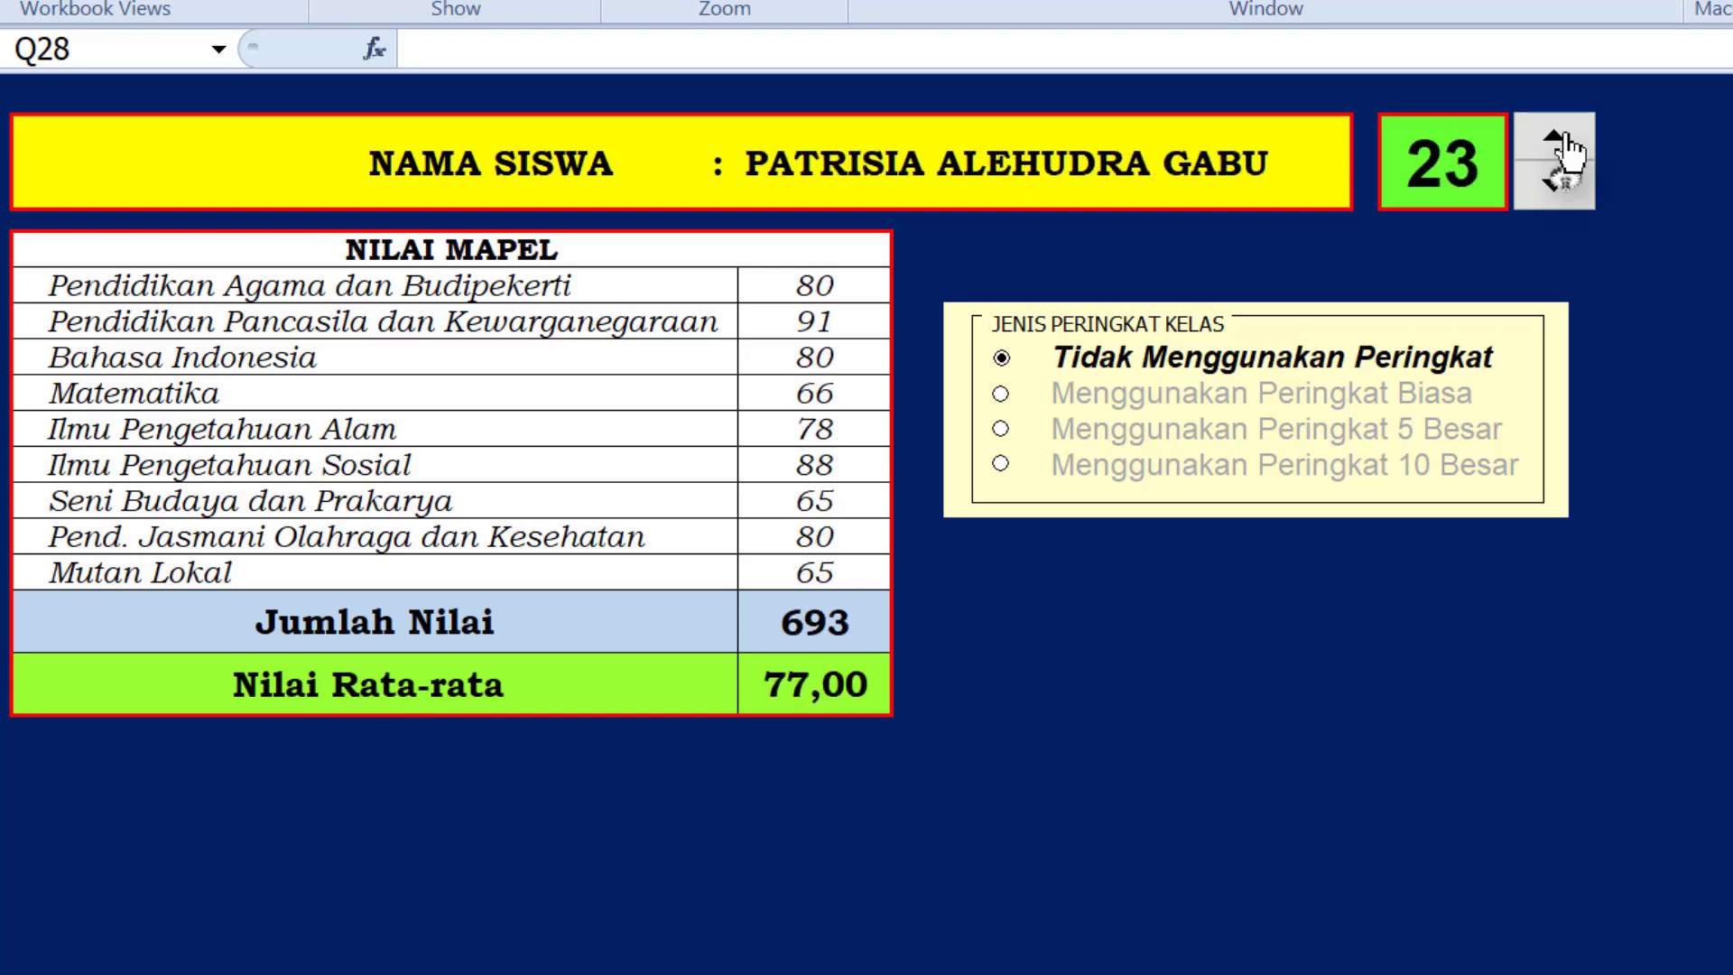
Switch the class ranking type through Menggunakan Peringkat Biasa, 5 Besar and 10 Besar, browsing student records to compare the rank line
left_click(1000, 391)
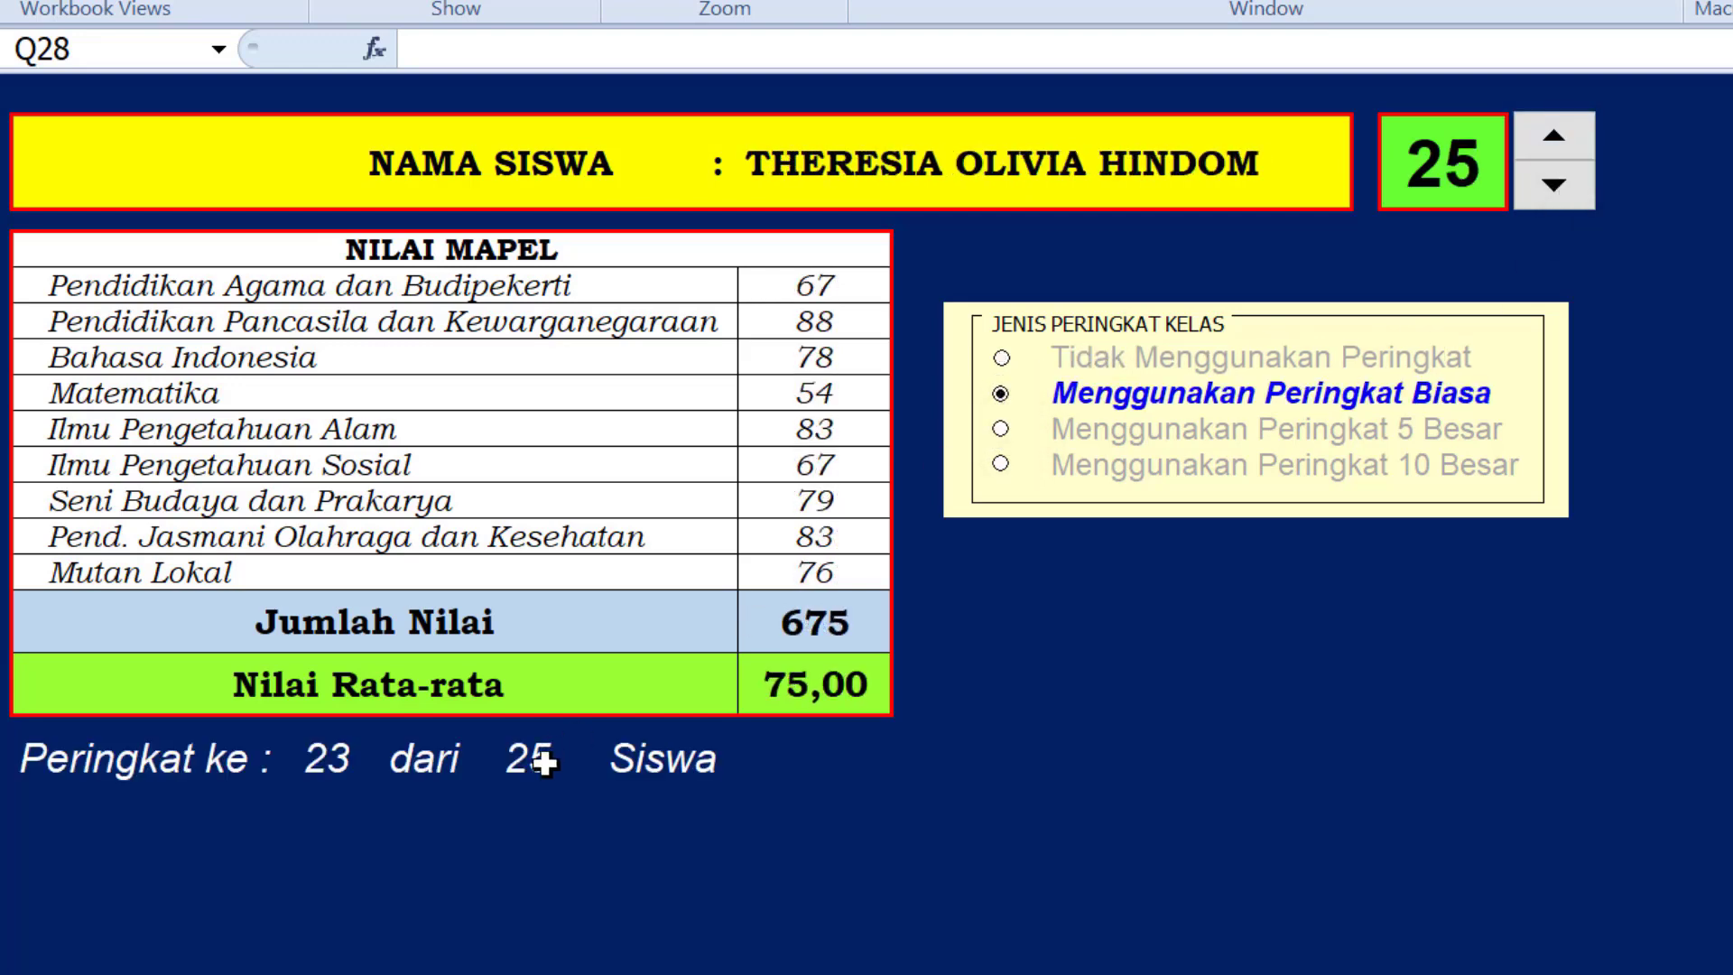
left_click_drag(1566, 192, 1566, 191)
left_click(999, 426)
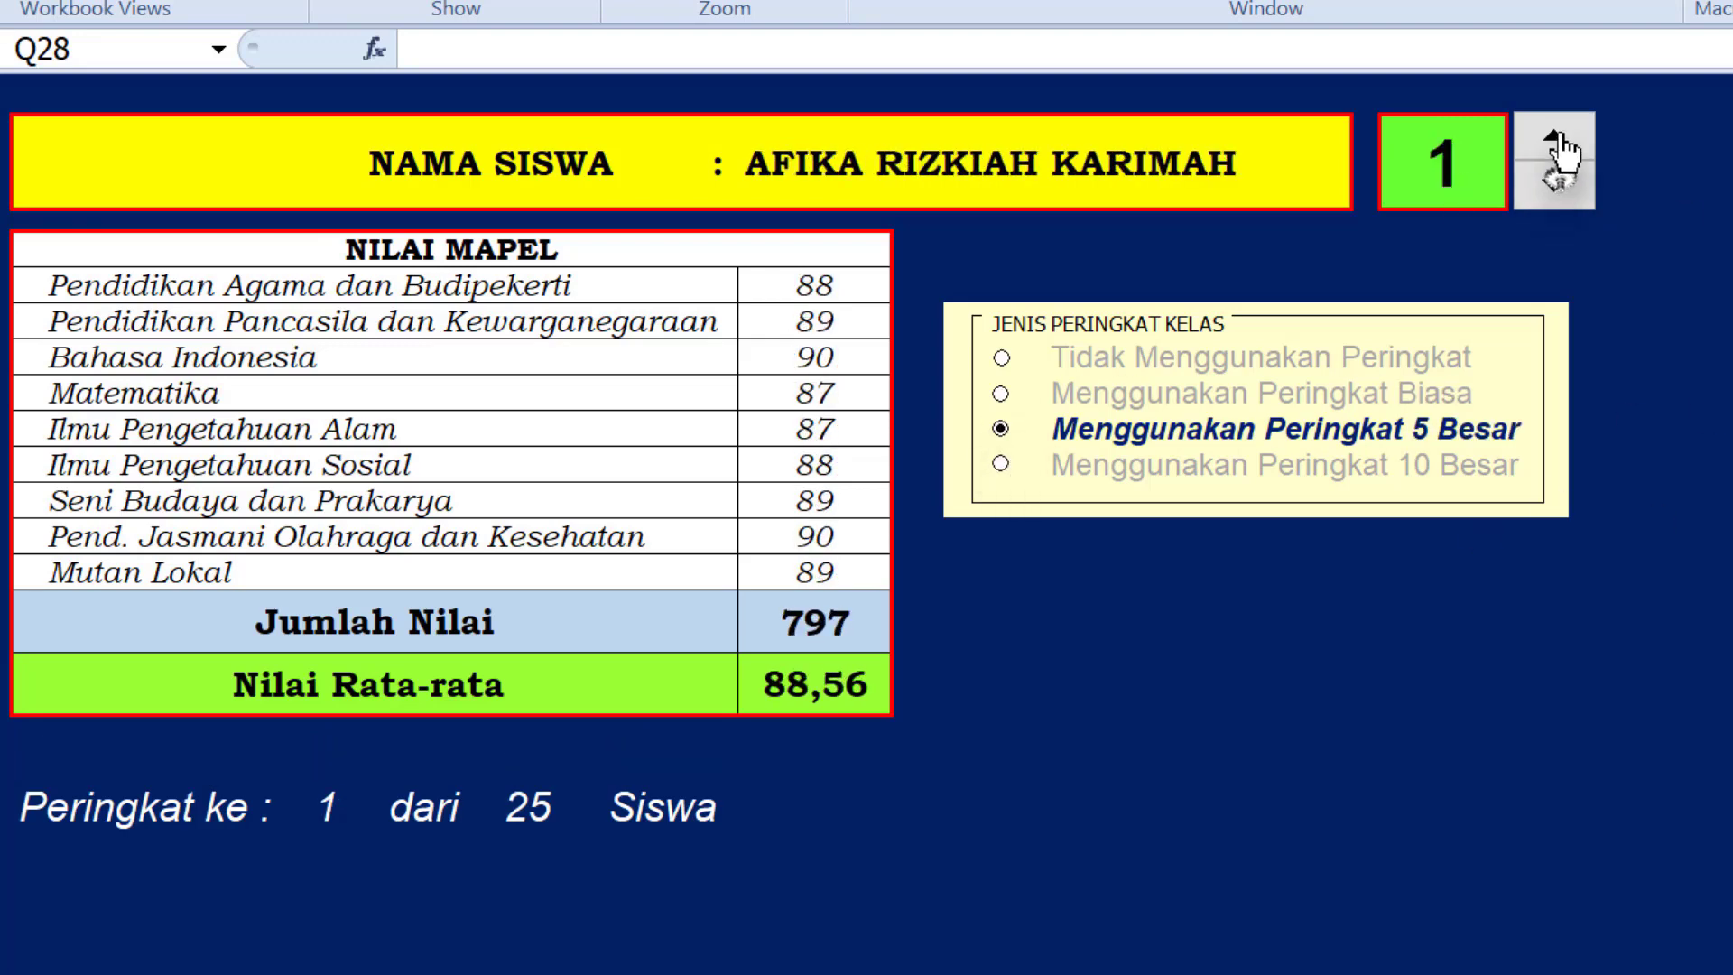
left_click_drag(1561, 140, 1561, 142)
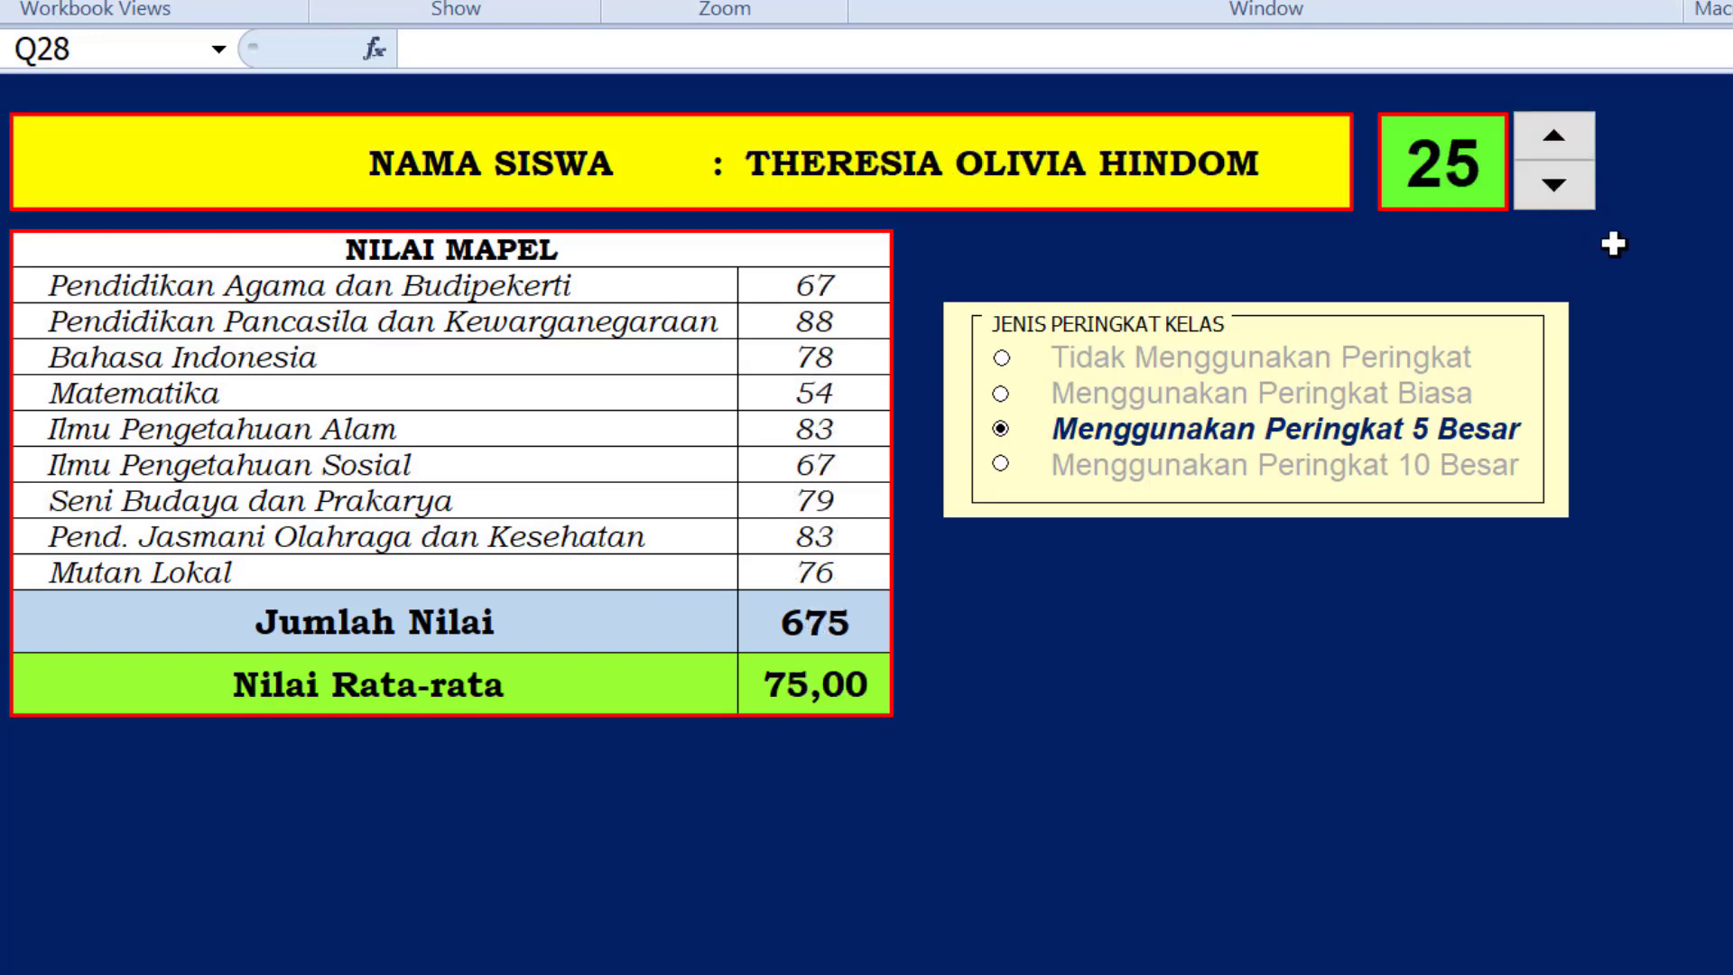
left_click(1000, 464)
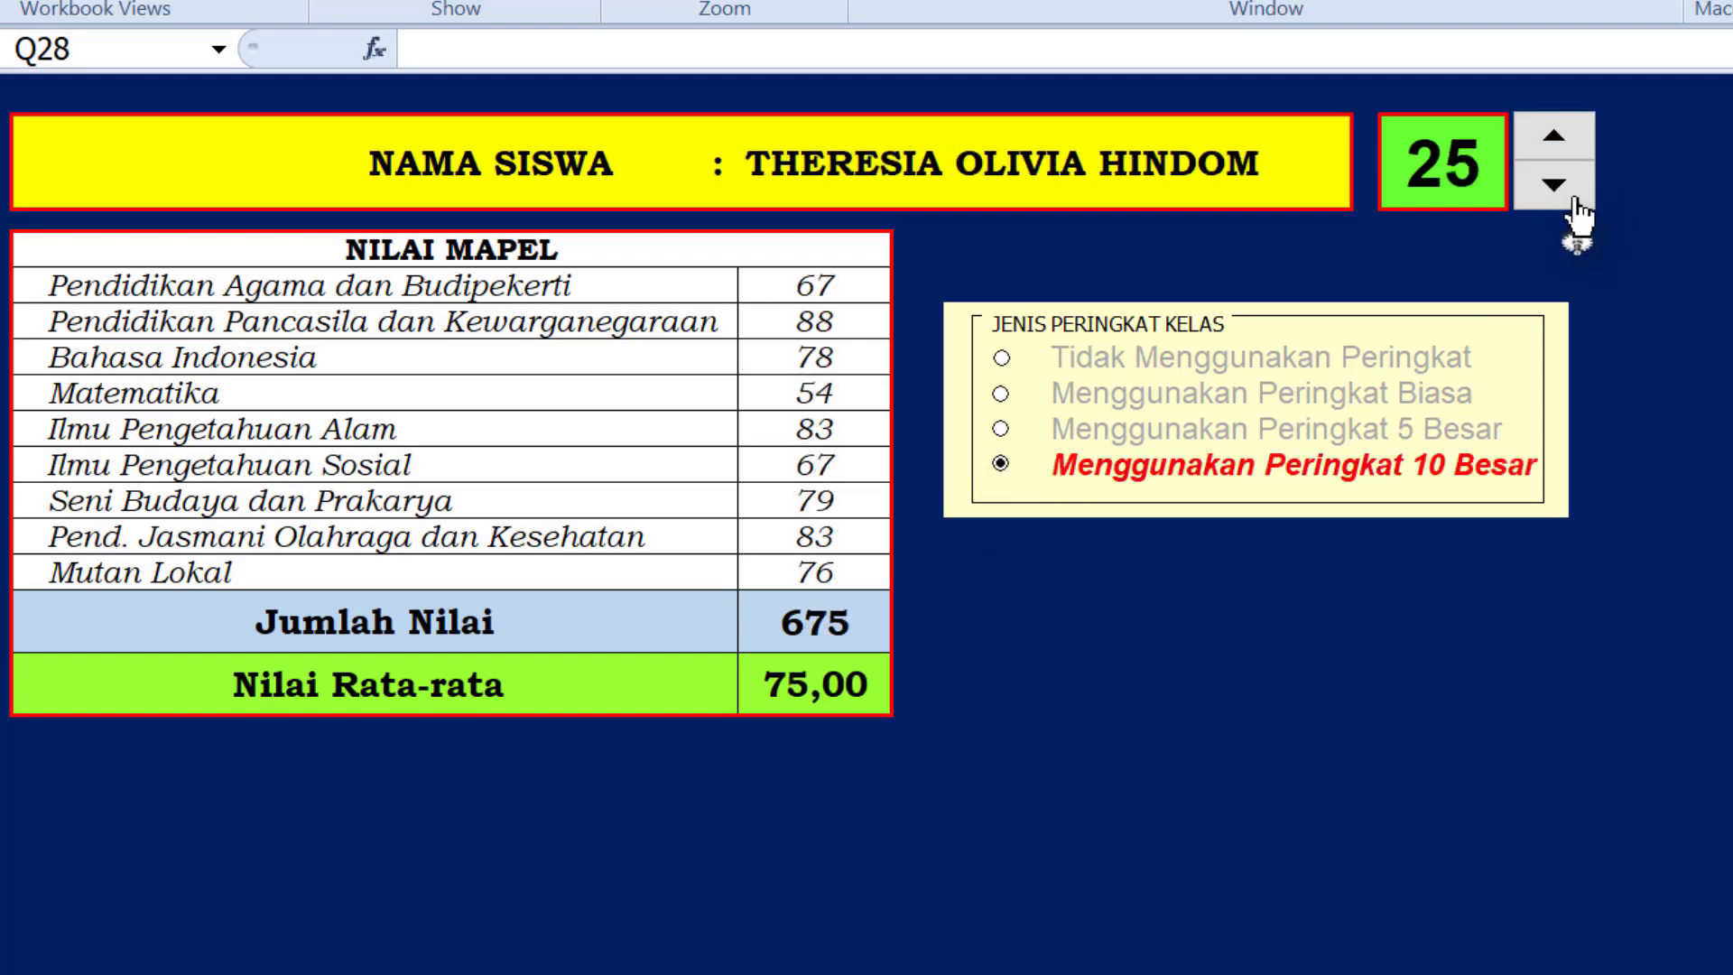
left_click_drag(1555, 192, 1560, 199)
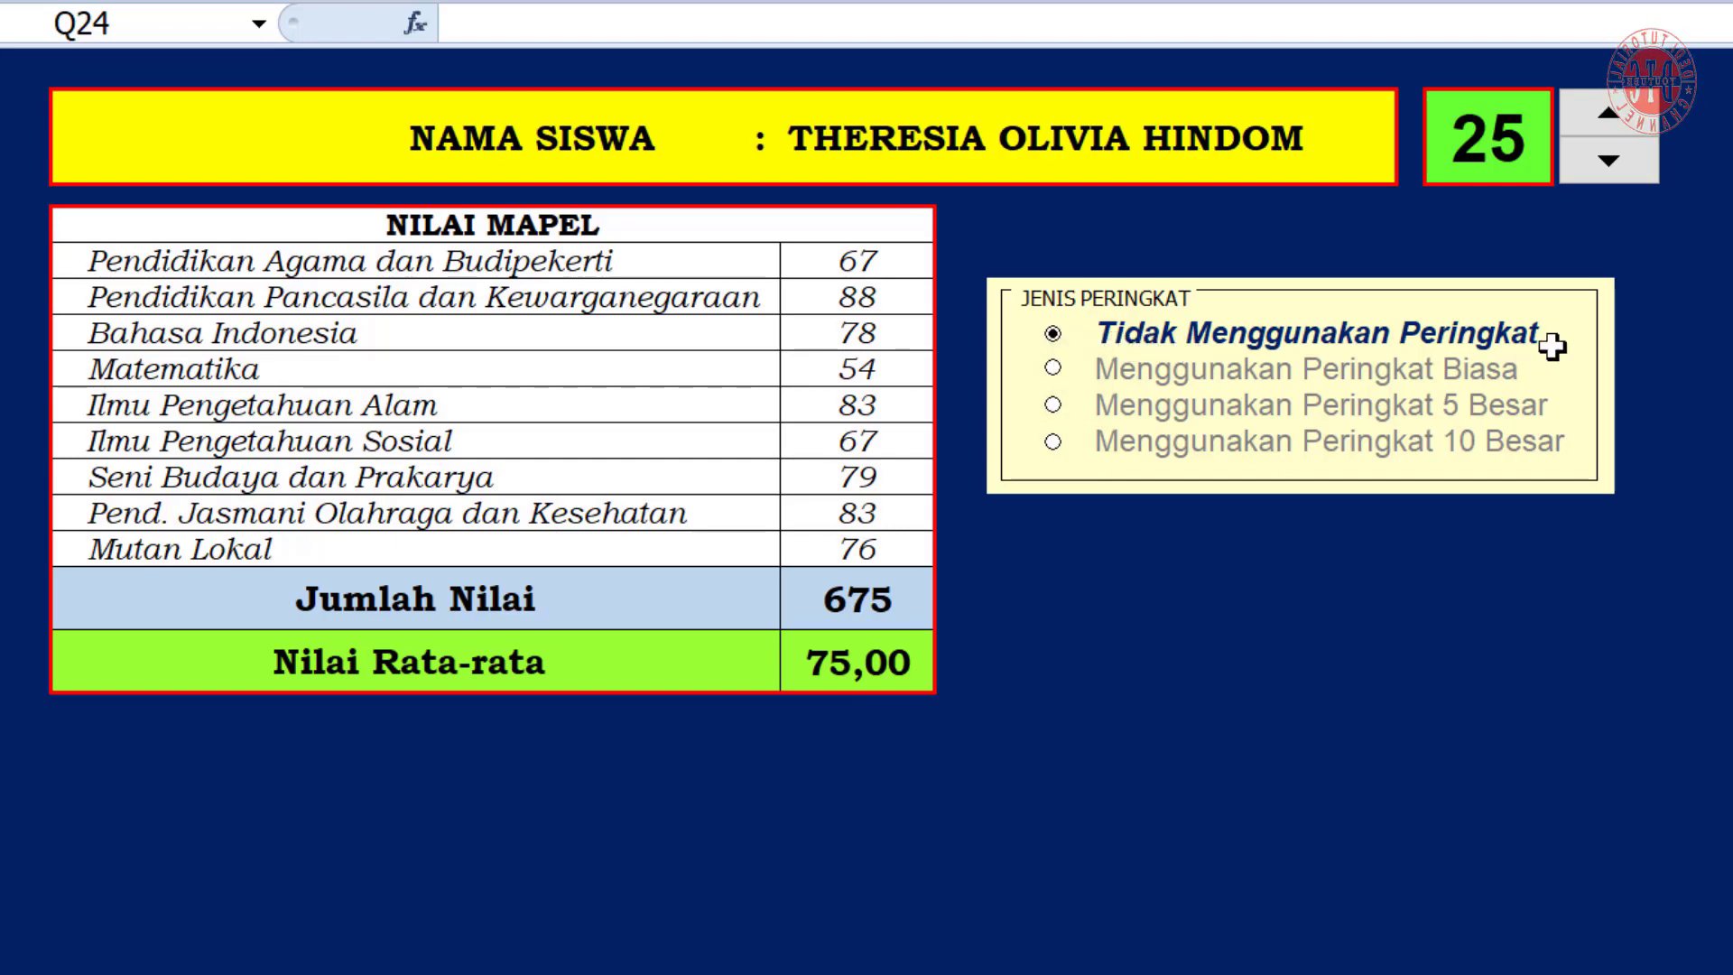
Browse the student records down to number 1, and back up to number 25 under Menggunakan Peringkat Biasa
left_click_drag(1610, 161, 1615, 168)
left_click(1053, 370)
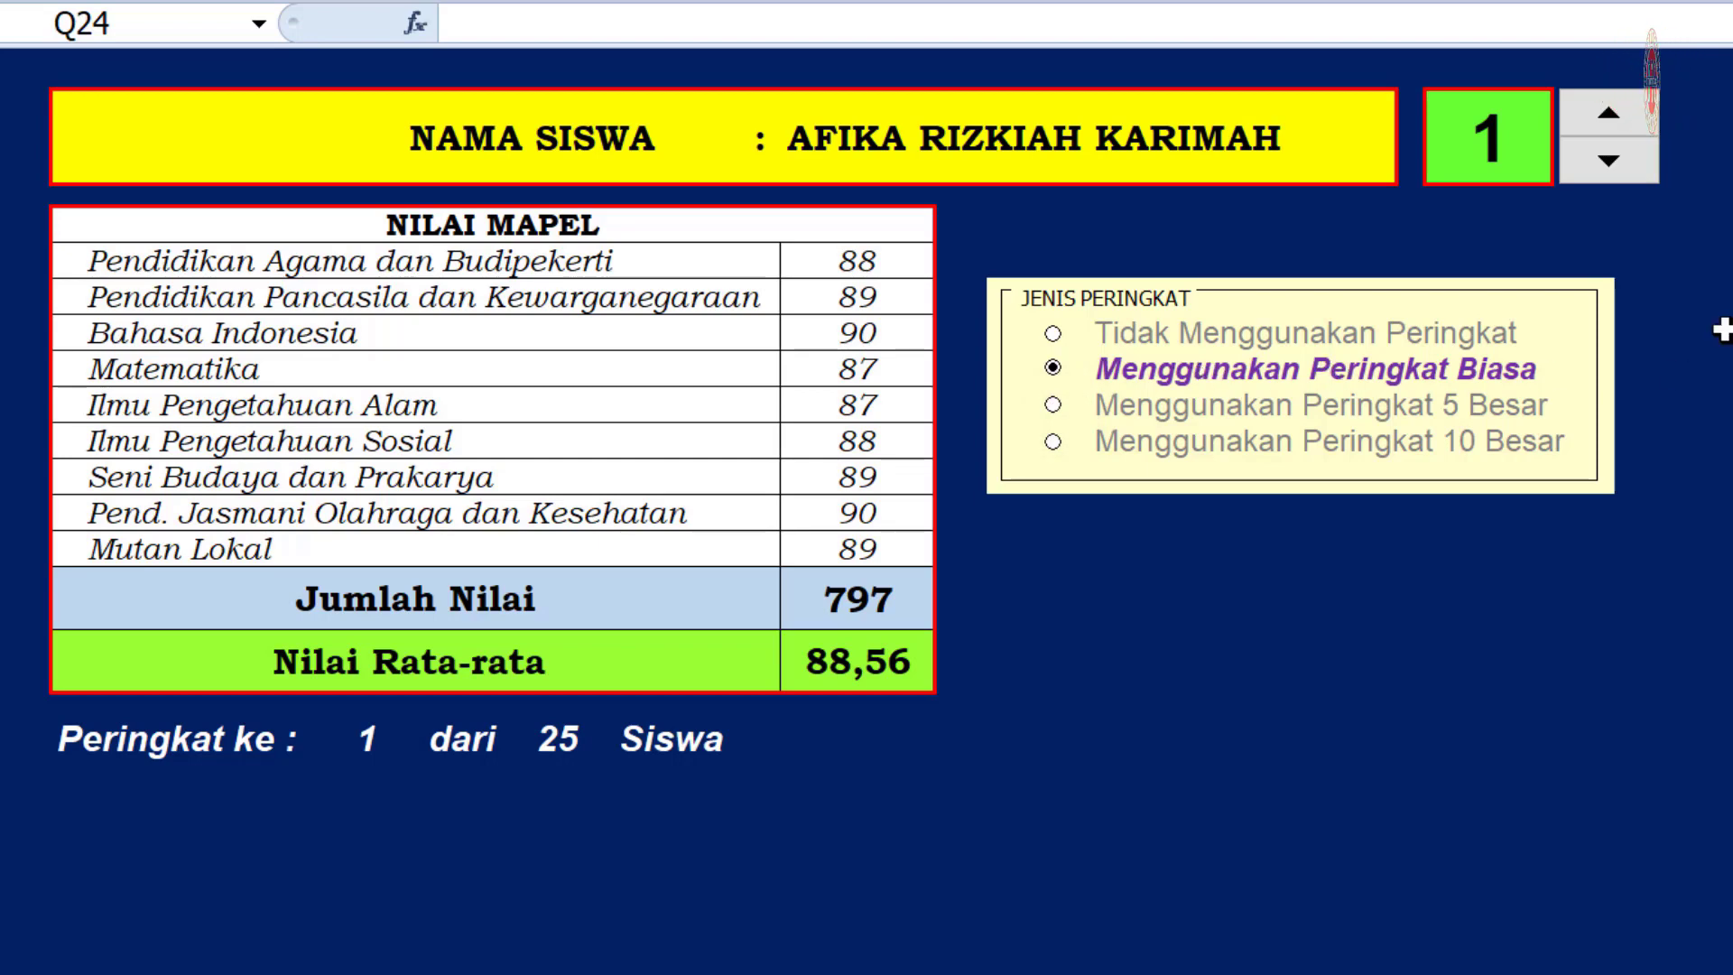
left_click_drag(1620, 122, 1619, 121)
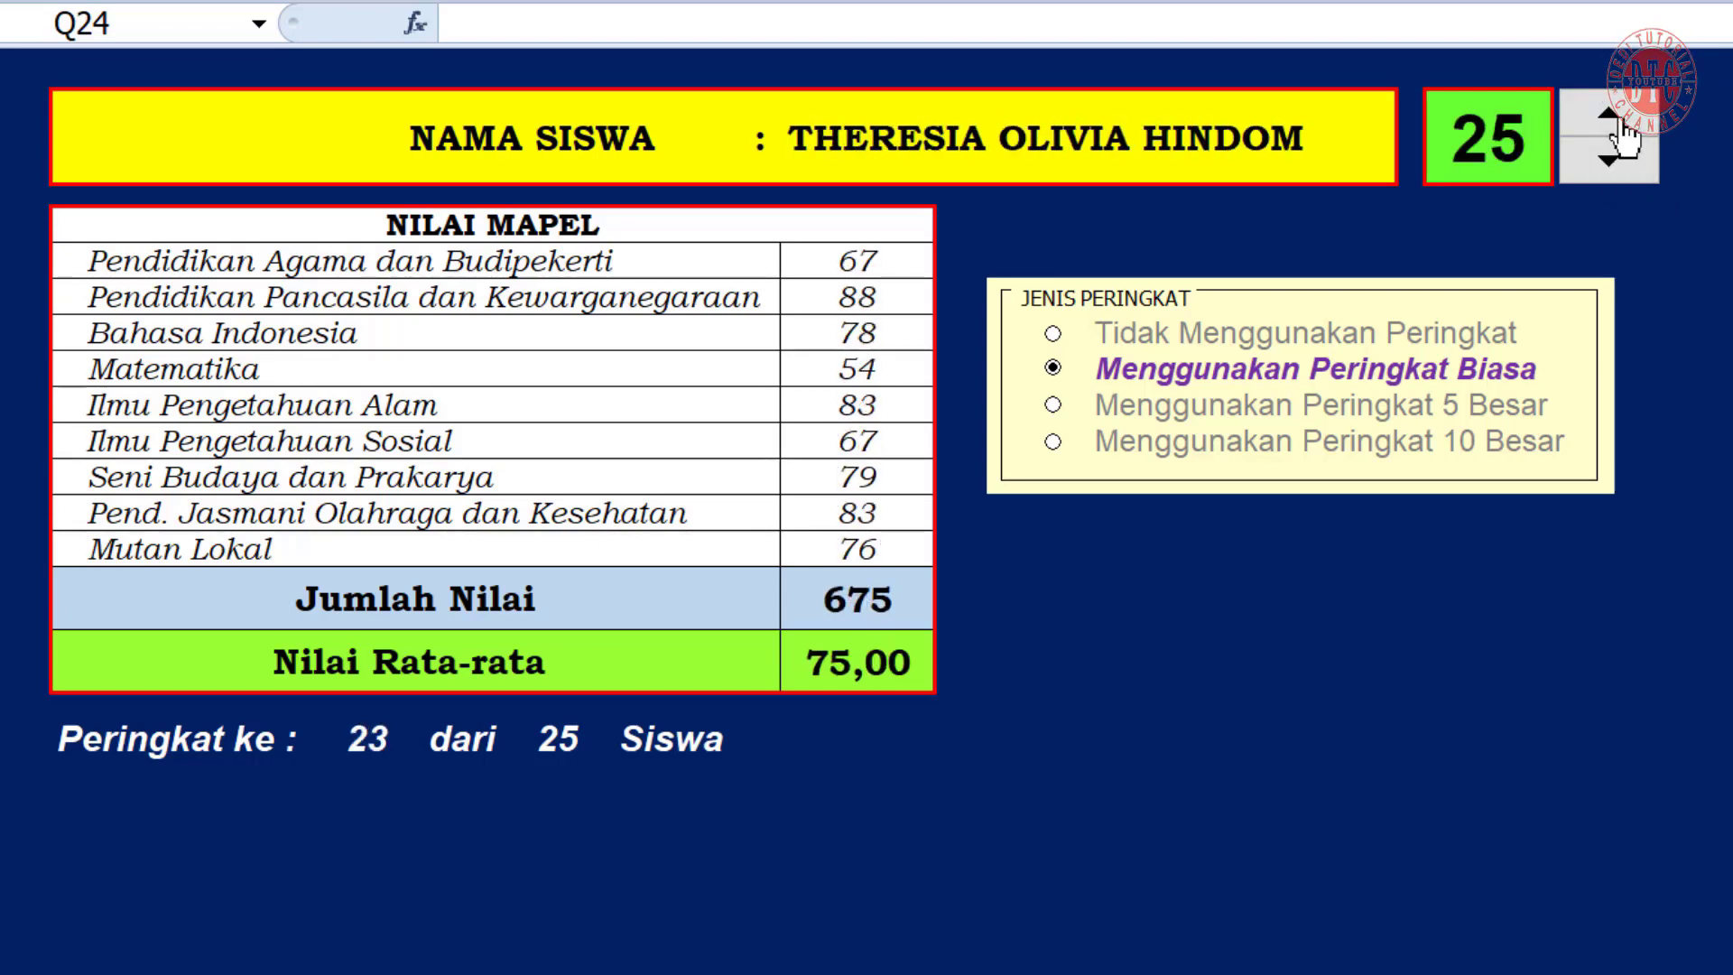
Select Menggunakan Peringkat 5 Besar and go through the students from number 25 down to 1, checking the rank line for each
left_click(1050, 402)
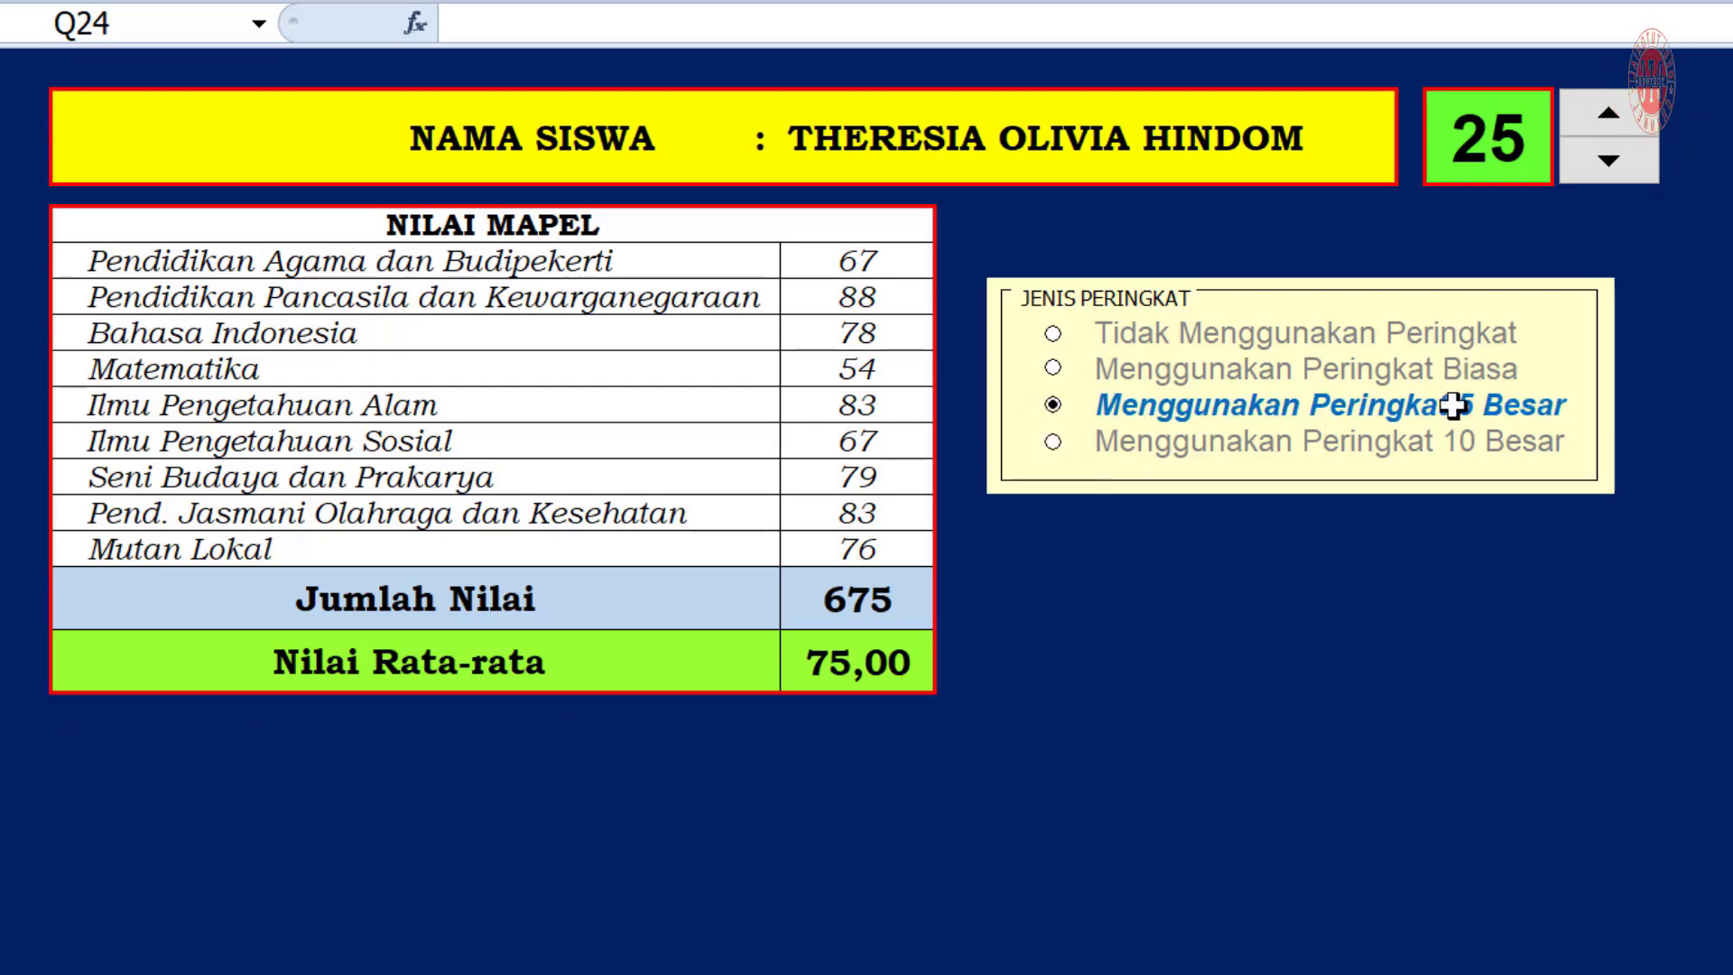
left_click(1619, 165)
left_click(1619, 165)
left_click(1619, 165)
left_click(1619, 165)
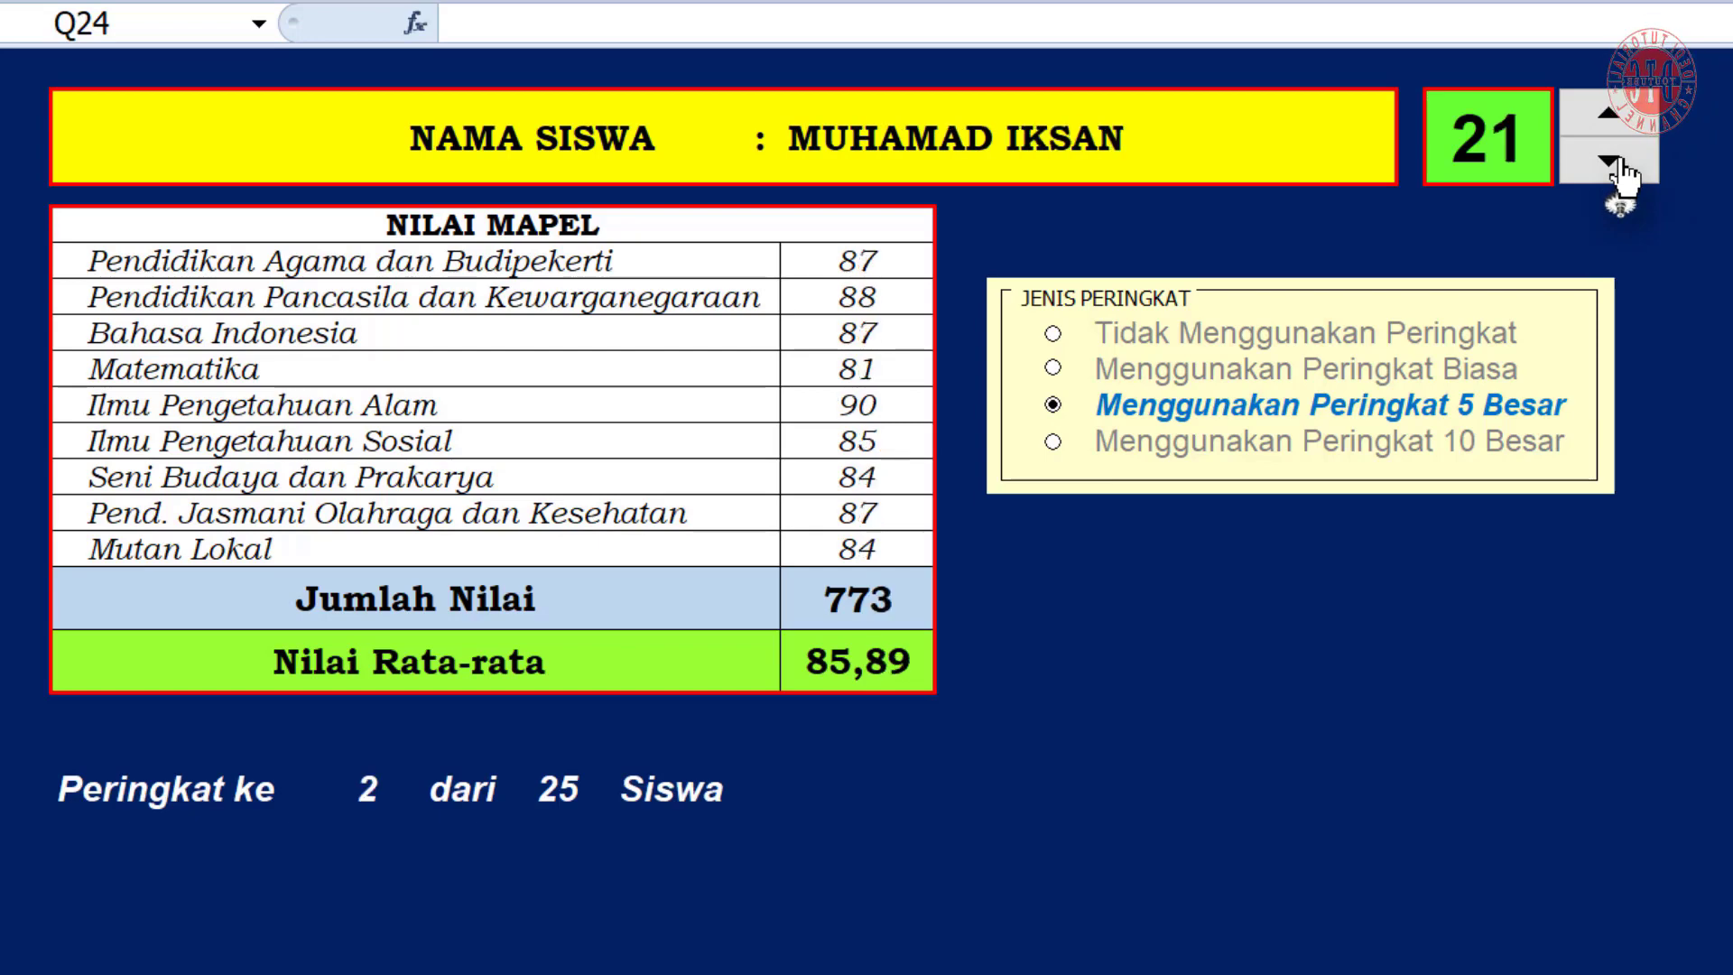
left_click(1619, 165)
left_click(1619, 165)
left_click(1619, 165)
left_click(1619, 165)
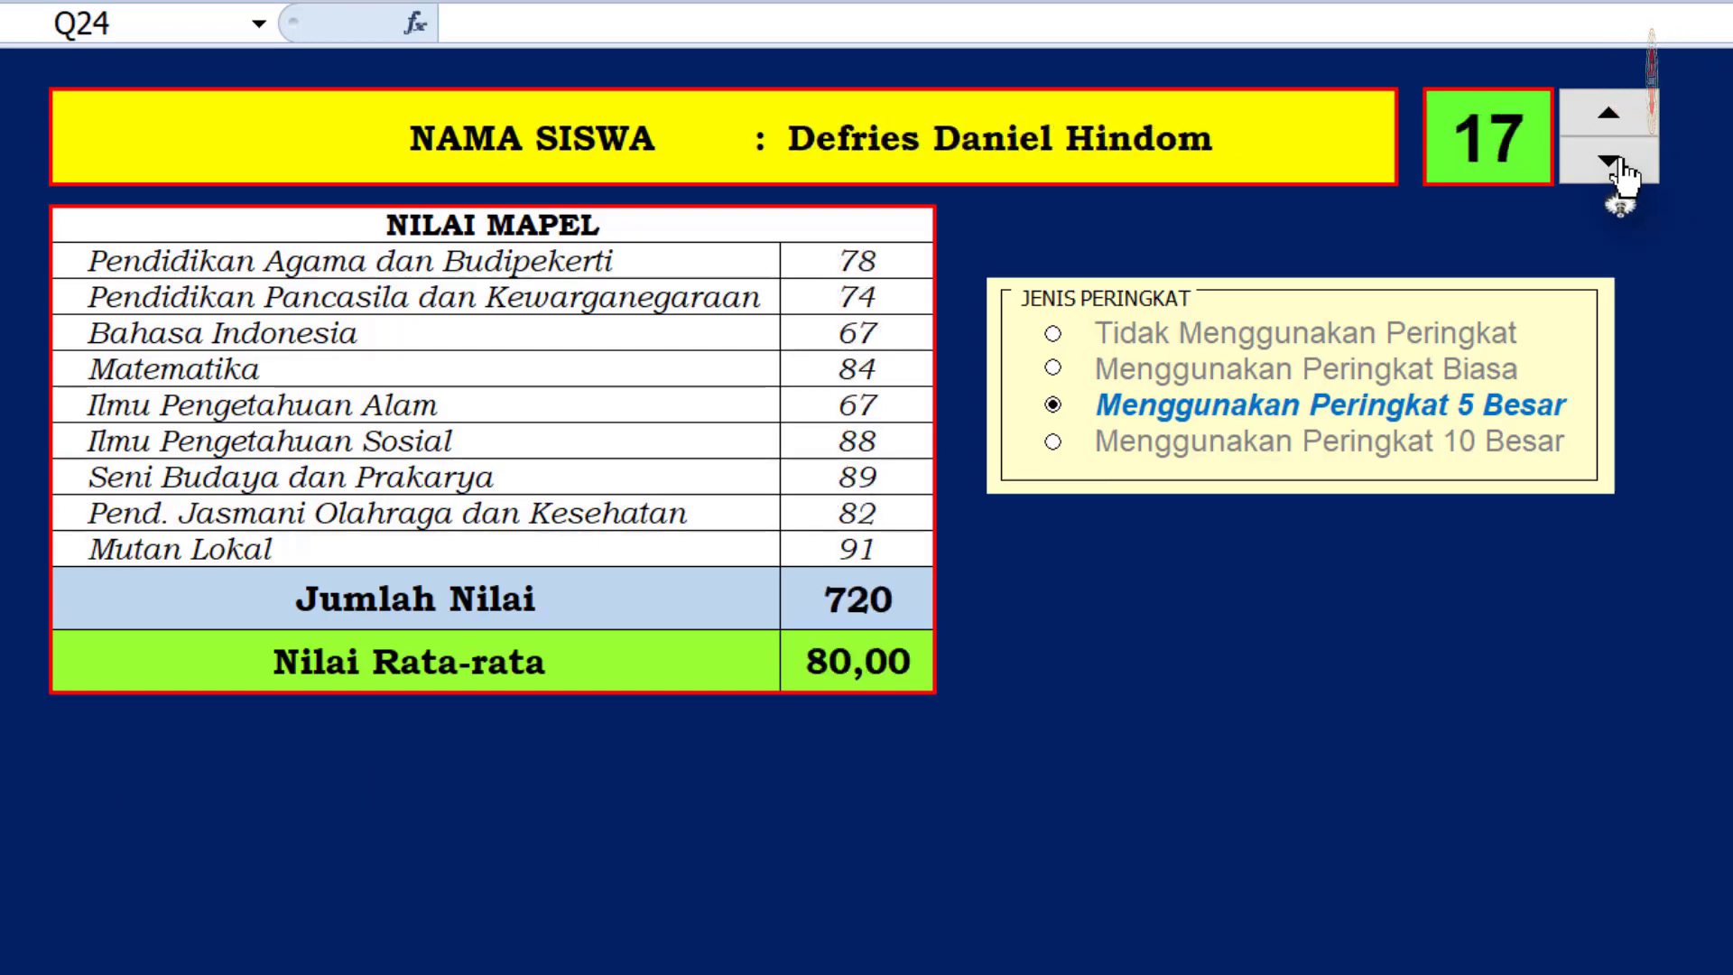
left_click(1619, 165)
left_click(1619, 165)
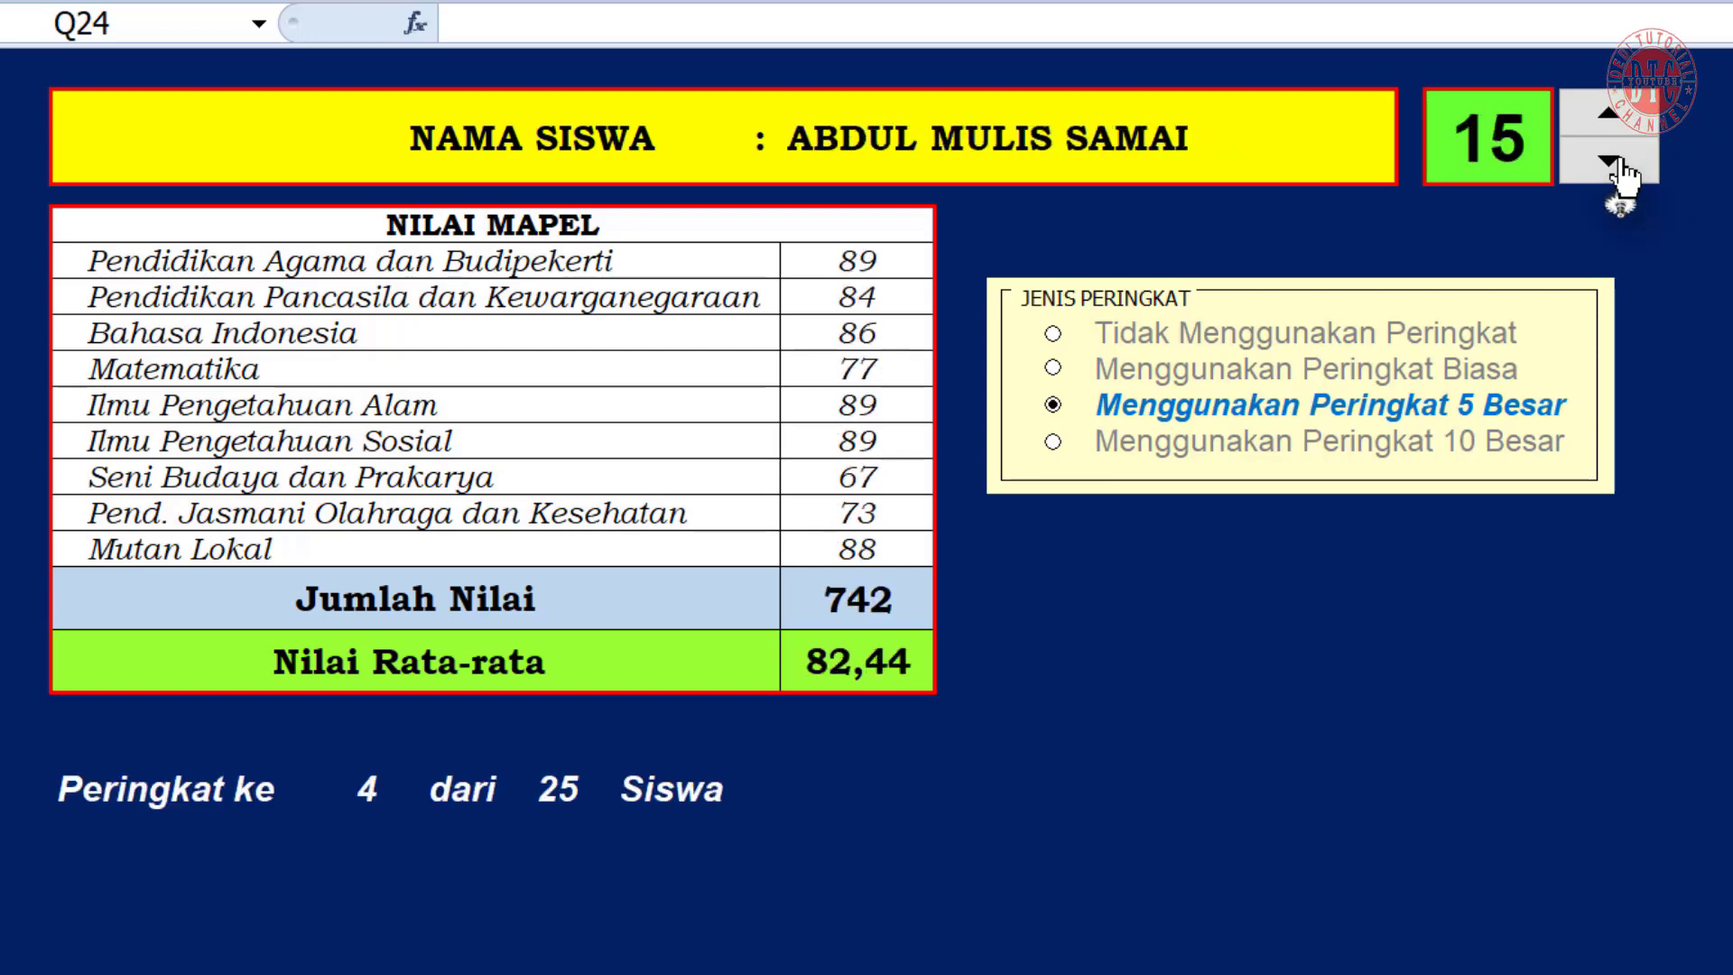
left_click(1619, 165)
left_click(1619, 165)
left_click(1619, 165)
left_click(1619, 165)
left_click(1619, 165)
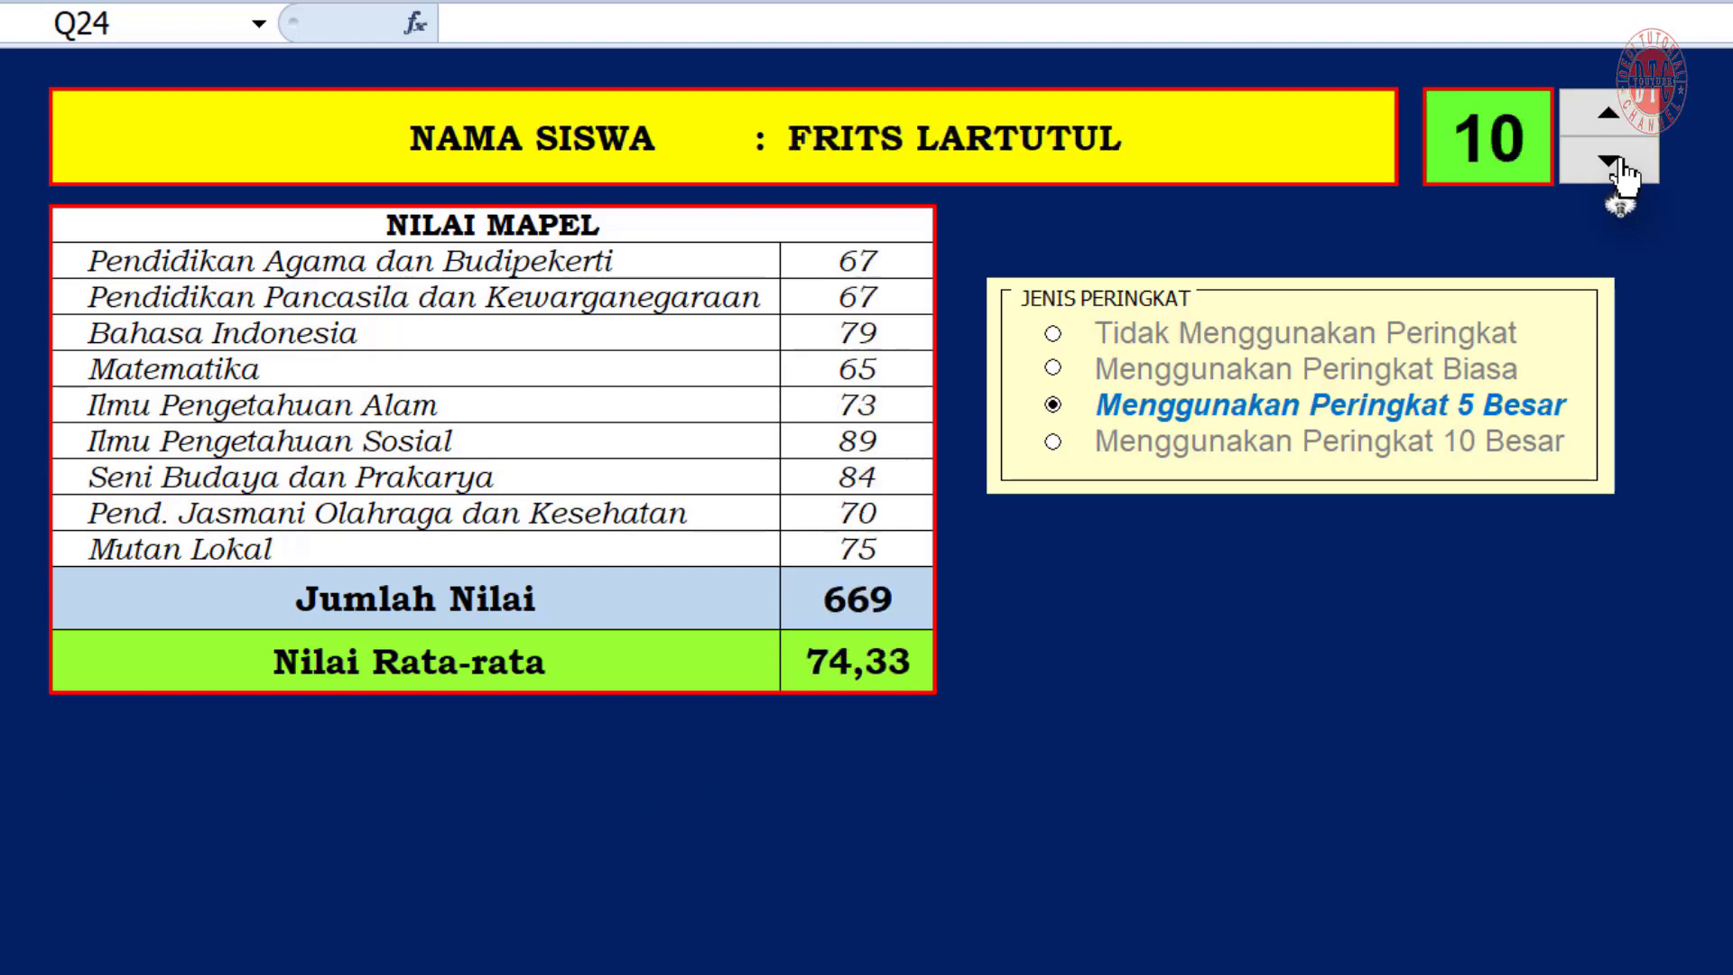
left_click(1619, 165)
left_click(1619, 165)
left_click(1619, 166)
left_click(1619, 166)
left_click(1619, 165)
left_click(1618, 165)
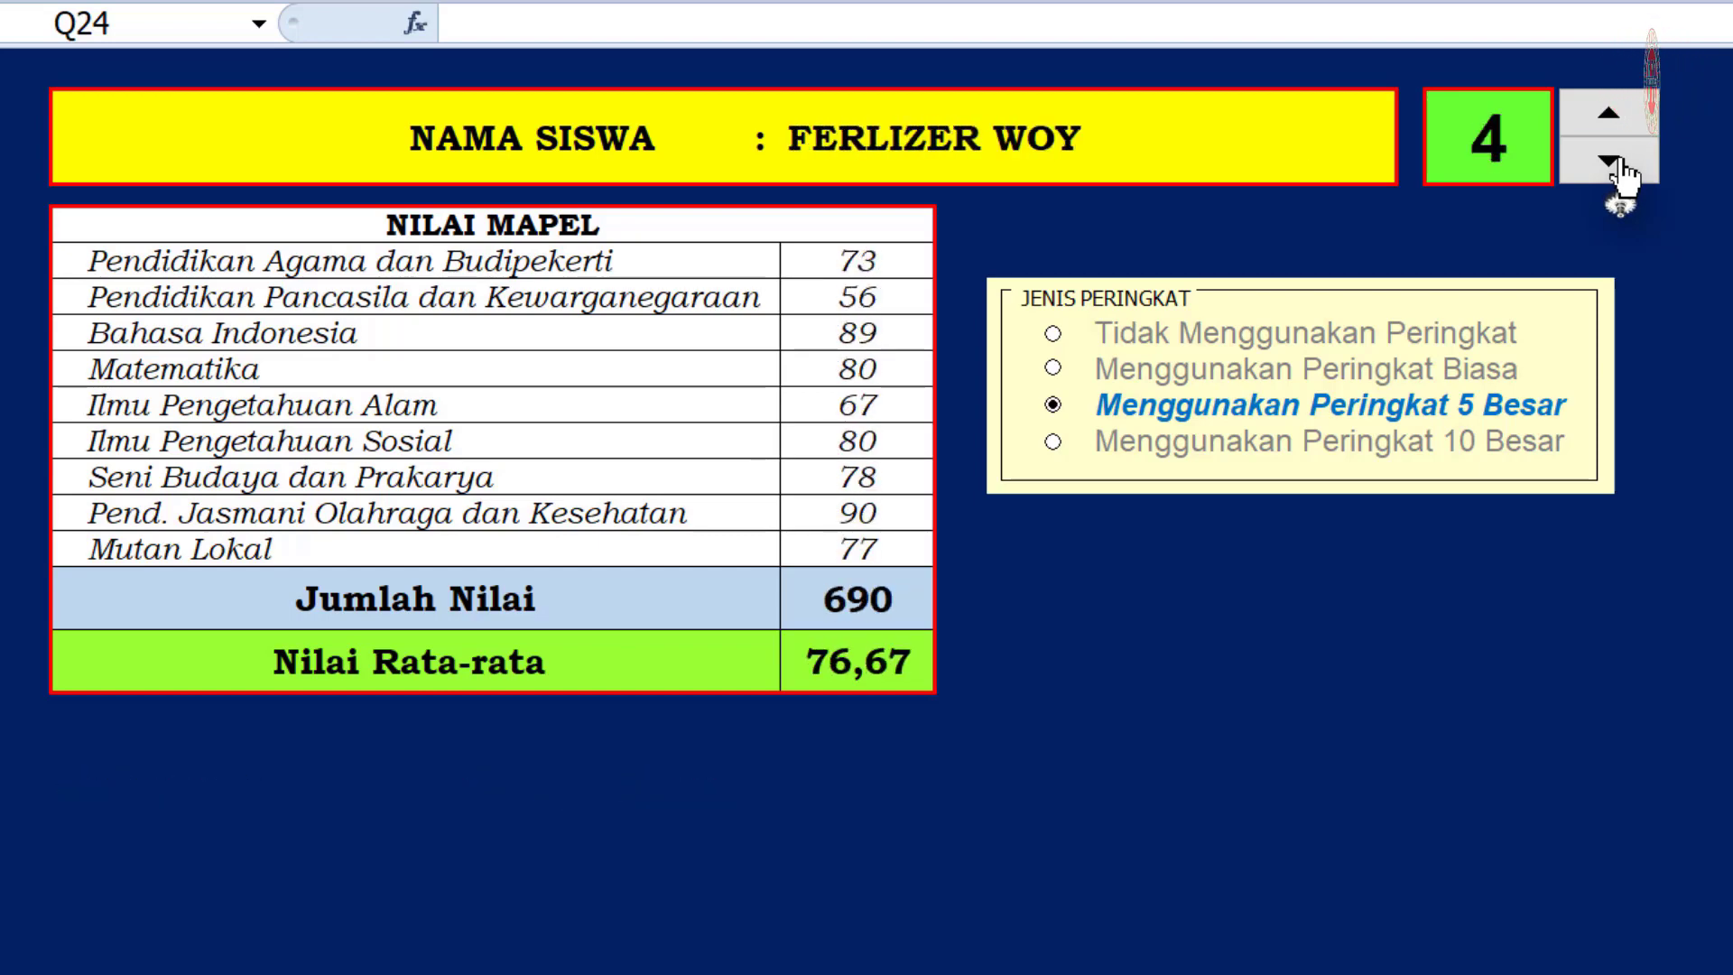
left_click(1619, 165)
left_click(1619, 166)
left_click(1619, 165)
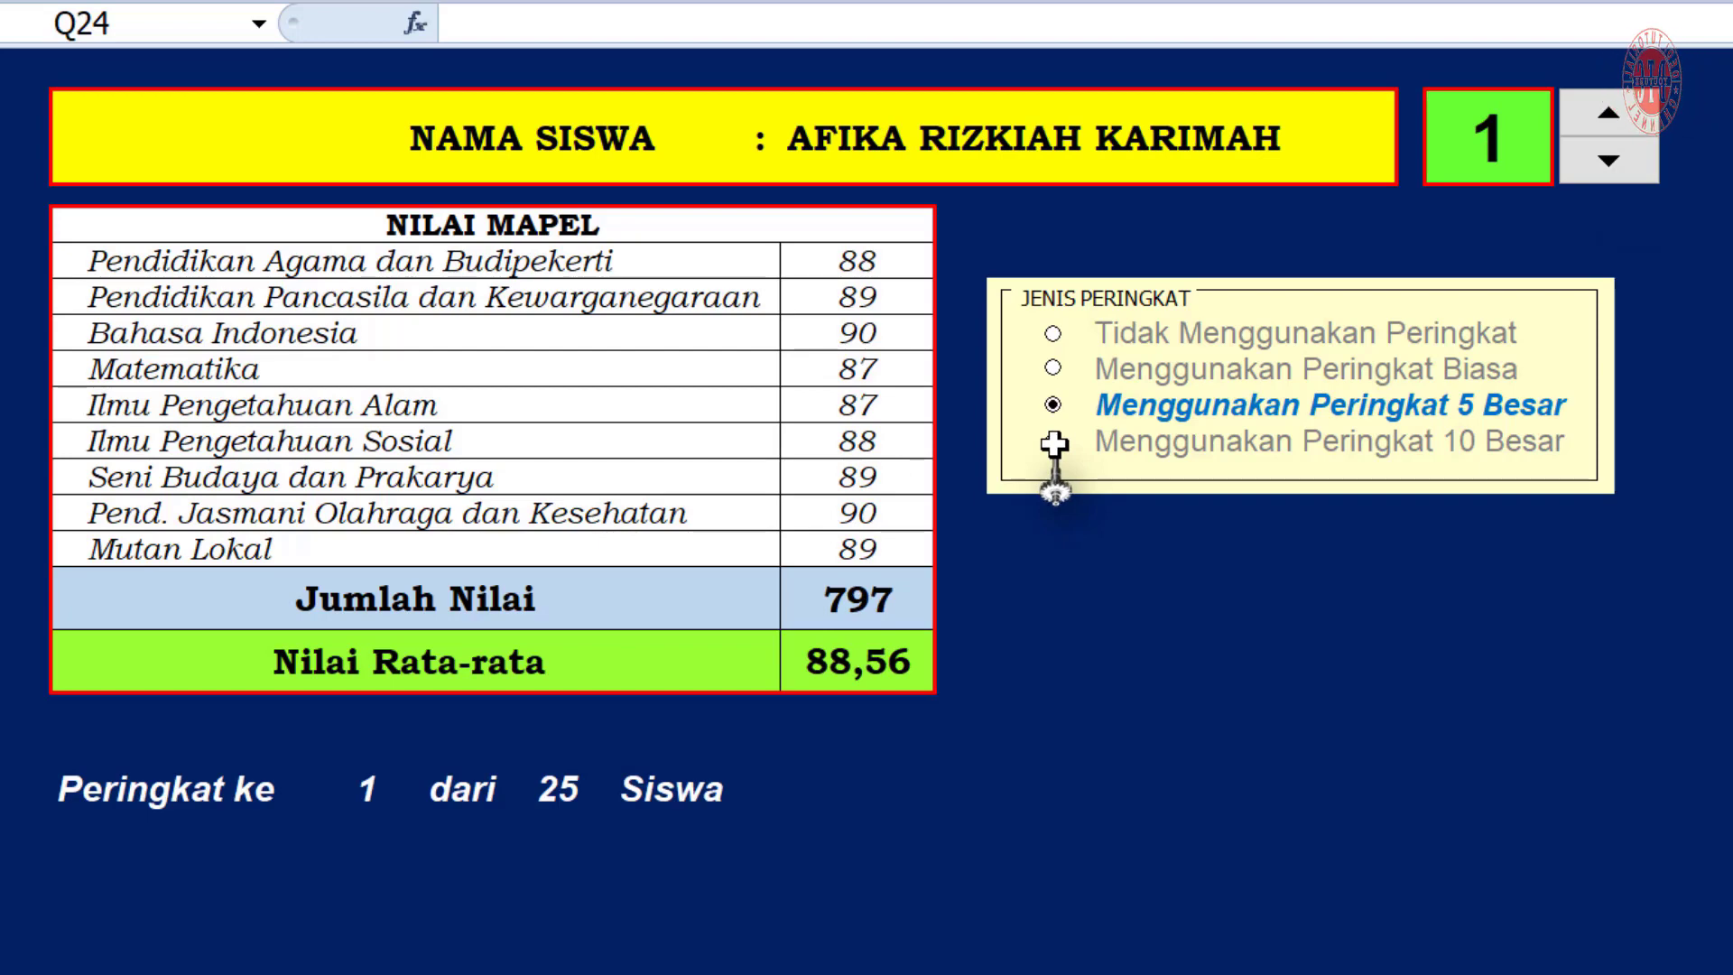
Select Menggunakan Peringkat 10 Besar and go through the students upward from number 1, checking the rank line for each
left_click(1053, 442)
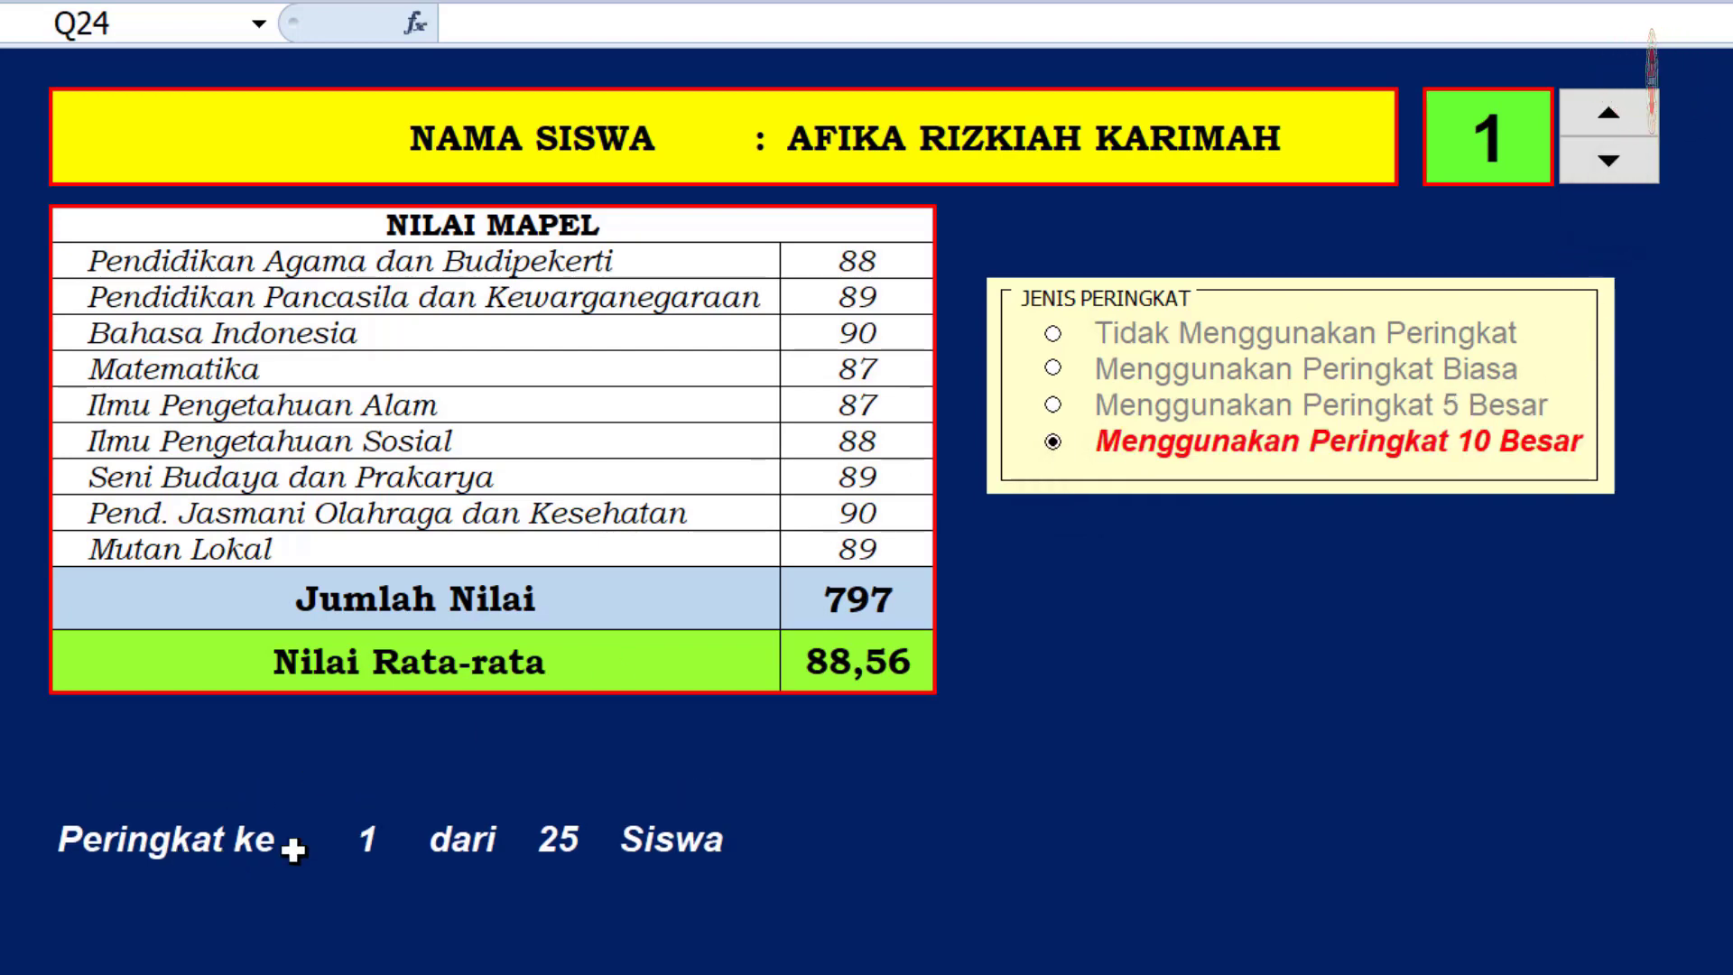
left_click(1612, 121)
left_click(1612, 122)
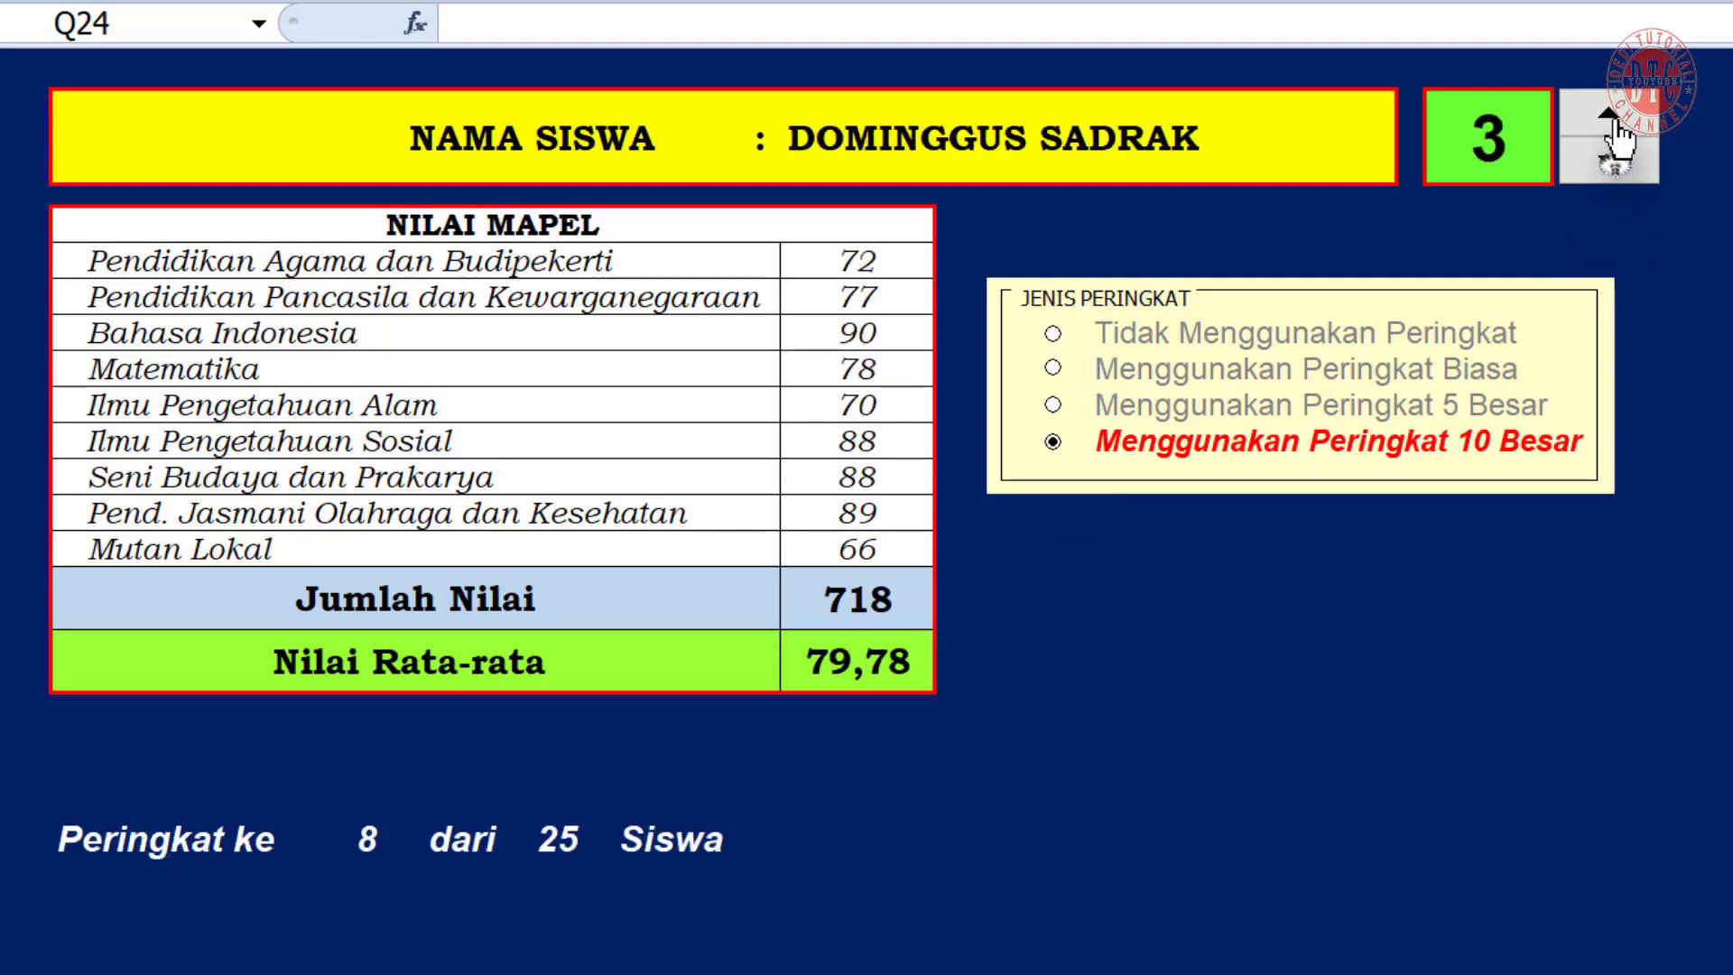
left_click(1612, 122)
left_click(1612, 122)
left_click(1612, 122)
left_click(1612, 122)
left_click(1611, 122)
left_click(1612, 122)
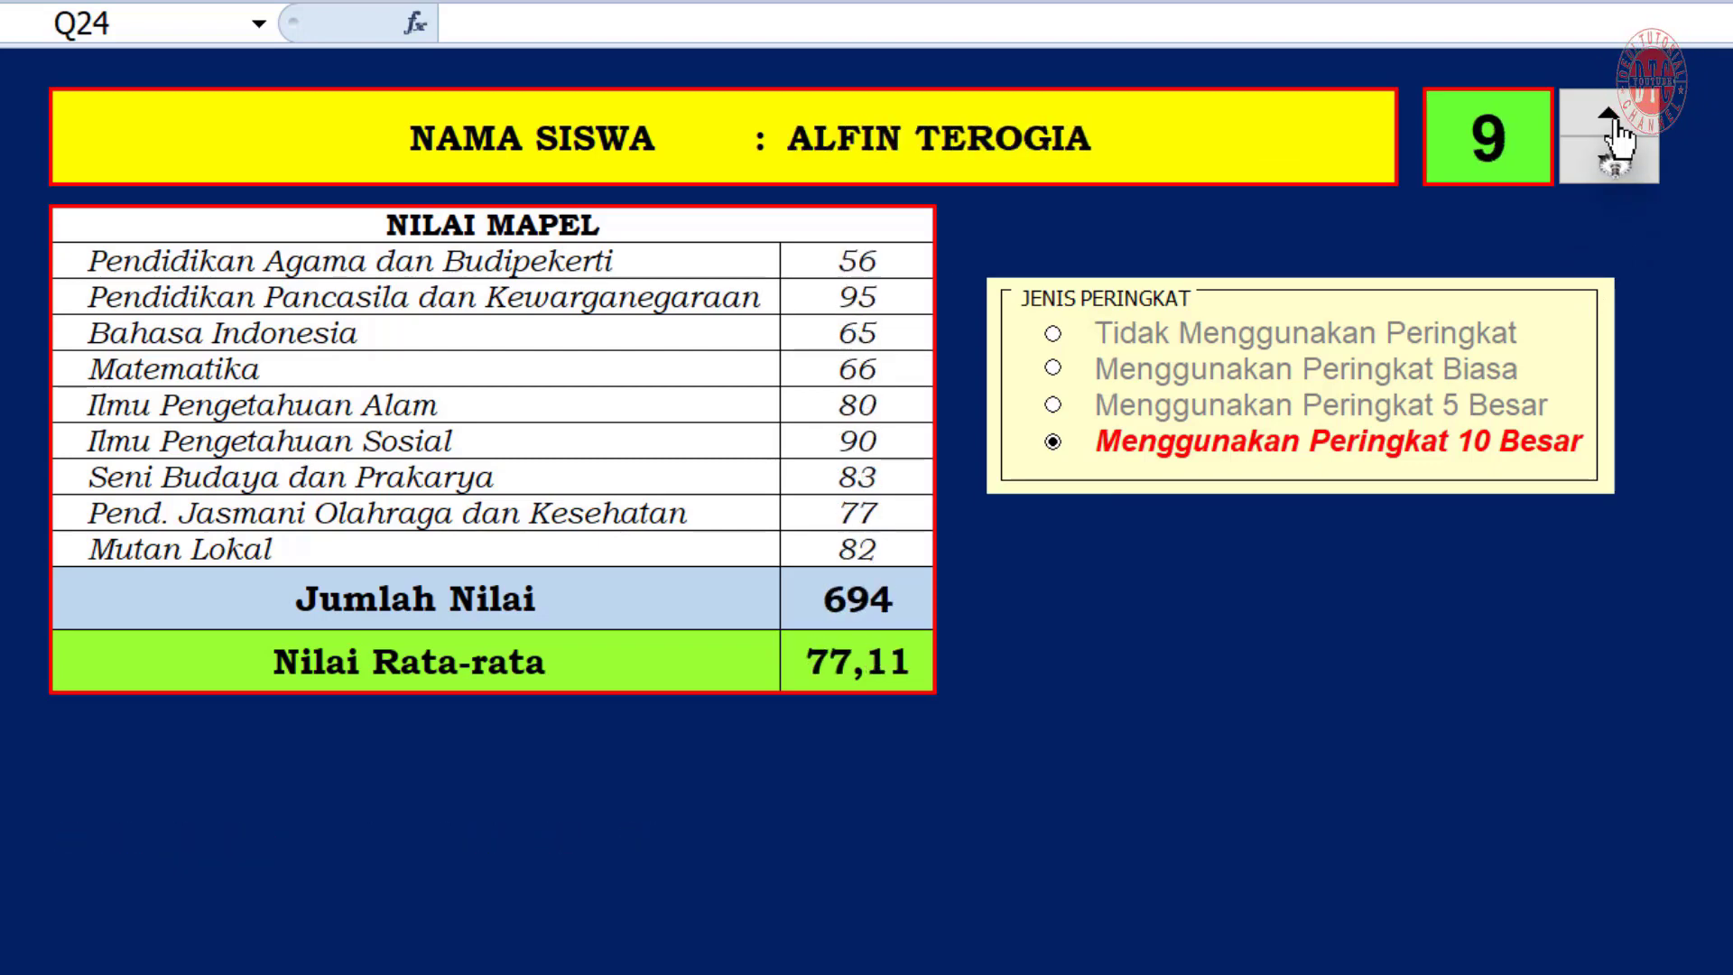
left_click(1612, 121)
left_click(1612, 121)
left_click(1612, 121)
left_click(1611, 122)
left_click(1611, 122)
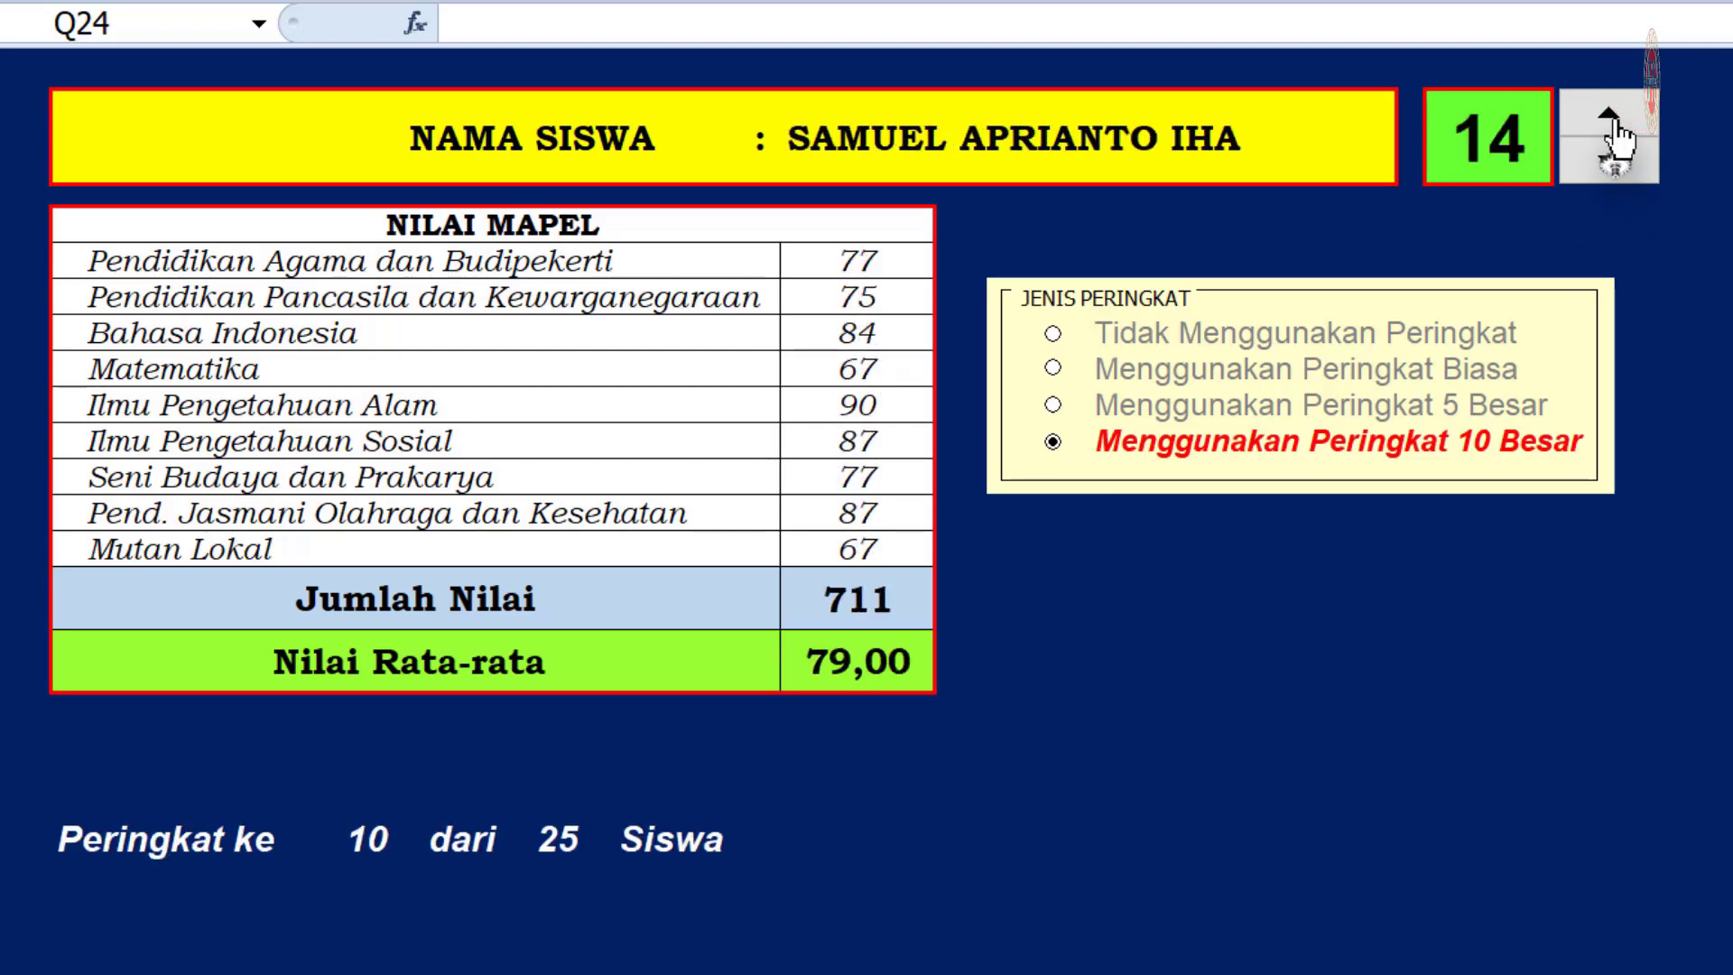
left_click(1612, 122)
left_click(1611, 122)
left_click(1611, 122)
left_click(1612, 122)
left_click(1611, 122)
left_click(1611, 121)
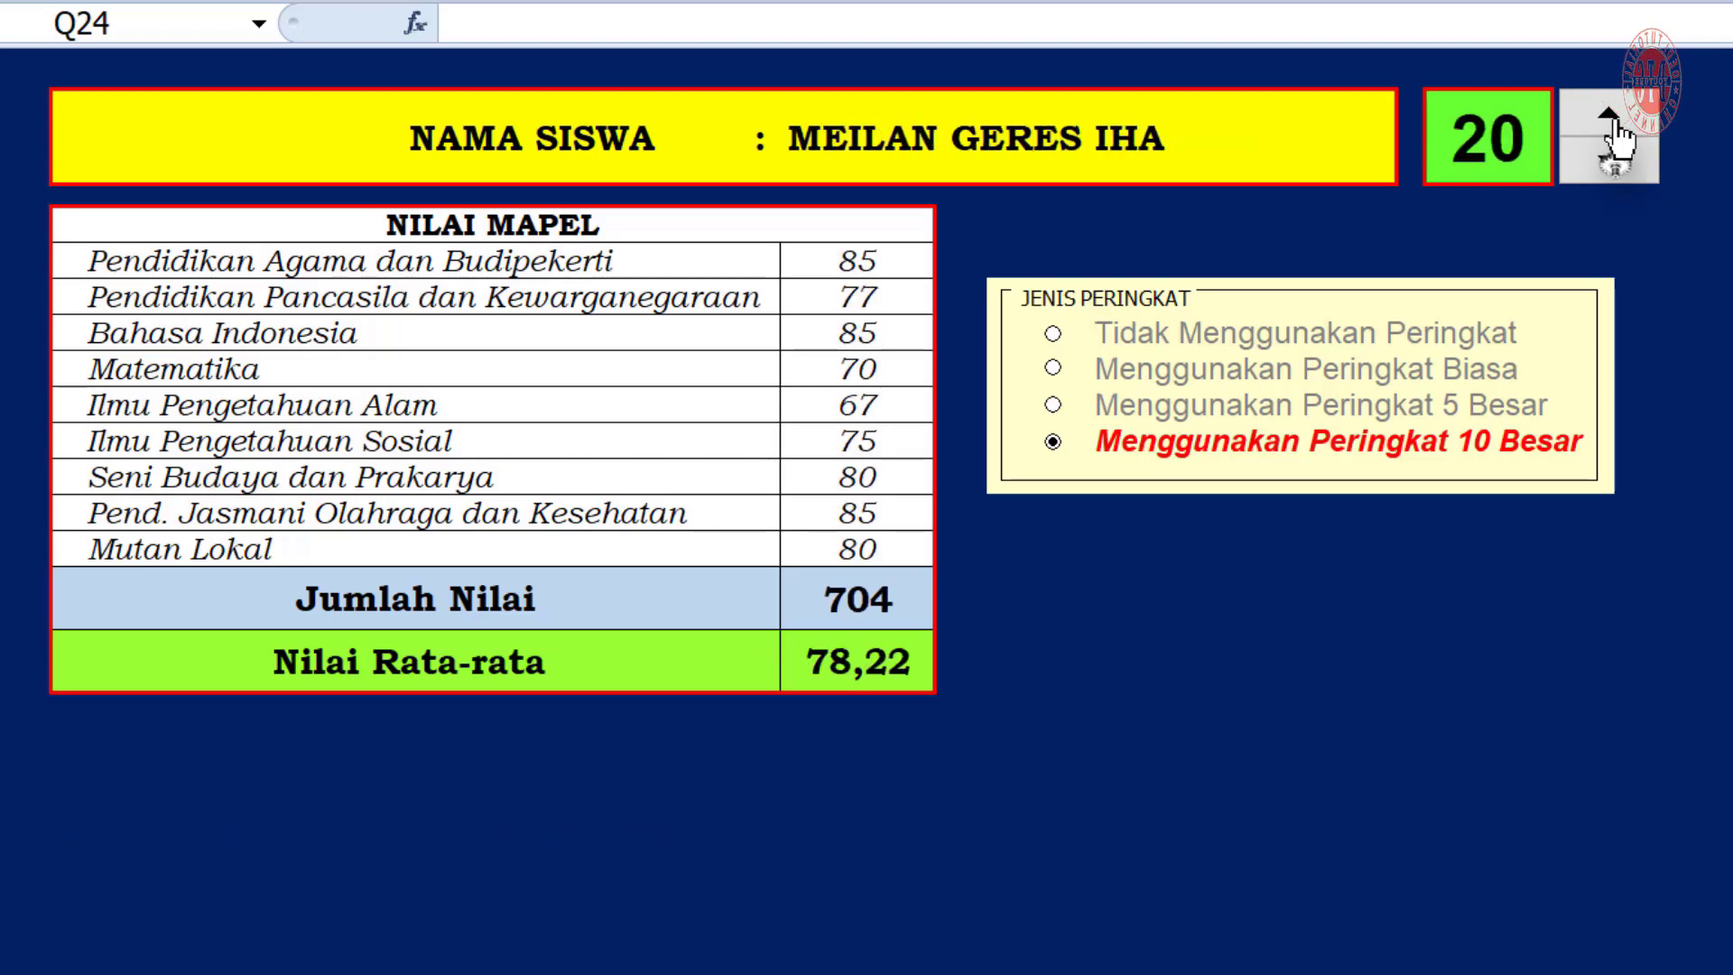
left_click(1611, 121)
left_click(1612, 122)
left_click(1612, 122)
left_click(1611, 122)
left_click(1612, 122)
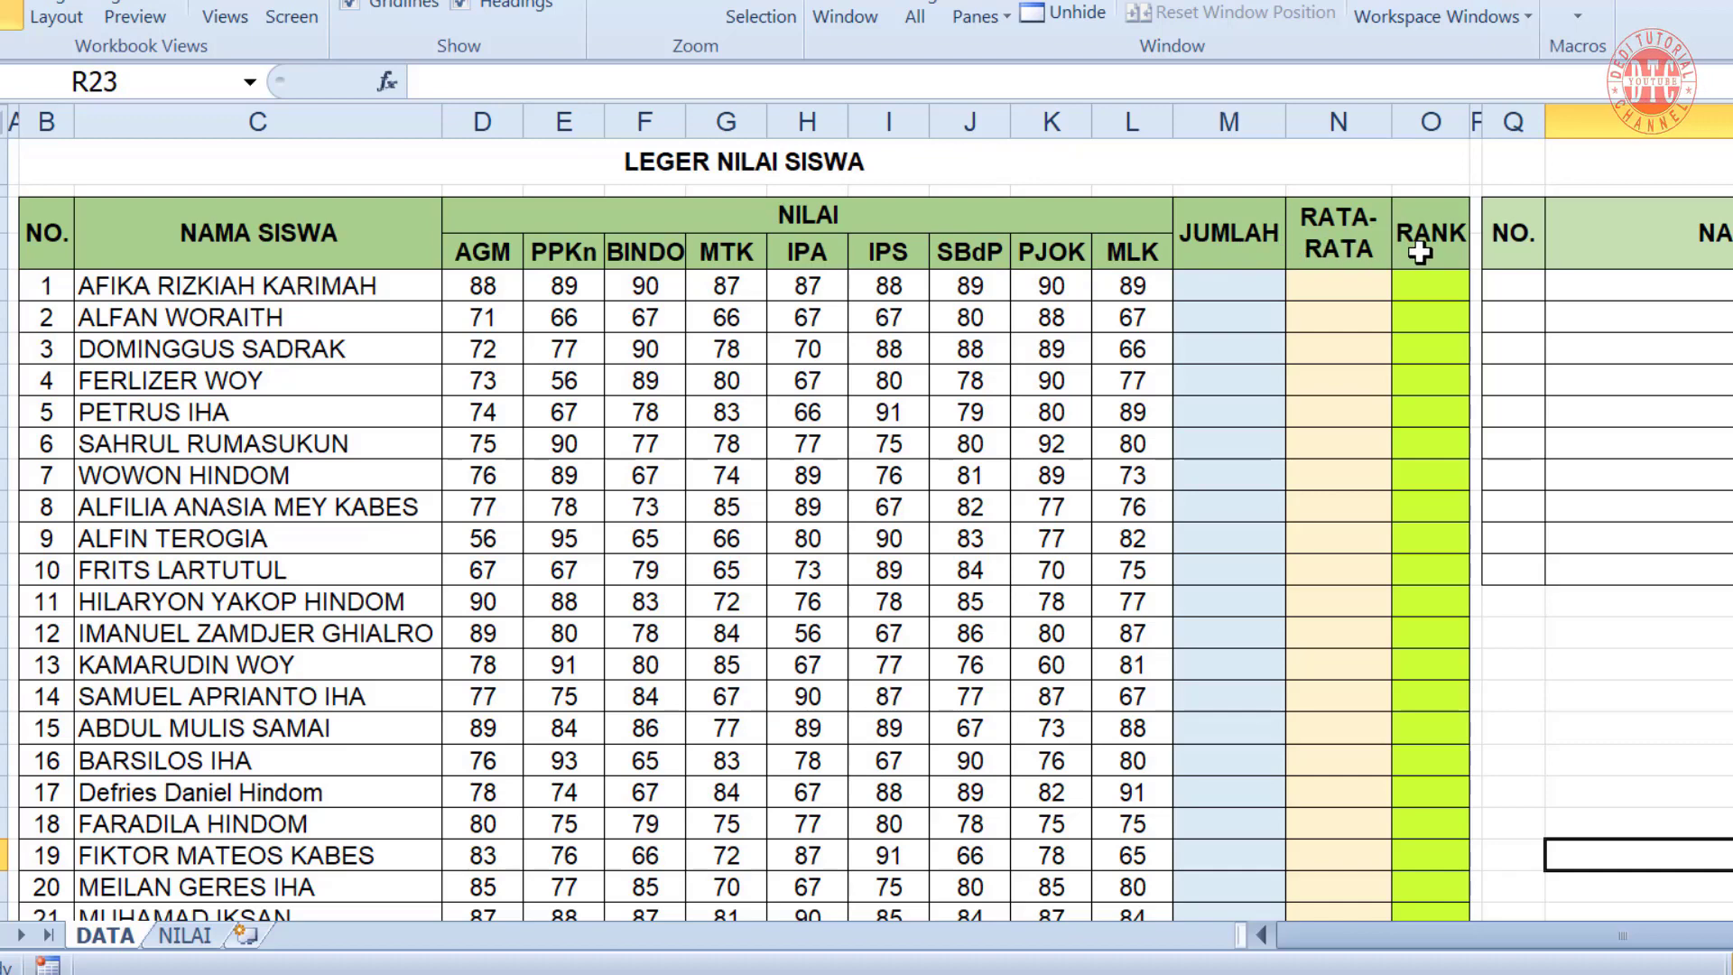
Total the first student's subject scores in the JUMLAH column, cell M5, with a SUM of D5:L5
scroll(1433, 270, "down", 3)
scroll(1311, 592, "up", 3)
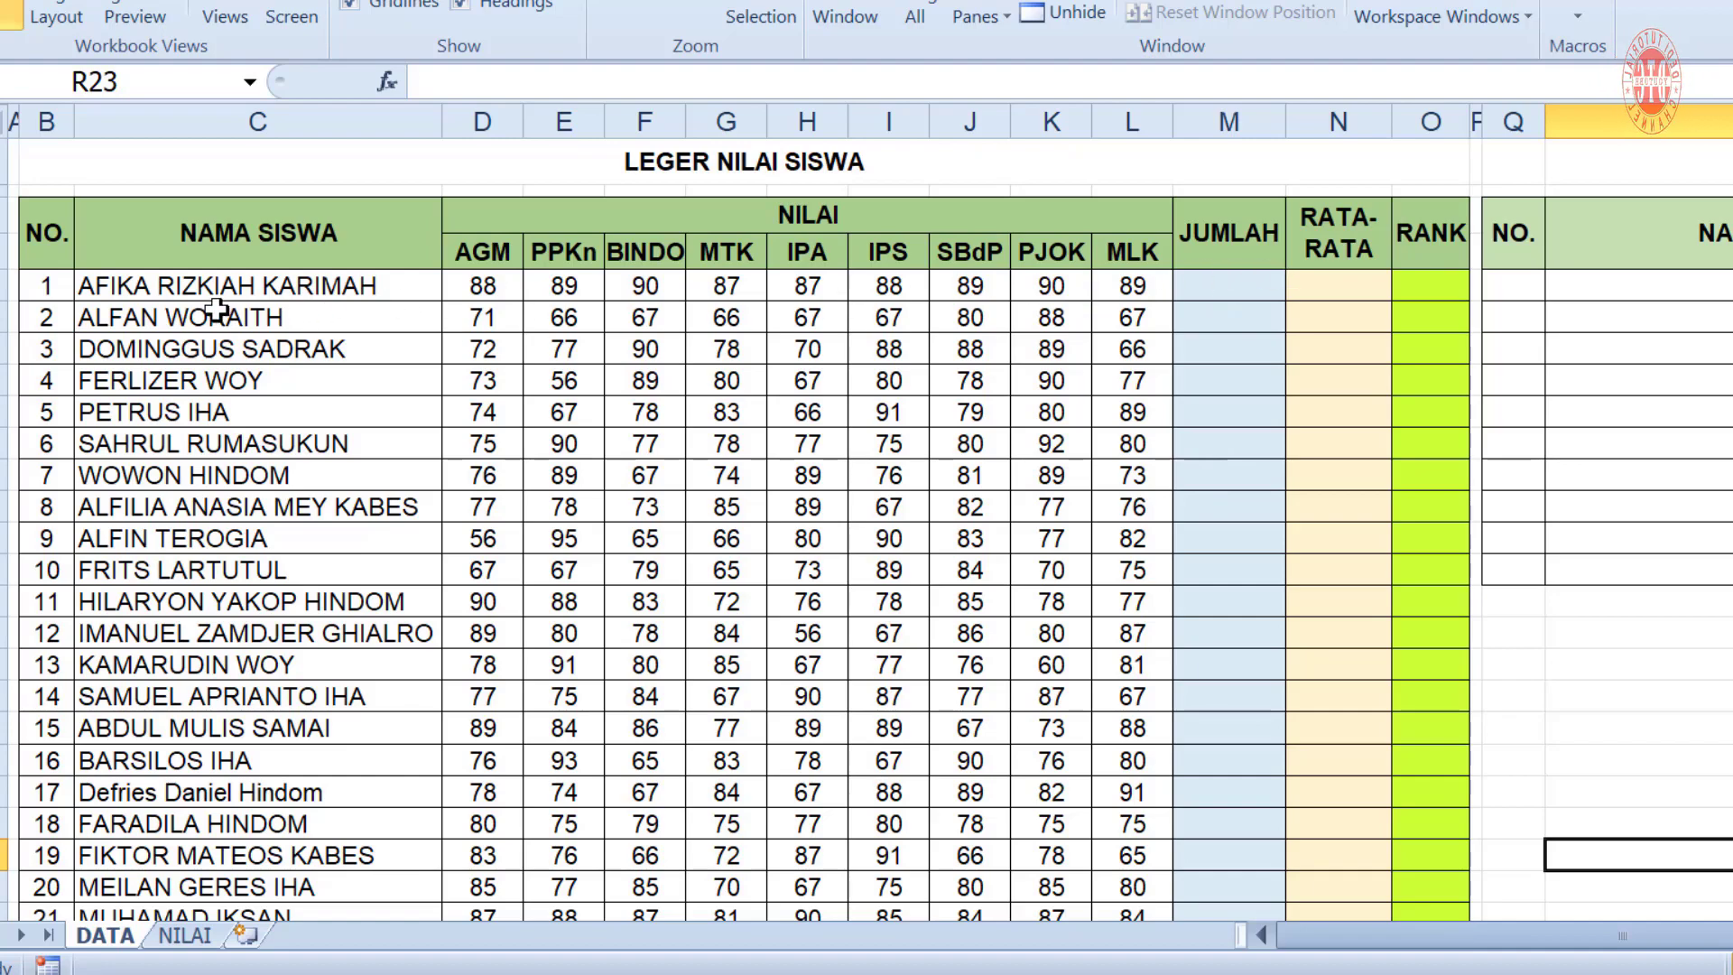
scroll(1051, 542, "down", 4)
scroll(1052, 406, "up", 4)
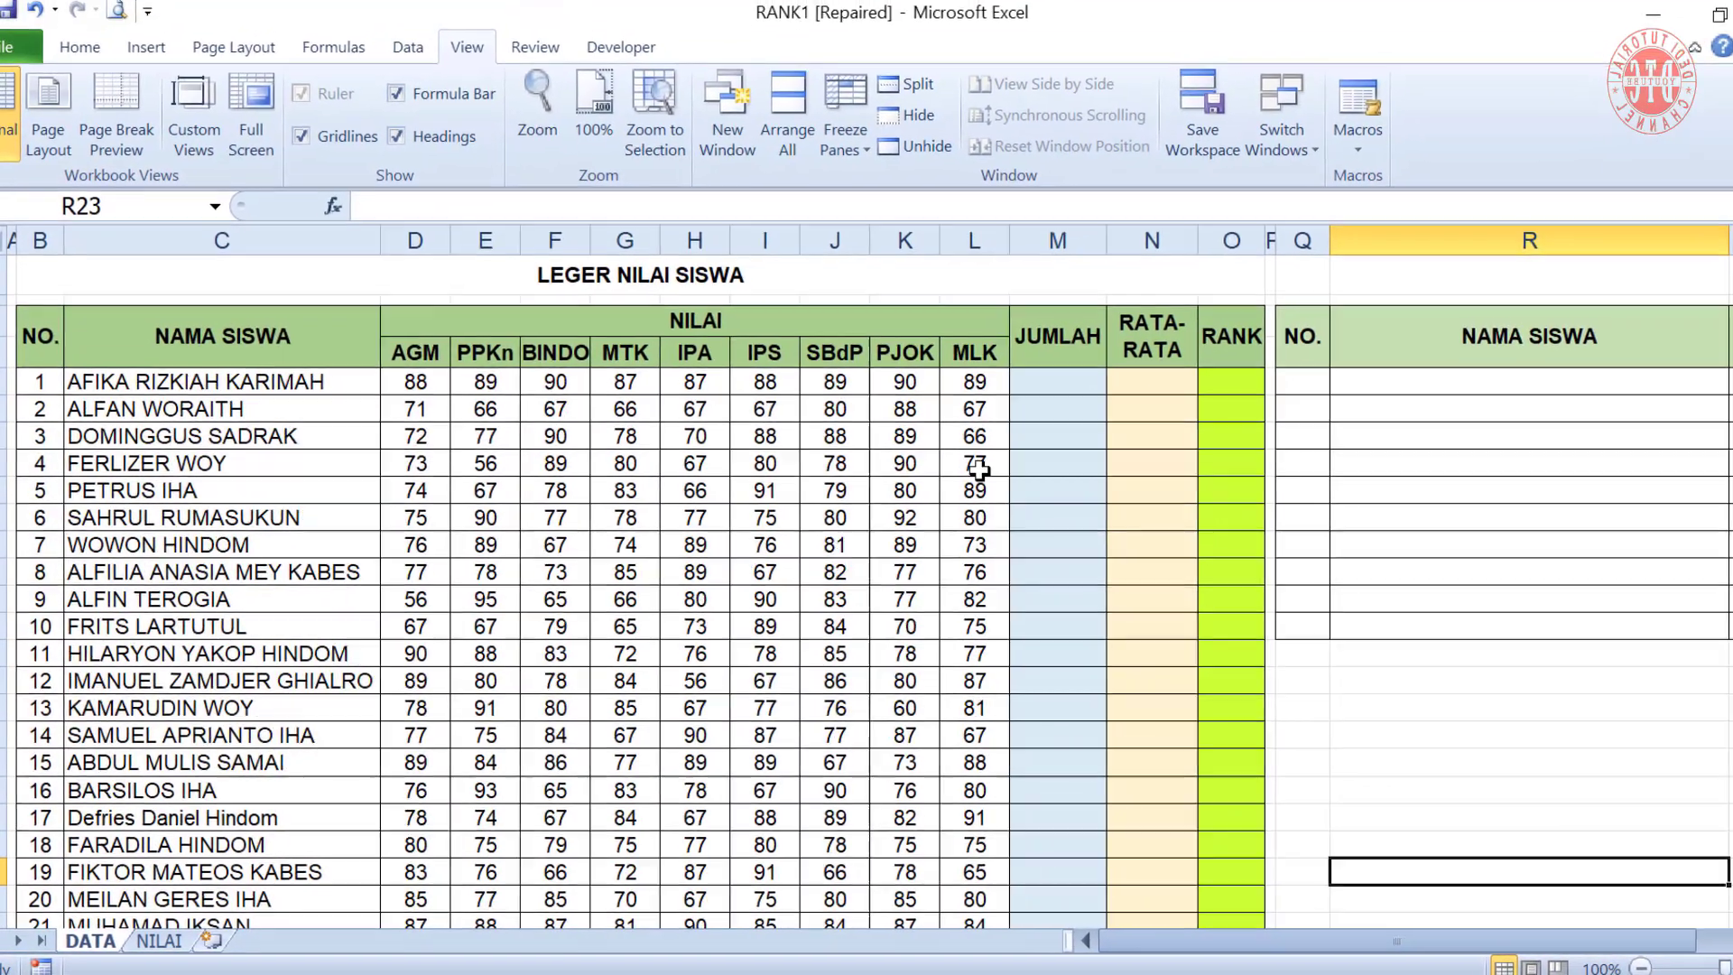
left_click(1052, 386)
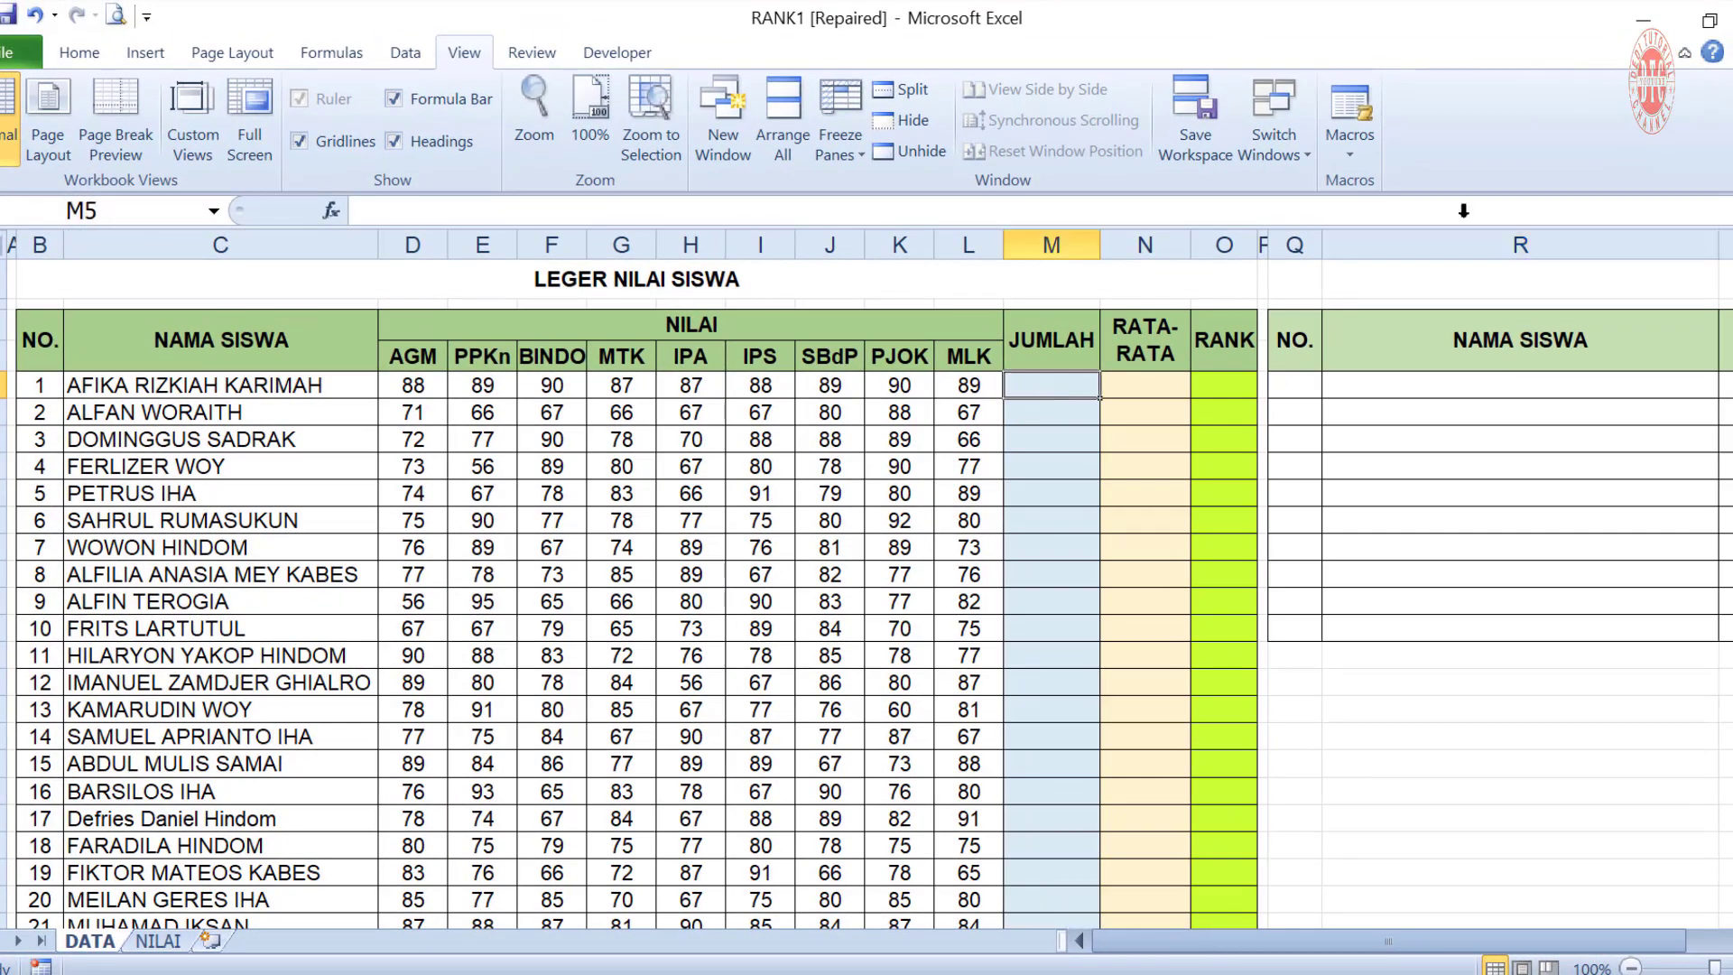
left_click(79, 53)
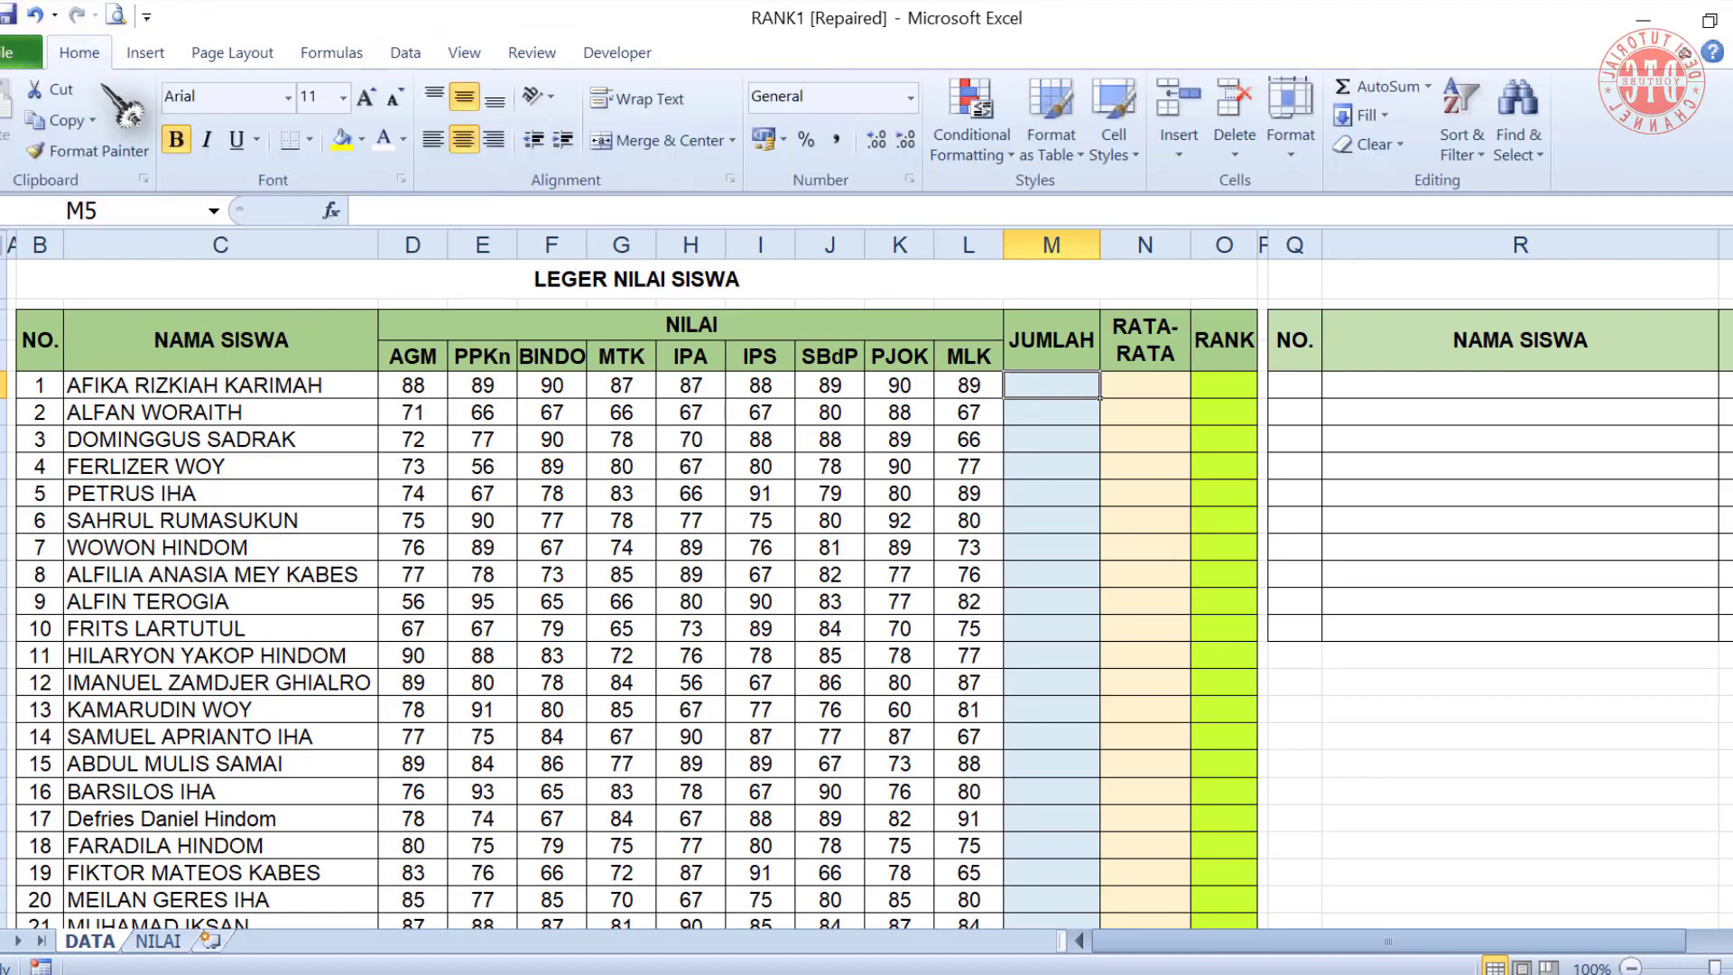
left_click(1427, 87)
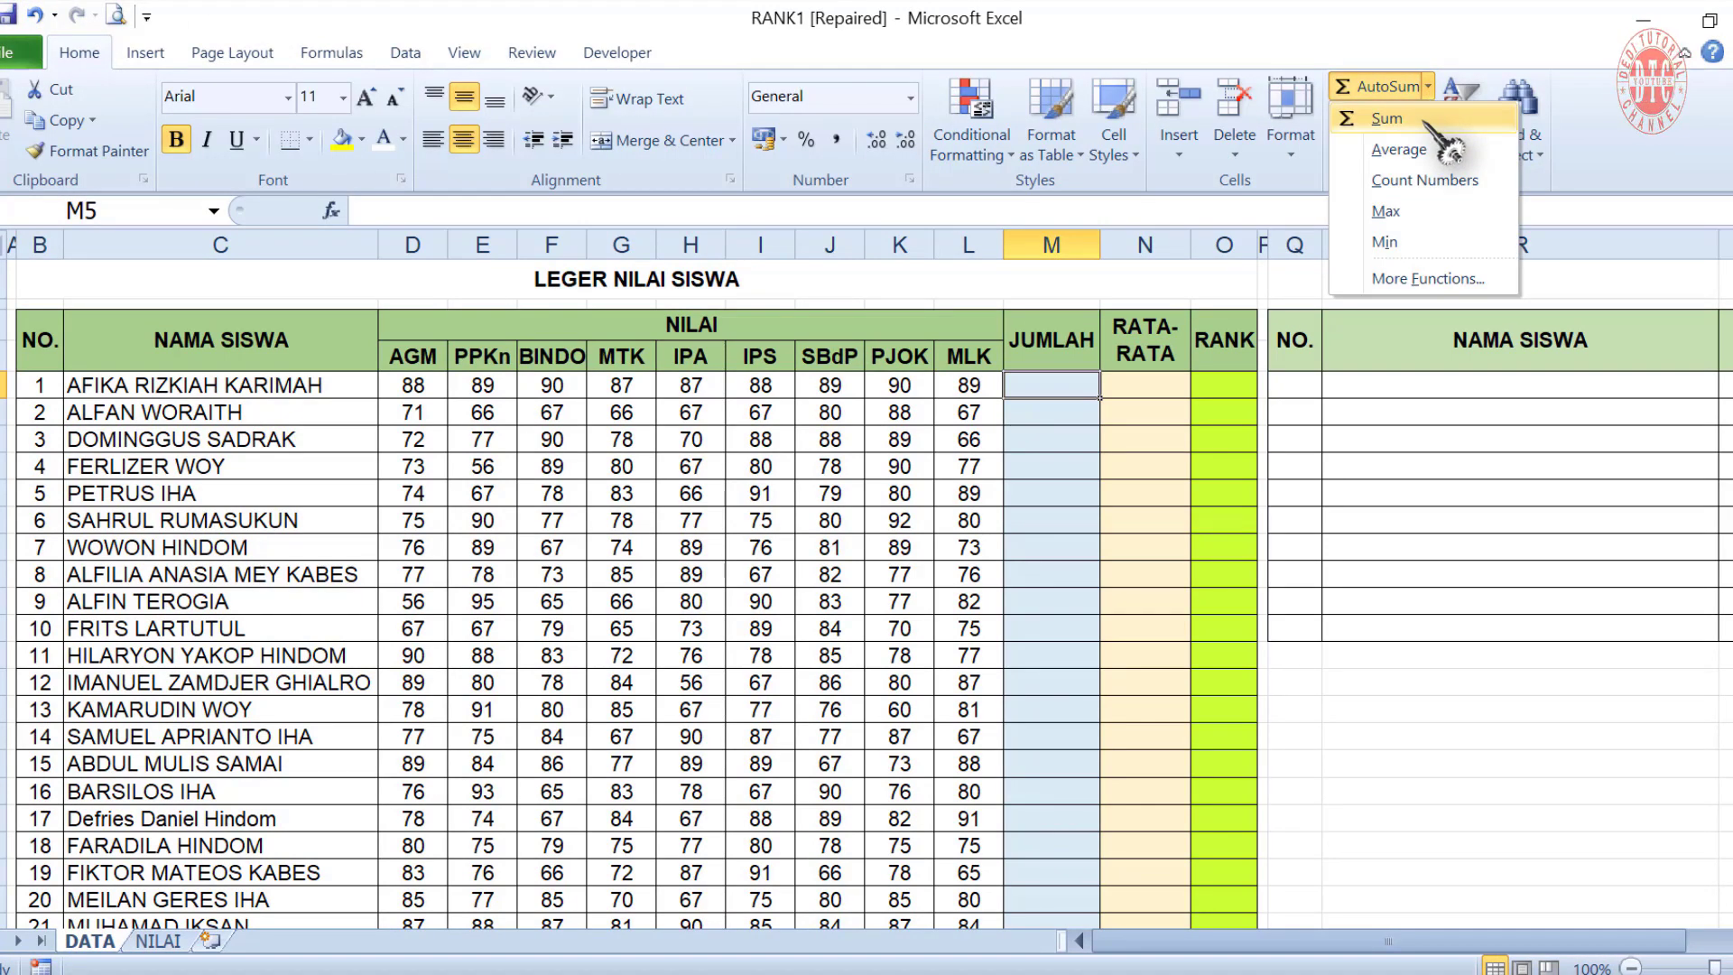
left_click(1426, 124)
left_click_drag(413, 385, 954, 388)
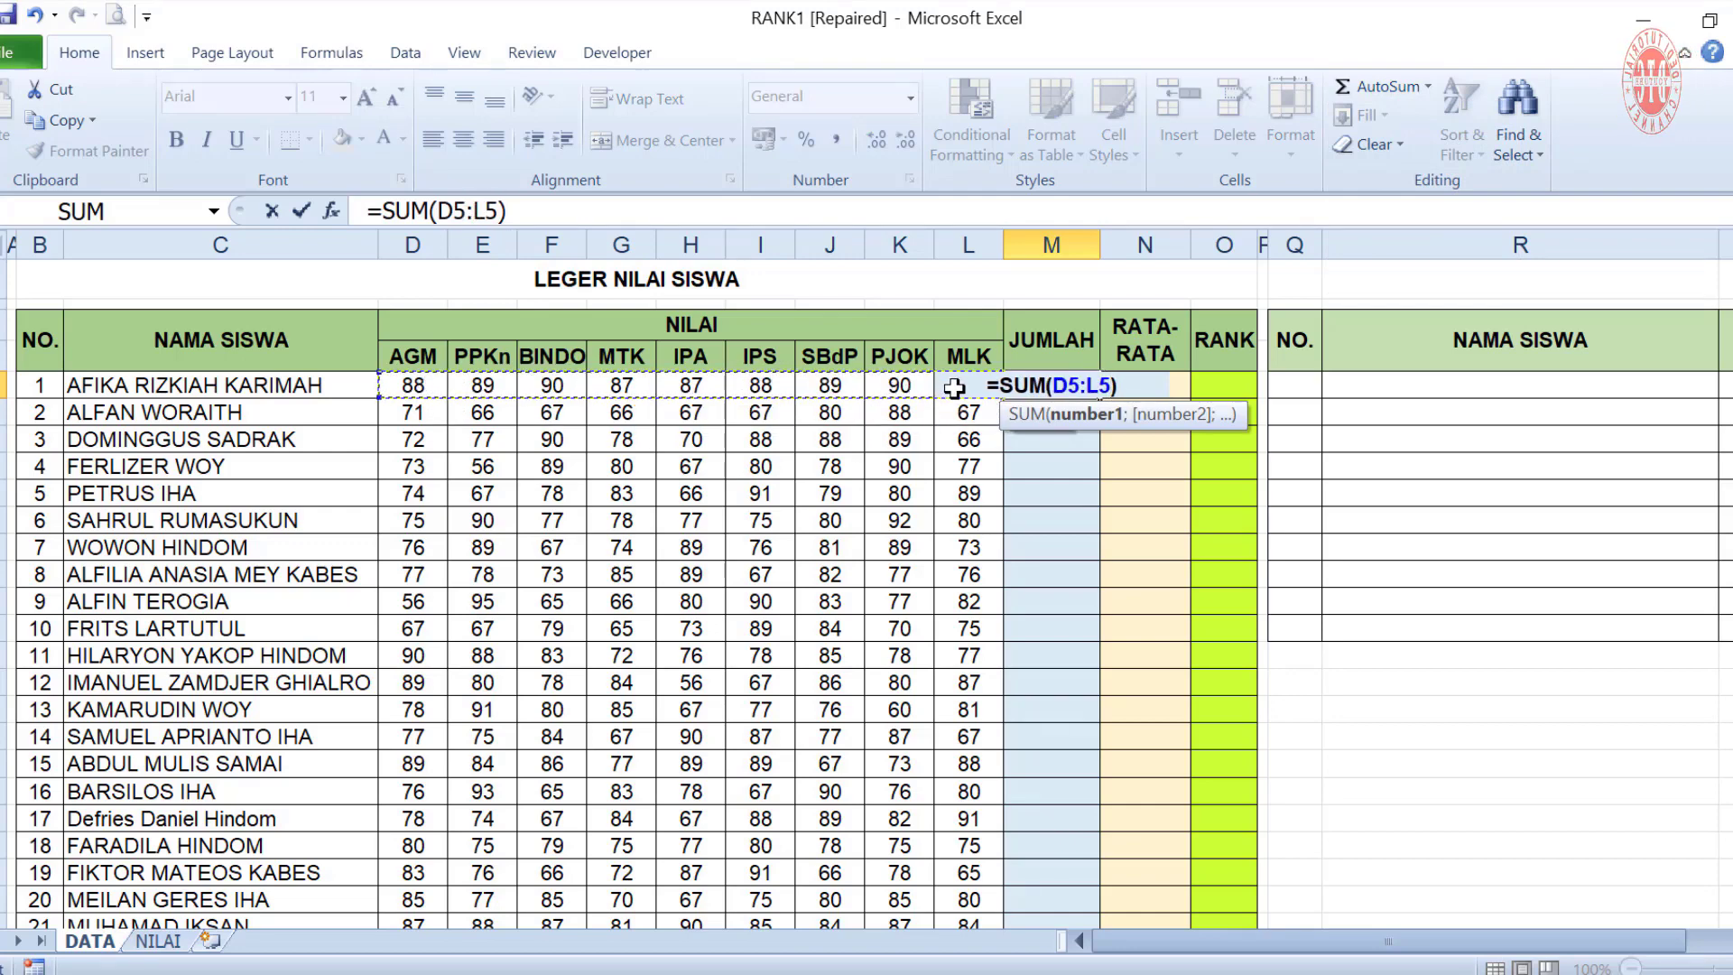
key("Return")
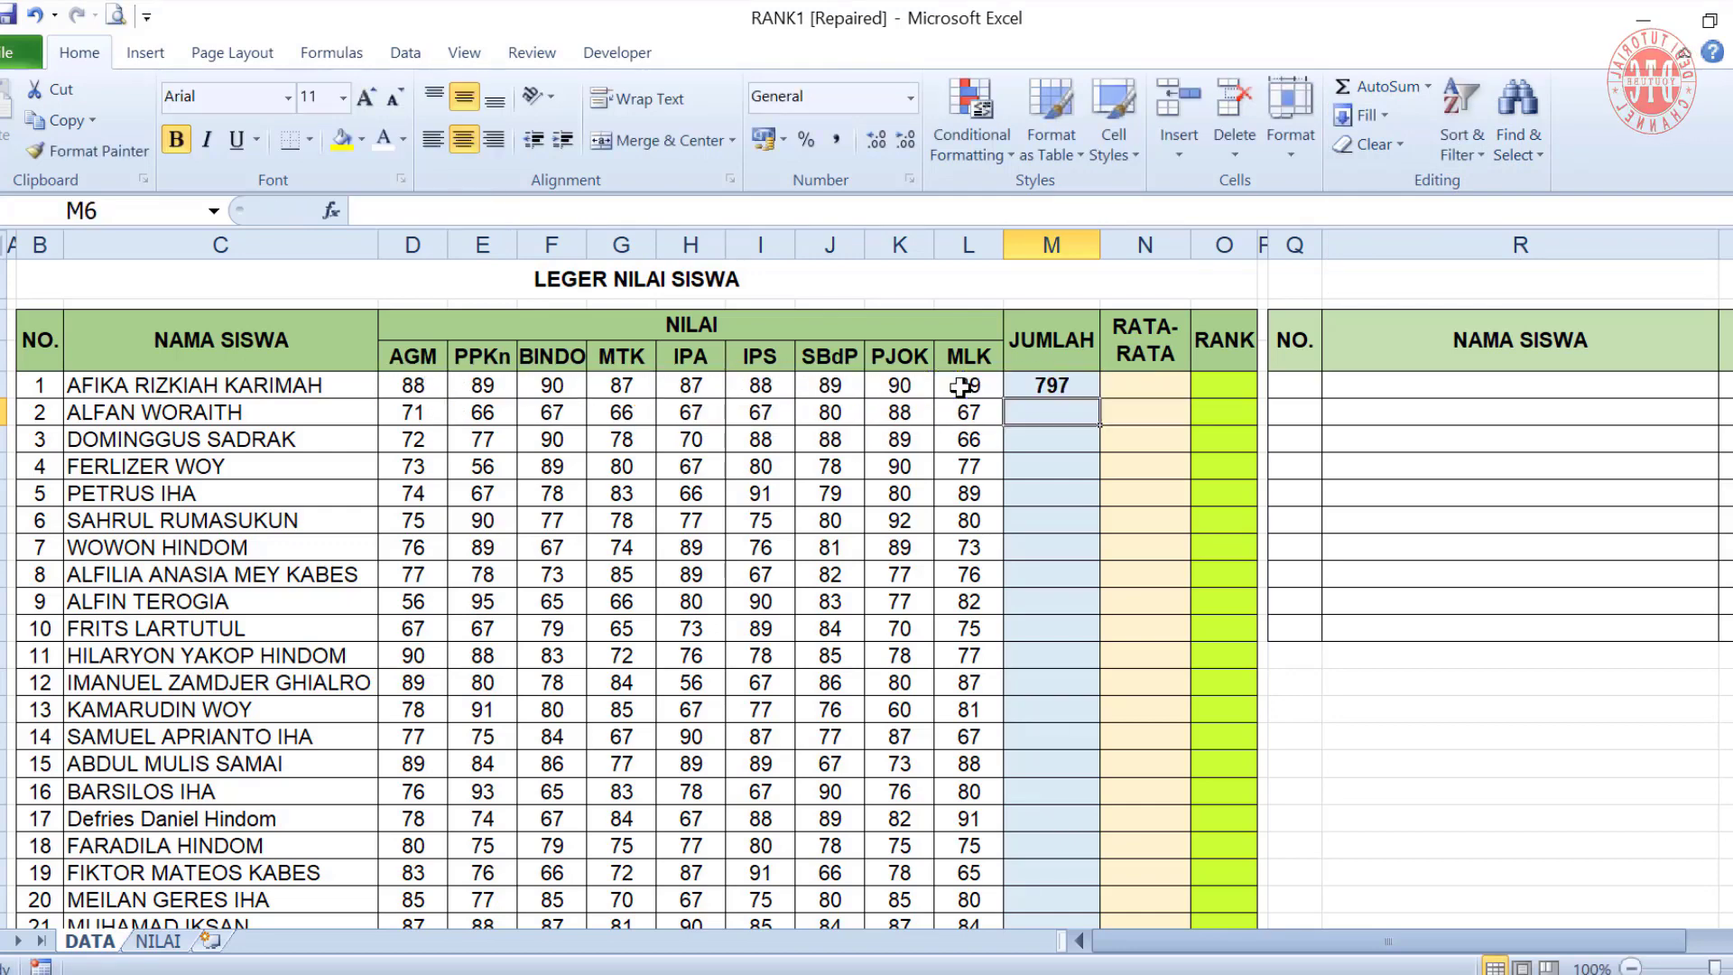
Insert an AVERAGE of D5:L5 in the first student's RATA-RATA cell, N5
left_click(1150, 387)
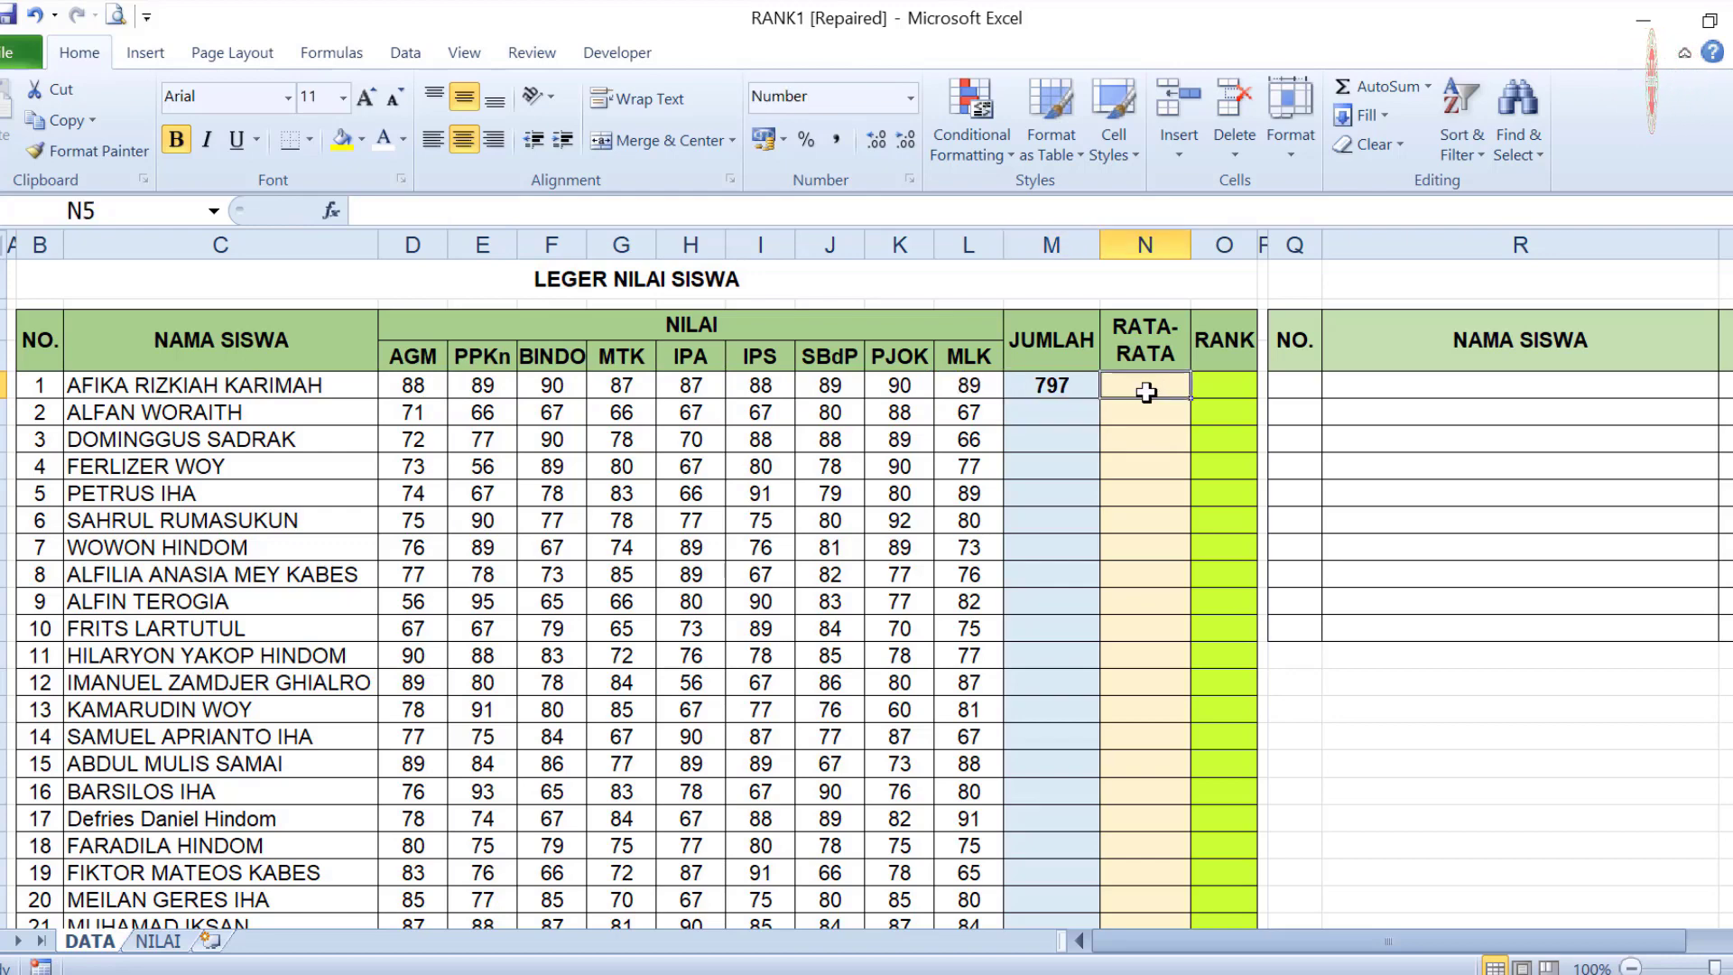
left_click(1427, 87)
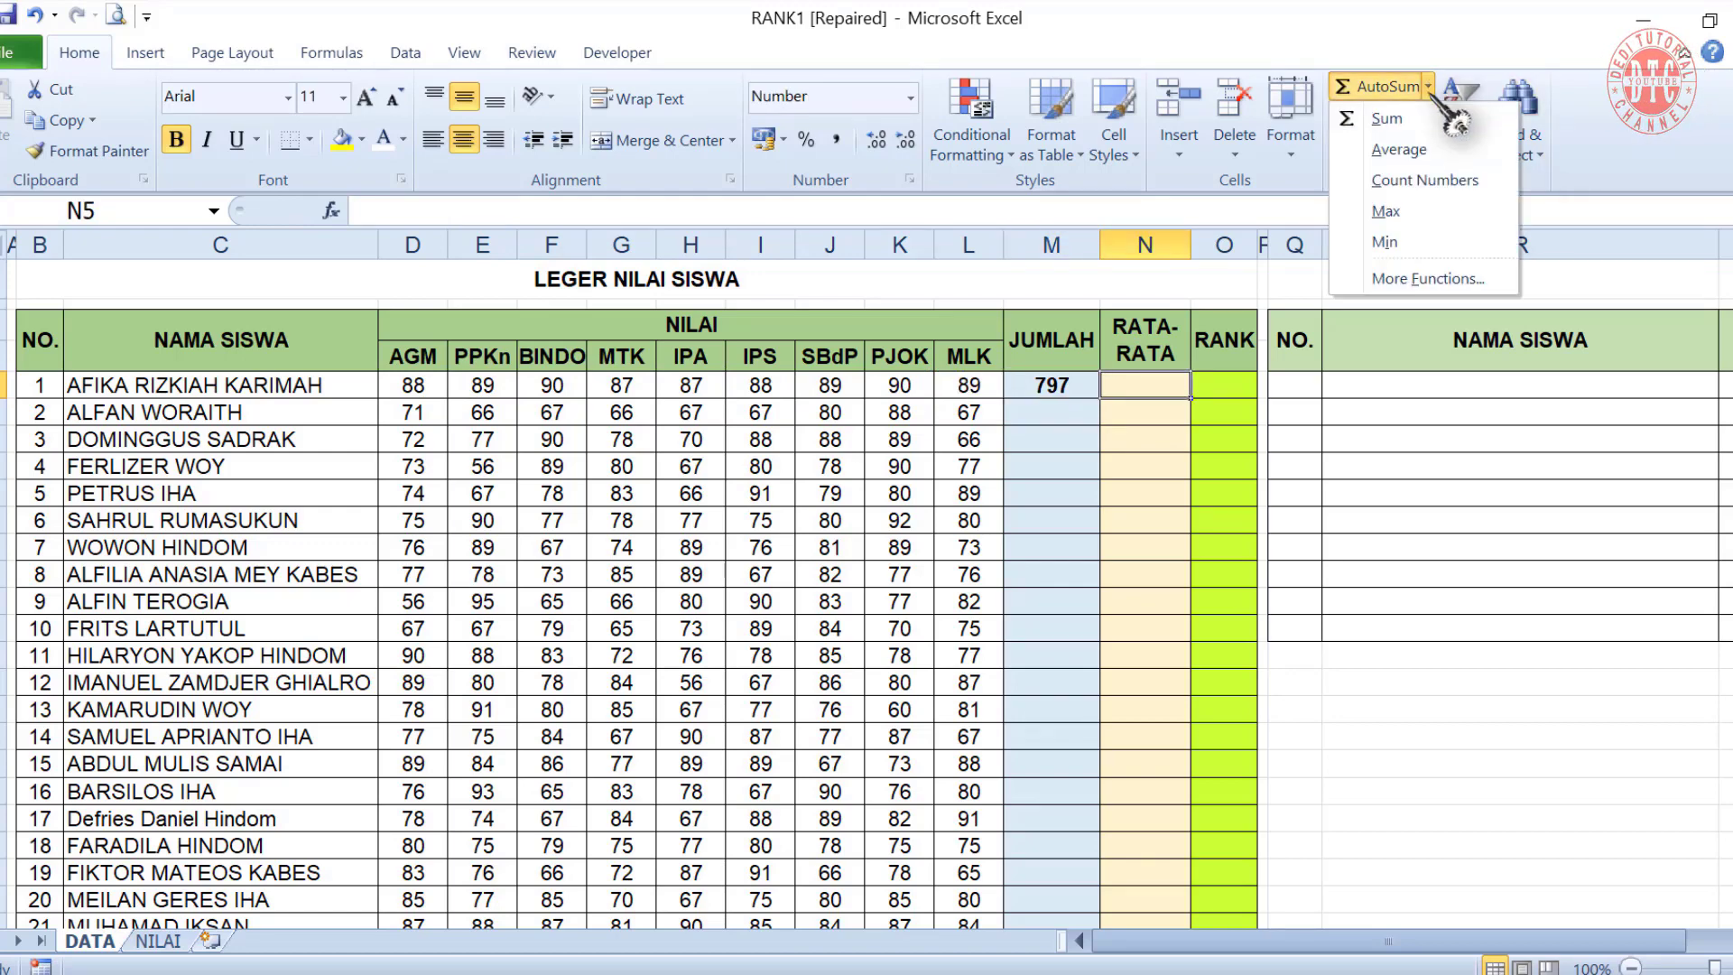
left_click(1421, 151)
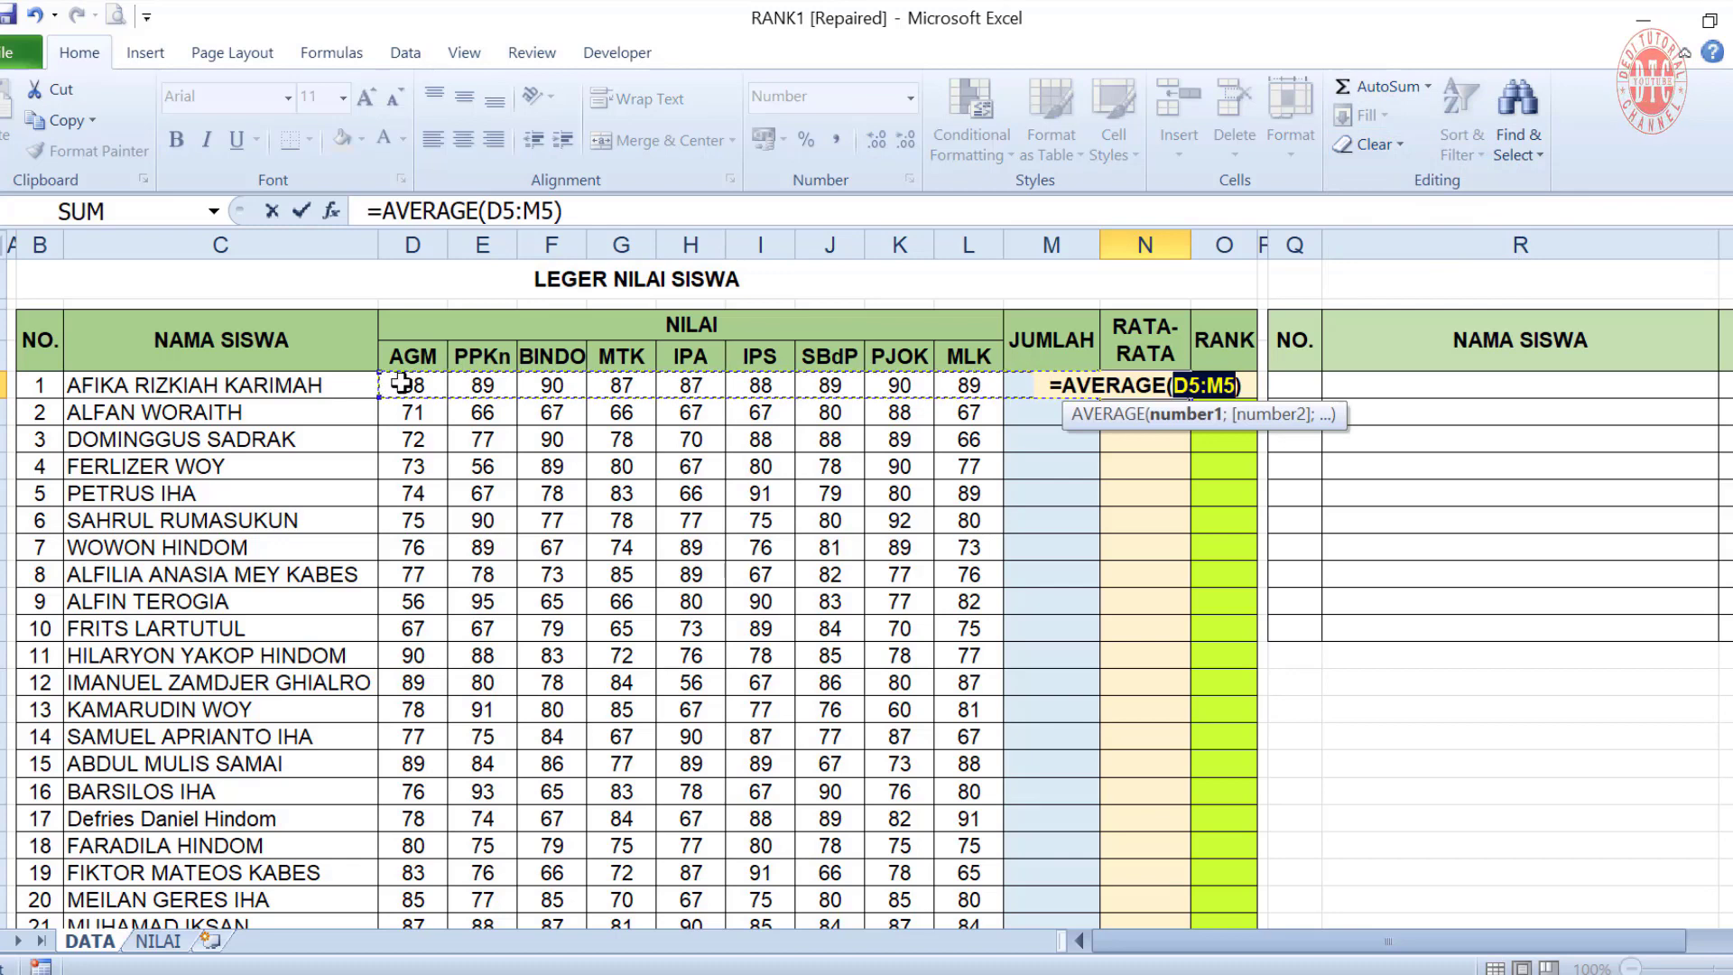
left_click_drag(400, 383, 955, 388)
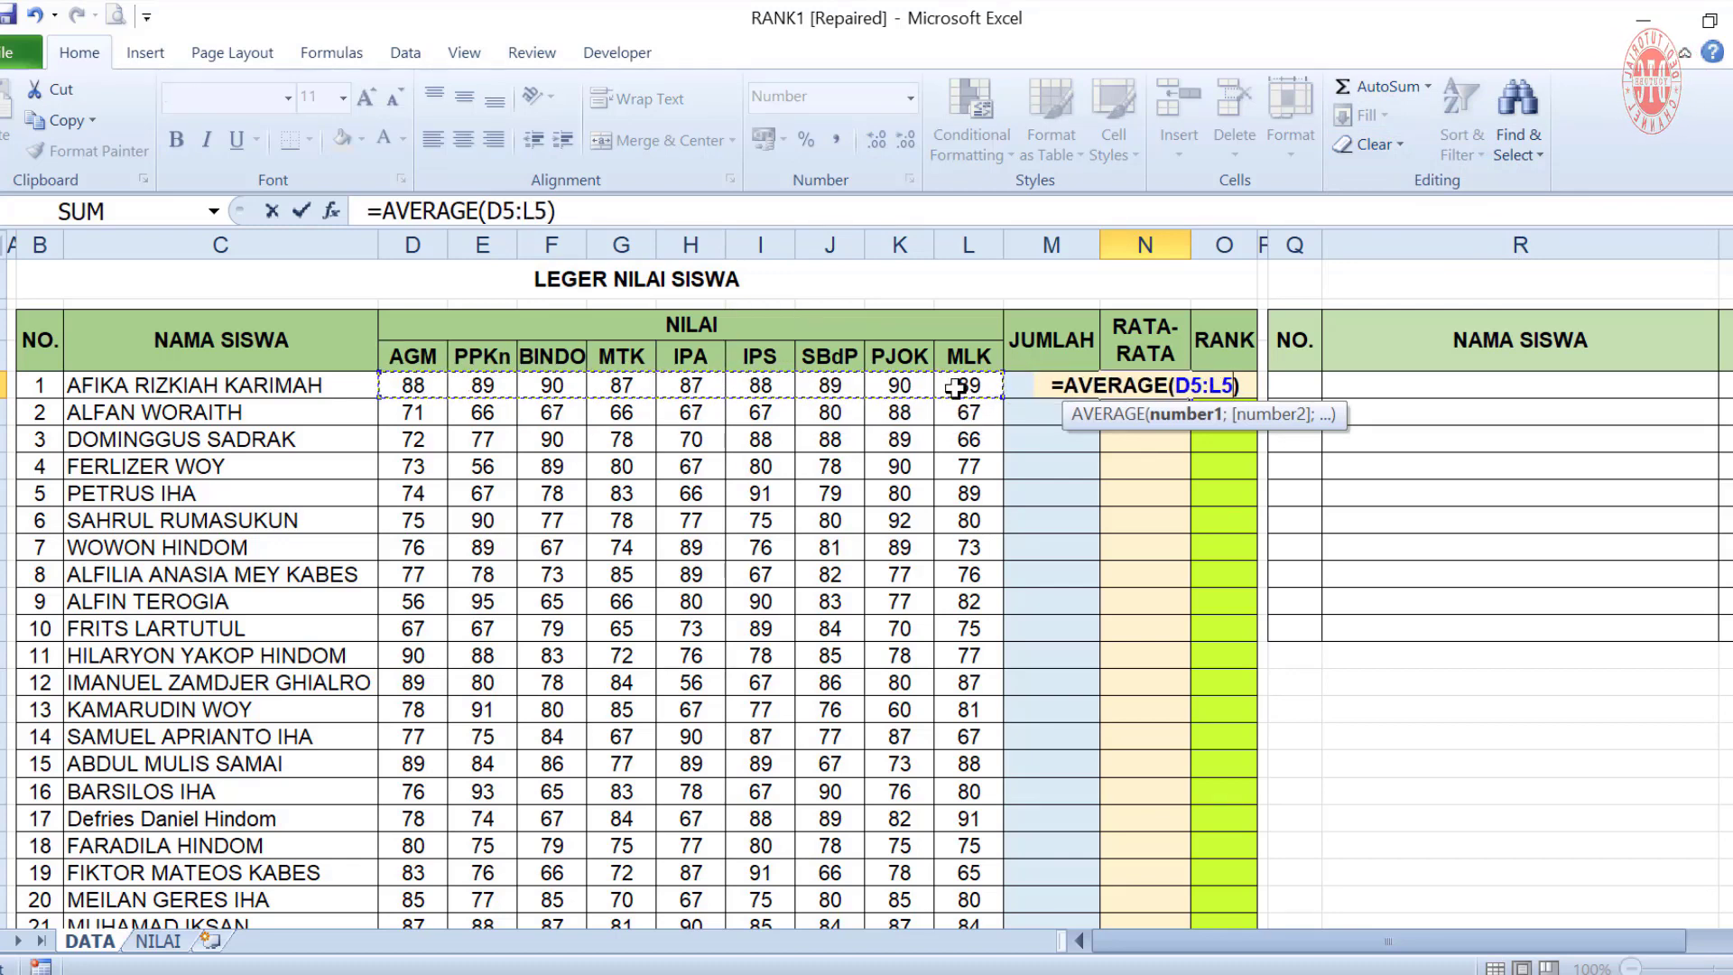
Wrap the first student's average formula in N5 in IFERROR, with blank text in quotes as the error value
left_click(382, 209)
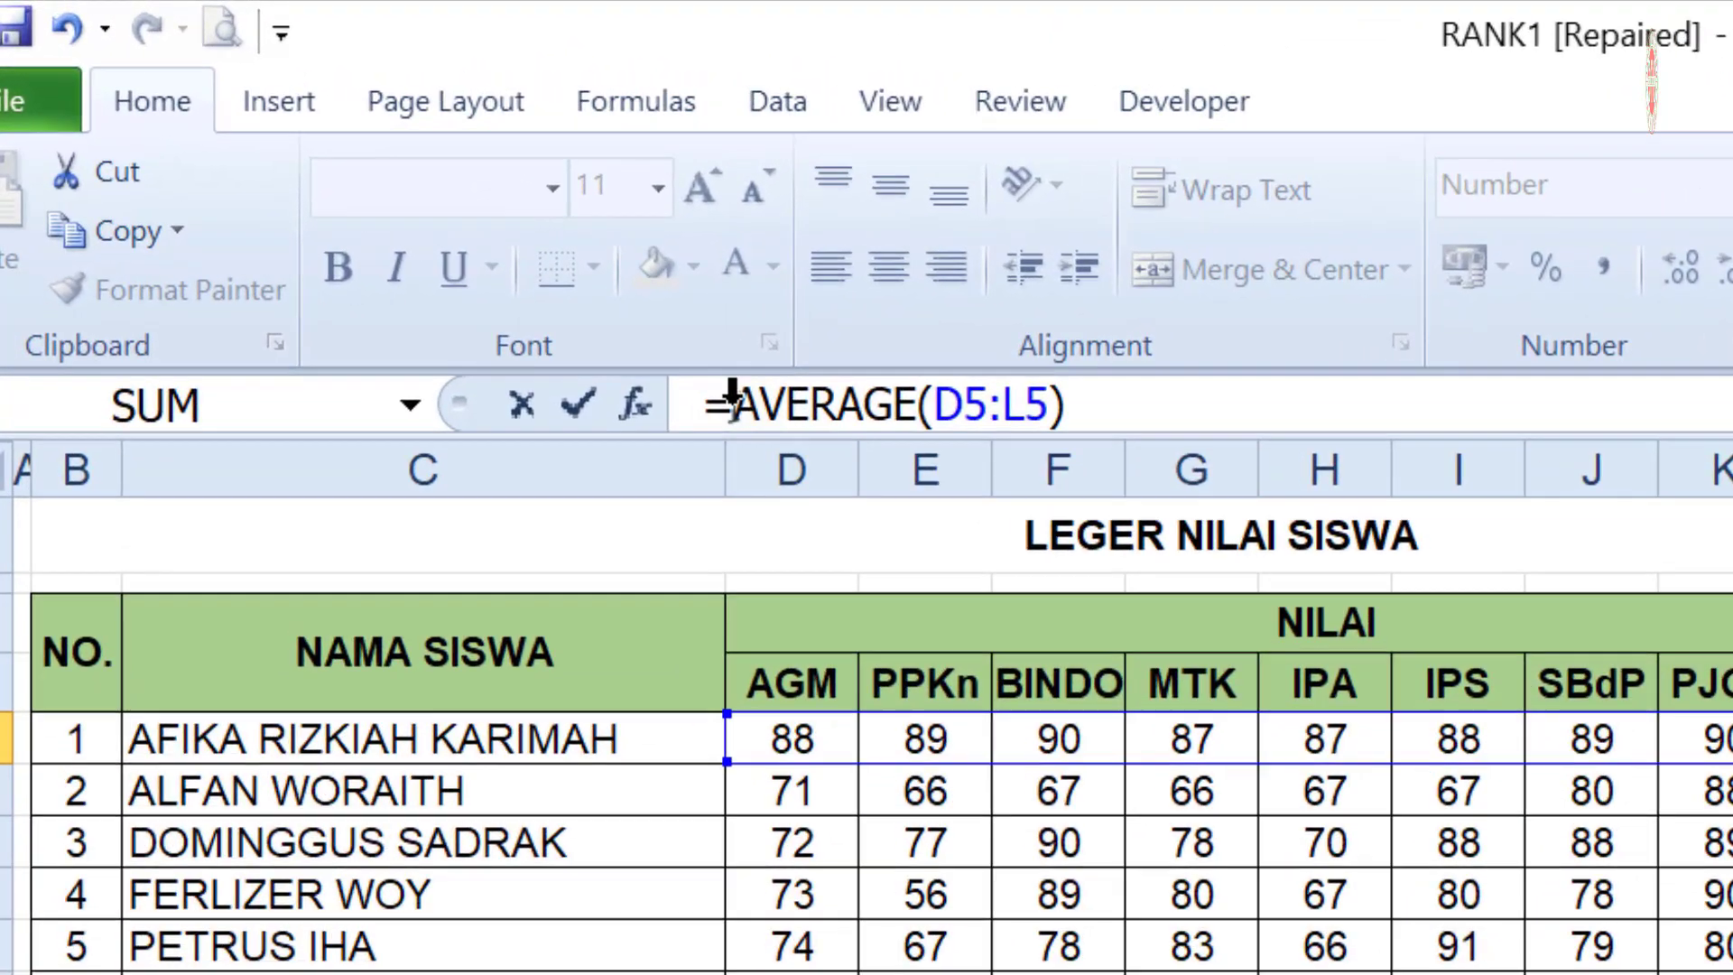
type("If")
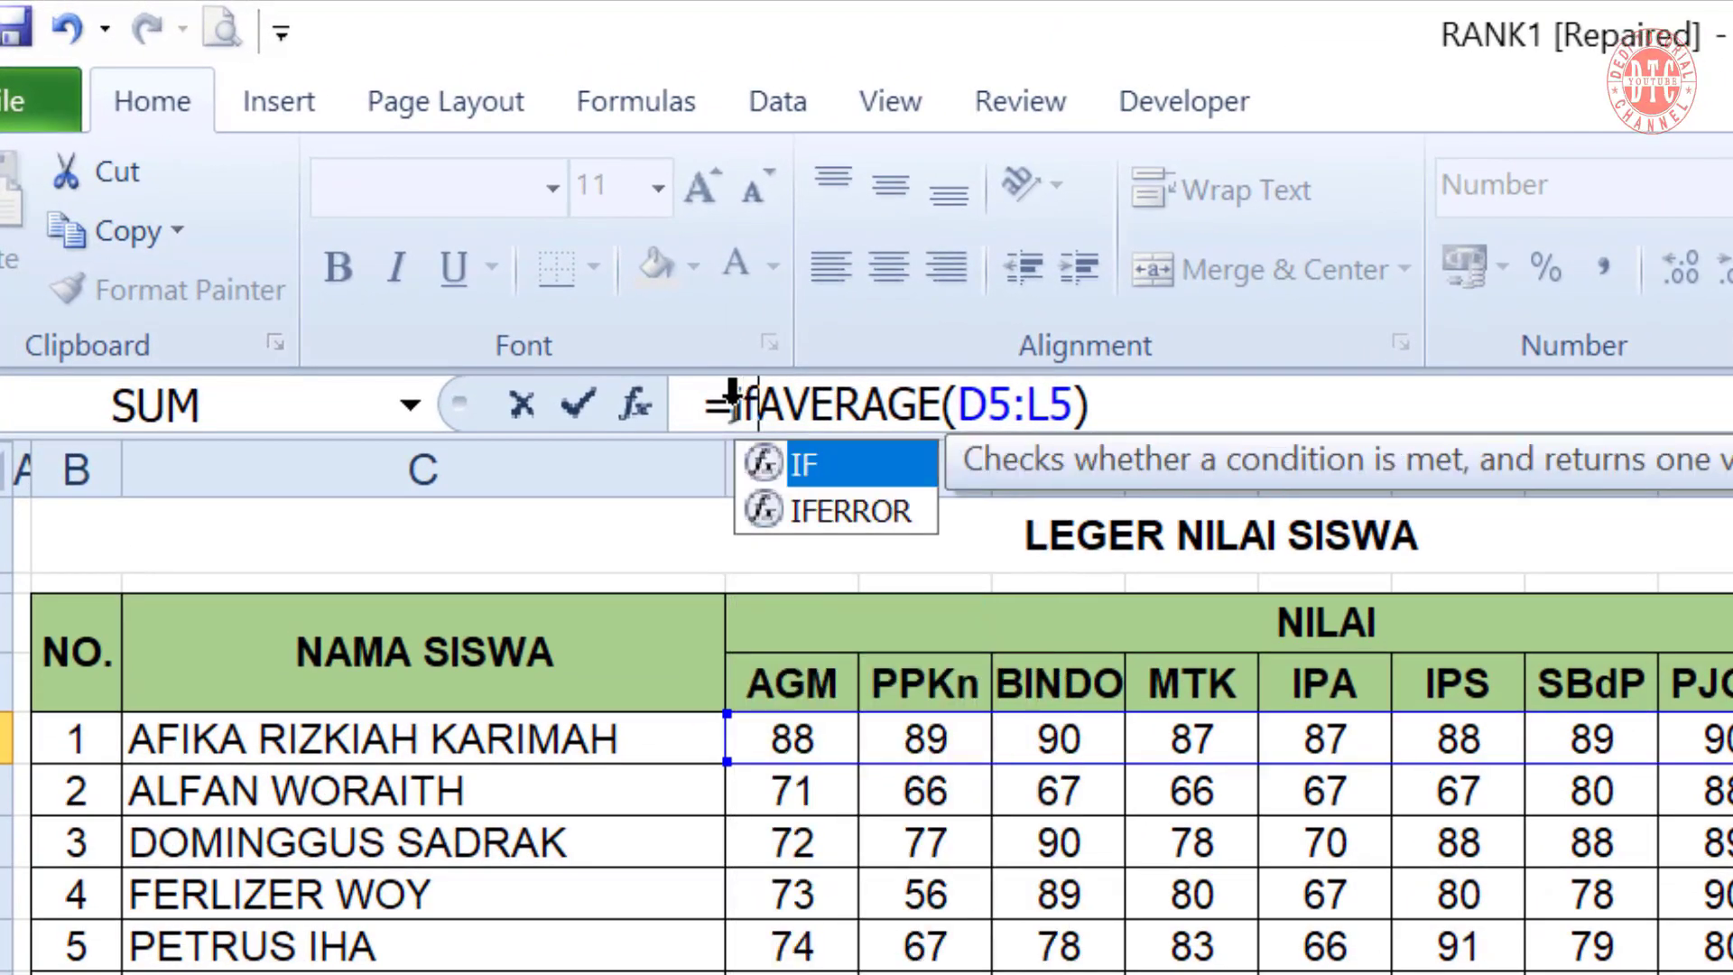
left_click(817, 510)
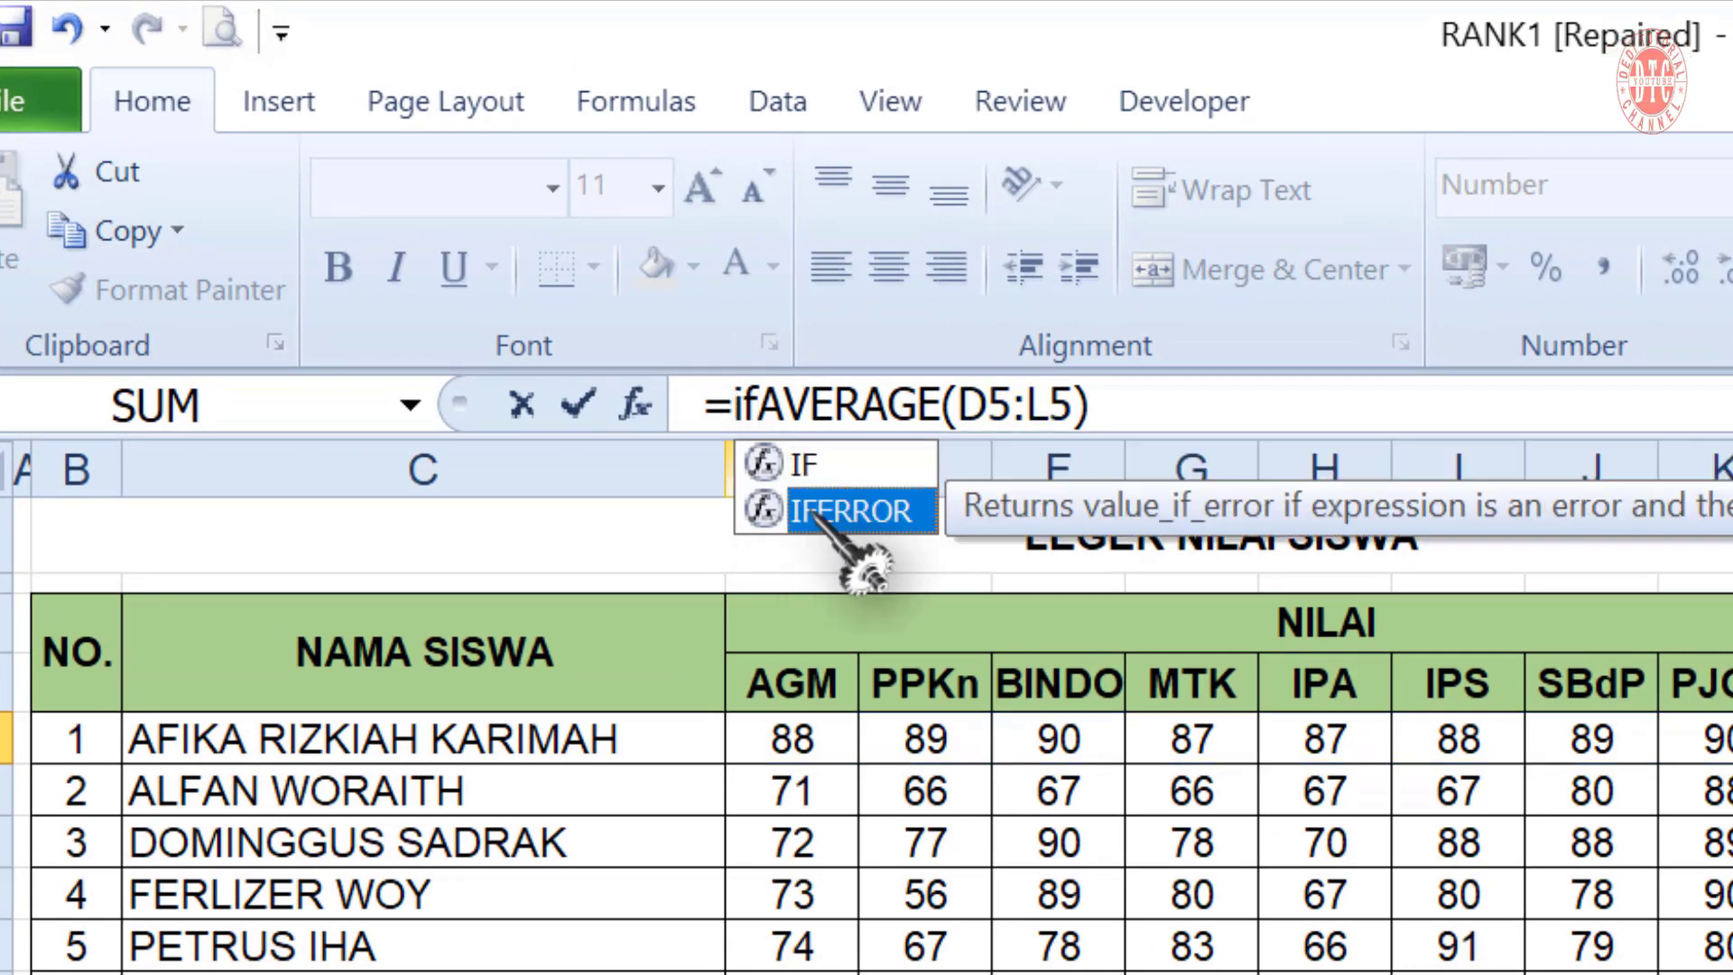
double_click(817, 511)
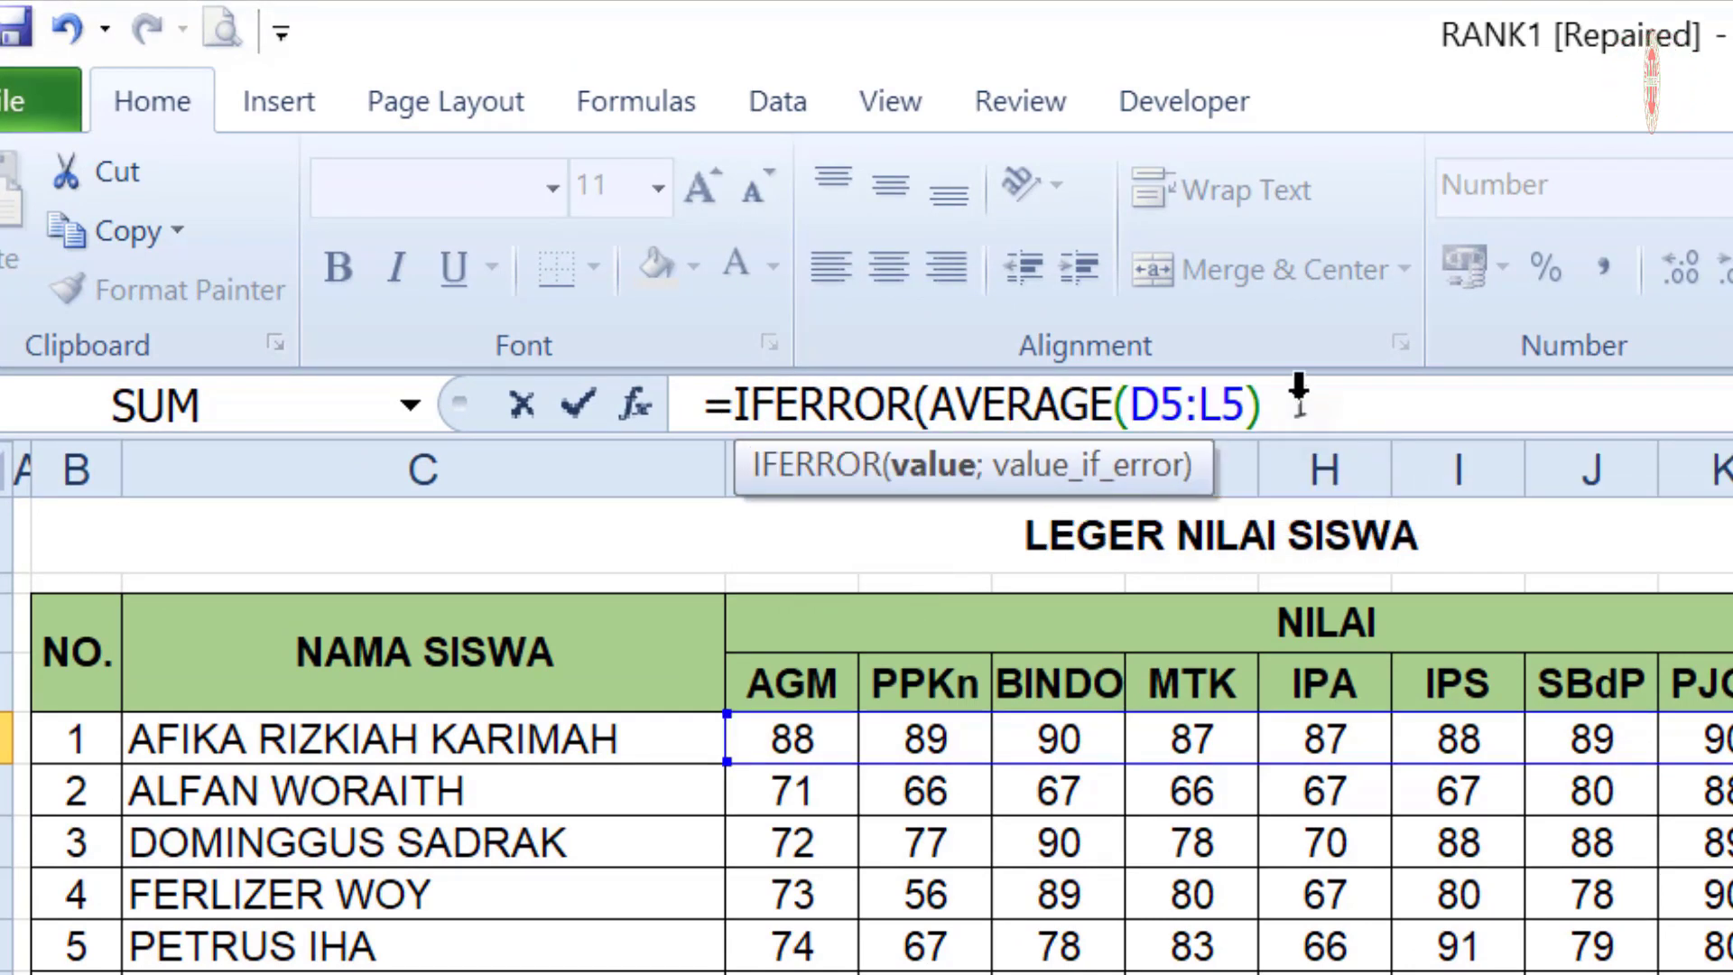
left_click(1297, 403)
type(";")
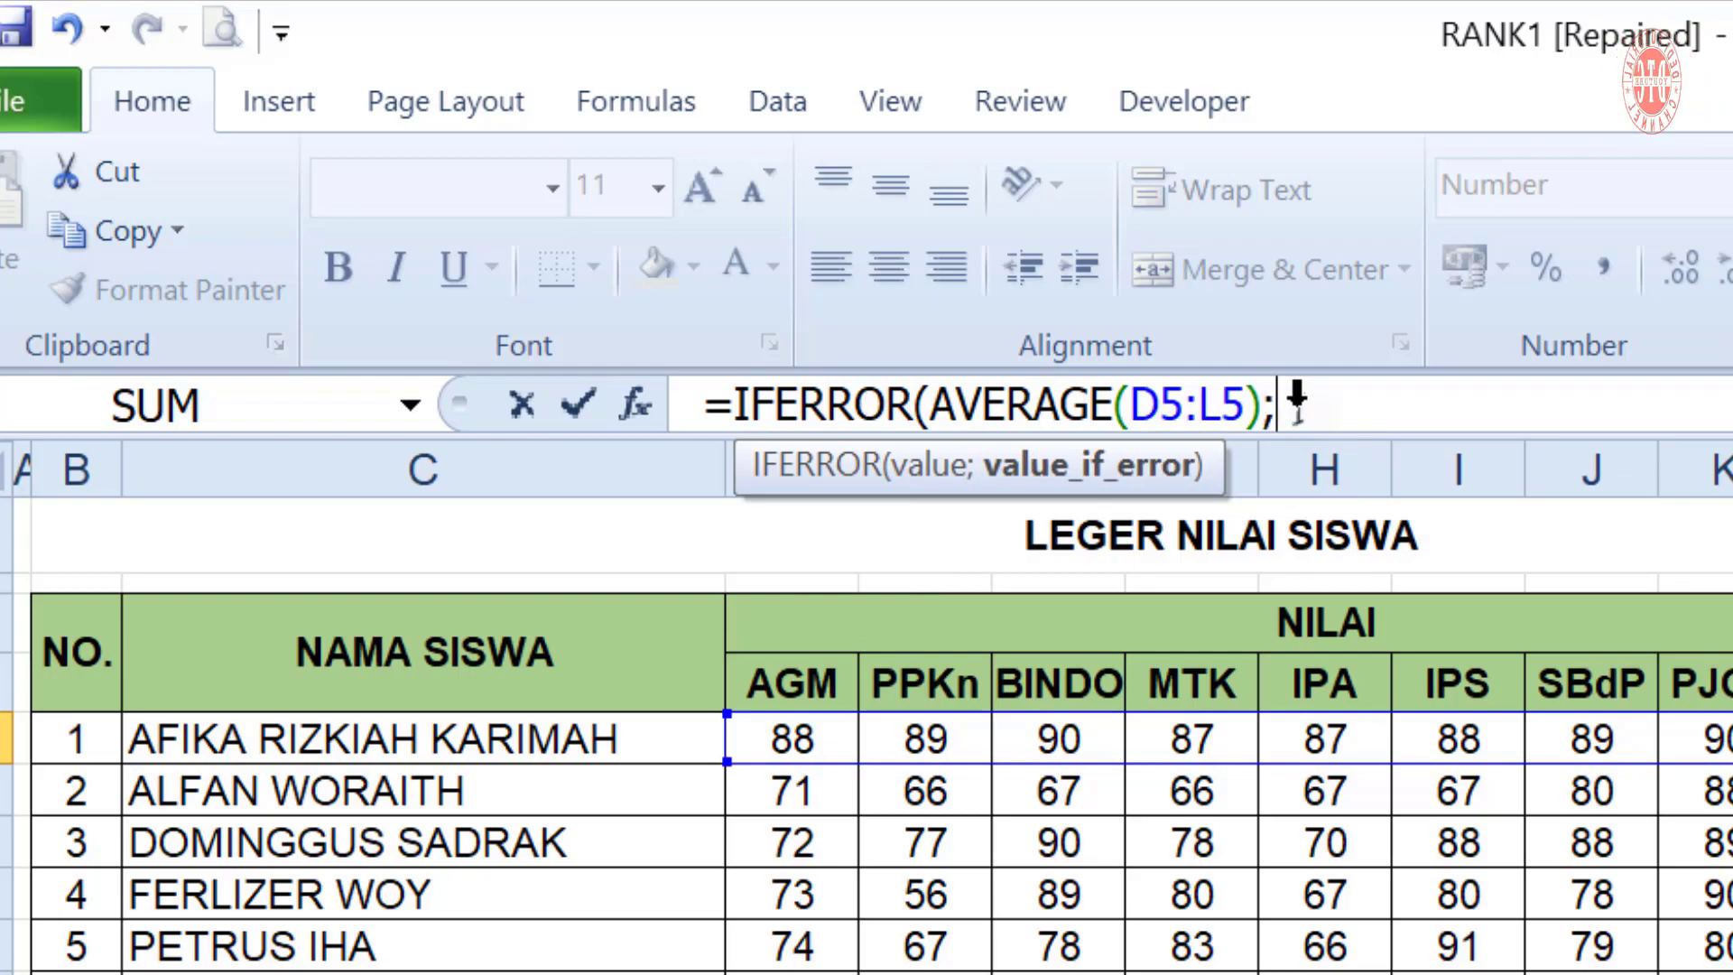
type("\"\")")
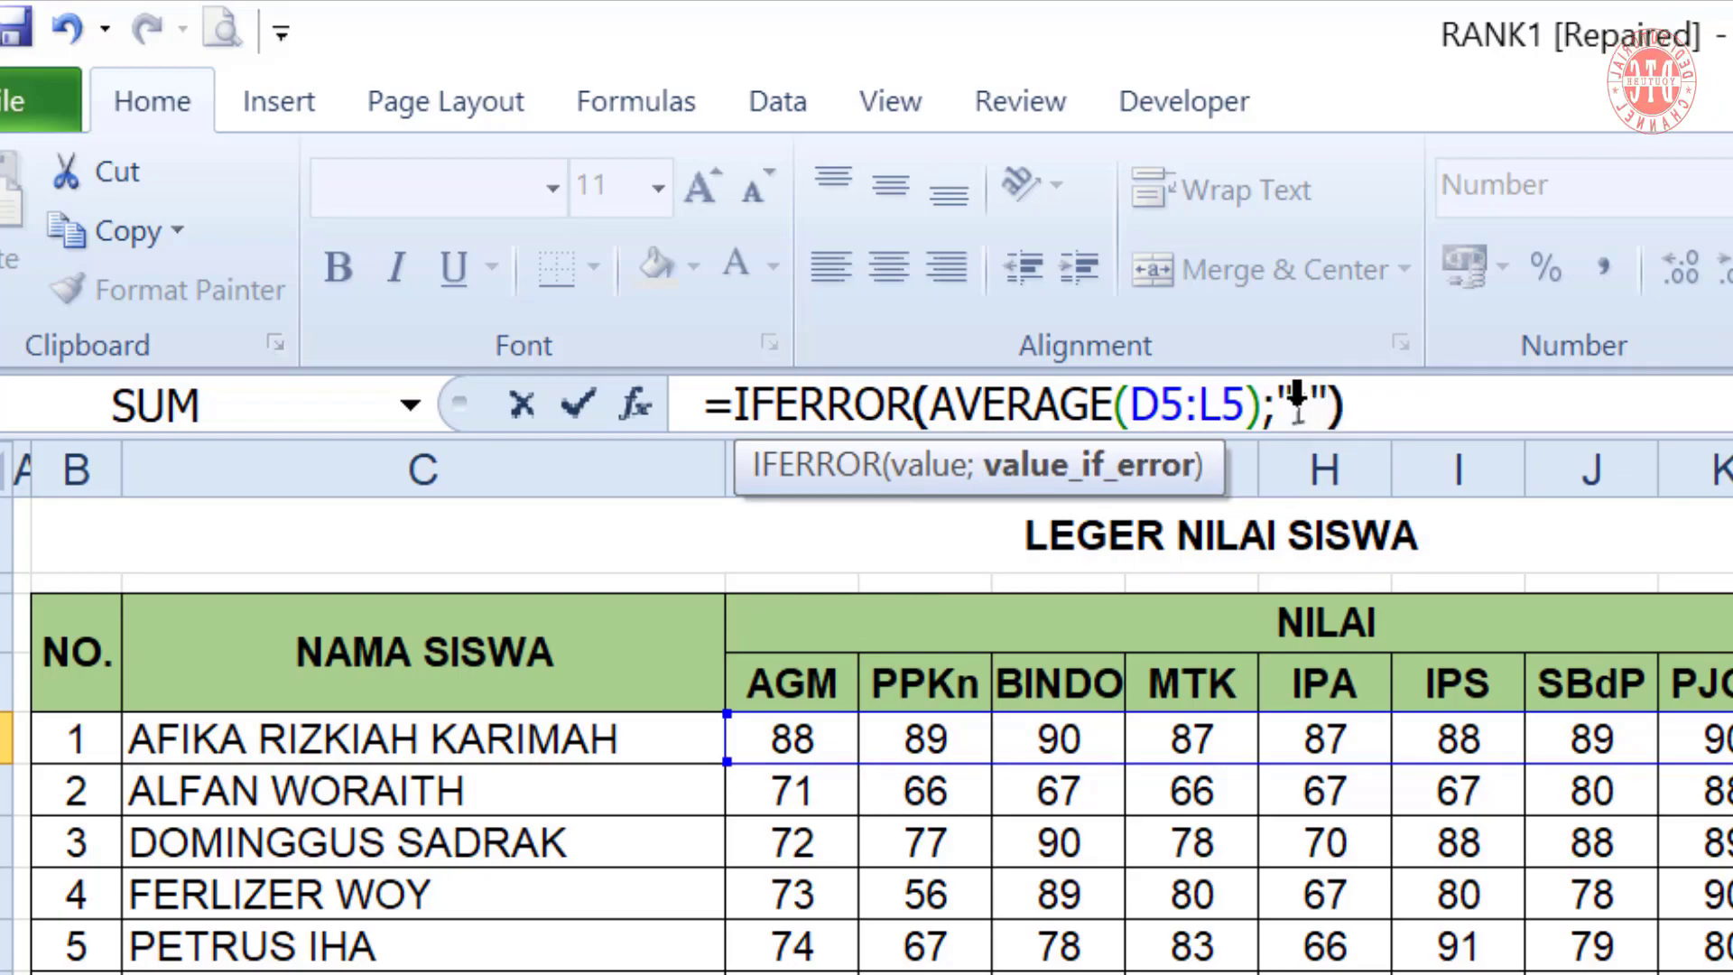
key("Return")
Start a RANK formula in the first student's RANK cell, O5, ranking total M5 against the range M5:M29
left_click(1713, 433)
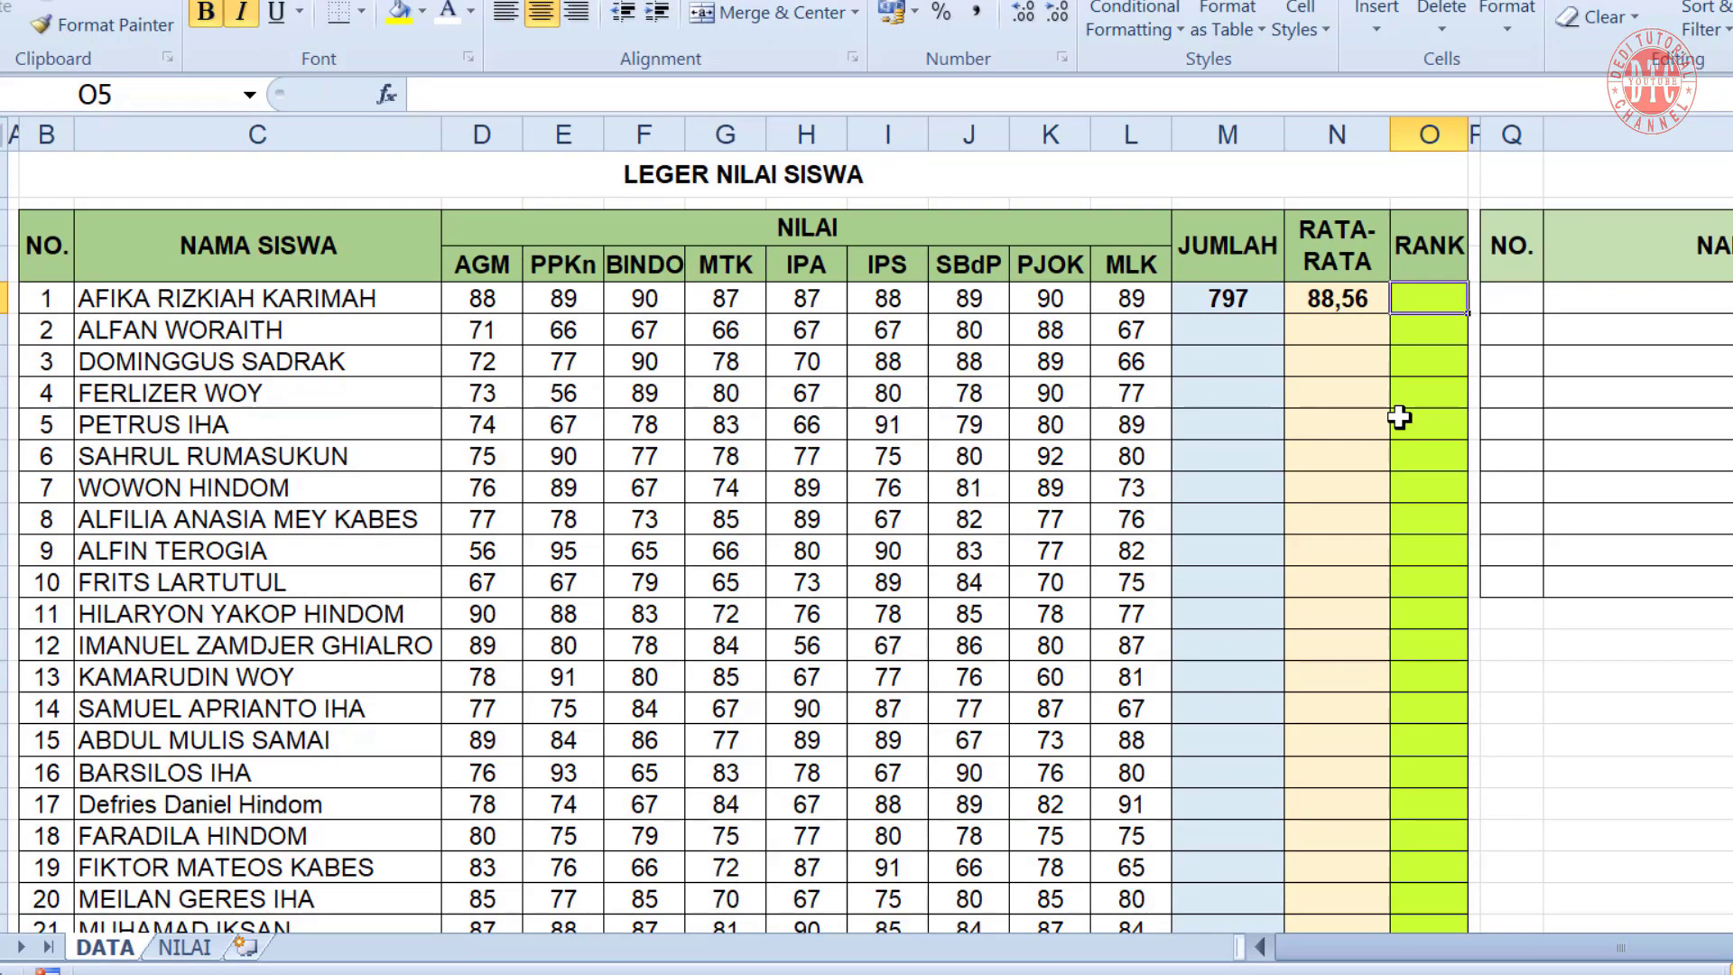
type("=r")
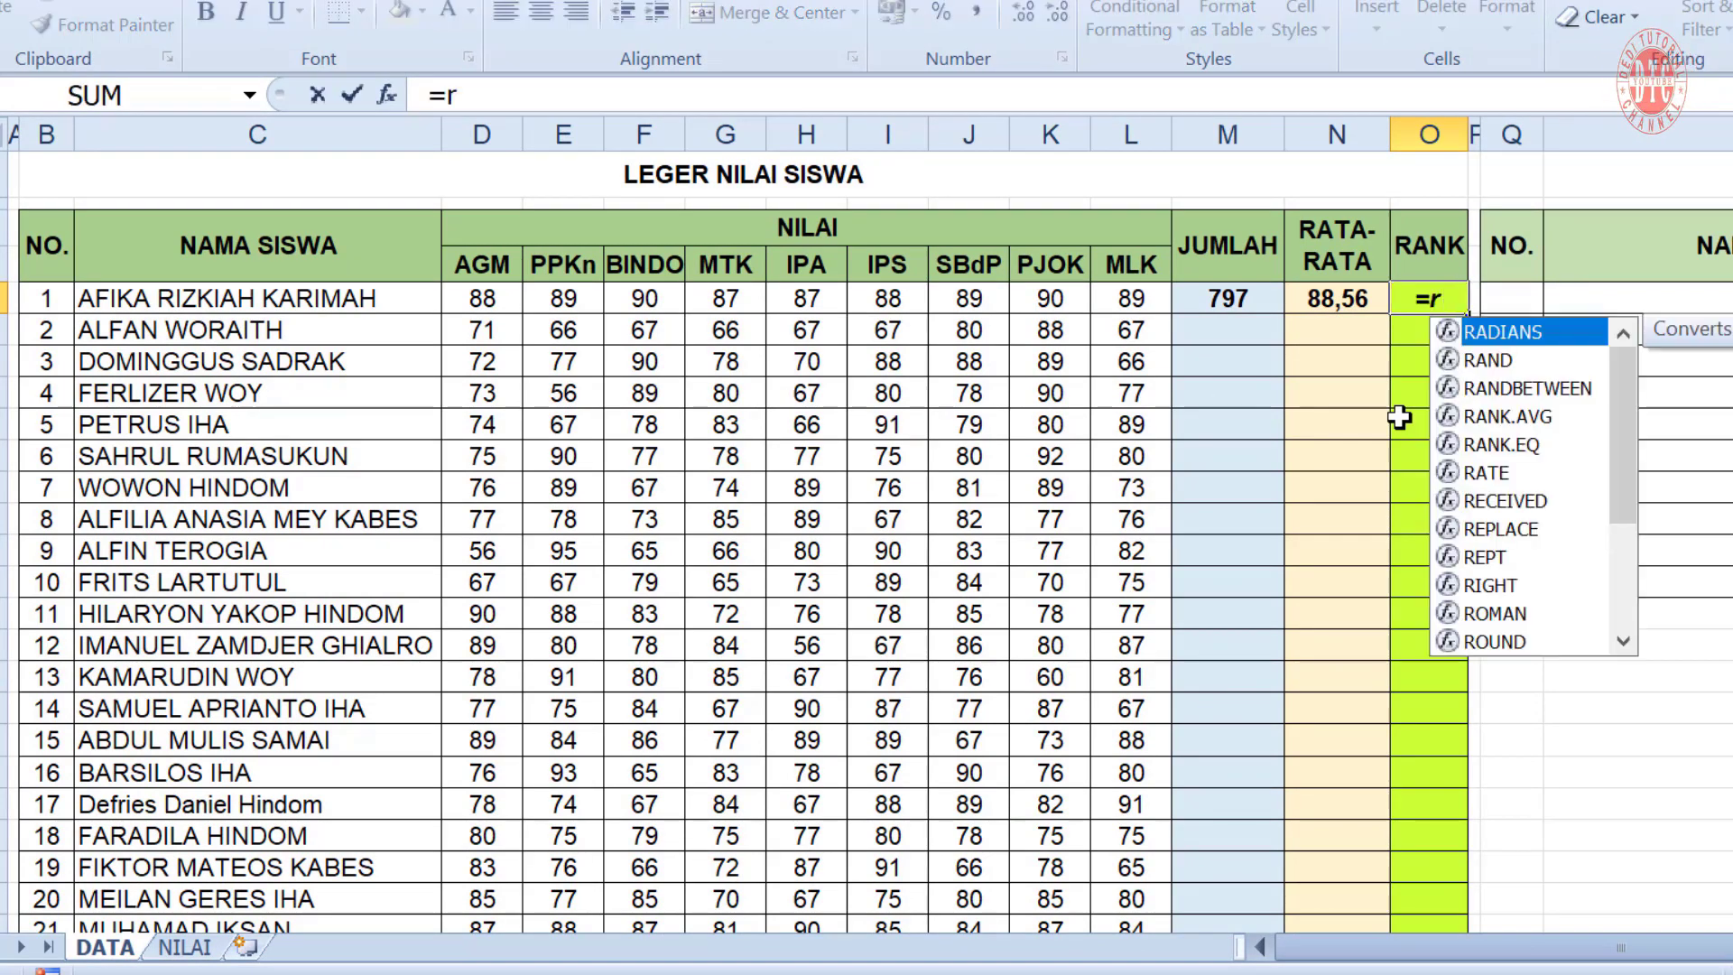
type("a")
double_click(1487, 501)
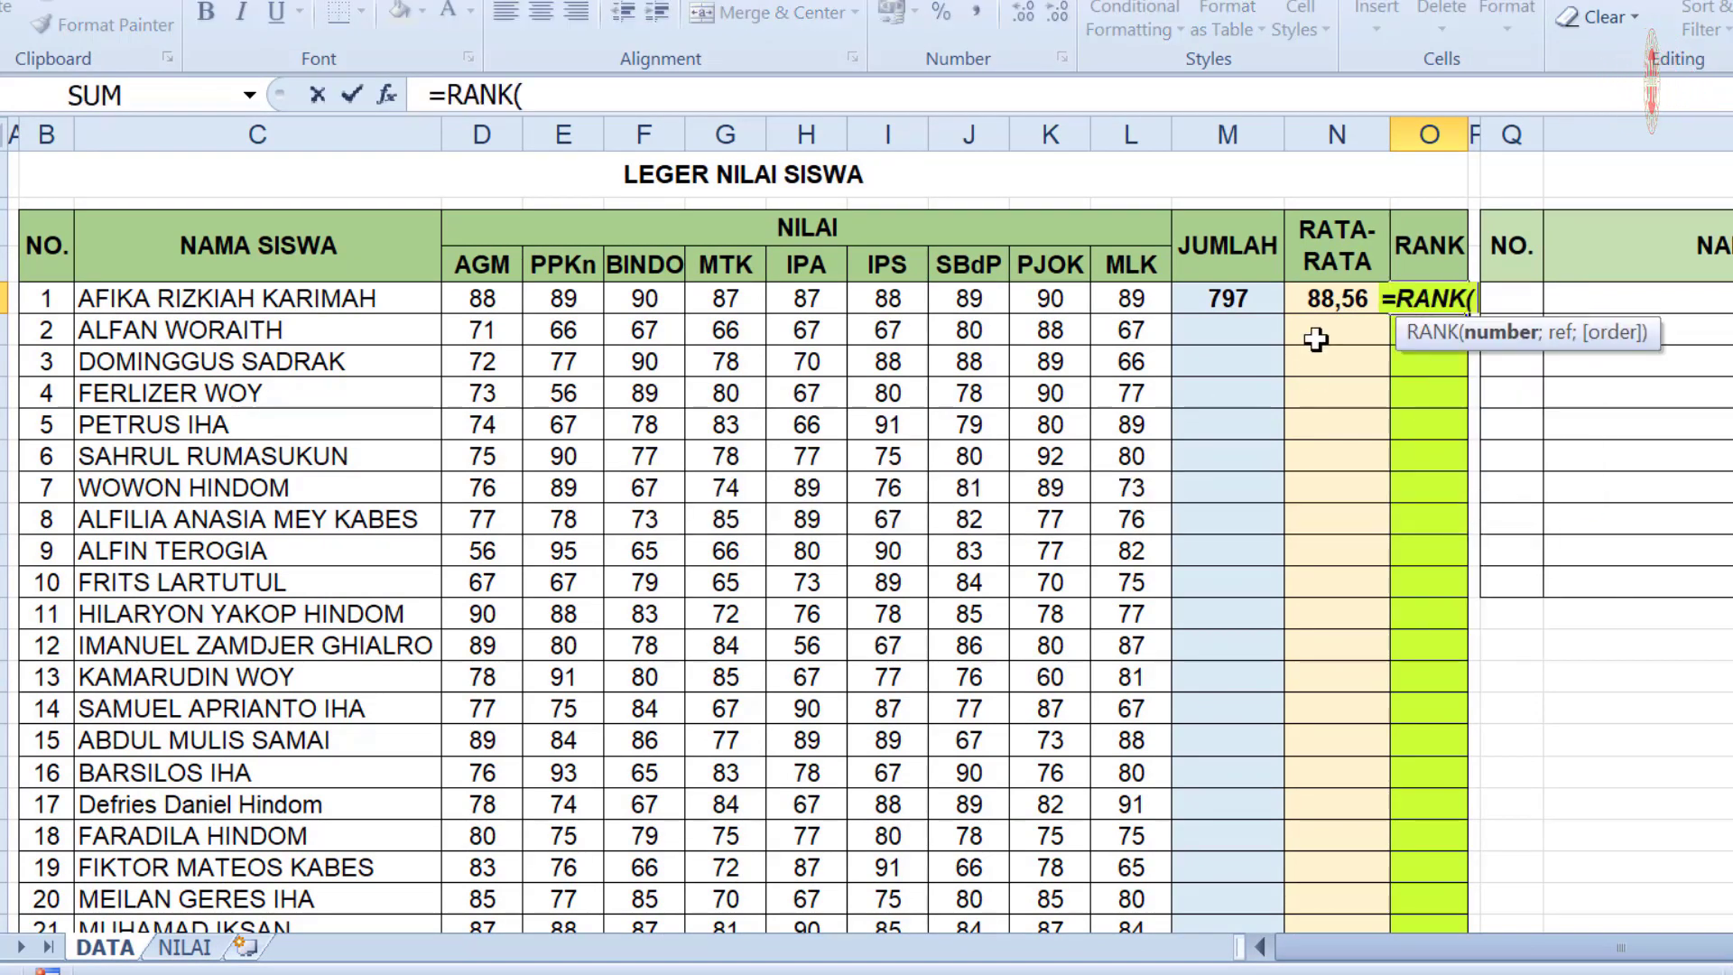
left_click(1230, 298)
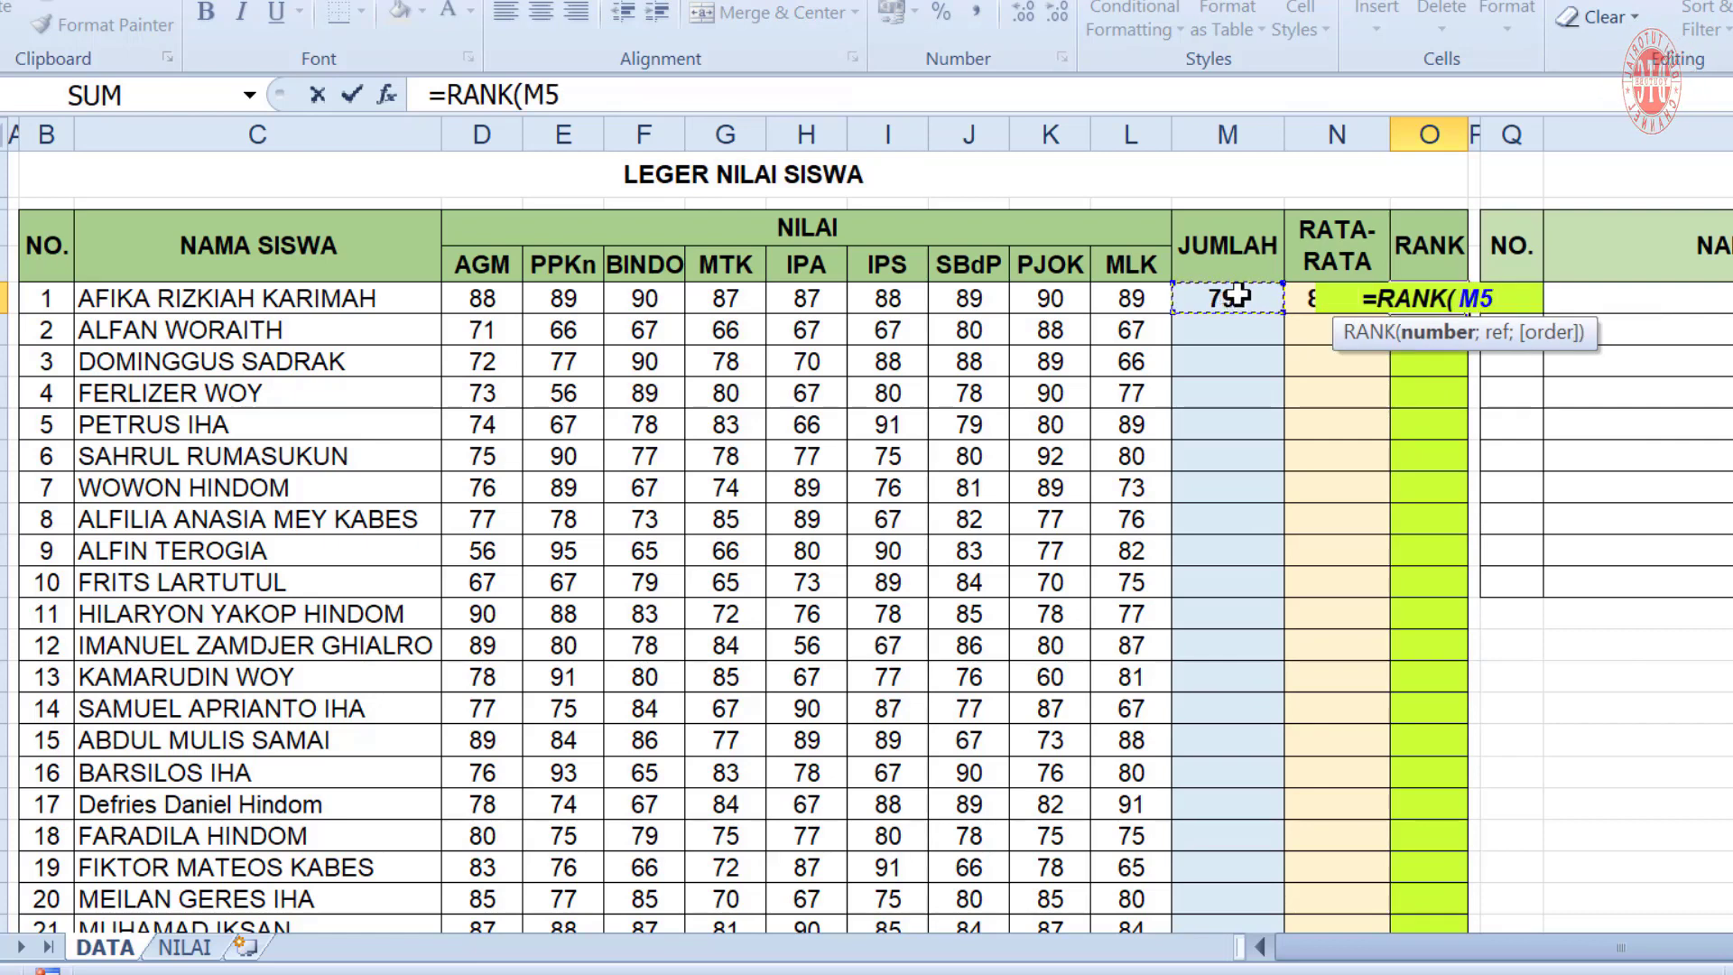
type(";")
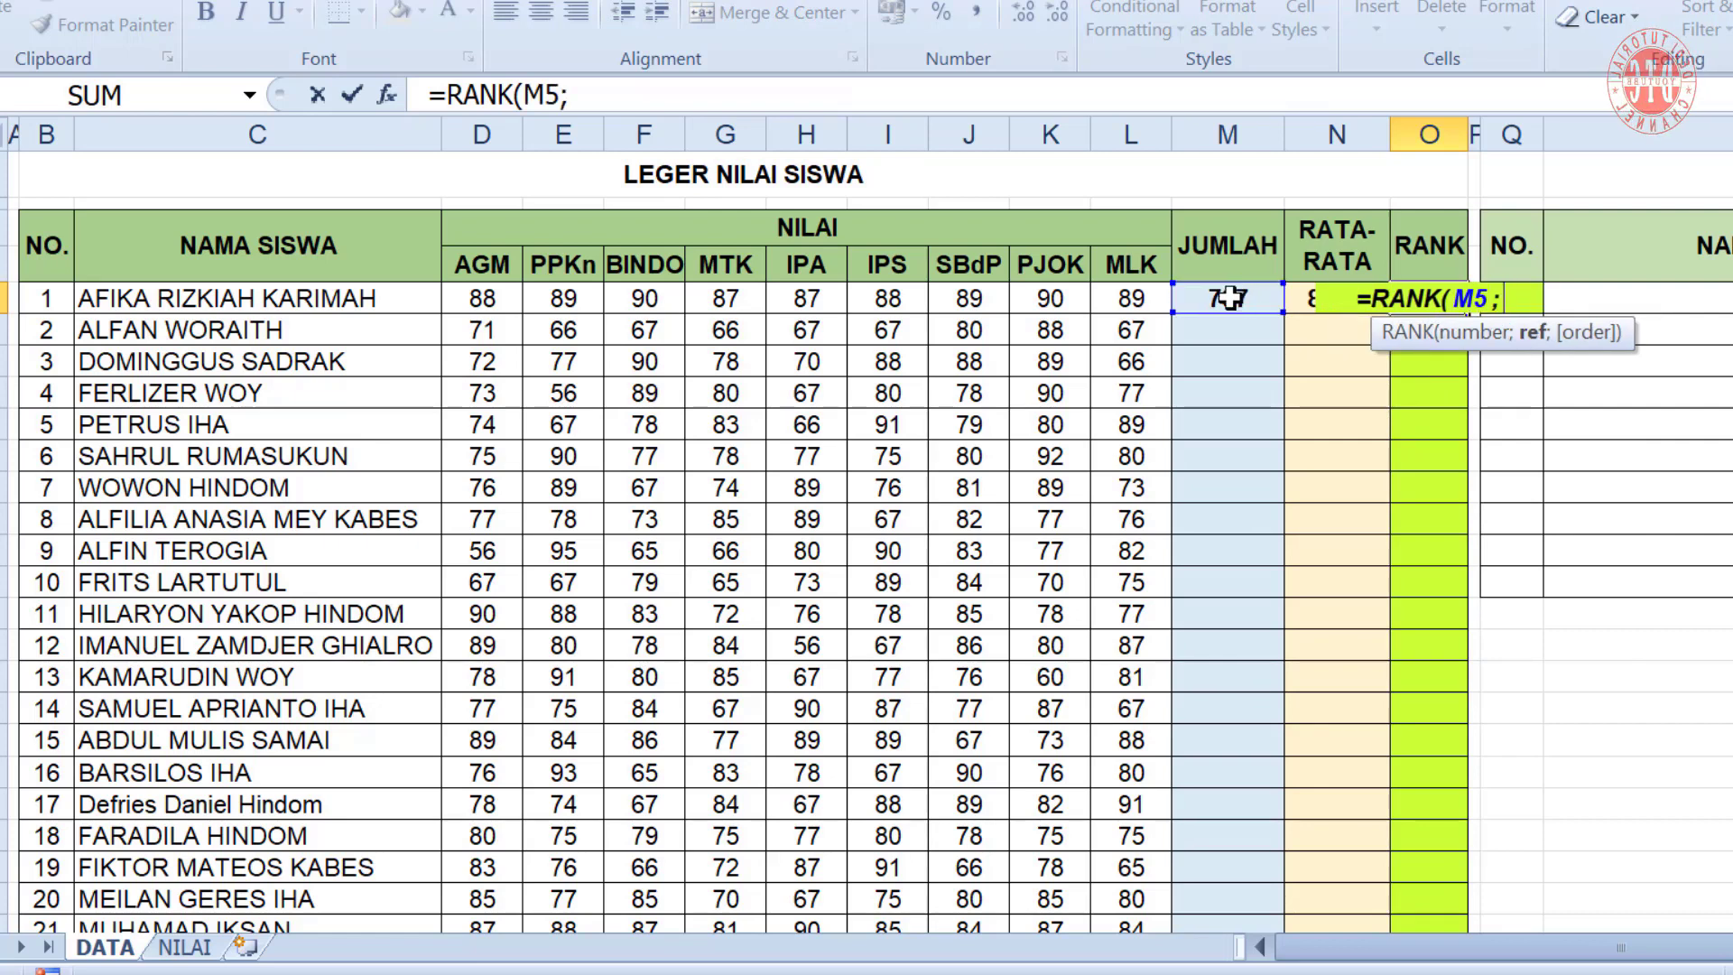
left_click_drag(1236, 294, 1241, 819)
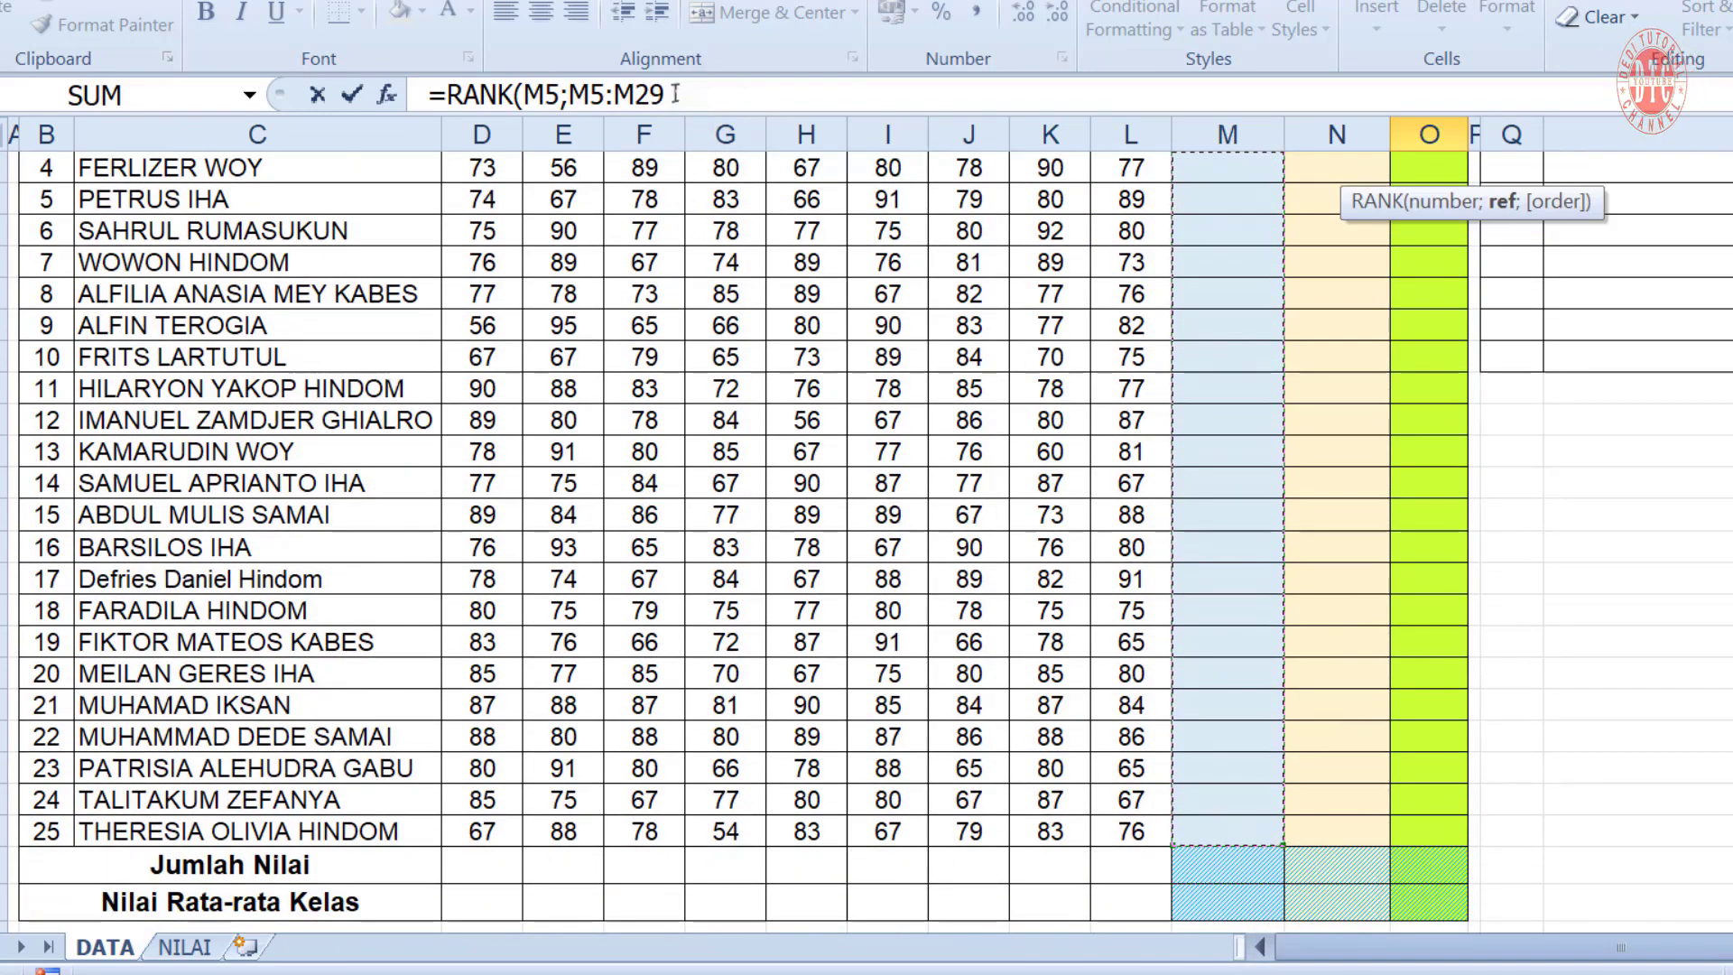
Make the ranking range absolute as $M$5:$M$29 and complete the RANK formula in O5
left_click_drag(665, 94, 569, 94)
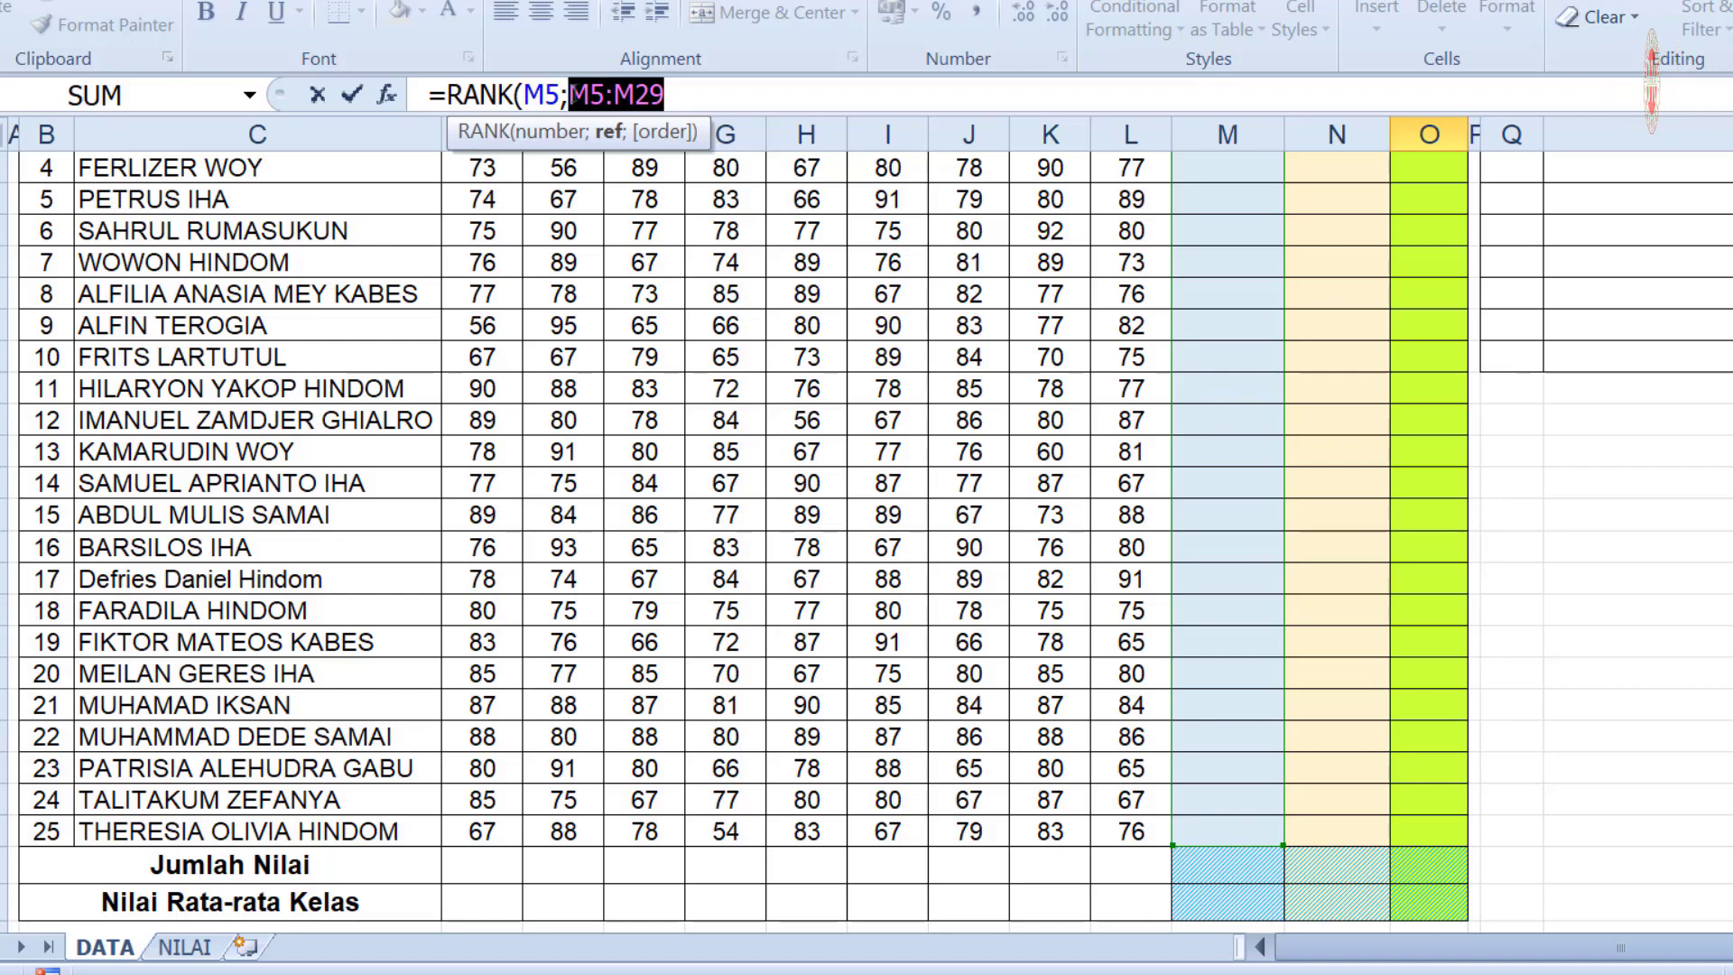
key("F4")
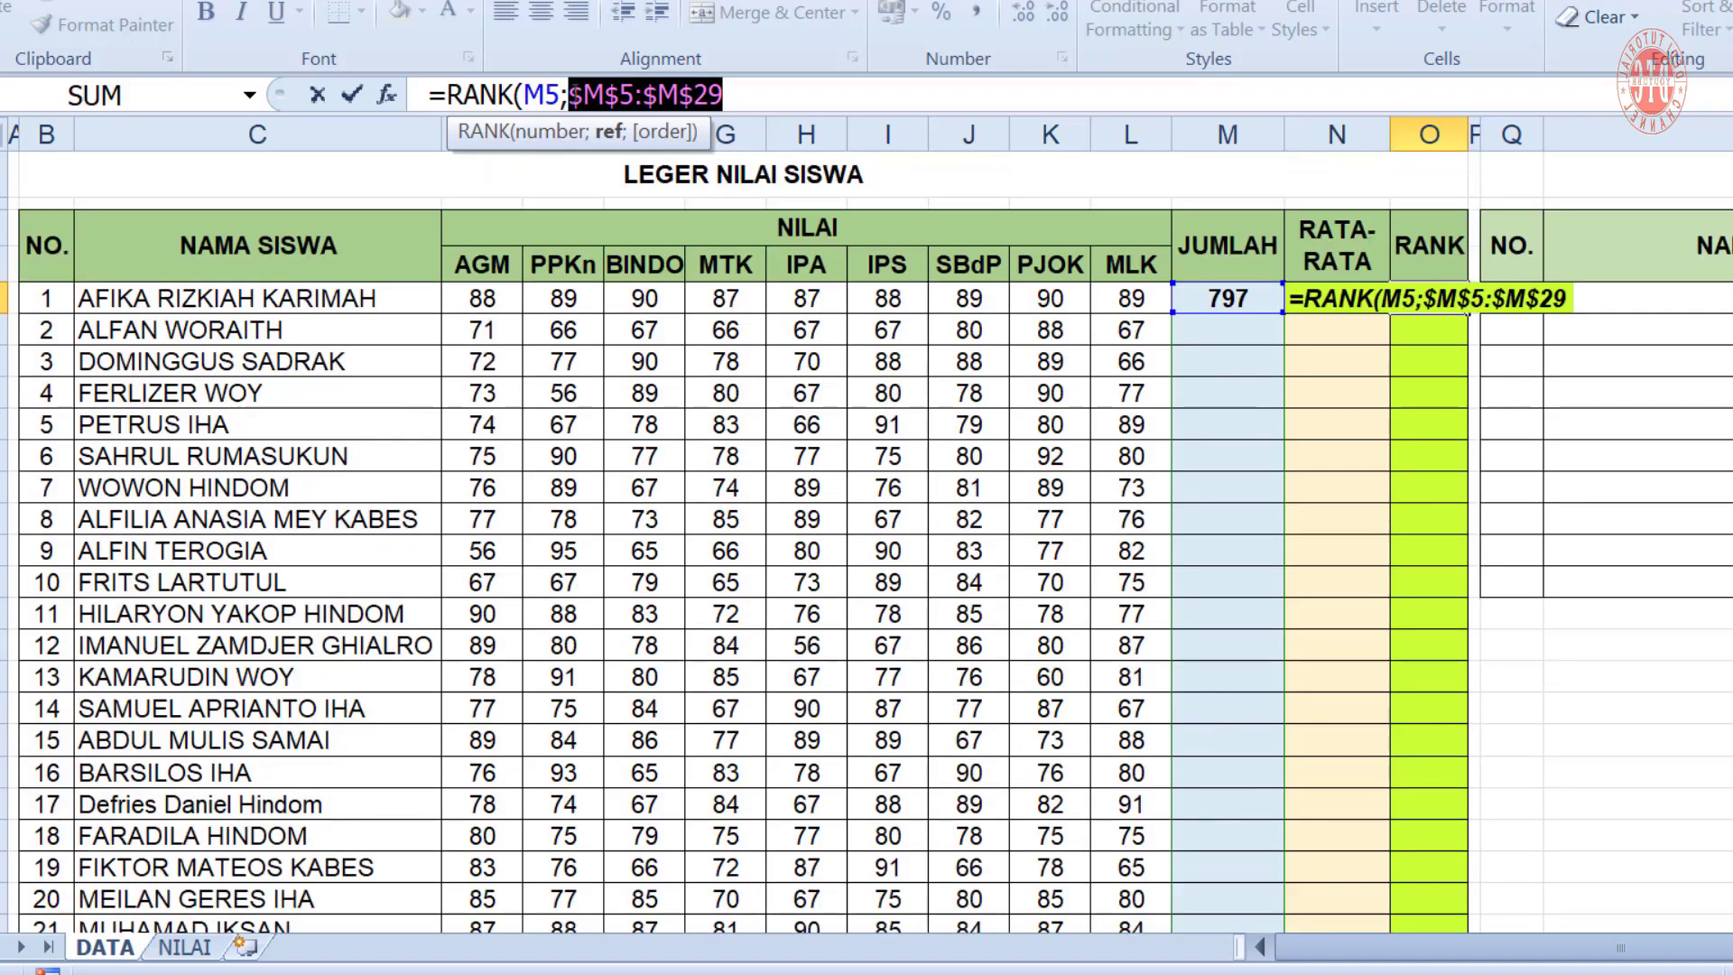
left_click(826, 105)
type(")")
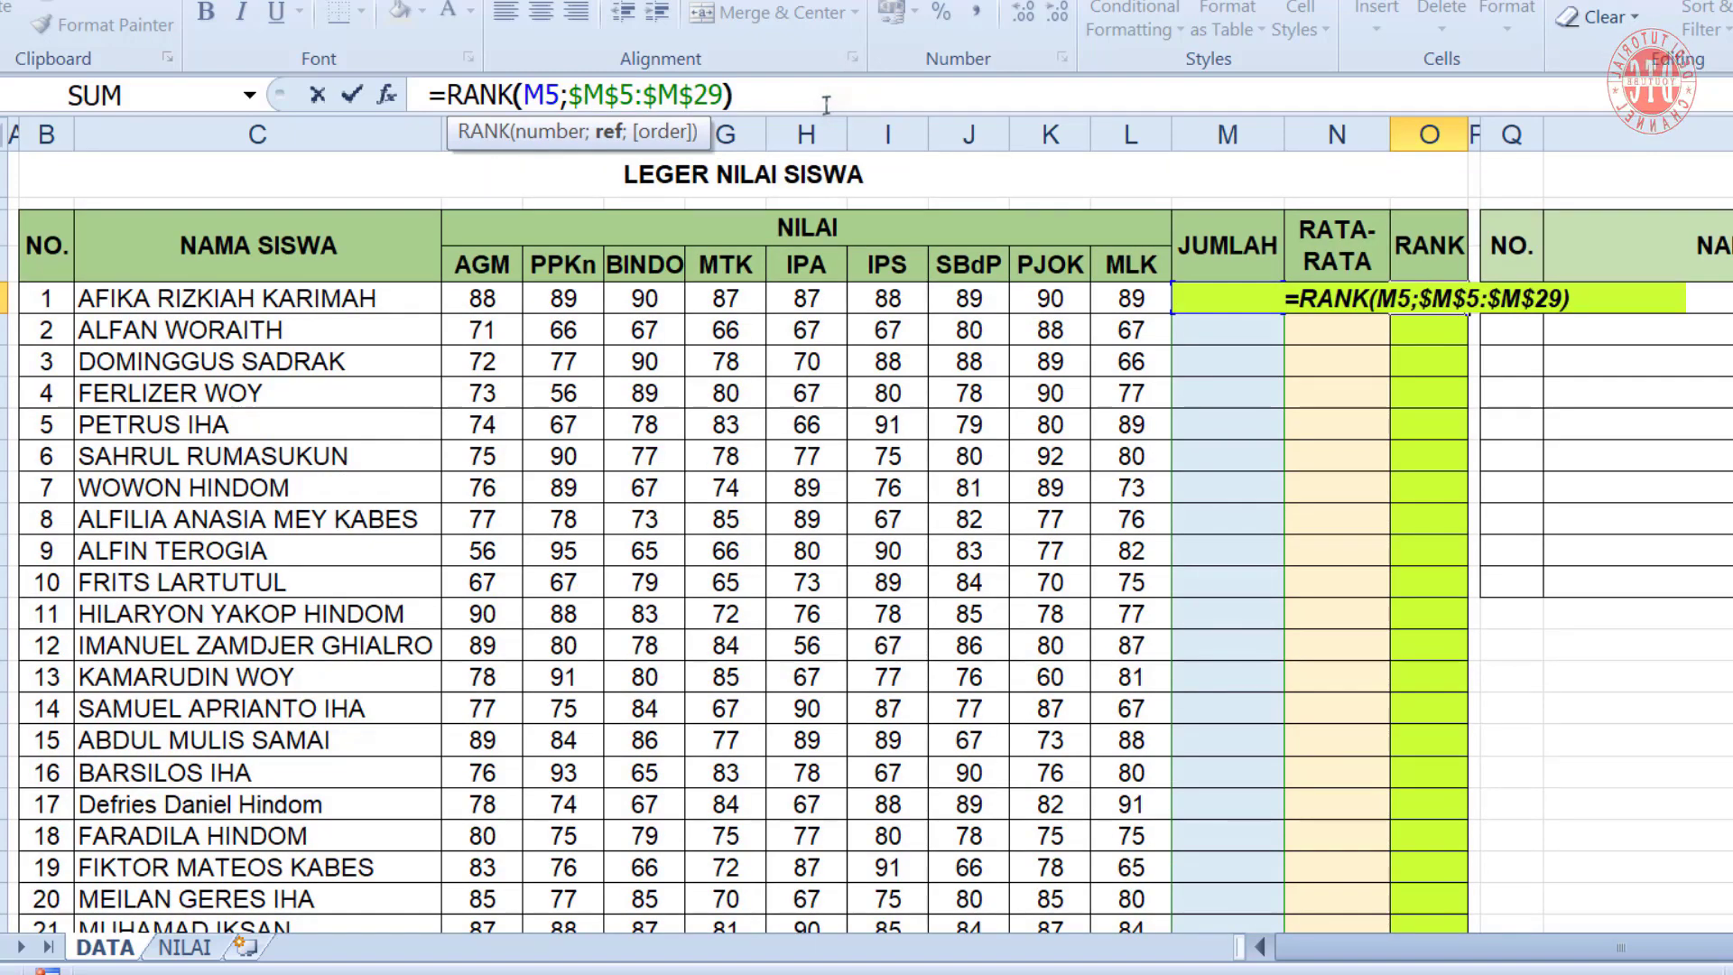
key("Return")
Fill the total, average and rank formulas from M5:O5 down to student number 25 in row 29
left_click_drag(1223, 296, 1460, 873)
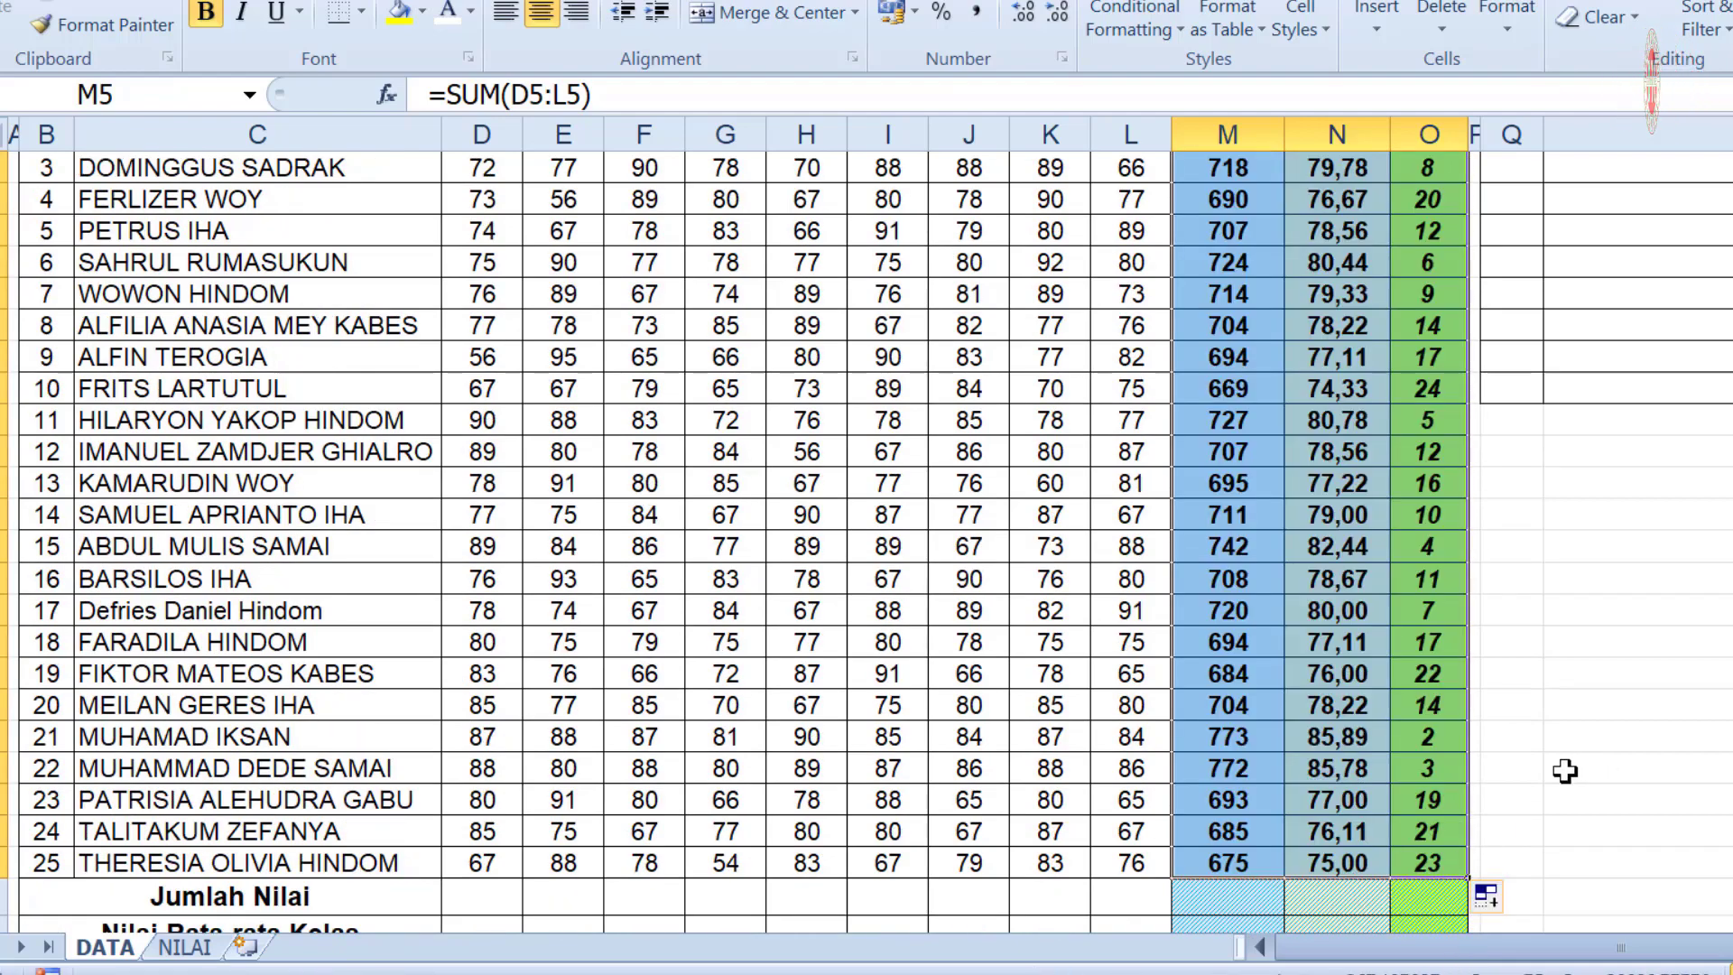
scroll(1564, 769, "up", 2)
scroll(1579, 758, "down", 4)
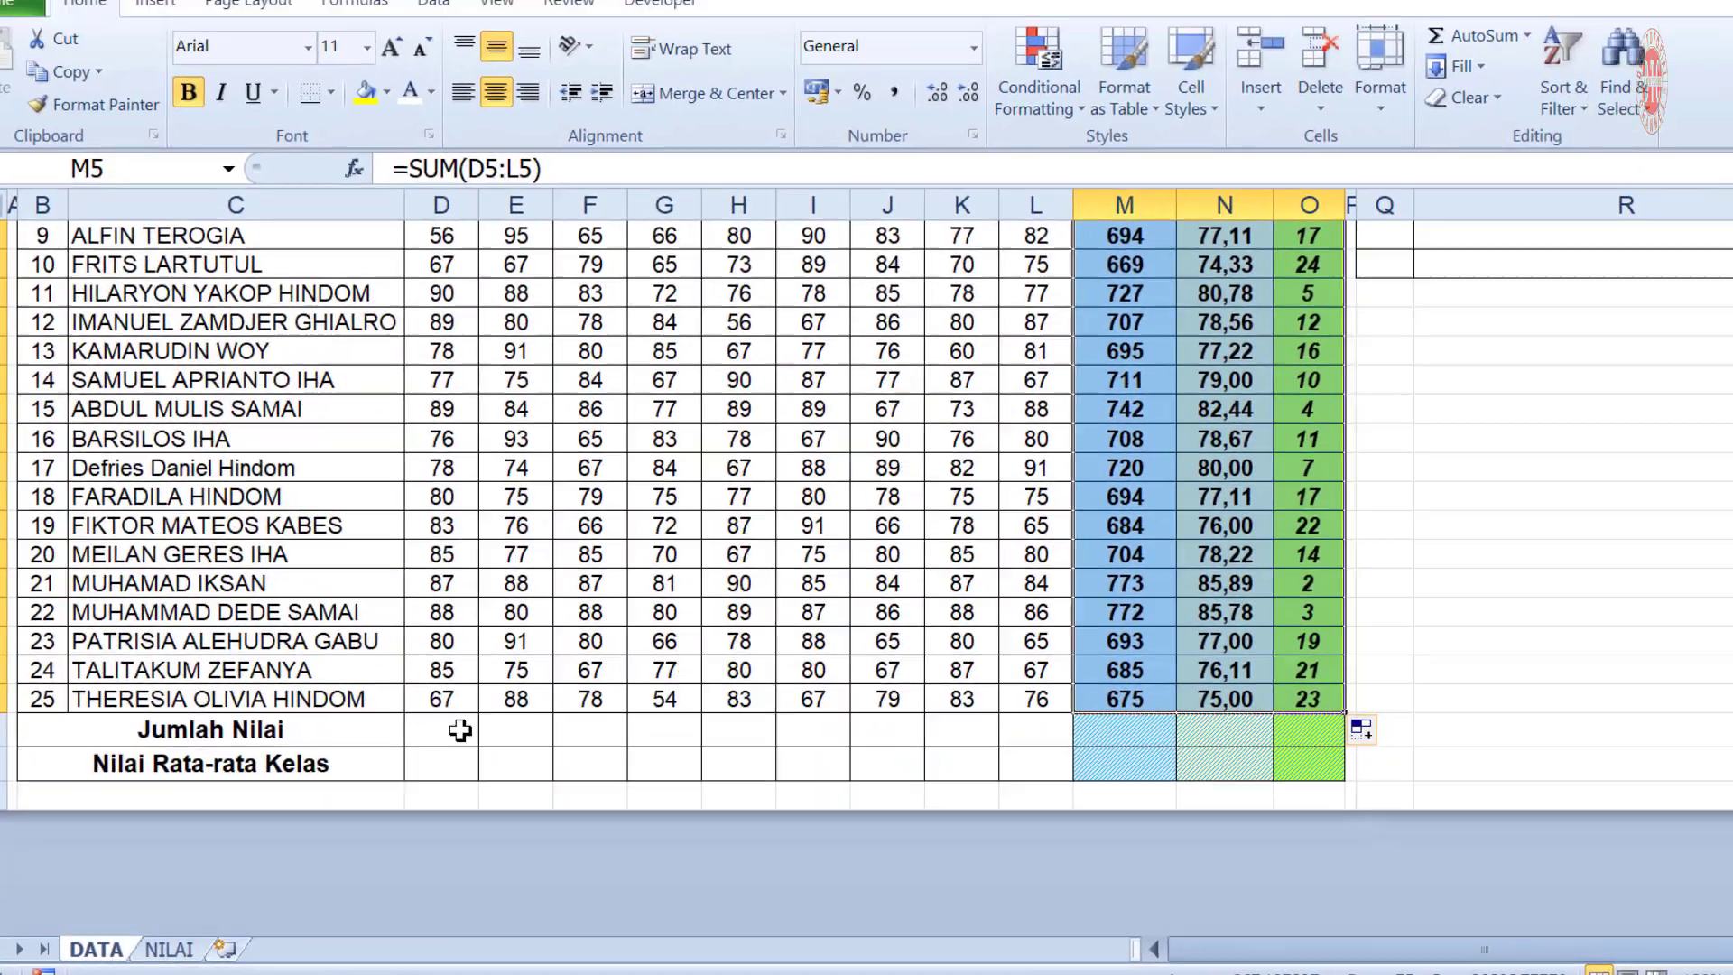
Total the AGM scores in the Jumlah Nilai row, cell D30, with a SUM of D5:D29
left_click(471, 709)
scroll(1015, 709, "up", 2)
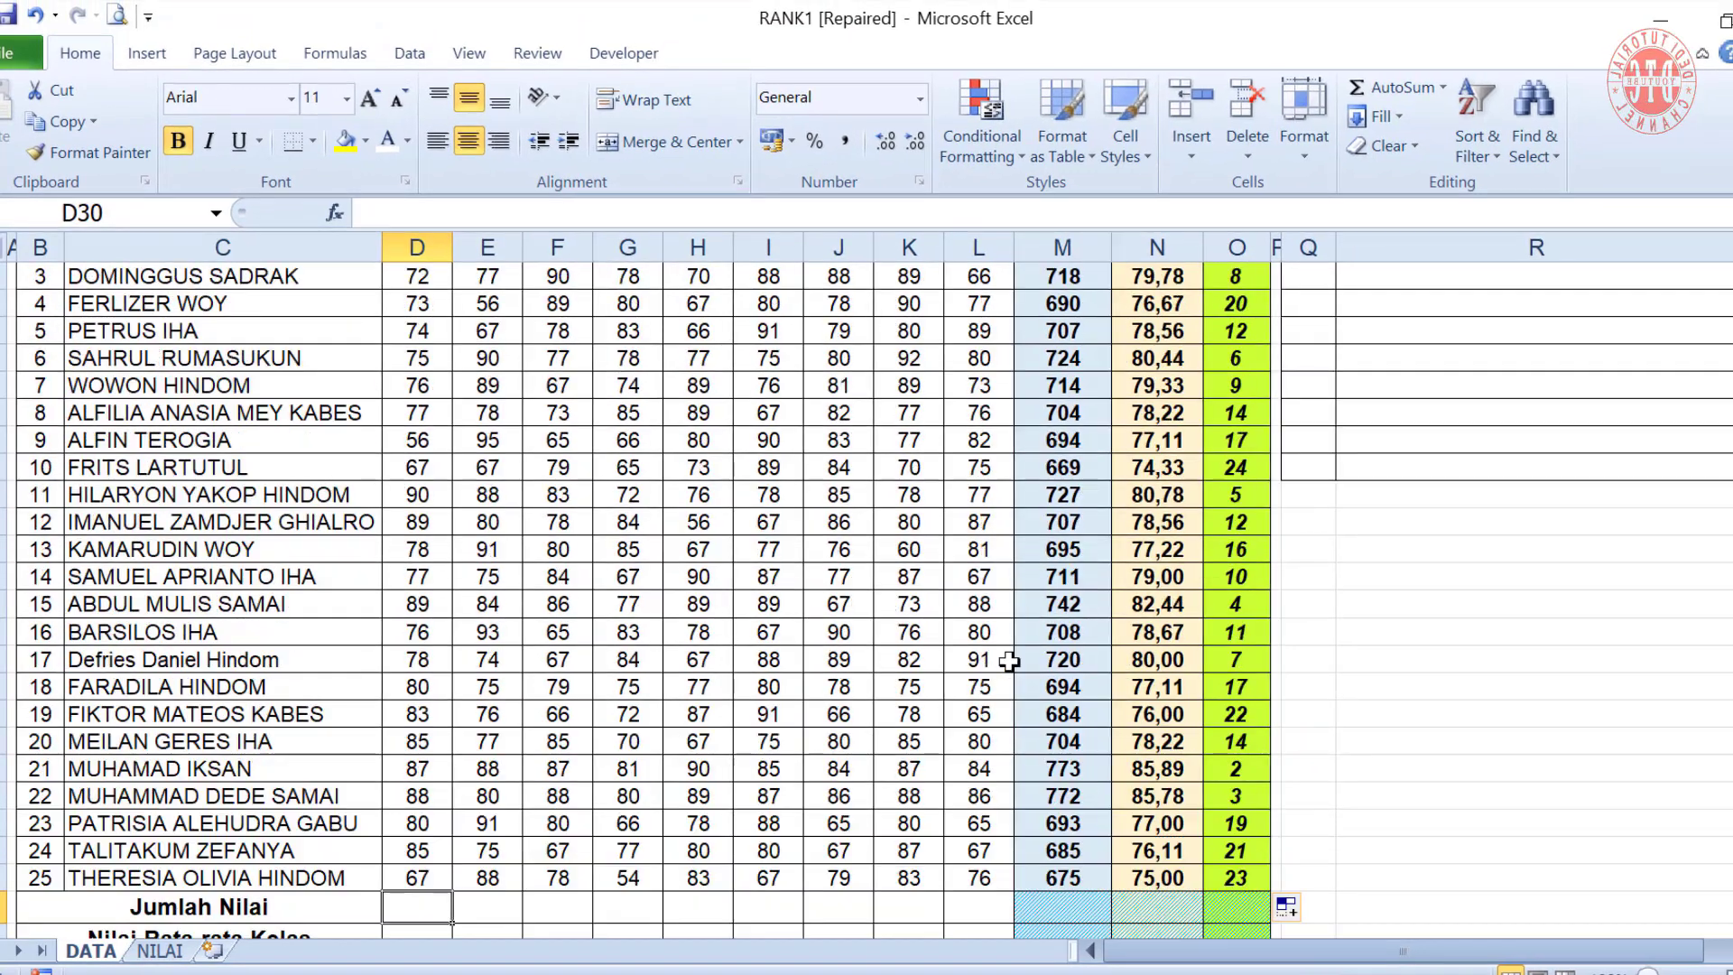
scroll(1539, 356, "up", 2)
left_click(1442, 86)
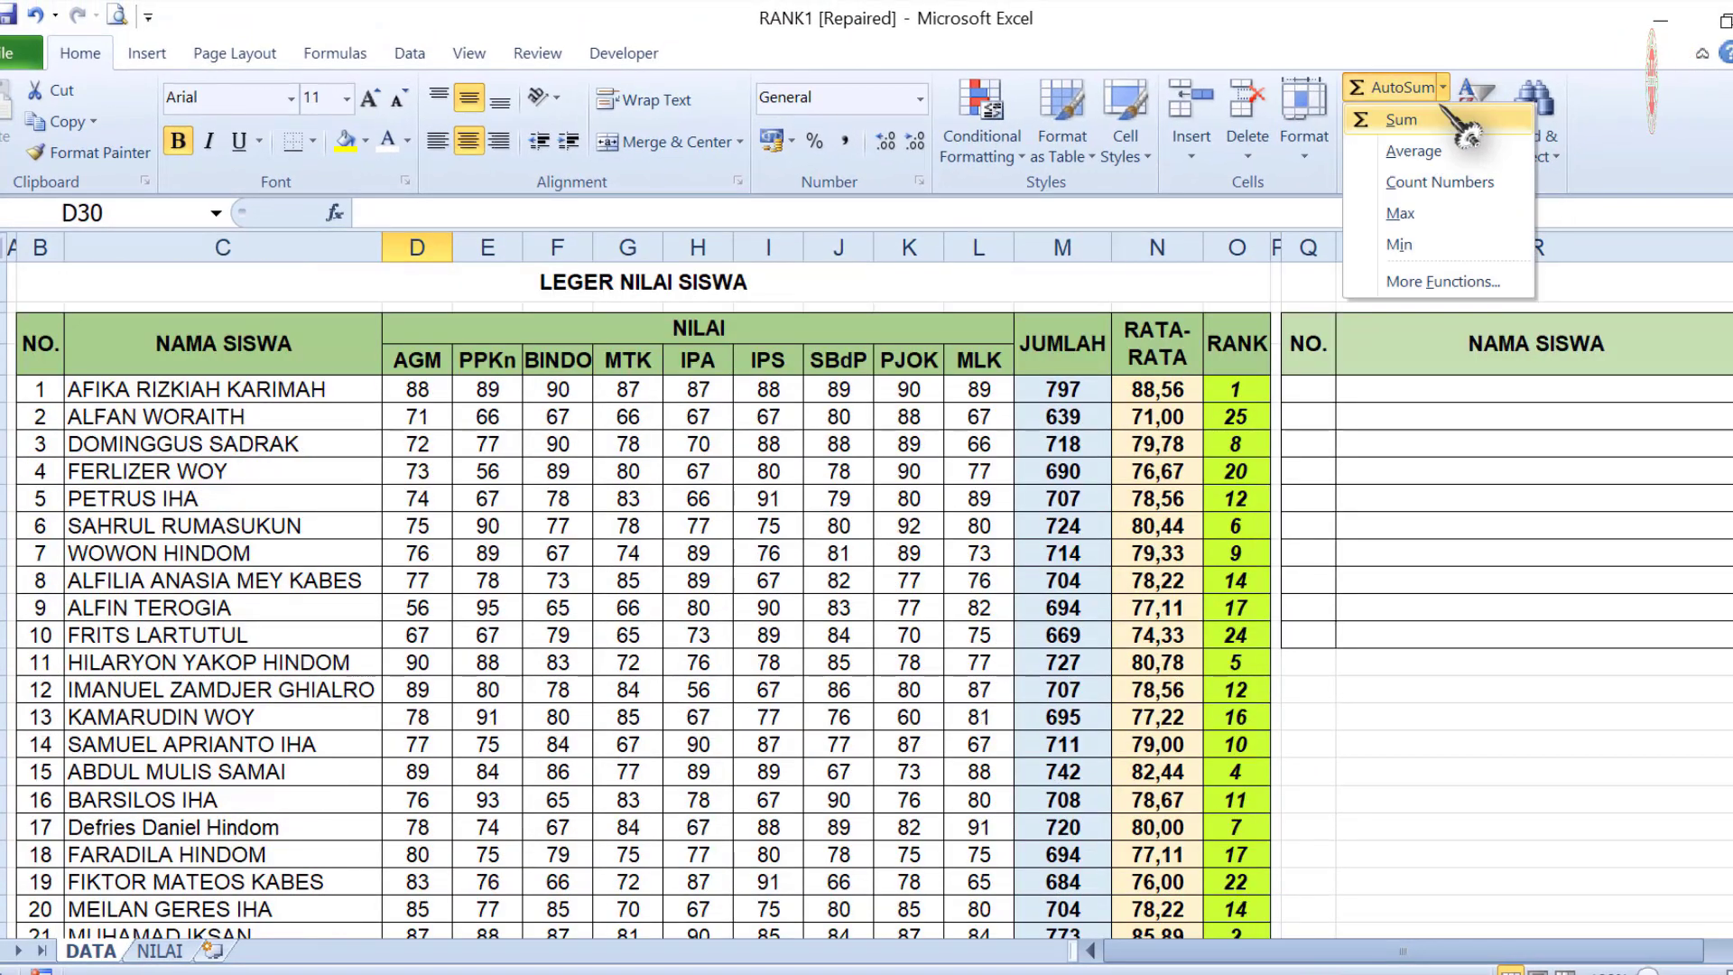
left_click(1442, 113)
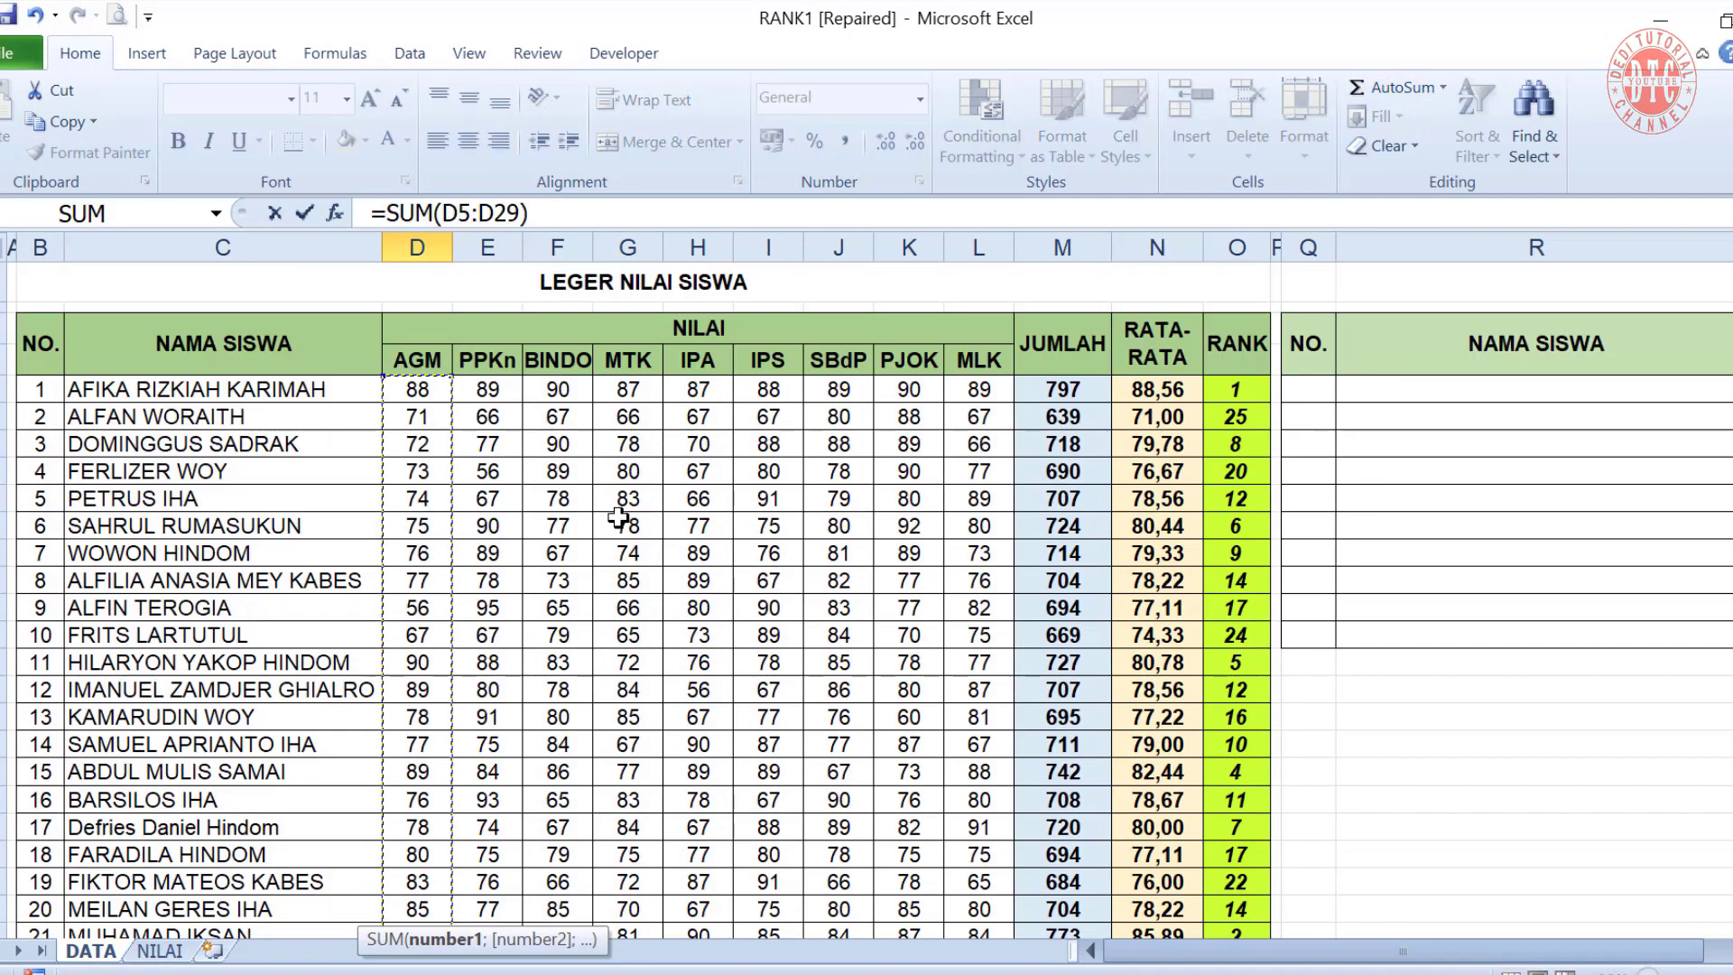
key("Return")
Insert an AVERAGE in the Nilai Rata-rata Kelas cell for AGM, D31, and set its range to D5:D29
left_click(1442, 87)
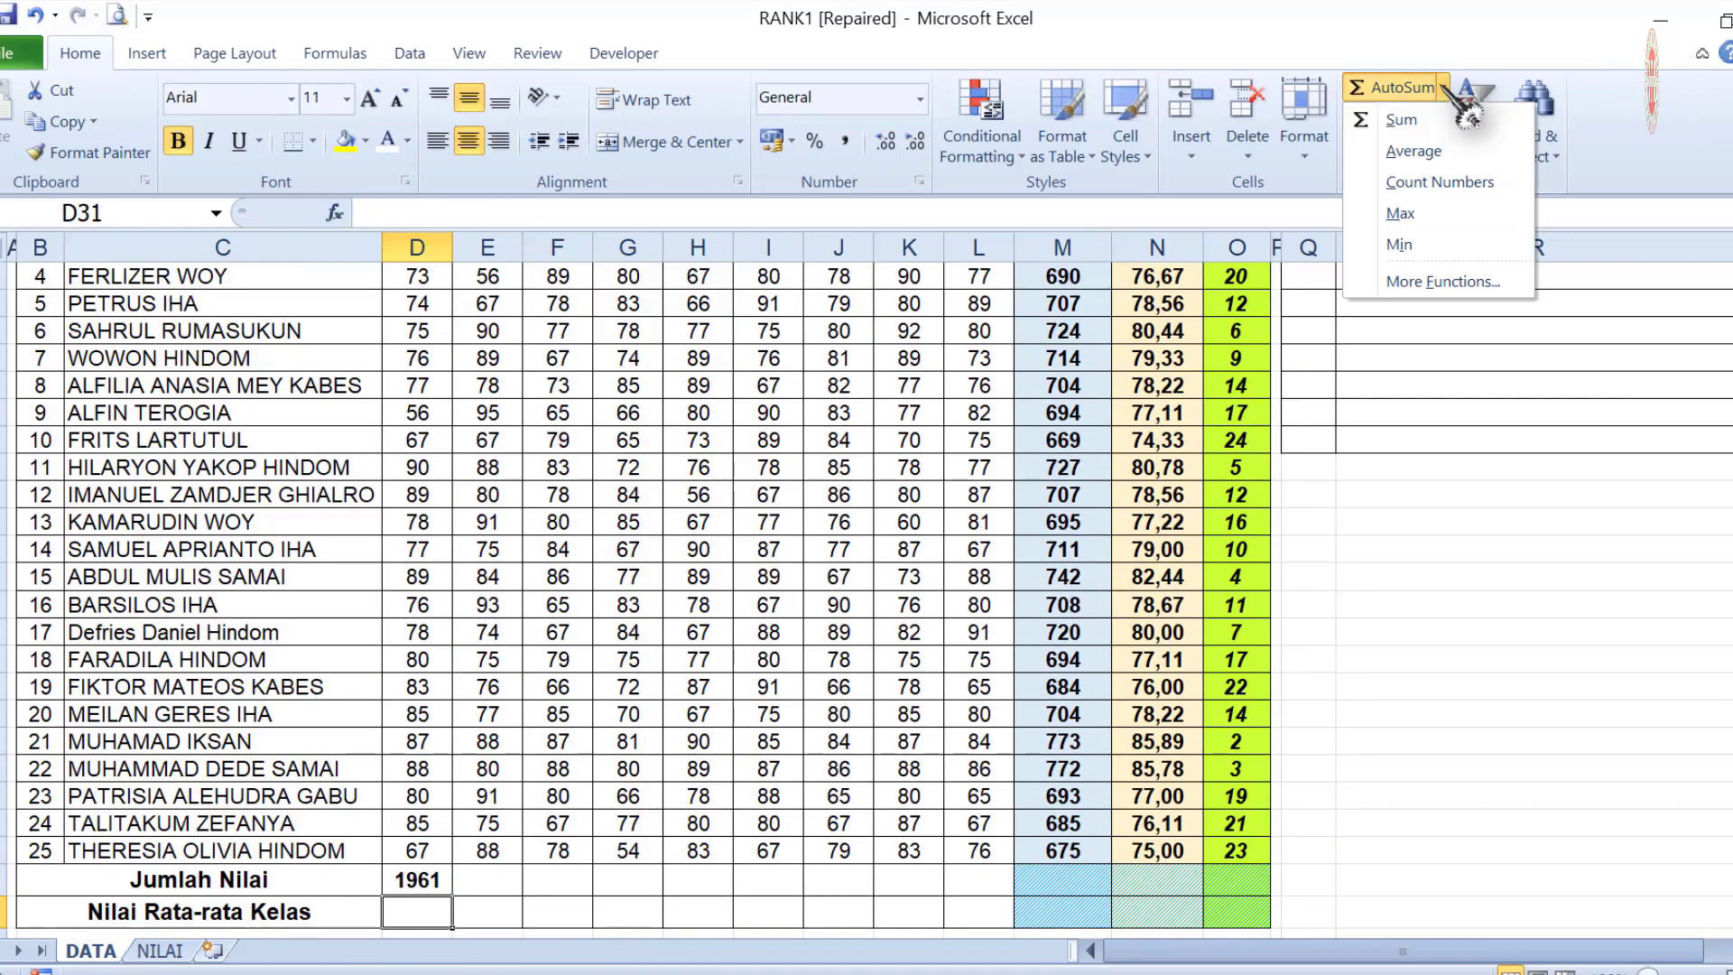
left_click(1446, 149)
left_click_drag(495, 203, 568, 211)
scroll(424, 307, "up", 2)
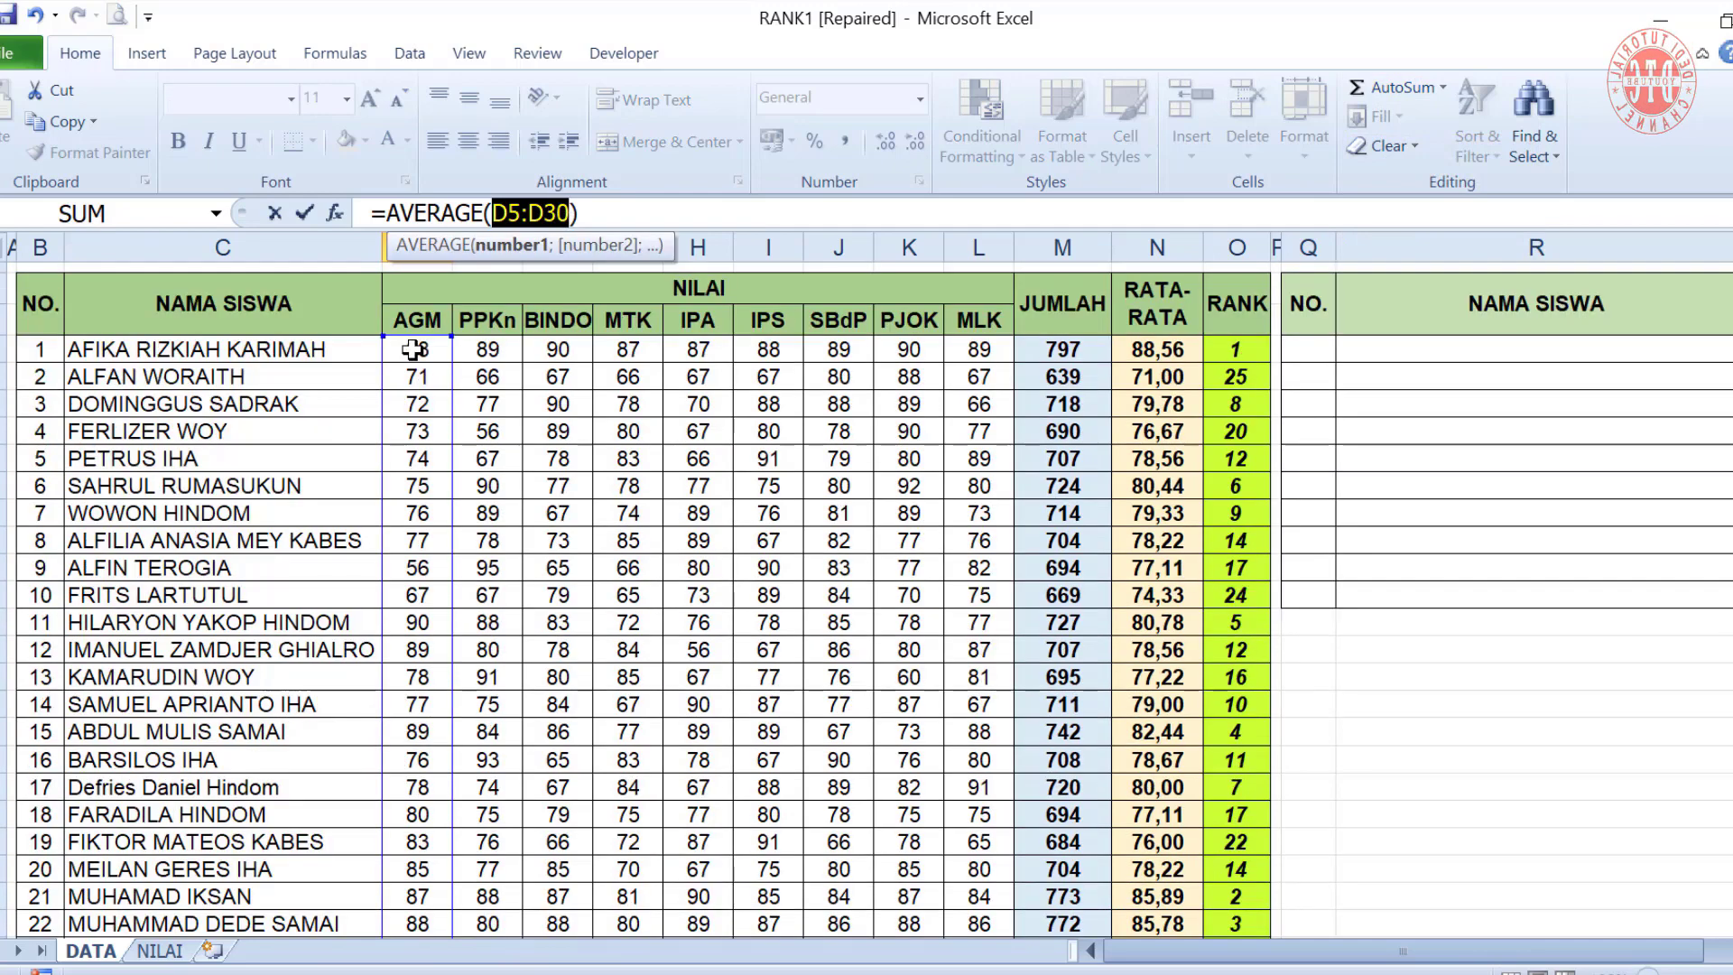
left_click_drag(416, 349, 420, 823)
Wrap the AGM class average formula in D31 in IFERROR, with " " as the error value
left_click(390, 213)
type("i")
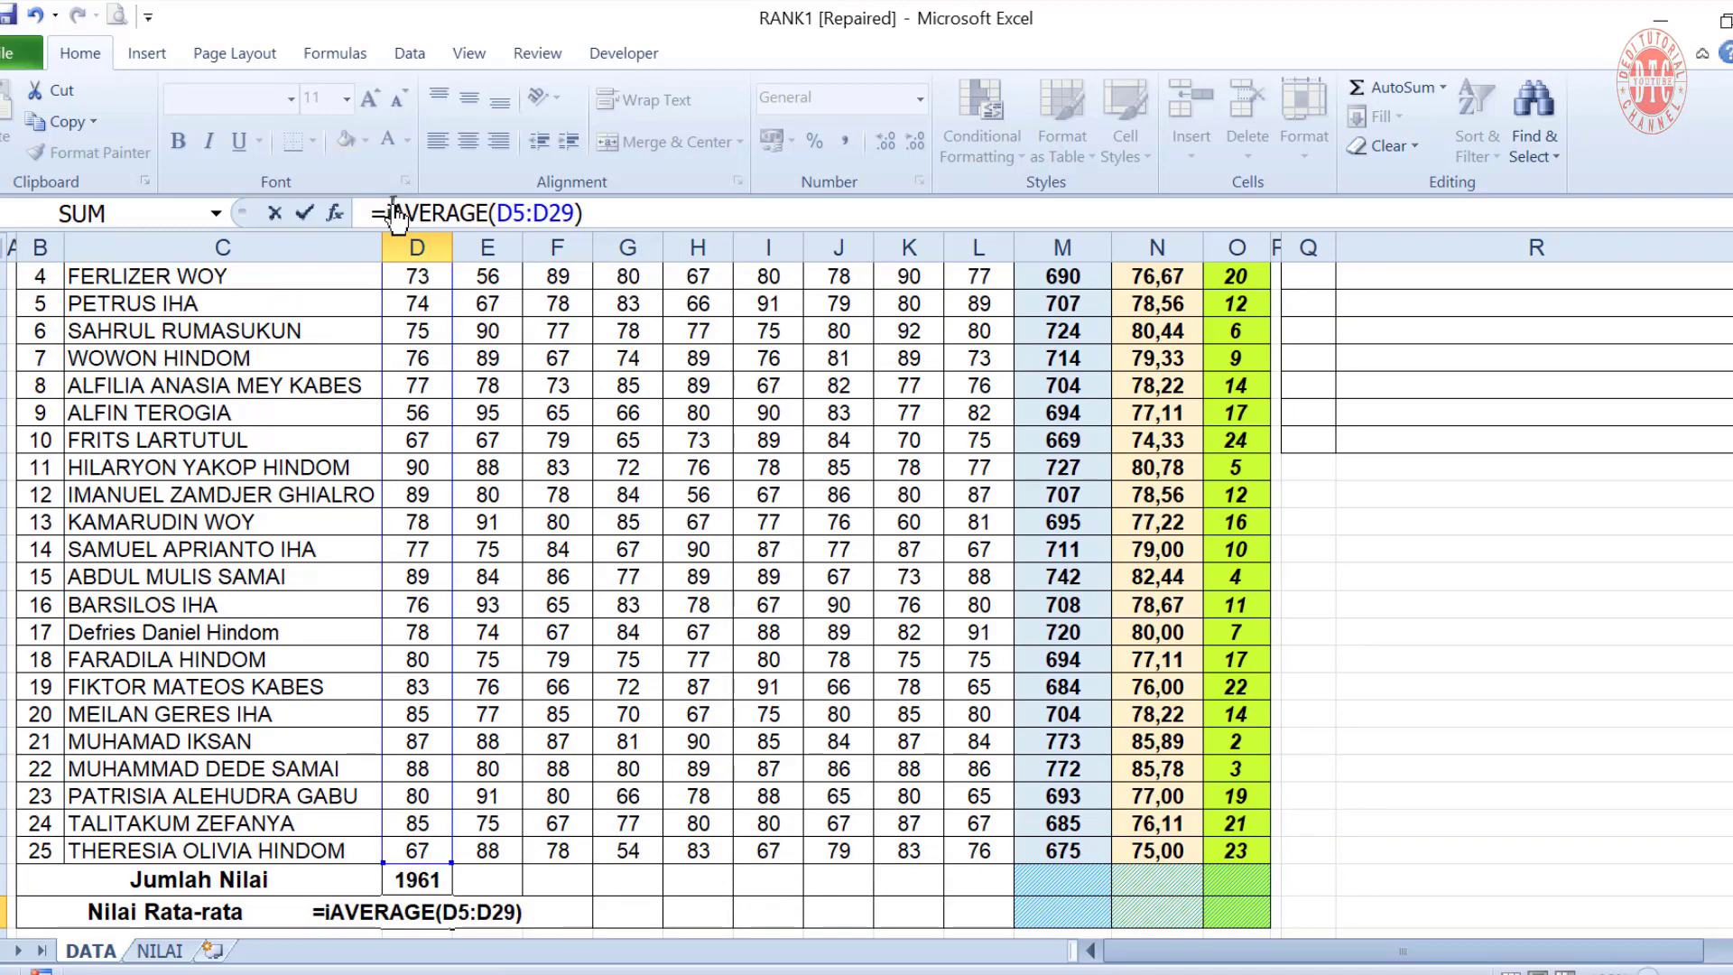
type("f")
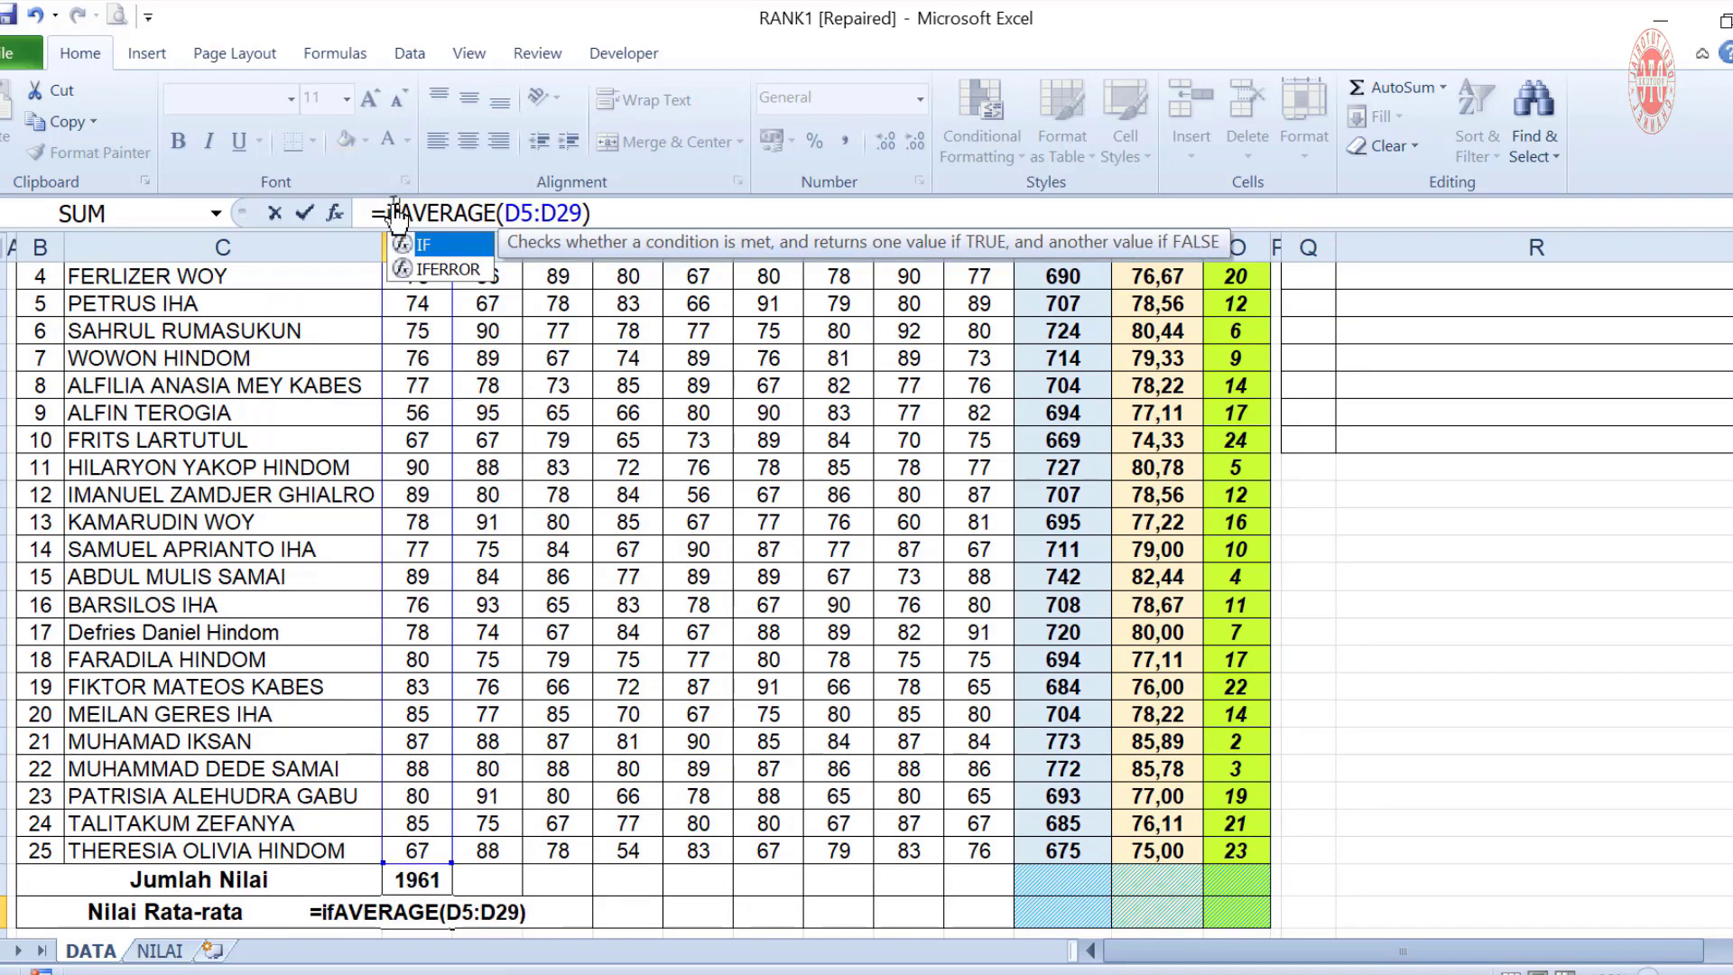
double_click(478, 272)
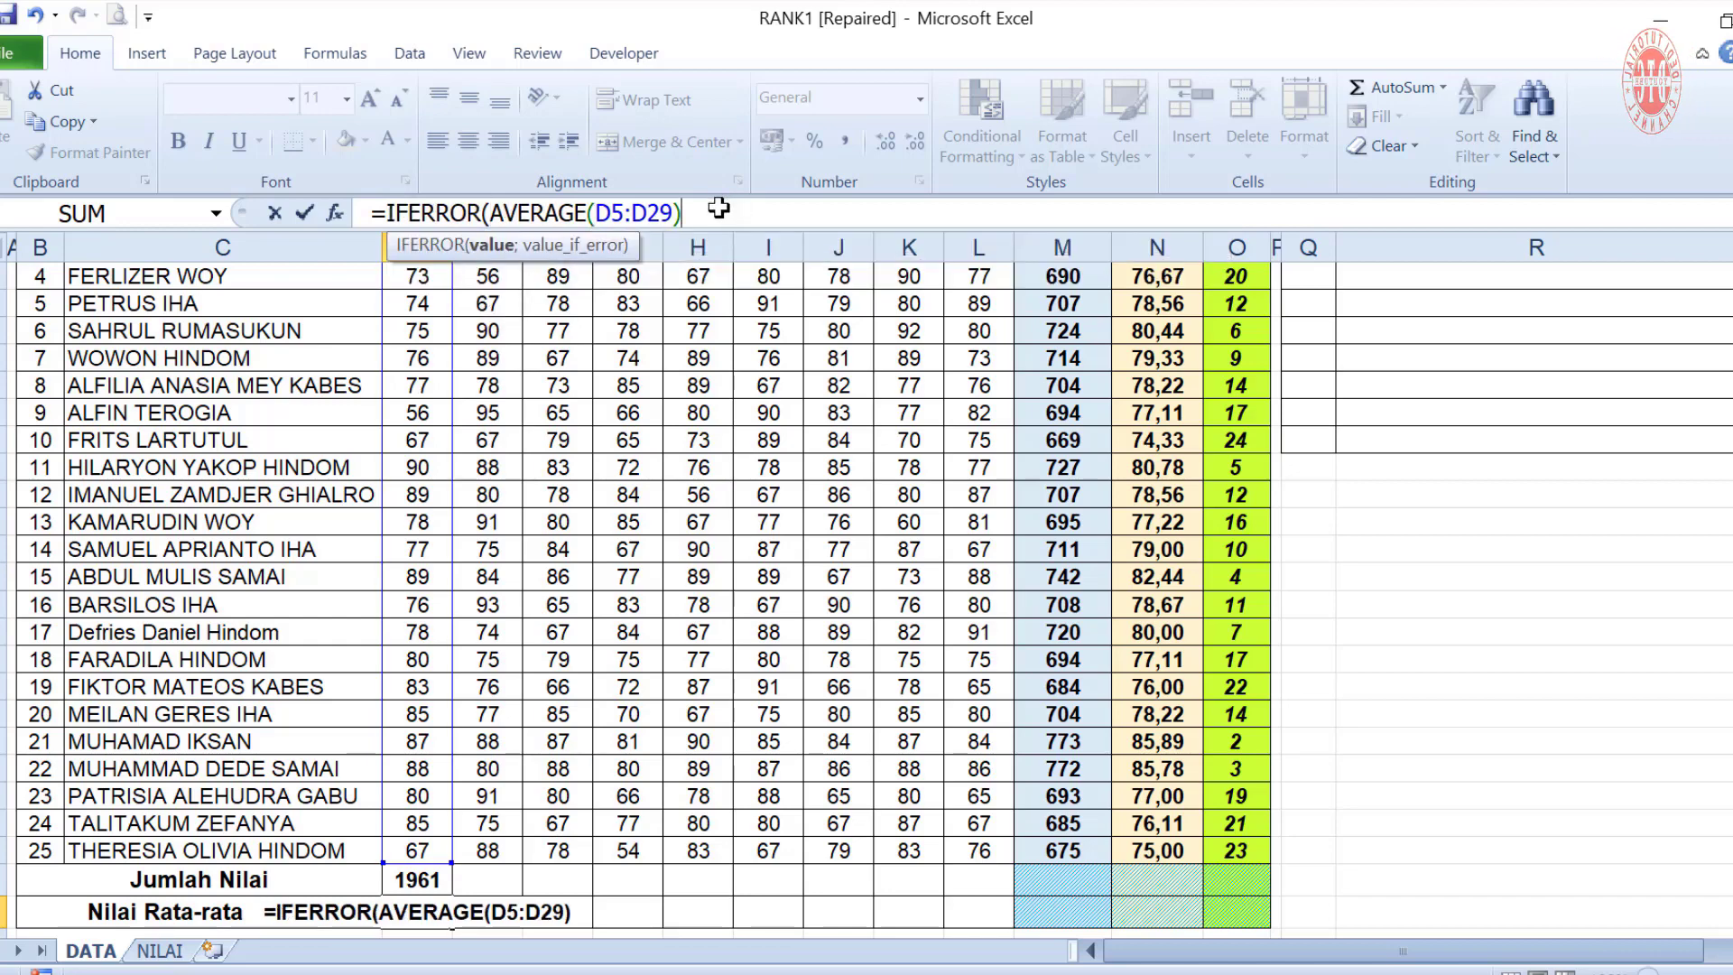
type(";\"")
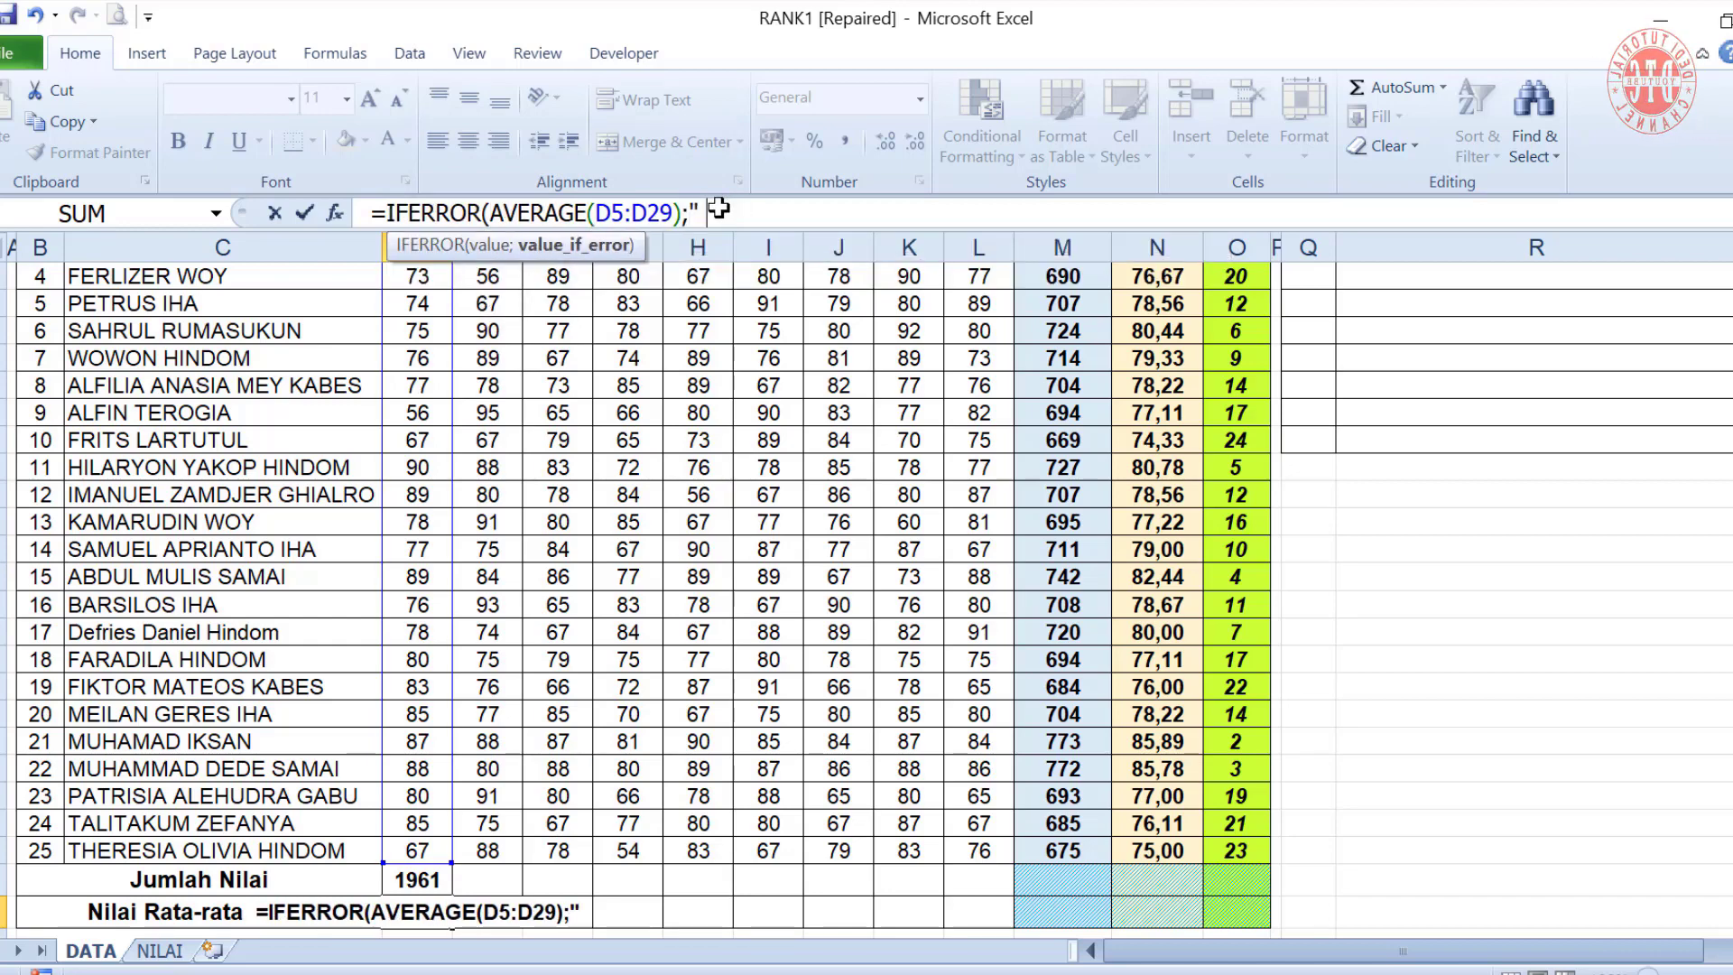
type(" \")")
key("Return")
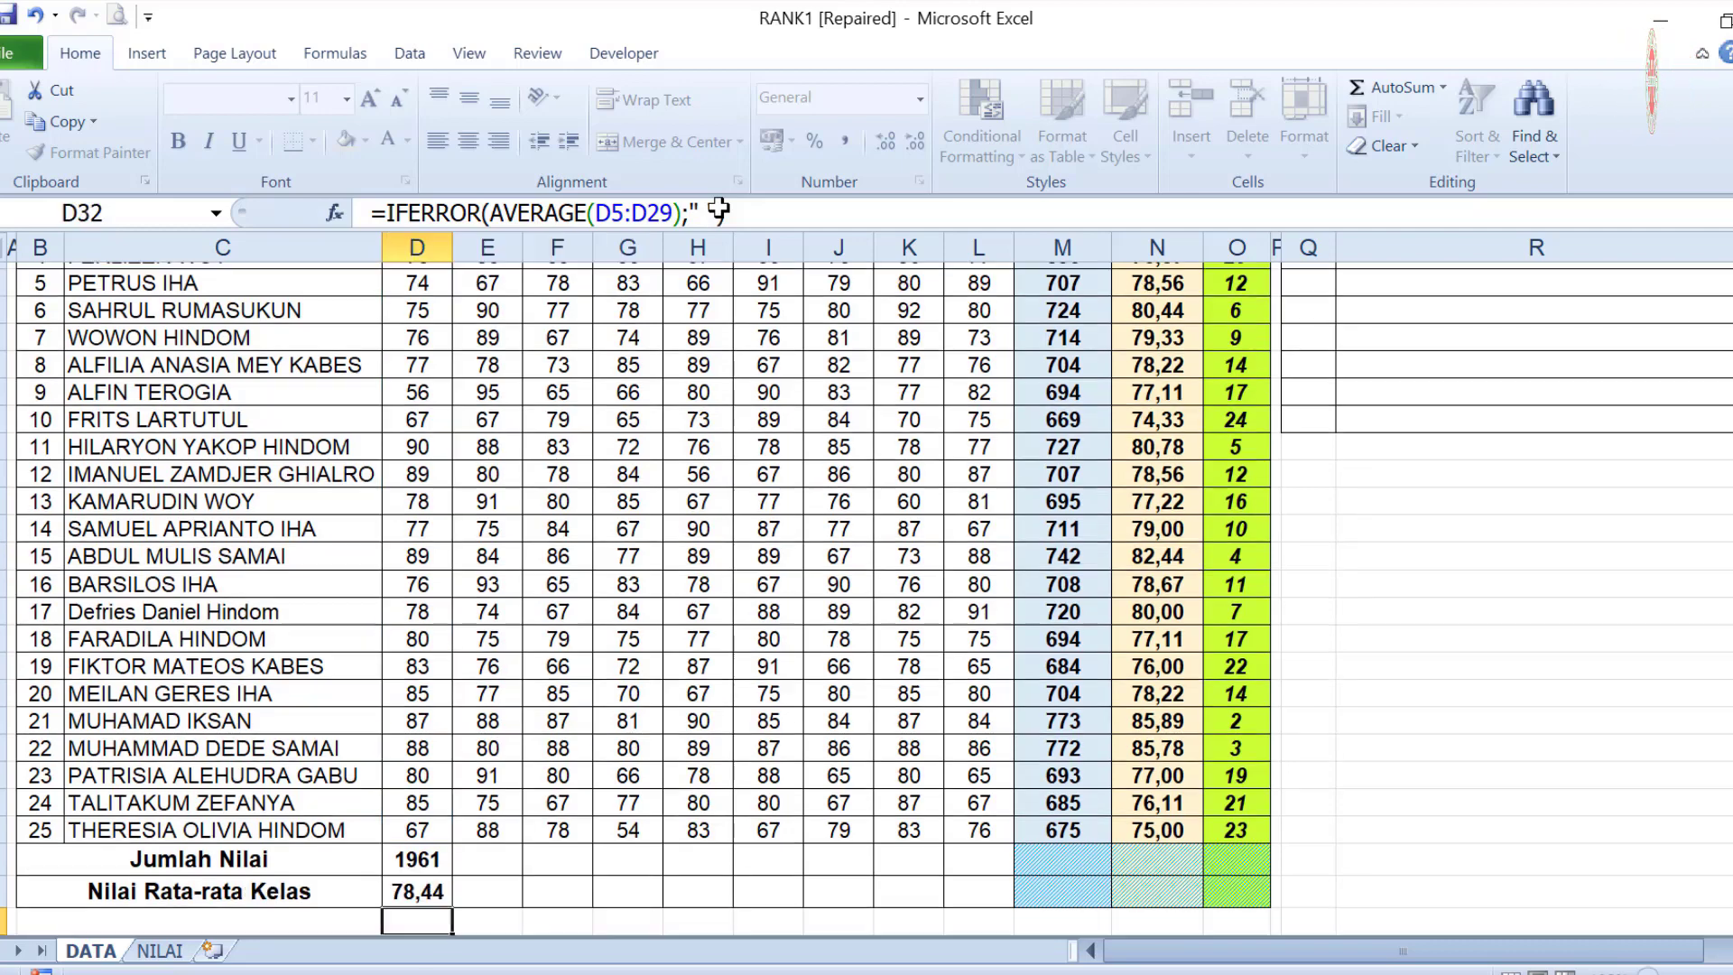
Fill the class total and class average formulas from D30:D31 across all subjects to column L
left_click(418, 853)
key("ctrl+b")
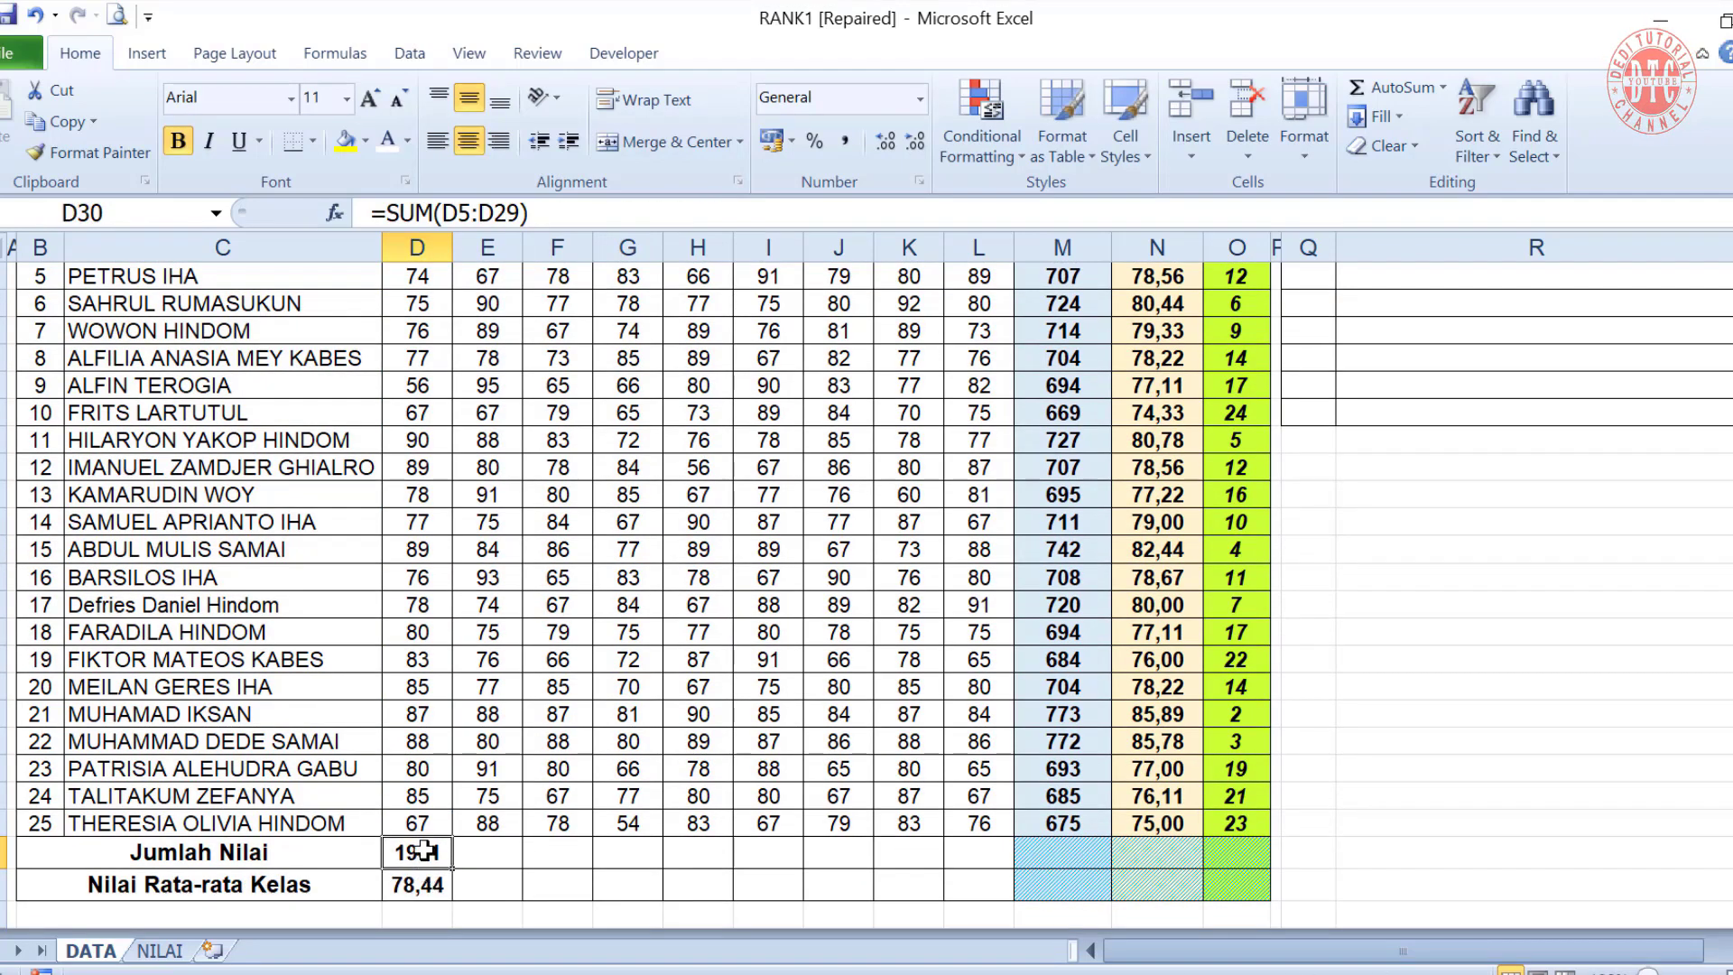
left_click_drag(424, 854, 1011, 921)
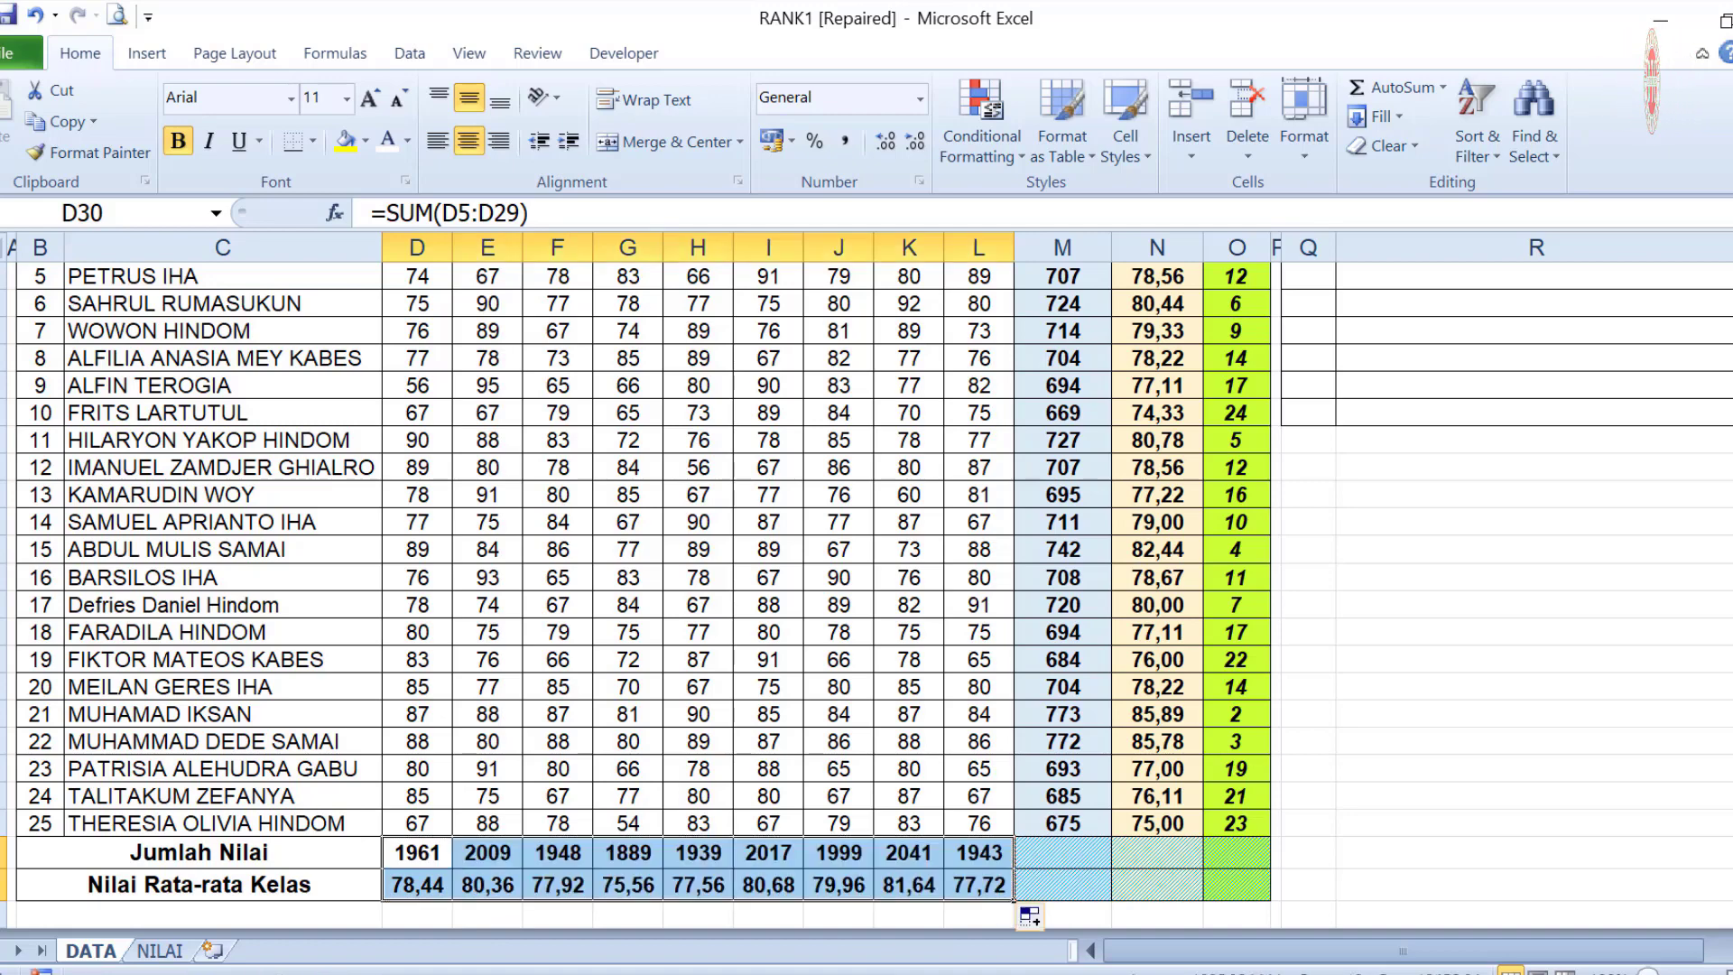
Number the NO. column of the ranking table from 1 to 10 in Q5:Q14 as a filled series
scroll(1320, 659, "up", 3)
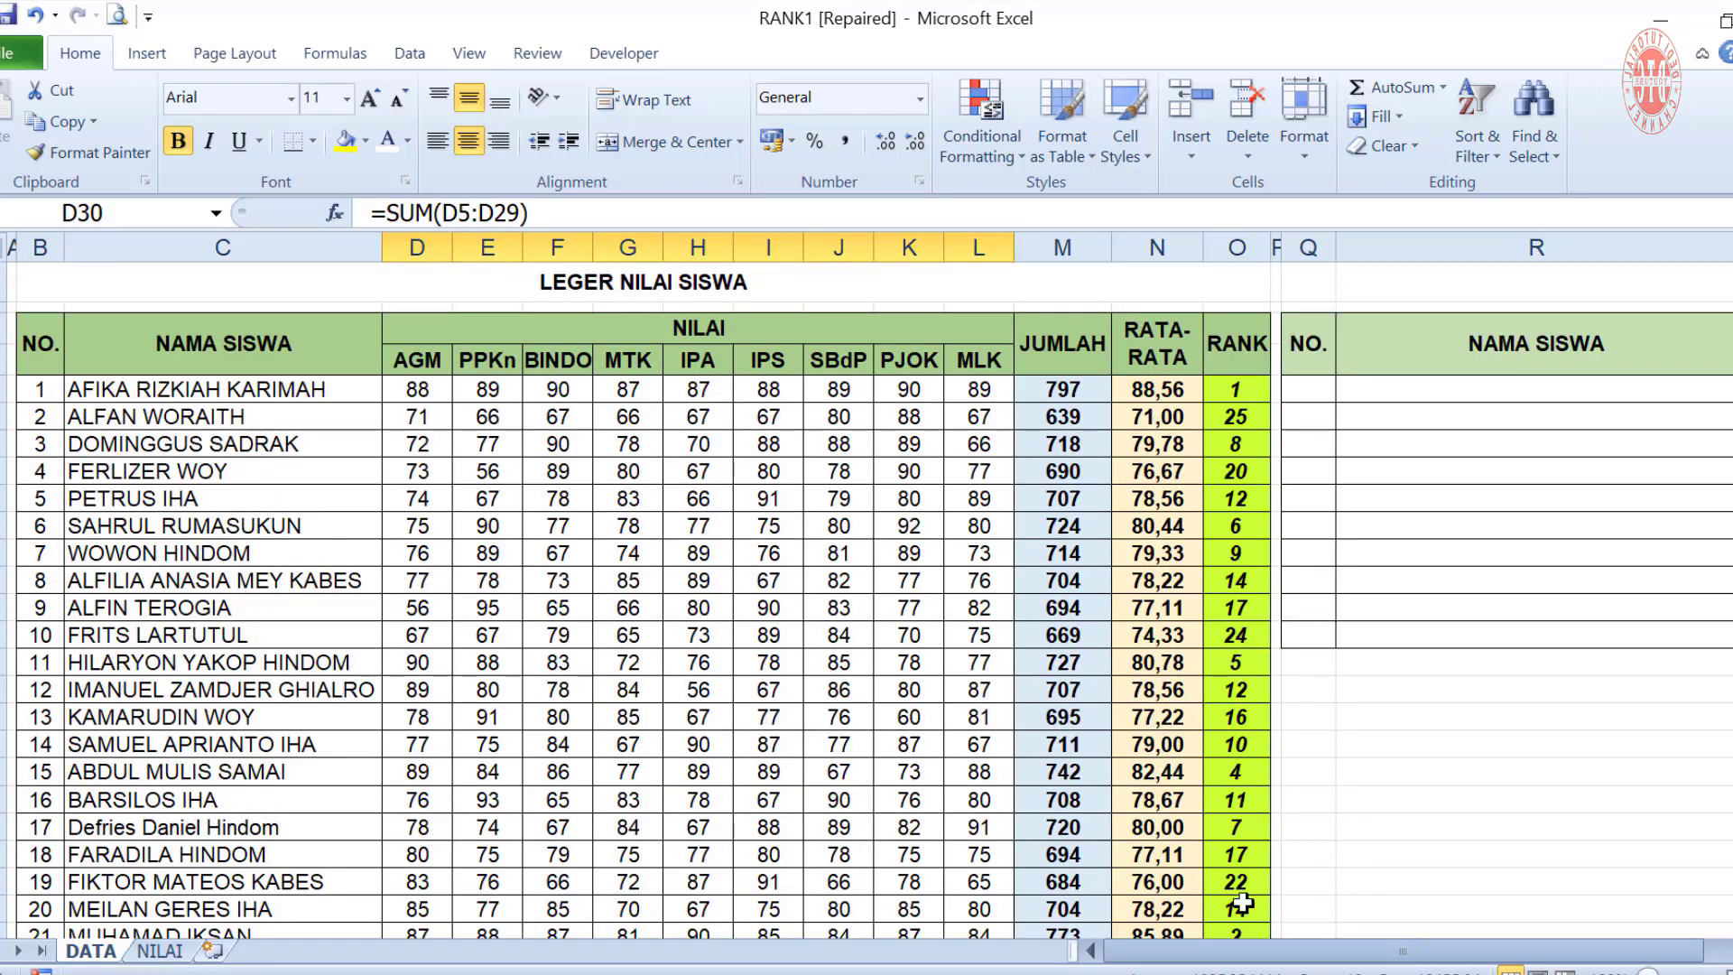
scroll(1282, 582, "down", 2)
scroll(1283, 582, "down", 1)
scroll(1484, 794, "right", 2)
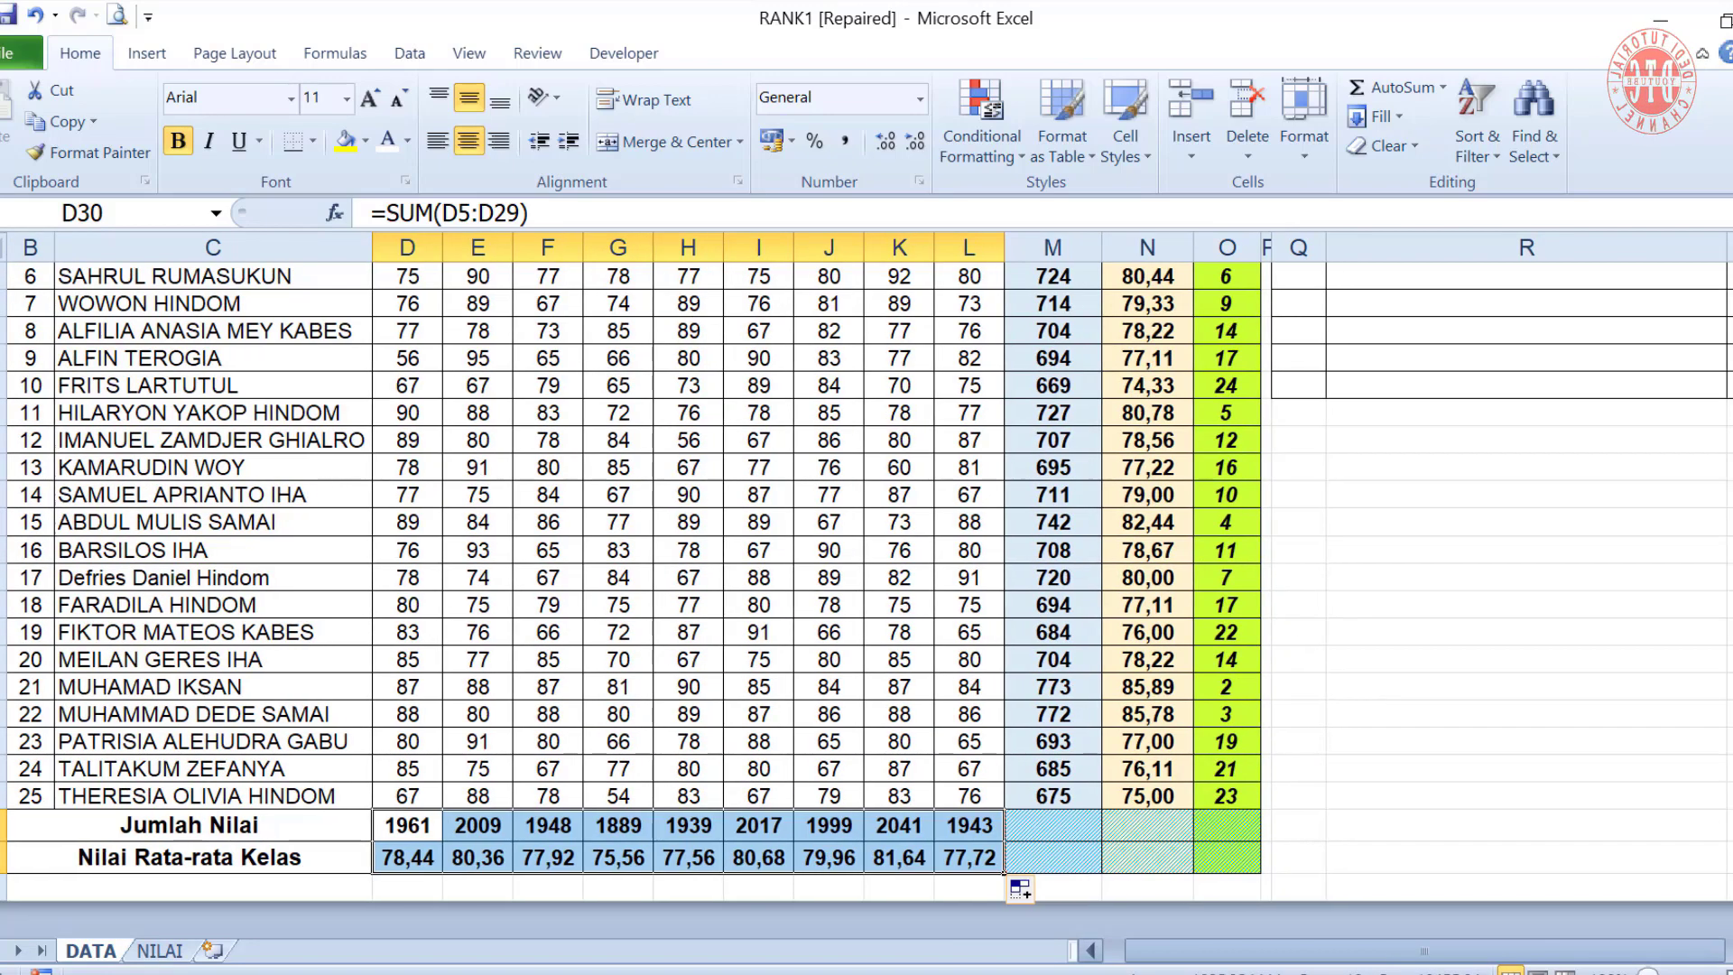
scroll(1500, 772, "up", 2)
scroll(1676, 905, "right", 2)
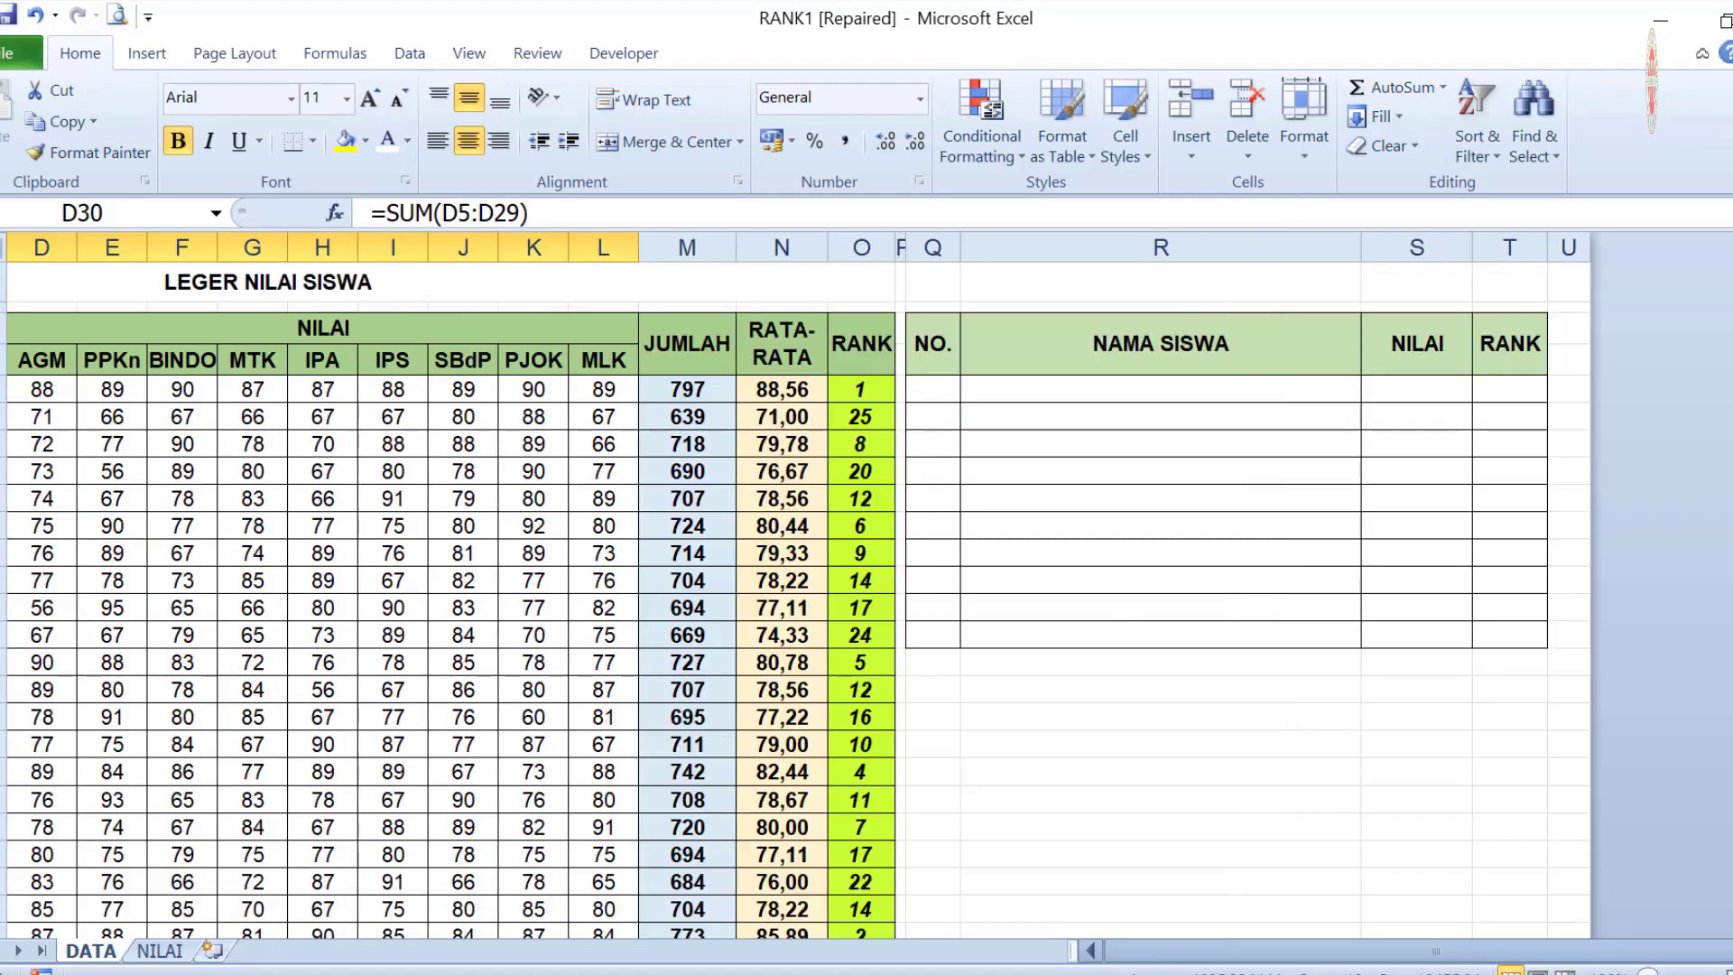
left_click(870, 388)
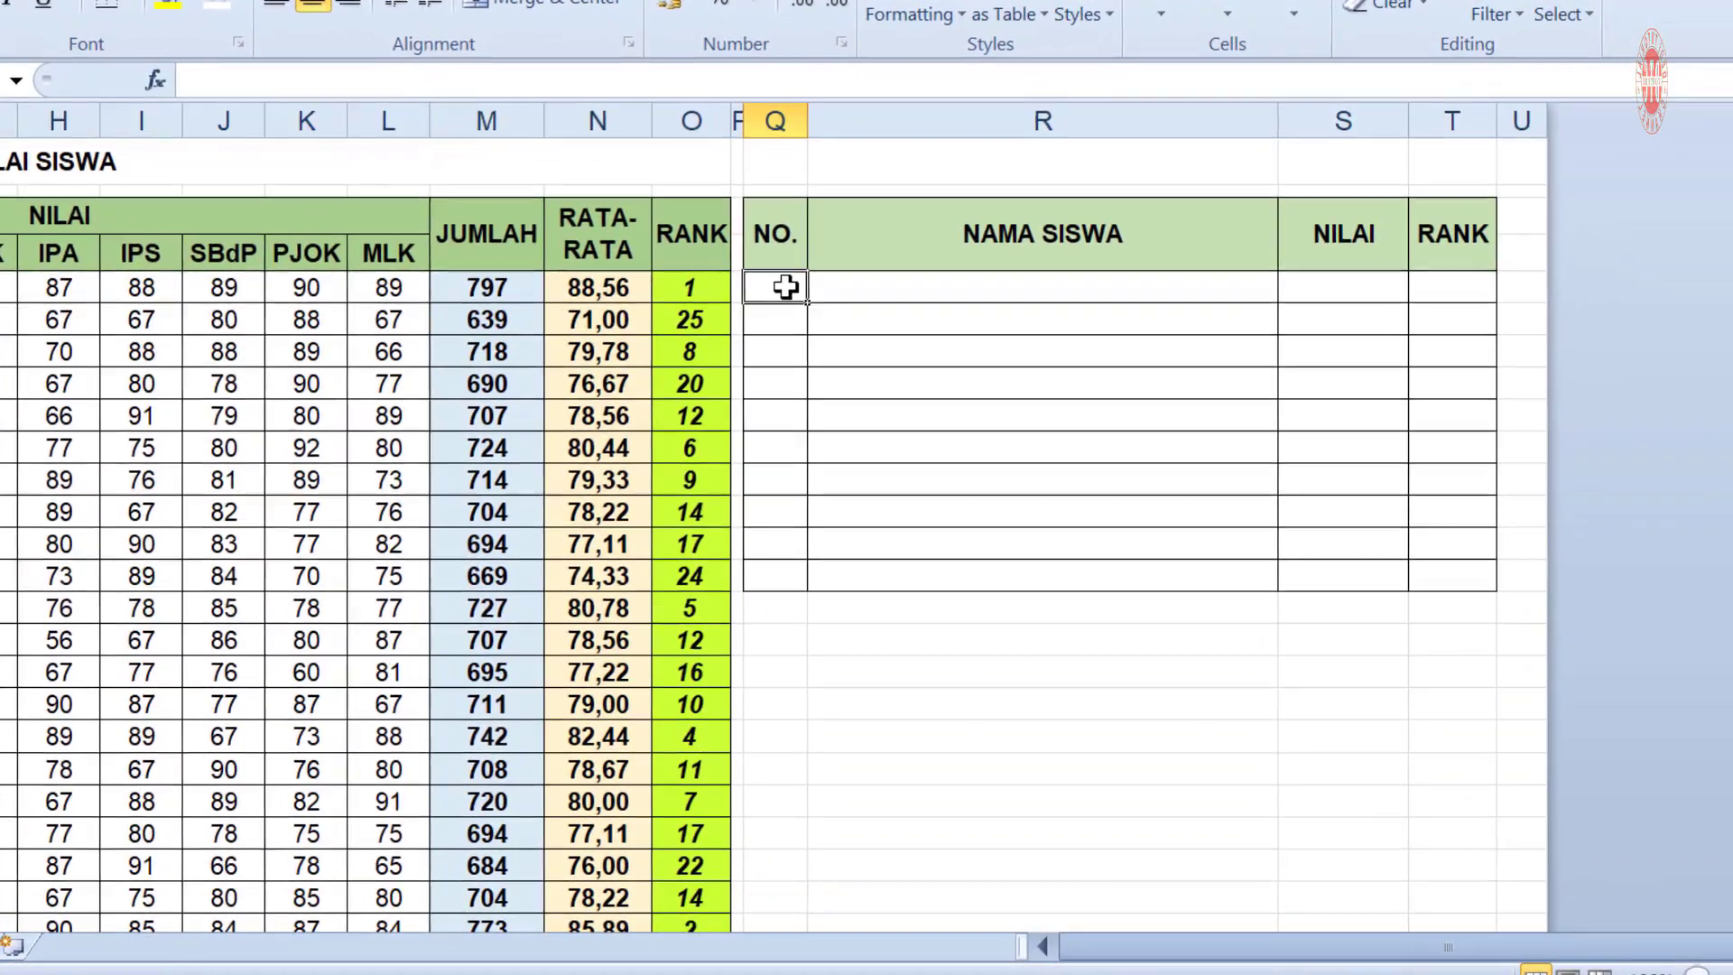
type("1")
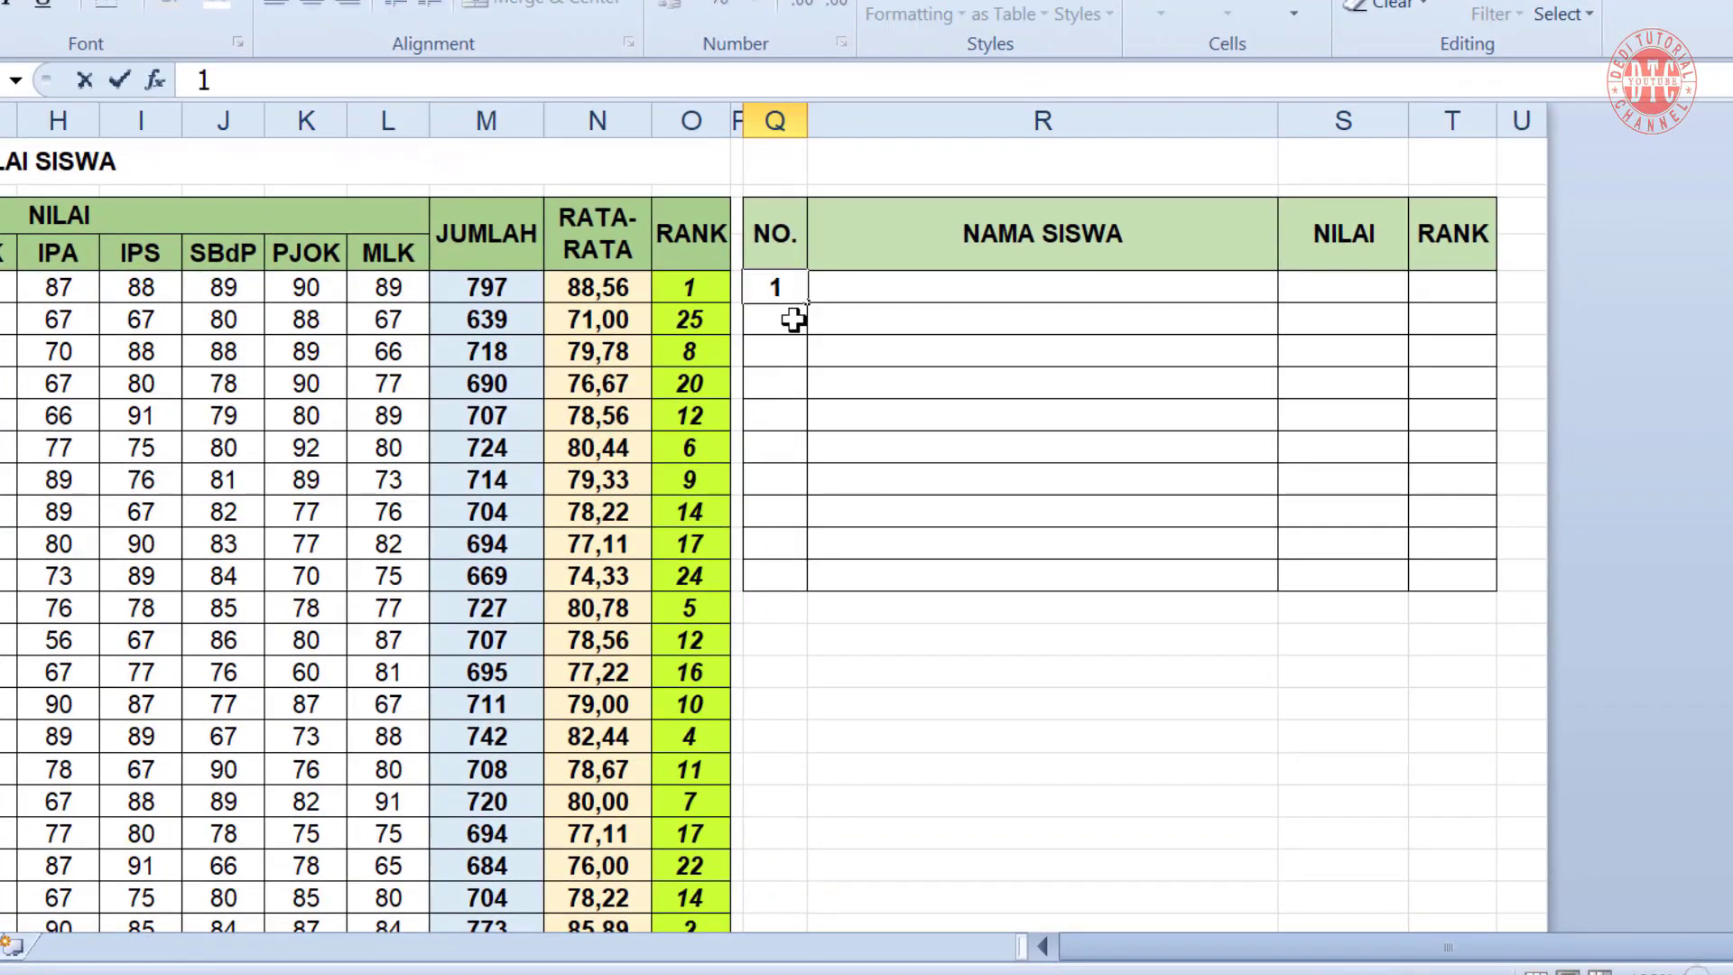
left_click_drag(807, 304, 823, 587)
left_click(830, 612)
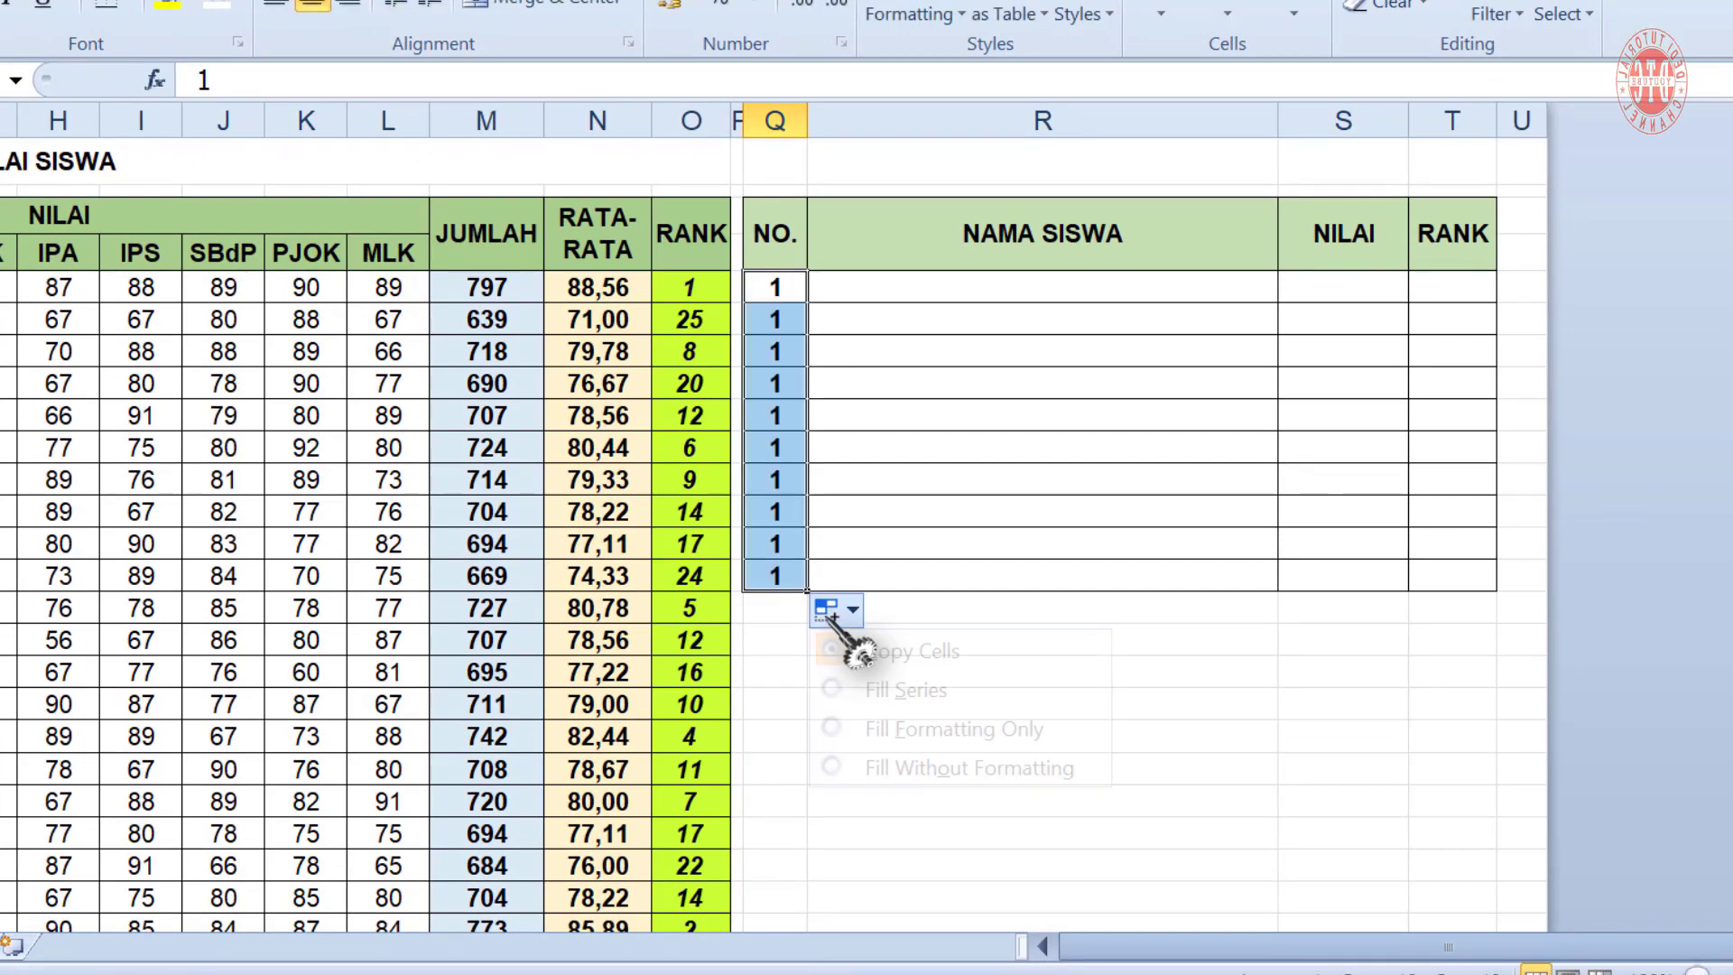
left_click(898, 689)
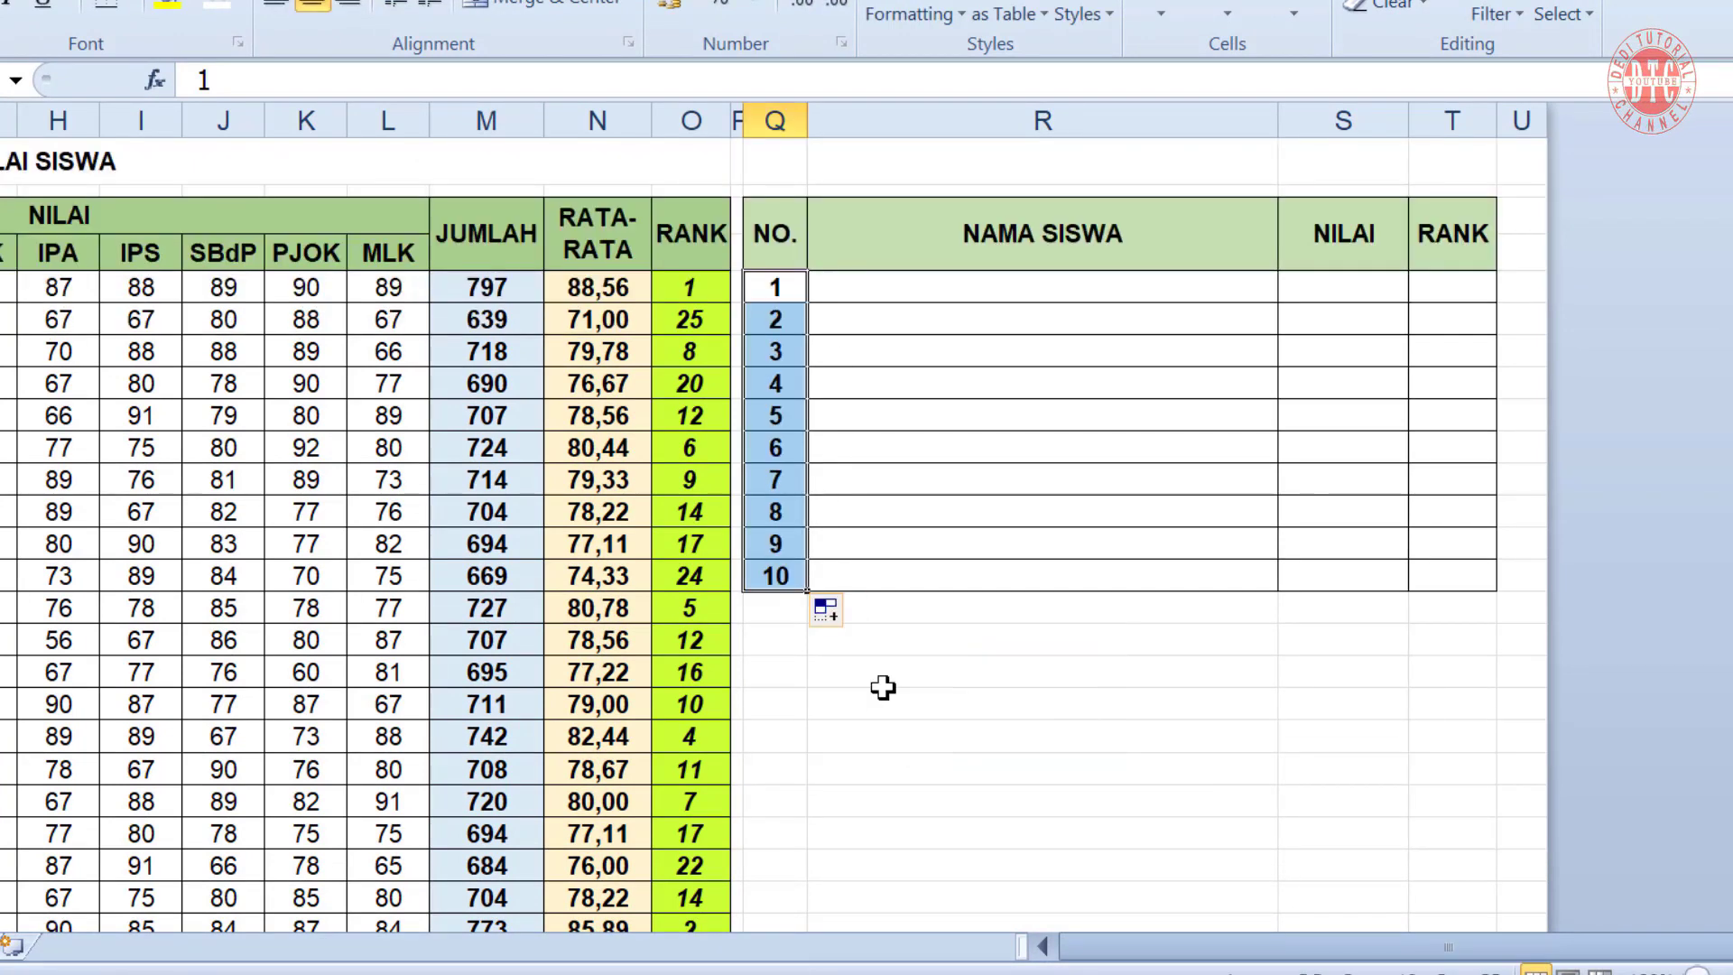
Fill the RANK column of the ranking table, T5:T14, with the series 1 to 10
left_click(1455, 288)
type("1")
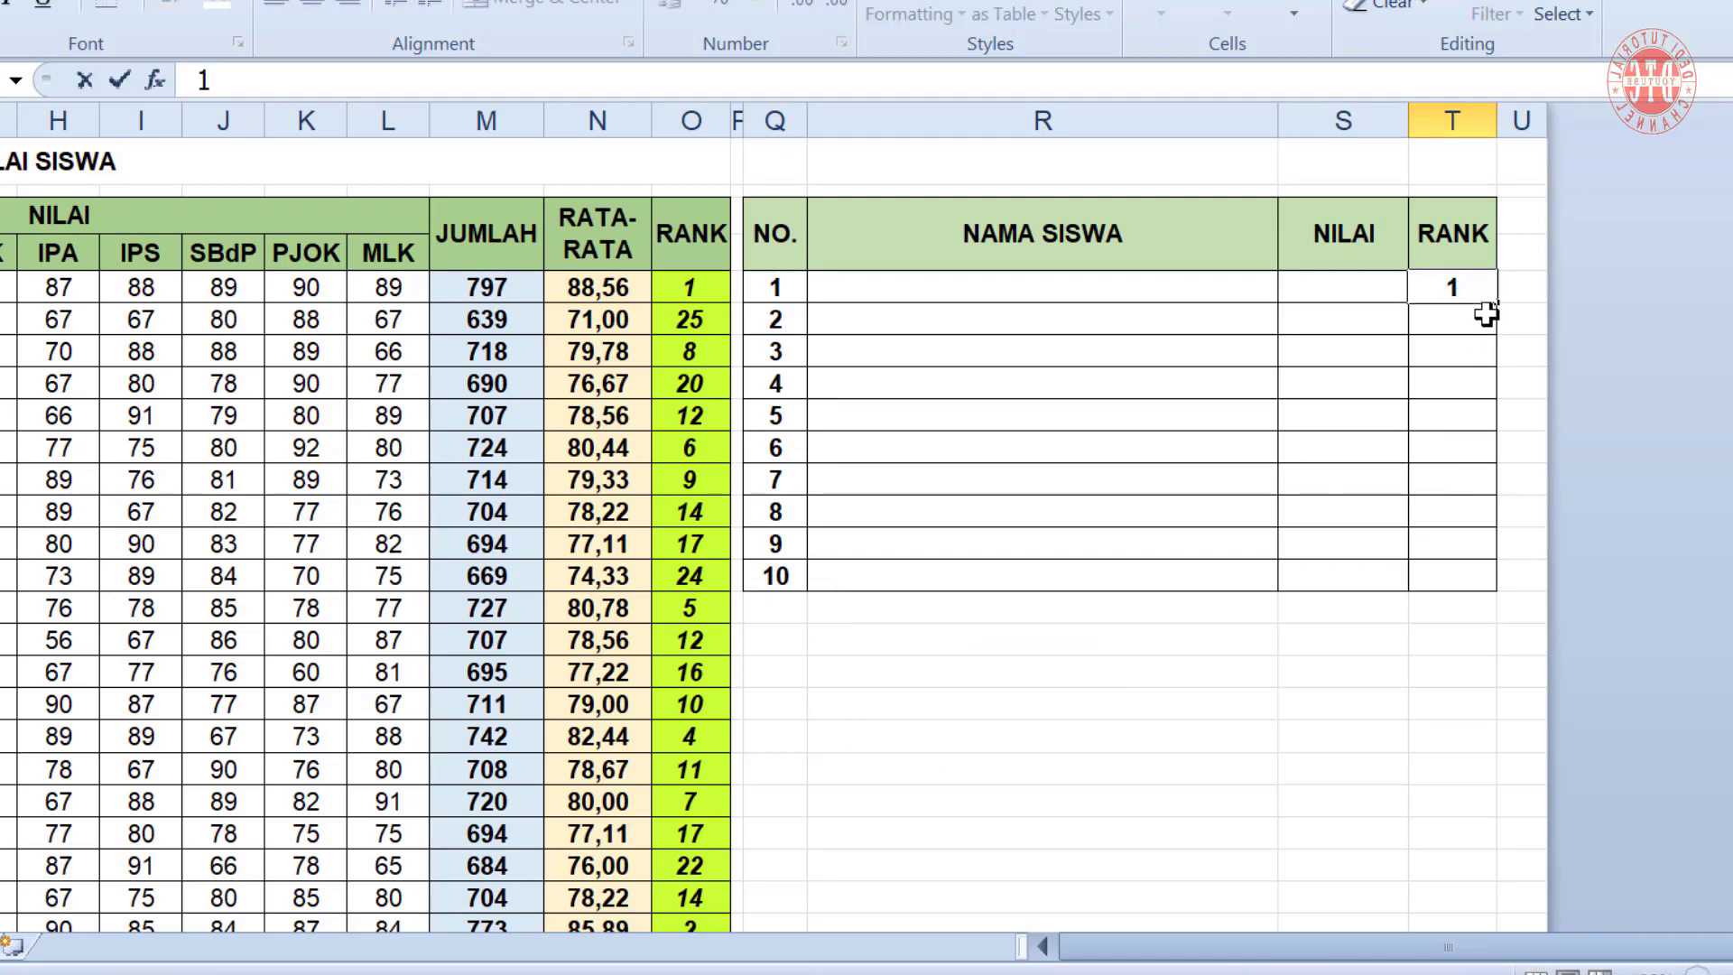
left_click_drag(1500, 309, 1505, 595)
left_click(1530, 611)
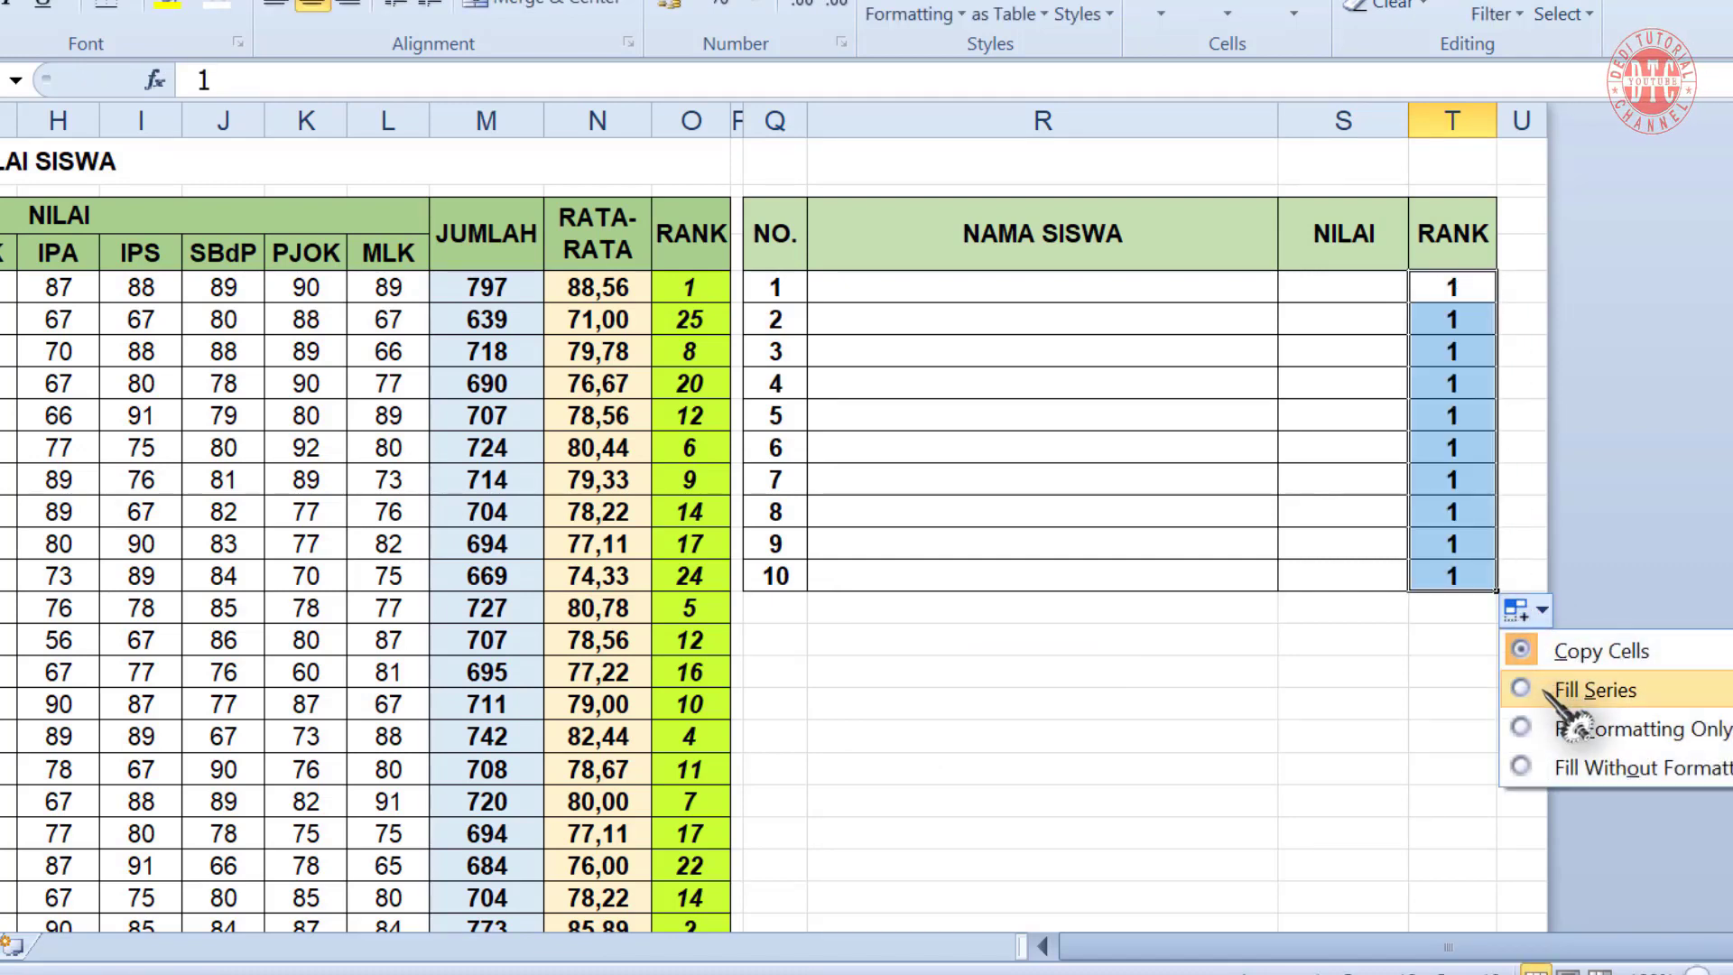
left_click(1575, 686)
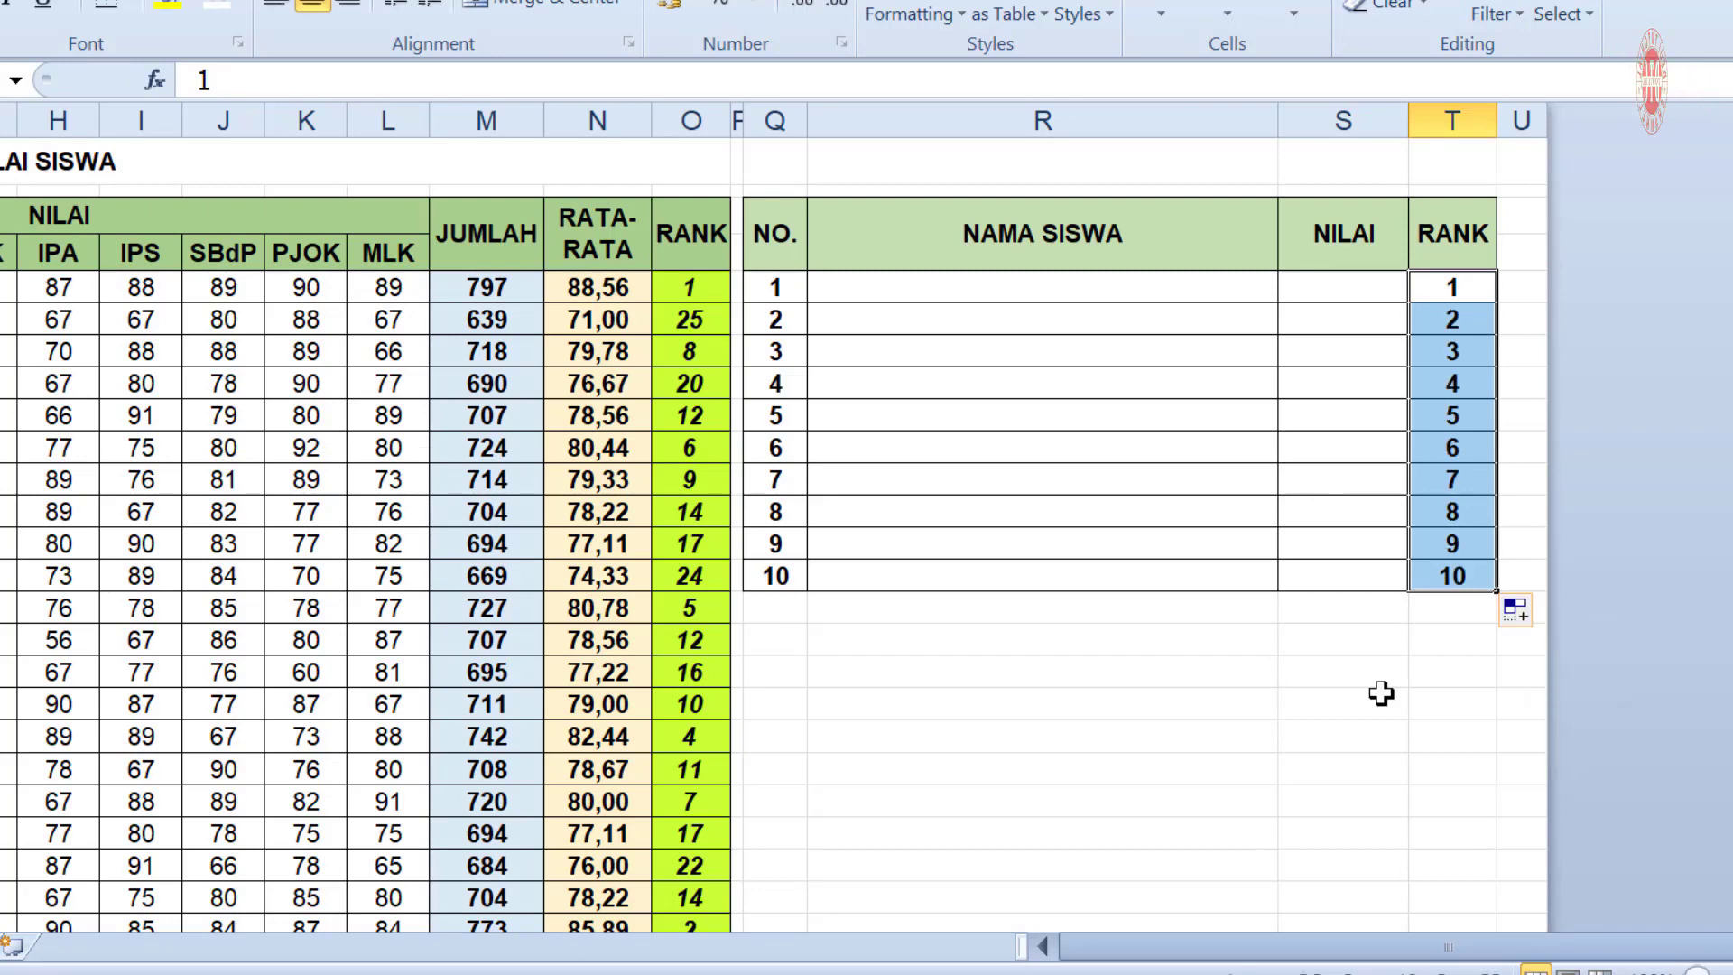
Begin a LARGE formula across the ten NILAI cells of the ranking table, S5:S14
left_click(1322, 291)
left_click(1342, 704)
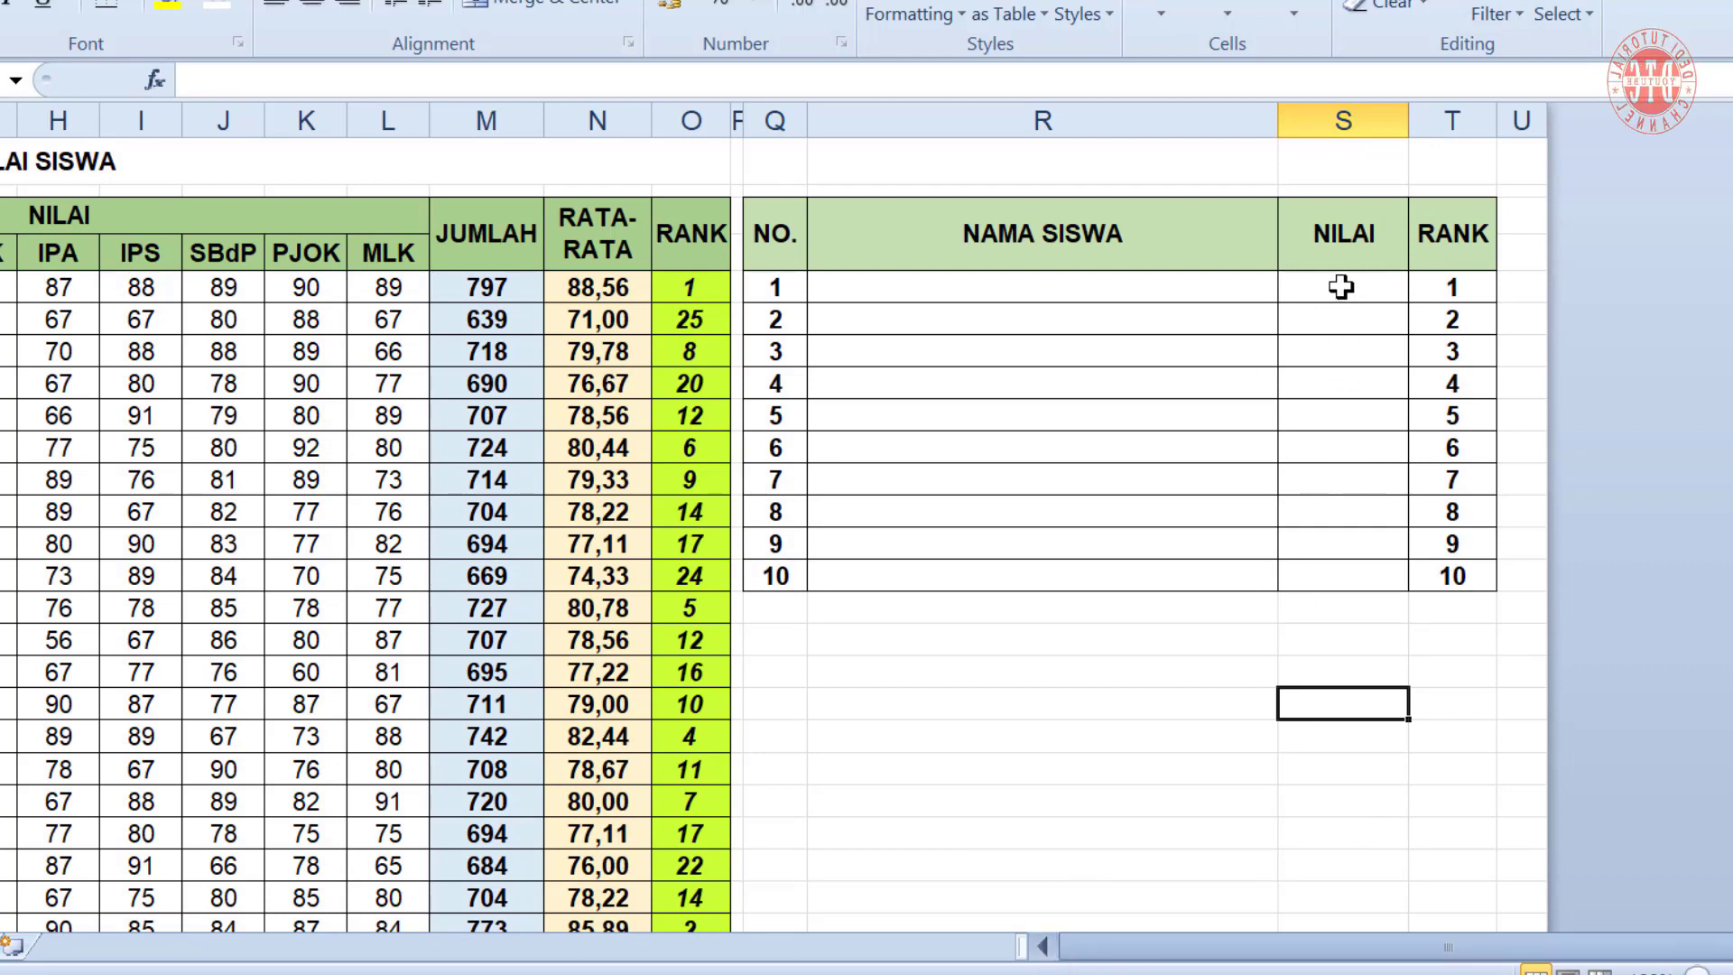
left_click_drag(1340, 287, 1348, 584)
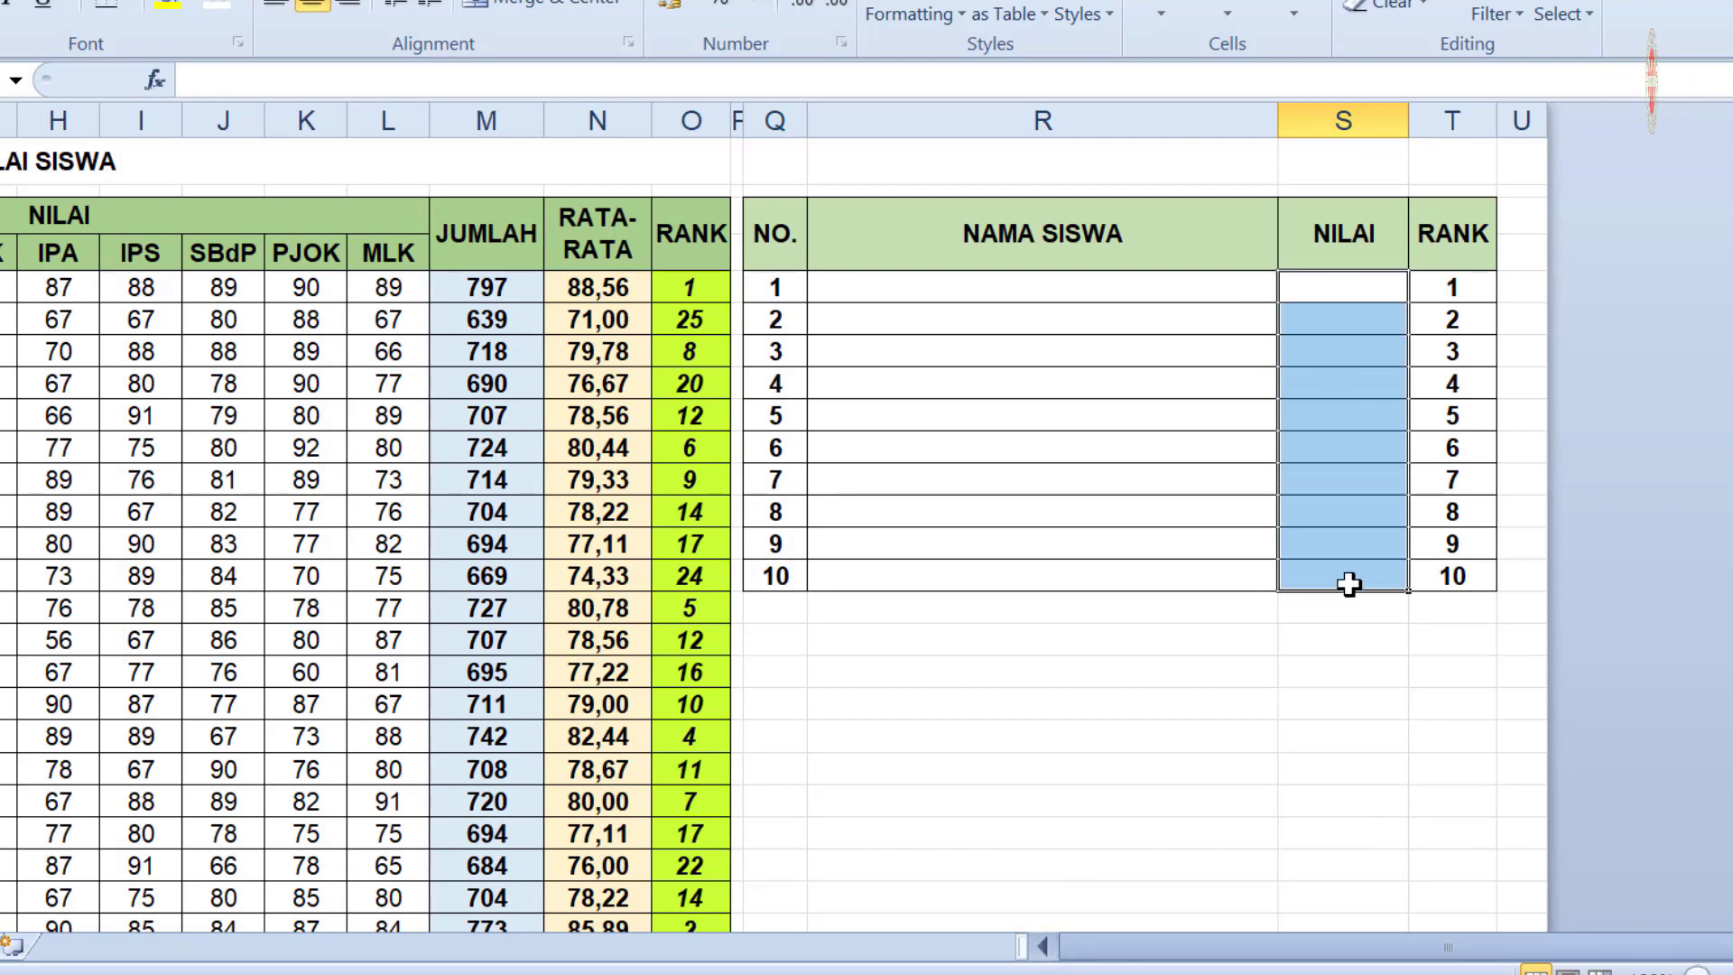
left_click(318, 81)
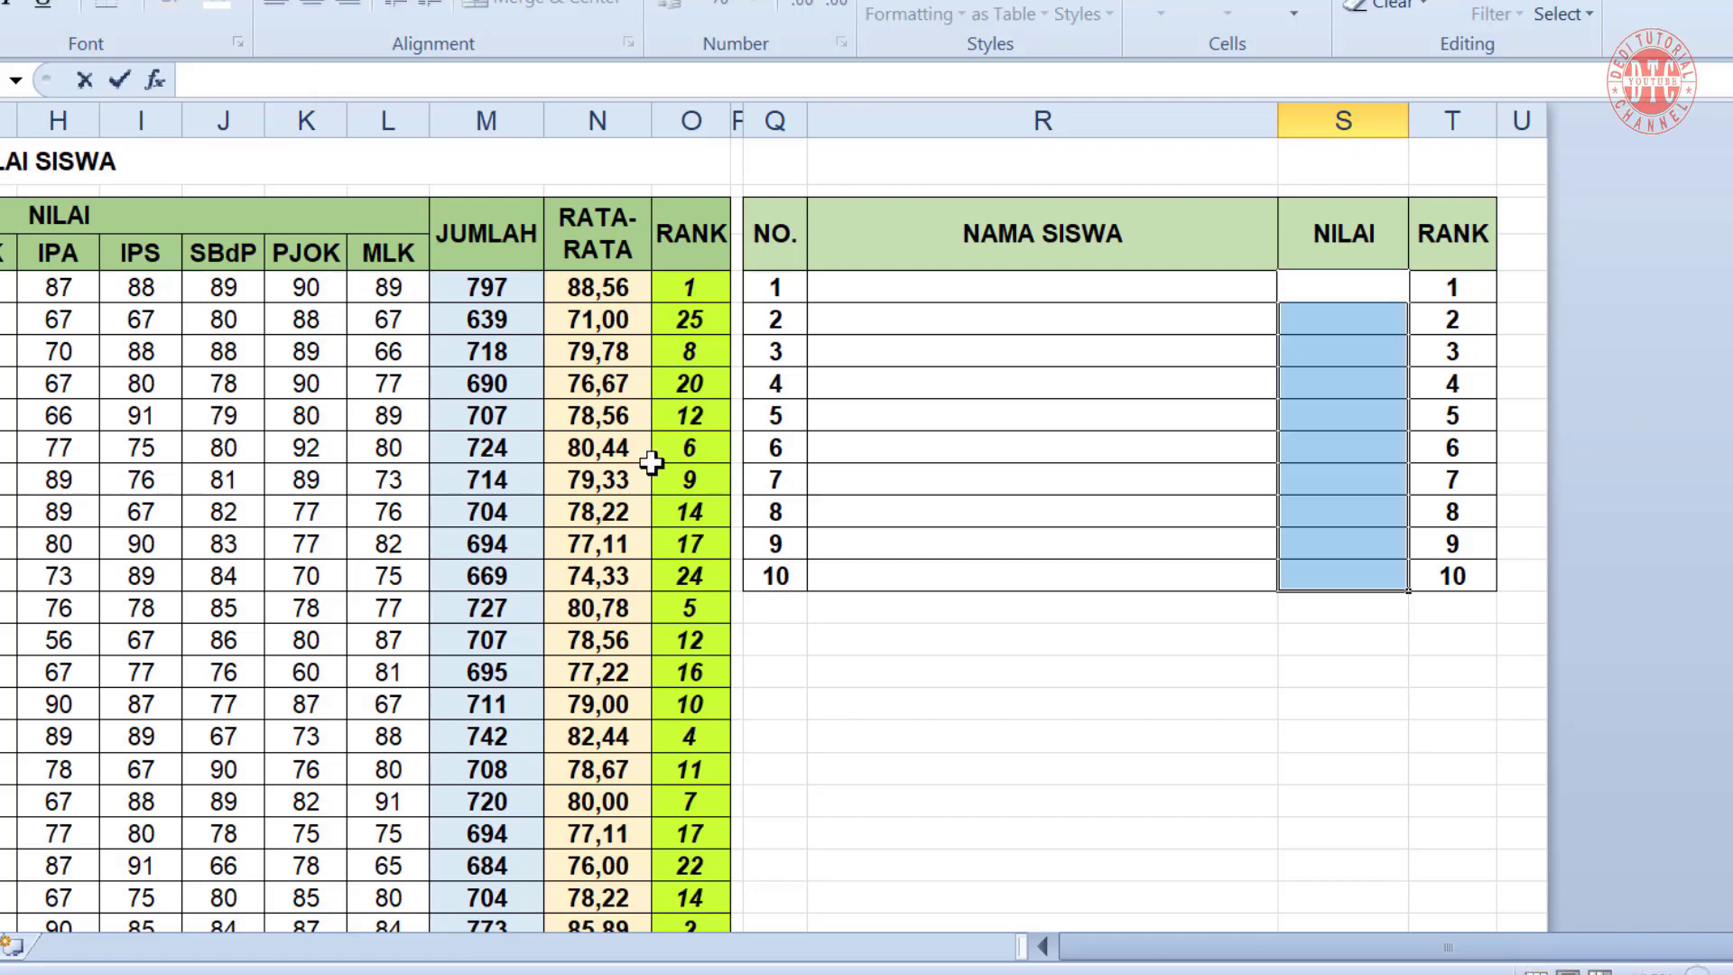
type("=")
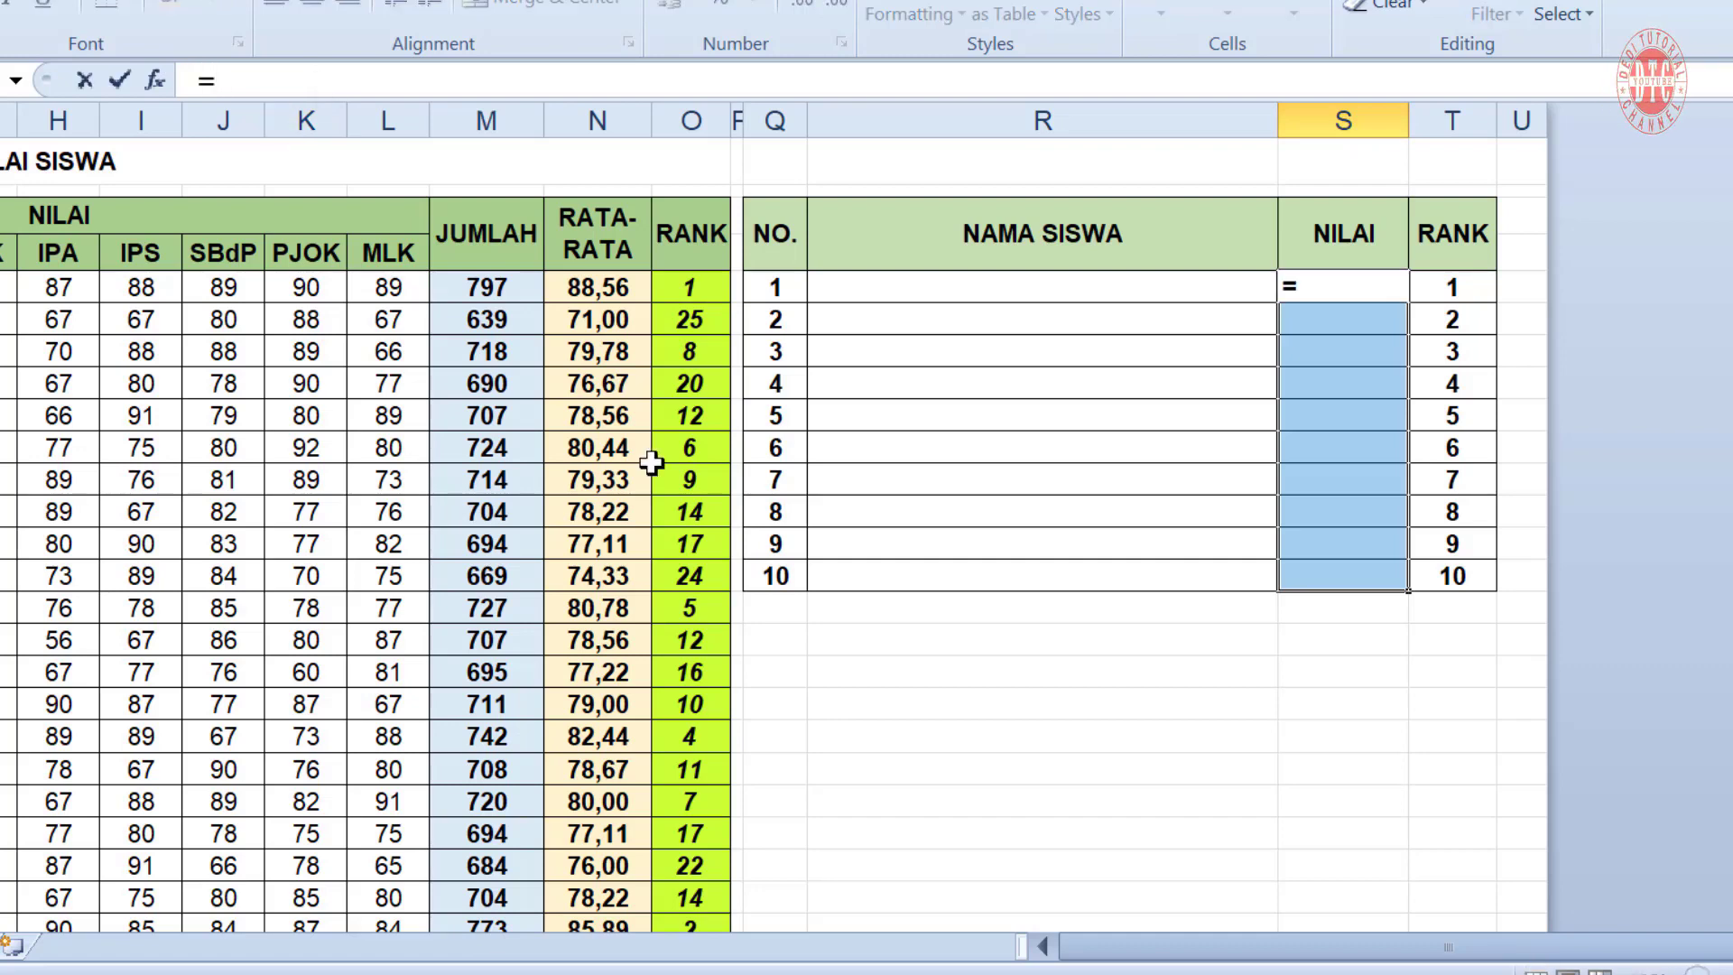
type("L")
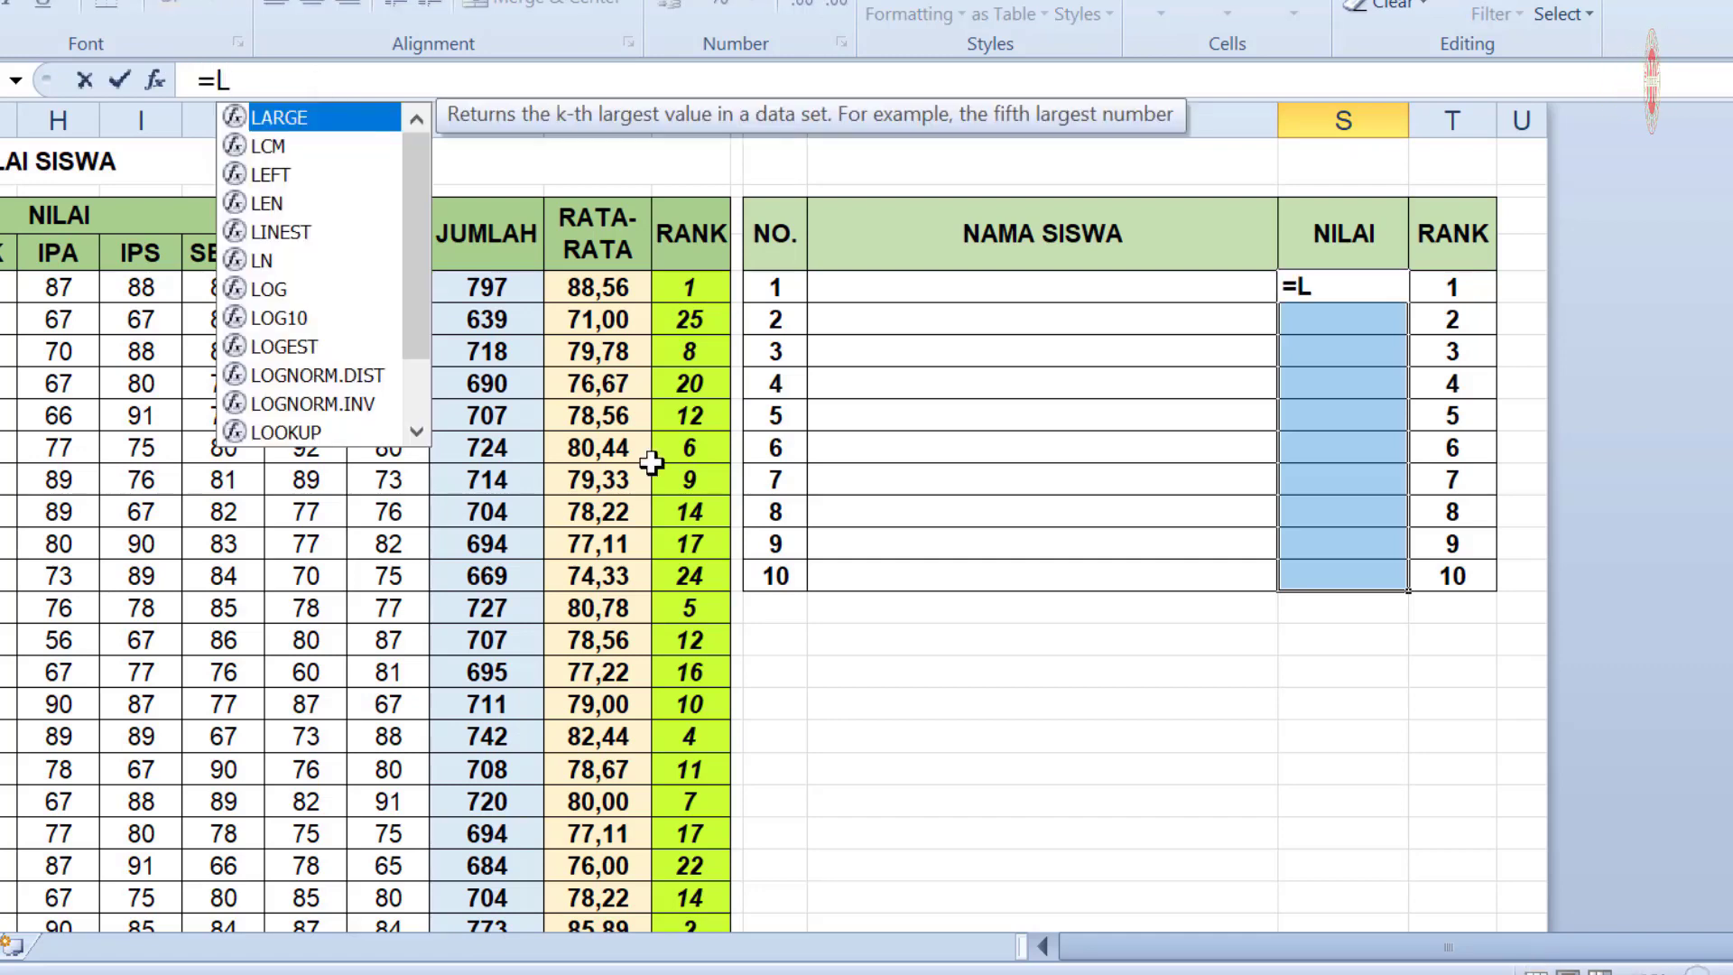
type("A")
double_click(289, 119)
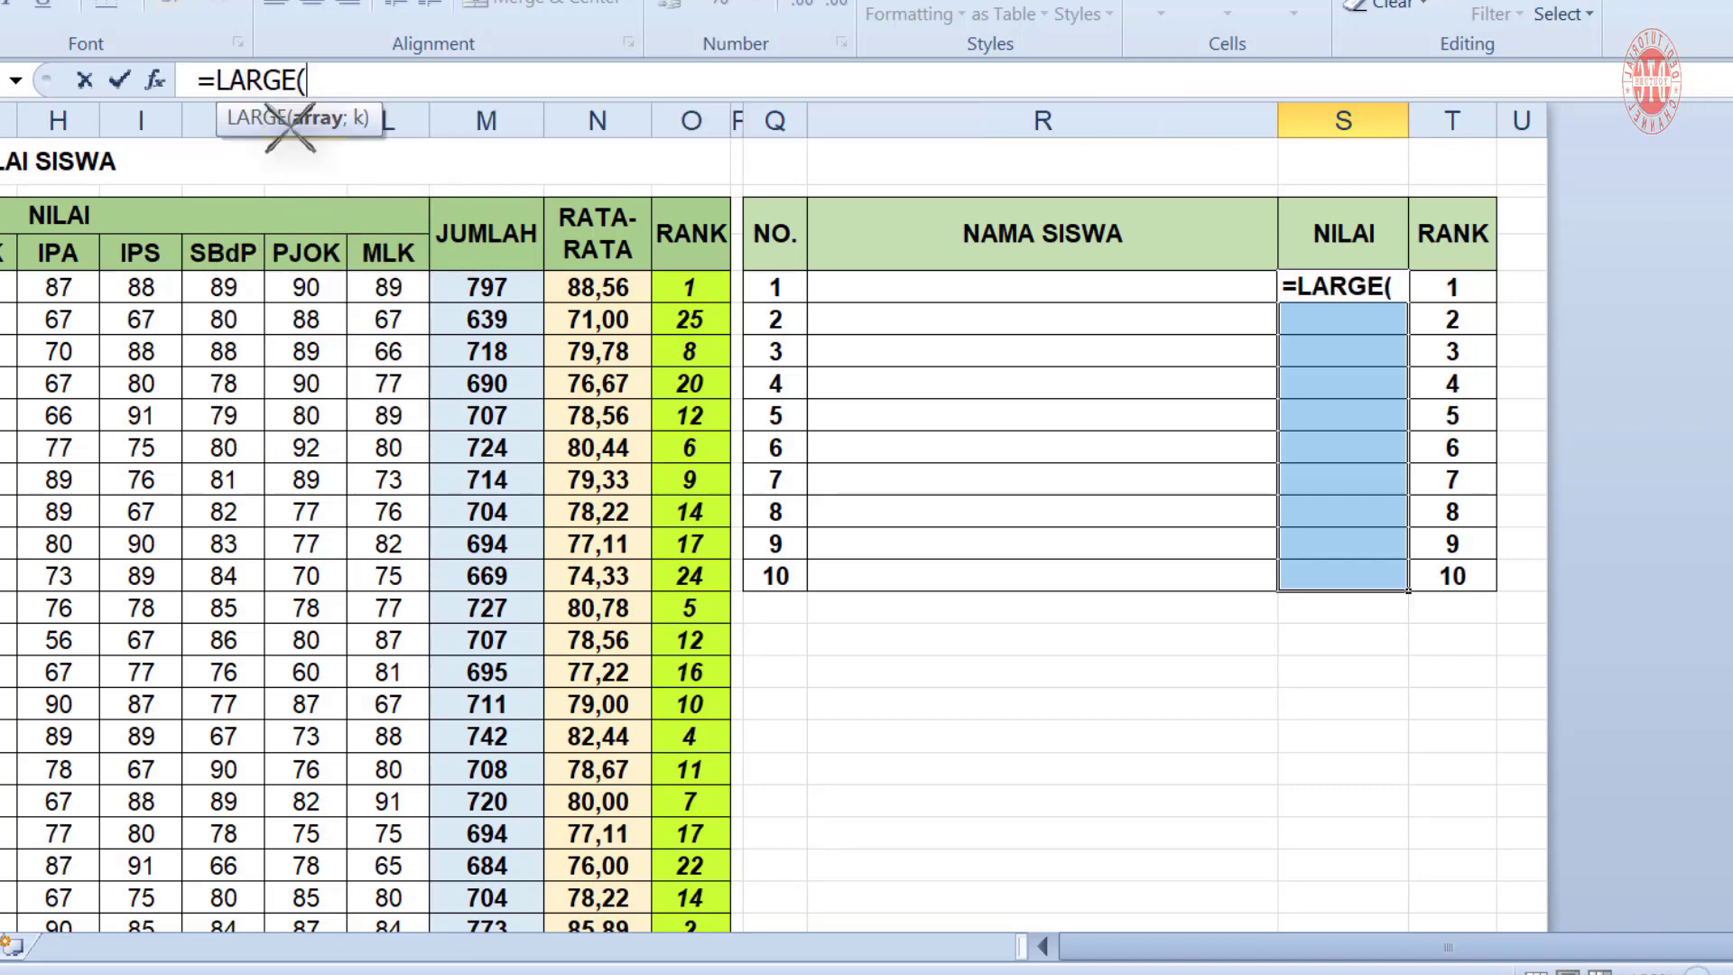
Complete the LARGE formula with range M5:M29 and k values {1;2;3;4;5;6;7;8;9;10}, entering it as an array formula
scroll(573, 291, "left", 1)
left_click_drag(573, 291, 566, 823)
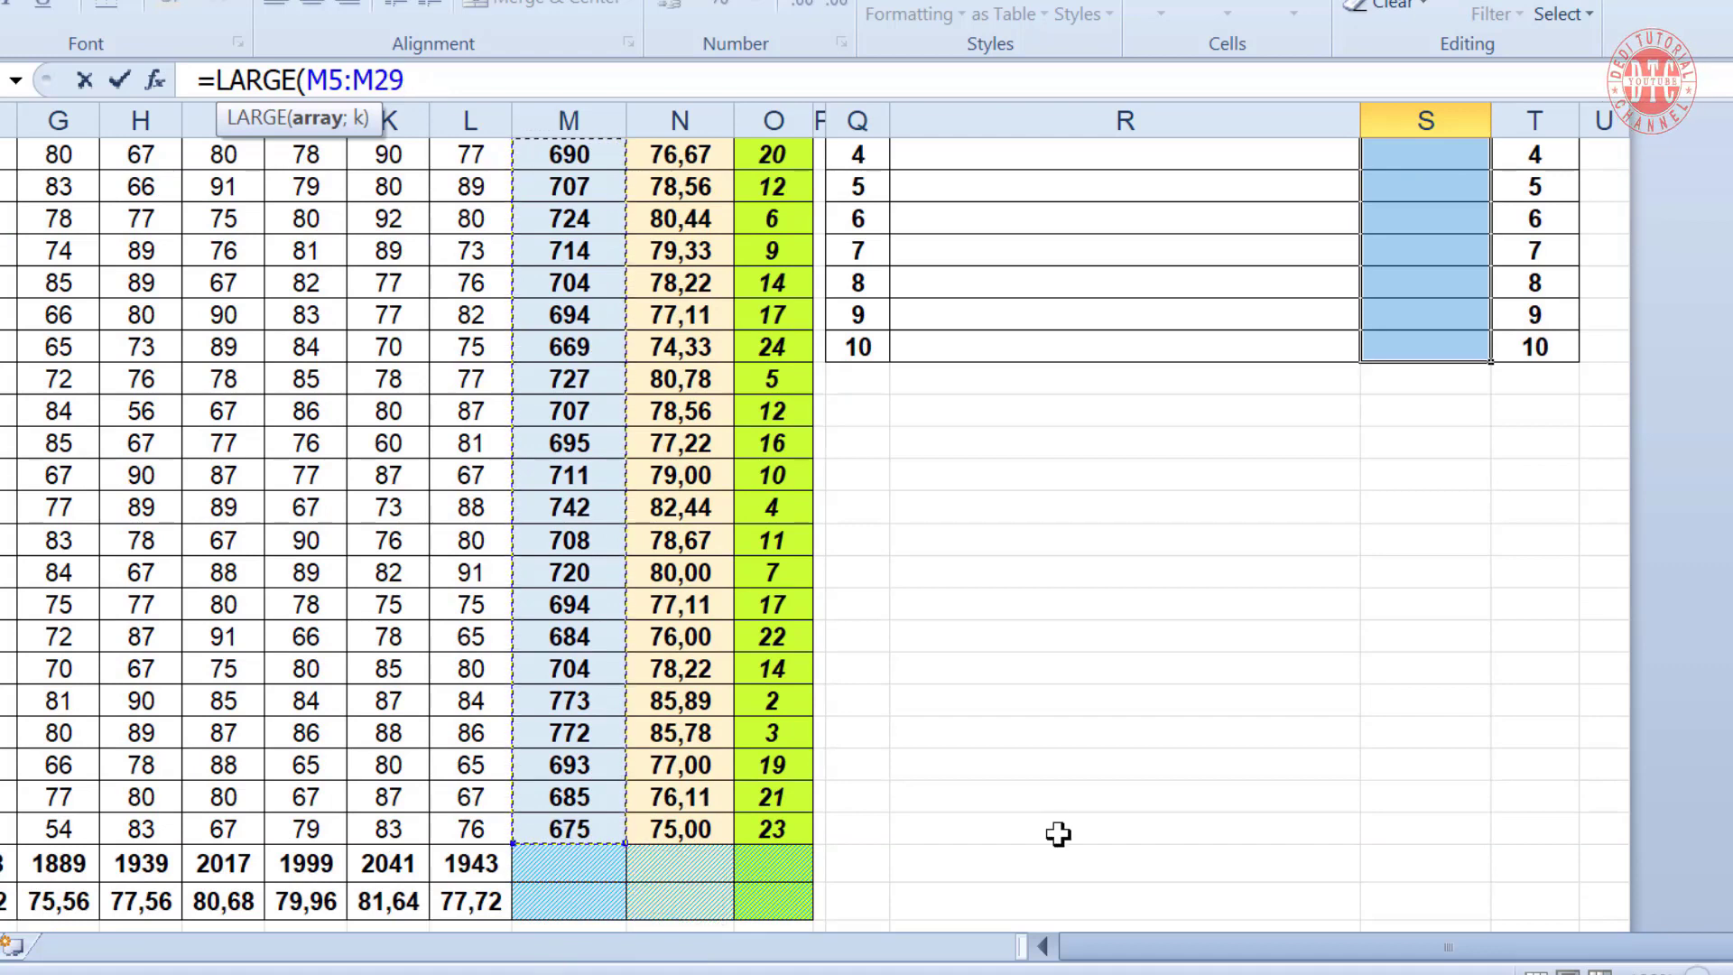
type(";{1;2;3;4;5;6;7;8;9;10")
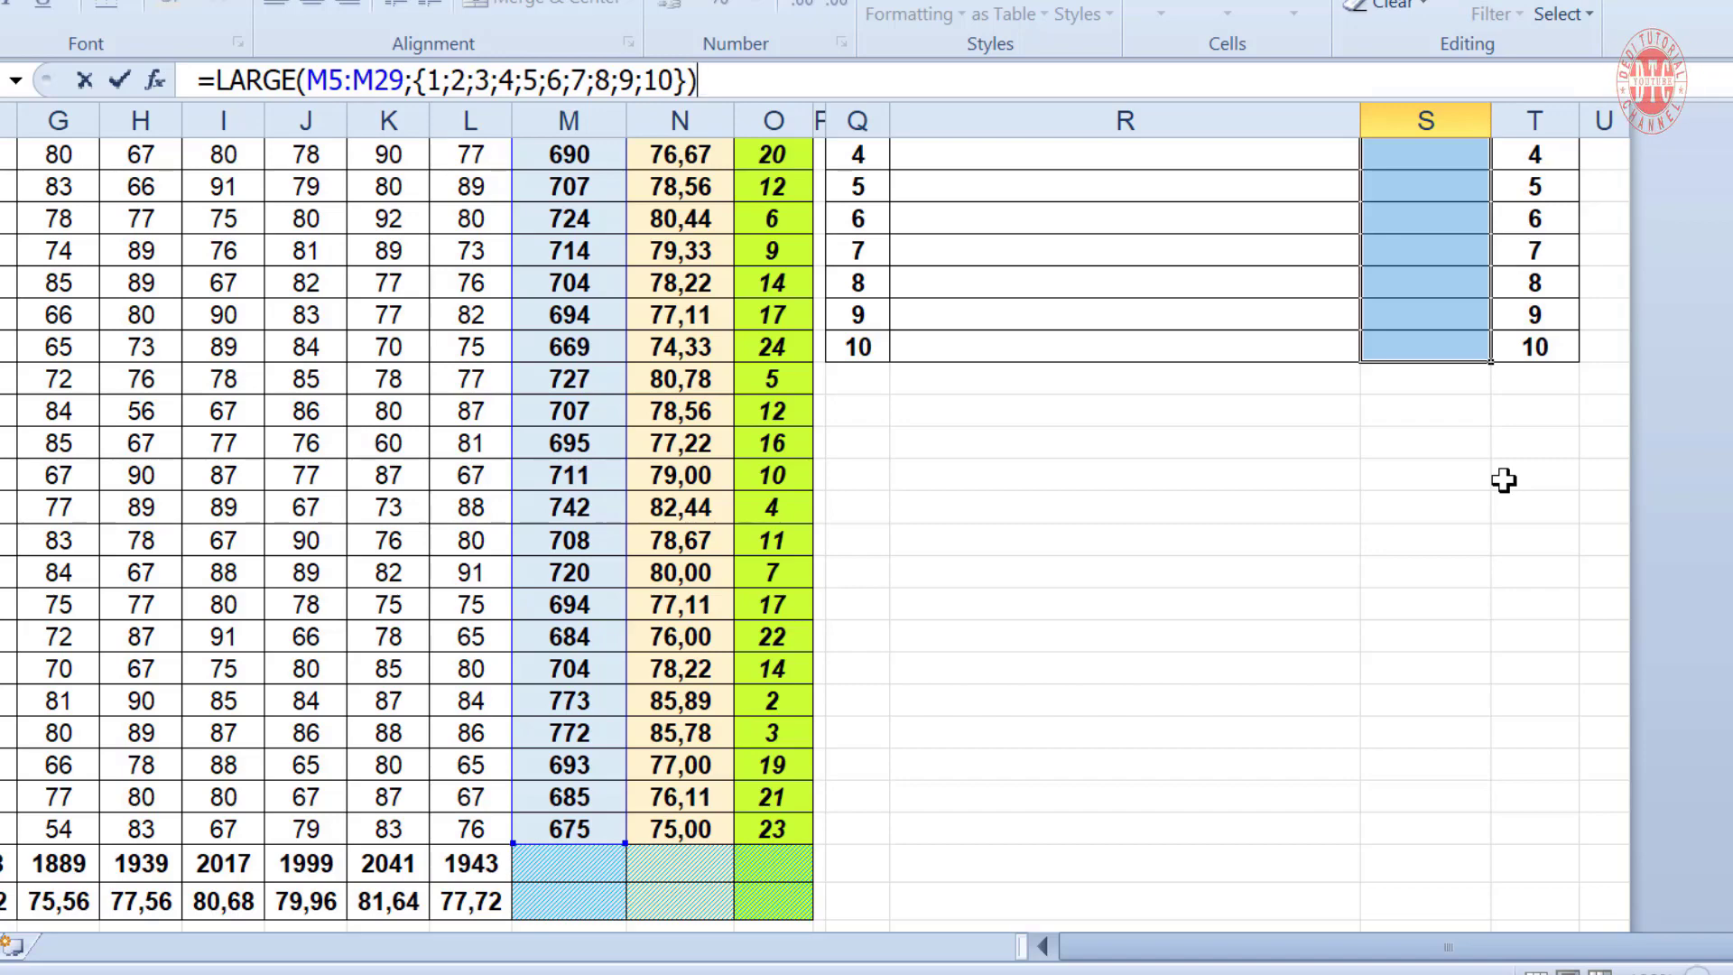
key("ctrl+shift+Return")
scroll(1494, 533, "up", 3)
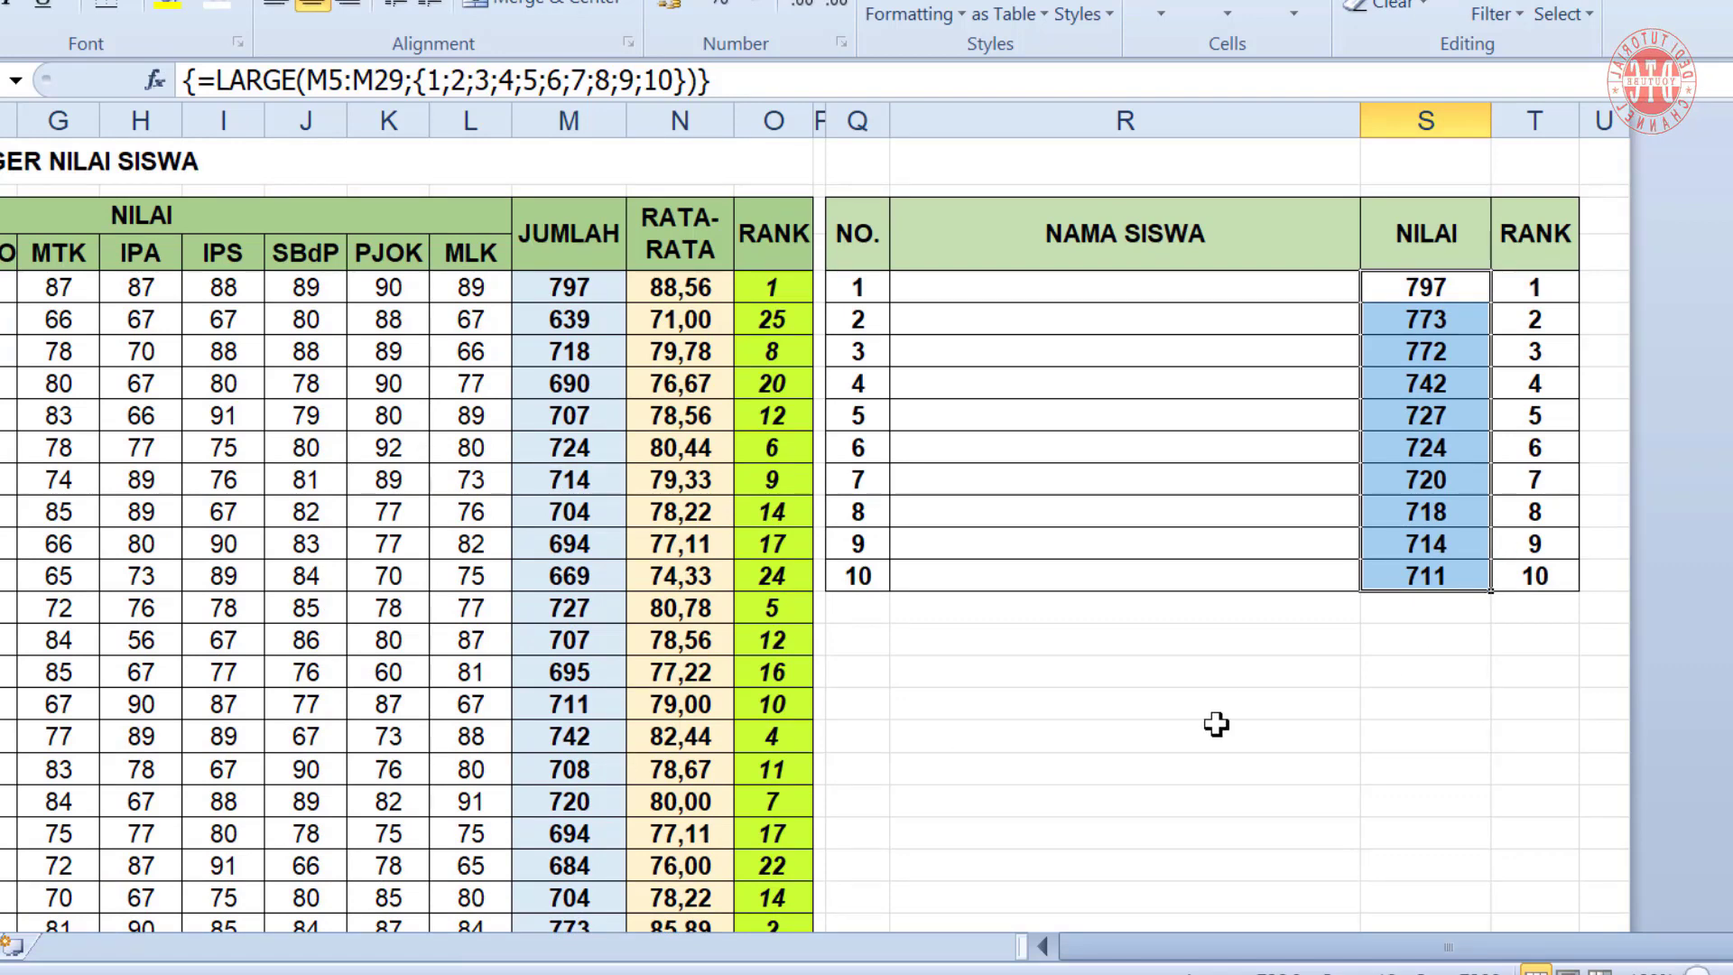
left_click(1264, 727)
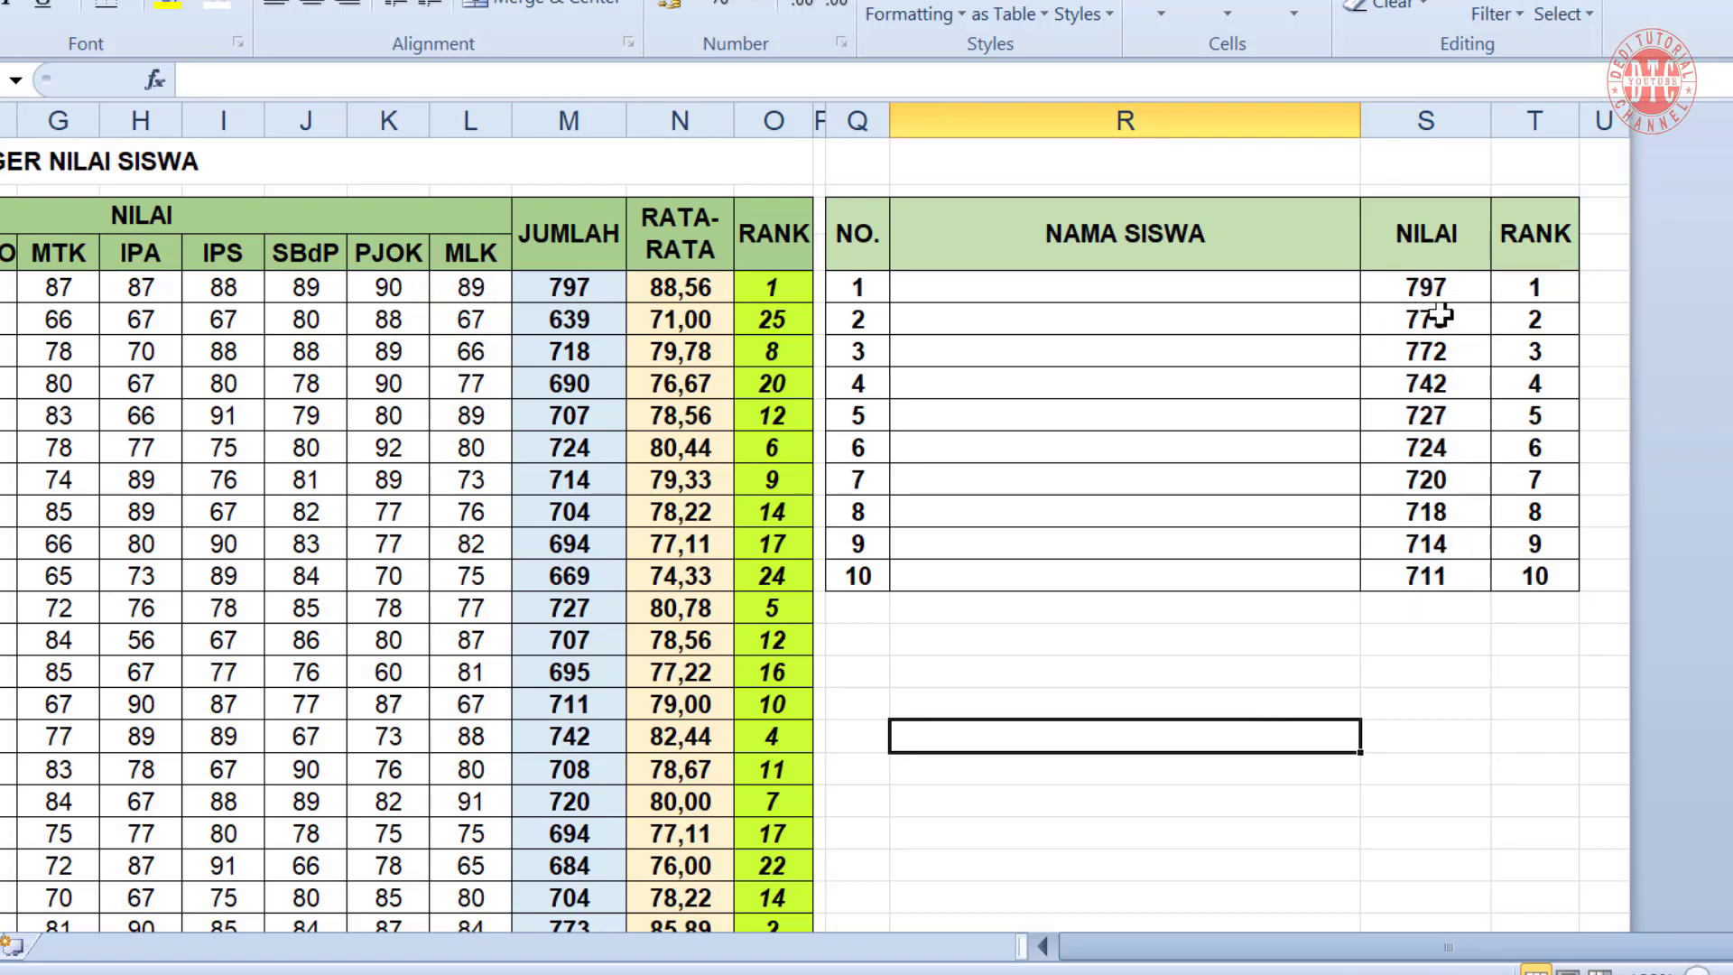
Start an INDEX formula in the first NAMA SISWA cell of the ranking table, R5, with the absolute array $C$5:$C$29
key("ctrl+Up")
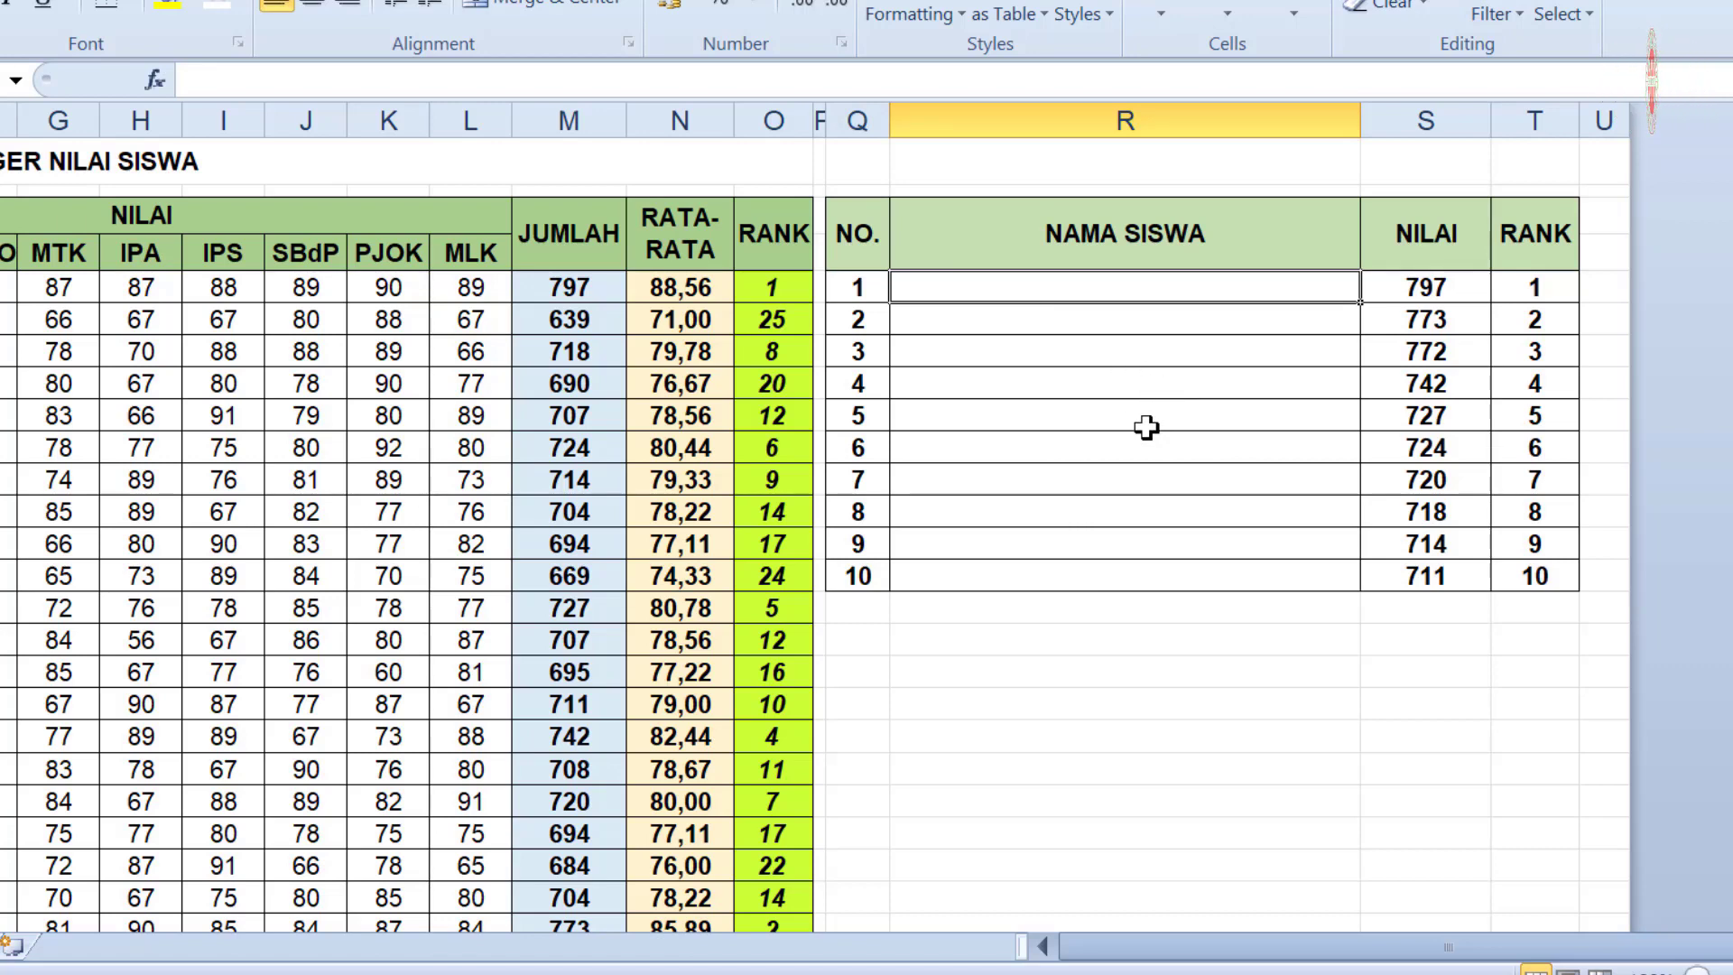
type("=IN")
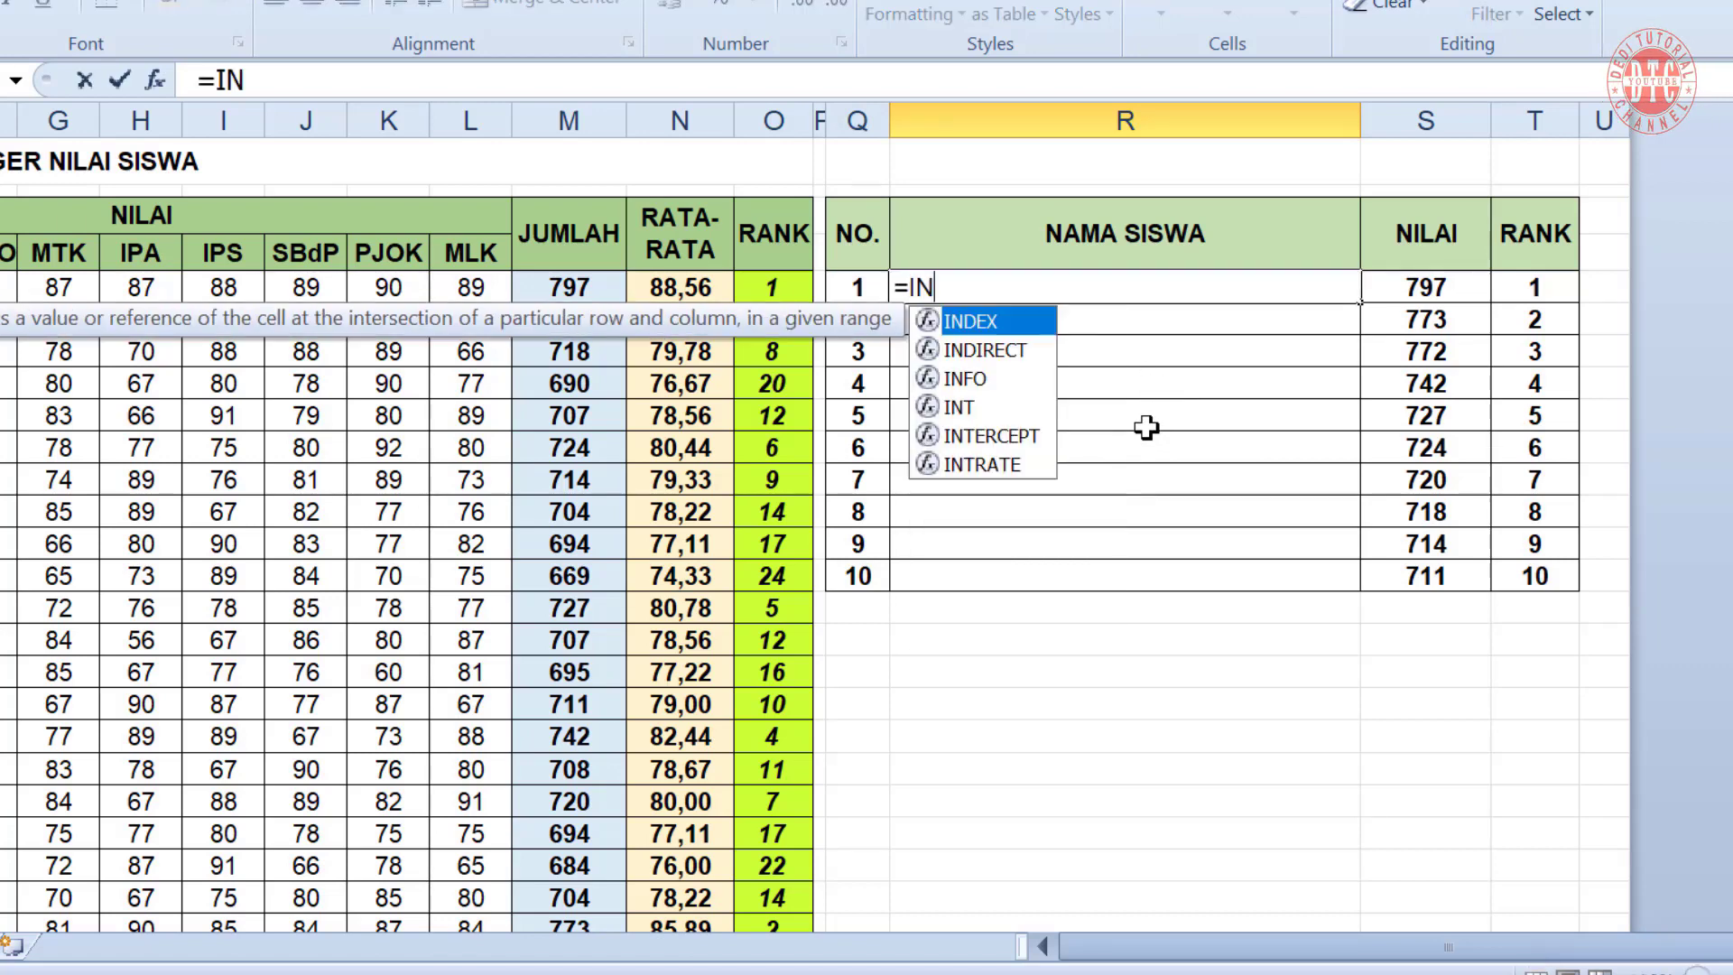
double_click(975, 322)
scroll(897, 842, "down", 1)
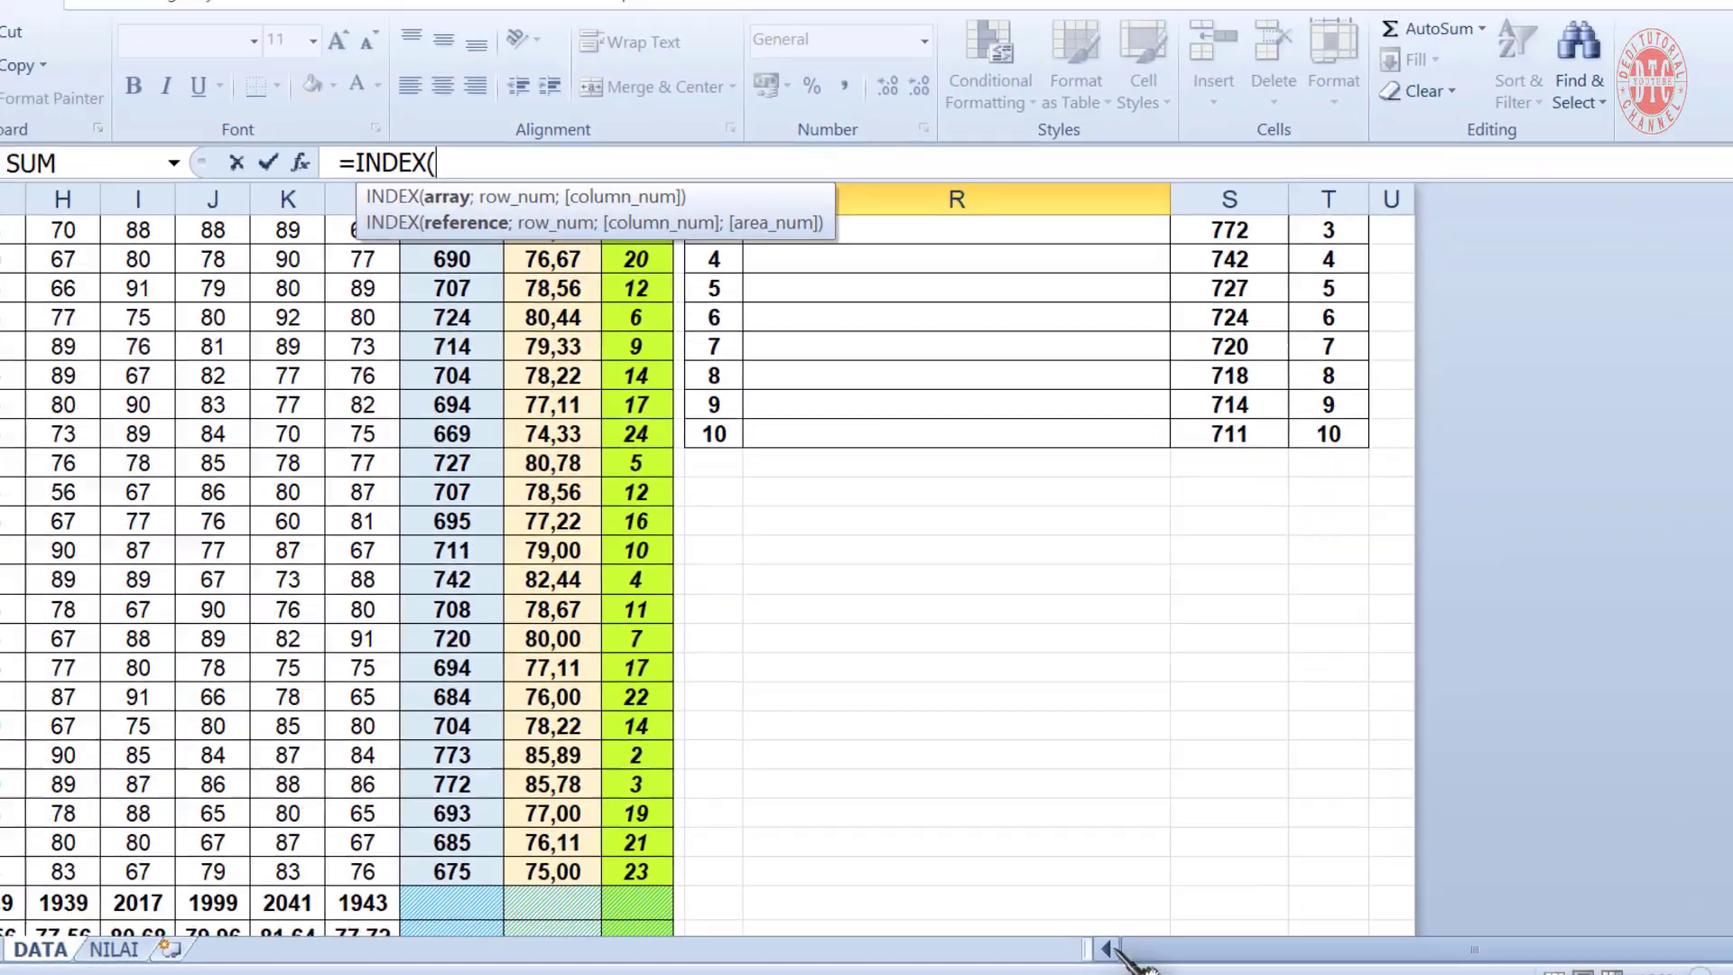
left_click_drag(1118, 950, 1074, 949)
scroll(276, 375, "up", 2)
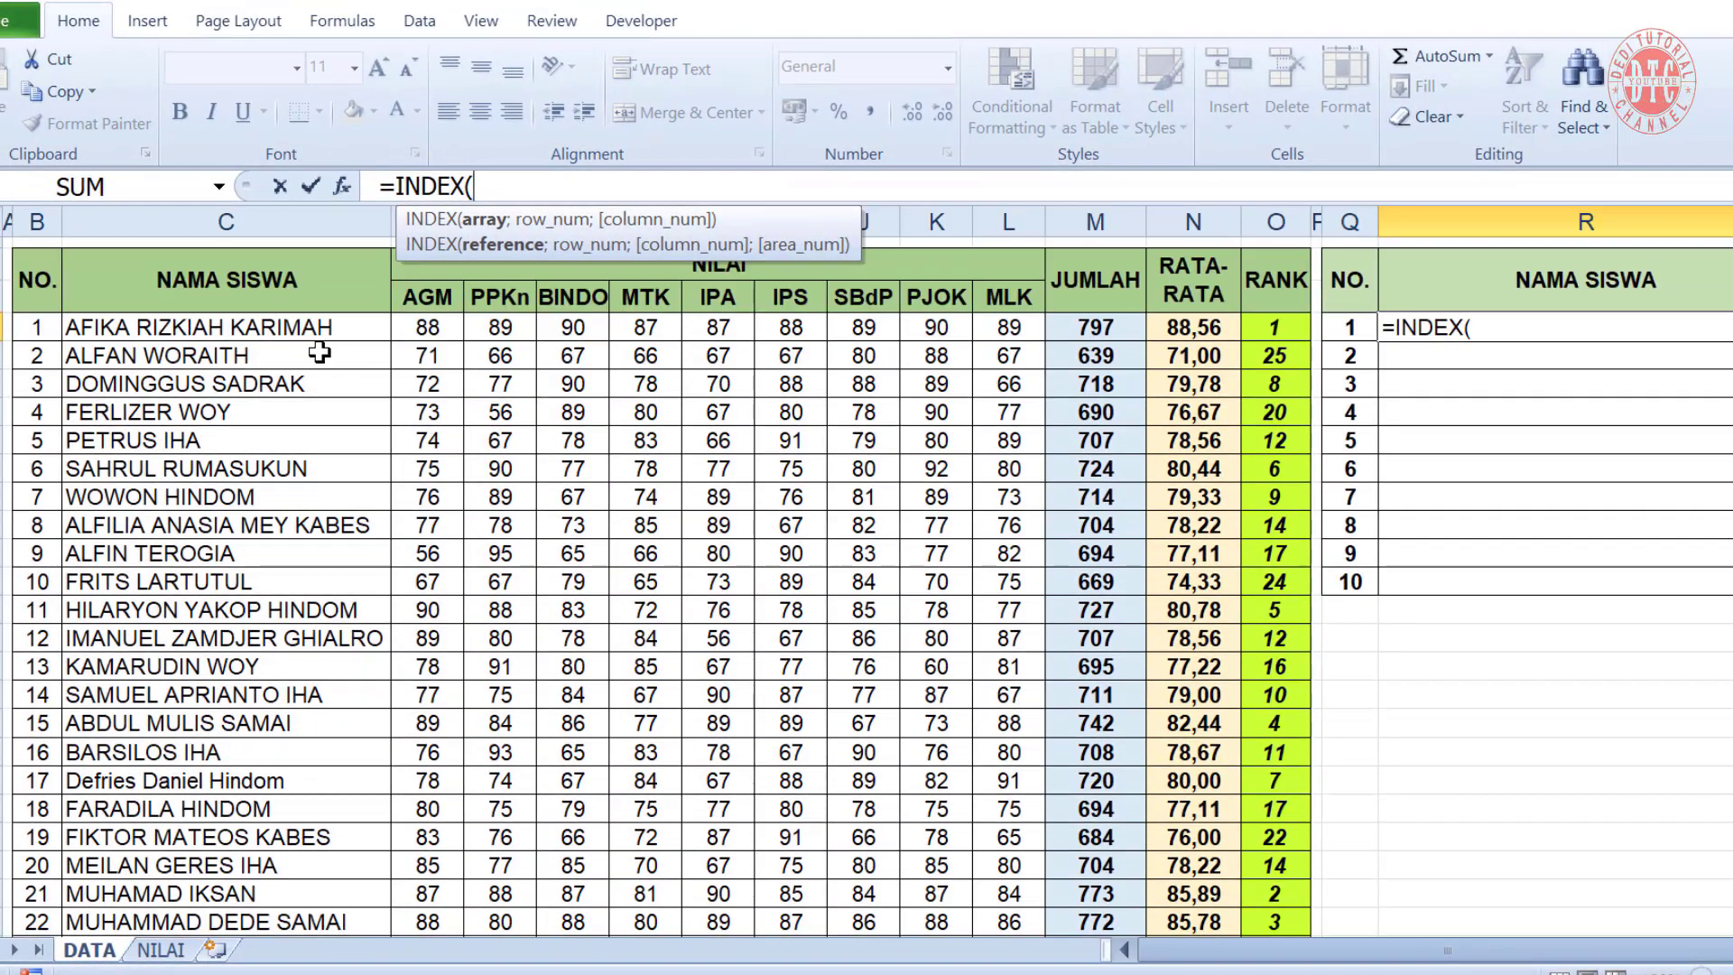
left_click_drag(127, 330, 209, 862)
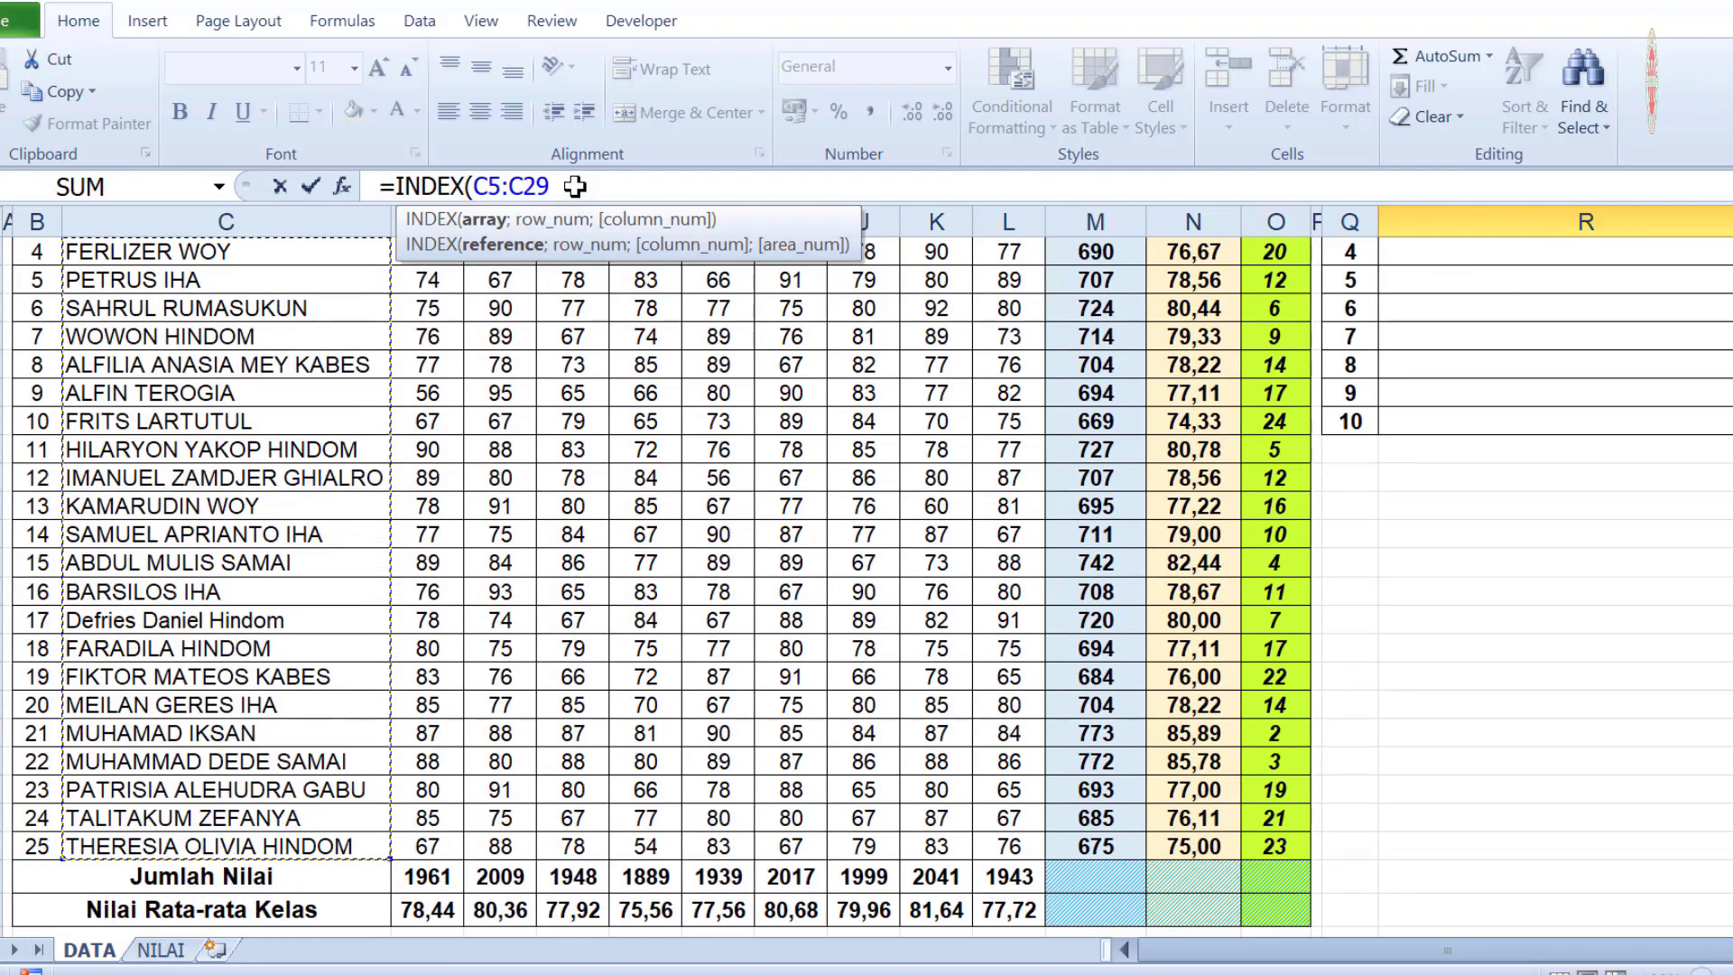
key("F4")
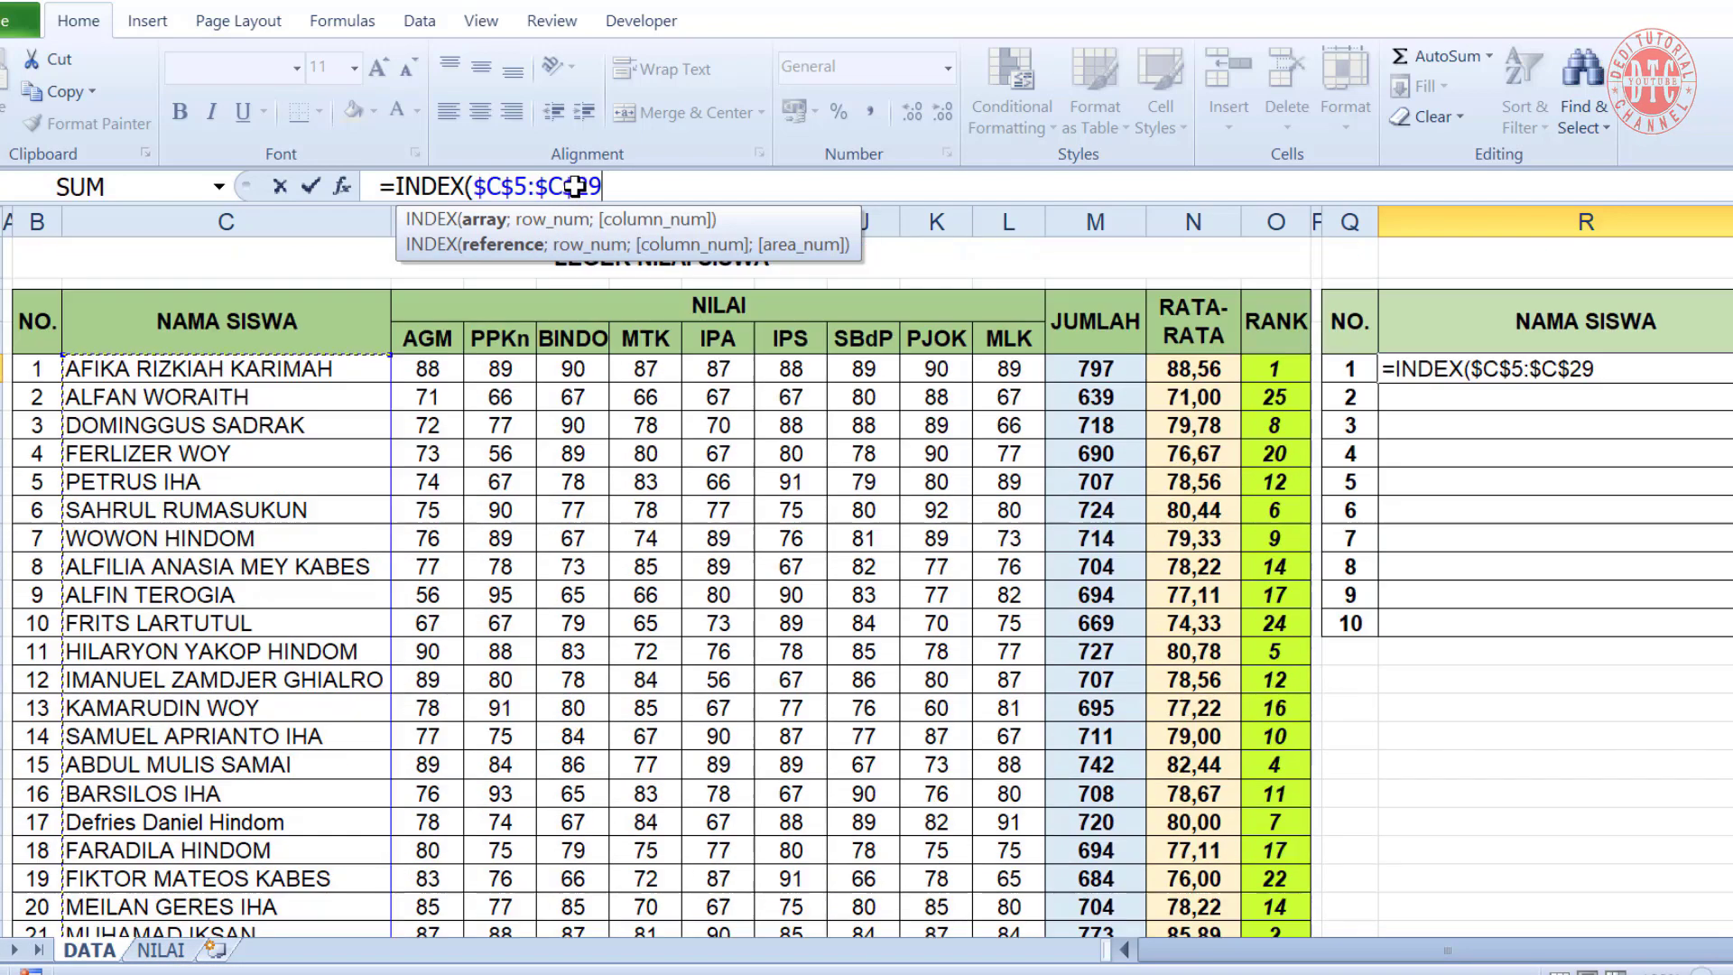
Complete the INDEX formula in R5 with MATCH(S5;$M$5:$M$29;0) as its row number and enter it, accepting the proposed closing-bracket correction
type(";")
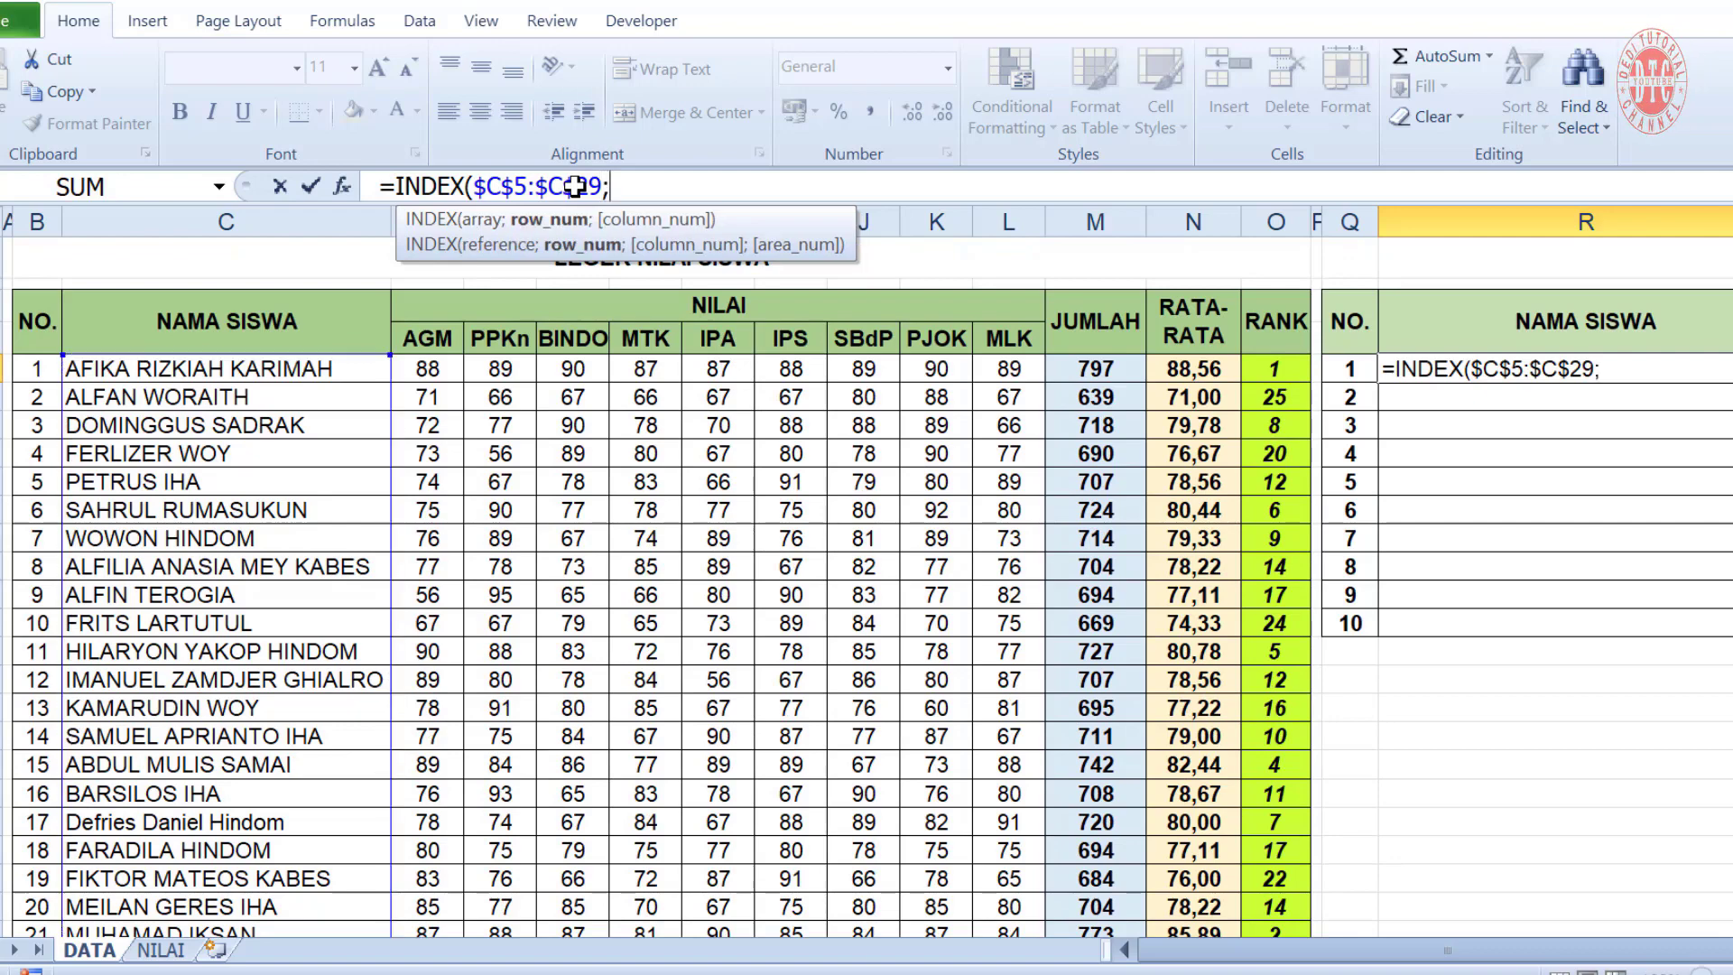
type("MAT")
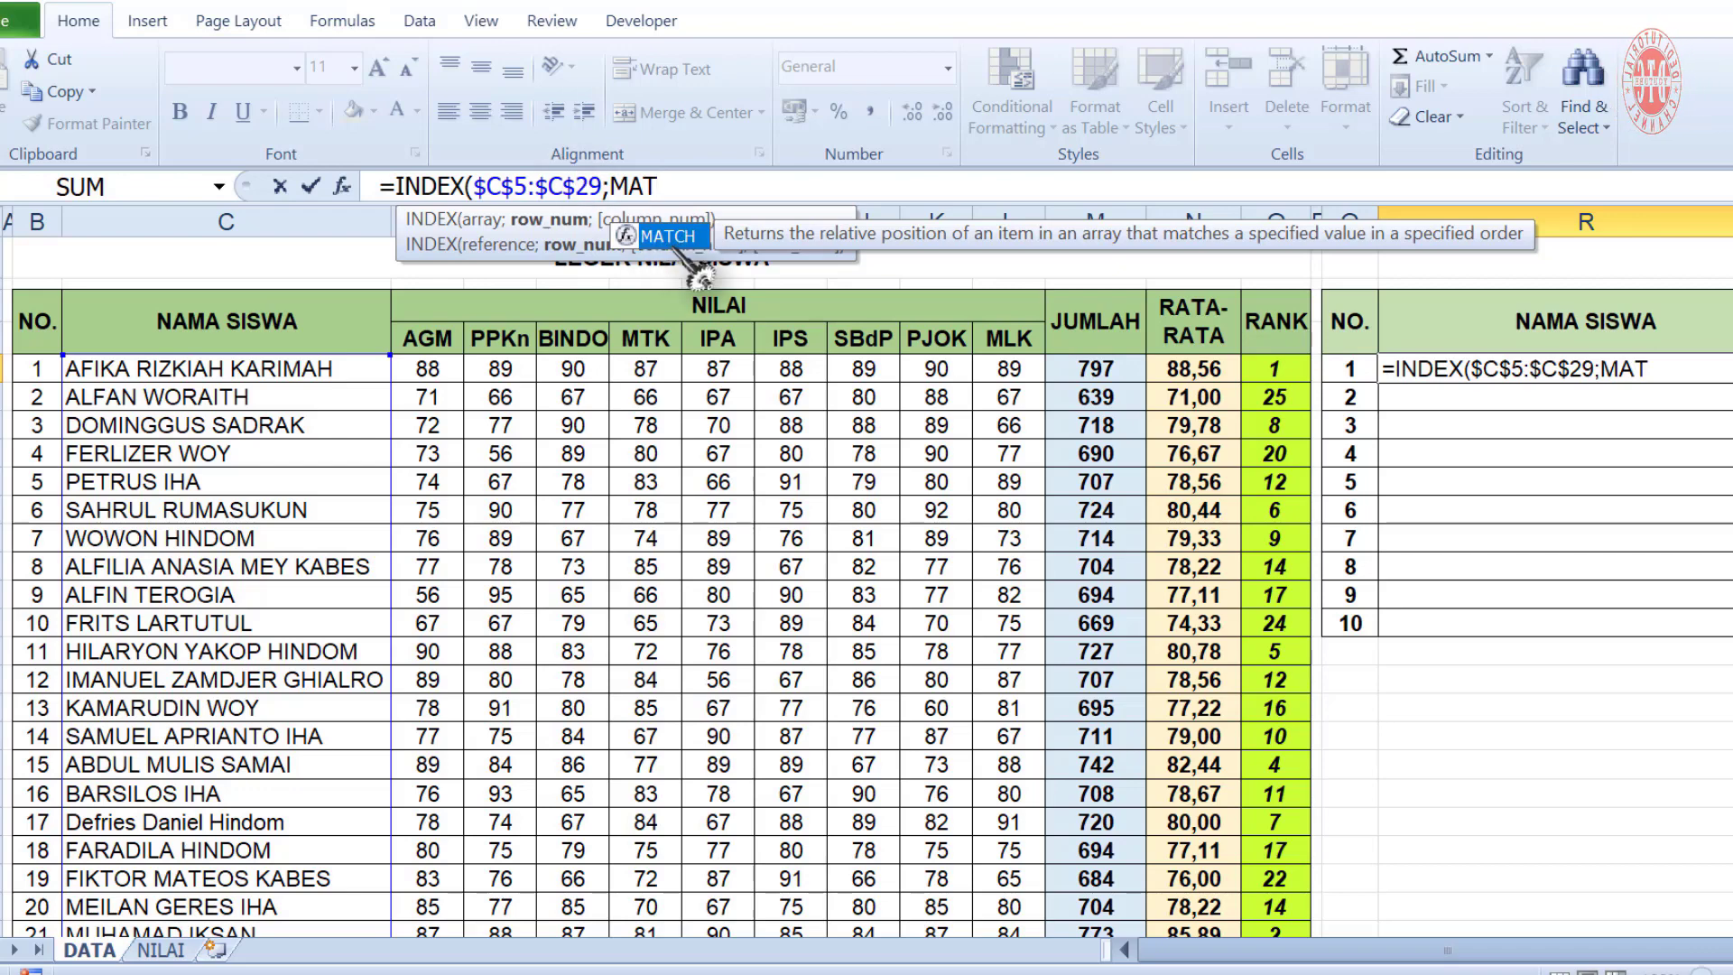
key("Tab")
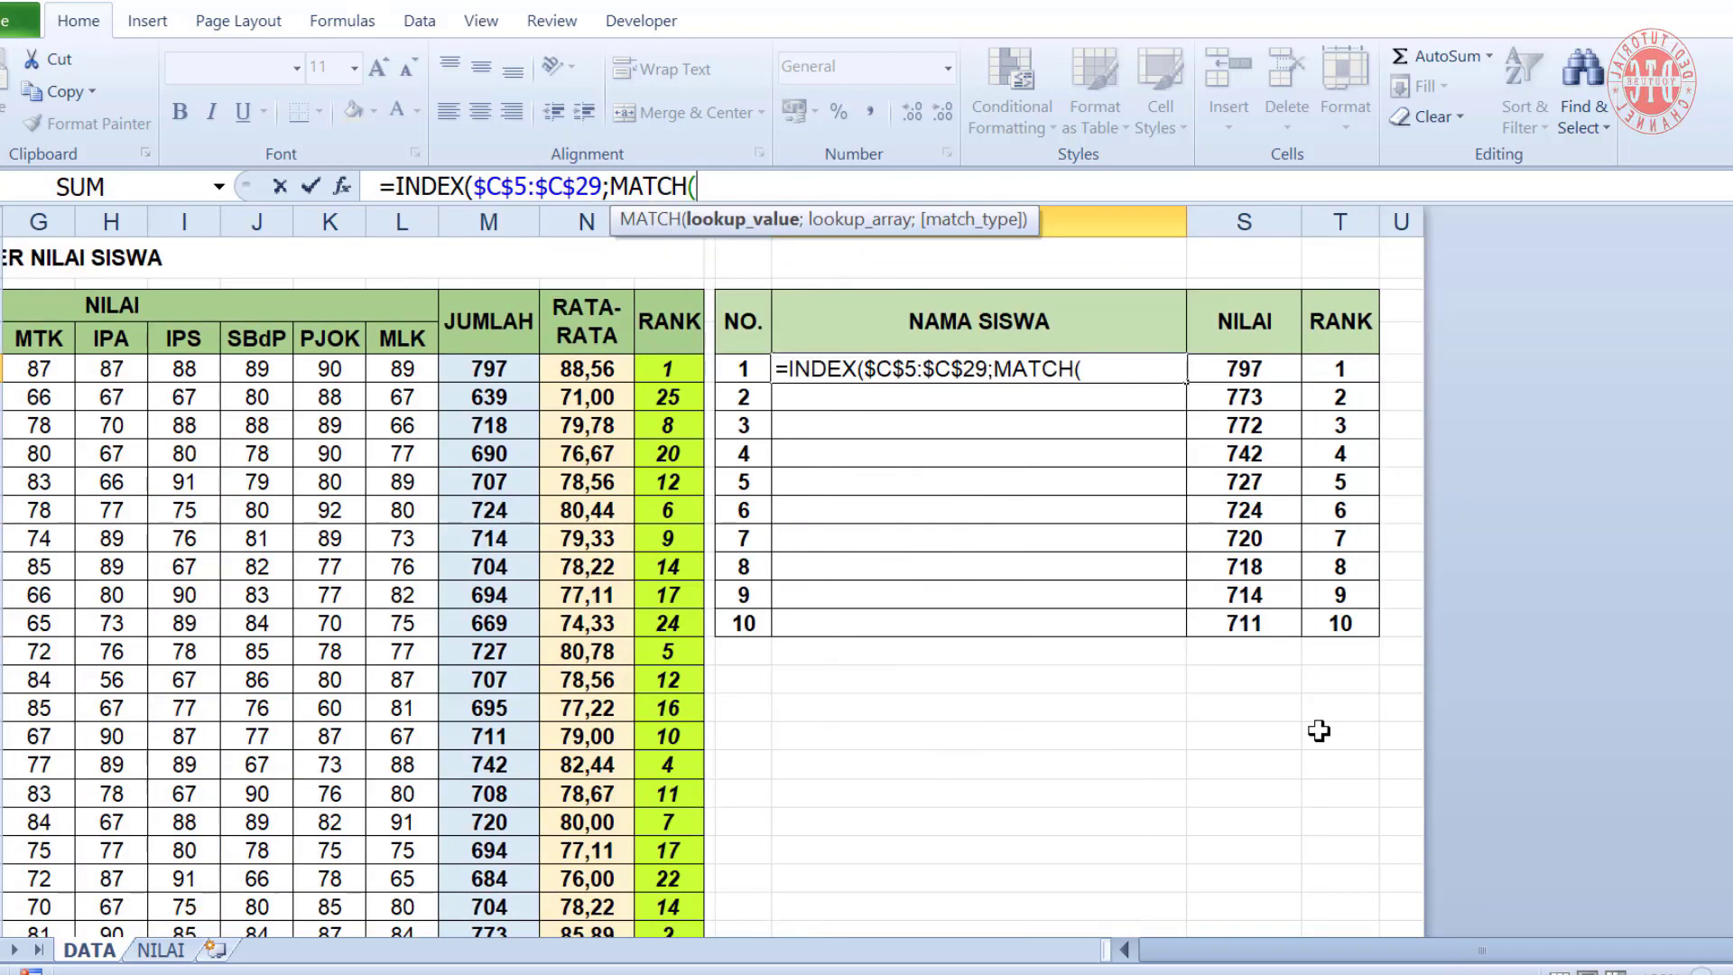
left_click(1248, 366)
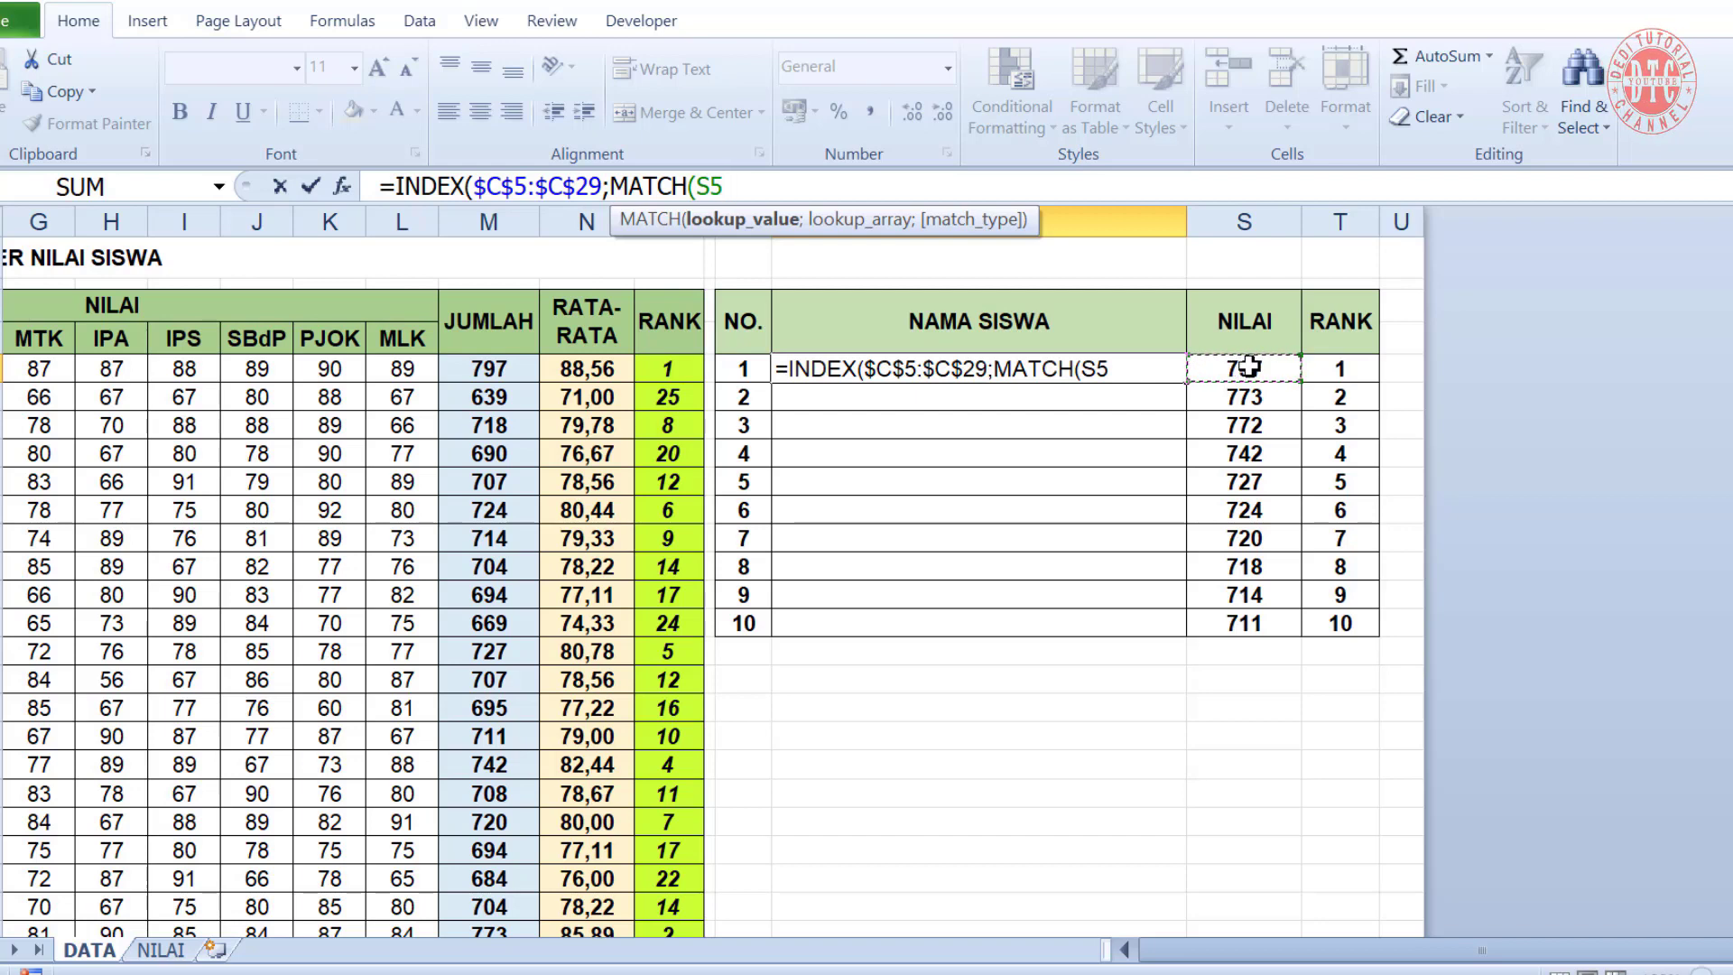
type(";")
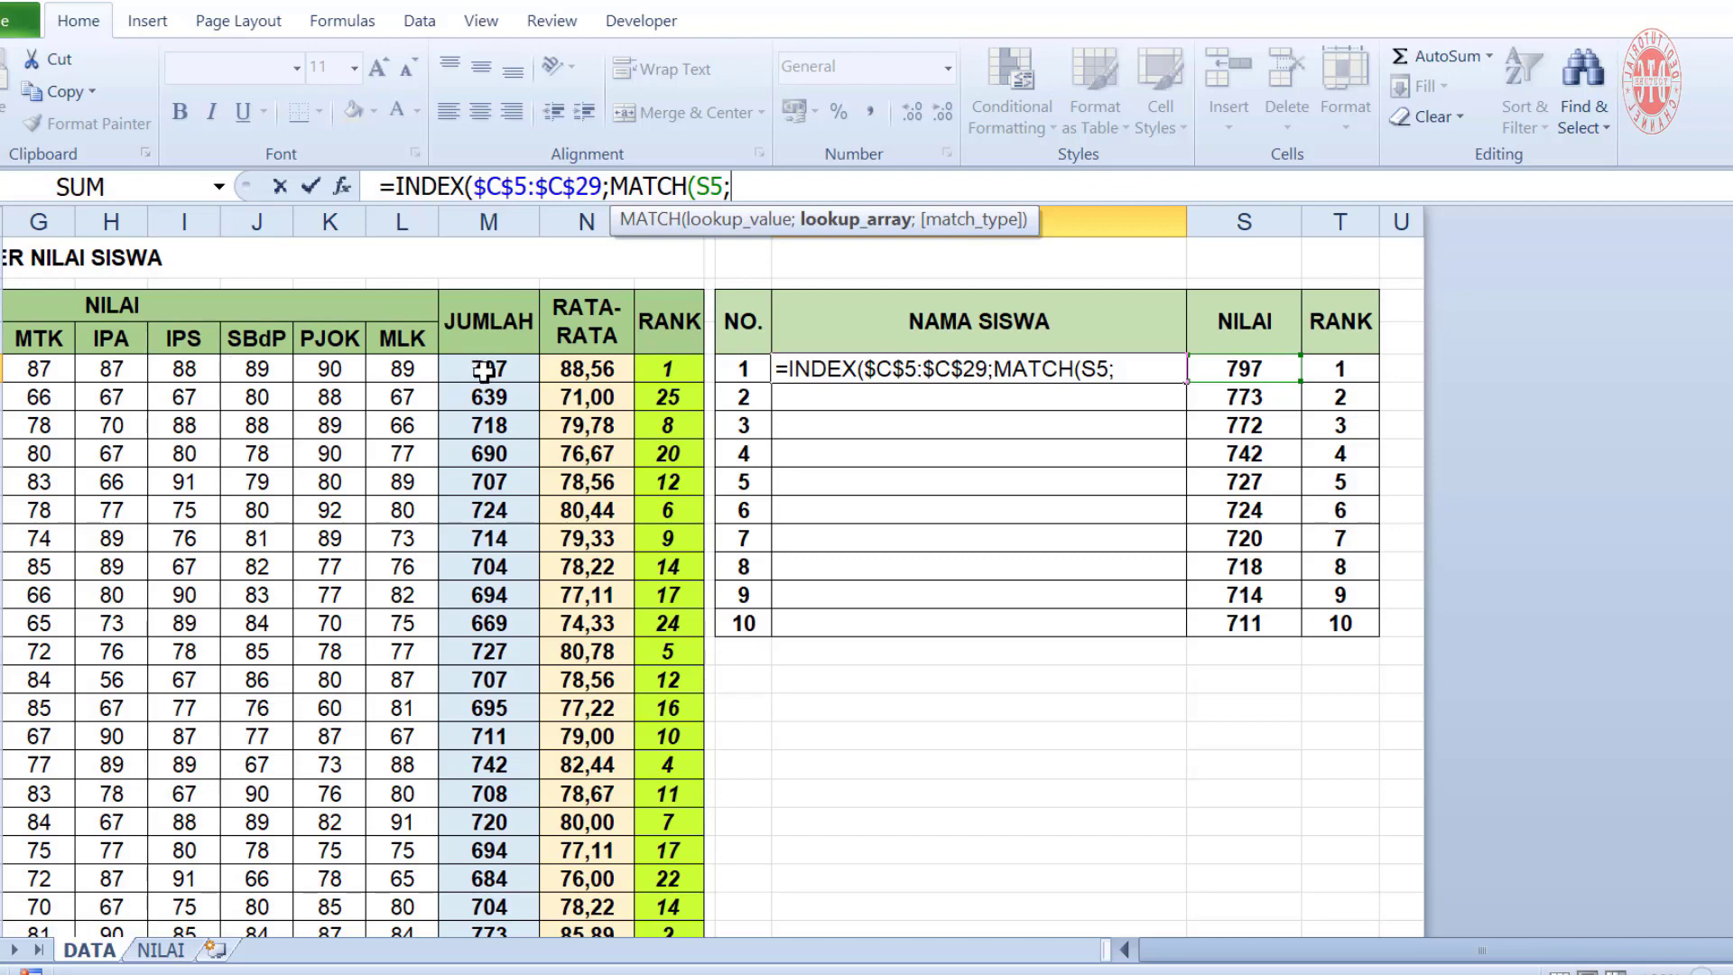
left_click_drag(483, 370, 485, 920)
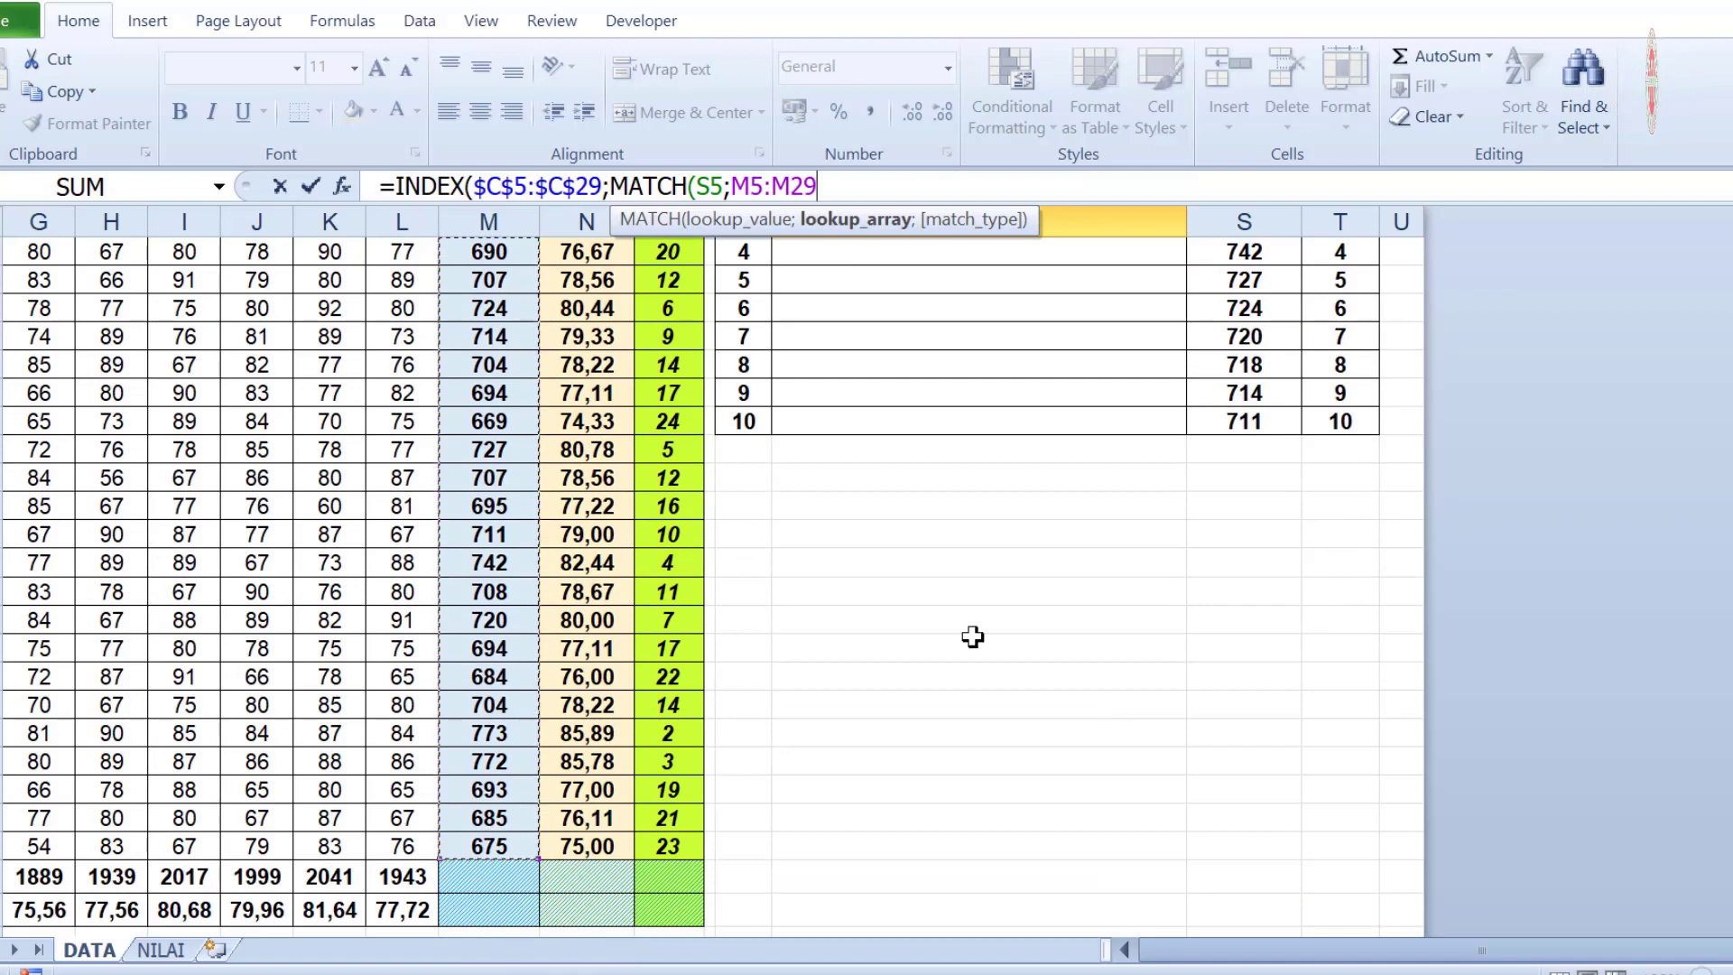
key("F4")
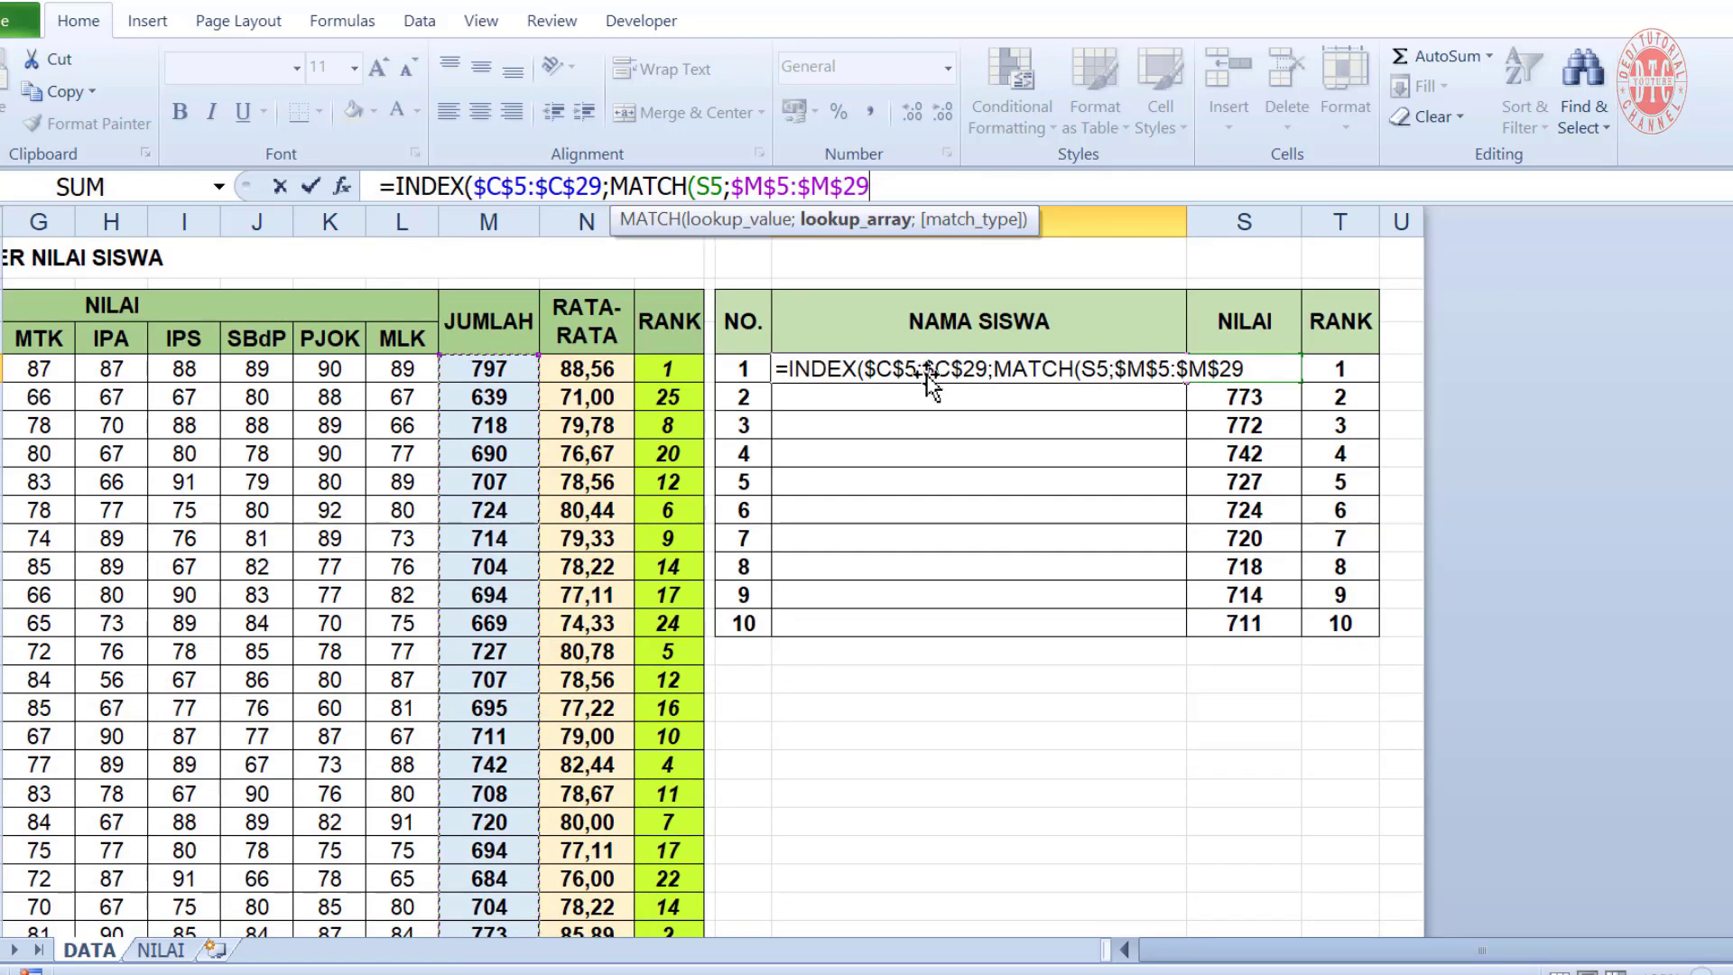
type(";0")
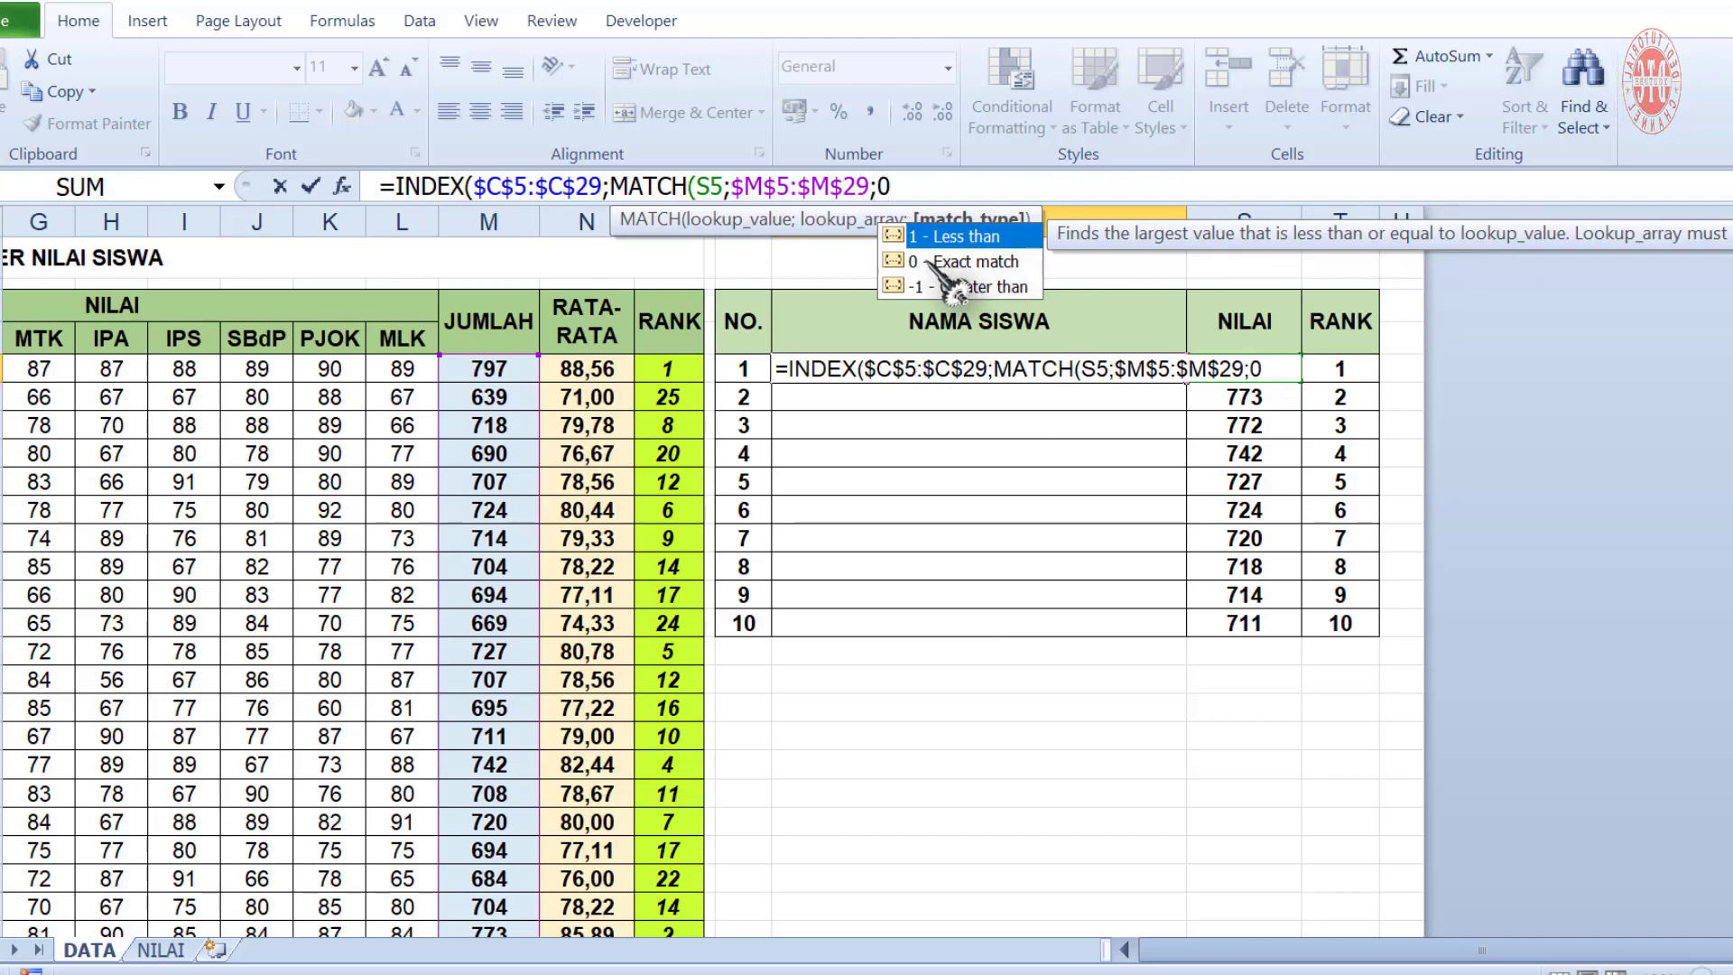
type(")")
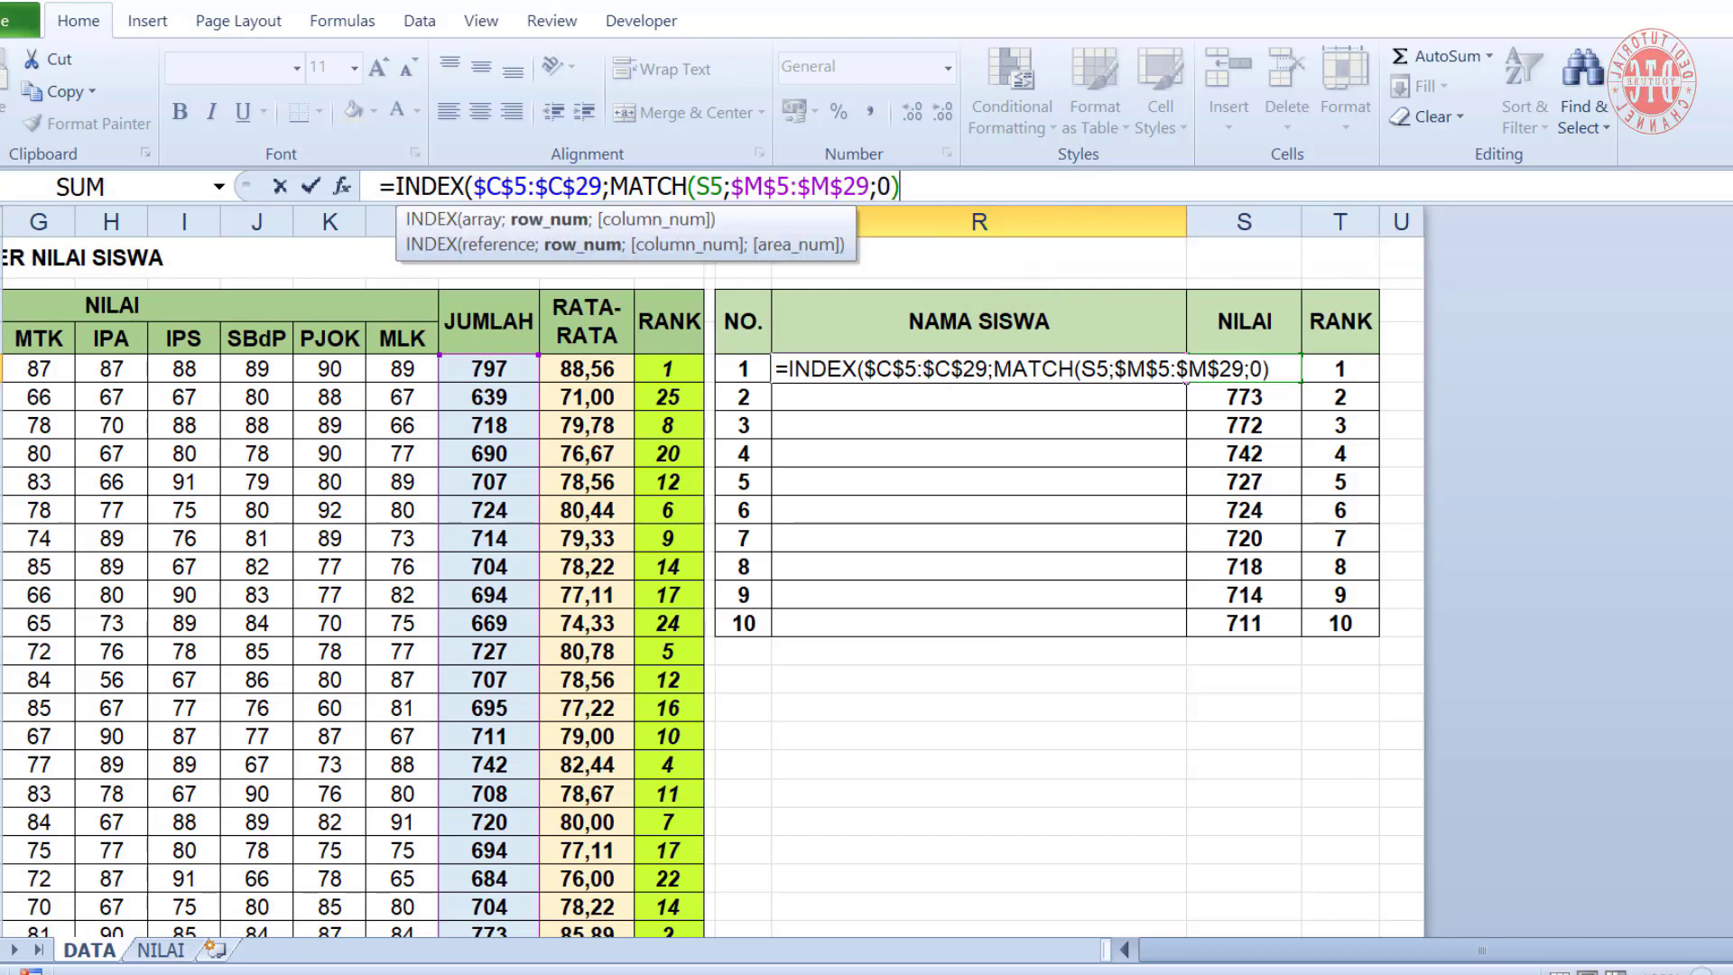
key("Return")
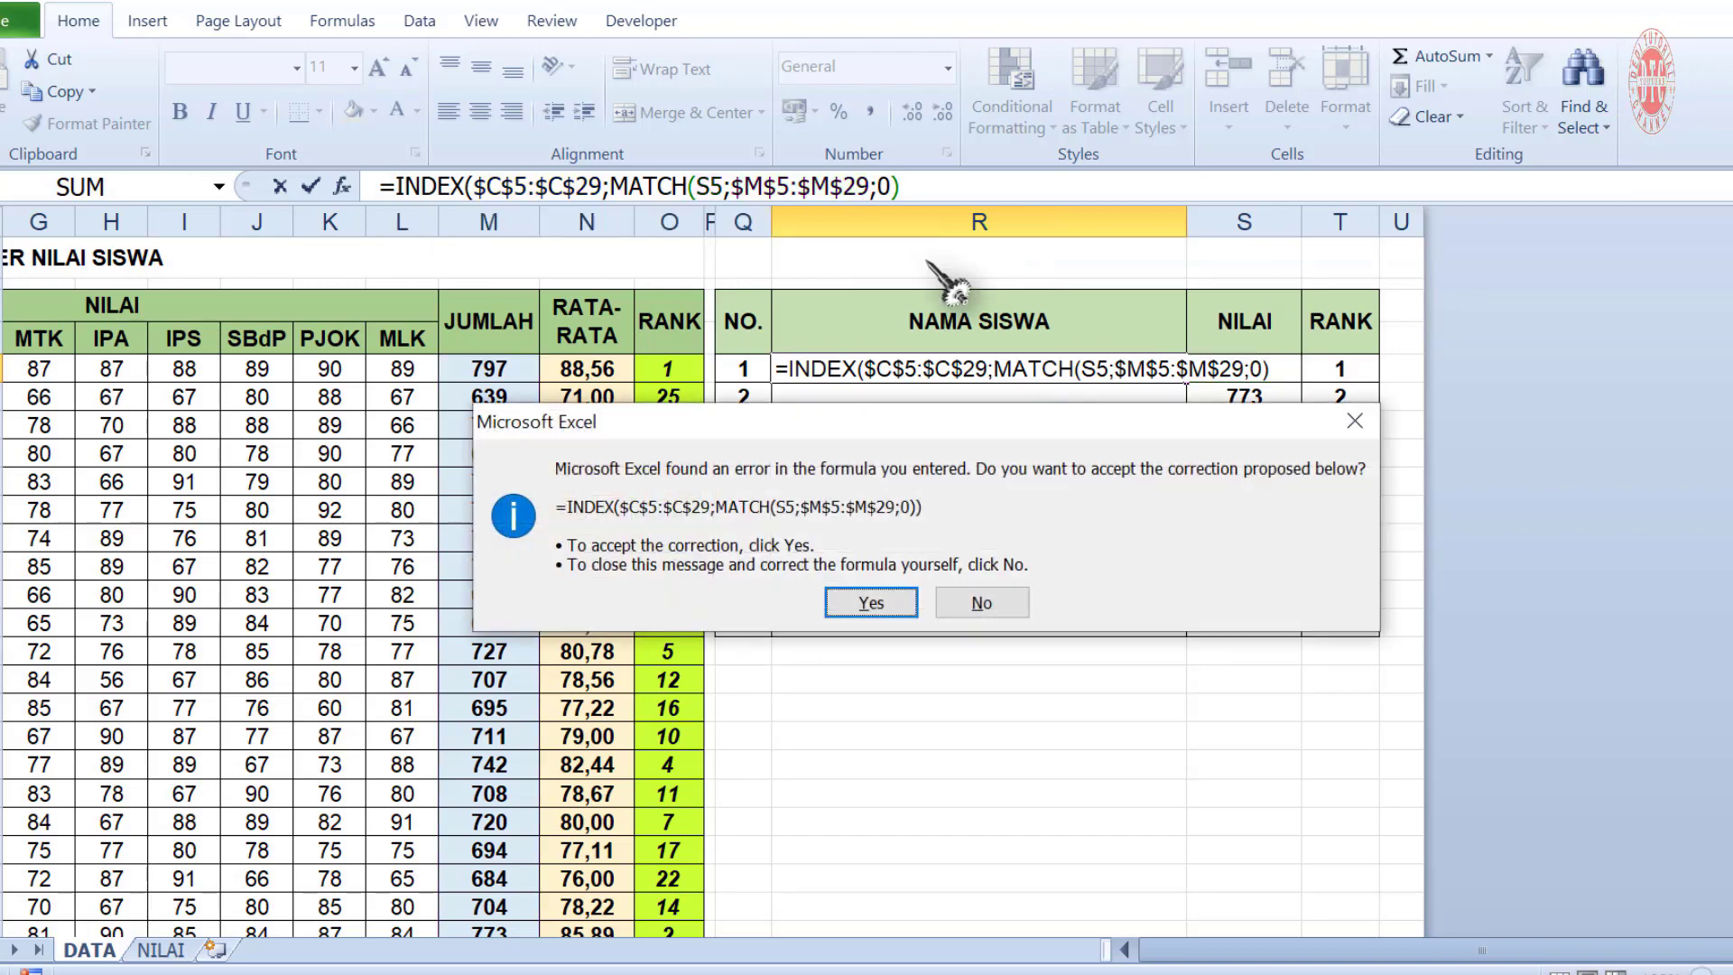
left_click(871, 603)
Fill the R5 name formula down the NAMA SISWA column of the ranking table to R14
left_click(1149, 374)
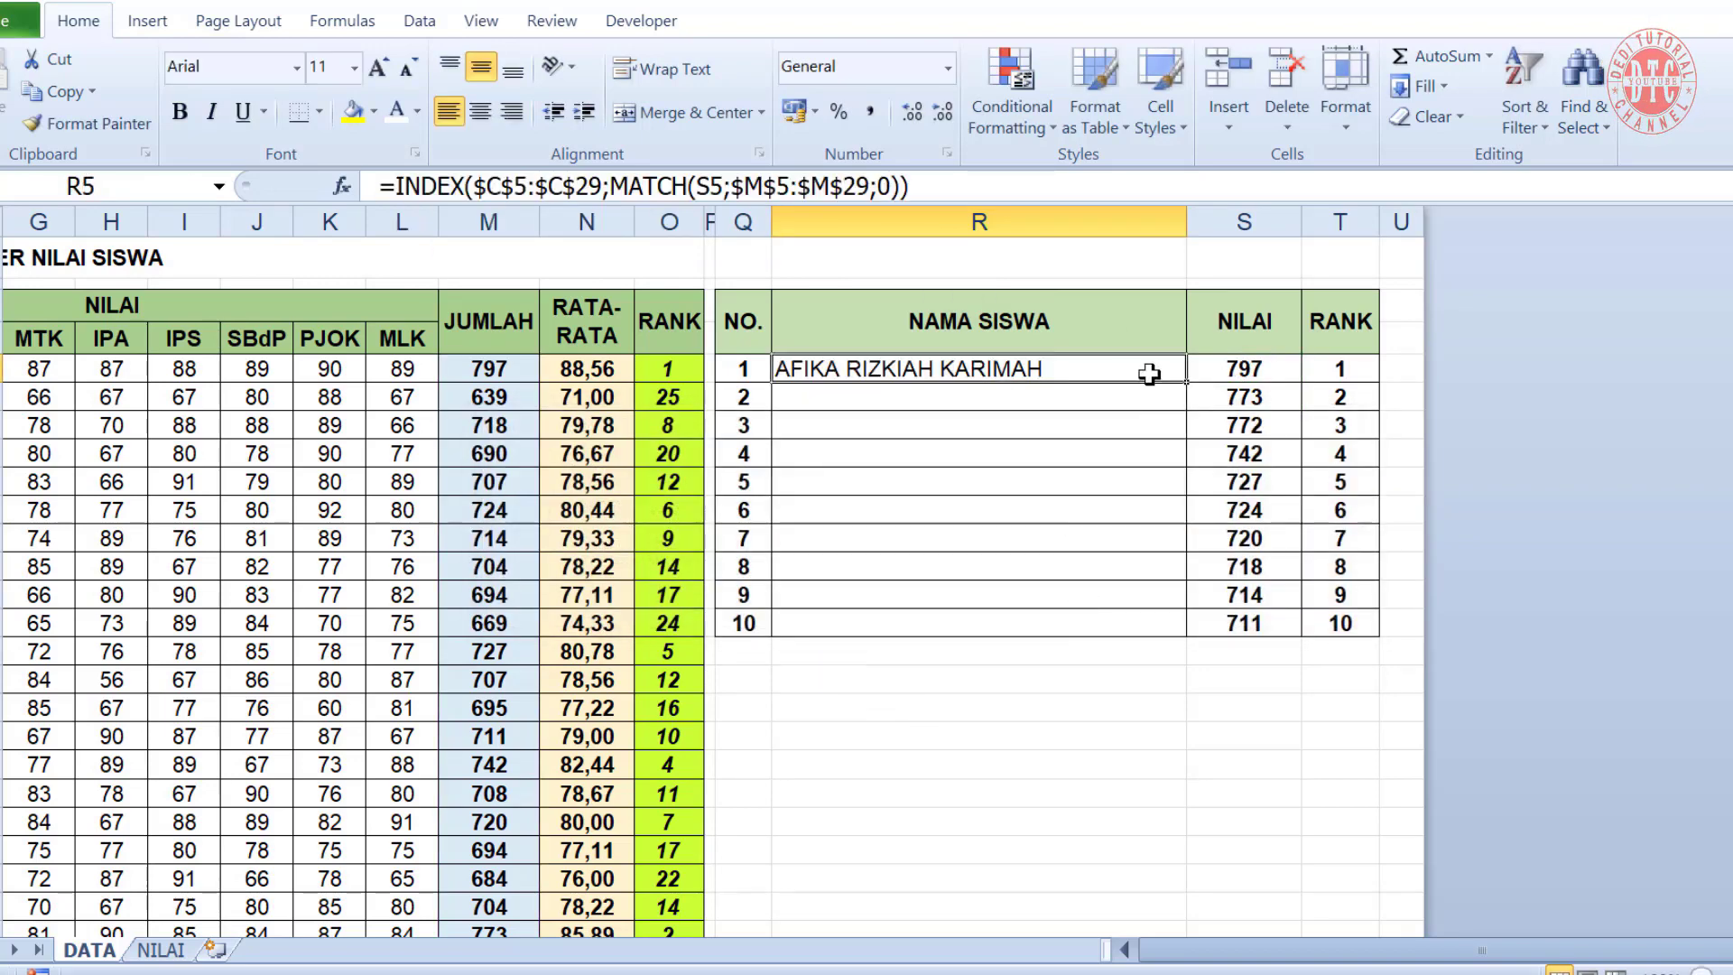
left_click_drag(1188, 385, 1195, 622)
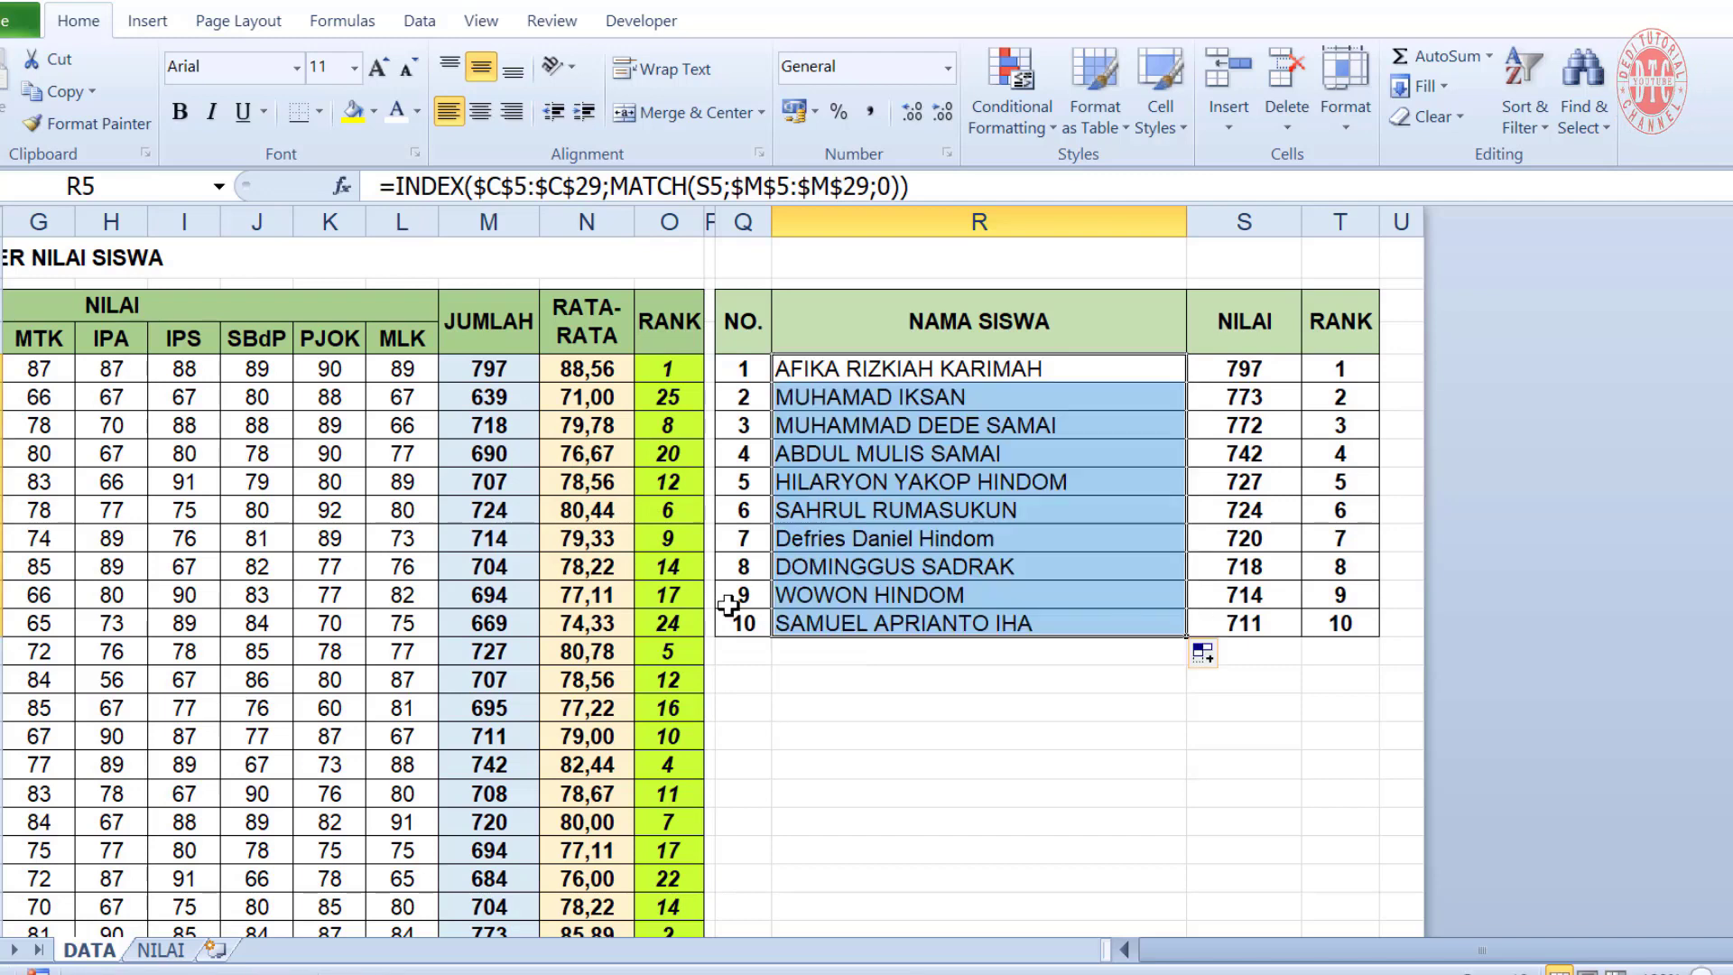
left_click(828, 368)
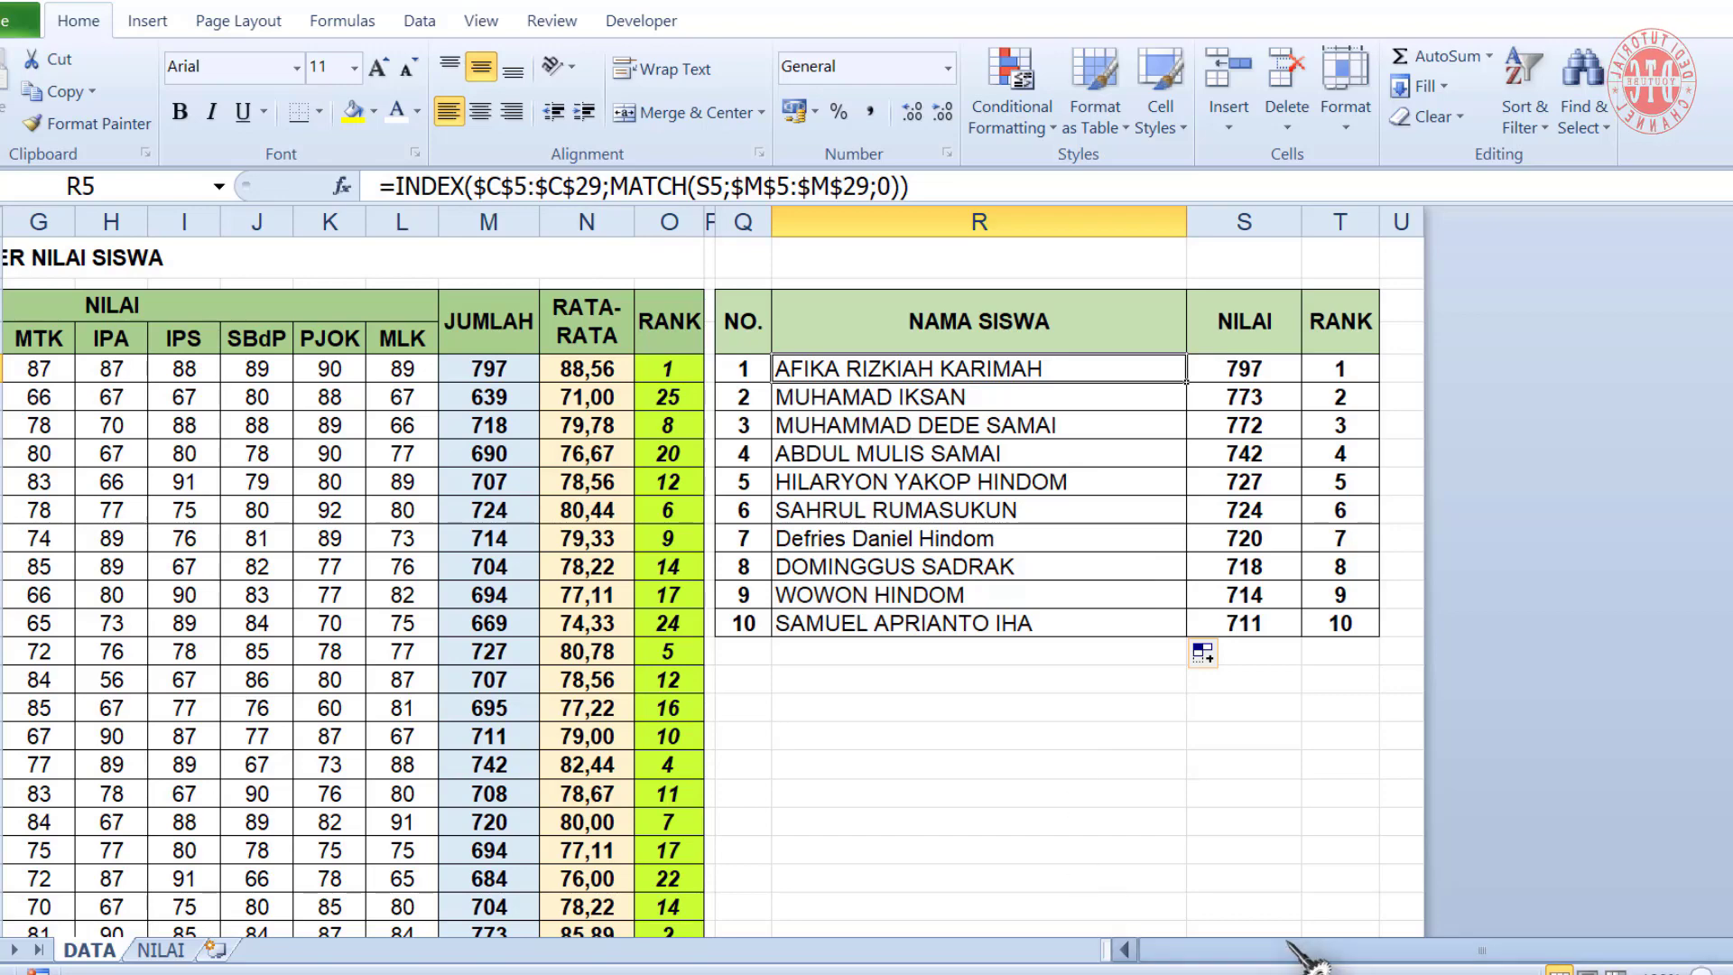
Check the ranking table's names against the ledger, comparing the tenth-ranked student with that student's ledger row
left_click_drag(1293, 948, 1276, 944)
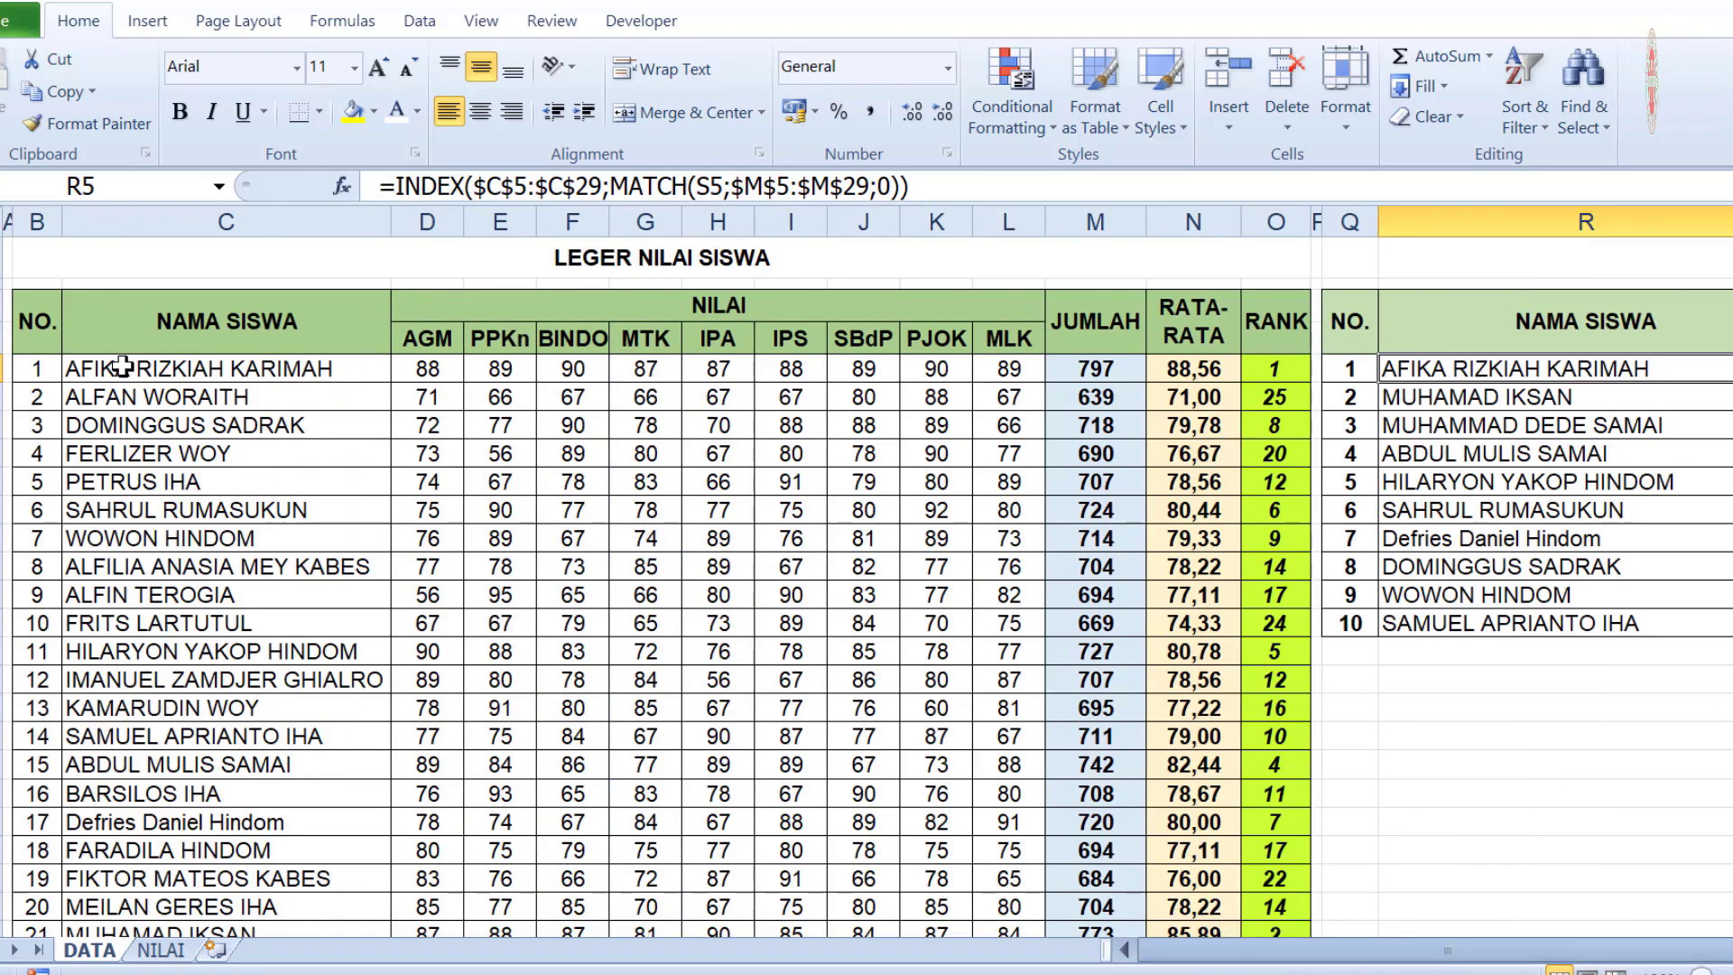
scroll(1573, 528, "right", 2)
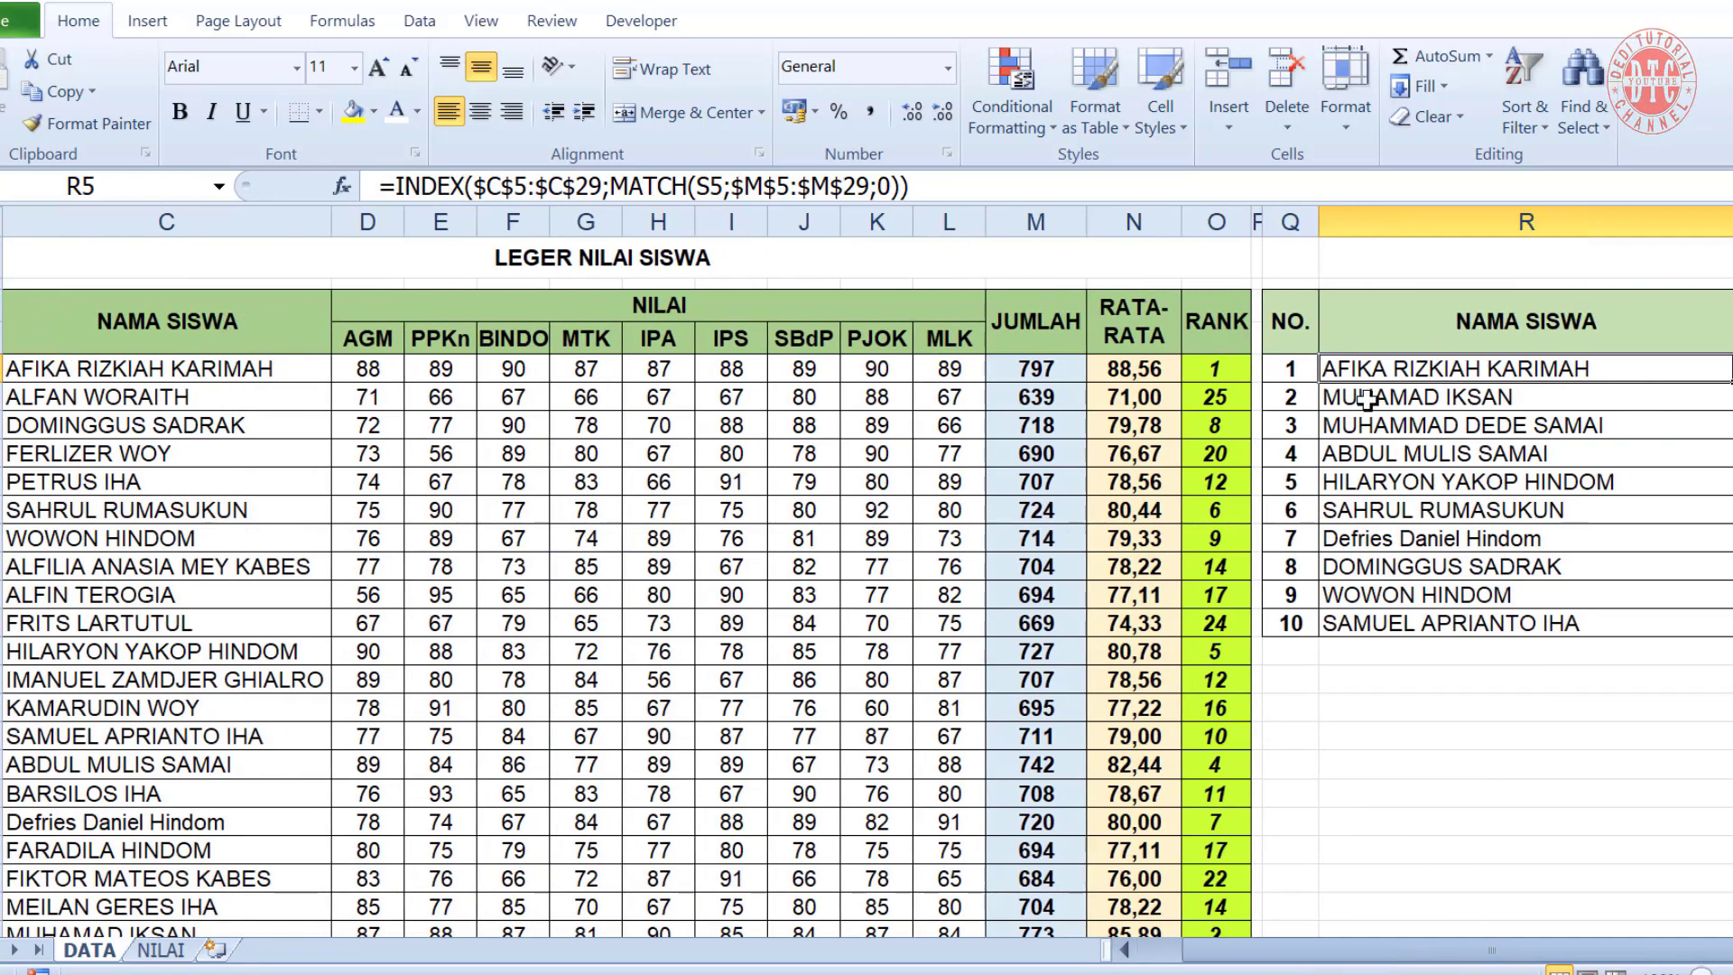
left_click(1371, 623)
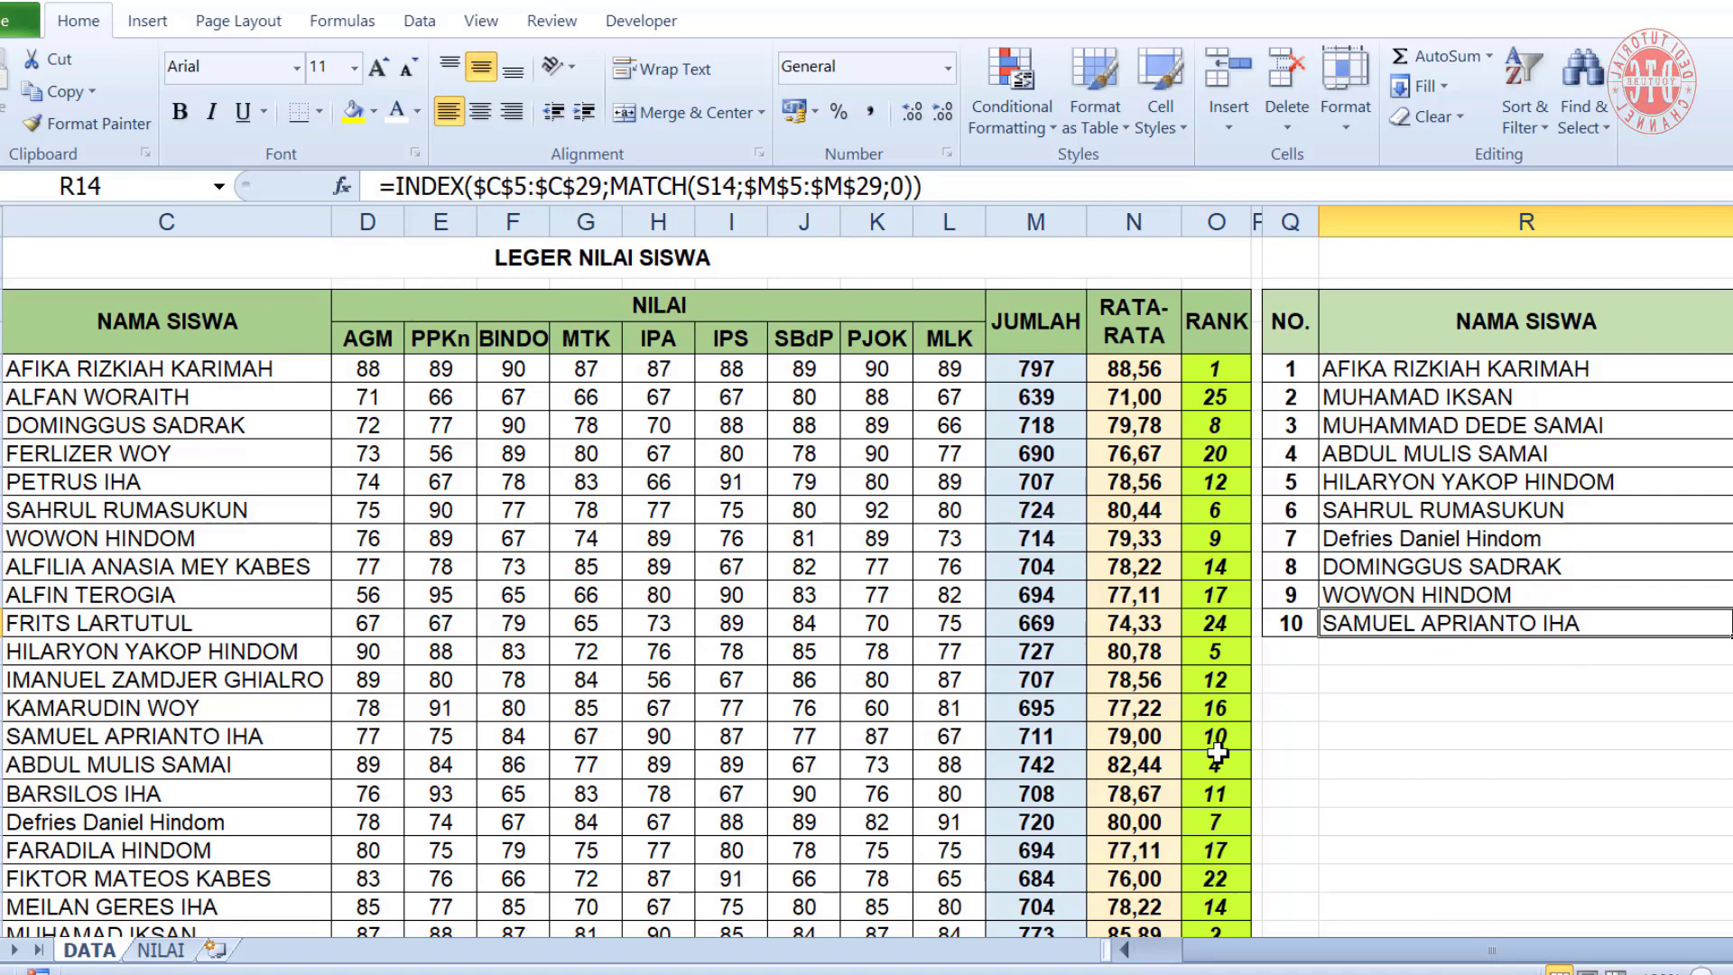
left_click(151, 736)
key("shift+space")
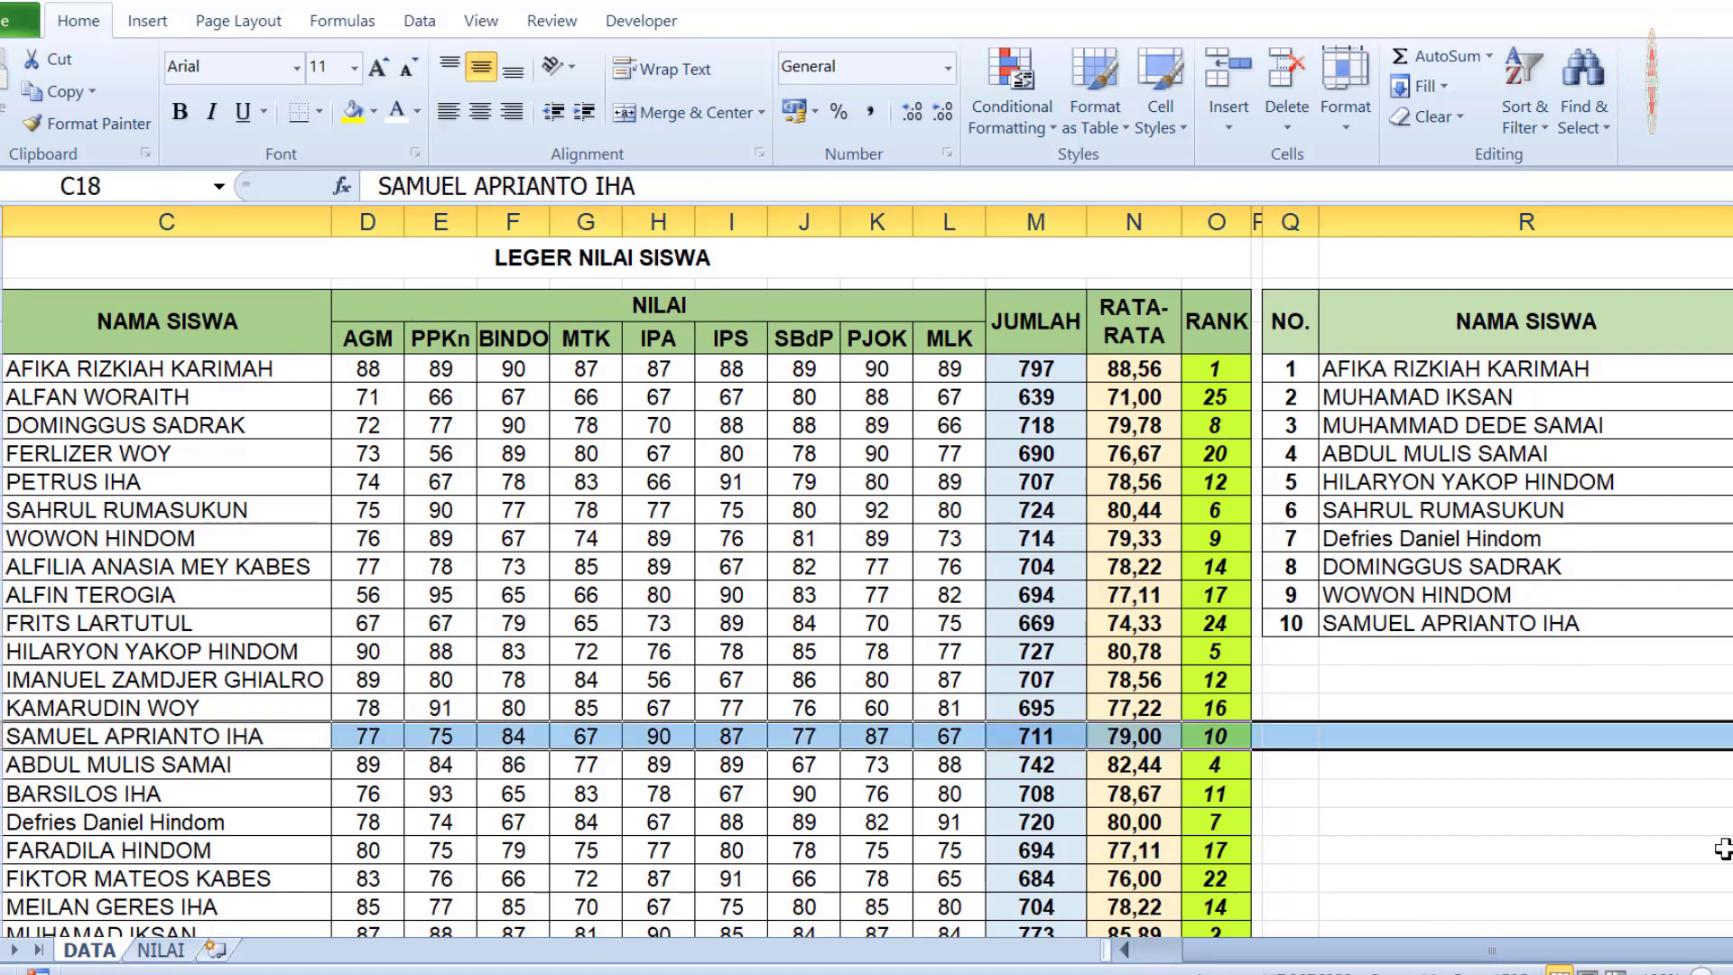
left_click(1697, 846)
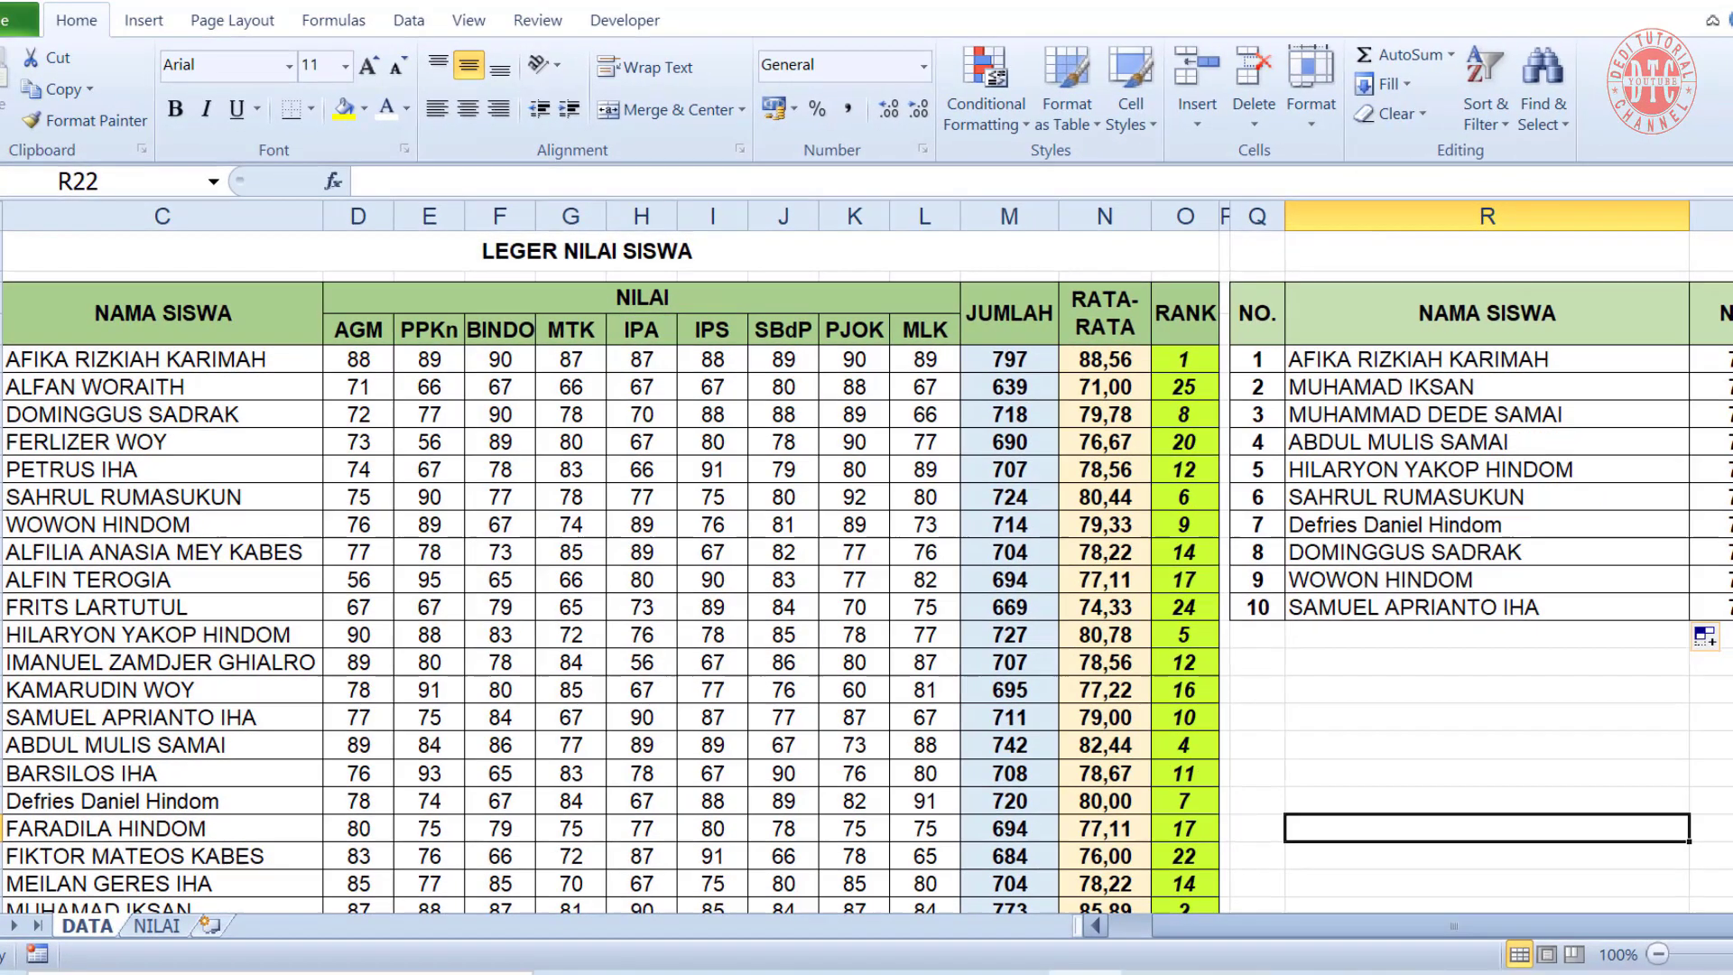
left_click(1730, 949)
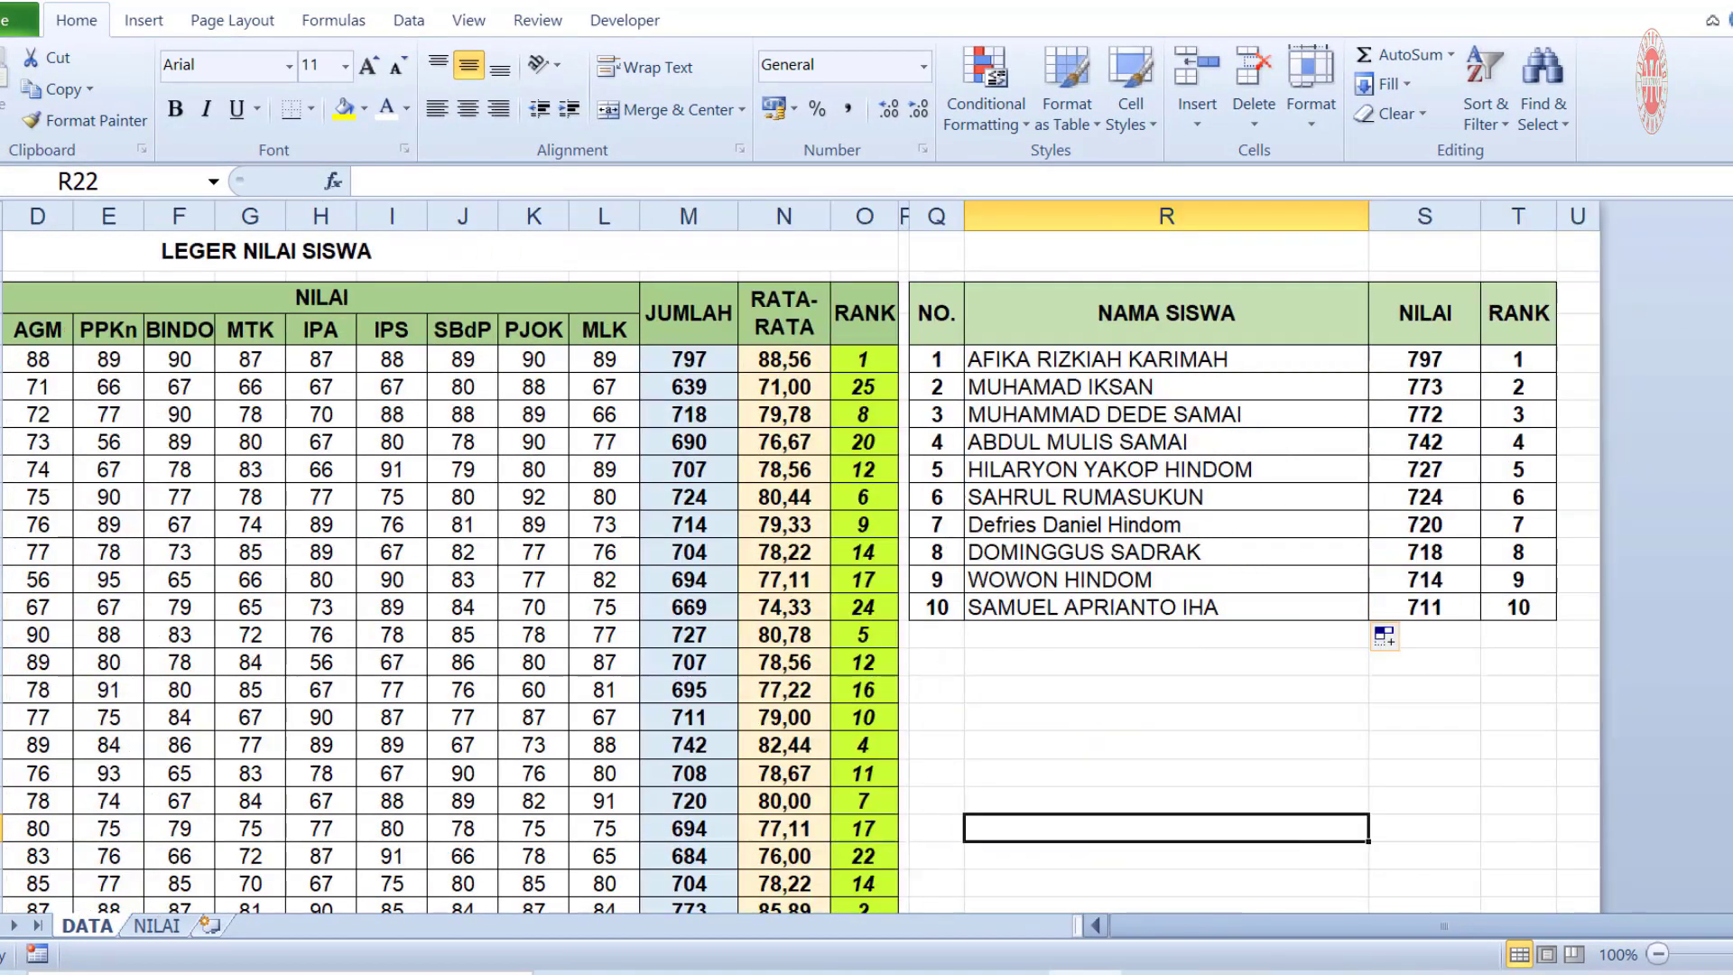
Inspect the NAMA SISWA input cell G2 on the NILAI sheet, then return to the DATA sheet
left_click(156, 926)
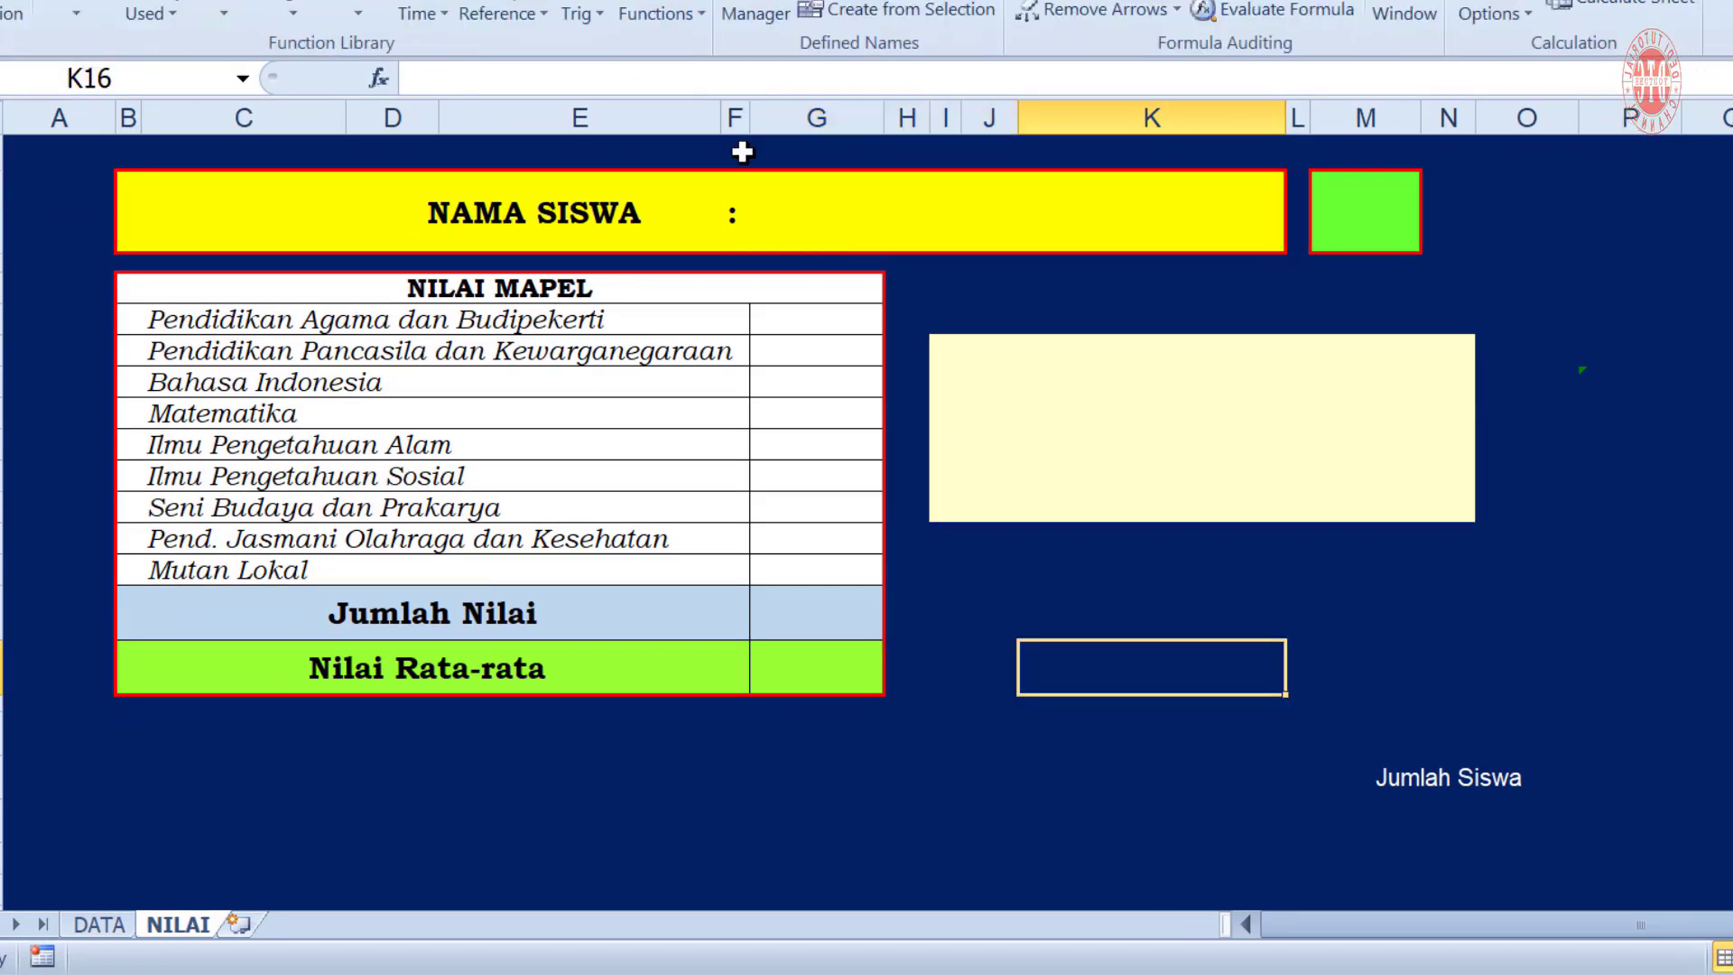
left_click(804, 221)
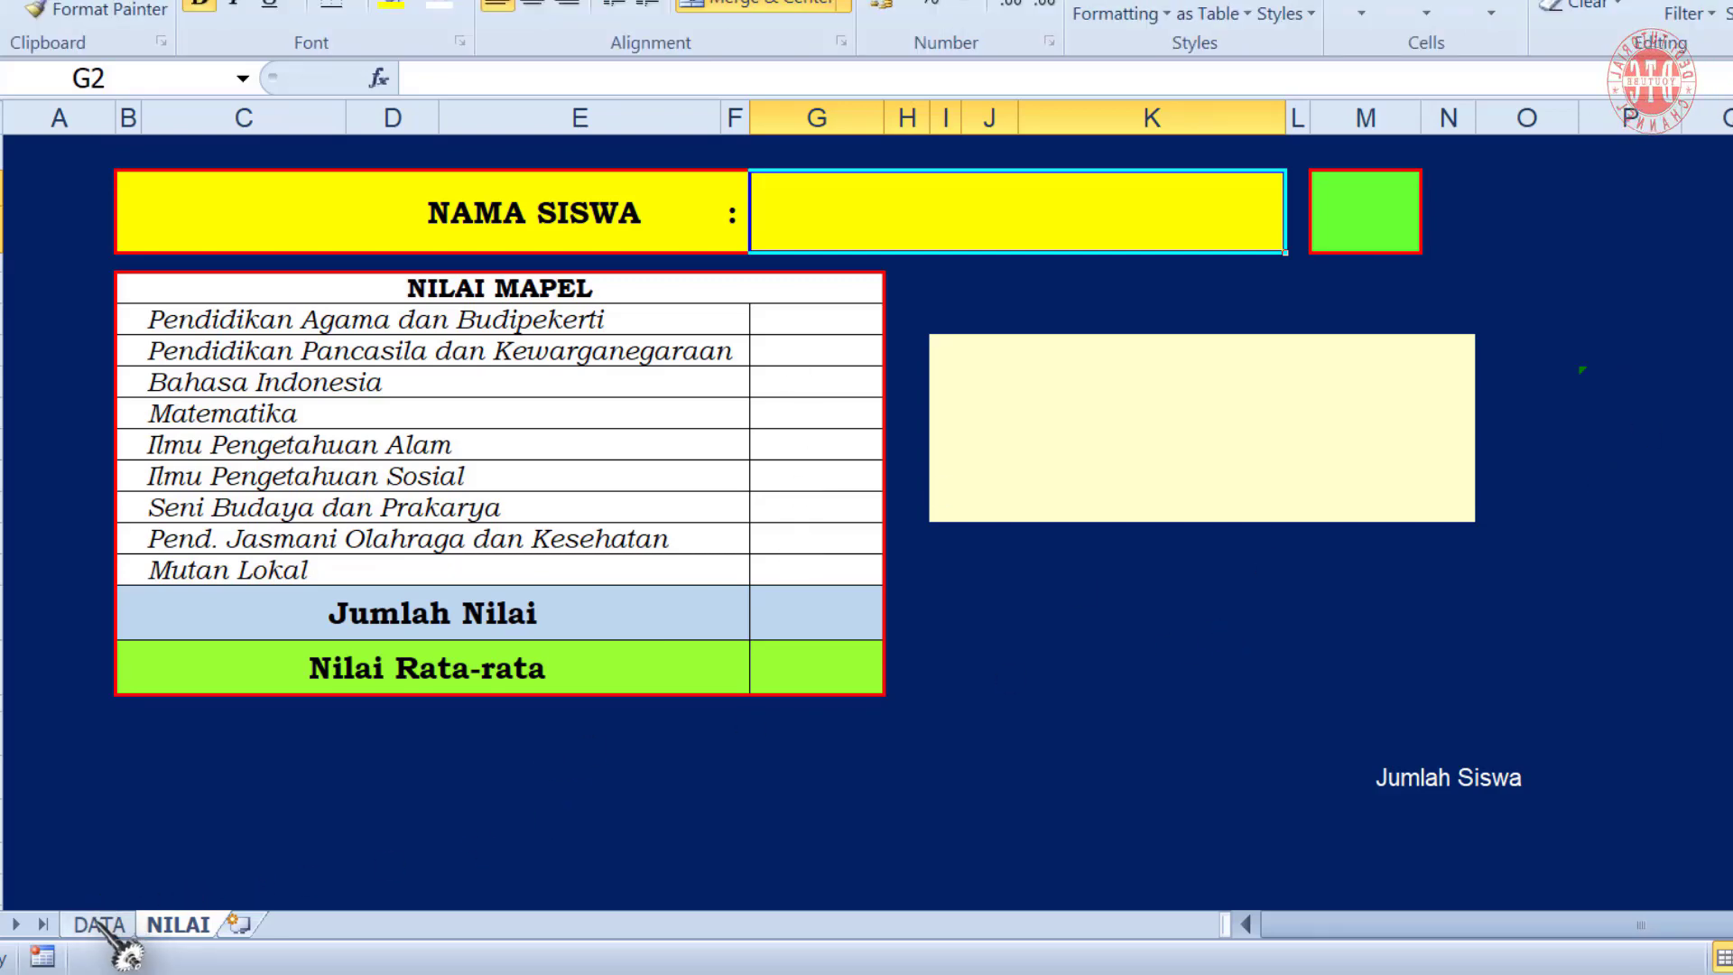
left_click(99, 925)
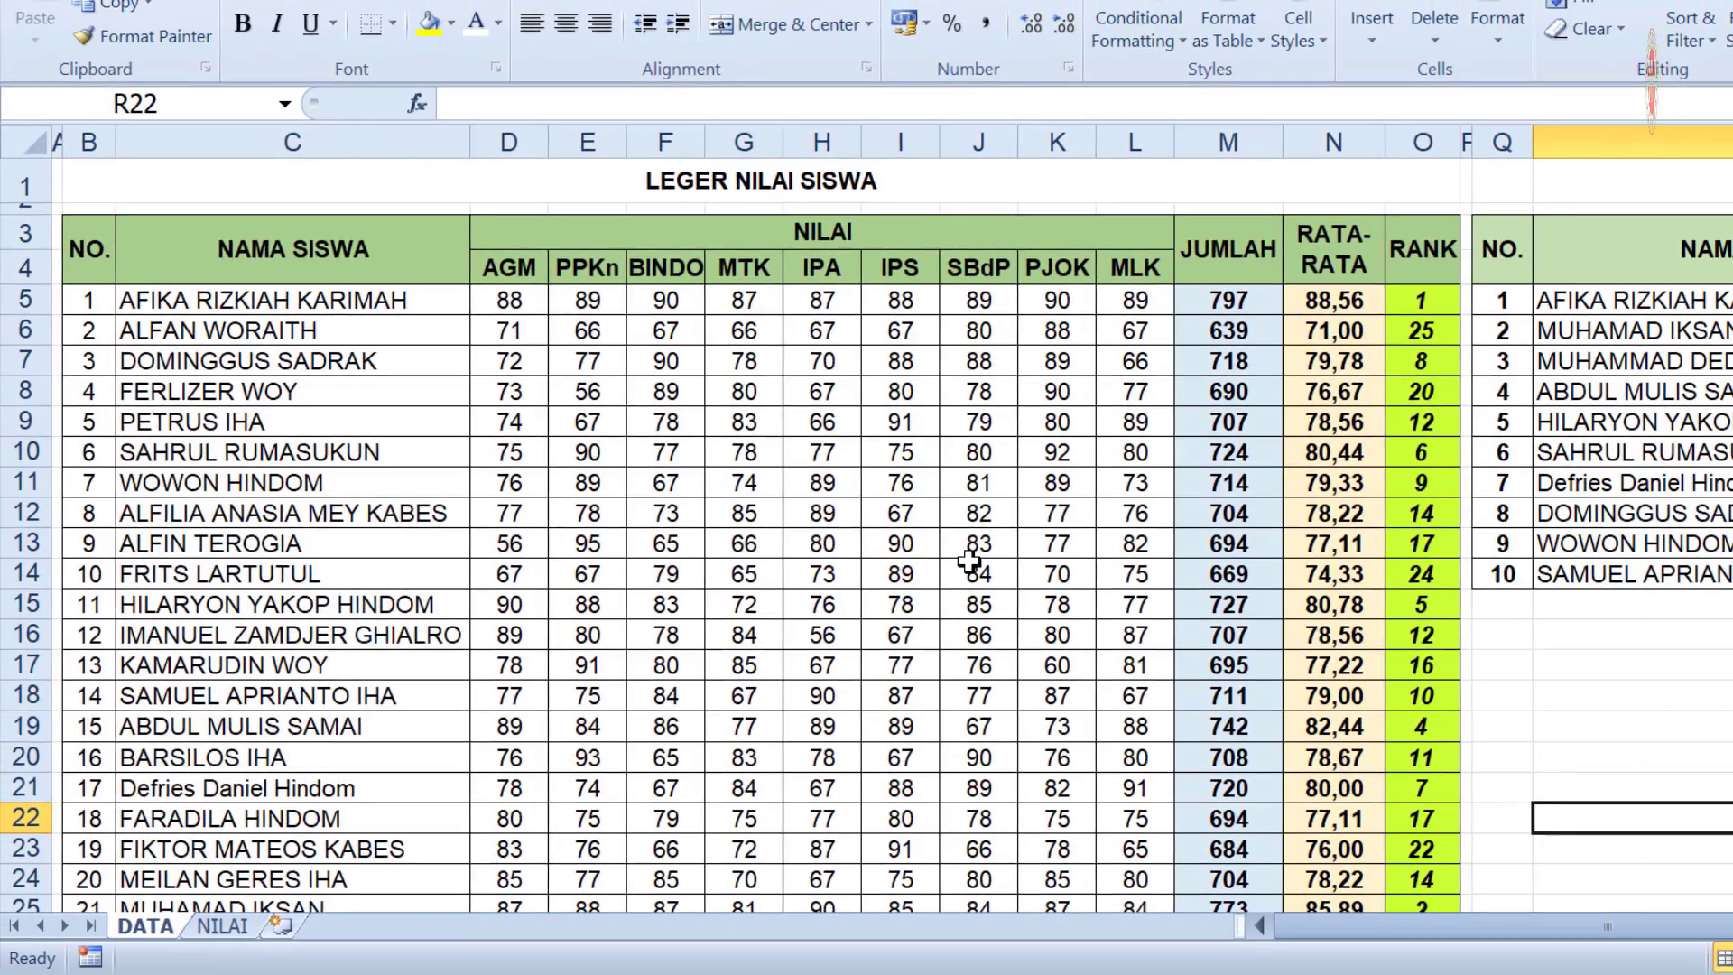
Define the name DATA for the whole ledger table, from the NO. header in B3 through the class average row, B3:O31
left_click_drag(79, 244, 1408, 866)
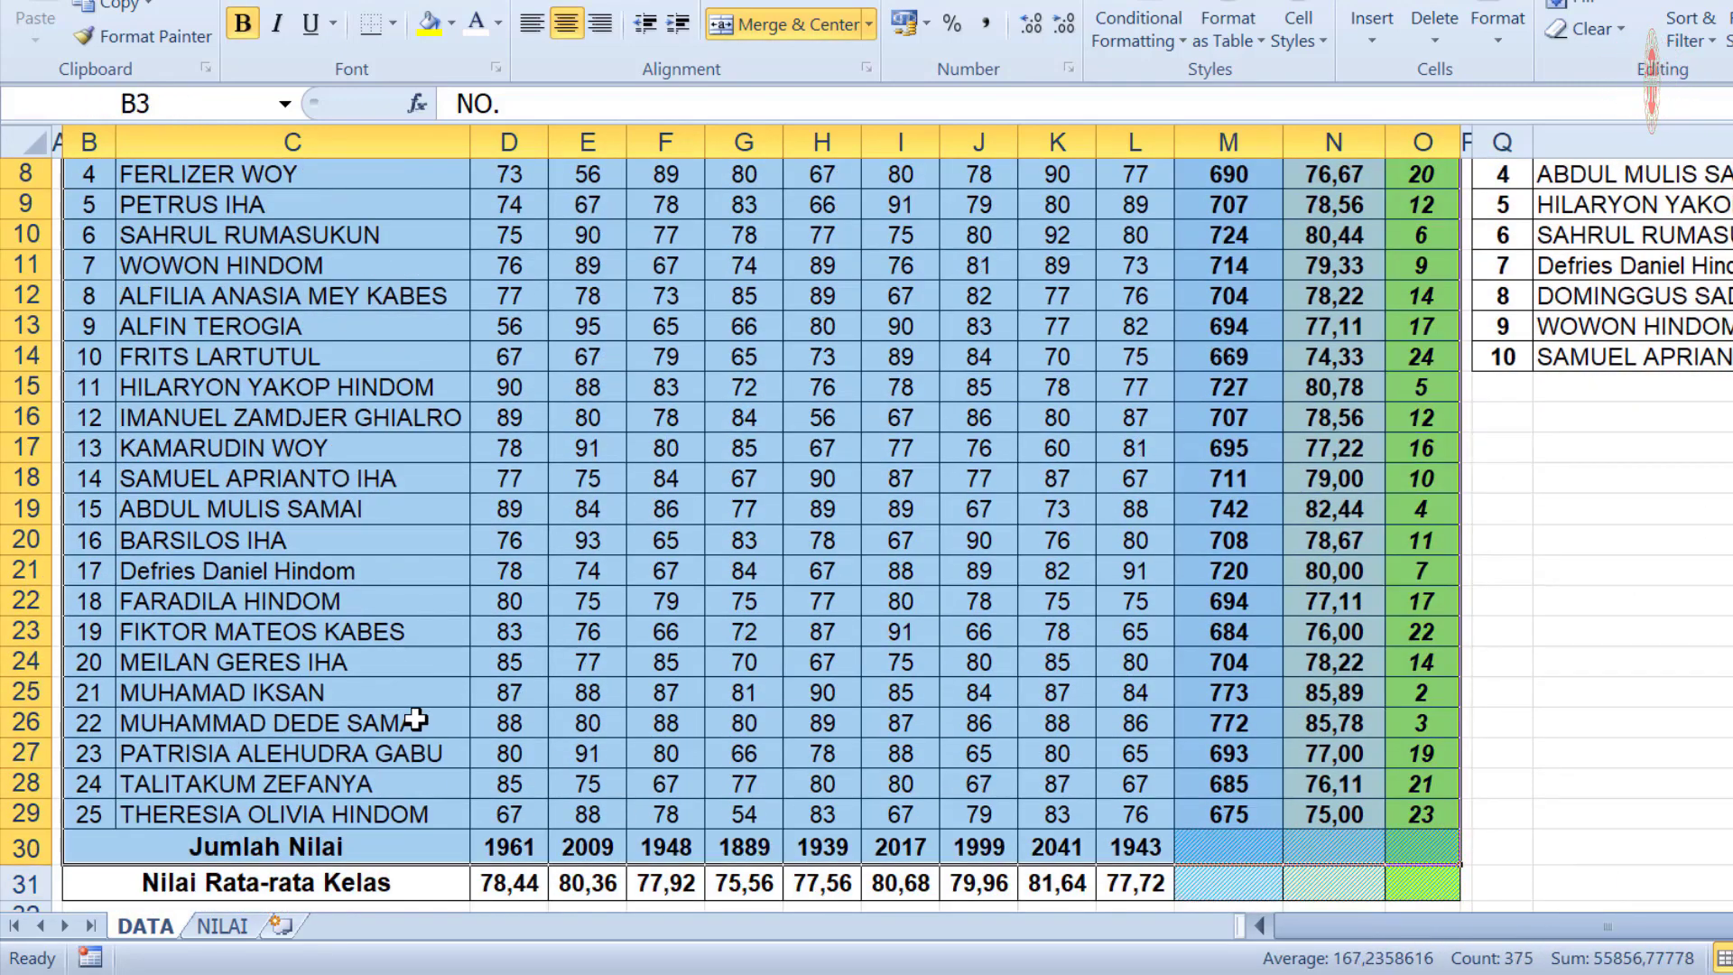
scroll(1020, 766, "up", 3)
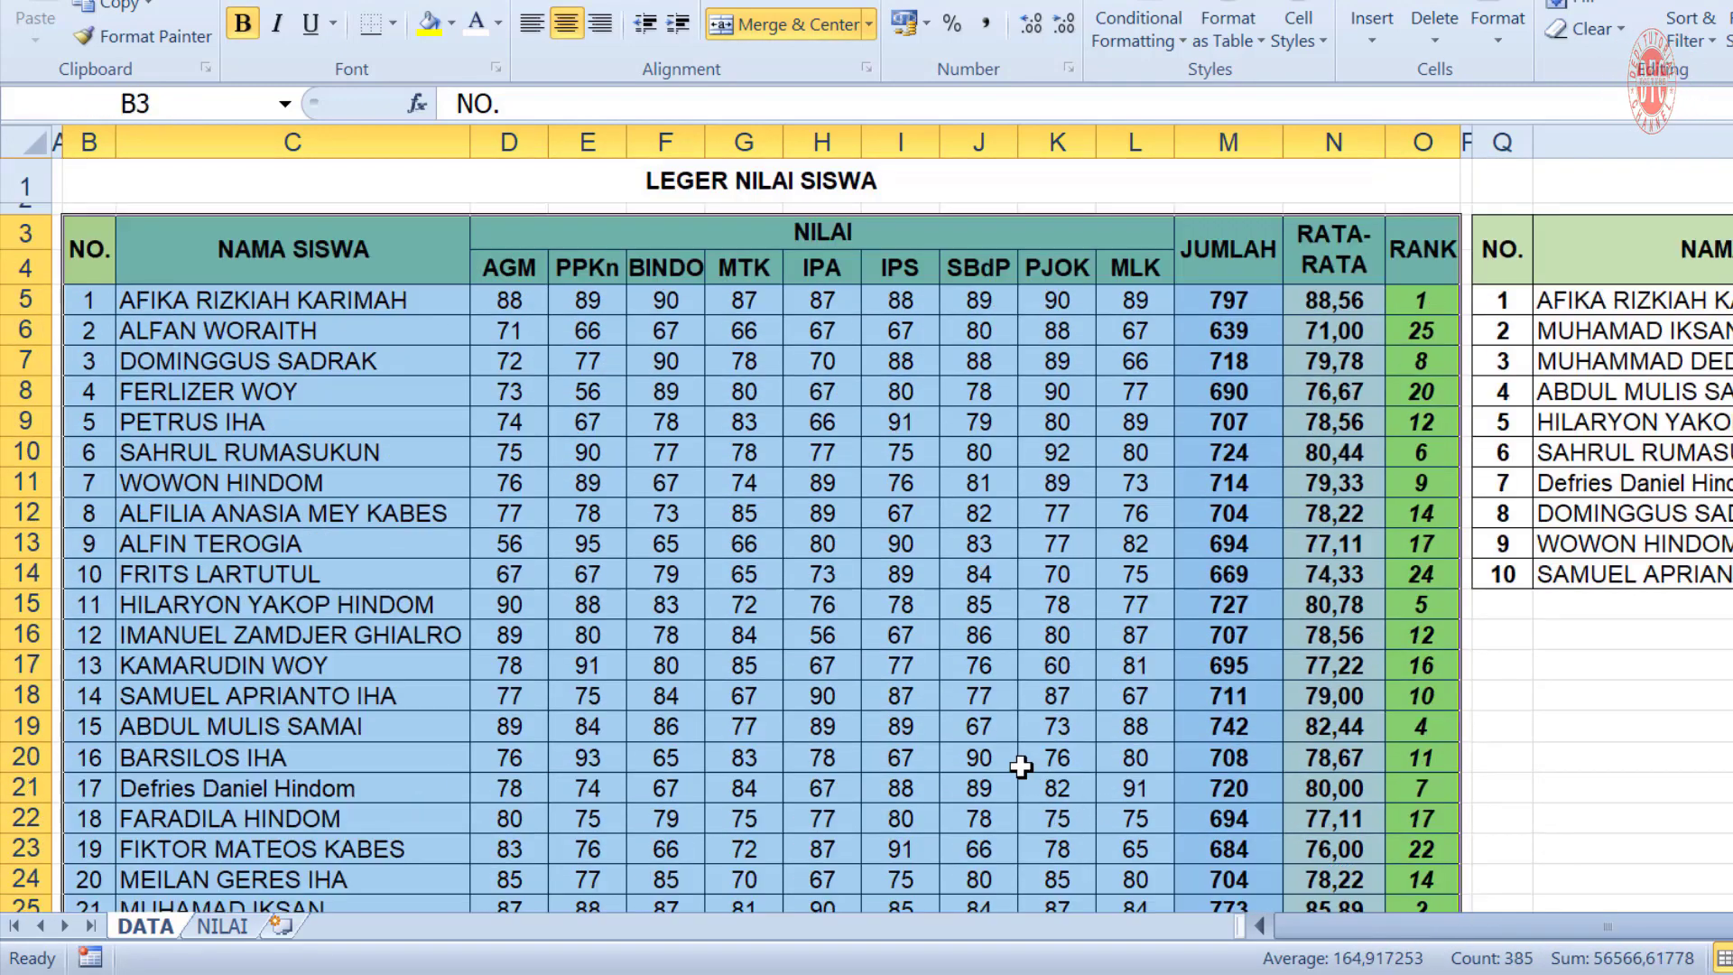
left_click(164, 98)
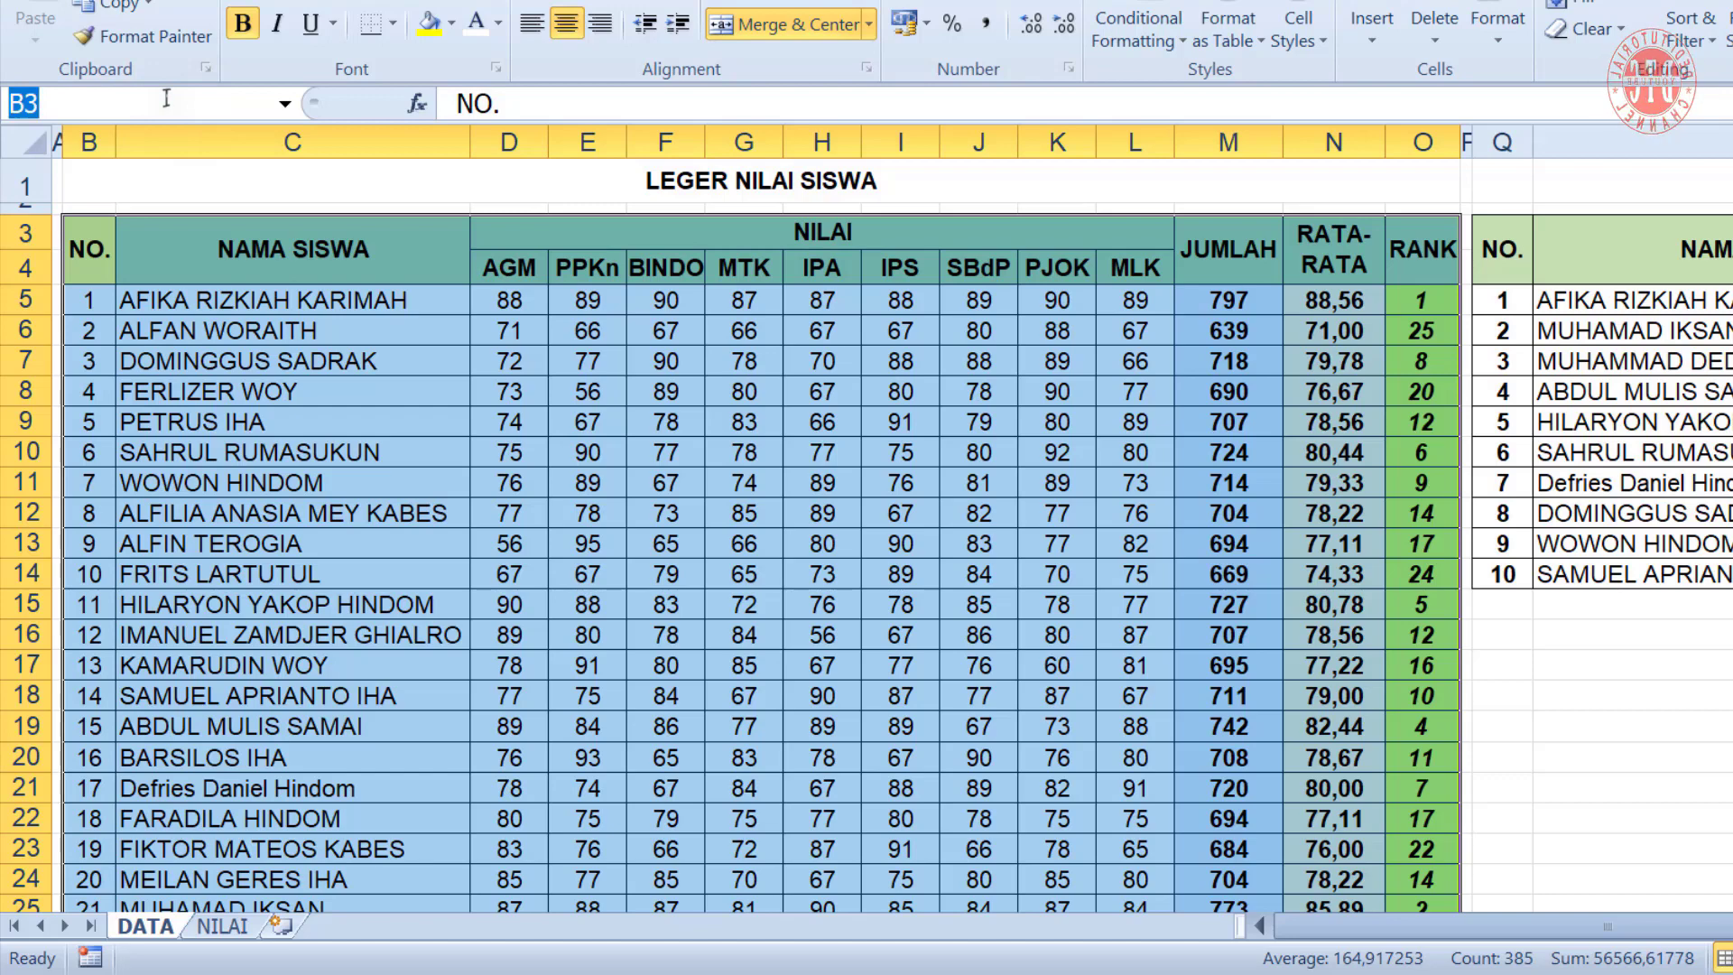
type("DATA")
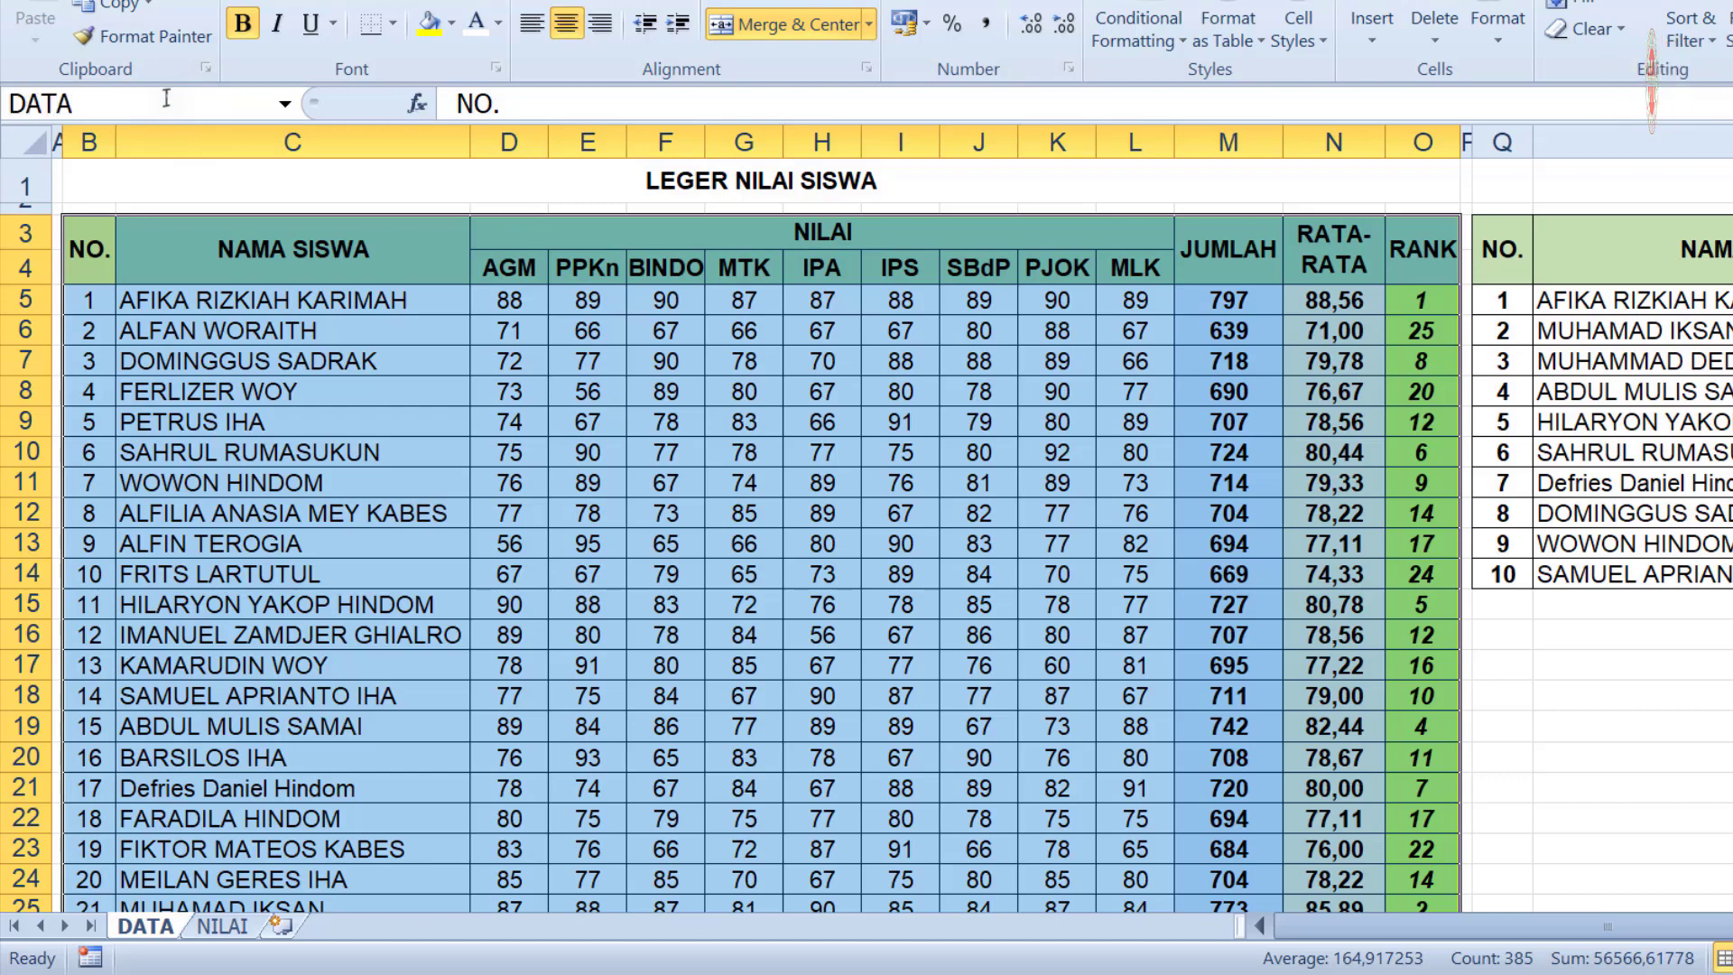
key("Return")
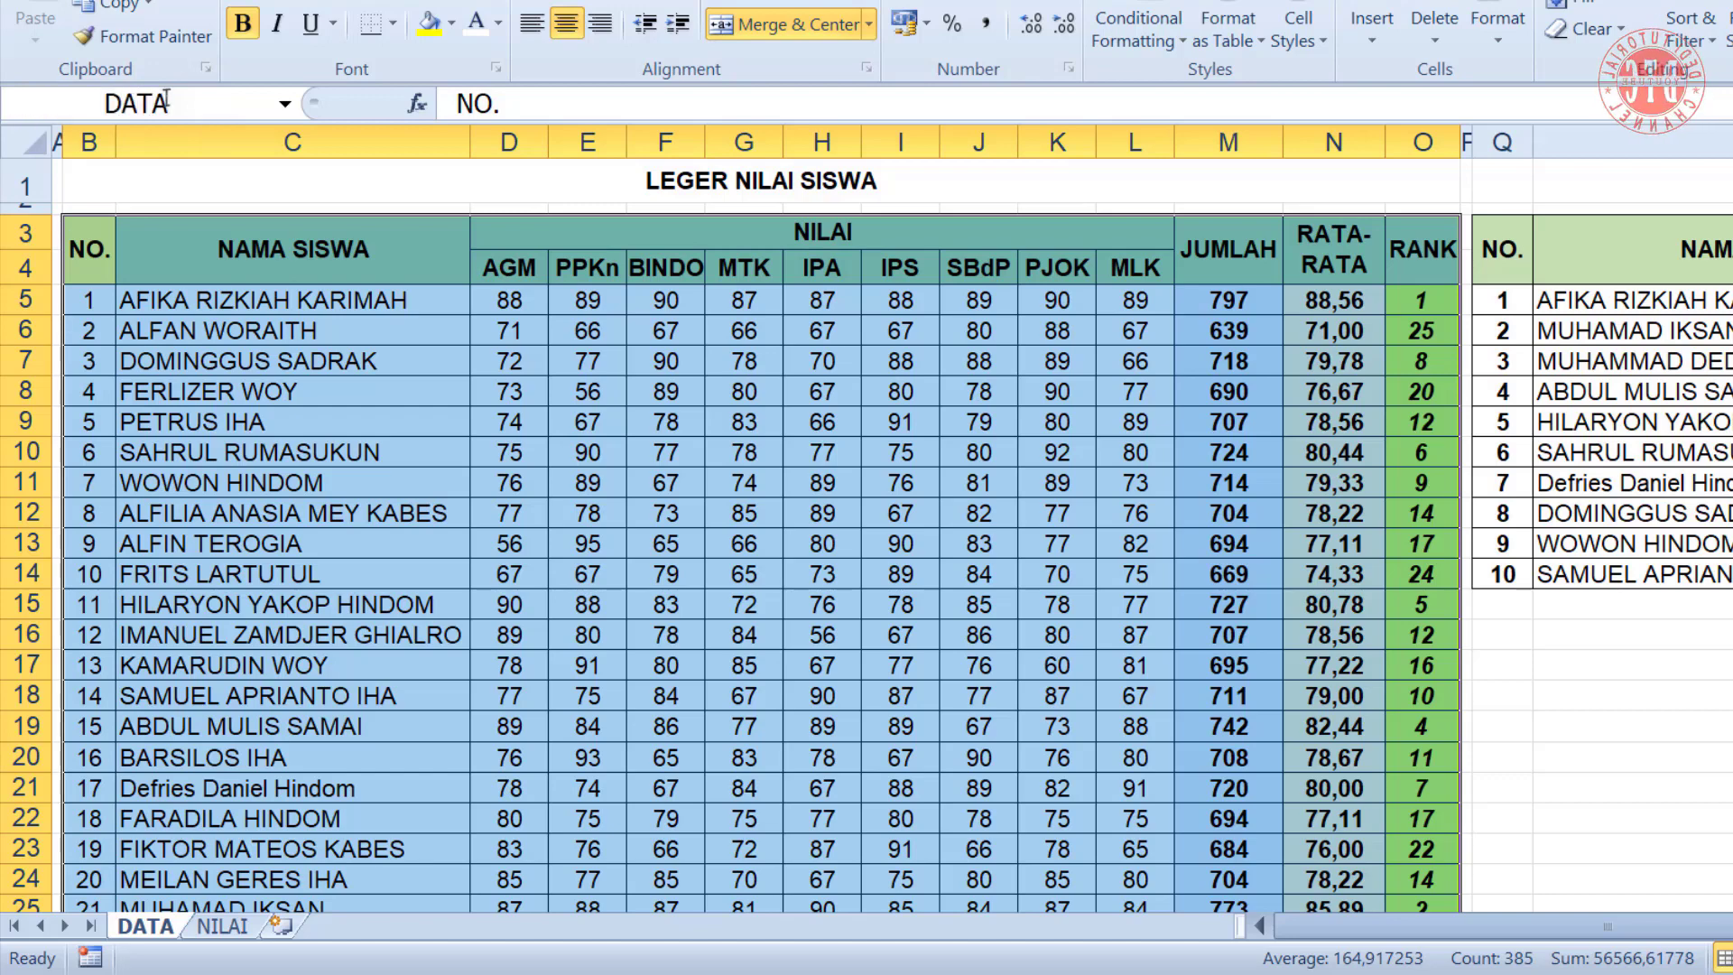
Increase the height of row 2, above the ledger headers, to 23,50 (47 pixels)
left_click(17, 210)
left_click_drag(18, 209, 29, 254)
left_click(17, 209)
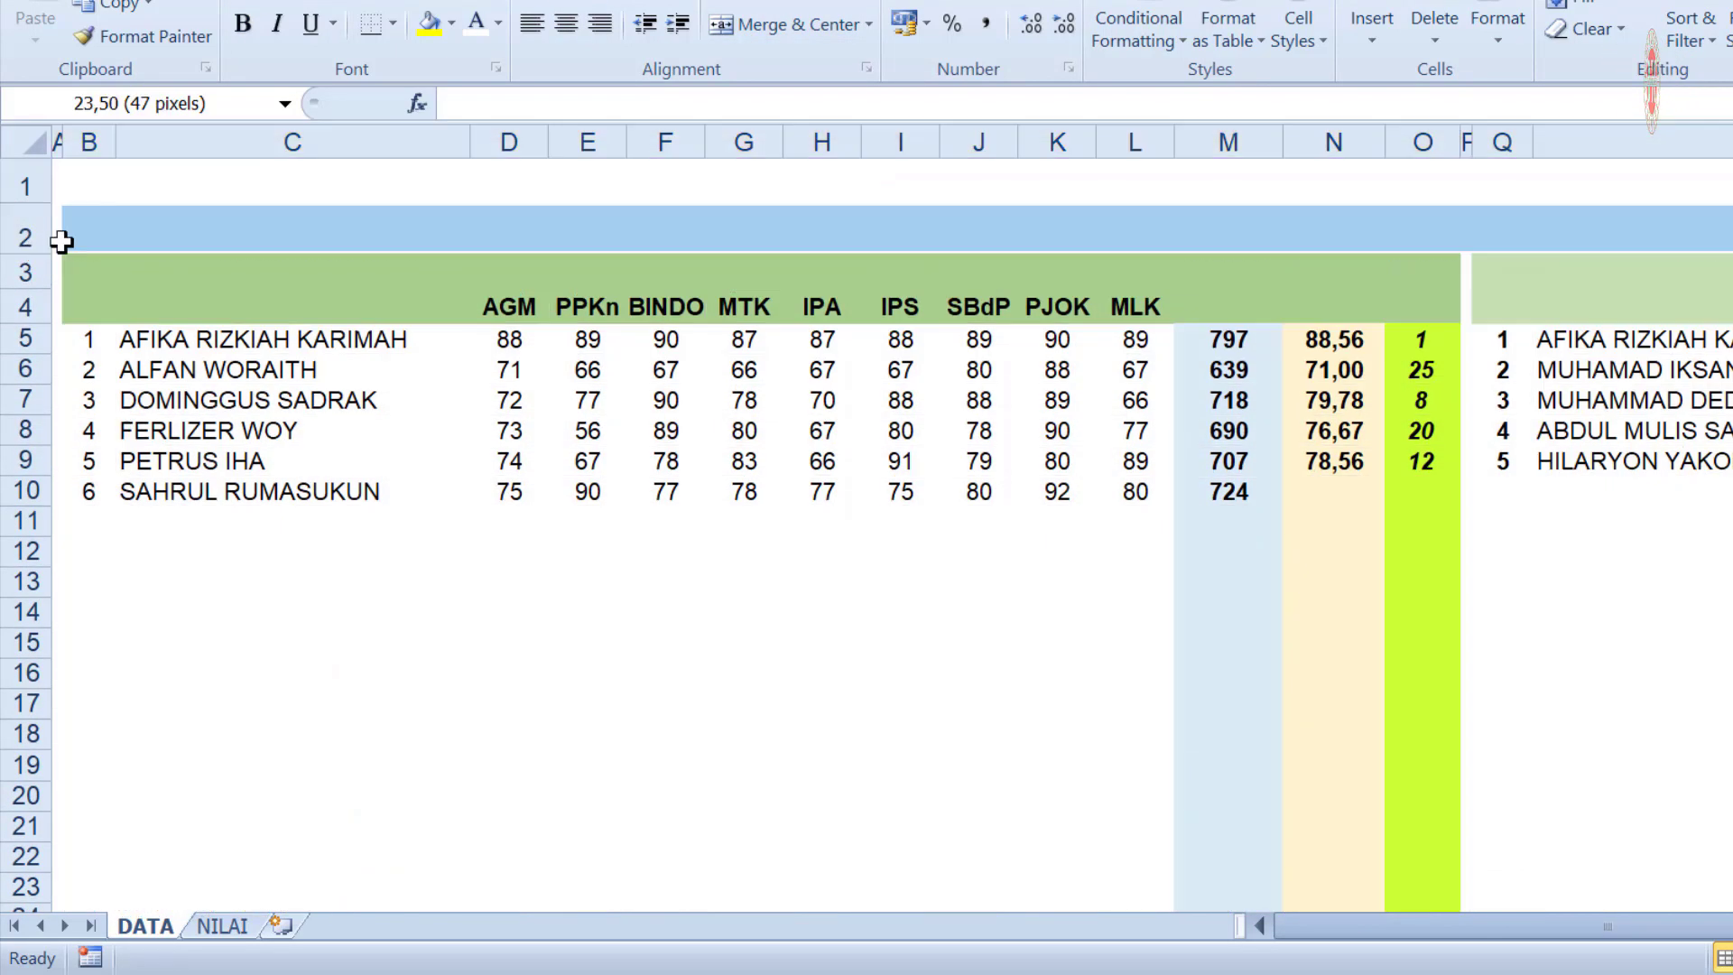
Number the ledger columns in row 2 by entering 1 in B2 and filling a series across to 14 in O2
left_click(100, 231)
type("1")
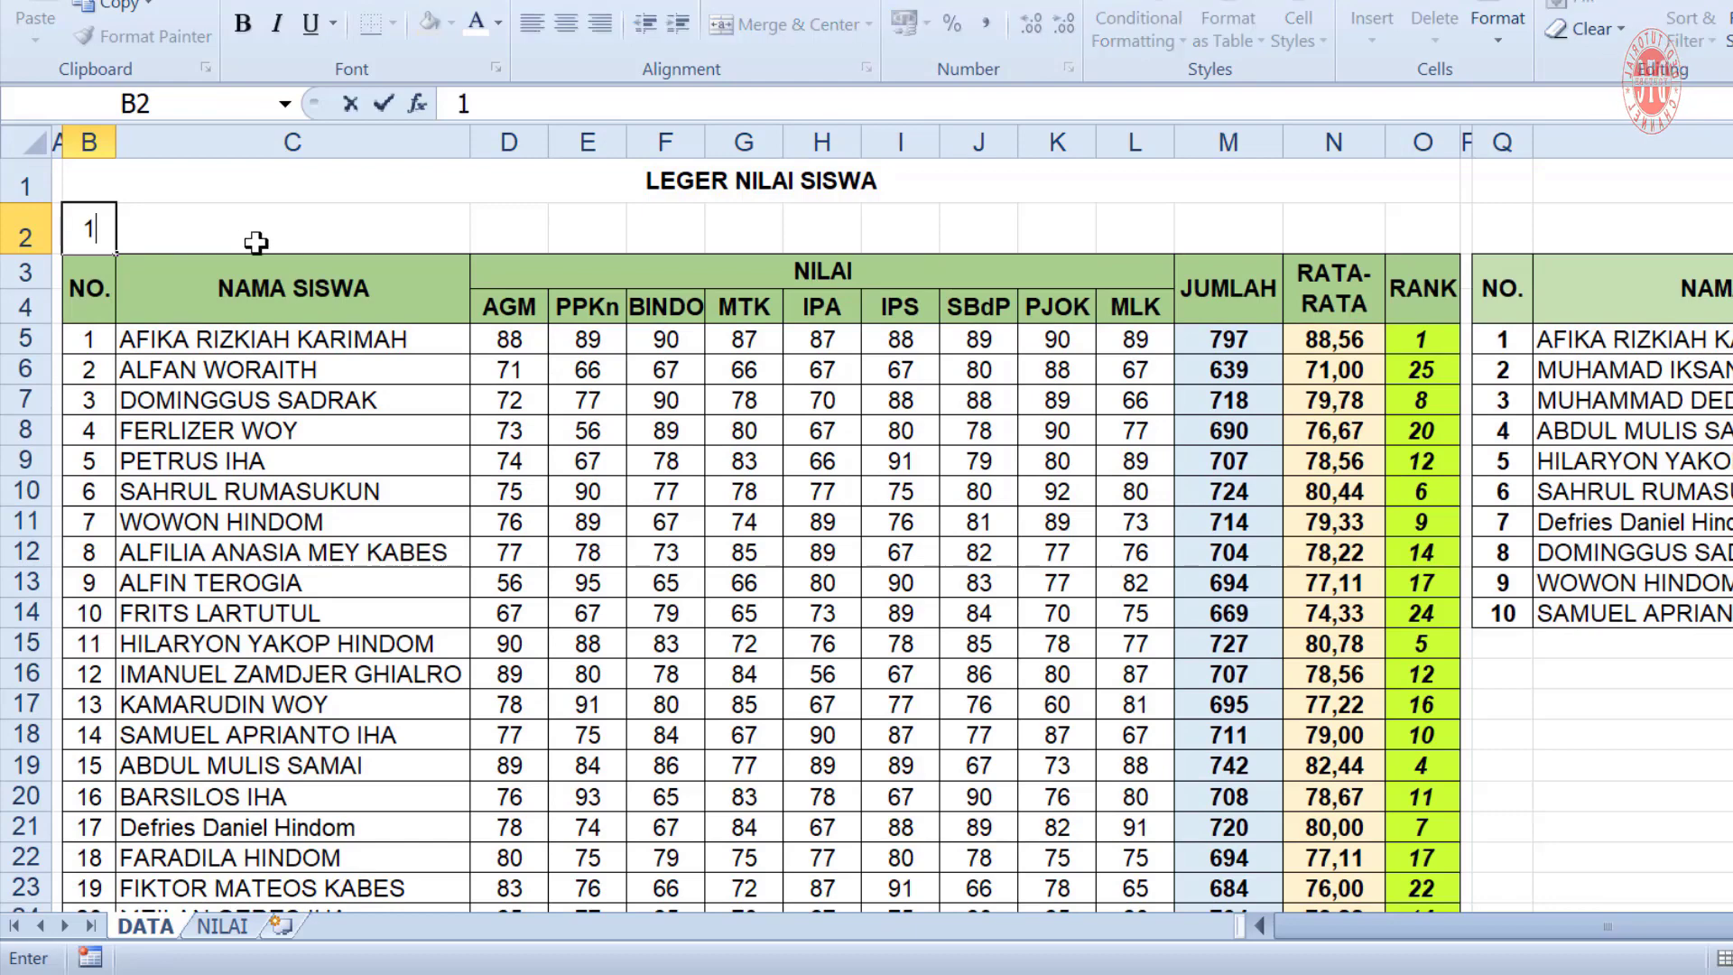
left_click_drag(119, 251, 1437, 260)
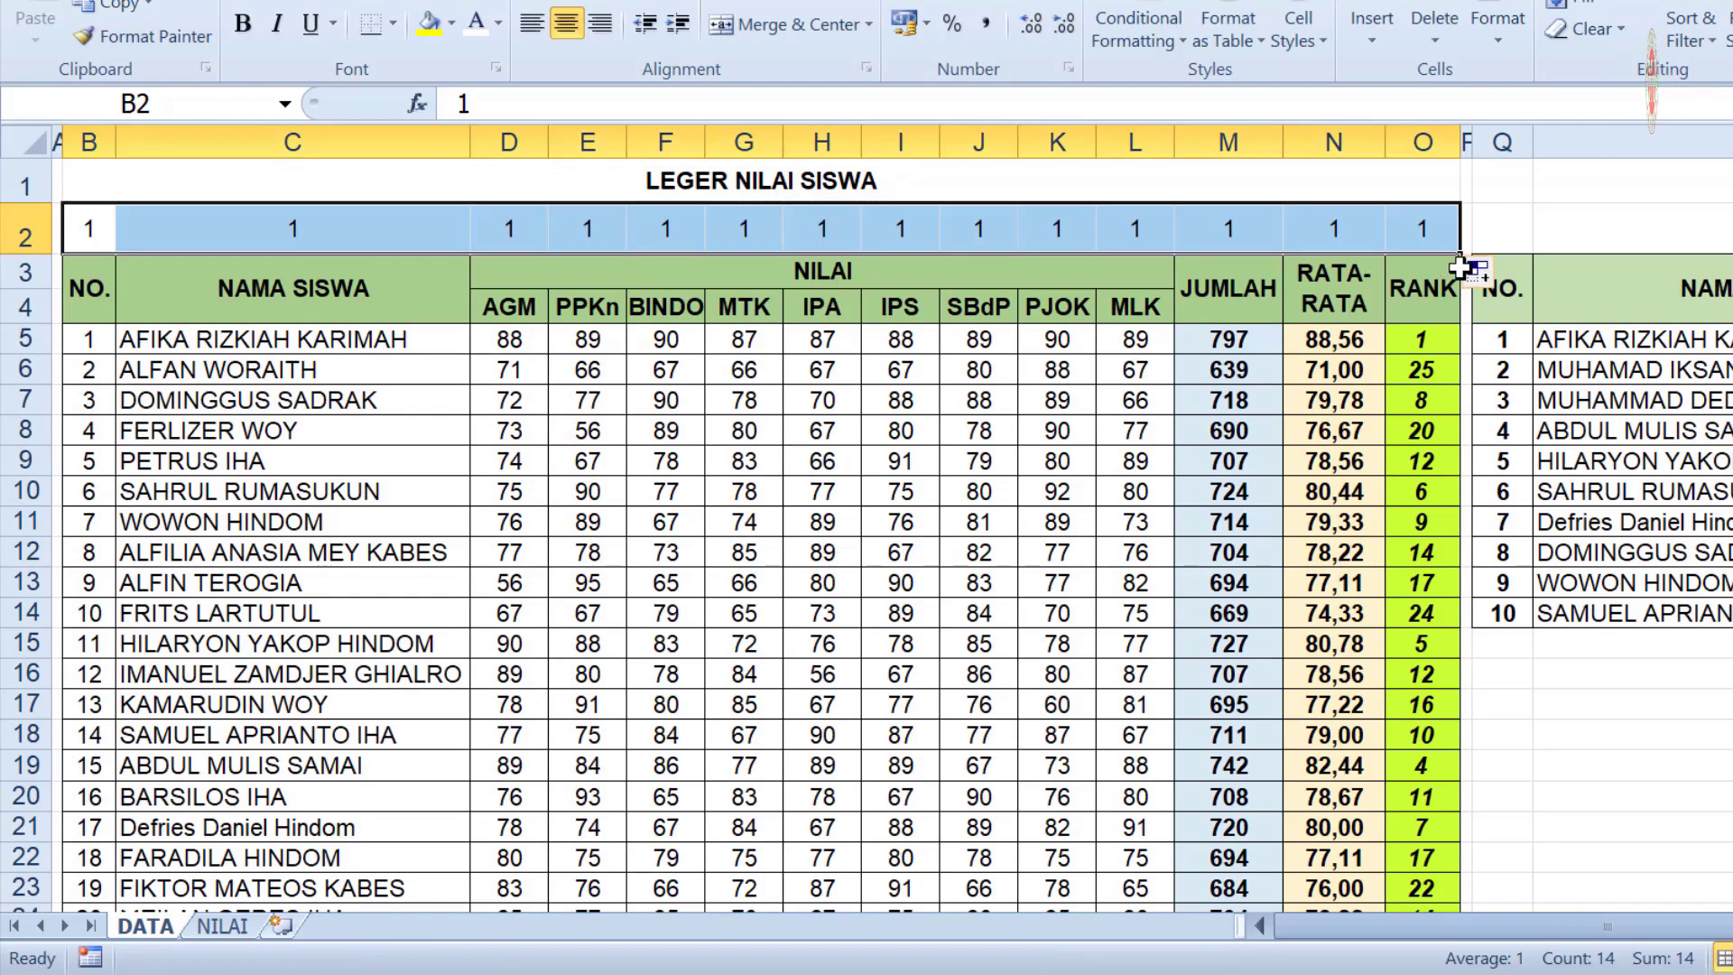
left_click(1478, 269)
left_click(1516, 350)
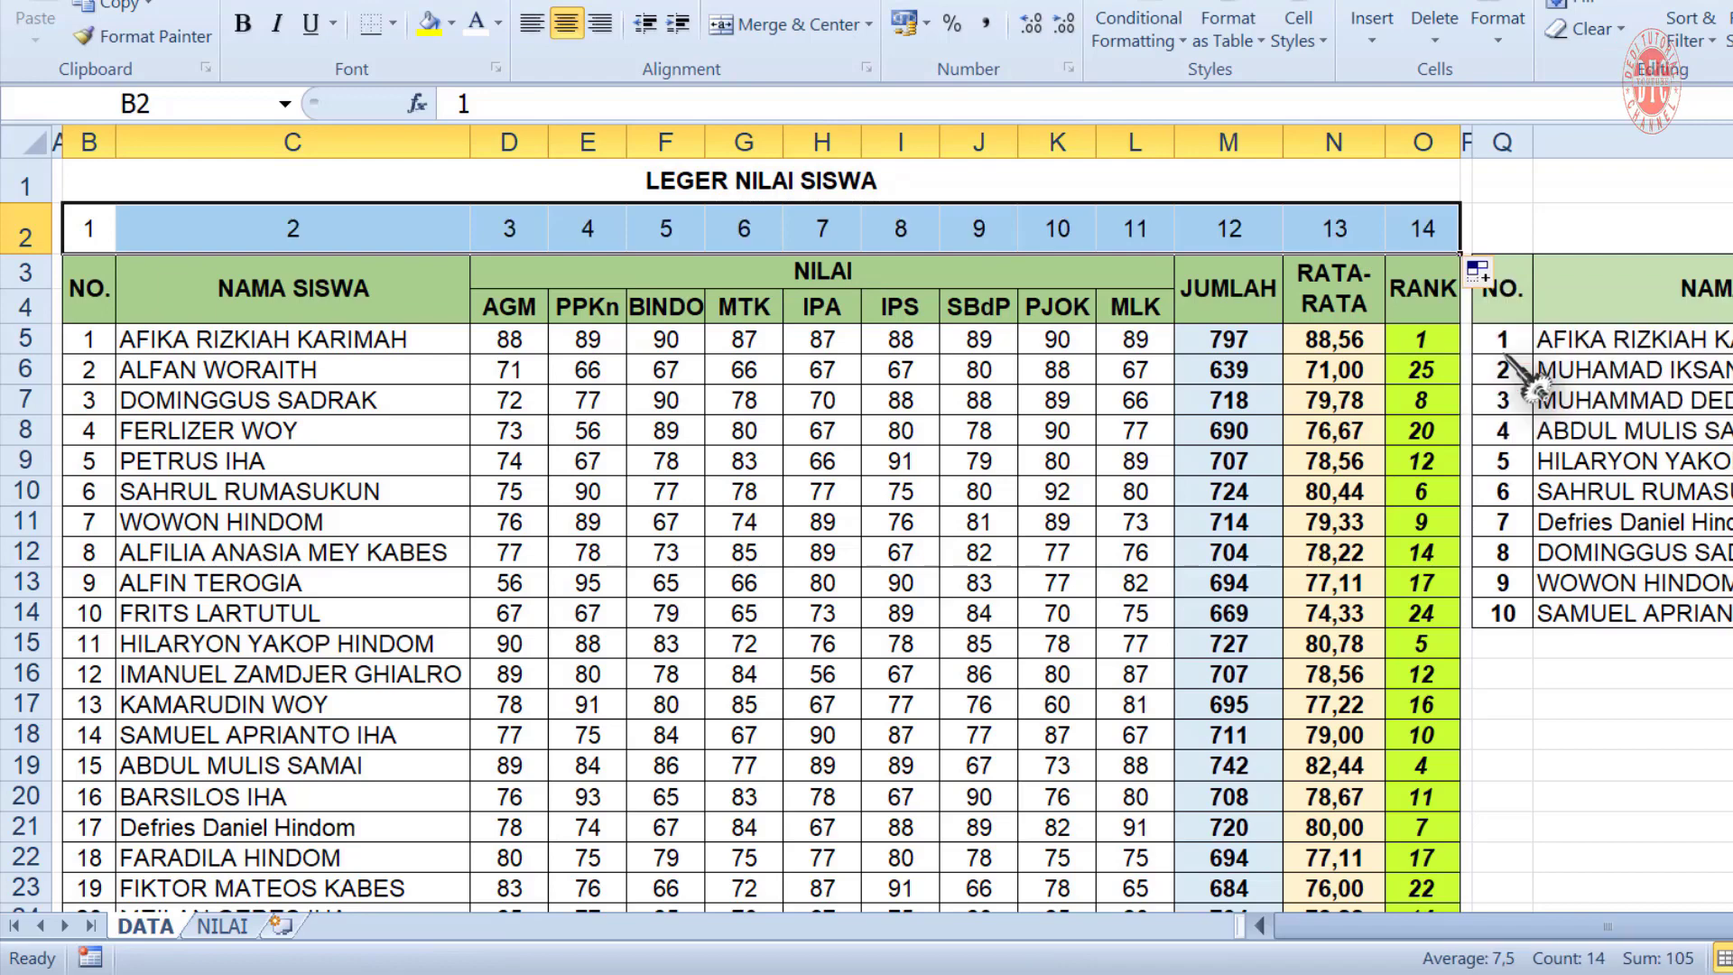
left_click(1597, 226)
Review the column numbers in row 2 above the NO., NAMA SISWA, AGM and PPKn columns
left_click(89, 233)
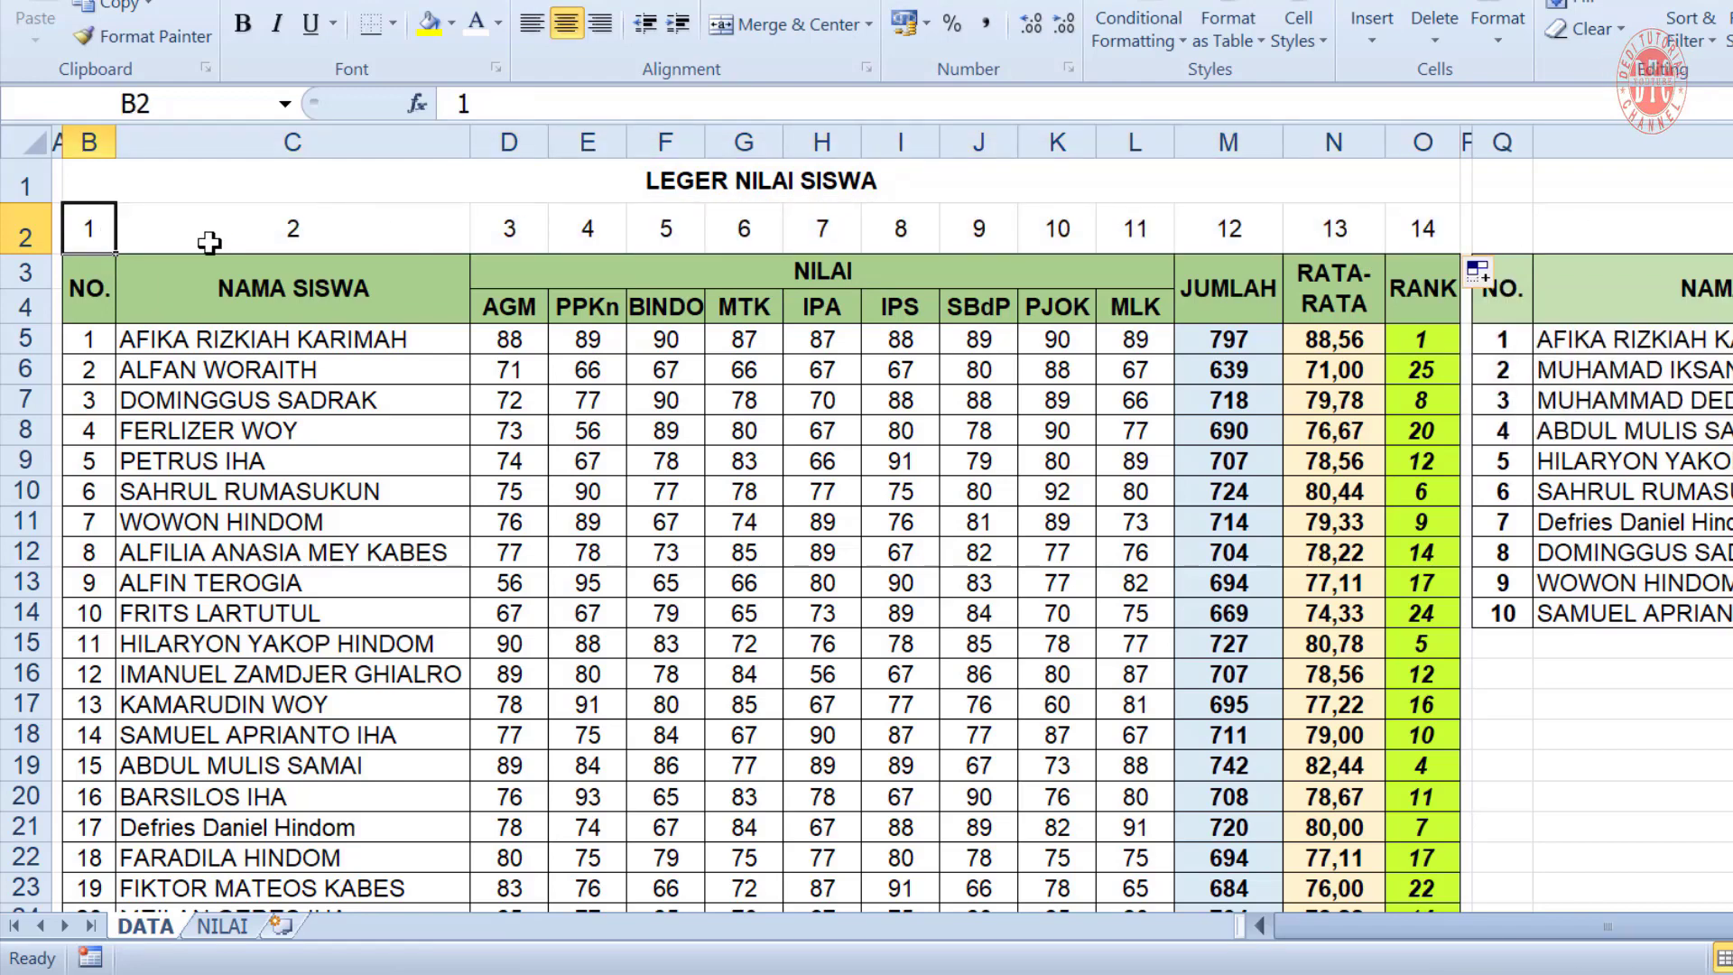
left_click(350, 230)
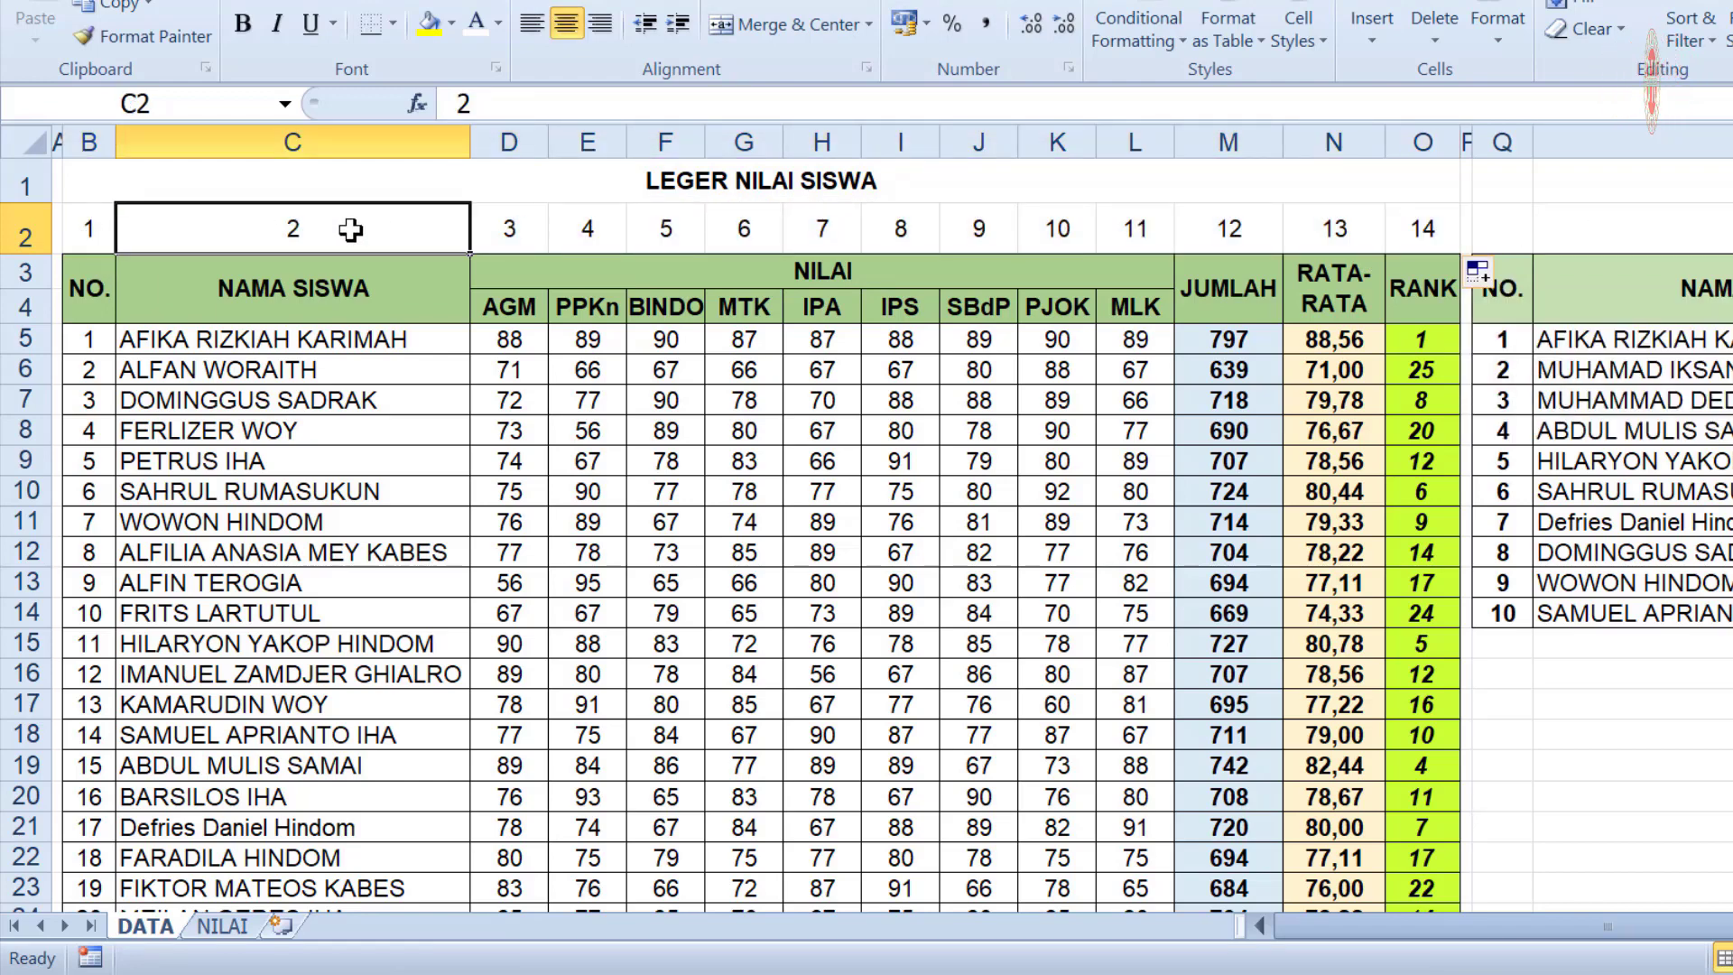
left_click(515, 232)
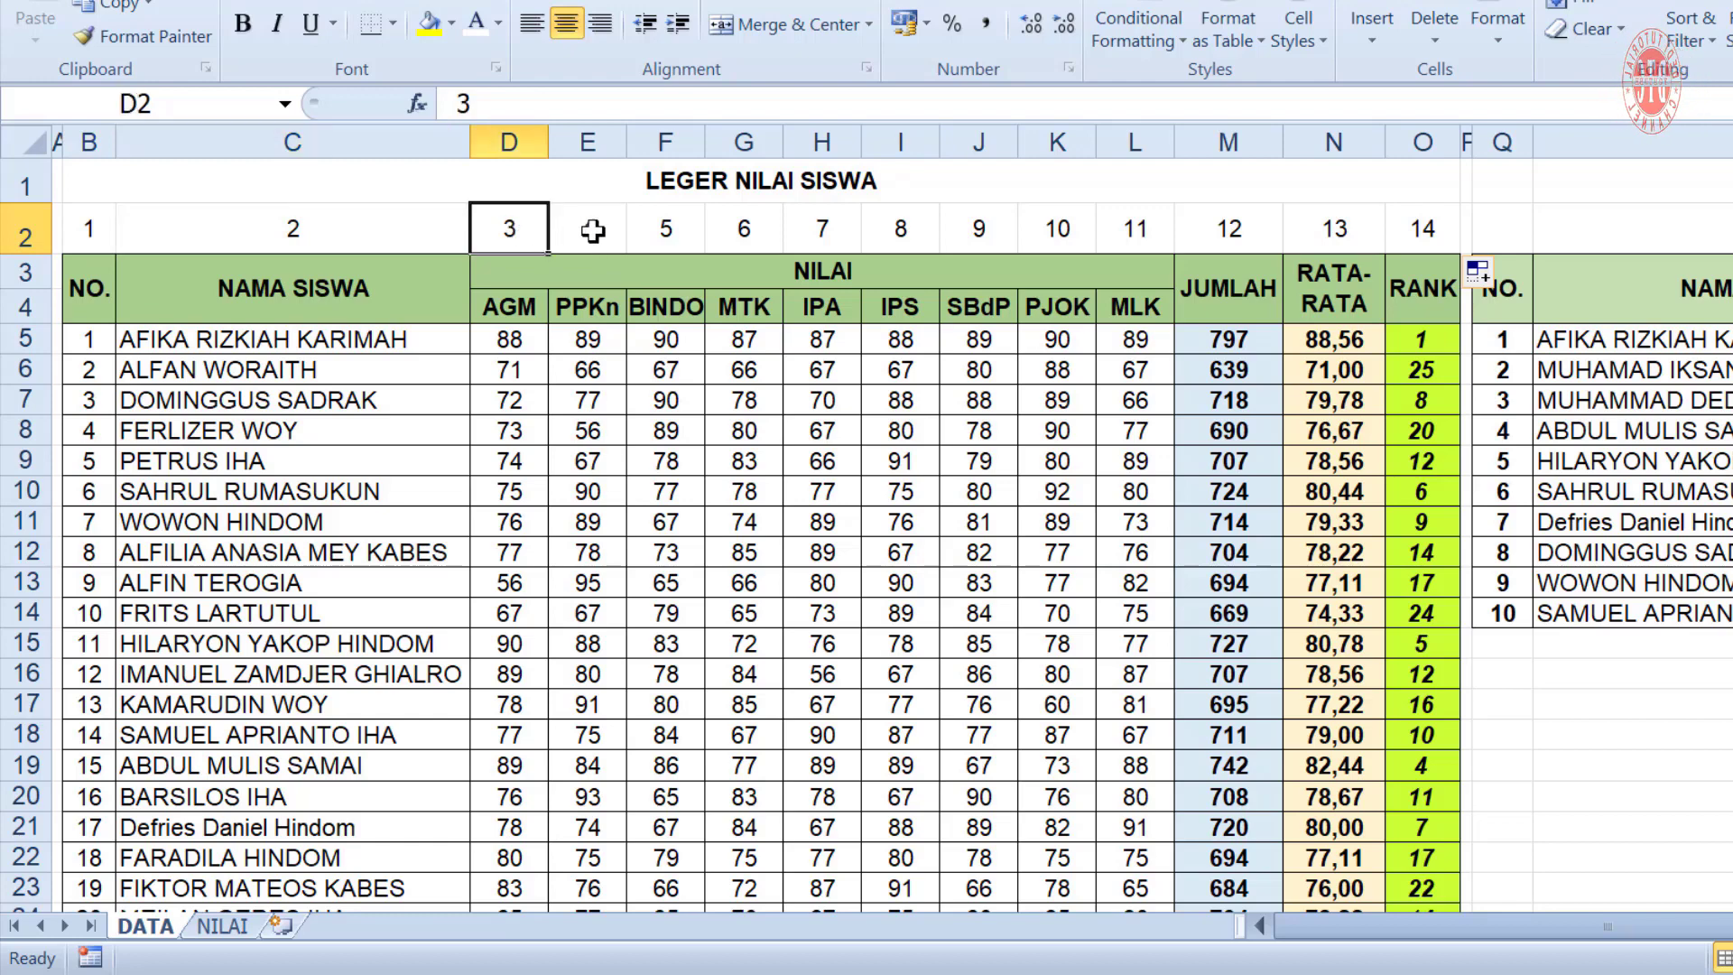
left_click(595, 230)
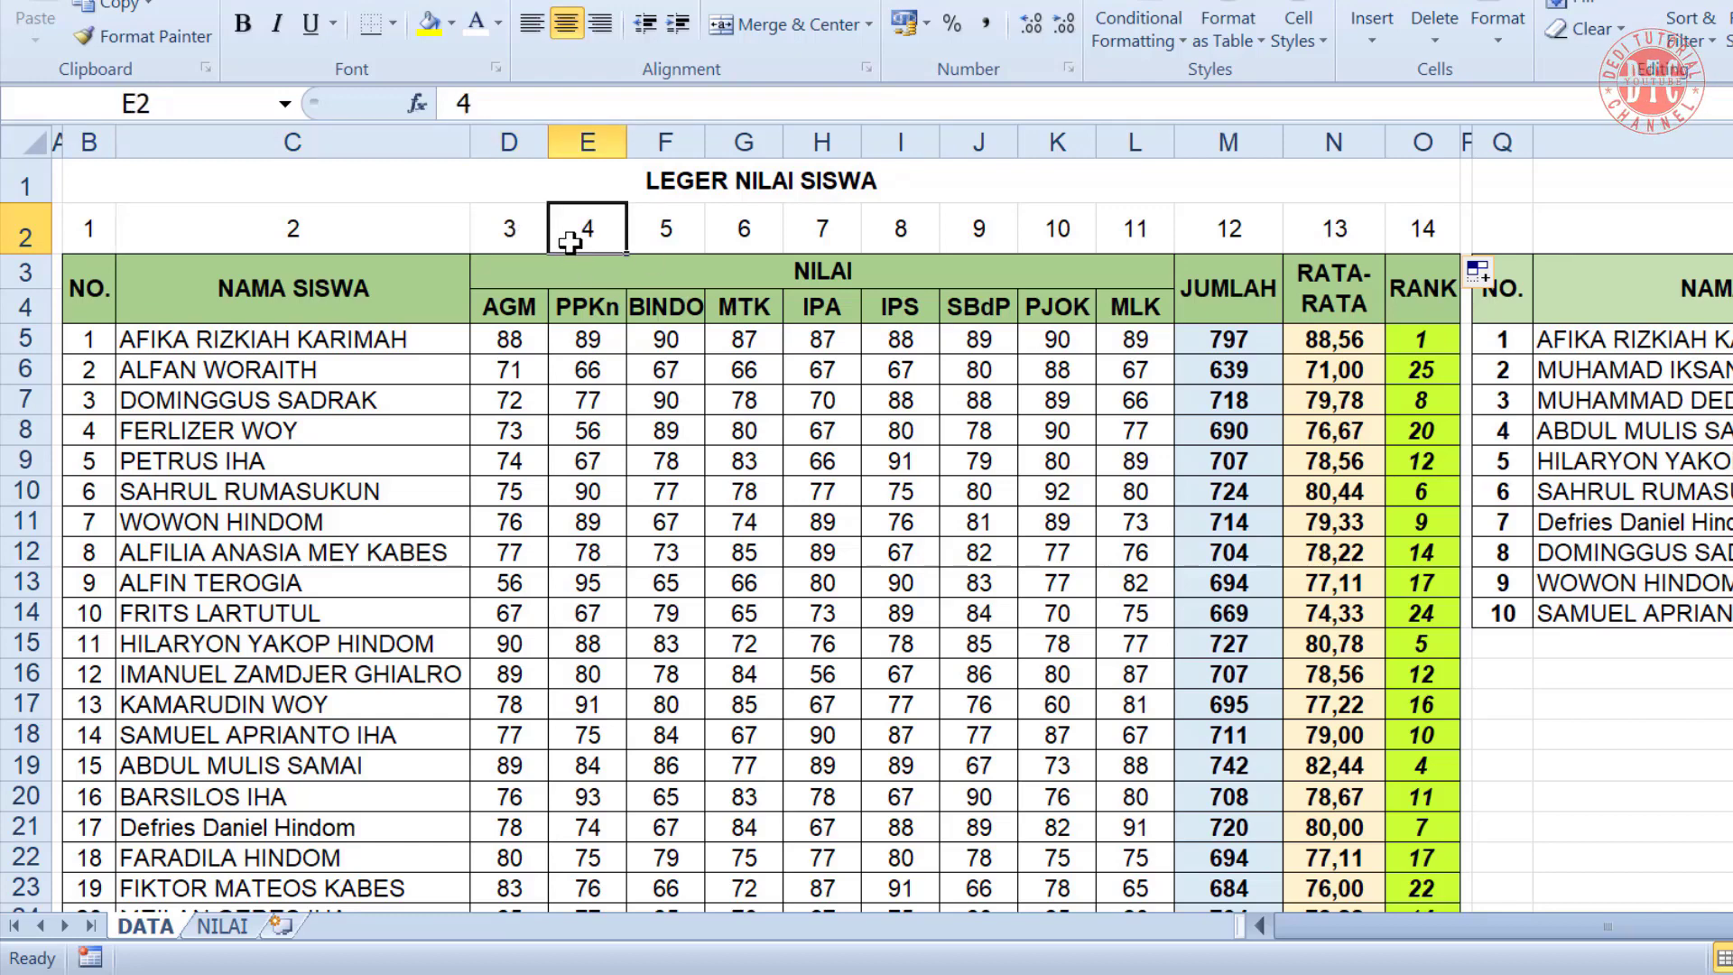
On the NILAI sheet, enter =VLOOKUP($M$2;DATA;2) in the merged NAMA SISWA cell
left_click(1423, 227)
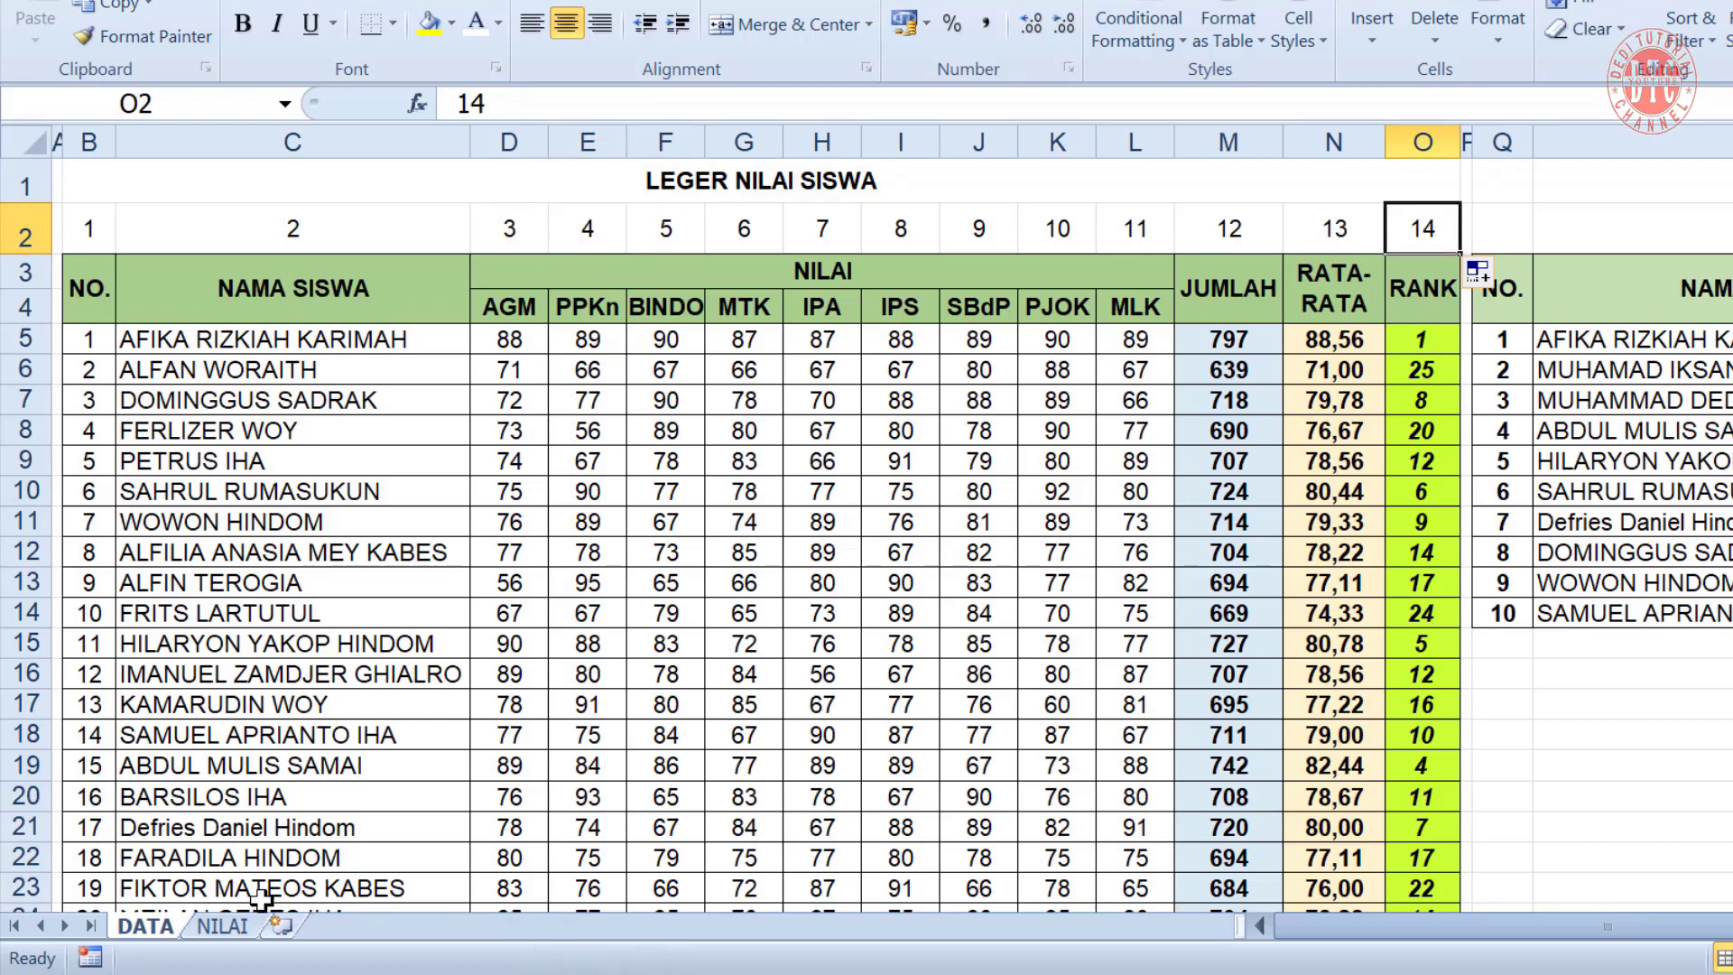
left_click(222, 925)
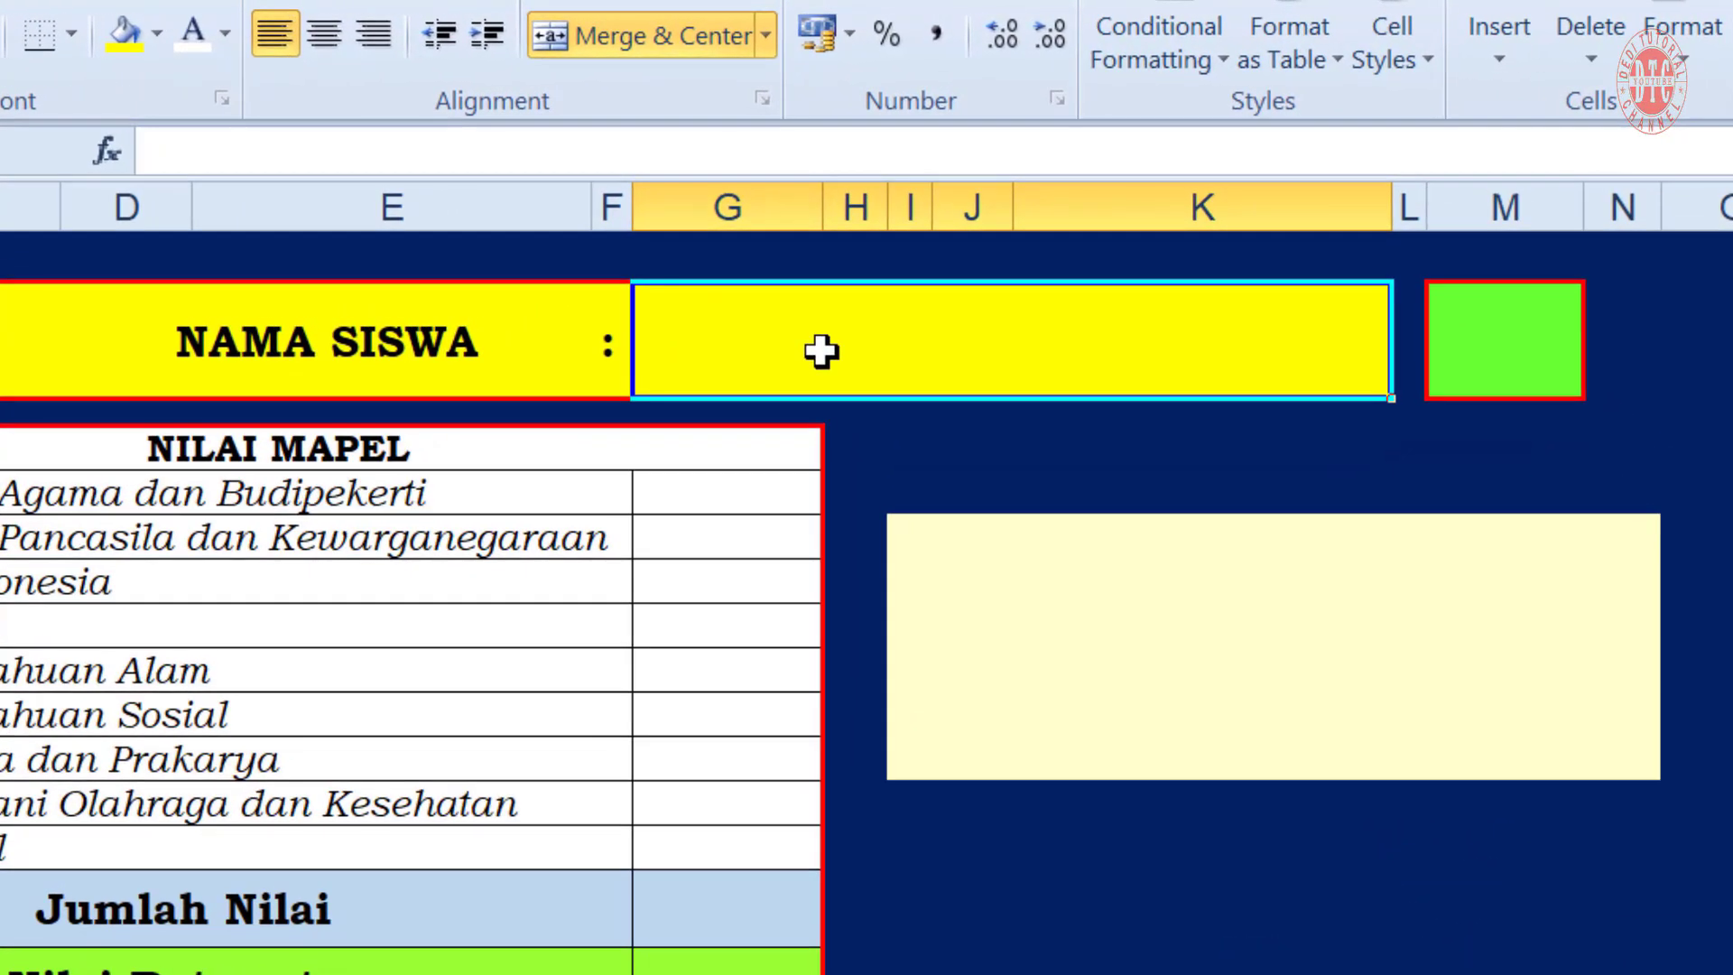
type("=")
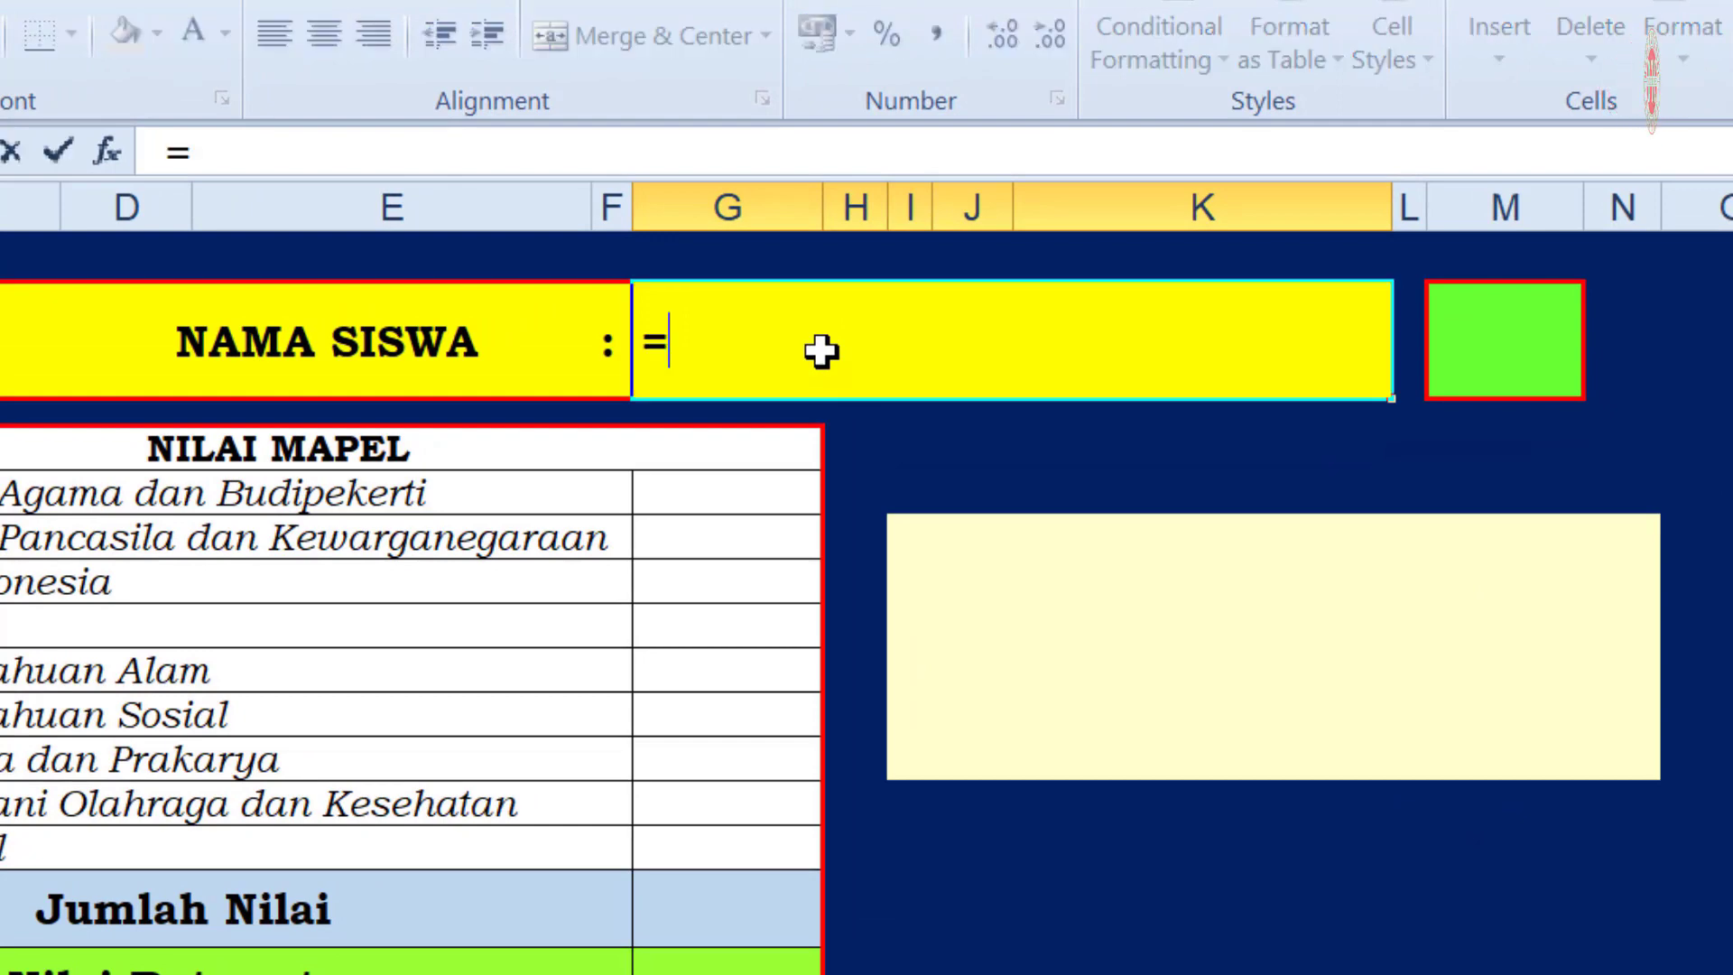
type("VL")
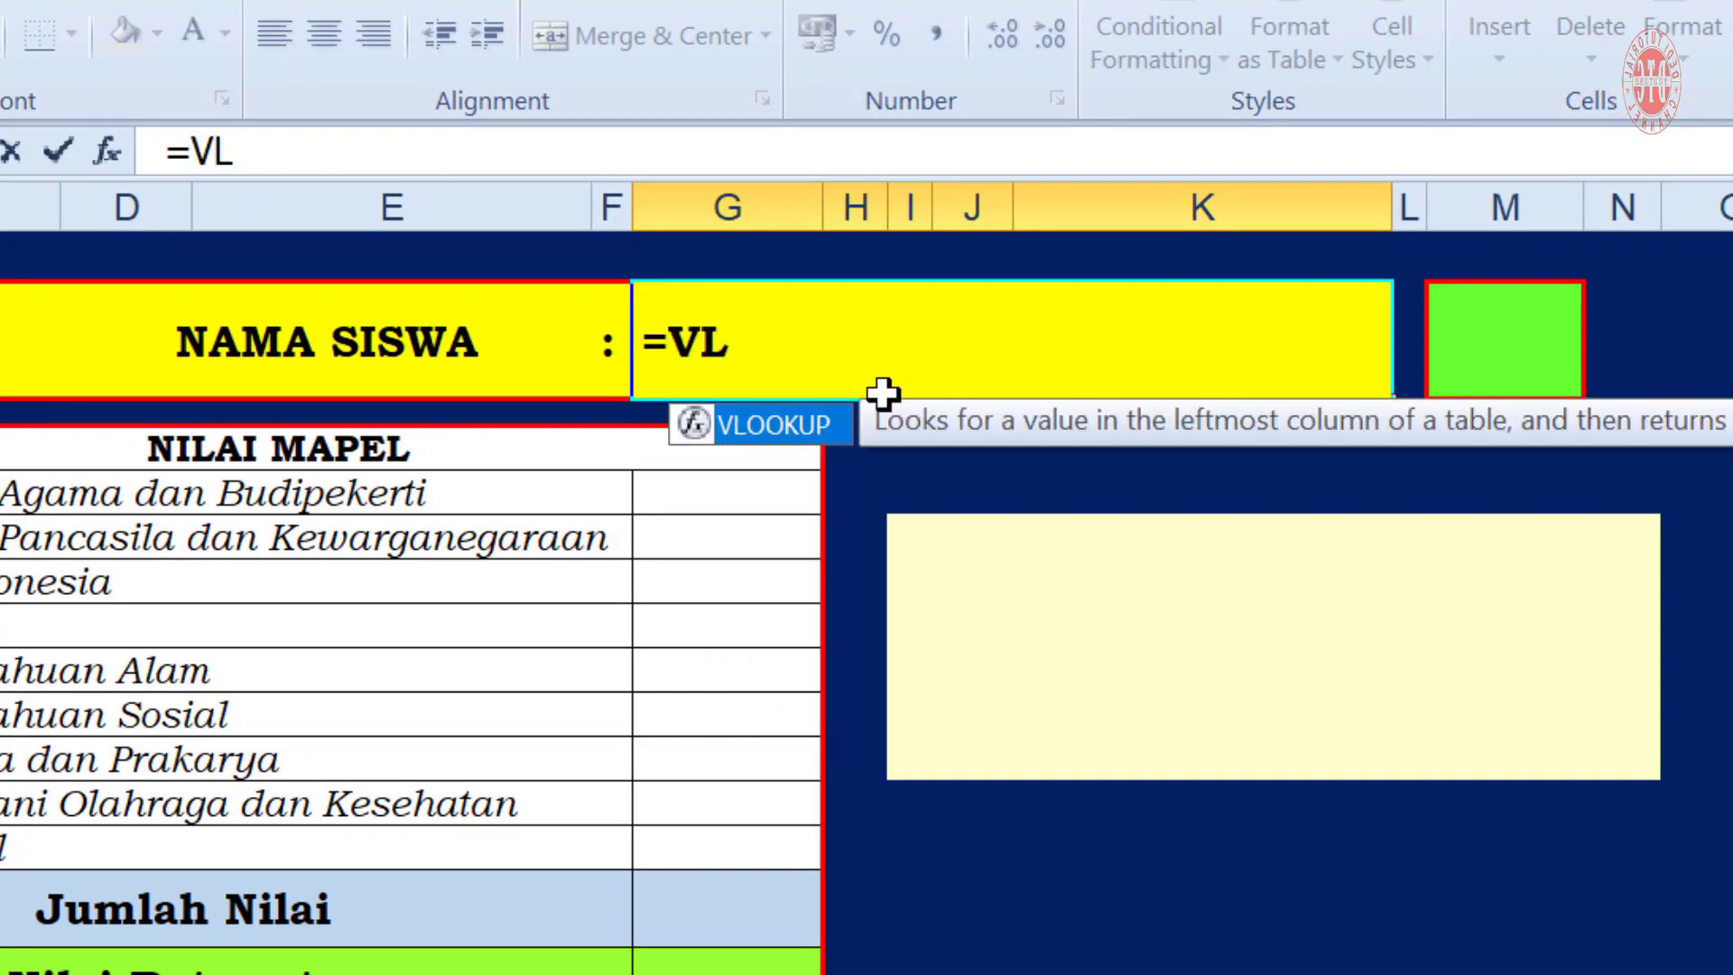
double_click(806, 436)
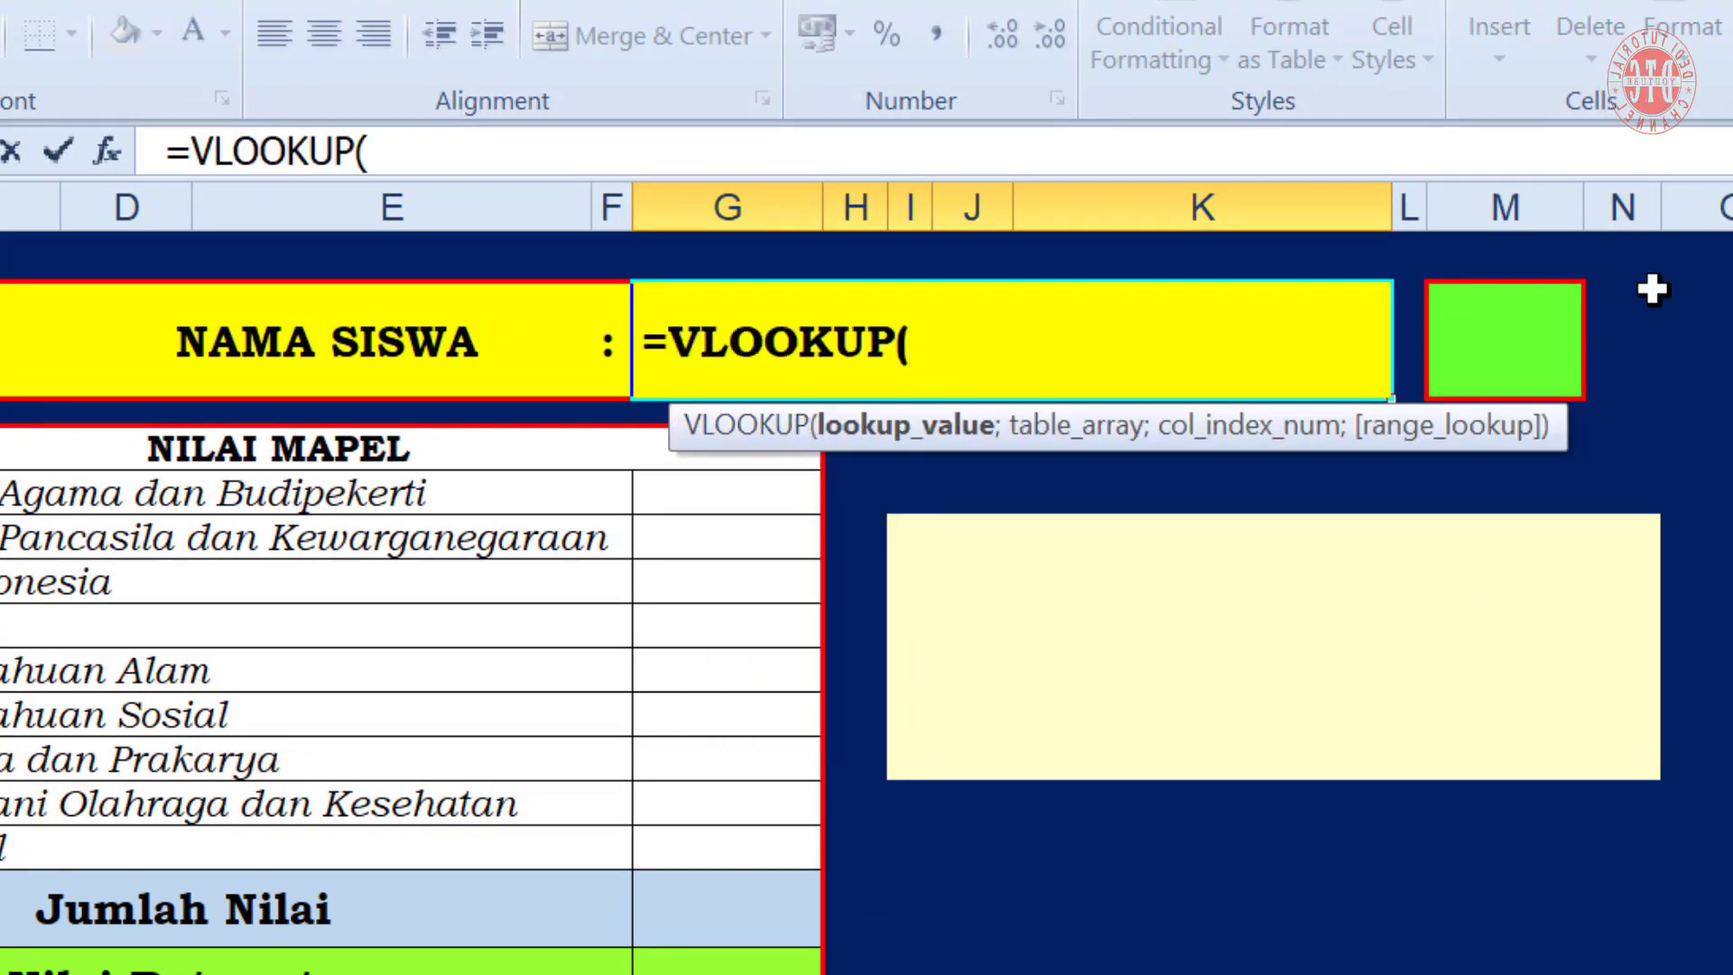
left_click(1496, 346)
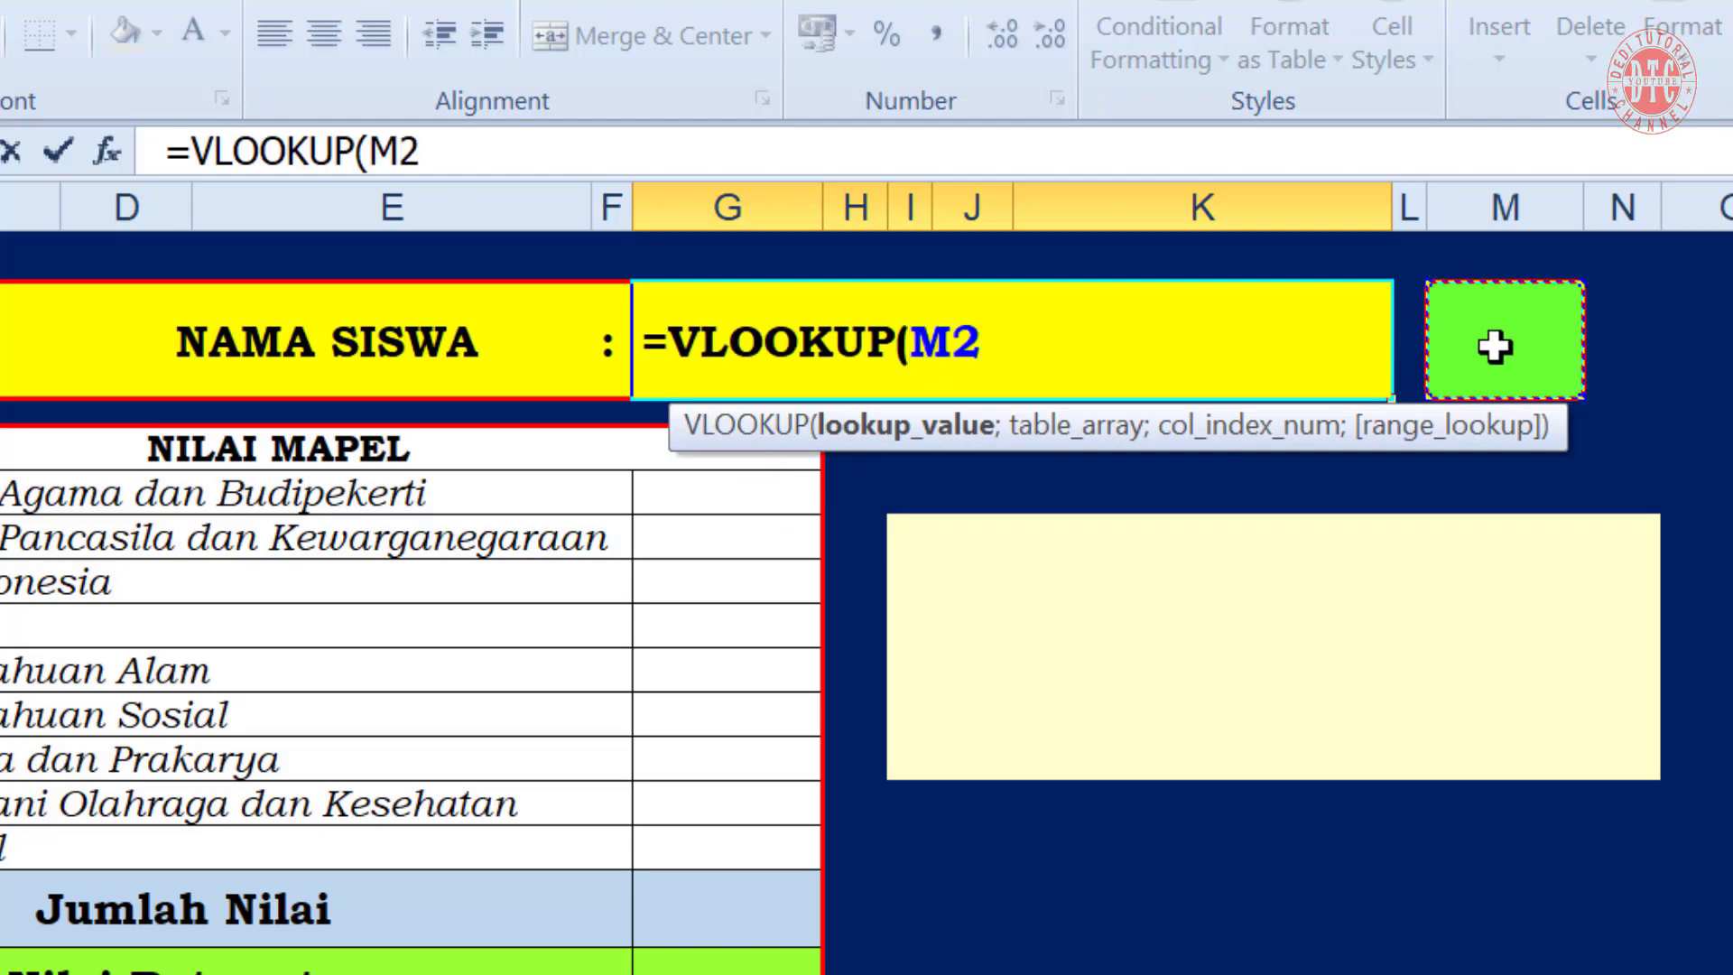
key("F4")
type(";")
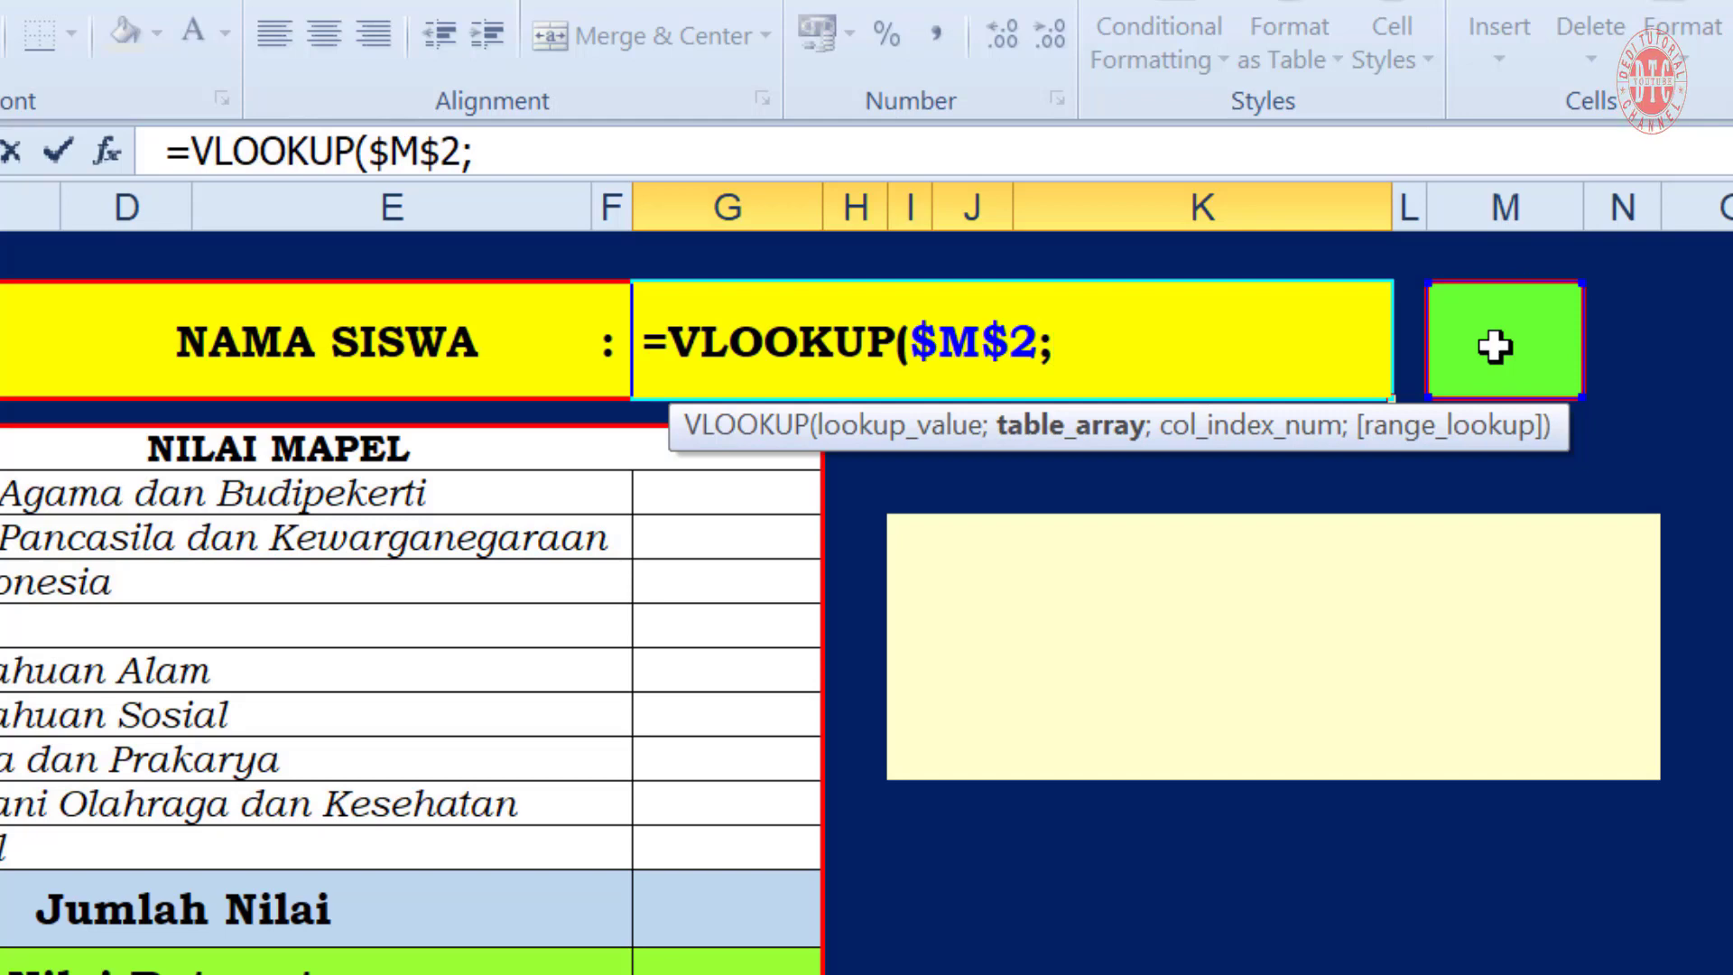
type("DATA;")
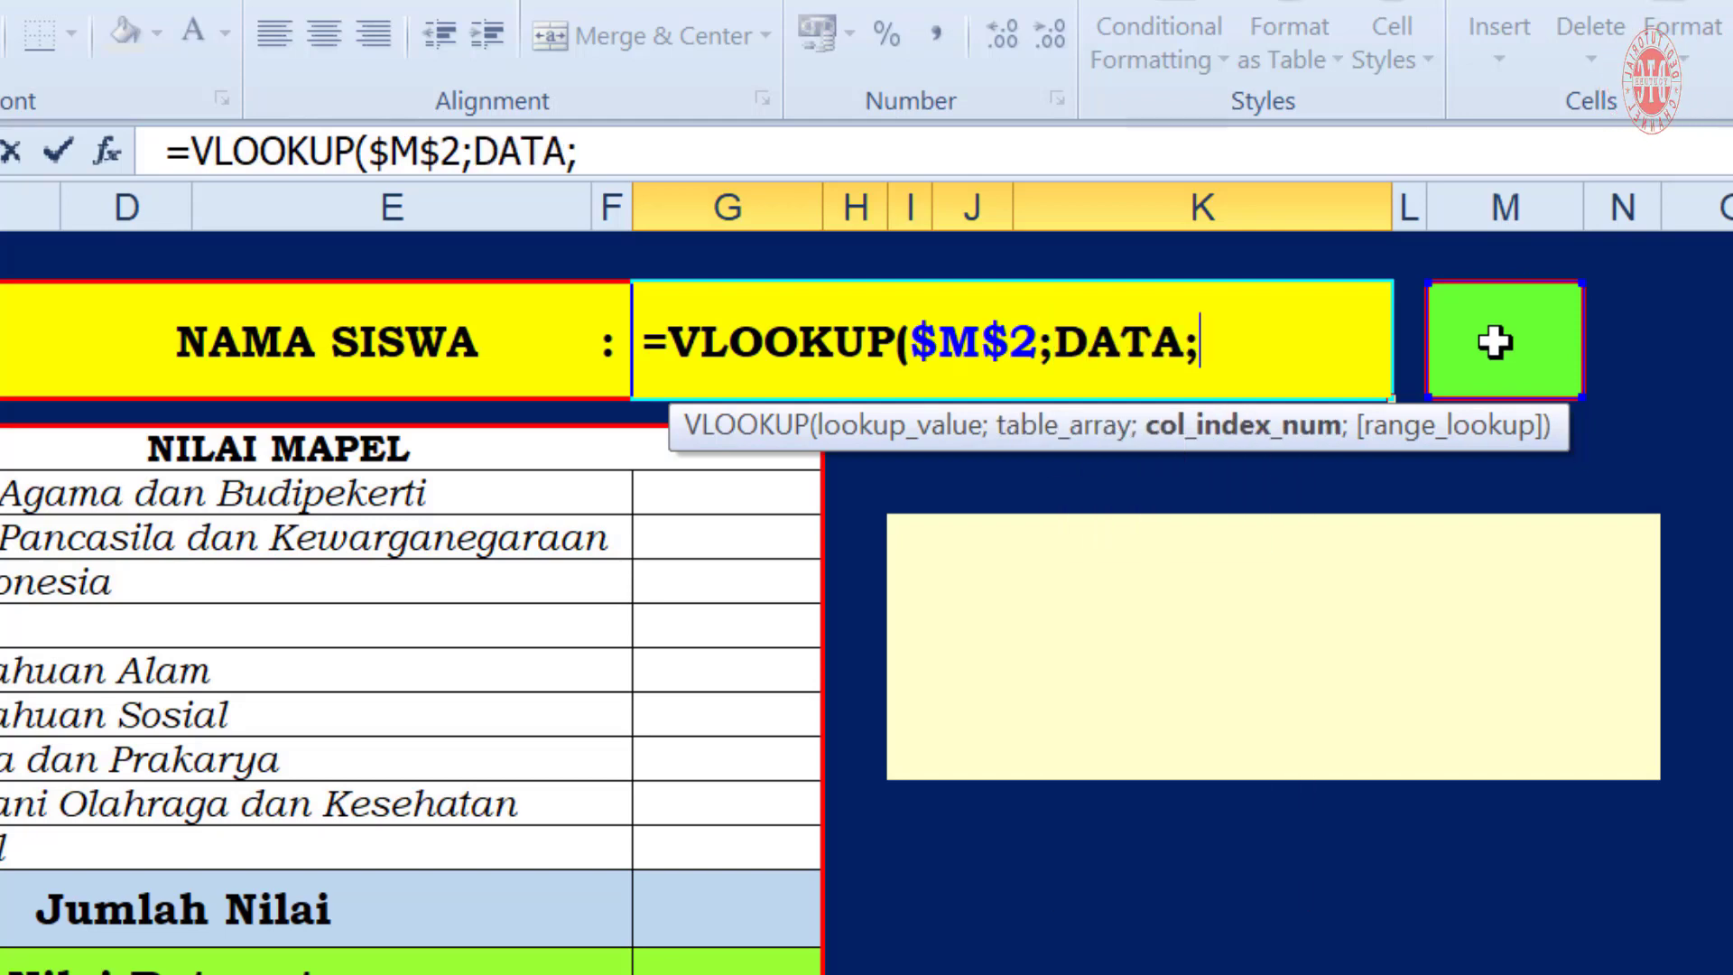
type("2")
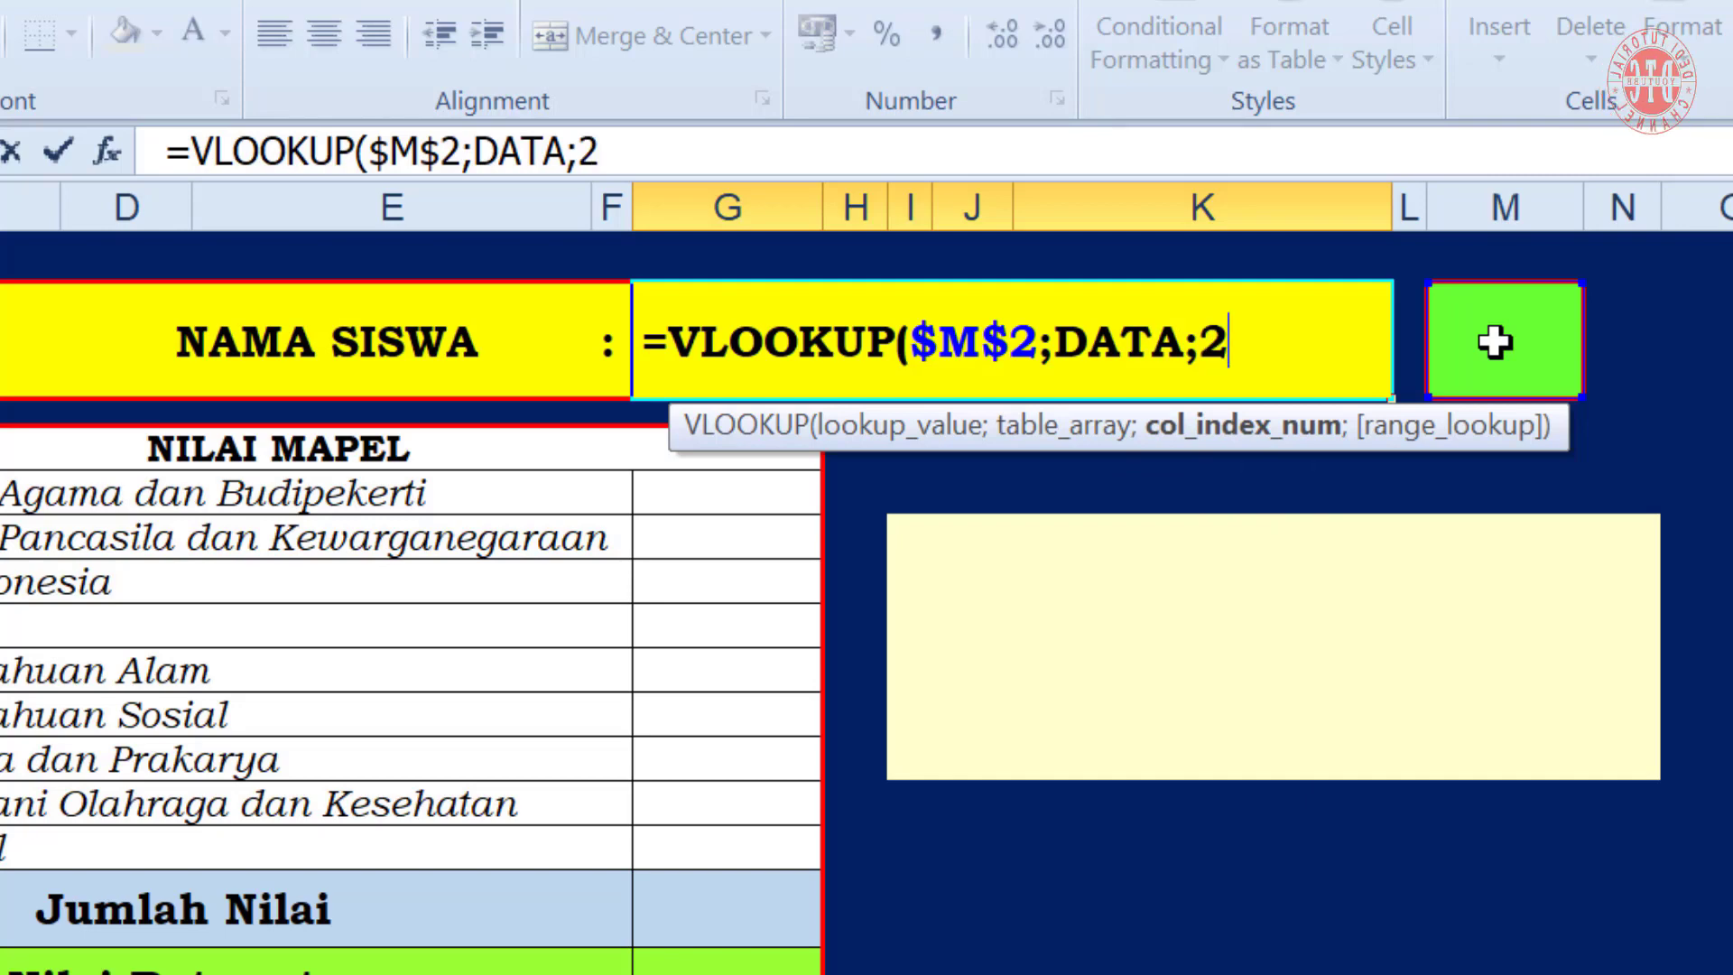
type(")")
key("Return")
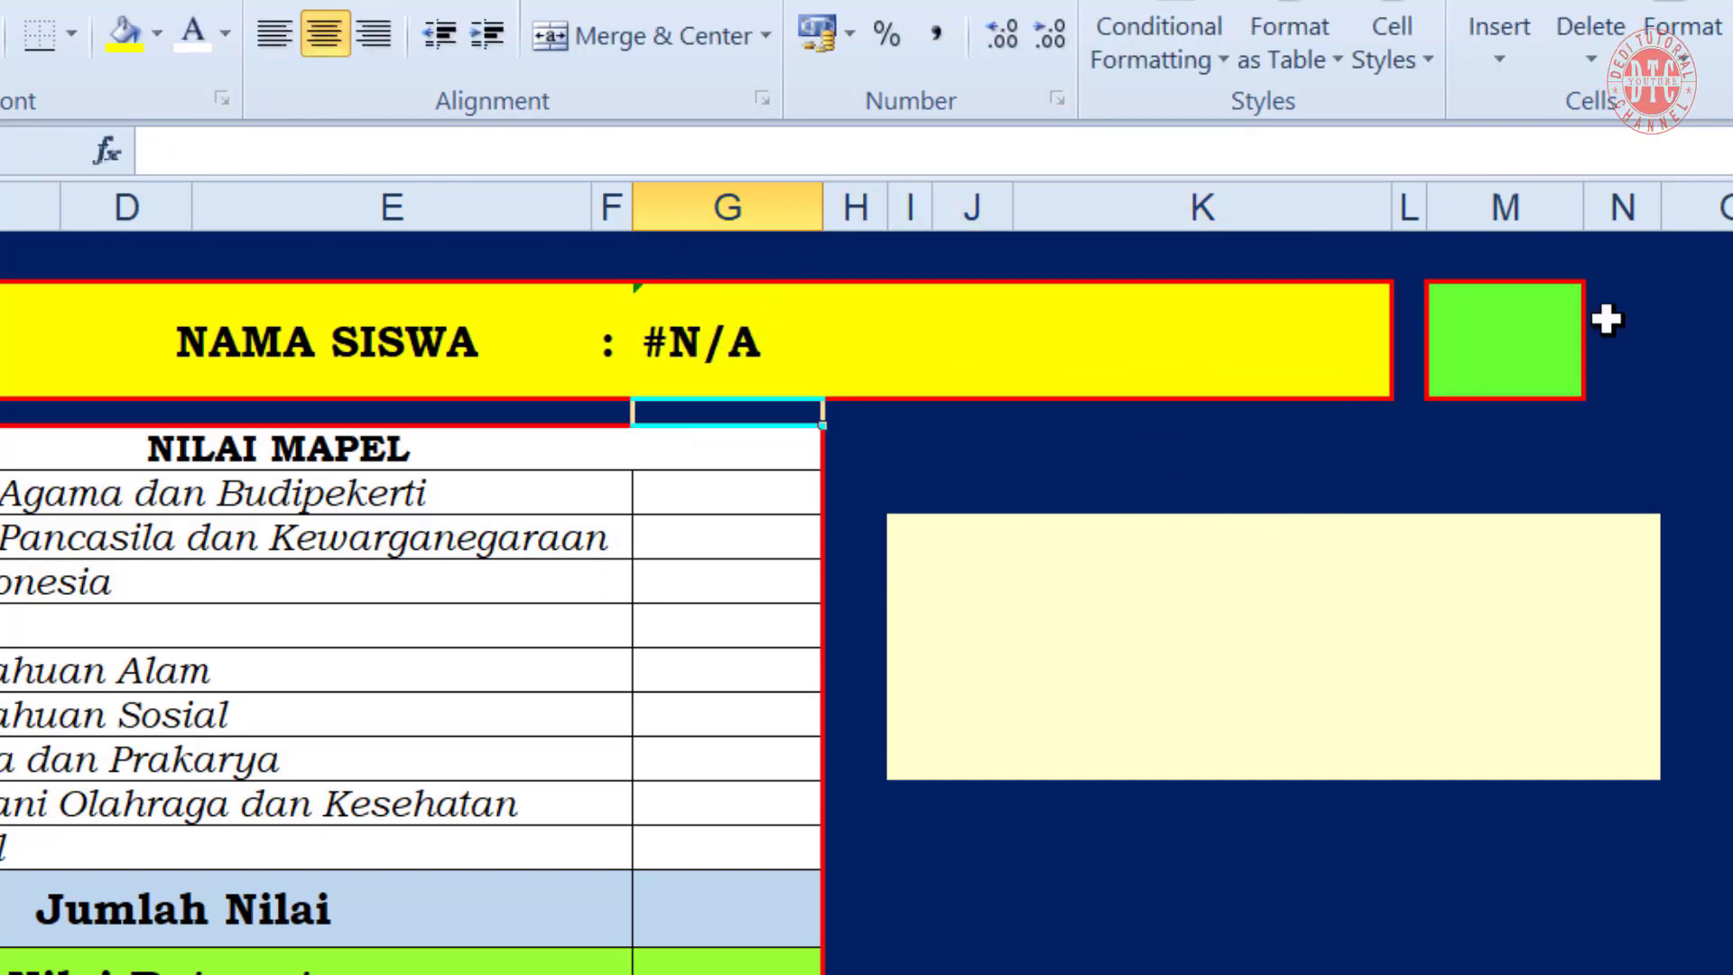
Enter student number 1 in the green lookup cell M2
left_click(1490, 331)
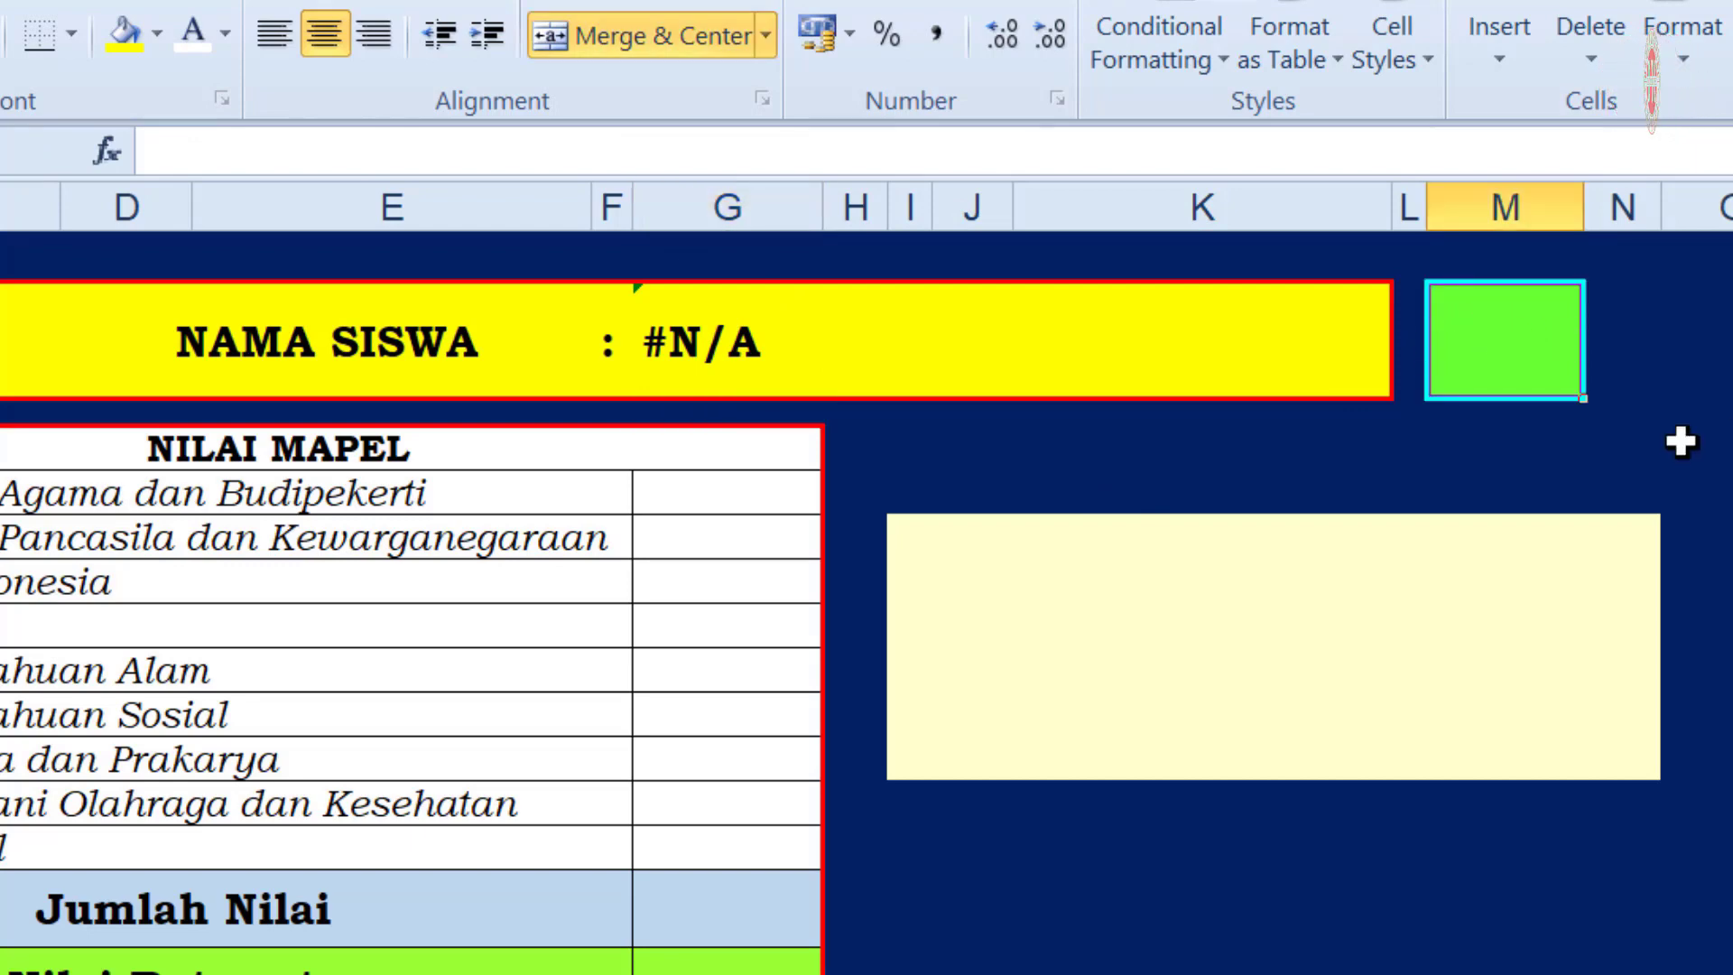
type("1")
key("Return")
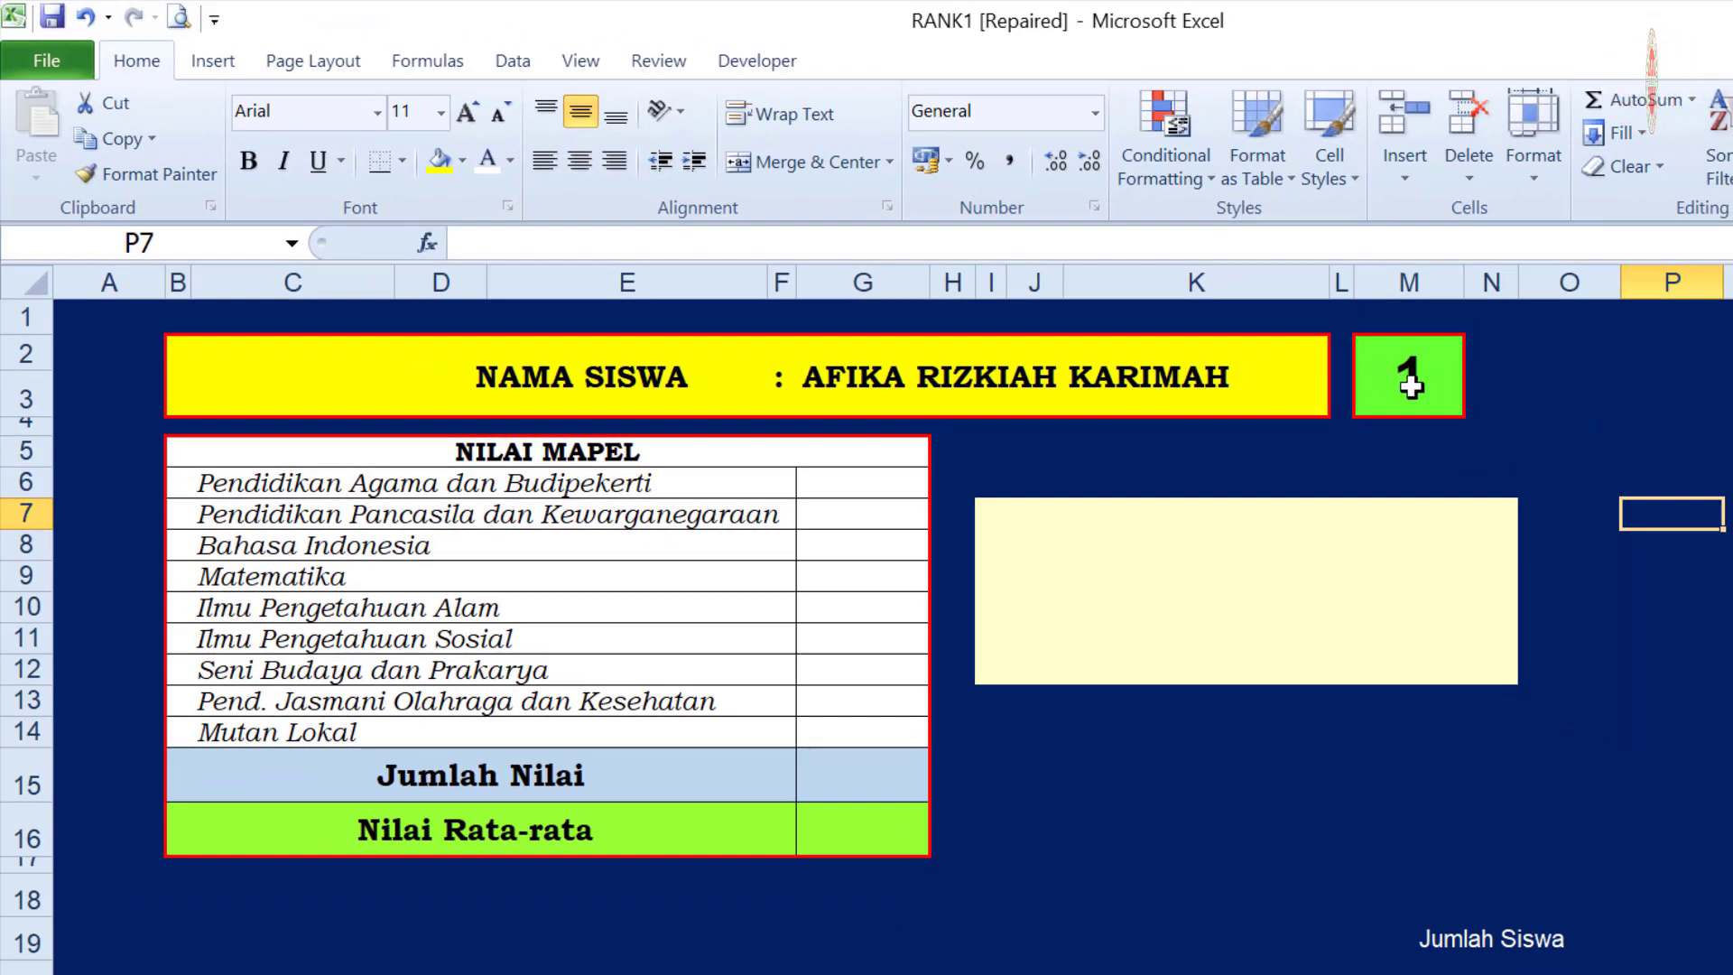
Insert a Spin Button form control beside the student number cell M2, about as tall as that cell
left_click(1490, 451)
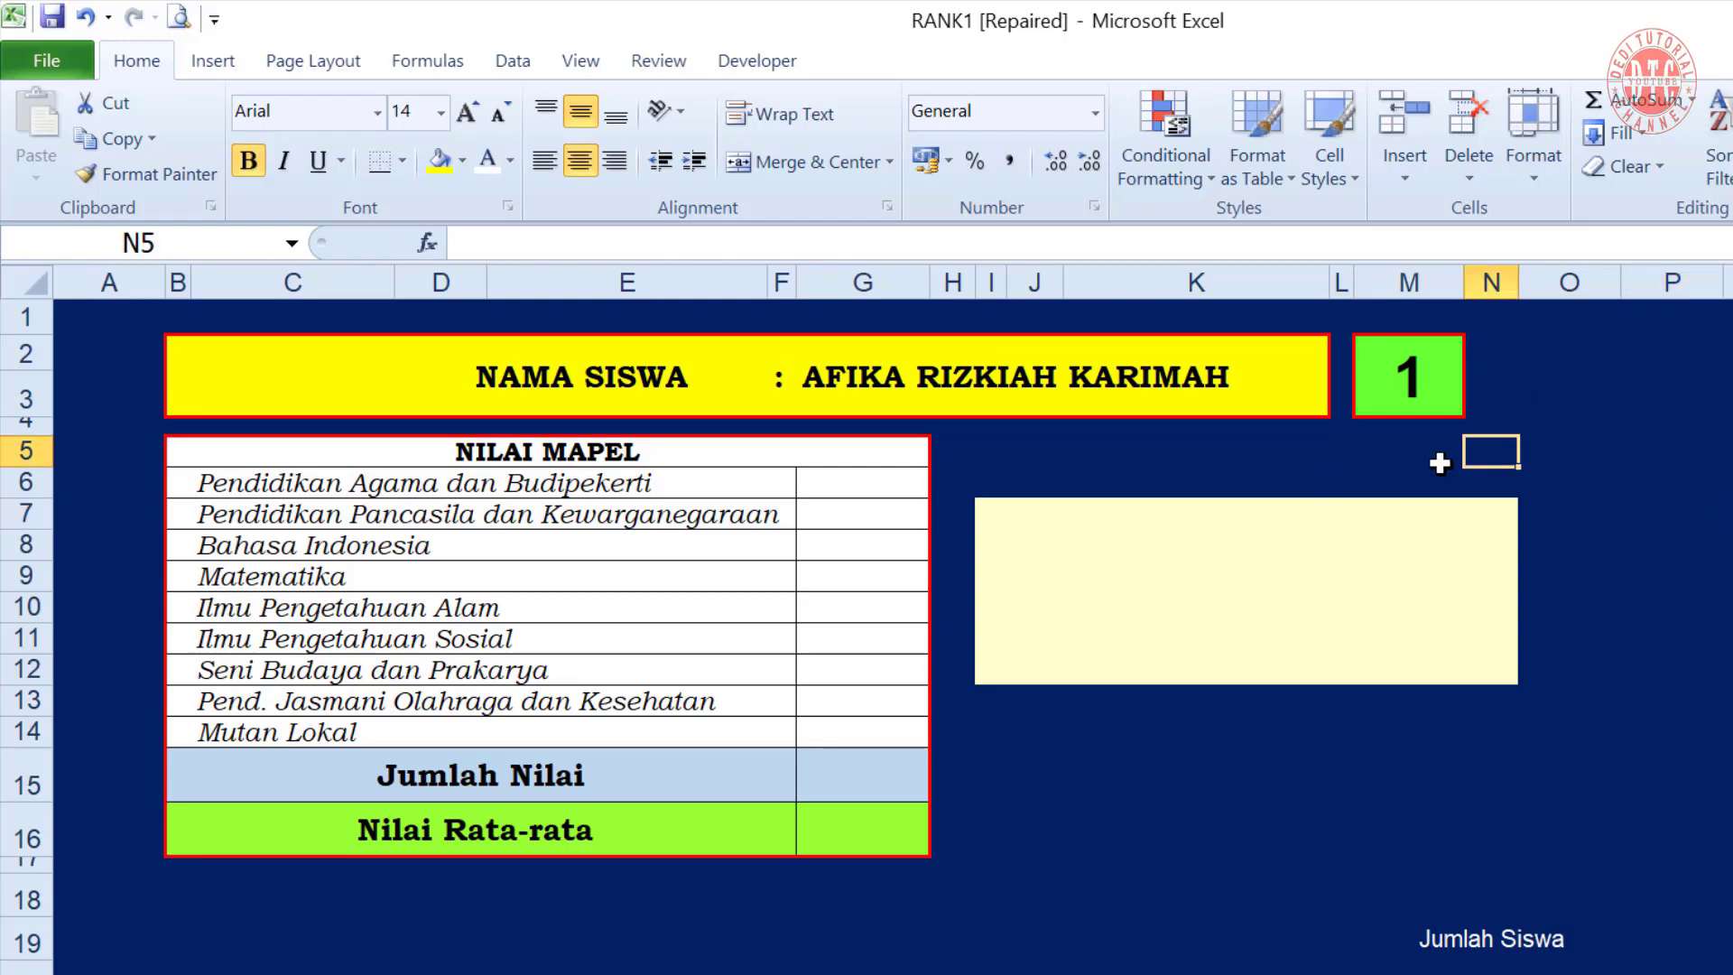
left_click(765, 63)
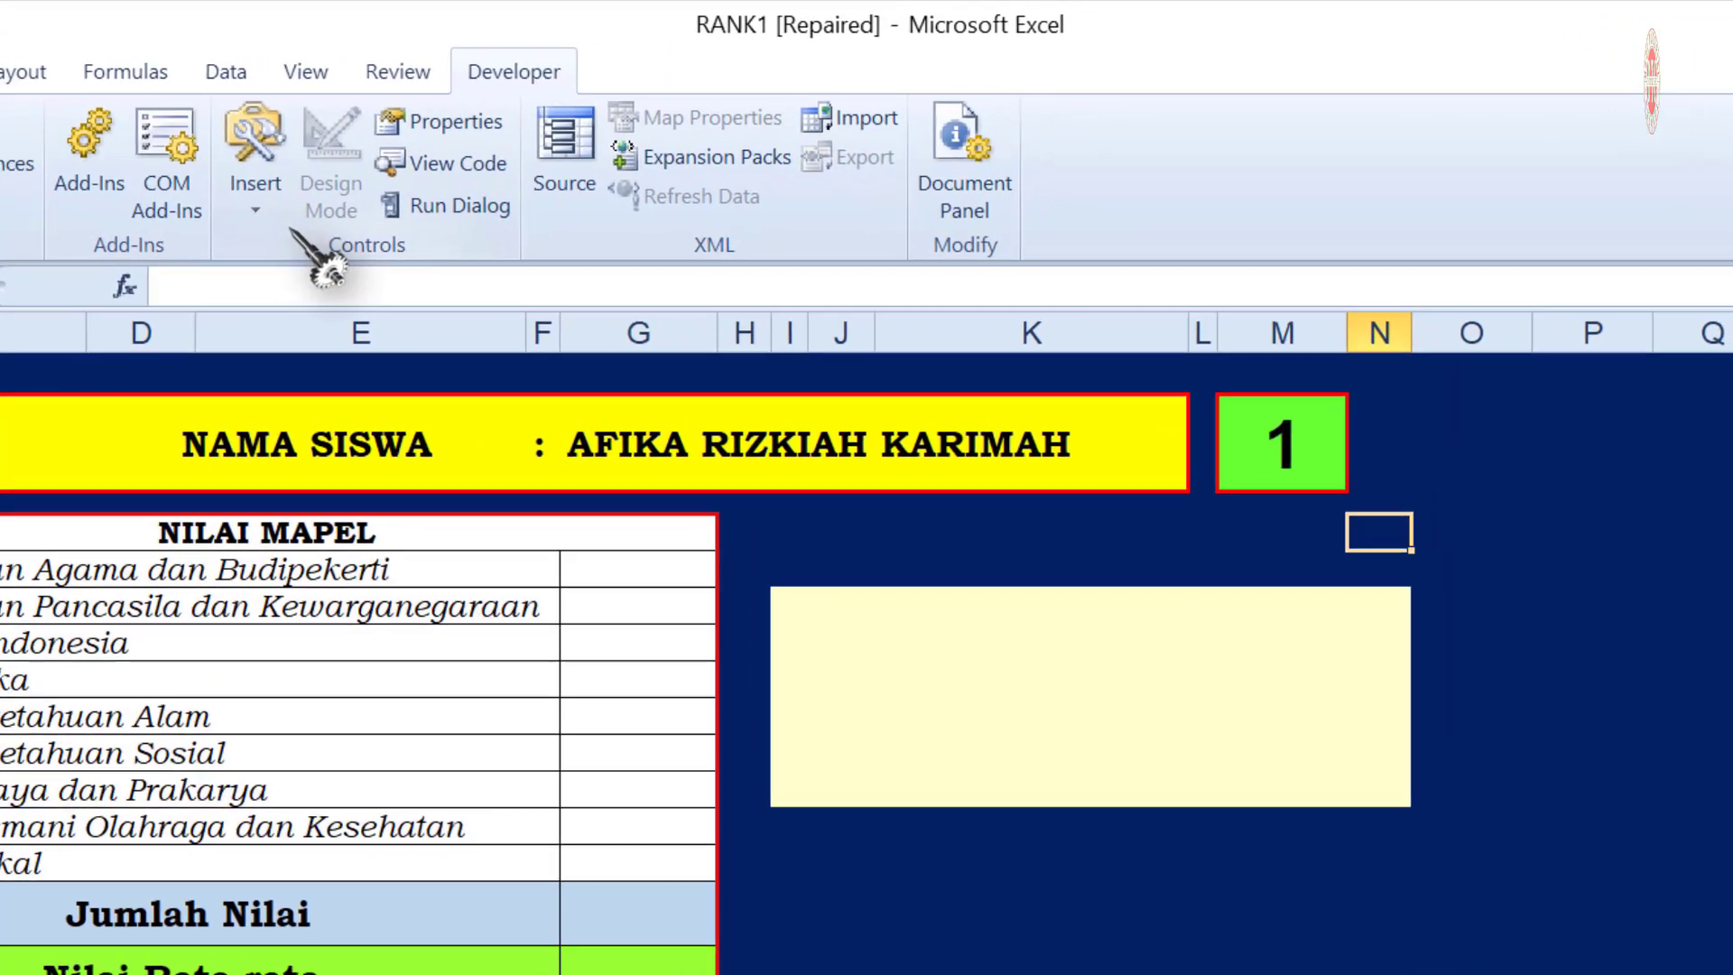
left_click(248, 212)
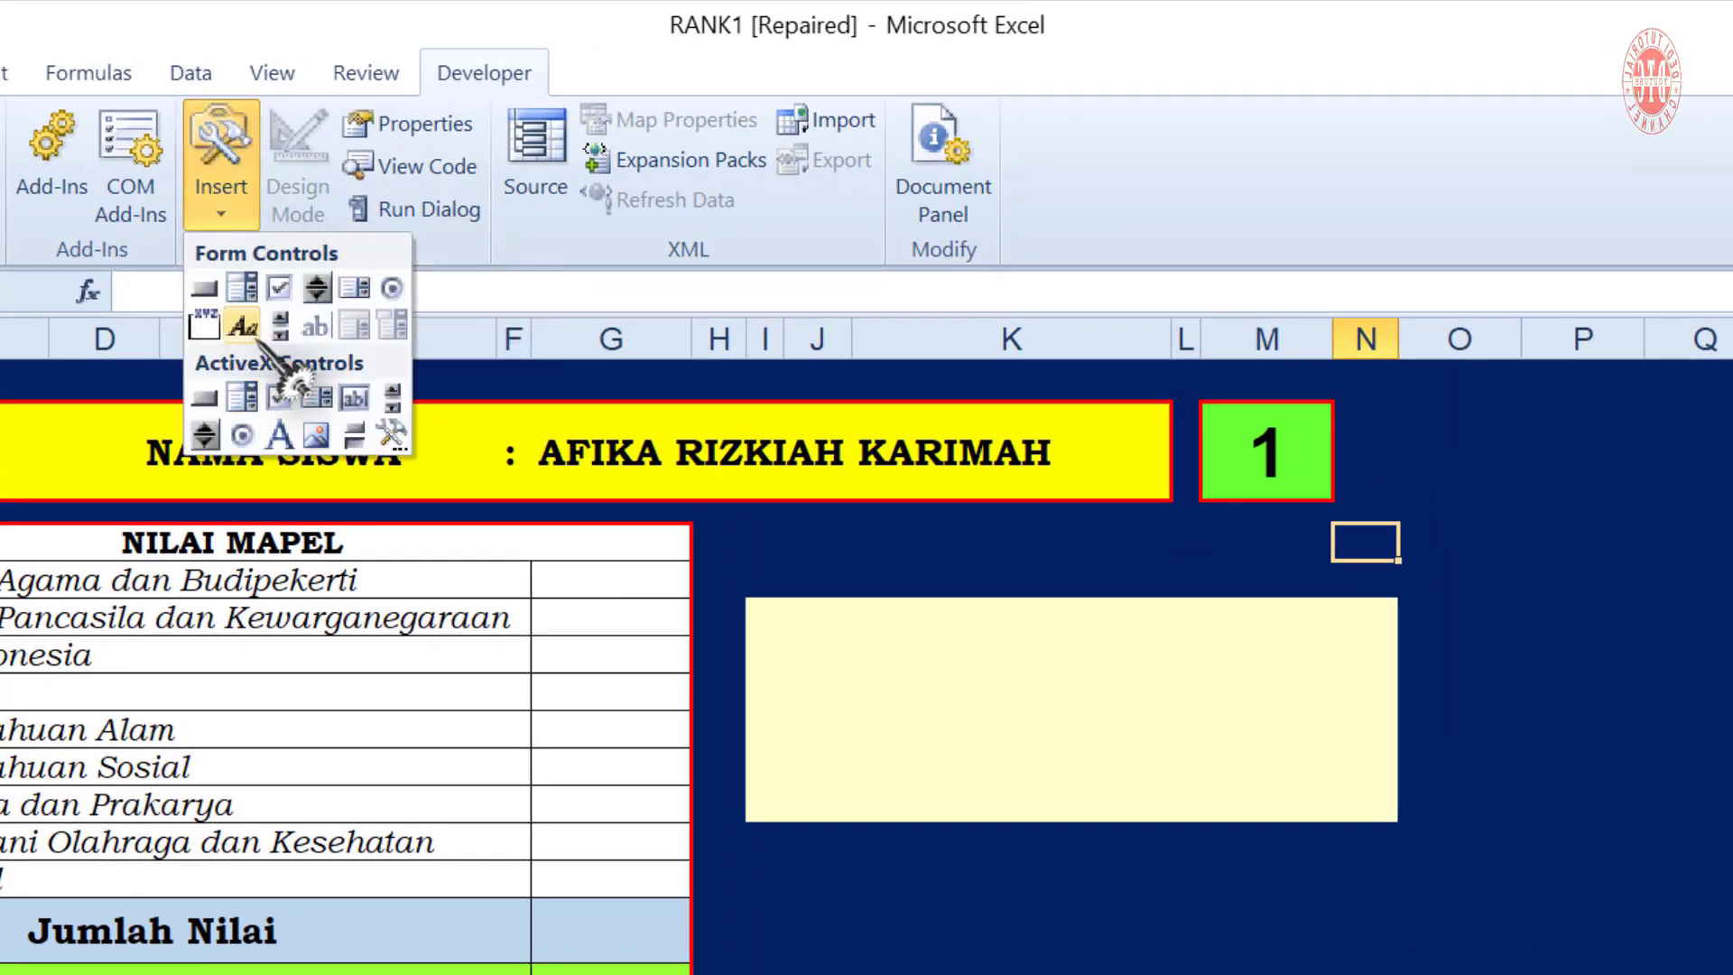
left_click(316, 287)
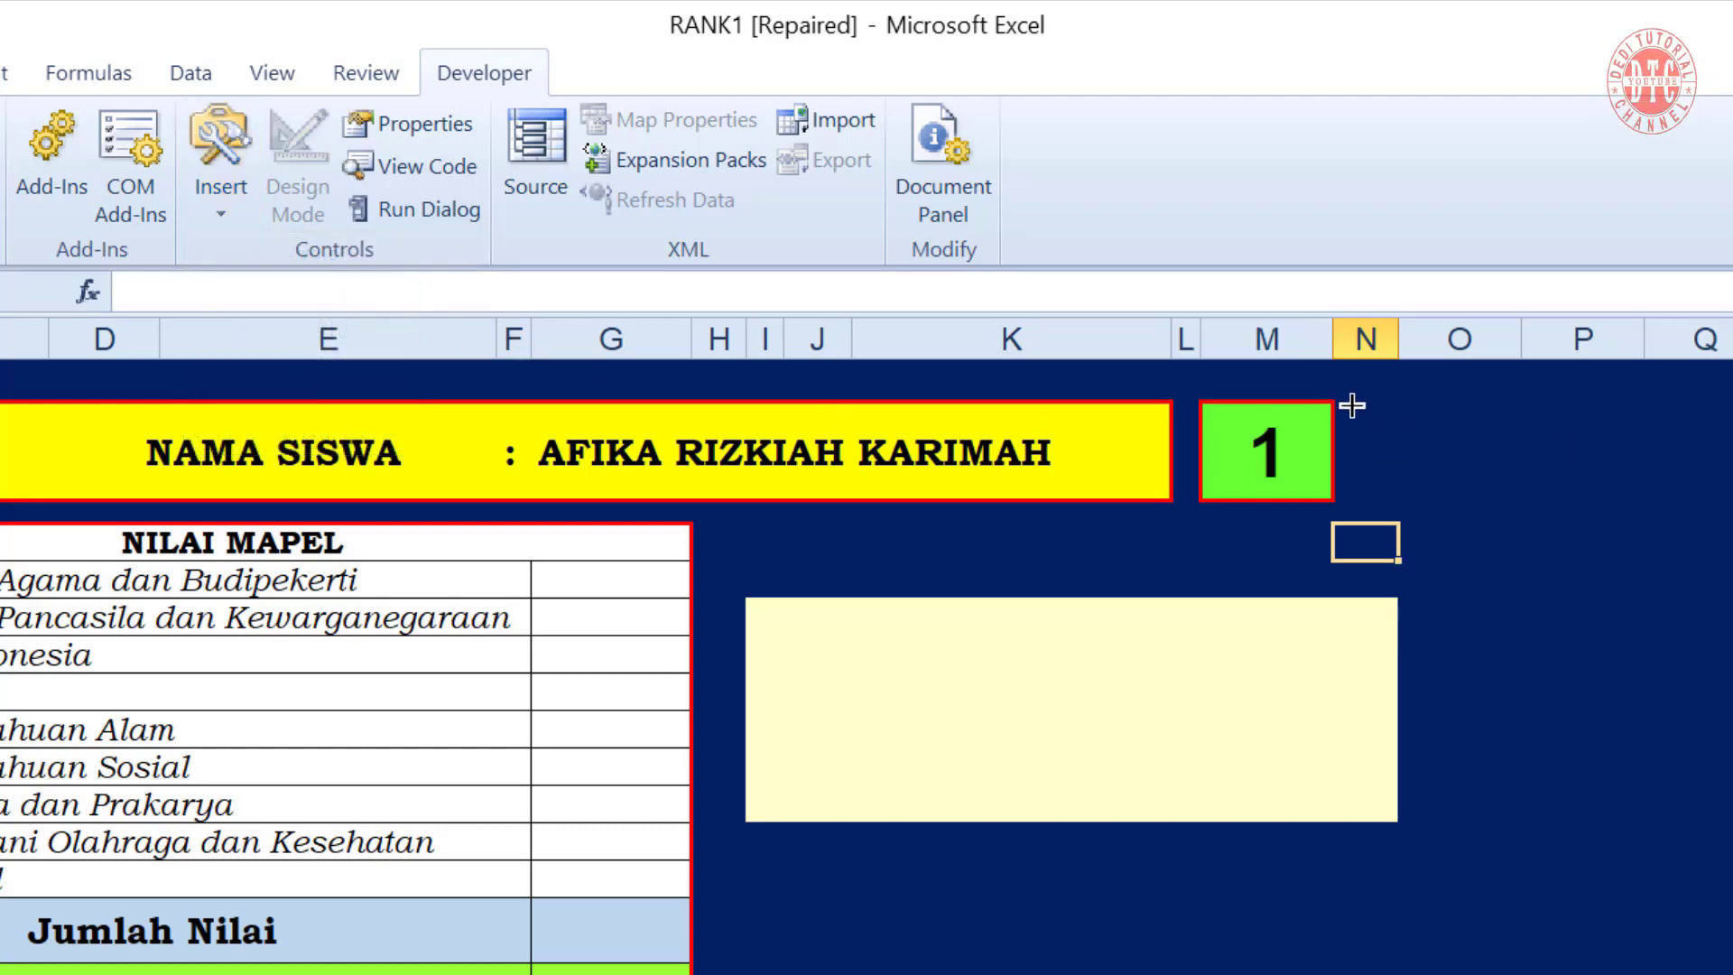
mouse_move(1351, 398)
left_mouse_down()
mouse_move(1427, 448)
mouse_move(1434, 501)
left_mouse_up()
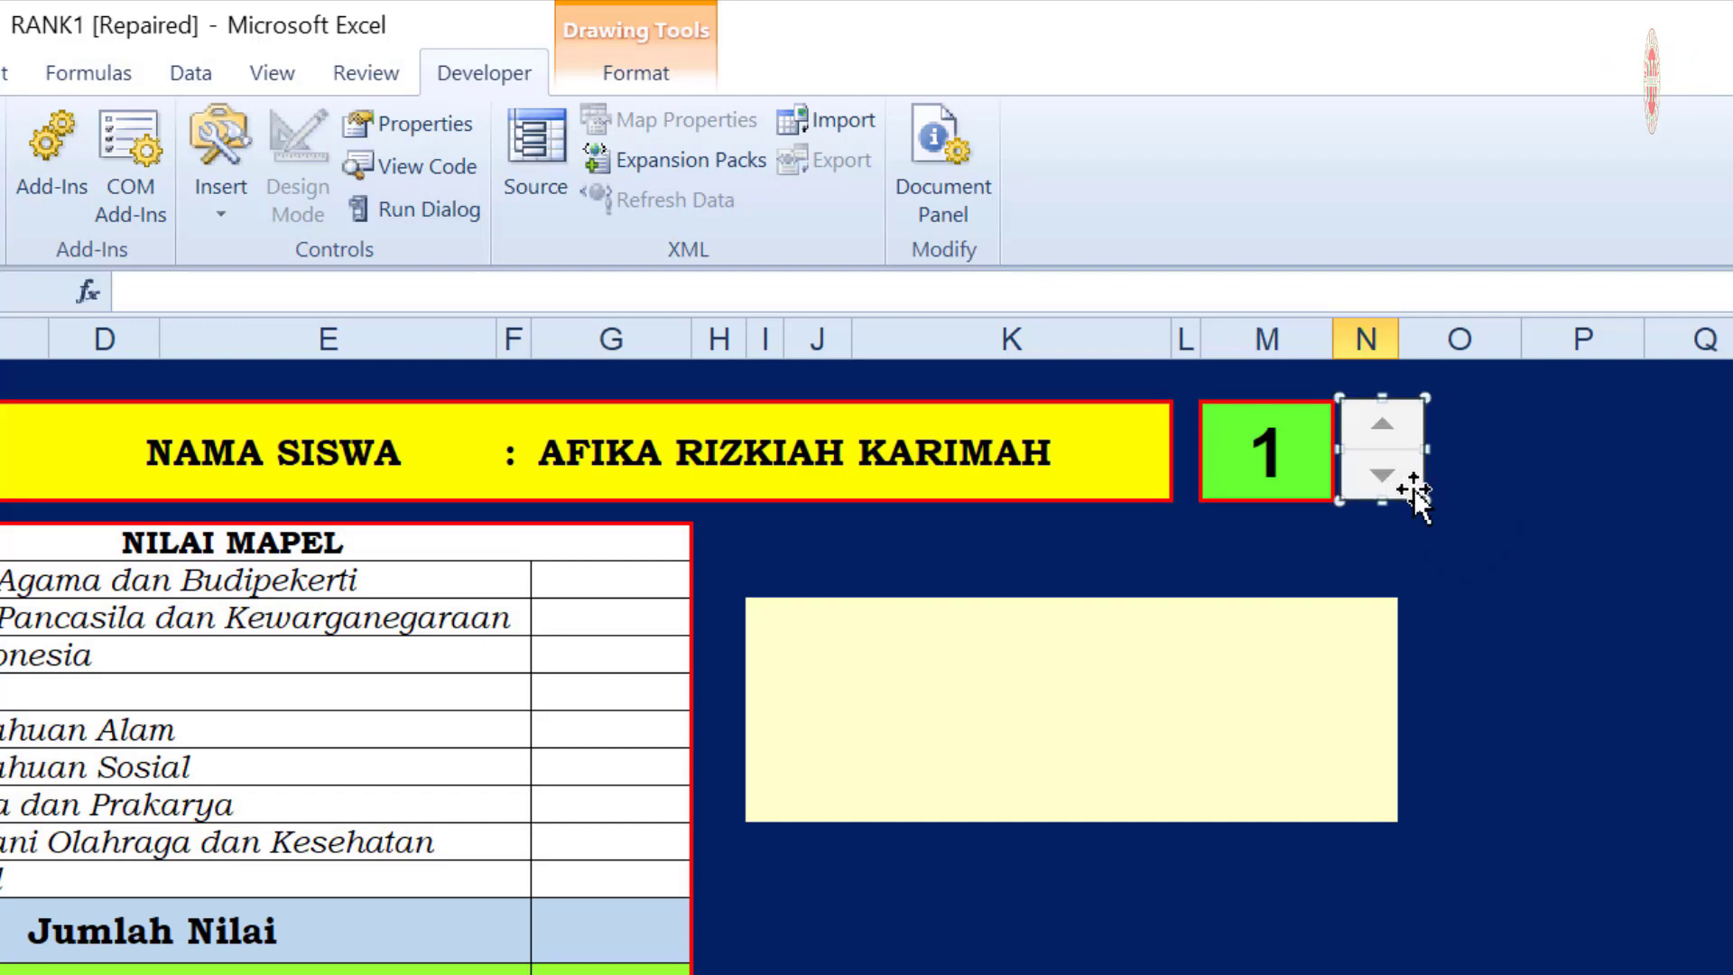
Format the spin button with minimum value 1, maximum value 25 and cell link $M$2
right_click(1413, 489)
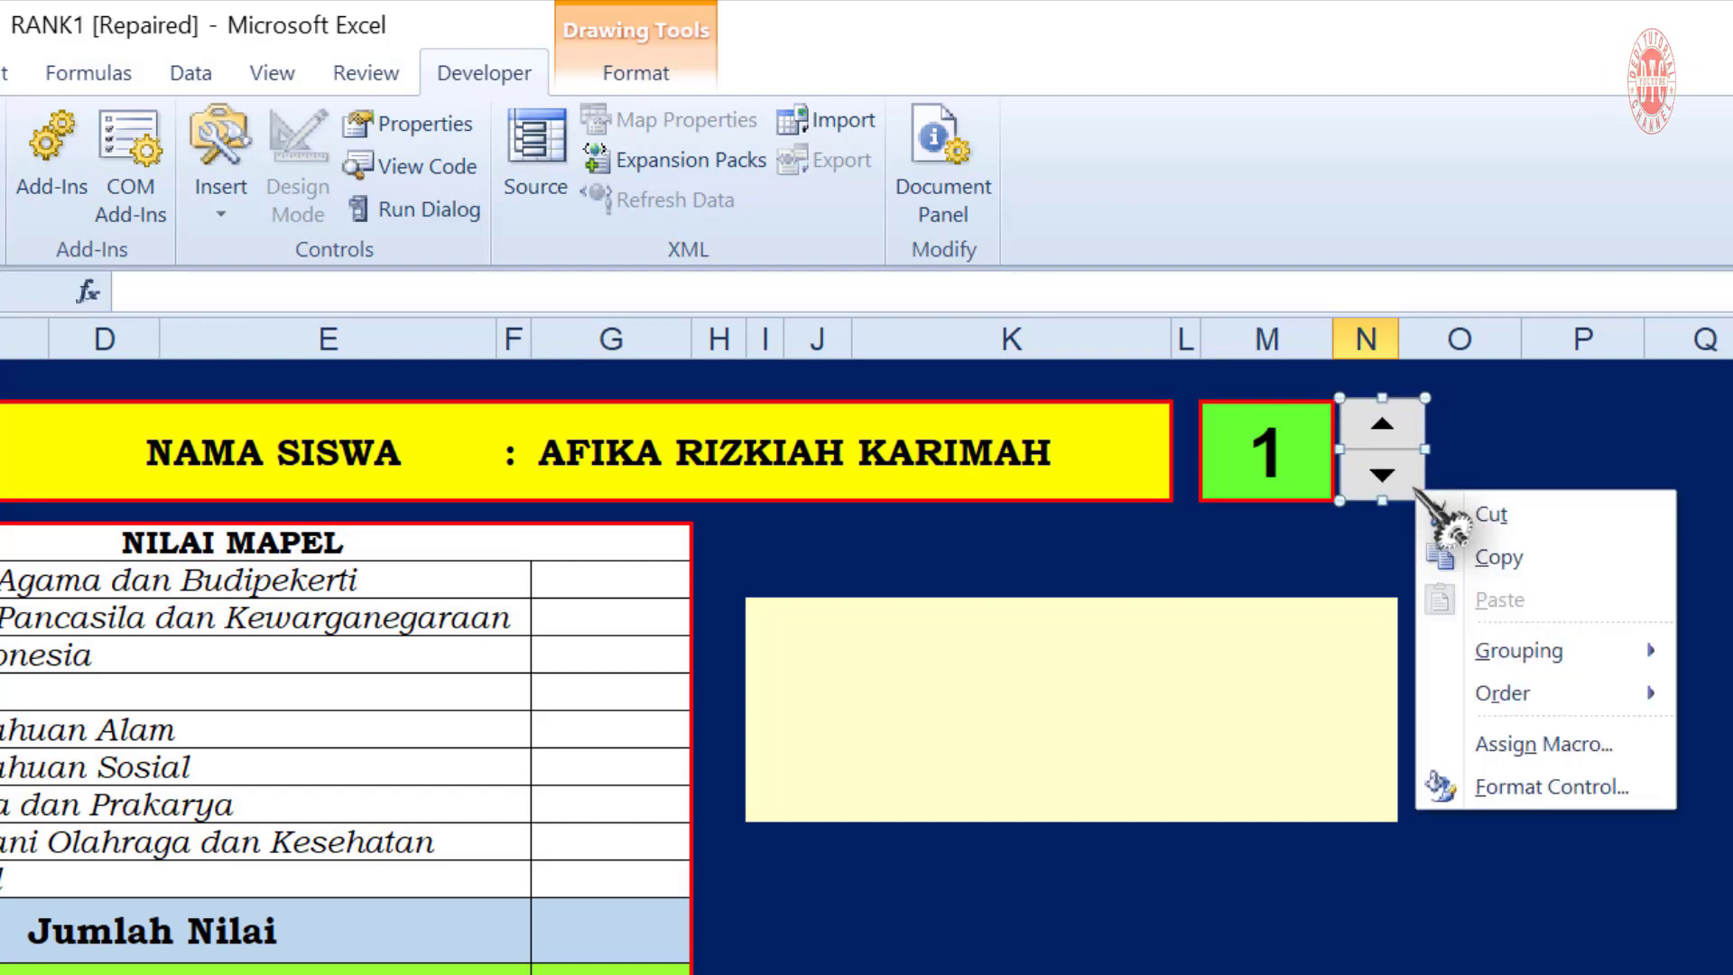
left_click(1507, 785)
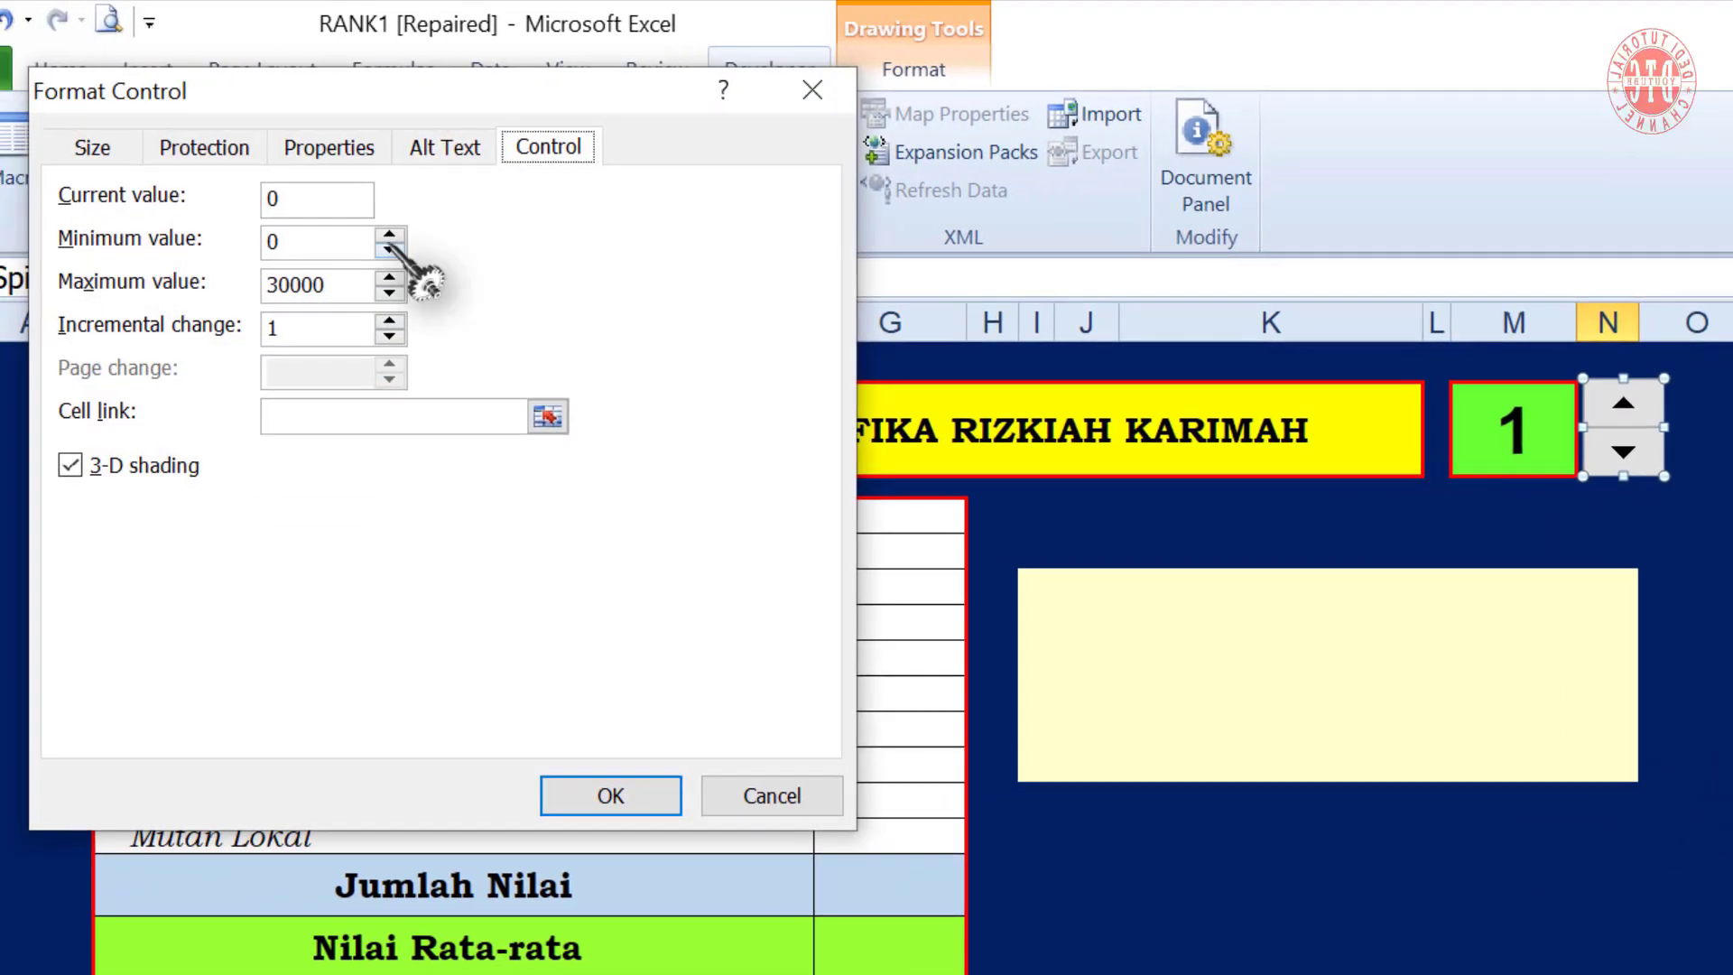
left_click(389, 235)
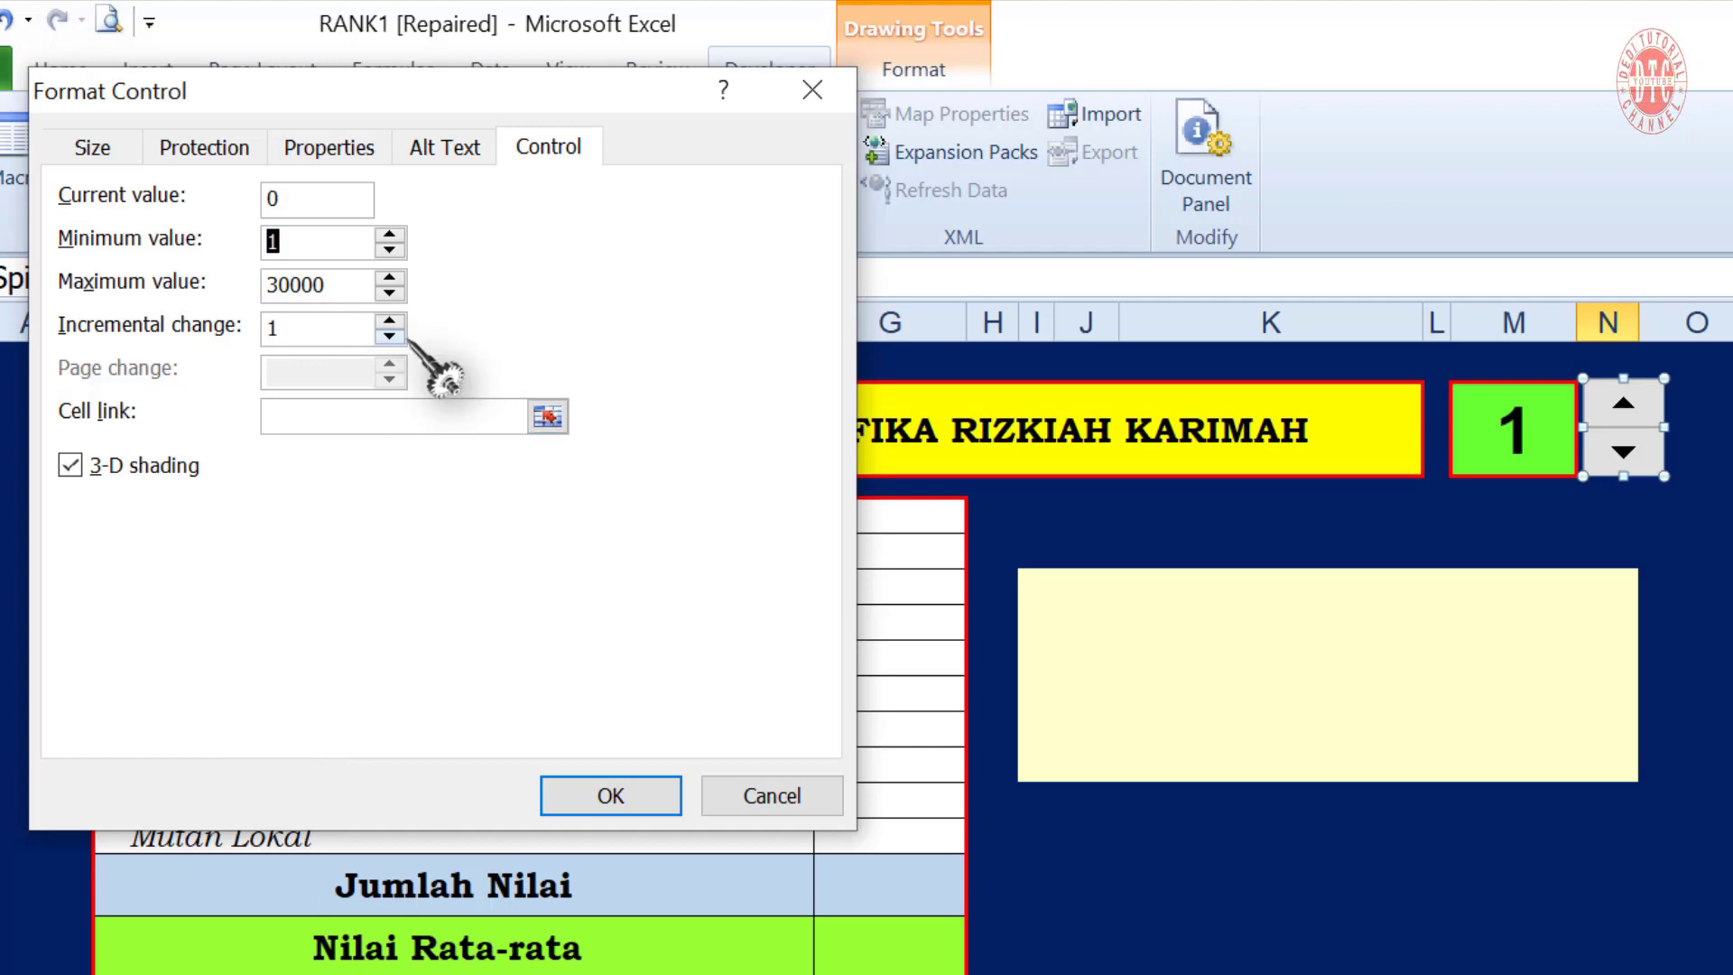
left_click(323, 287)
double_click(323, 287)
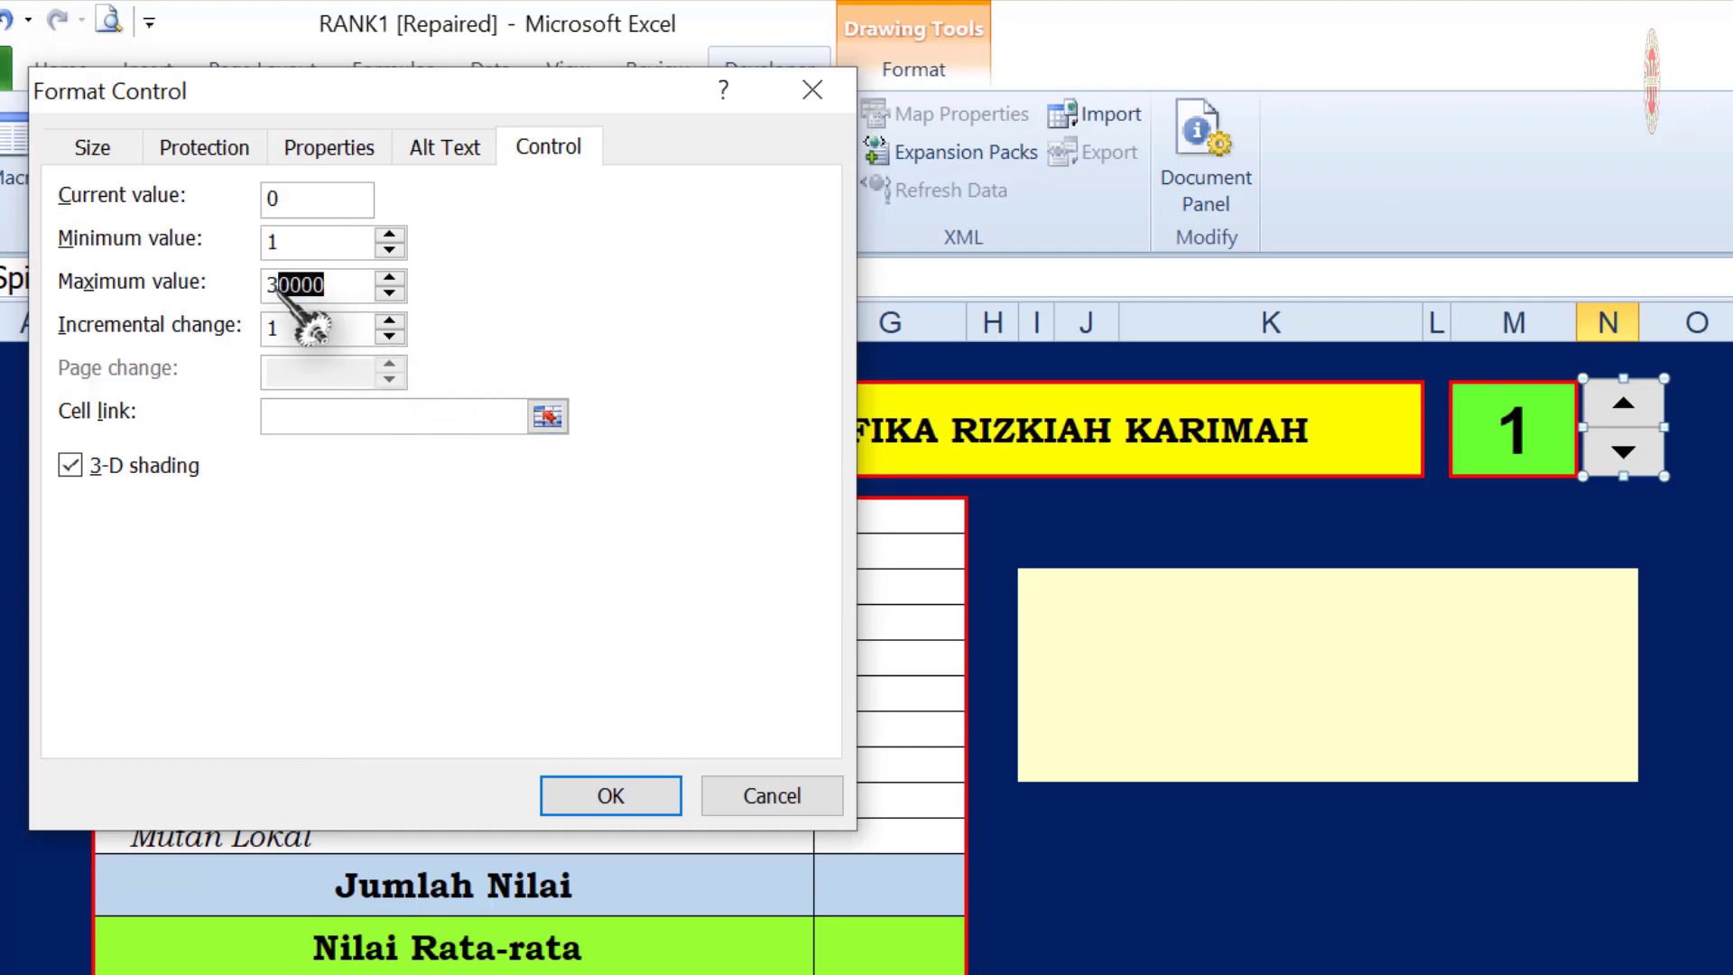
type("25")
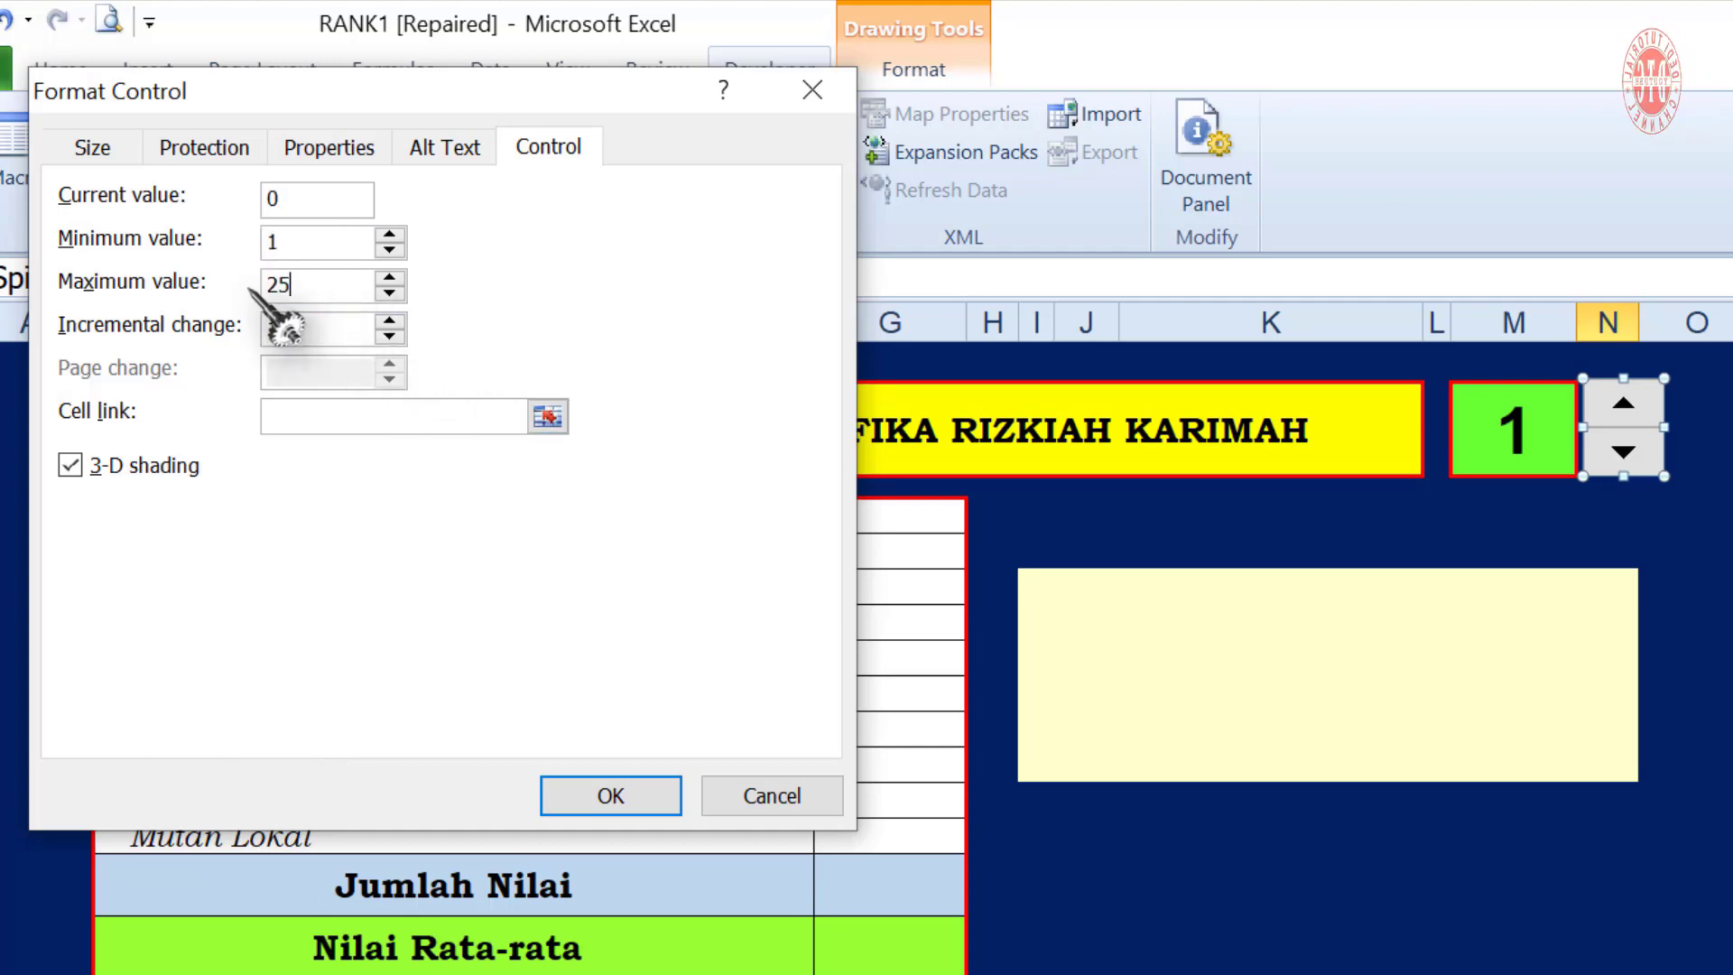
left_click(344, 413)
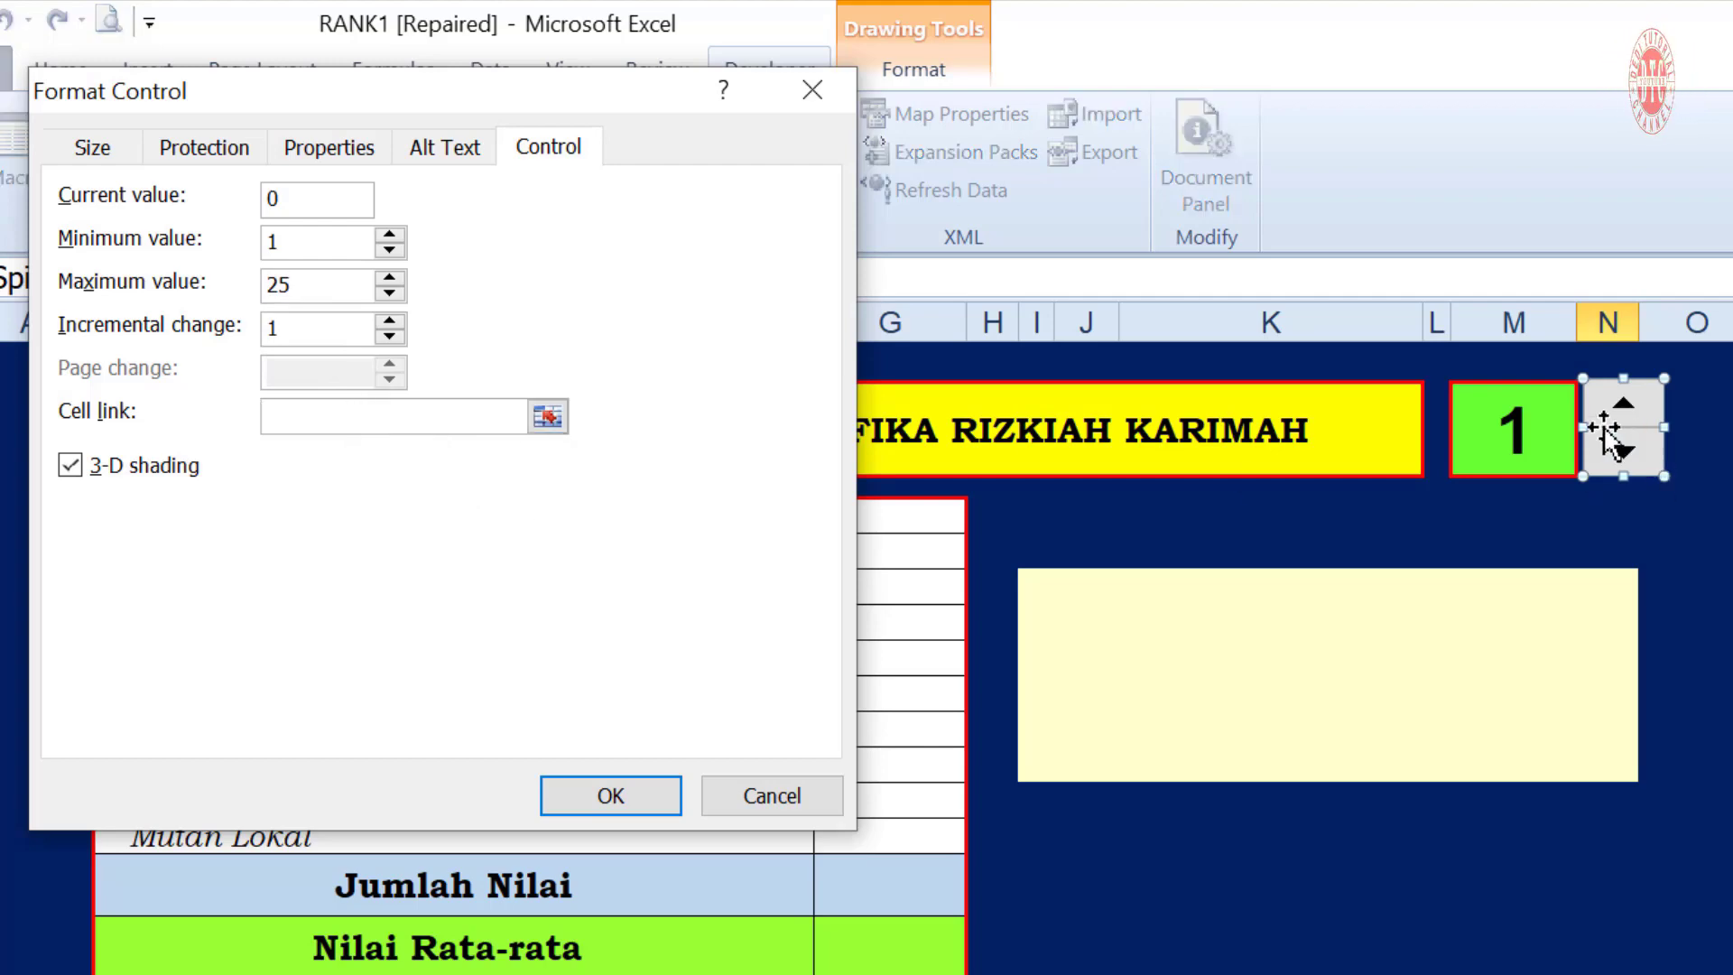
left_click(1512, 435)
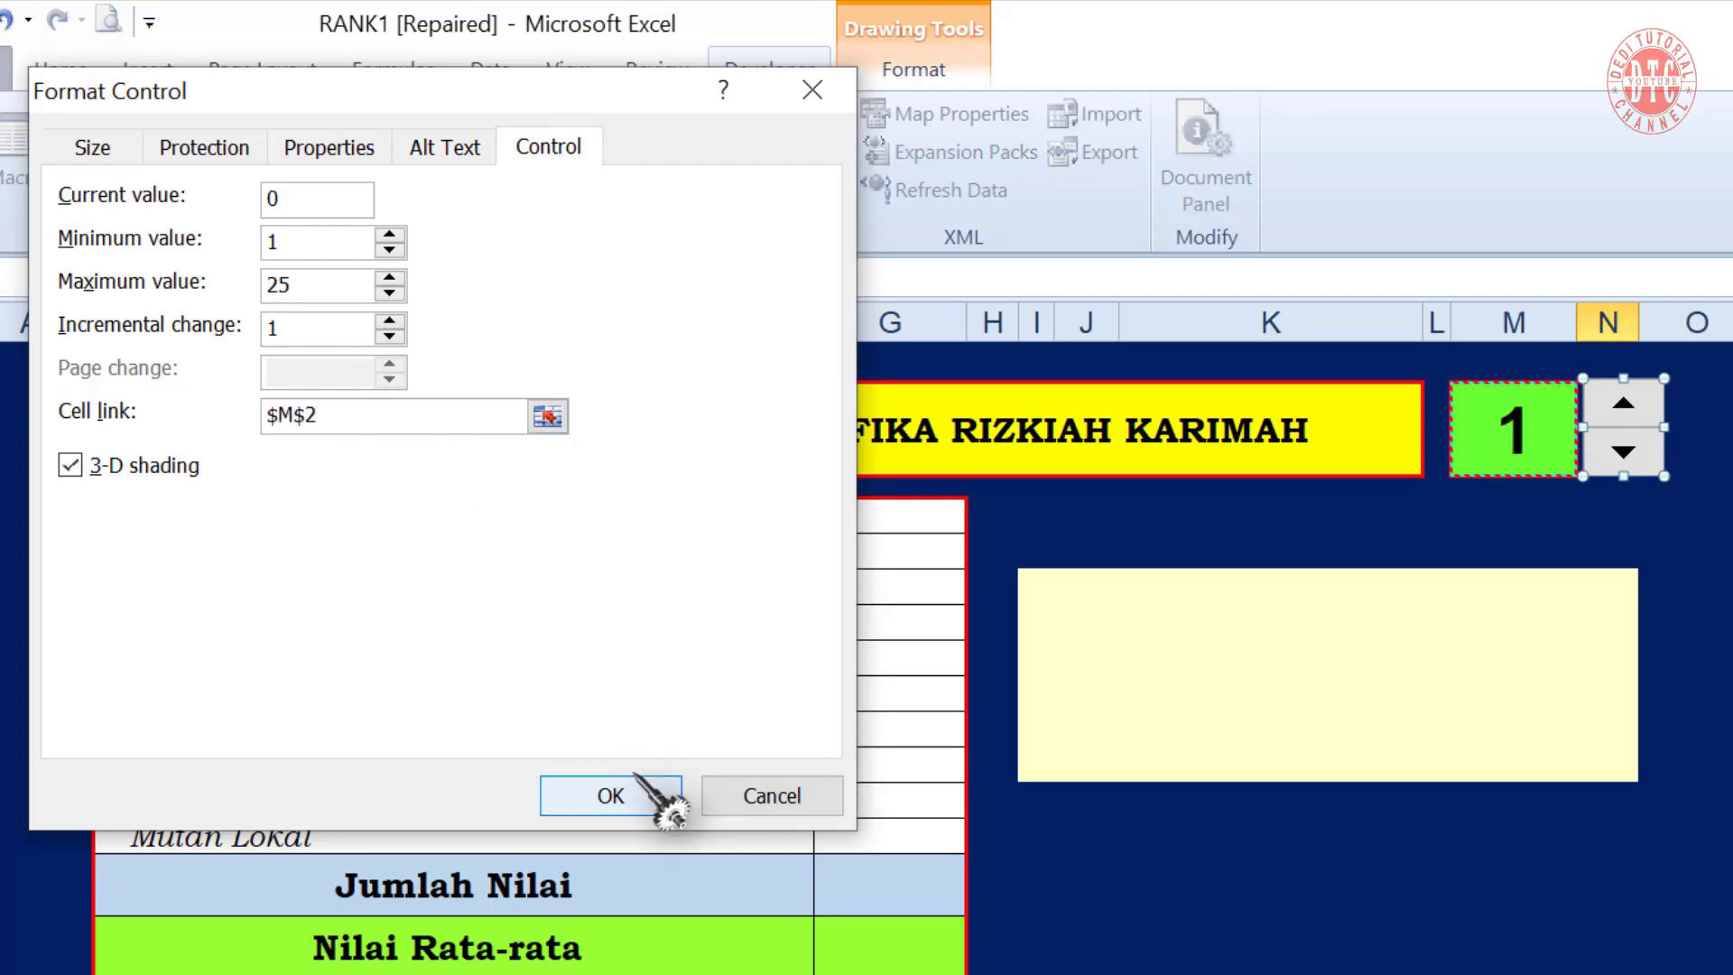
left_click(663, 796)
left_click(1663, 437)
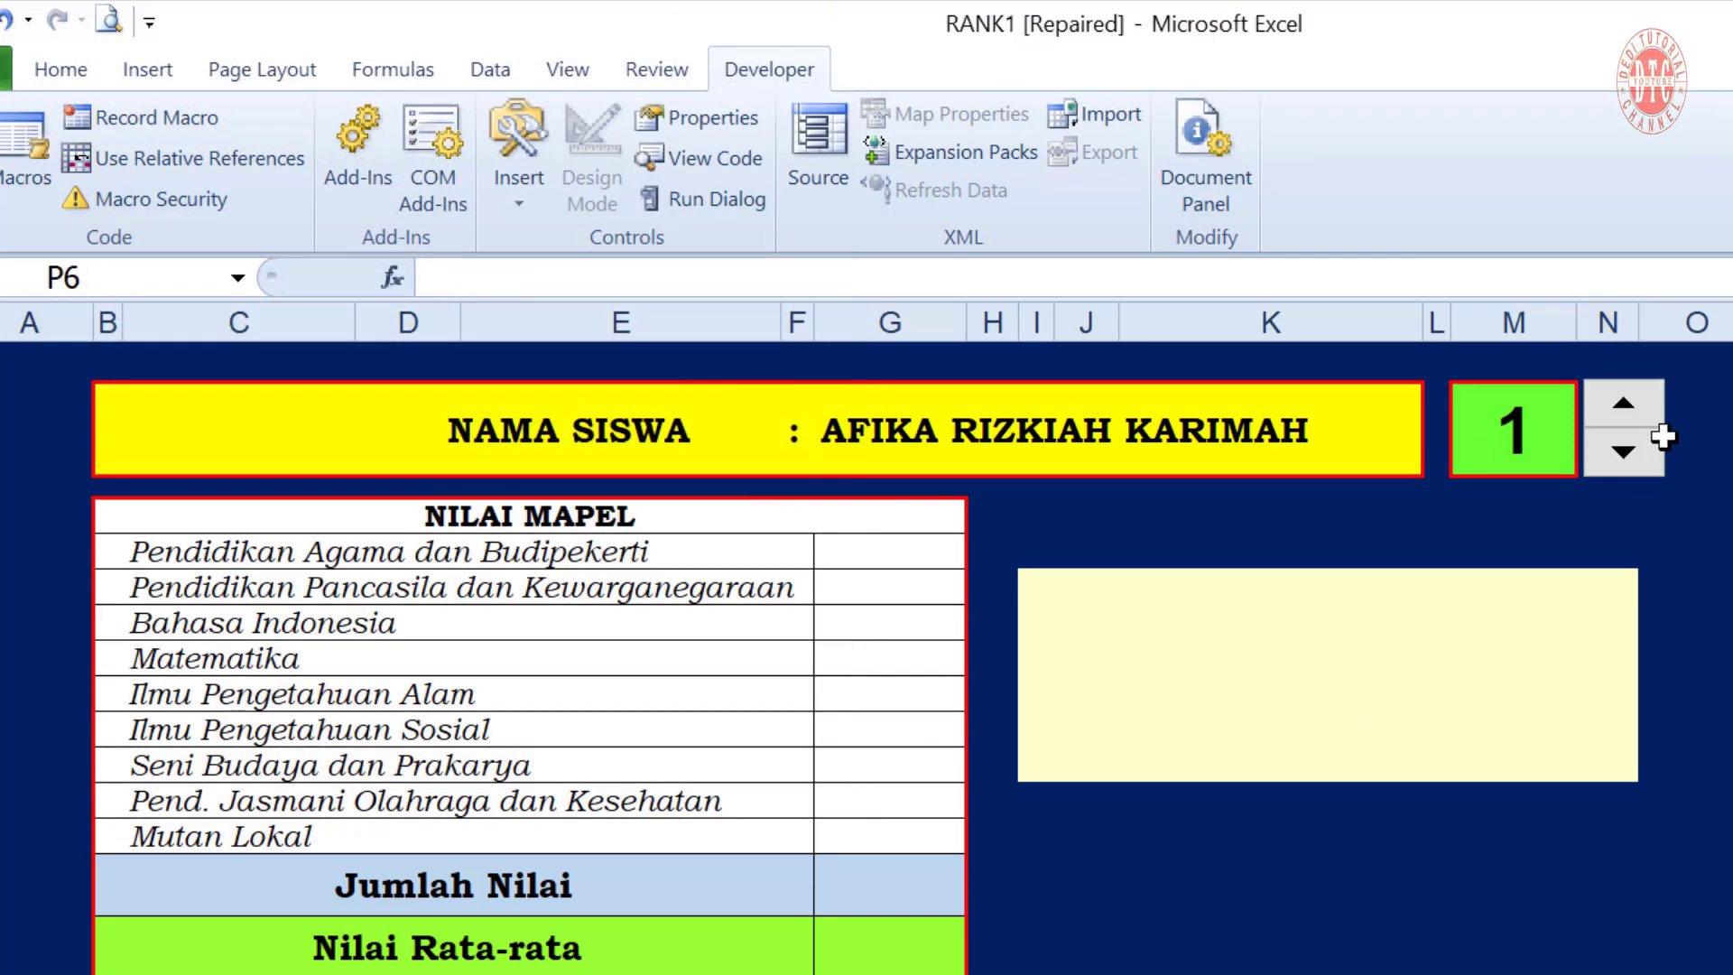
Test the spin button by stepping the student number in M2 up to 15
left_click(1623, 403)
left_click(1624, 403)
left_click(1623, 403)
left_click(1623, 403)
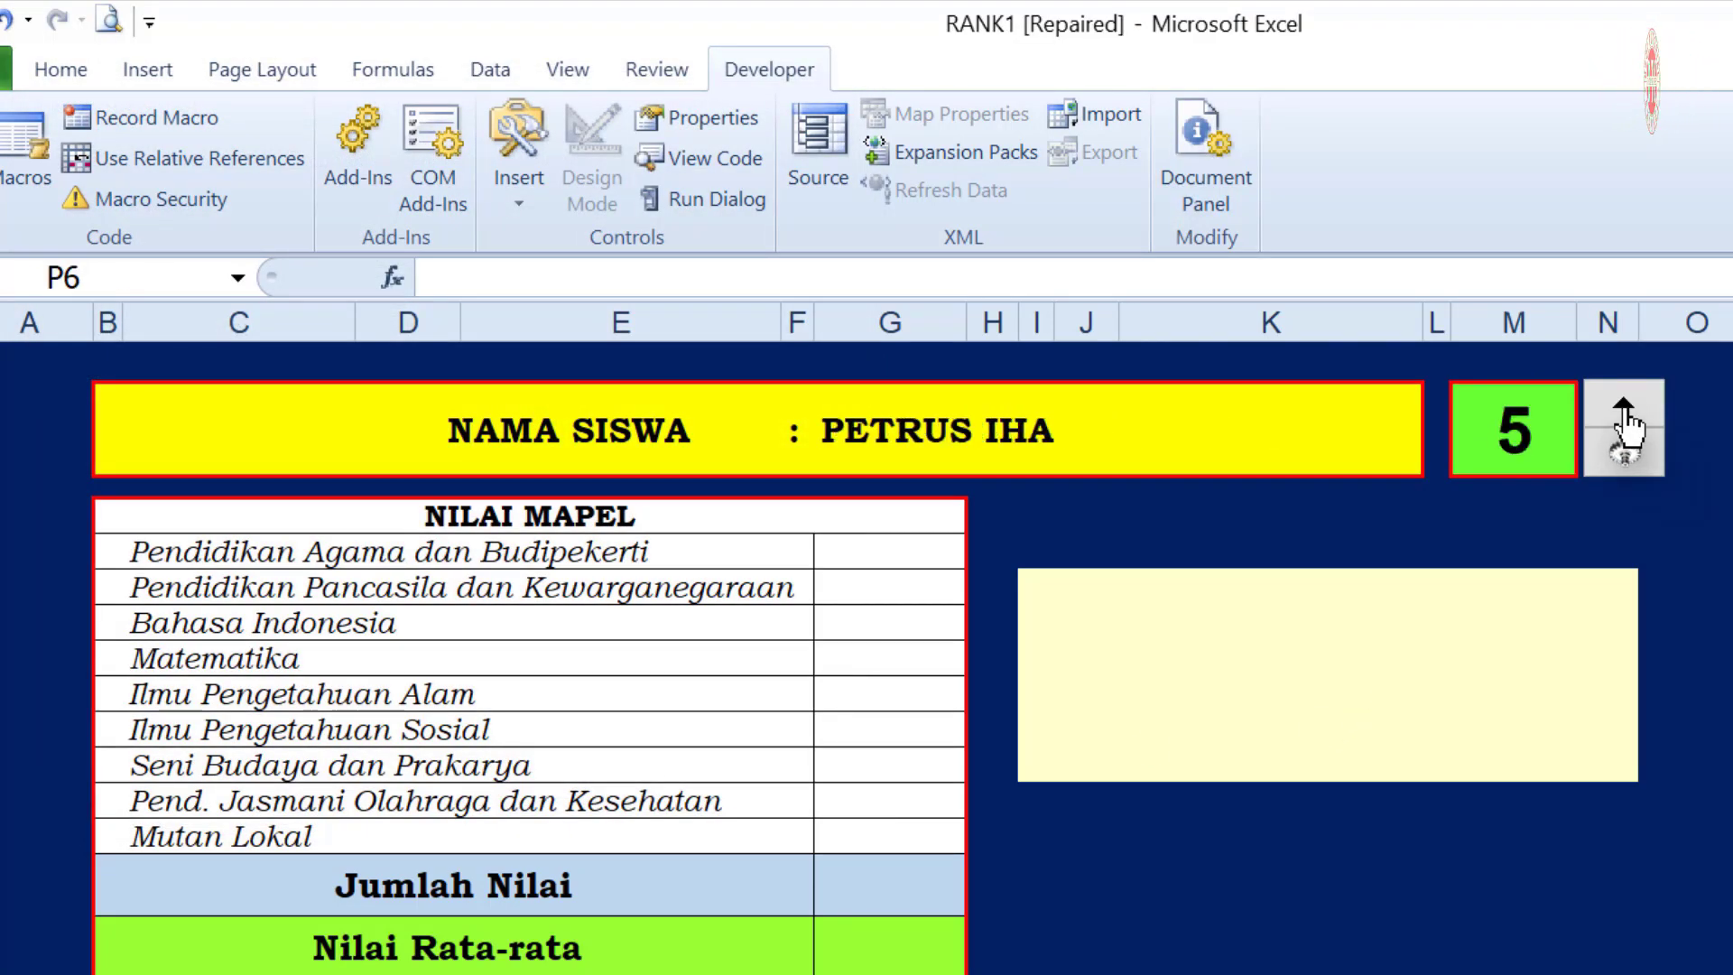
left_click(1623, 403)
left_click(1623, 403)
left_click(1624, 403)
left_click(1624, 403)
left_click(1624, 403)
left_click(1624, 403)
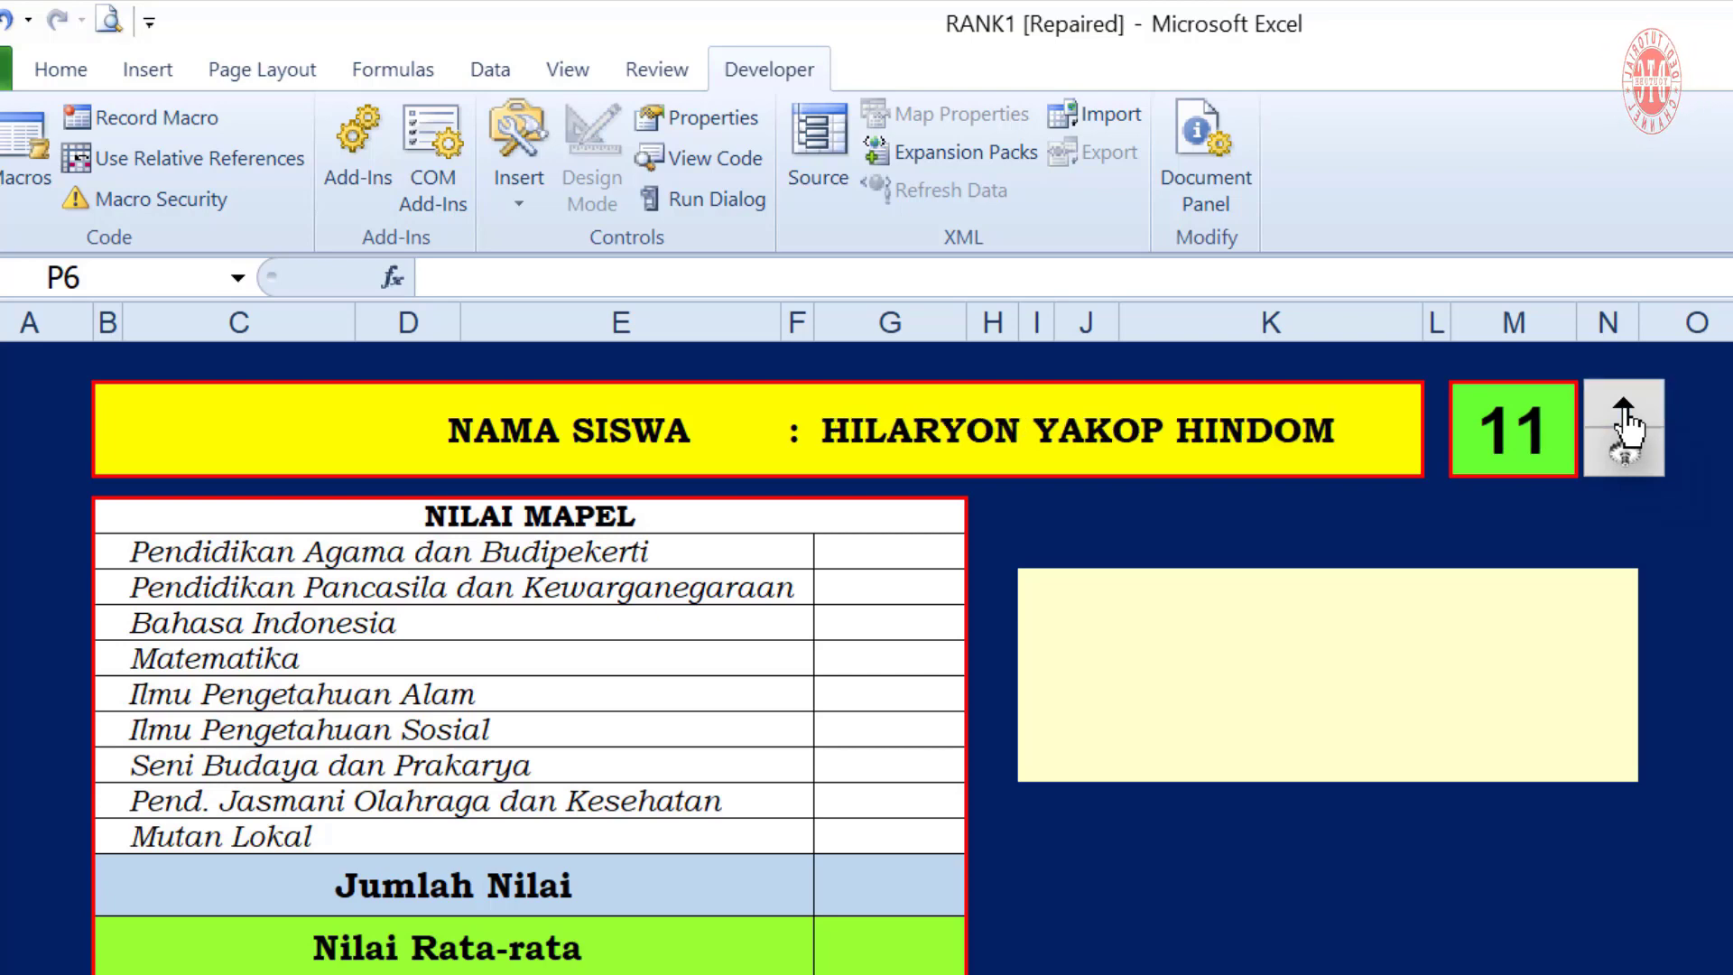
left_click(1624, 403)
left_click(1623, 404)
left_click(1623, 403)
left_click(1624, 403)
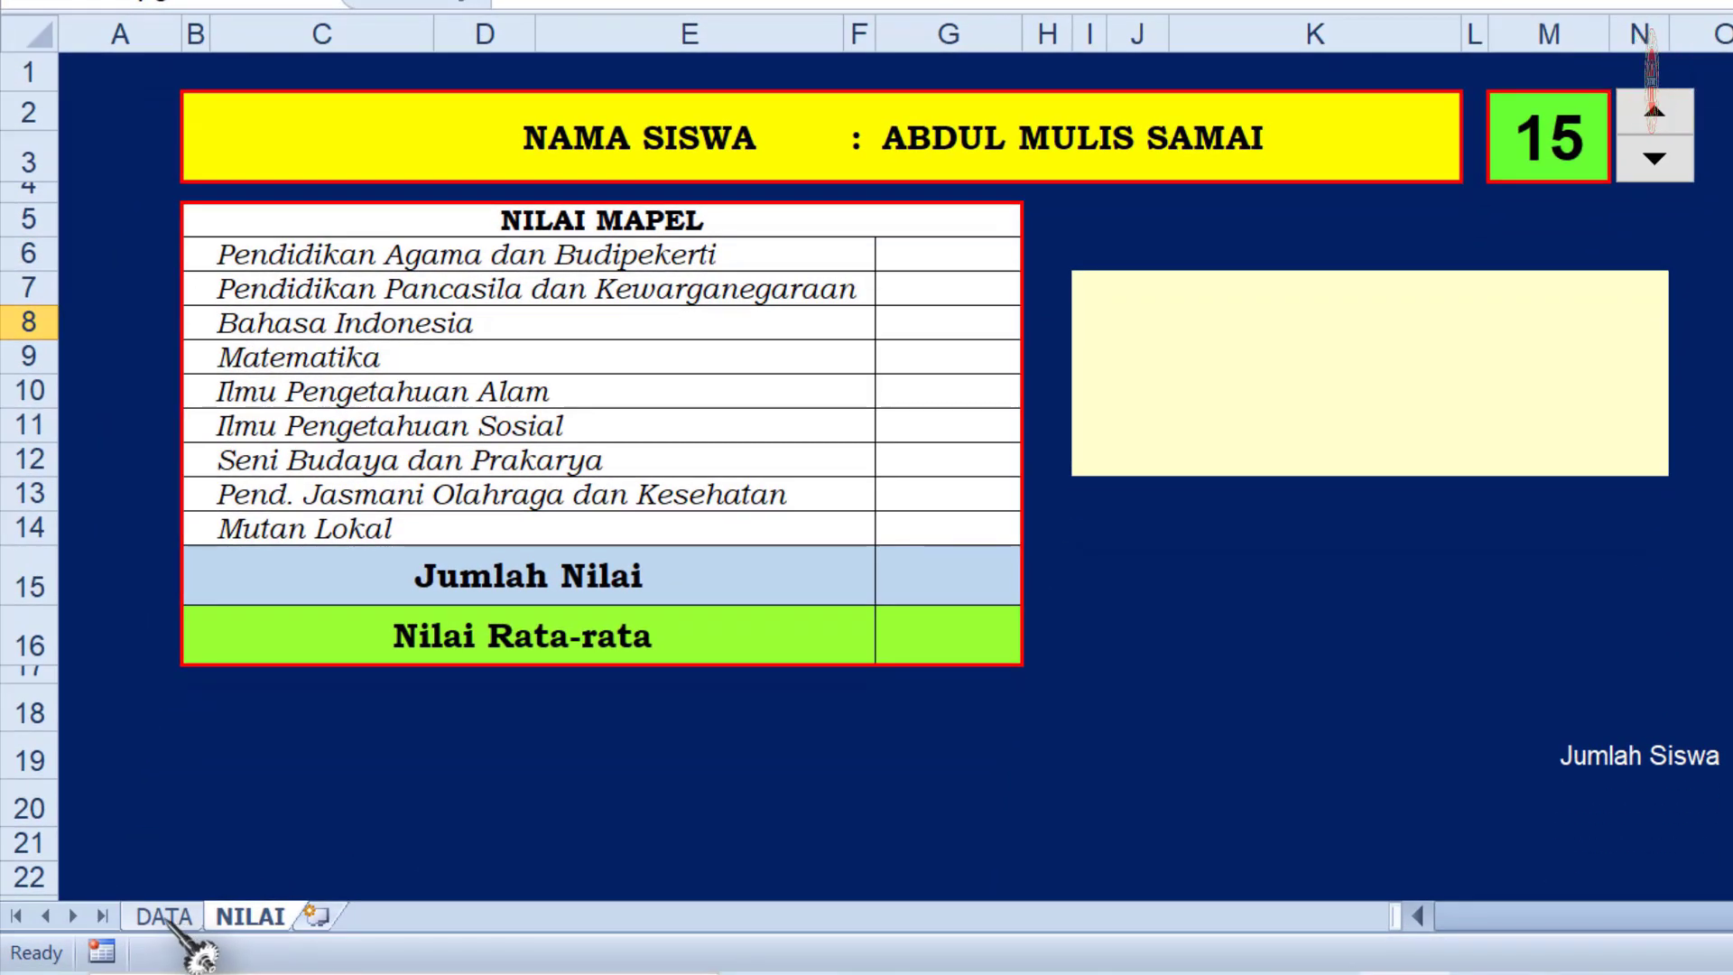
Check the column numbers on the DATA sheet and enter =VLOOKUP($M$2;DATA;3) for Pendidikan Agama dan Budipekerti in NILAI cell G6
left_click(163, 917)
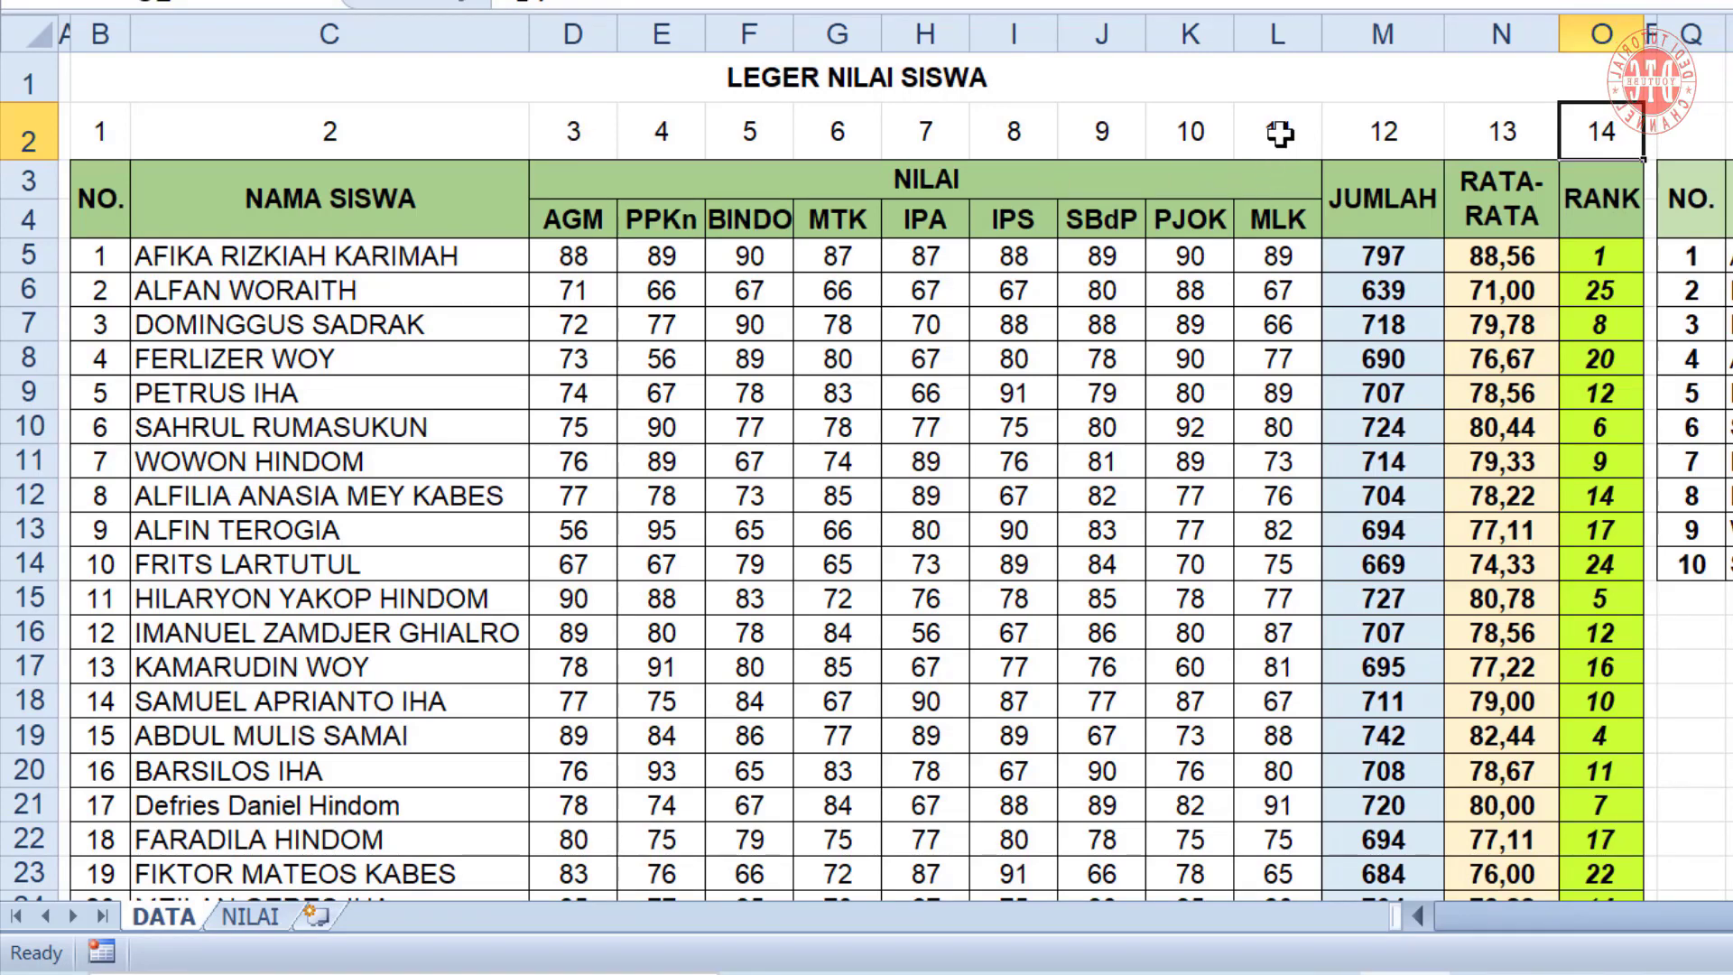
left_click(252, 917)
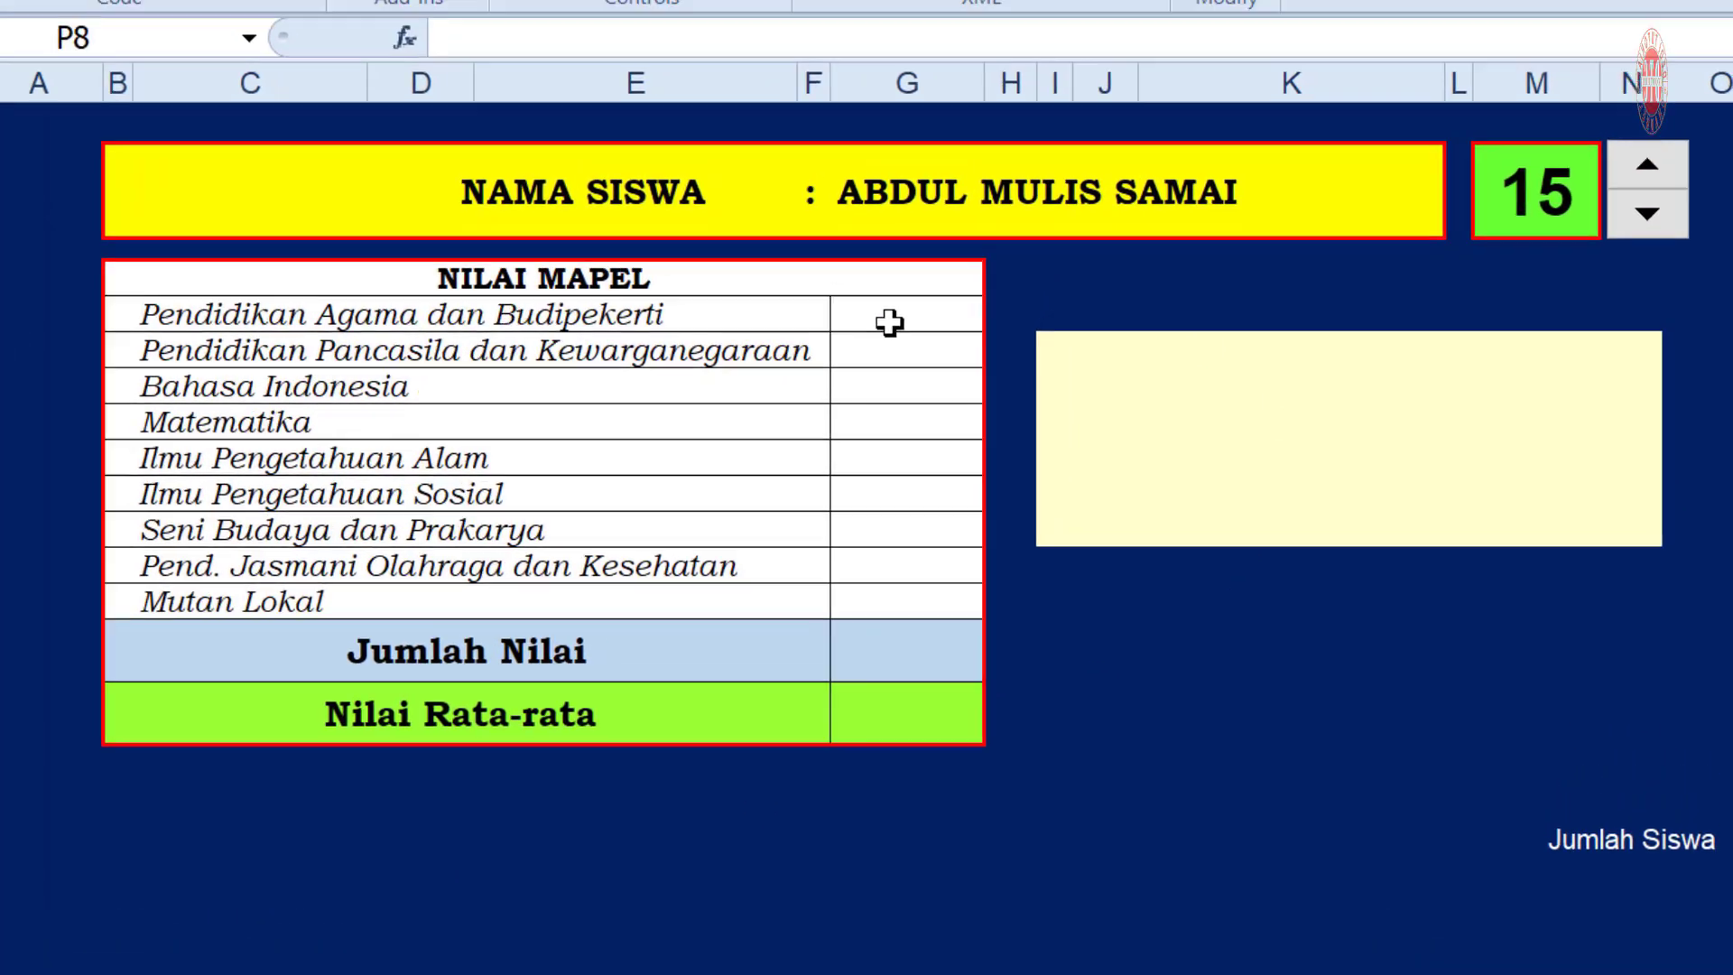
left_click(925, 251)
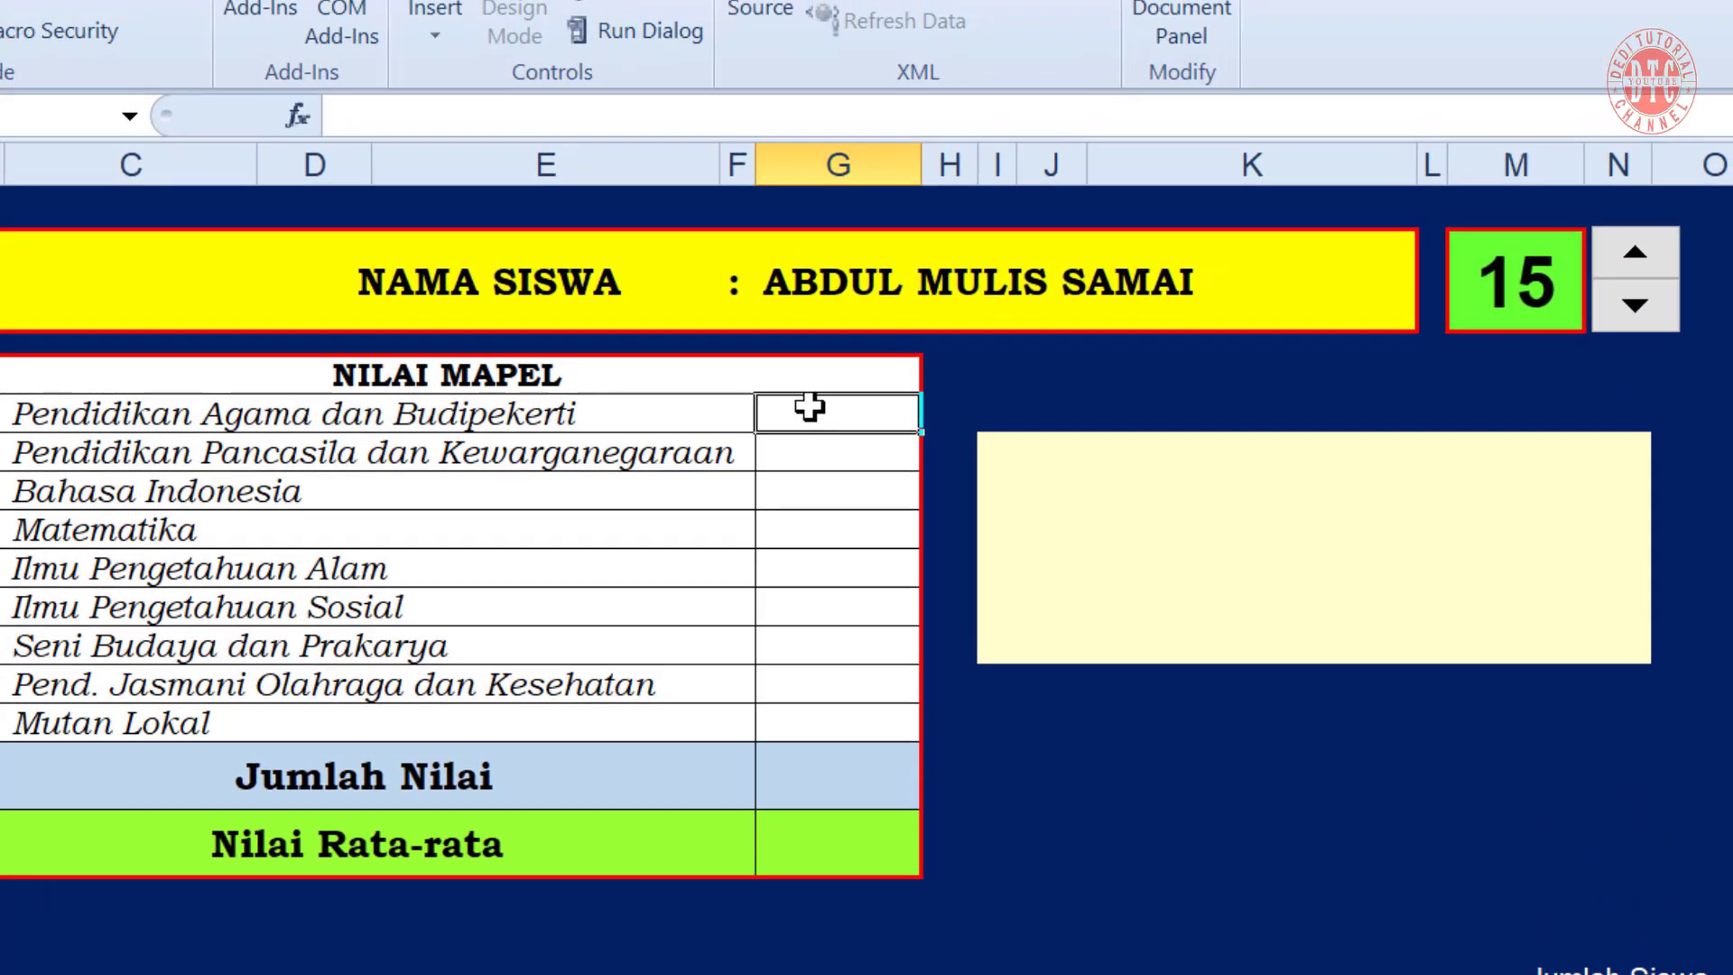
type("=V")
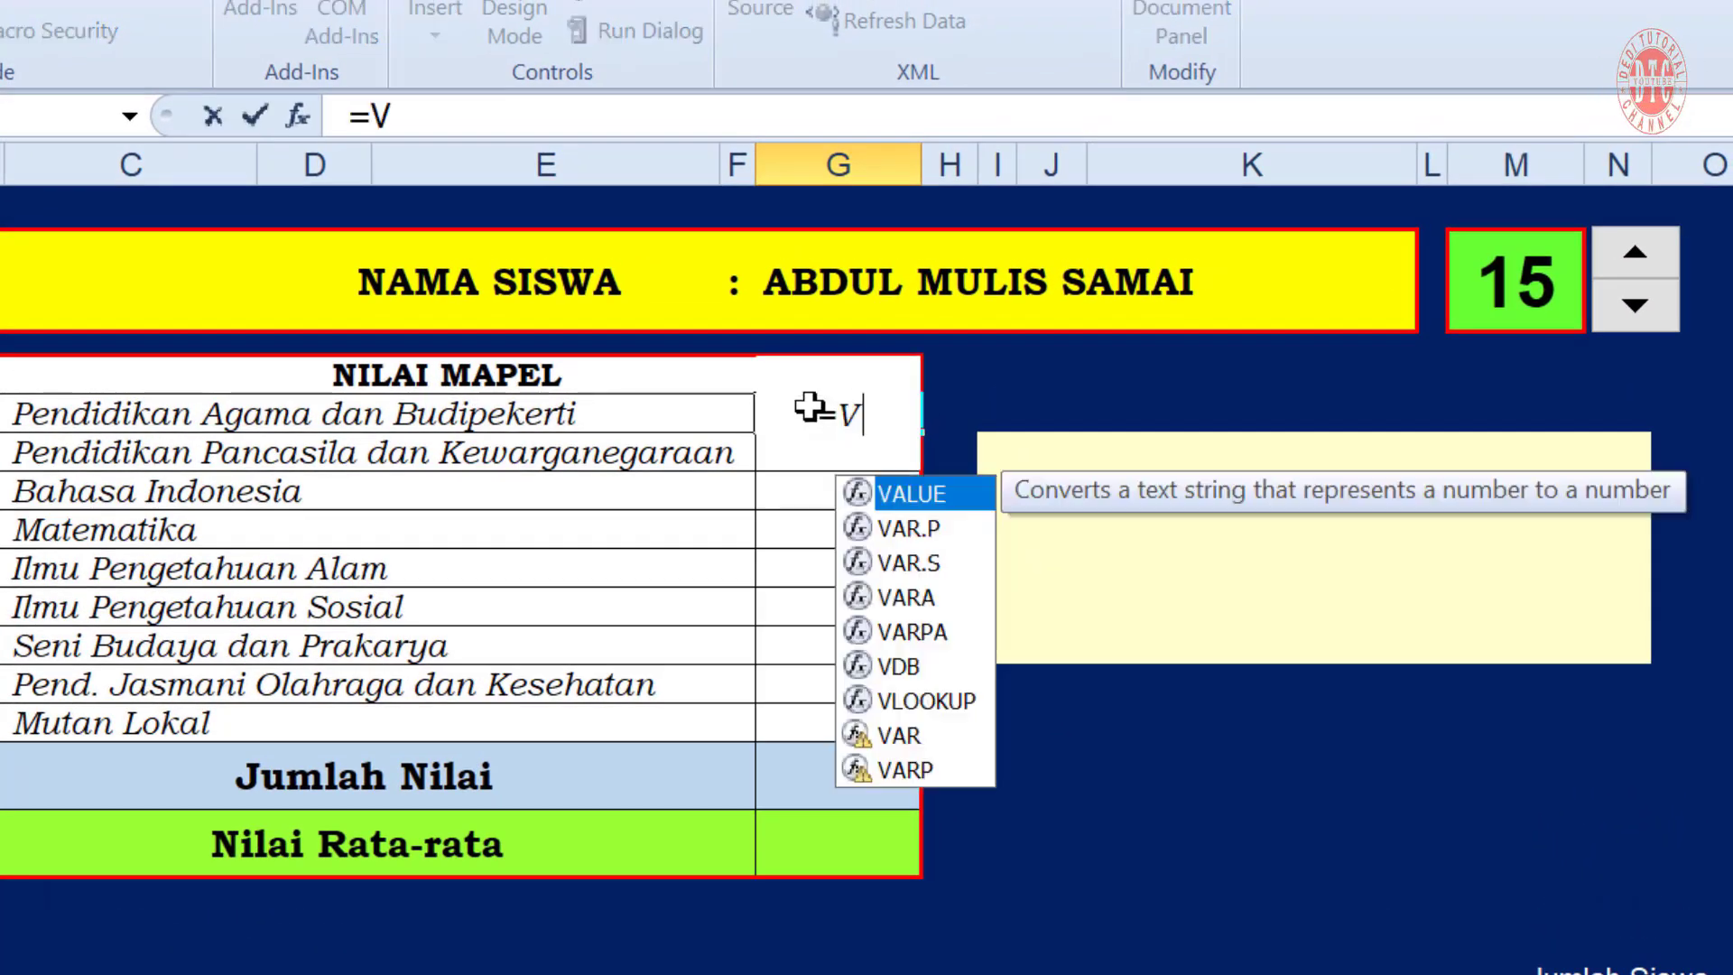
type("L")
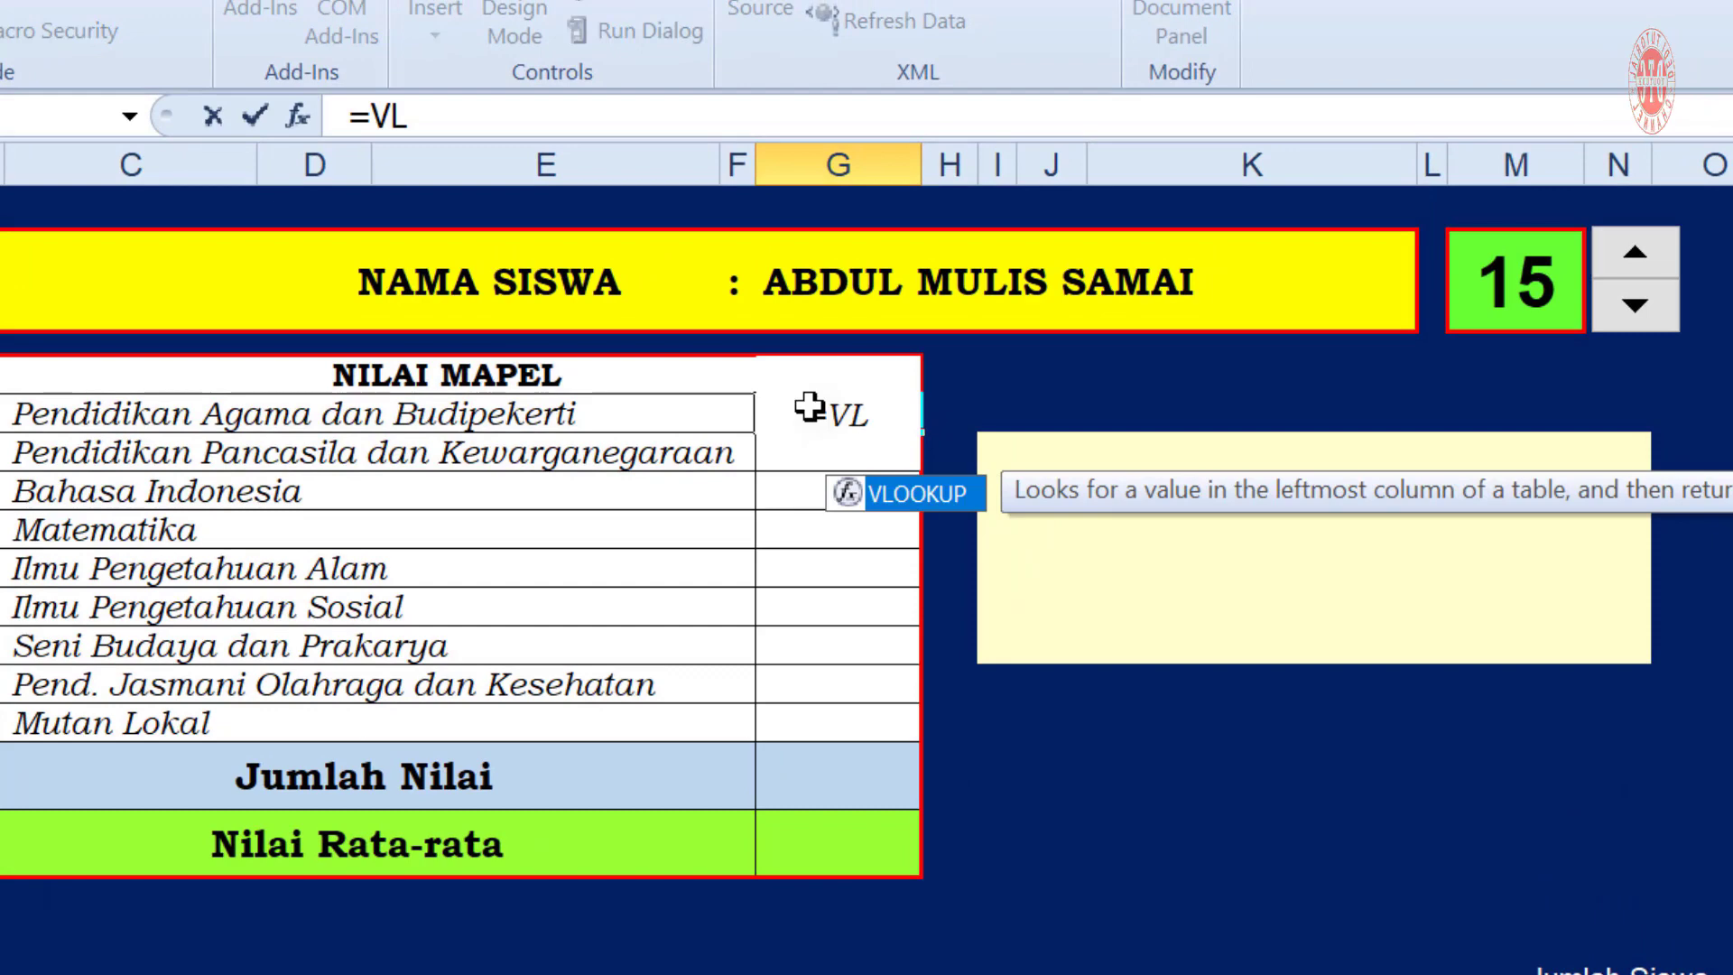
double_click(943, 493)
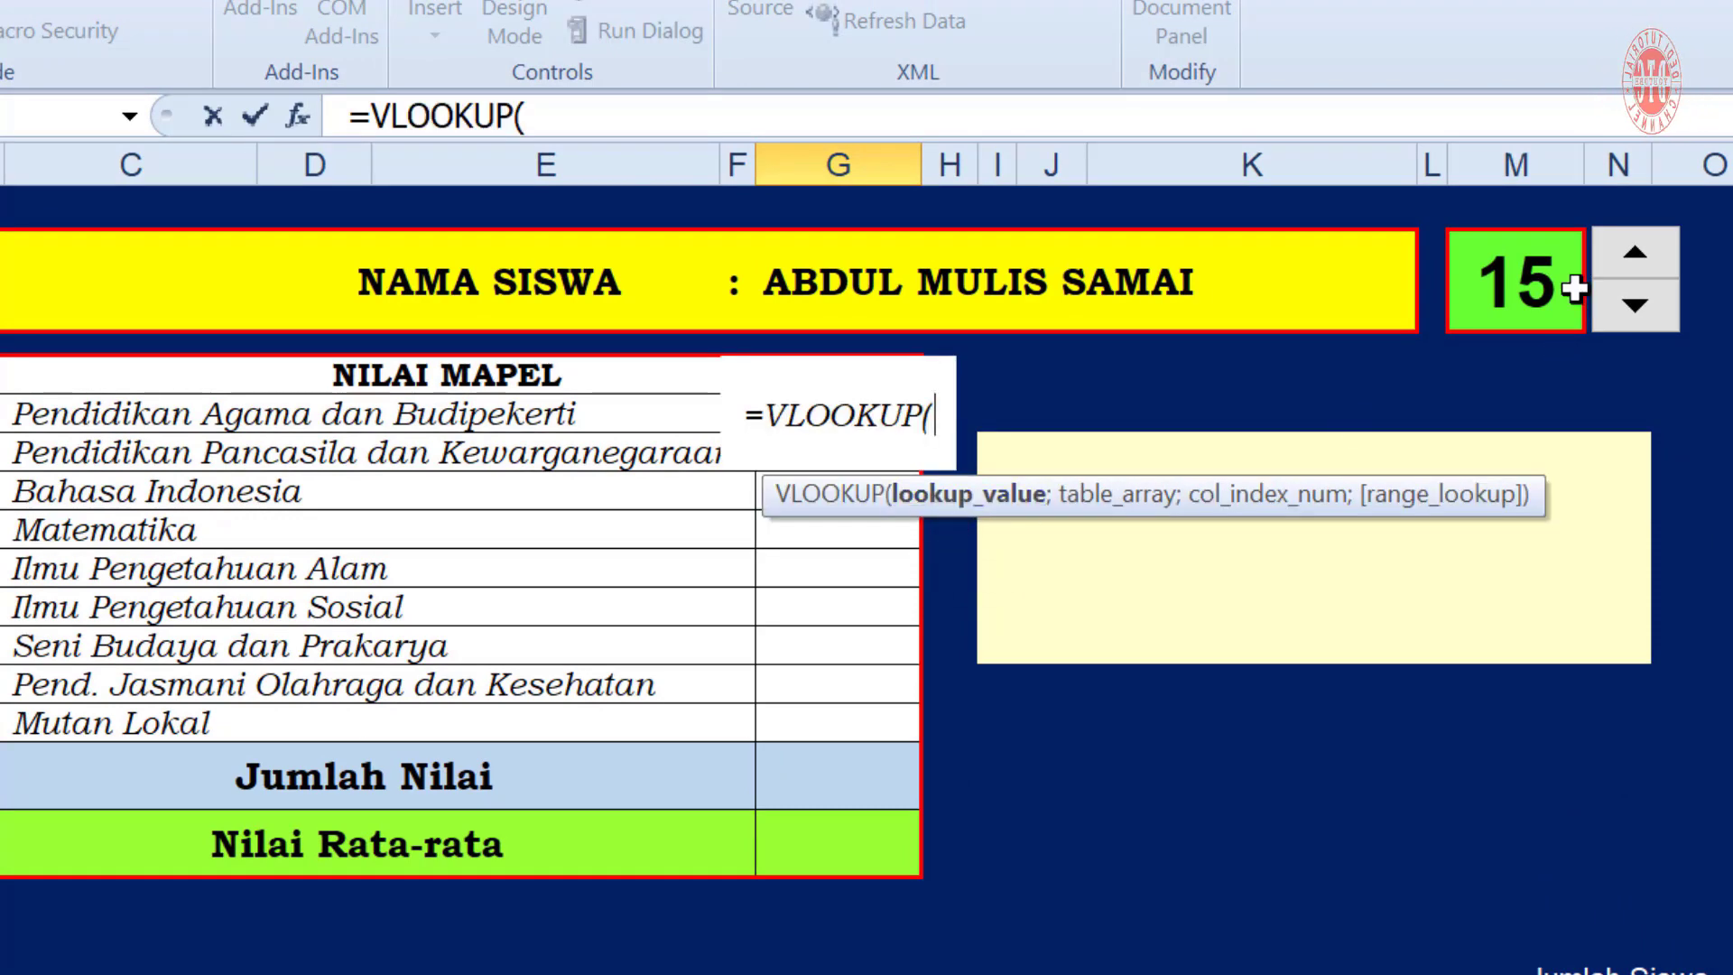
left_click(1518, 293)
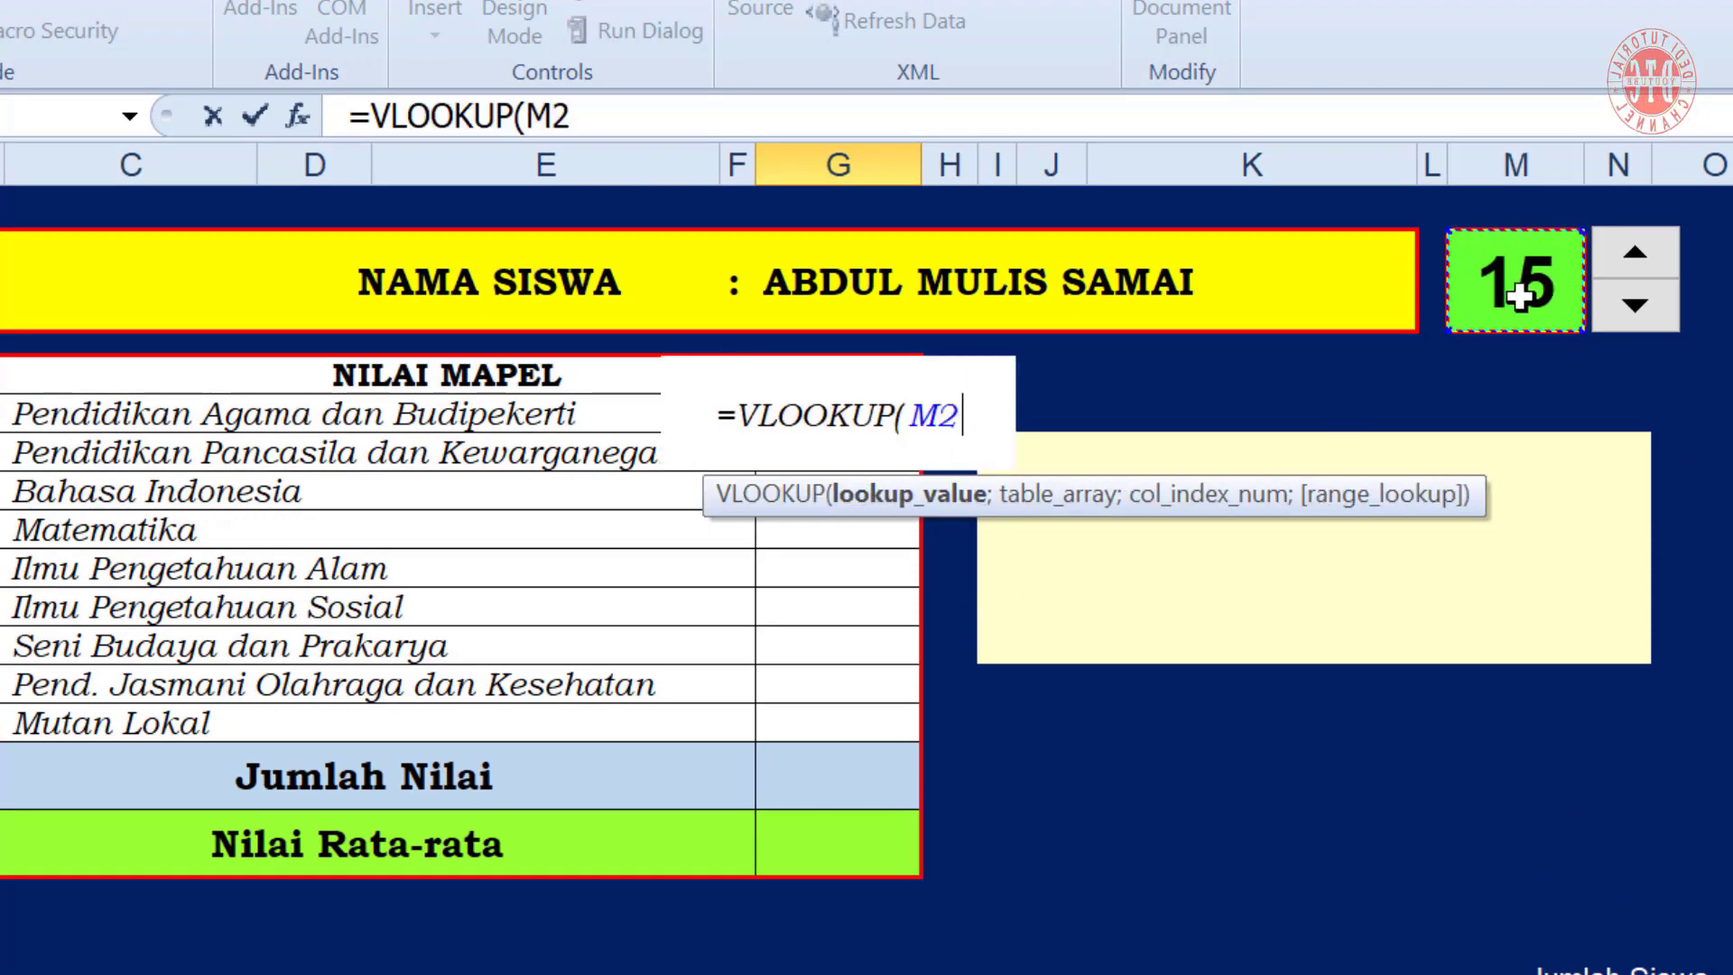
key("F4")
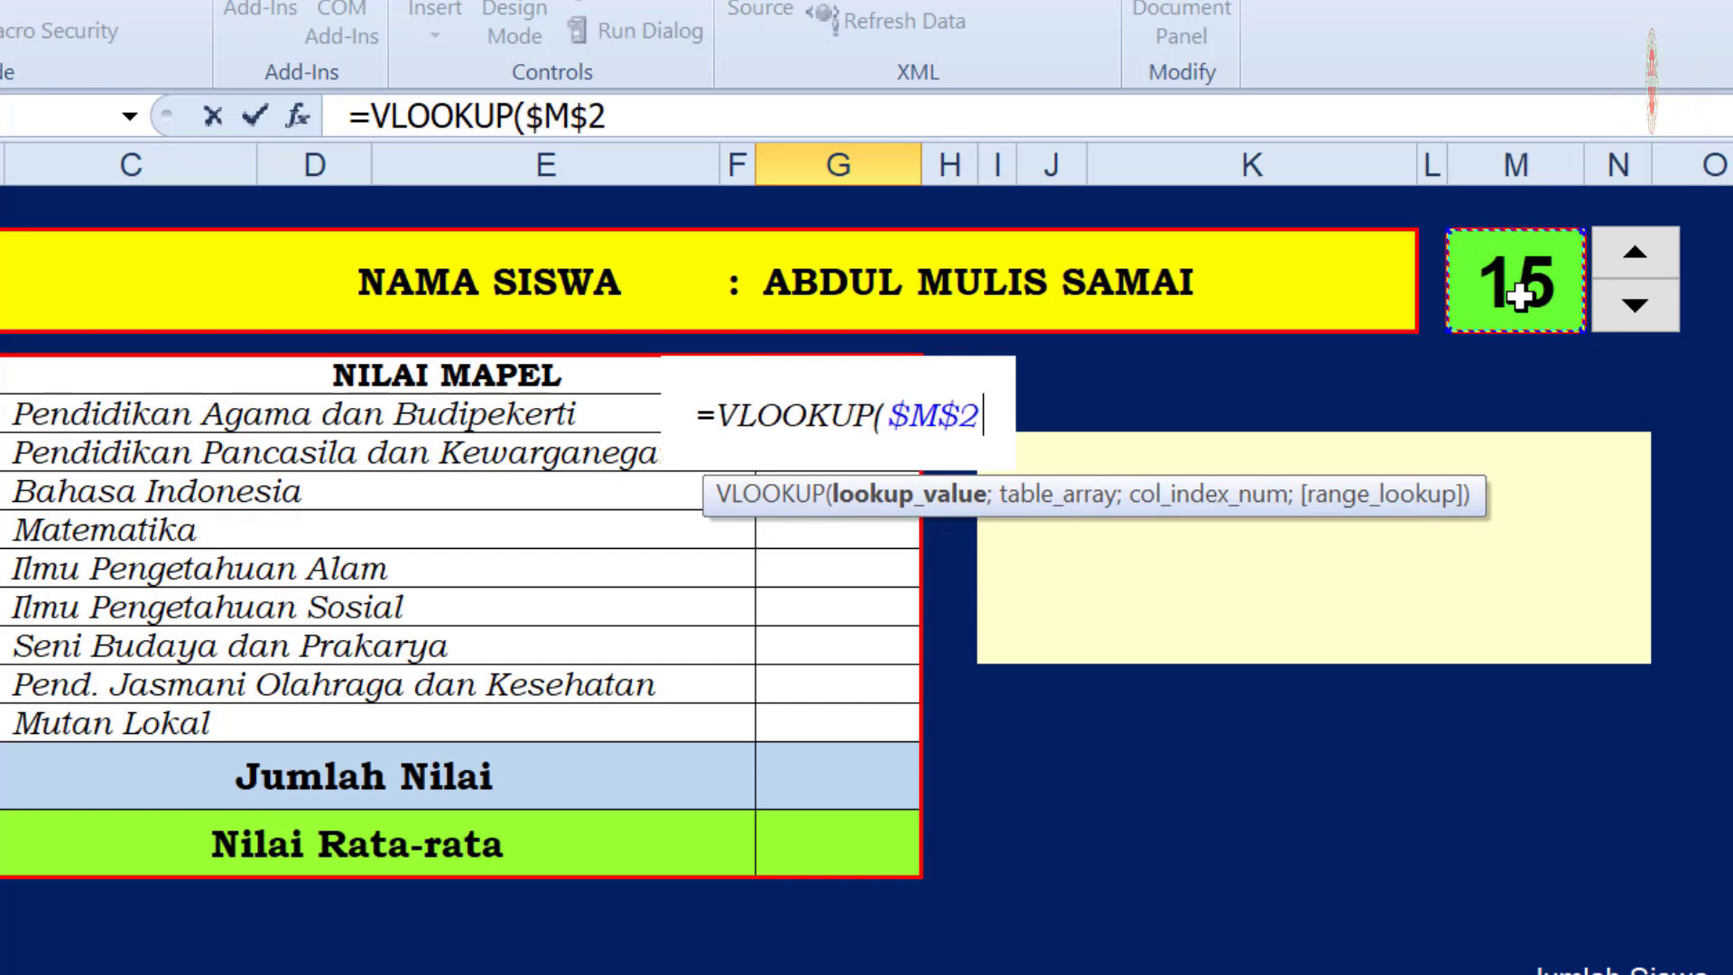
type(";DATA")
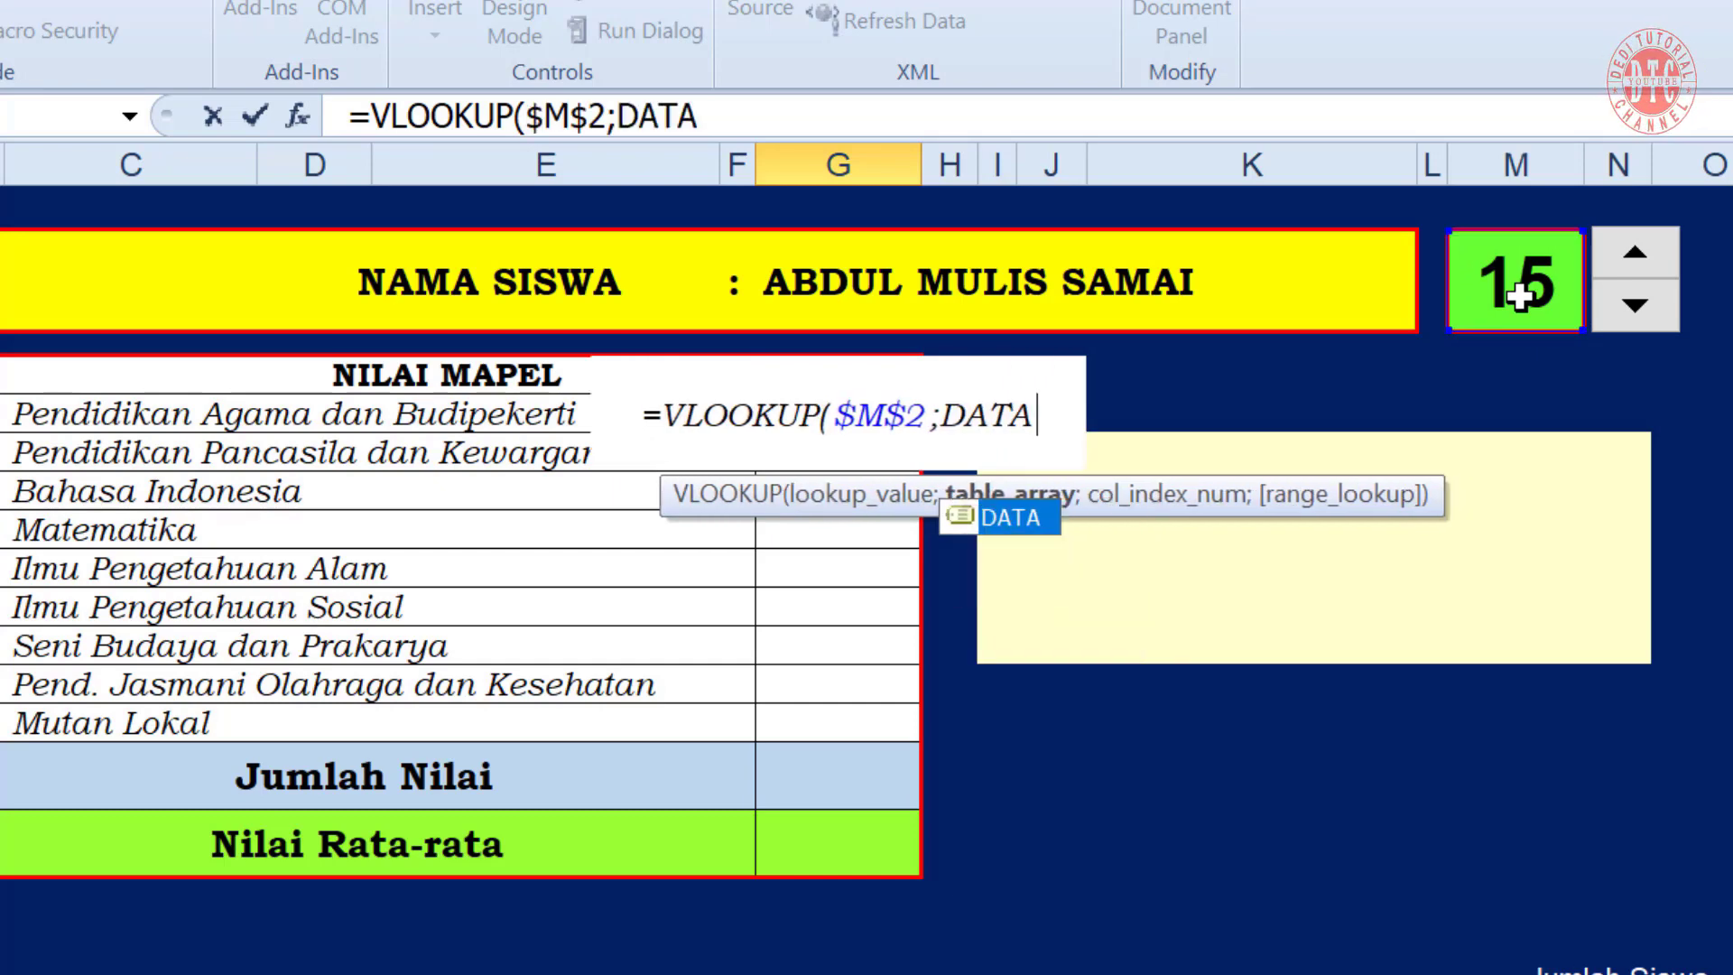
type(";3")
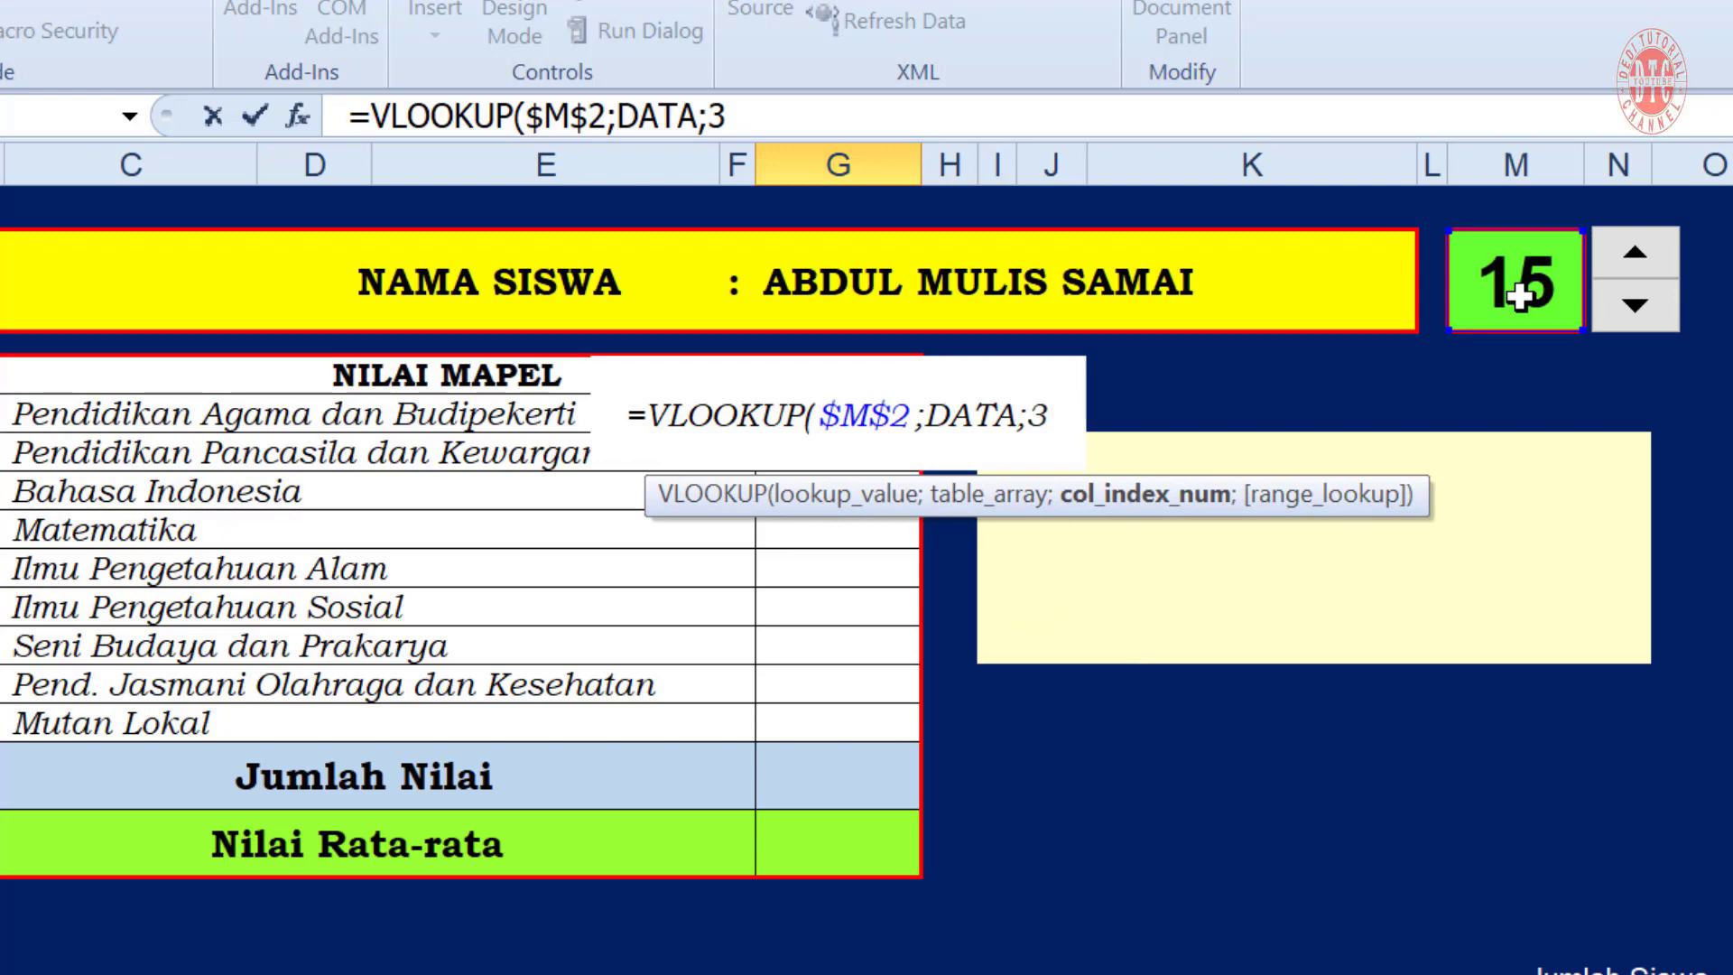
type(")")
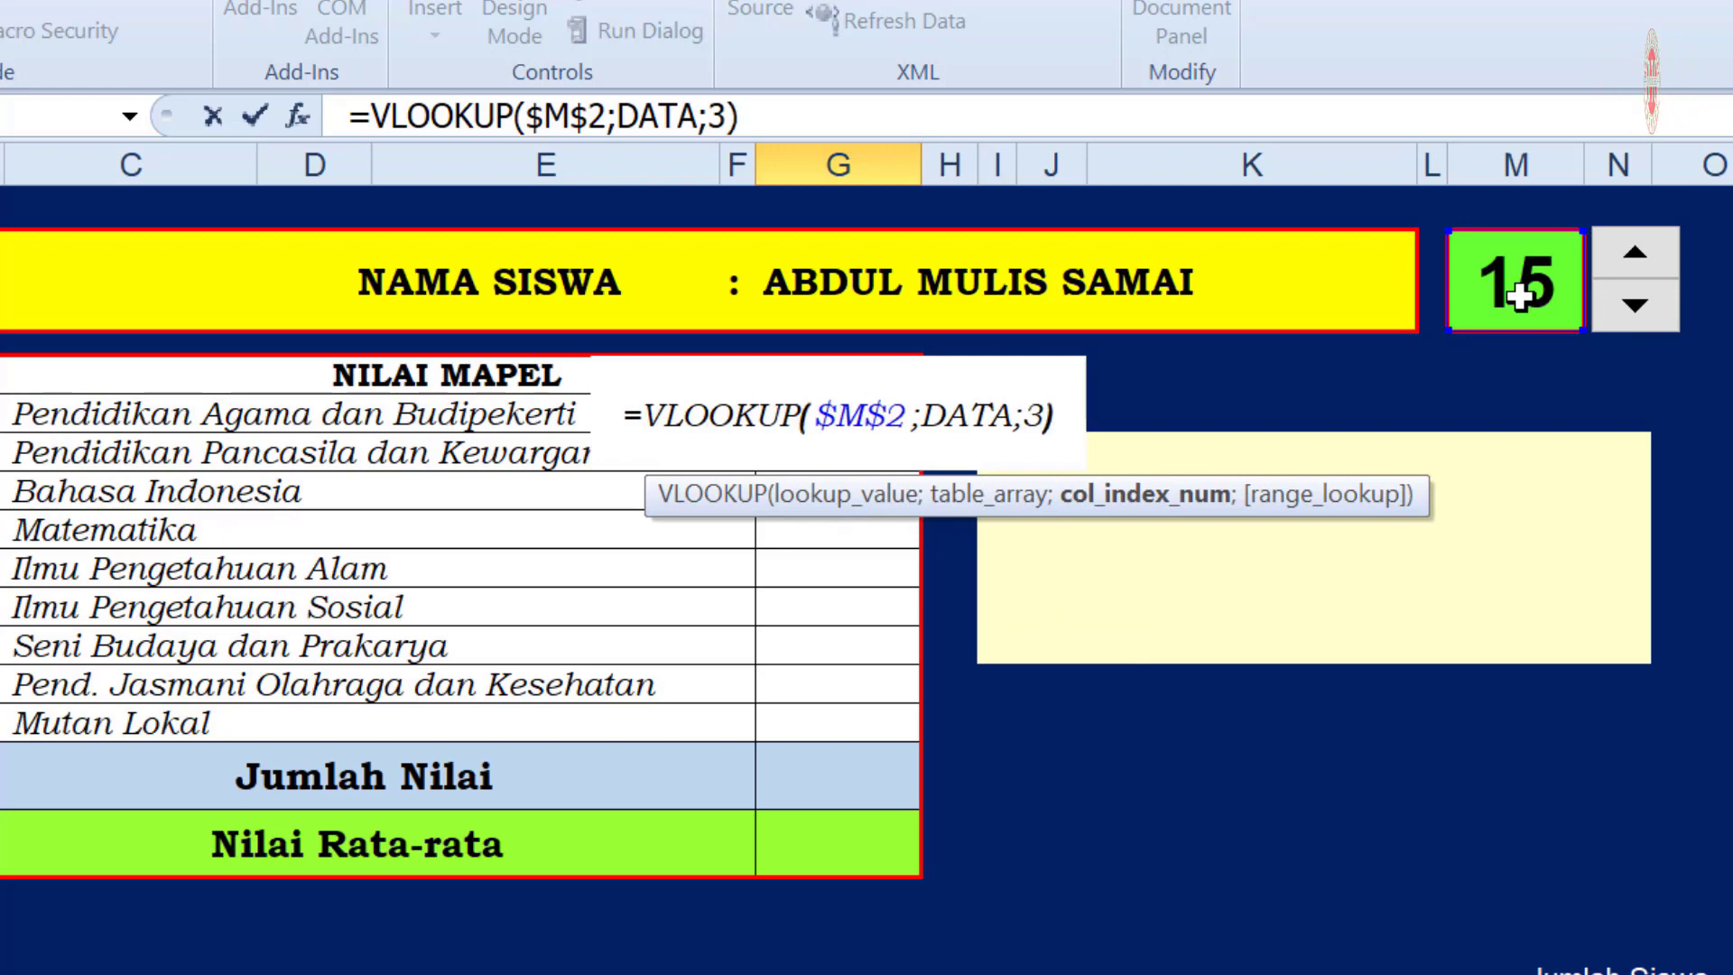
key("Return")
Fill the G6 formula down through G14 and set the column index to 4 for Pendidikan Pancasila dan Kewarganegaraan
left_click(868, 408)
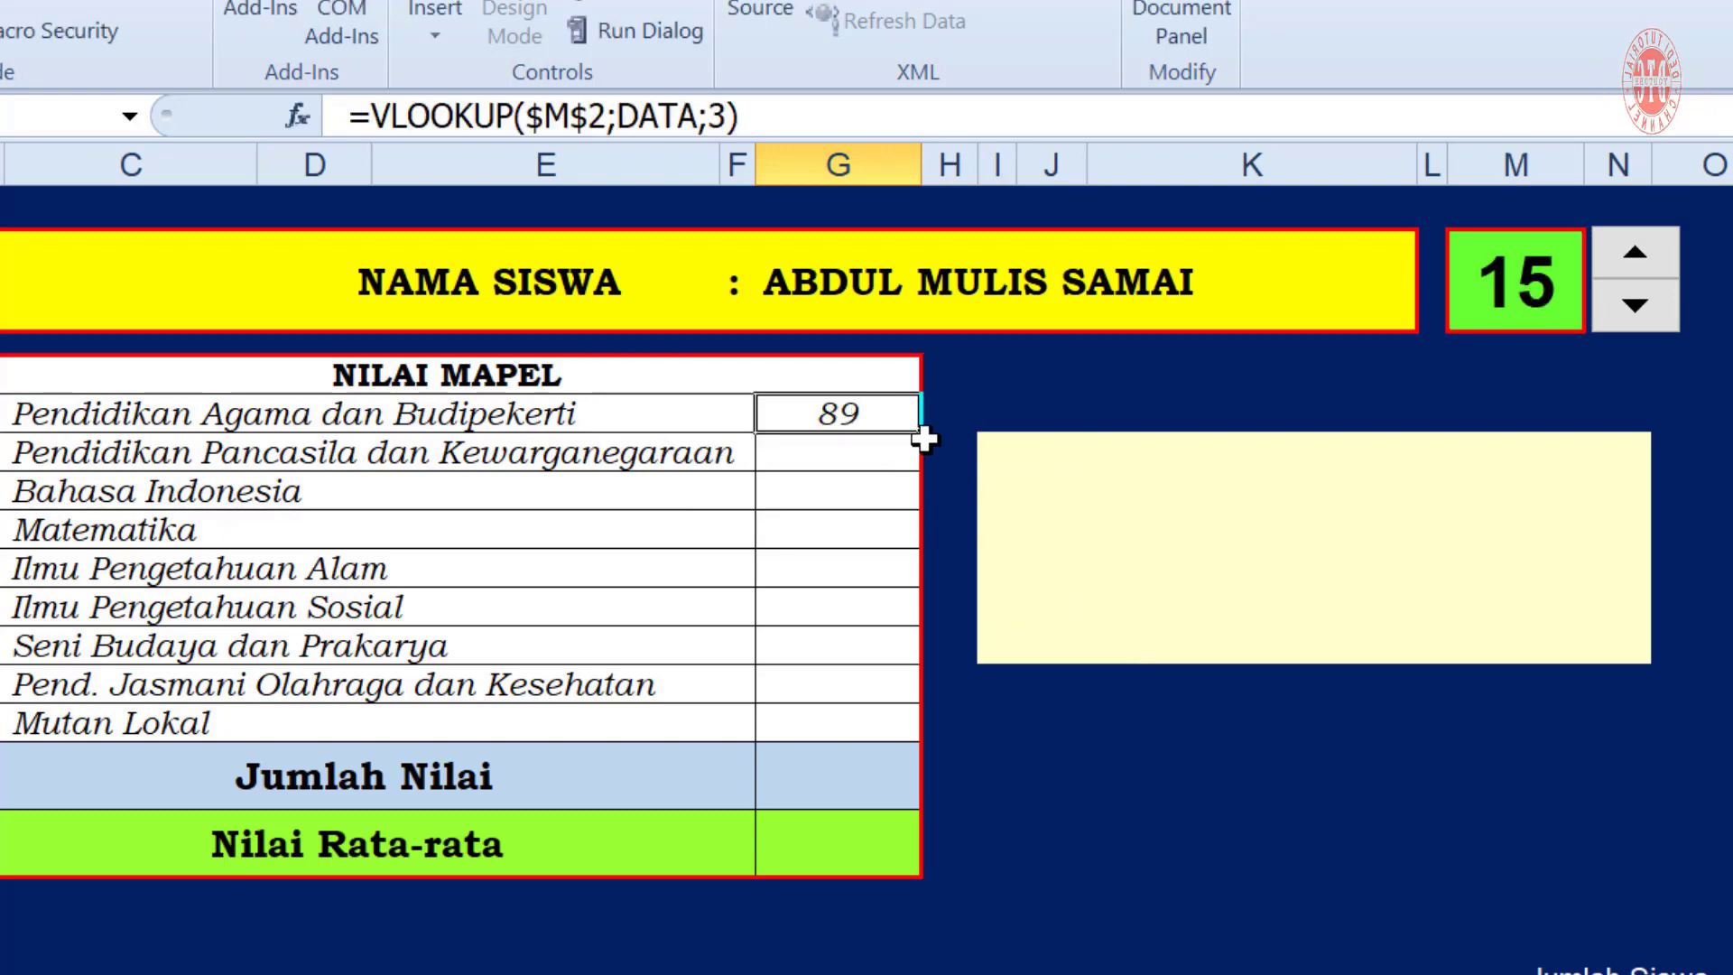
left_click_drag(919, 434, 924, 740)
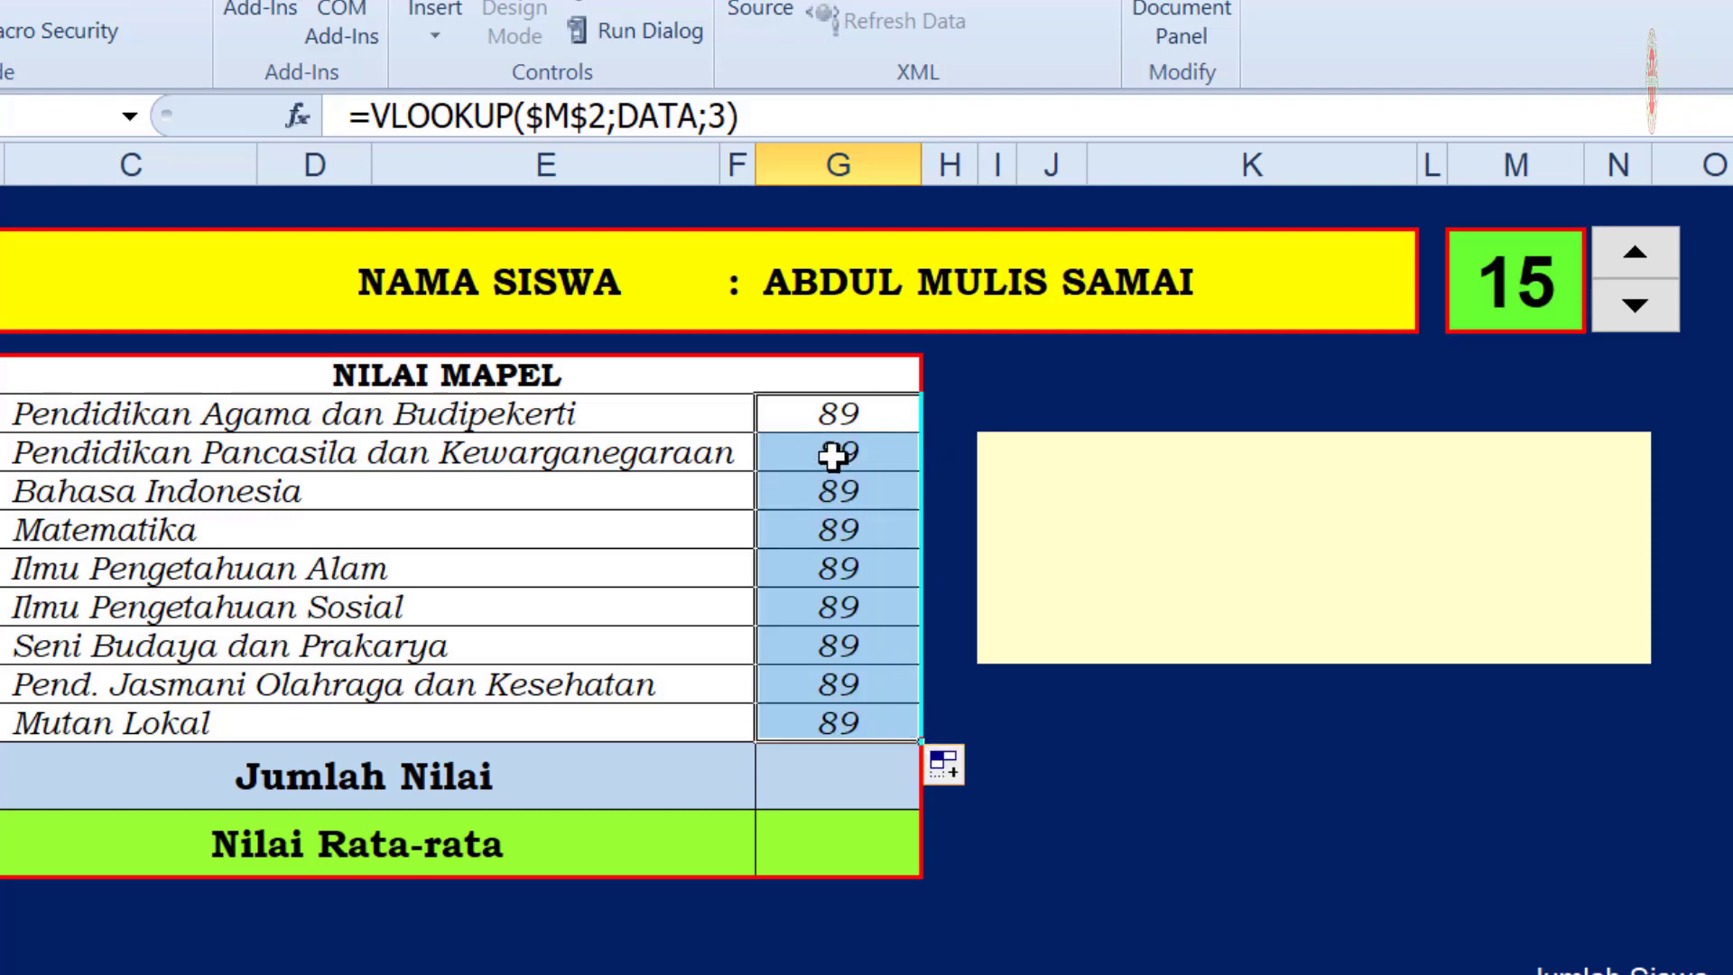
left_click(832, 452)
left_click(712, 116)
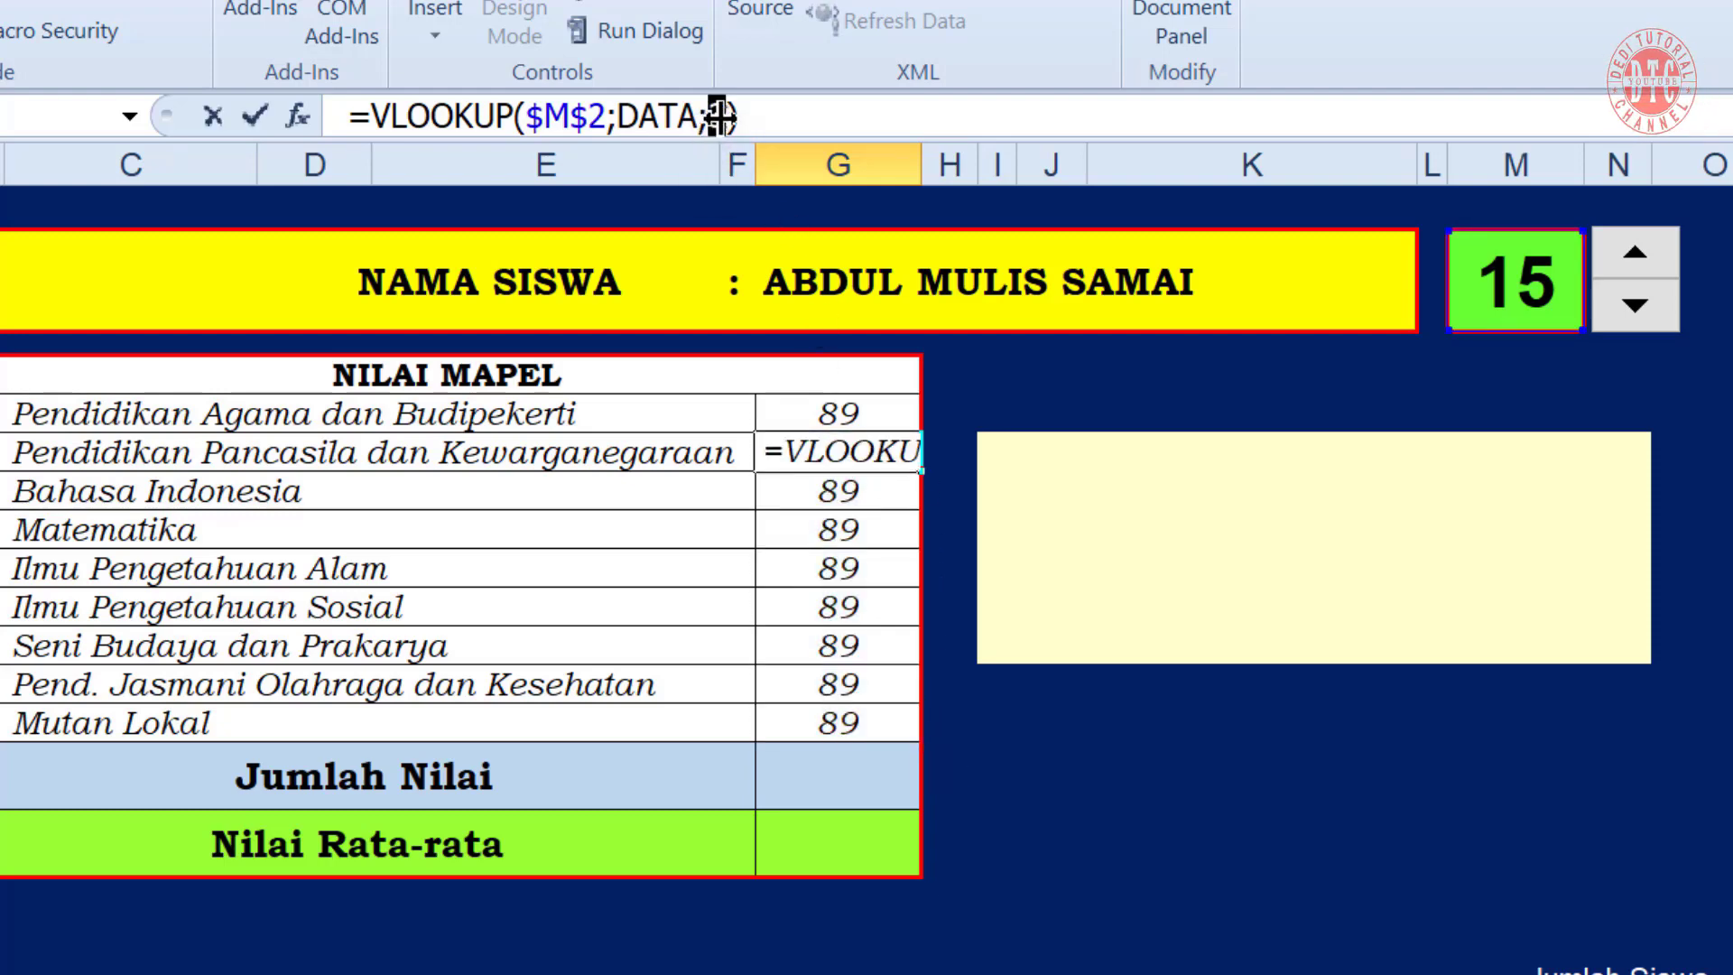
type("3")
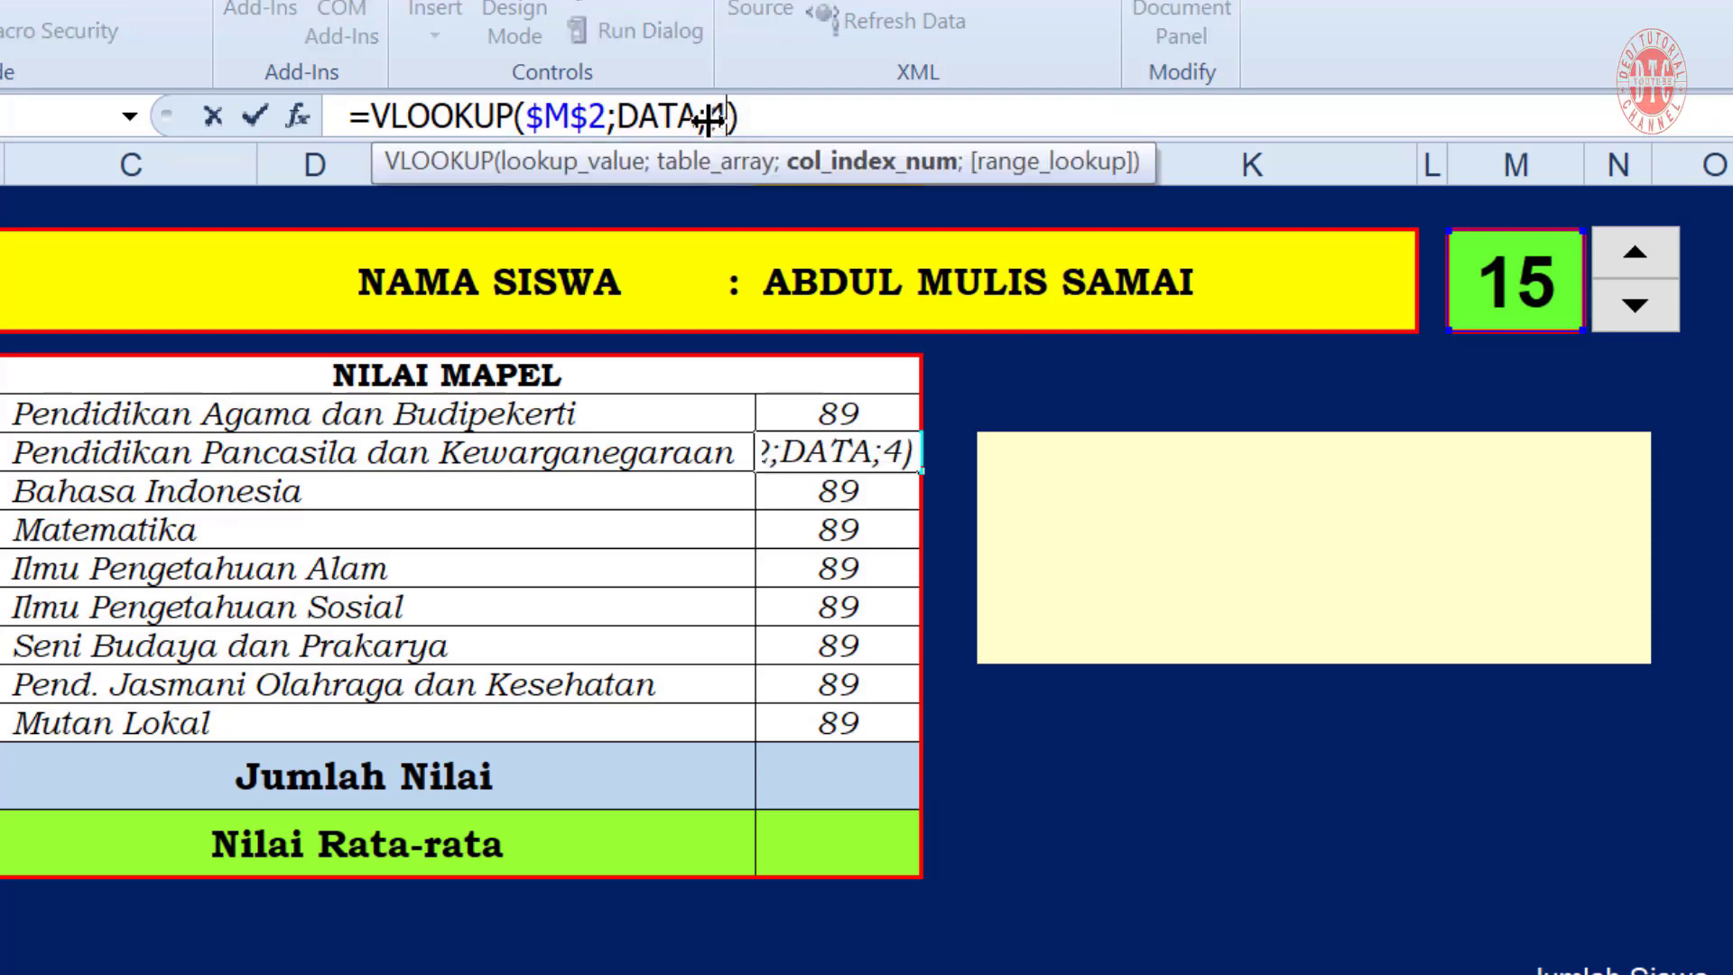
key("Return")
Set the VLOOKUP column index to 5 for Bahasa Indonesia, 6 for Matematika and 7 for Ilmu Pengetahuan Alam
double_click(723, 117)
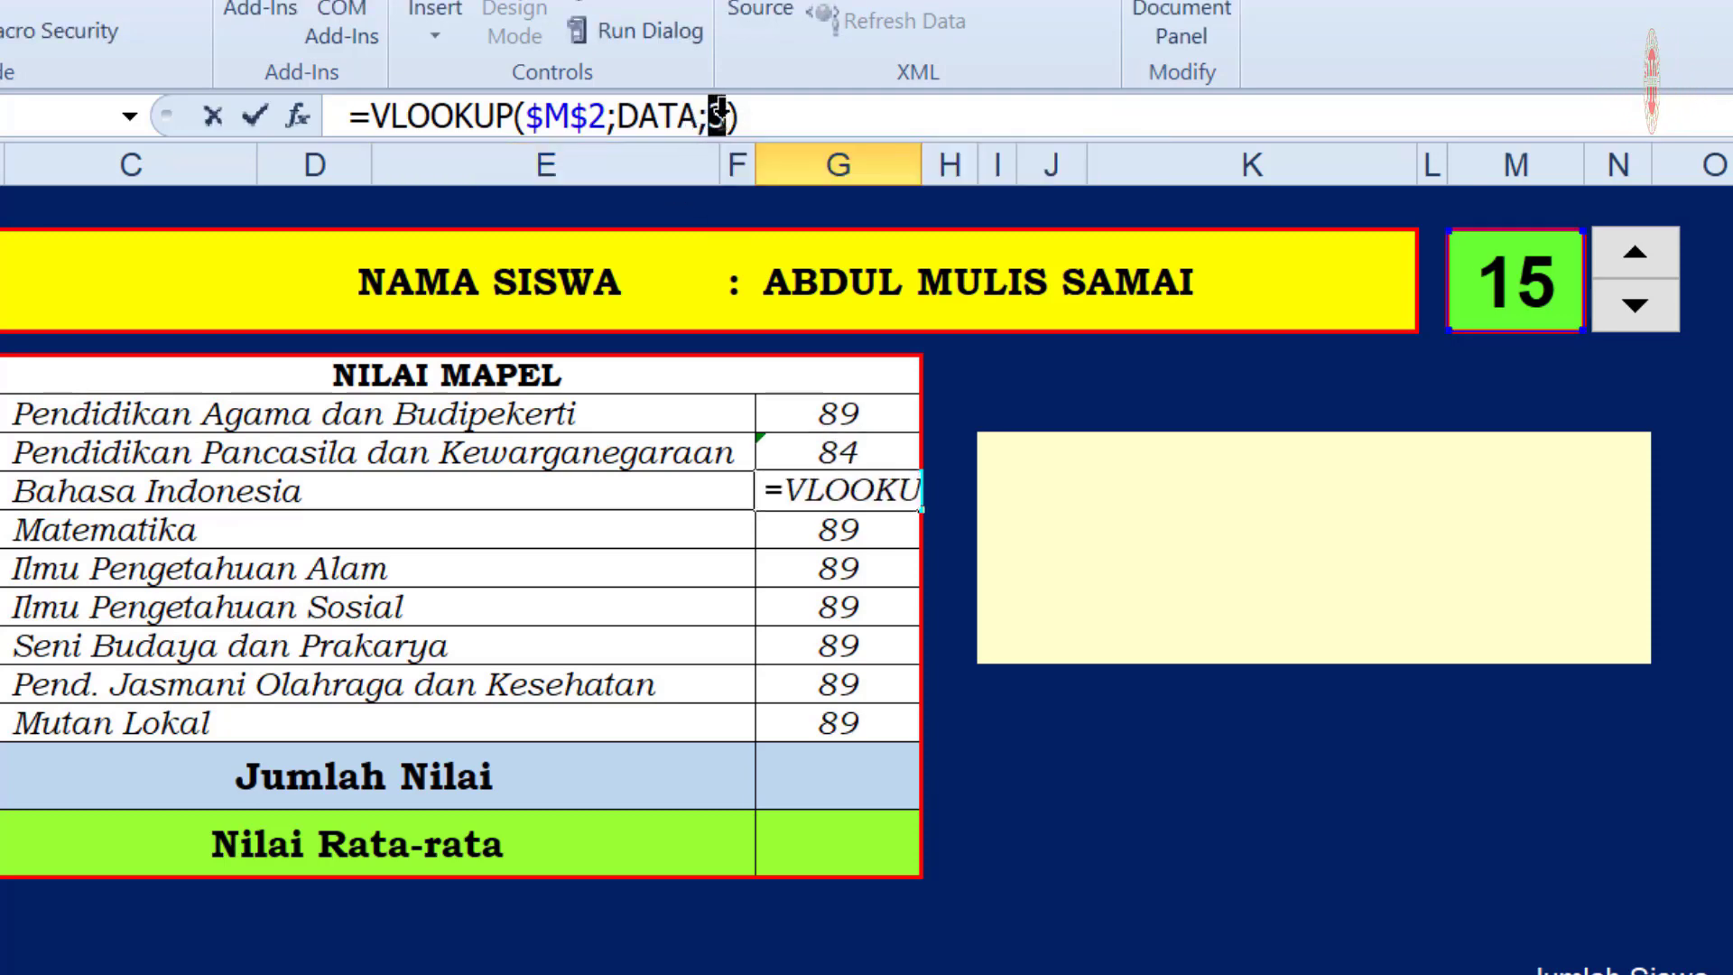
type("5")
key("Return")
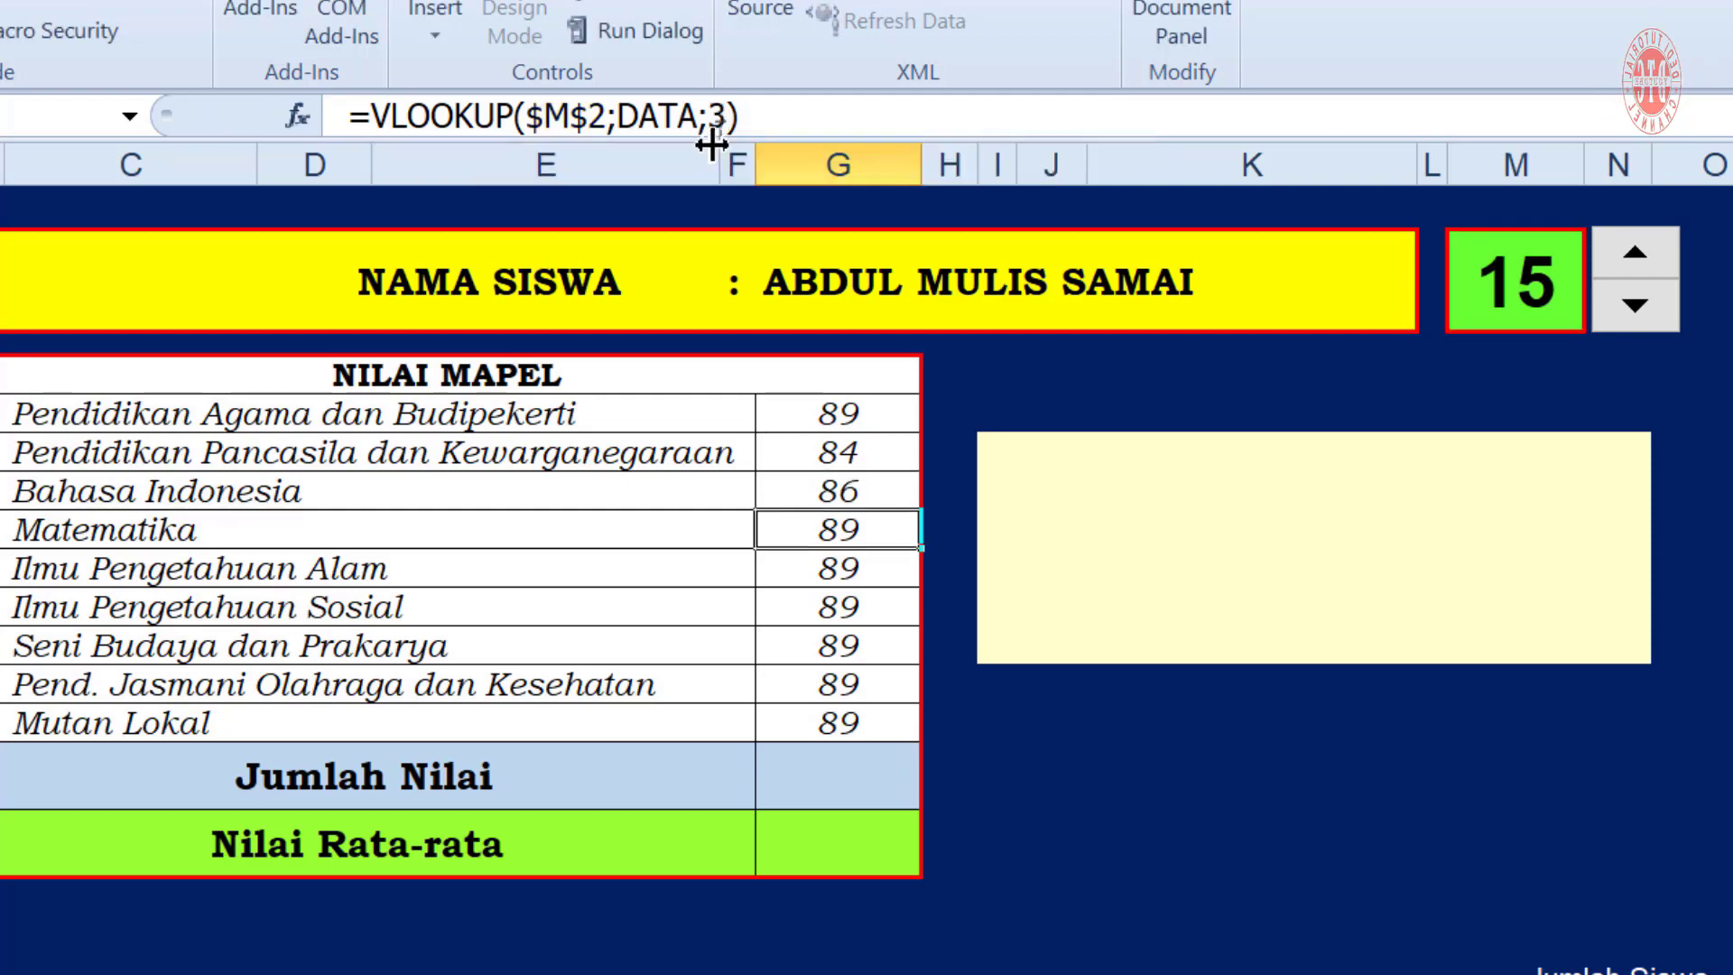
double_click(719, 116)
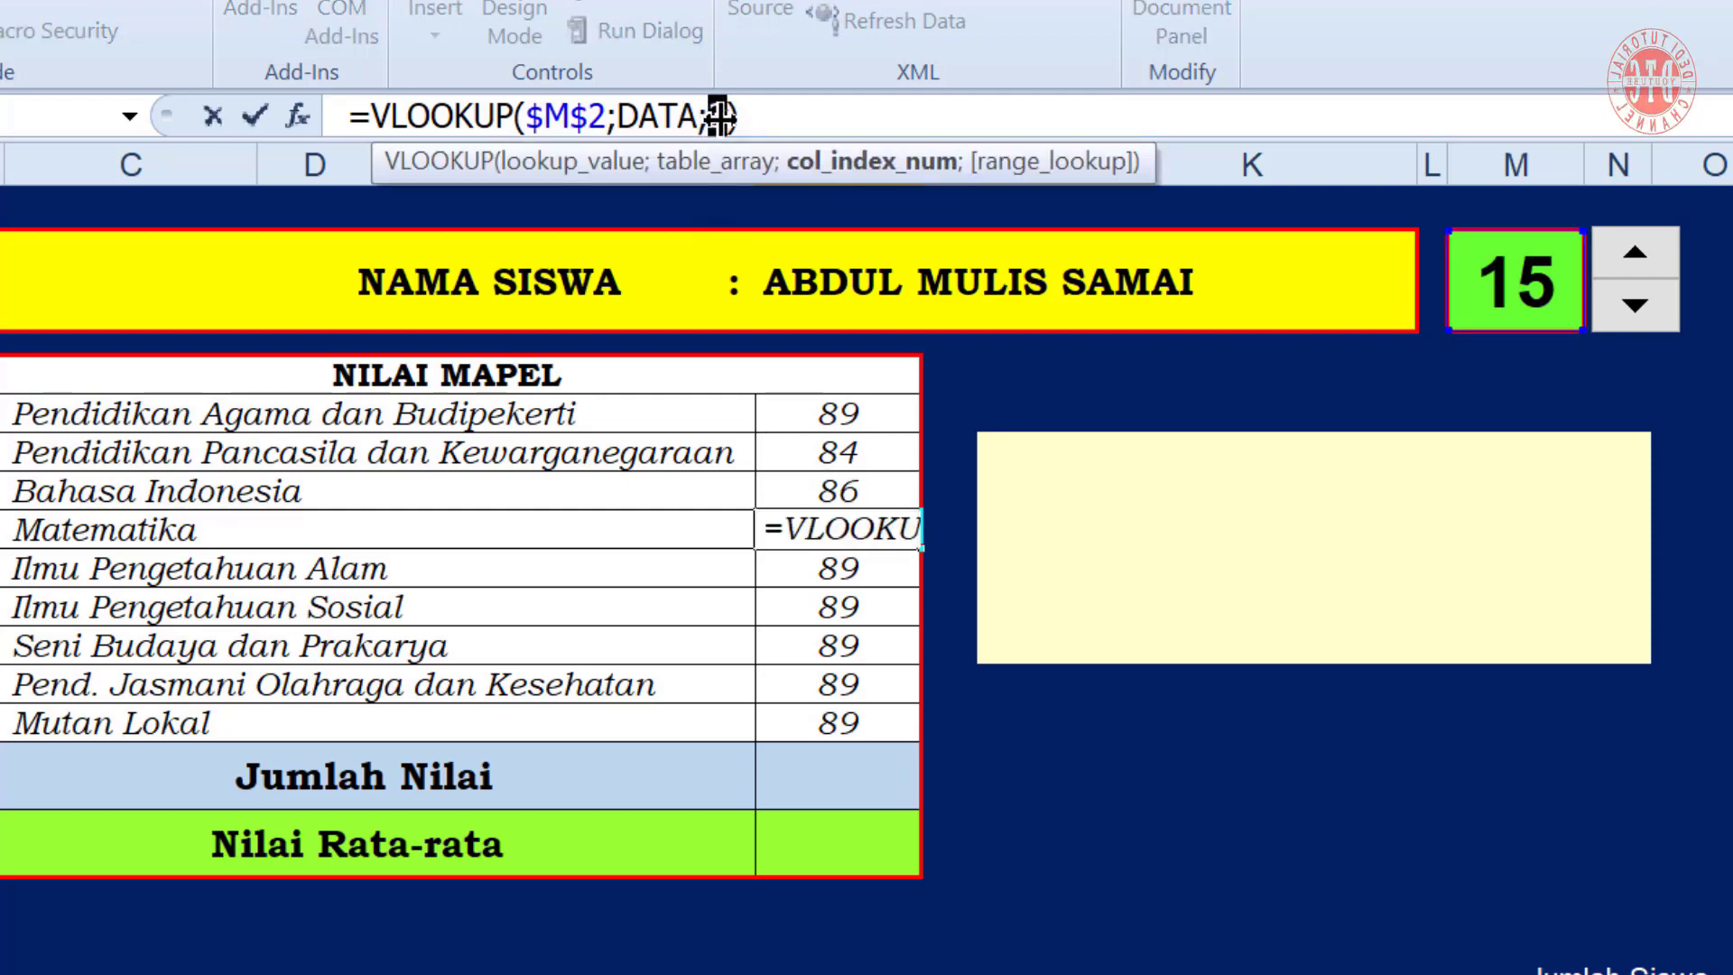
type("6")
key("Return")
double_click(711, 116)
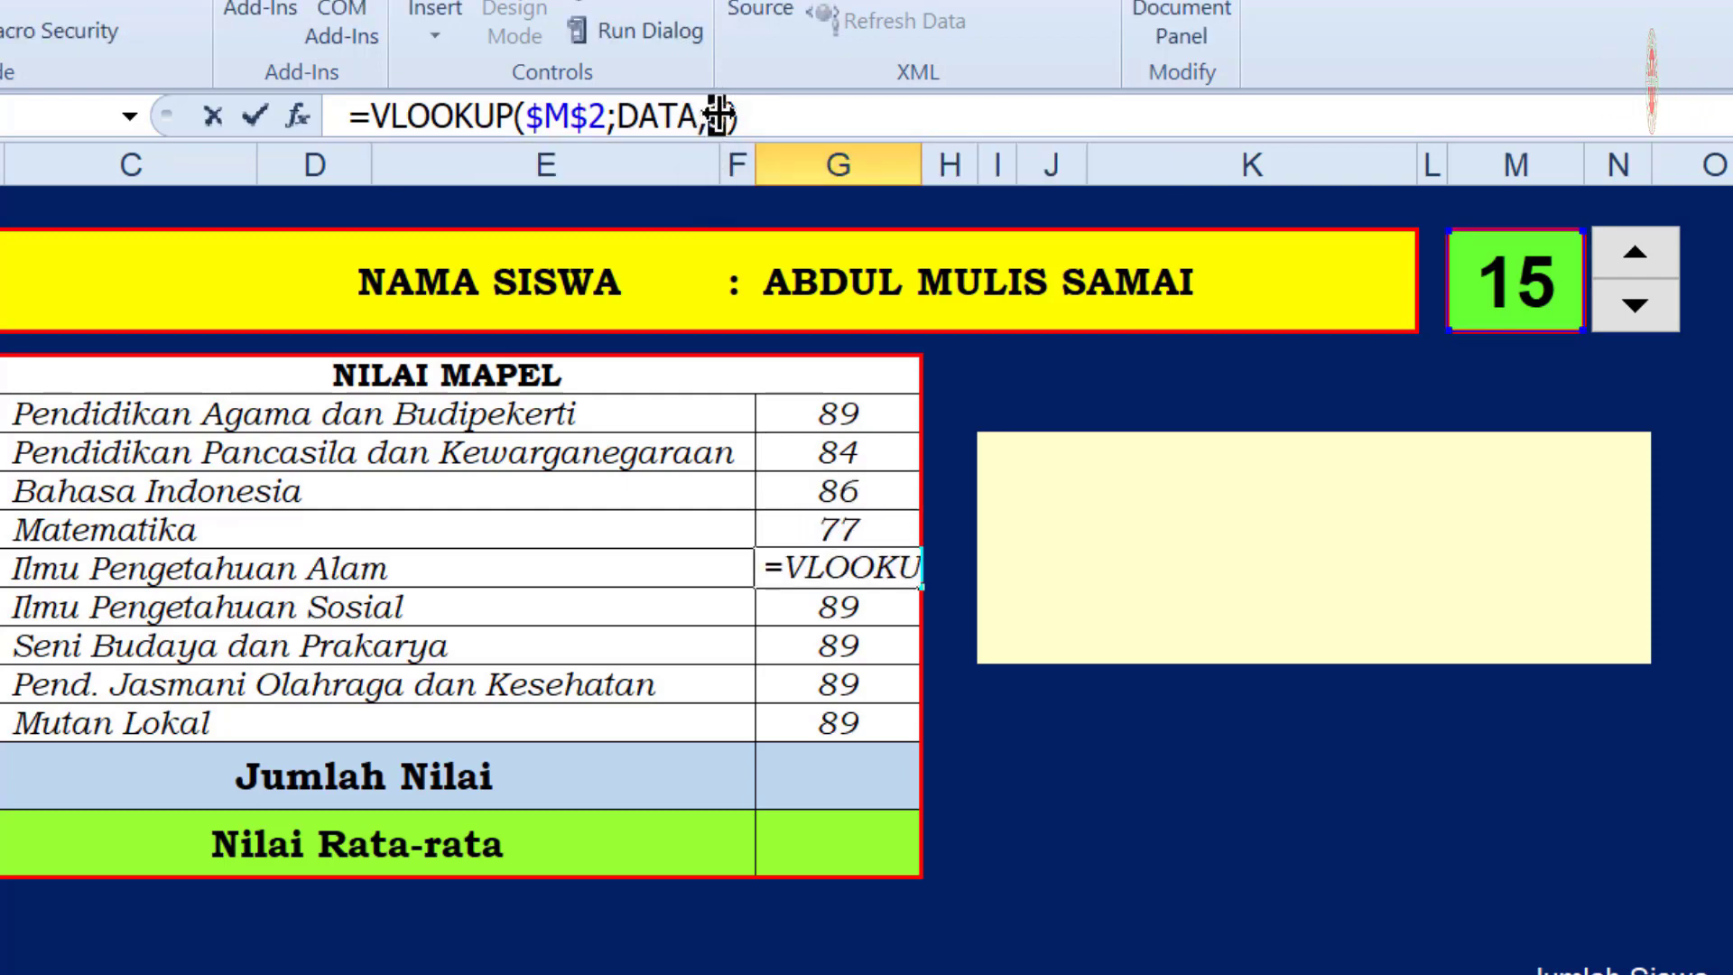
type("7")
key("Return")
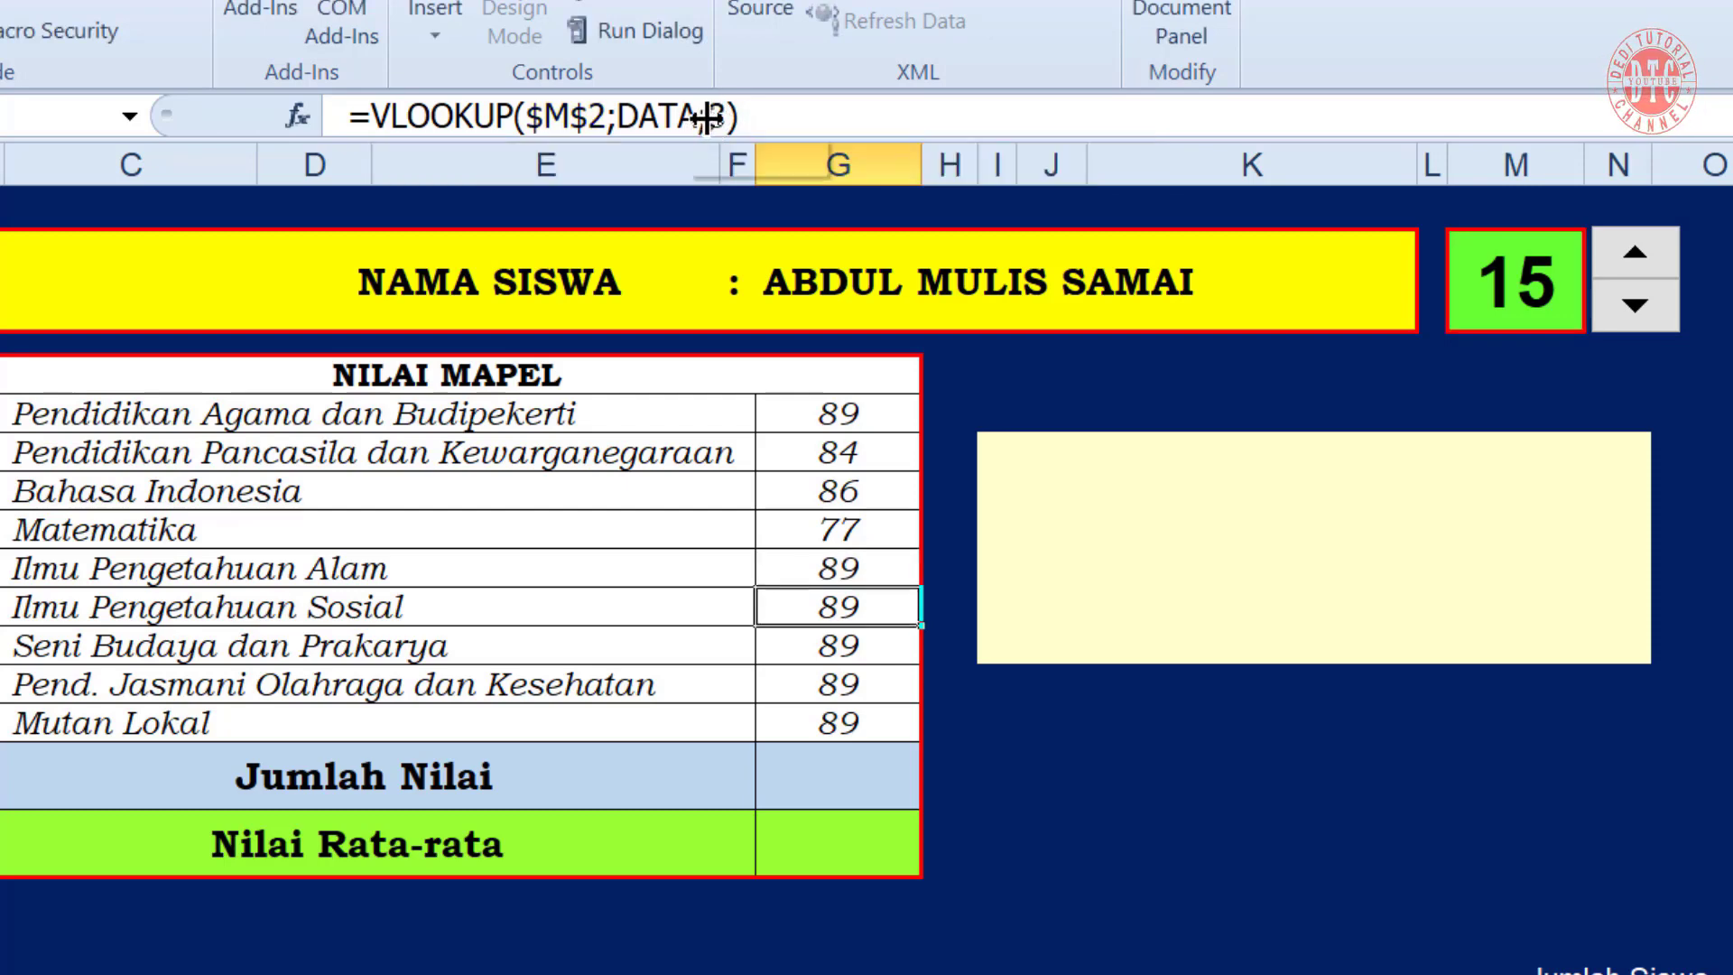
Set the VLOOKUP column index to 8 for Ilmu Pengetahuan Sosial, 9 for Seni Budaya, 10 for Pend. Jasmani and 11 for Mutan Lokal
double_click(713, 116)
type("8")
key("Return")
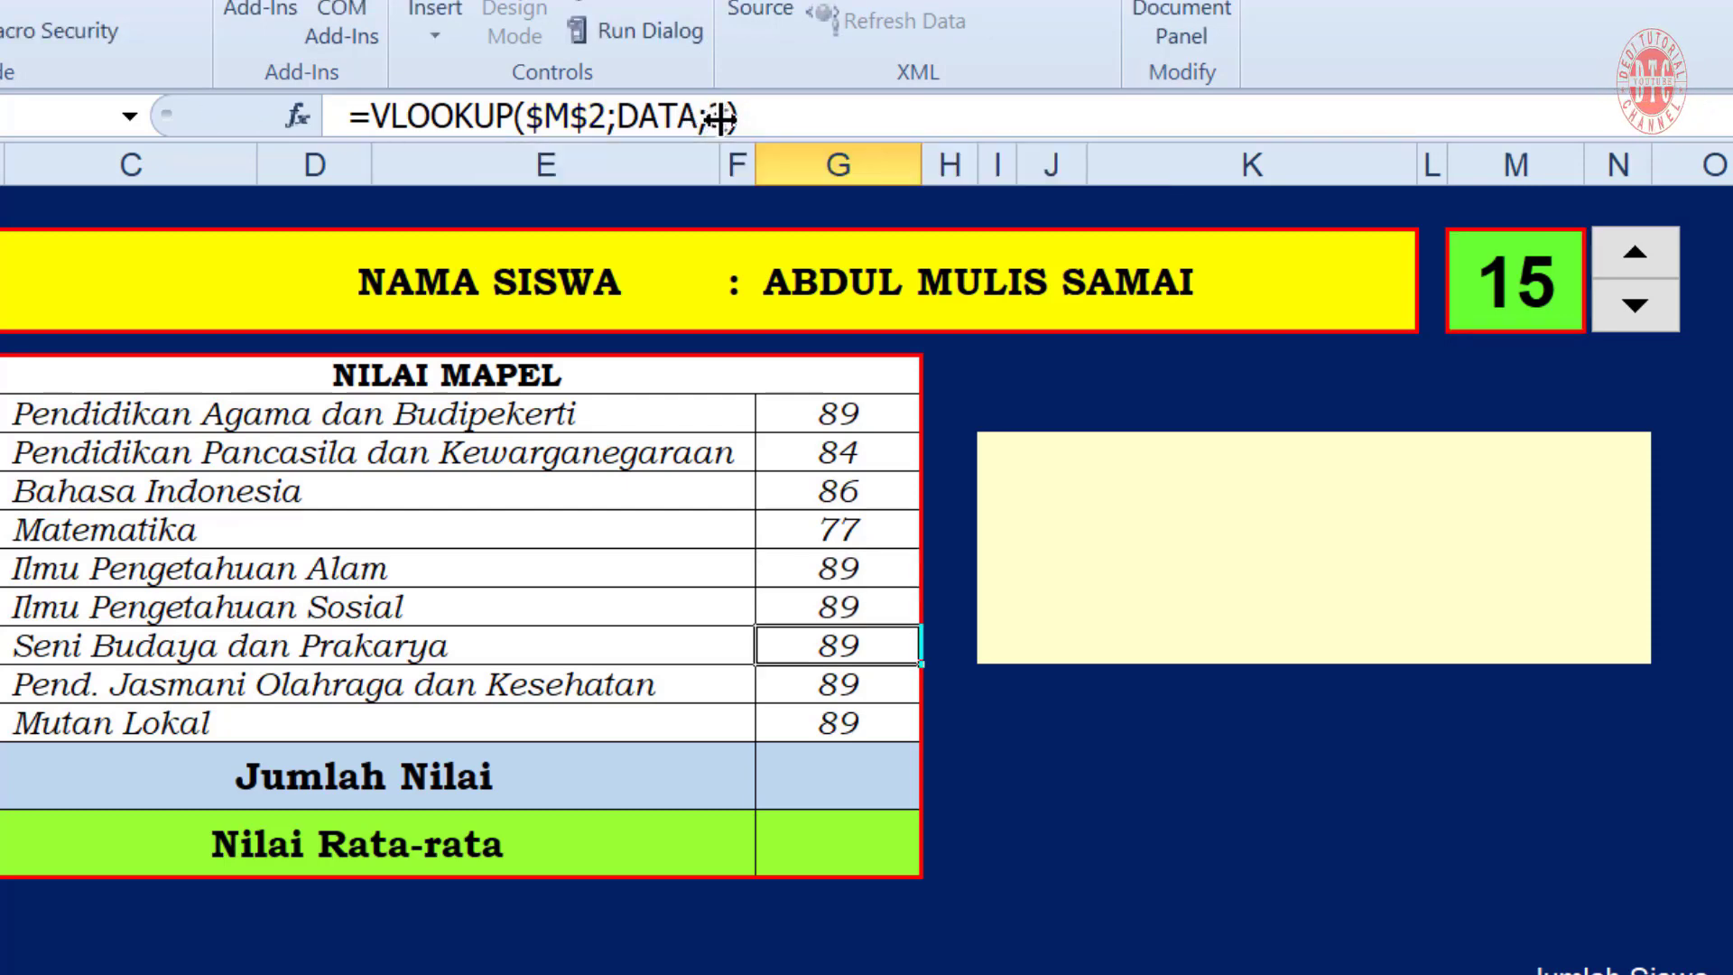
double_click(713, 116)
type("9")
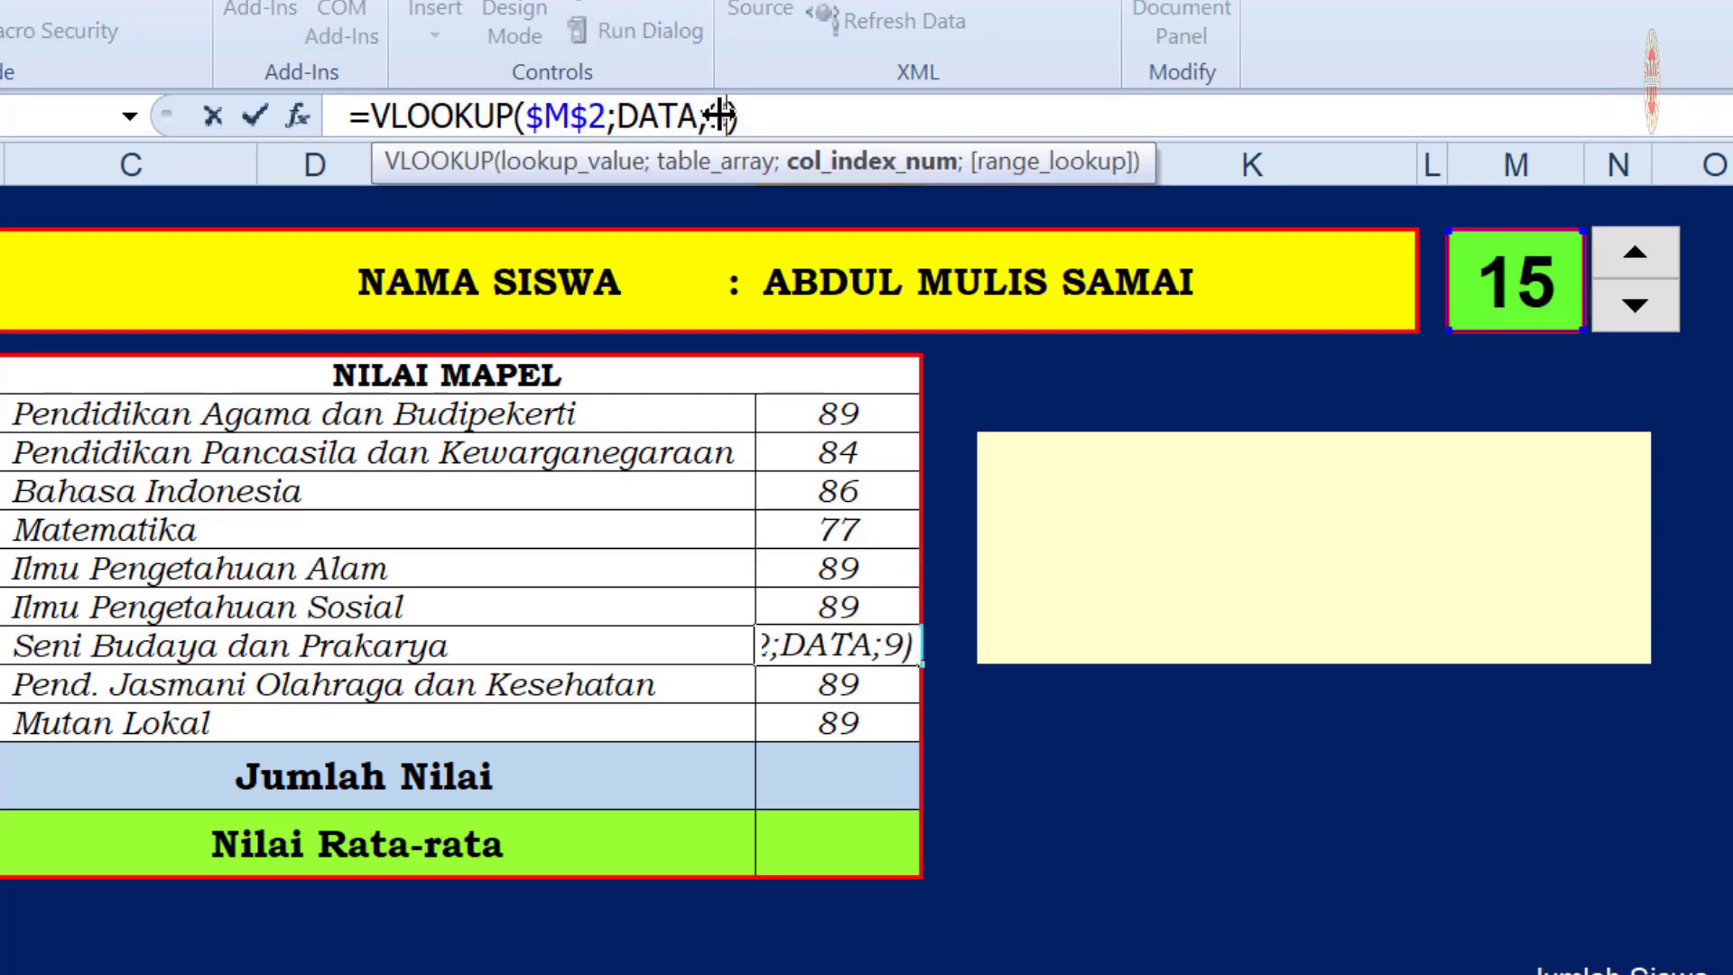
key("Return")
double_click(713, 117)
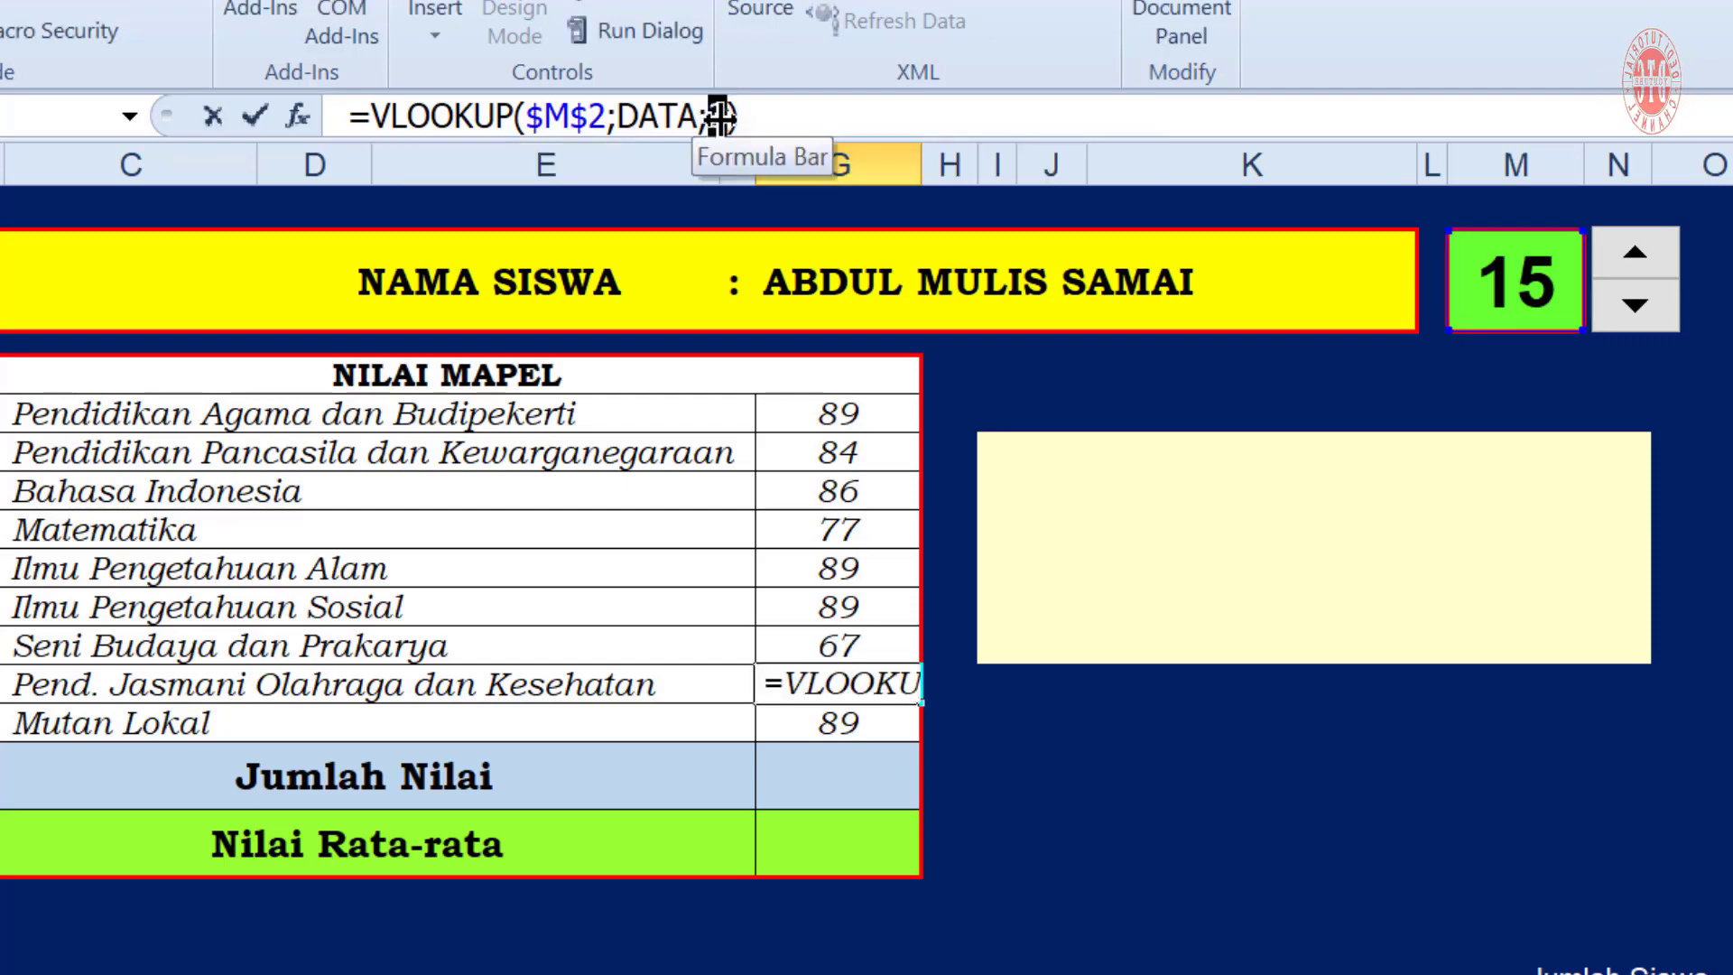
type("10")
key("Return")
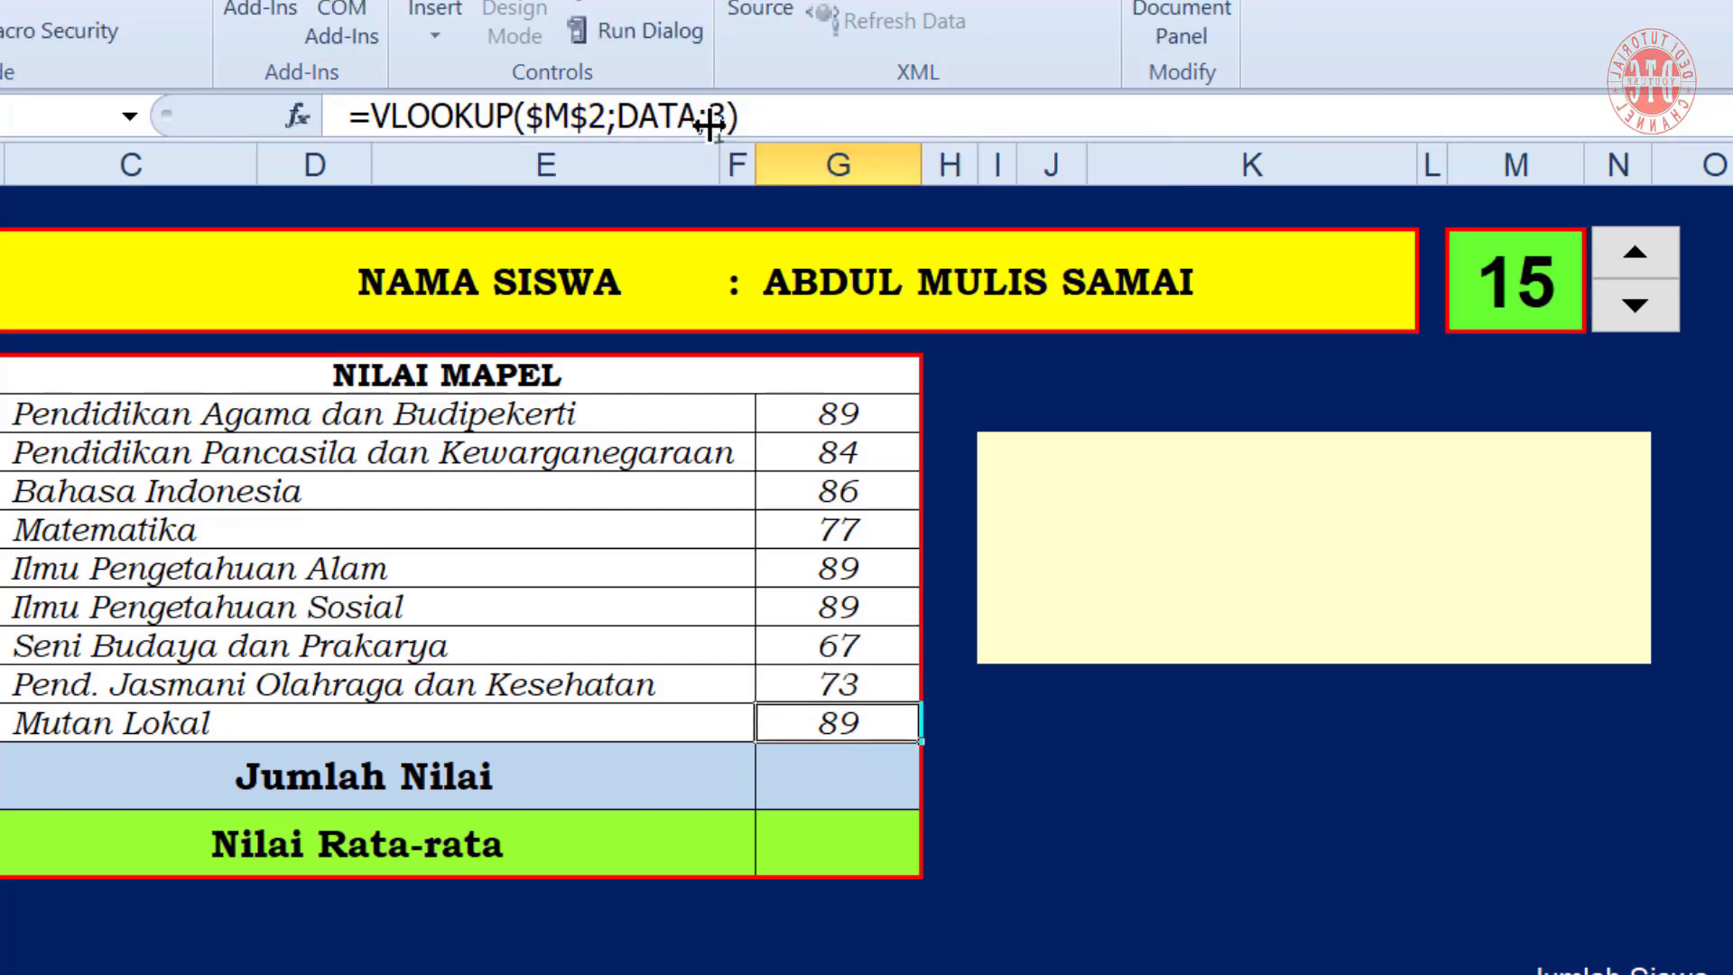
double_click(710, 119)
type("11")
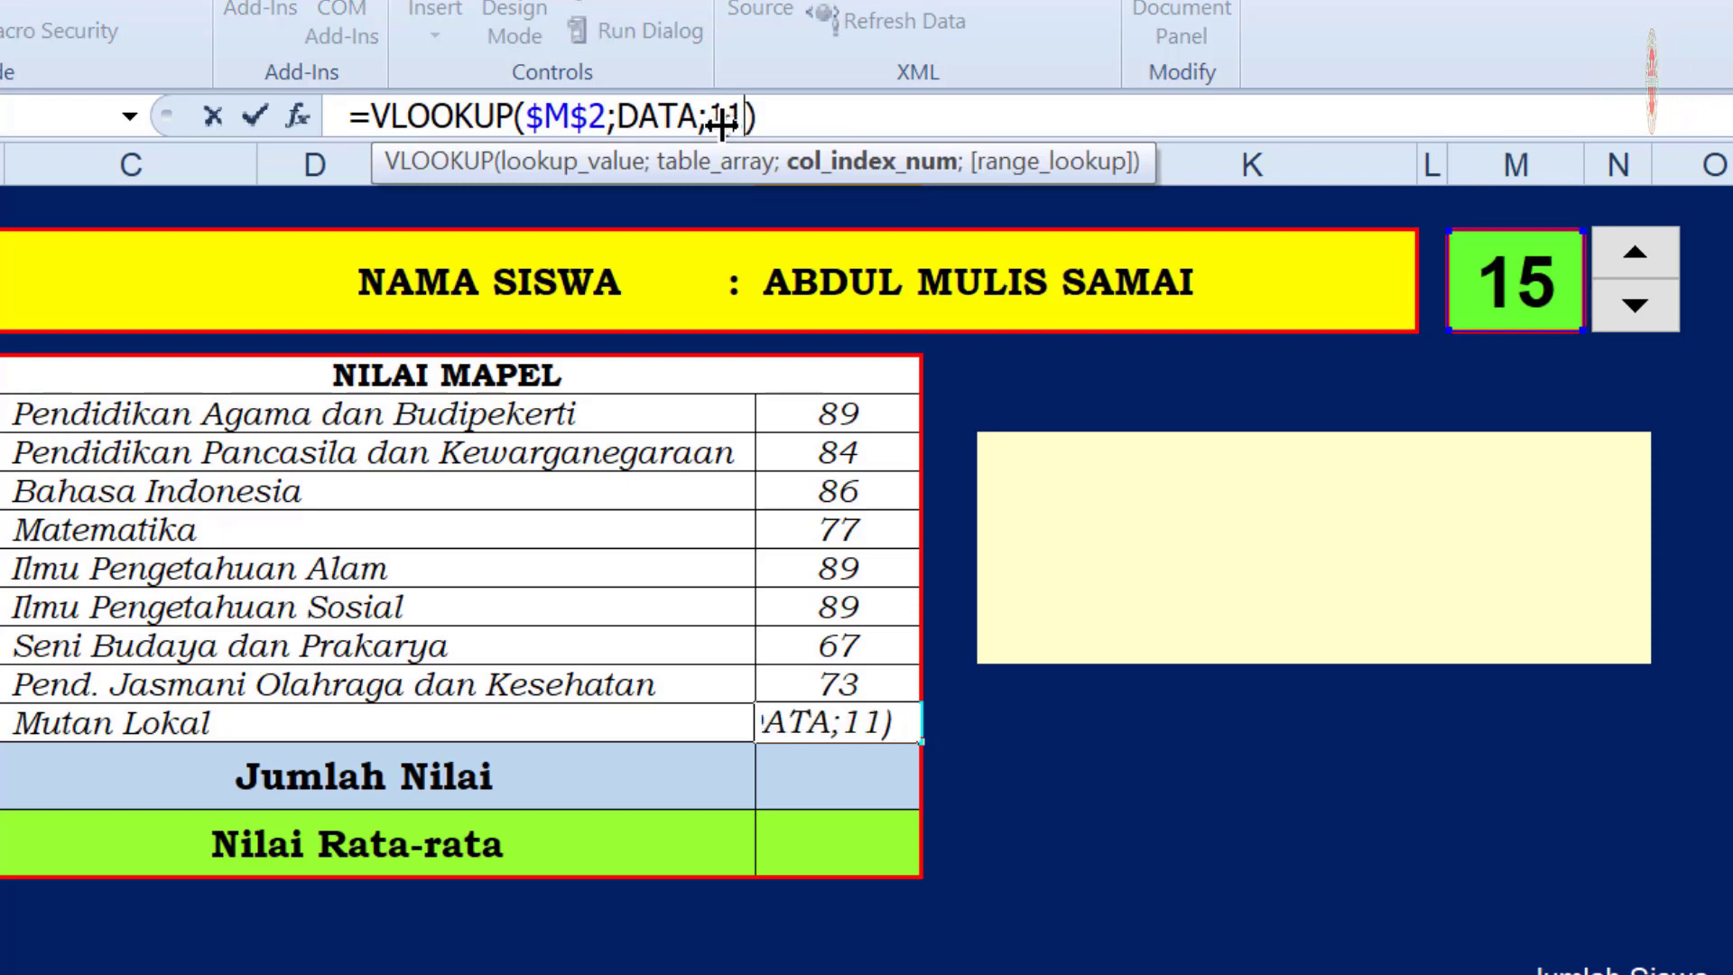
key("Return")
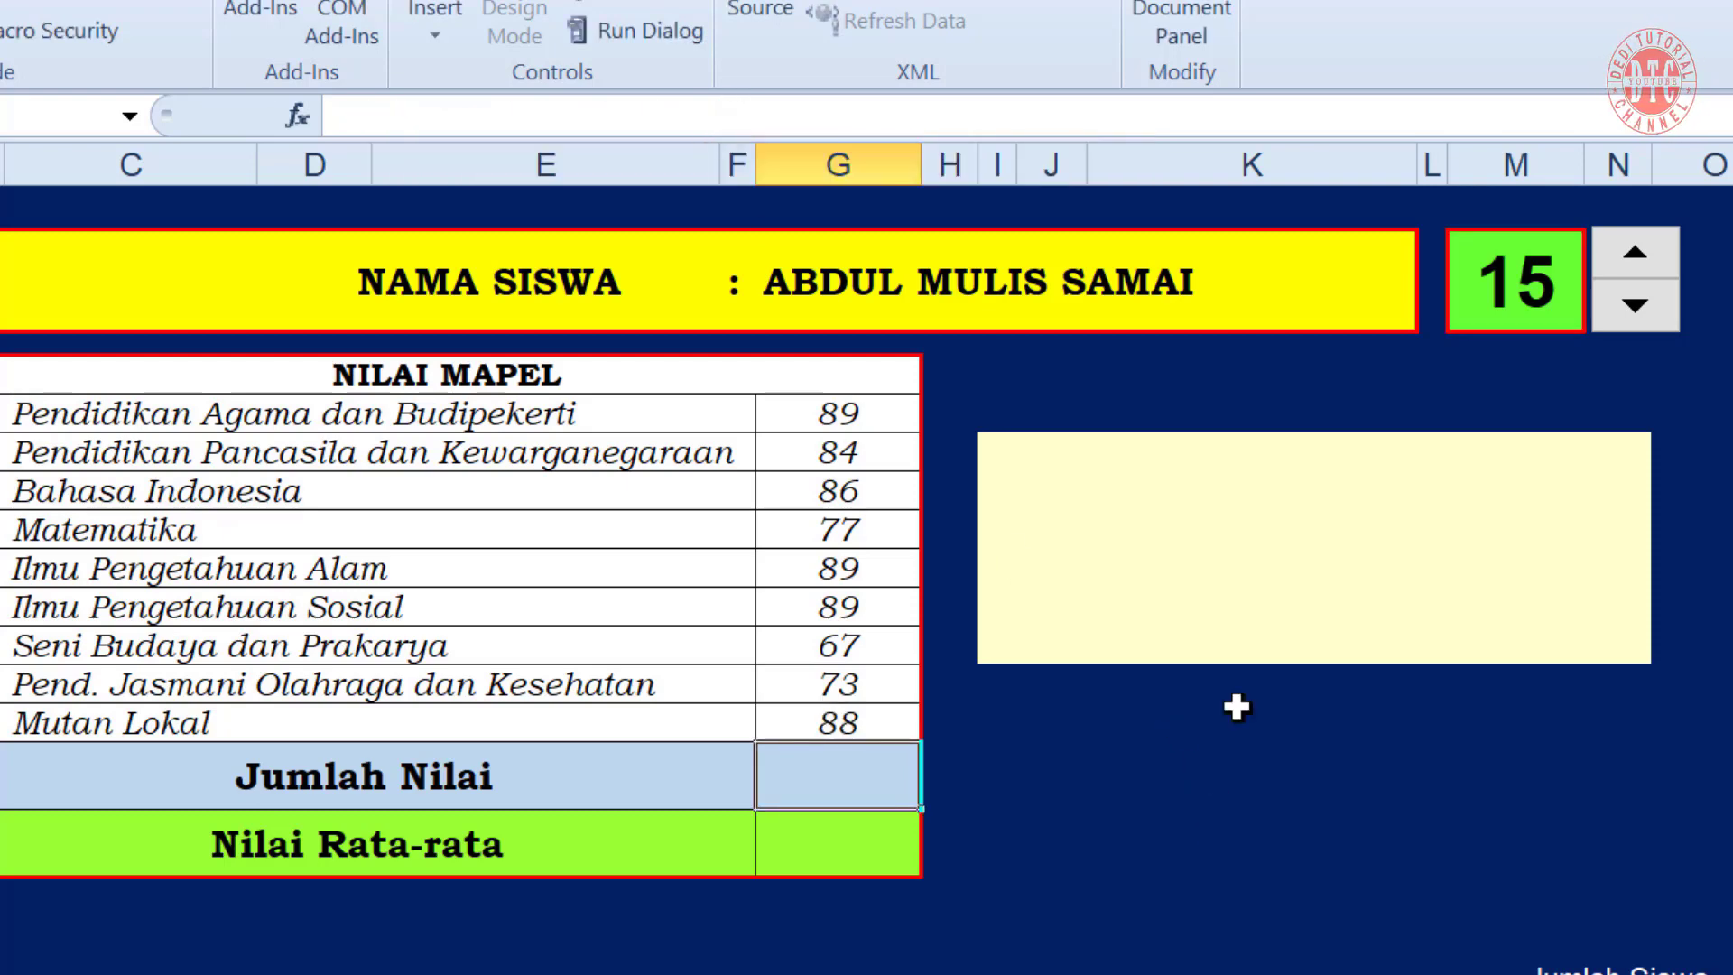
Test the grade lookups by stepping the student number up to 25 and back down to 15 with the spin button
left_click(1635, 253)
left_click(1635, 253)
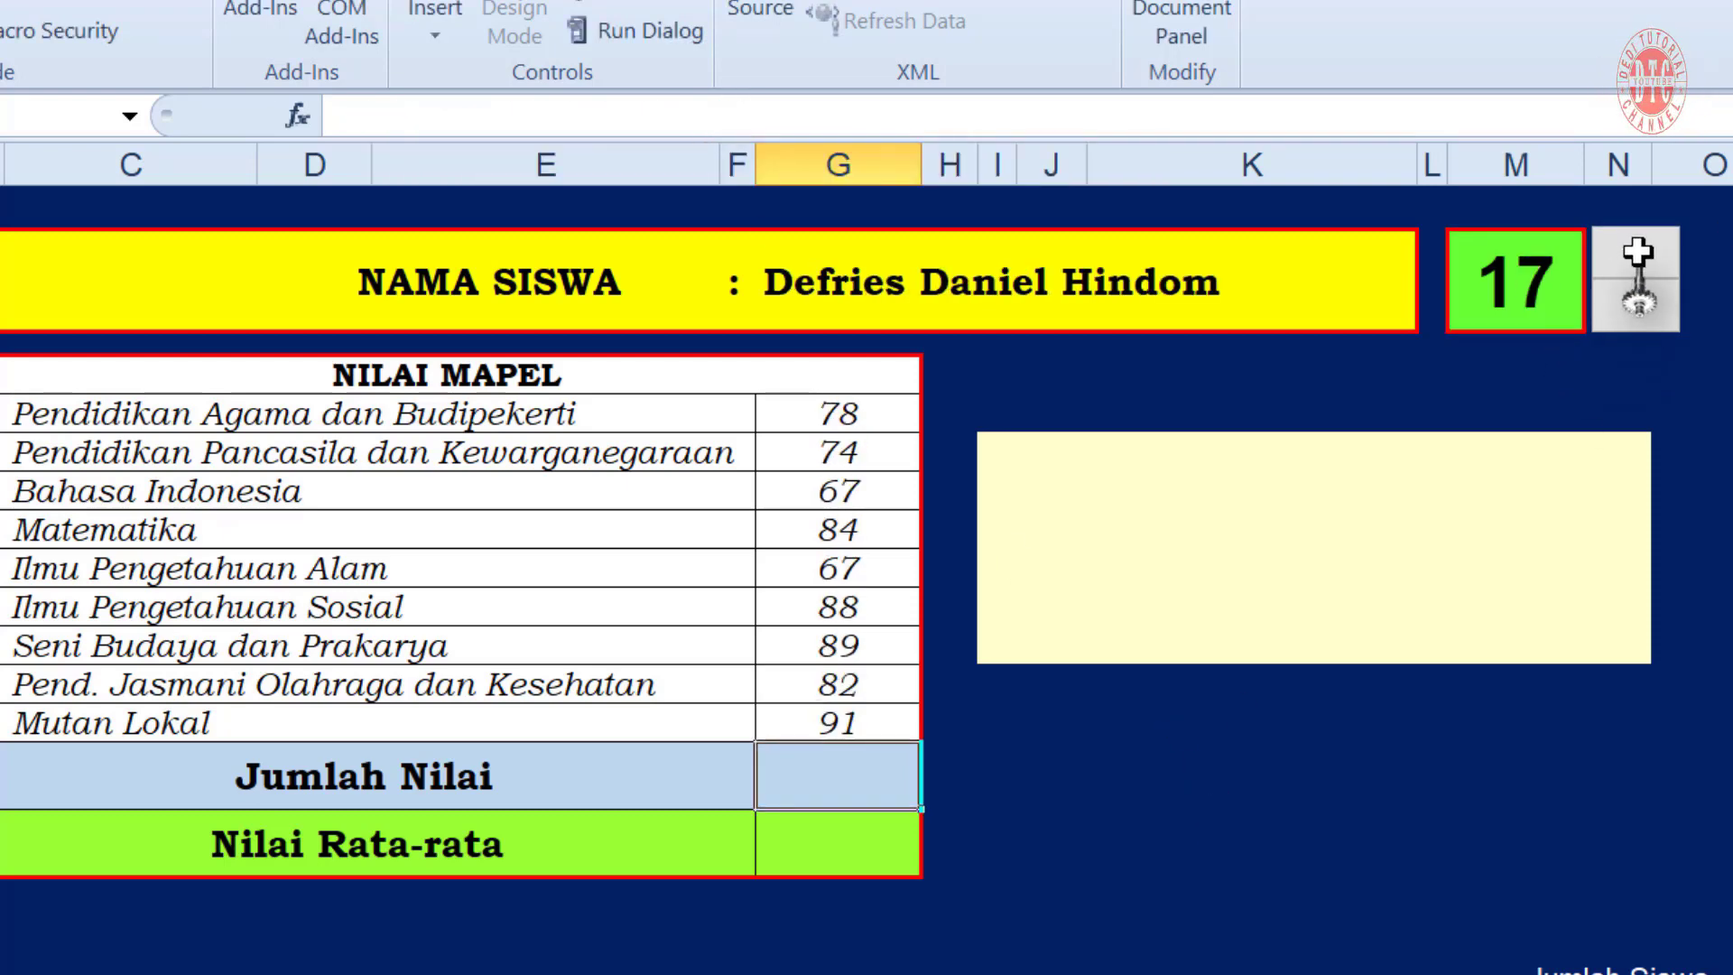
left_click(1636, 253)
left_click(1637, 253)
left_click(1637, 253)
left_click(1637, 253)
left_click(1637, 253)
left_click(1637, 253)
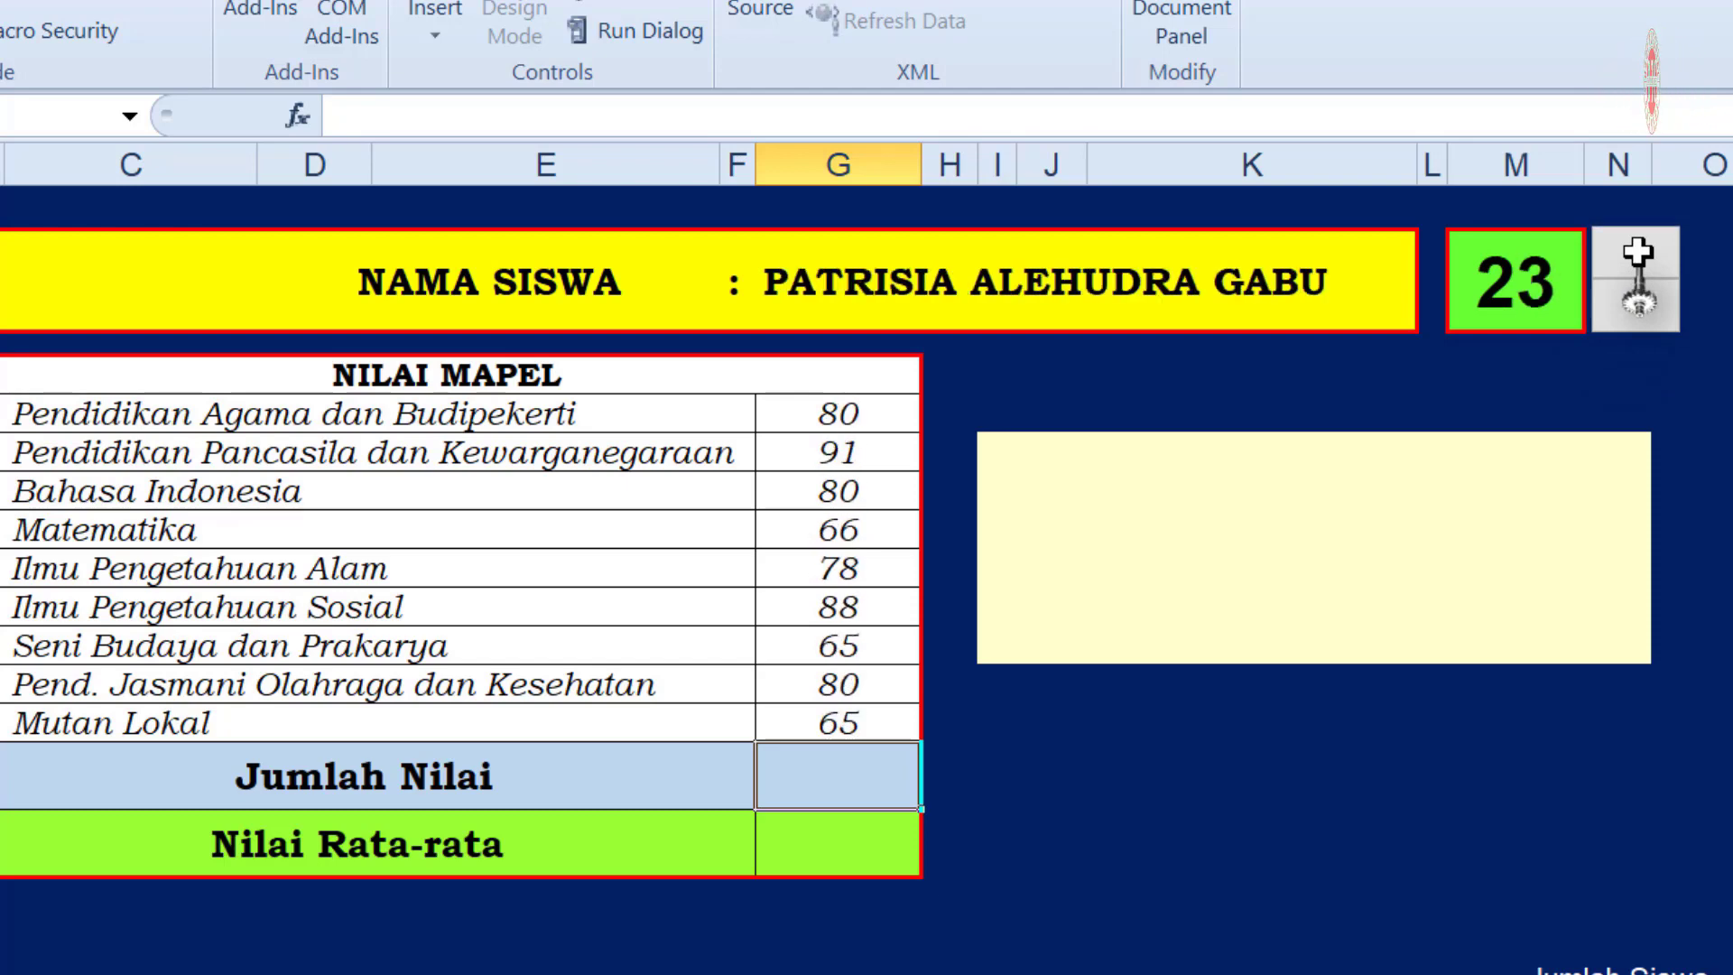
left_click(1637, 253)
left_click(1637, 252)
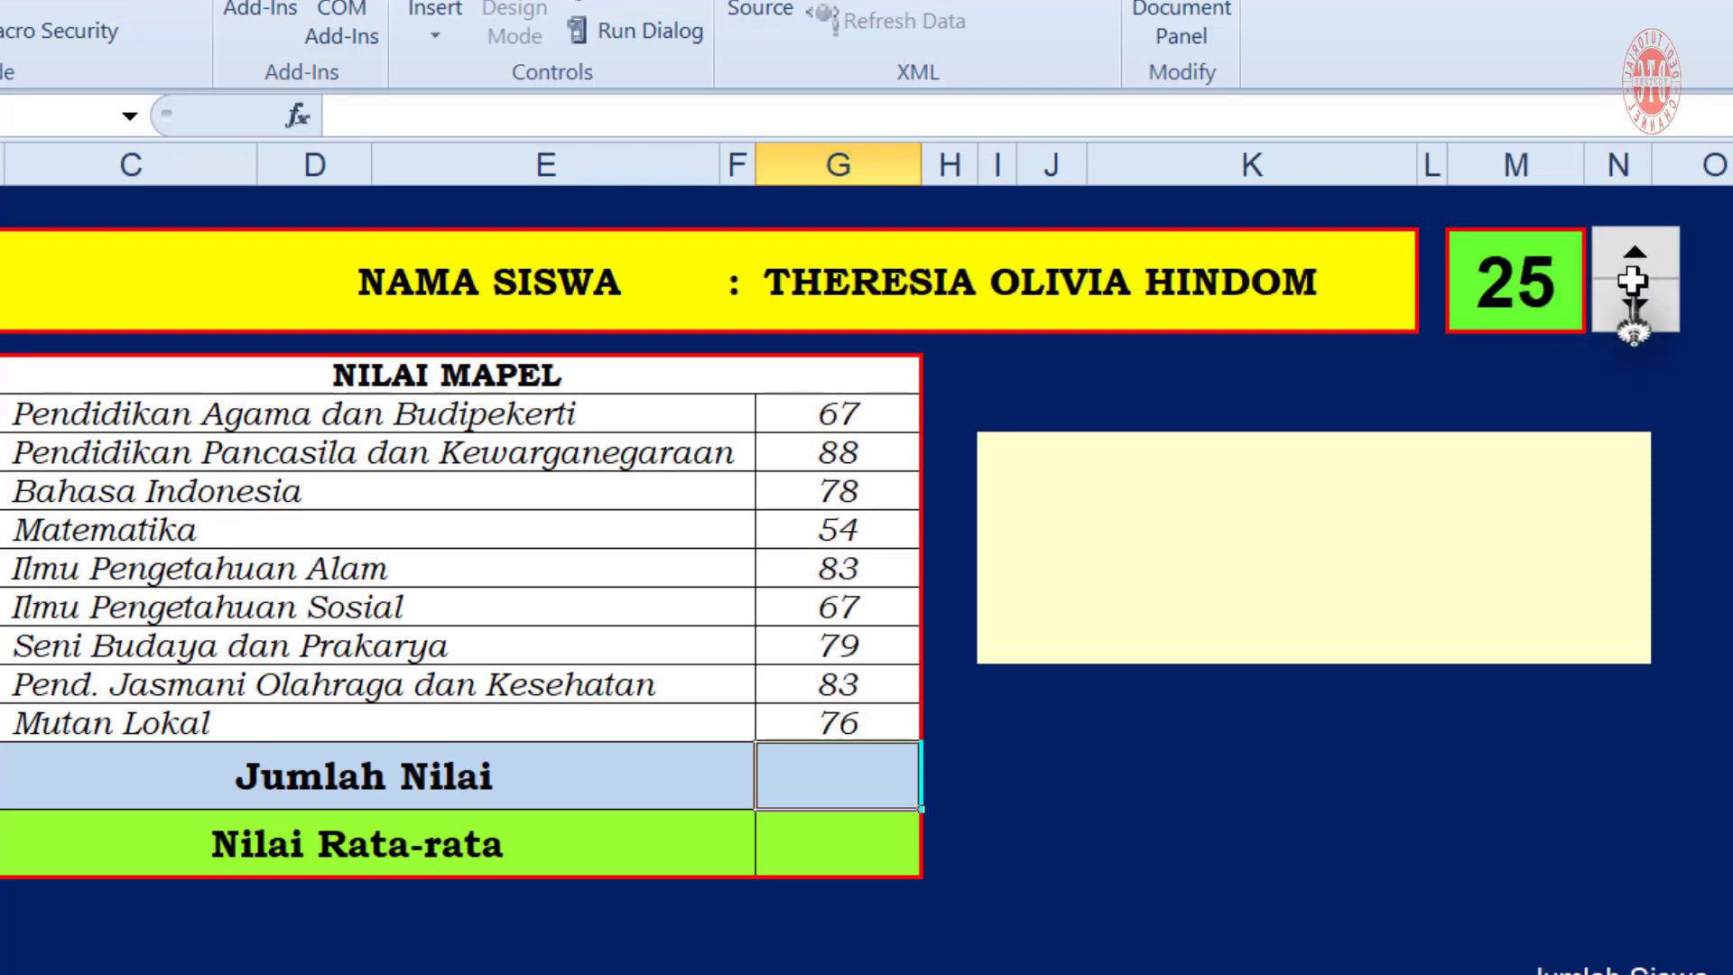
left_click(1634, 301)
left_click(1634, 302)
left_click(1633, 302)
left_click(1633, 301)
left_click(1633, 302)
left_click(1634, 301)
left_click(1633, 301)
left_click(1633, 302)
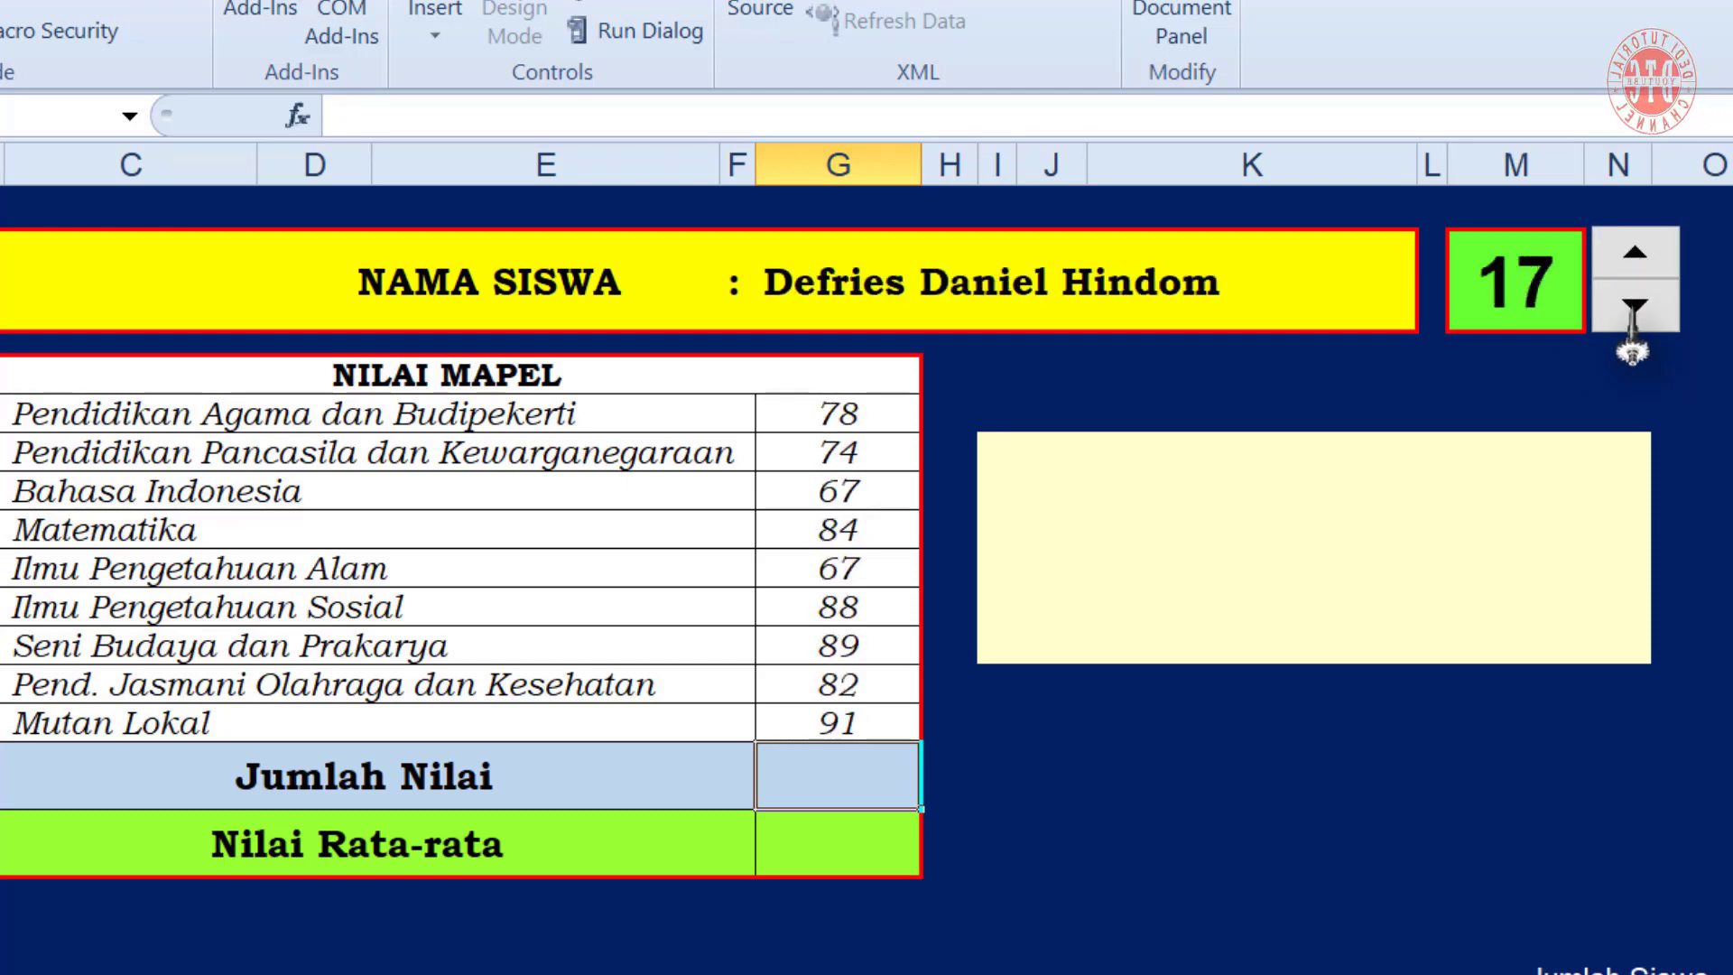
left_click(1634, 301)
left_click(1633, 302)
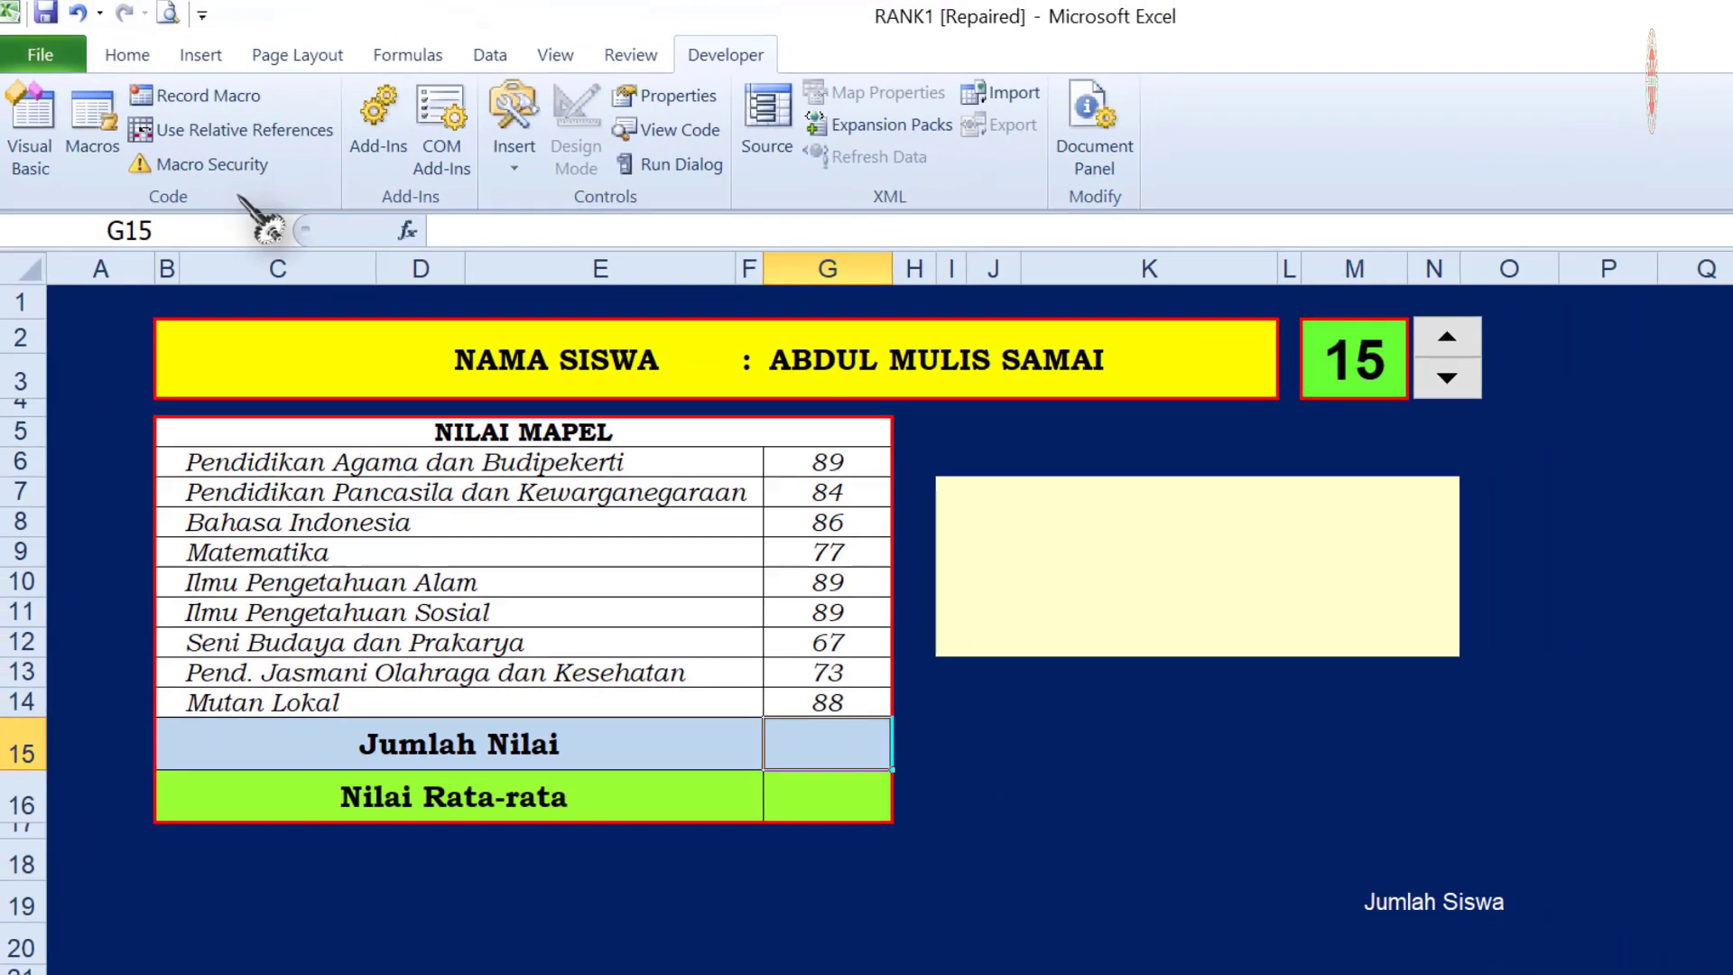
Total the subject grades G6:G14 with a SUM formula in the Jumlah Nilai cell G15
left_click(149, 64)
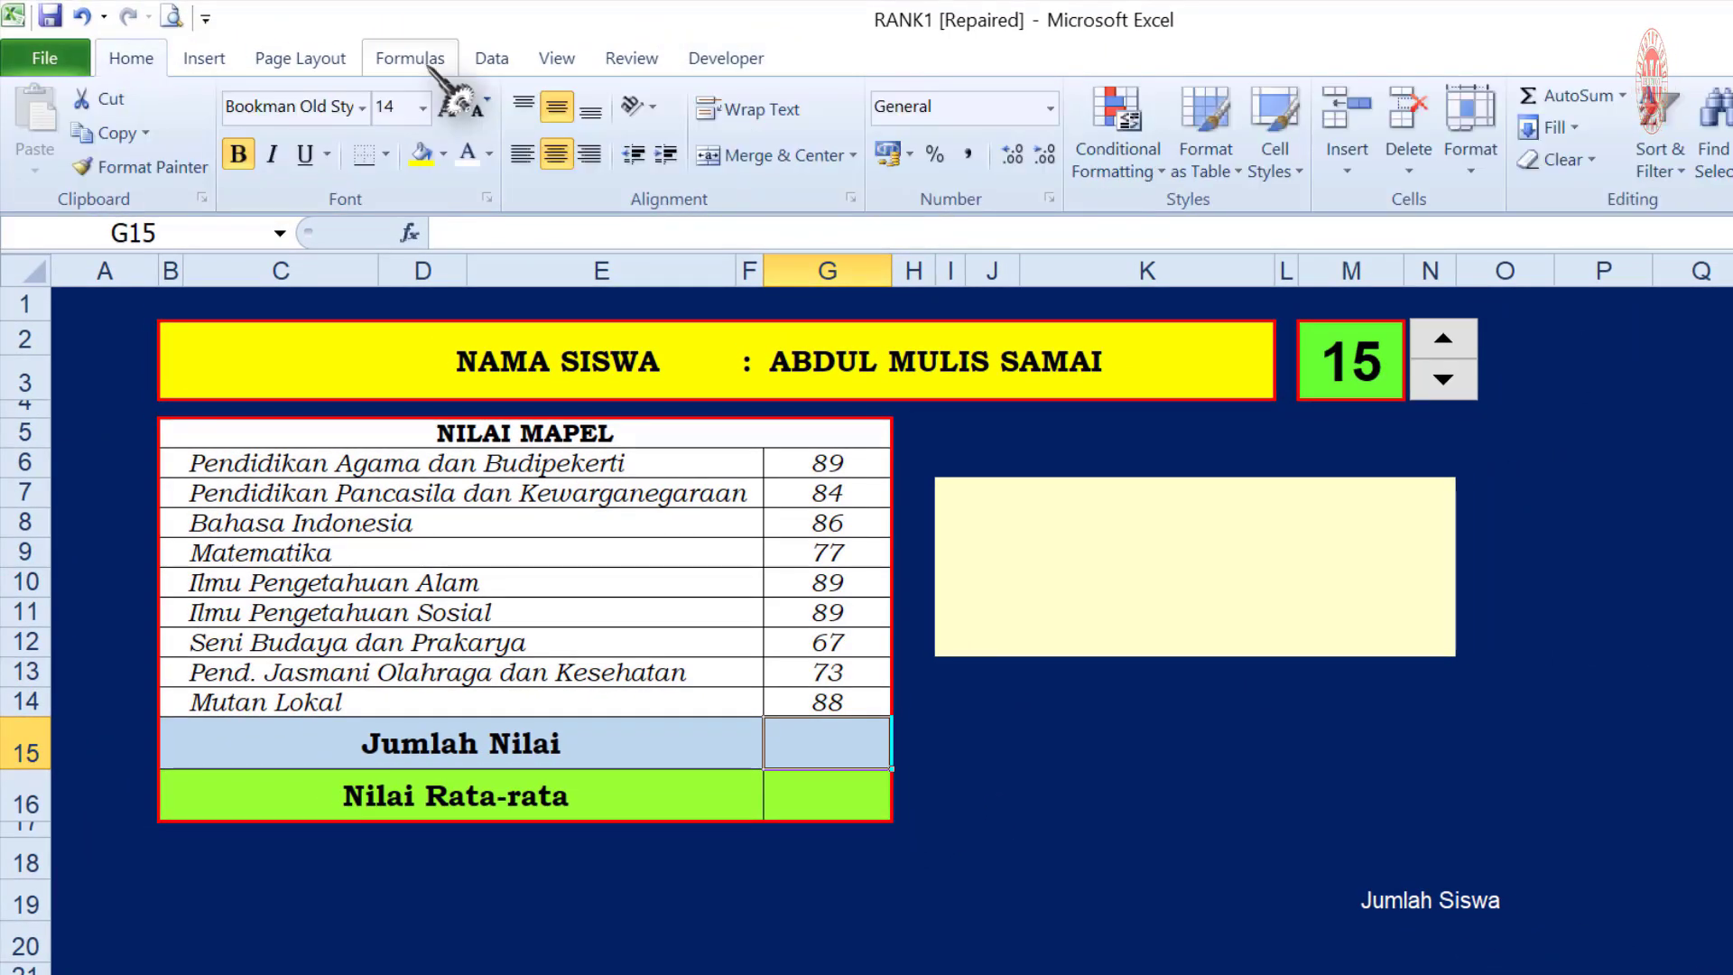
left_click(1622, 95)
left_click(1592, 129)
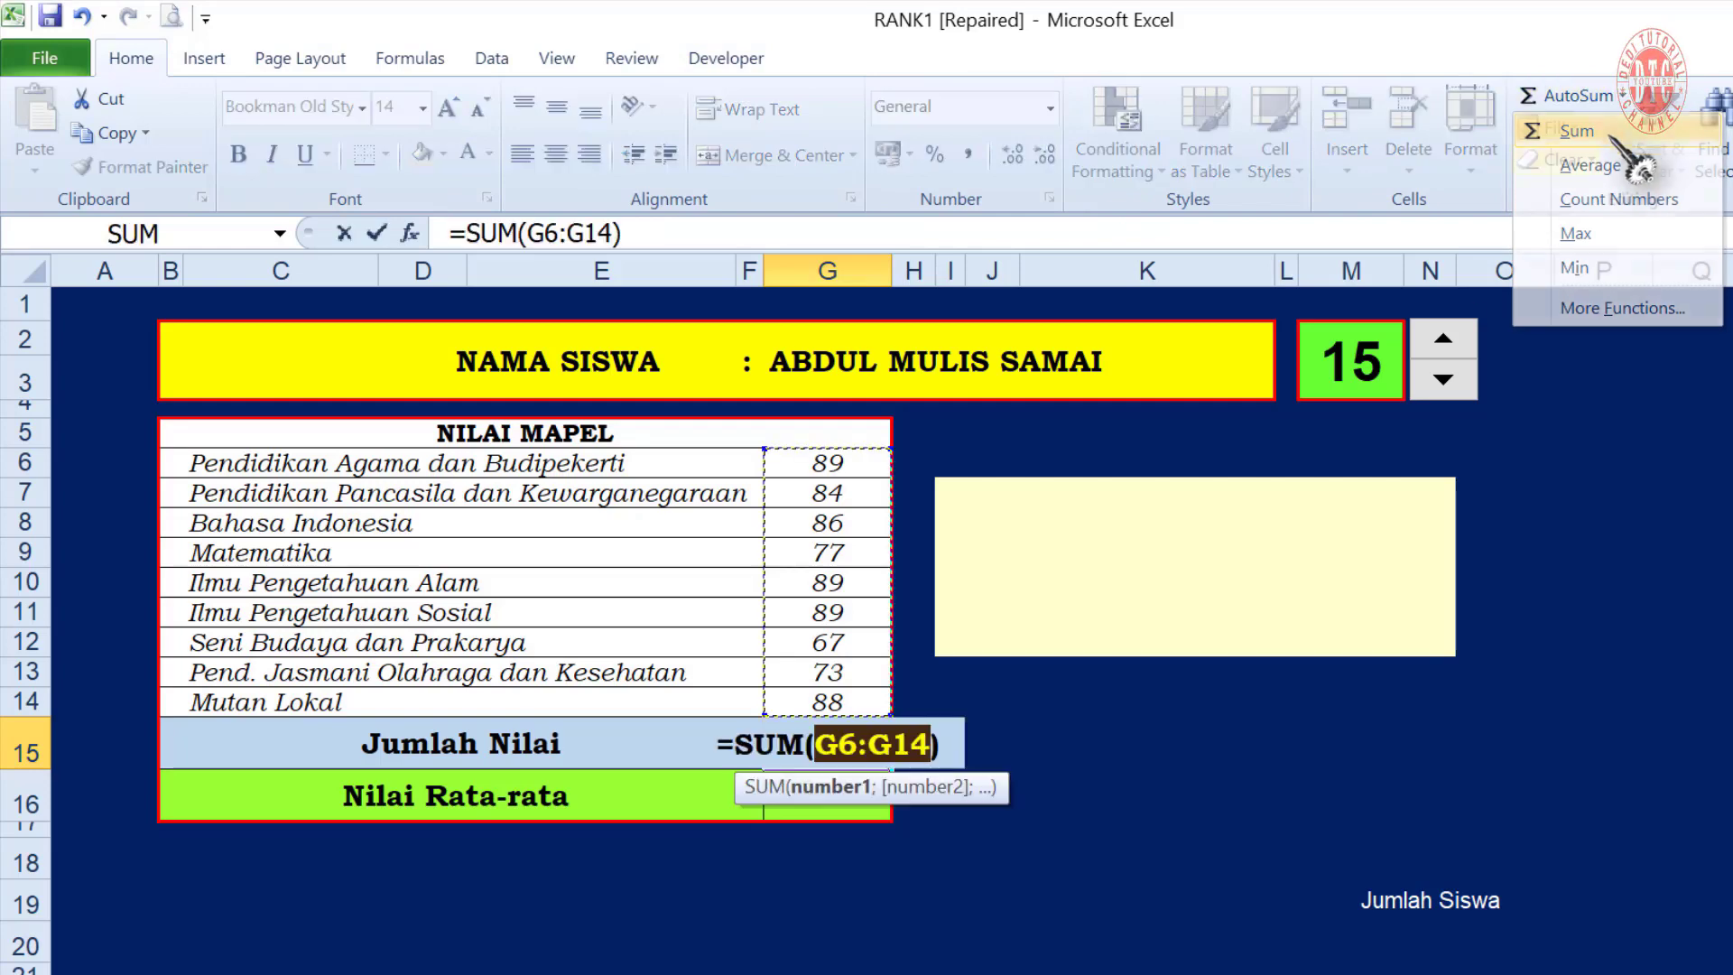
key("Return")
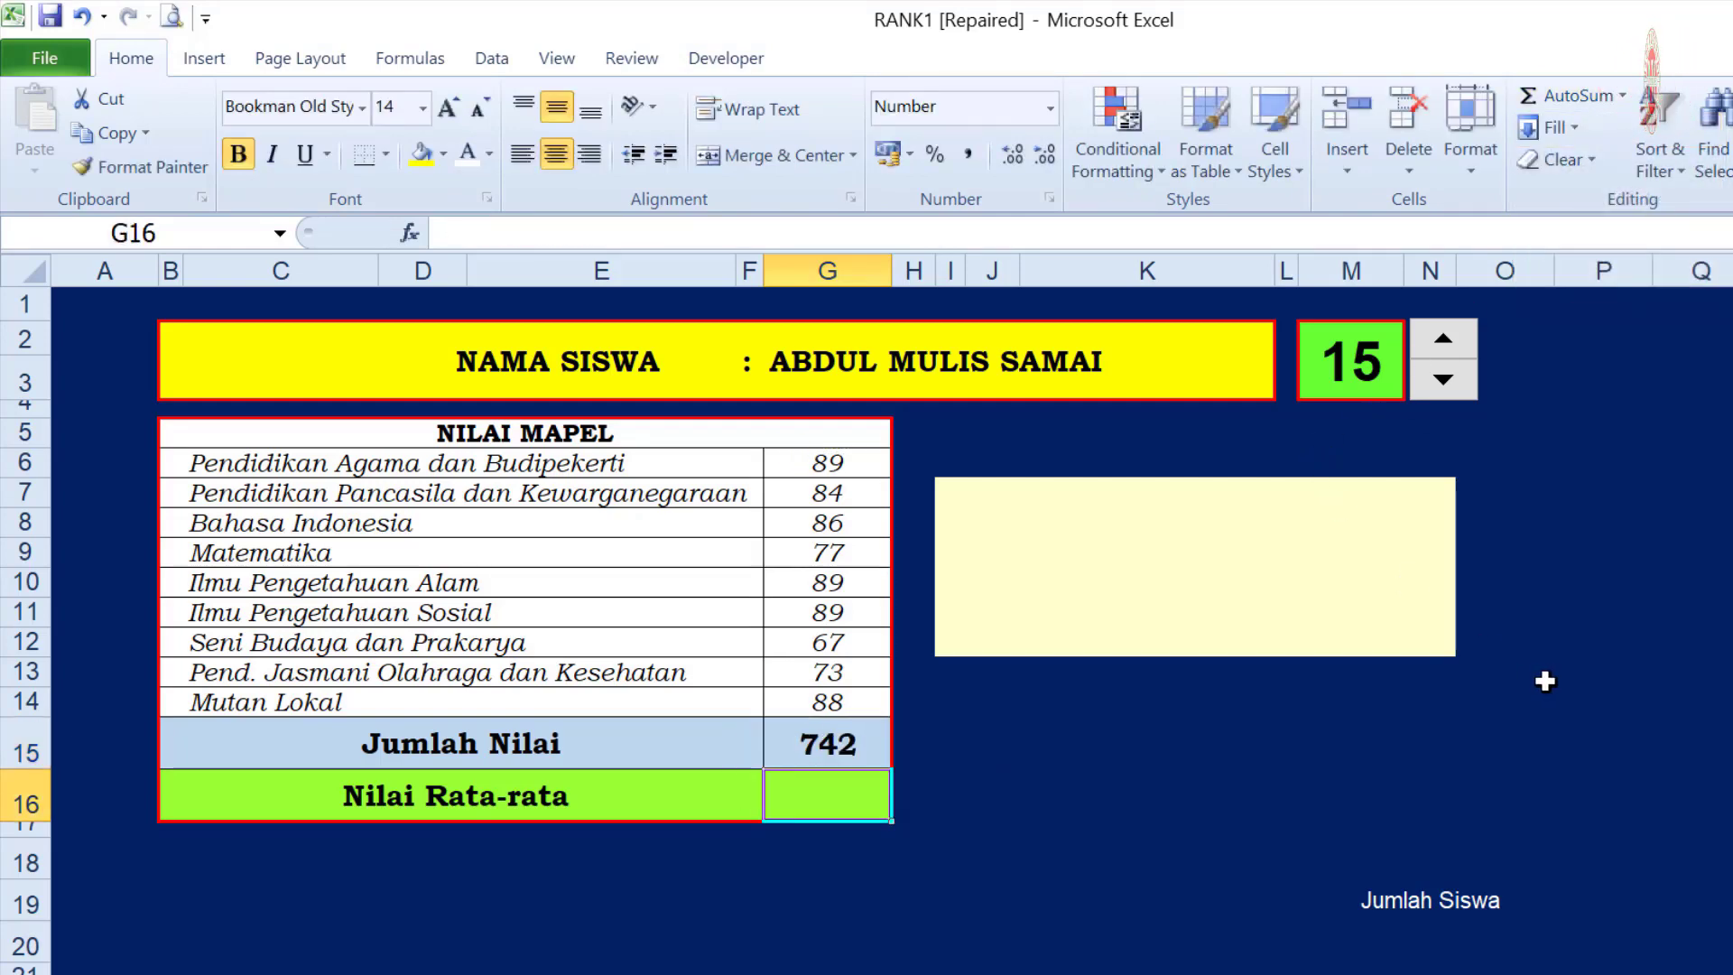
Average the subject grades G6:G14 with an AVERAGE formula in the Nilai Rata-rata cell G16
left_click(1622, 95)
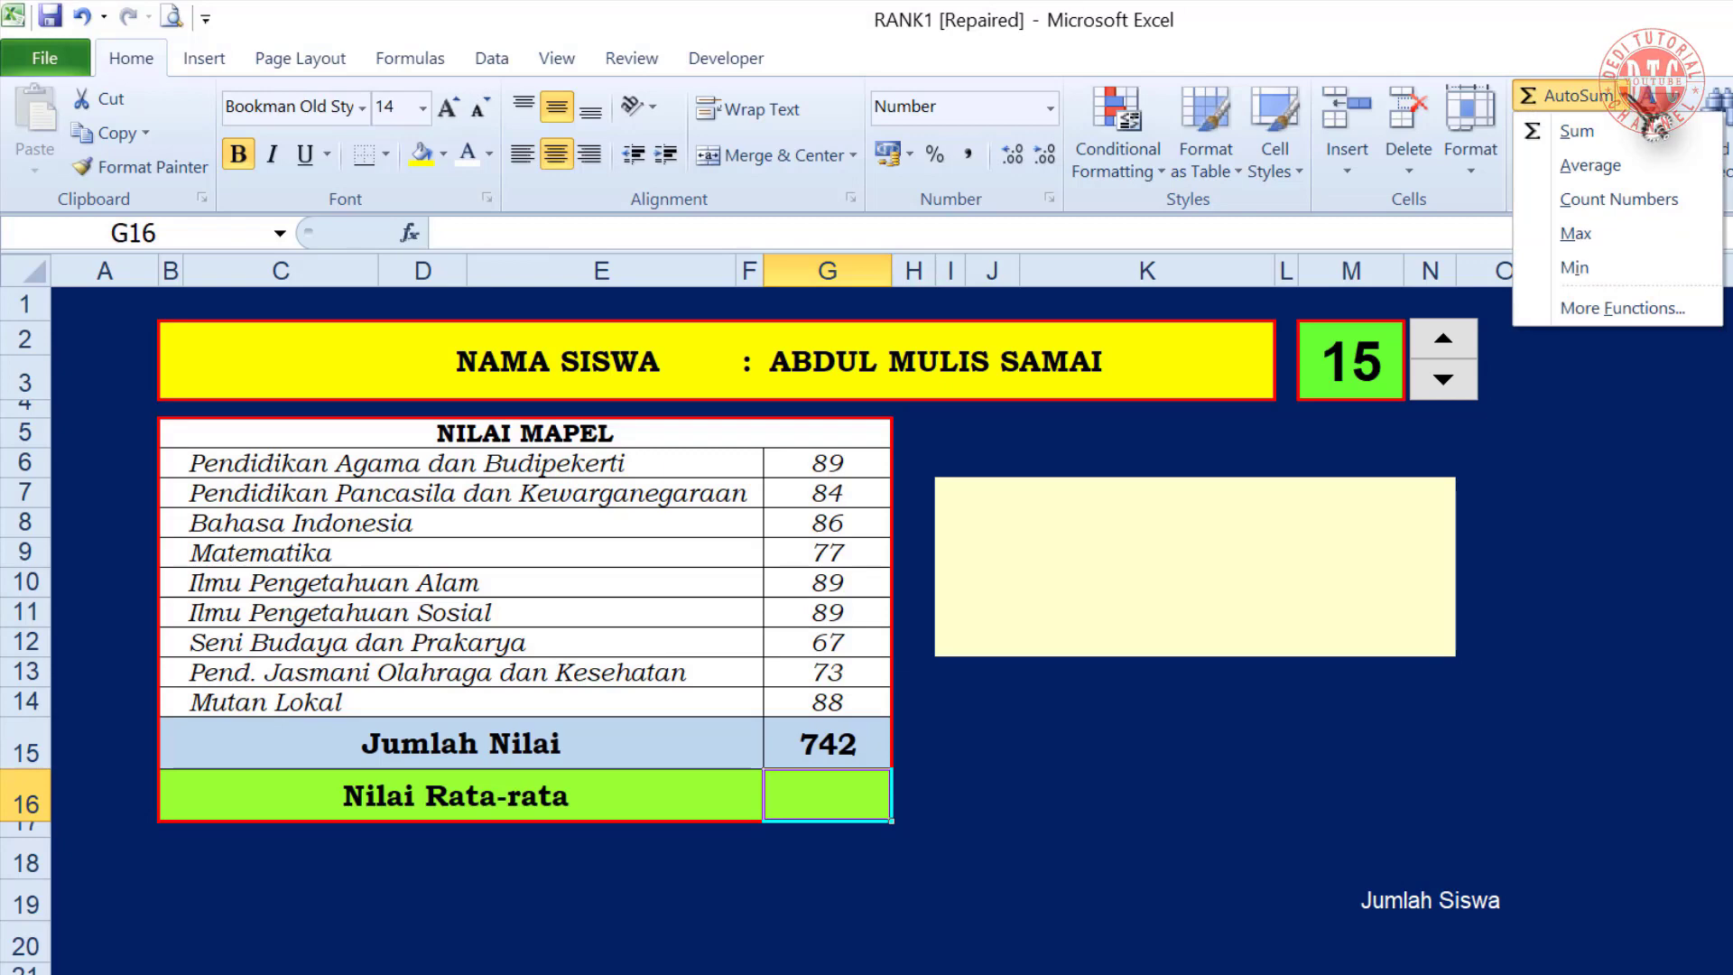
left_click(1624, 167)
left_click_drag(808, 461, 829, 692)
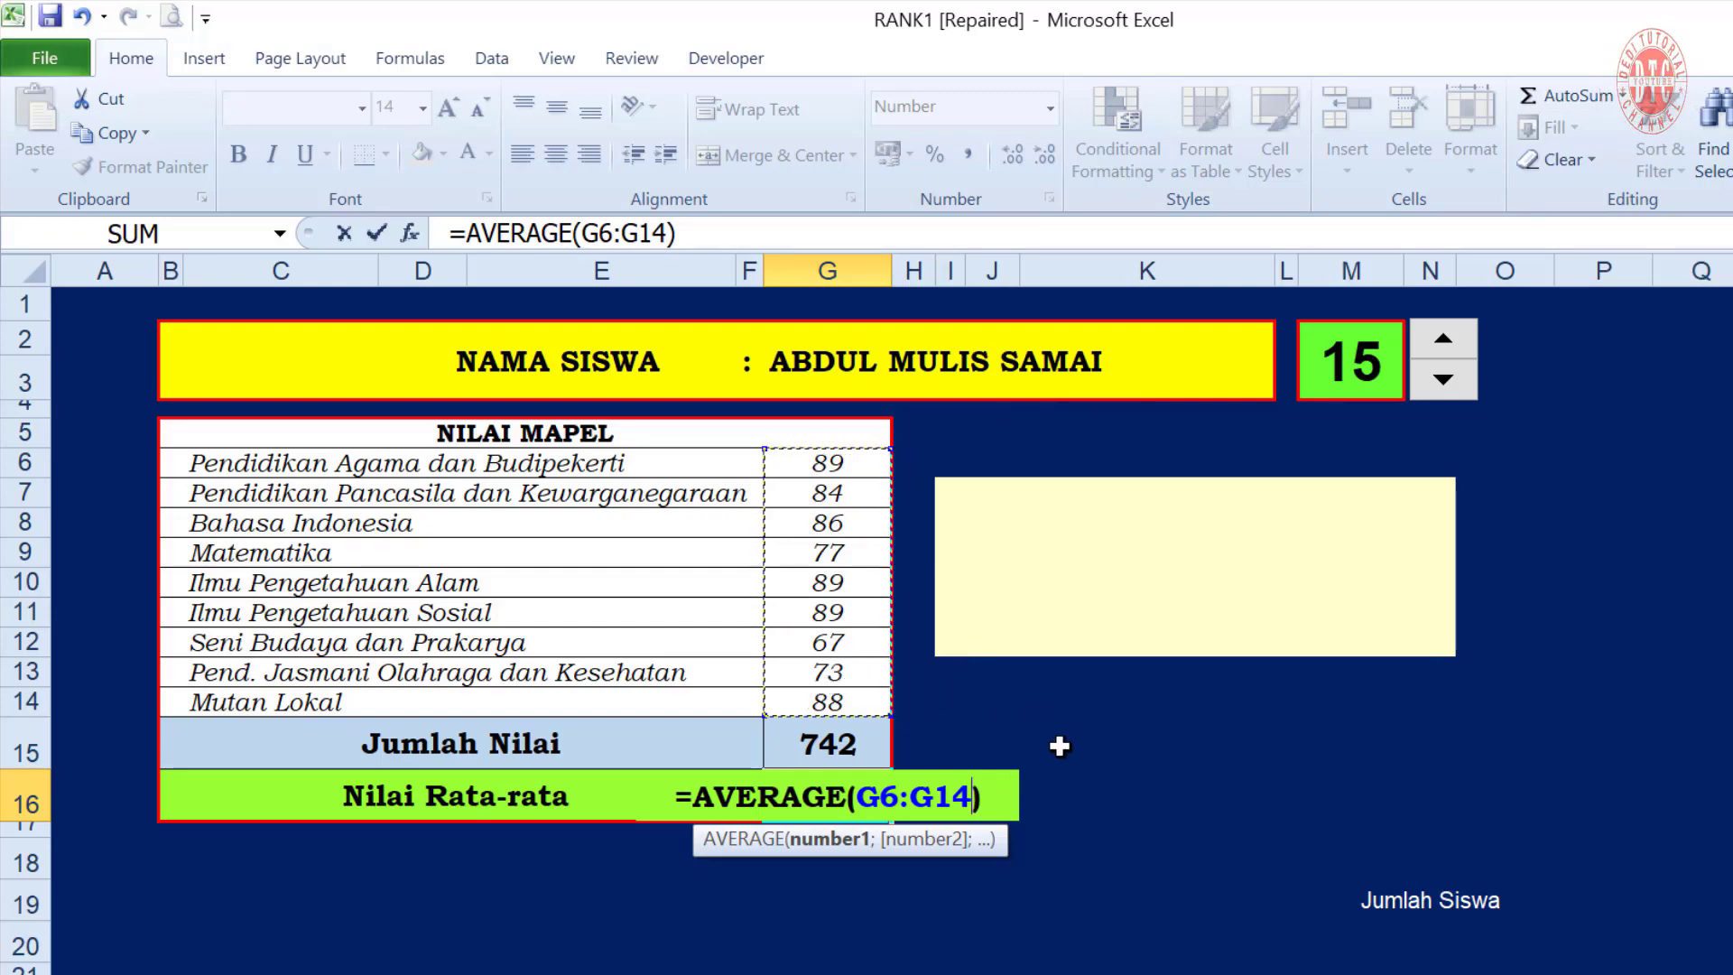
key("Return")
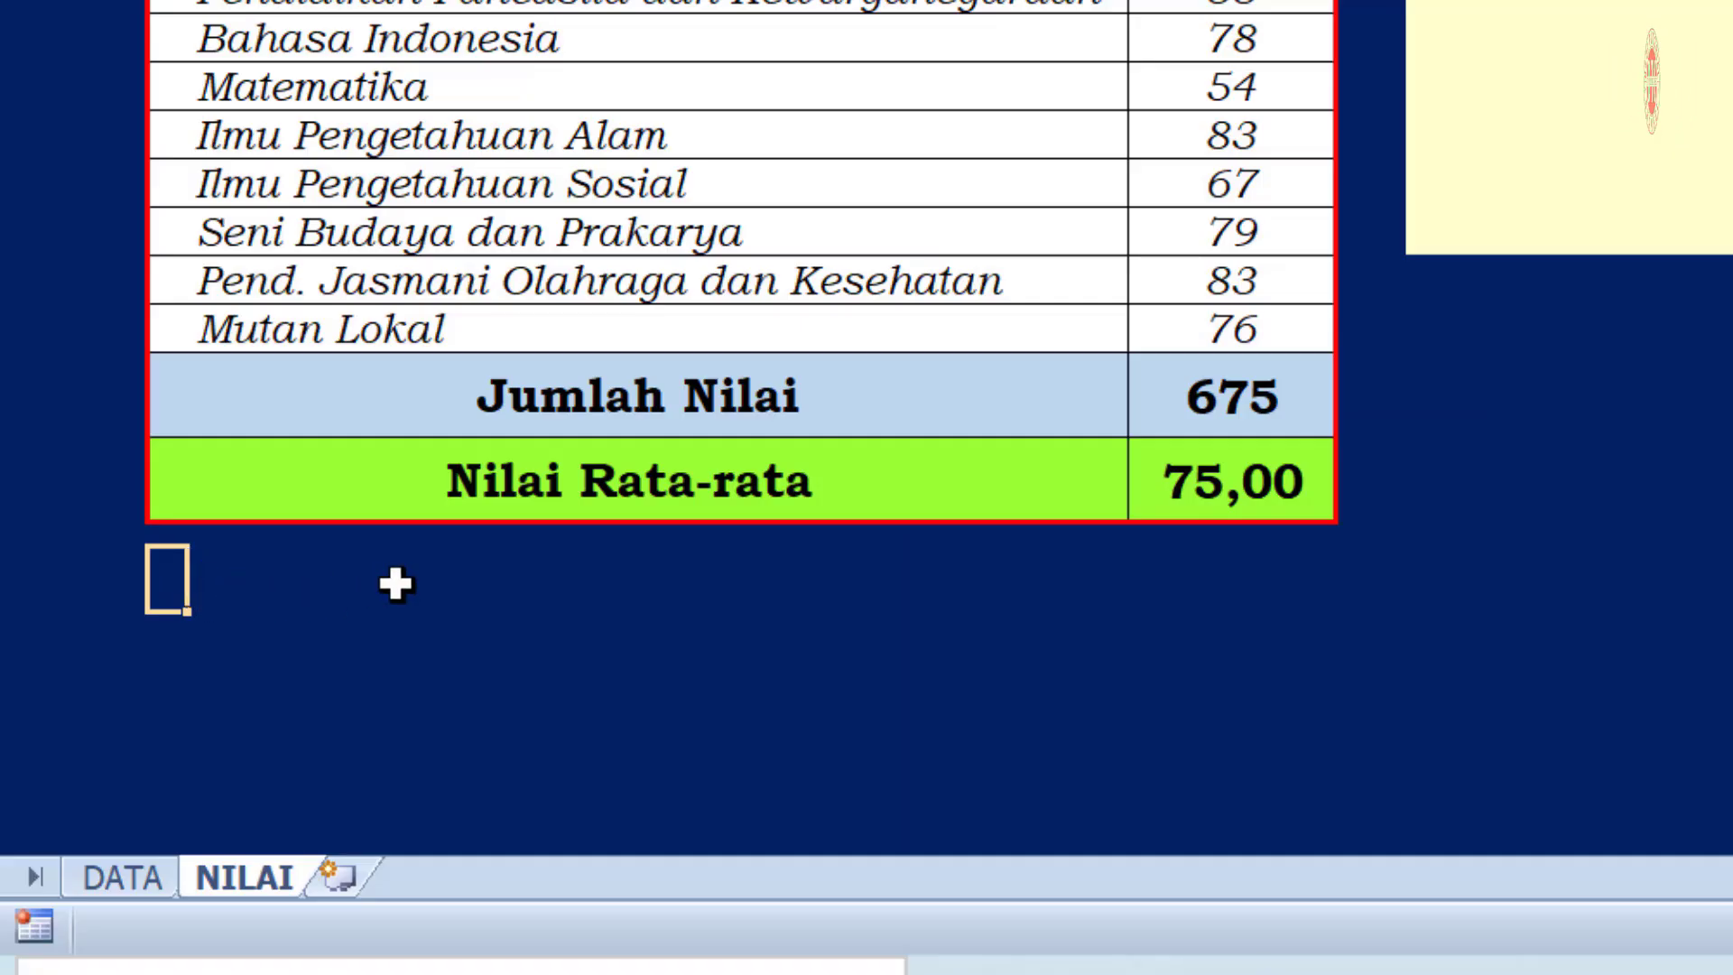
Enter the label "Peringkat ke :" in cell B18 below the grade table and fill it down to B20
type("Pe")
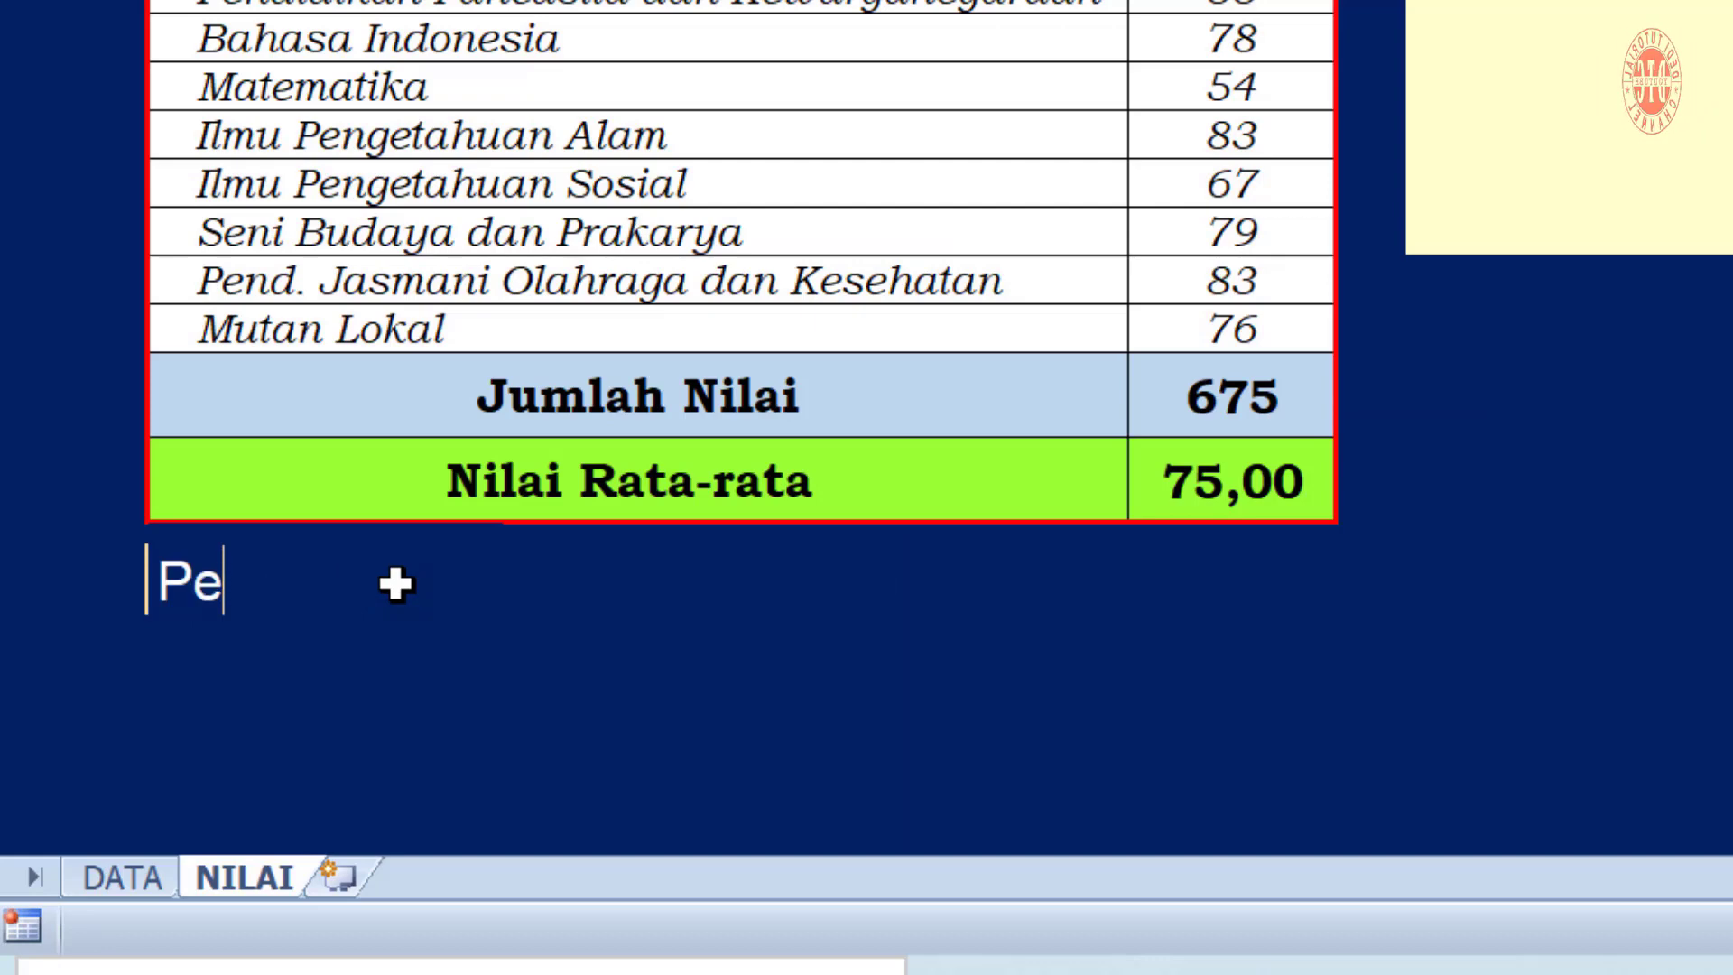
type("ringkat")
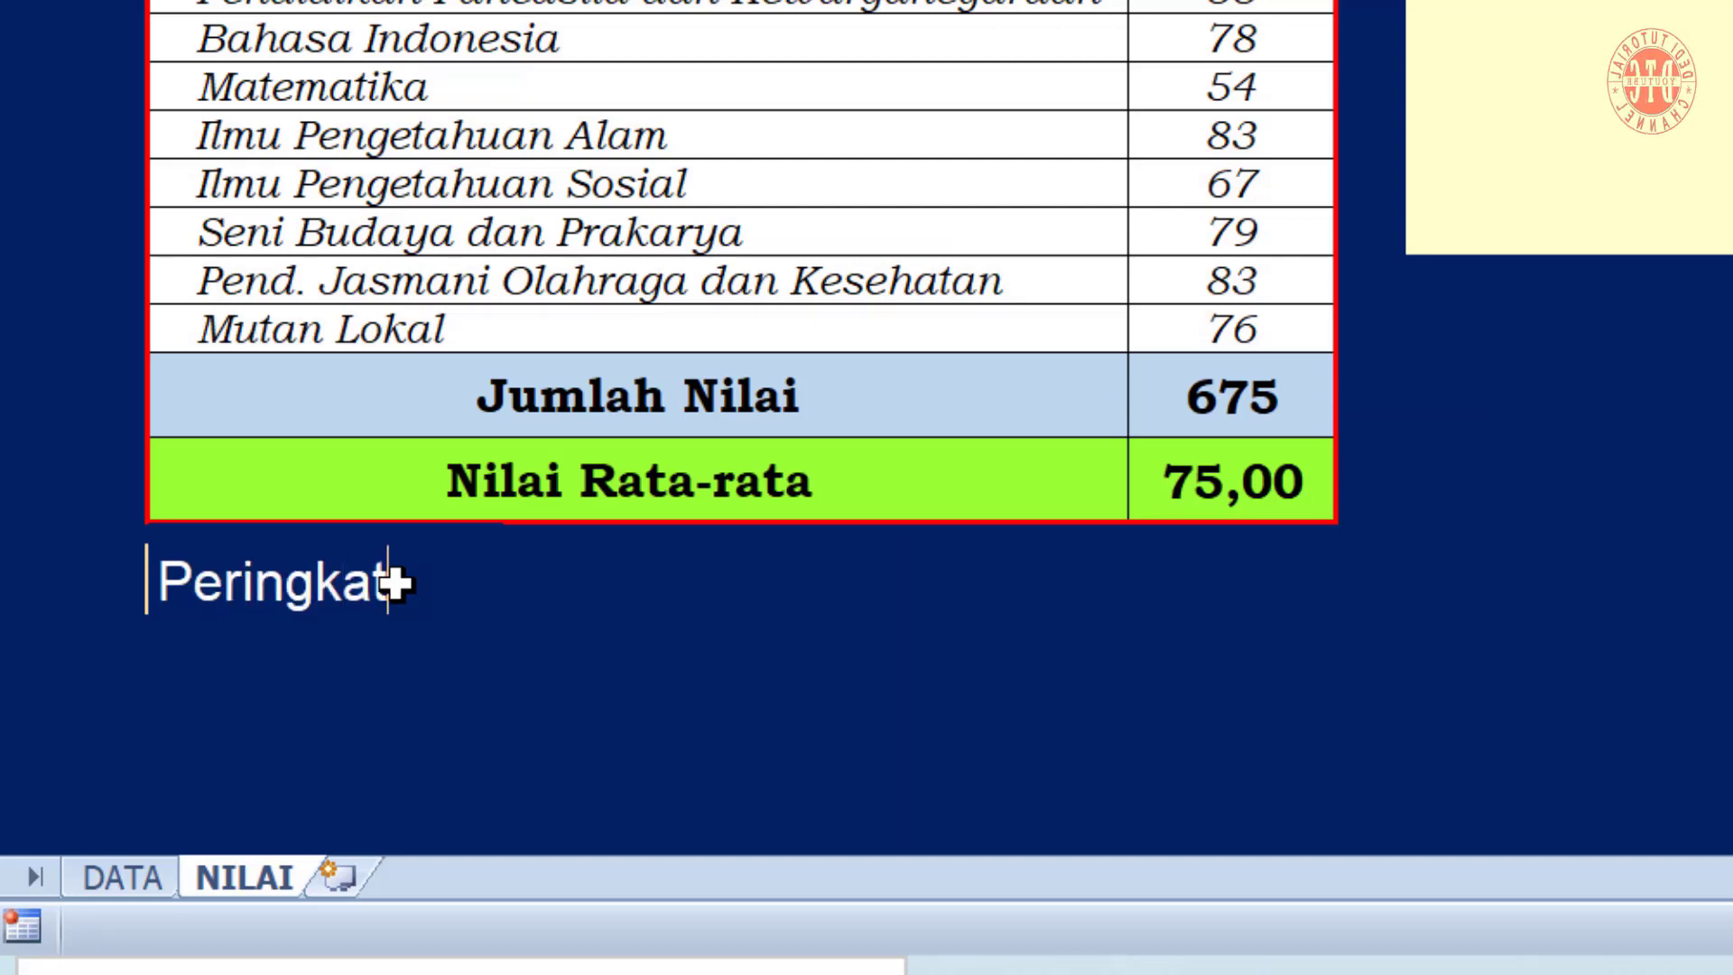
type(" ke")
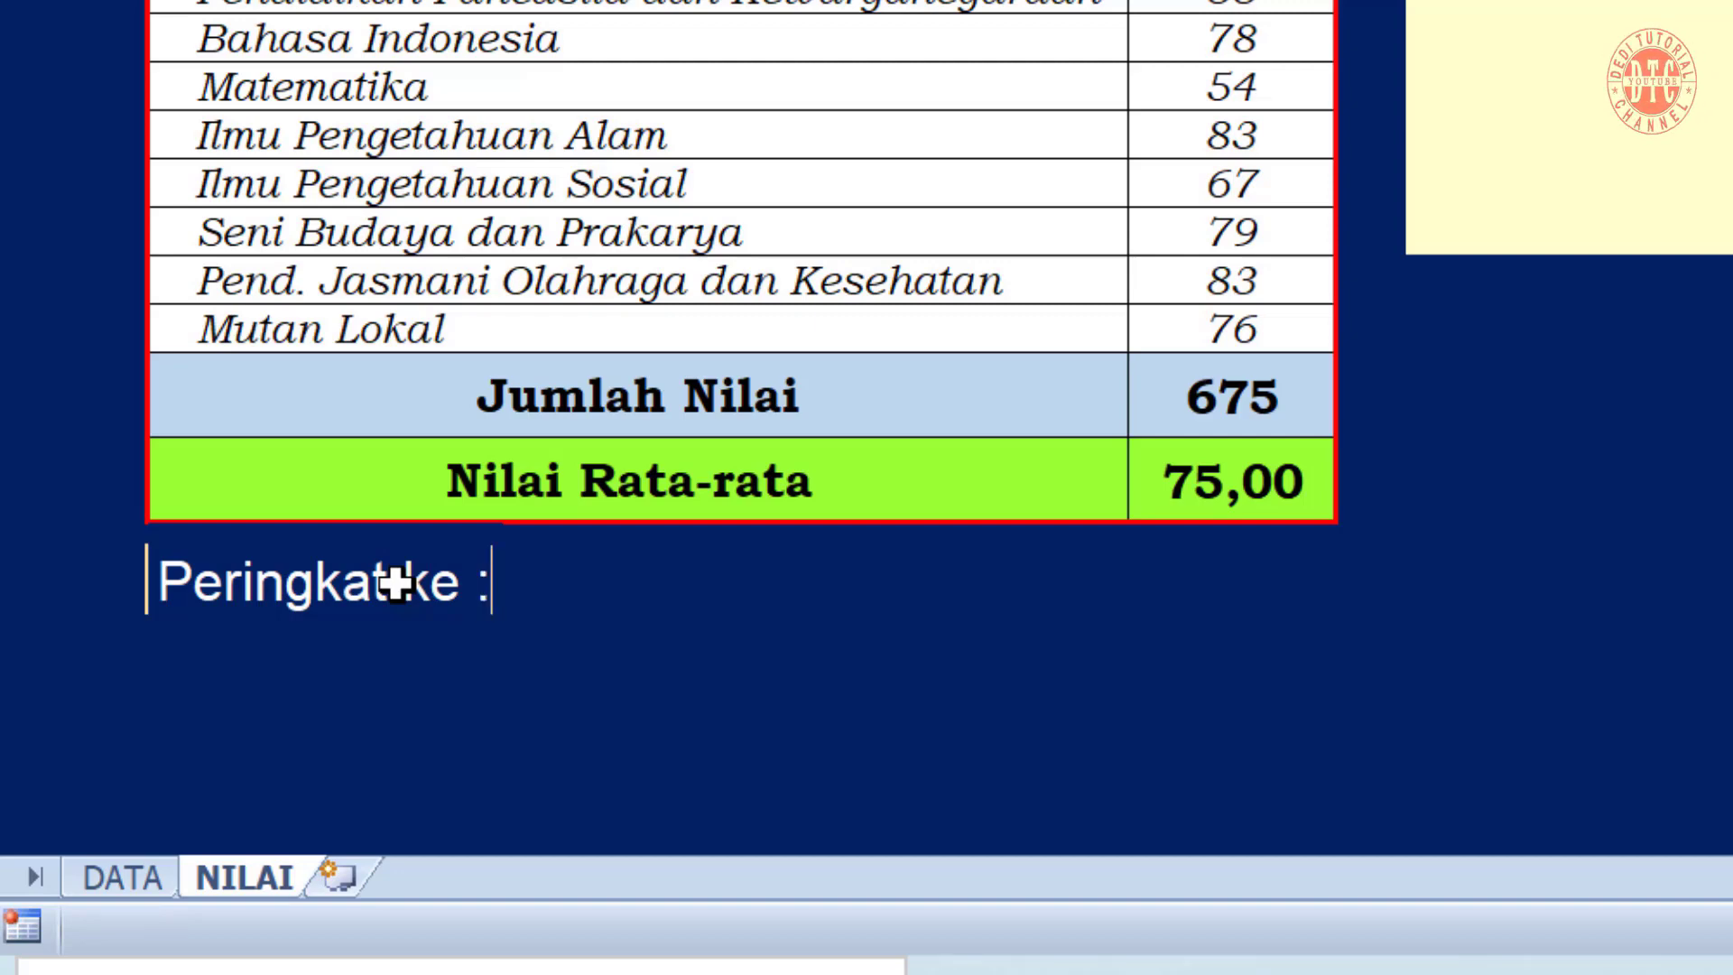
type(" :")
key("Return")
left_click(168, 582)
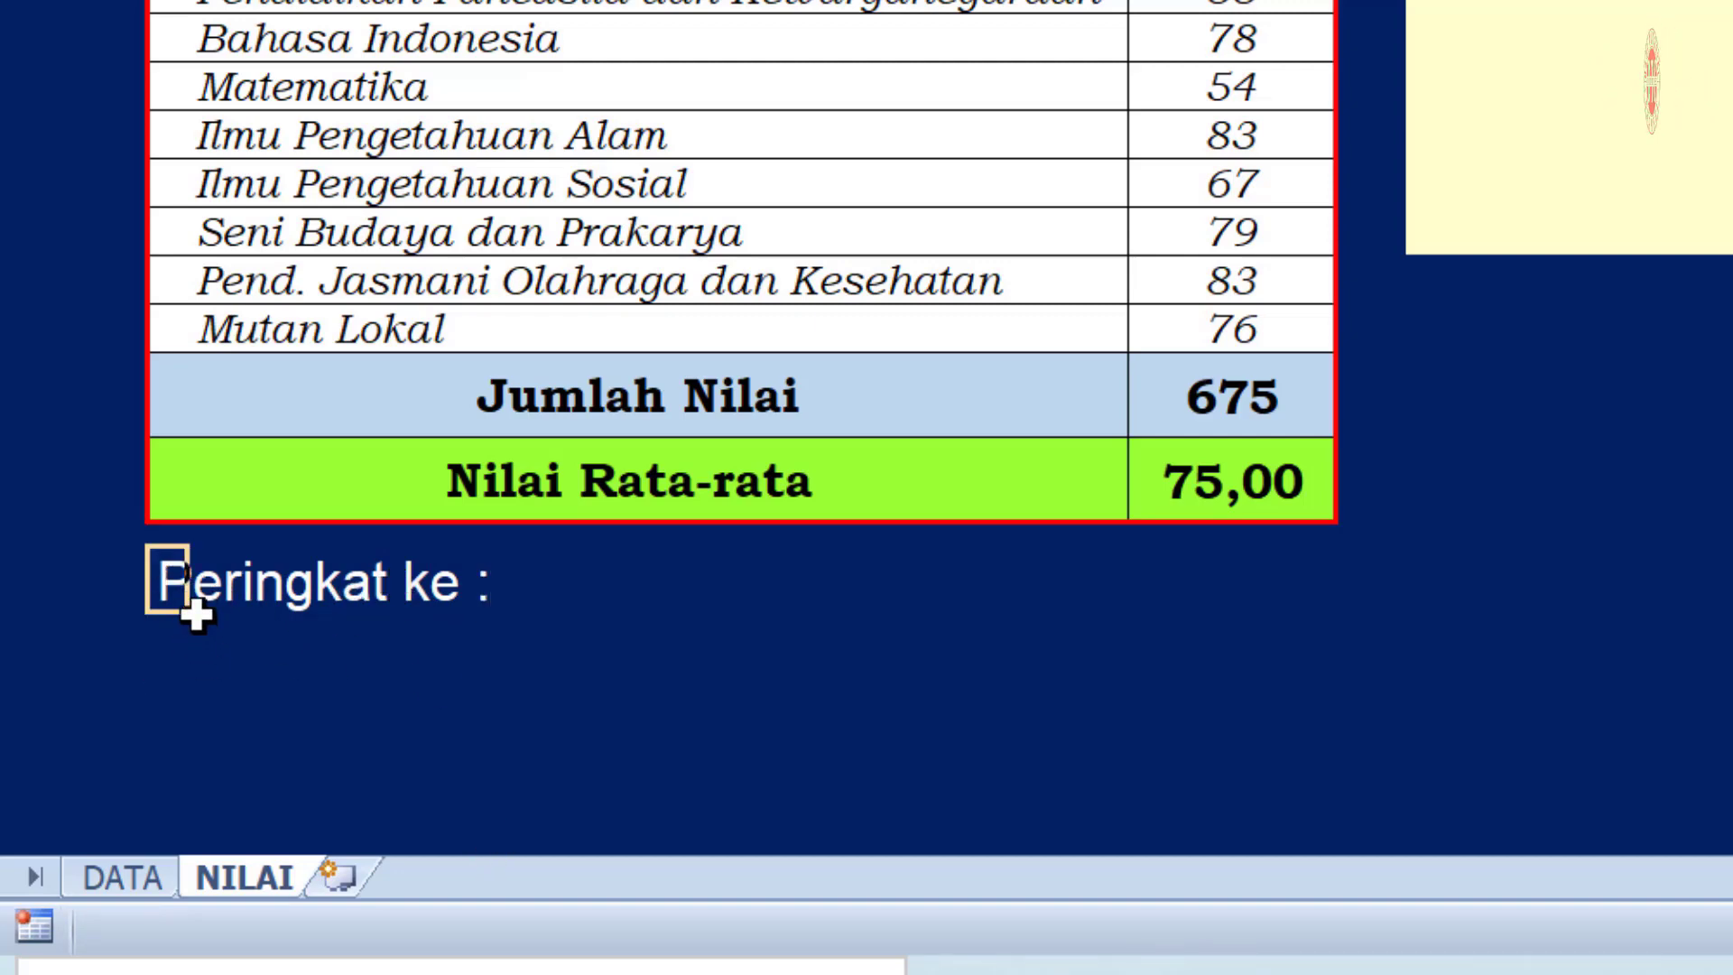
left_click_drag(195, 620, 197, 727)
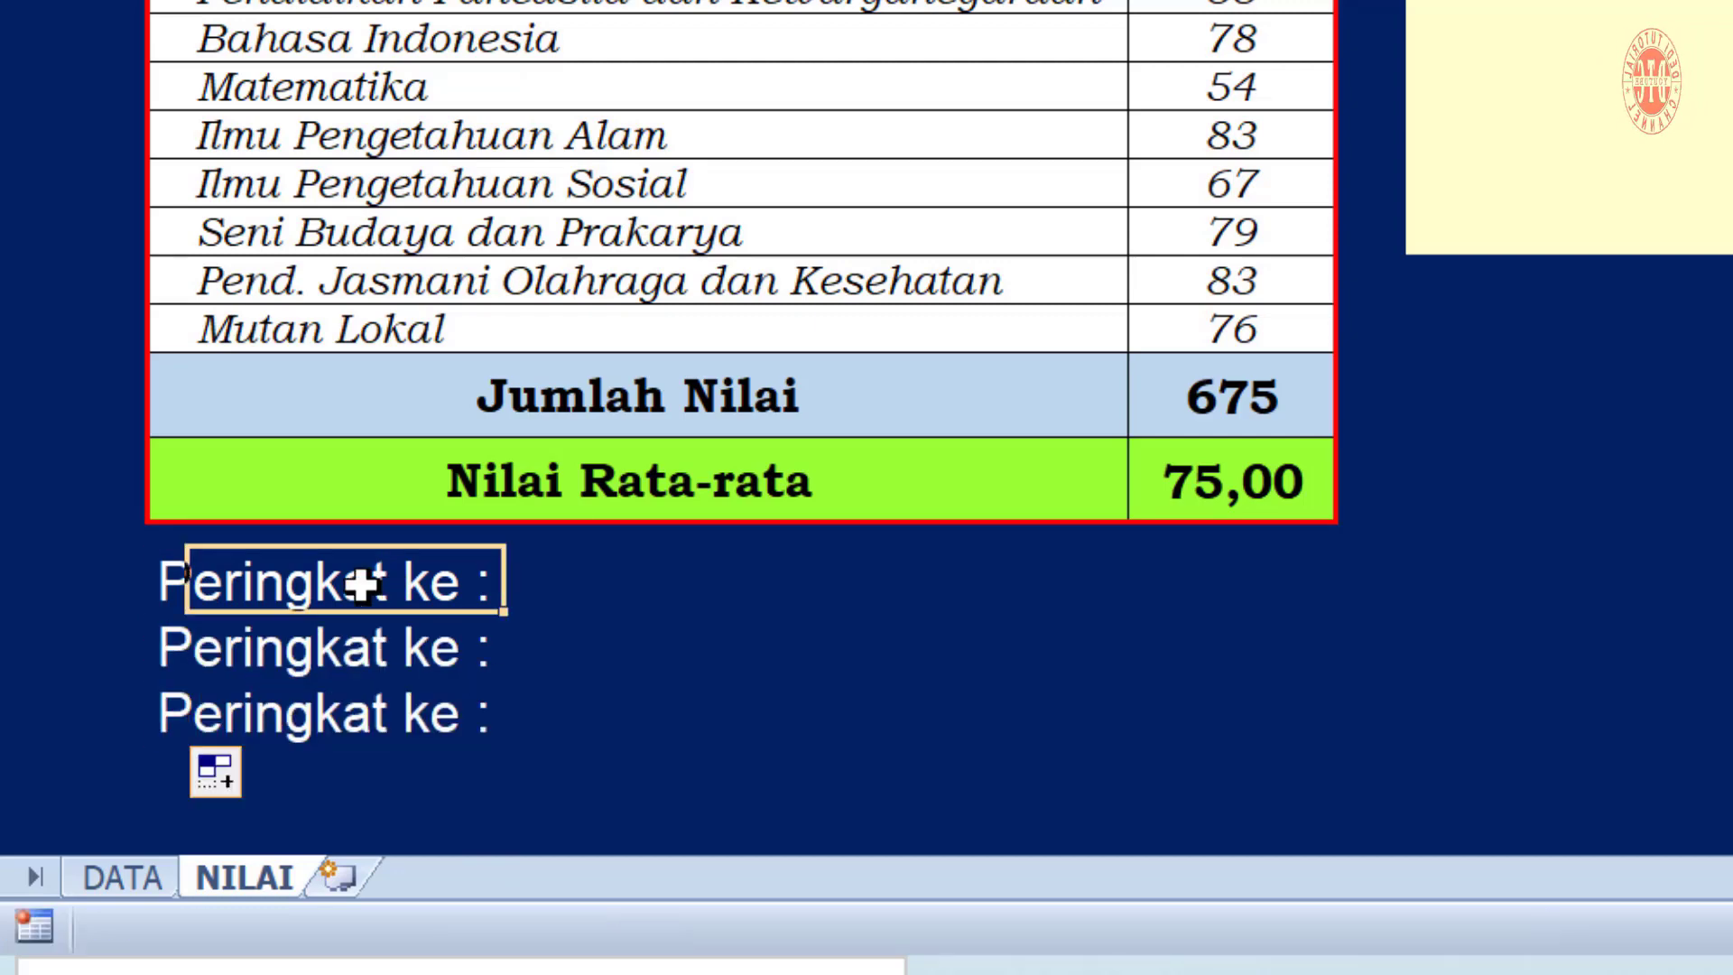
left_click(166, 575)
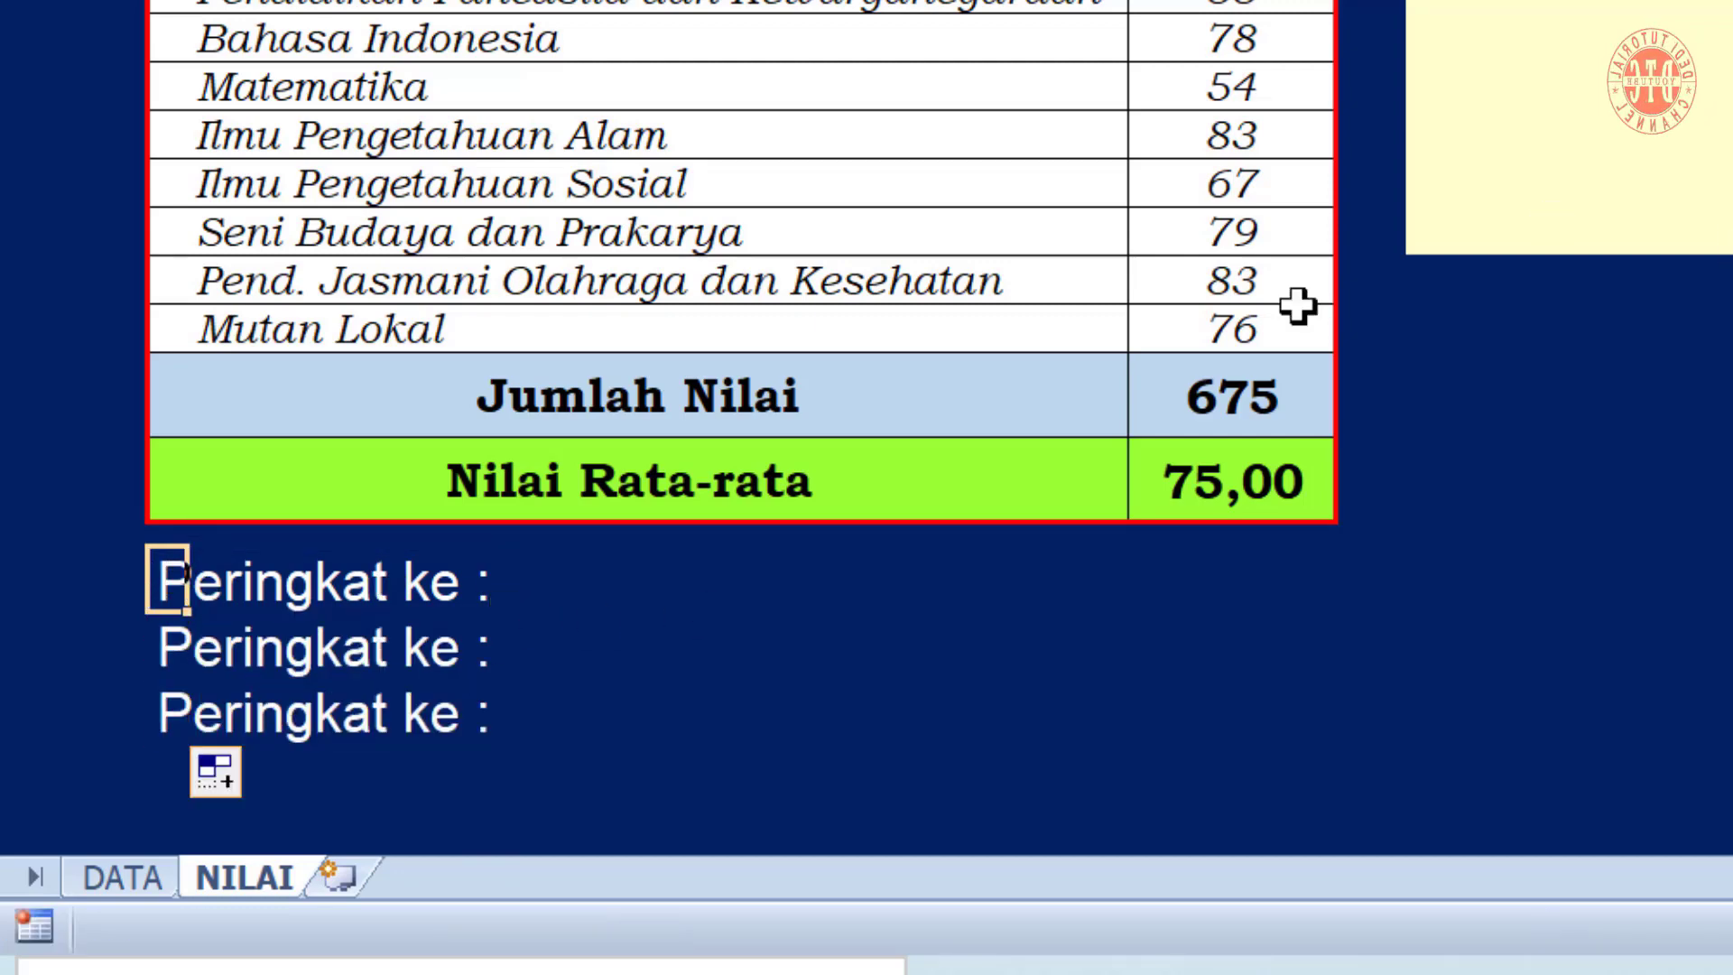
left_click(170, 647)
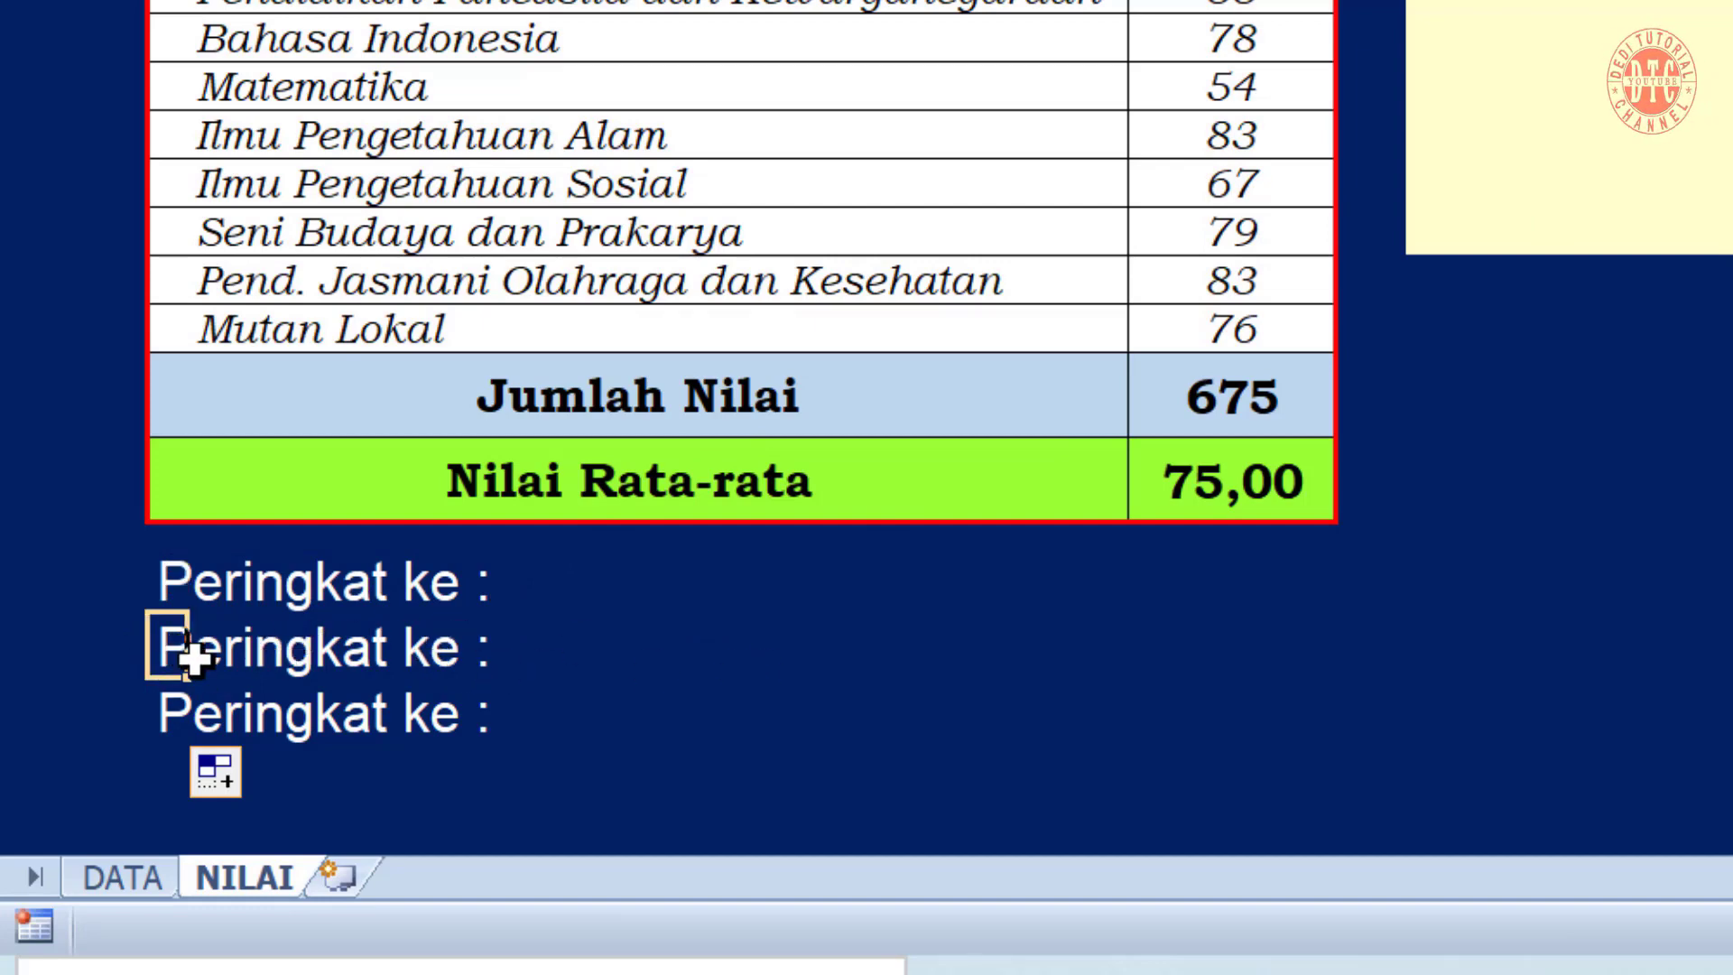
left_click(171, 717)
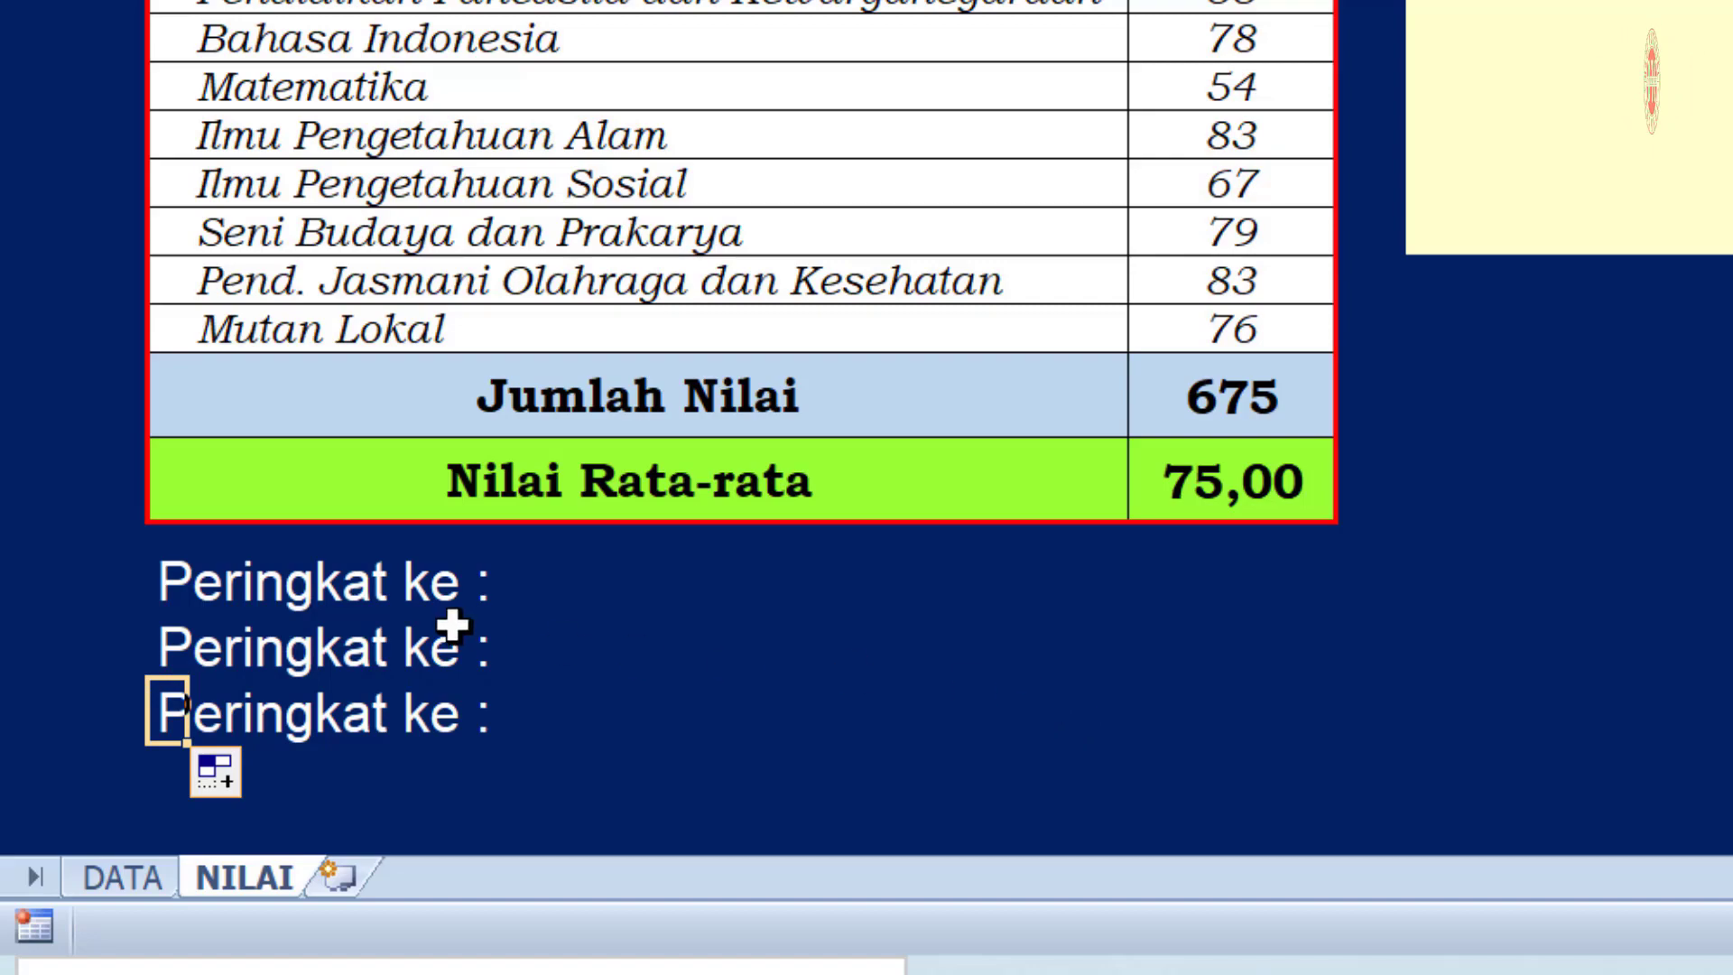
left_click_drag(568, 586, 577, 728)
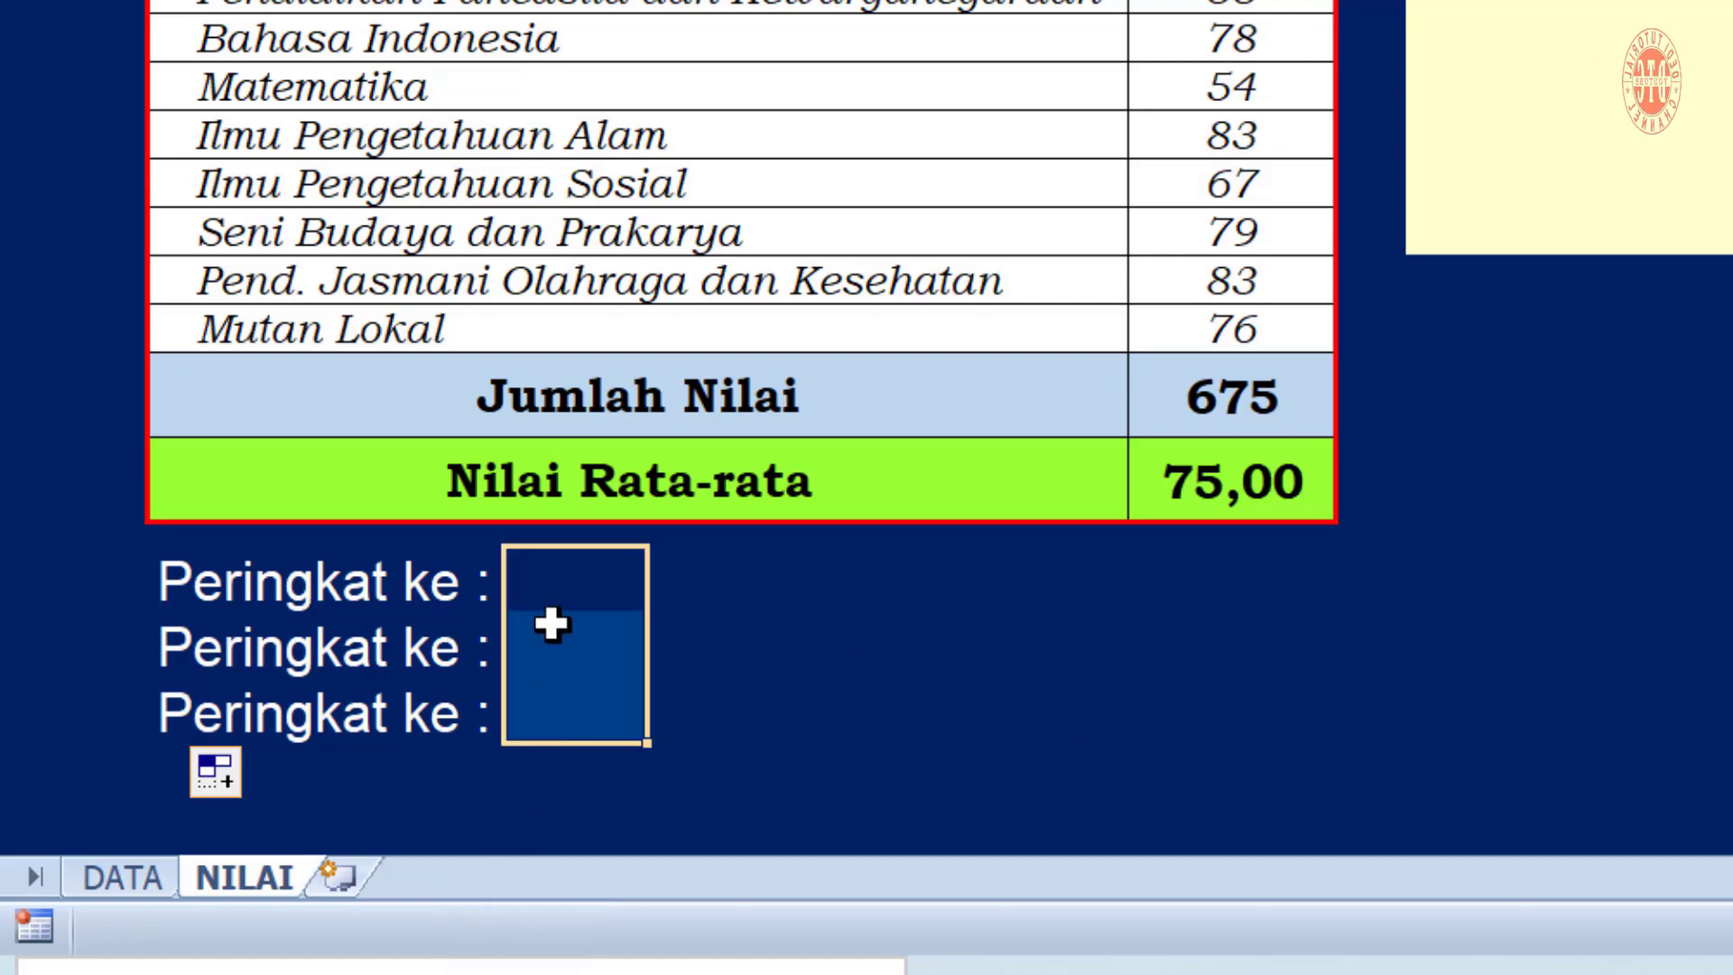
Check the RANK column's number on the DATA sheet and enter =VLOOKUP($M$2;DATA;14) in cell D18 of NILAI
left_click(574, 574)
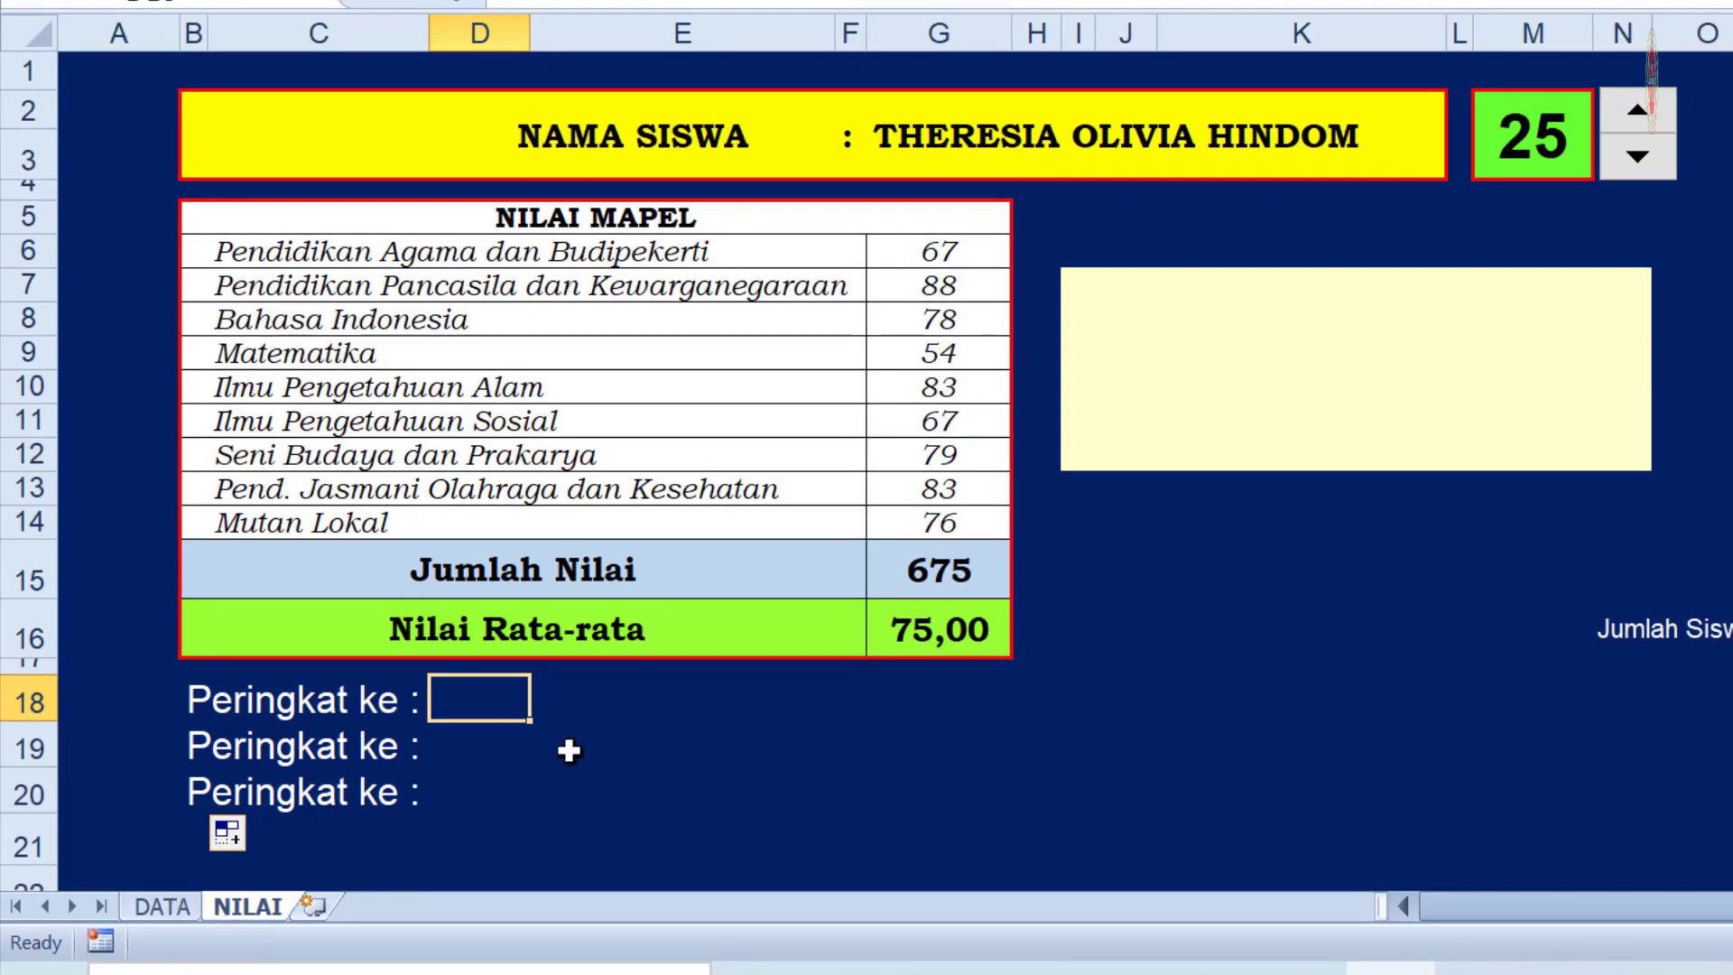
left_click(159, 909)
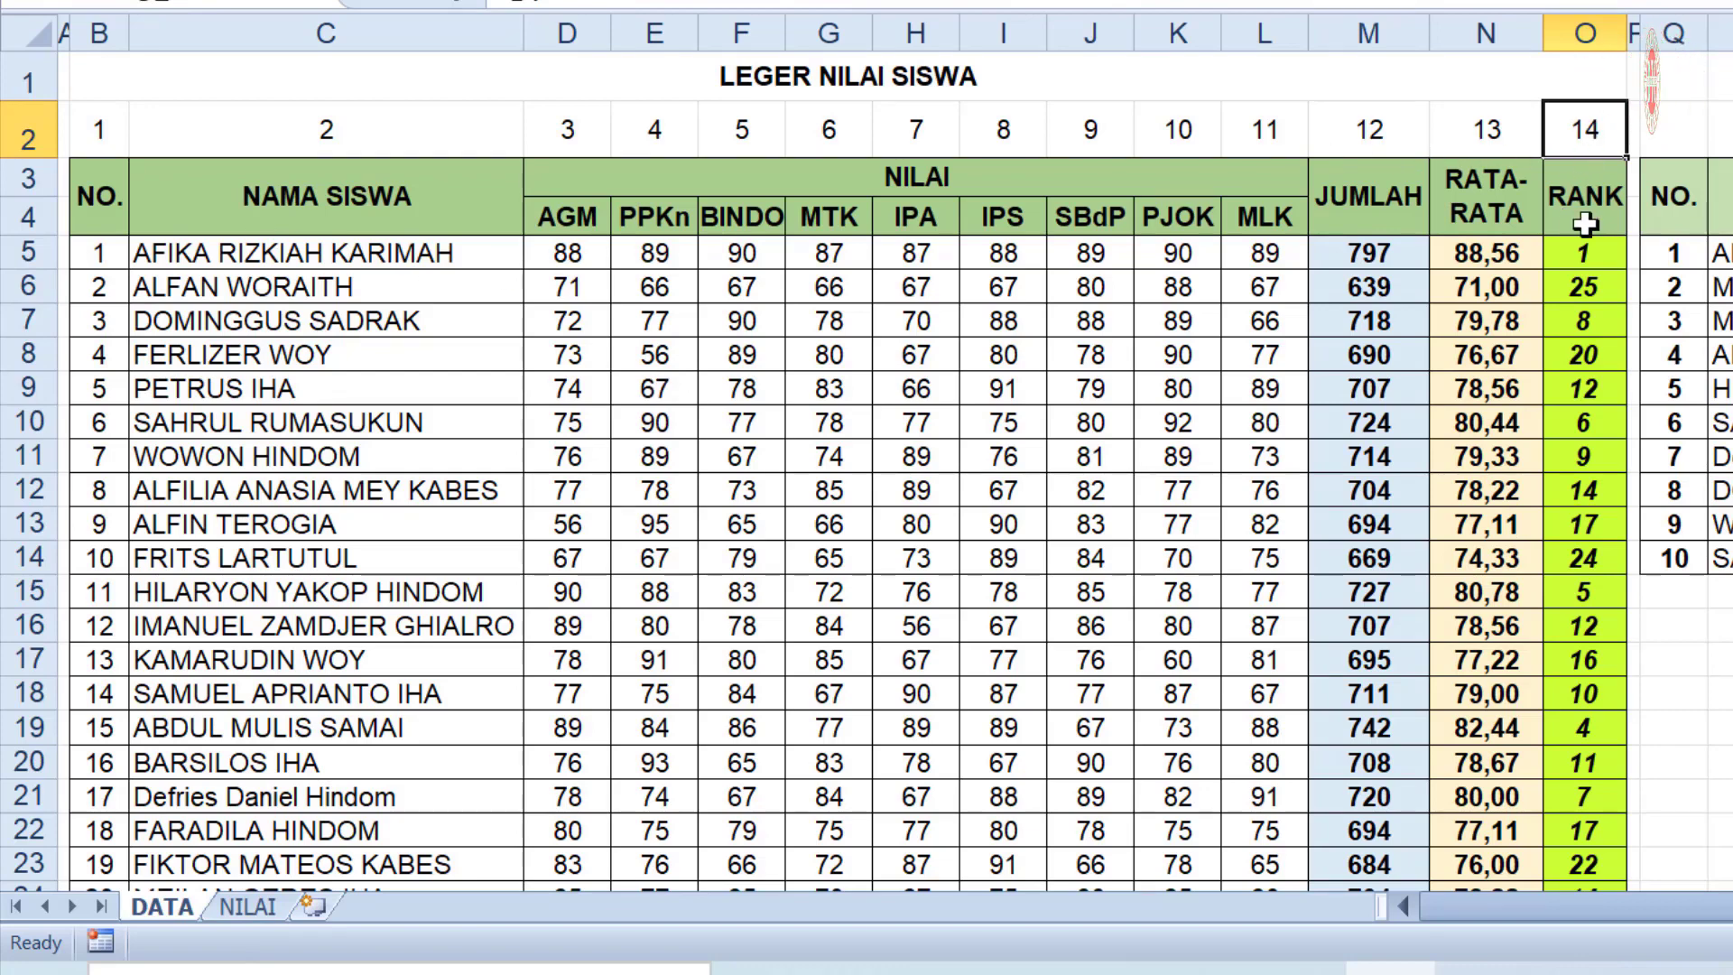
left_click(262, 905)
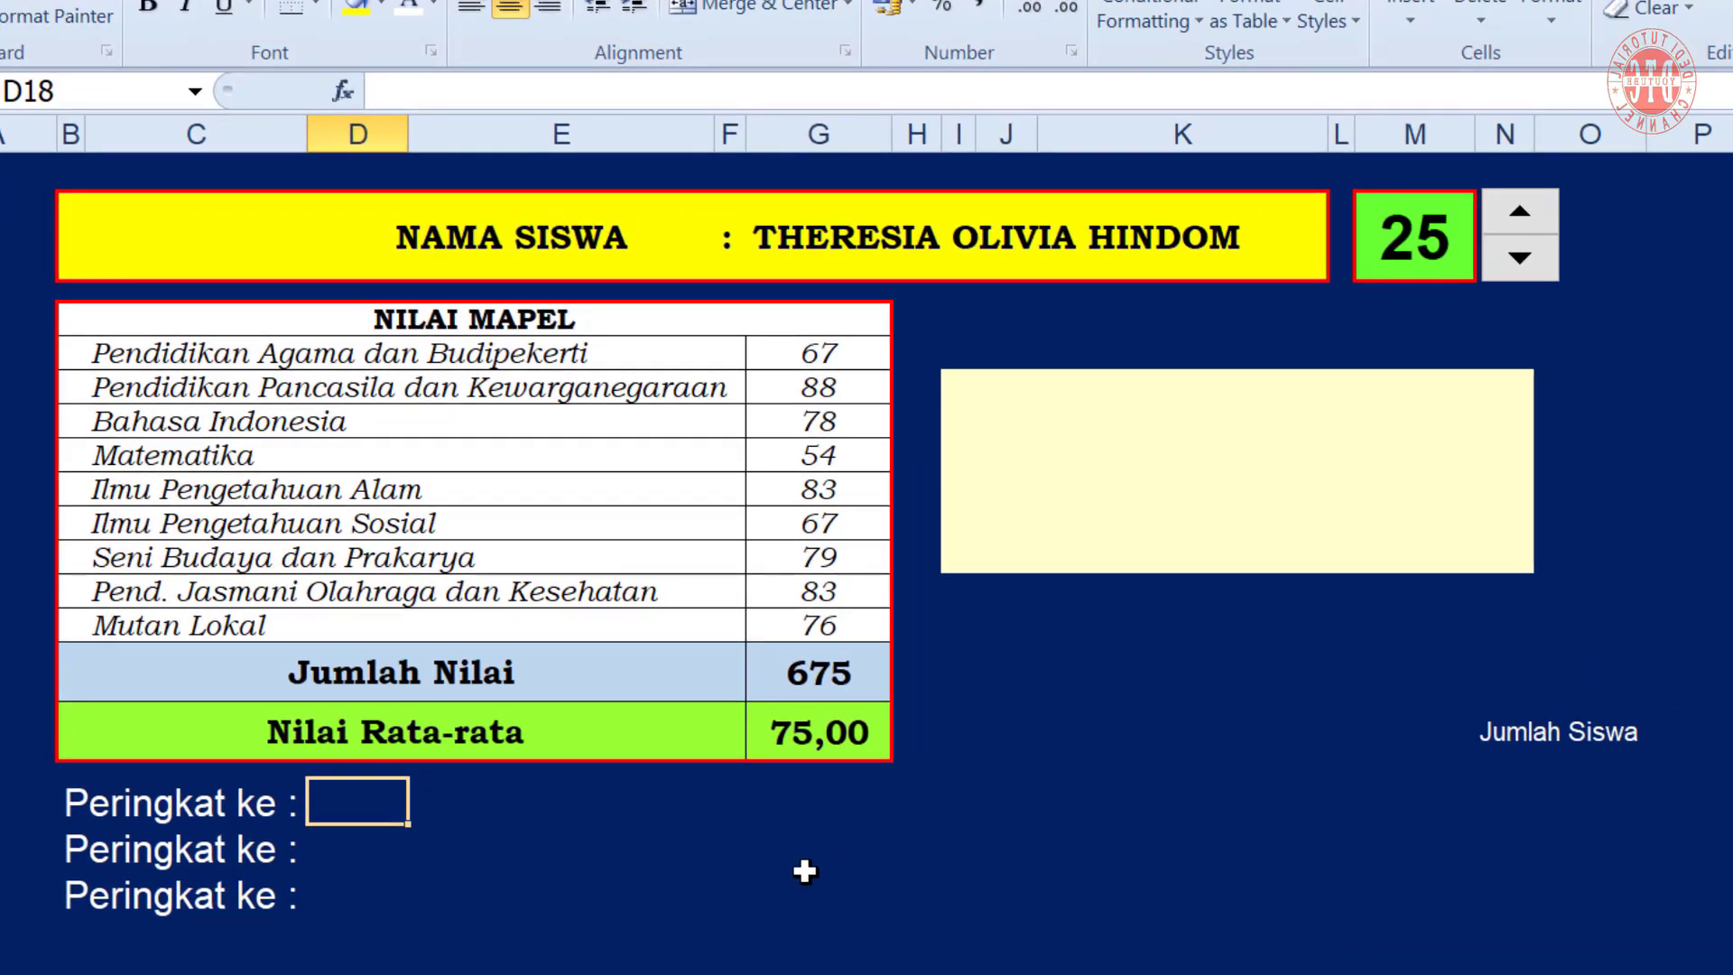
type("=")
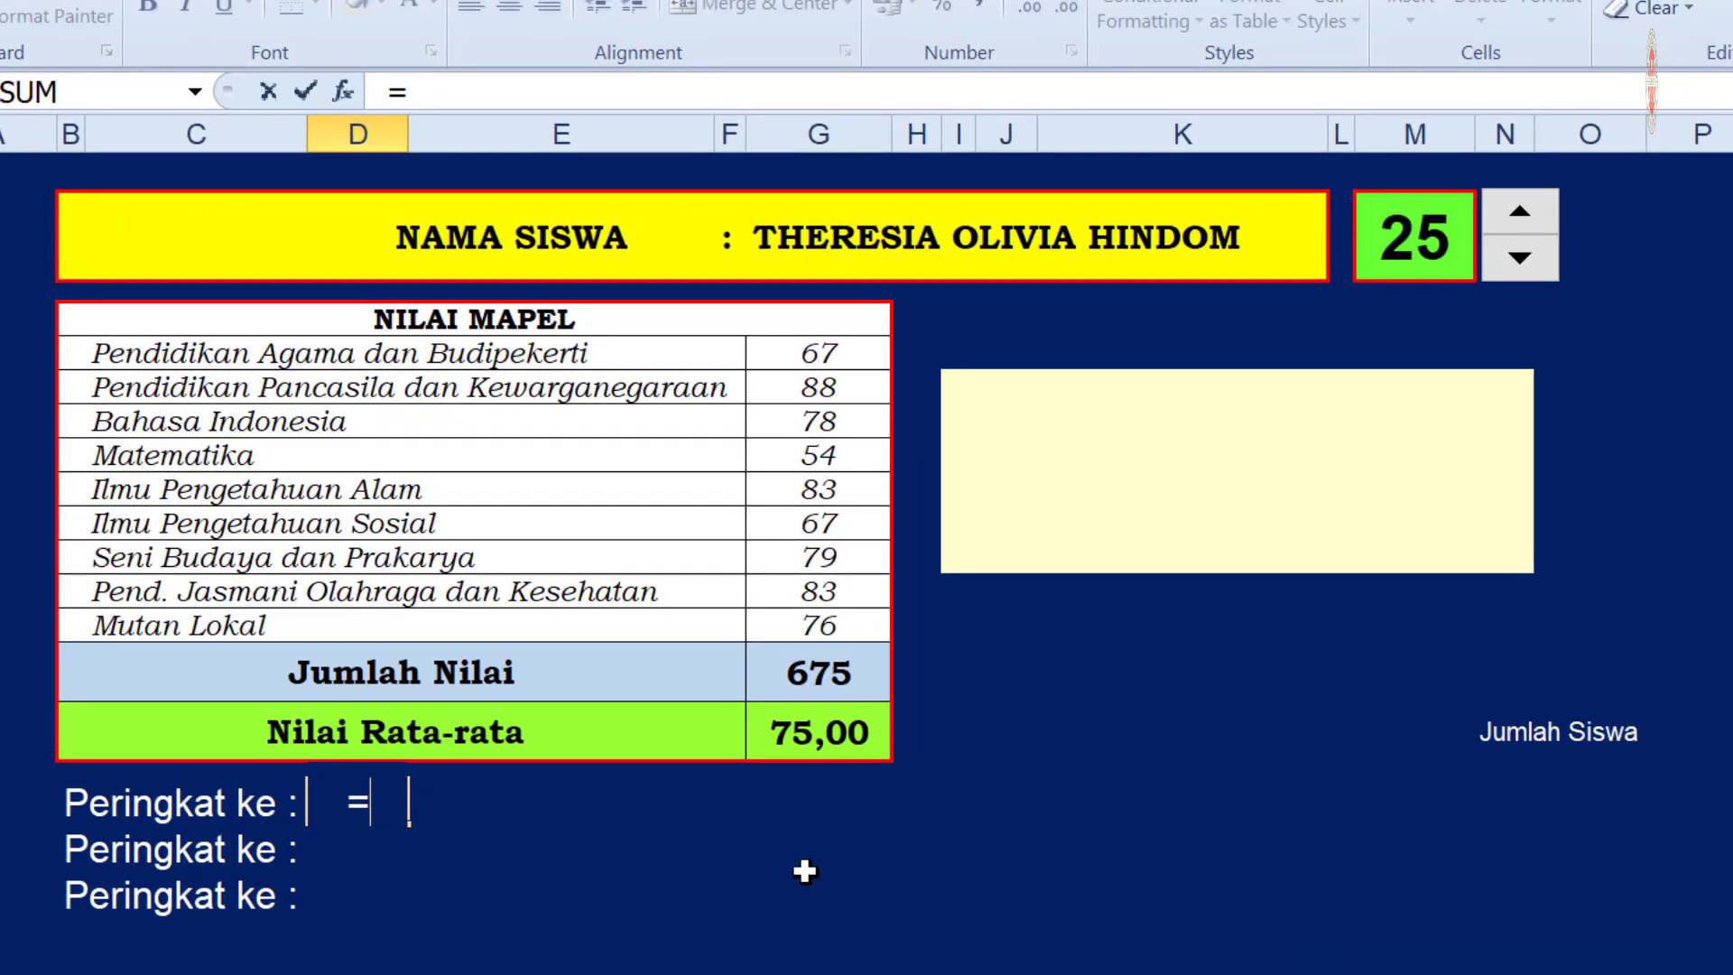
type("VL")
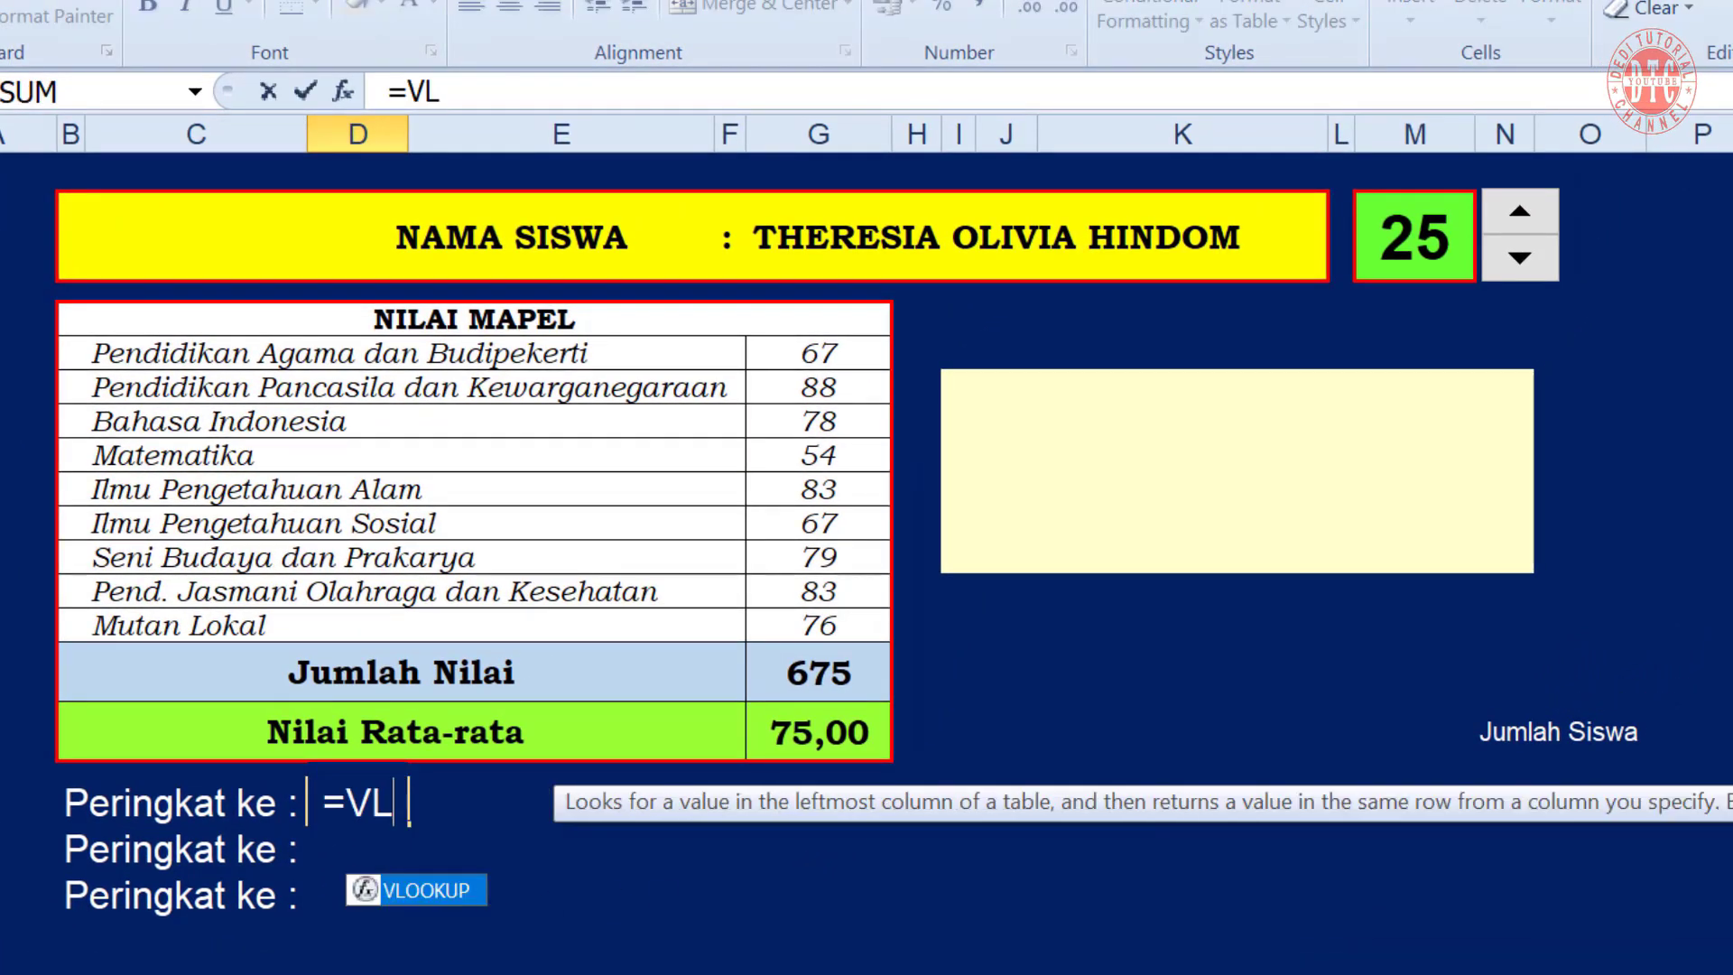
double_click(425, 893)
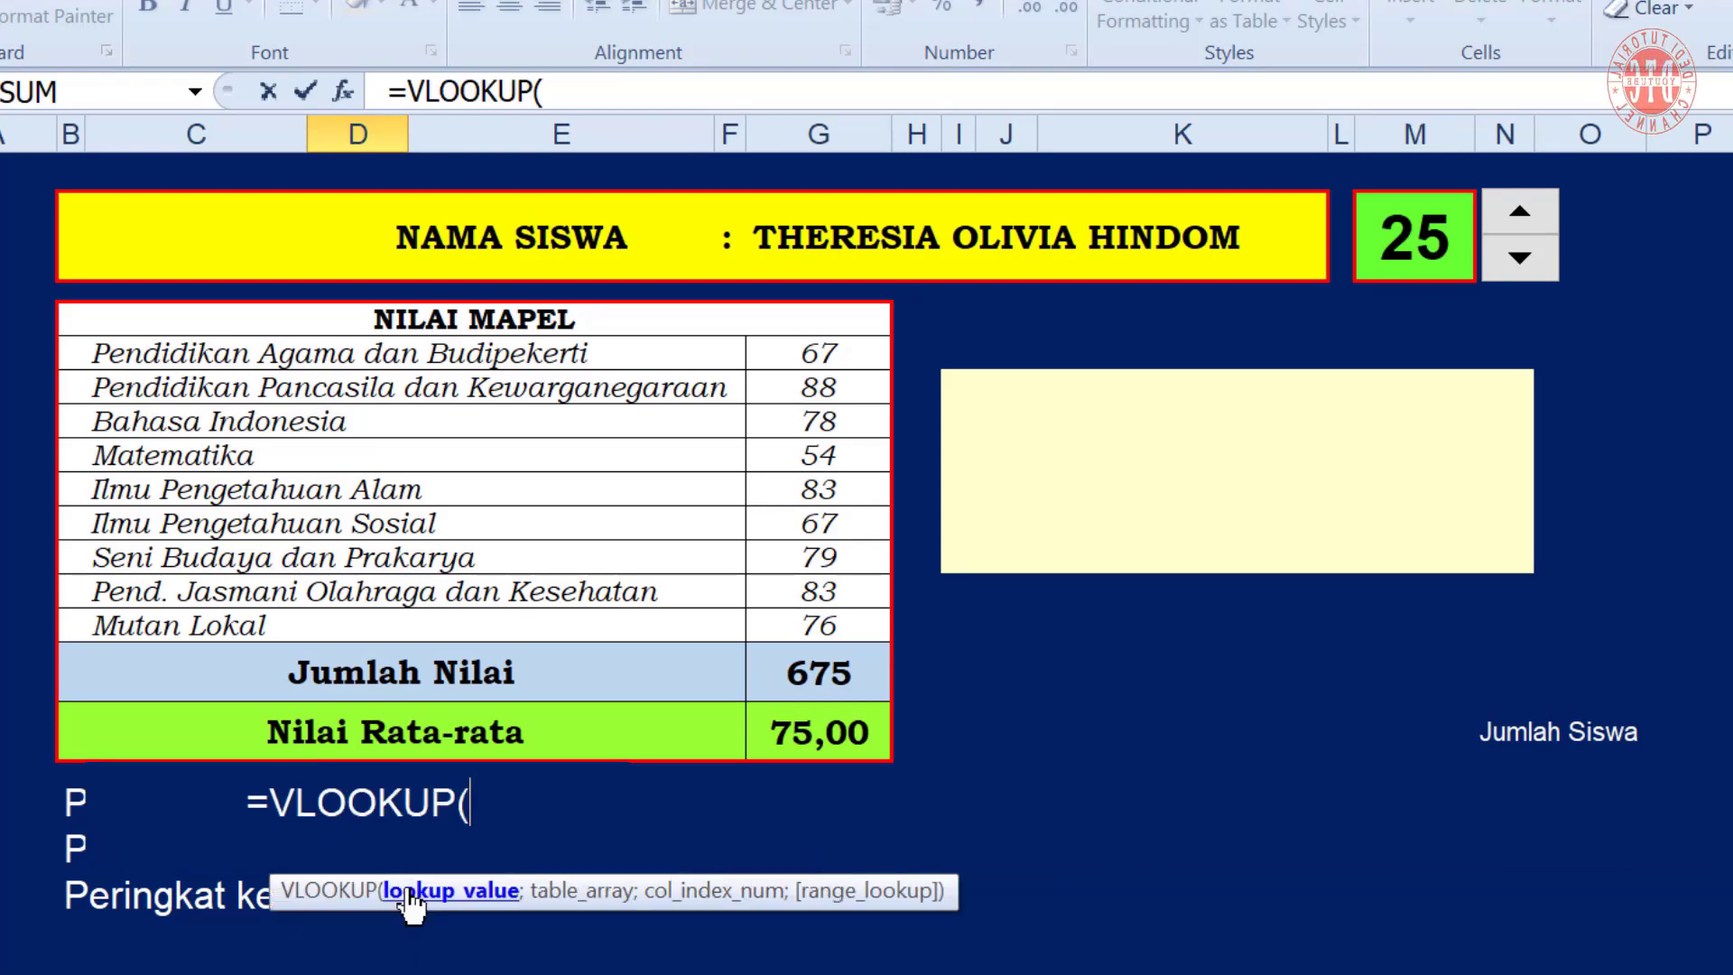
left_click(1409, 225)
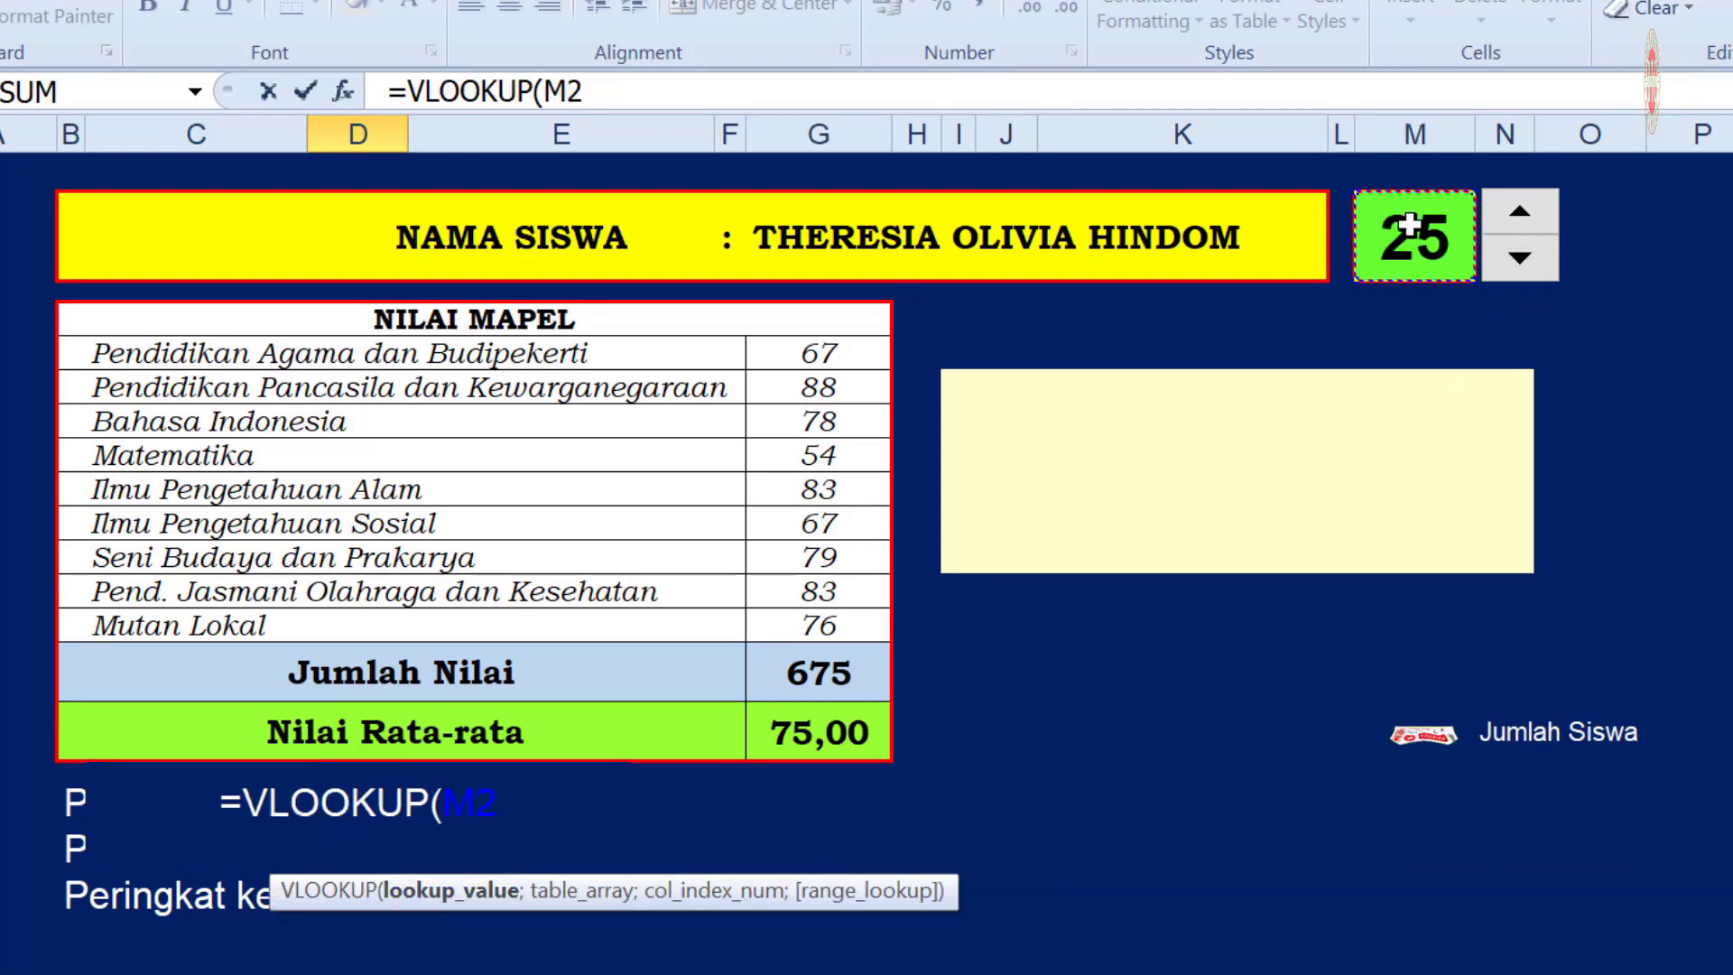
key("F4")
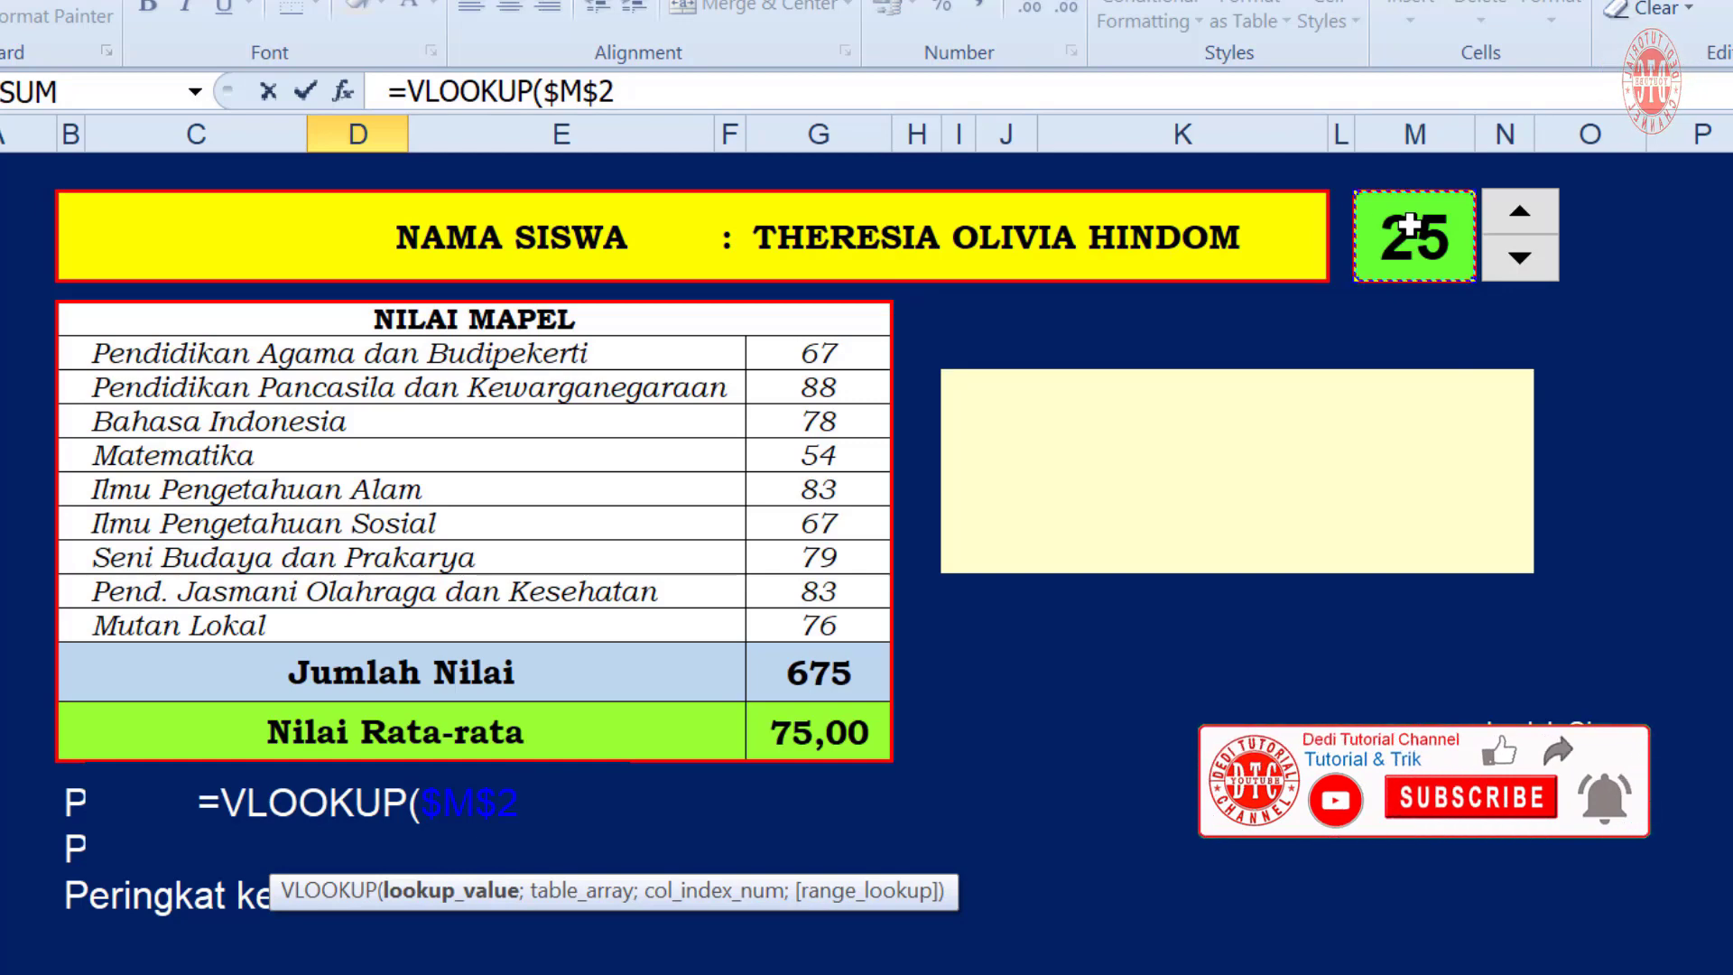
type(";DAT")
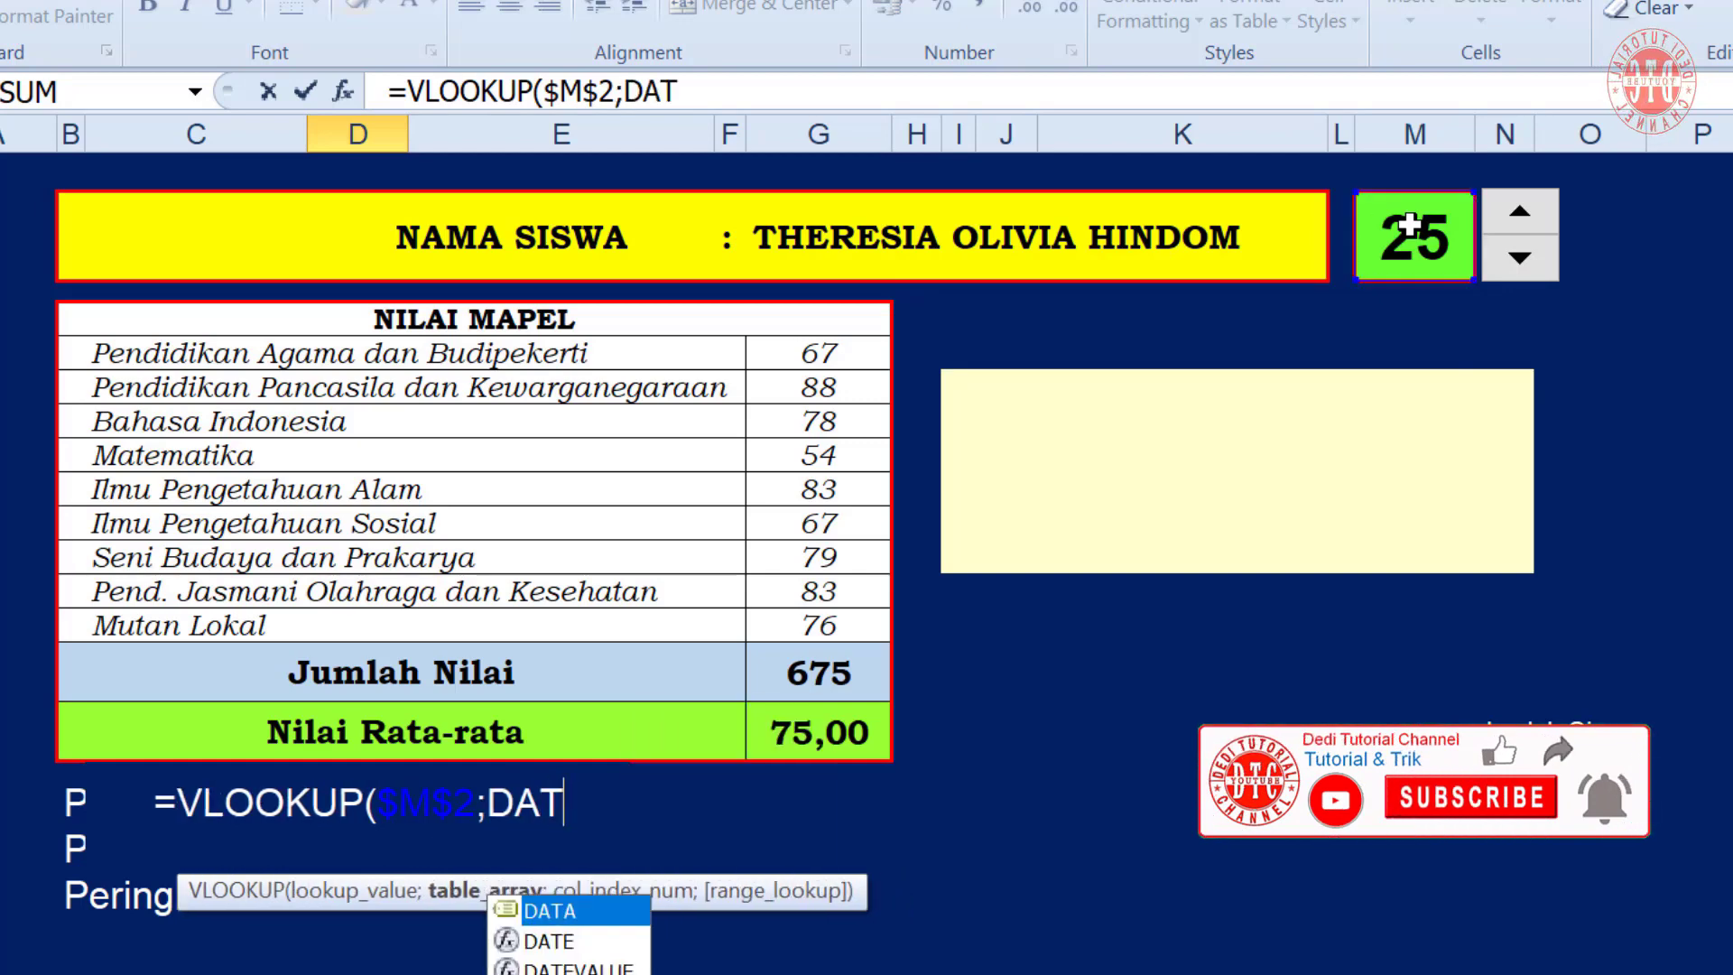
type("A;")
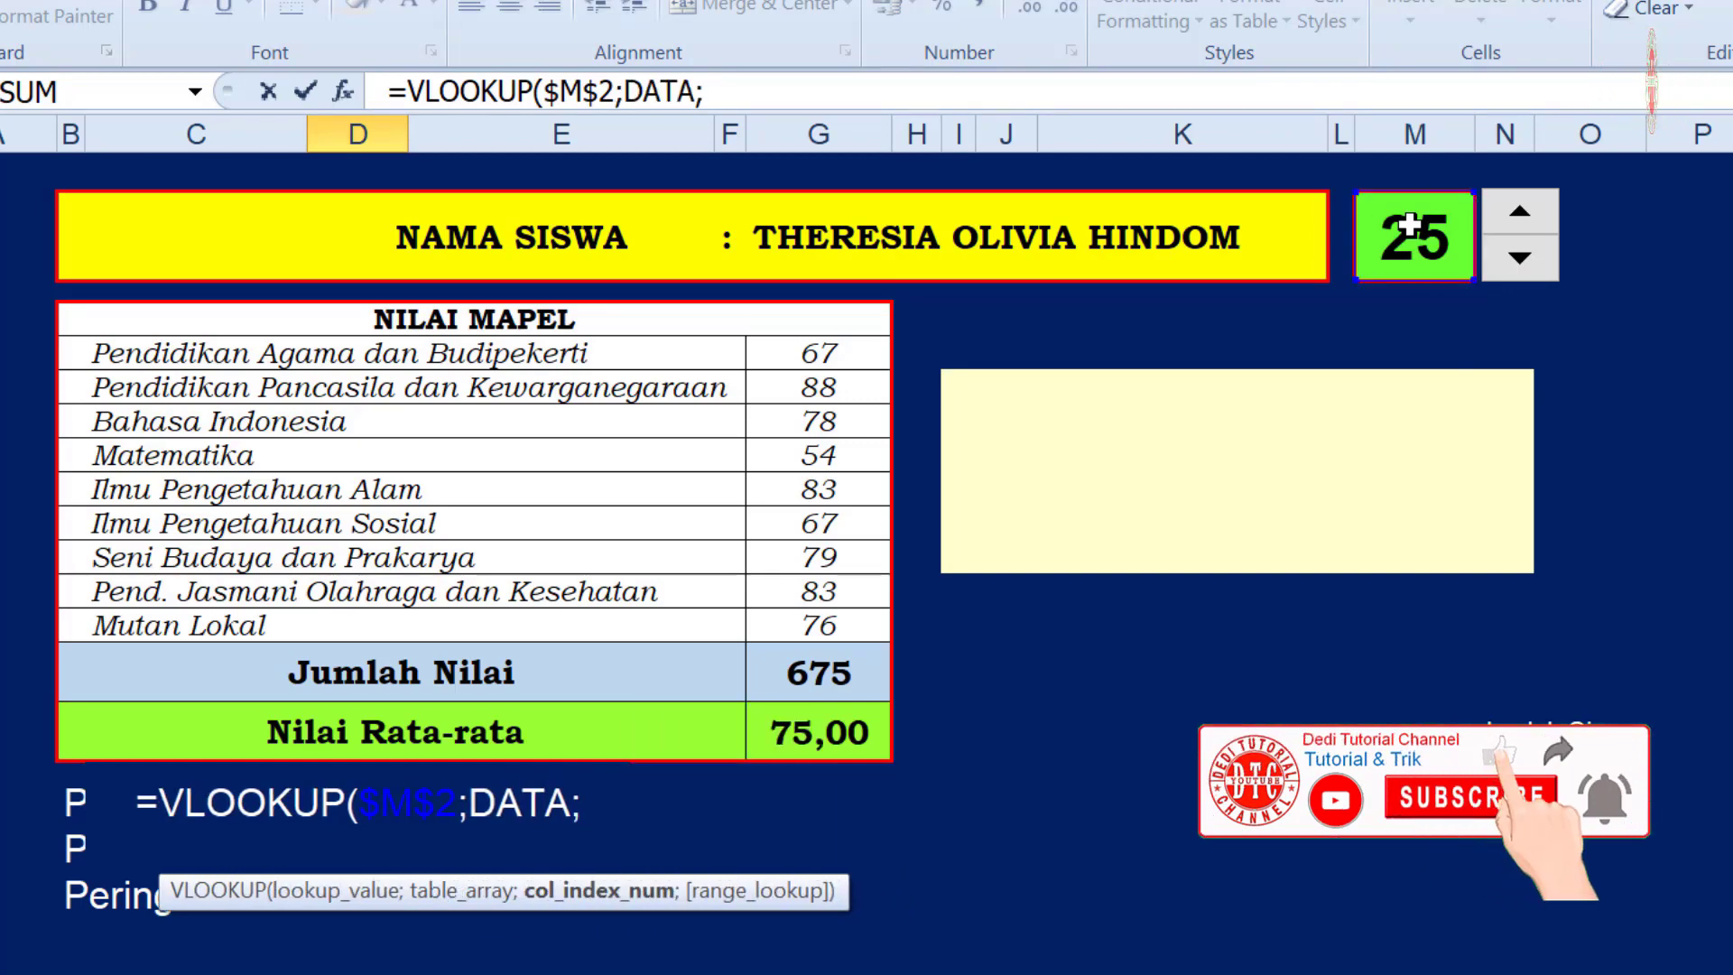
type("14")
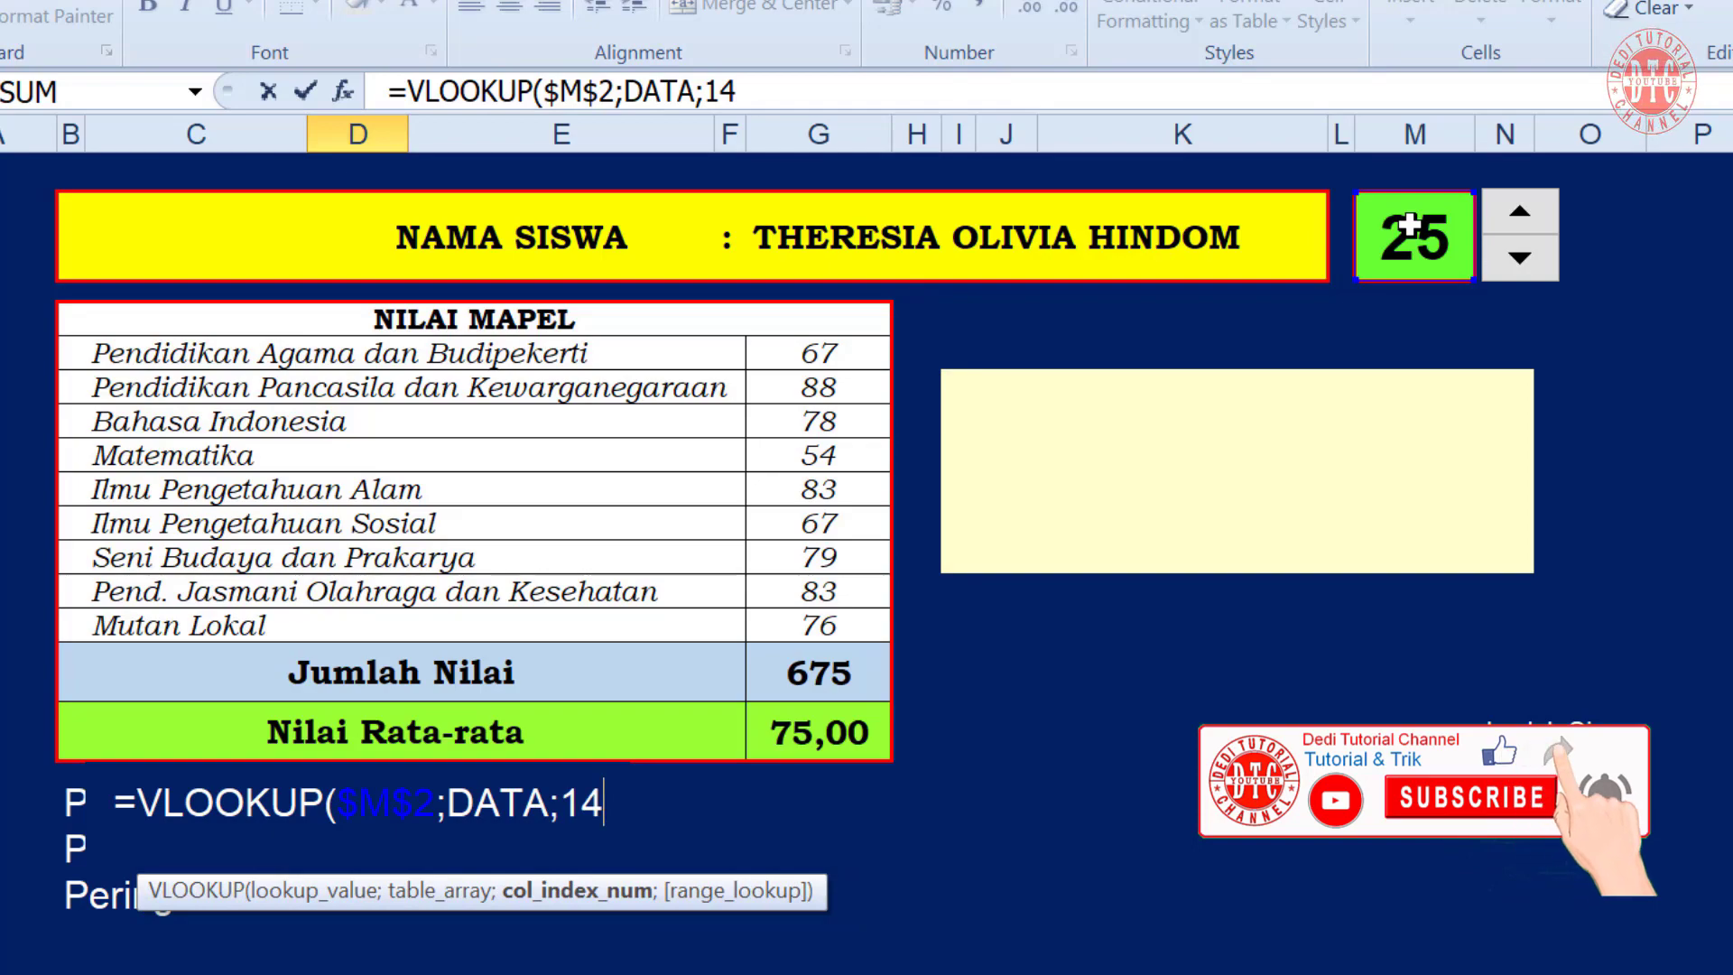
type(")")
key("Return")
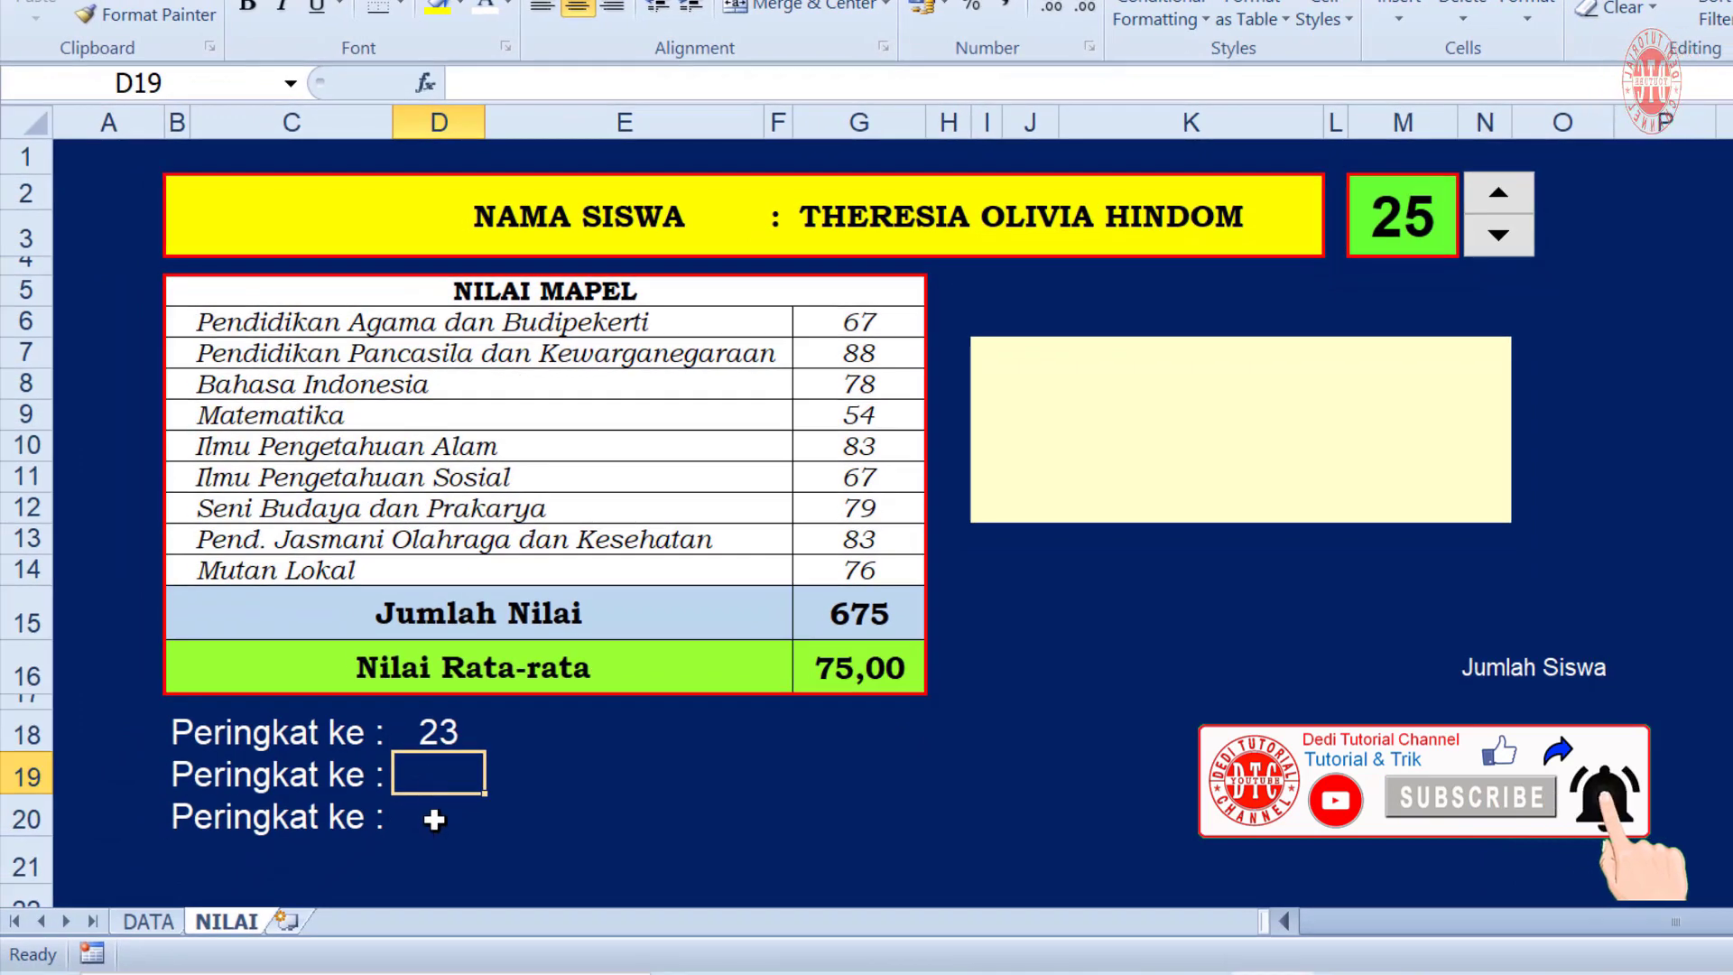
left_click(433, 816)
left_click(433, 774)
left_click(423, 817)
left_click(442, 771)
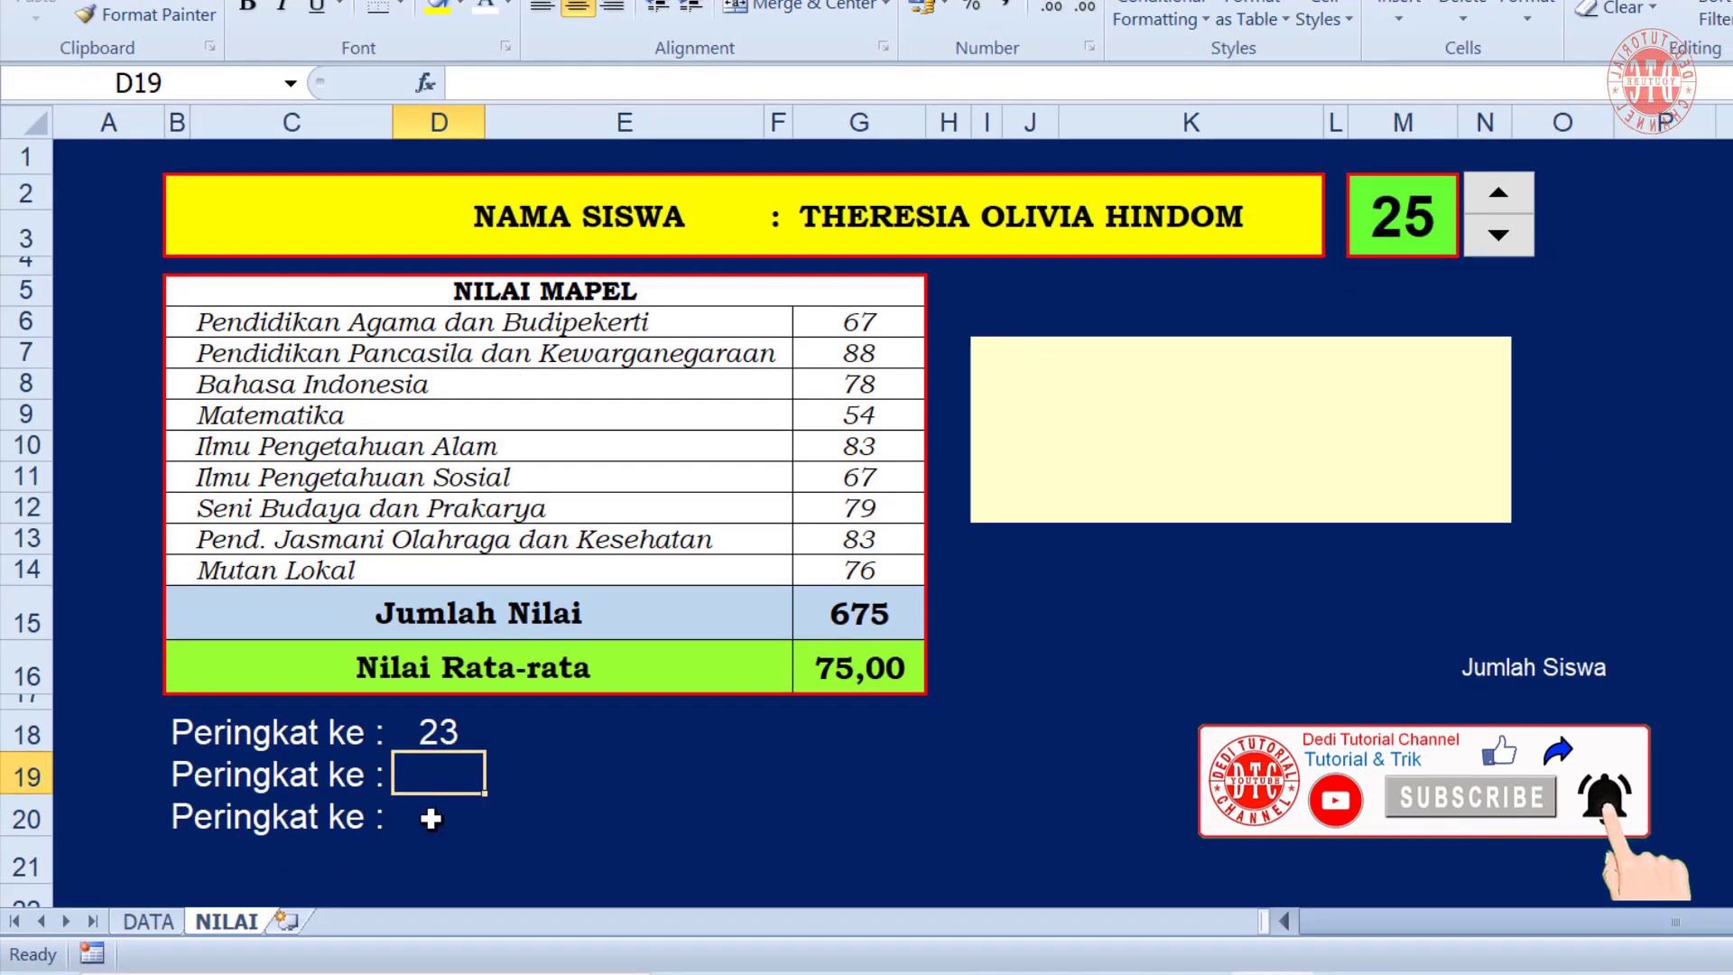
left_click(430, 816)
left_click(437, 776)
left_click(433, 819)
In D19 of NILAI, begin the formula =IF($G$2=DATA!R5;DATA!T5; using the first name and rank in DATA's top-ten table
left_click(436, 774)
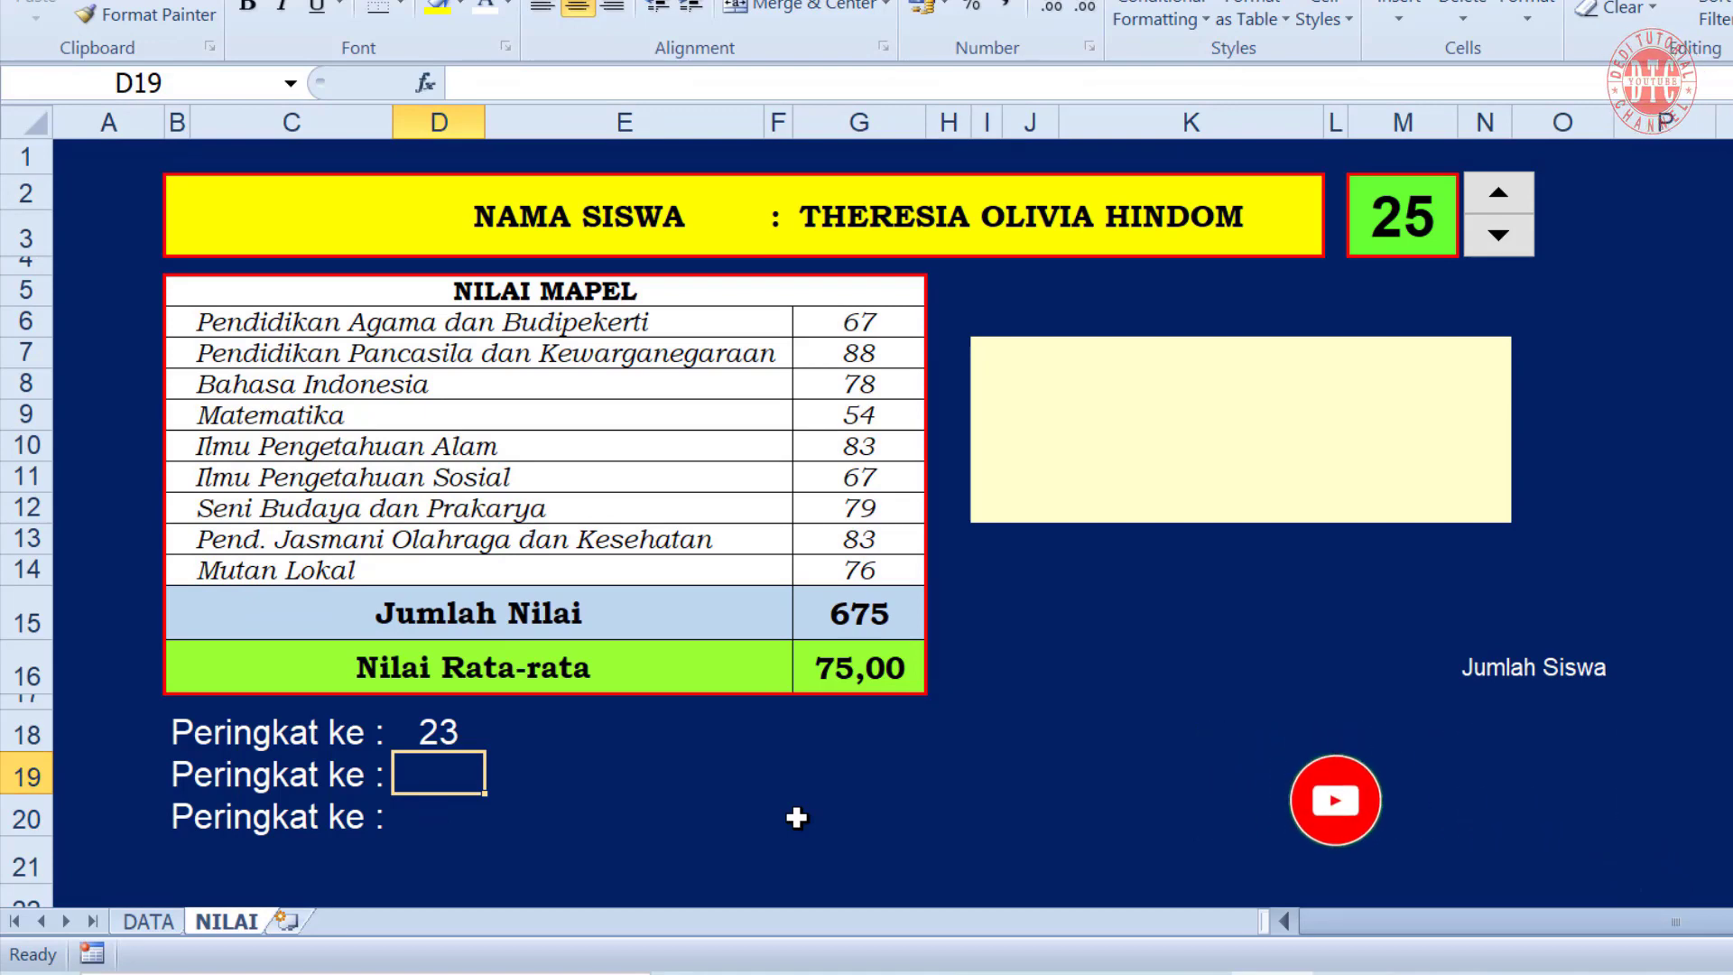
type("=I")
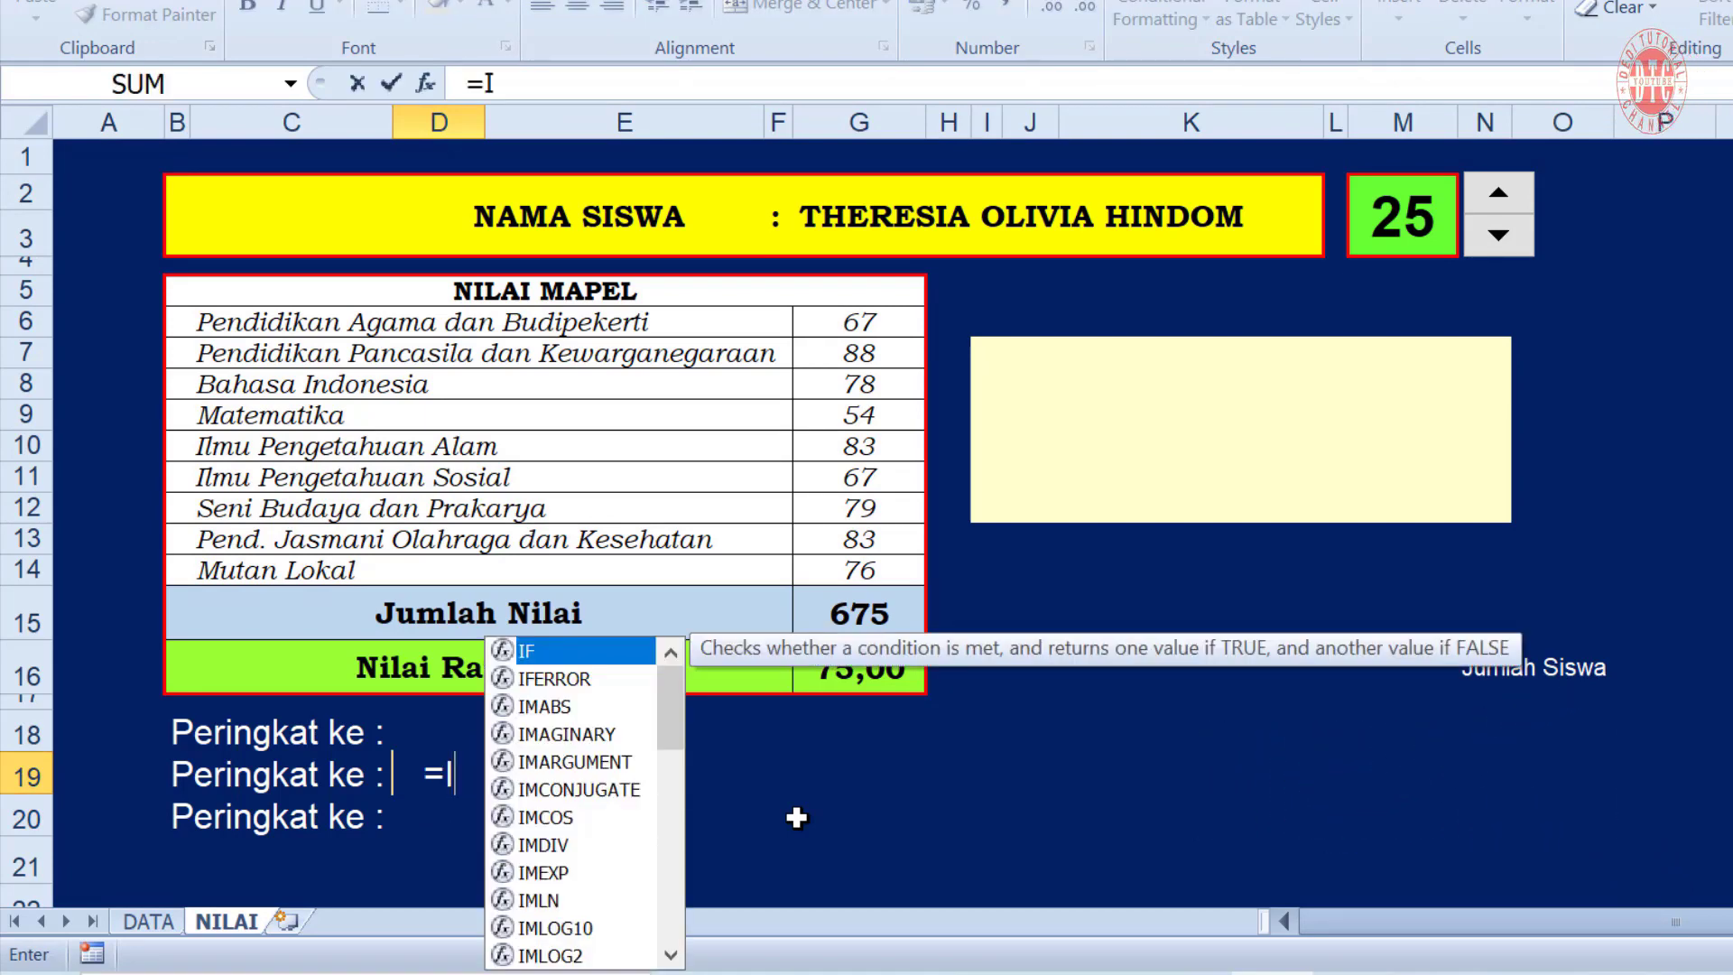
type("F(")
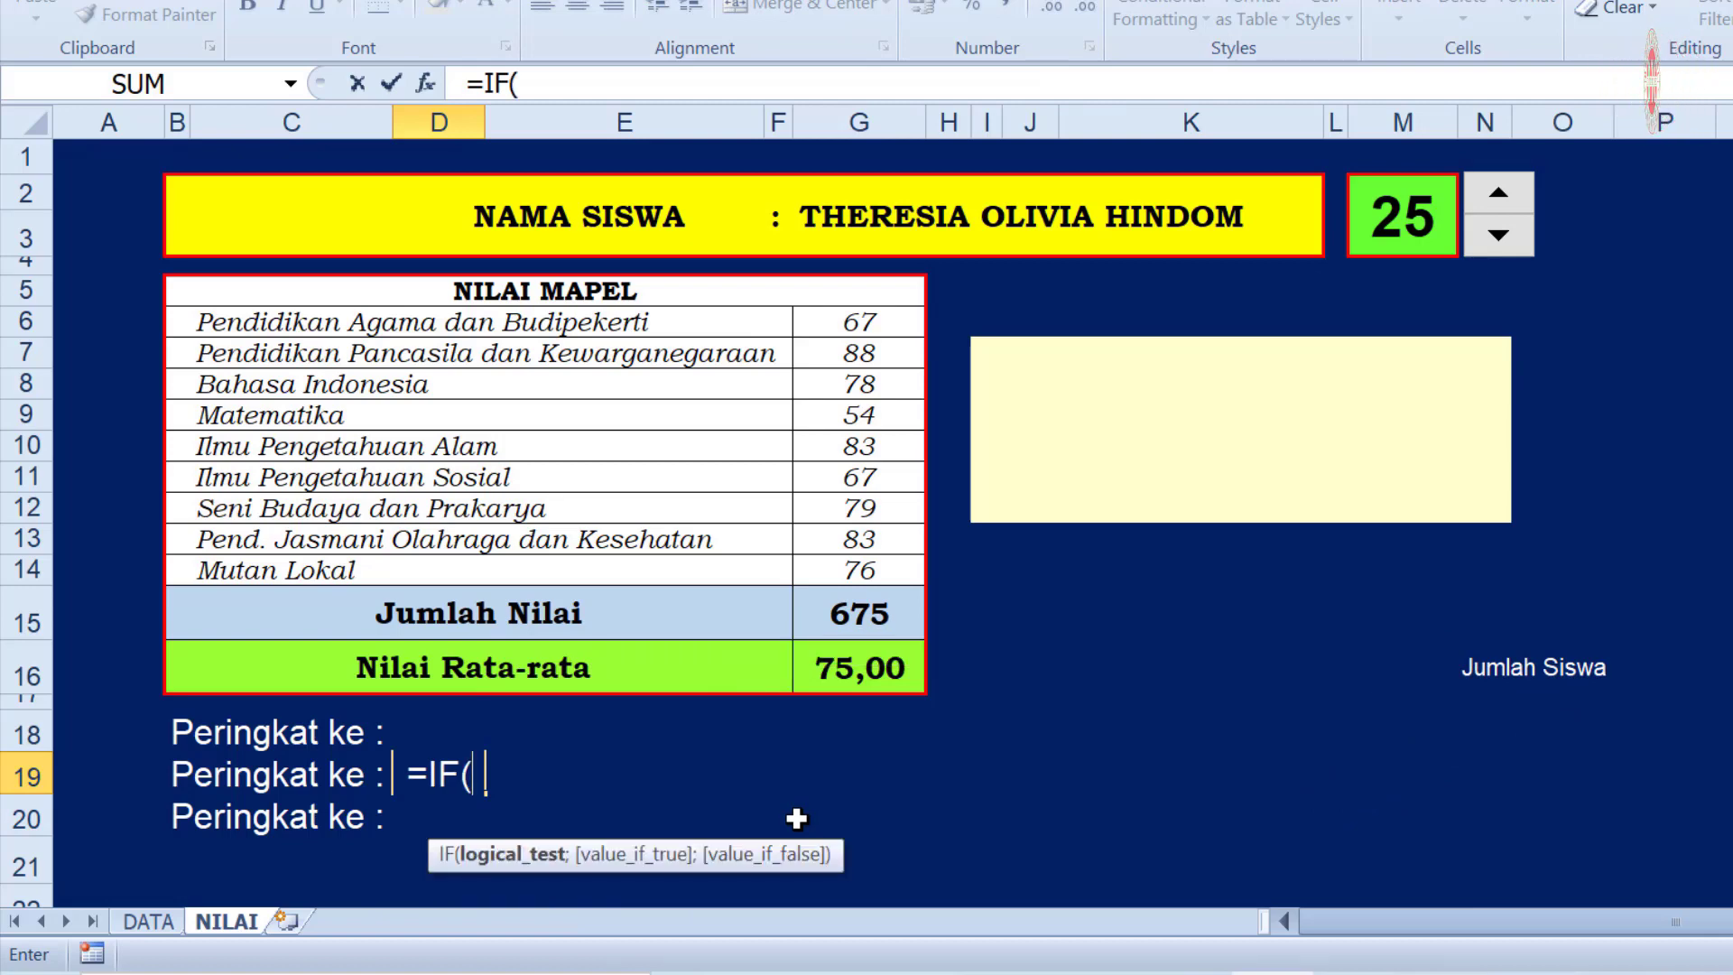
left_click(871, 225)
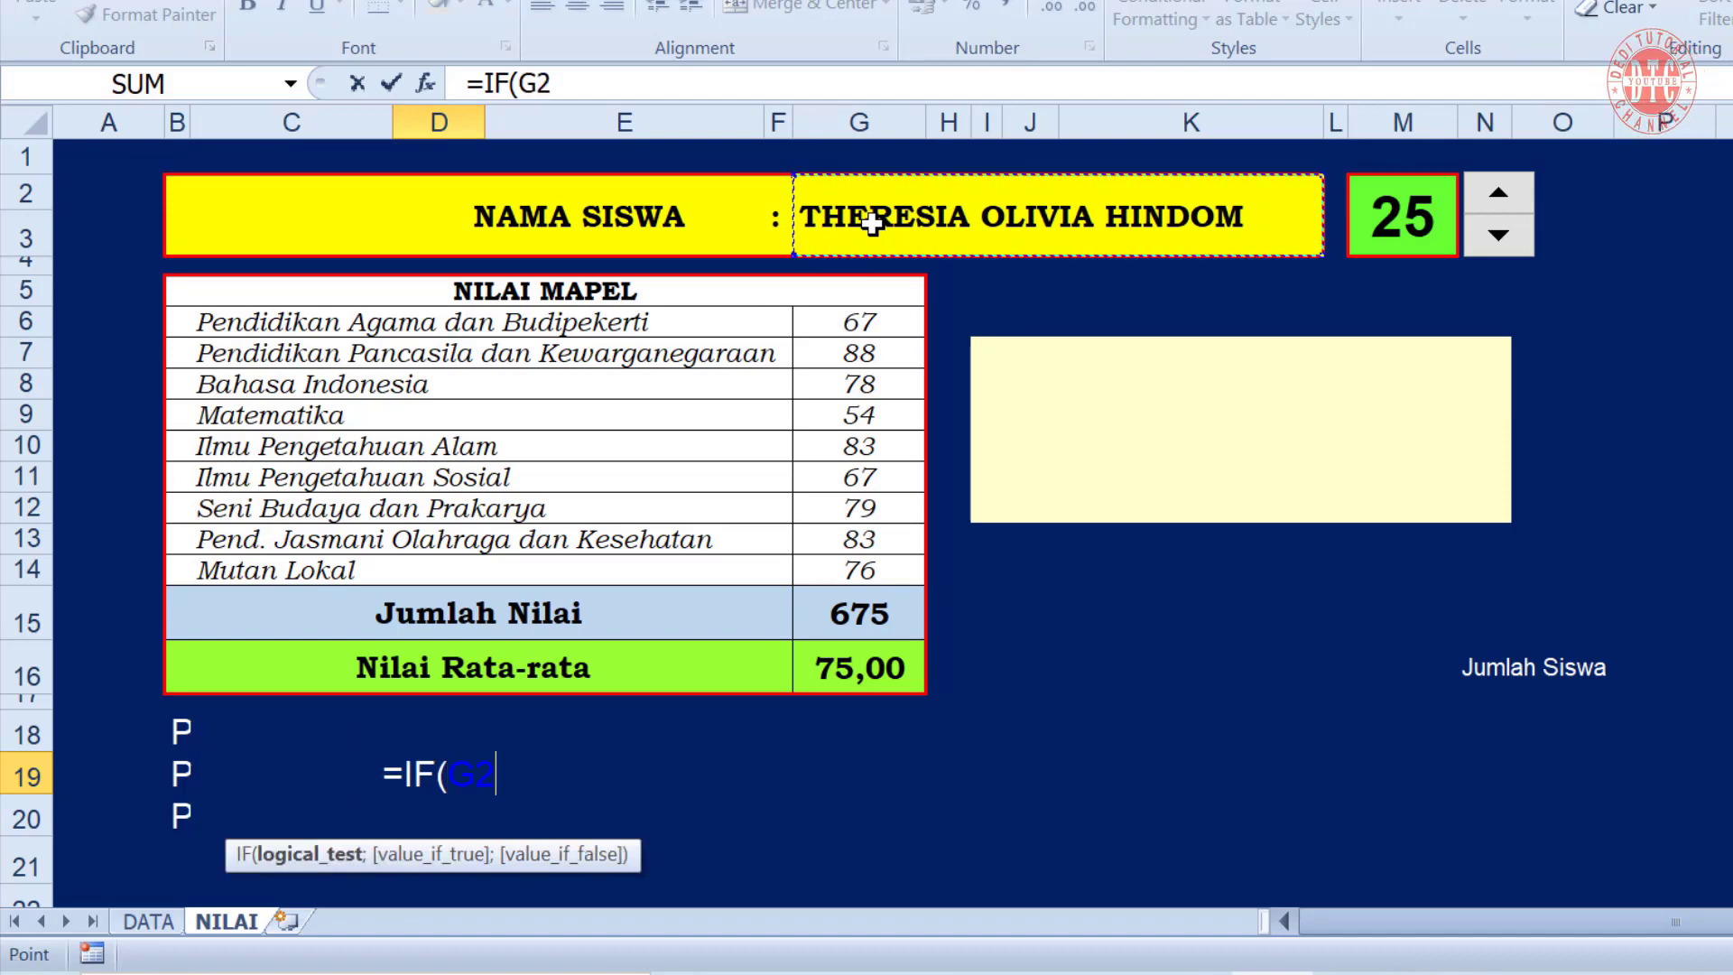
key("F4")
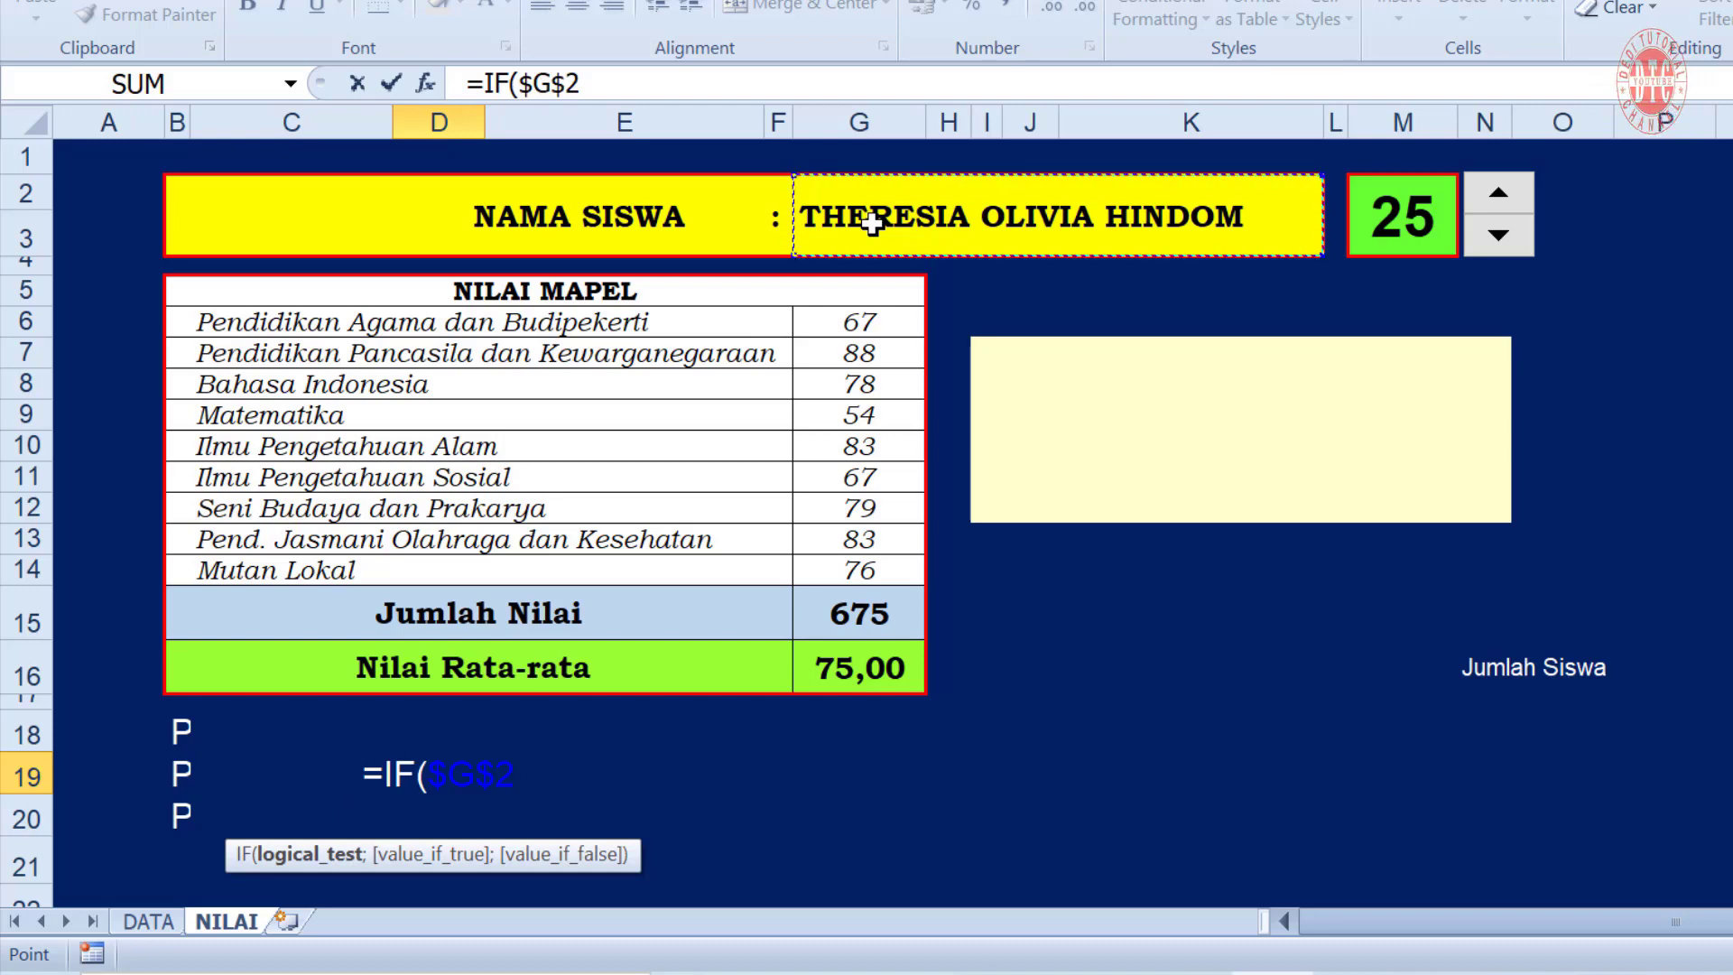
type("=")
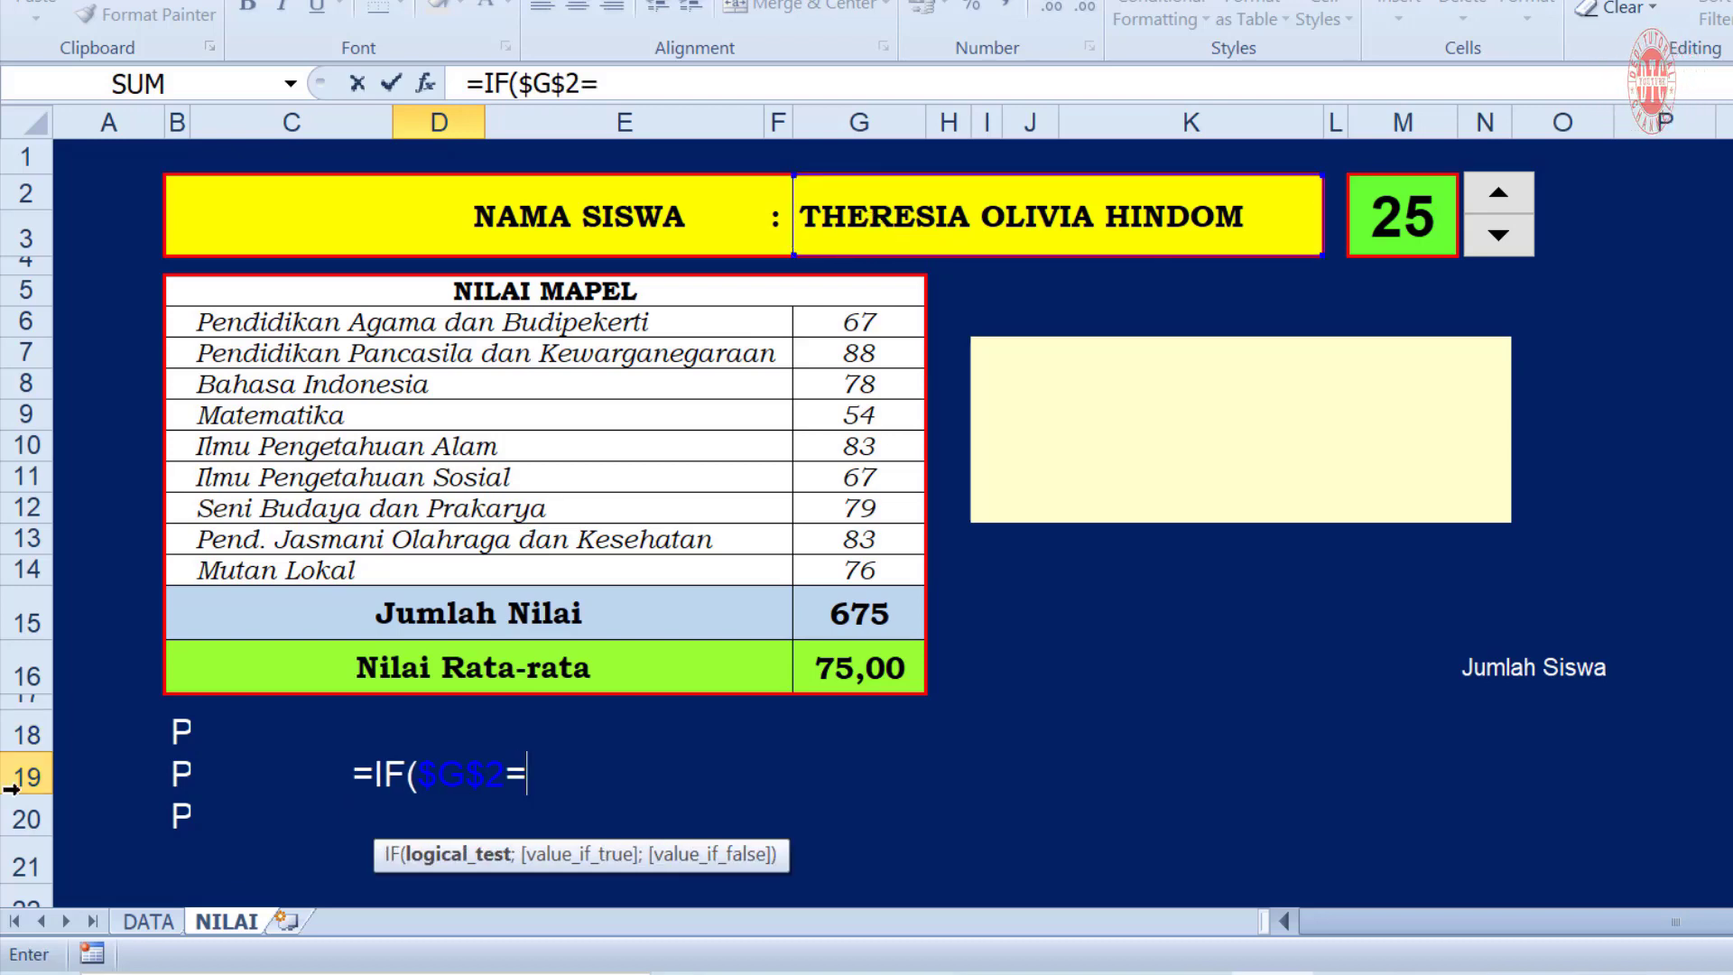
left_click(148, 921)
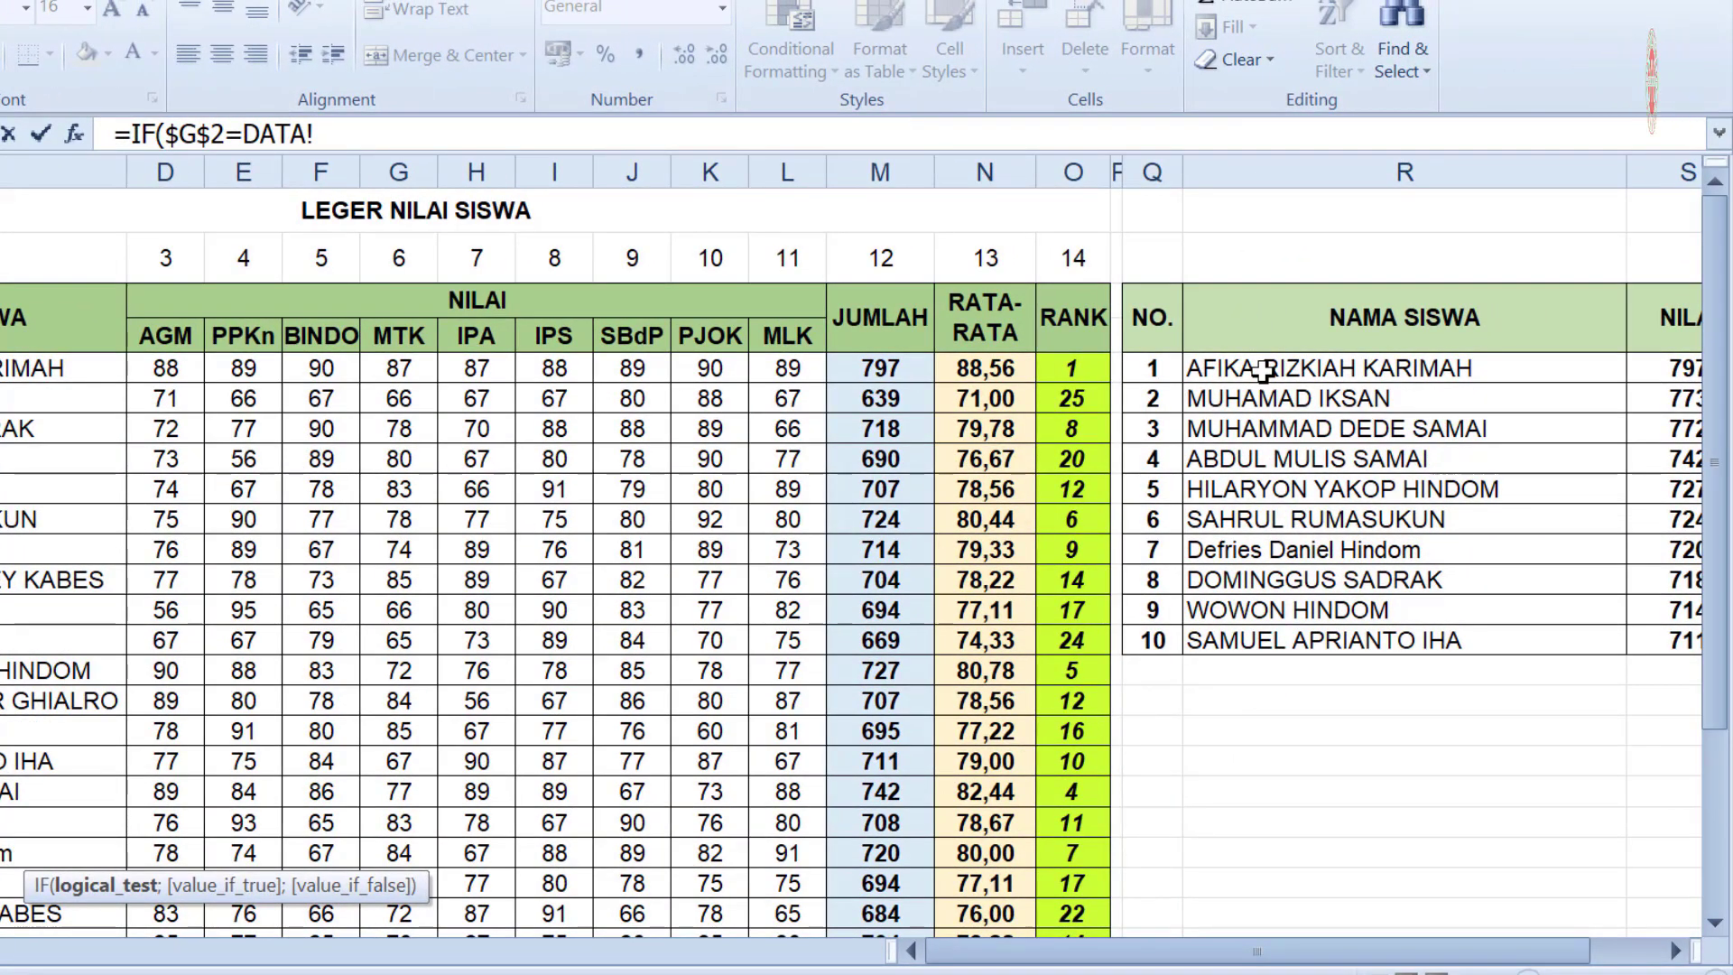
left_click(1262, 368)
type(";")
scroll(1263, 368, "right", 3)
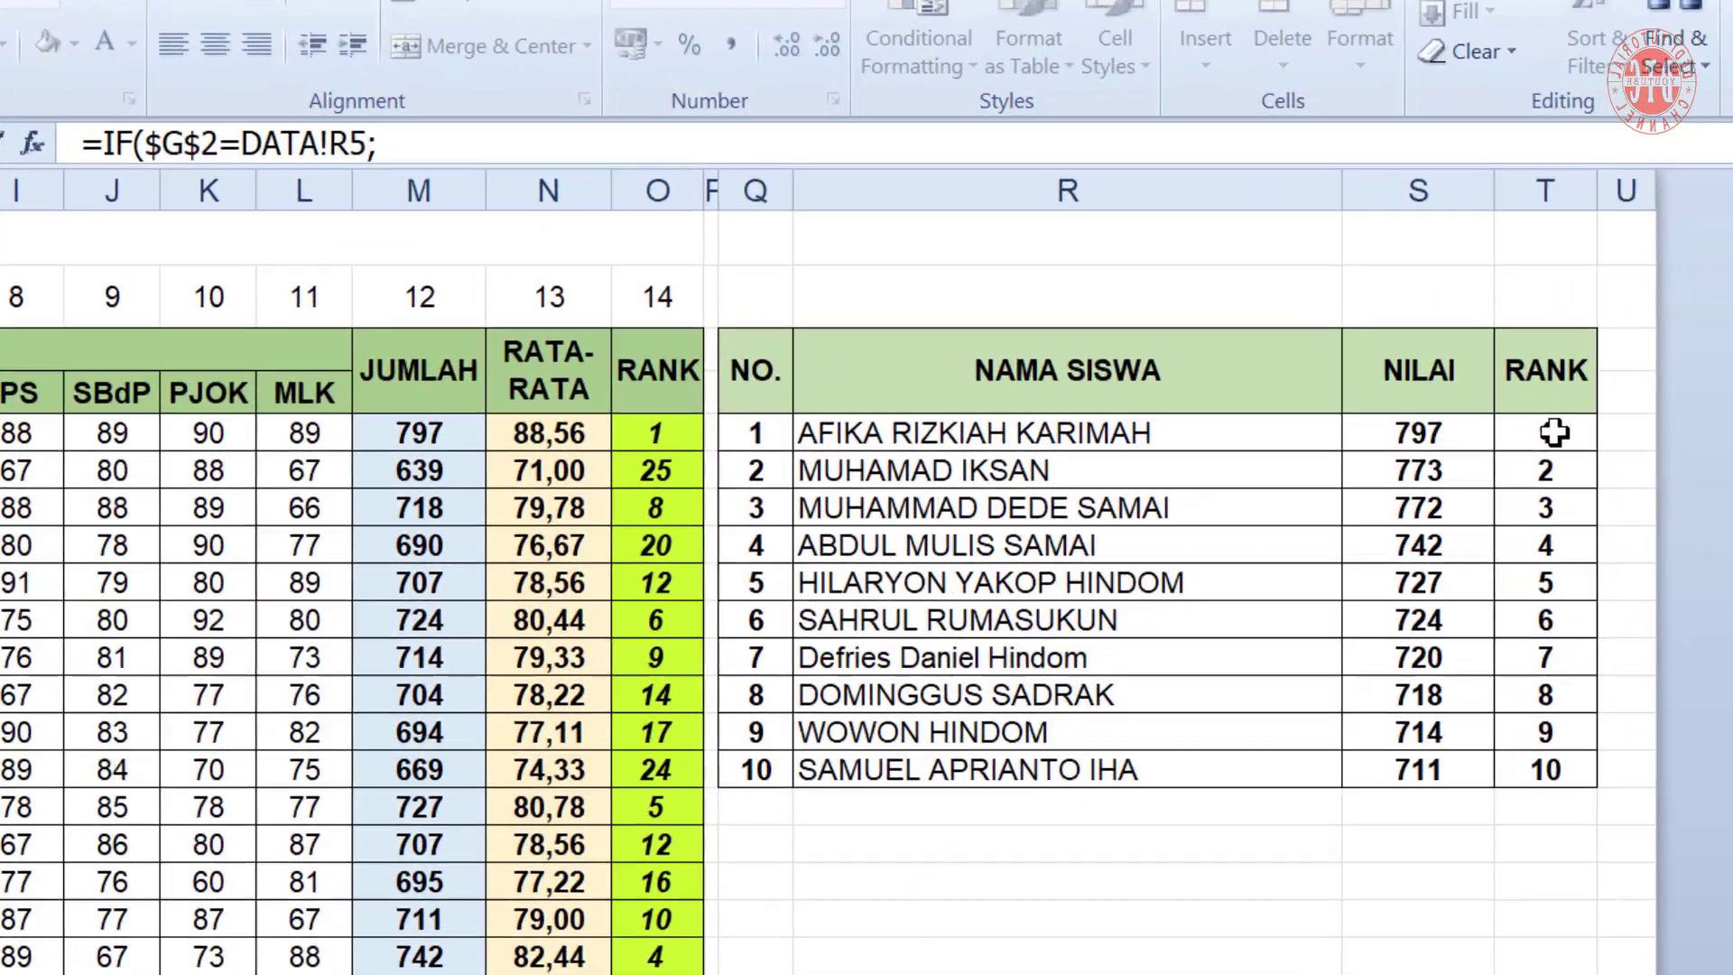
left_click(1304, 367)
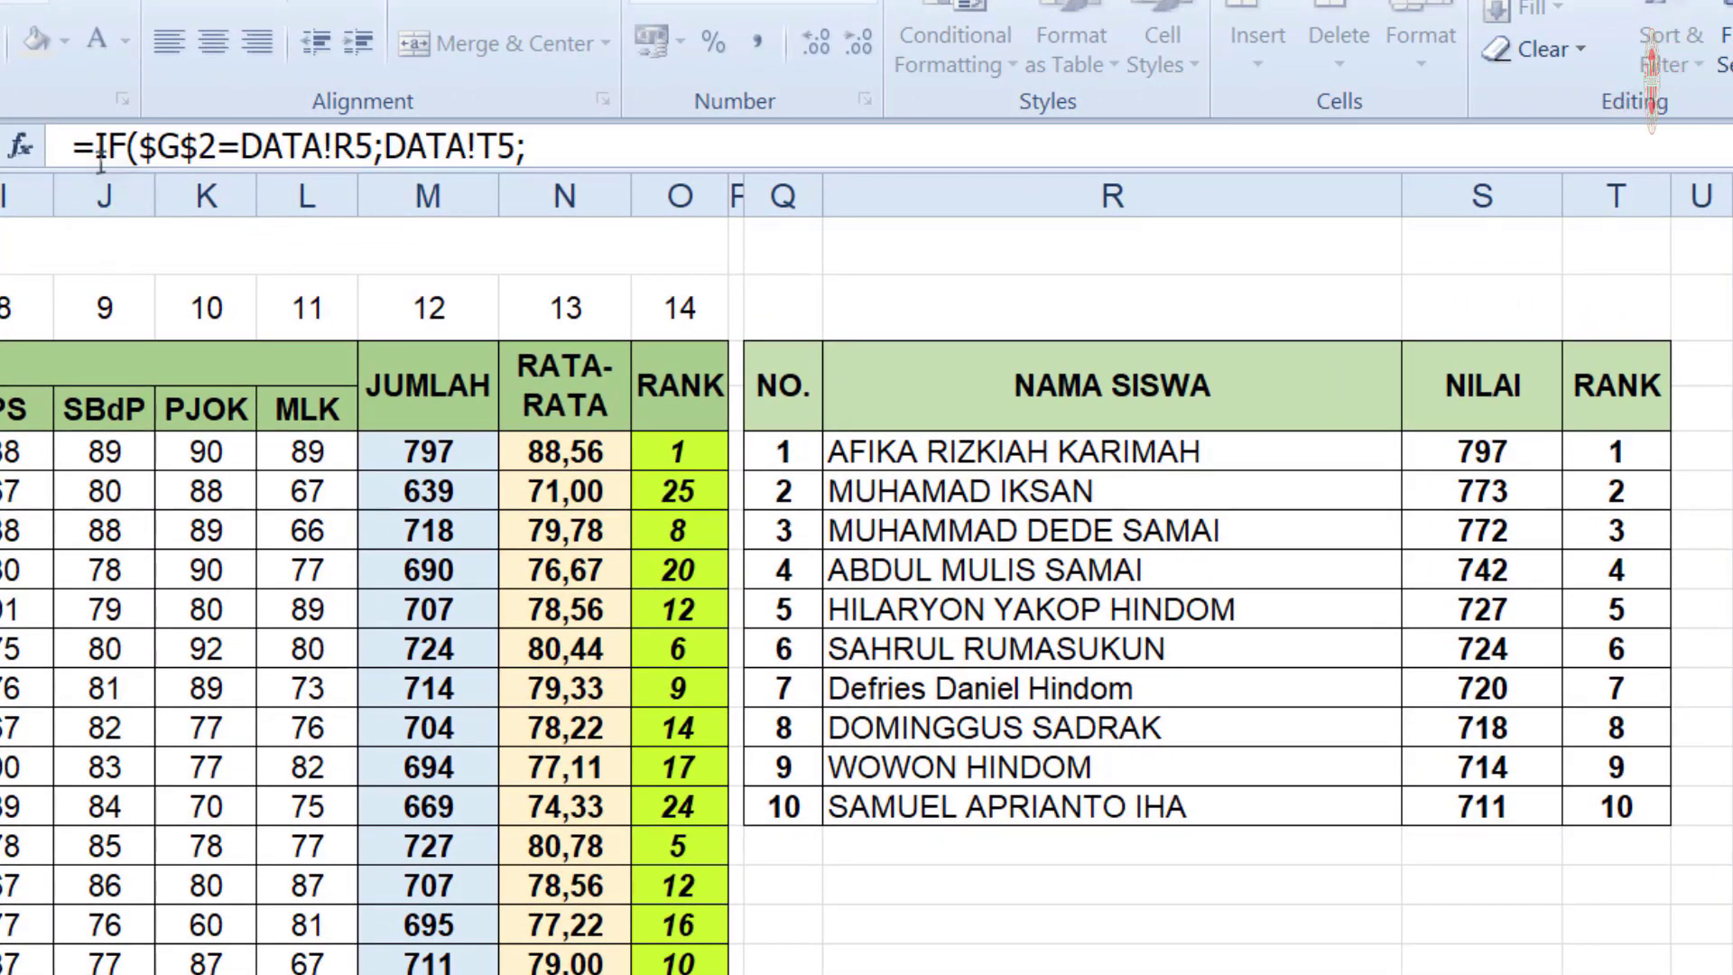
Copy the IF condition within the formula and append a second nested test as IF($G$2=DATA!R6;DATA!T6;
left_click_drag(93, 149, 382, 149)
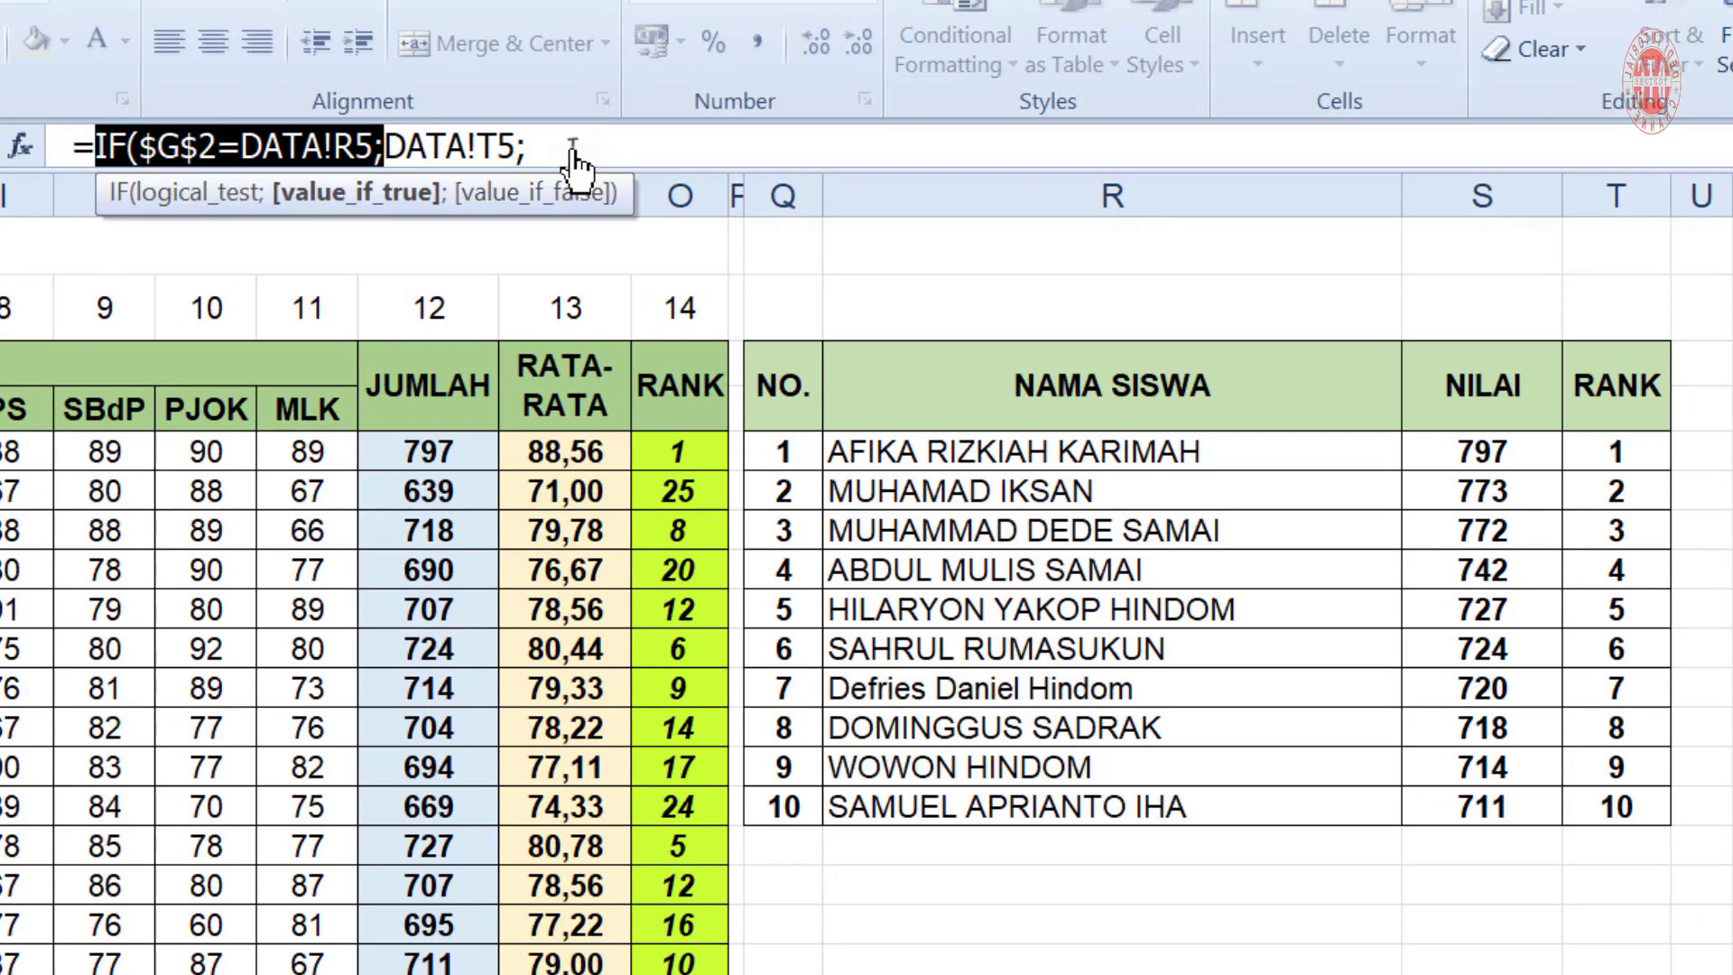
left_click(571, 153)
key("ctrl+v")
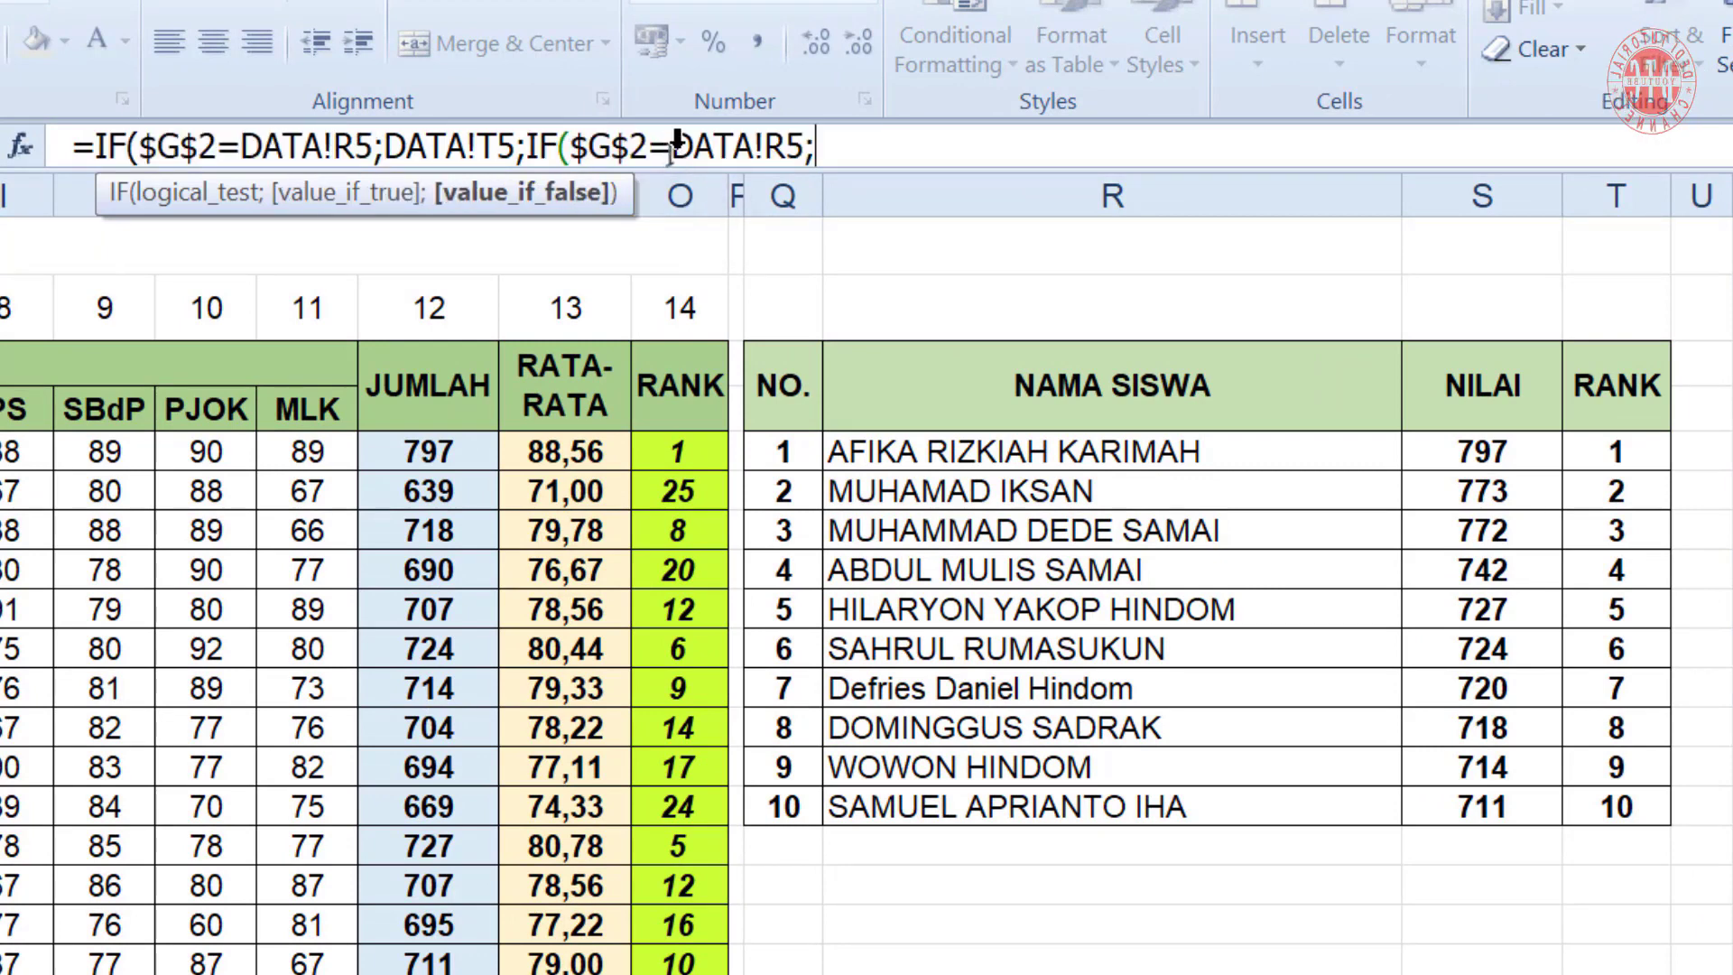
left_click_drag(671, 146, 785, 146)
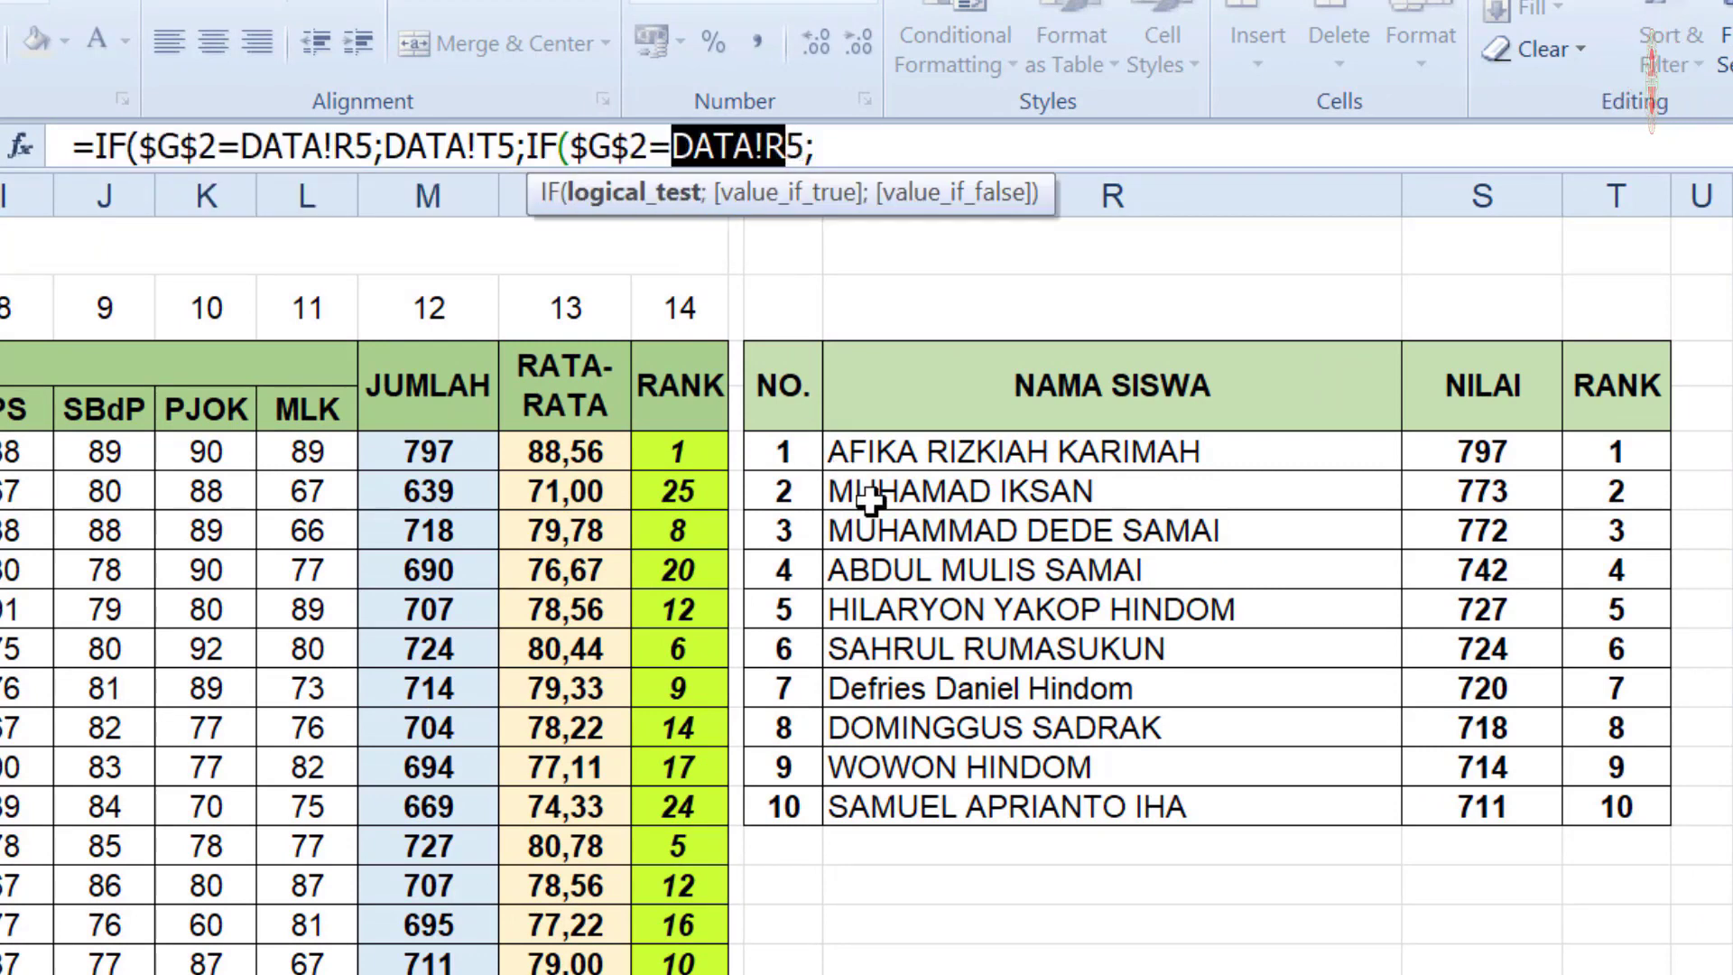
key("Right")
type("6")
key("shift+Right")
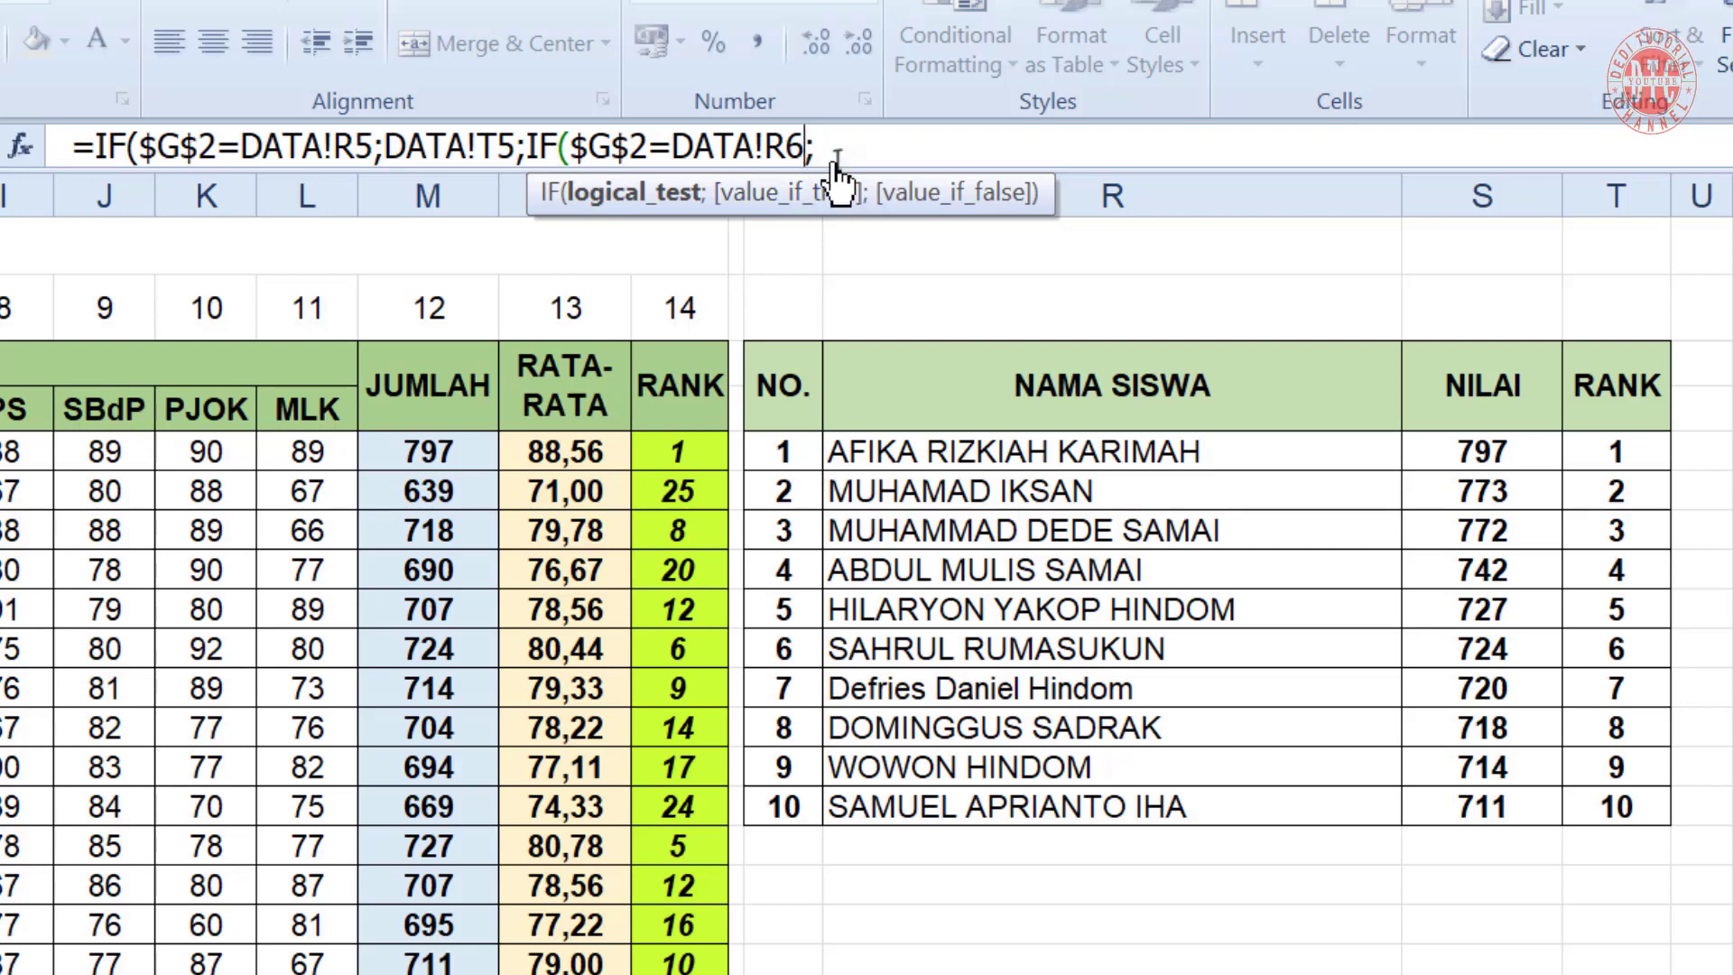
left_click(1612, 492)
type(";")
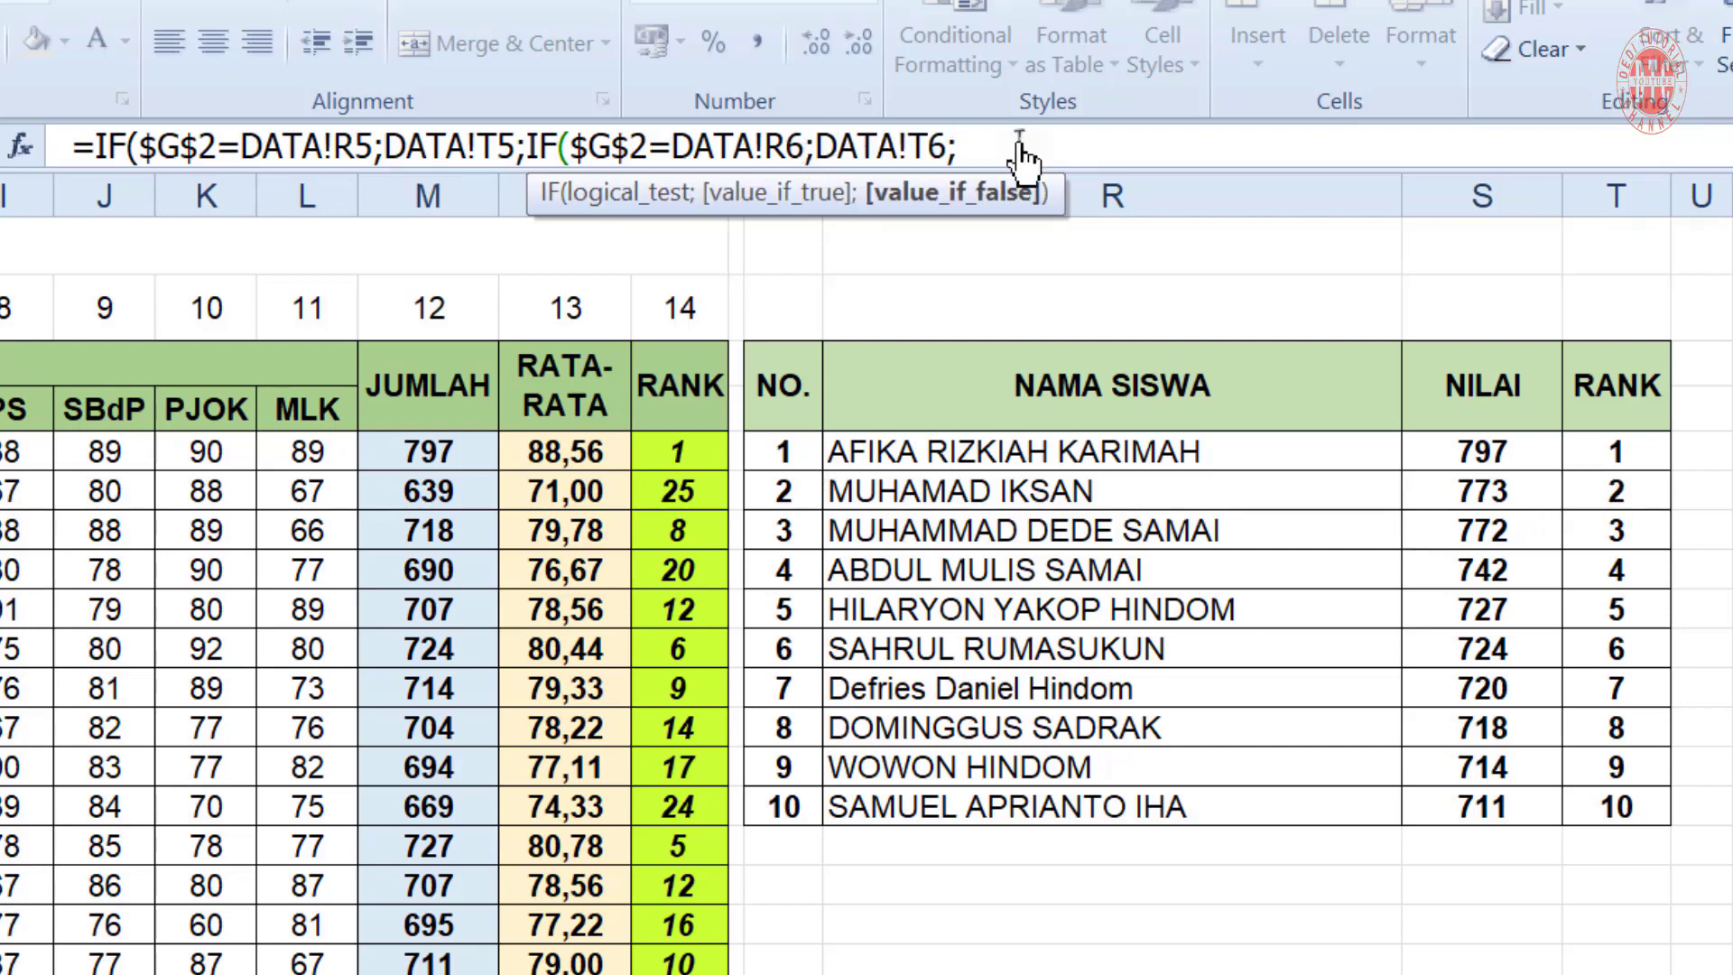
Append a third nested test to the D19 formula as IF($G$2=DATA!R7;DATA!T7;
key("ctrl+v")
double_click(1137, 155)
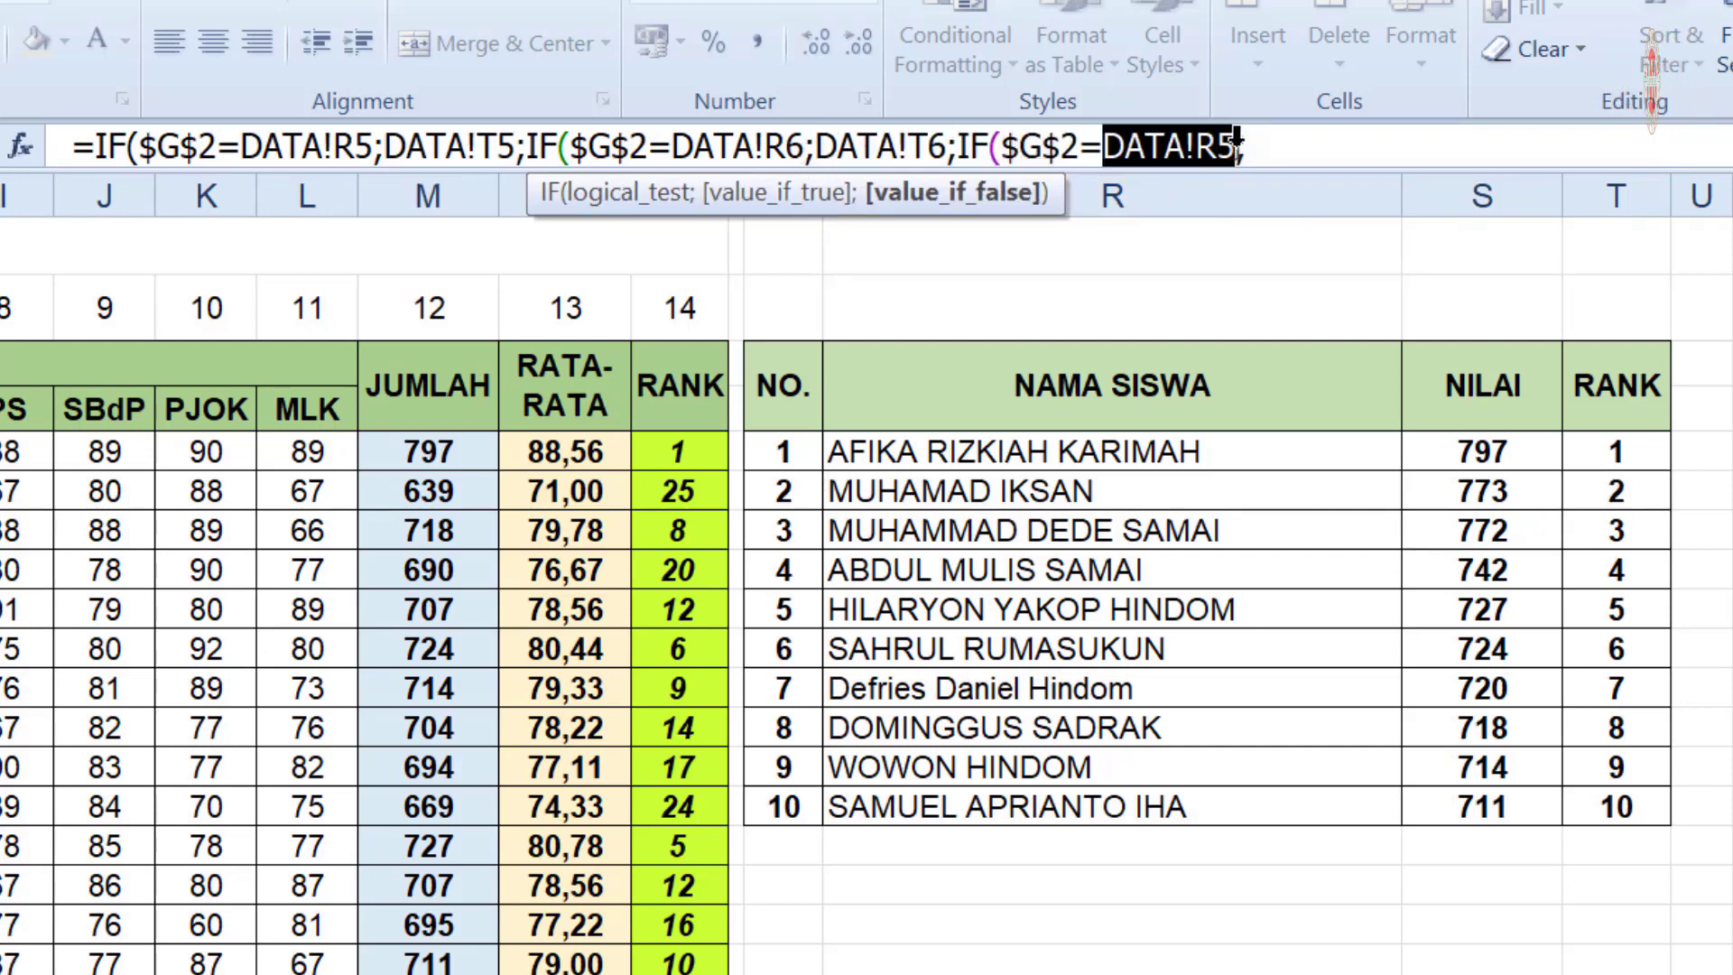
left_click(935, 531)
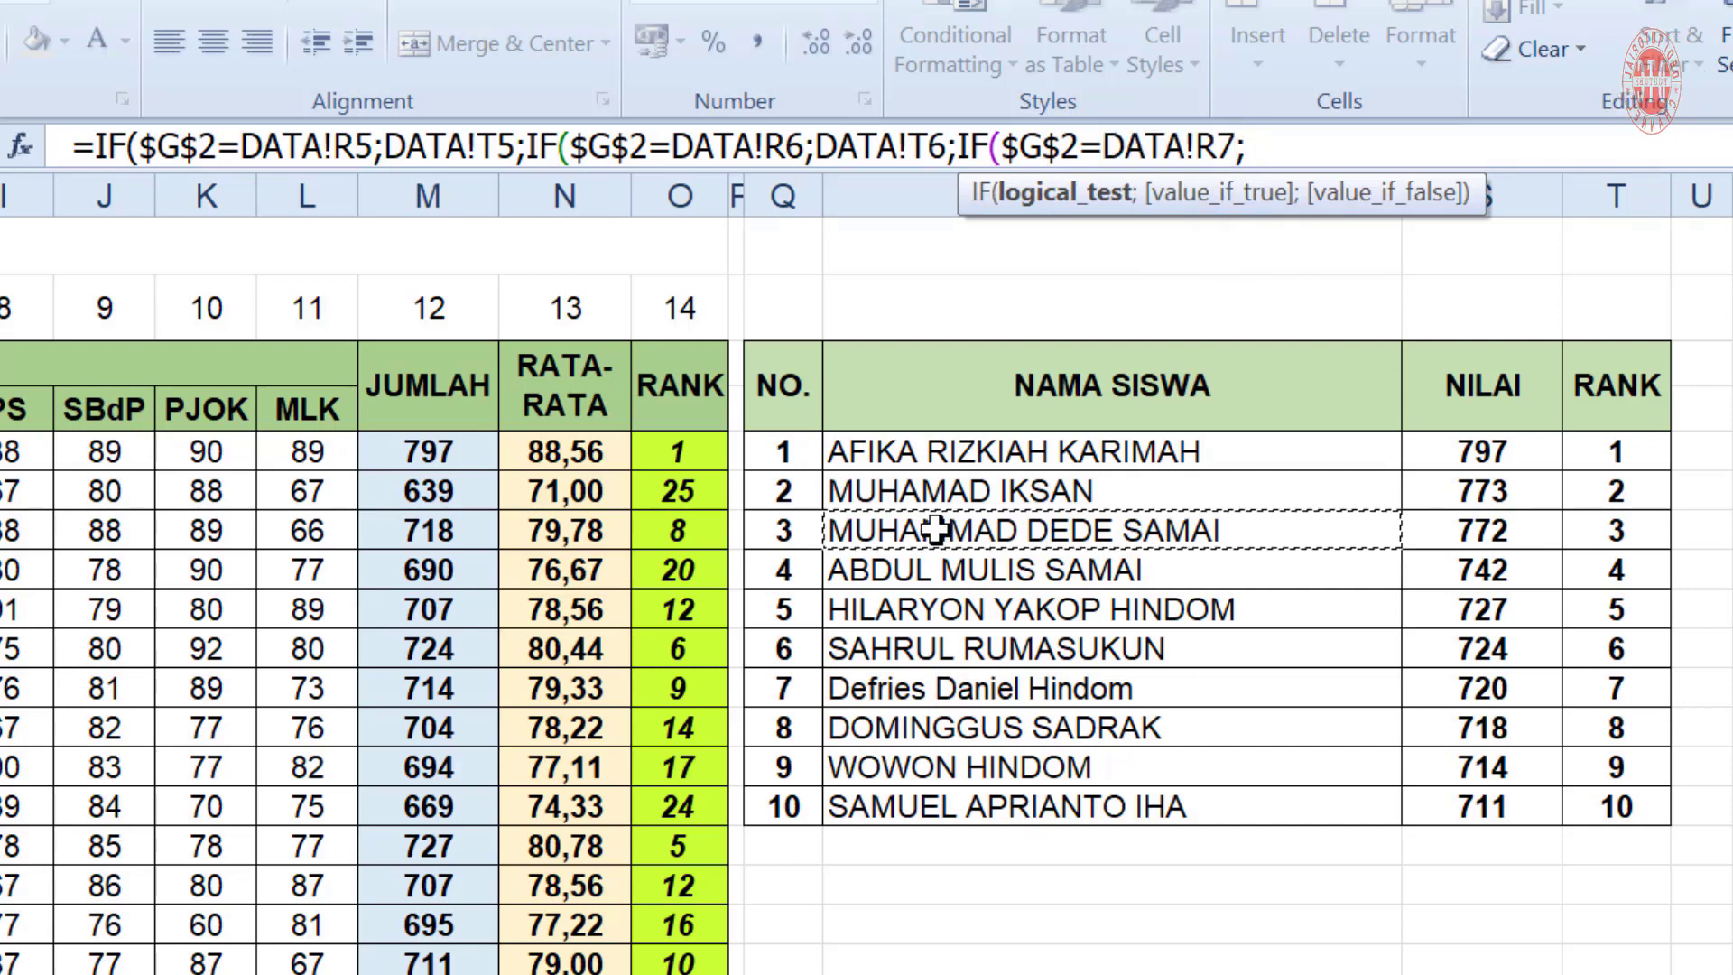
key("End")
left_click(1601, 531)
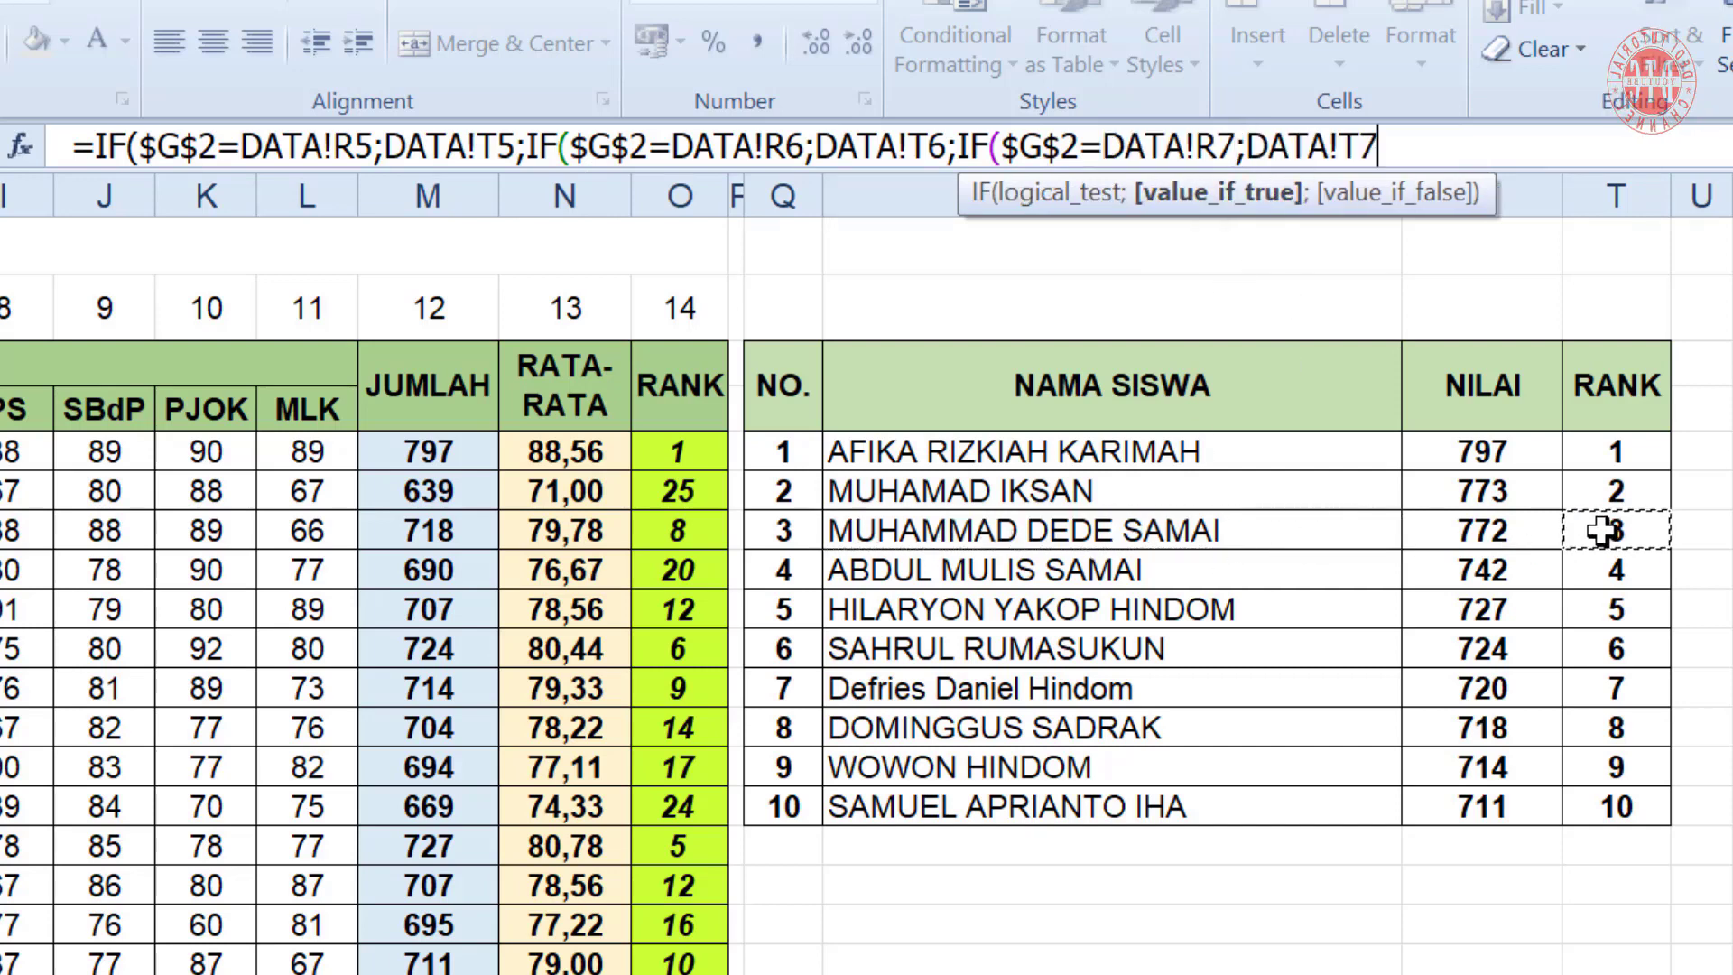
Append a fourth nested test to the D19 formula as IF($G$2=DATA!R8;DATA!T8;
key("ctrl+v")
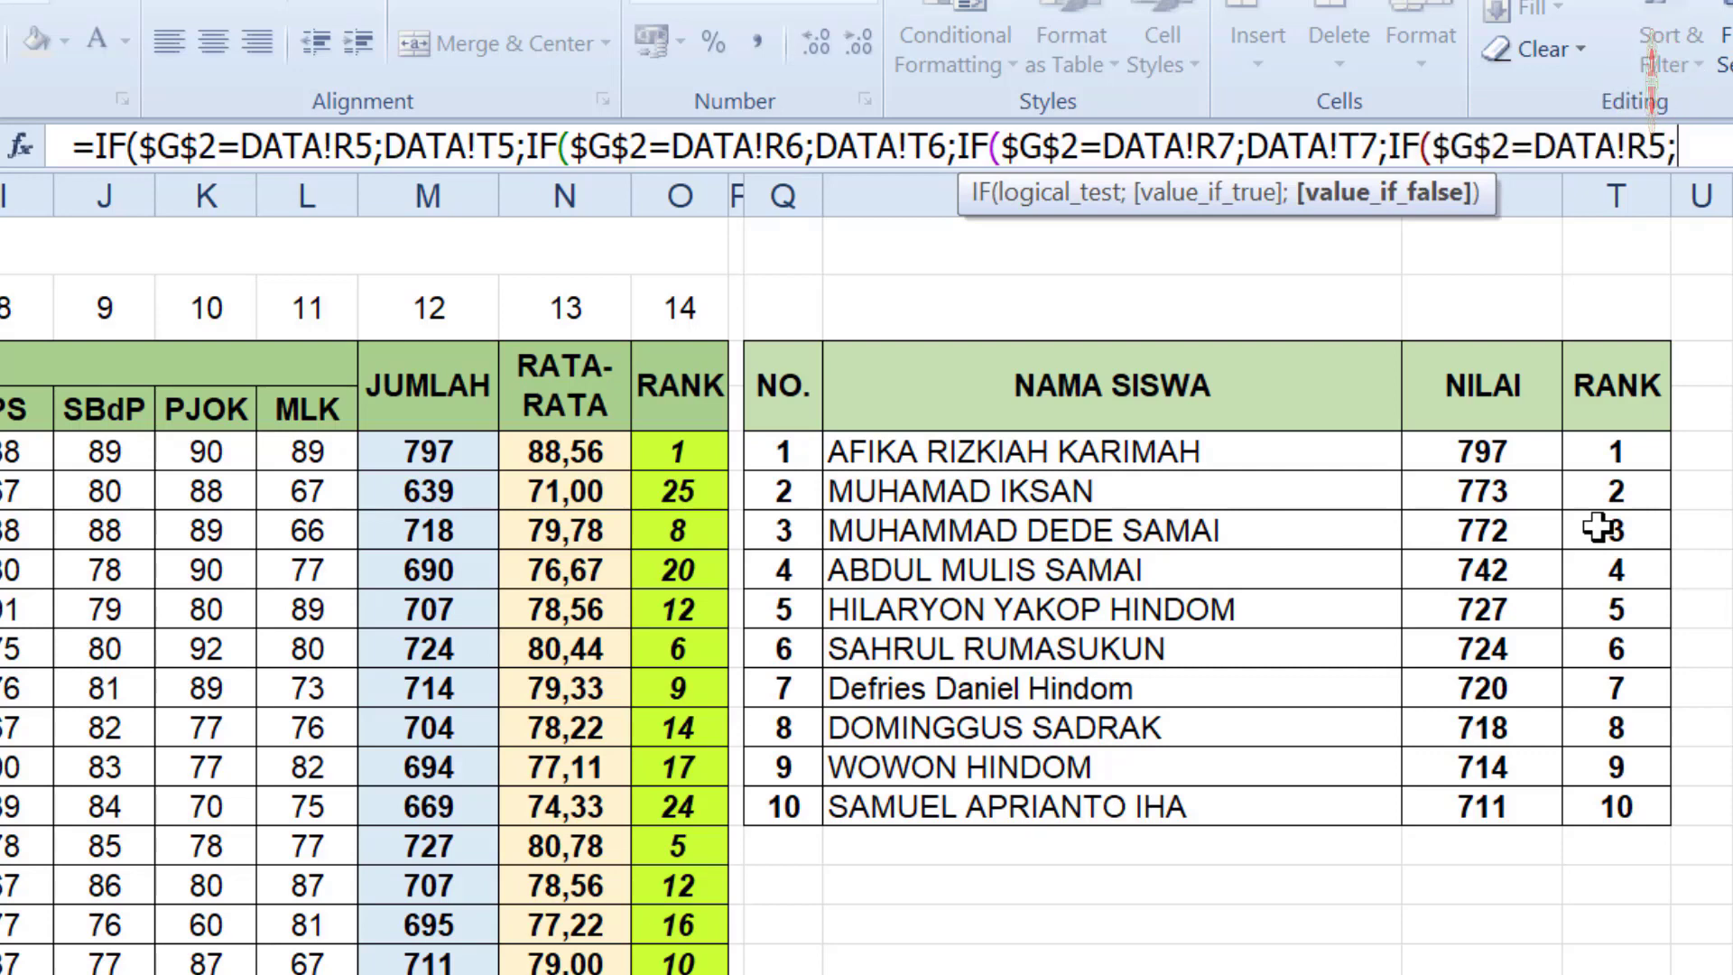
left_click_drag(1534, 147, 1612, 147)
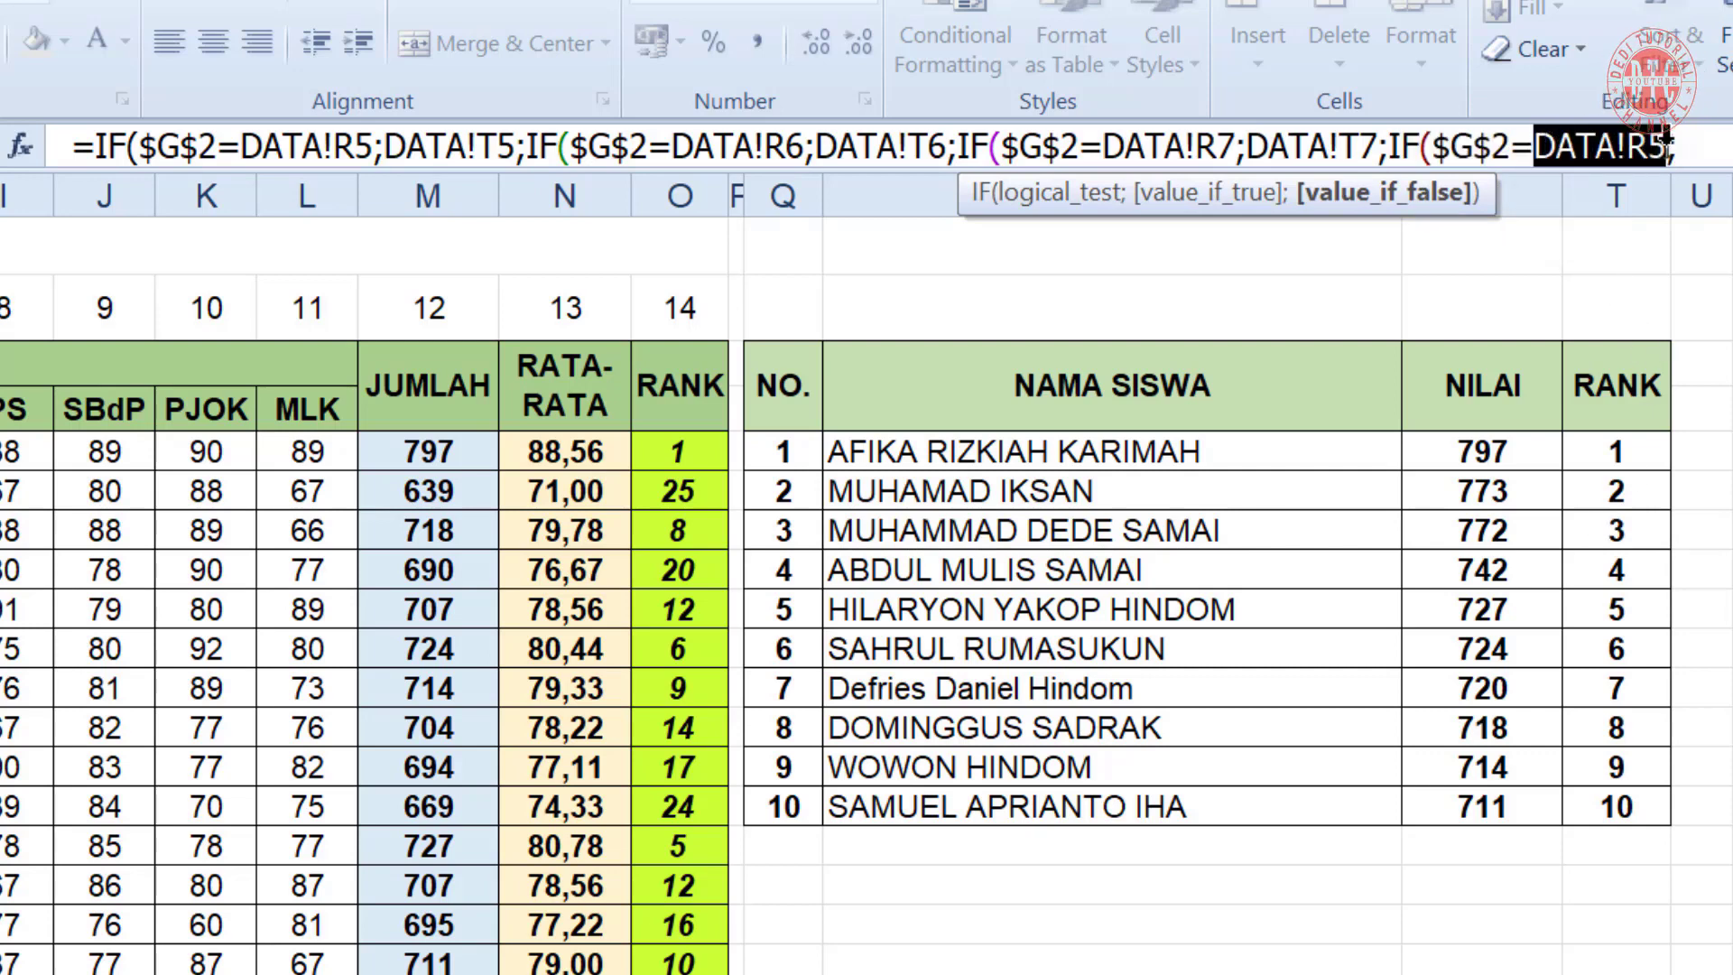
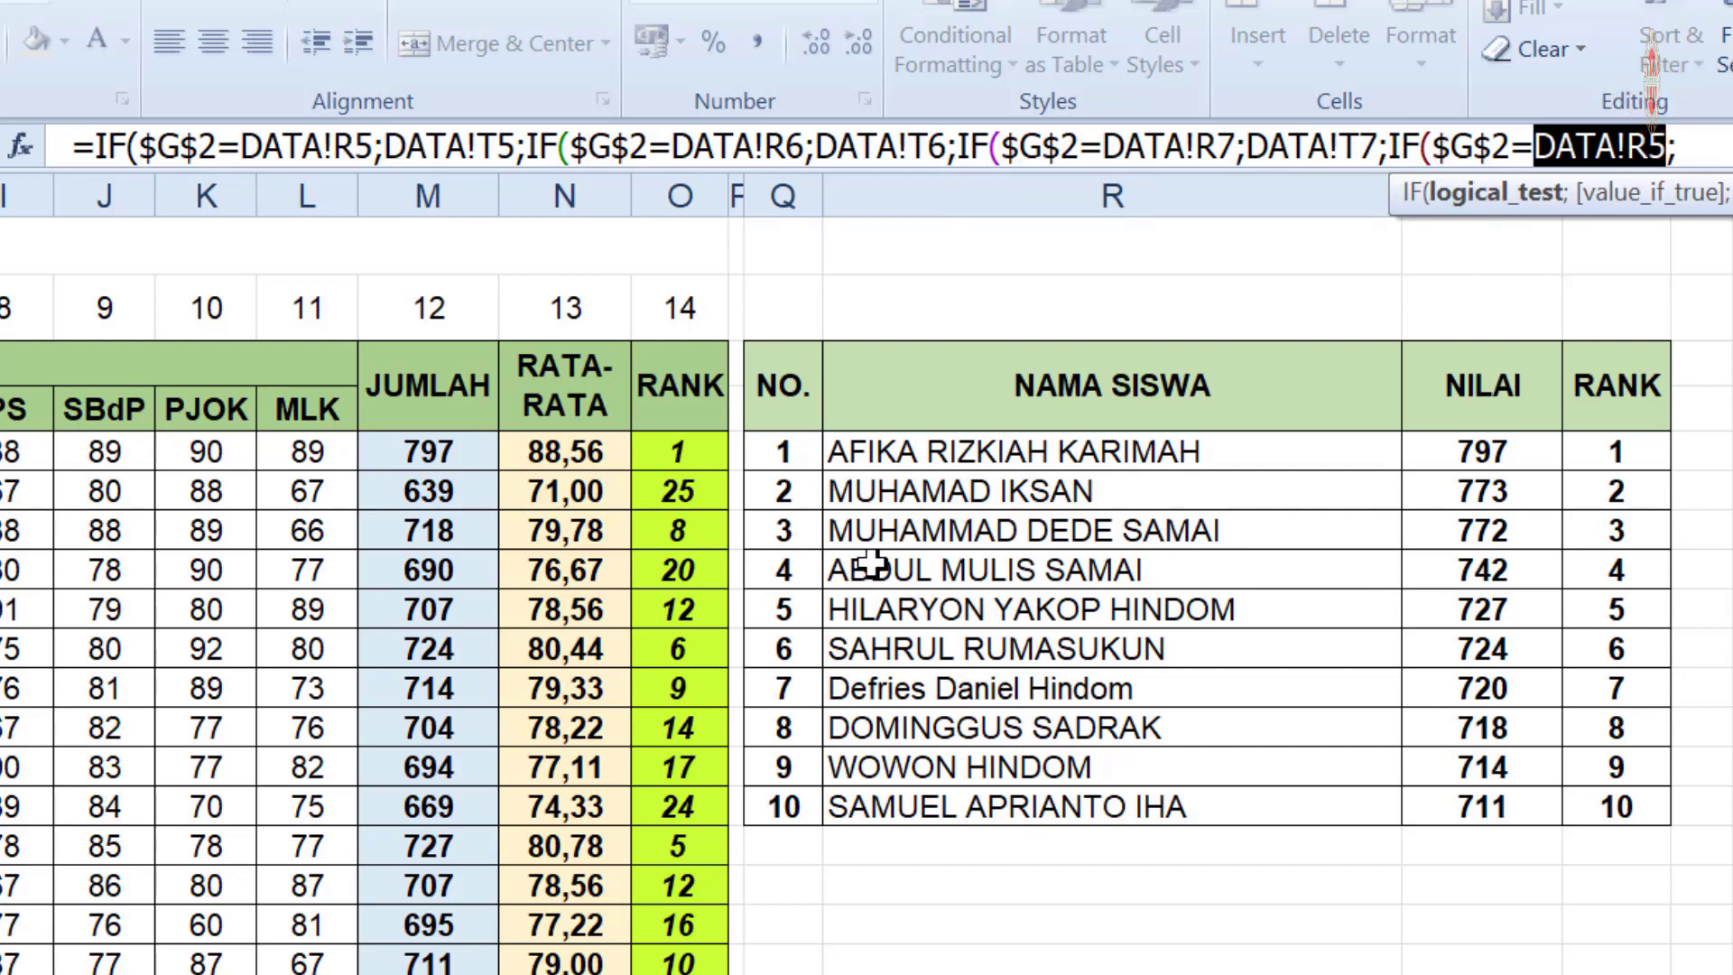
type("DATA!R8")
key("Right")
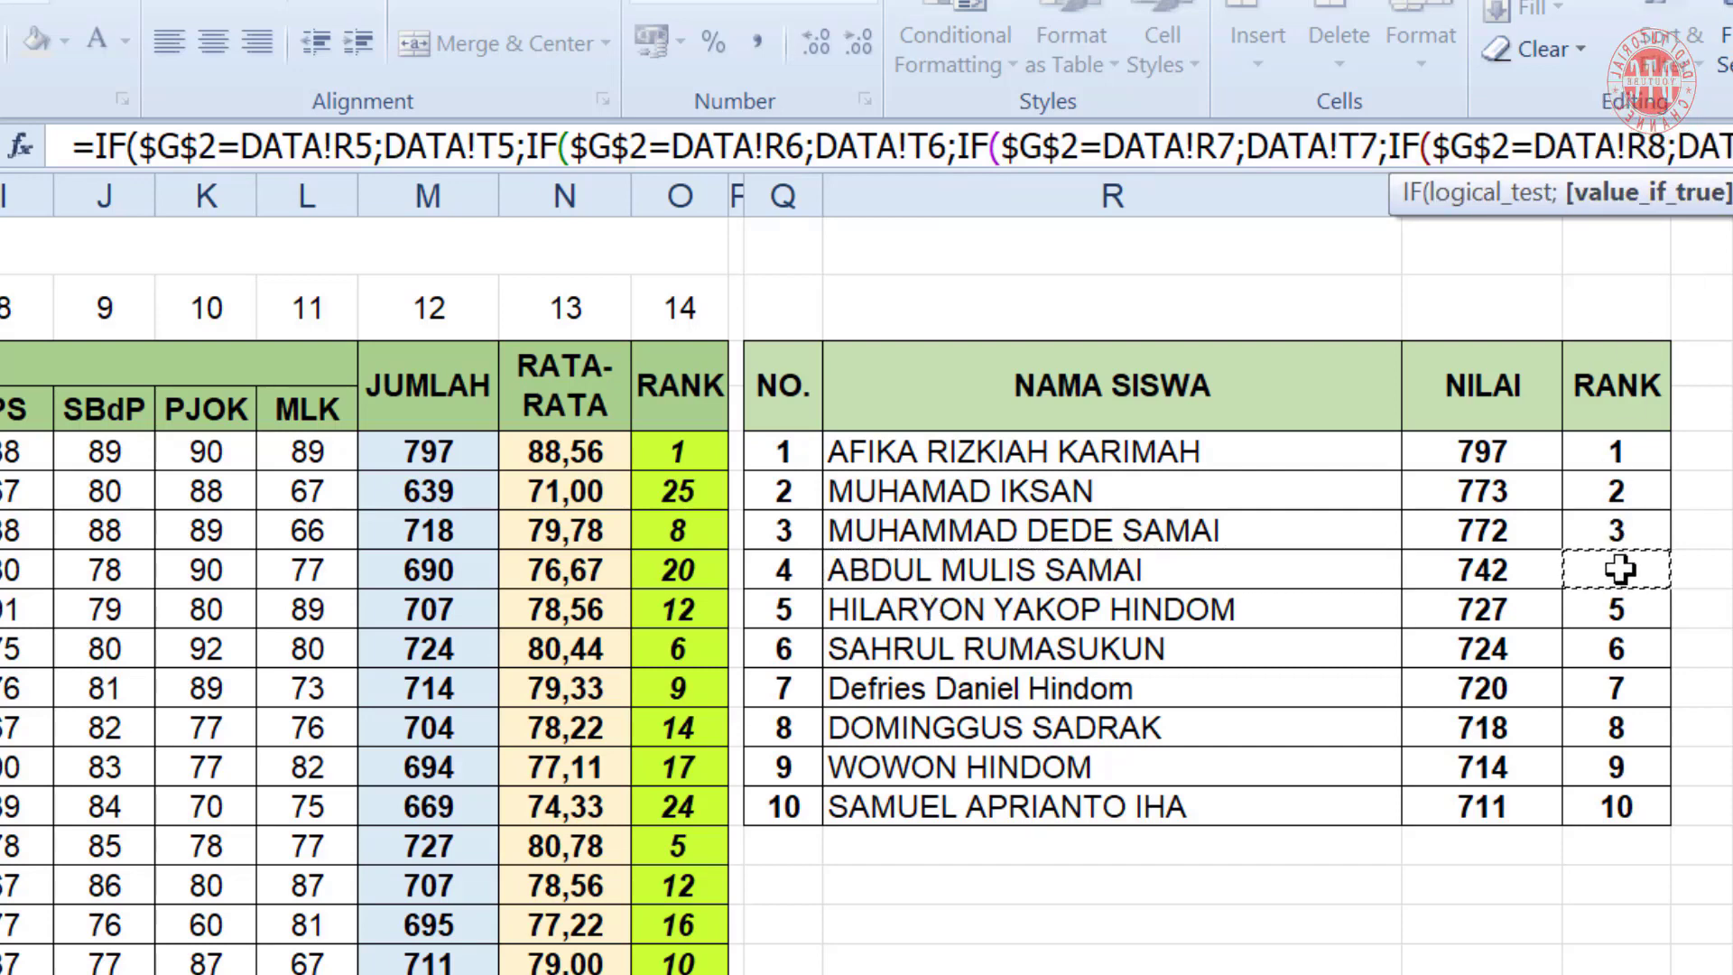
type("DATA!T8;")
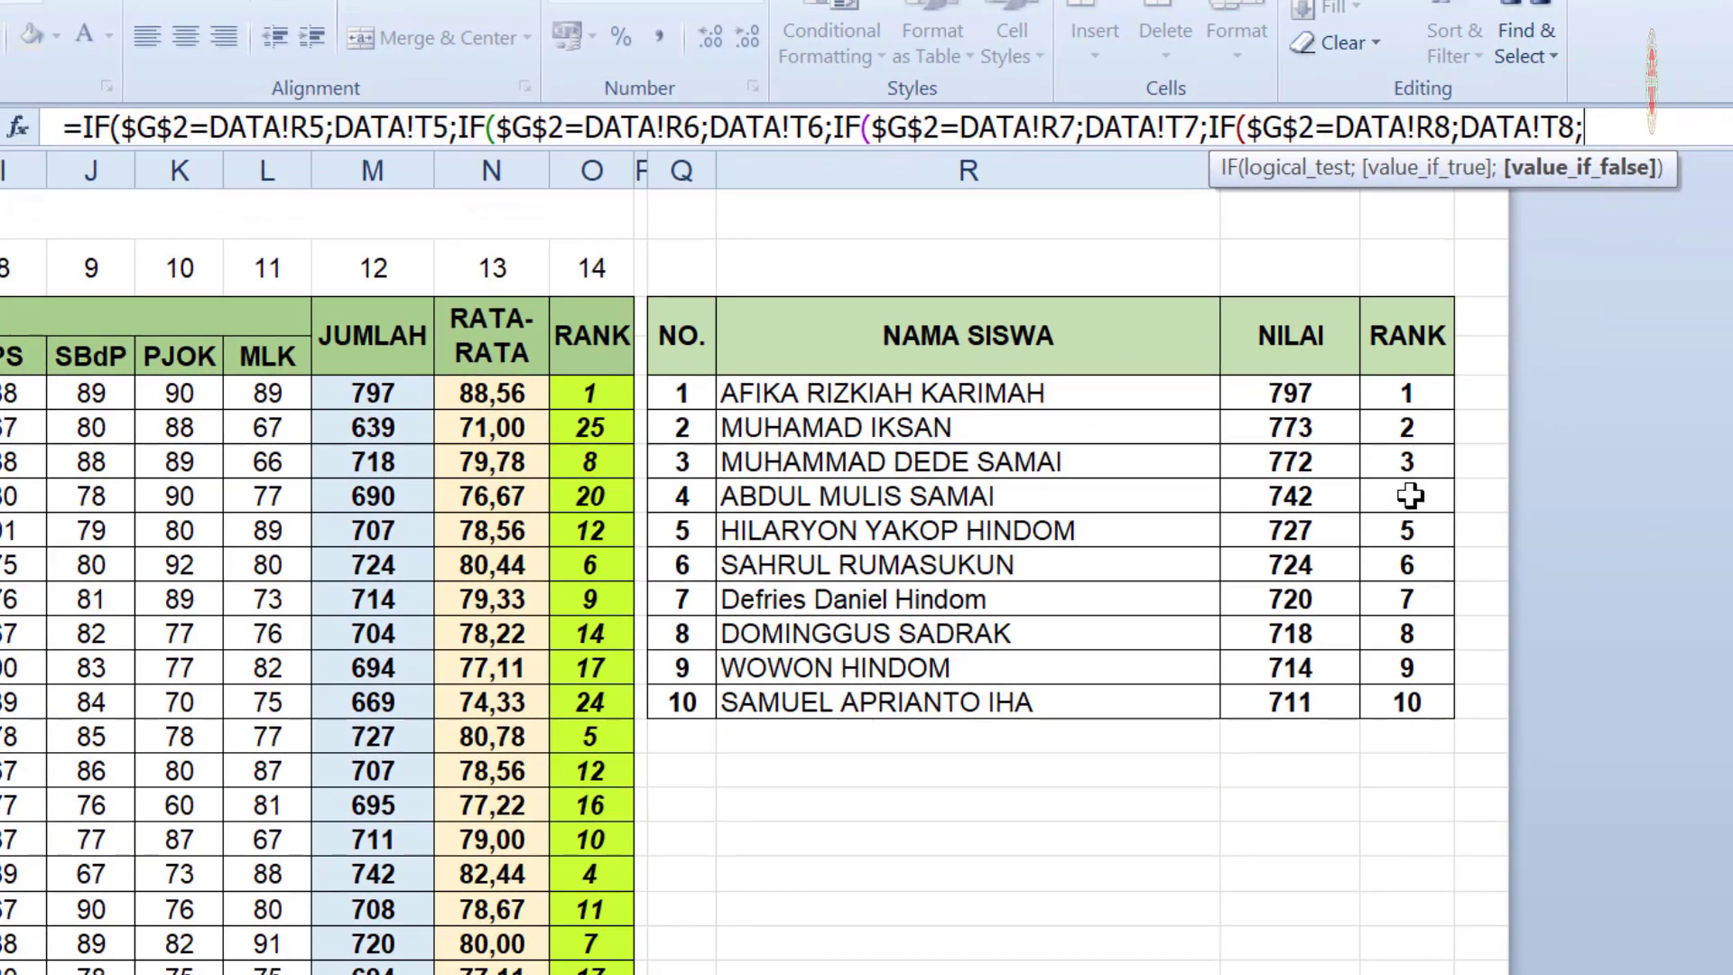
Append the fifth test IF($G$2=DATA!R9;DATA!T9;""), close all five parentheses and enter the formula in D19
type("IF($G$2=DATA!R5;")
left_click_drag(1711, 128, 99, 169)
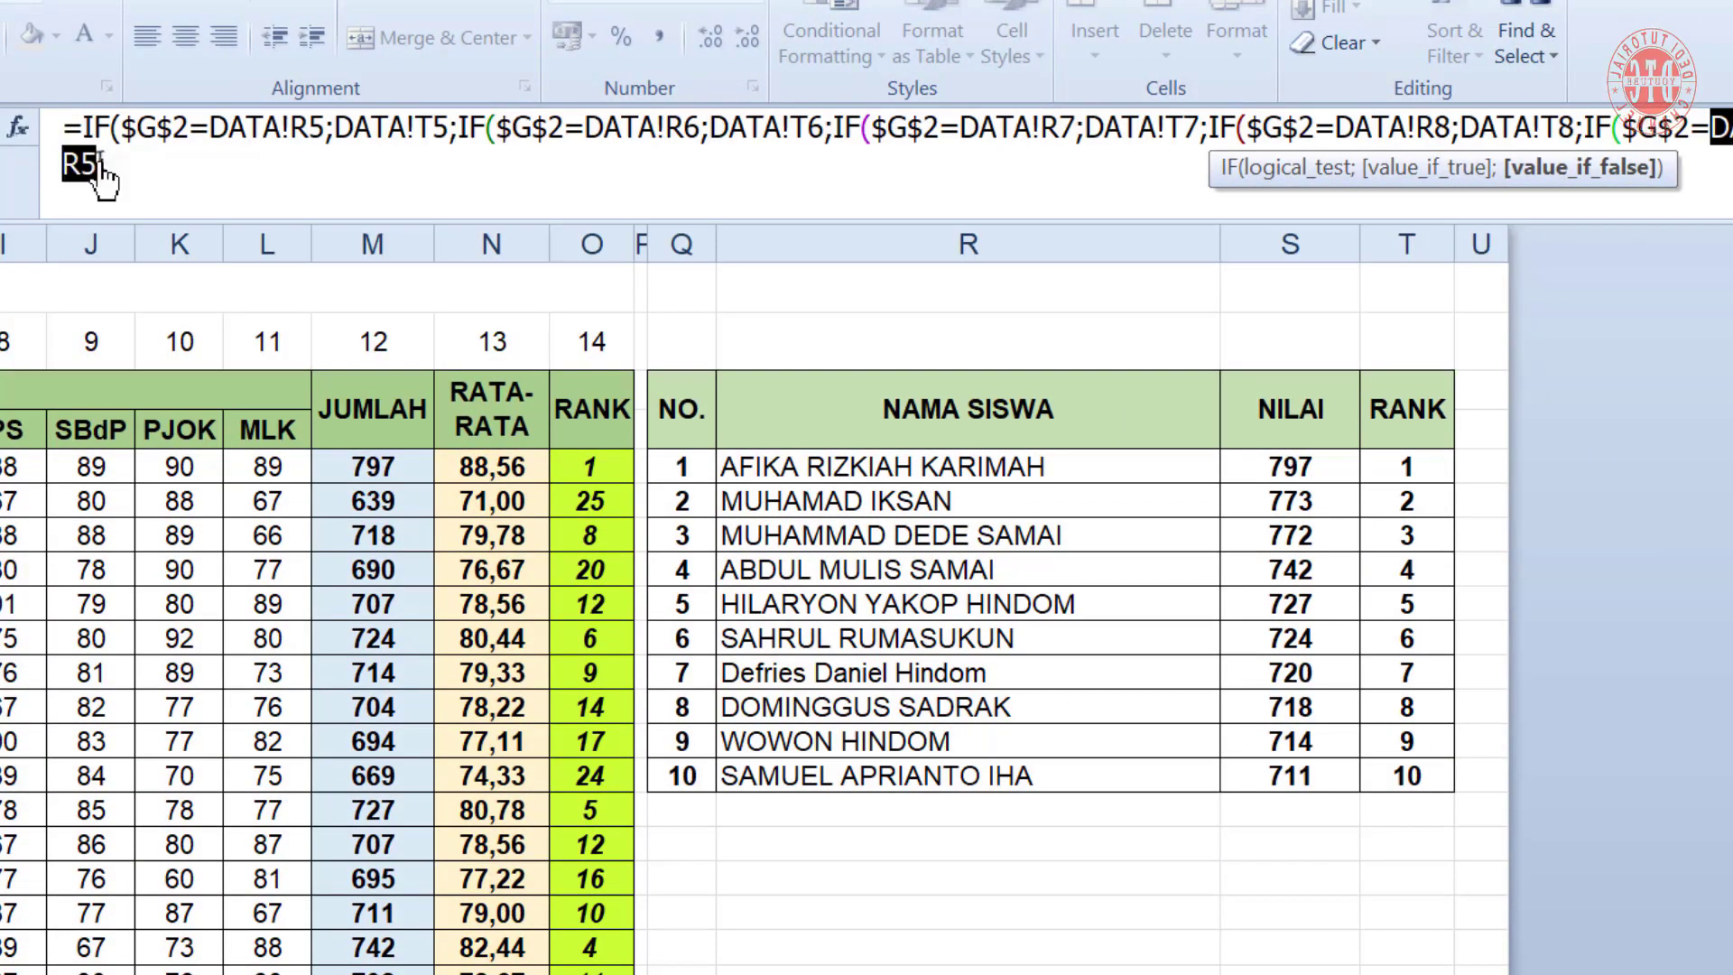
left_click(817, 604)
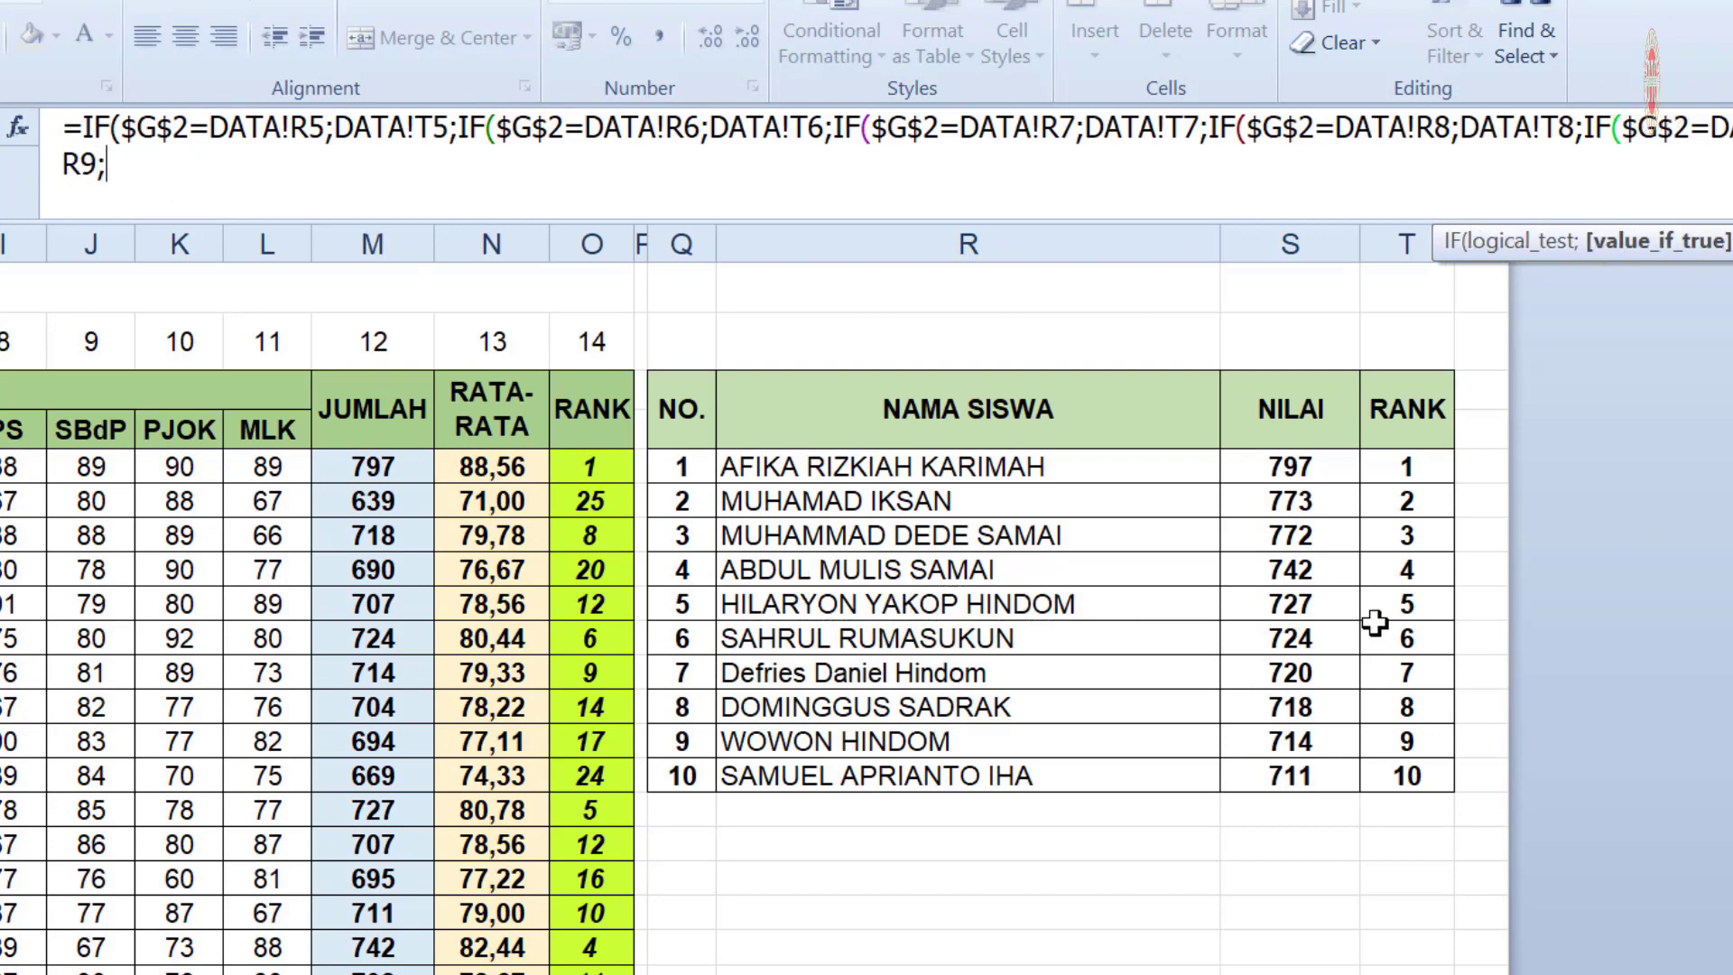
type(";")
left_click(1409, 603)
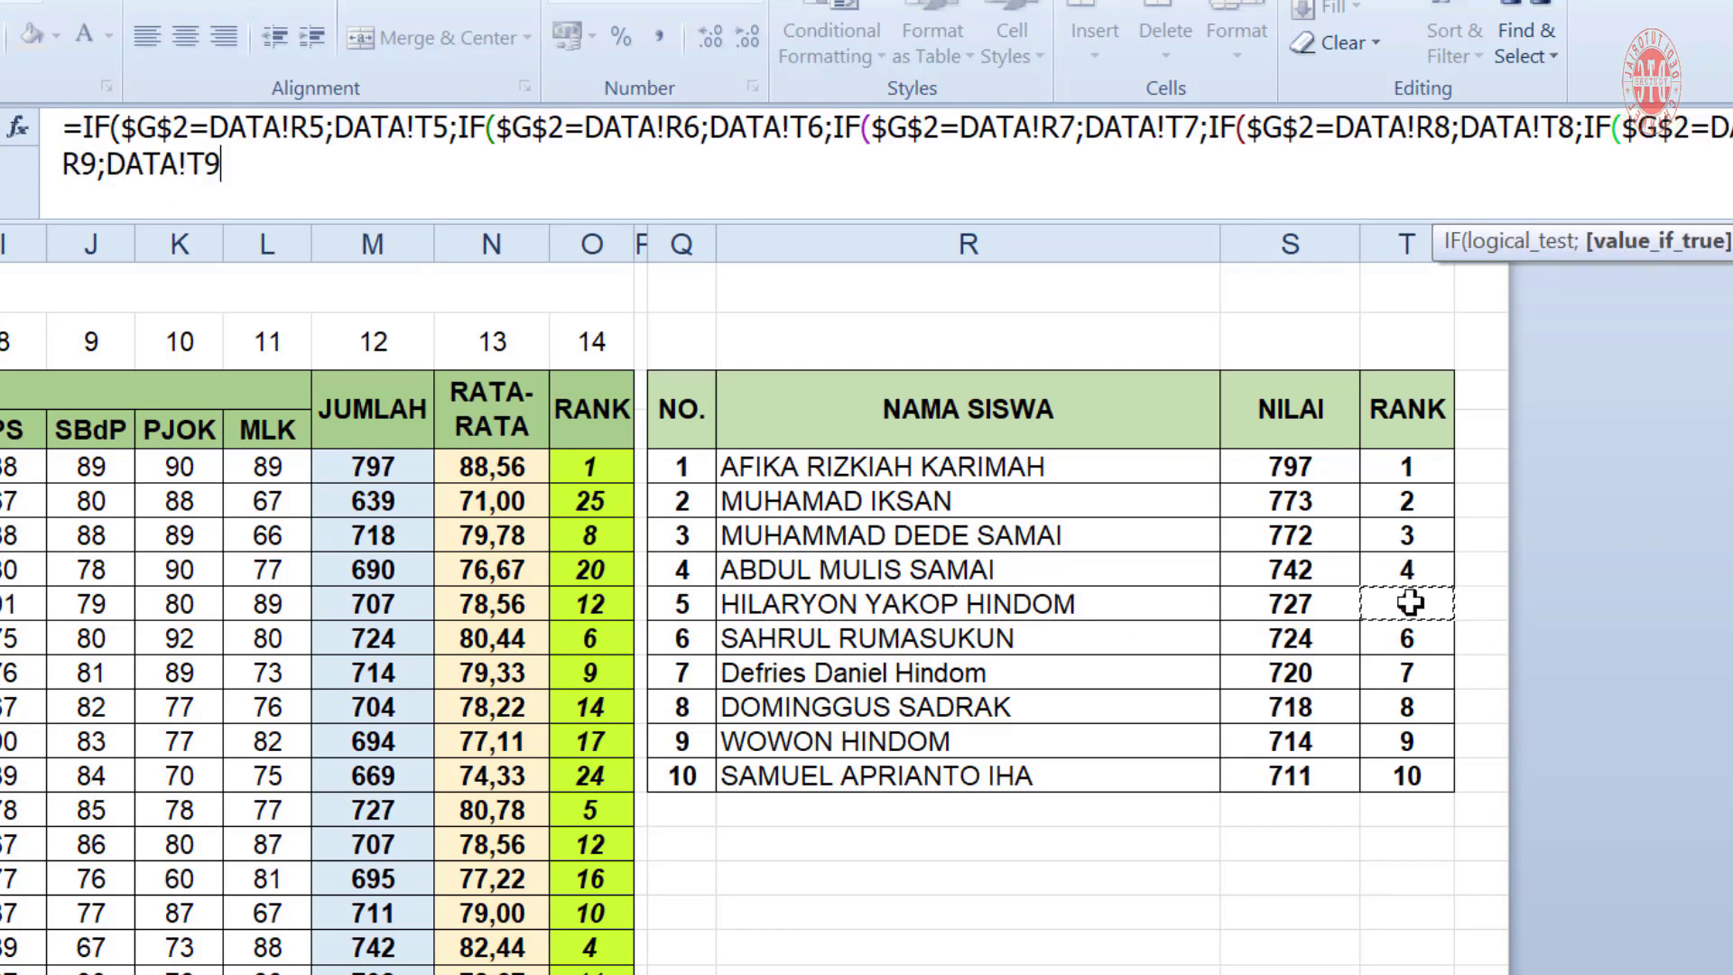
type(";")
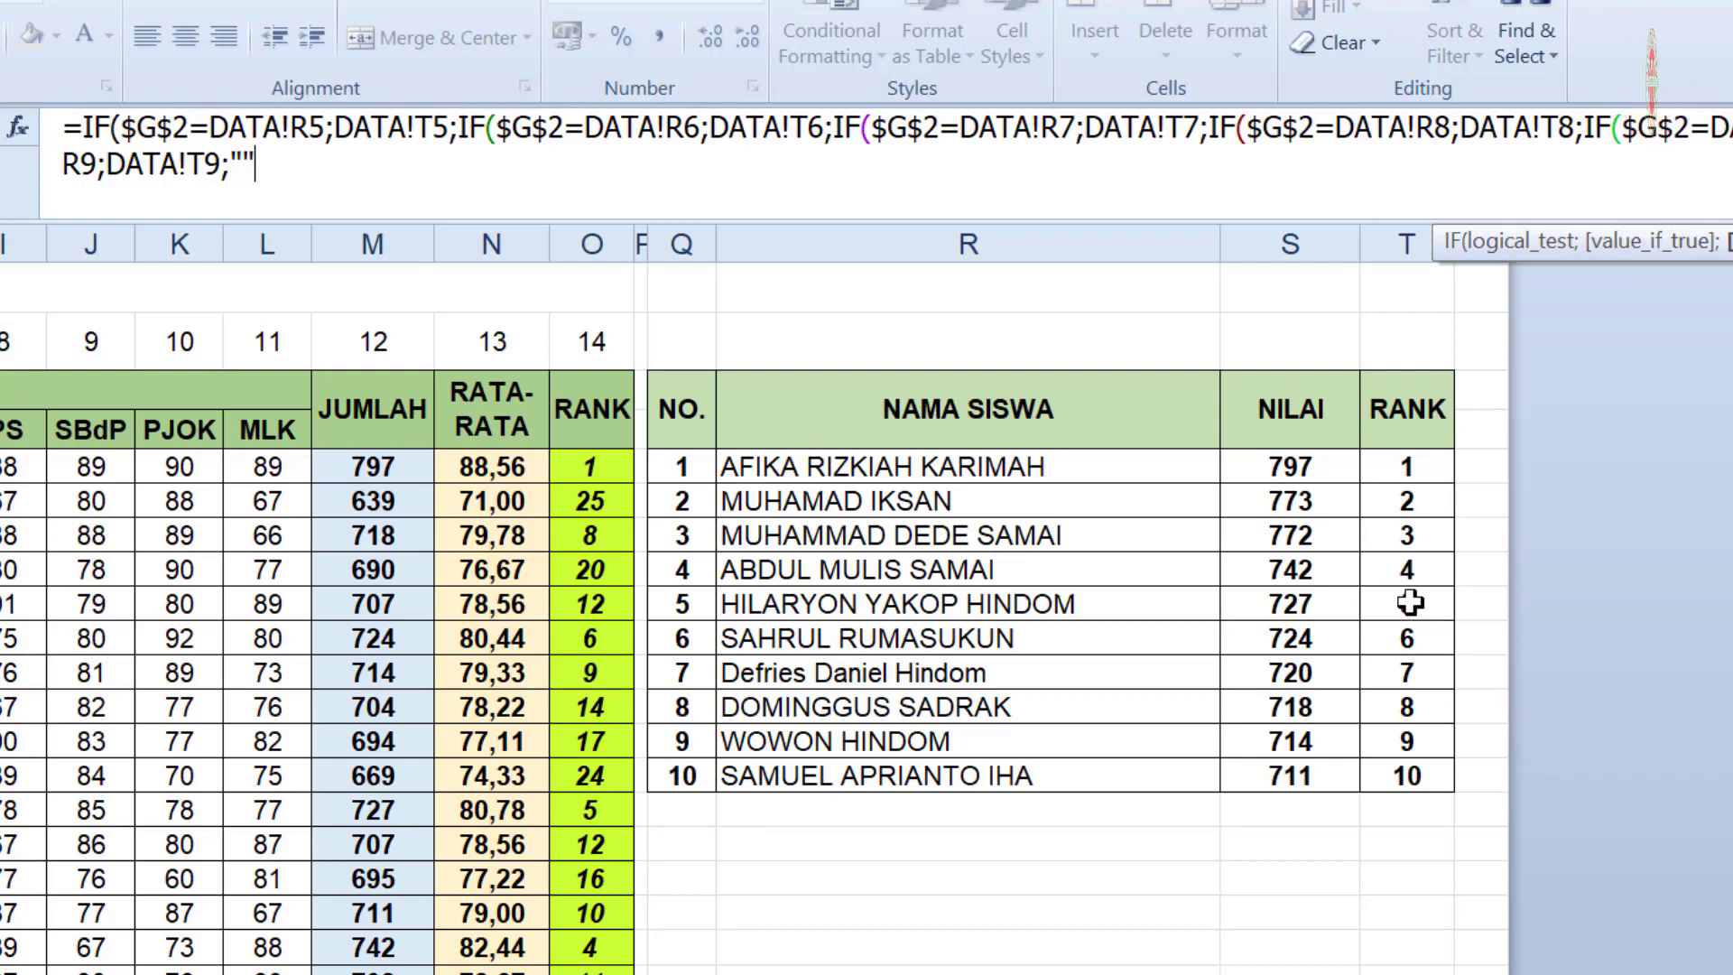
type("\"\"))))")
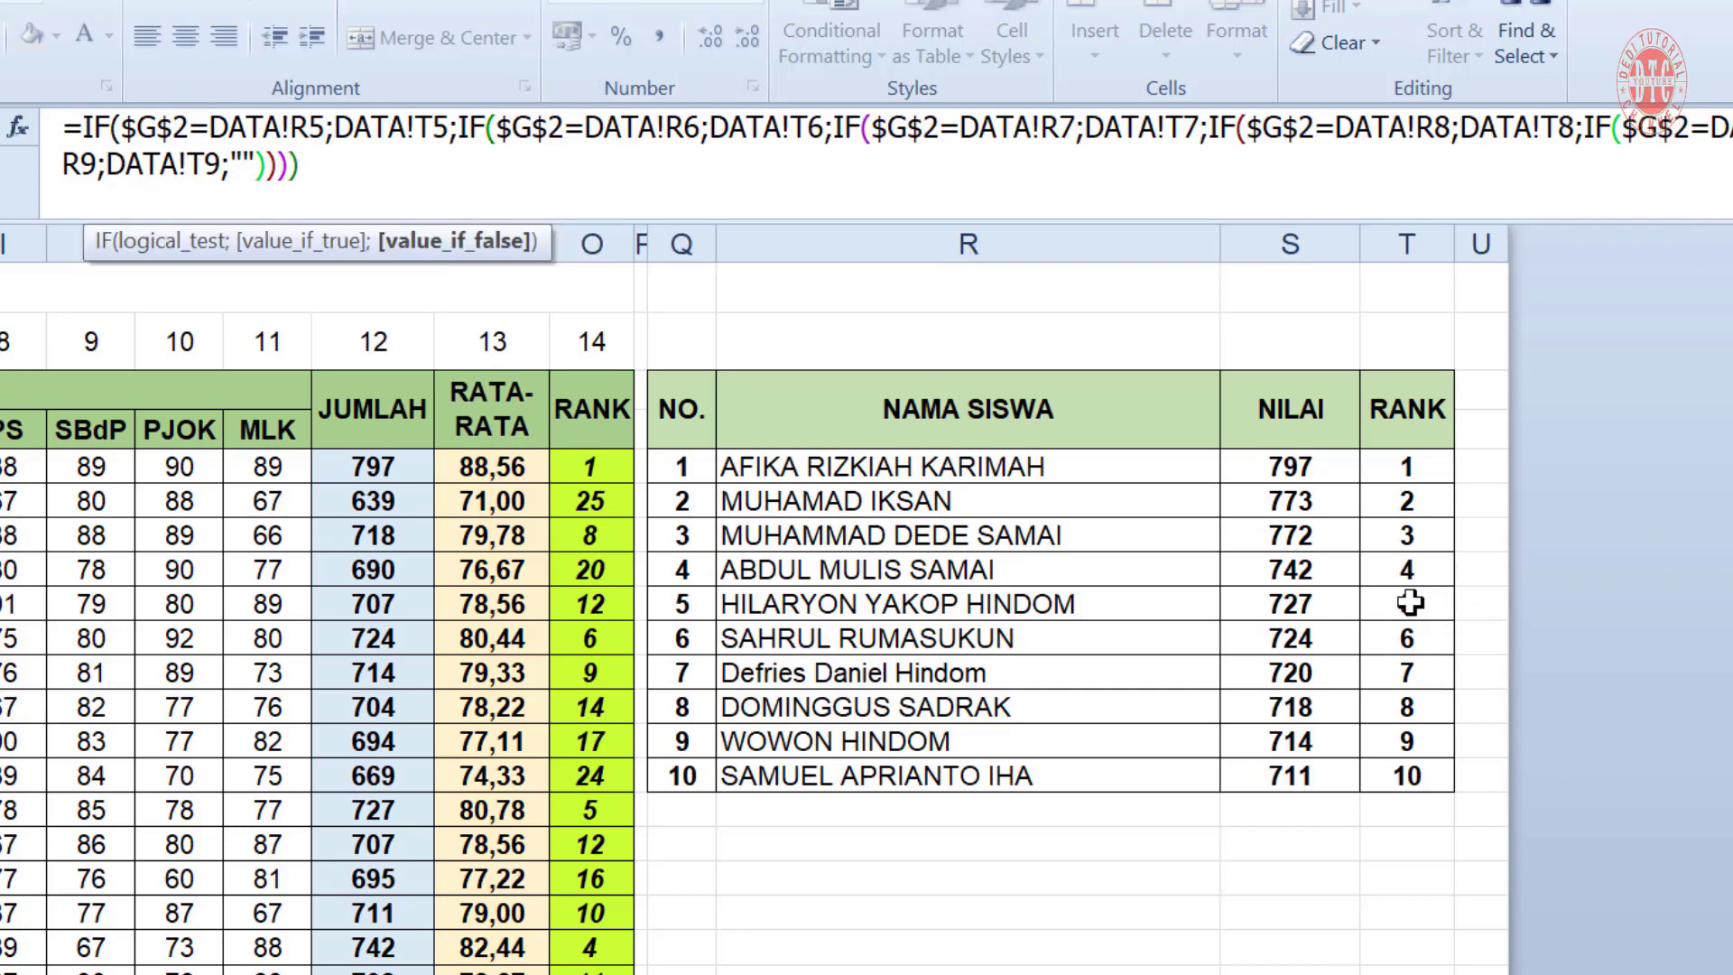
type(")")
key("Return")
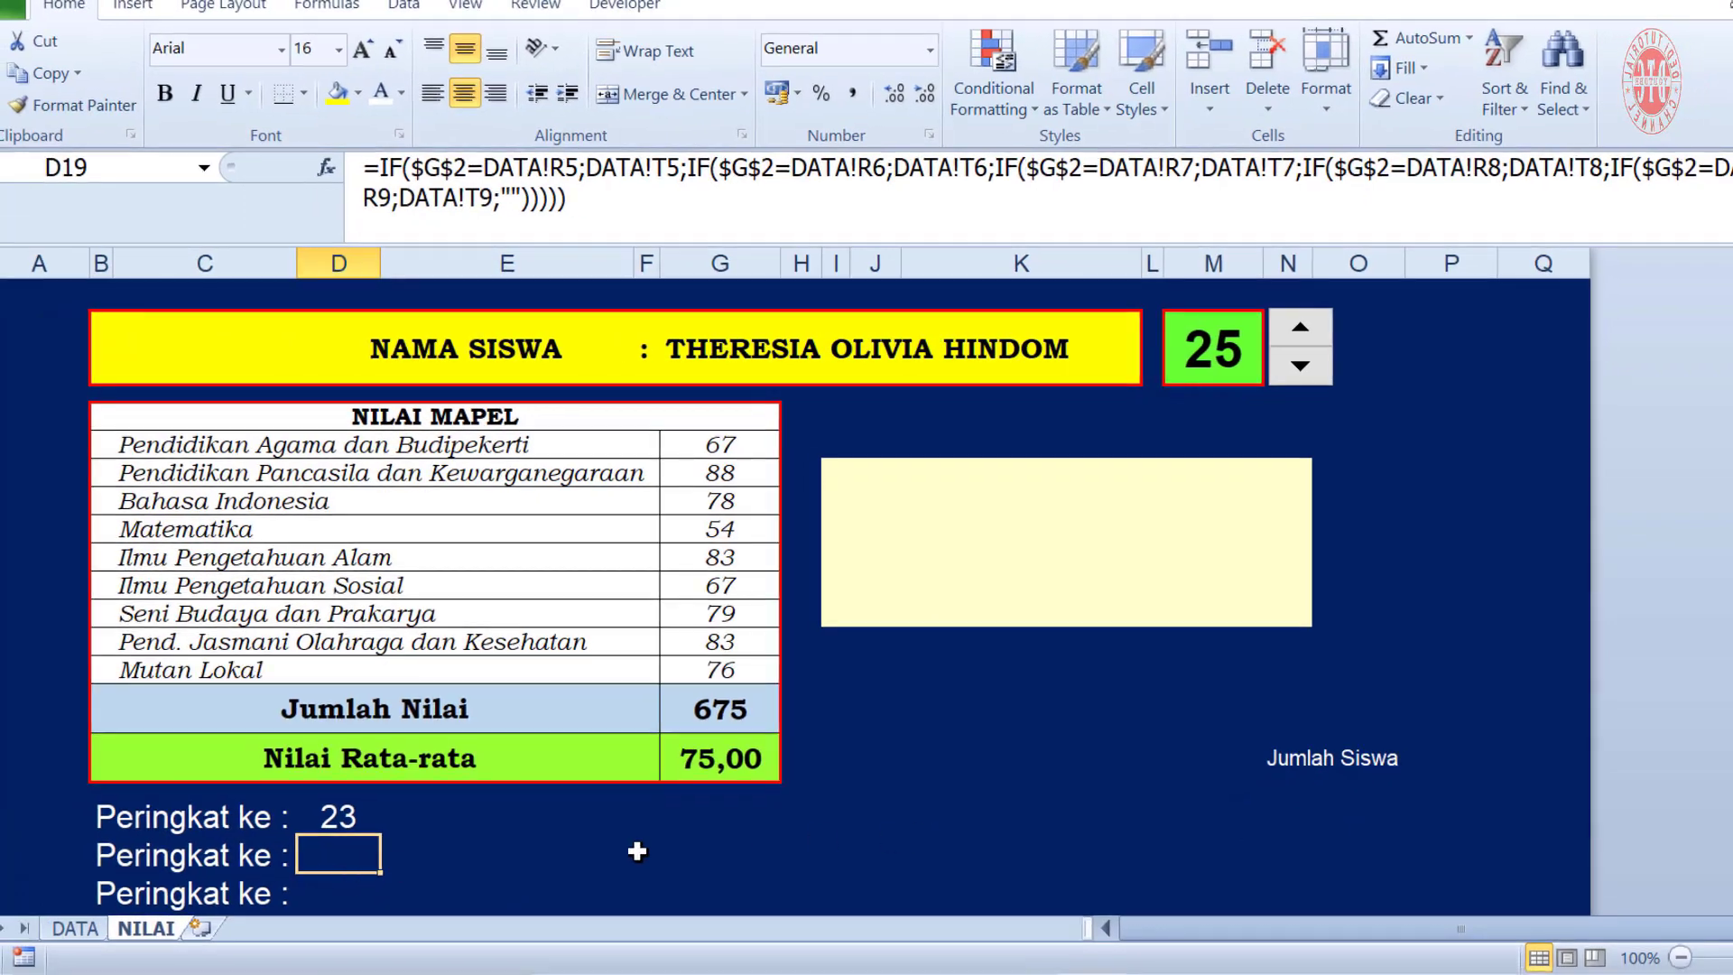
Insert a Group Box form control just inside the edges of the cream-coloured area beside the grade table
left_click(1451, 669)
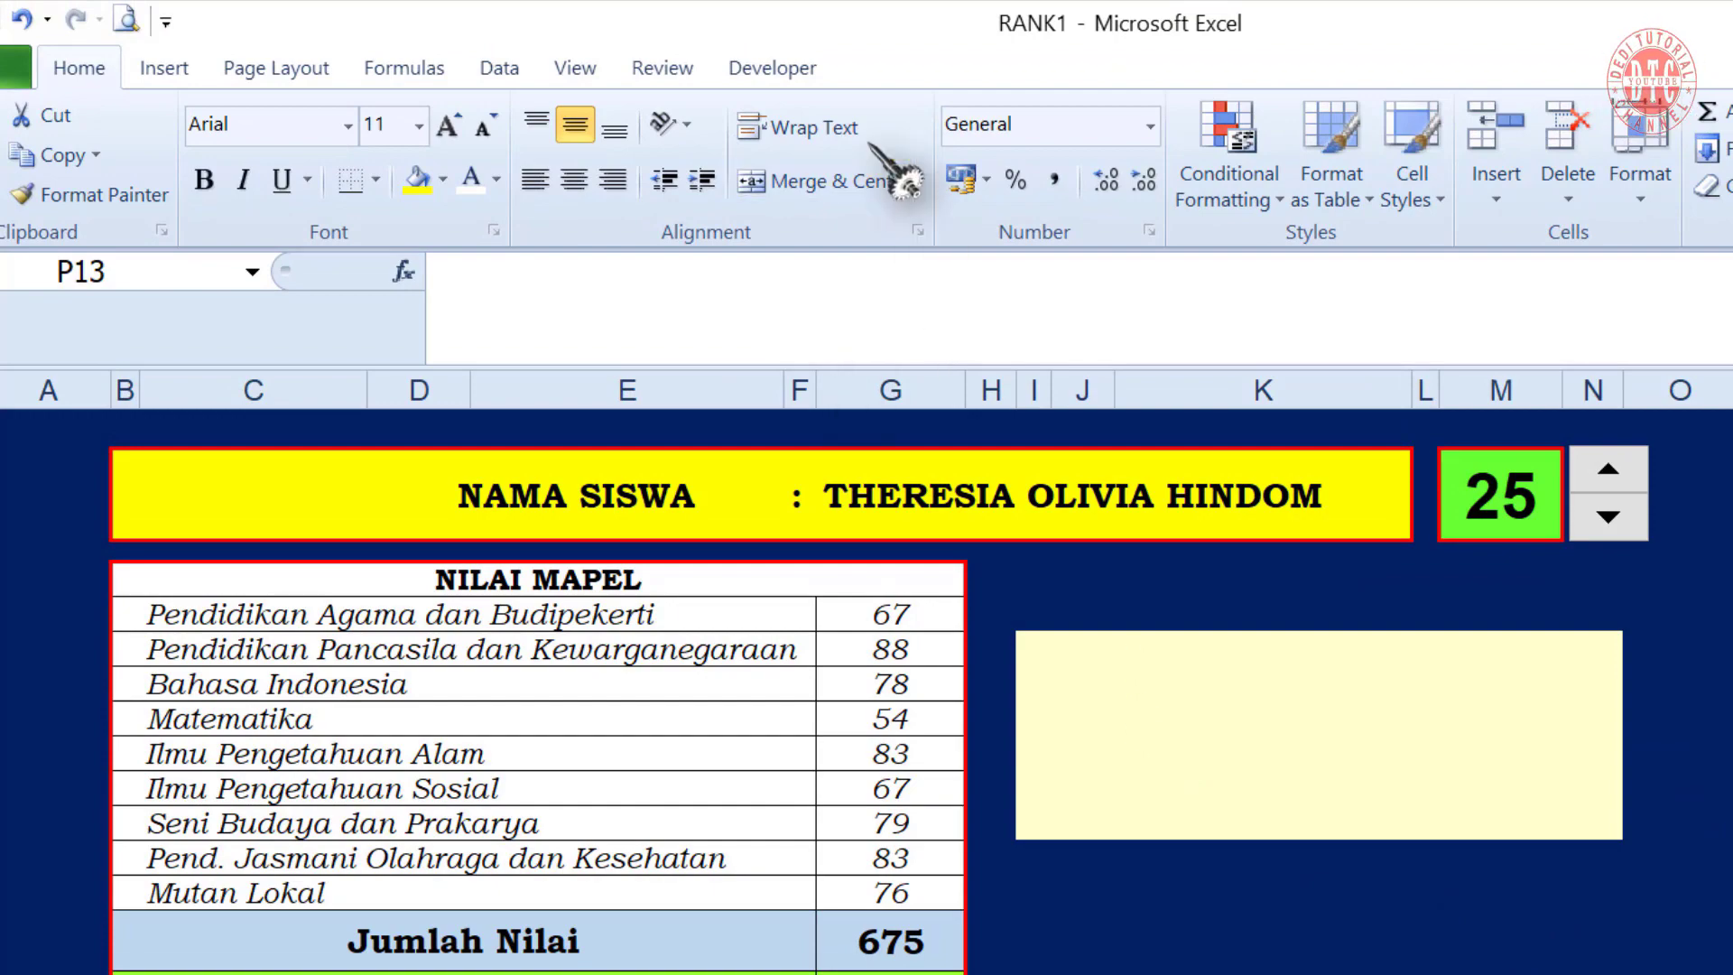
left_click(772, 70)
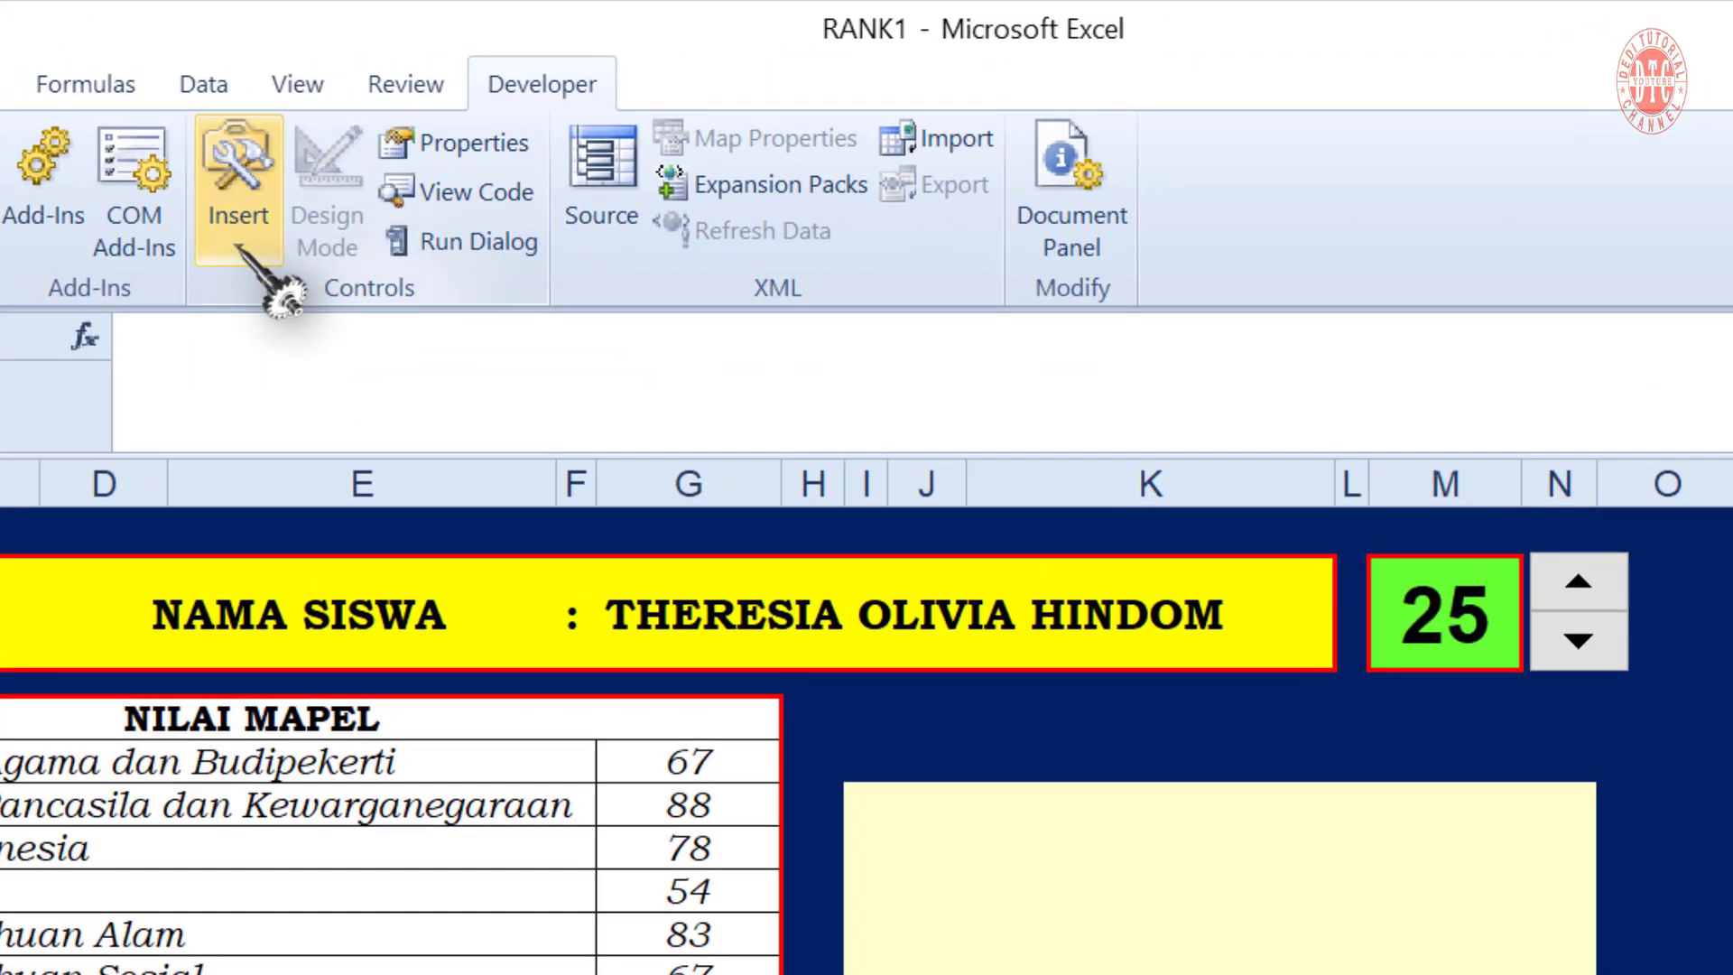
left_click(523, 191)
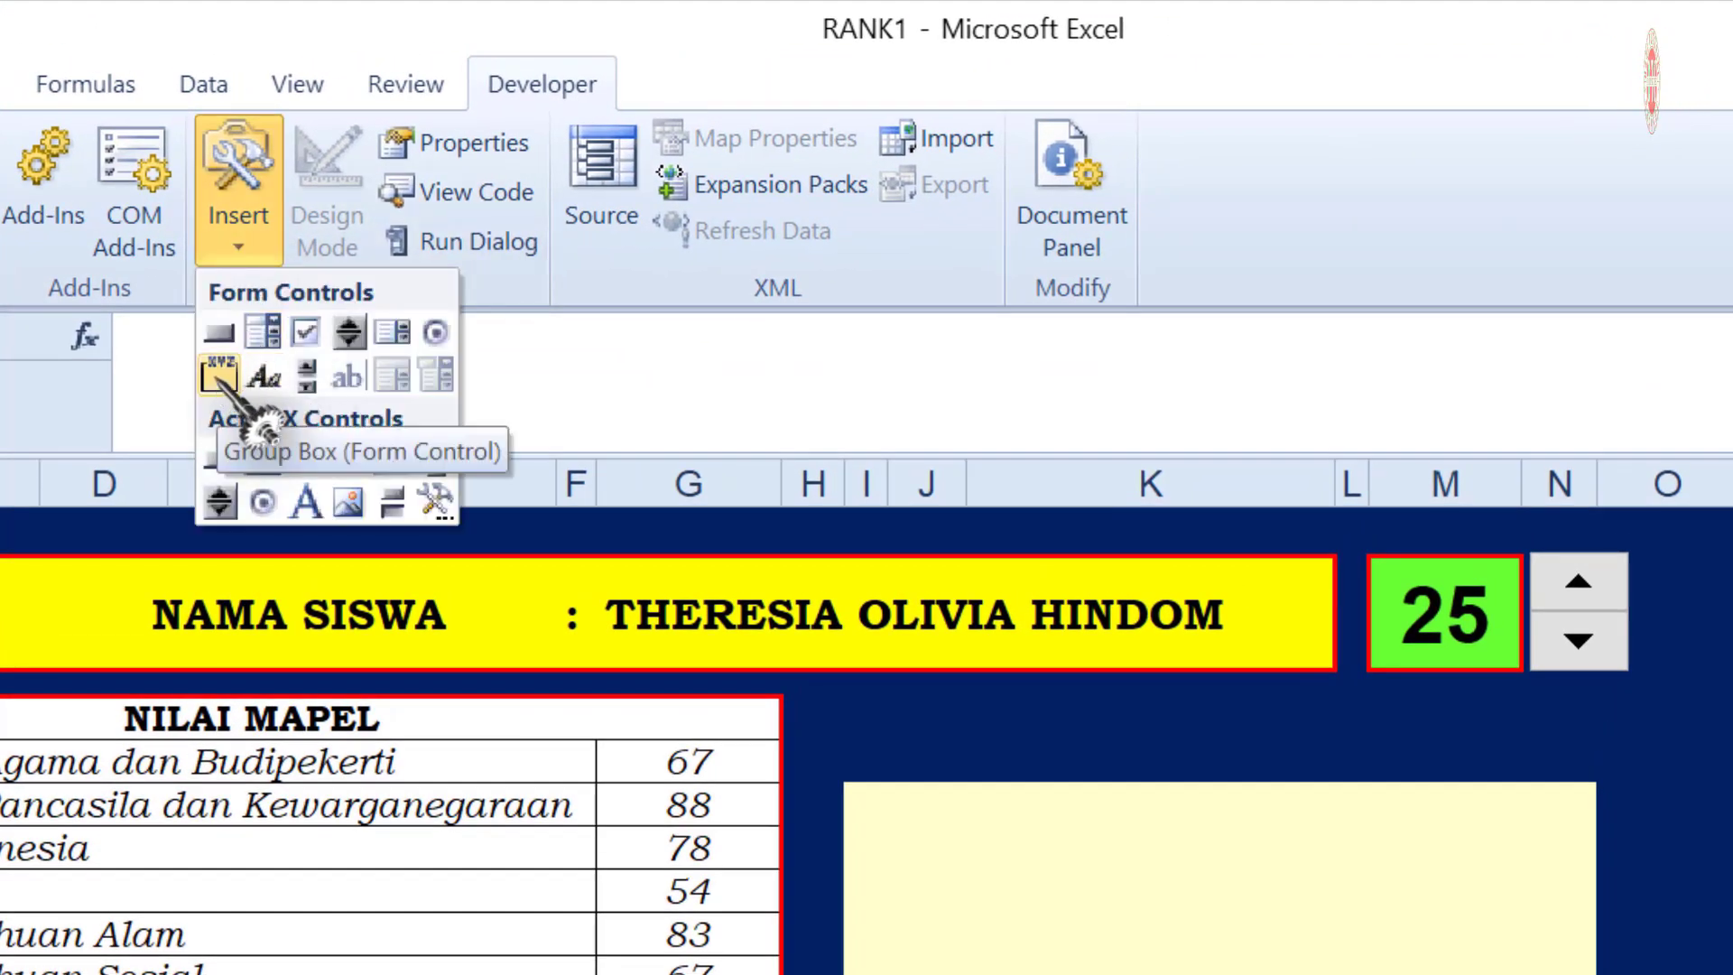
left_click(218, 374)
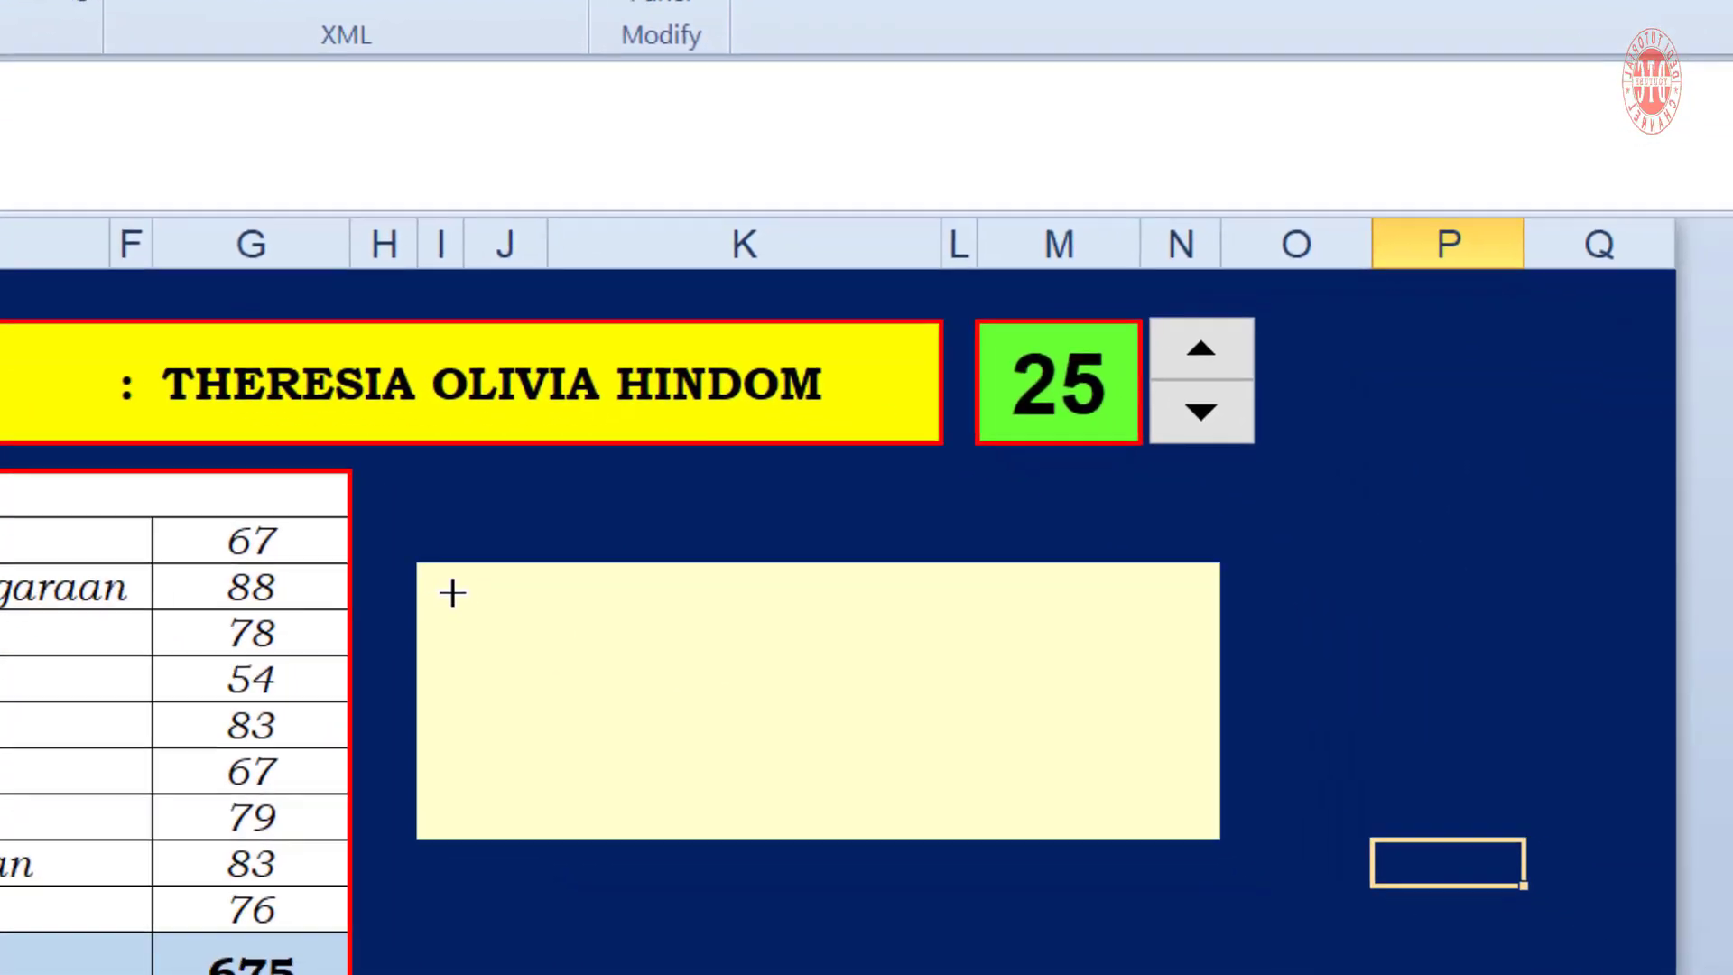
left_click_drag(426, 569, 502, 628)
left_click_drag(1072, 763, 1165, 807)
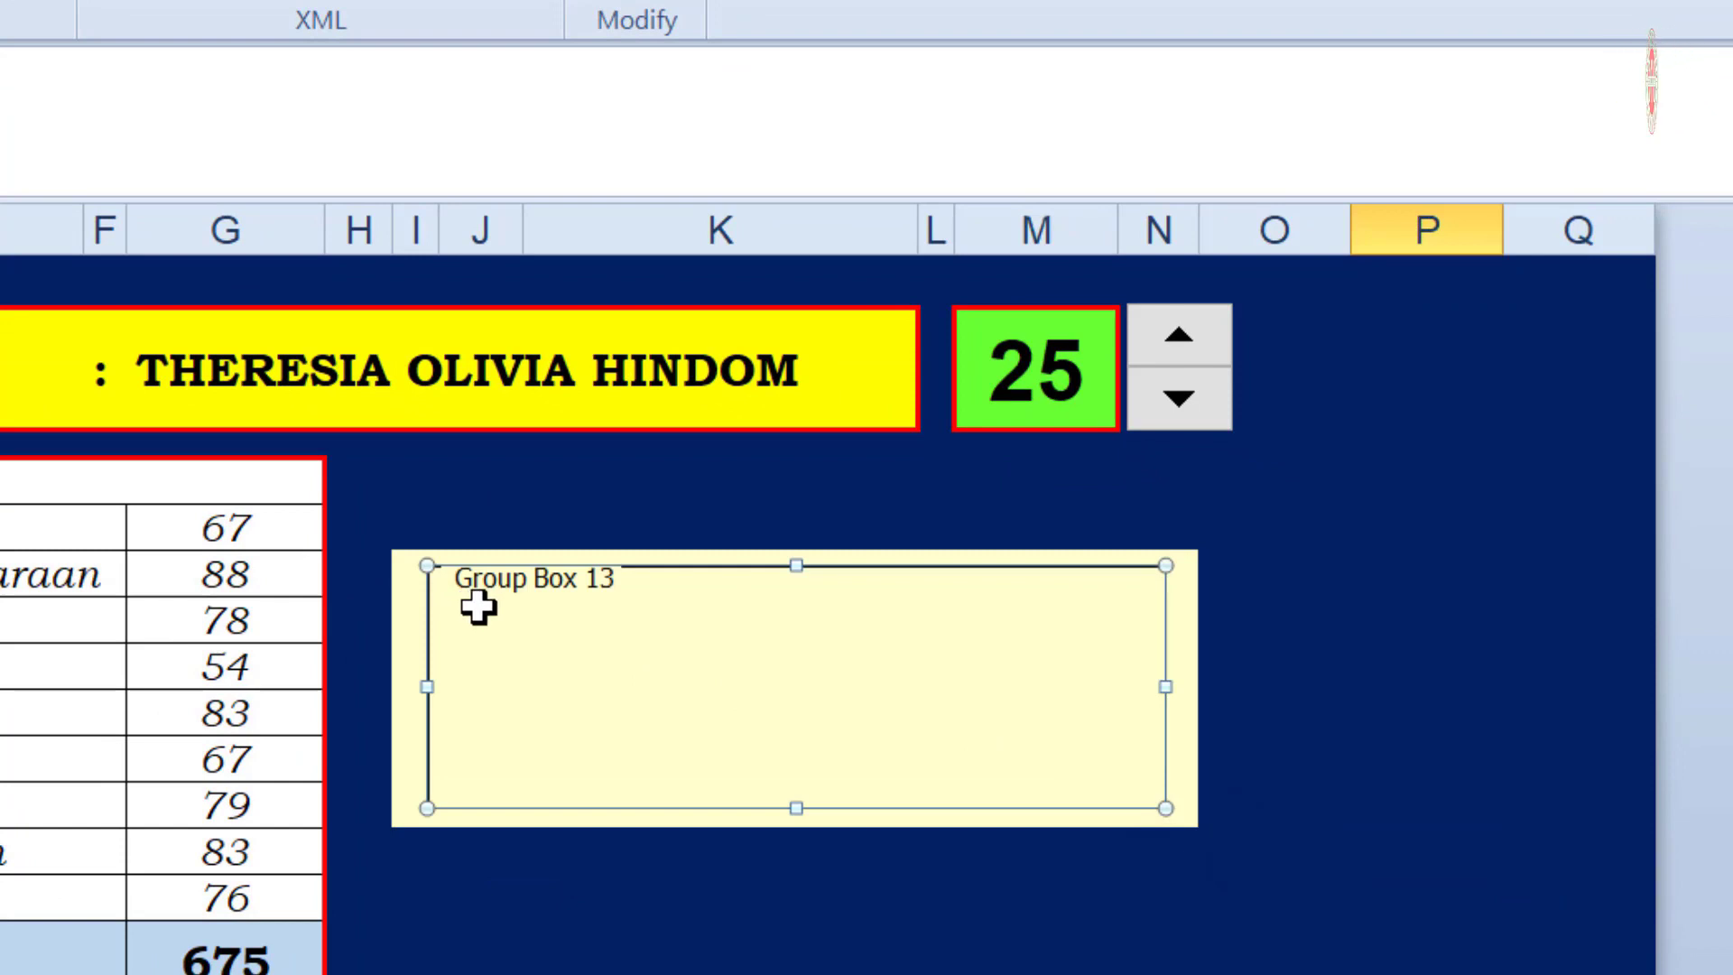
Delete the group box's default caption text so its title is blank
left_click(456, 582)
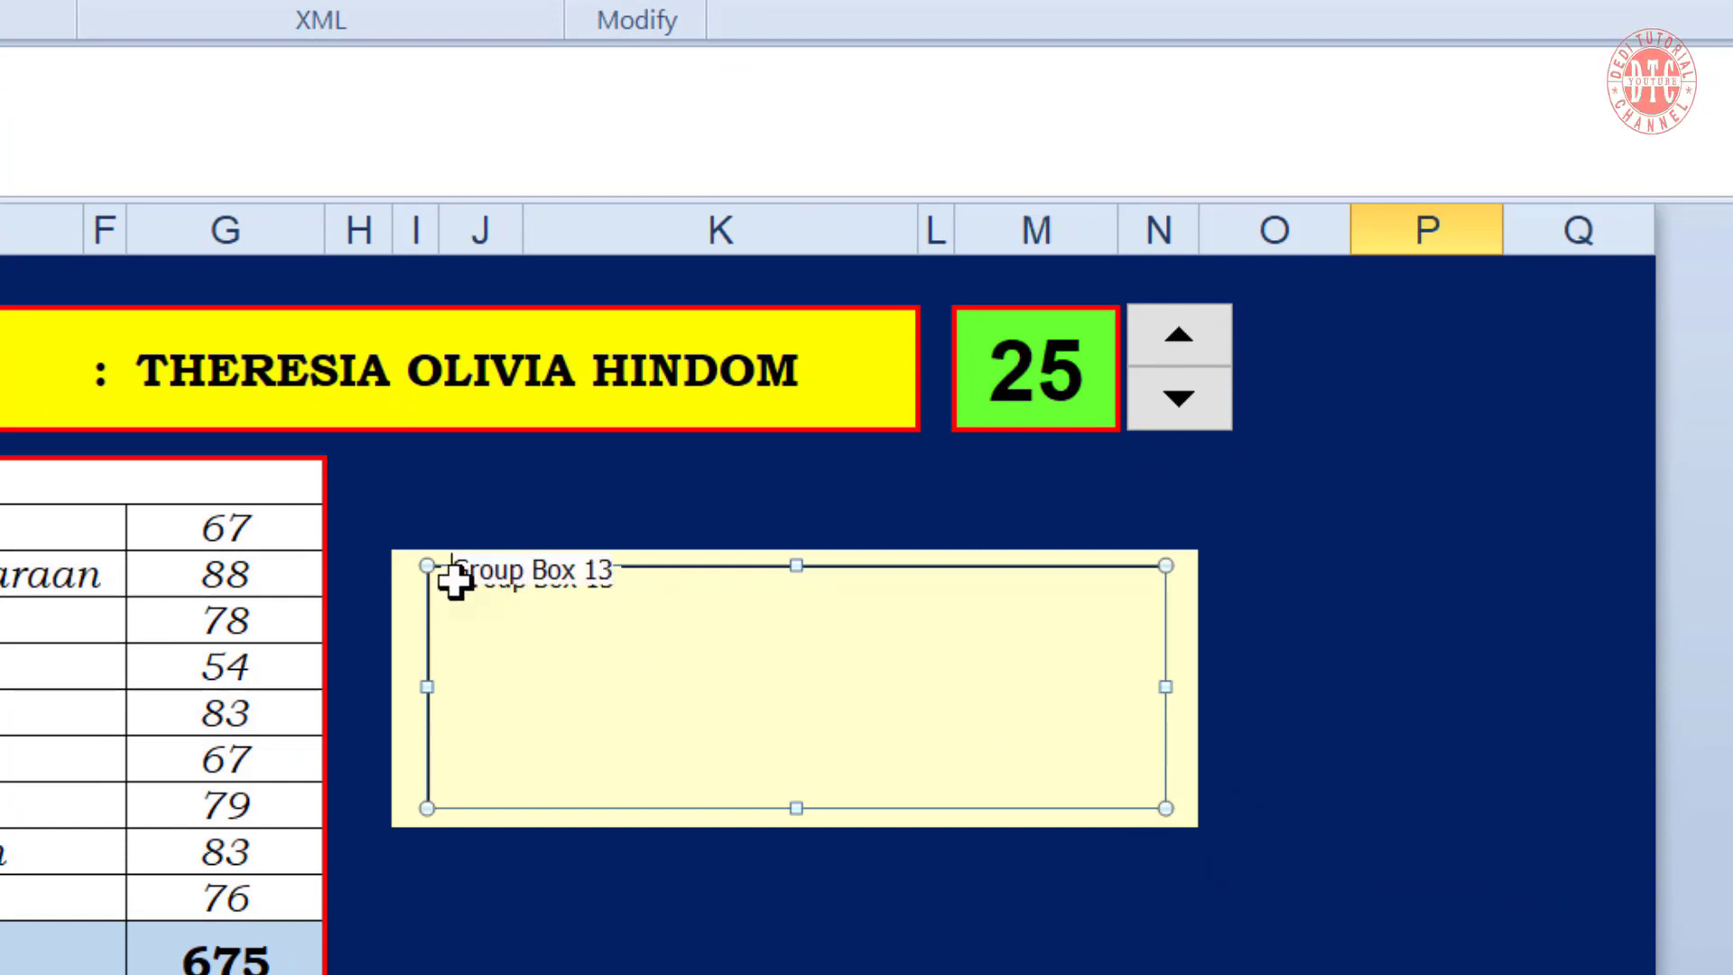
key("Delete")
key("Delete")
key("Delete")
key("Delete")
key("Delete")
key("Delete")
key("Delete")
key("Delete")
key("Delete")
key("Delete")
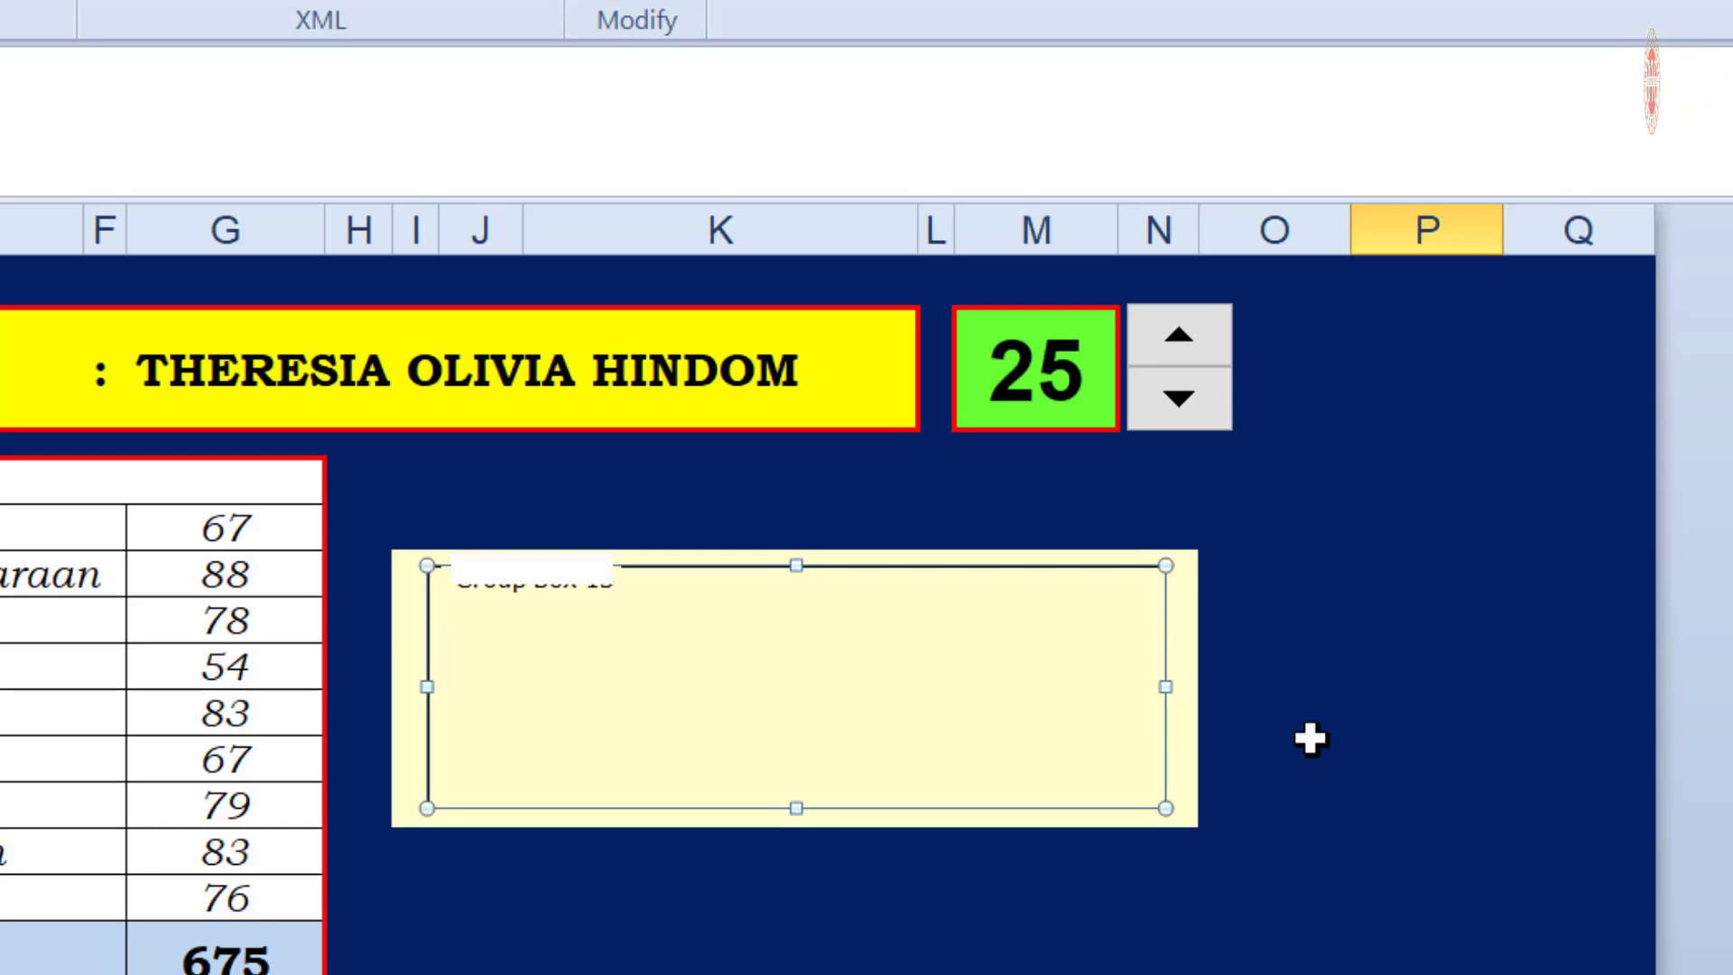
Caption the group box JENIS PERINGKAT KELAS
type("JENIS PE")
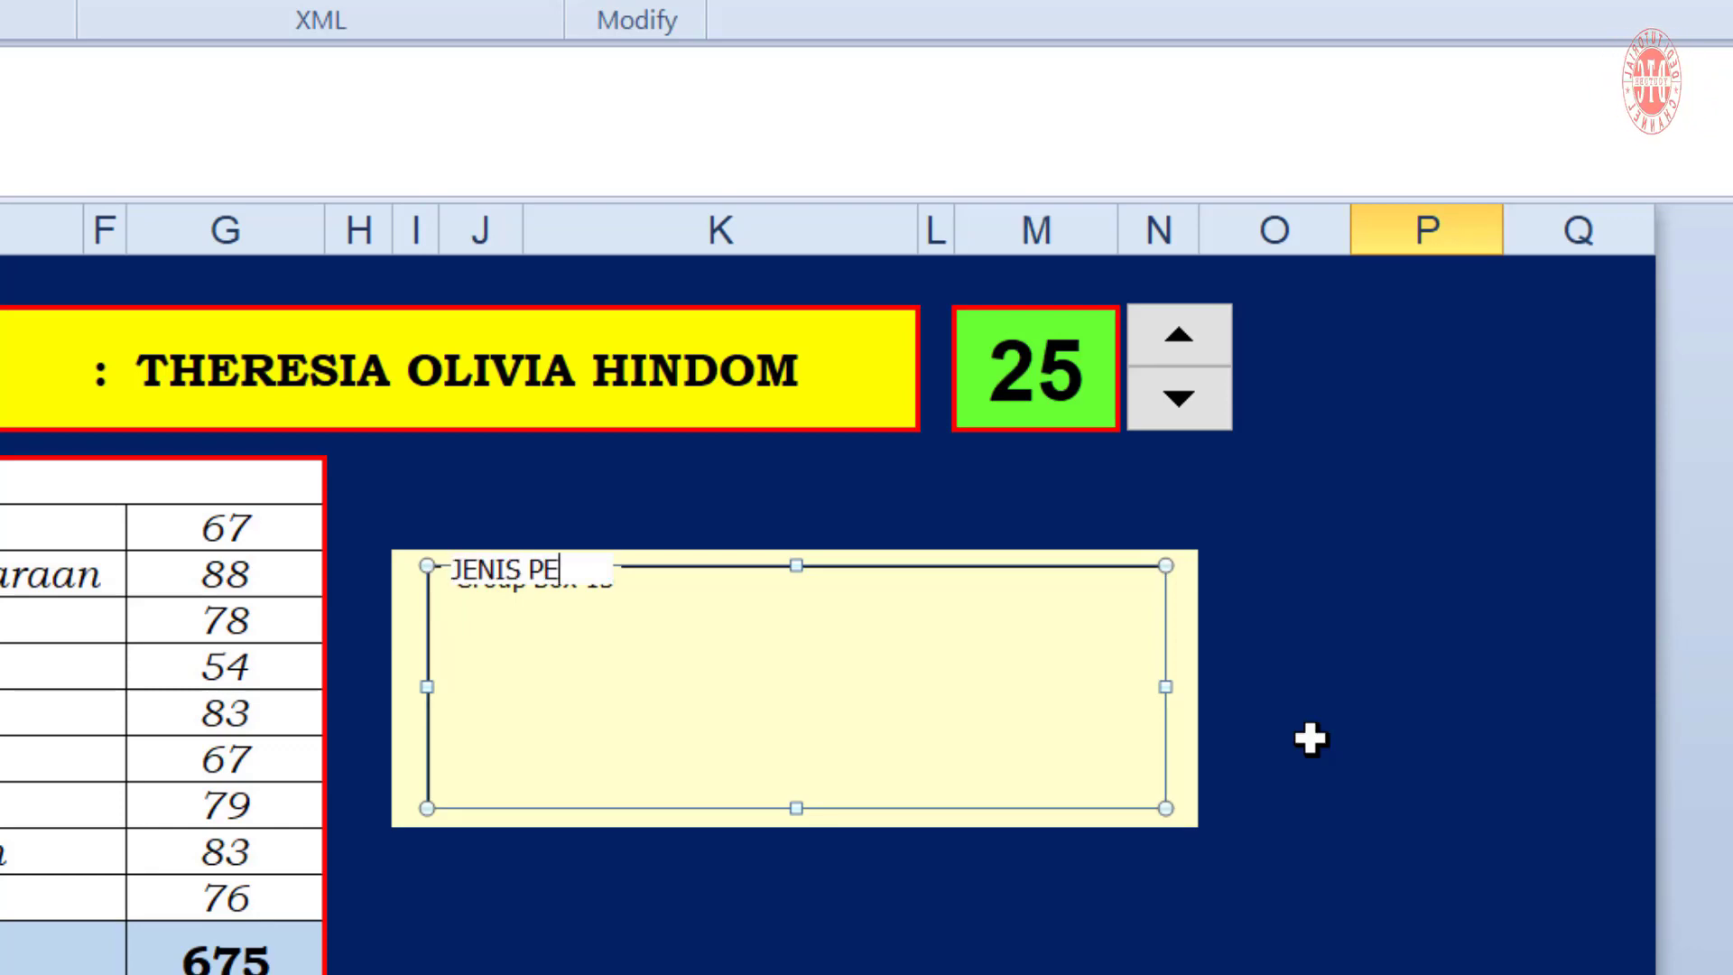
type("RINGKAT")
type(" KELAS")
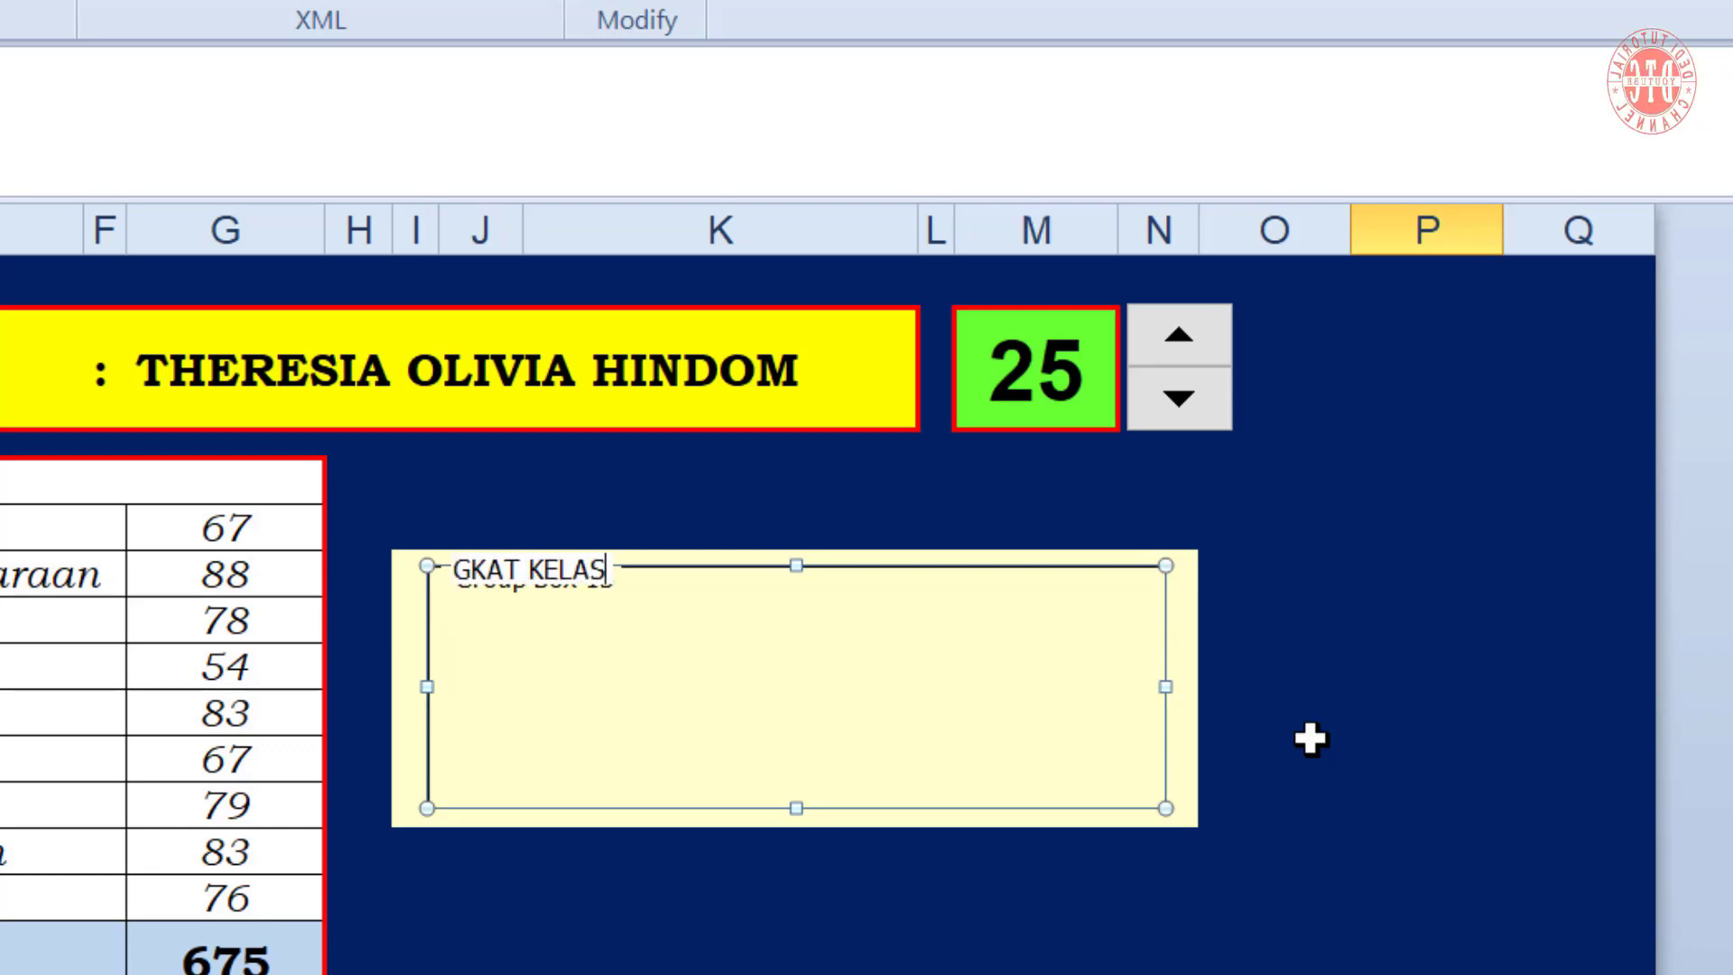
left_click(1311, 738)
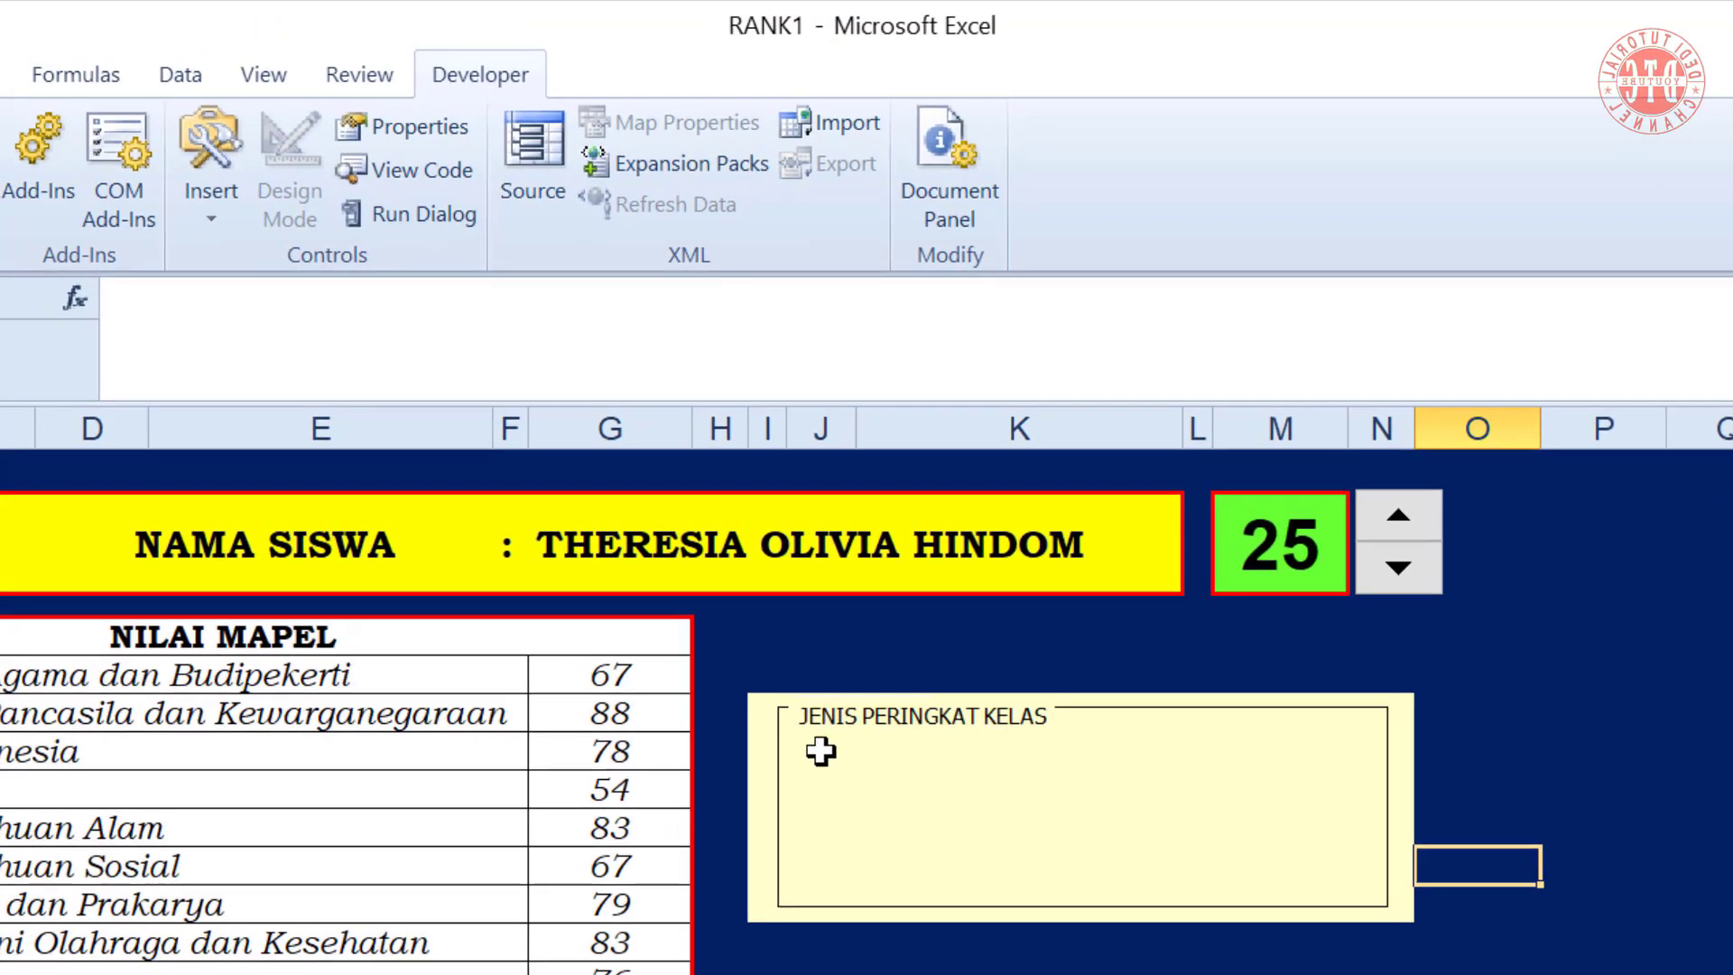
Apply all borders to cells J8:J11 inside the group box
left_click_drag(821, 751, 819, 872)
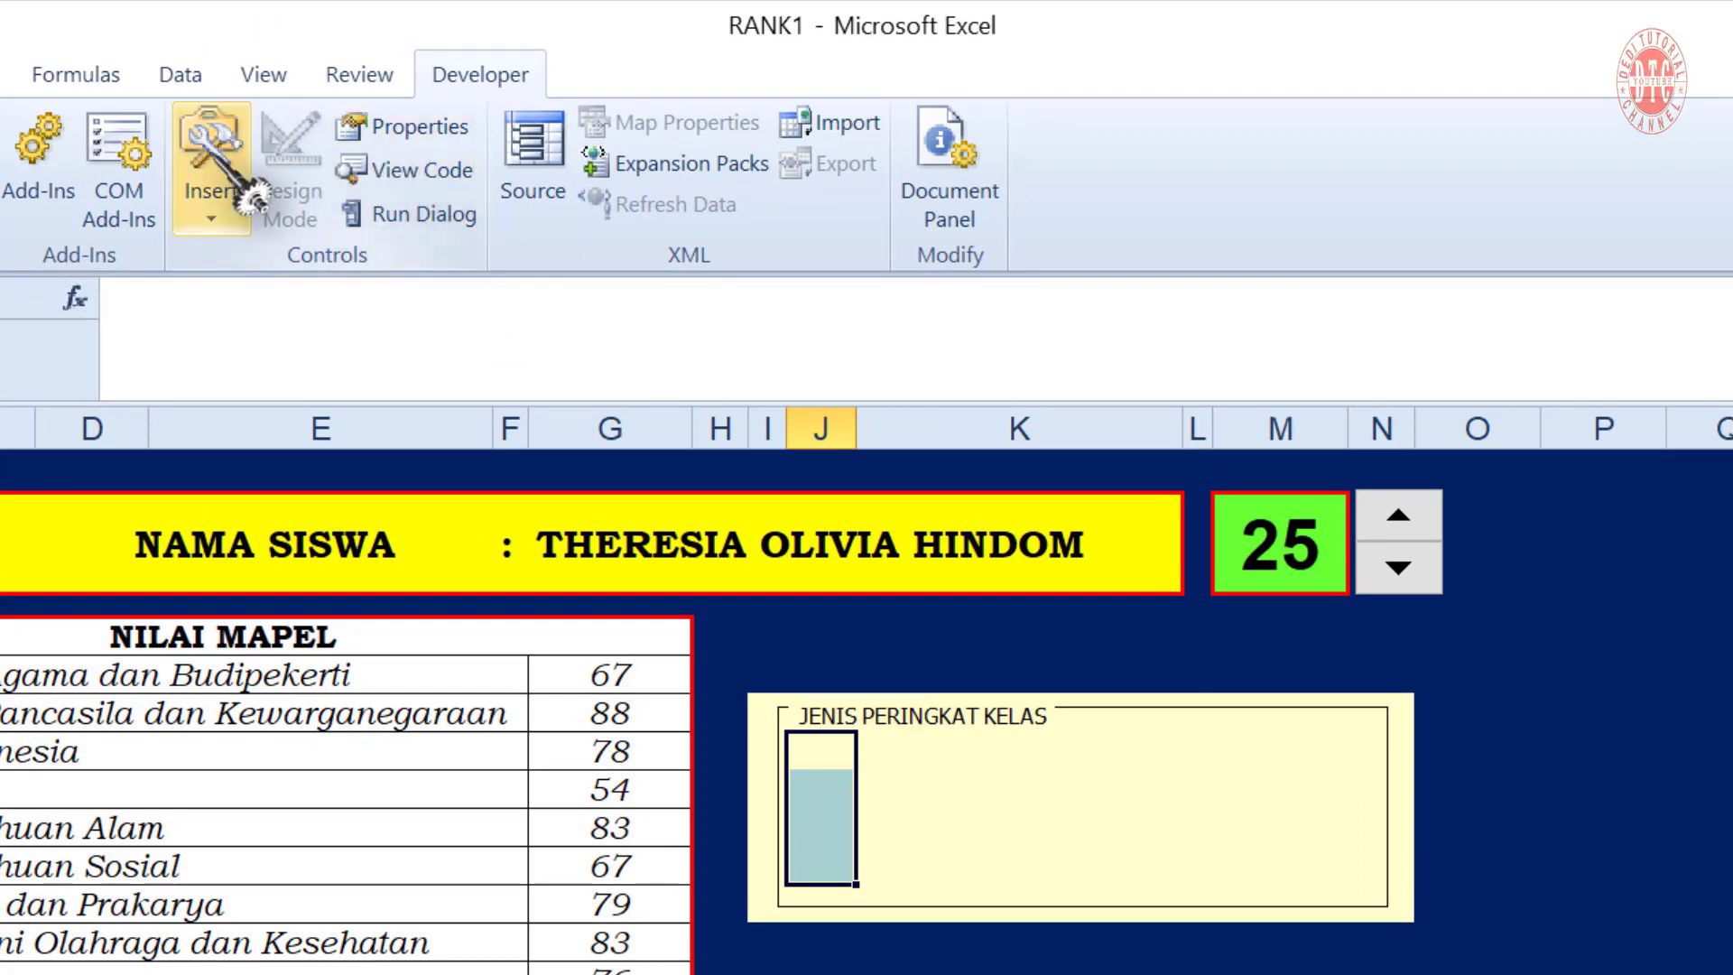
left_click(0, 75)
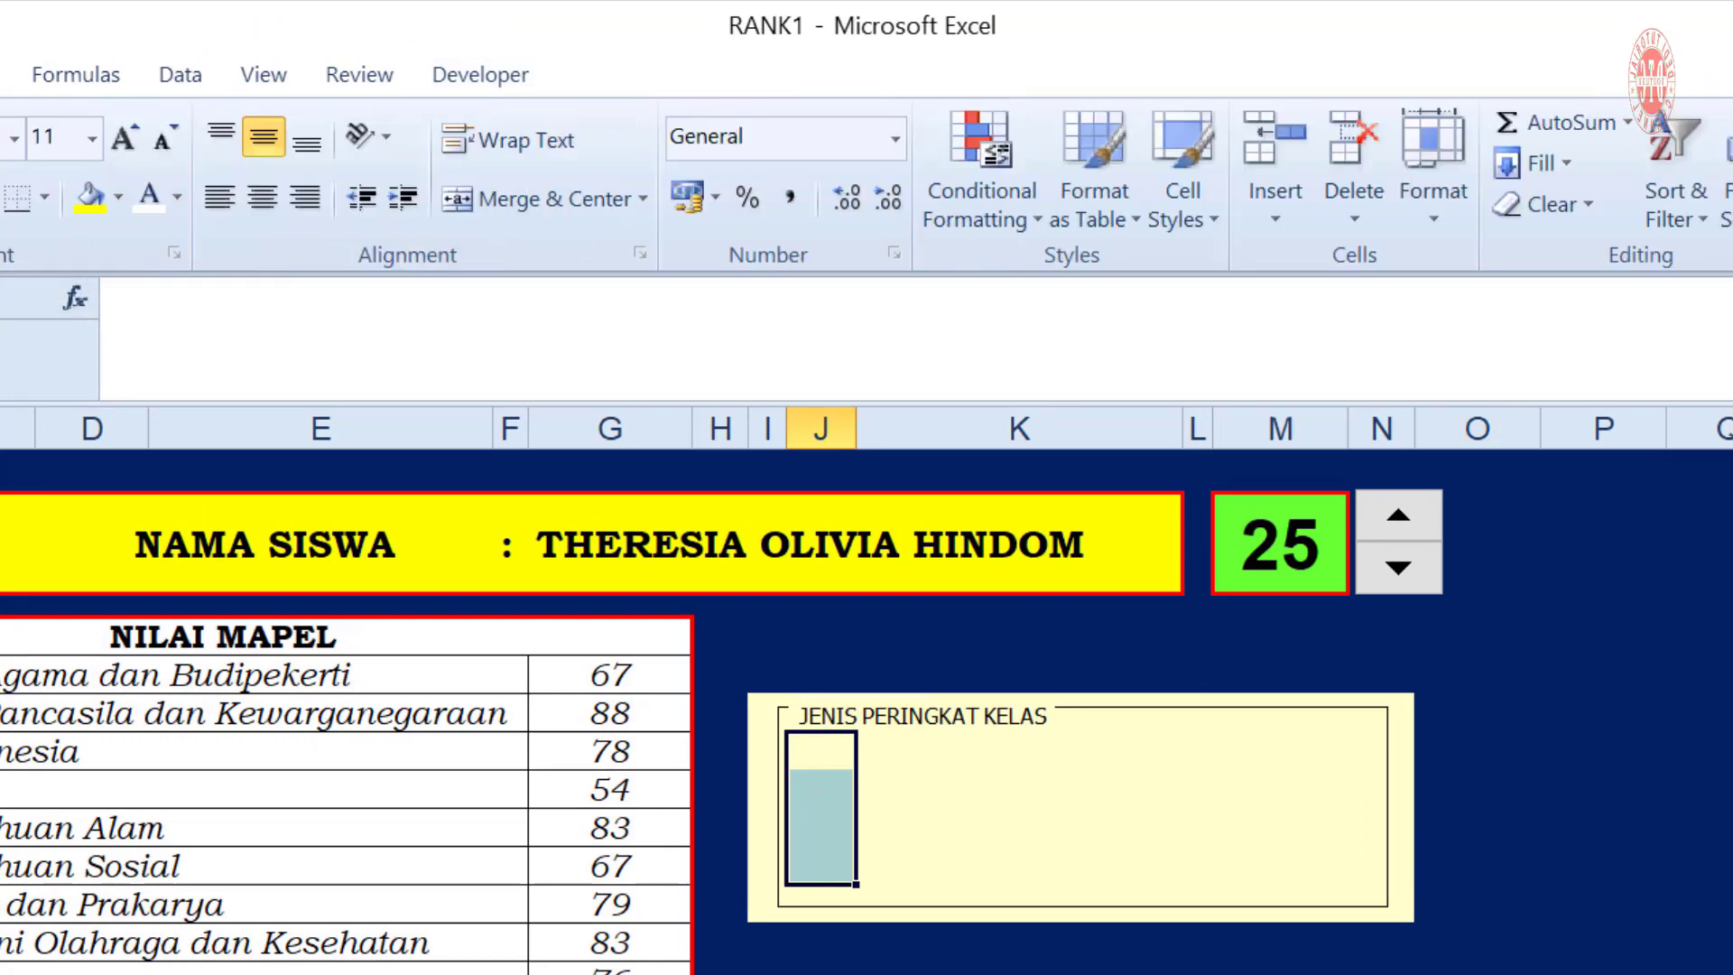
left_click(43, 196)
left_click(56, 506)
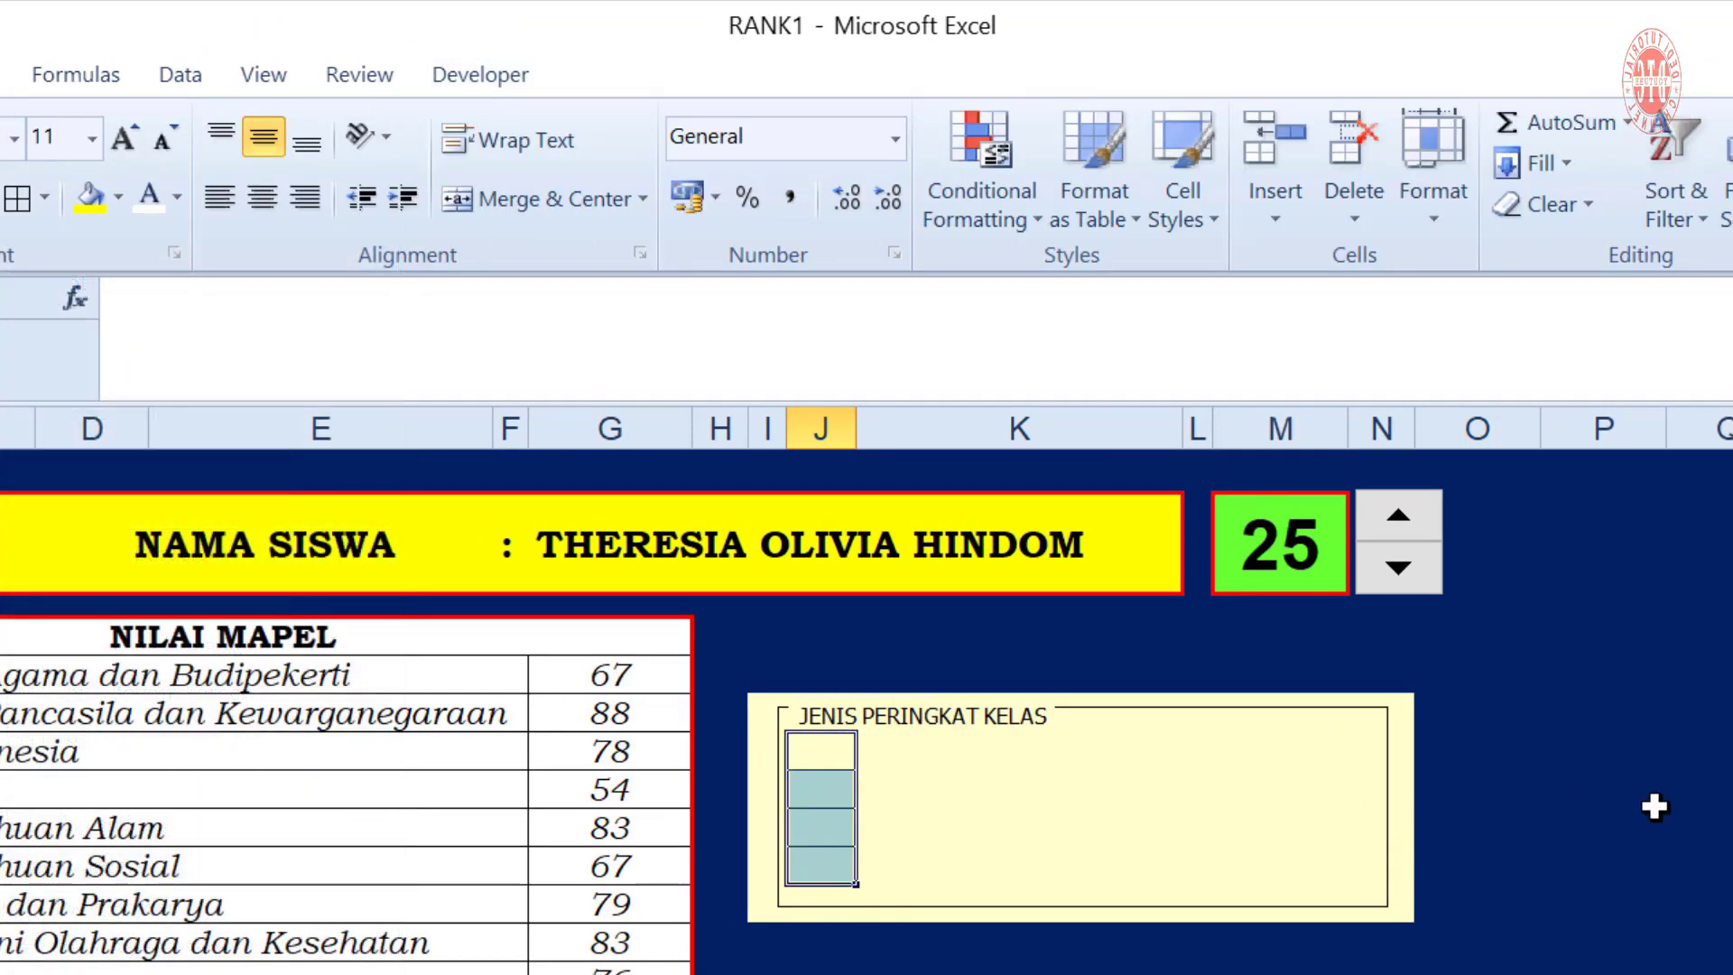
left_click(1582, 860)
Insert an option button form control in cell J8 and delete its caption text
left_click(480, 75)
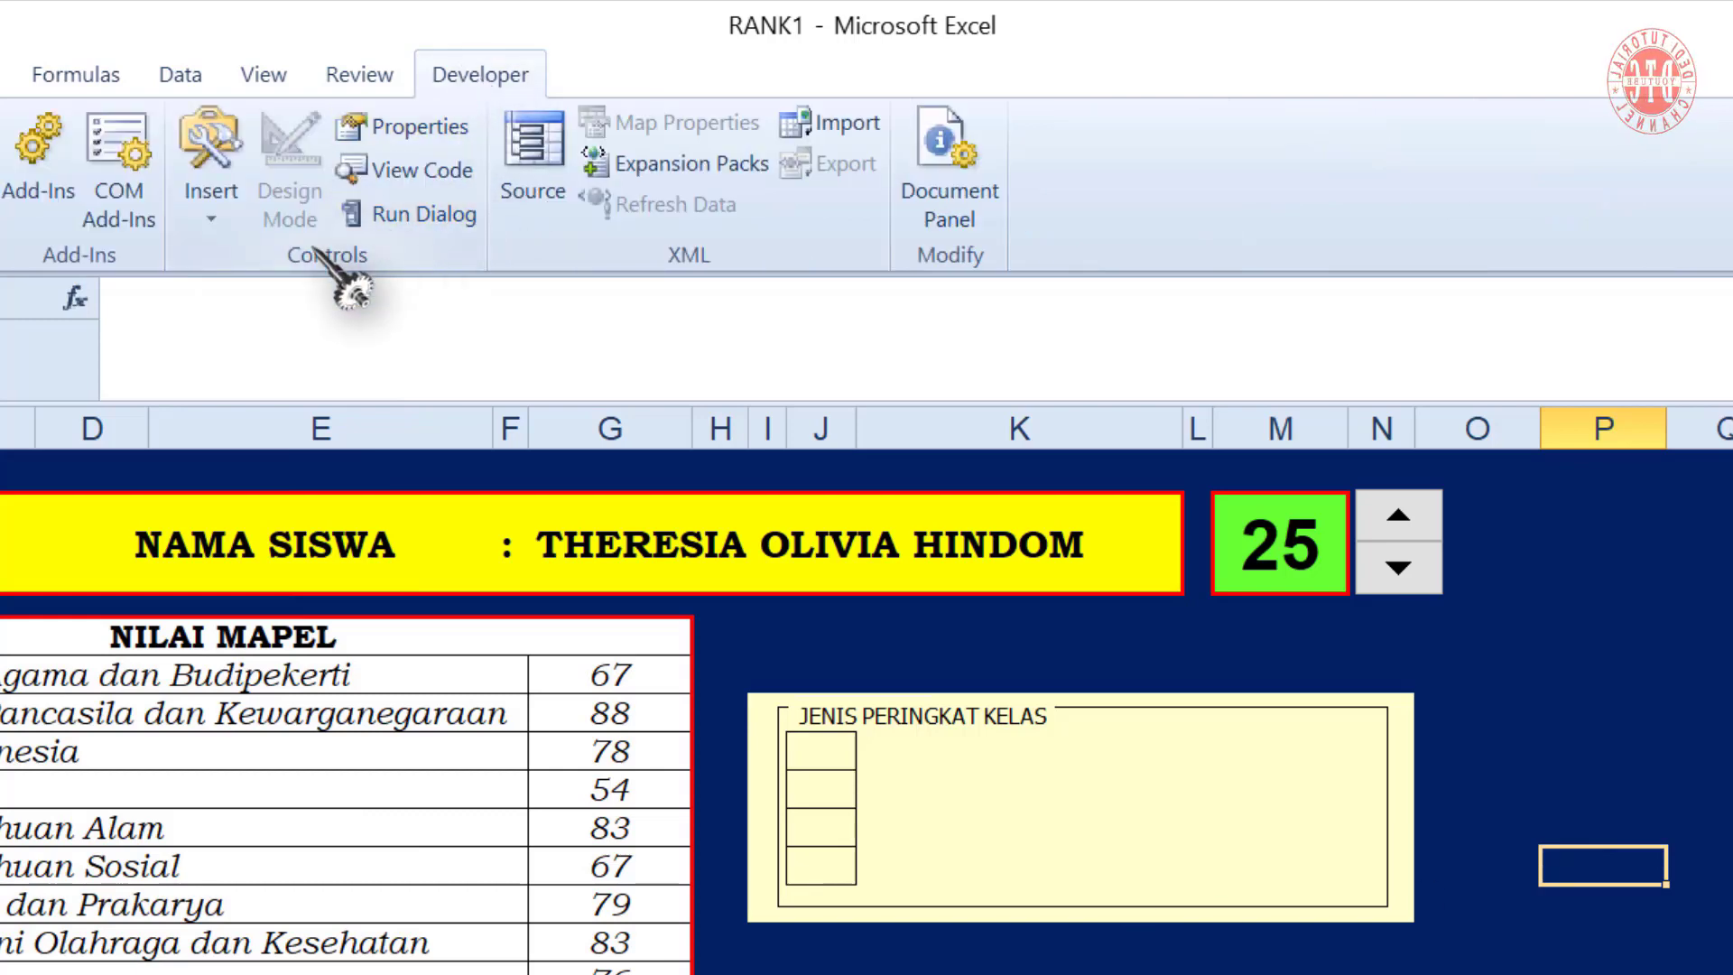
left_click(233, 224)
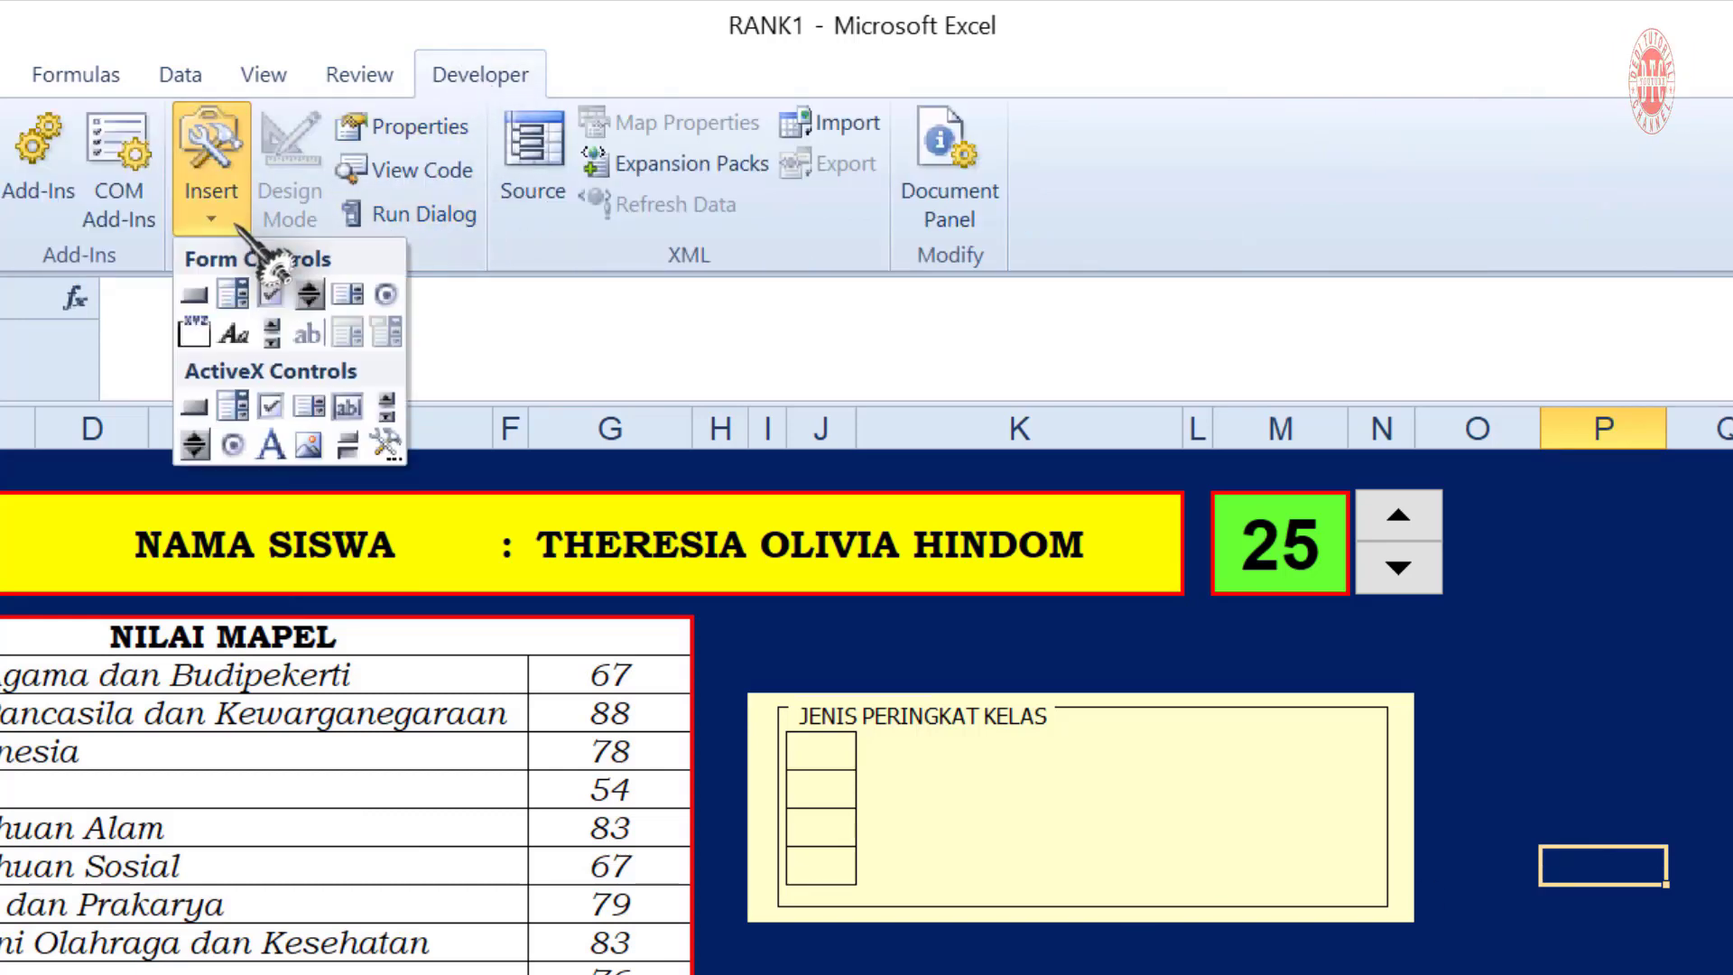
left_click(386, 294)
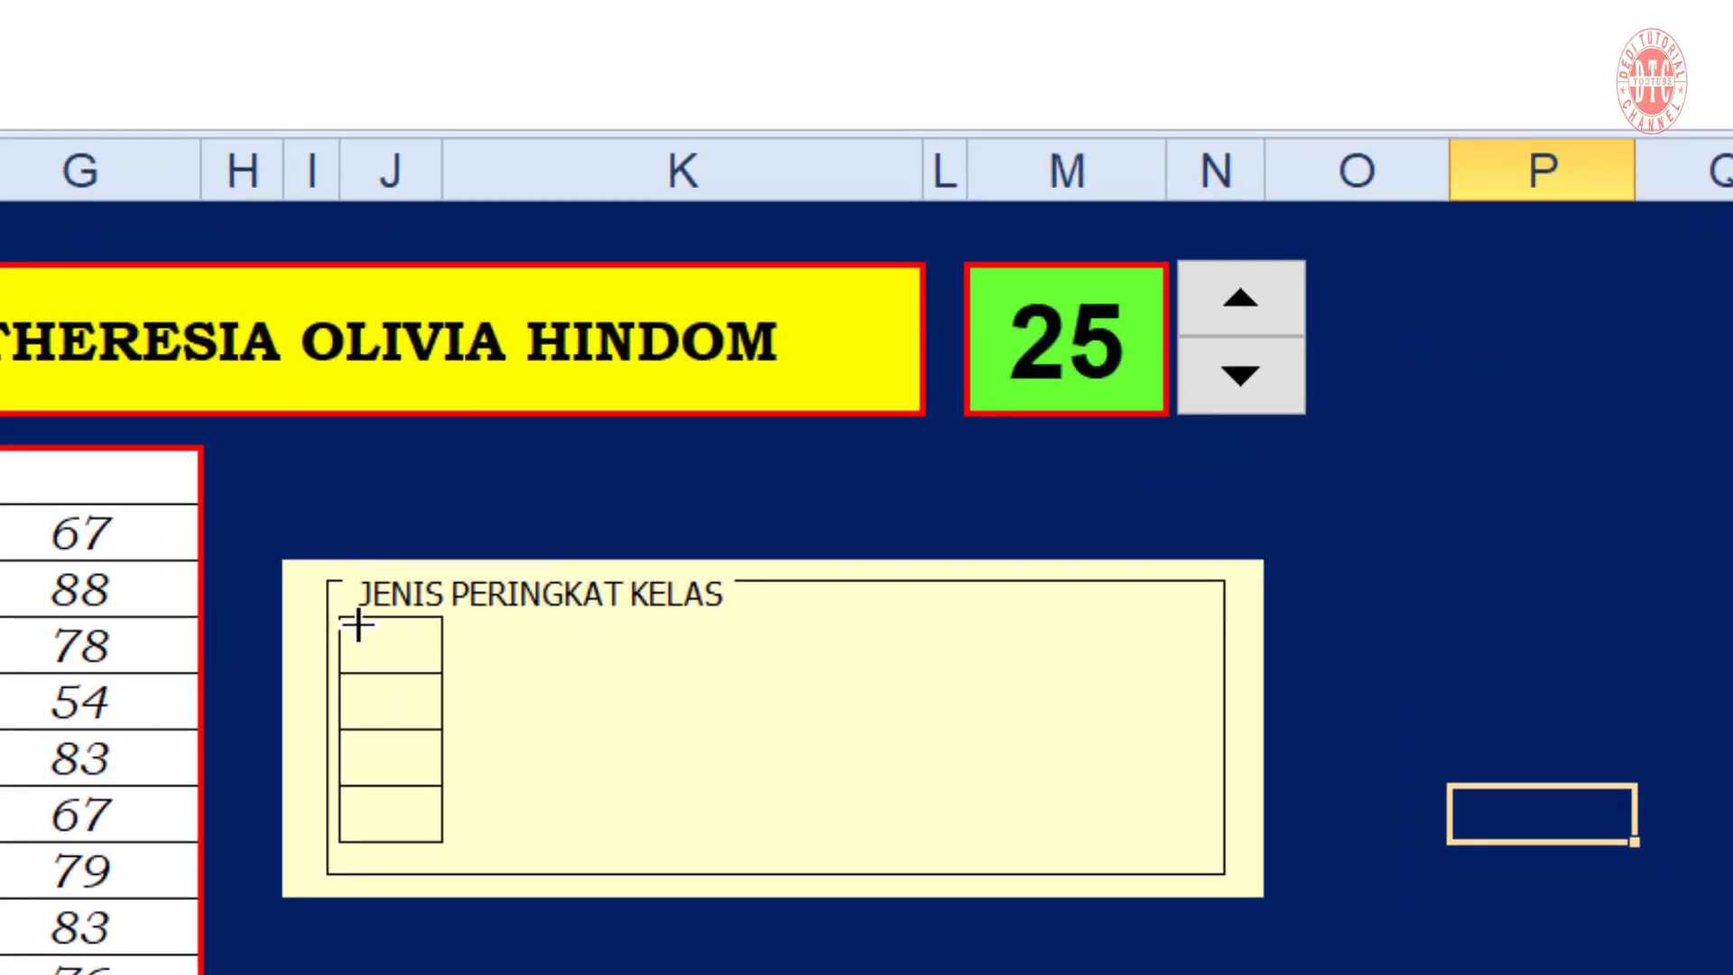
left_click_drag(351, 619, 386, 670)
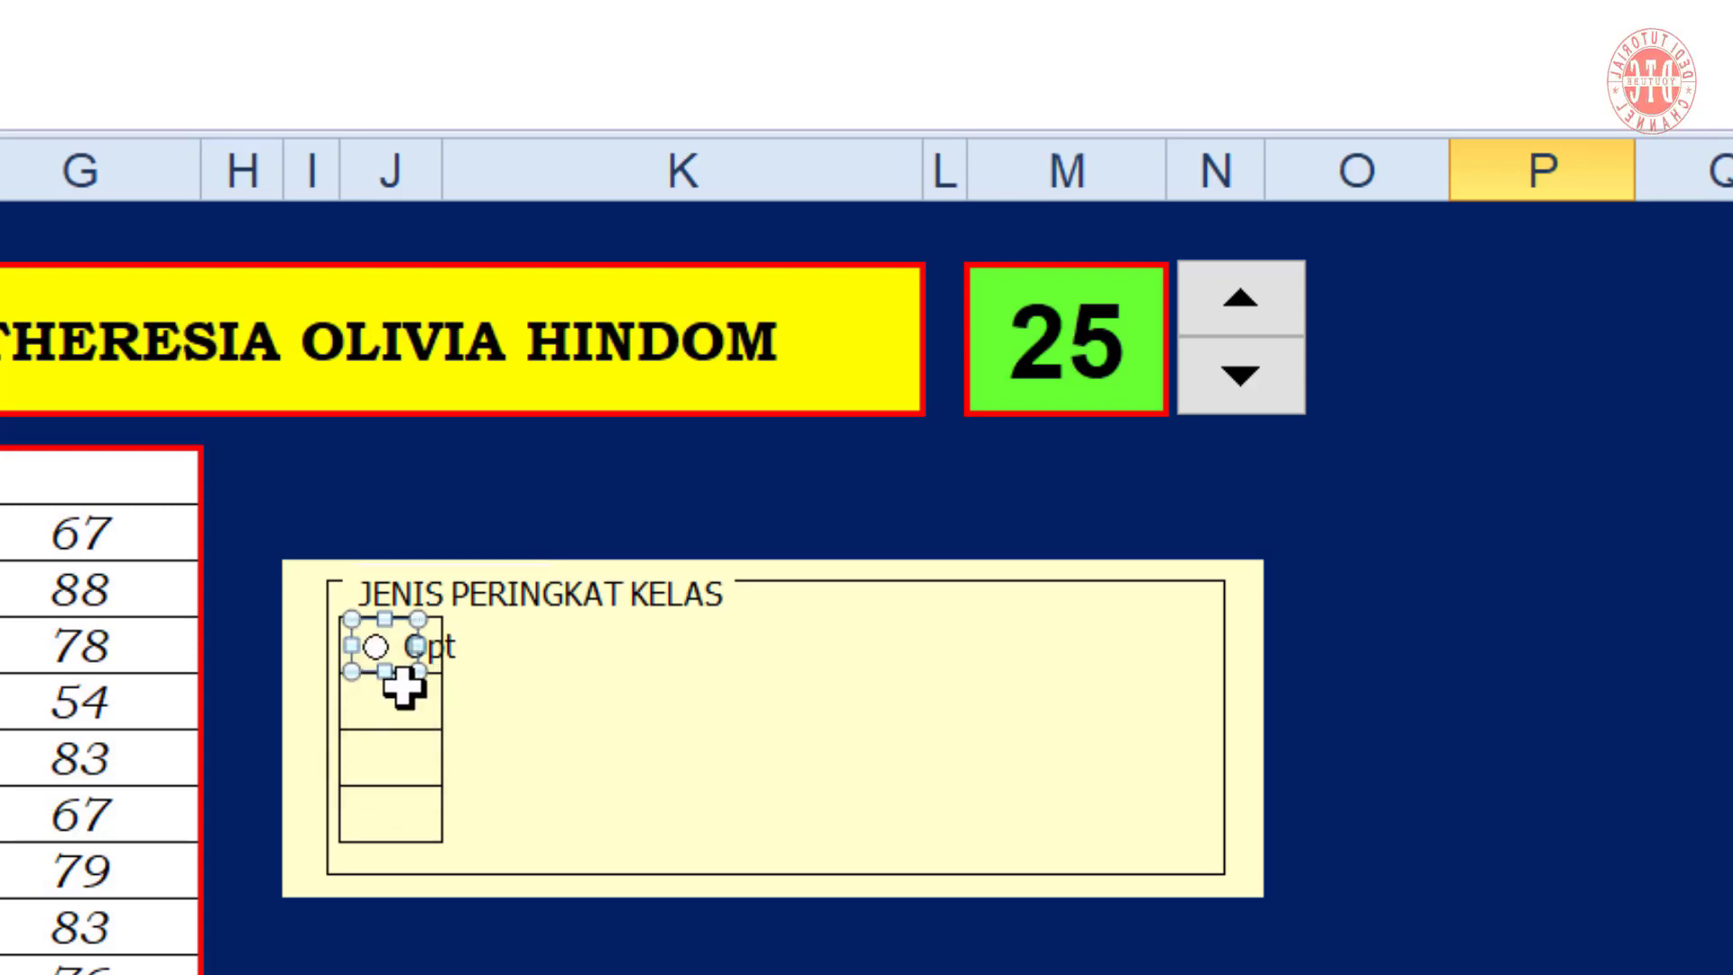
right_click(397, 642)
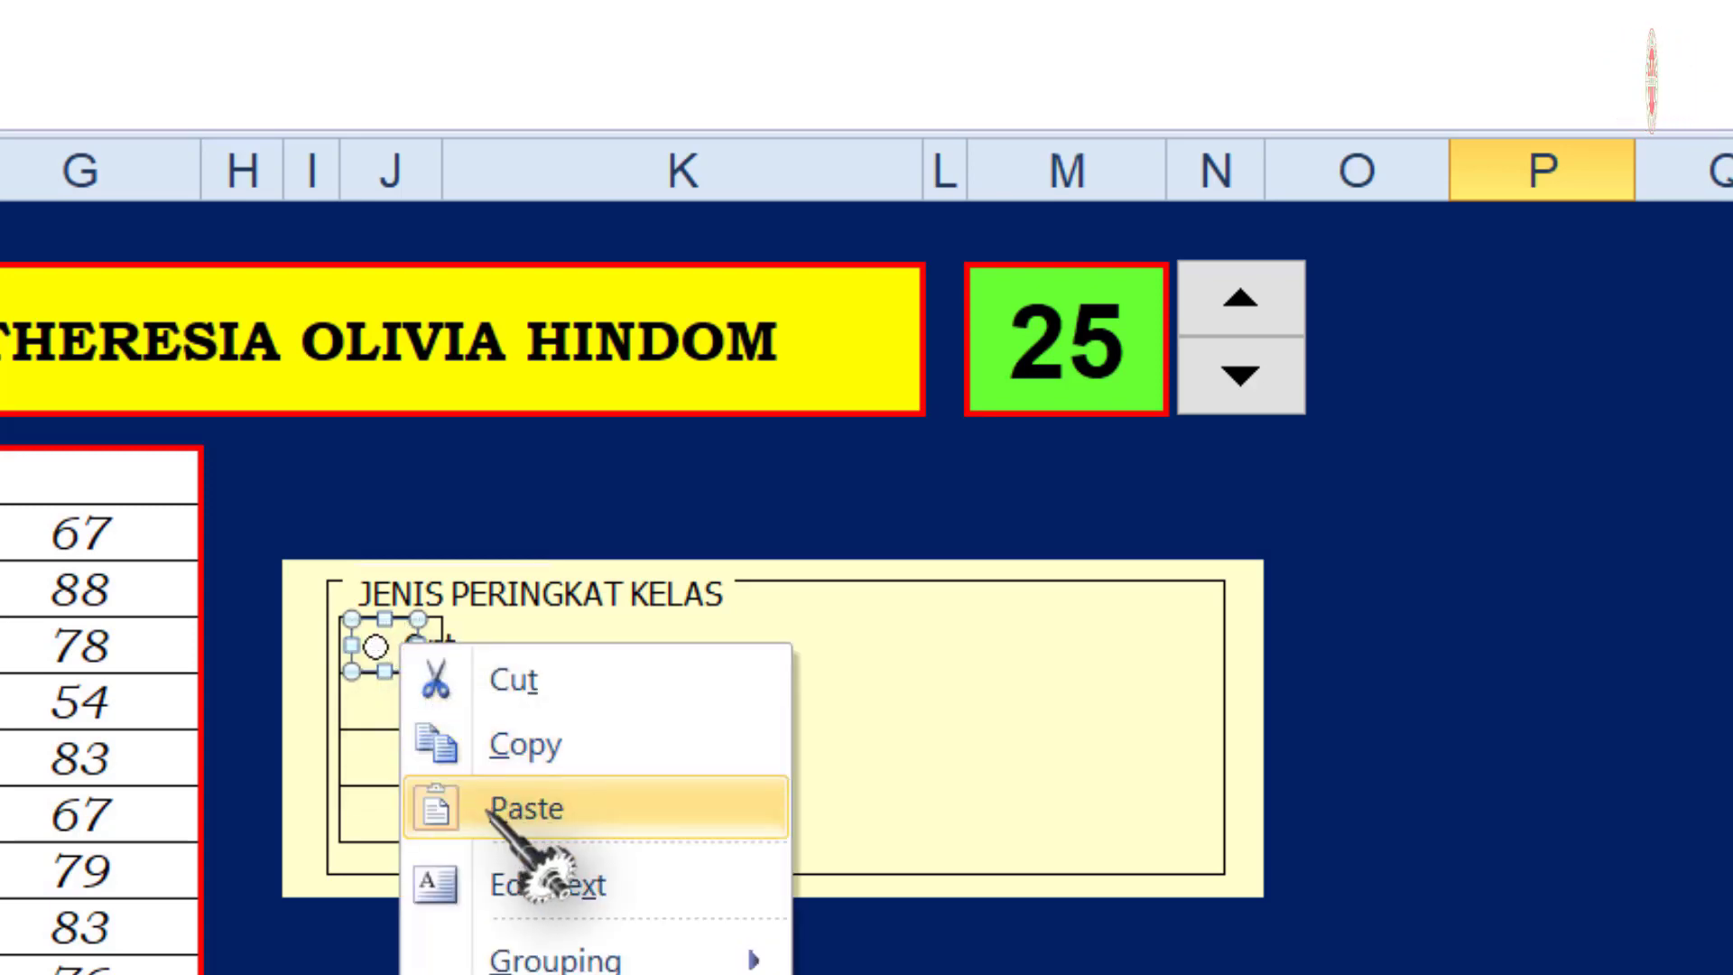
left_click(578, 882)
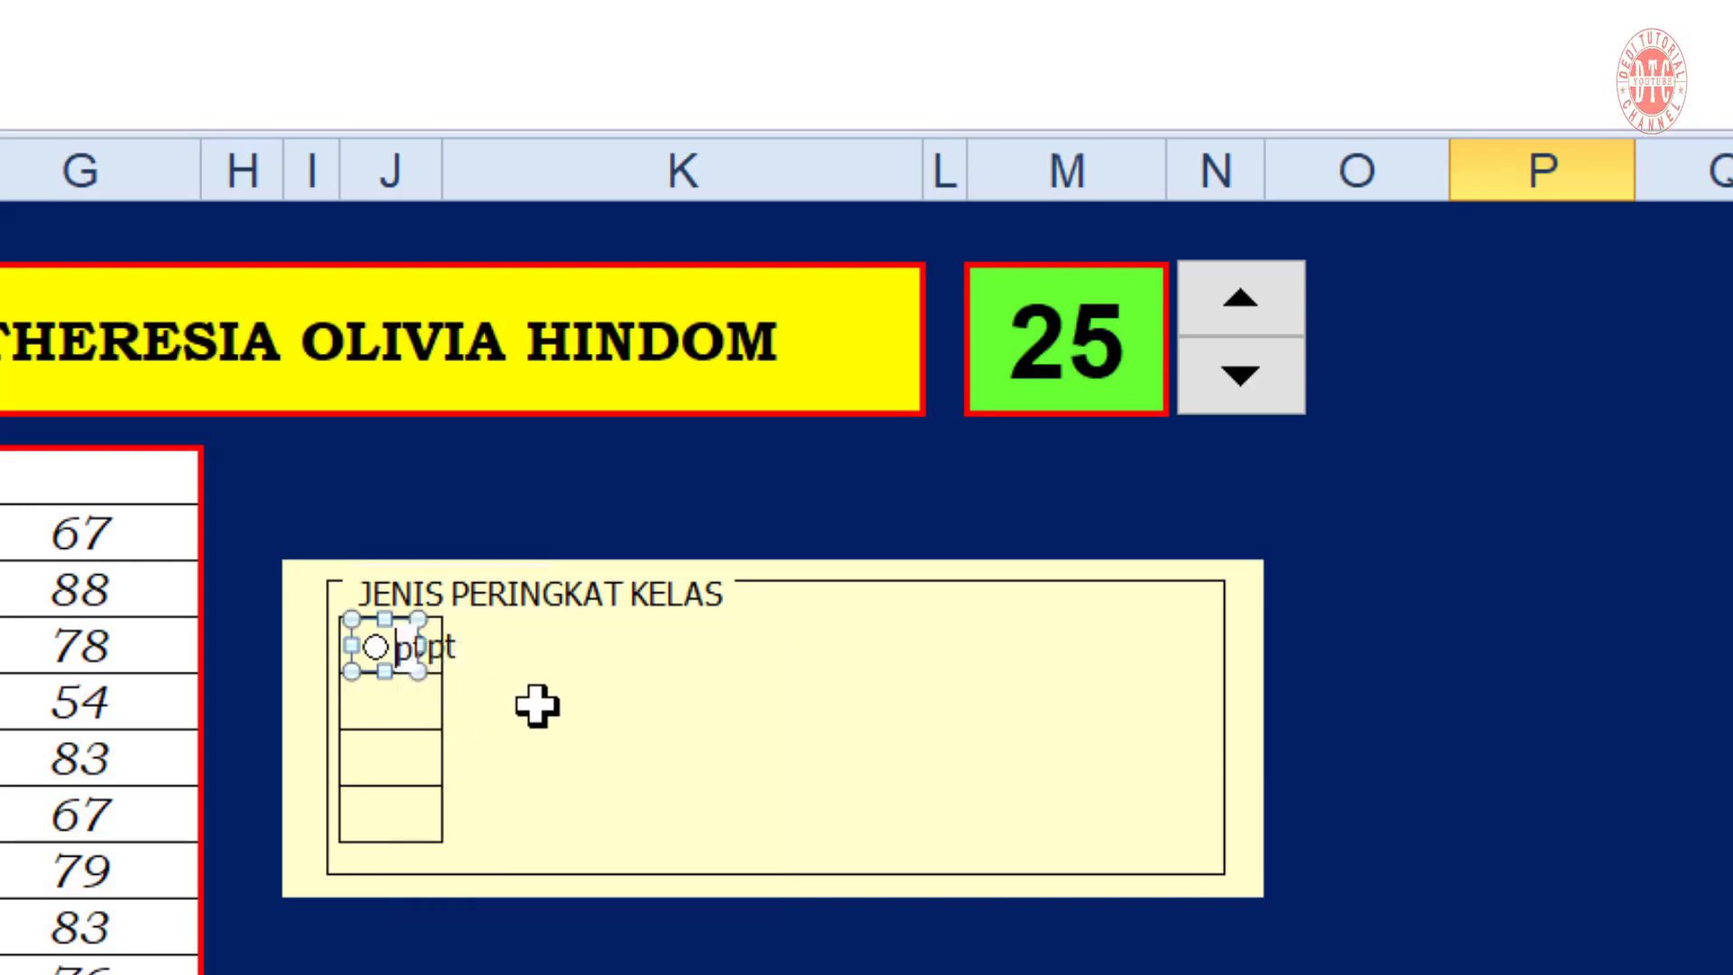
left_click(685, 796)
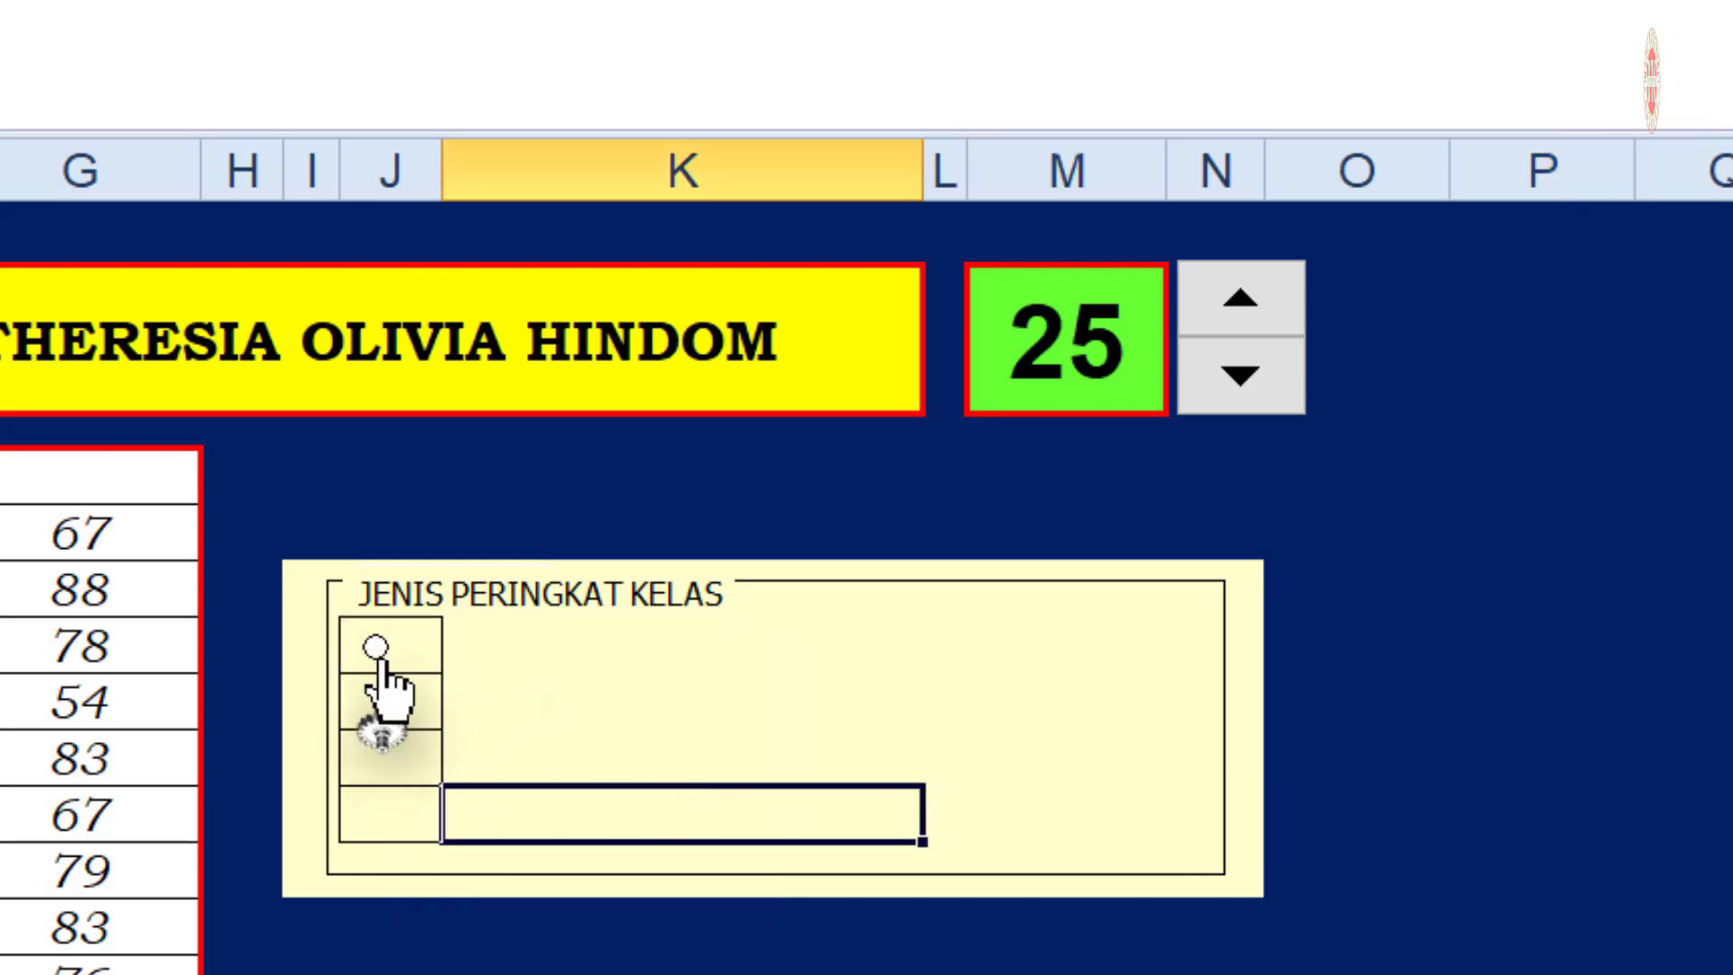
Duplicate the option button in J8 three times
right_click(395, 659)
left_click(899, 675)
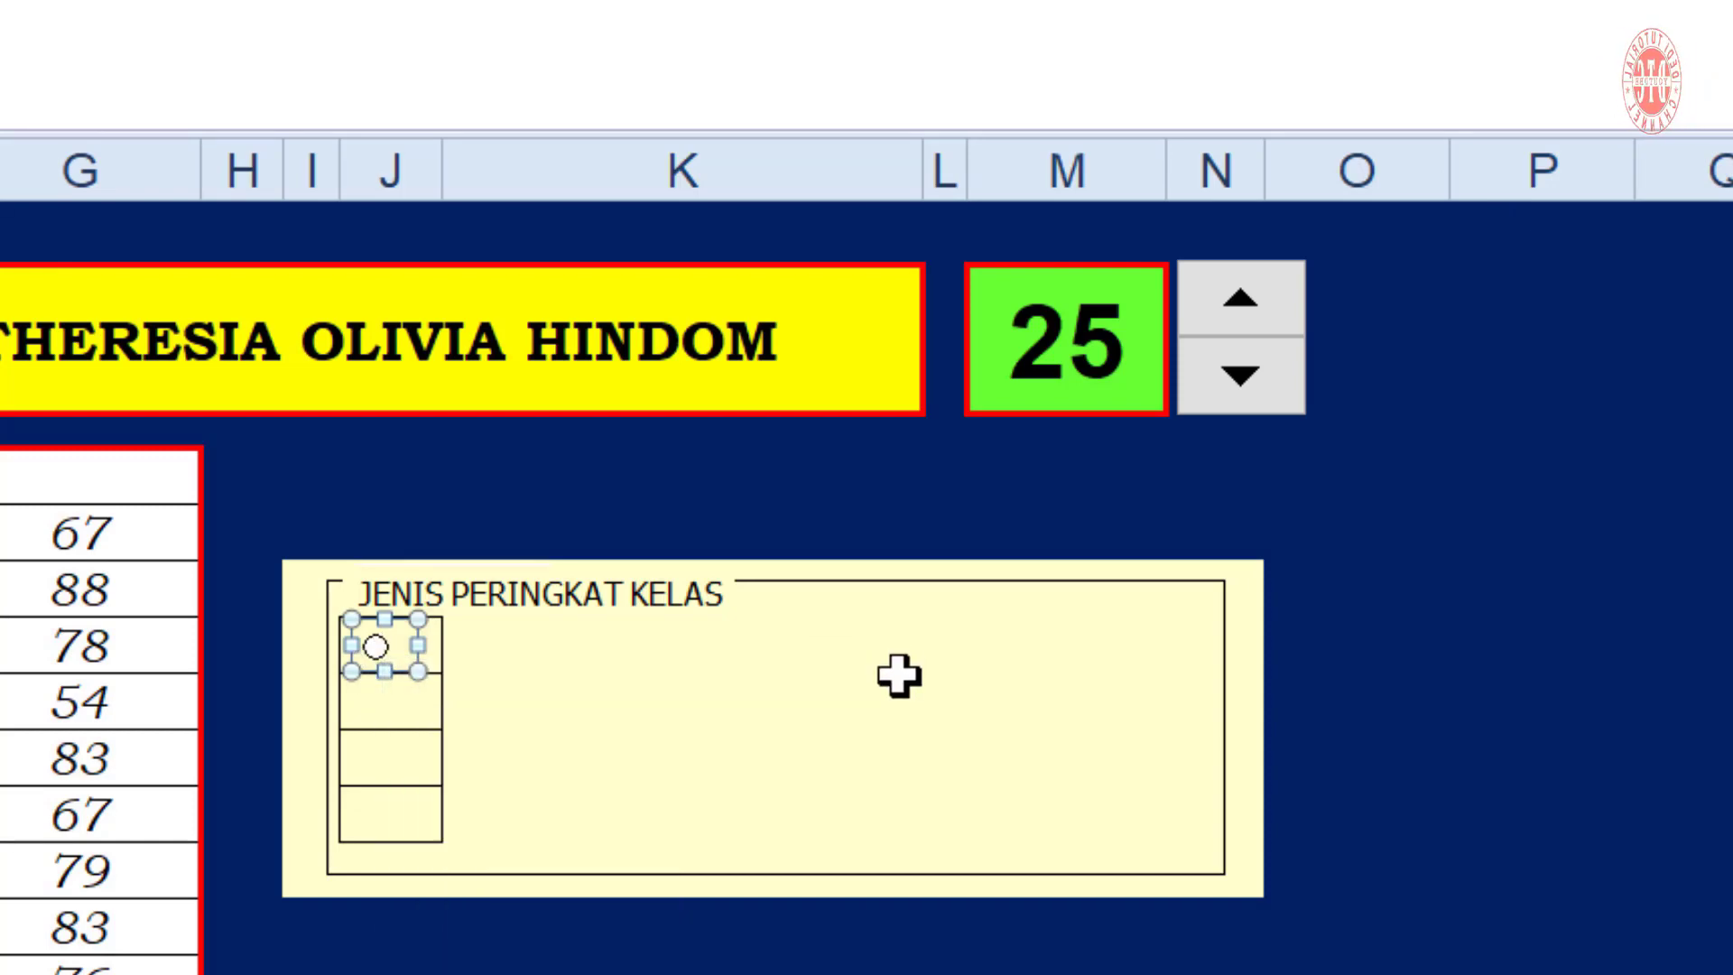
key("ctrl+d")
key("ctrl+d")
key("ctrl+d")
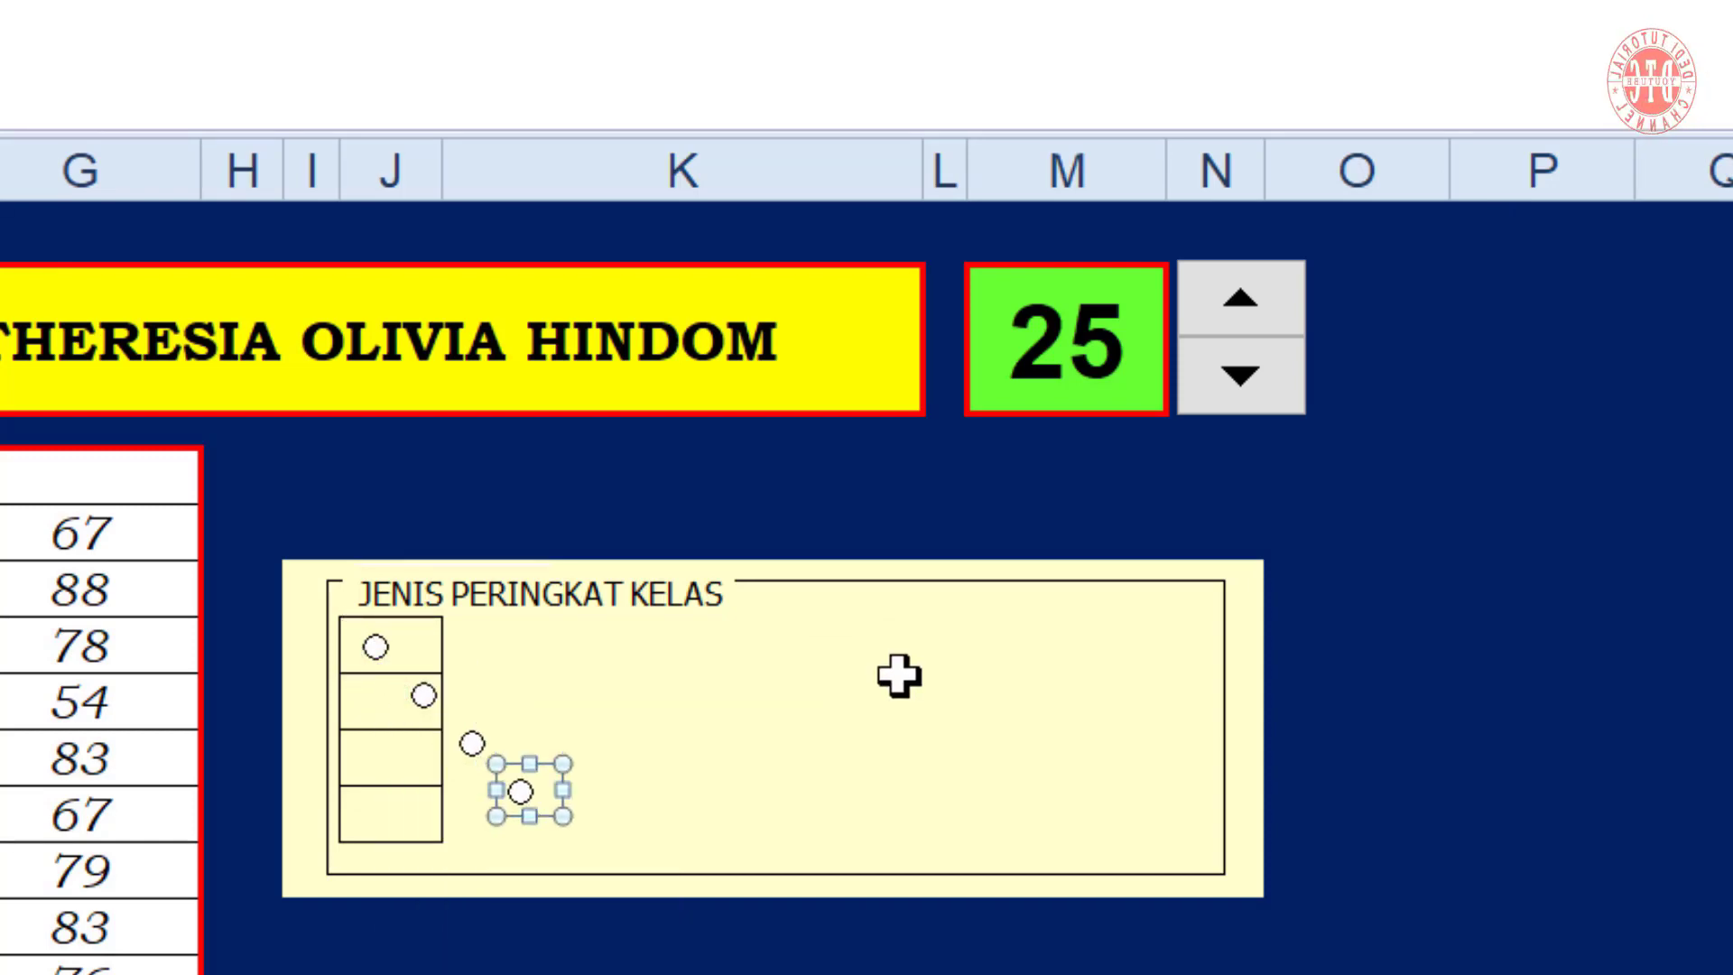
Position the three duplicated option buttons in cells J9, J10 and J11, lined up beneath the first one
left_click_drag(494, 821, 346, 841)
right_click(478, 749)
left_click_drag(493, 766, 394, 780)
left_click_drag(395, 781, 394, 780)
left_click_drag(435, 715, 392, 722)
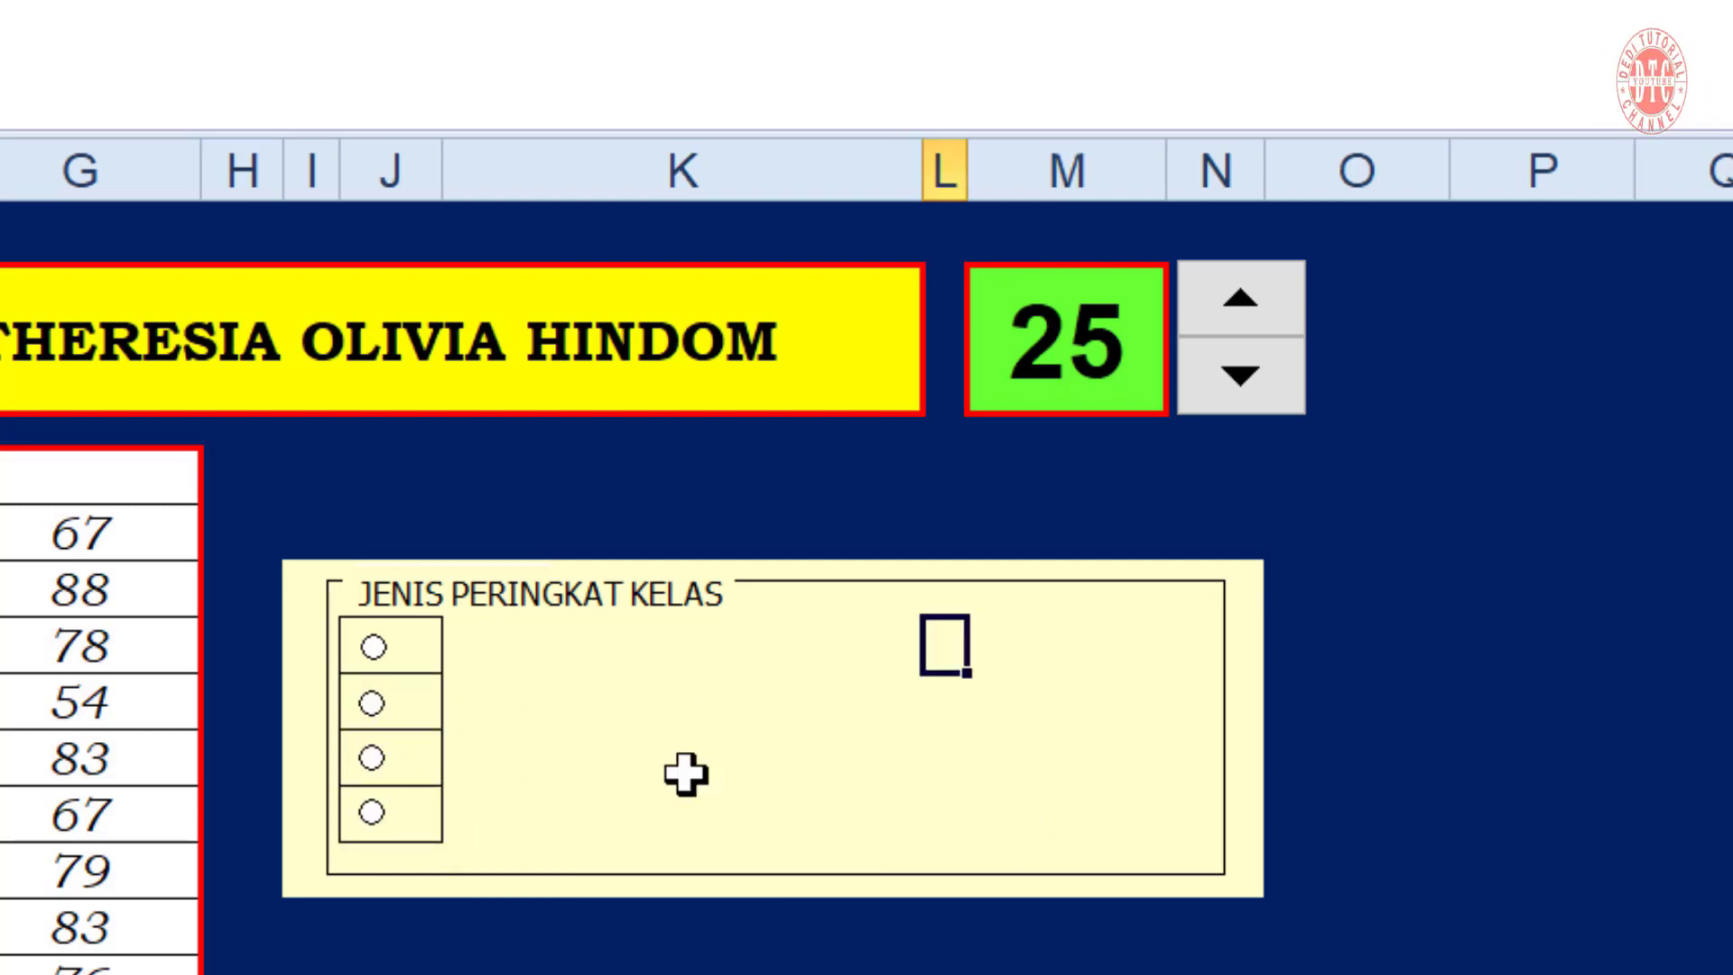
Enter the label Tidak Menggunakan Peringkat in K8 and fill it down through K11
left_click(561, 646)
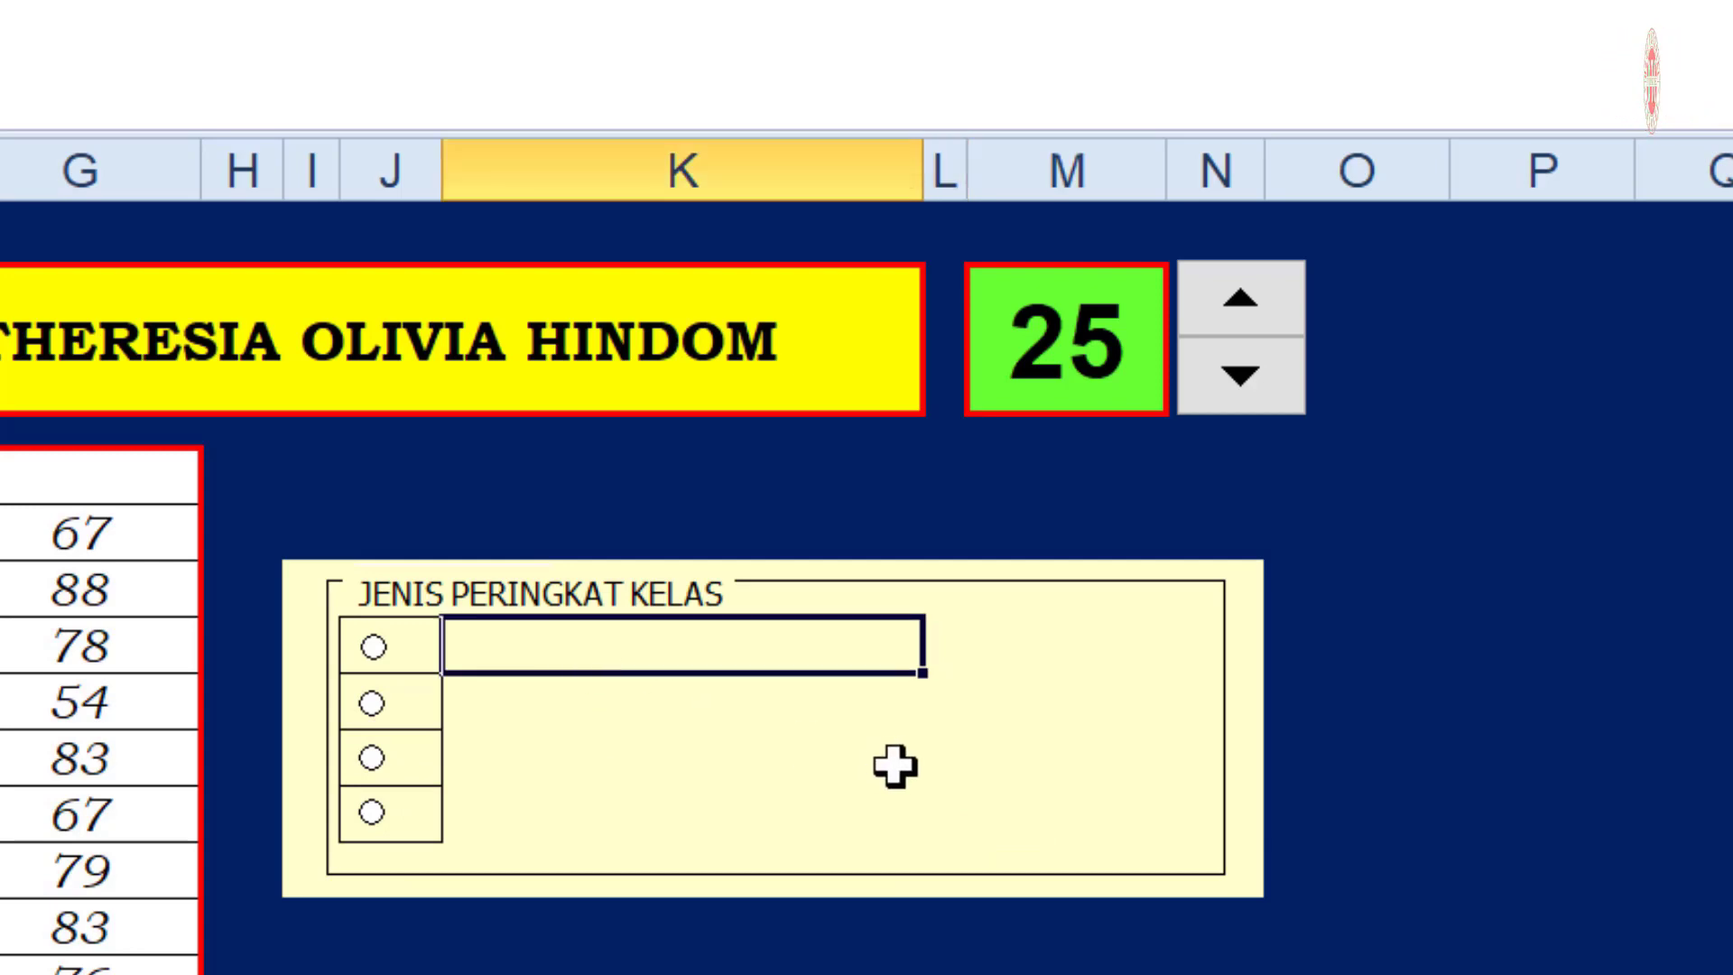
type("Tidak menggunakan")
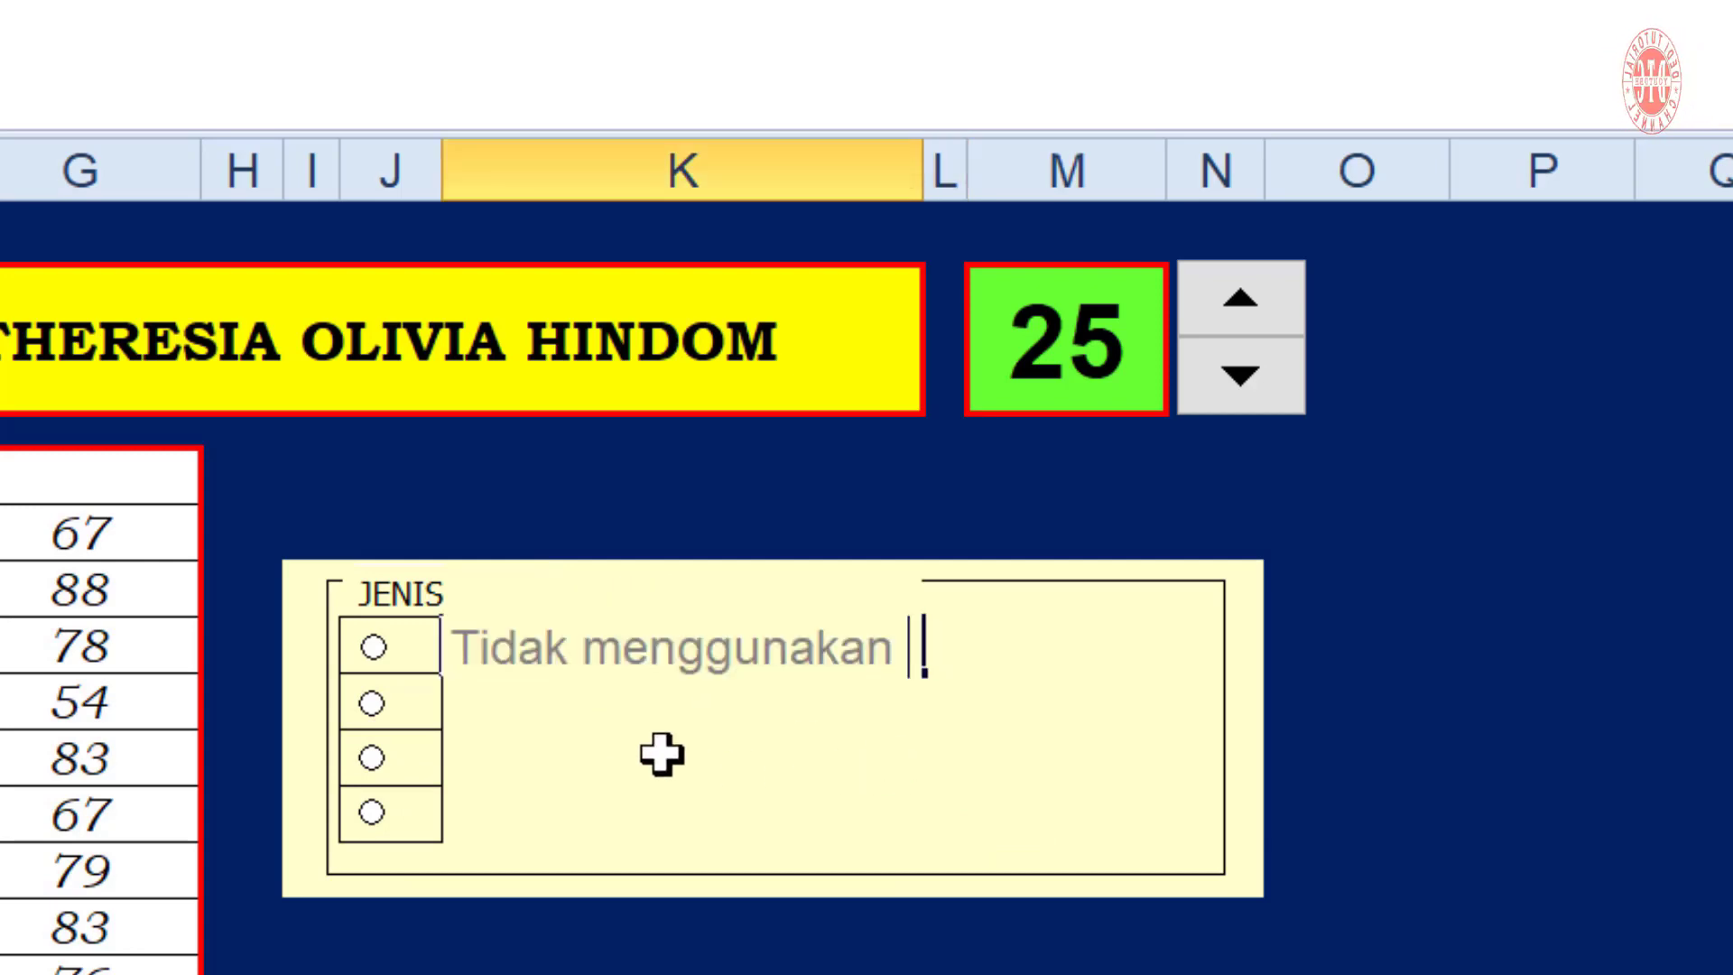
left_click_drag(585, 646, 601, 646)
left_click(604, 639)
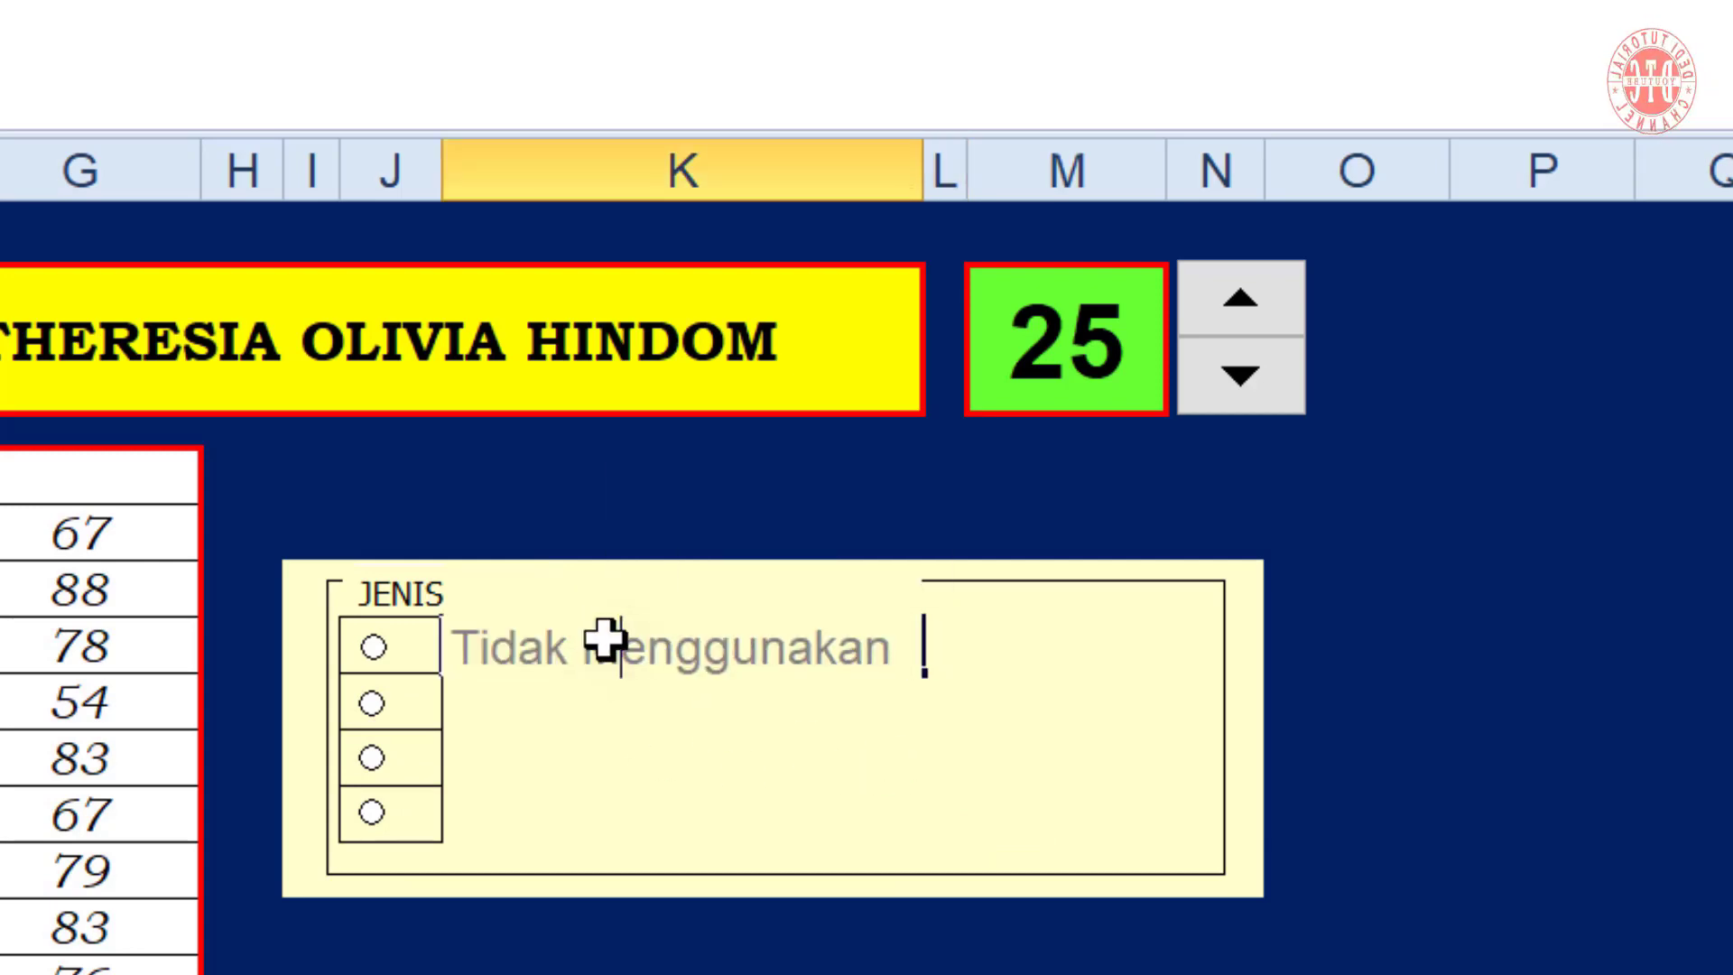
type("Peringkat")
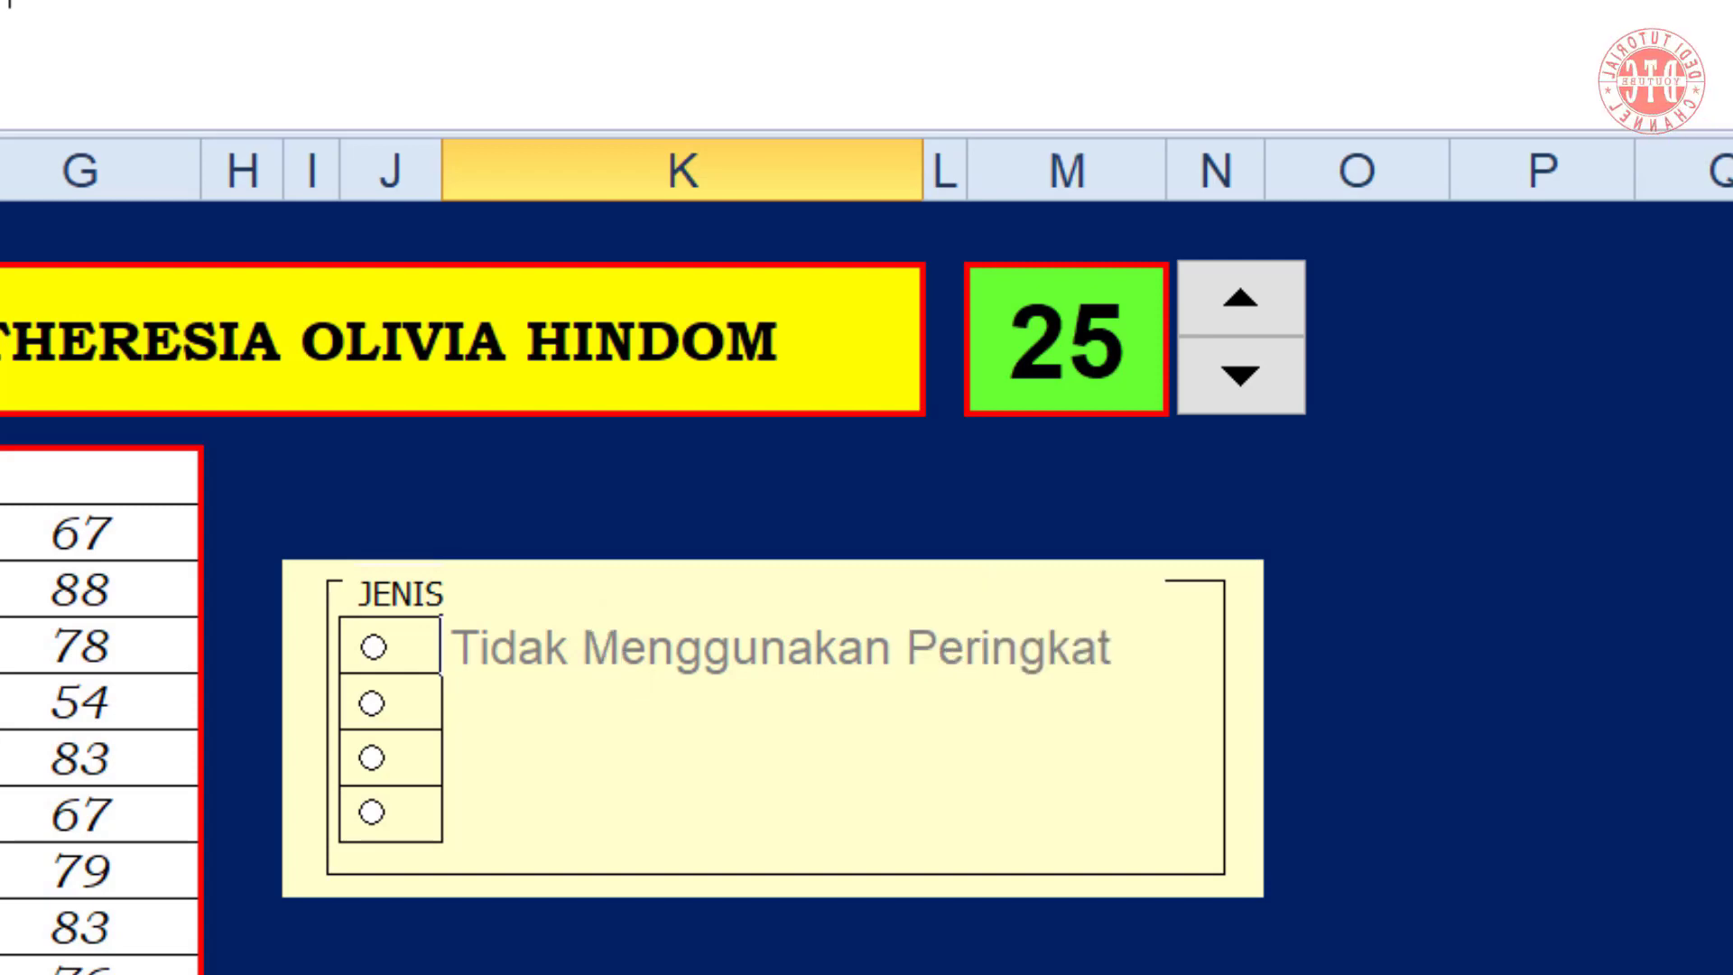
key("Return")
key("Up")
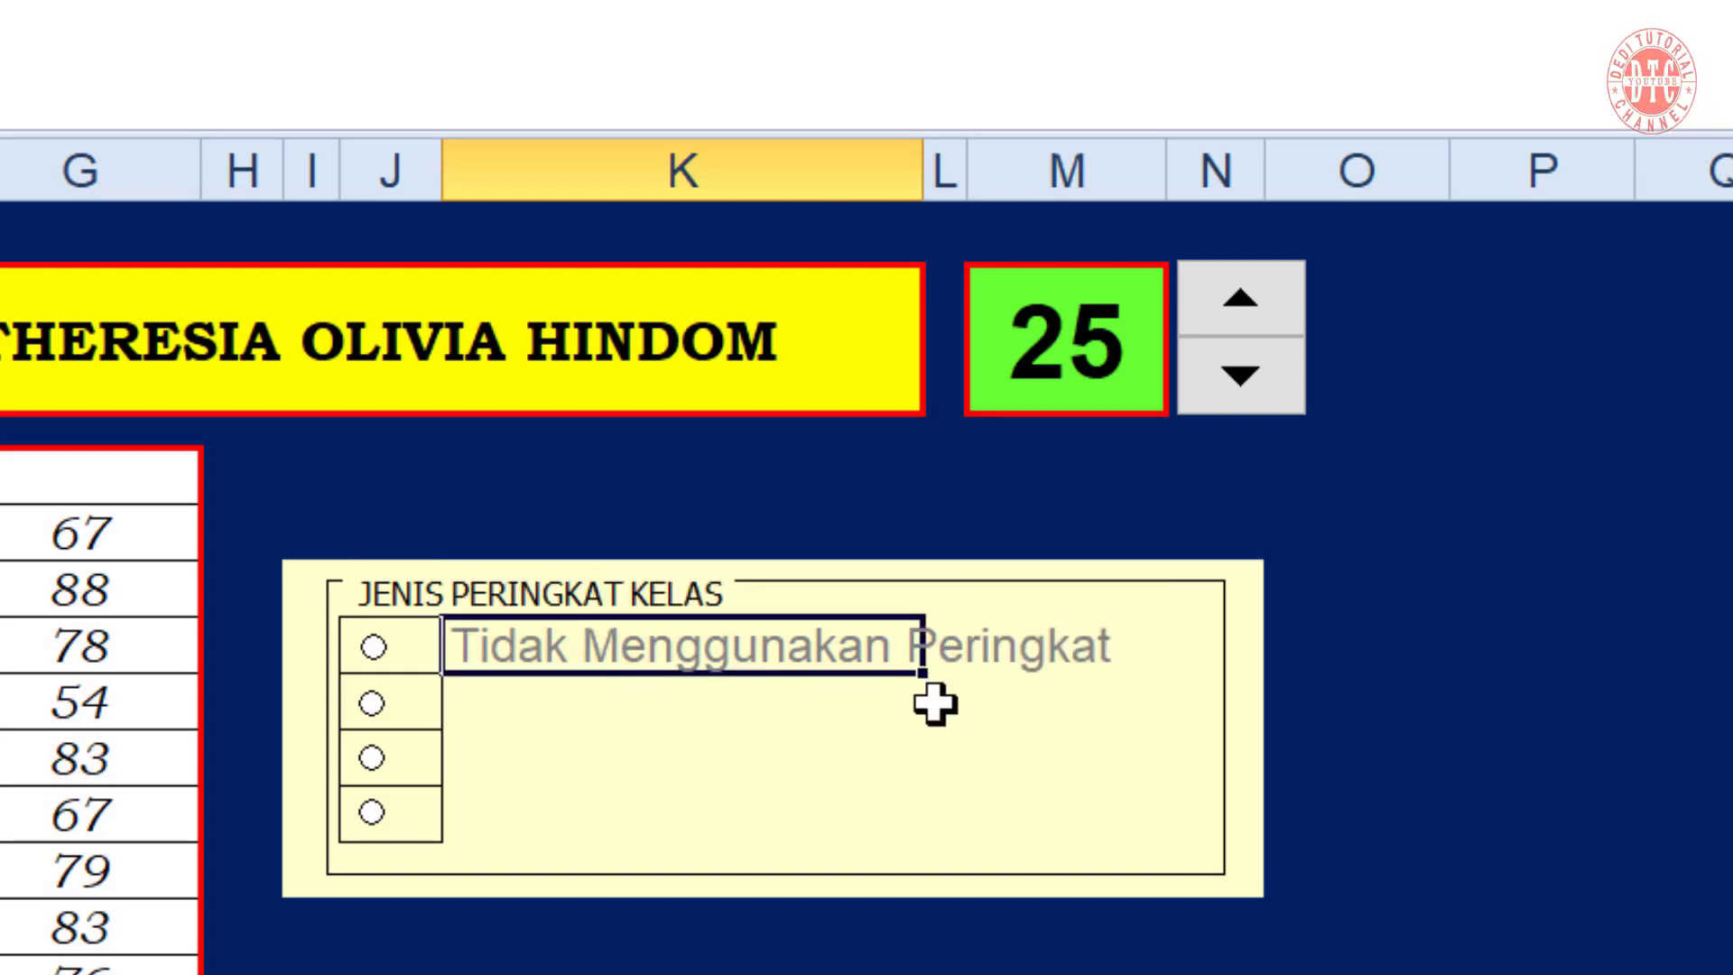
left_click_drag(919, 673, 920, 830)
Change the K9 label to Menggunakan Peringkat Biasa
left_click(526, 708)
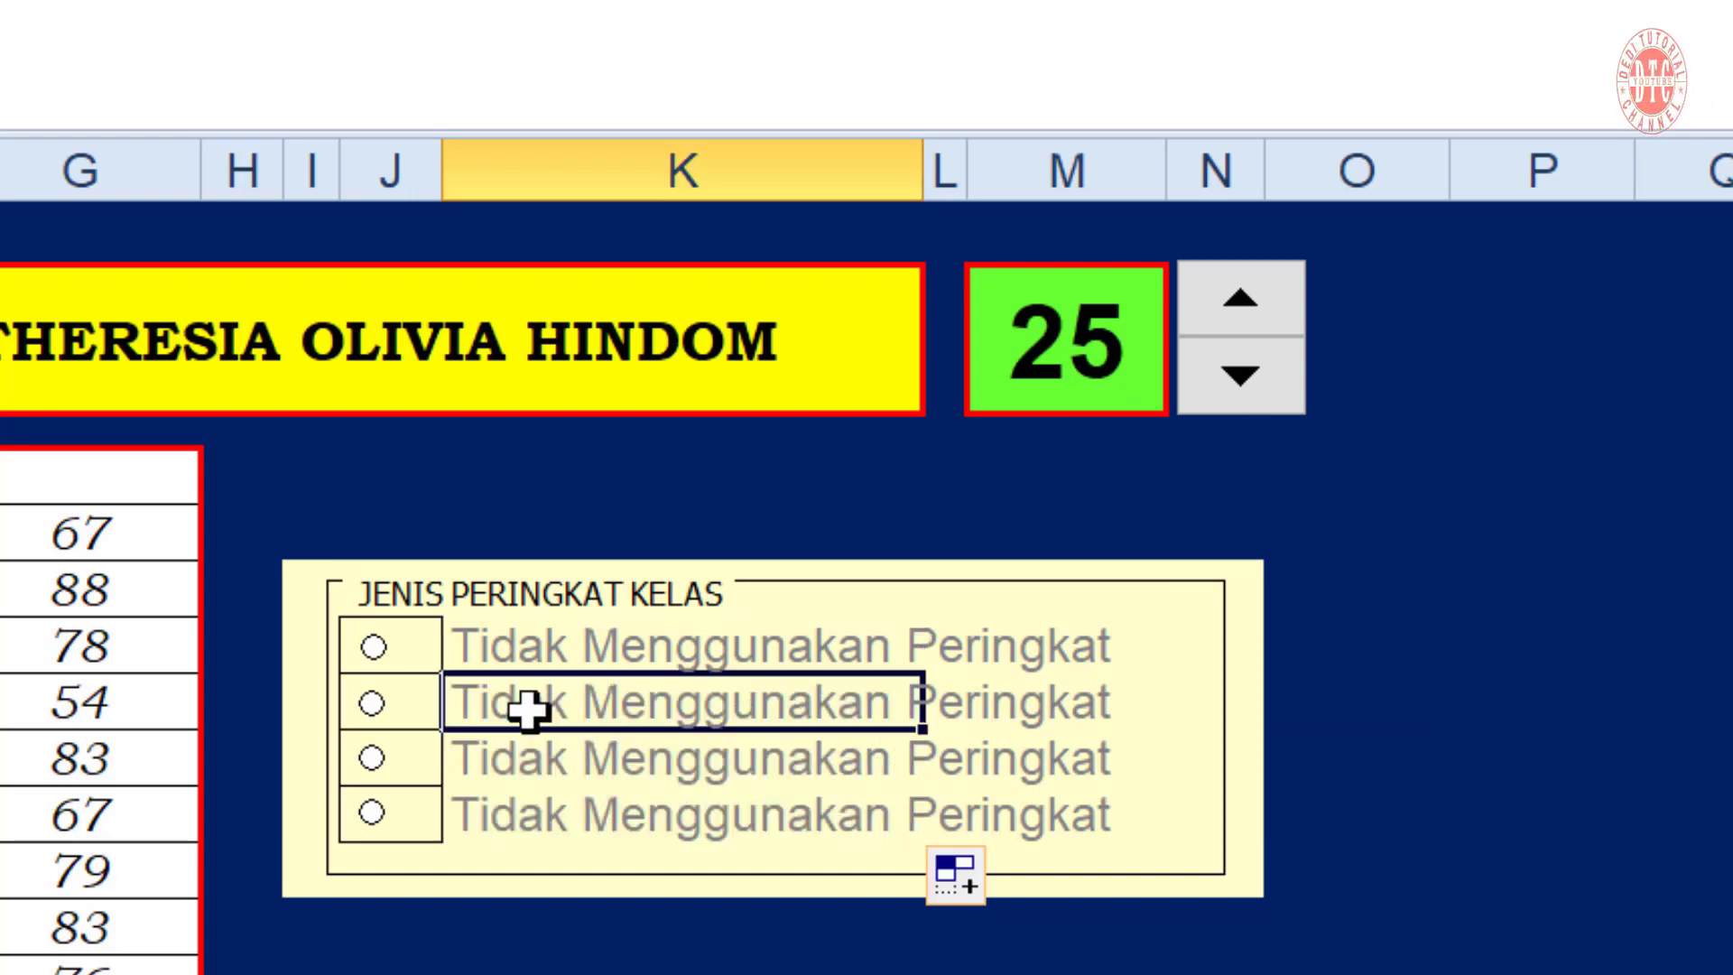
key("F2")
key("Delete")
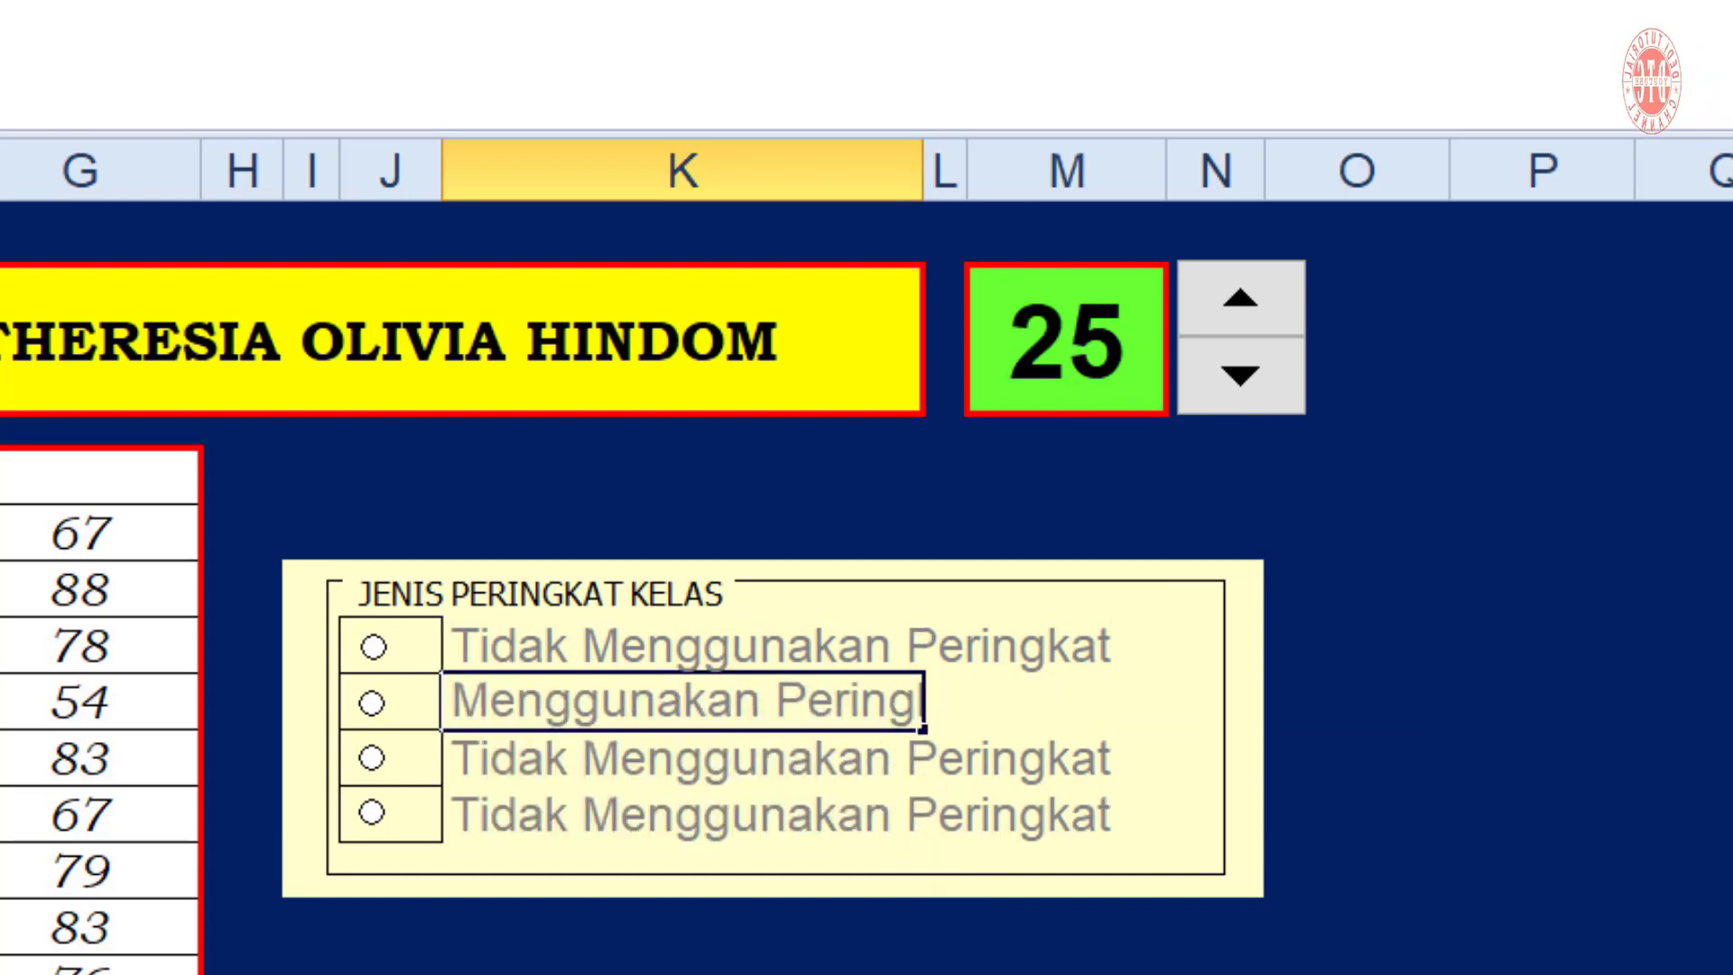
key("End")
type("Biasa")
key("Return")
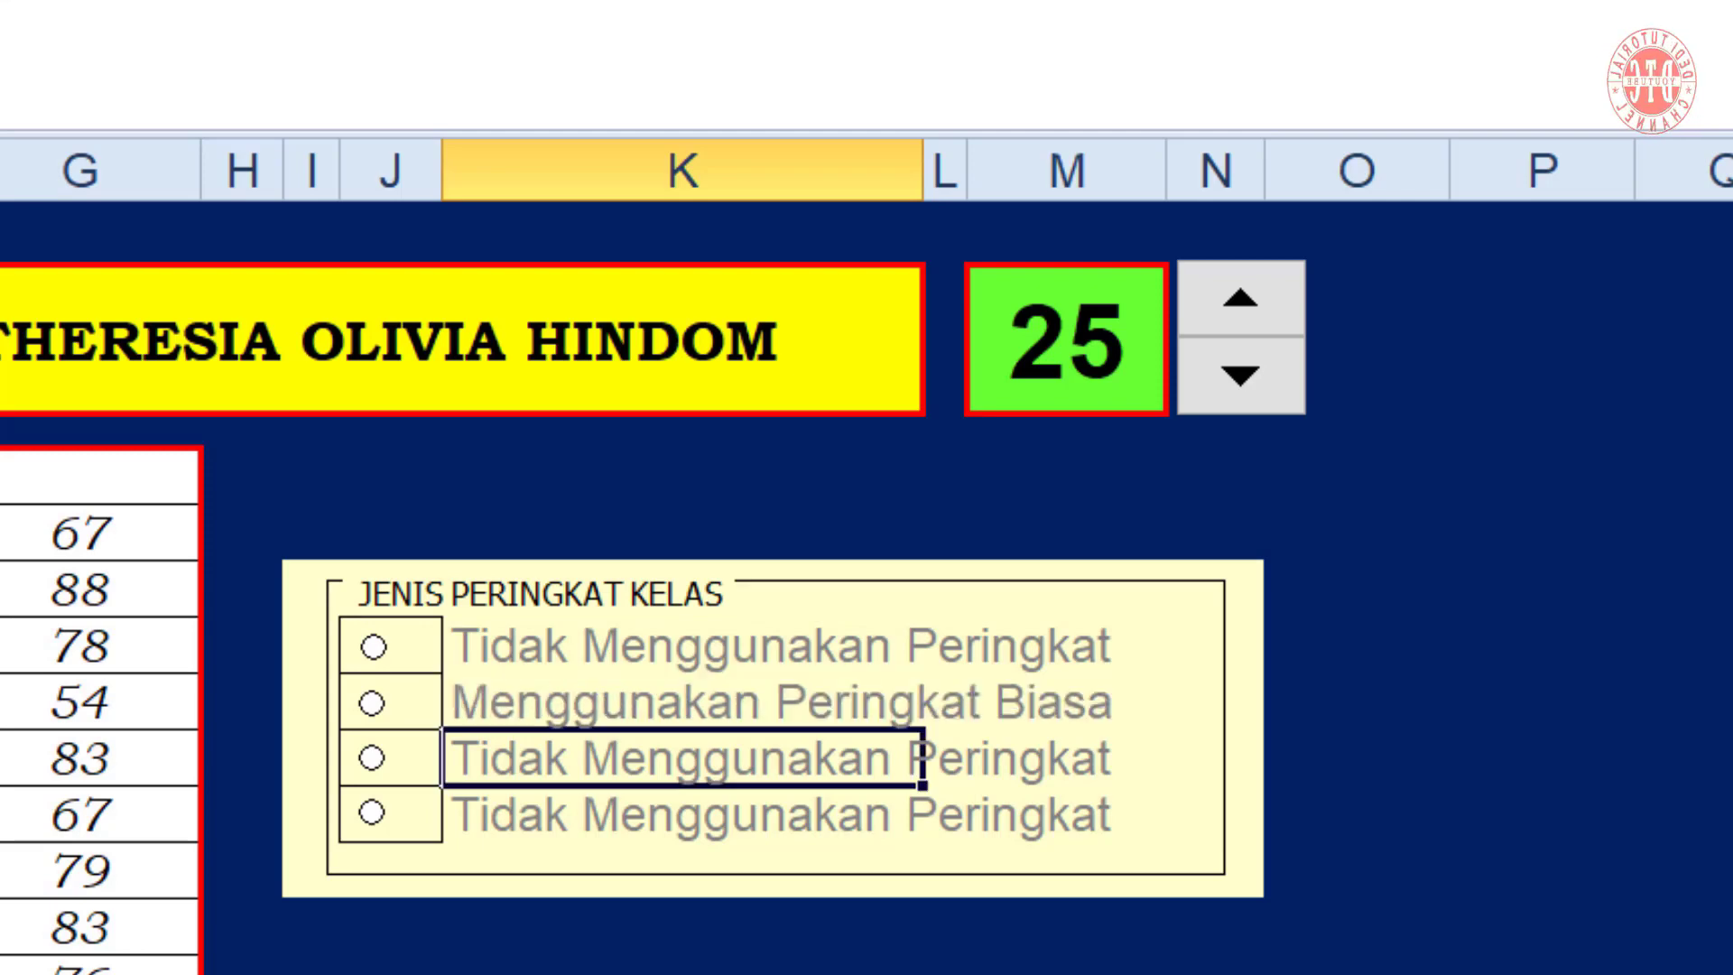
Change the K10 label to Menggunakan Peringkat 5 Besar
key("F2")
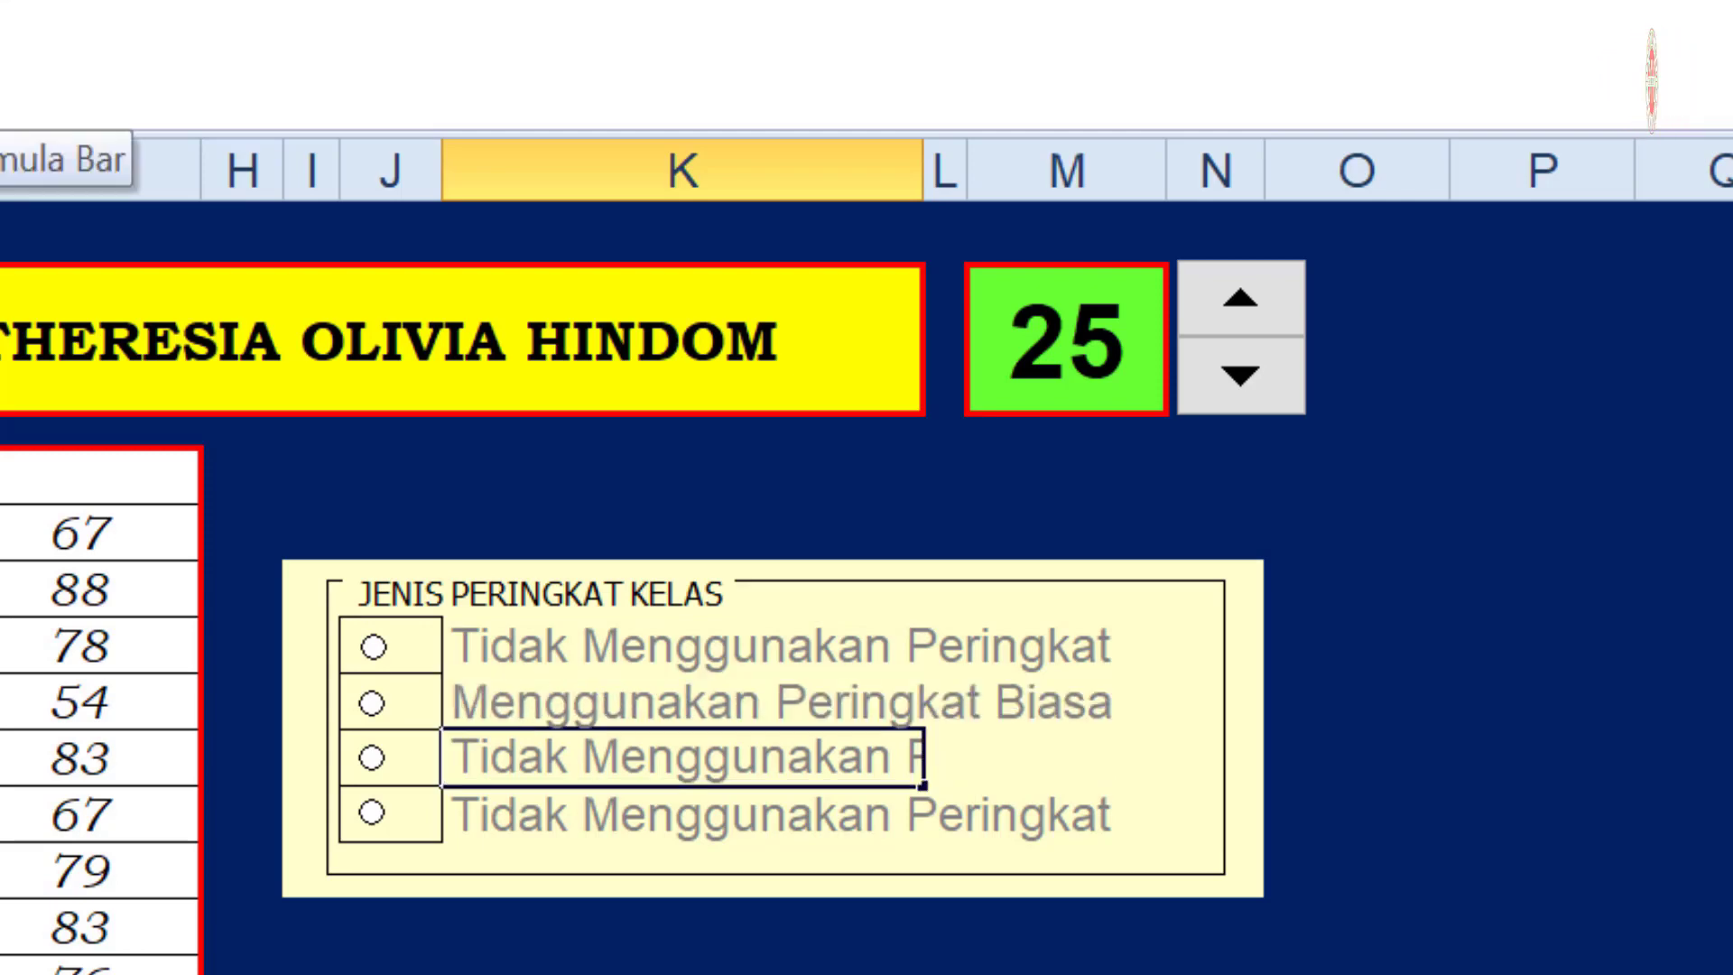
key("Home")
key("Delete")
key("Delete")
key("Delete")
key("Delete")
key("Delete")
key("Delete")
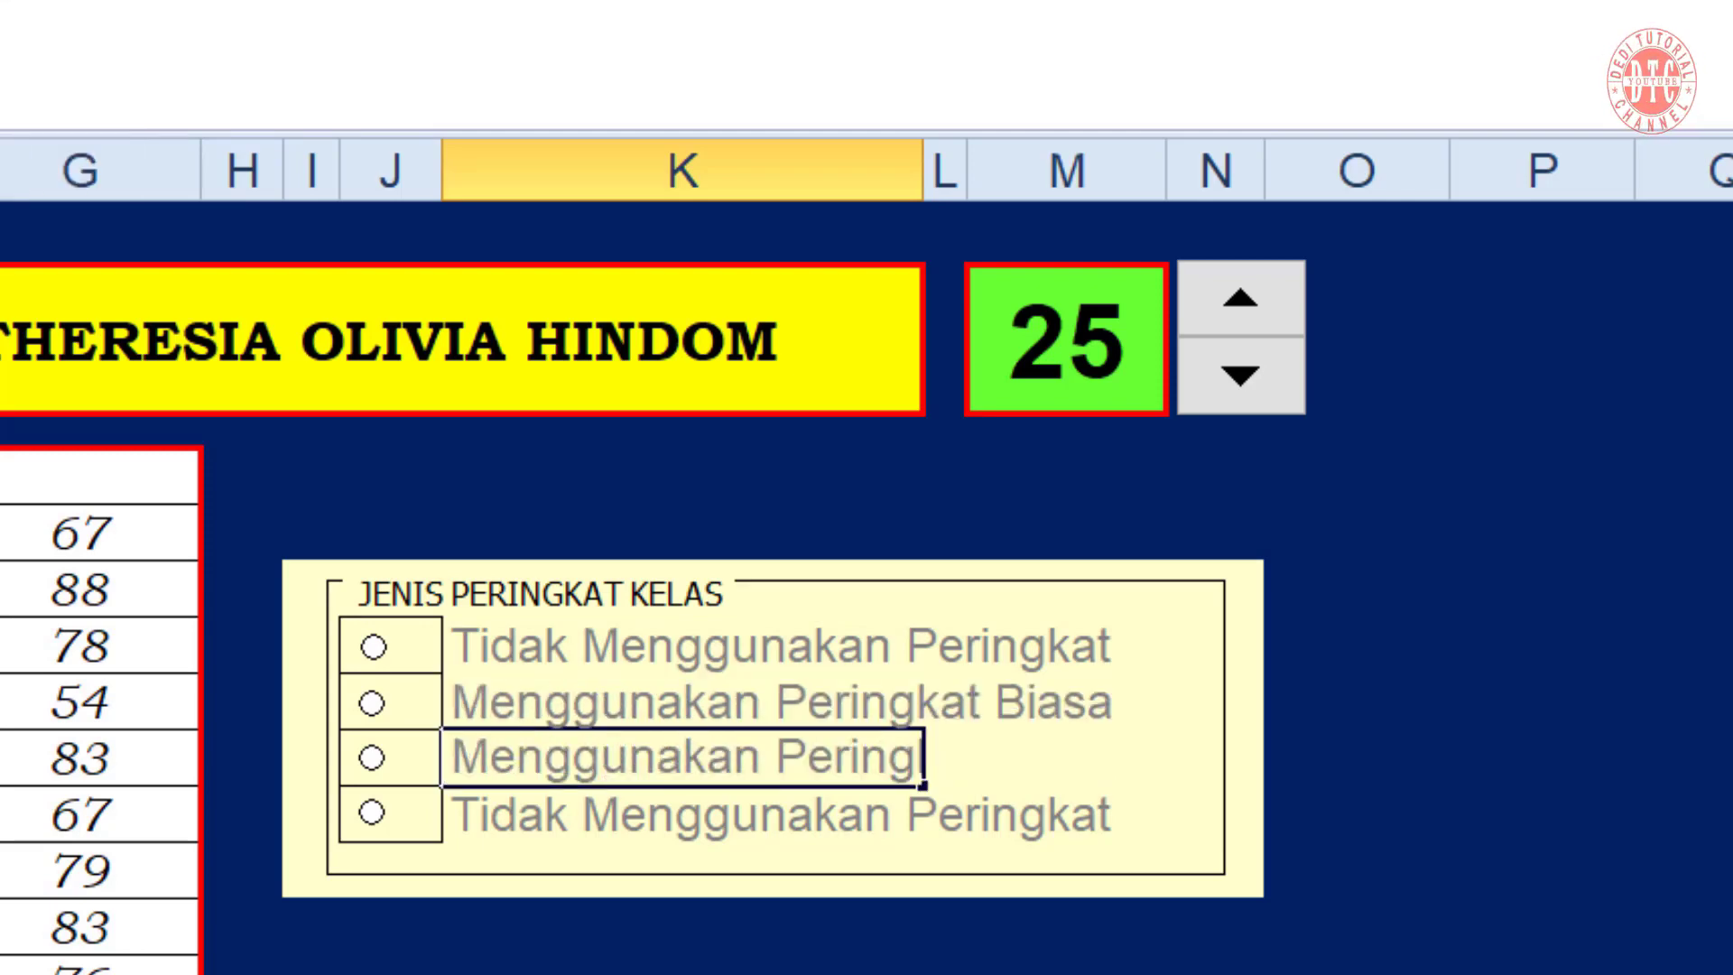
type("5 Bes")
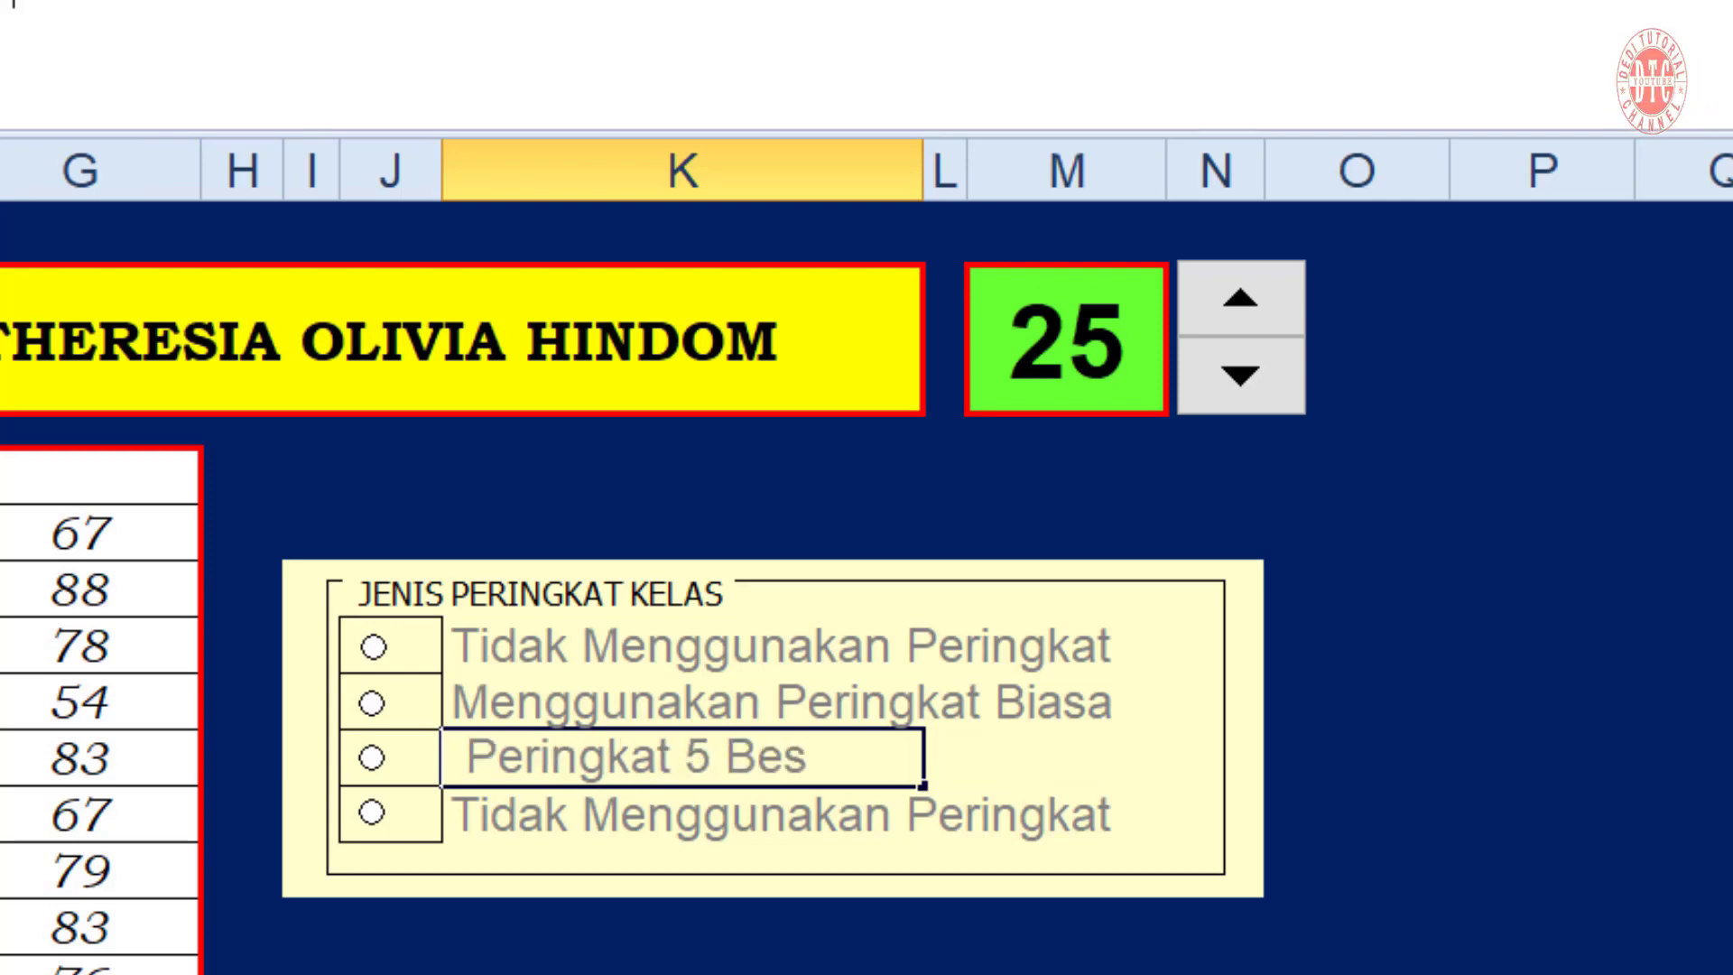
type("a")
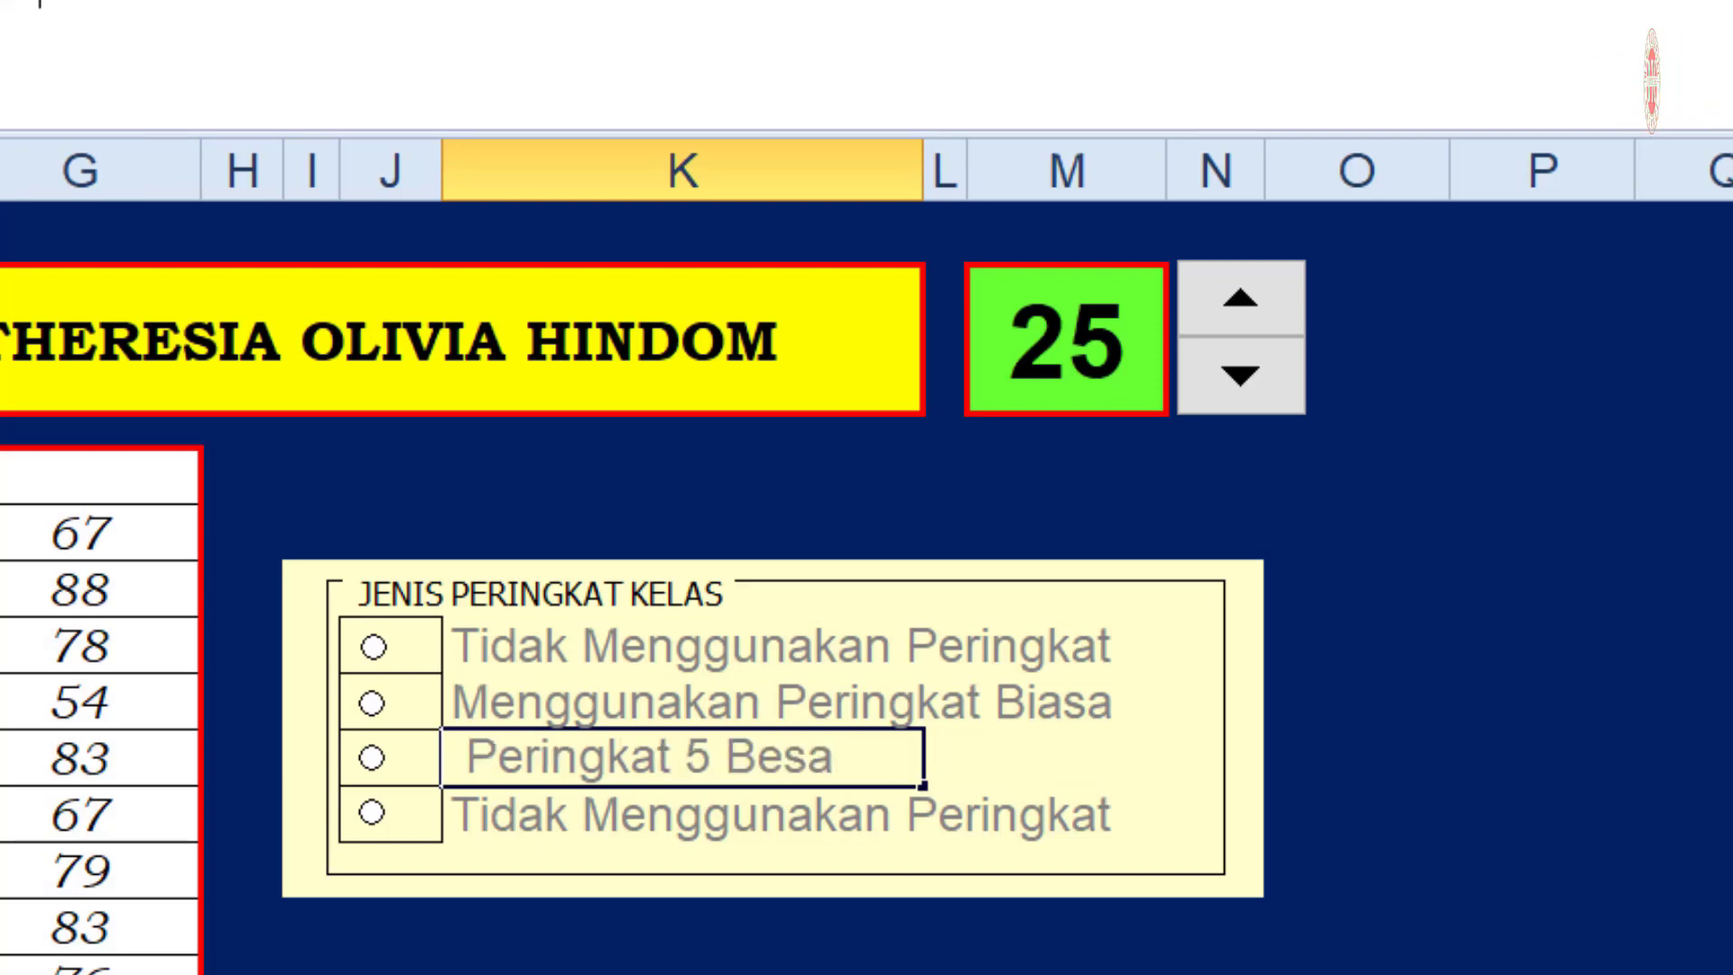
type("r")
key("Return")
Change the K11 label to Menggunakan Peringkat 10 Besar
key("F2")
key("Home")
key("Delete")
key("Delete")
key("Delete")
key("Delete")
key("Delete")
key("Delete")
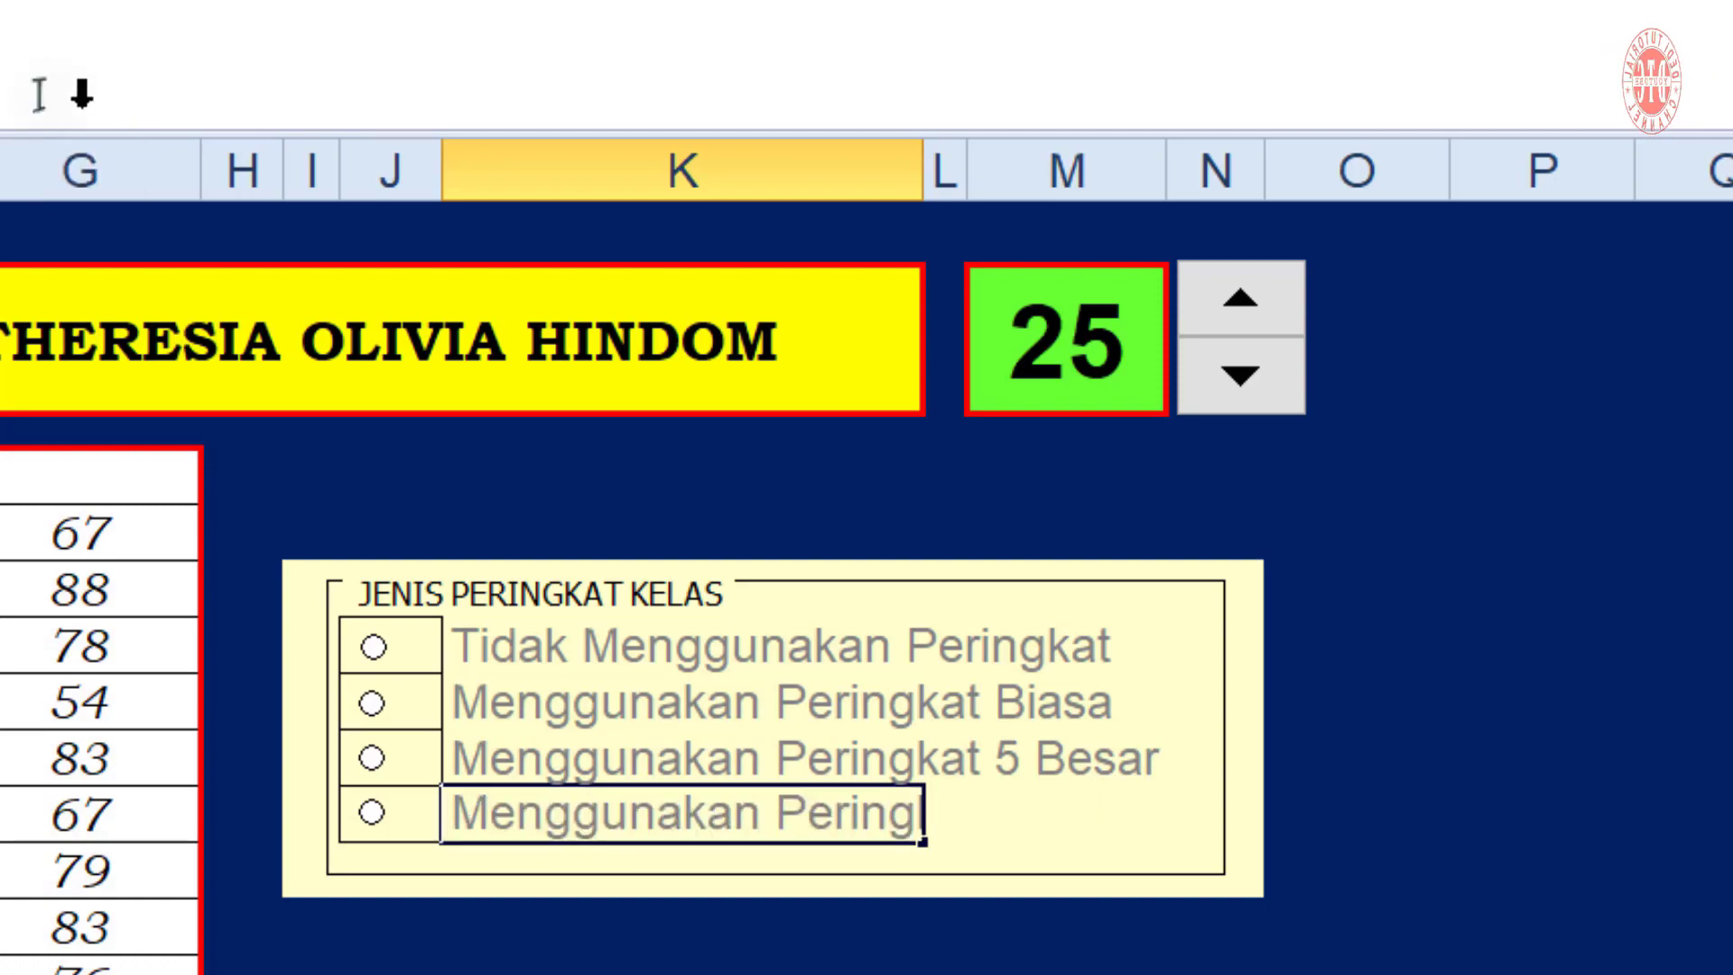
key("End")
type("10")
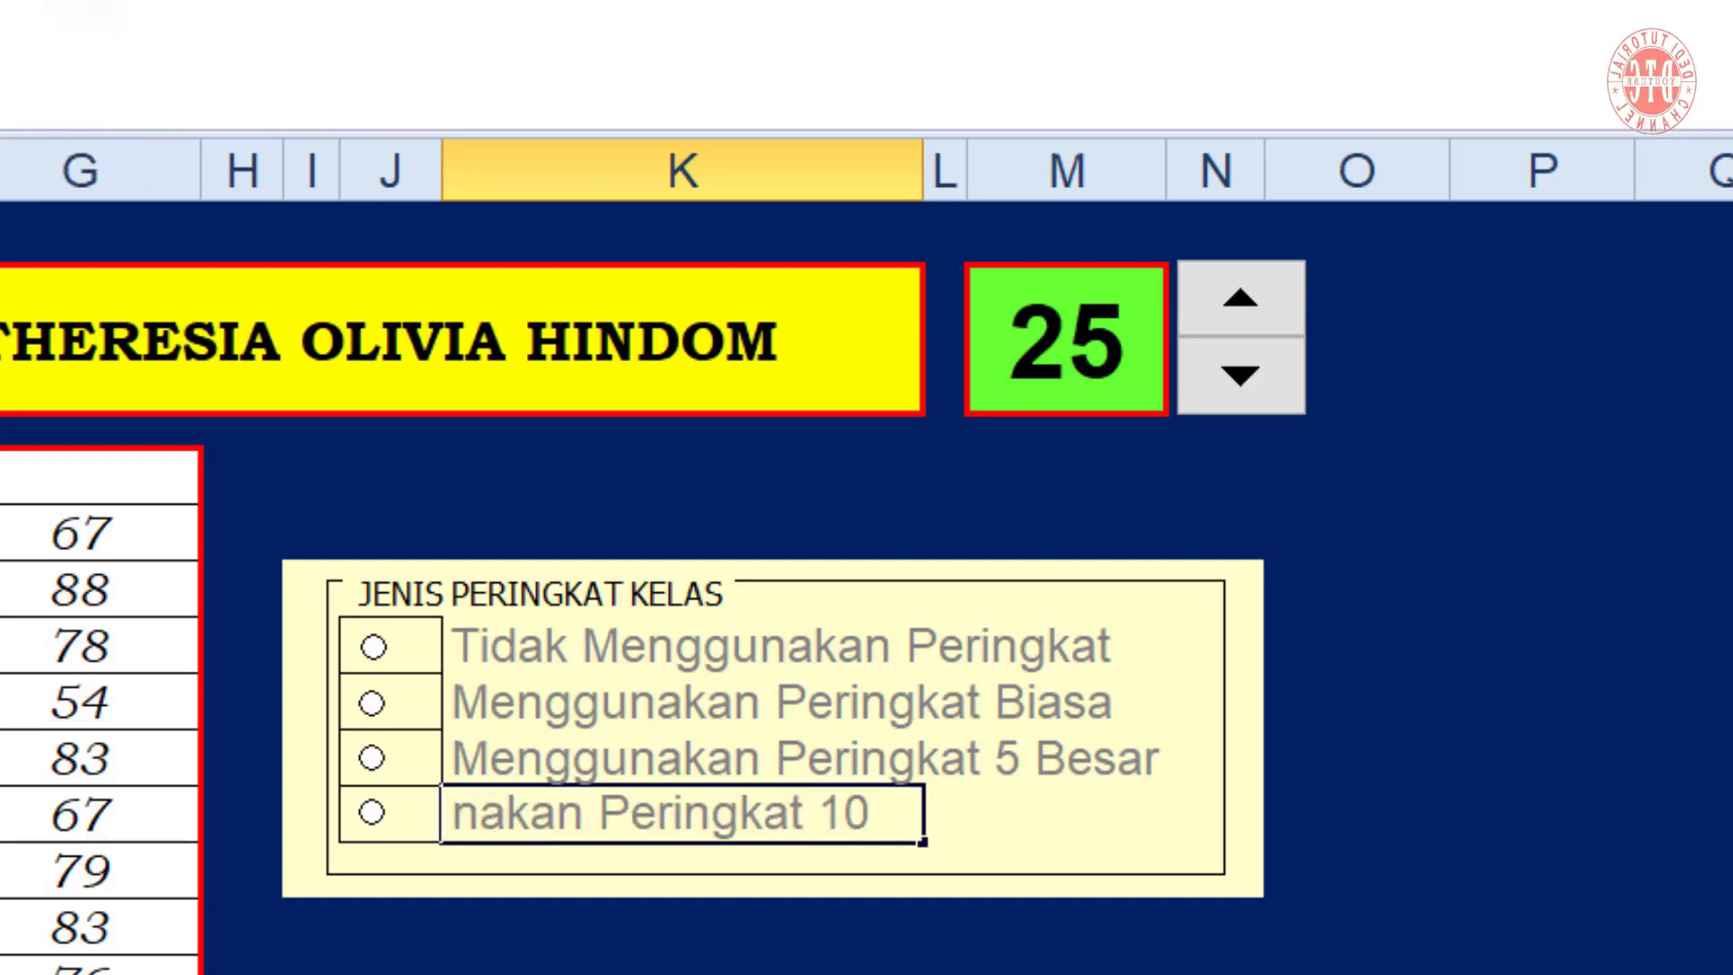
type(" Besar")
key("Return")
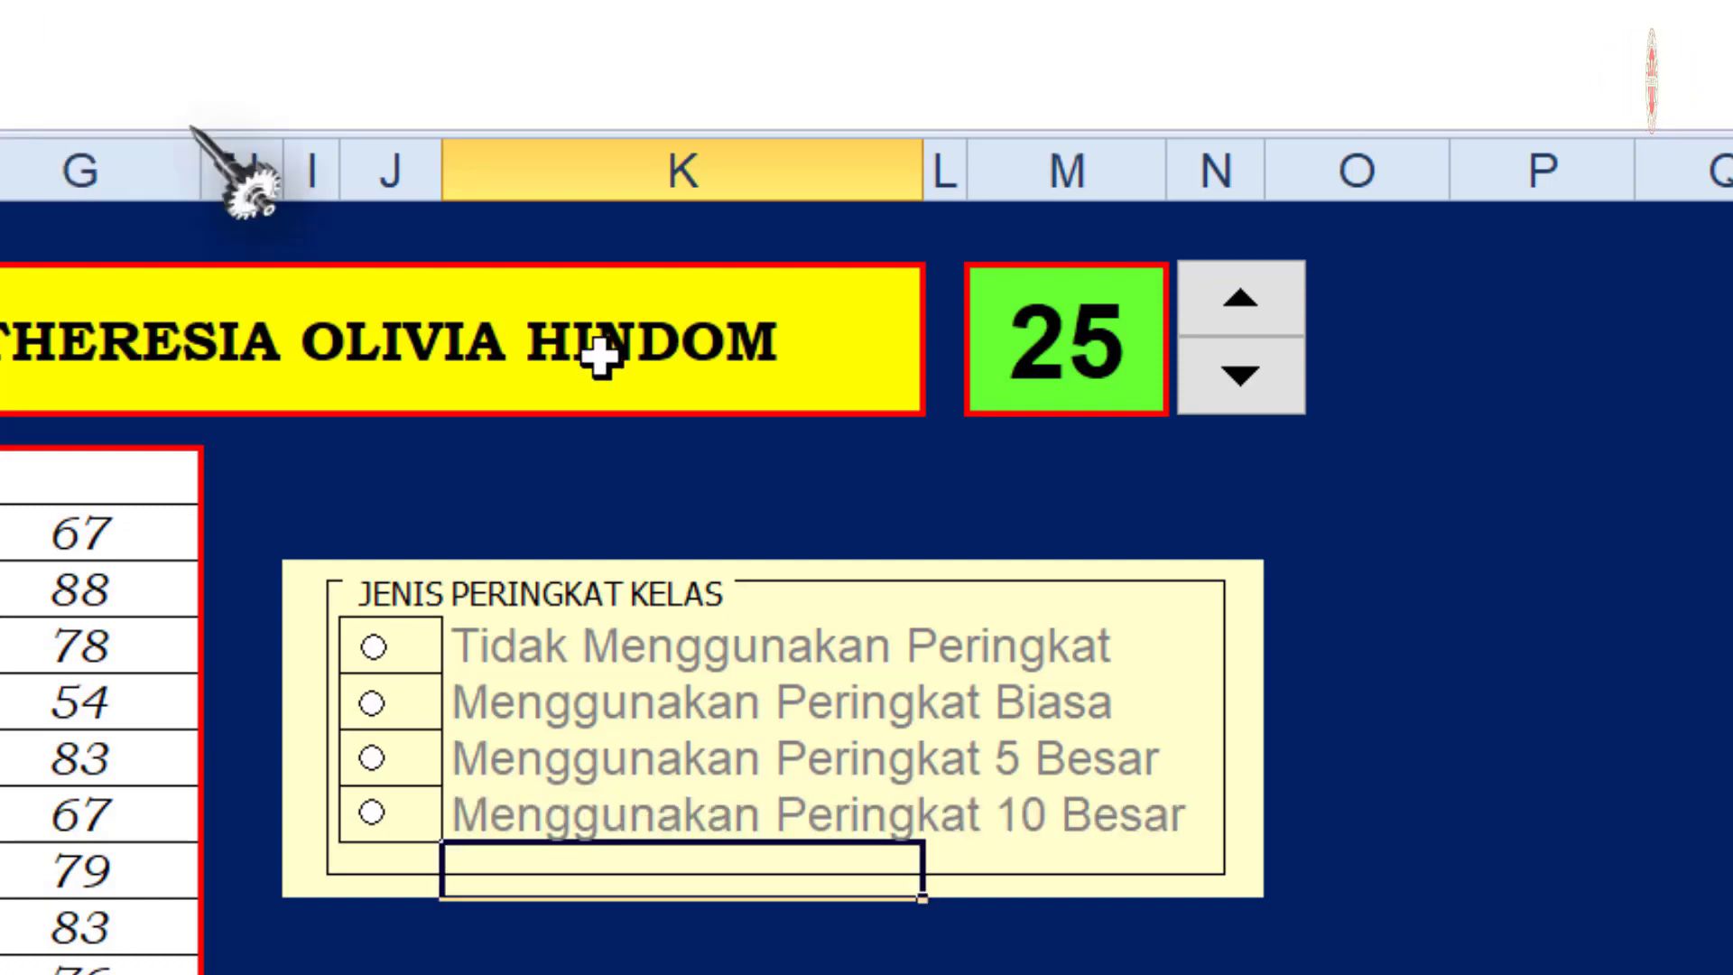
Set the font colour of the labels in K8:K11 to White, Background 1, Darker 35%
left_click_drag(528, 646, 528, 814)
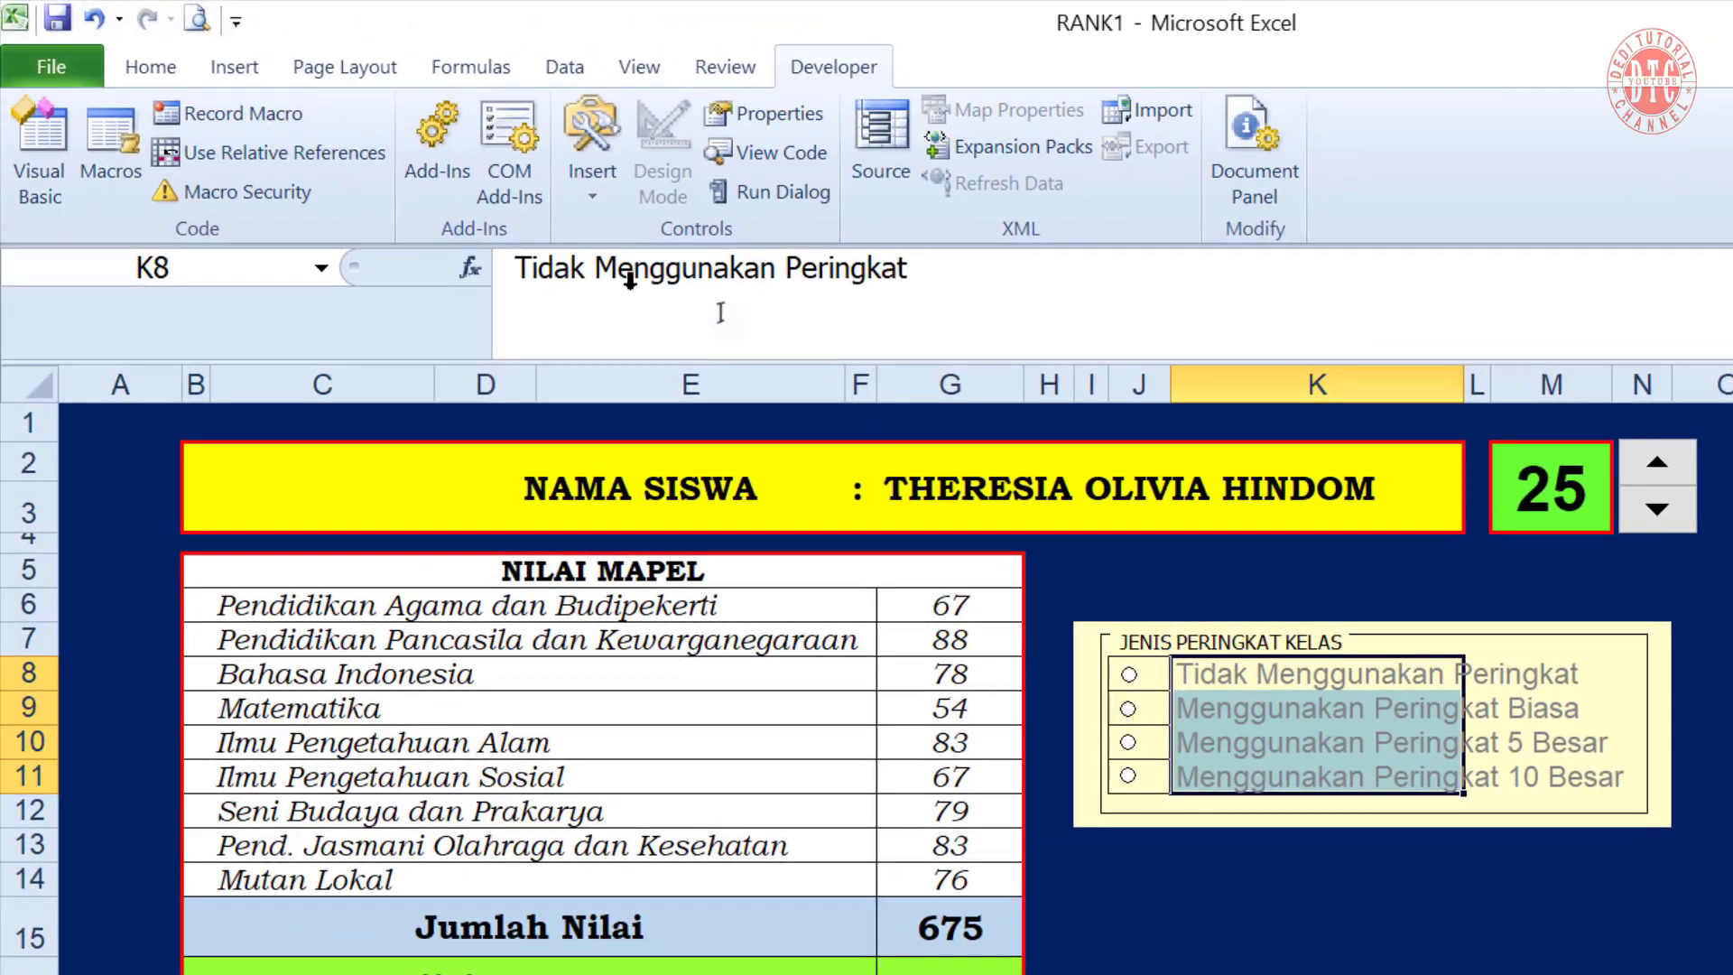
left_click(149, 66)
left_click(562, 176)
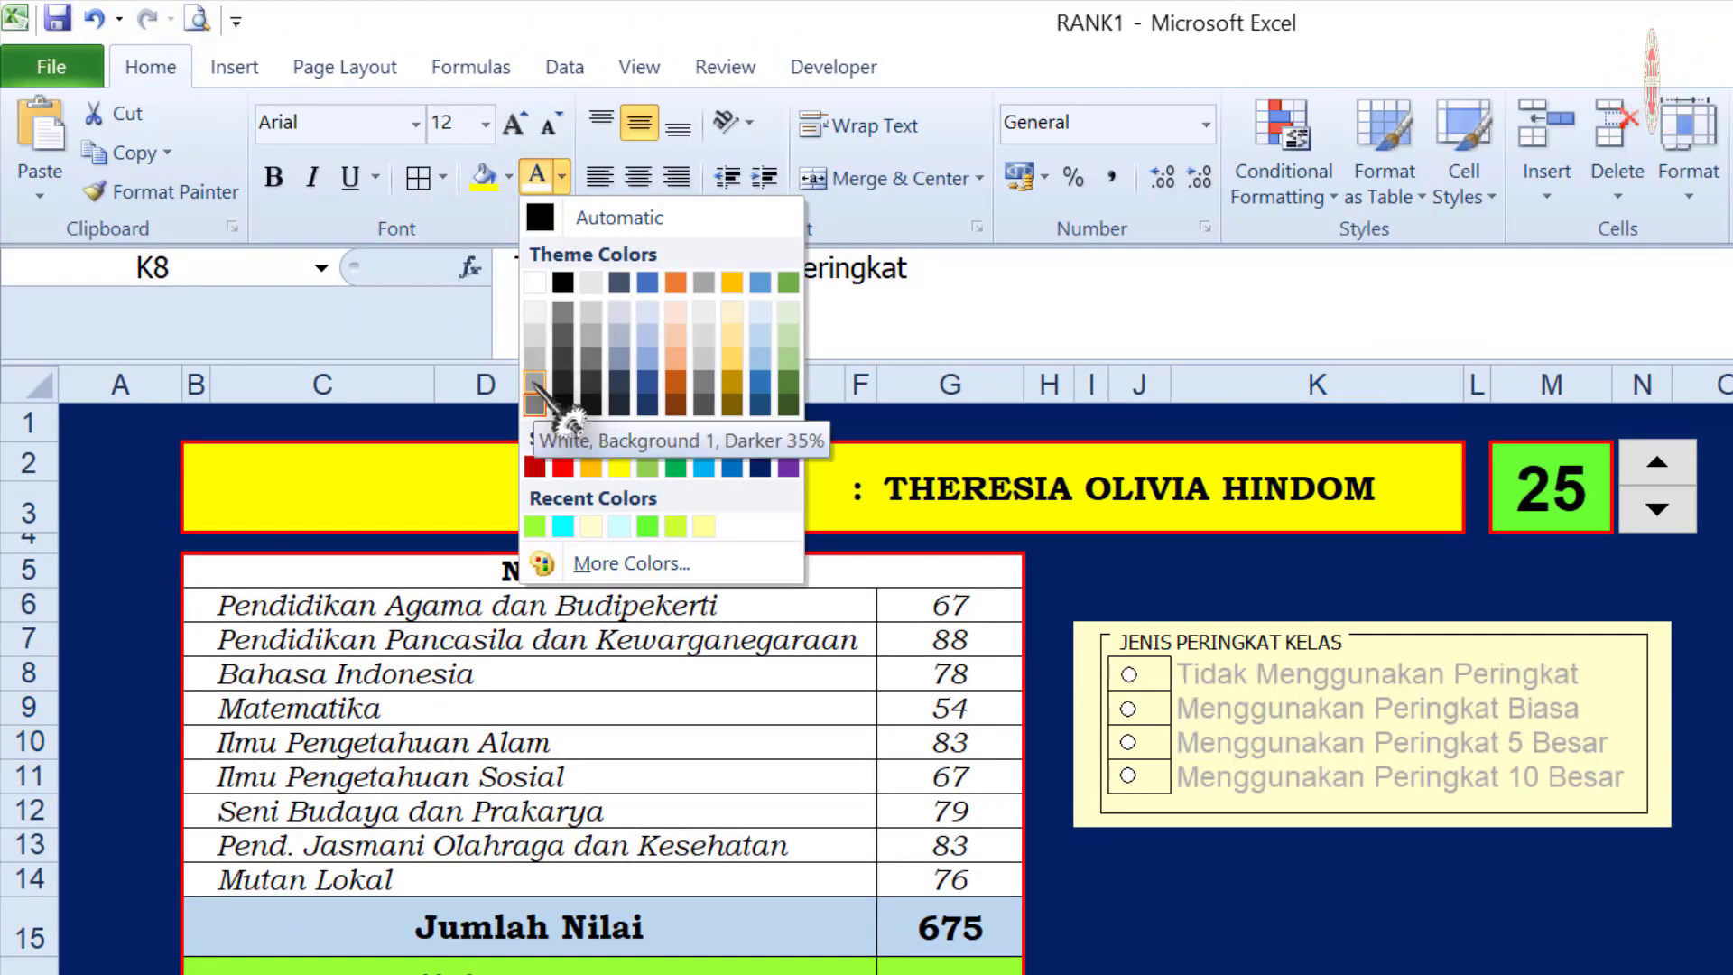
left_click(535, 383)
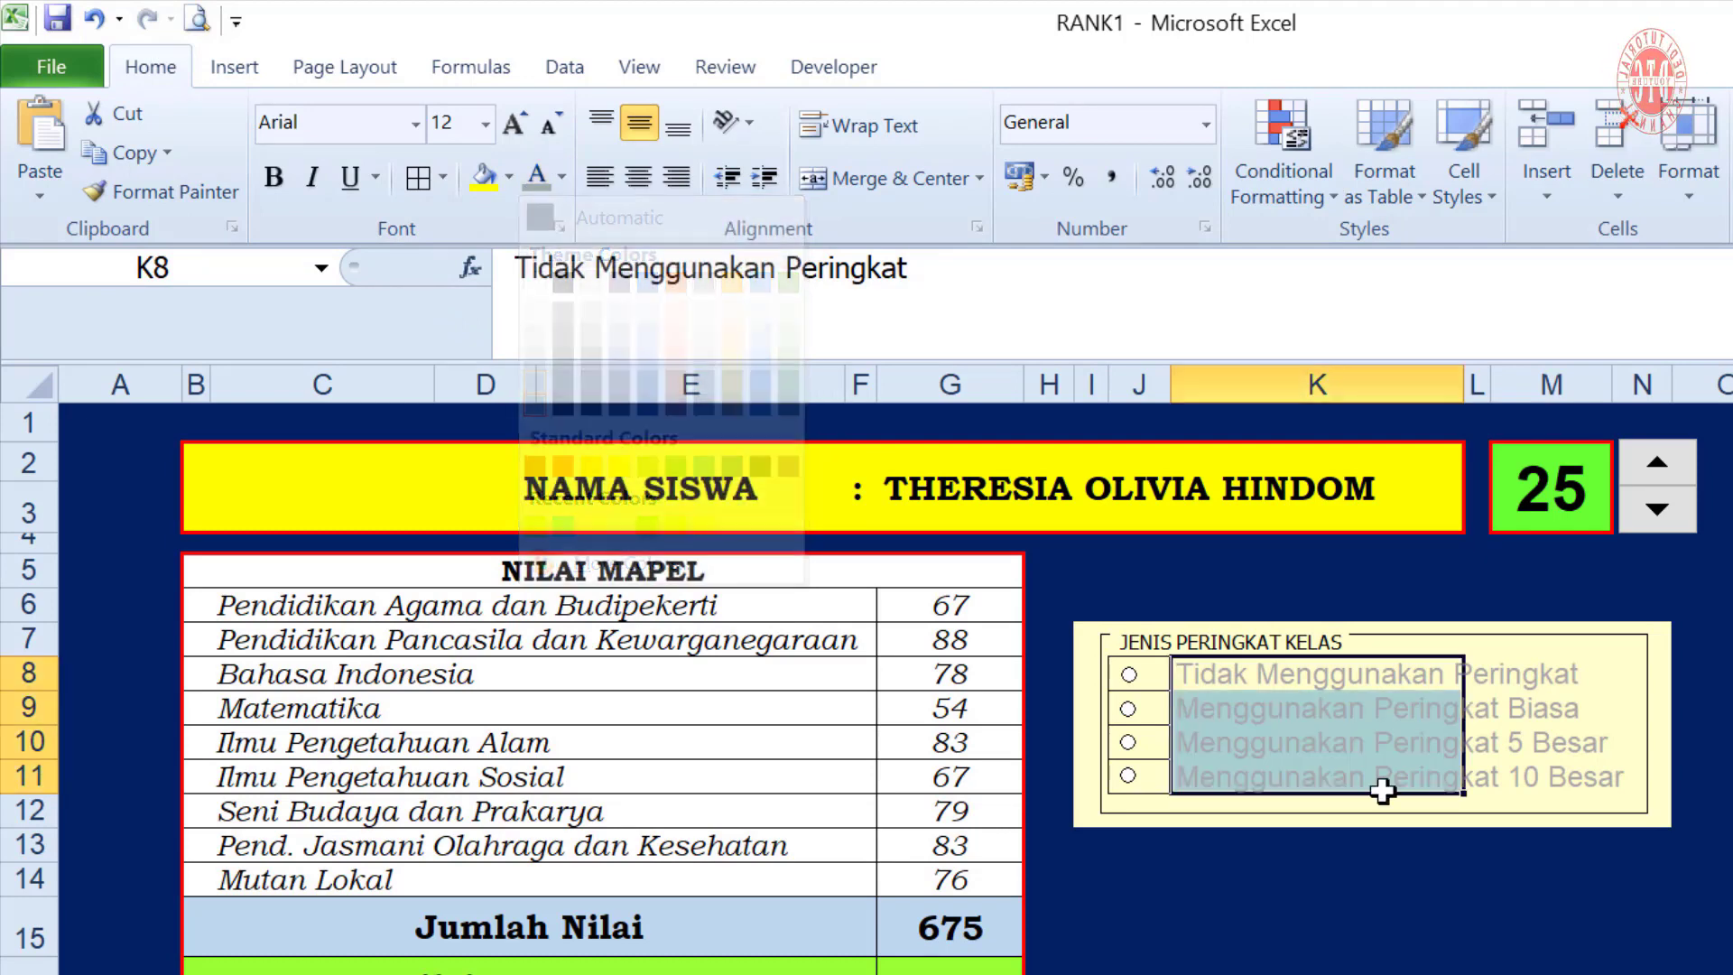
left_click(1575, 715)
Remove all borders from cells J8:J11 behind the option buttons
left_click_drag(1168, 672, 1154, 781)
left_click(442, 177)
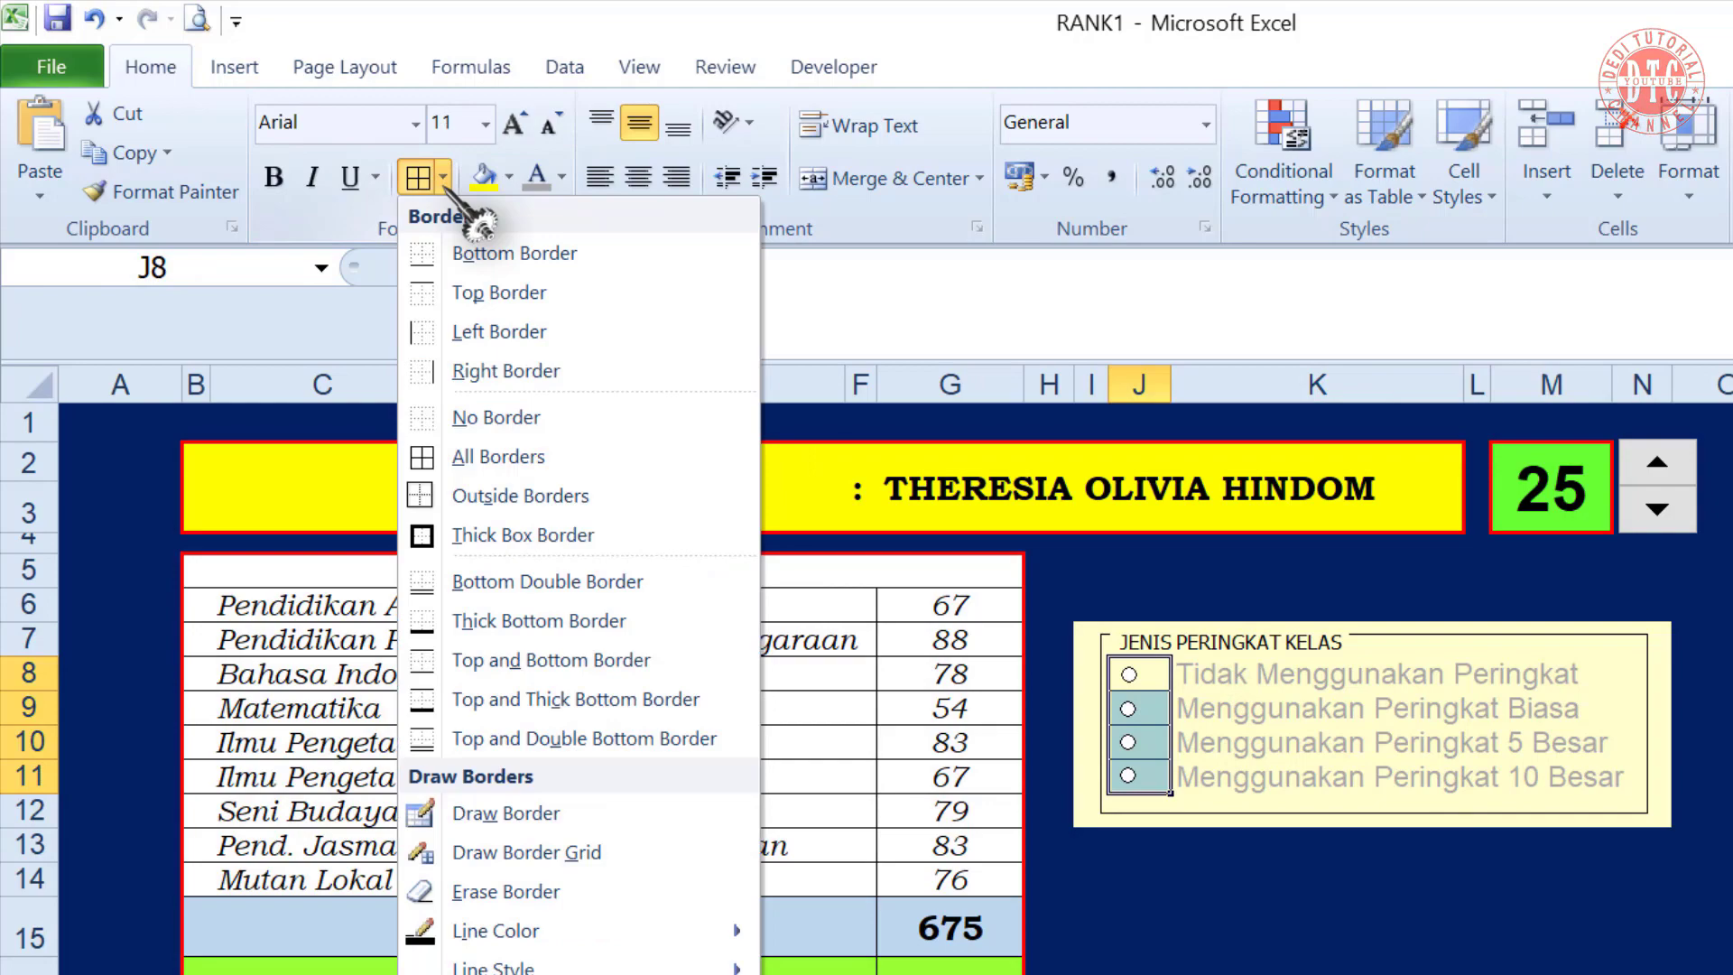
left_click(481, 431)
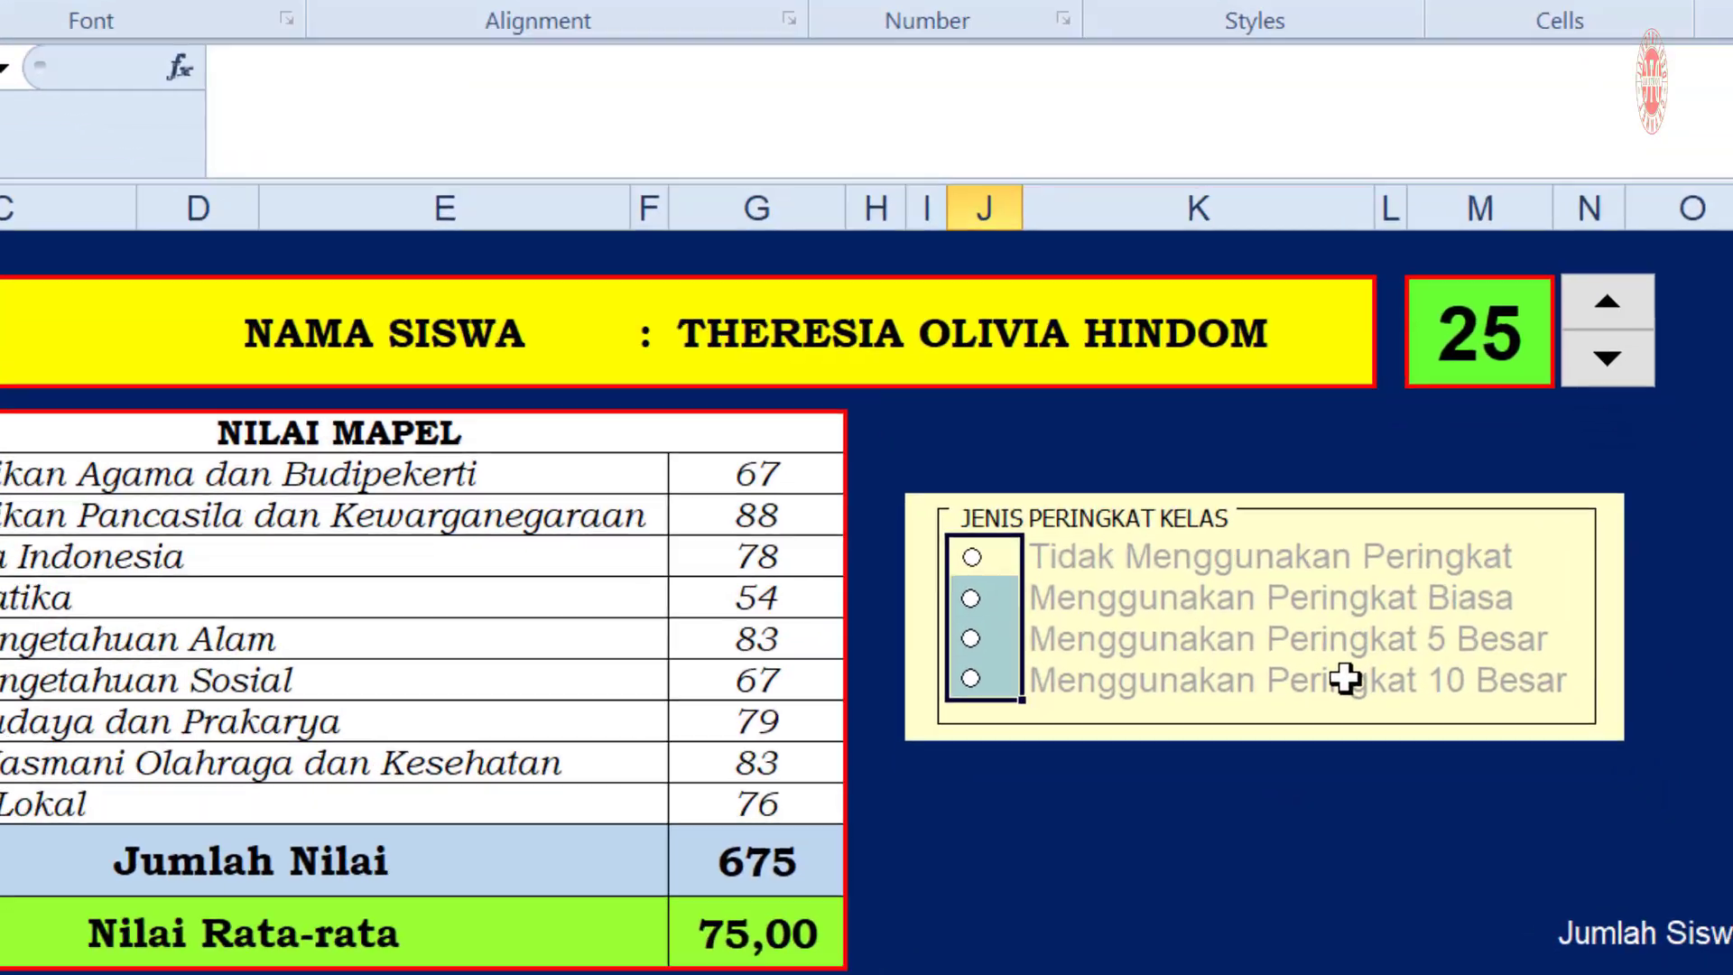
left_click(1345, 679)
key("Up")
key("Up")
key("Up")
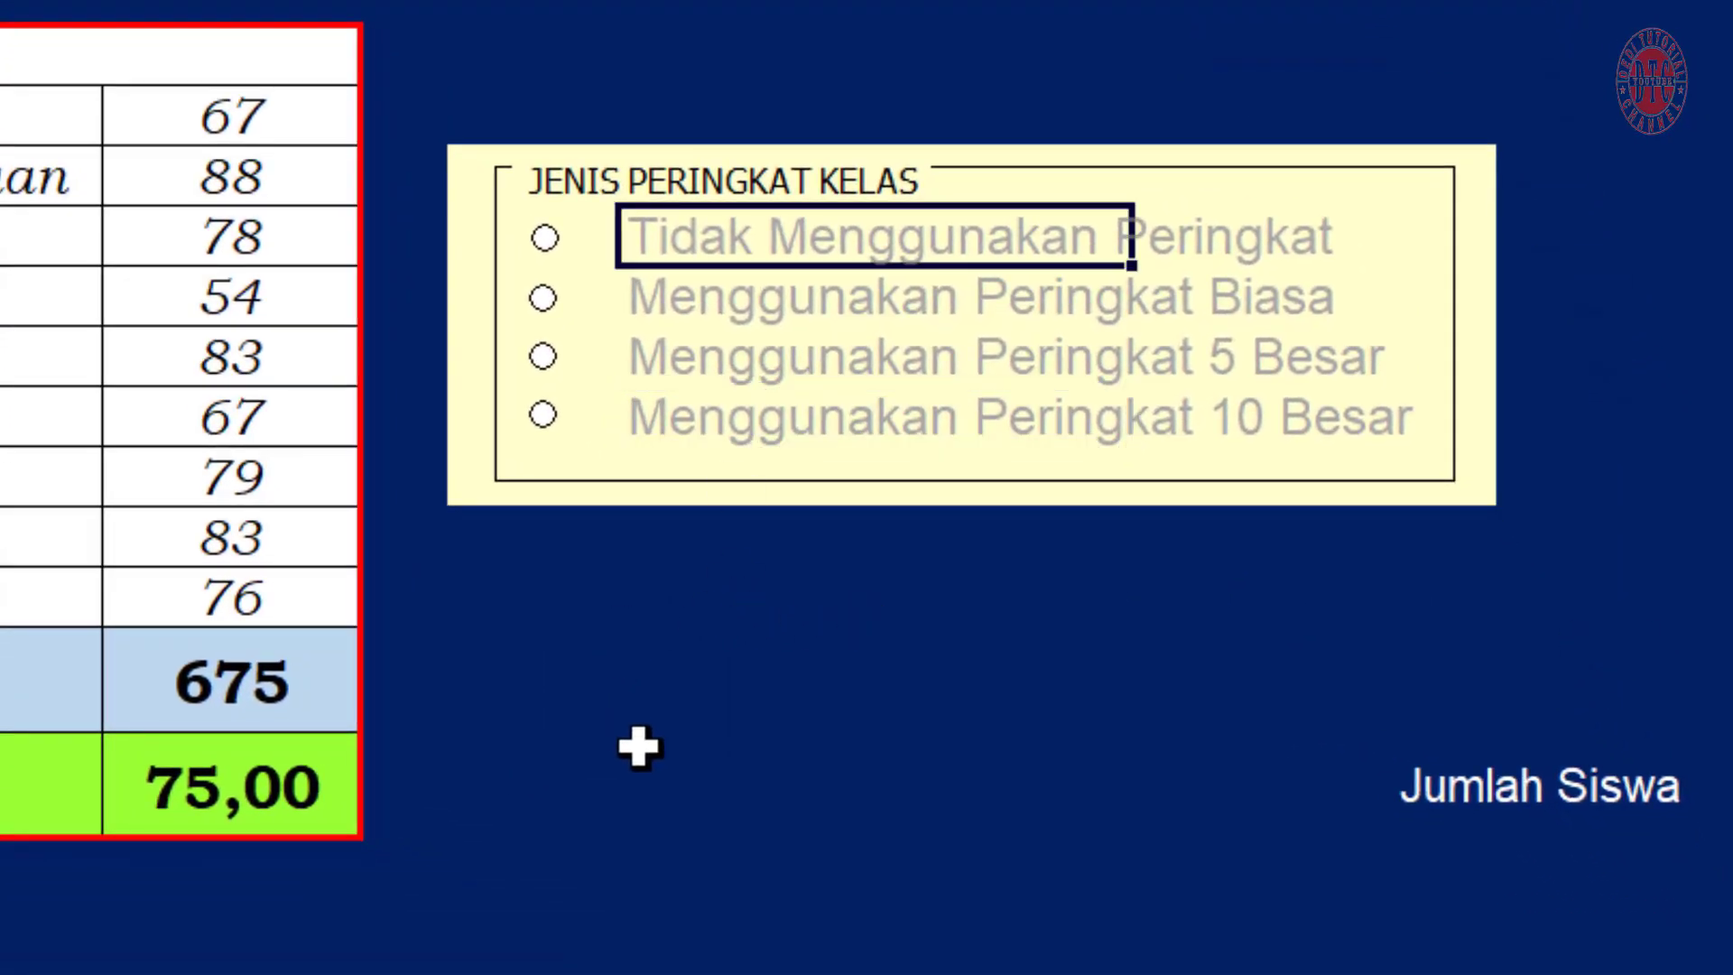
left_click(609, 776)
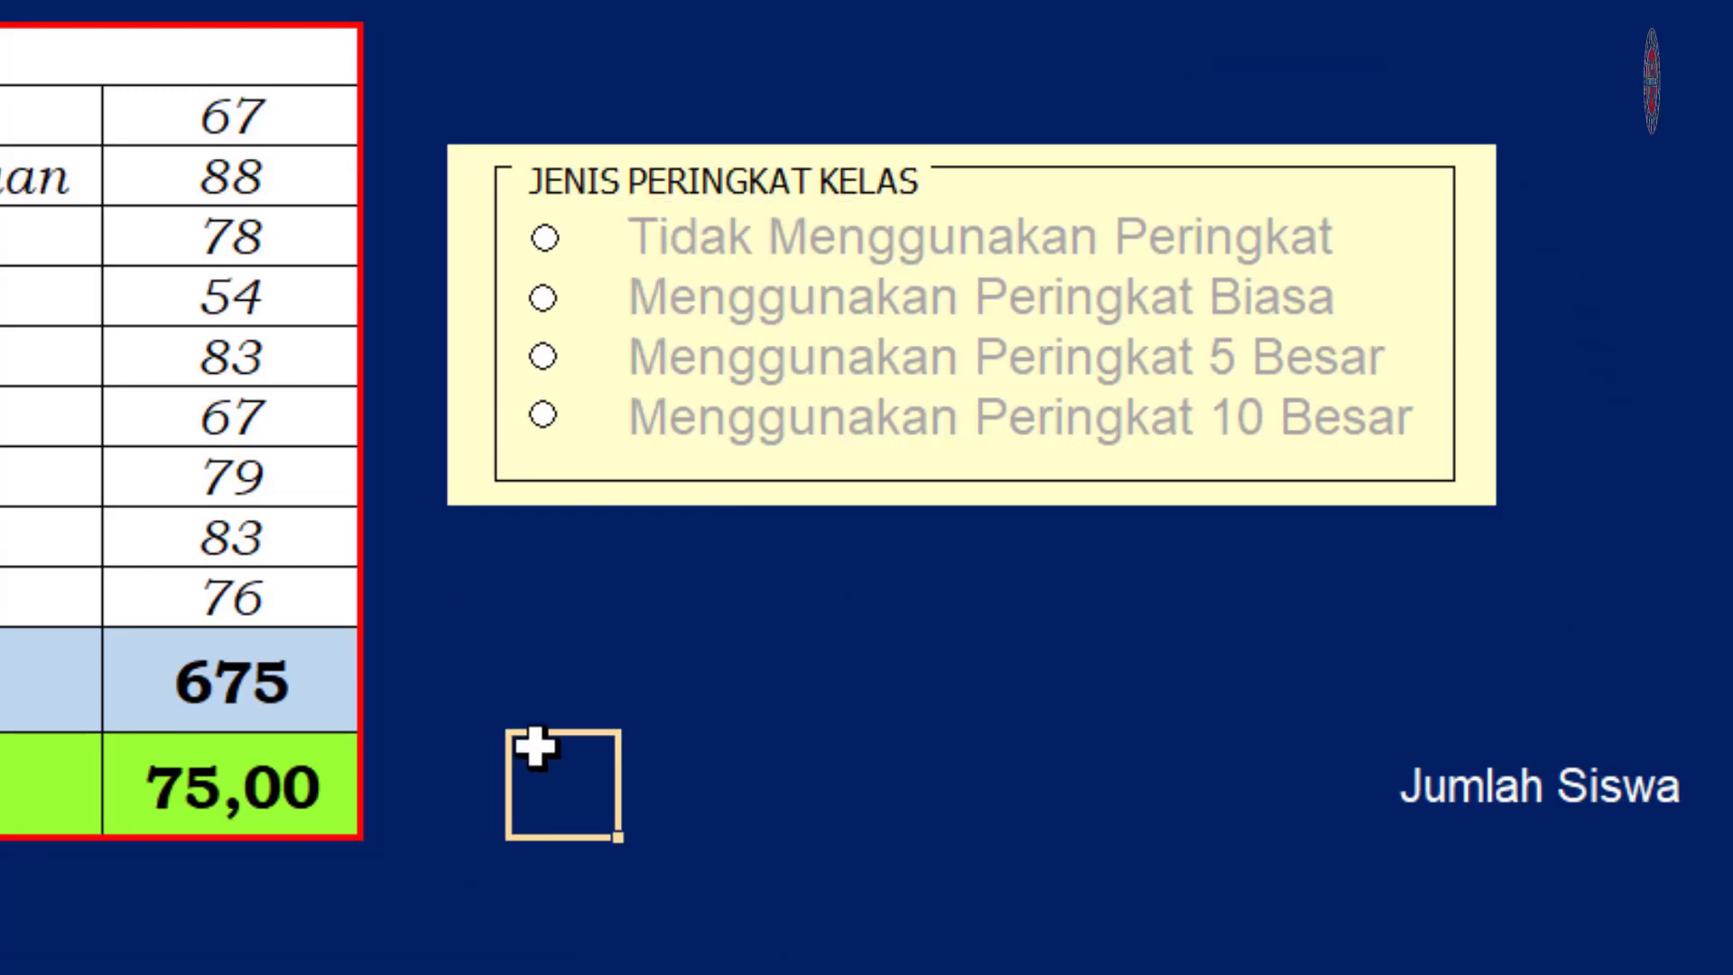
Turn off Locked and Lock text in the protection settings of the Tidak Menggunakan Peringkat option button
right_click(562, 233)
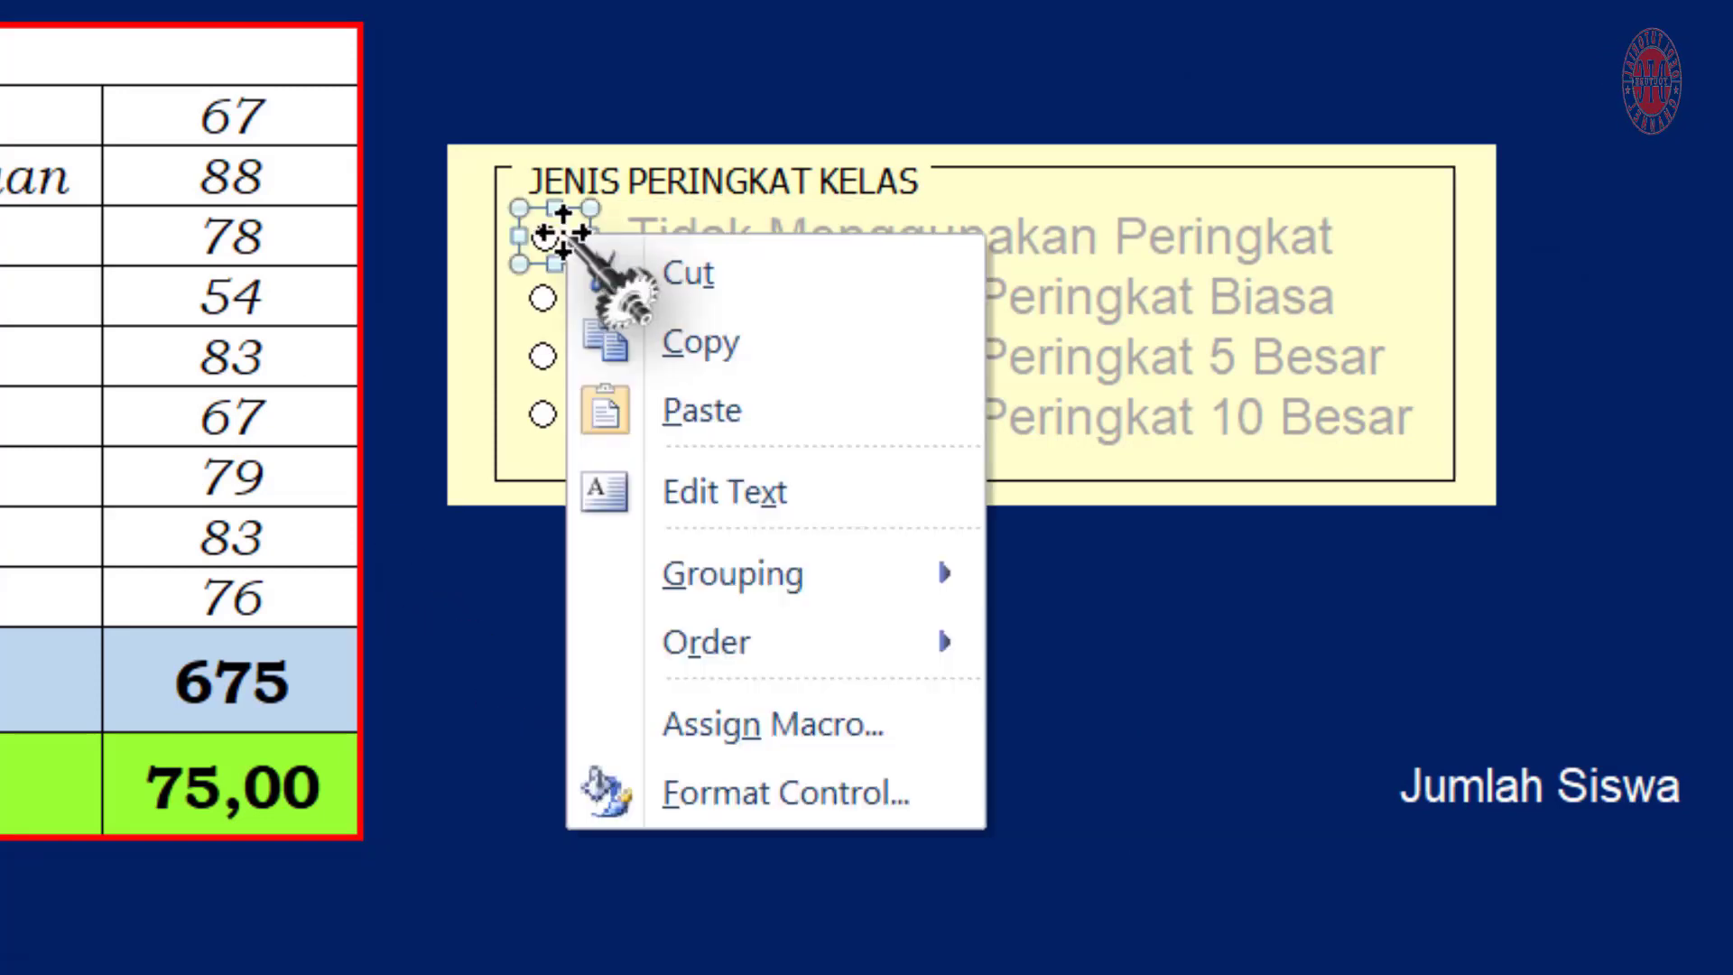
left_click(761, 794)
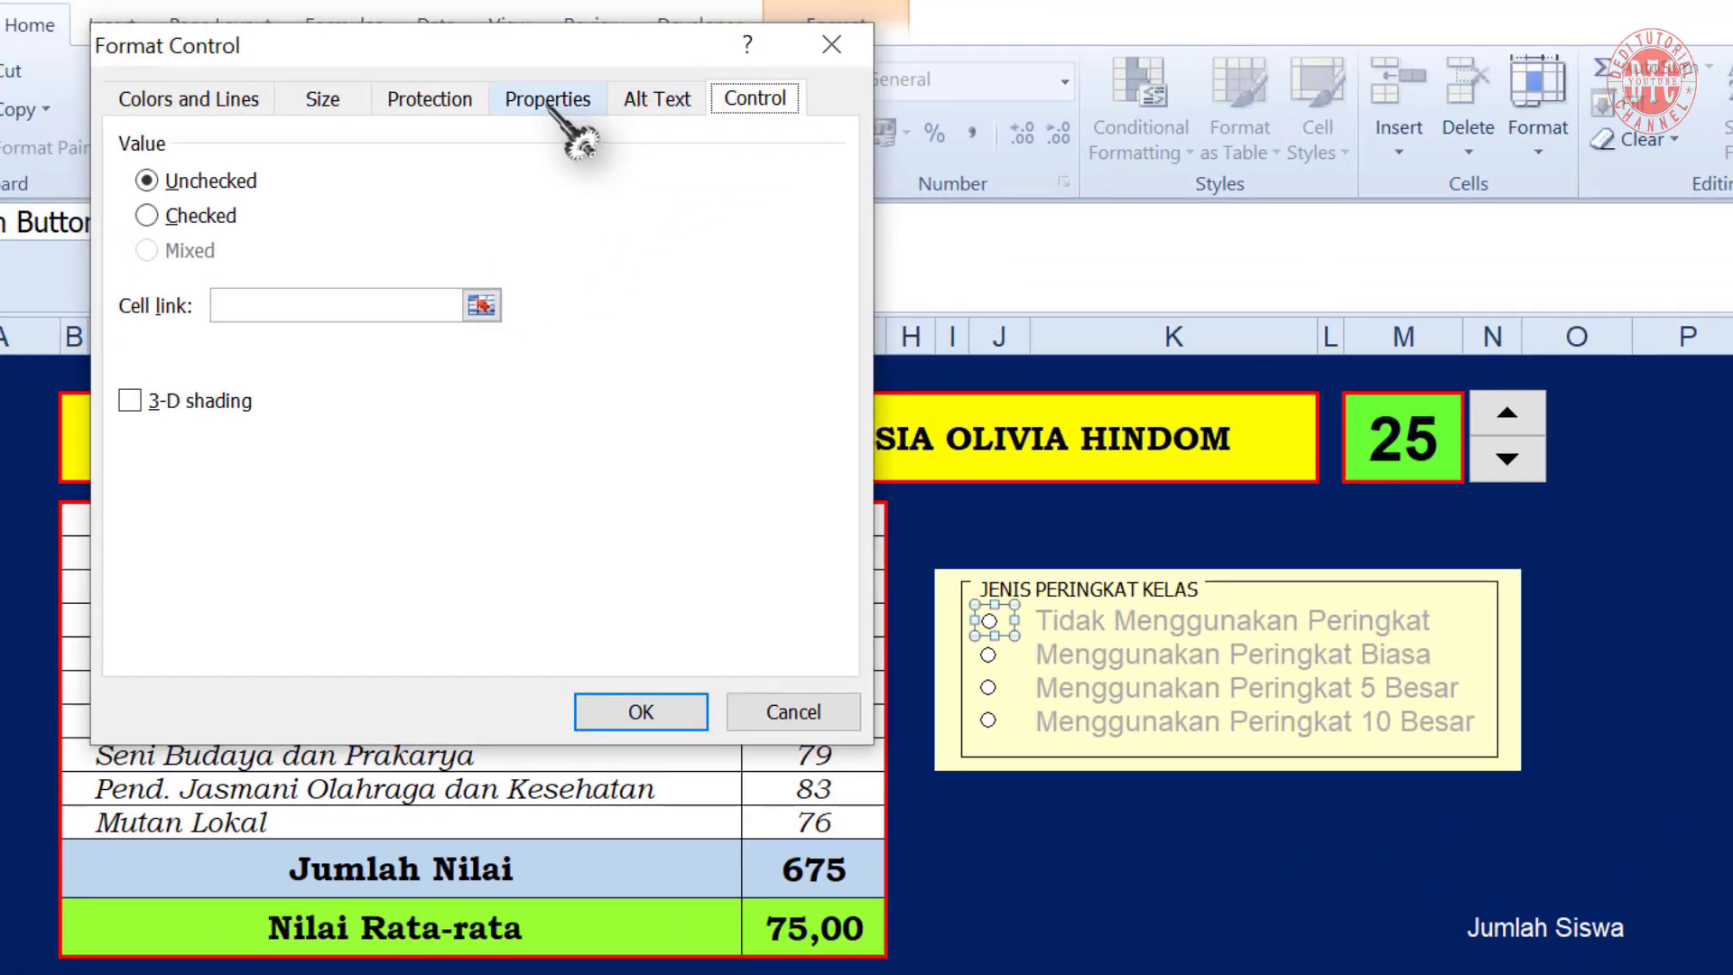
left_click(430, 98)
left_click(135, 150)
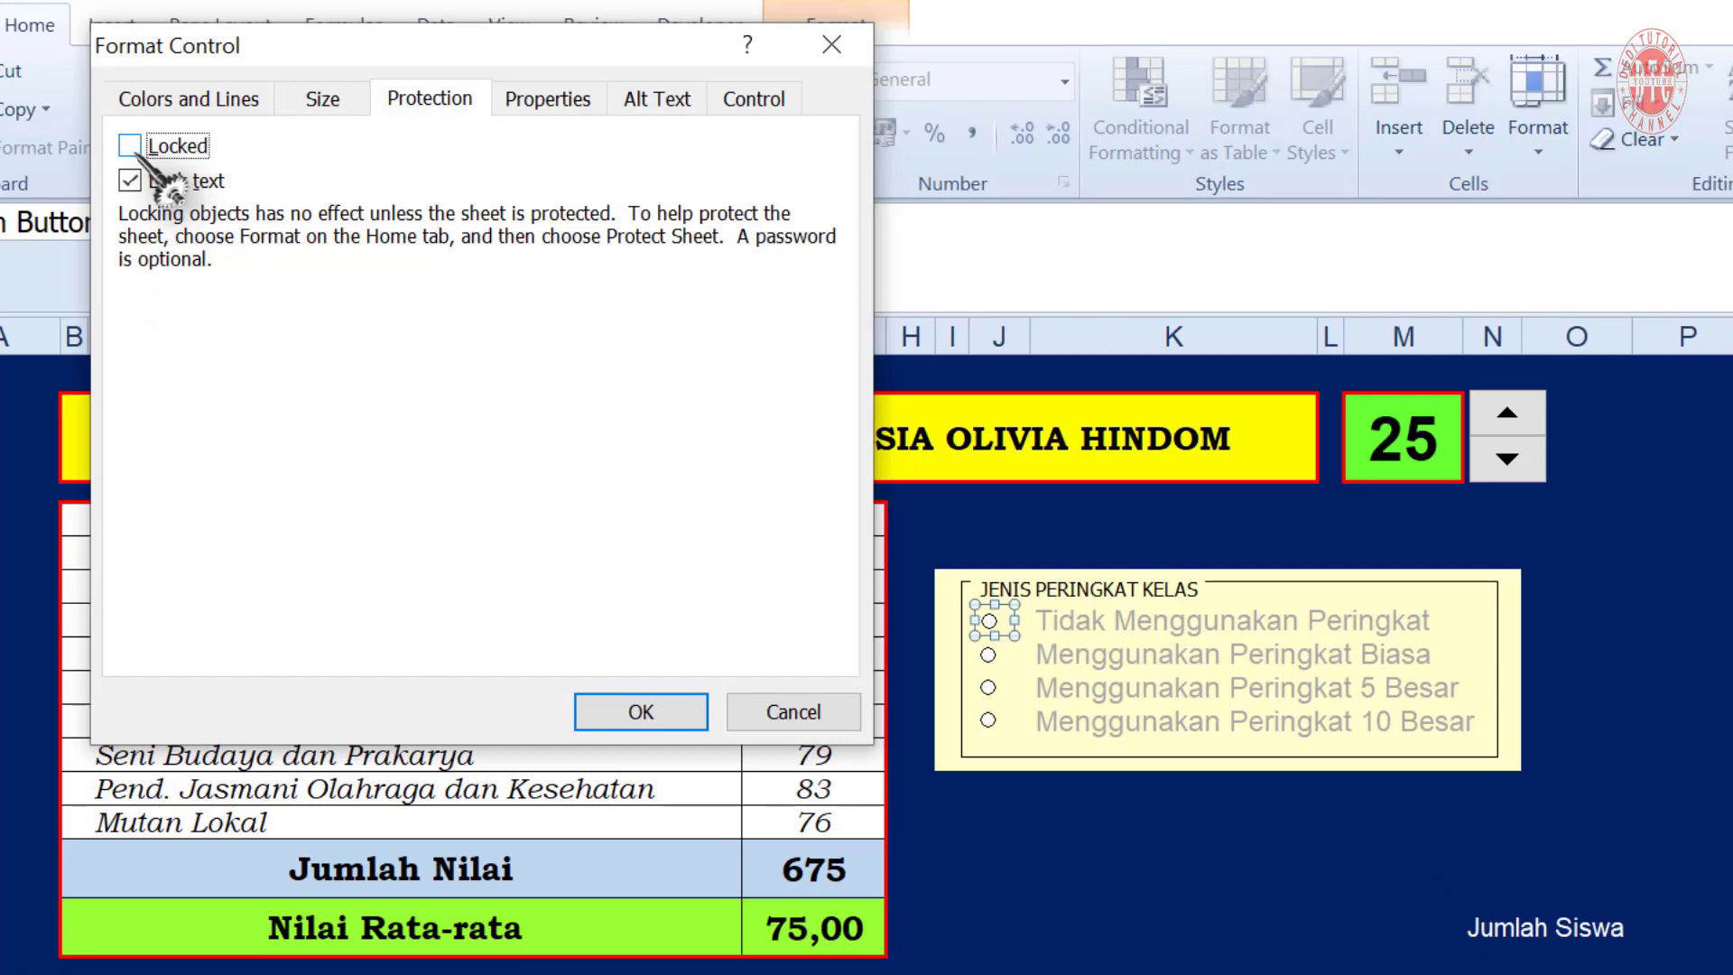
left_click(133, 182)
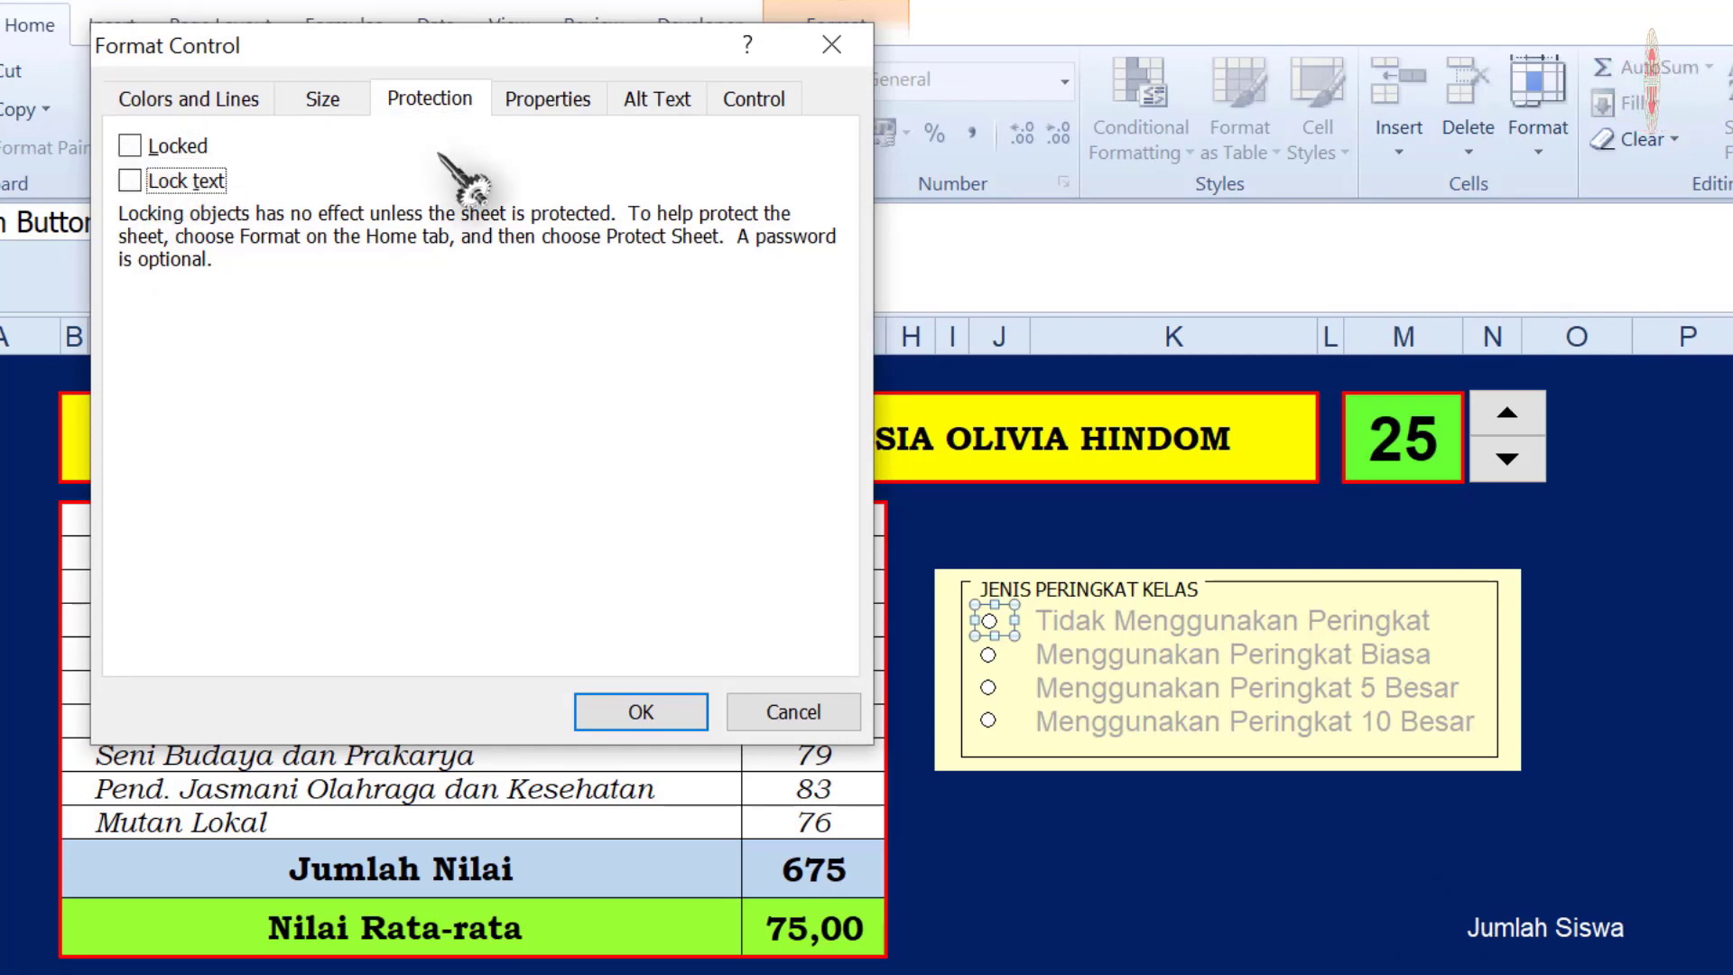
Link the Tidak Menggunakan Peringkat option button to cell $J$16, apply the control settings and deselect the button
left_click(188, 99)
left_click(323, 98)
left_click(752, 98)
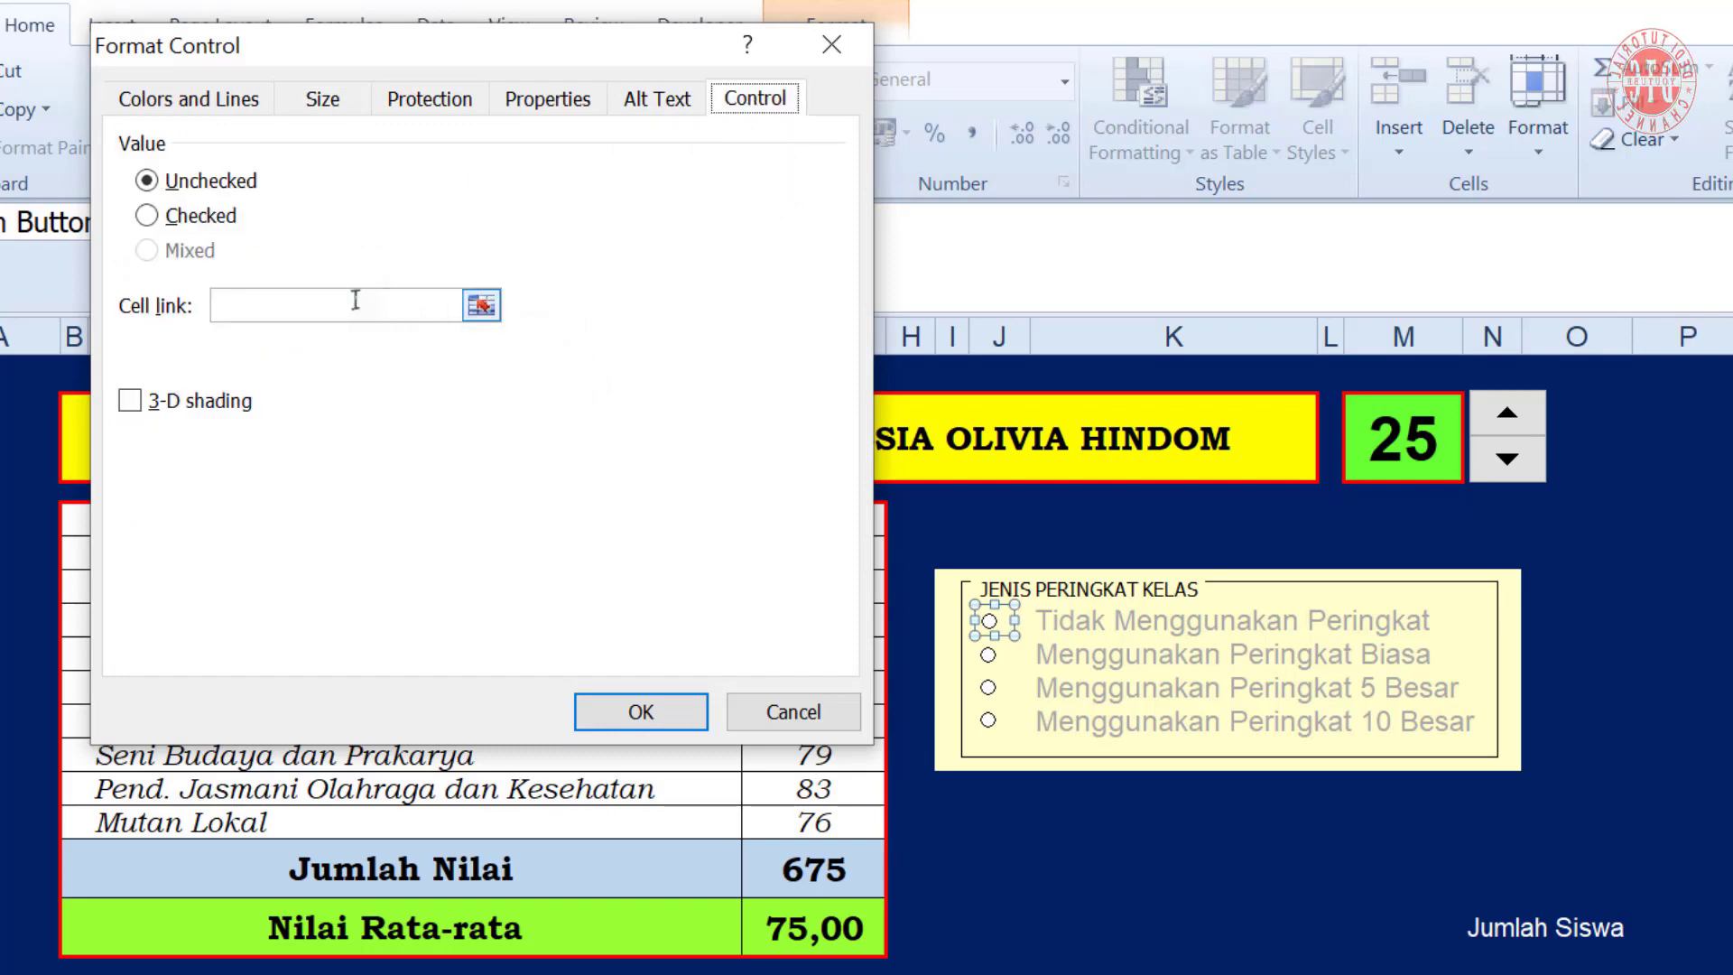
left_click(263, 308)
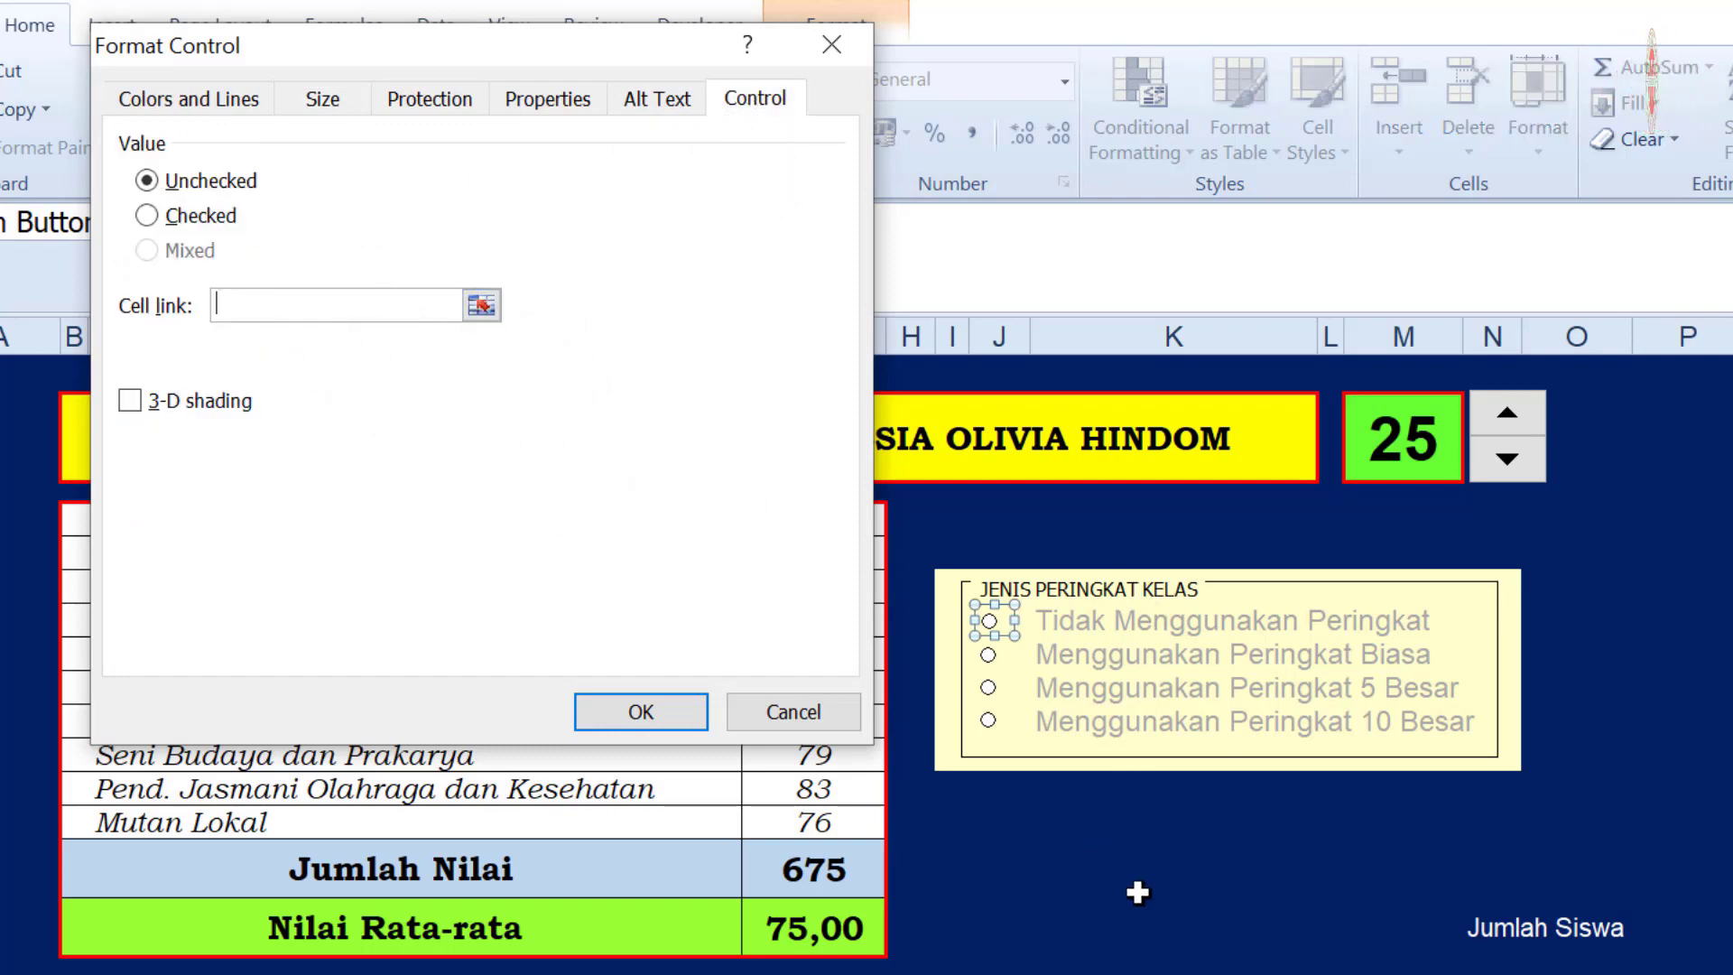
left_click(991, 929)
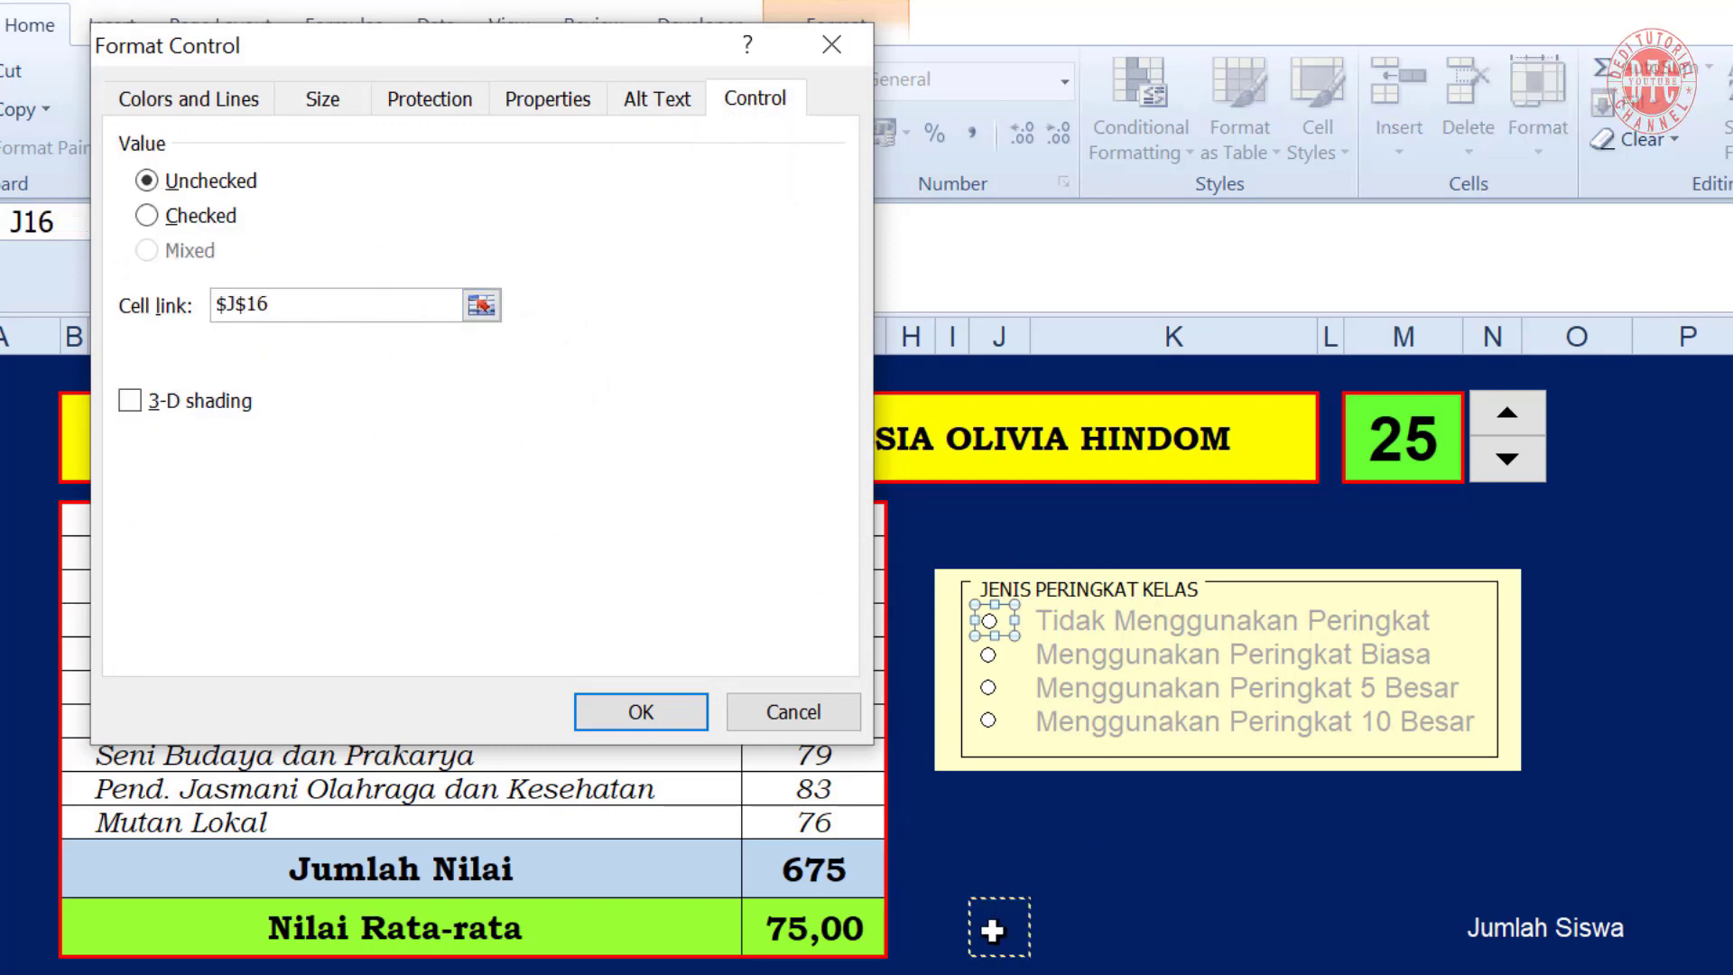
left_click(652, 713)
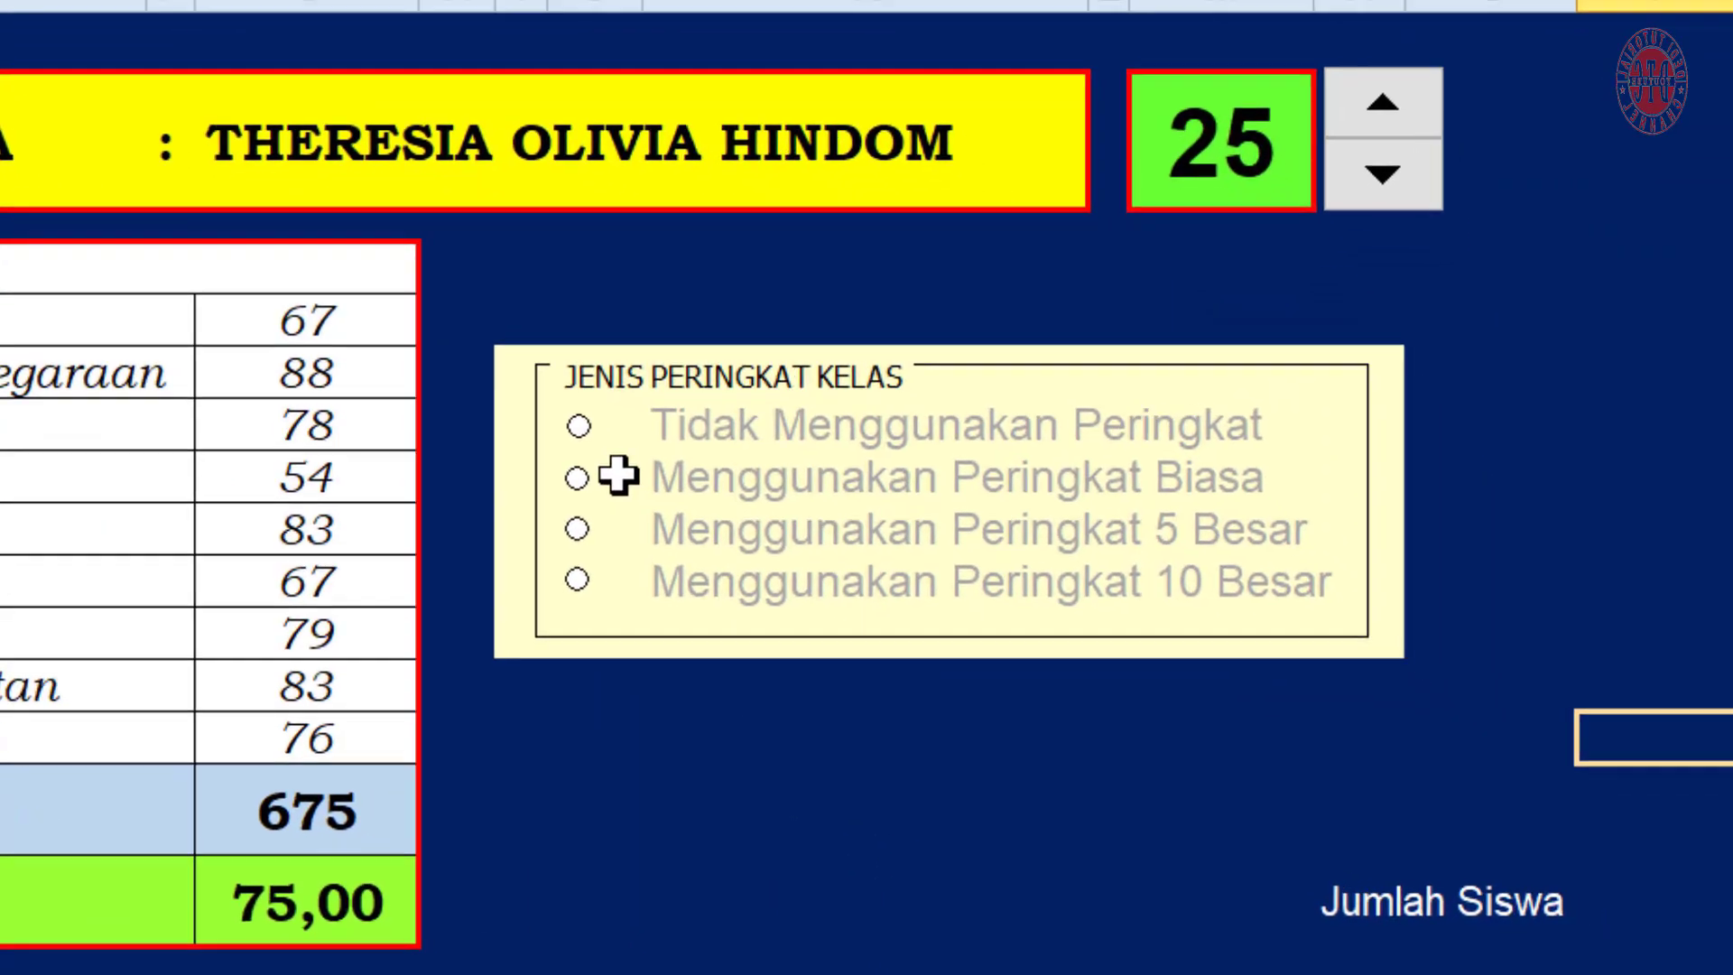
left_click(925, 627)
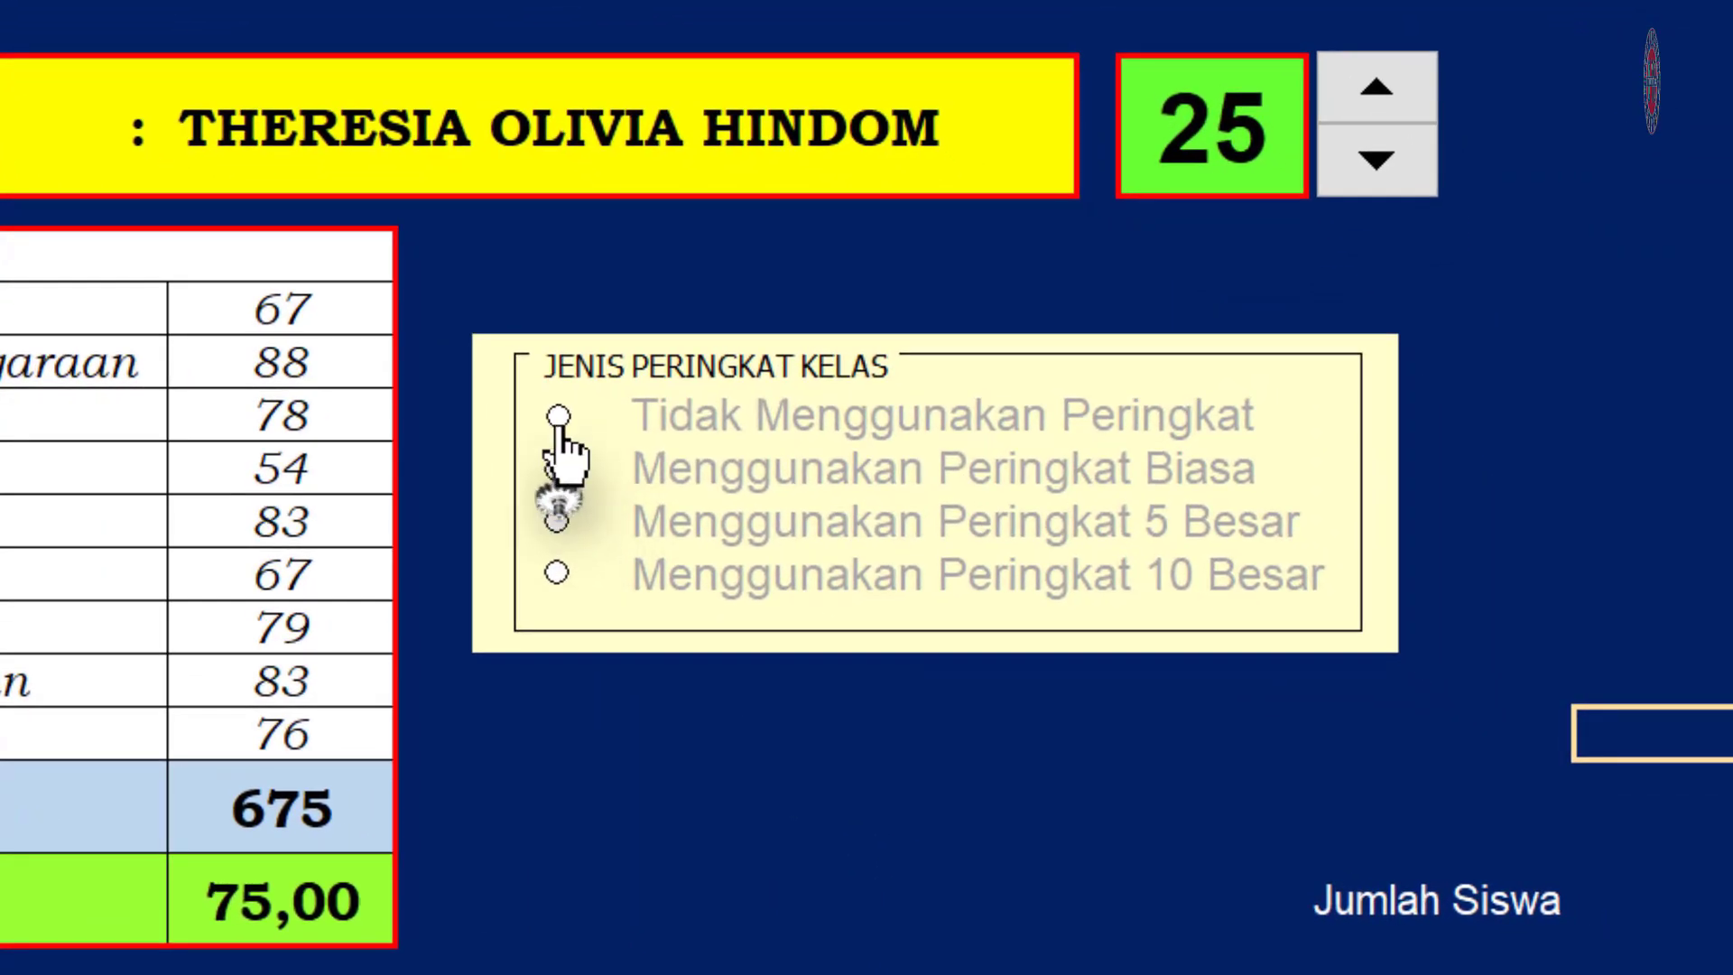
Select the Tidak Menggunakan Peringkat option, then turn off Locked and Lock text for the Menggunakan Peringkat Biasa option button
left_click(558, 416)
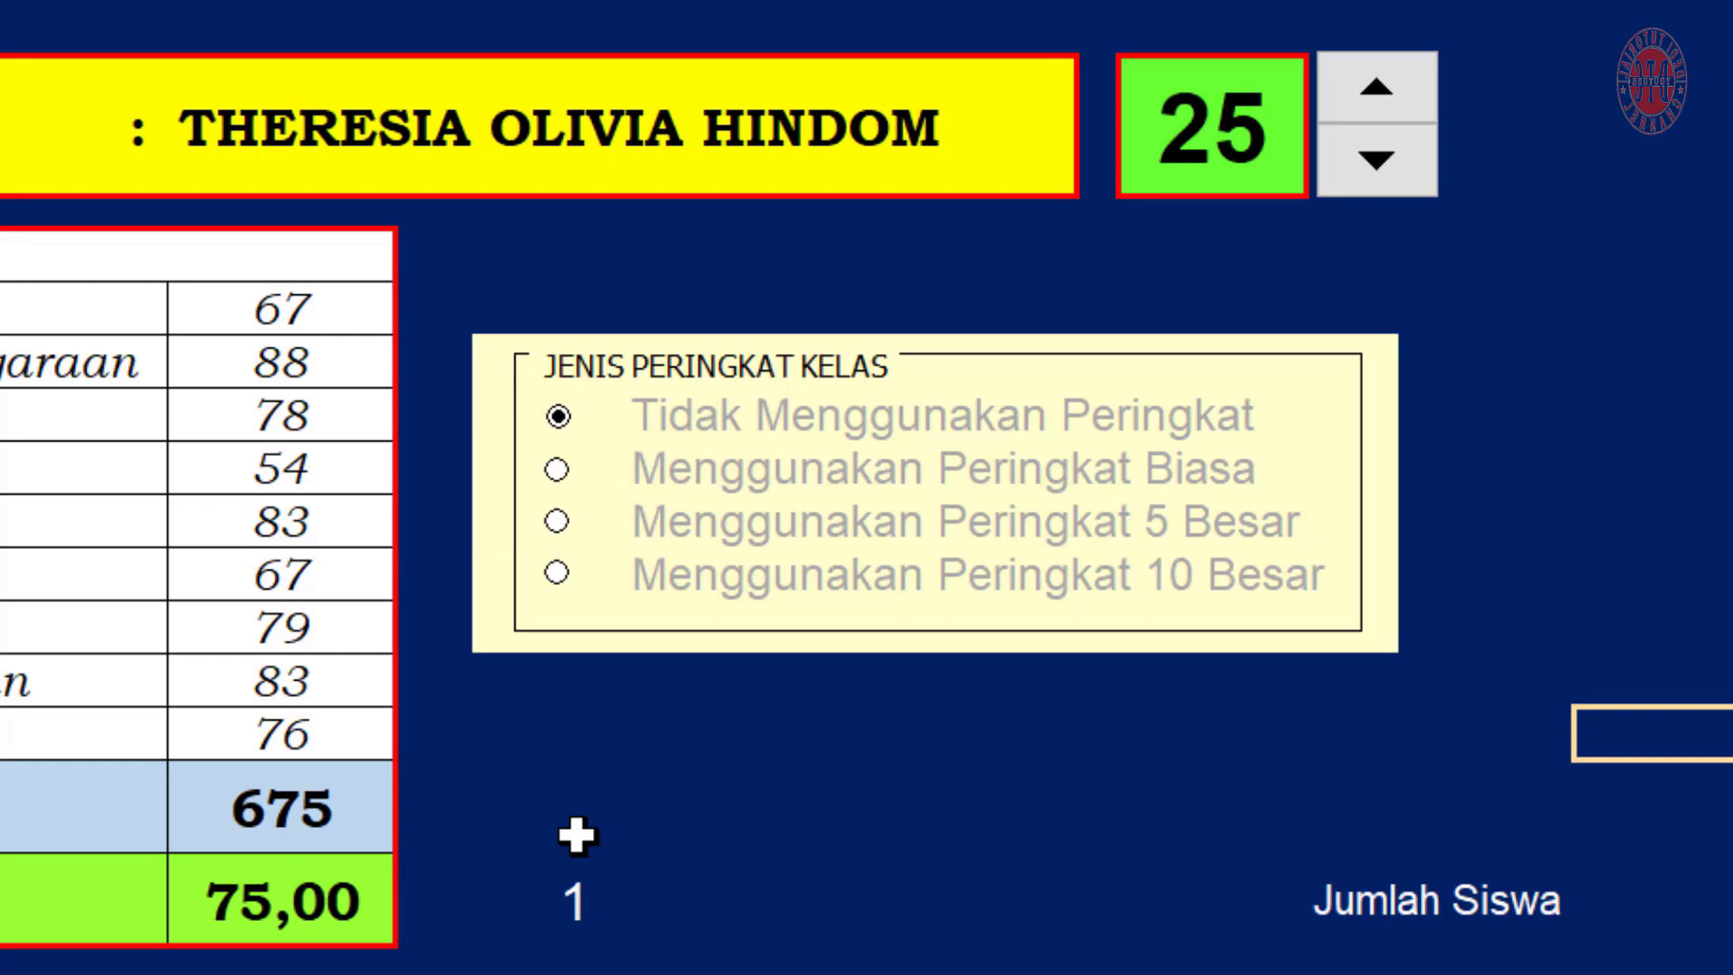
left_click(572, 907)
right_click(562, 472)
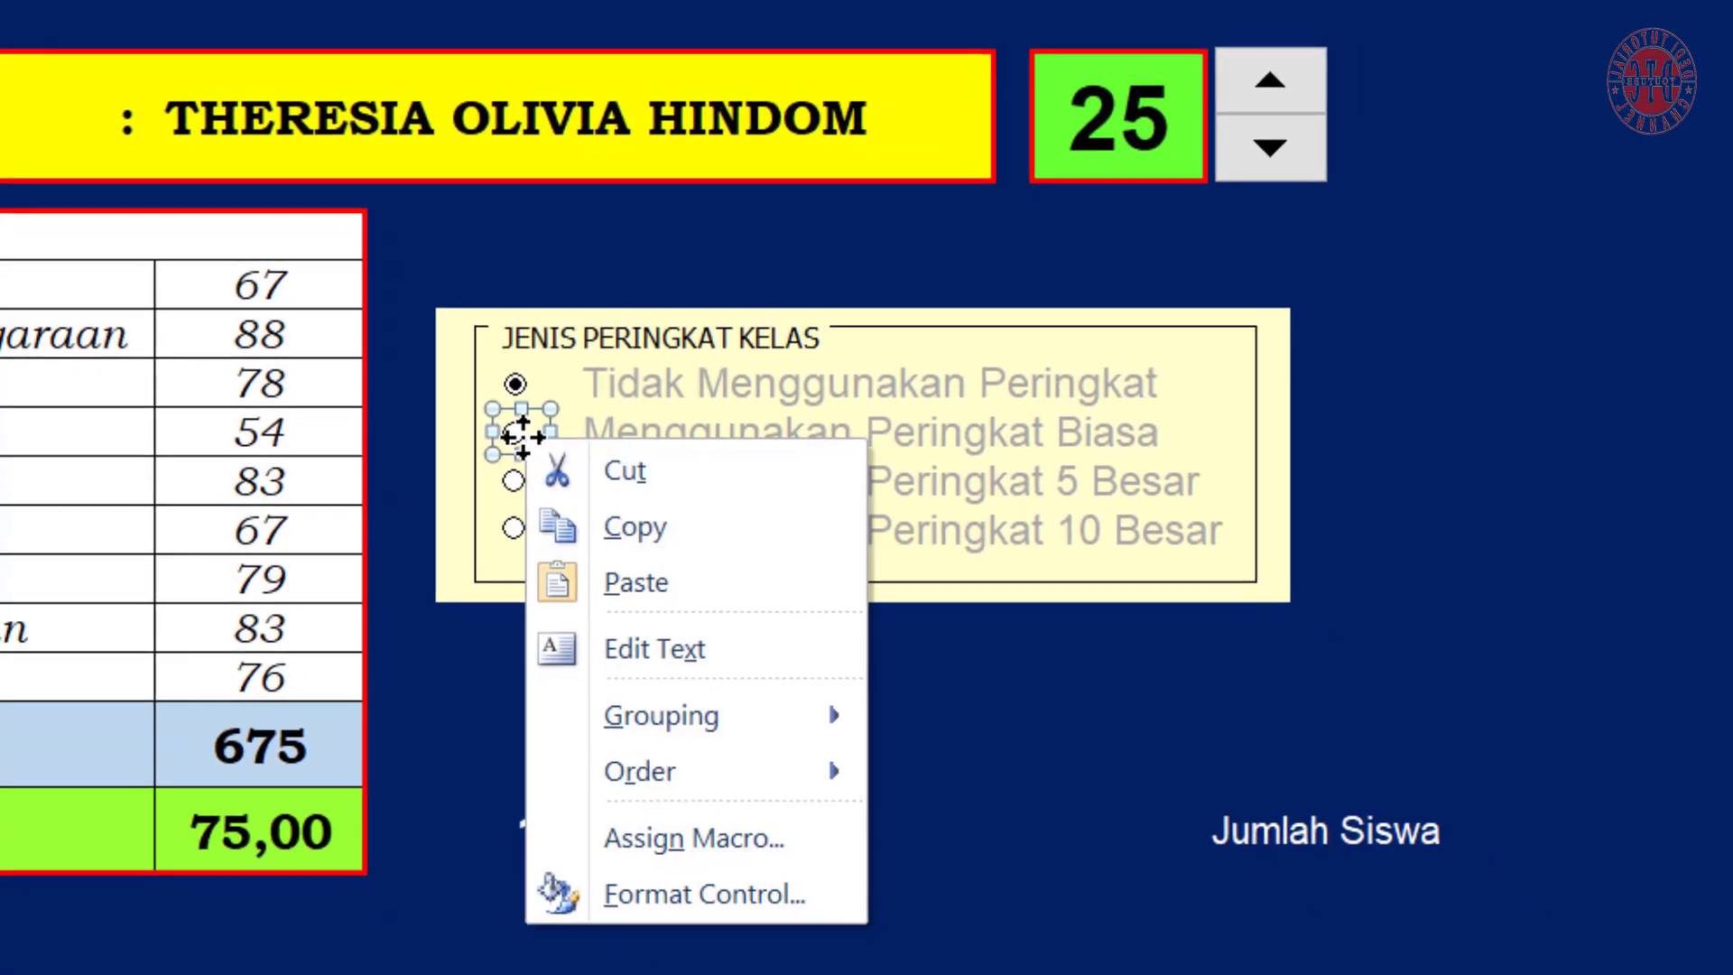
left_click(839, 890)
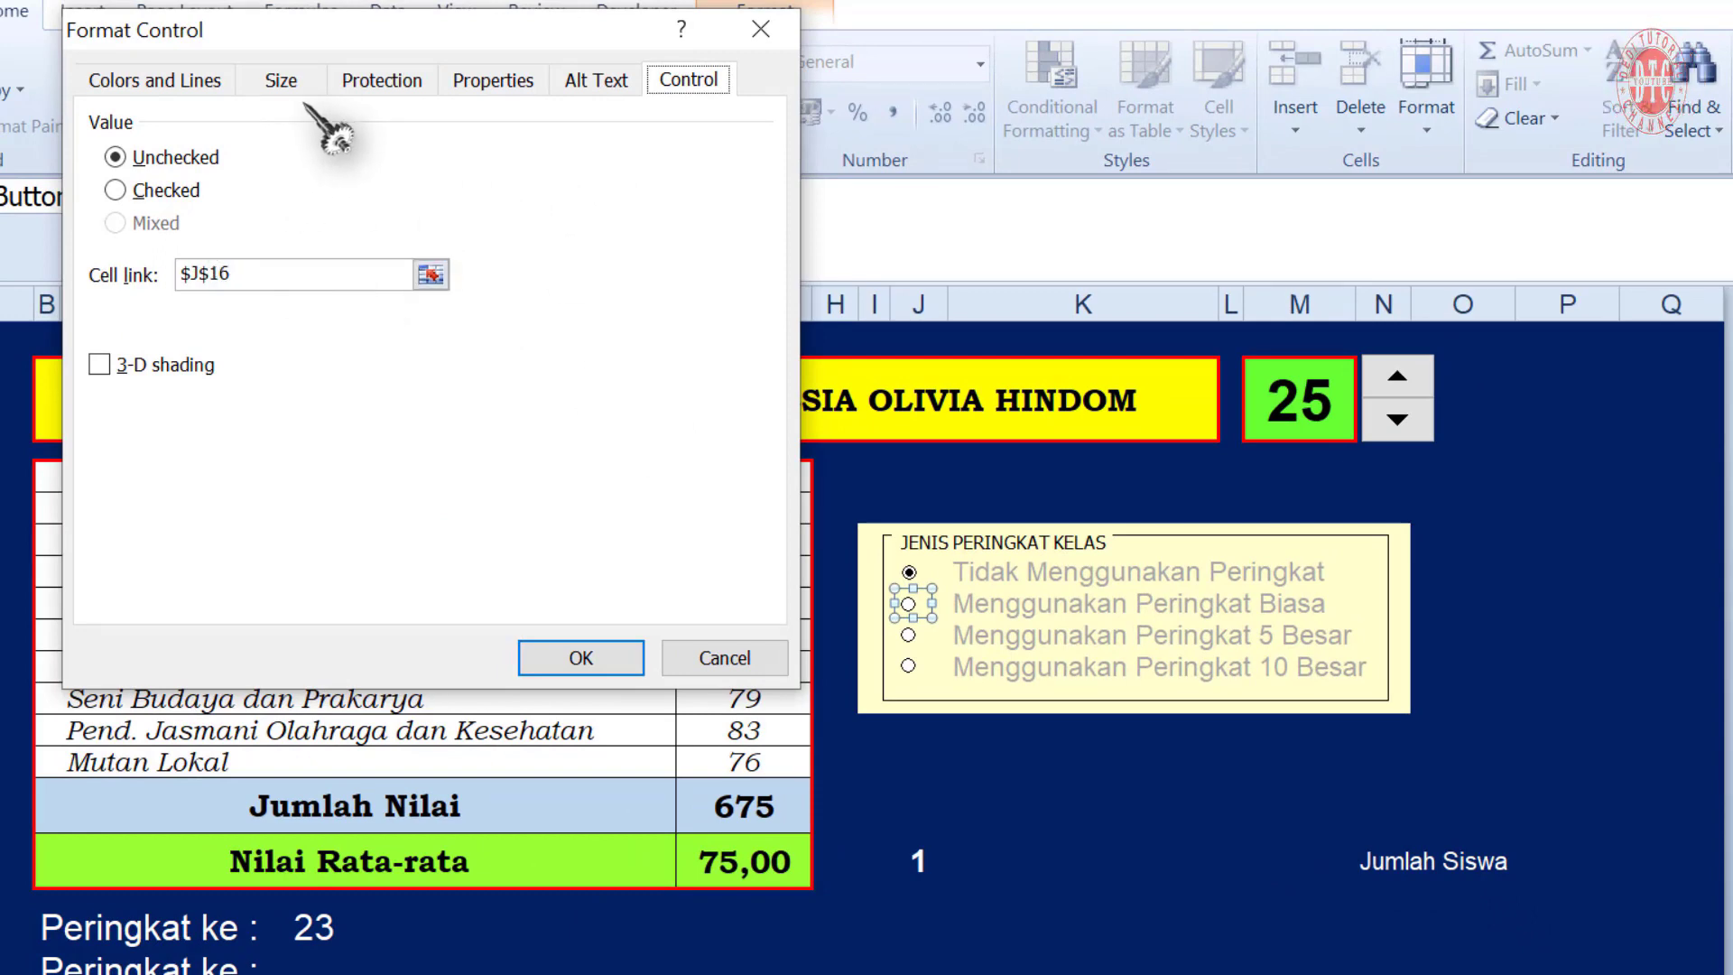
left_click(386, 83)
left_click(101, 158)
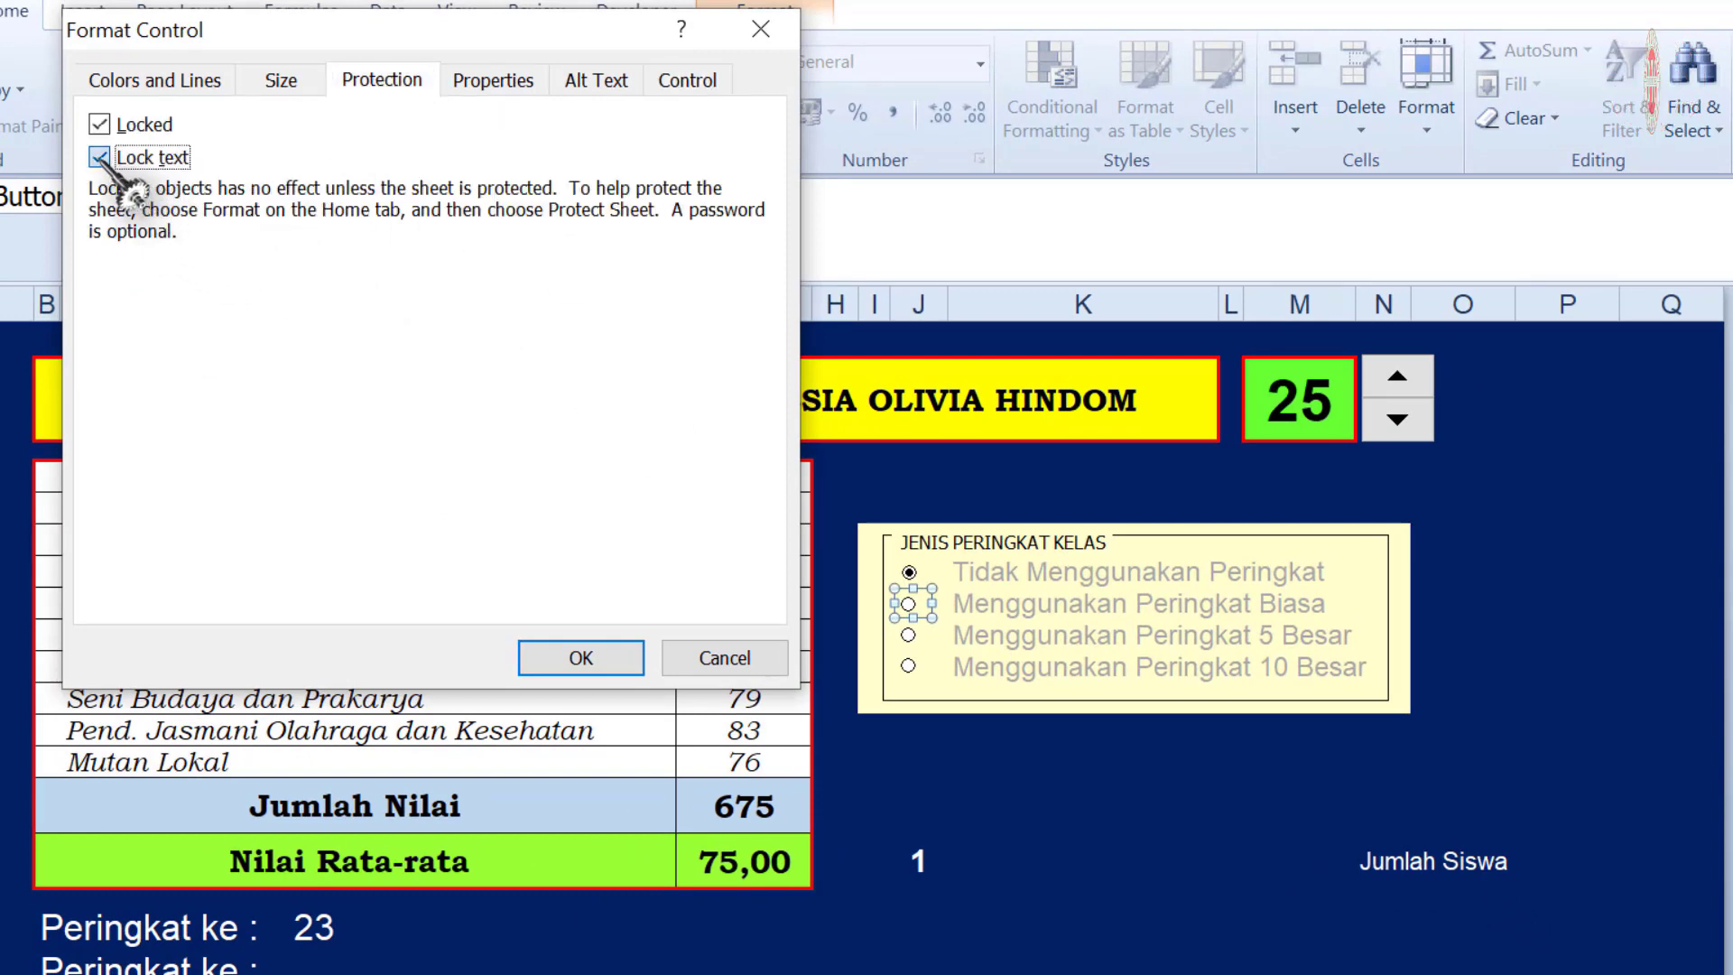
left_click(102, 124)
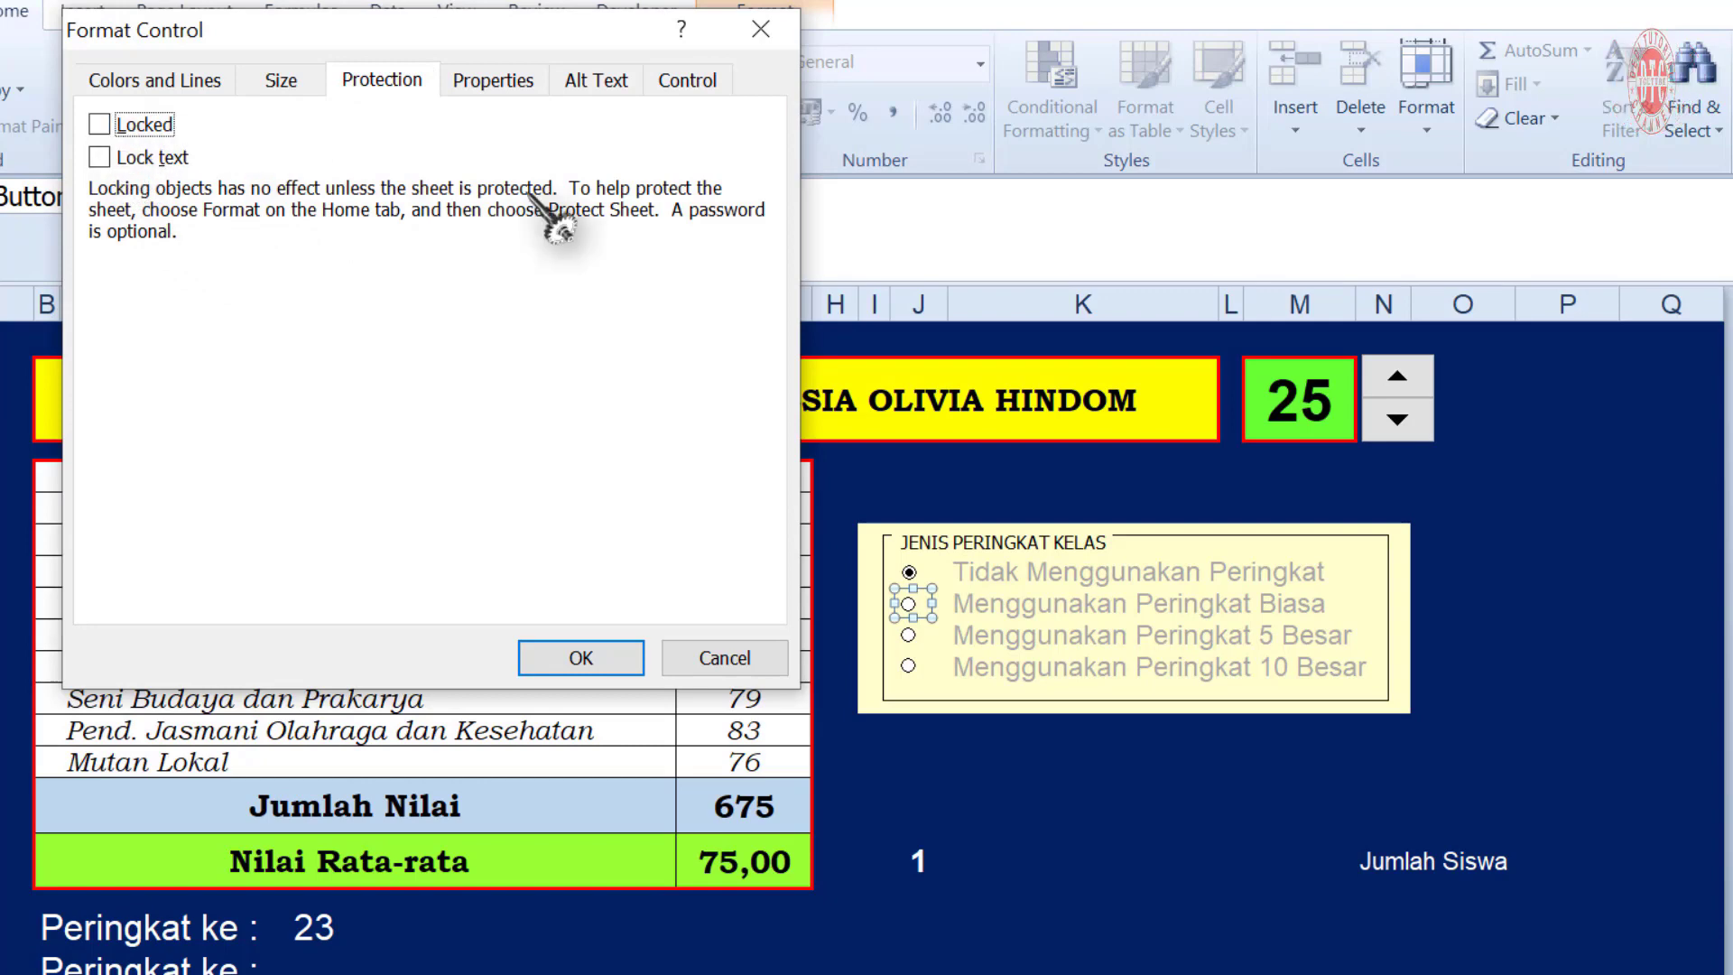
left_click(591, 657)
Turn off Locked and Lock text in the protection settings of the Menggunakan Peringkat 5 Besar option button
left_click(910, 638, "ctrl")
right_click(911, 649)
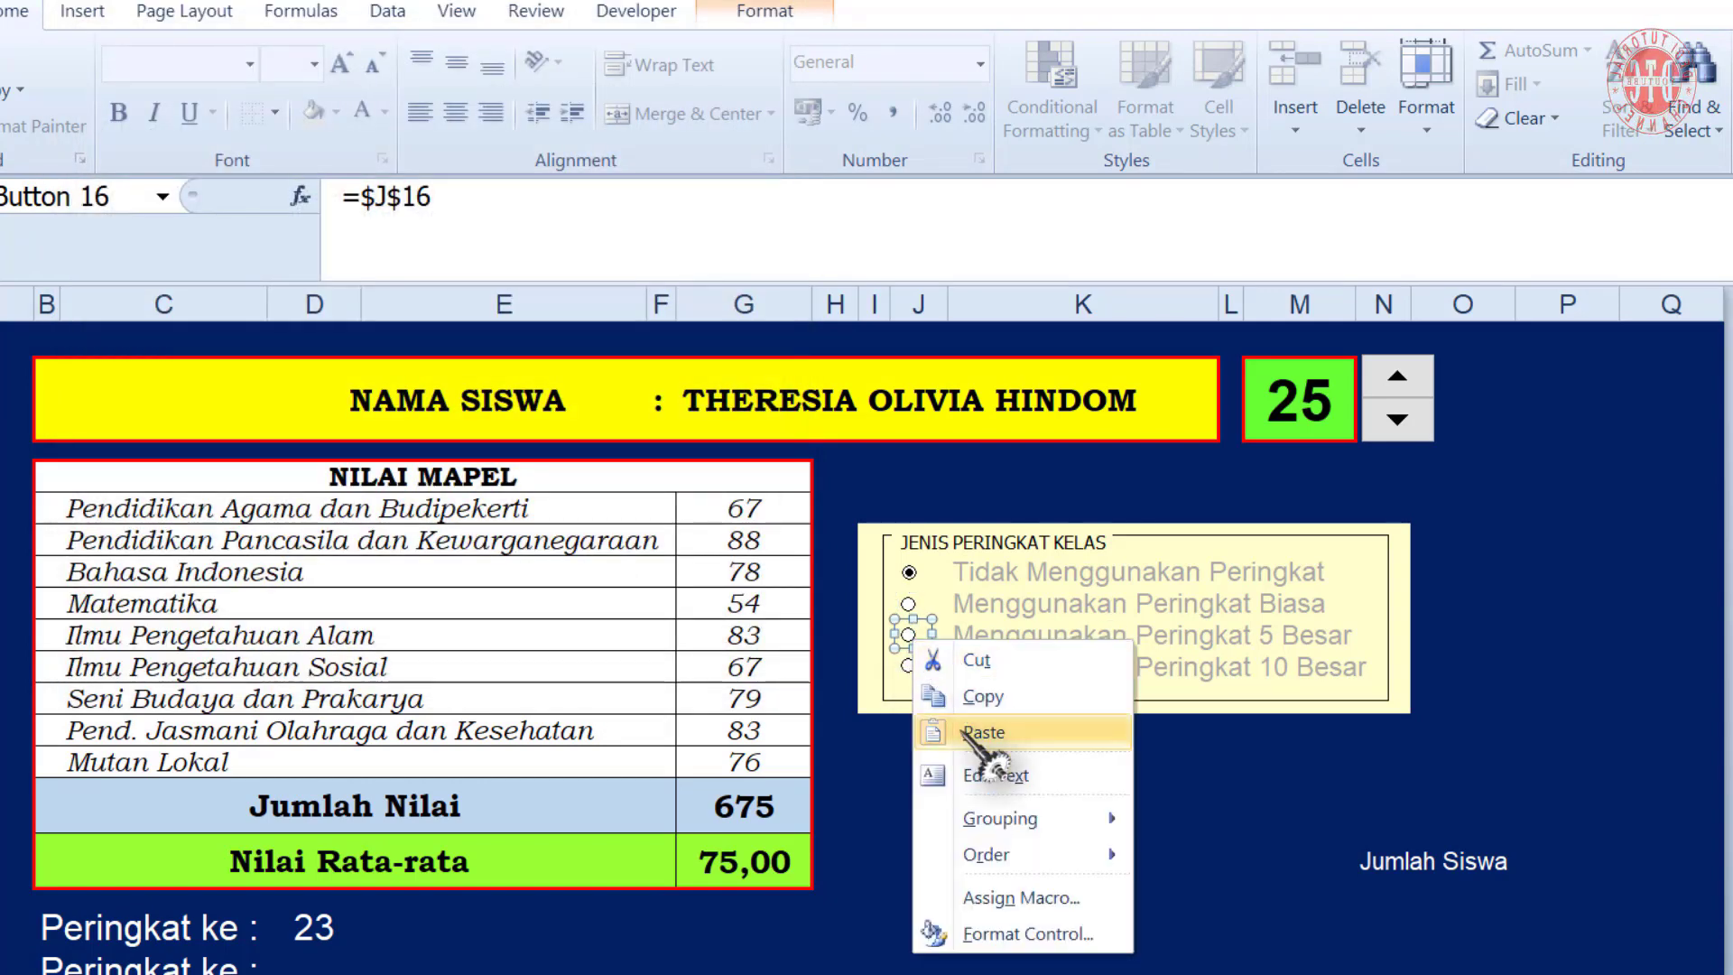
left_click(1002, 934)
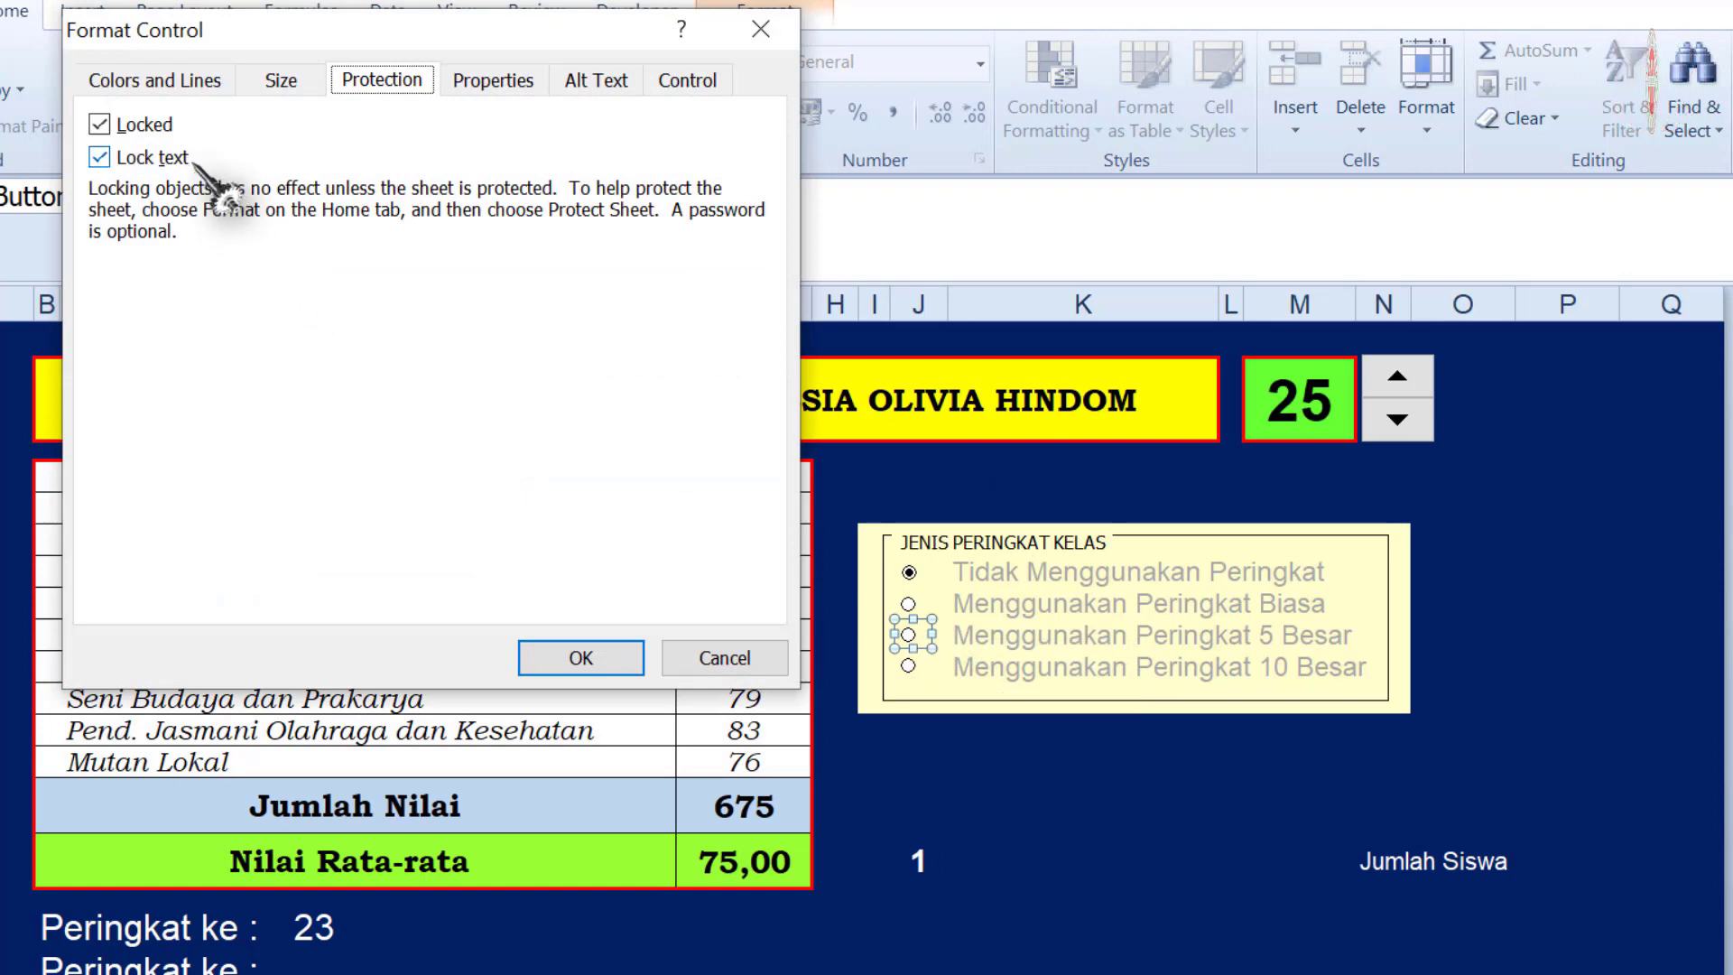
left_click(99, 125)
left_click(100, 158)
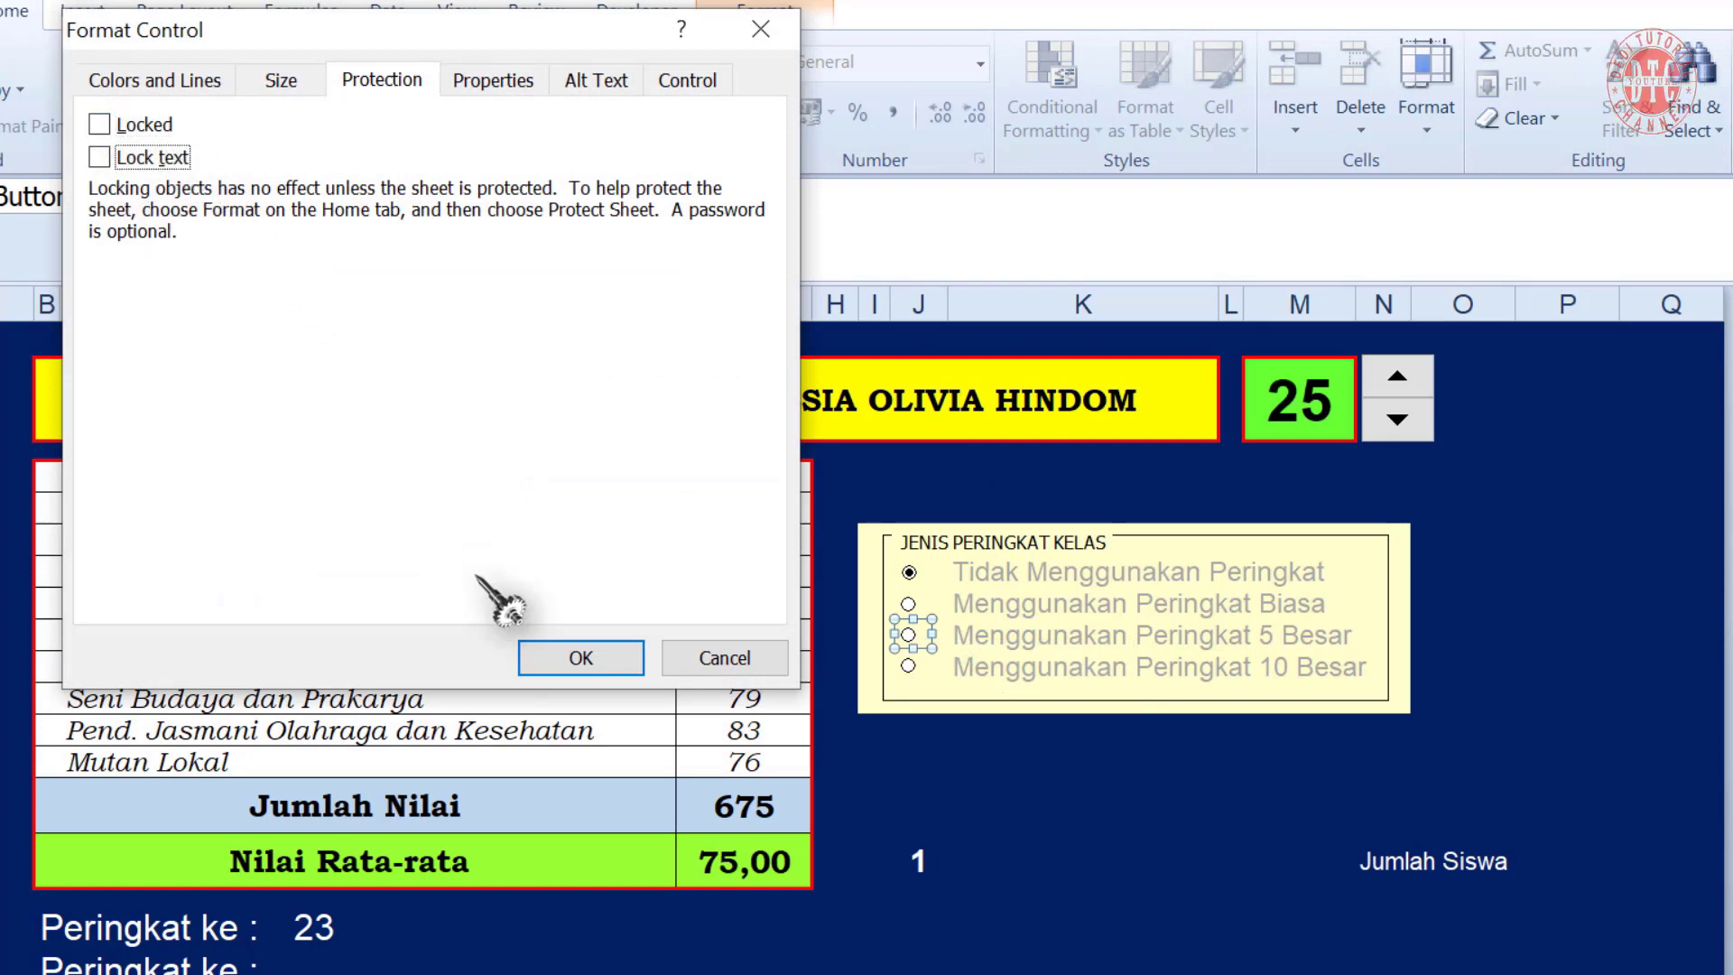
left_click(582, 660)
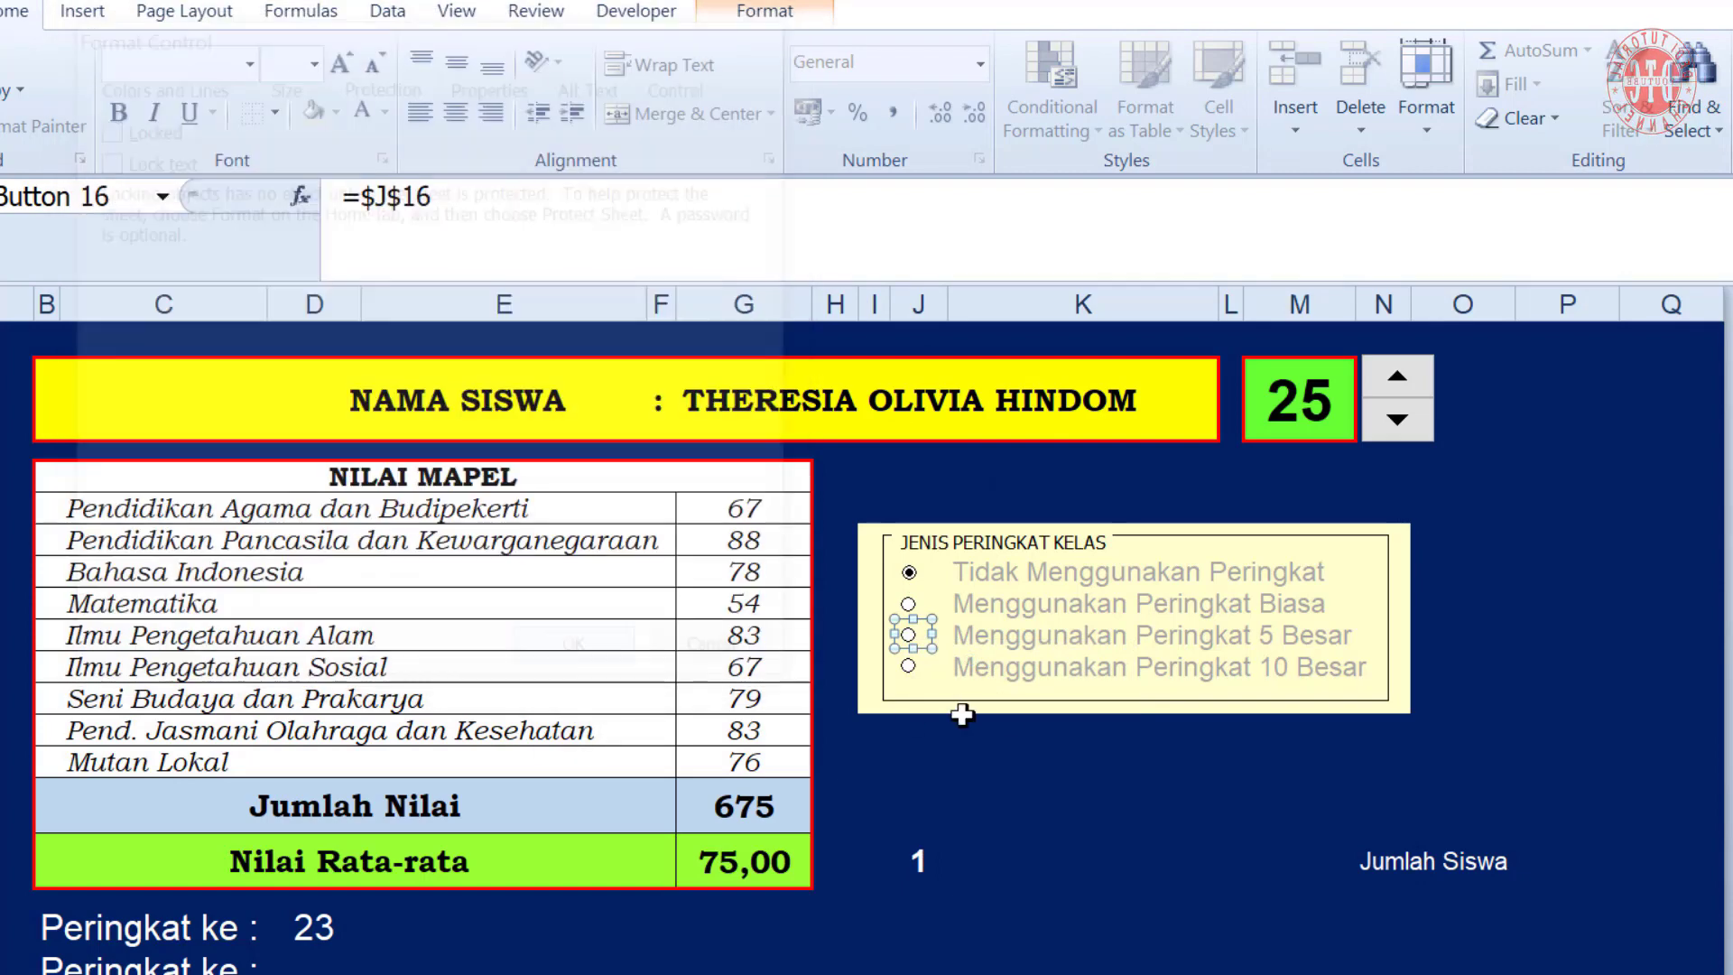
Turn off Locked and Lock text for the Menggunakan Peringkat 10 Besar option button, then deselect it
right_click(913, 669)
left_click(1015, 962)
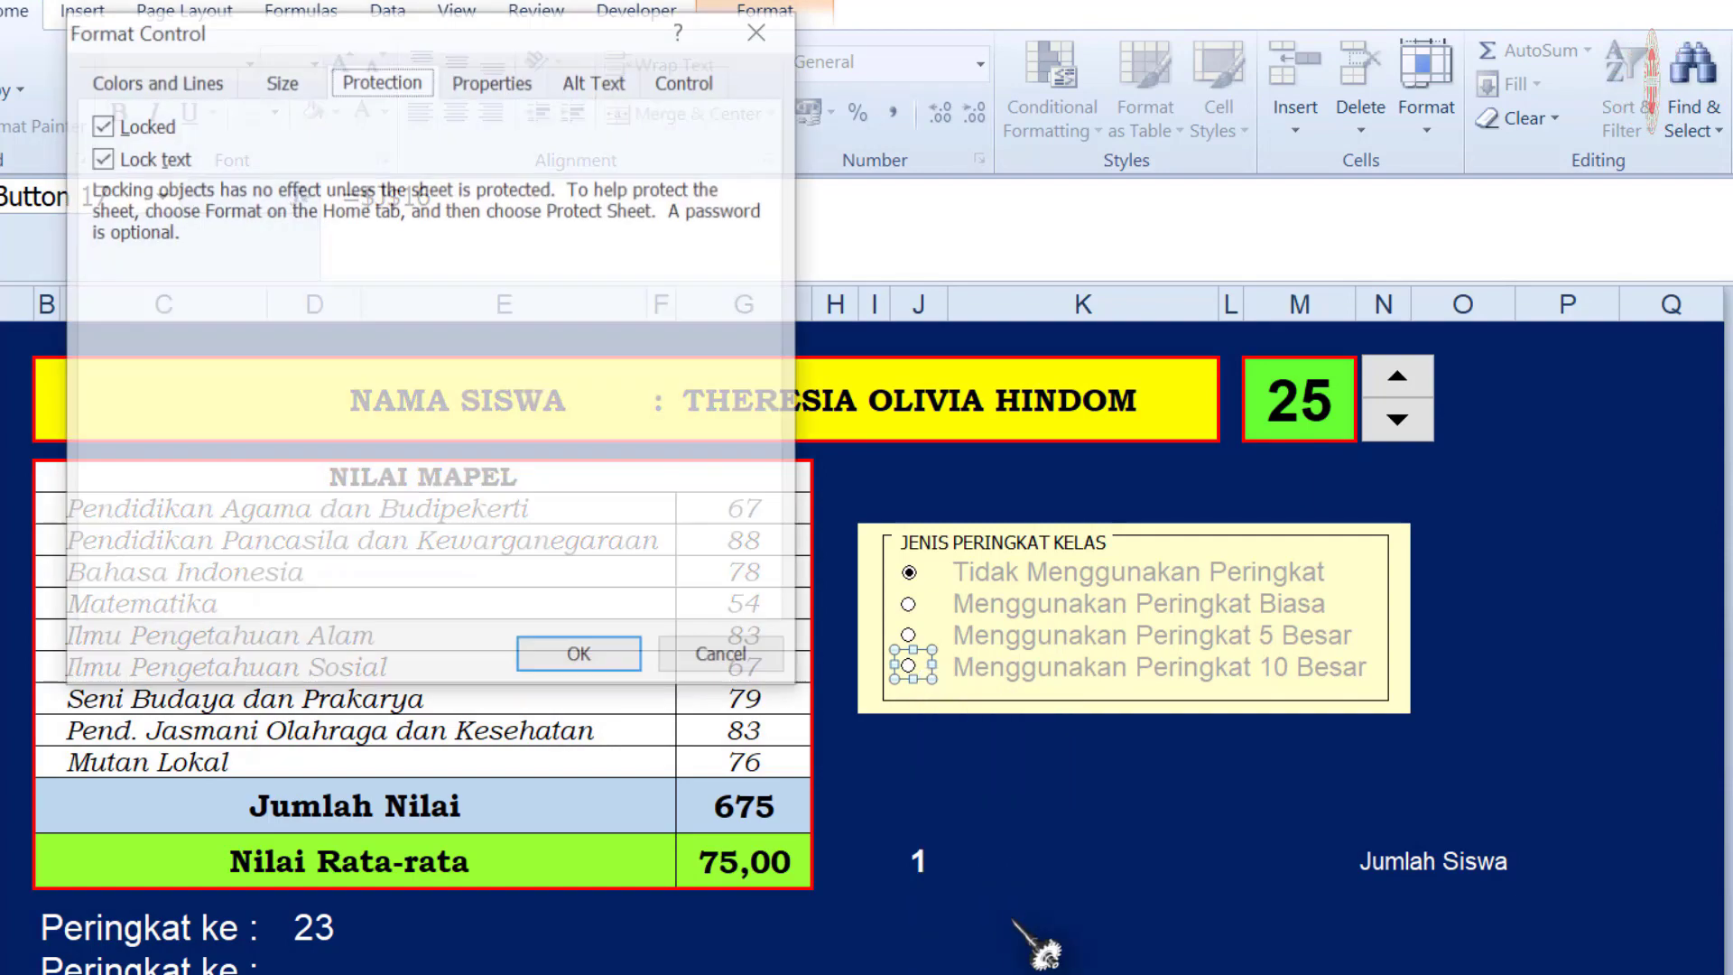
left_click(102, 126)
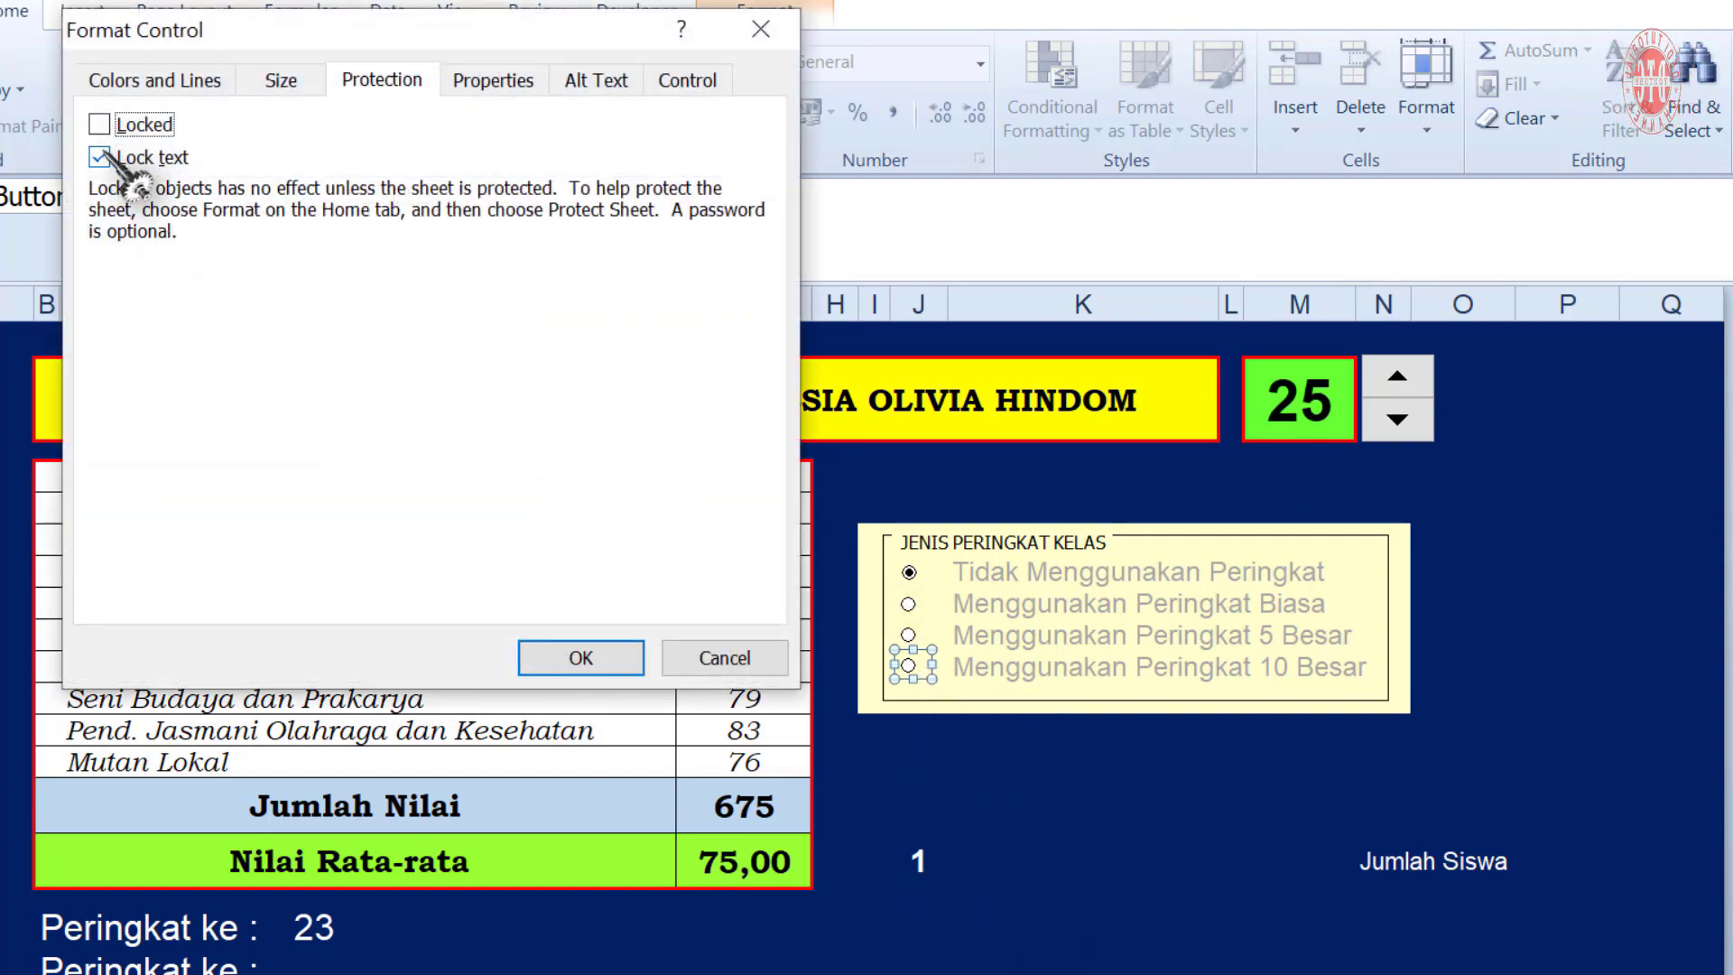
left_click(102, 158)
left_click(586, 657)
left_click(1373, 804)
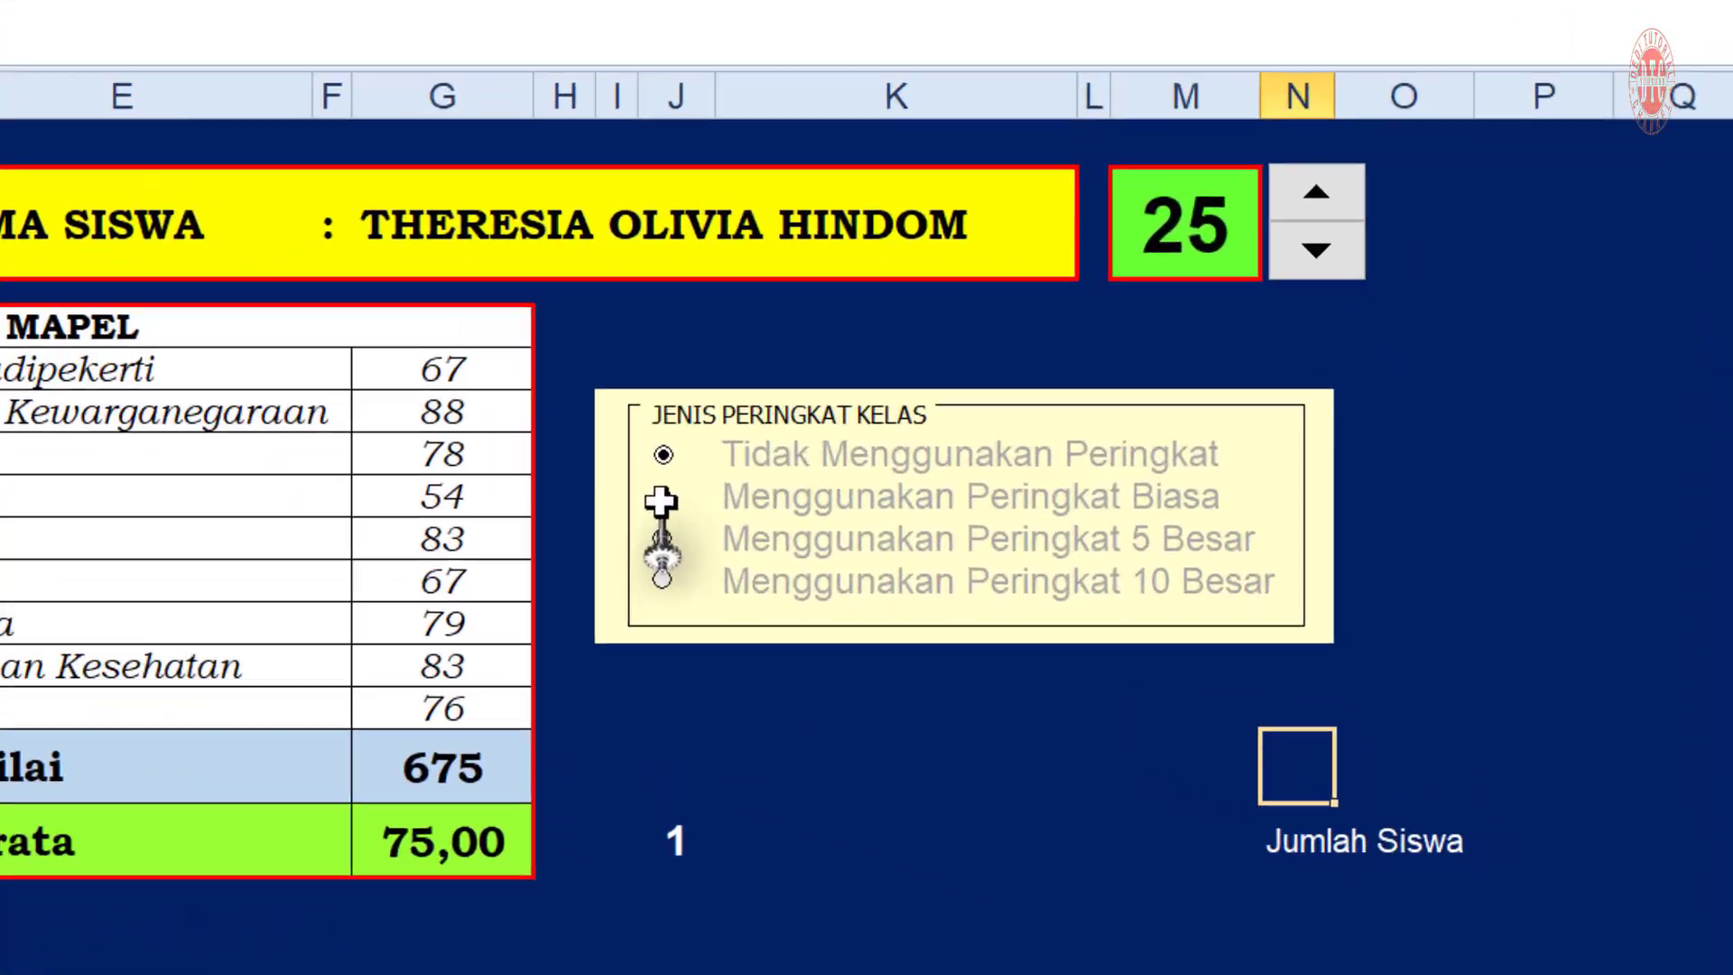
Select cell K8 and test the class-ranking options against the linked cell, ending on Tidak Menggunakan Peringkat
left_click(914, 571)
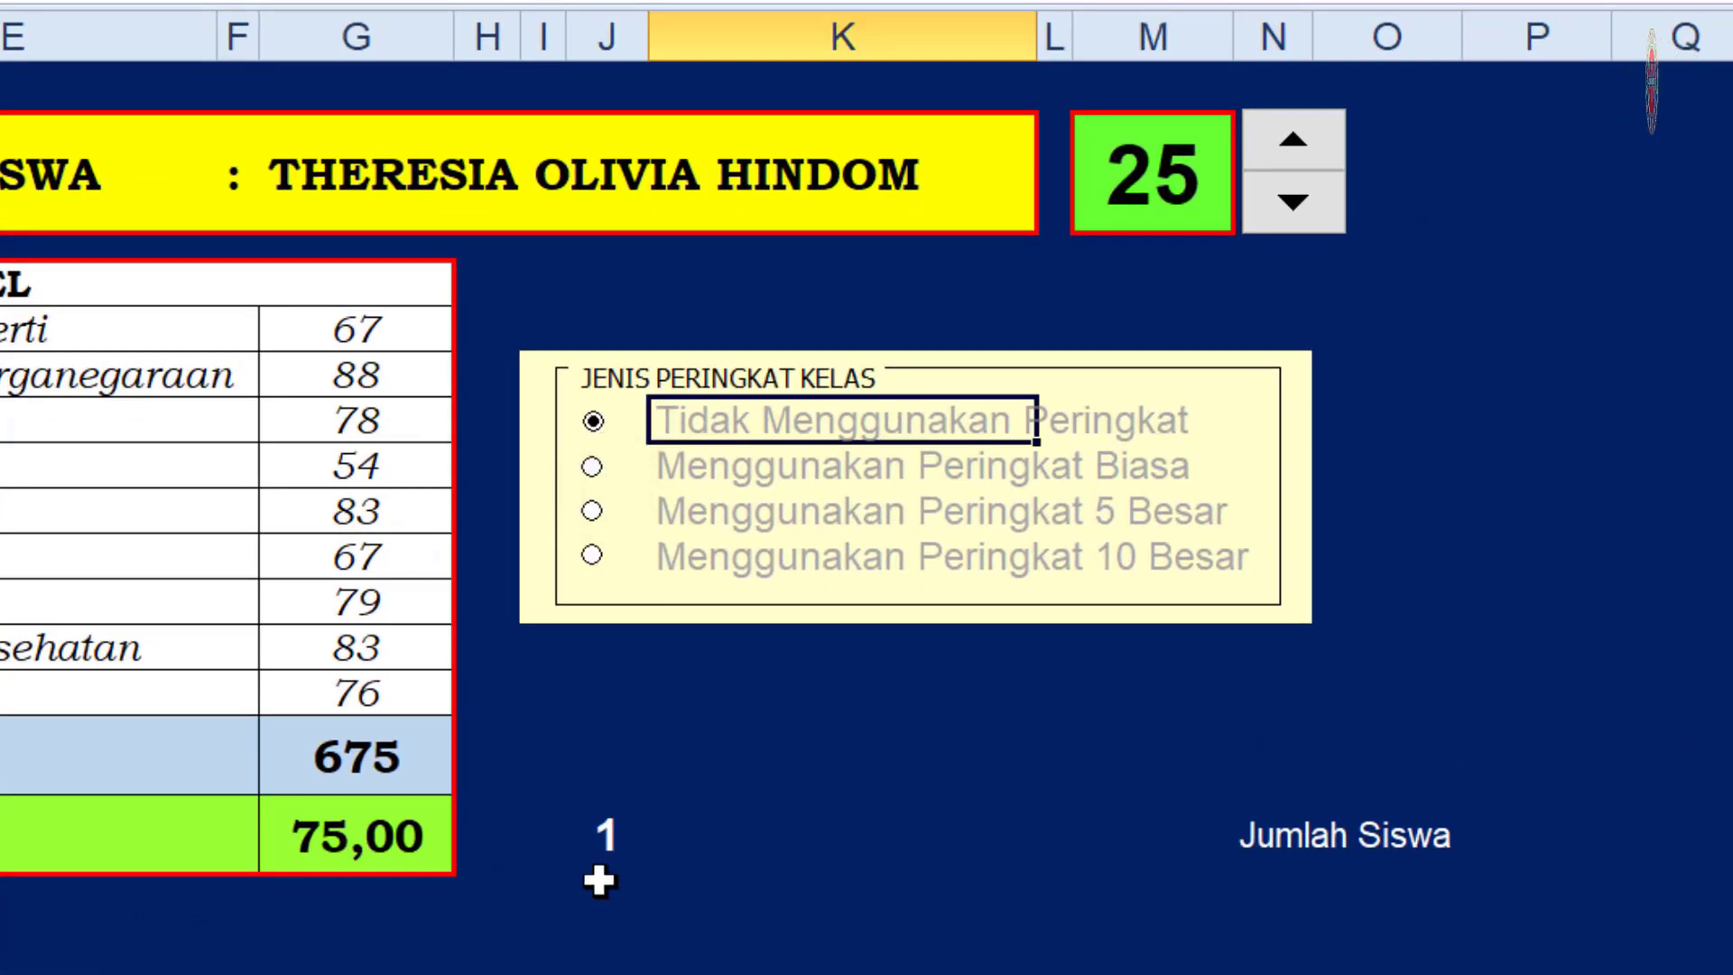
left_click(591, 466)
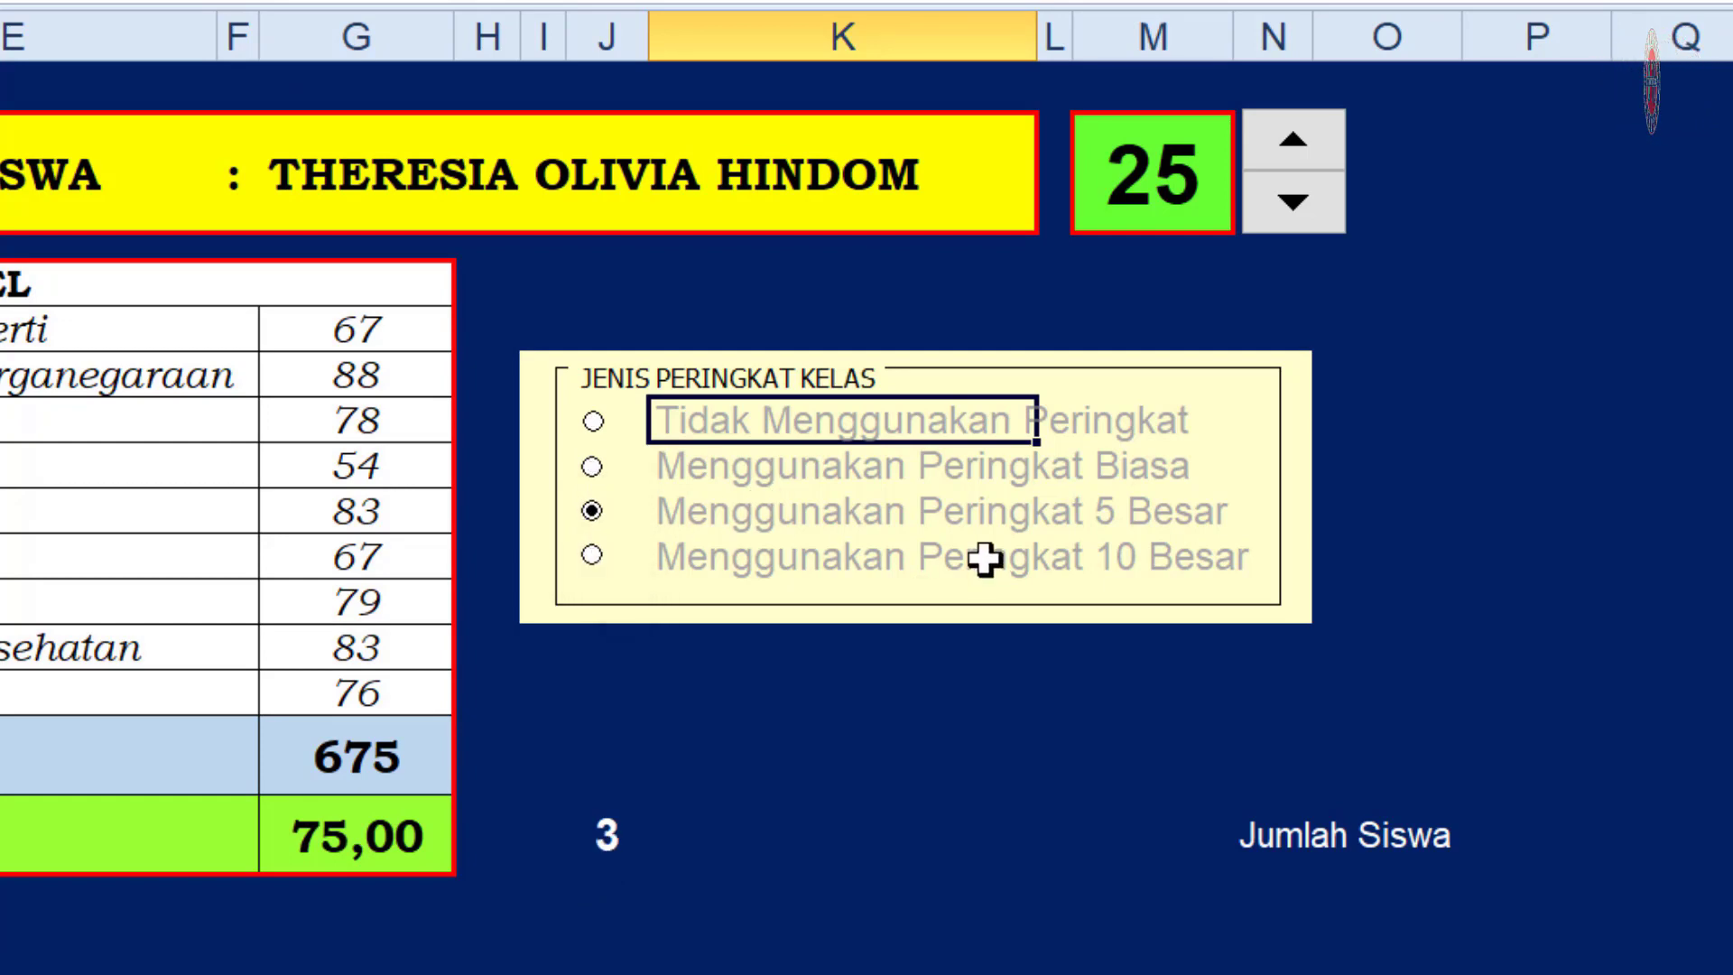
left_click(593, 556)
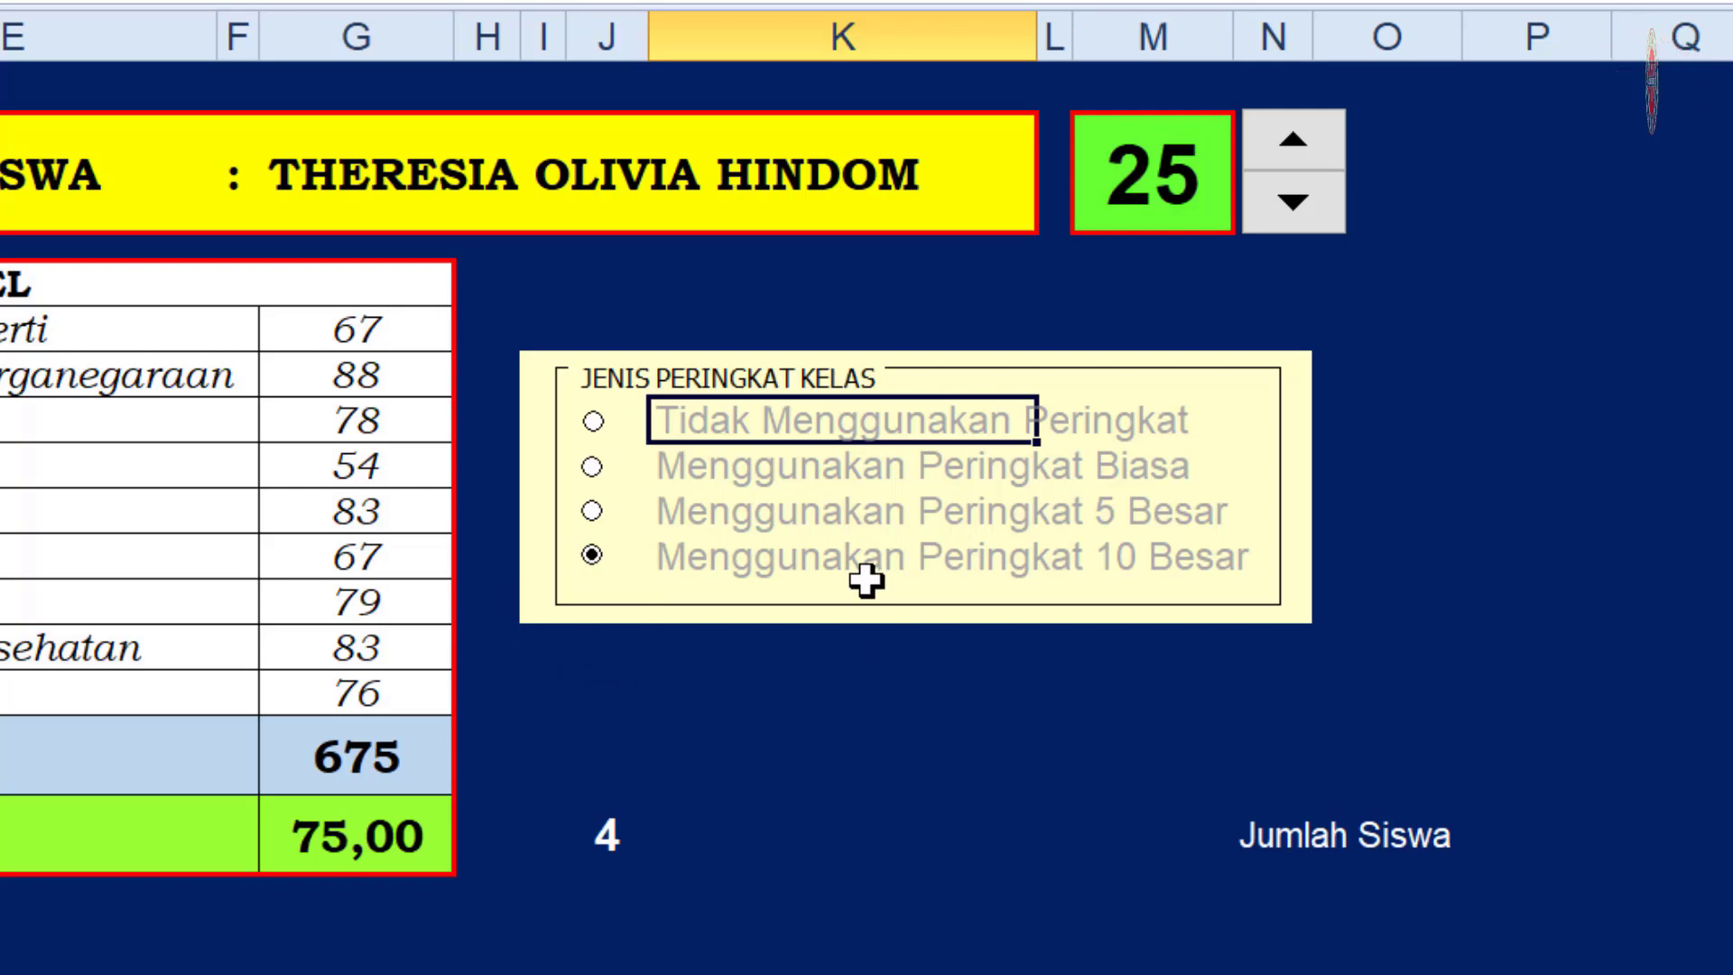
left_click(593, 420)
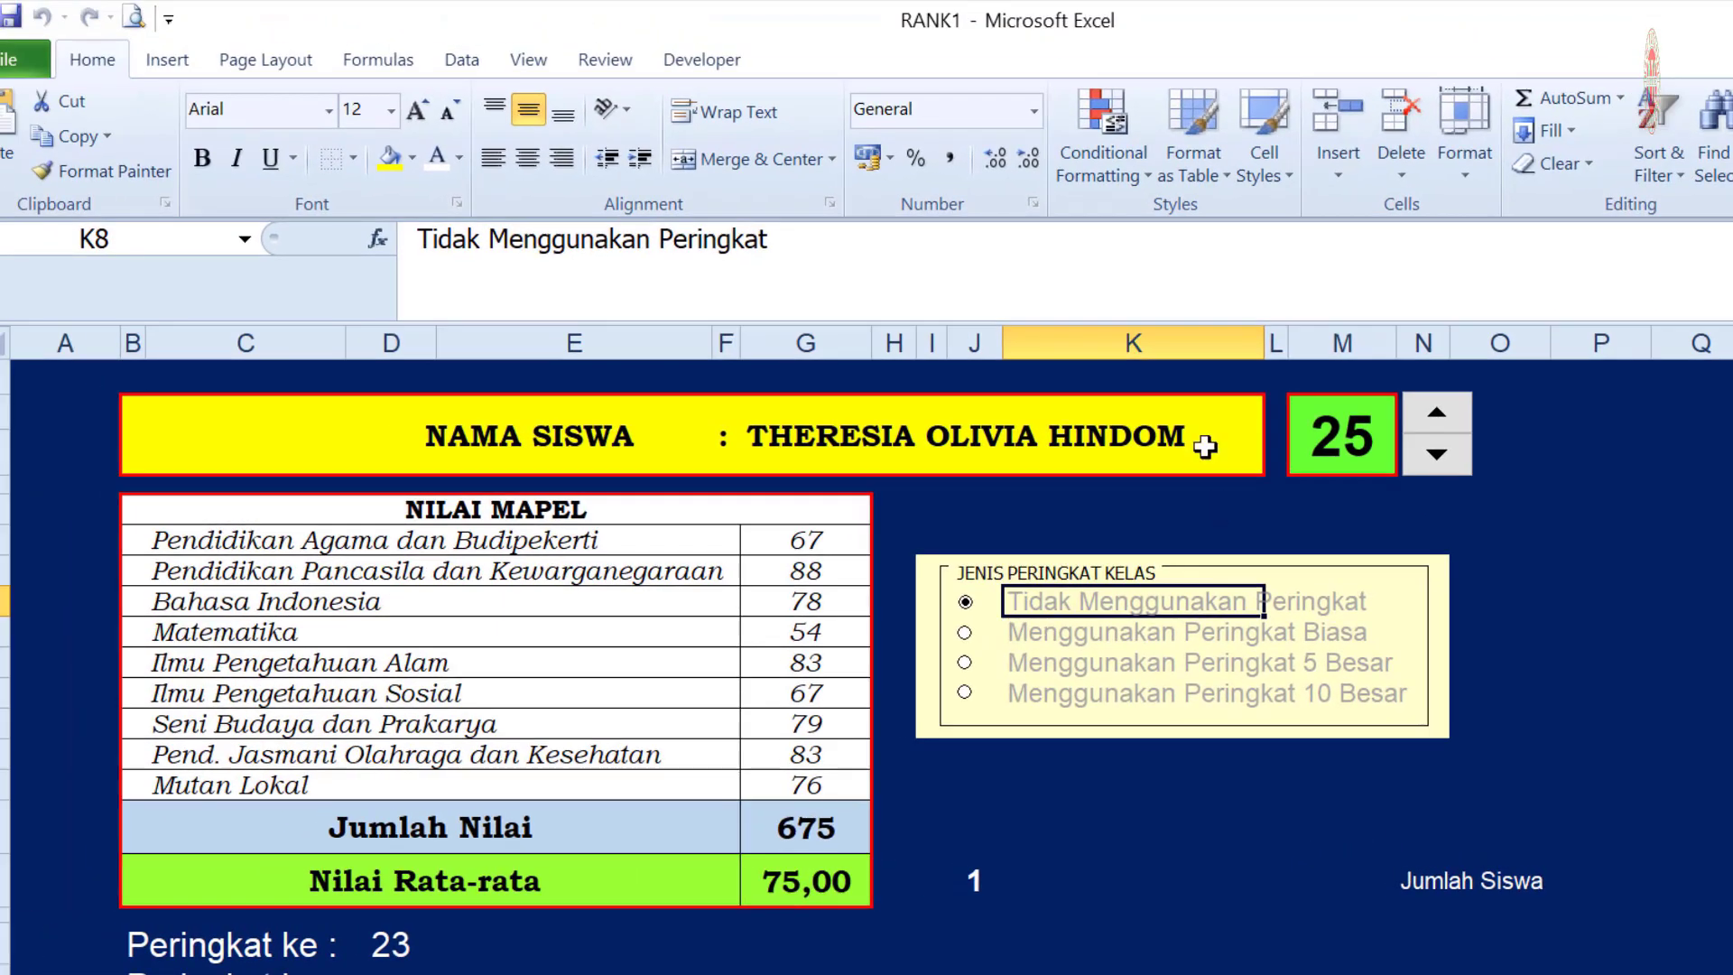
Start a formula-based conditional formatting rule for cell K8 with the formula =($J$16)=1
left_click(1119, 162)
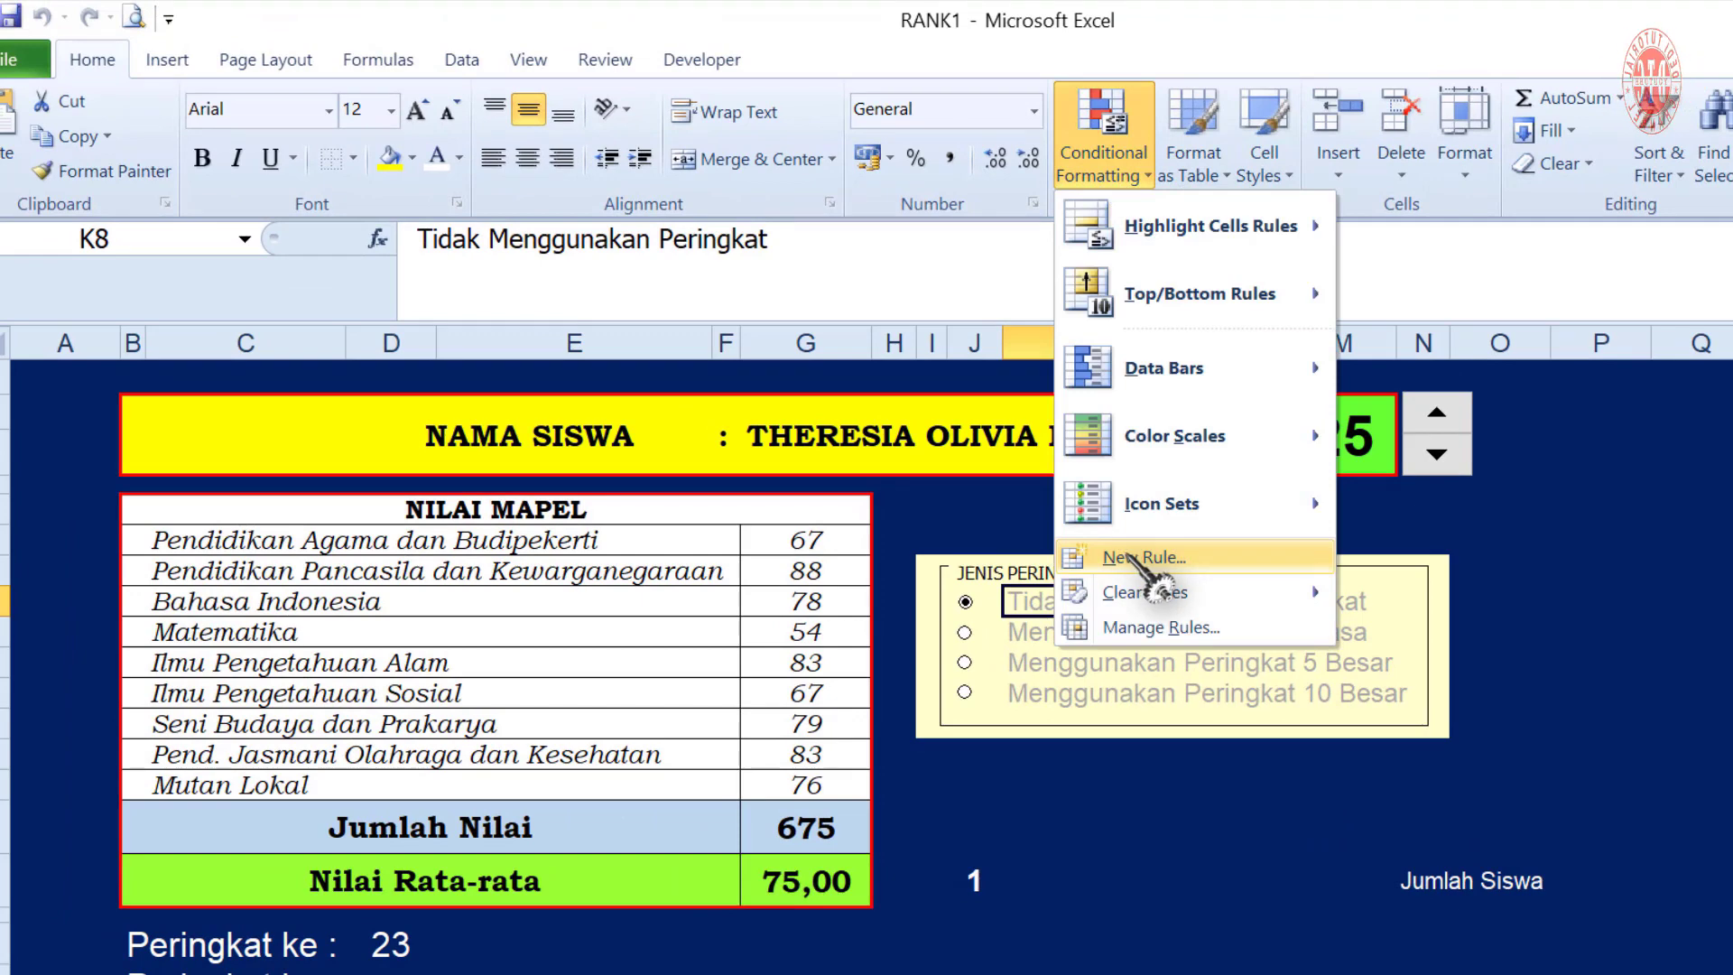
left_click(1150, 554)
left_click(200, 254)
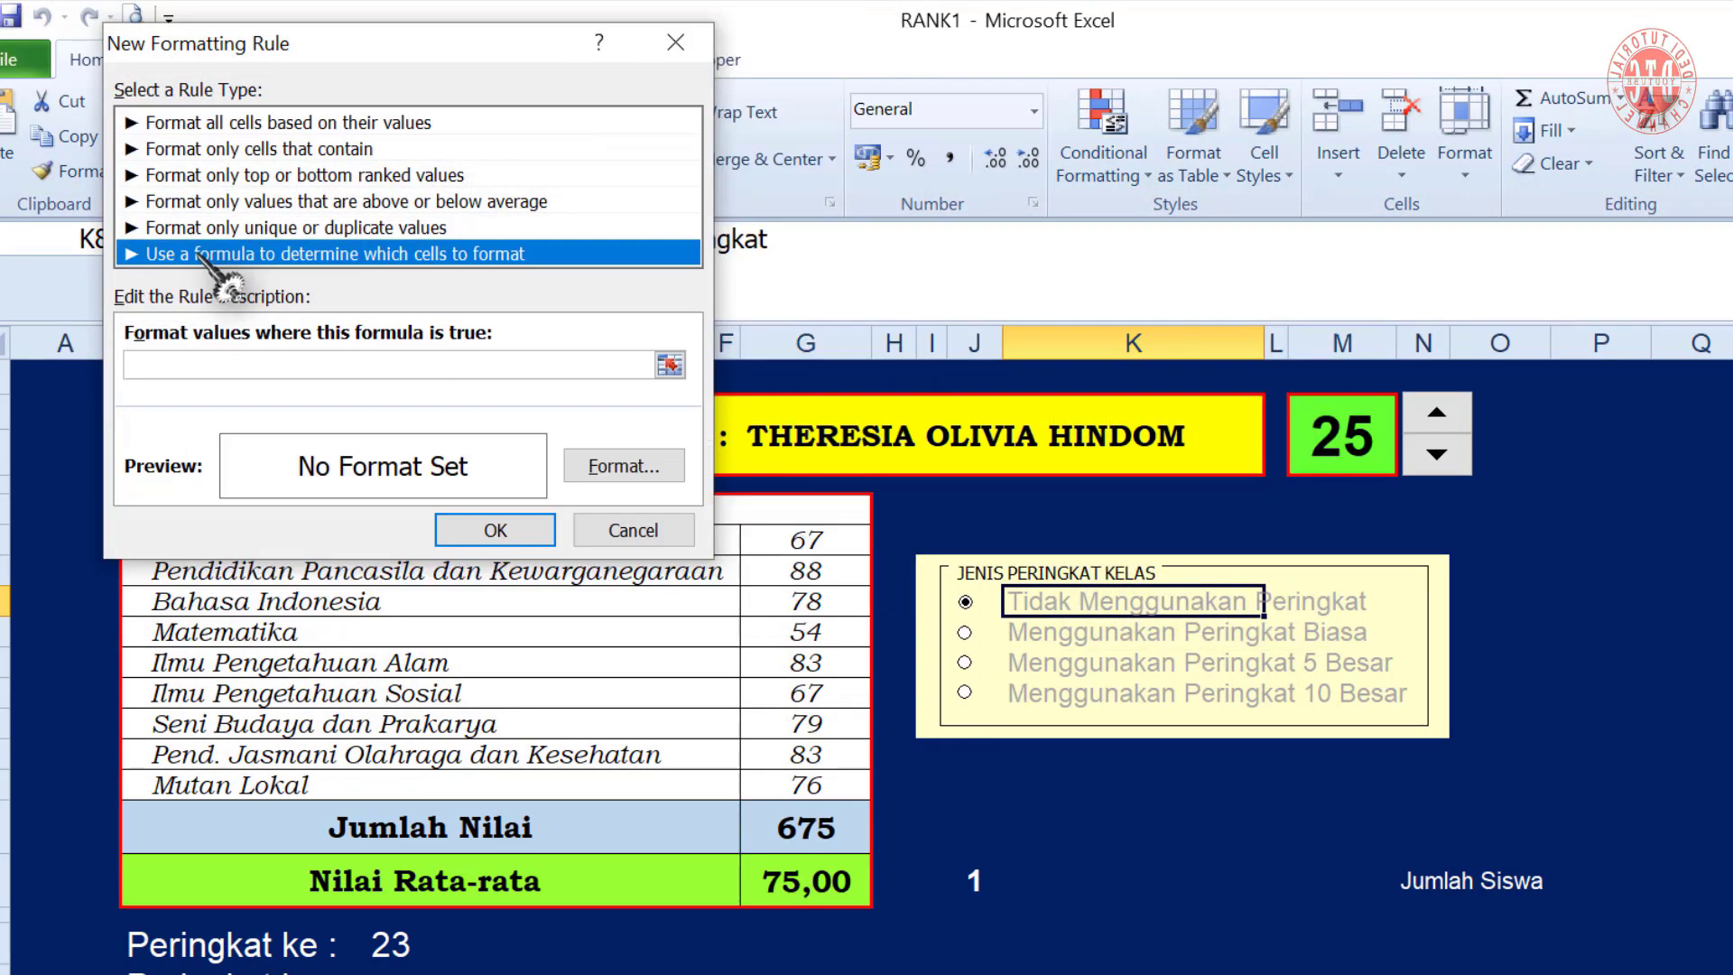
left_click(276, 362)
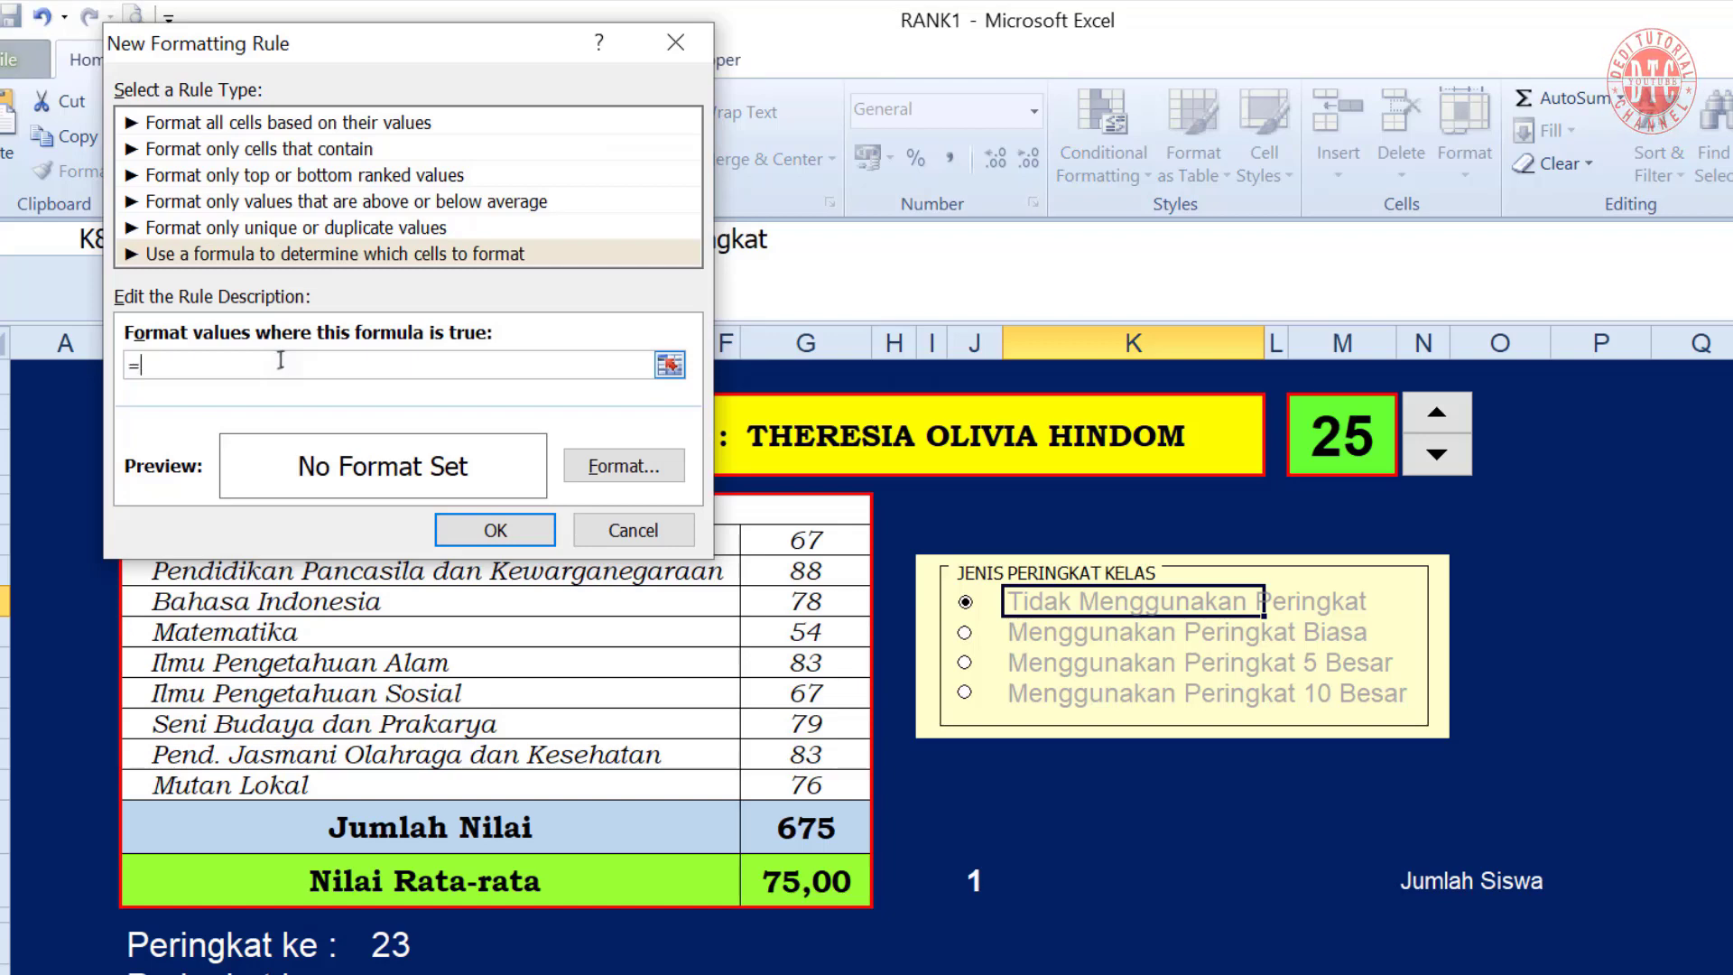
type("=(")
left_click(975, 882)
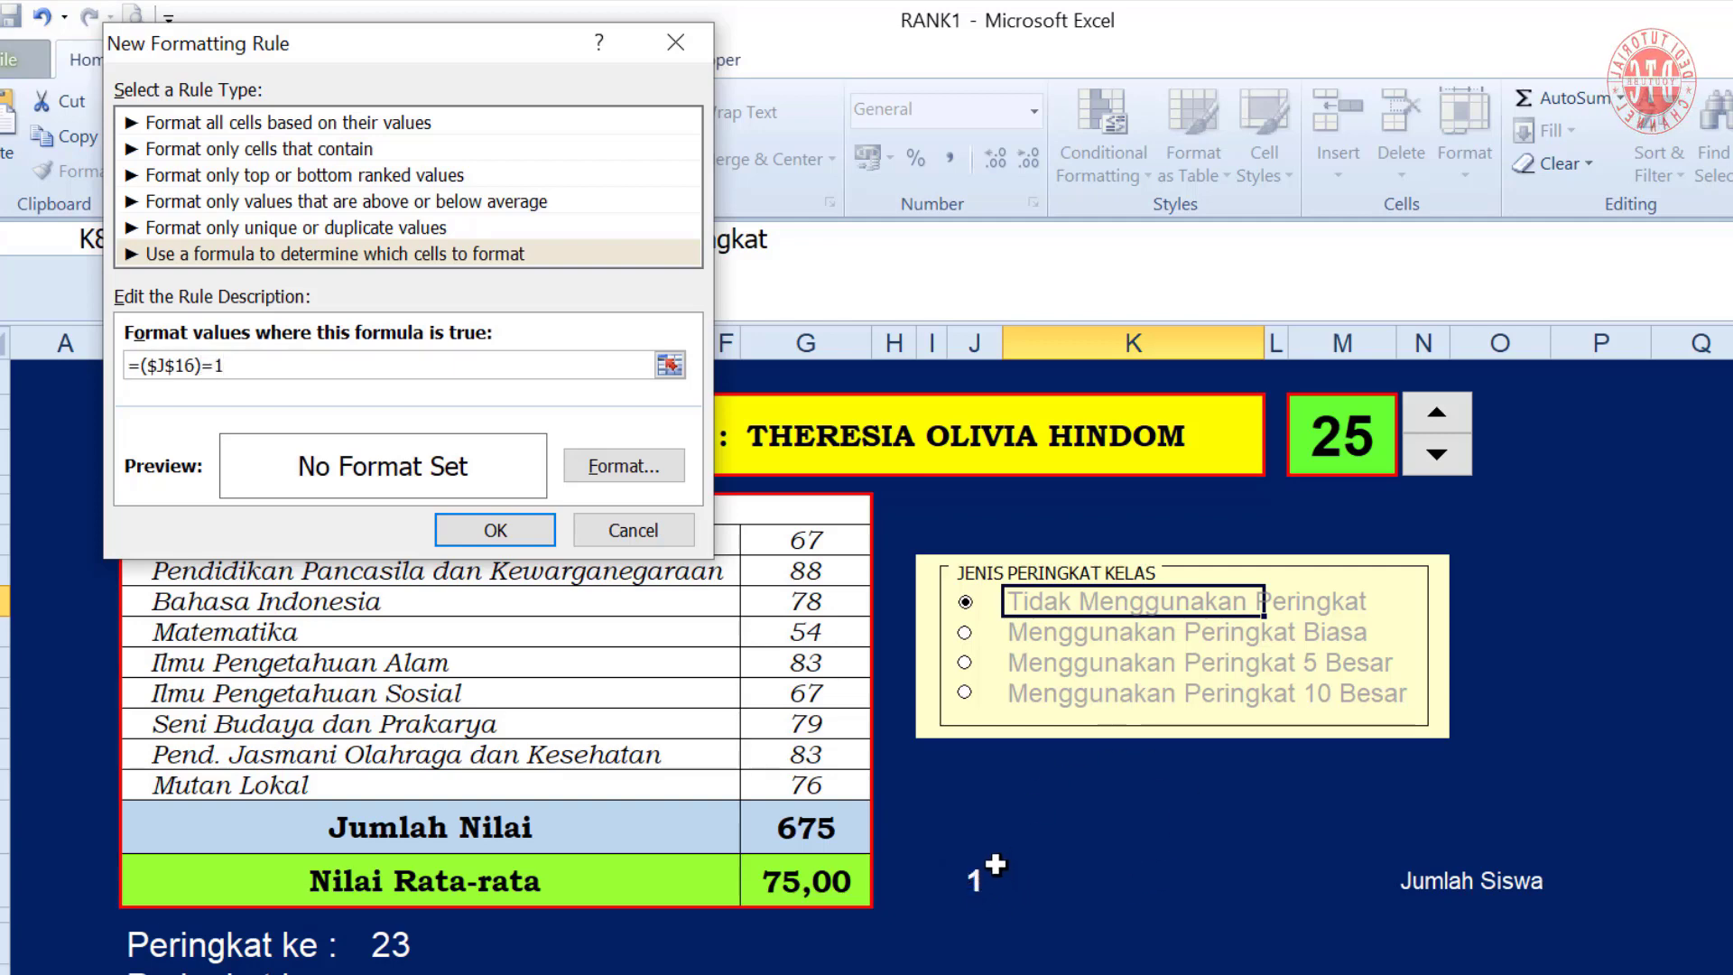
Set the K8 rule's format to a black, Bold Italic font and apply the rule
left_click(622, 466)
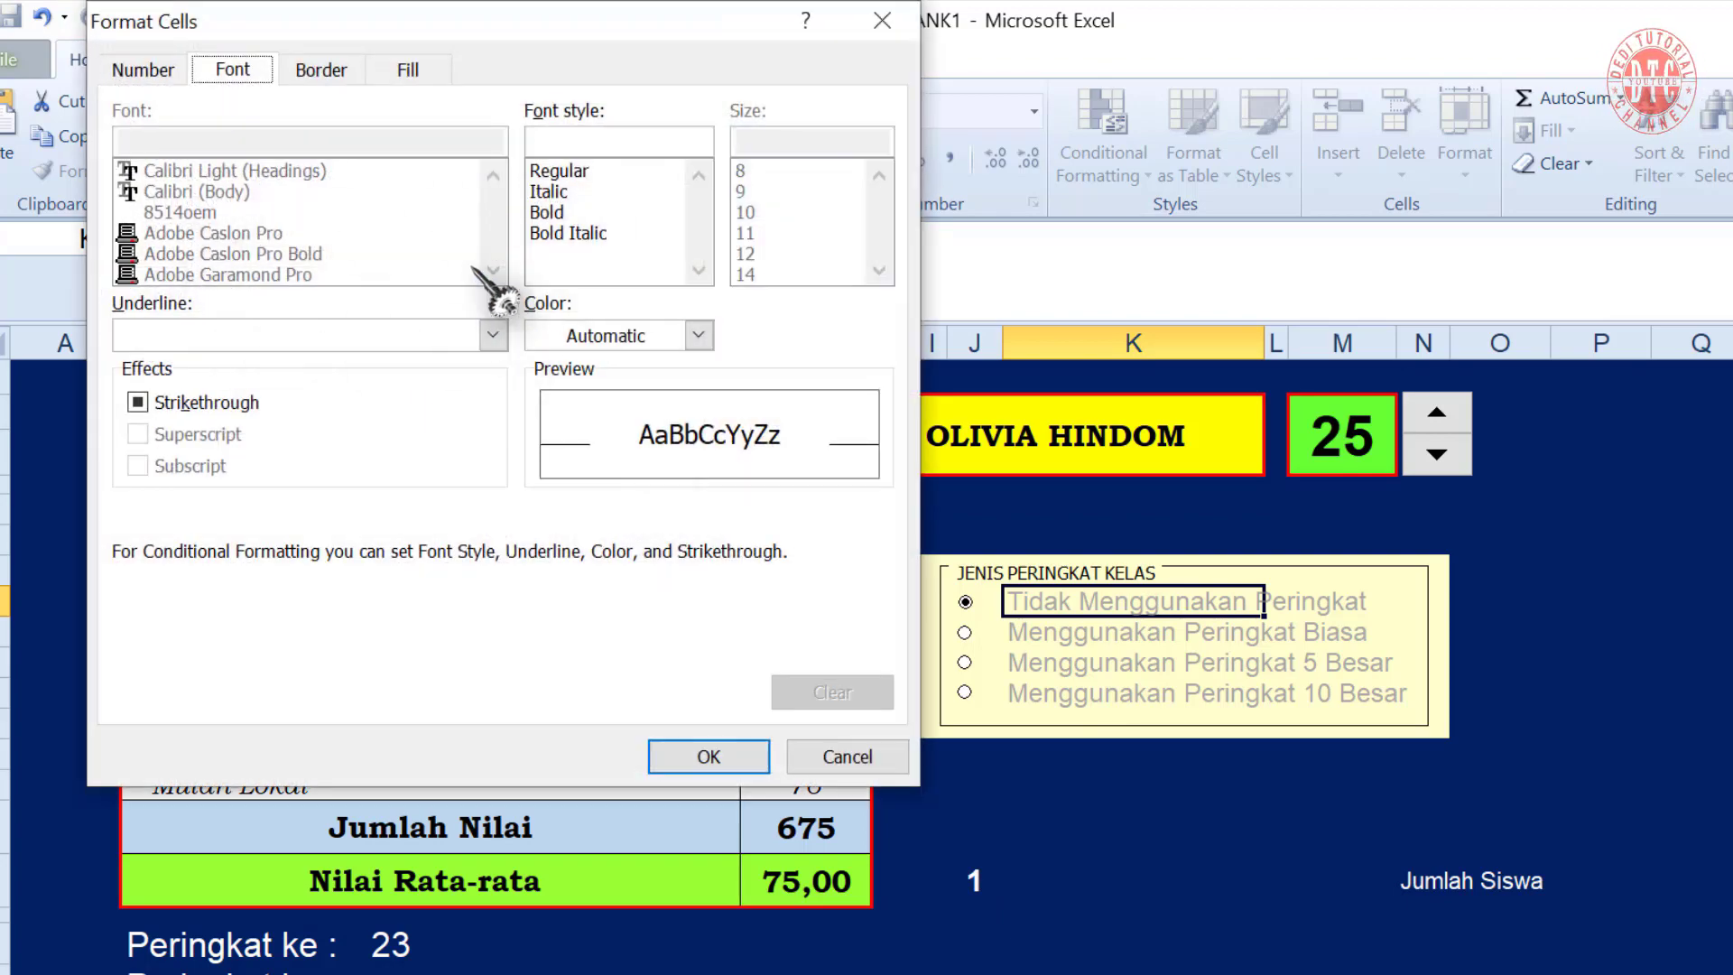
left_click(699, 334)
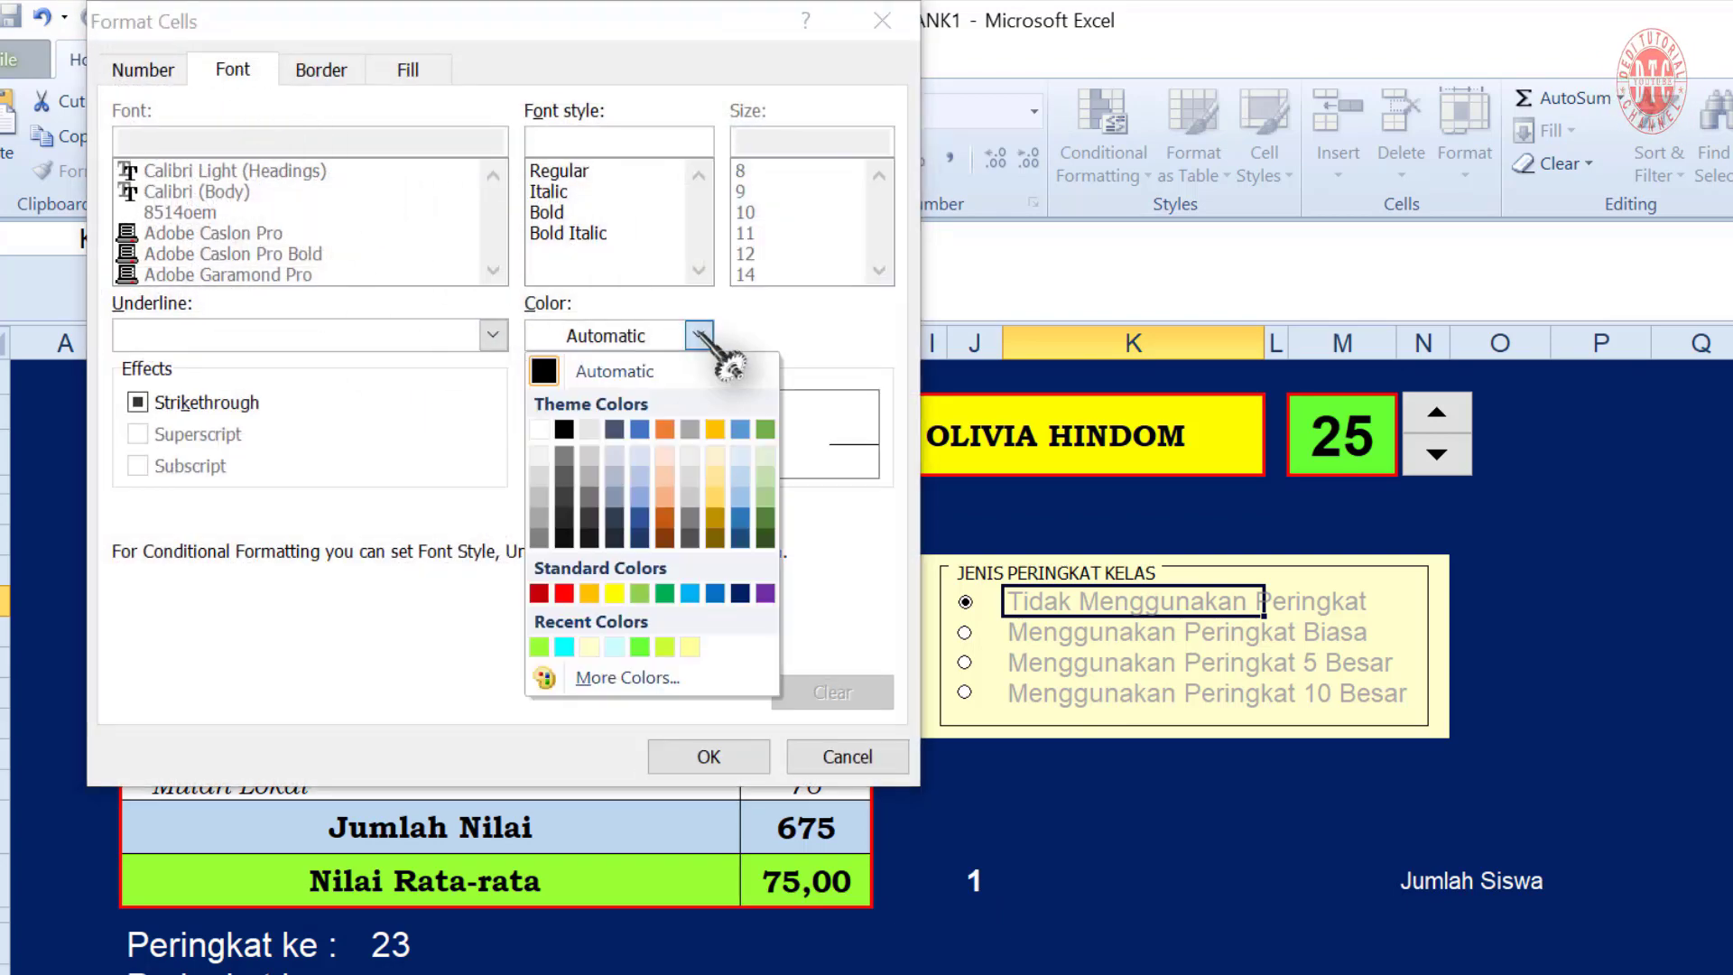
left_click(564, 429)
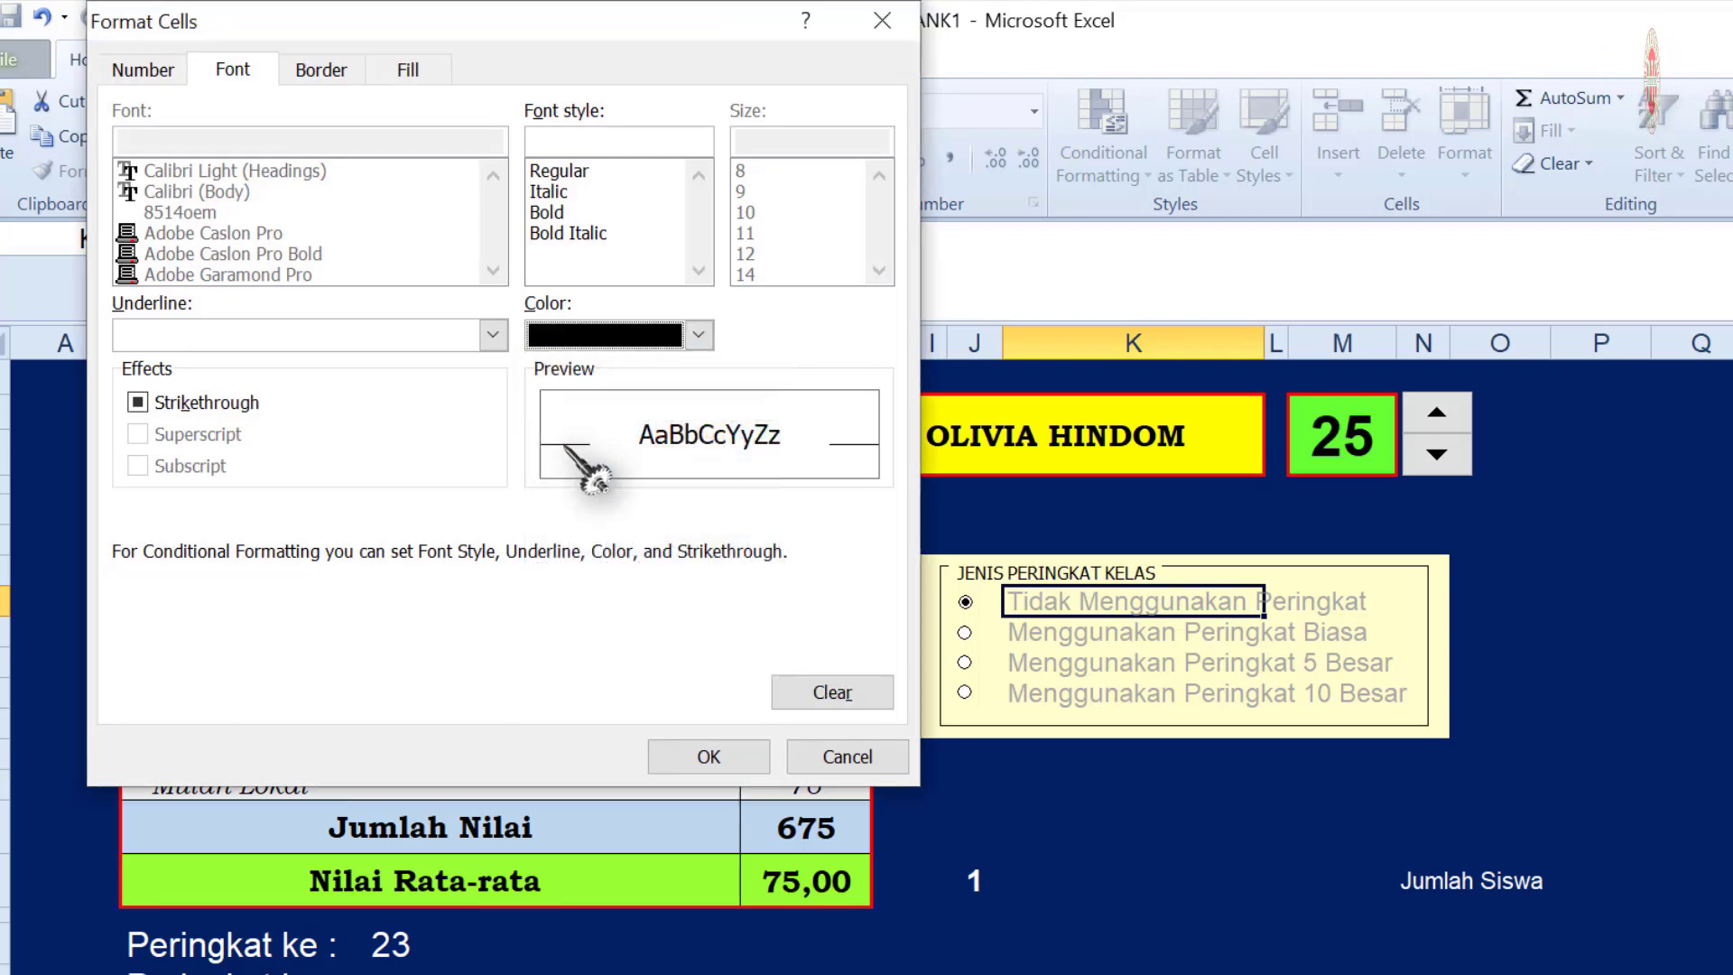
left_click(573, 235)
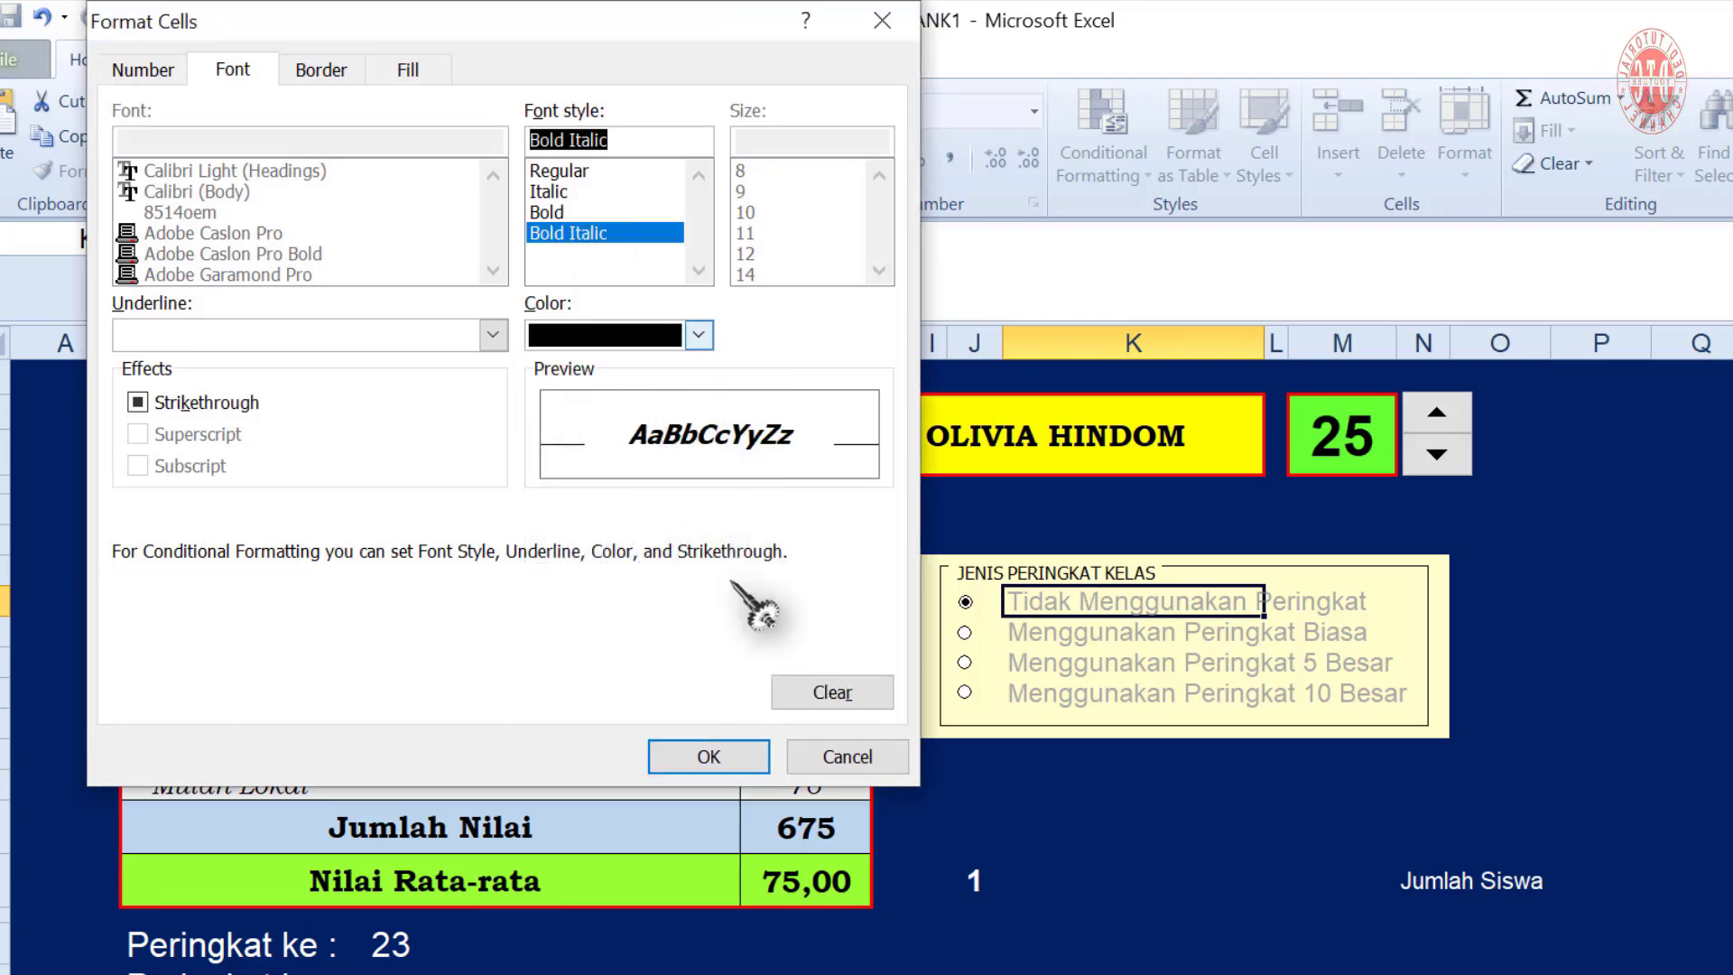
left_click(711, 758)
left_click(501, 528)
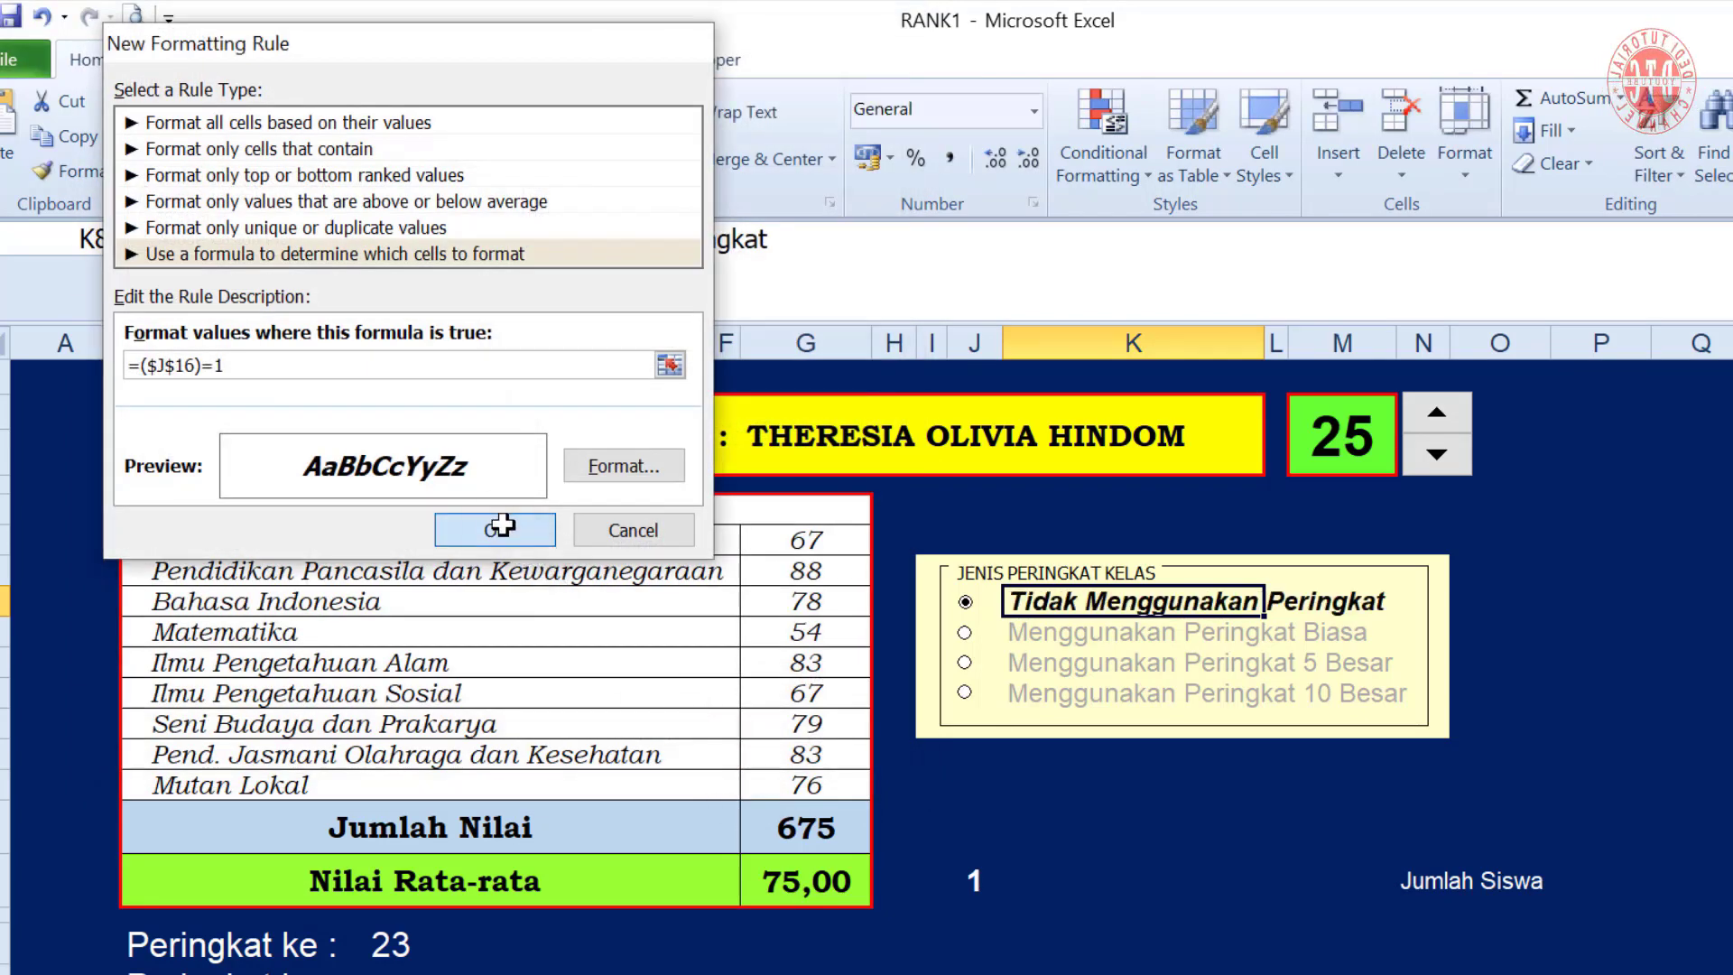
Test the K8 highlighting by alternating between Tidak Menggunakan Peringkat and Menggunakan Peringkat Biasa, ending on the latter
left_click(964, 632)
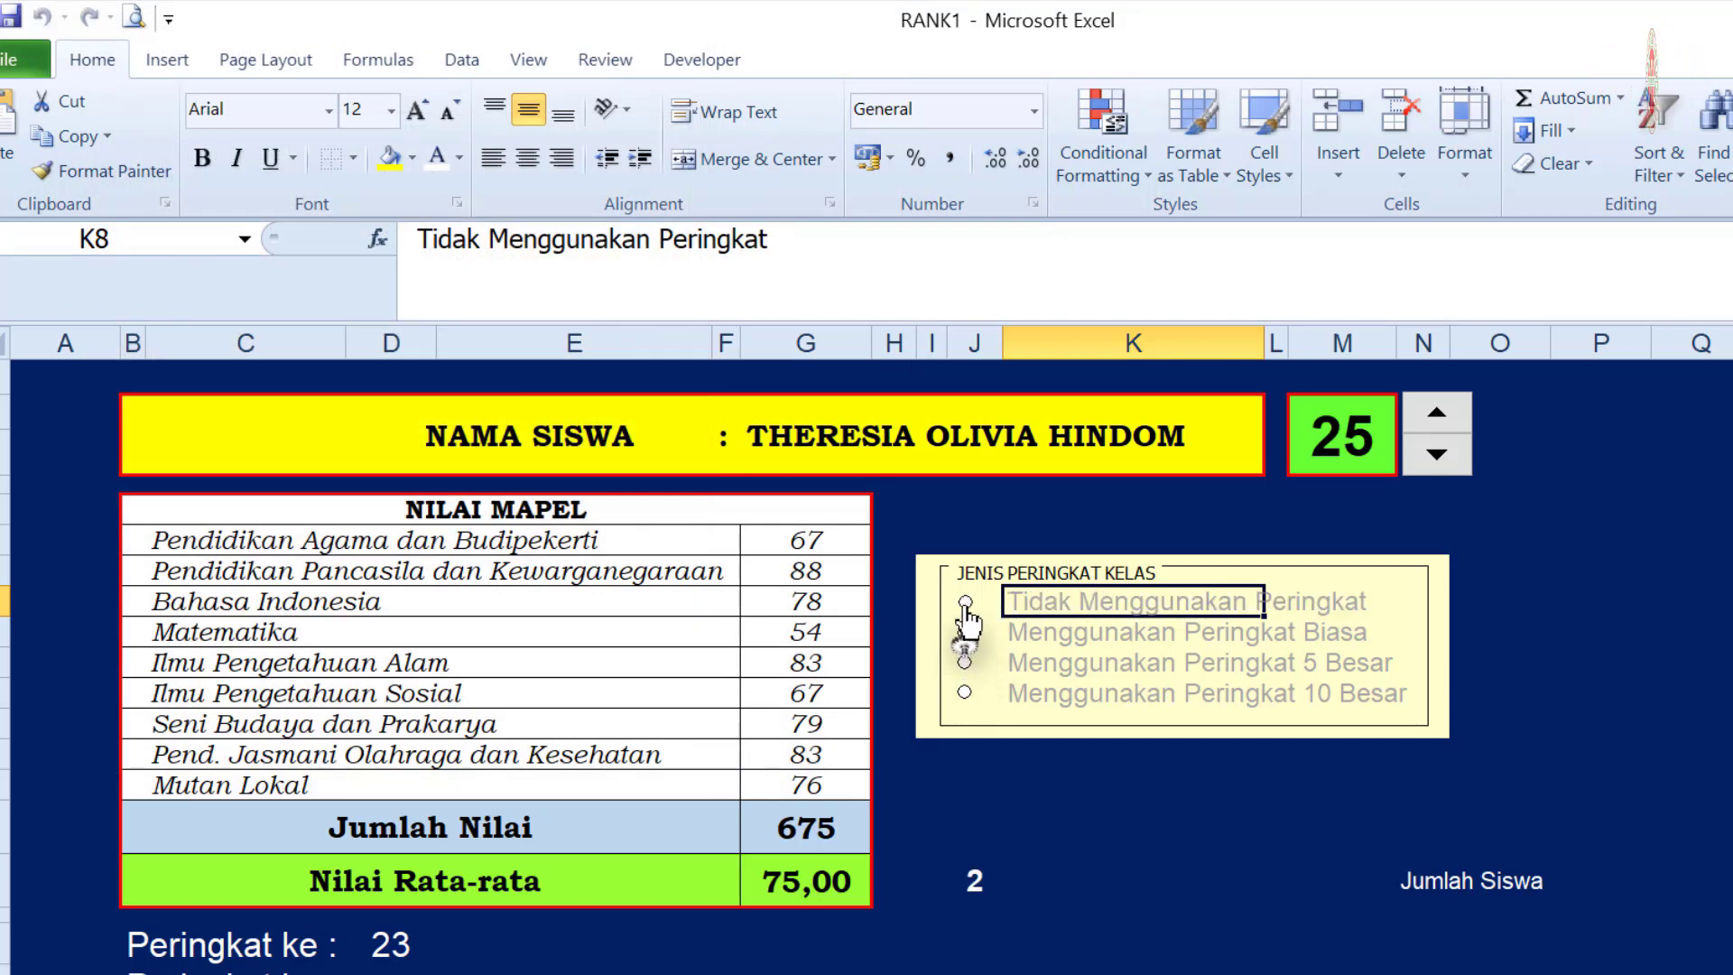
left_click(964, 603)
left_click(963, 632)
left_click(965, 603)
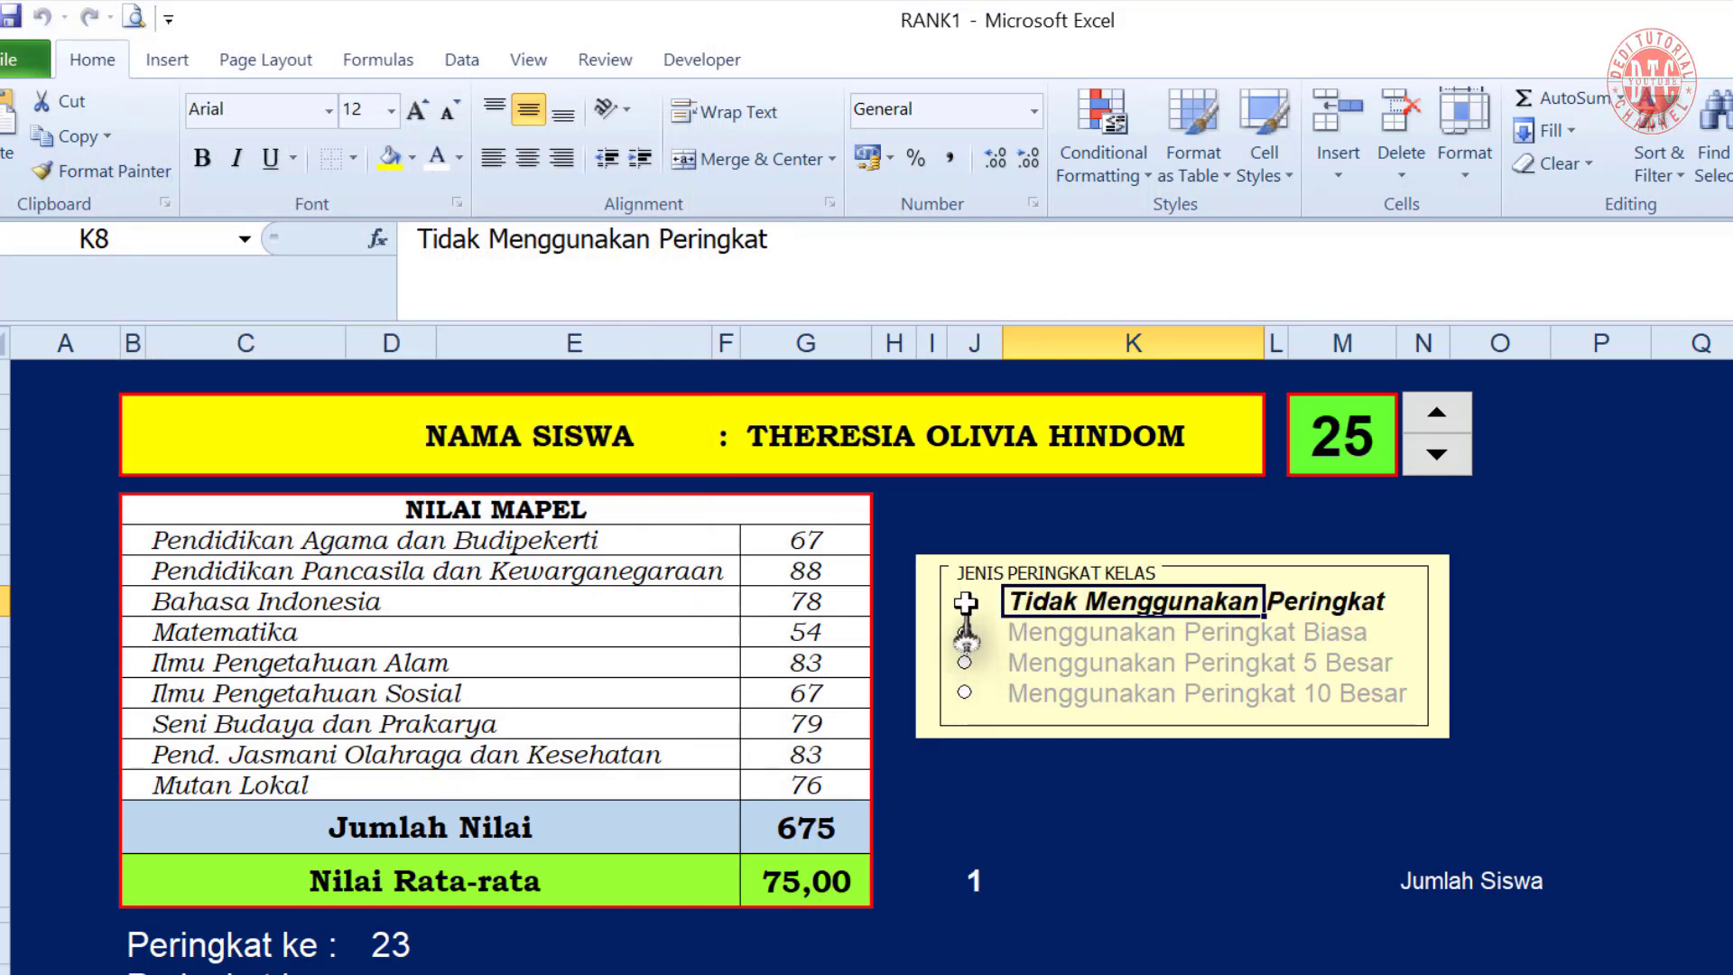
left_click(964, 631)
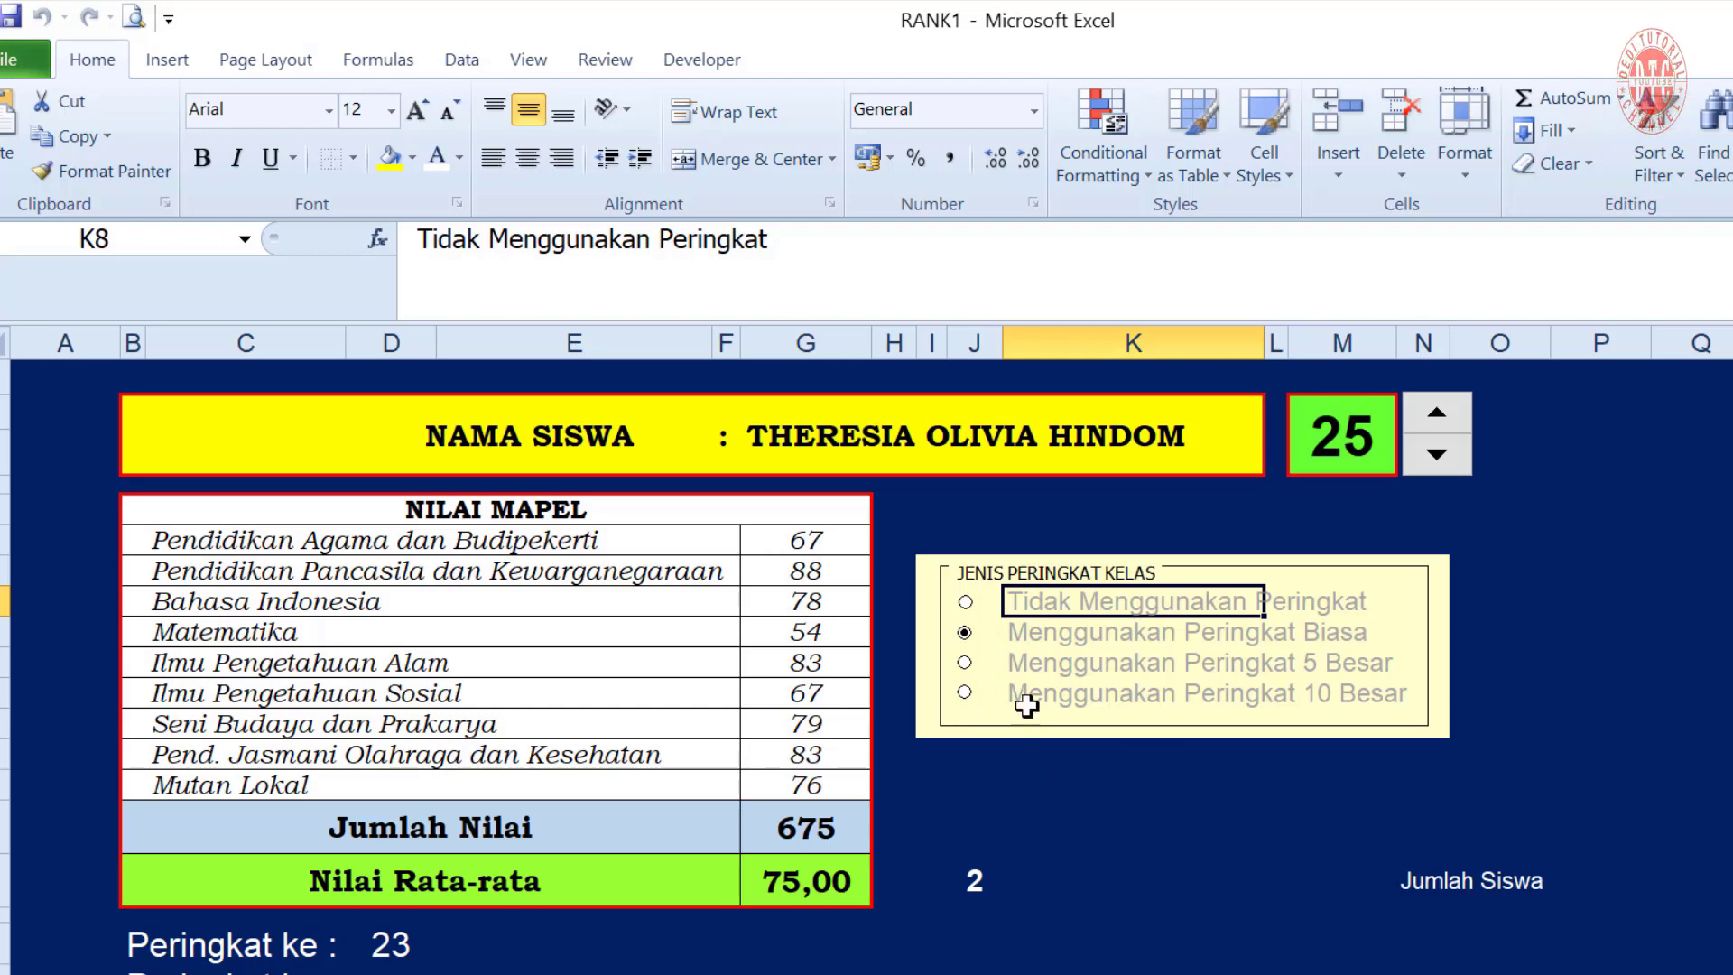
Start a formula-based conditional formatting rule for cell K9 with the formula =($J$16)=2
left_click(1035, 634)
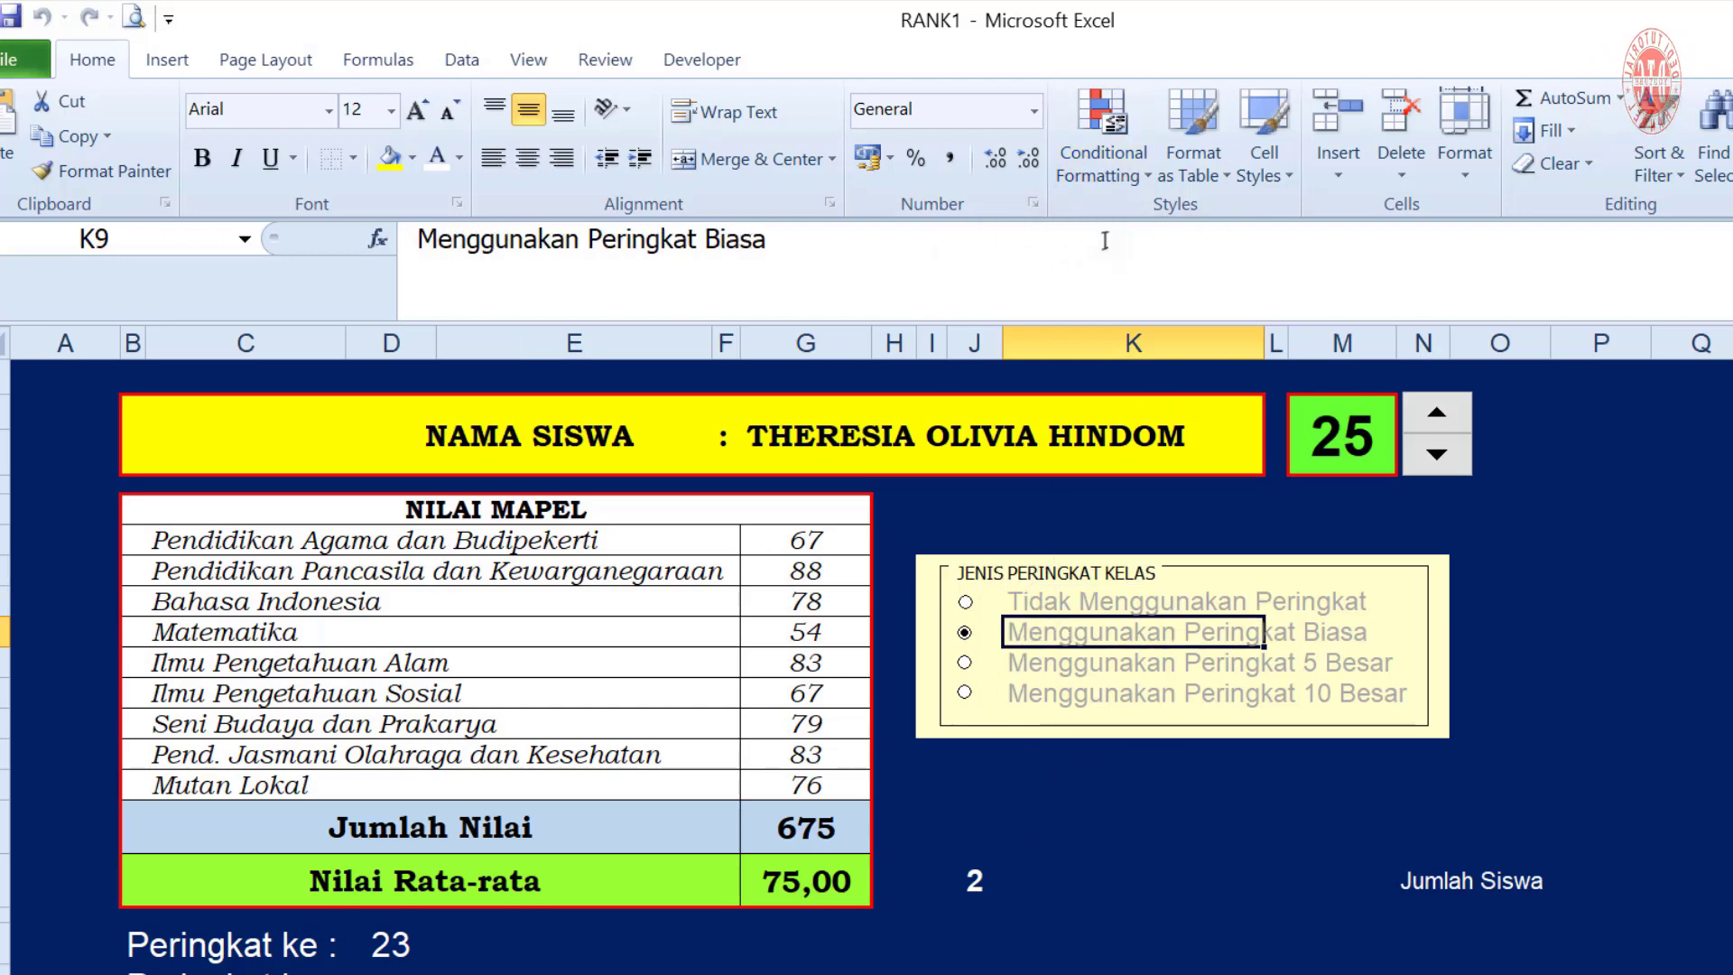
left_click(1119, 176)
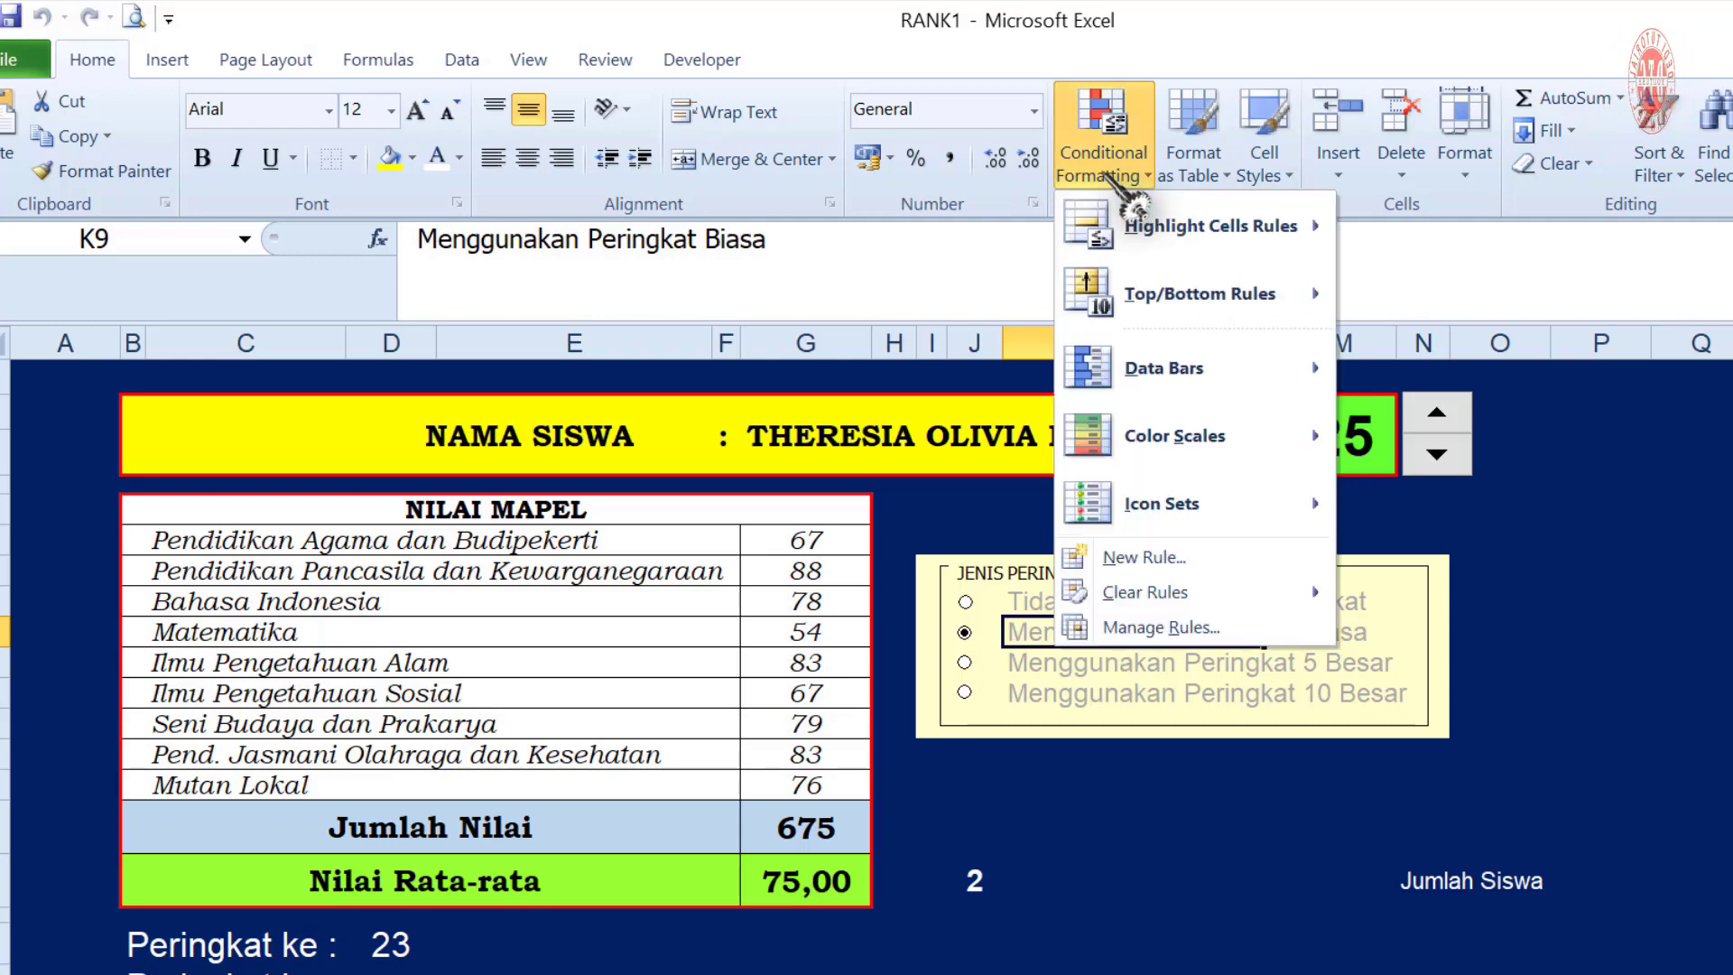
left_click(1128, 560)
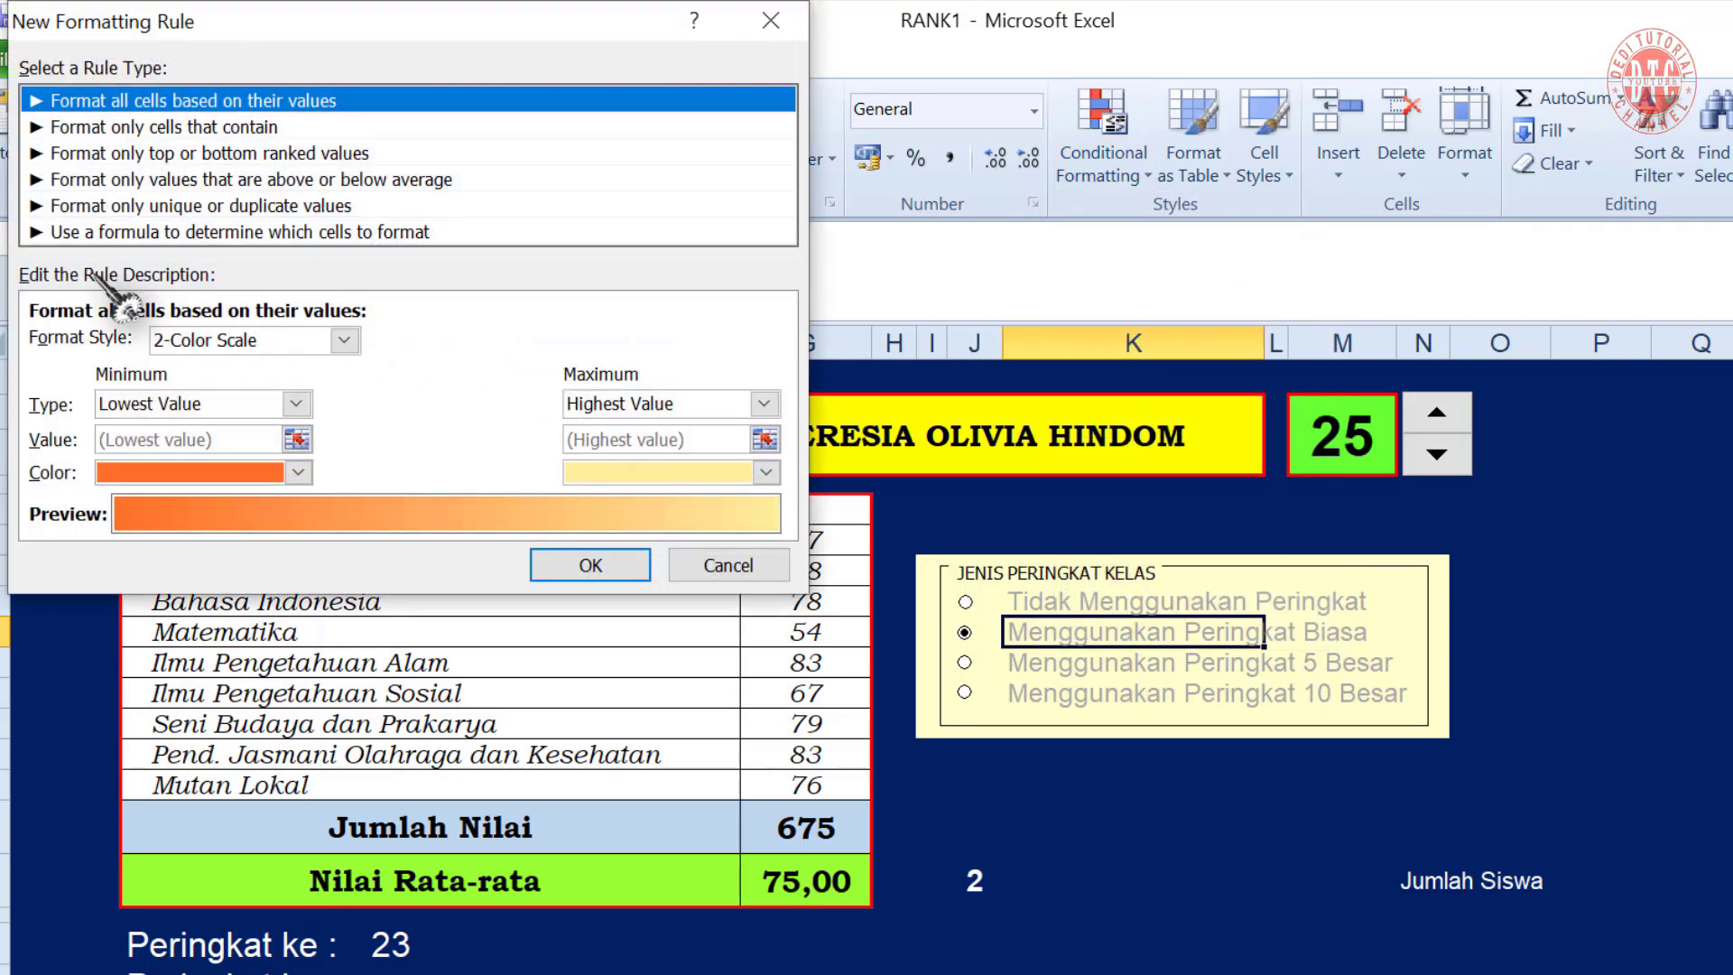
left_click(140, 233)
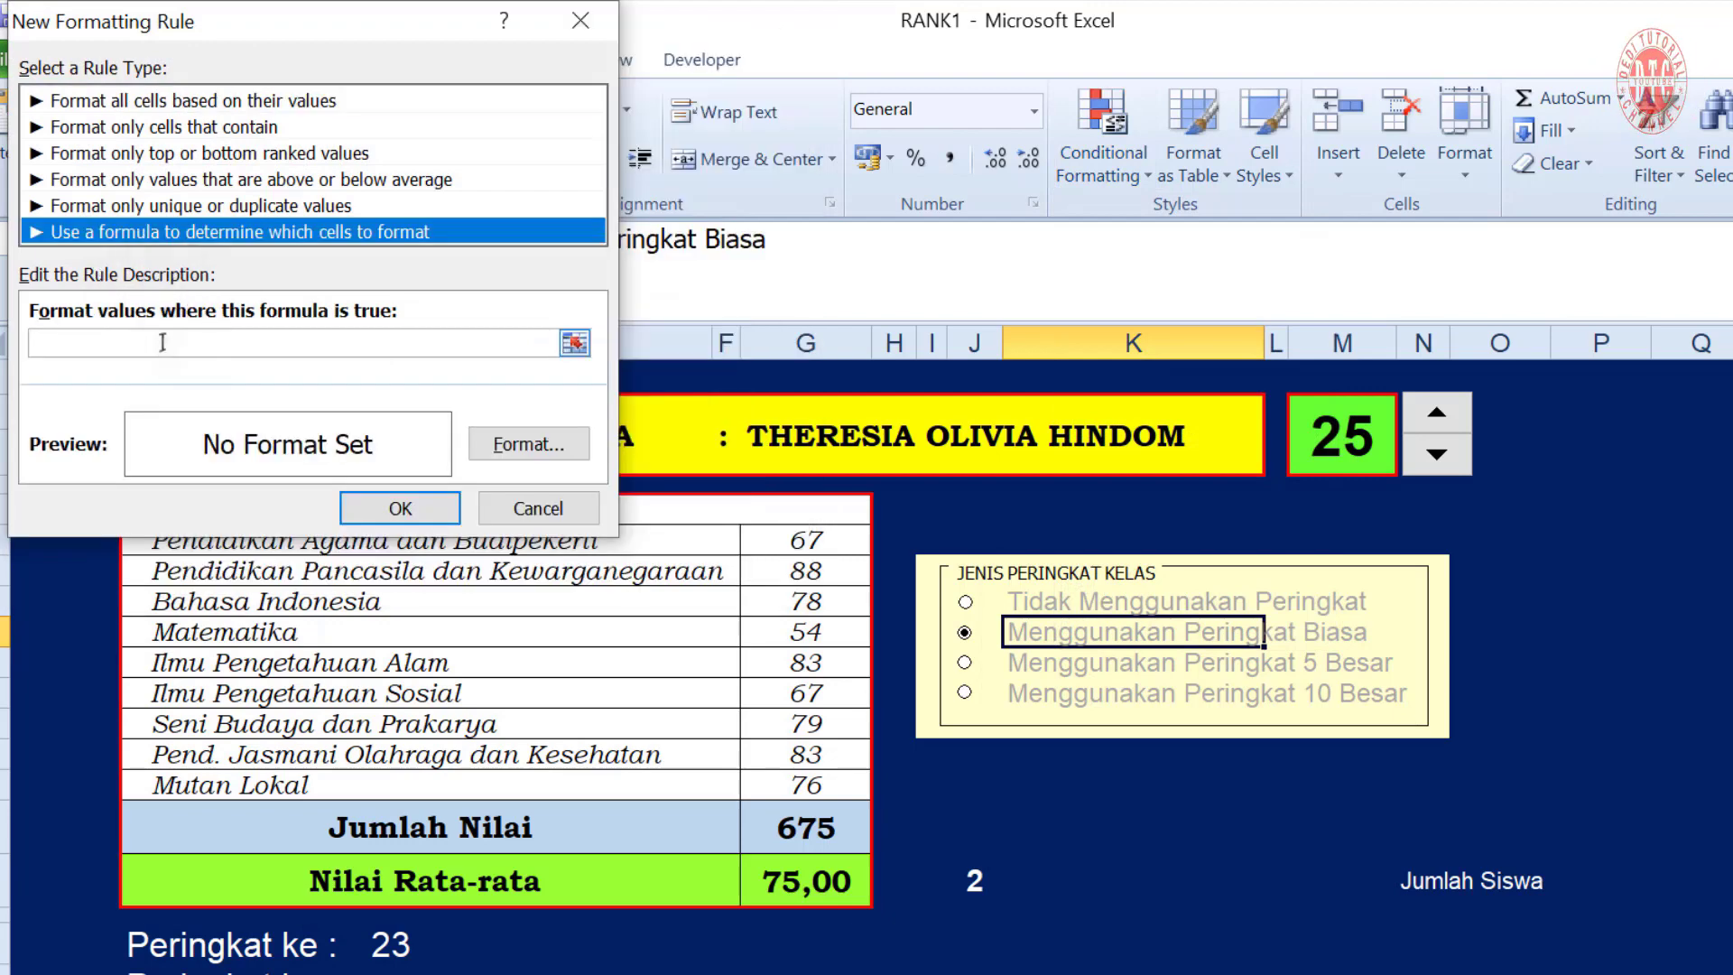
left_click(169, 343)
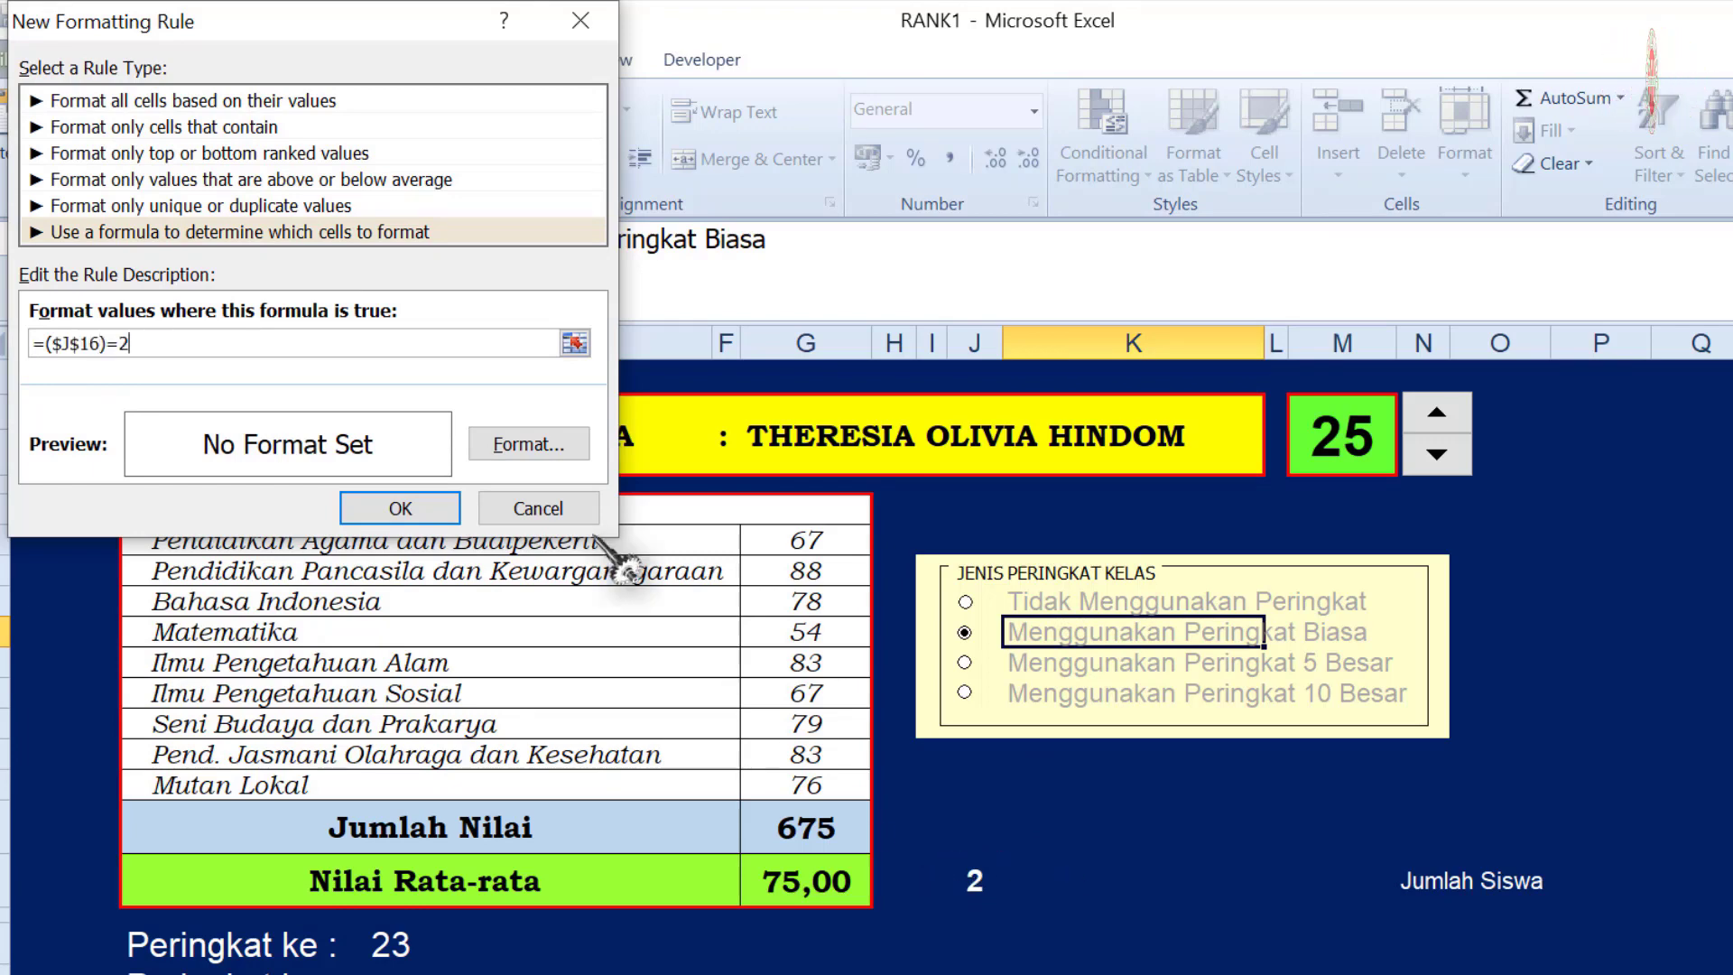
Set the K9 rule's format to a blue, Bold Italic font and apply the rule
left_click(529, 444)
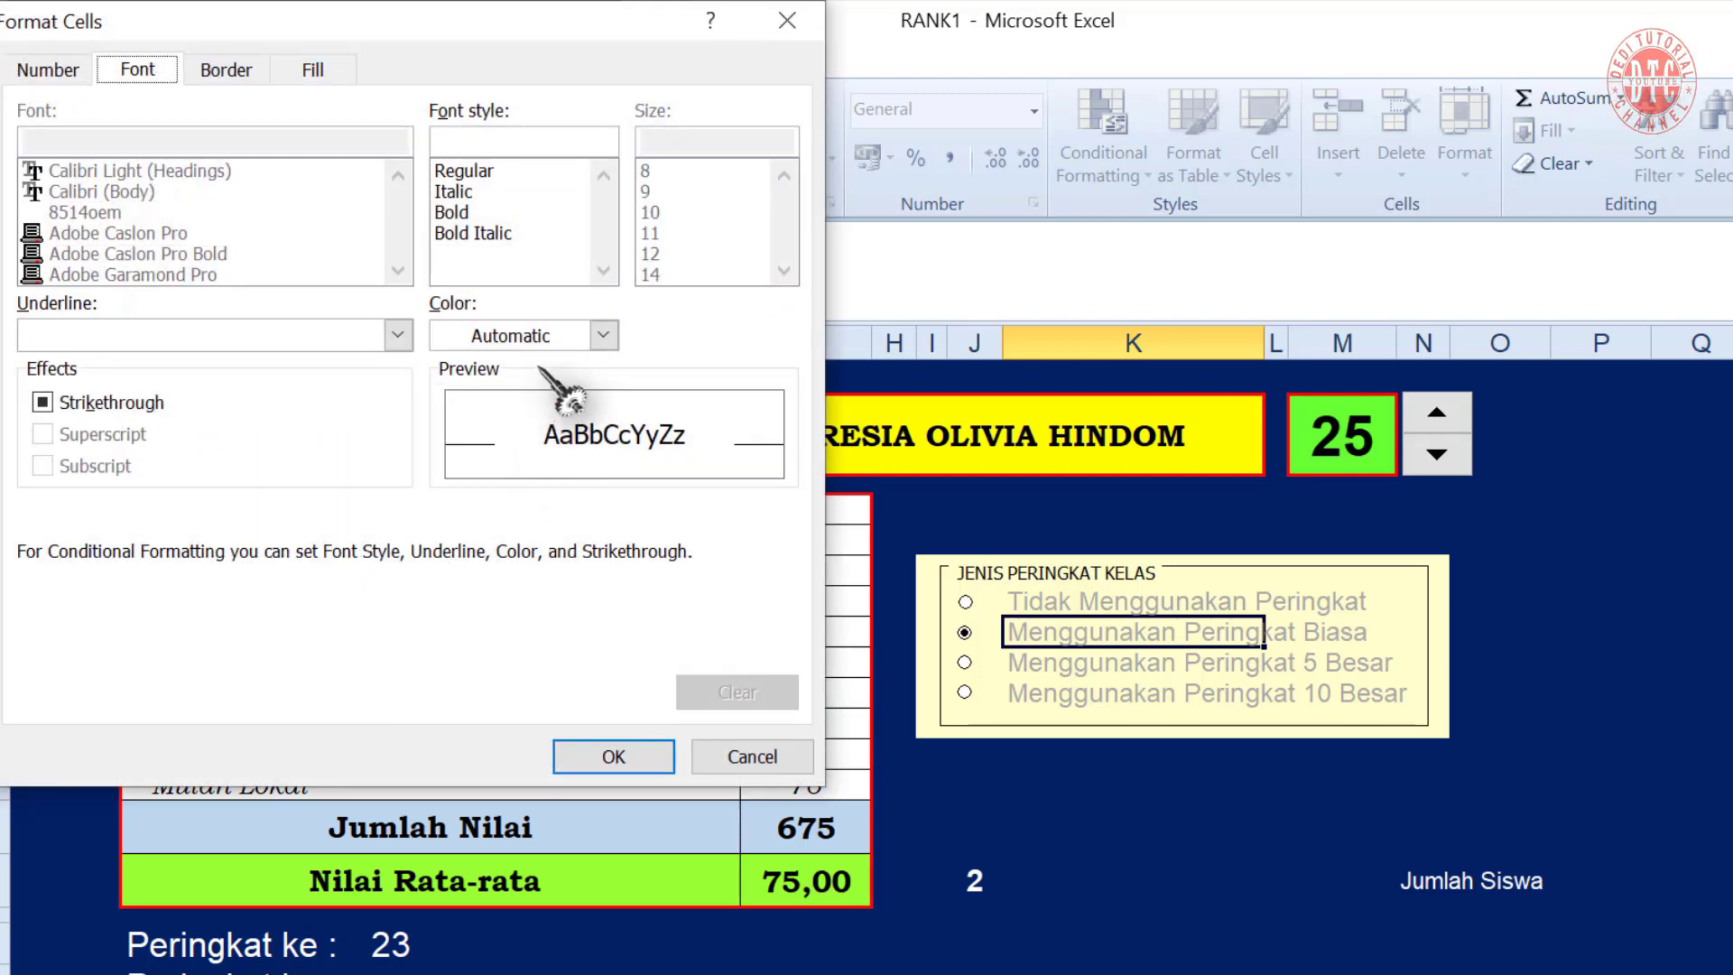
left_click(603, 337)
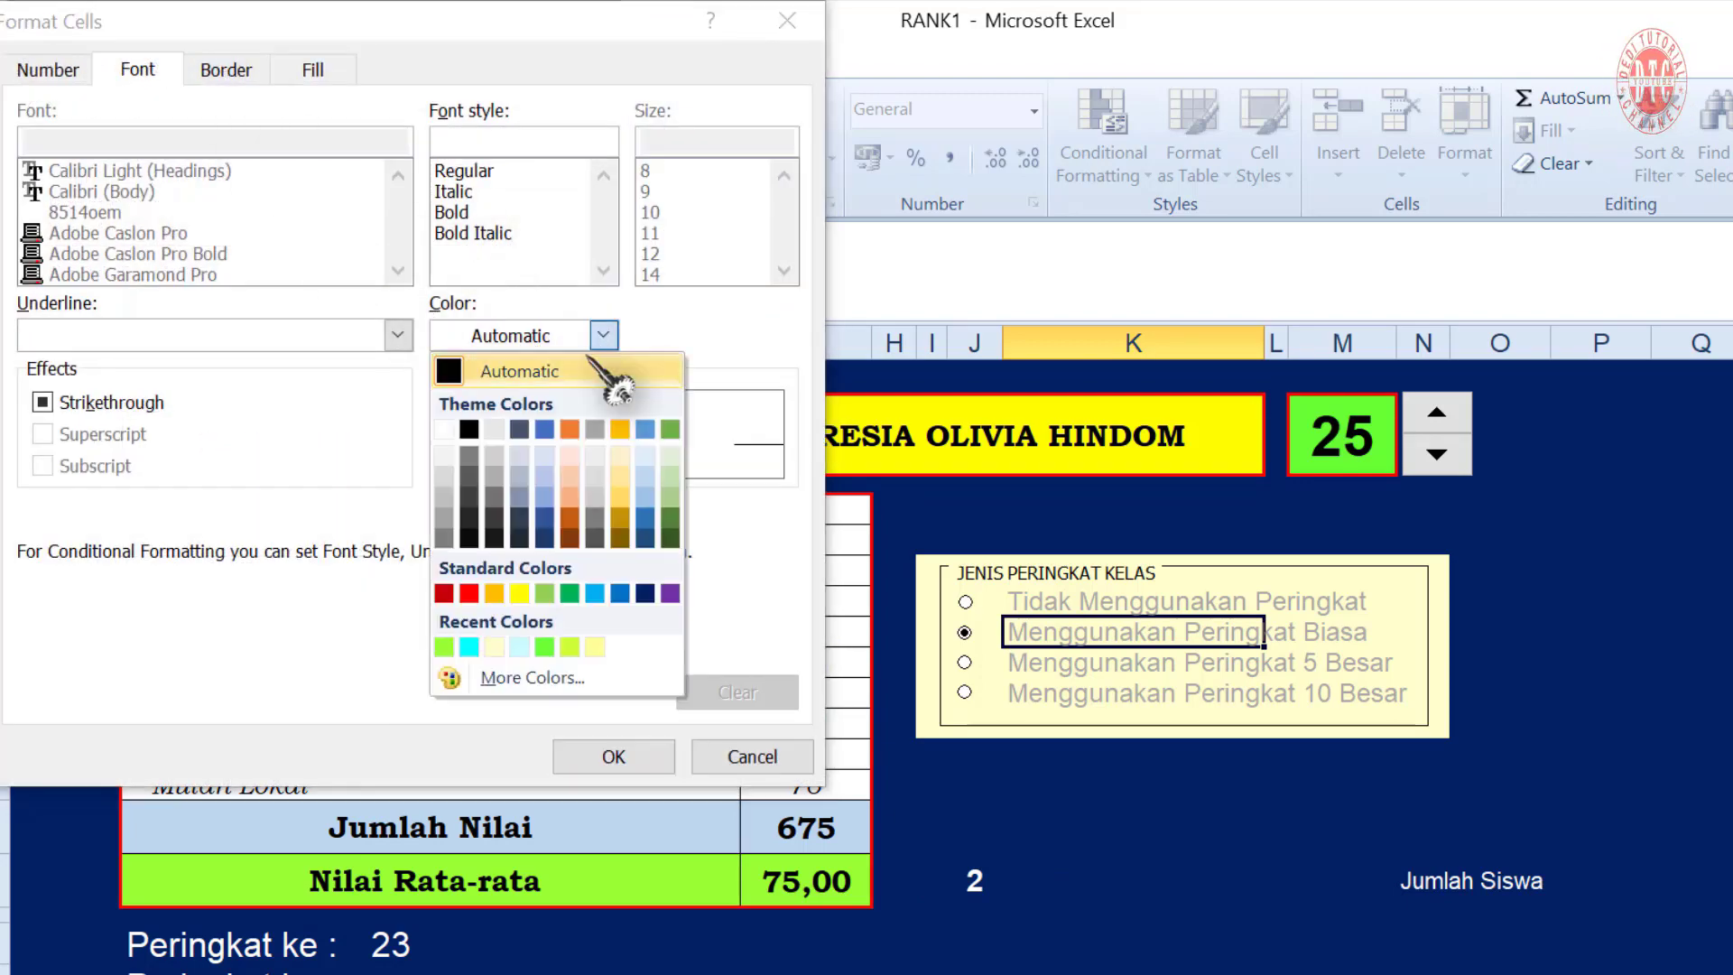
left_click(497, 678)
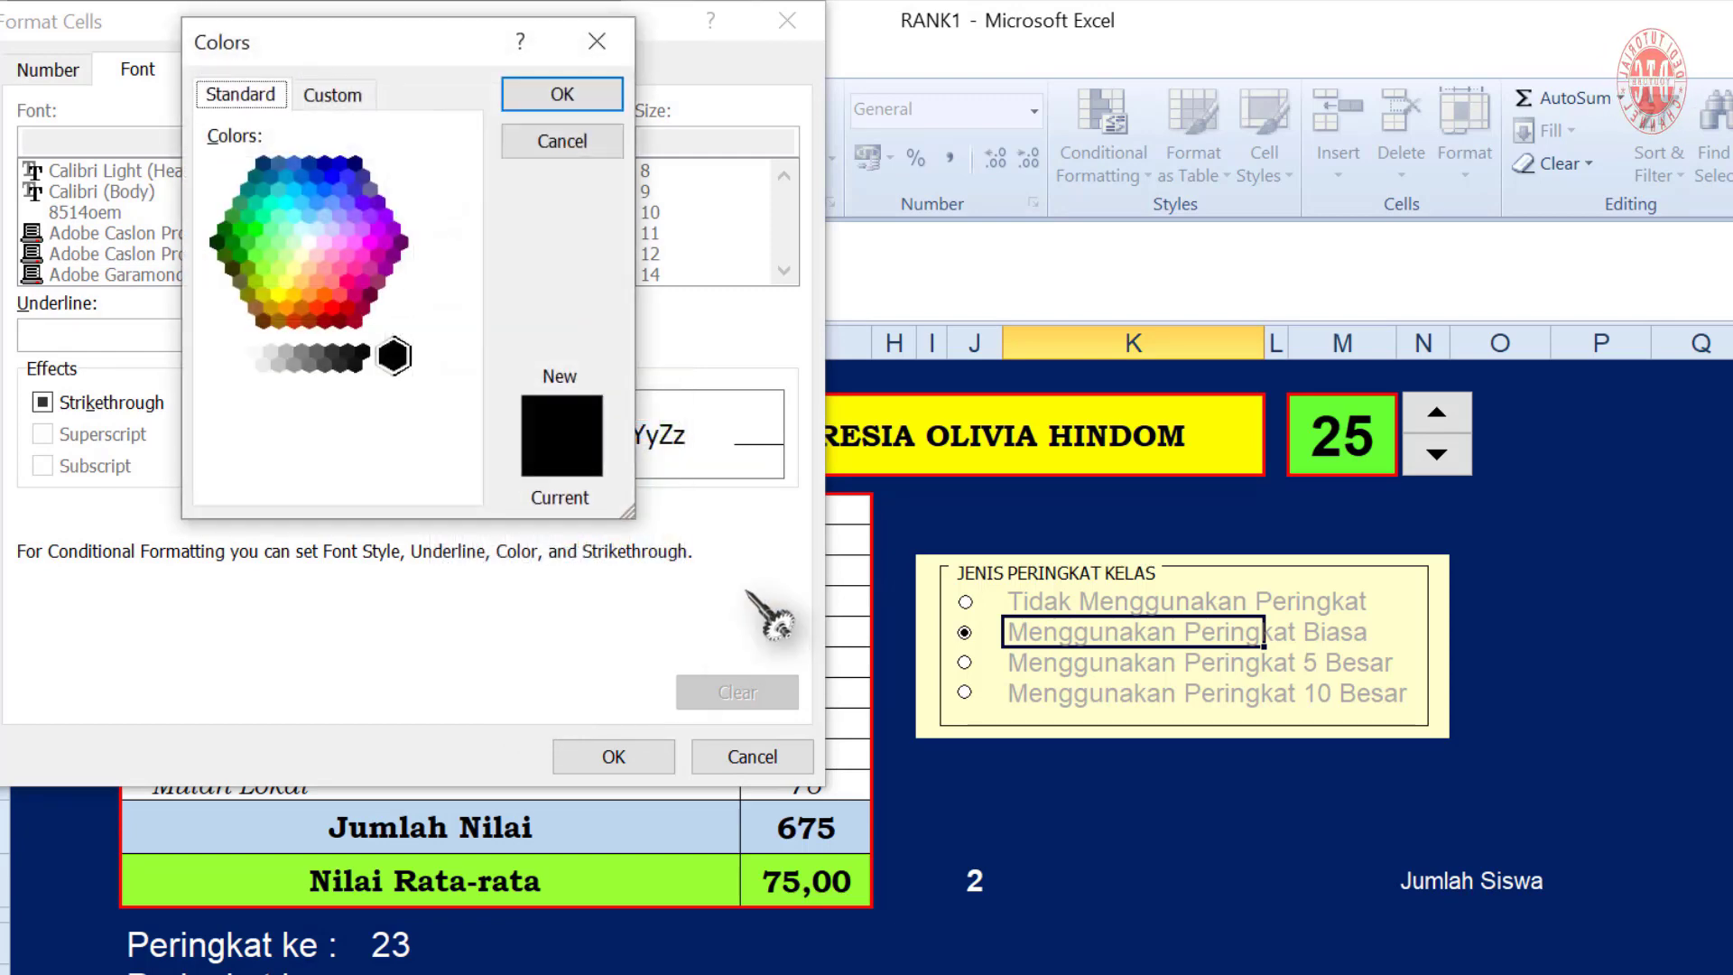
left_click(332, 176)
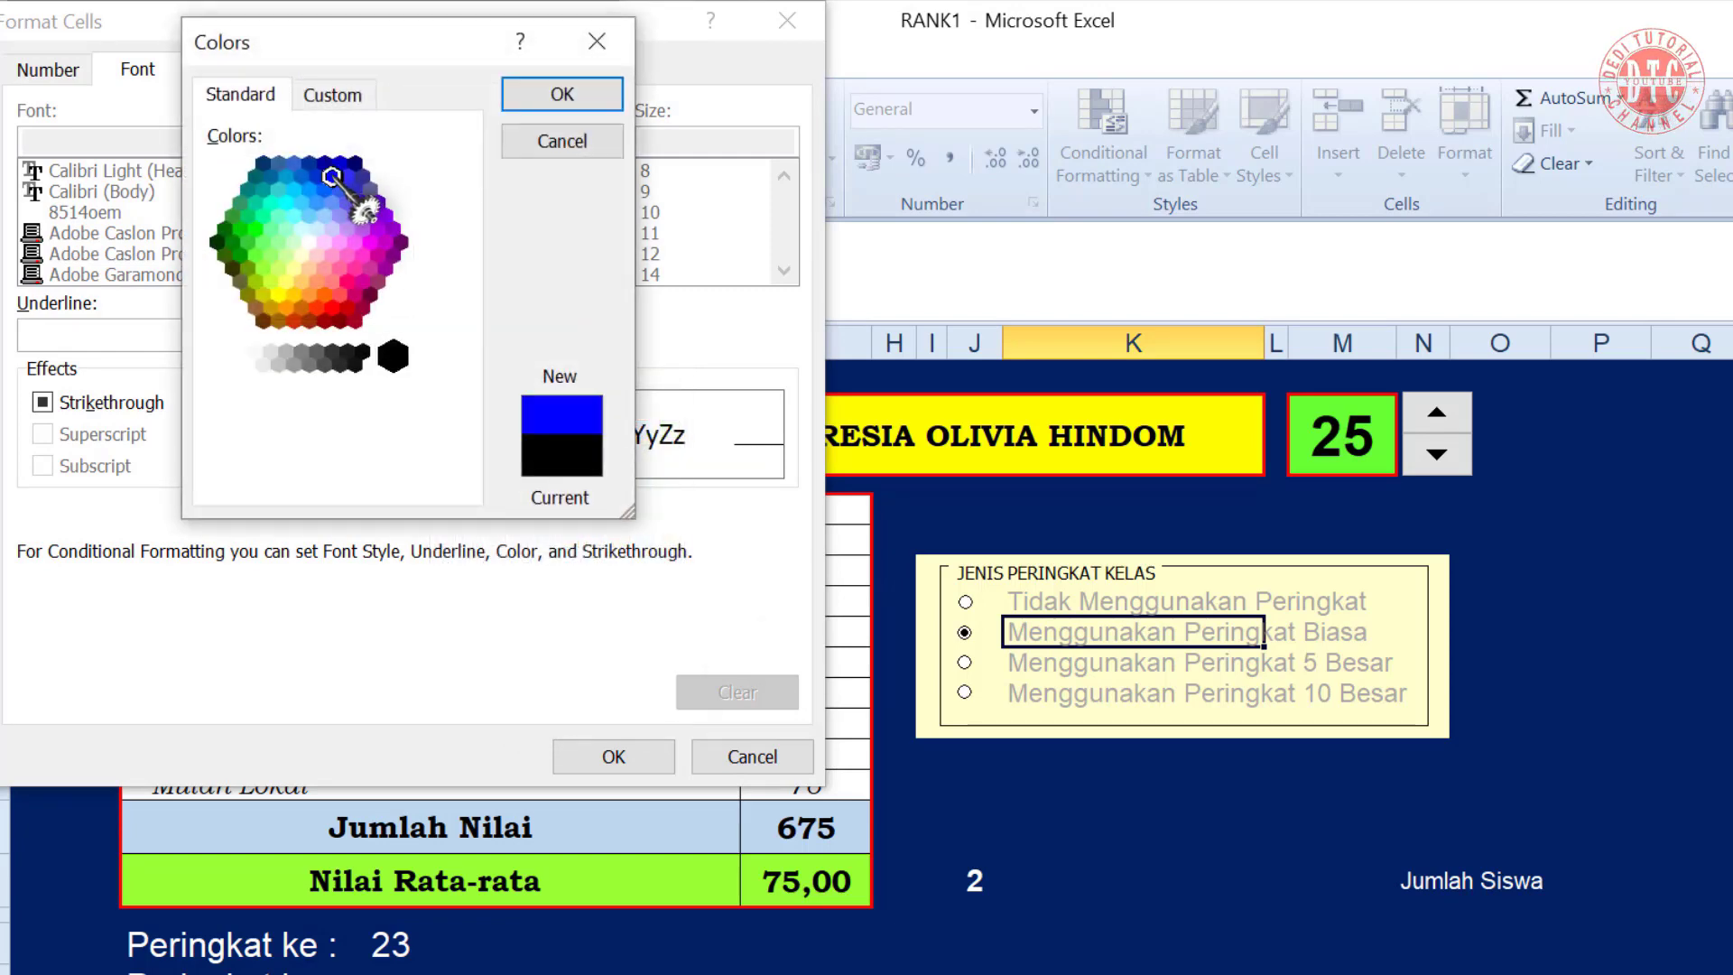
left_click(564, 96)
left_click(487, 236)
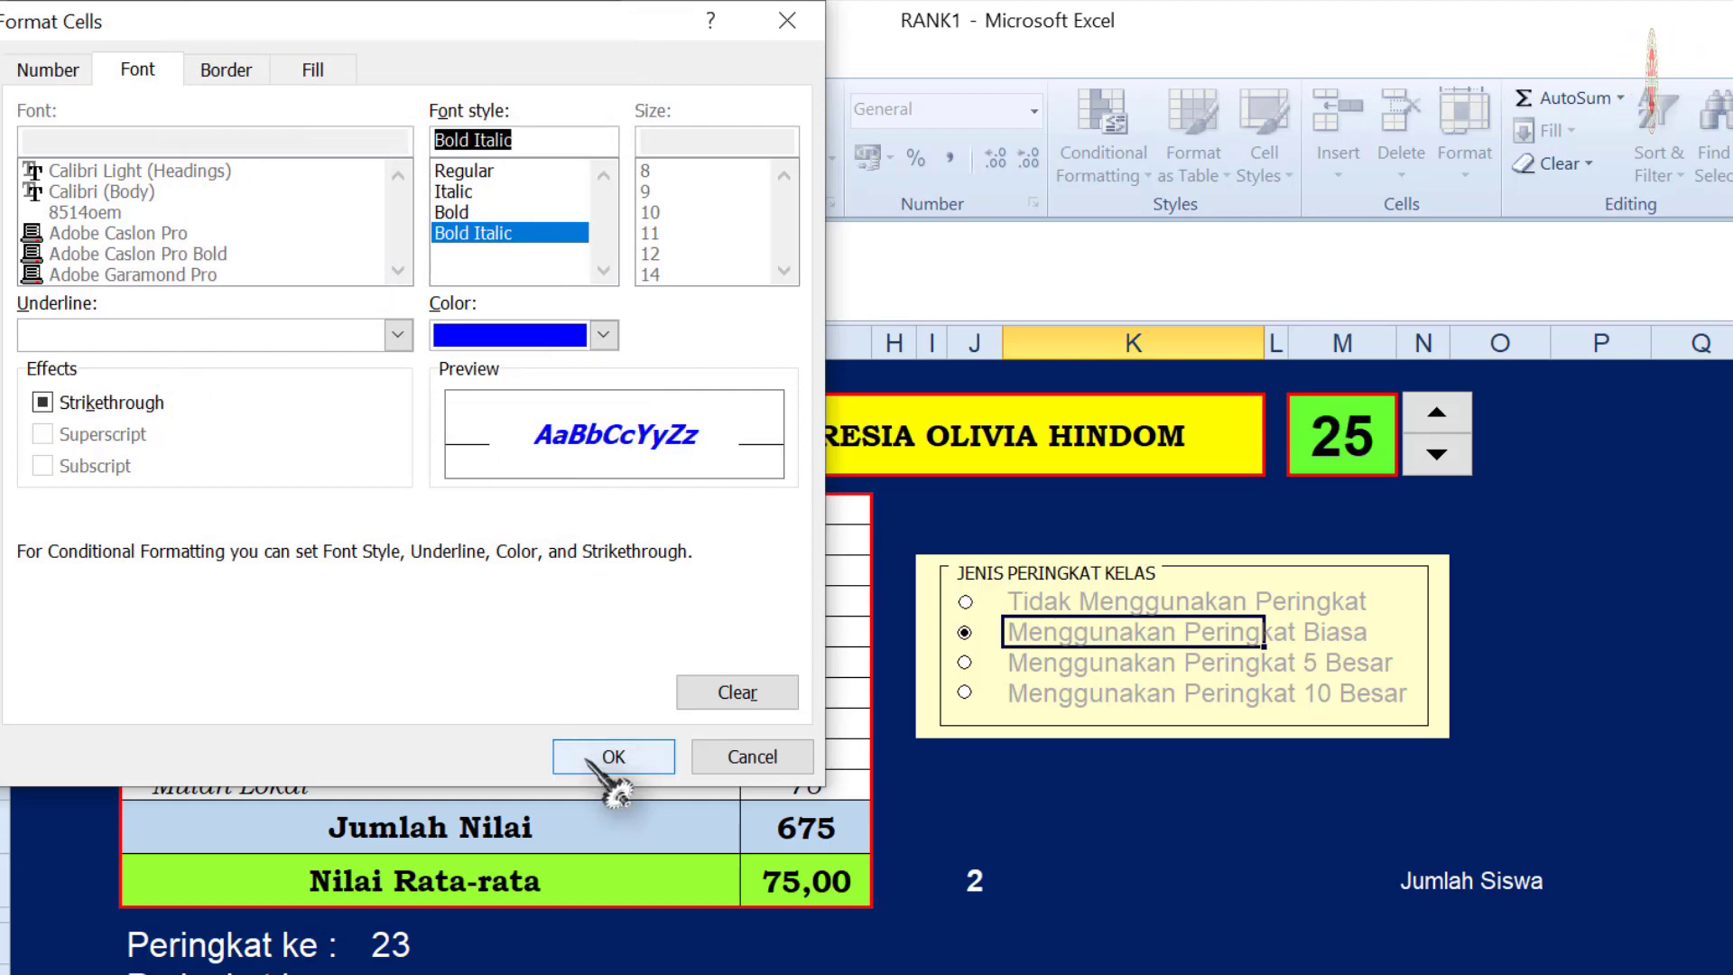
left_click(617, 758)
left_click(427, 499)
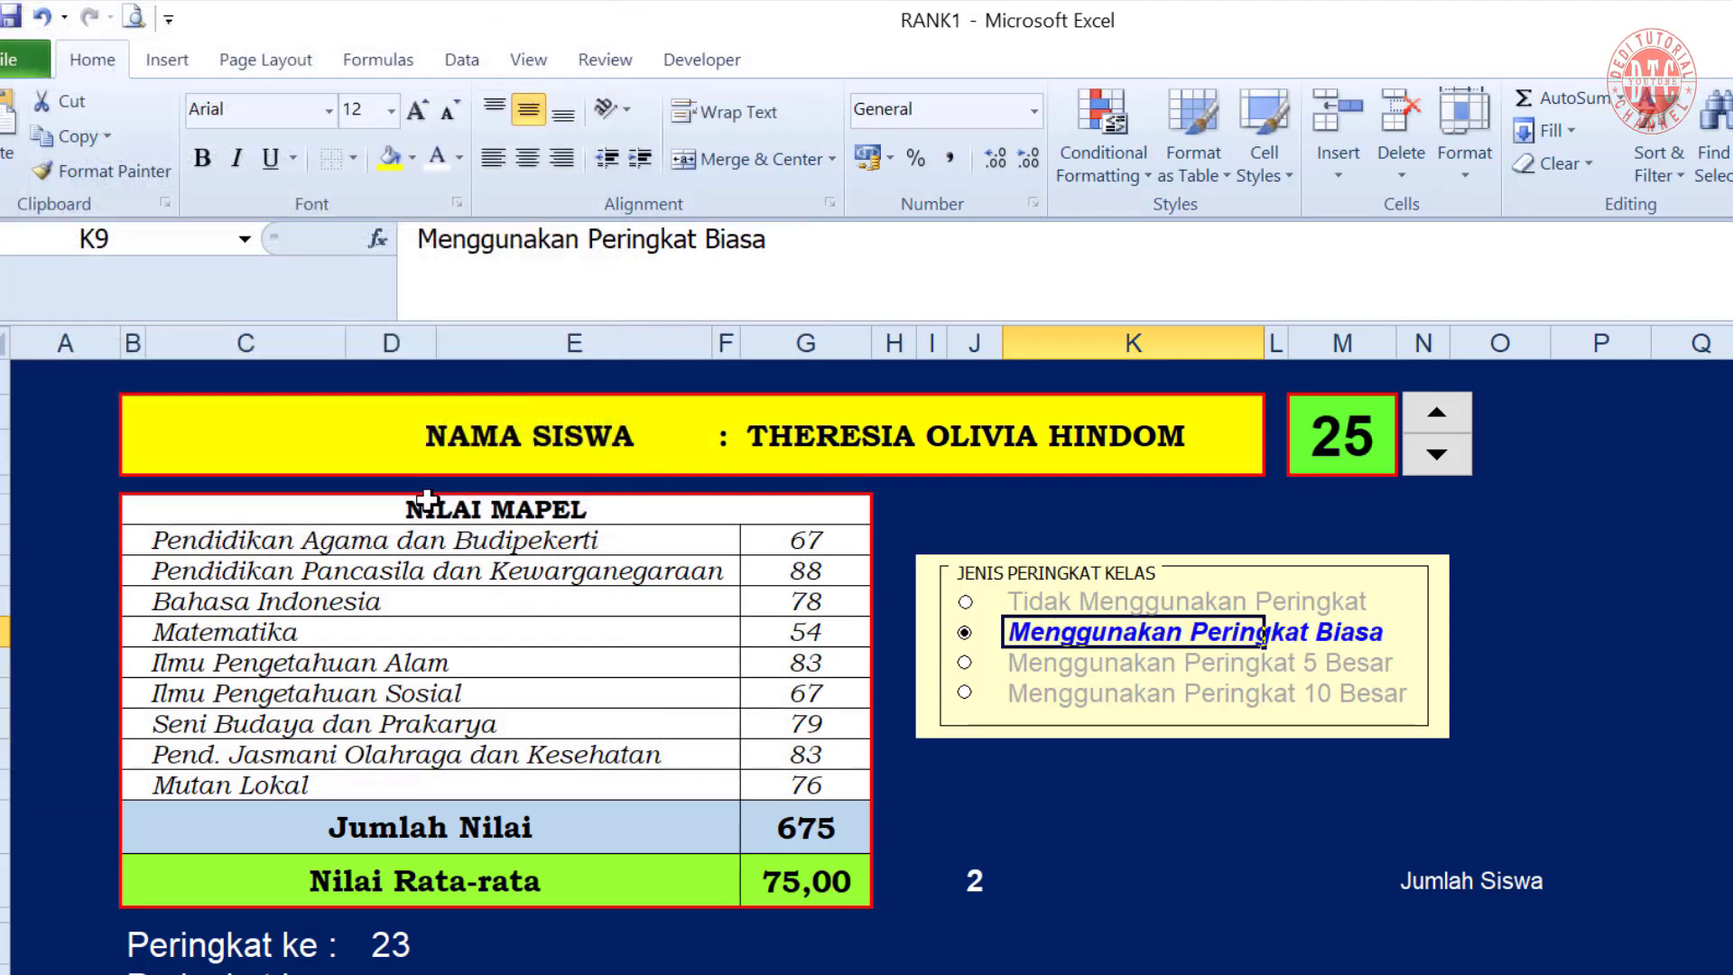
Select the Menggunakan Peringkat 5 Besar option and start a formula-based conditional formatting rule for cell K10 with =($J$16)=3
left_click(965, 663)
left_click(1038, 664)
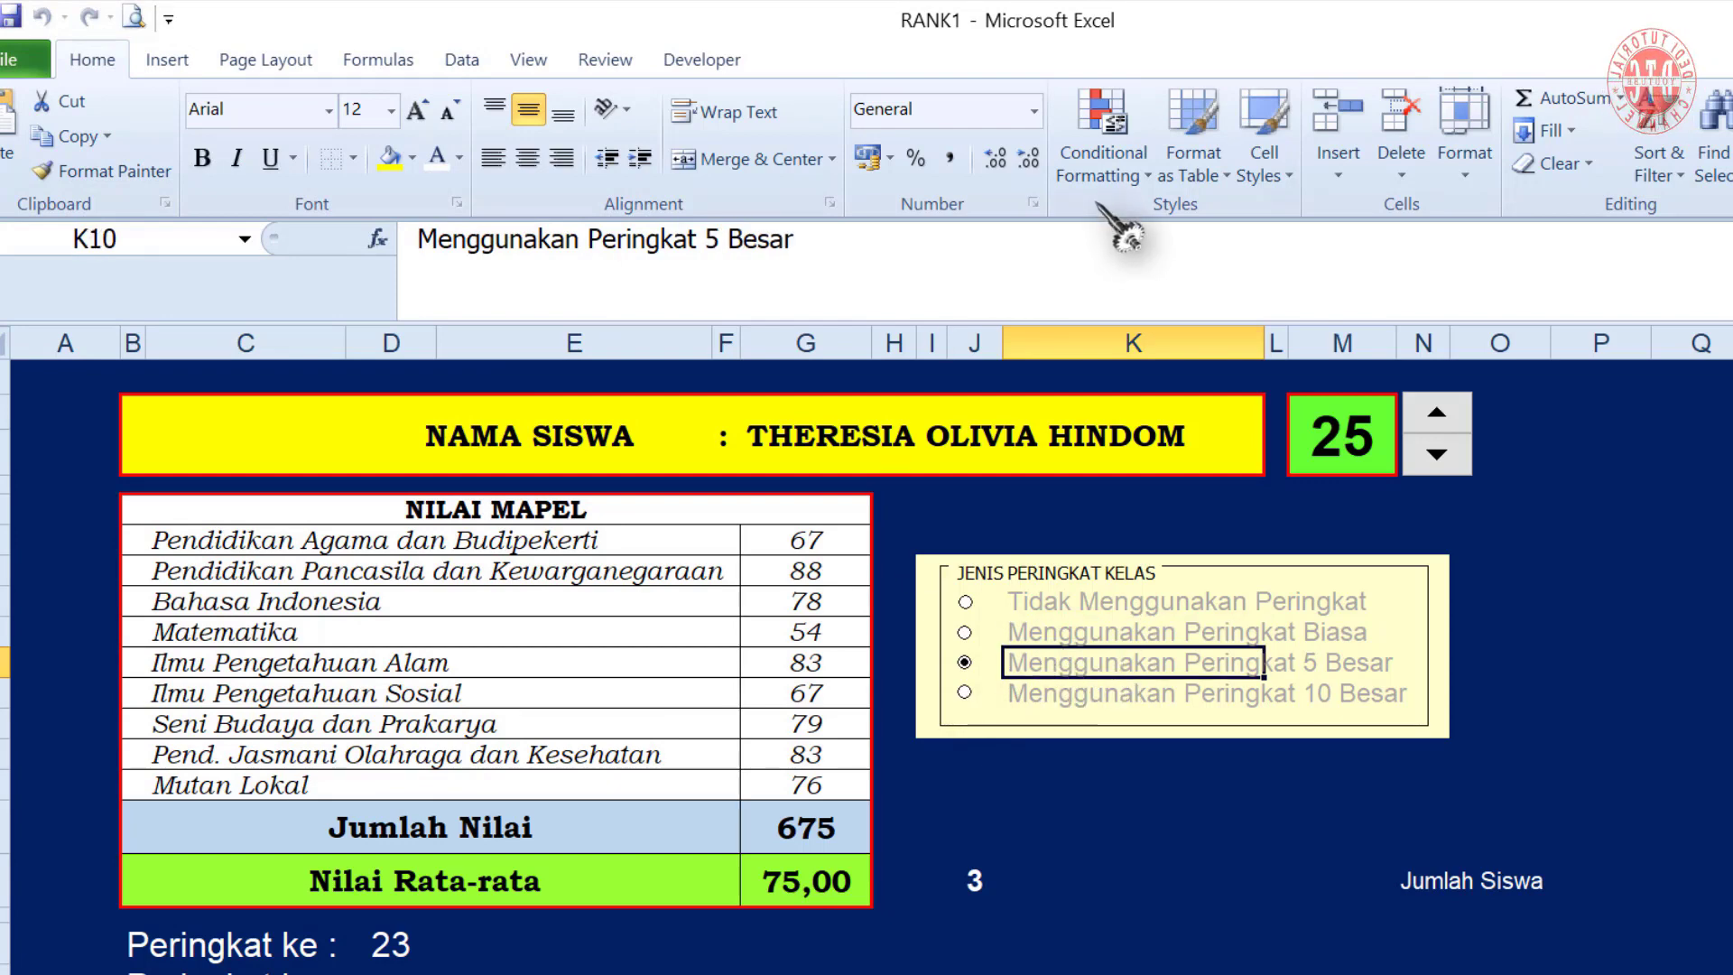
left_click(1108, 167)
left_click(1139, 556)
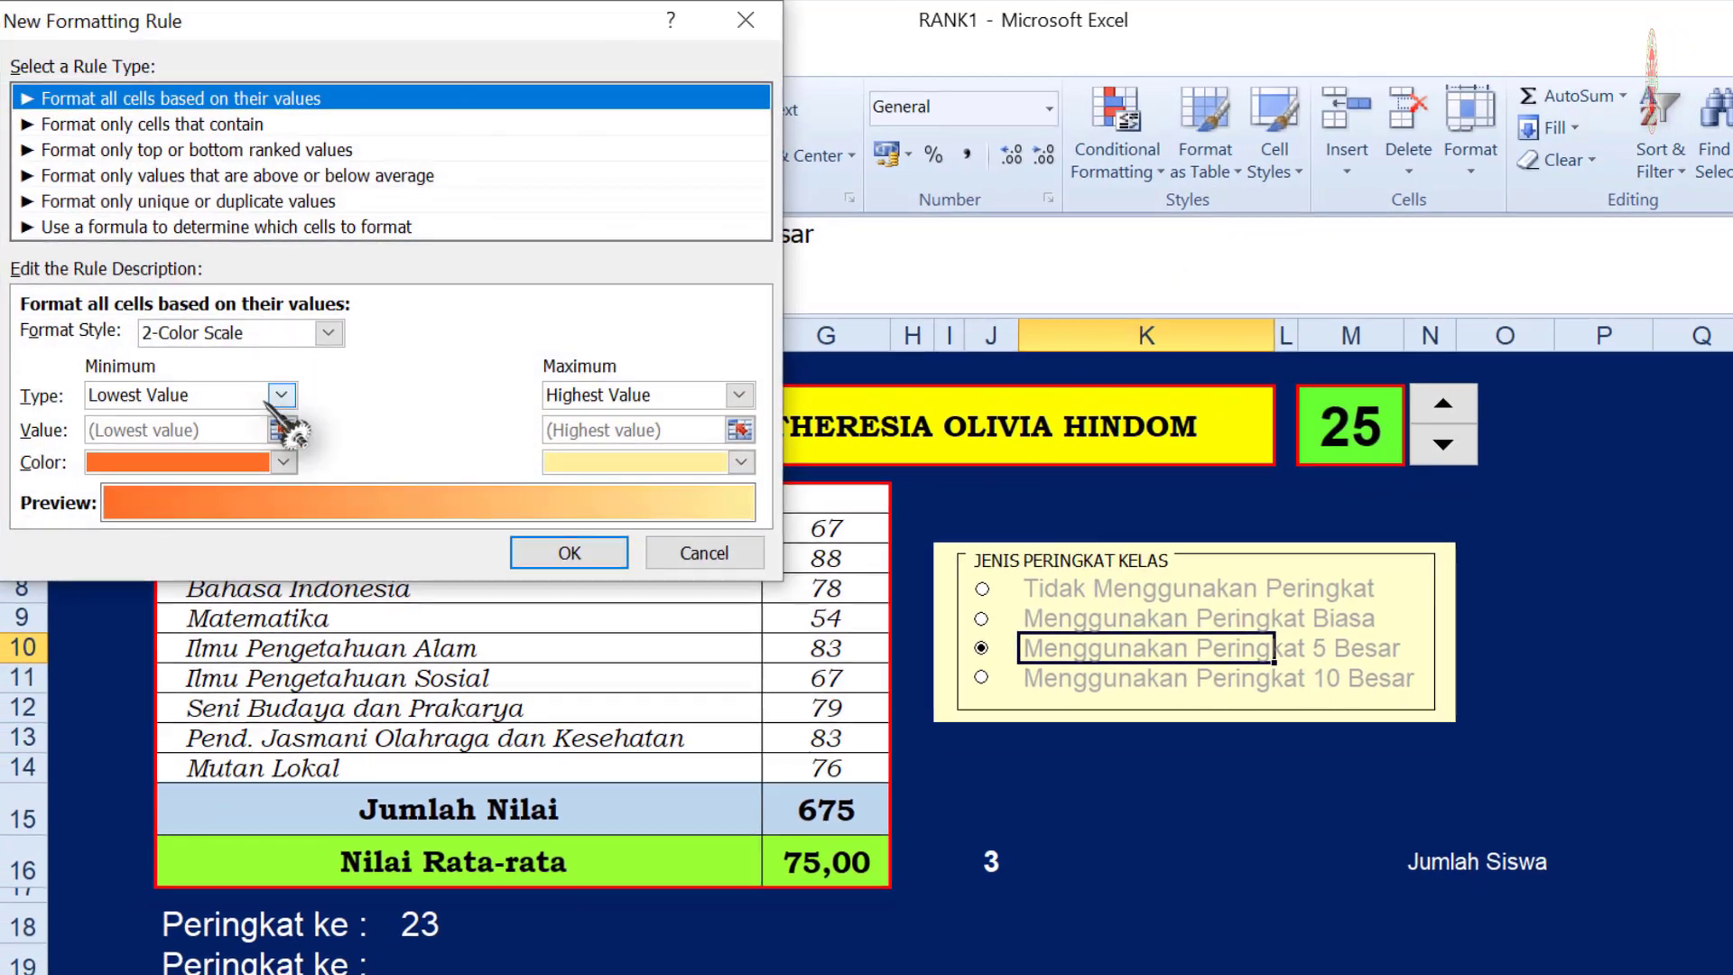
left_click(91, 238)
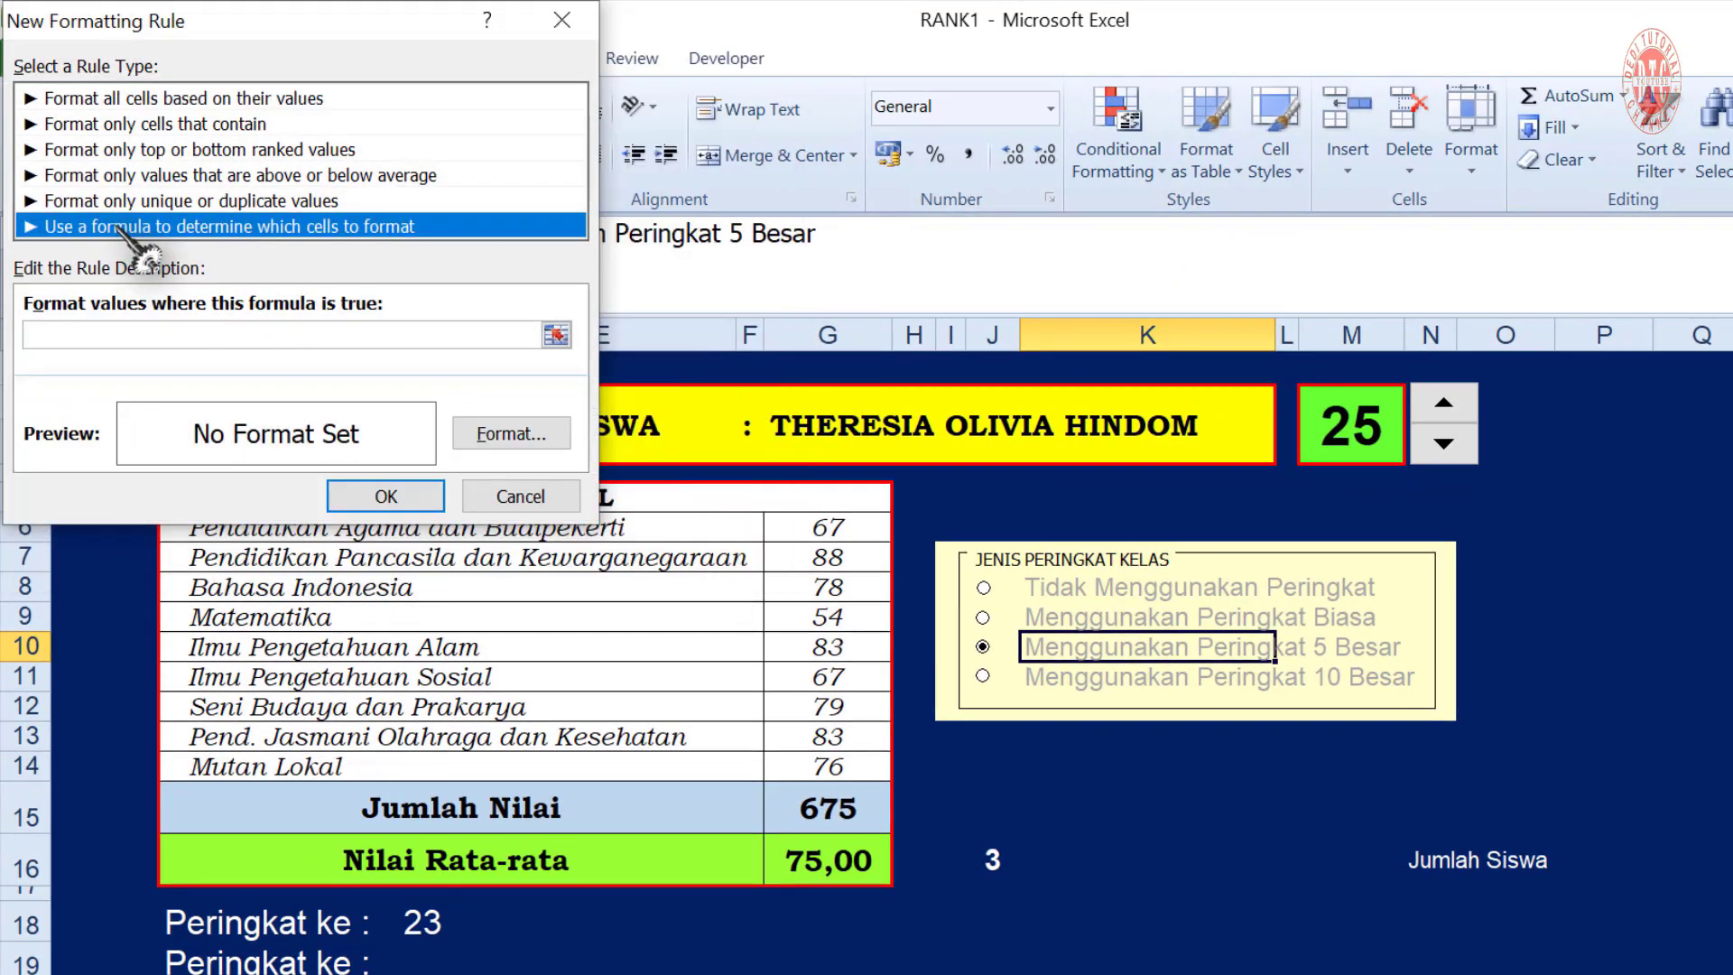
left_click(131, 334)
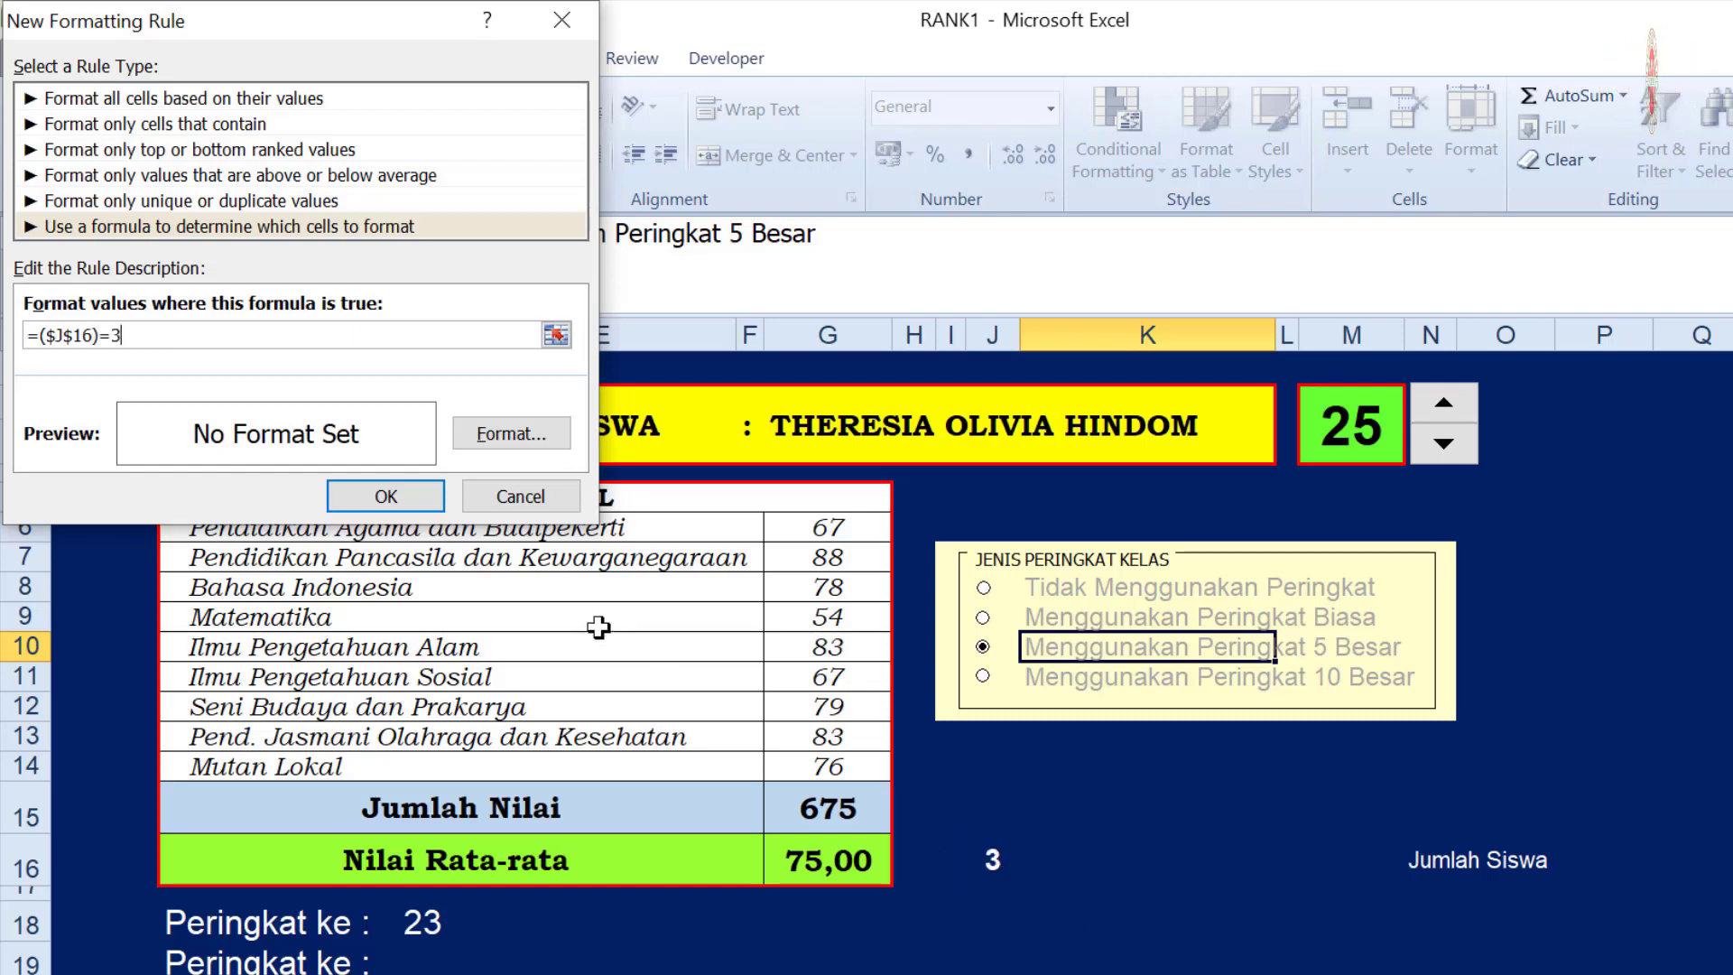
Set the K10 rule's format to an orange, Bold Italic font and apply the rule
left_click(538, 437)
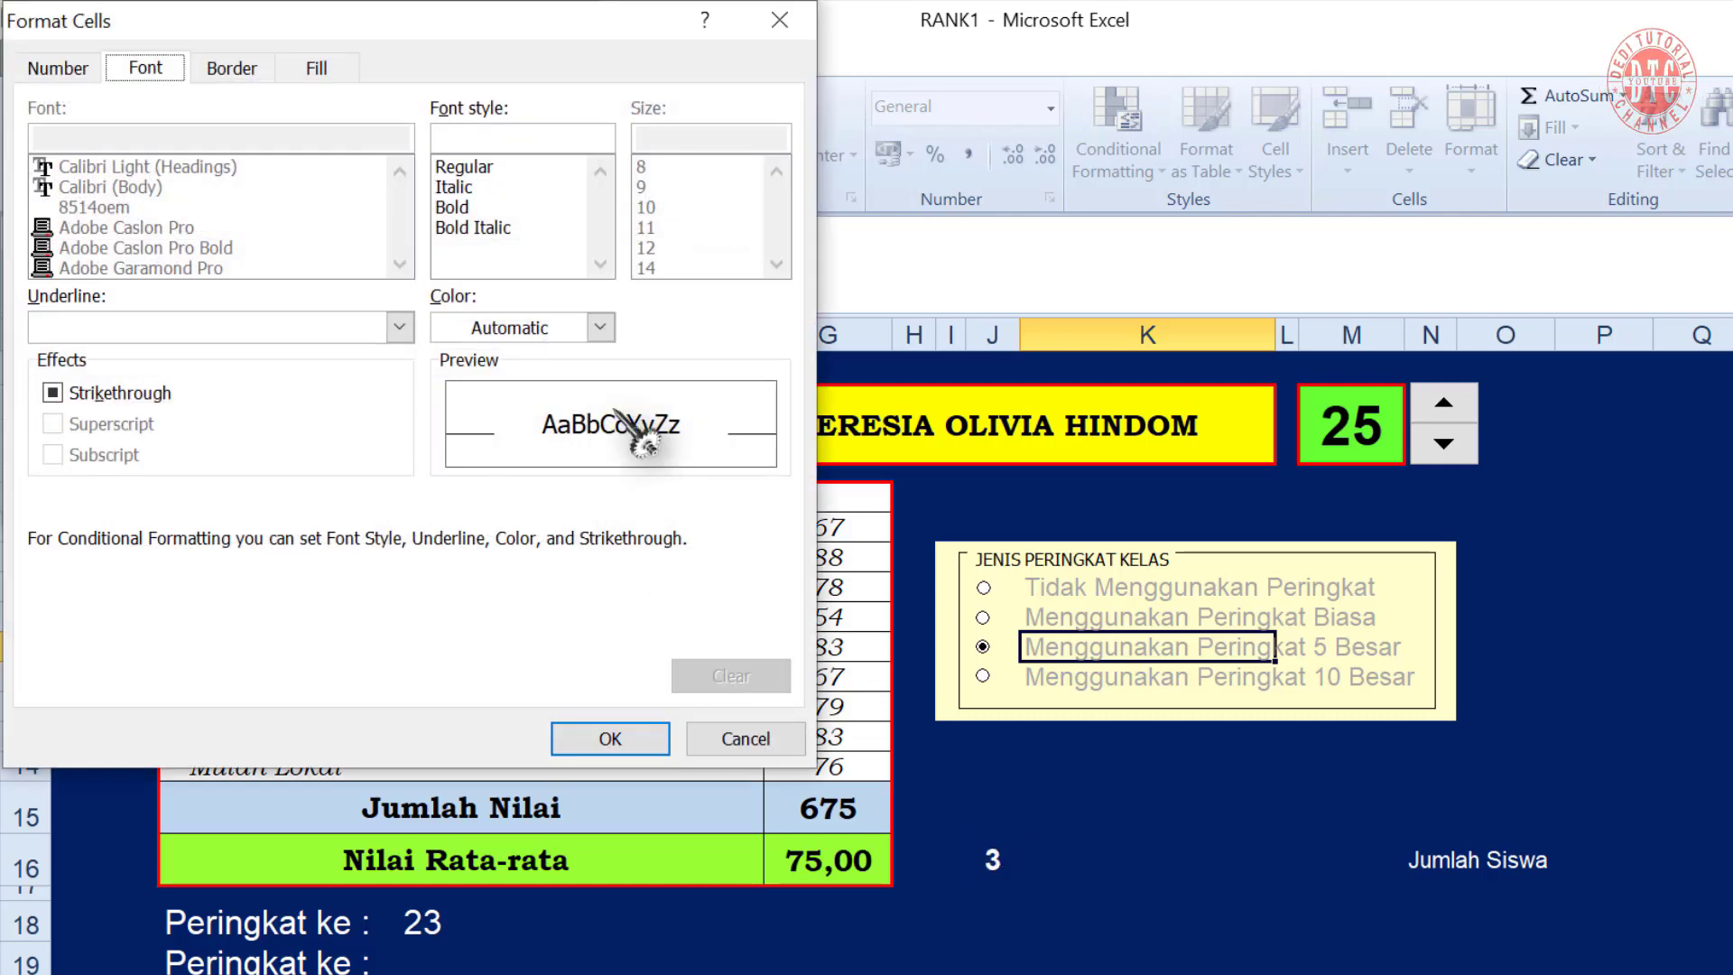
left_click(600, 326)
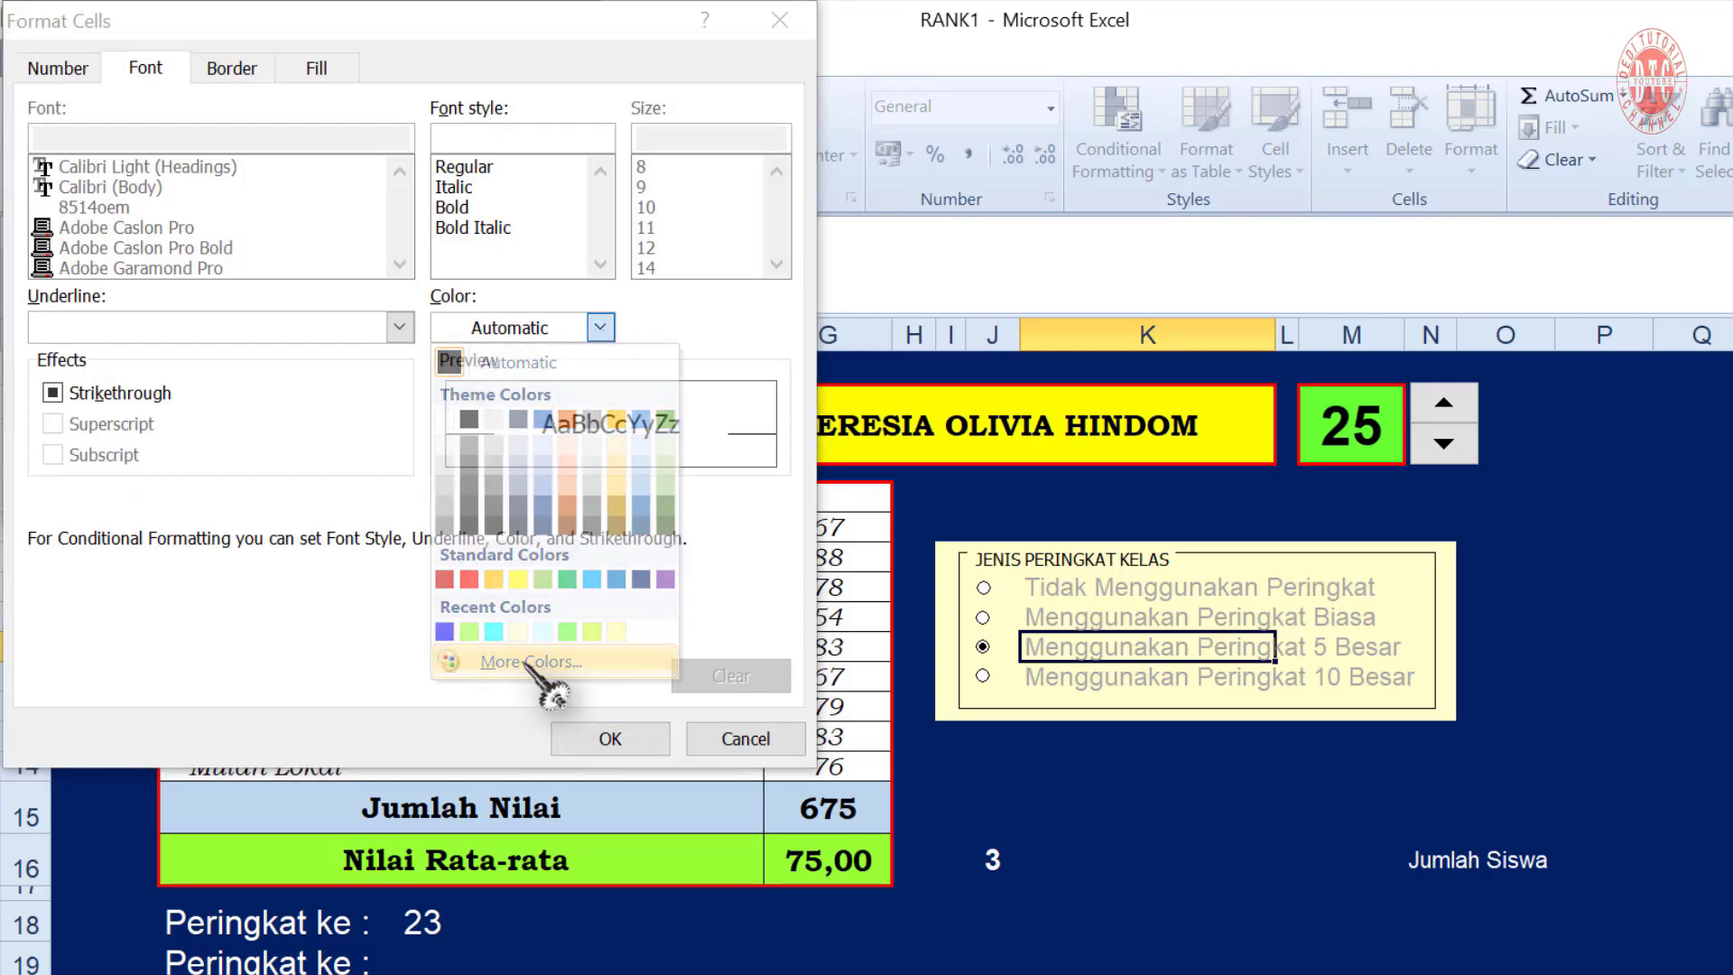
left_click(529, 662)
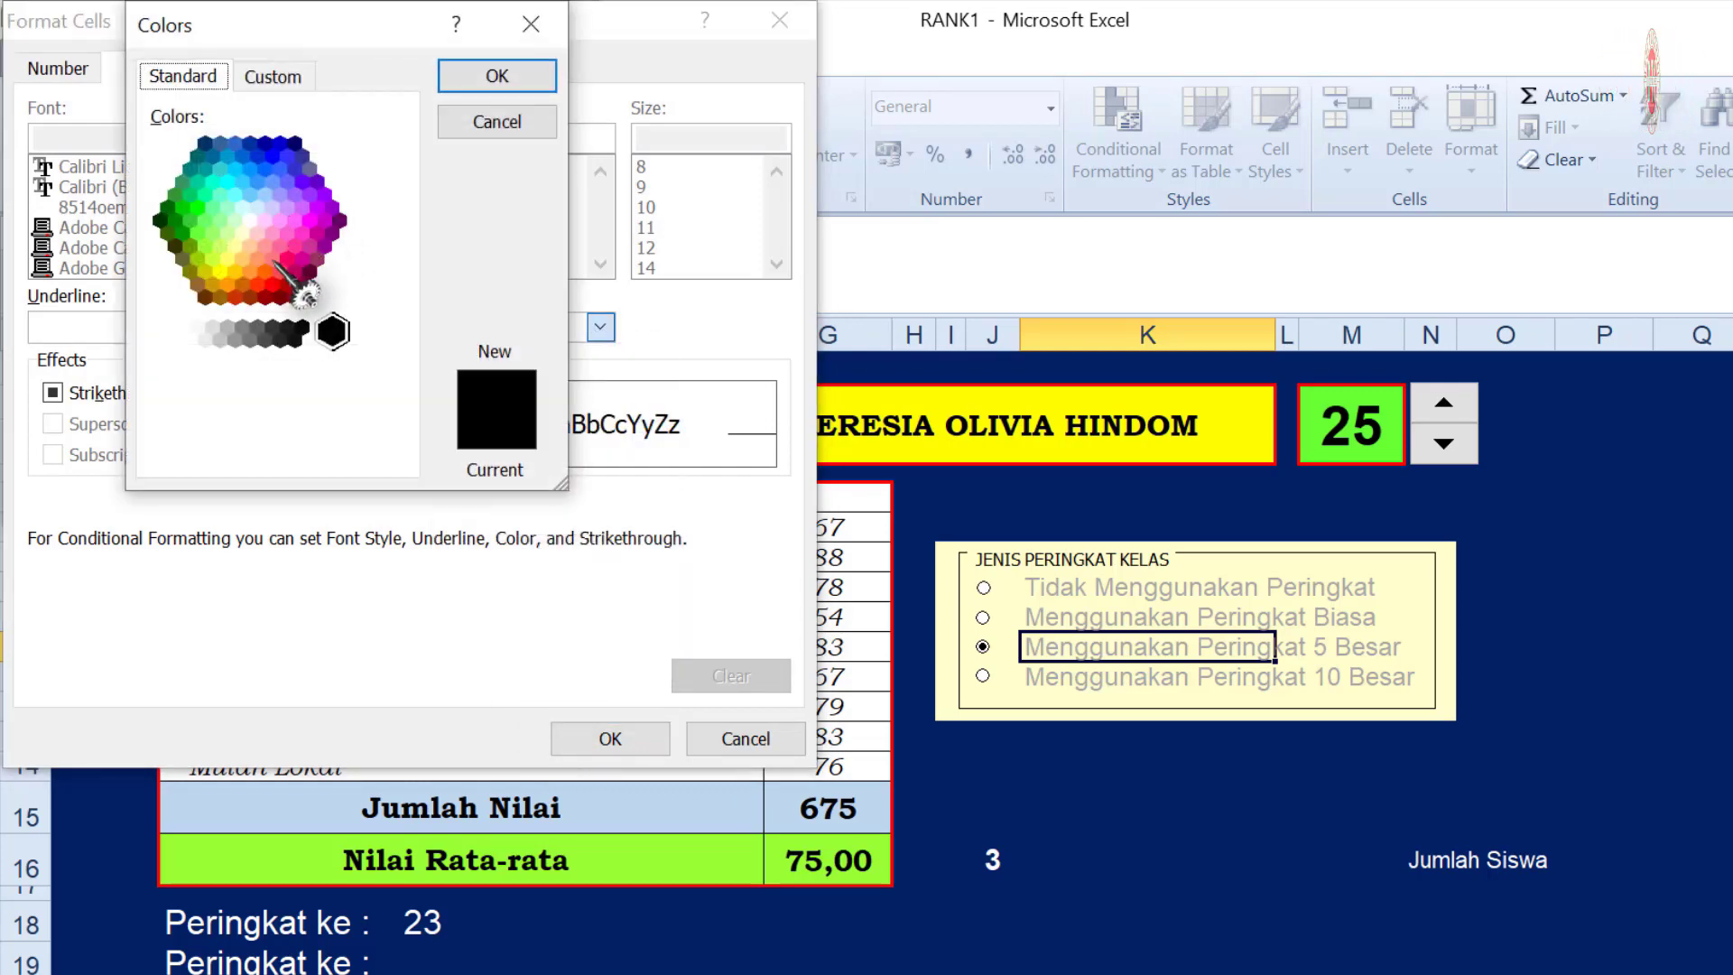
left_click(225, 285)
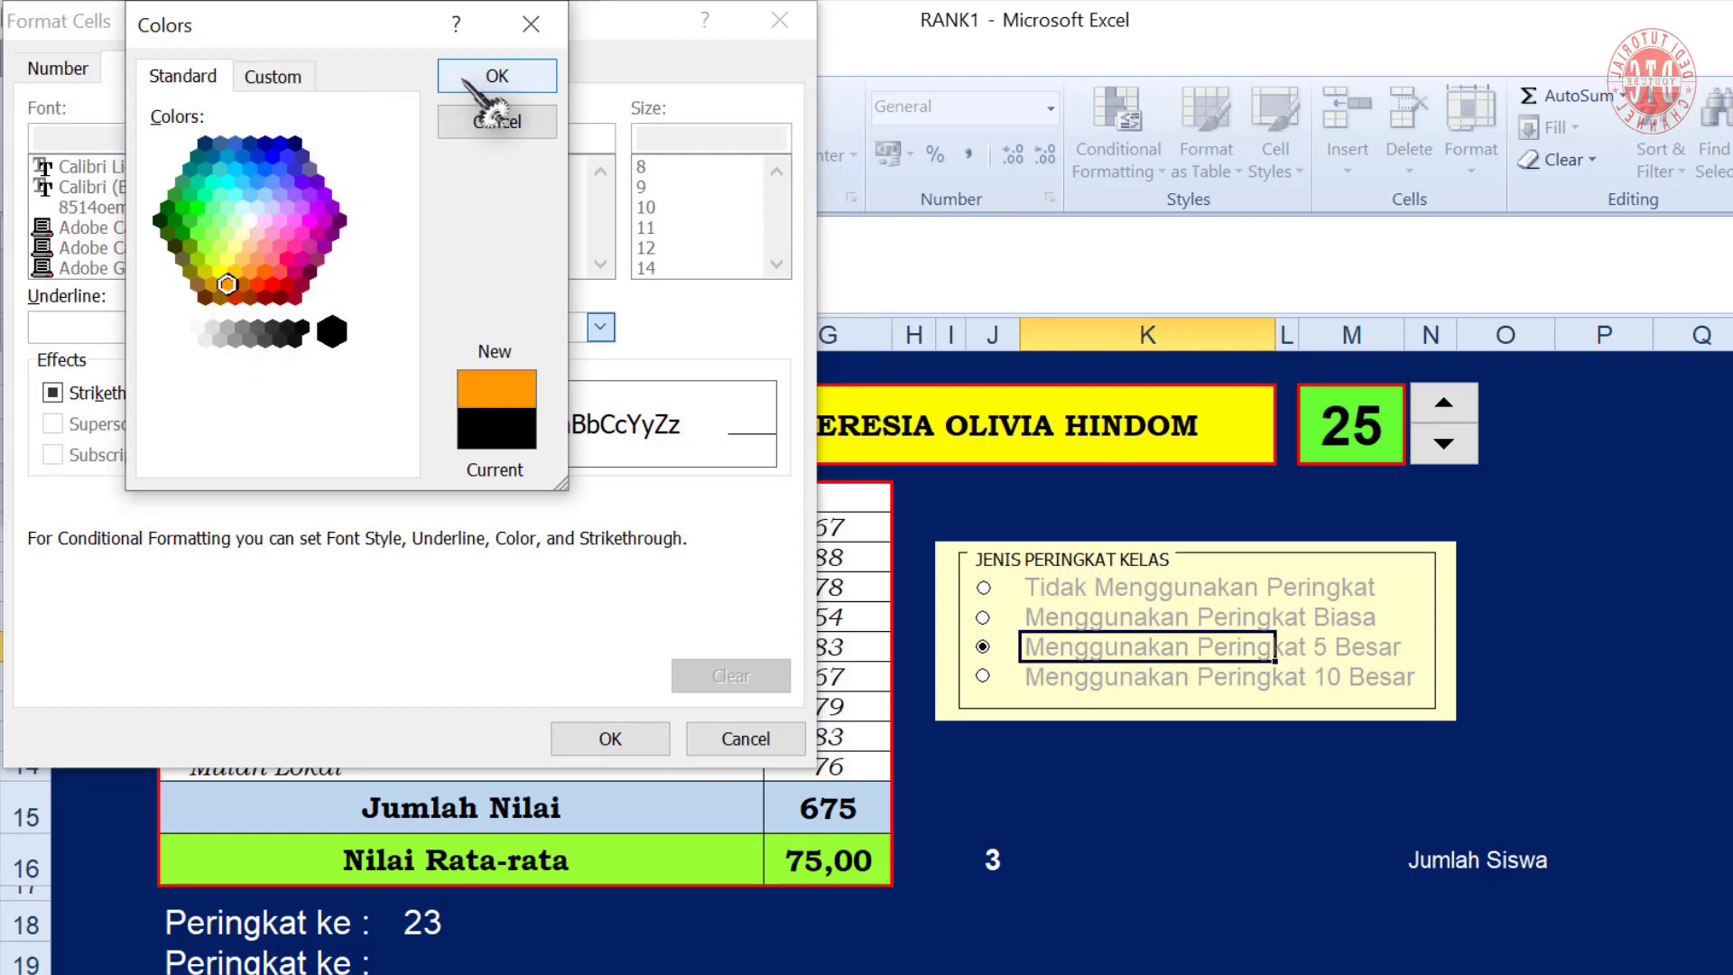
left_click(495, 76)
left_click(487, 227)
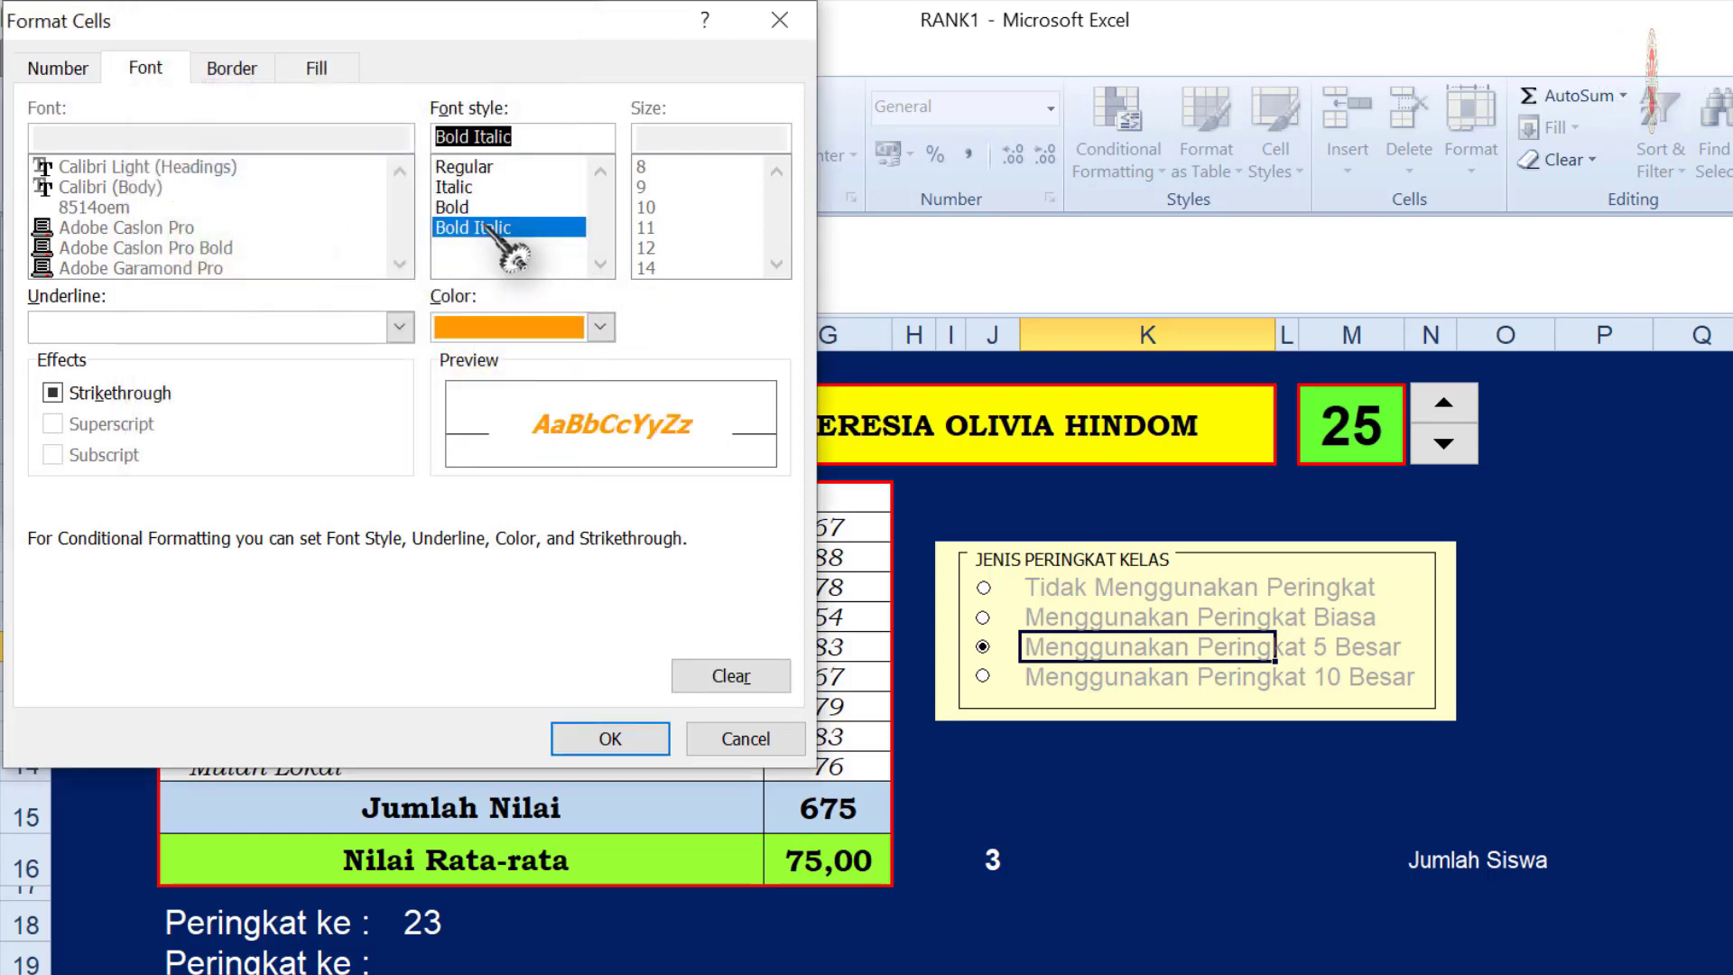
left_click(631, 747)
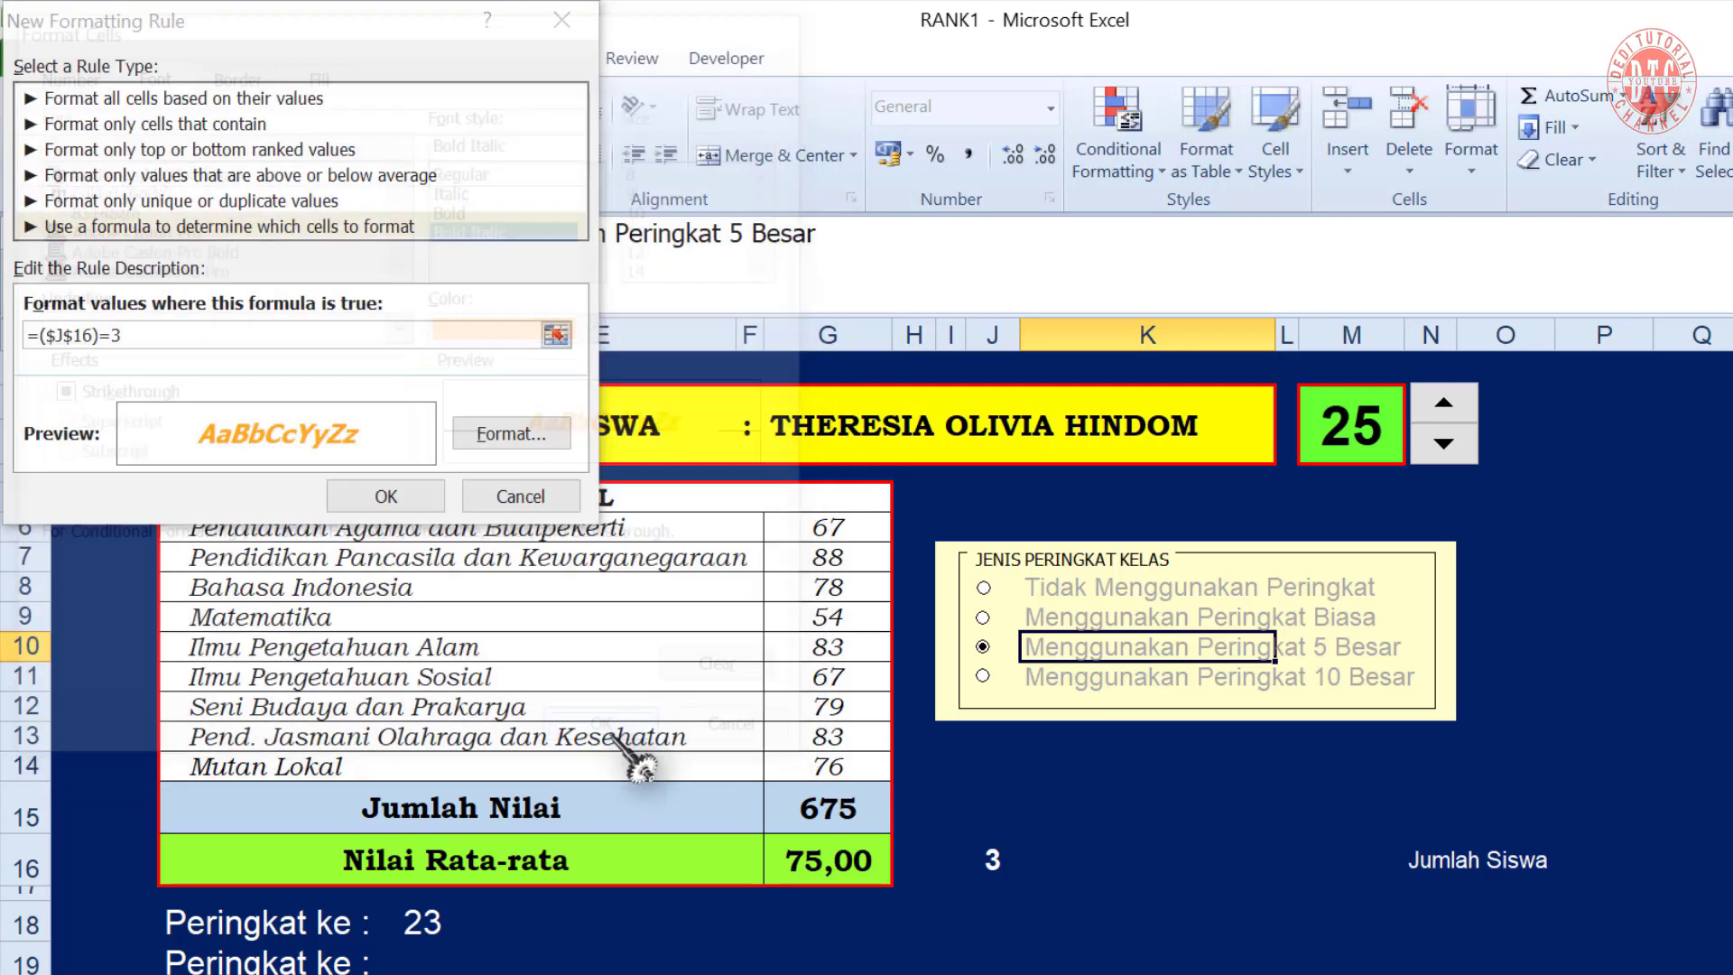
left_click(431, 497)
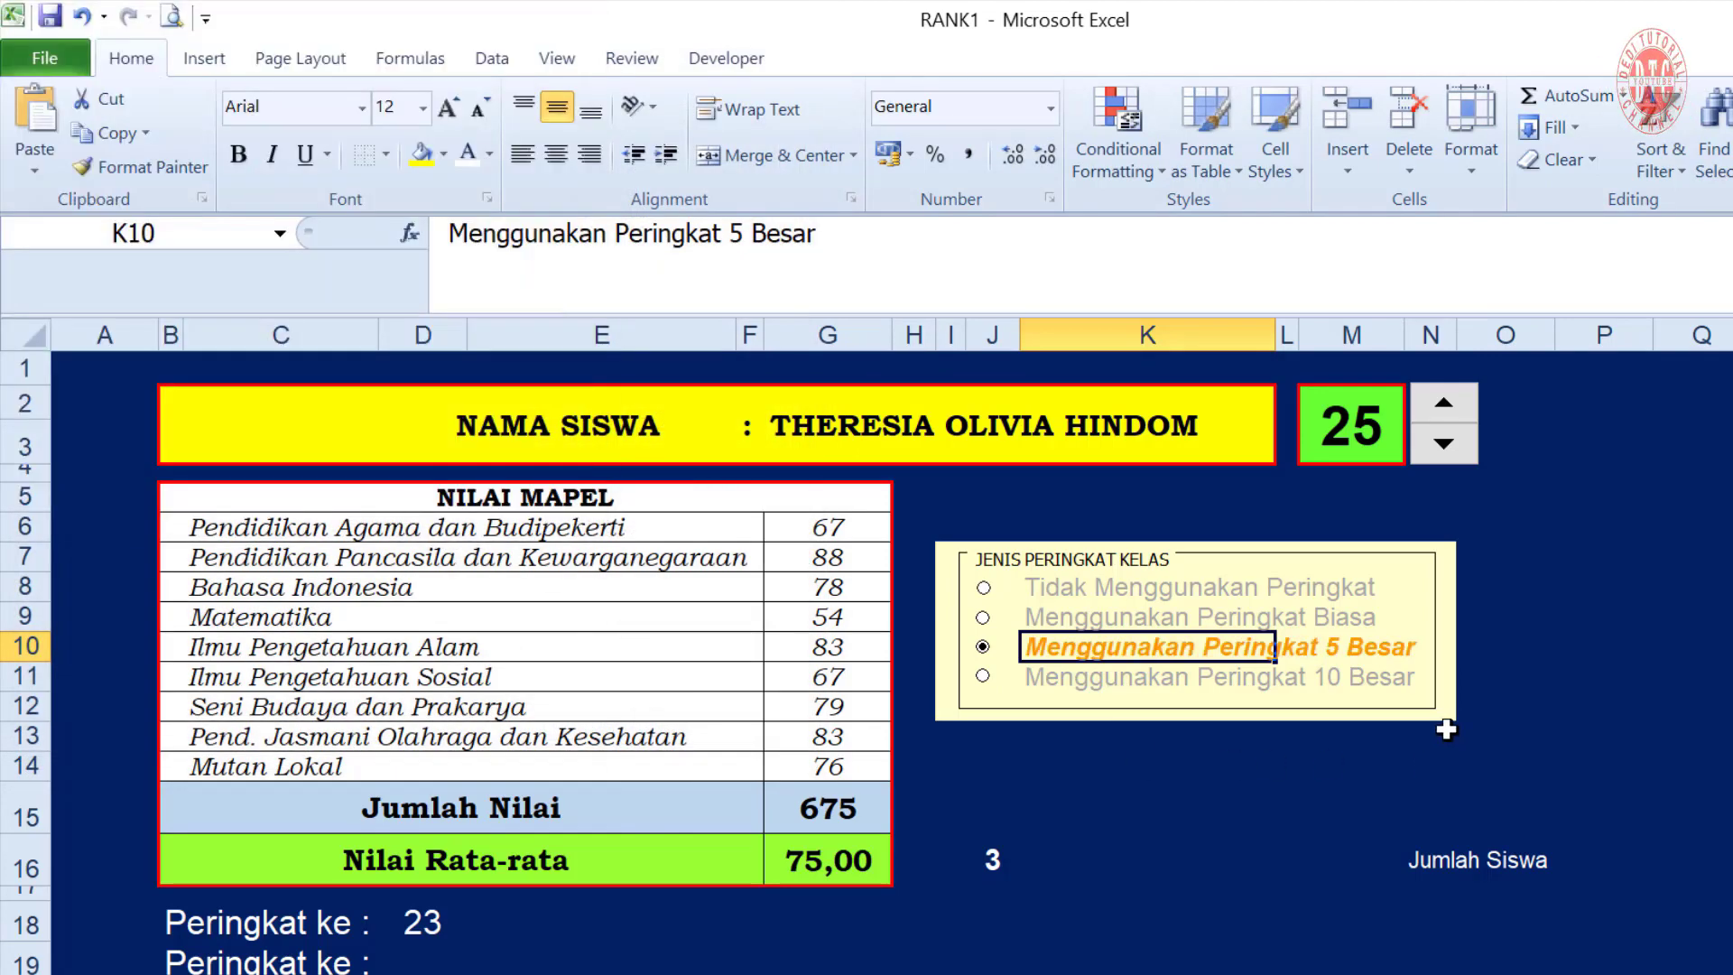
Edit K10's existing conditional formatting rule to use the standard dark blue font color and apply the change
left_click(1119, 145)
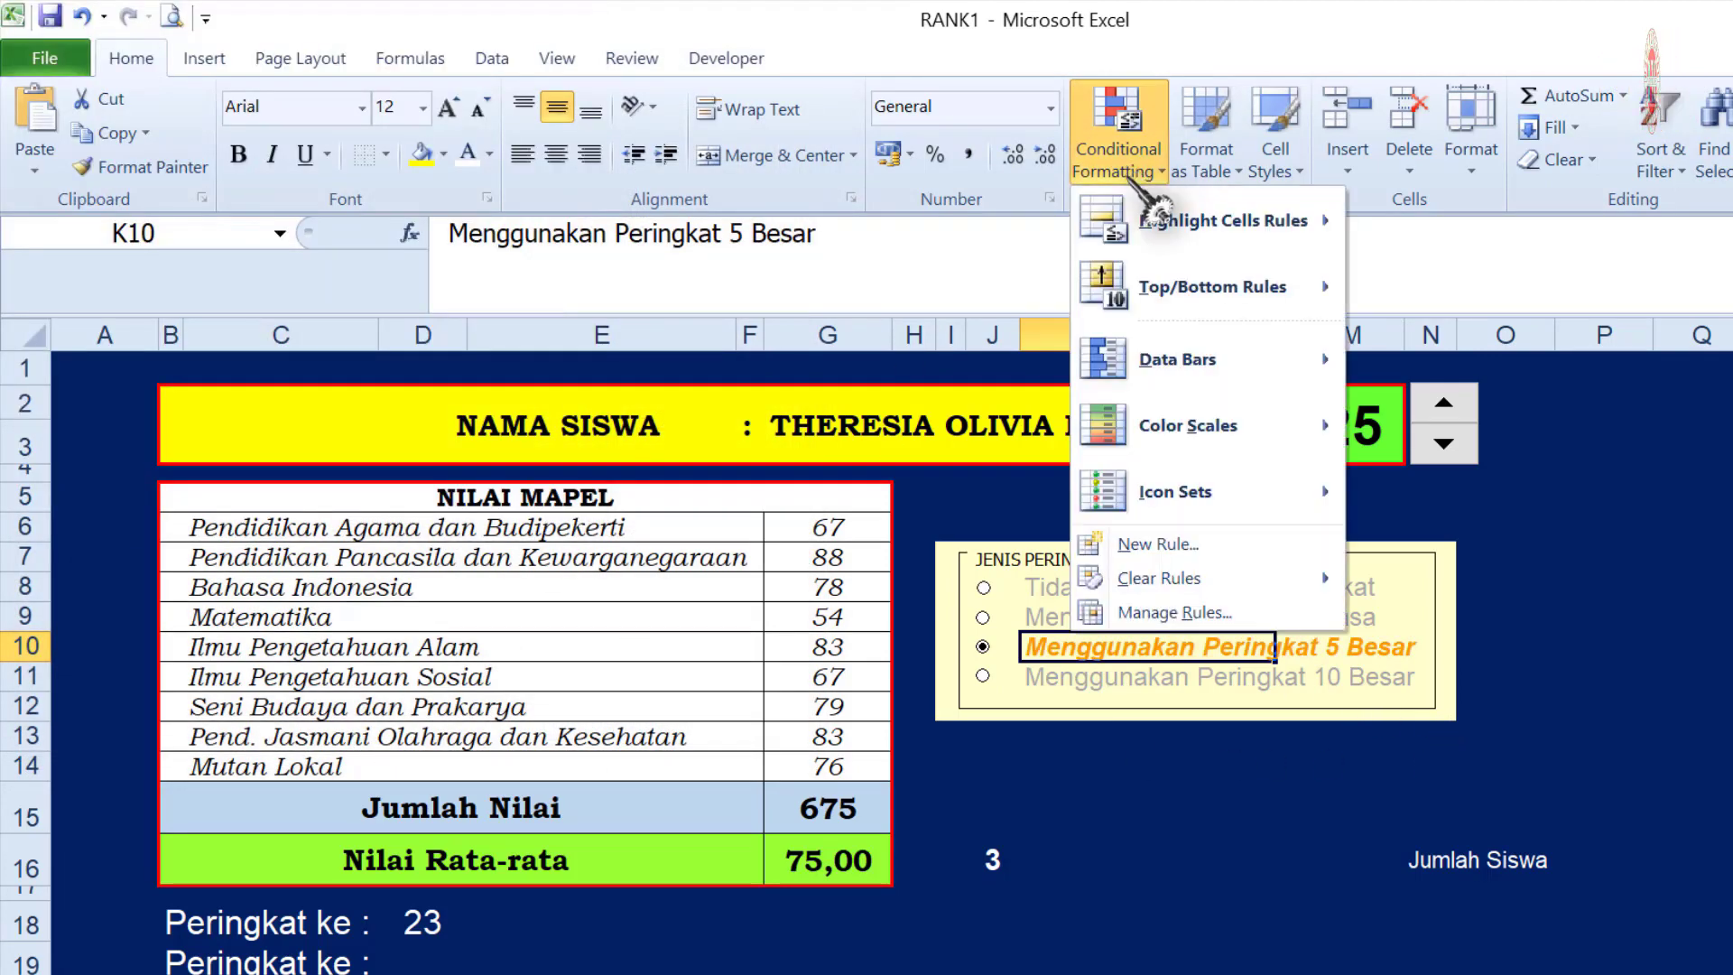
left_click(1174, 612)
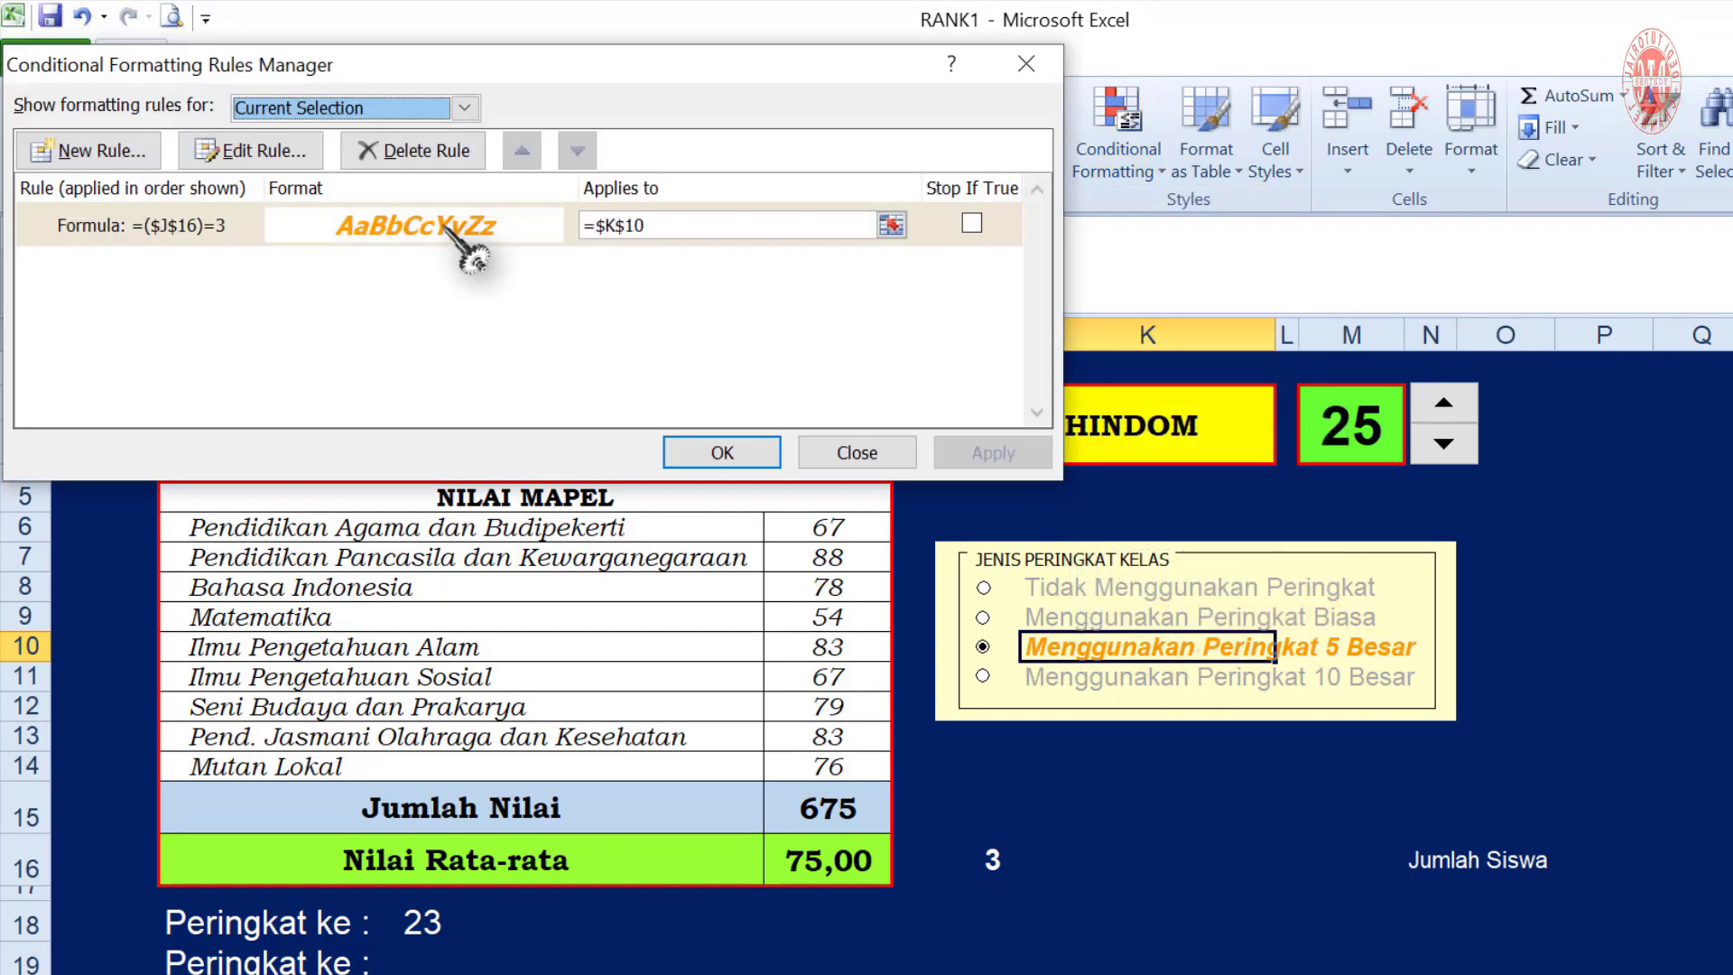
left_click(258, 147)
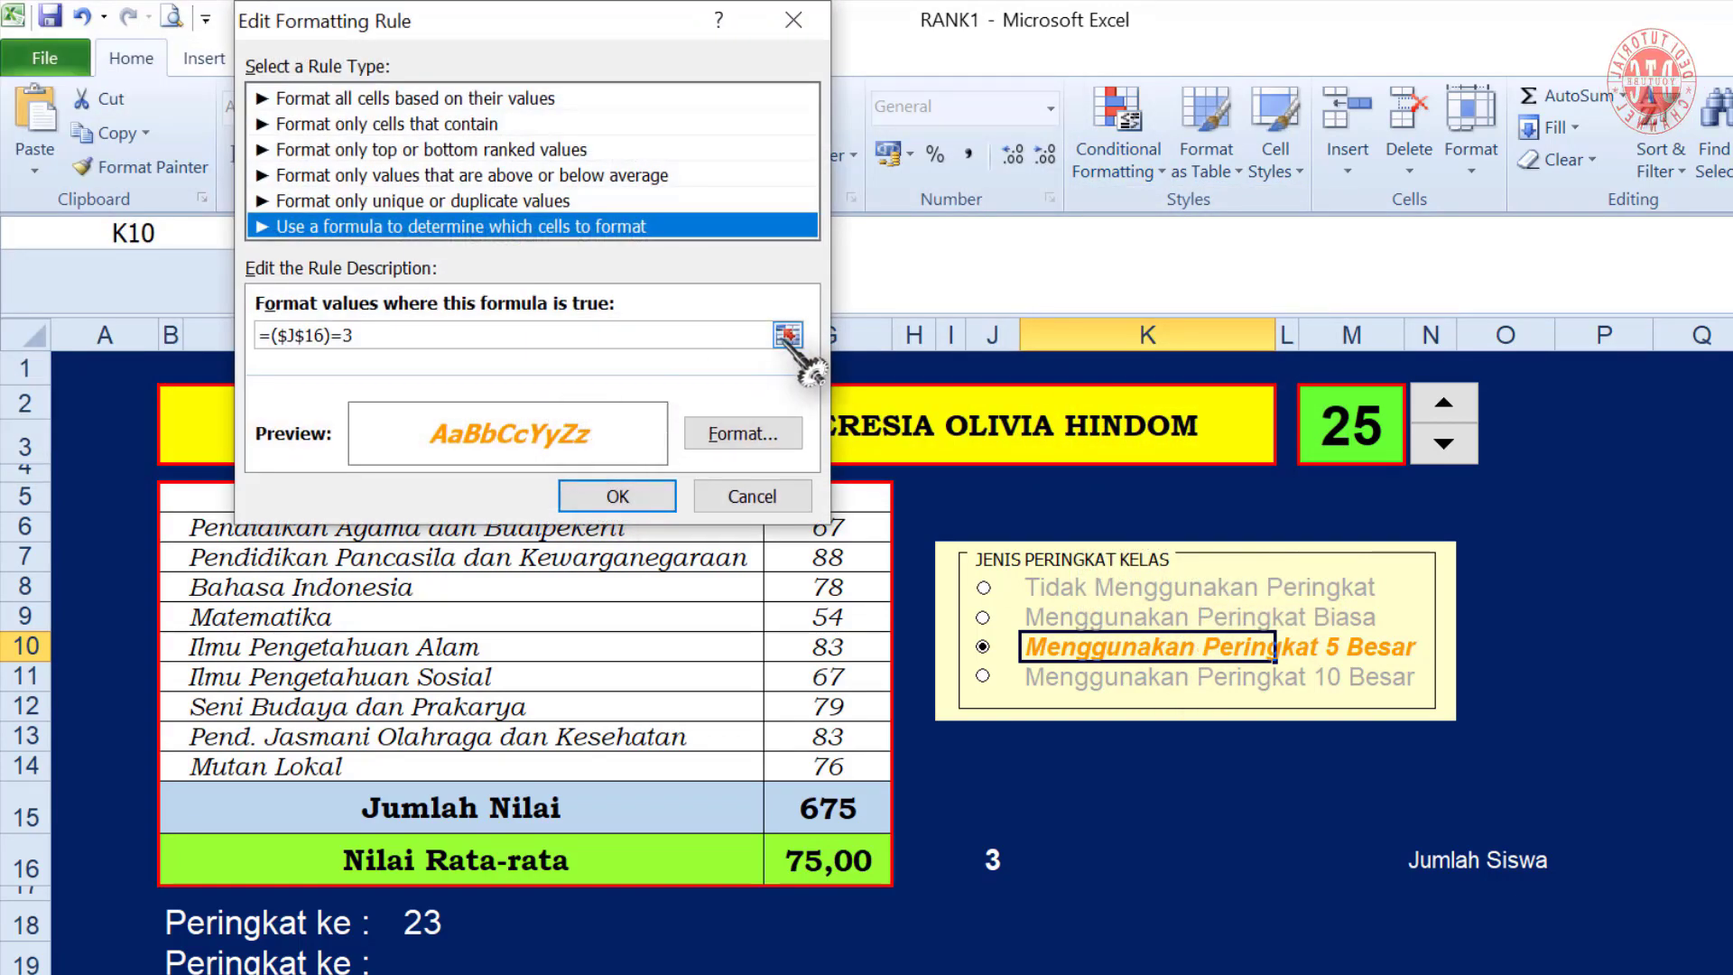
left_click(756, 440)
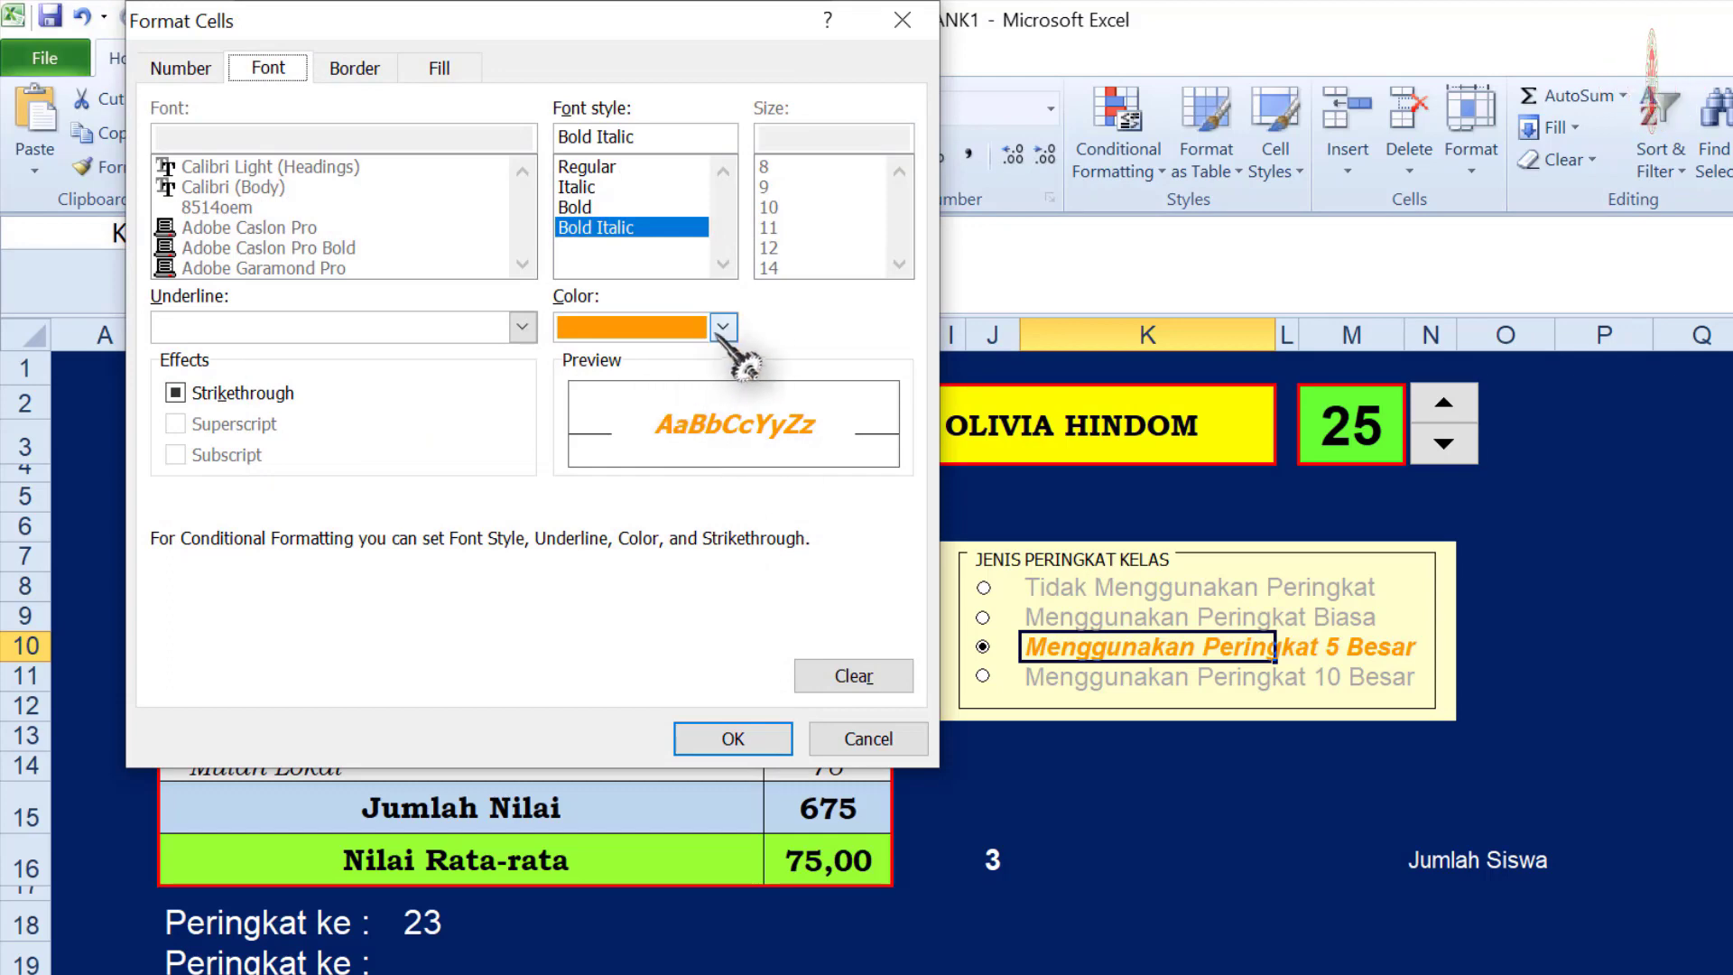
left_click(724, 326)
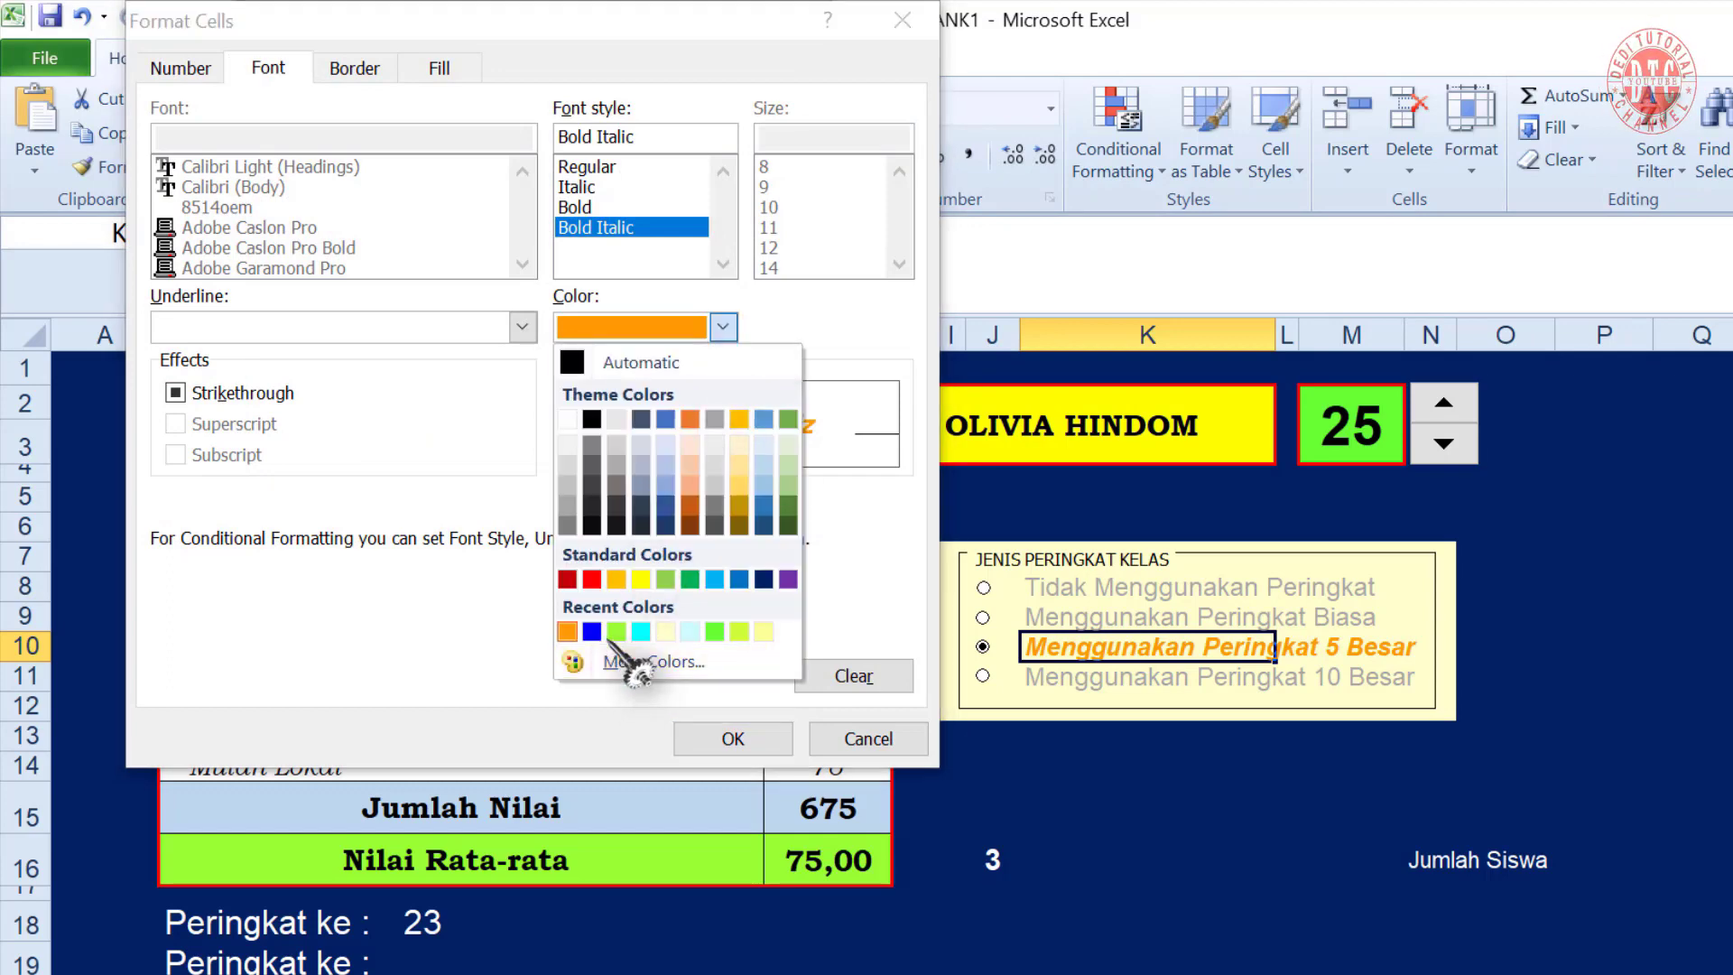
left_click(763, 579)
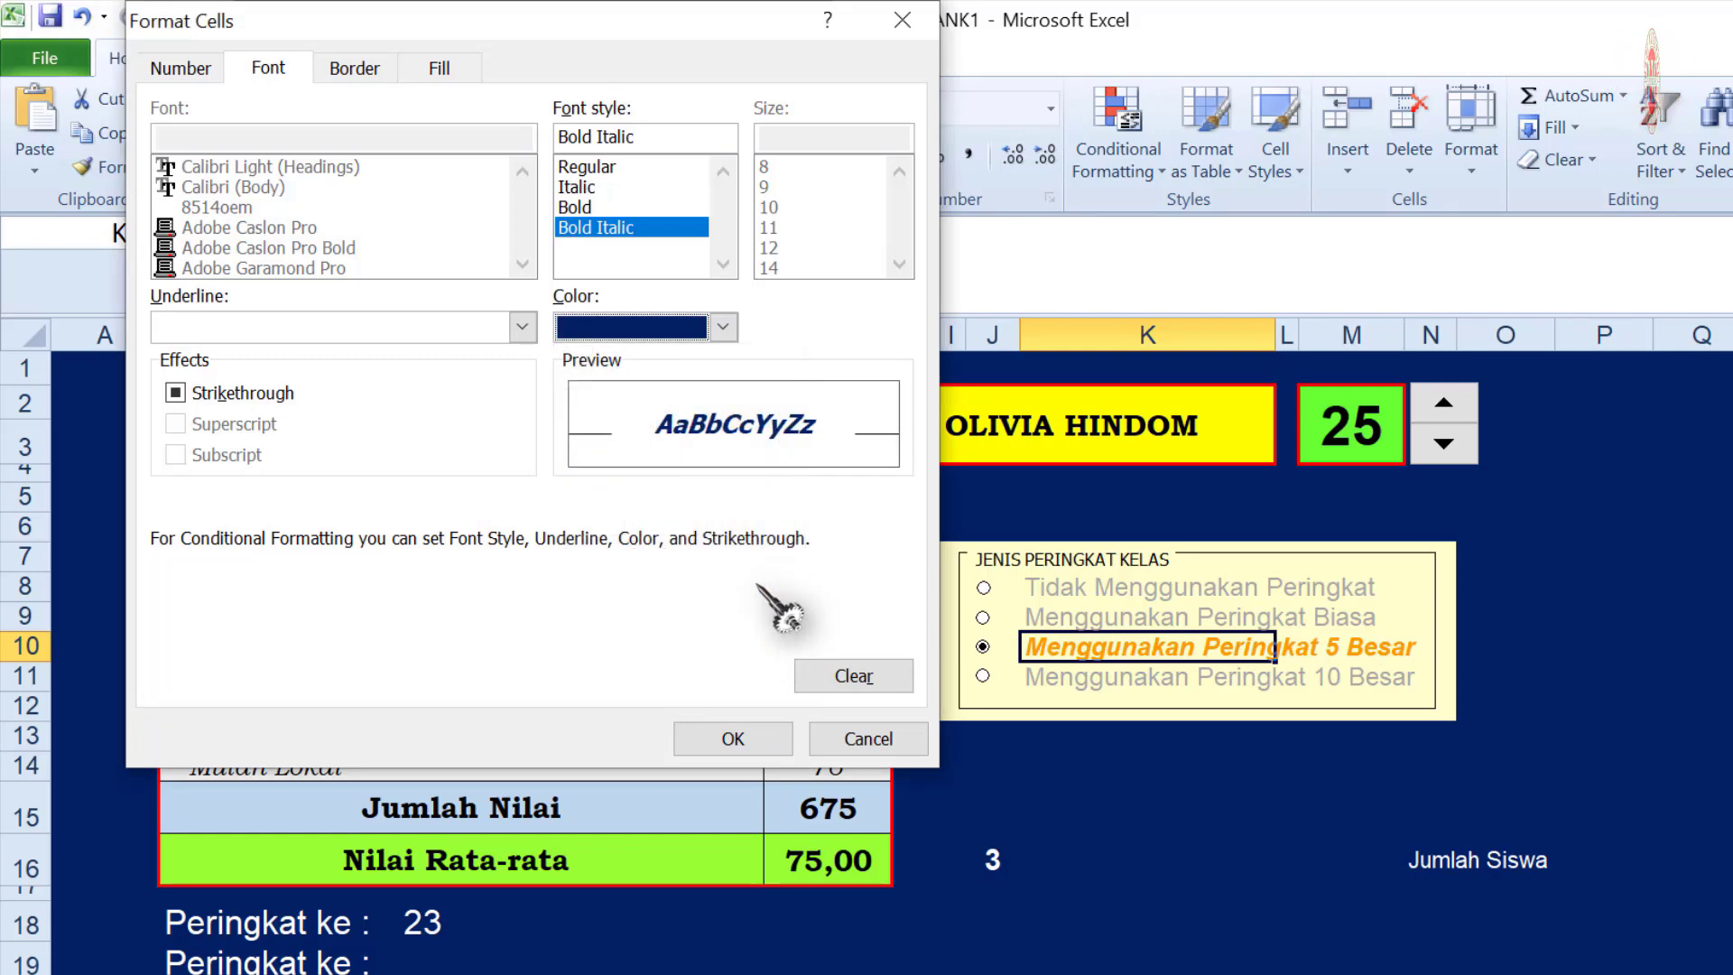
left_click(721, 738)
left_click(619, 495)
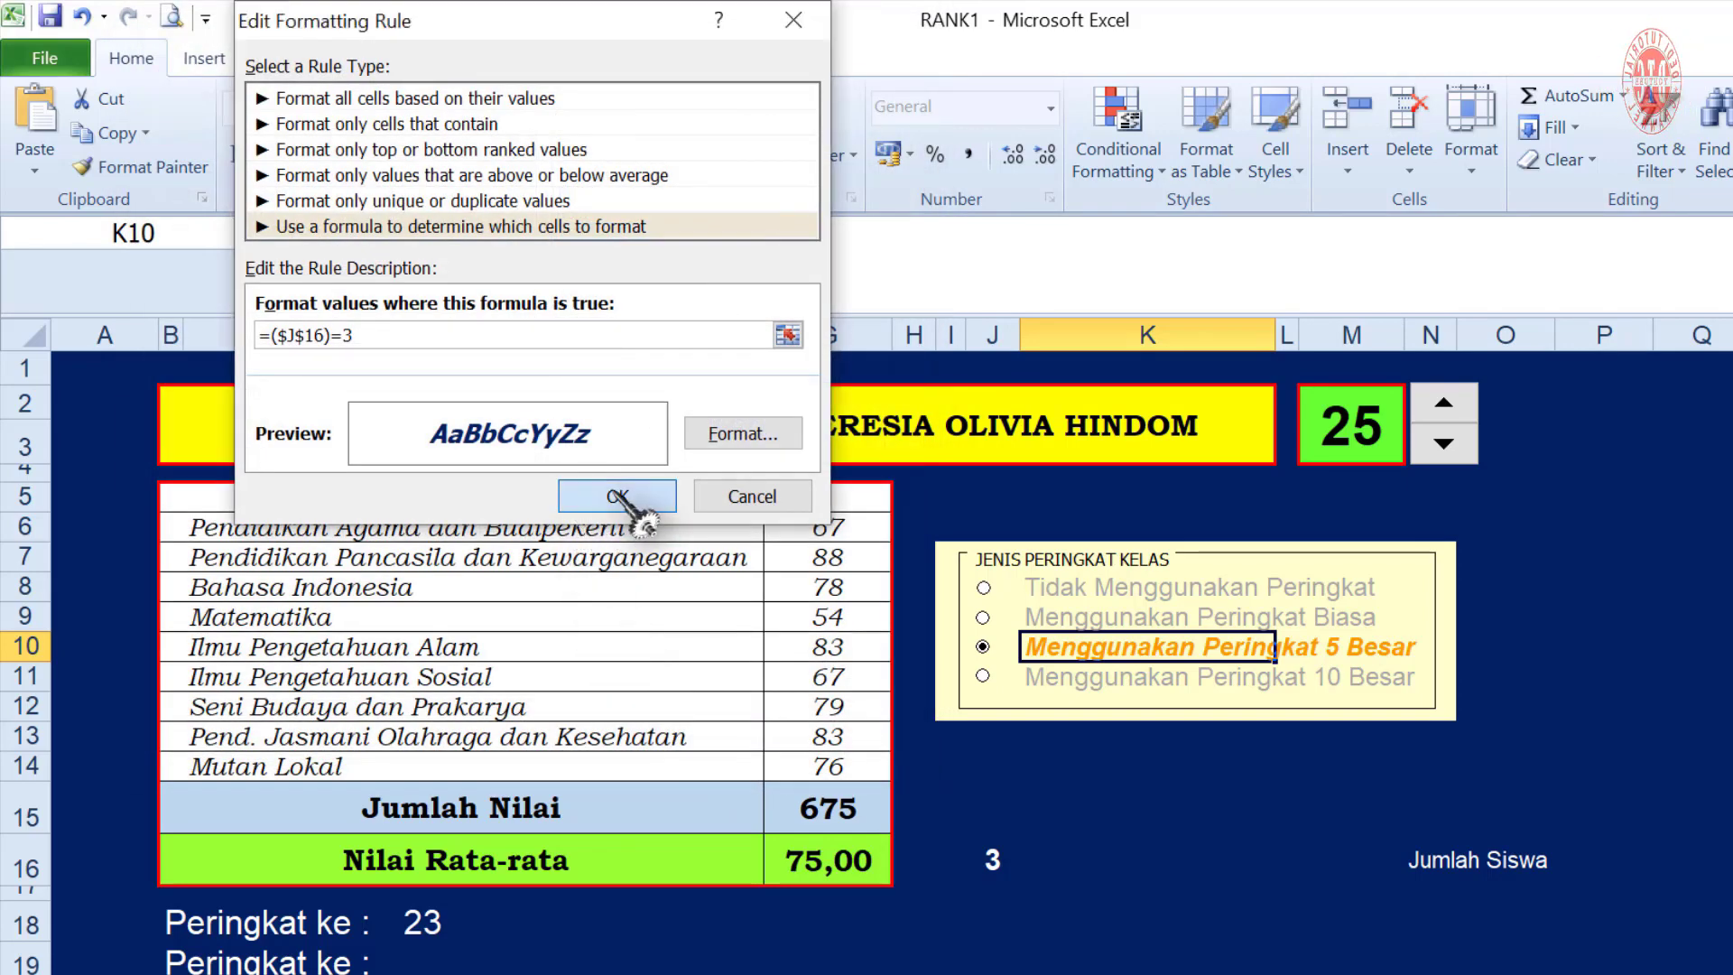
left_click(720, 454)
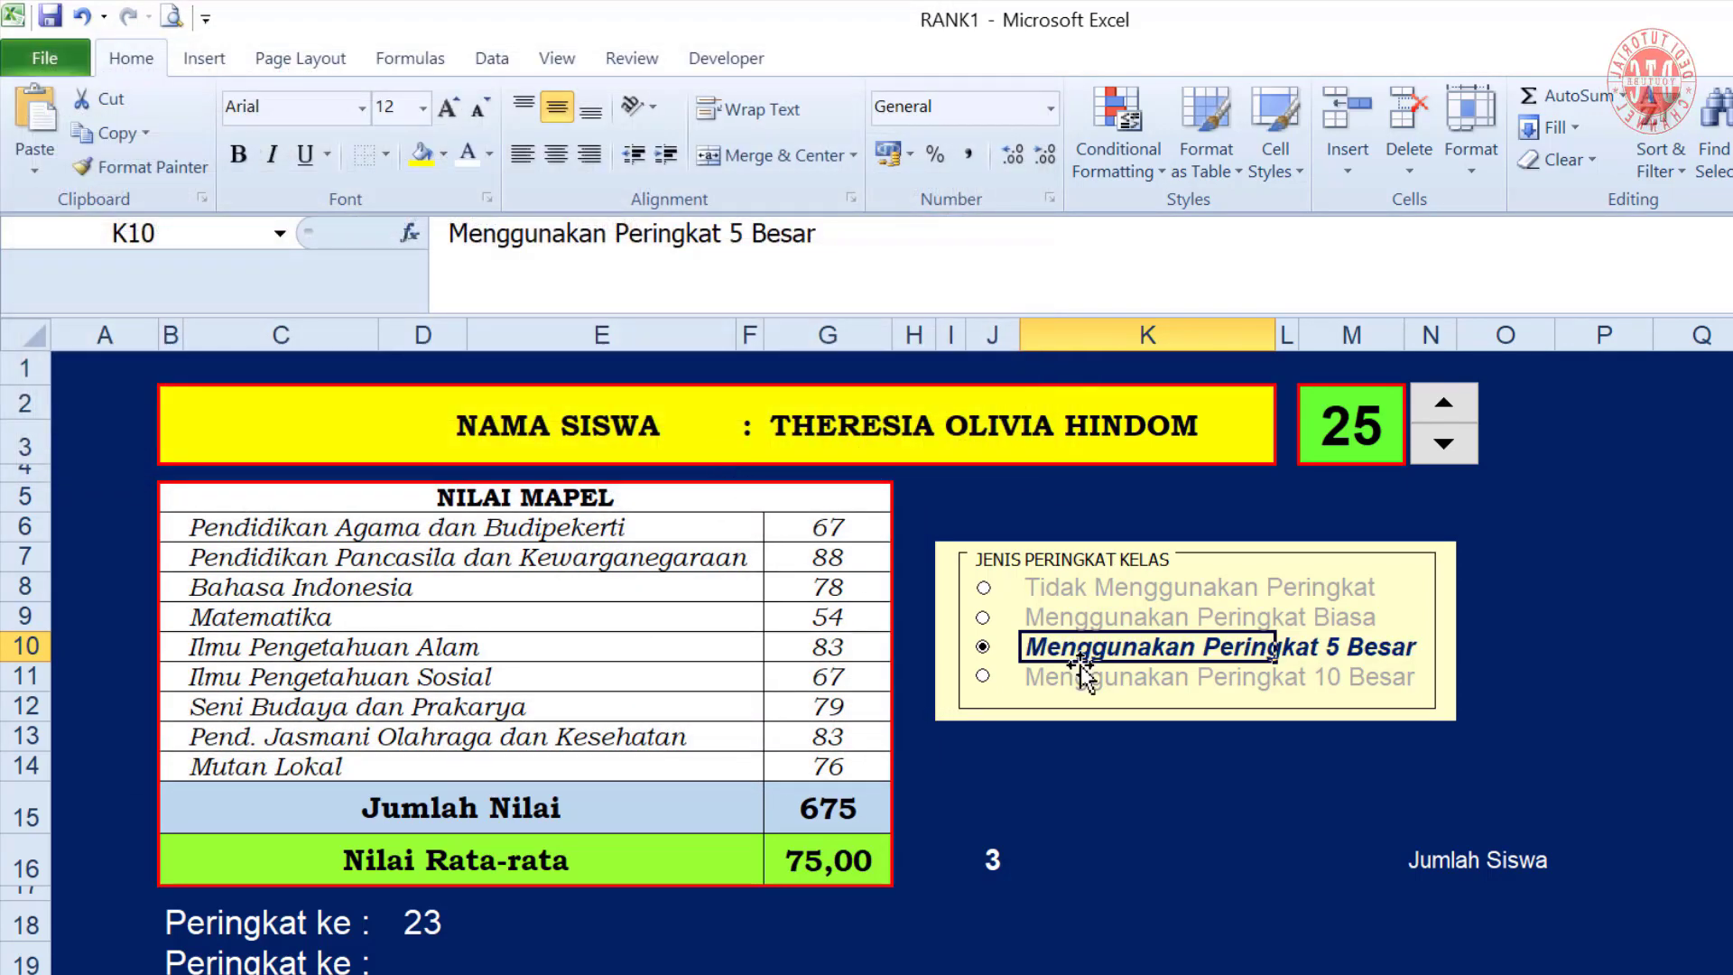
Select the Menggunakan Peringkat 10 Besar option and start a formula-based conditional formatting rule for cell K11 with =($J$16)=4
left_click(981, 677)
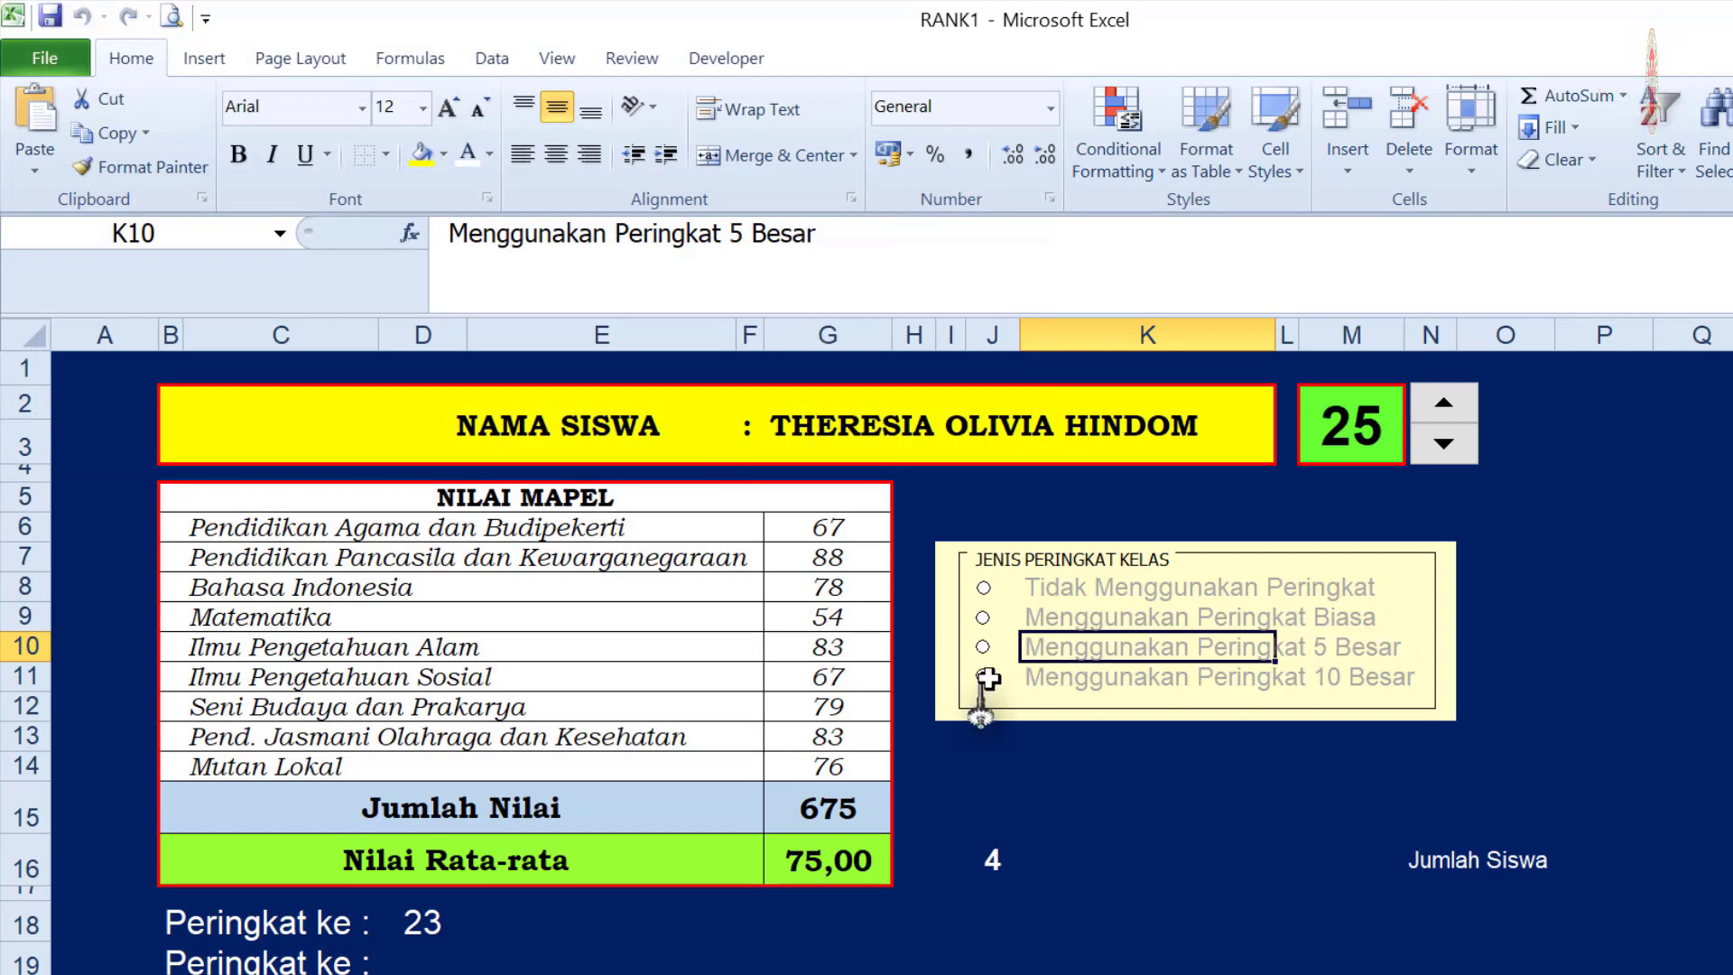
left_click(1132, 679)
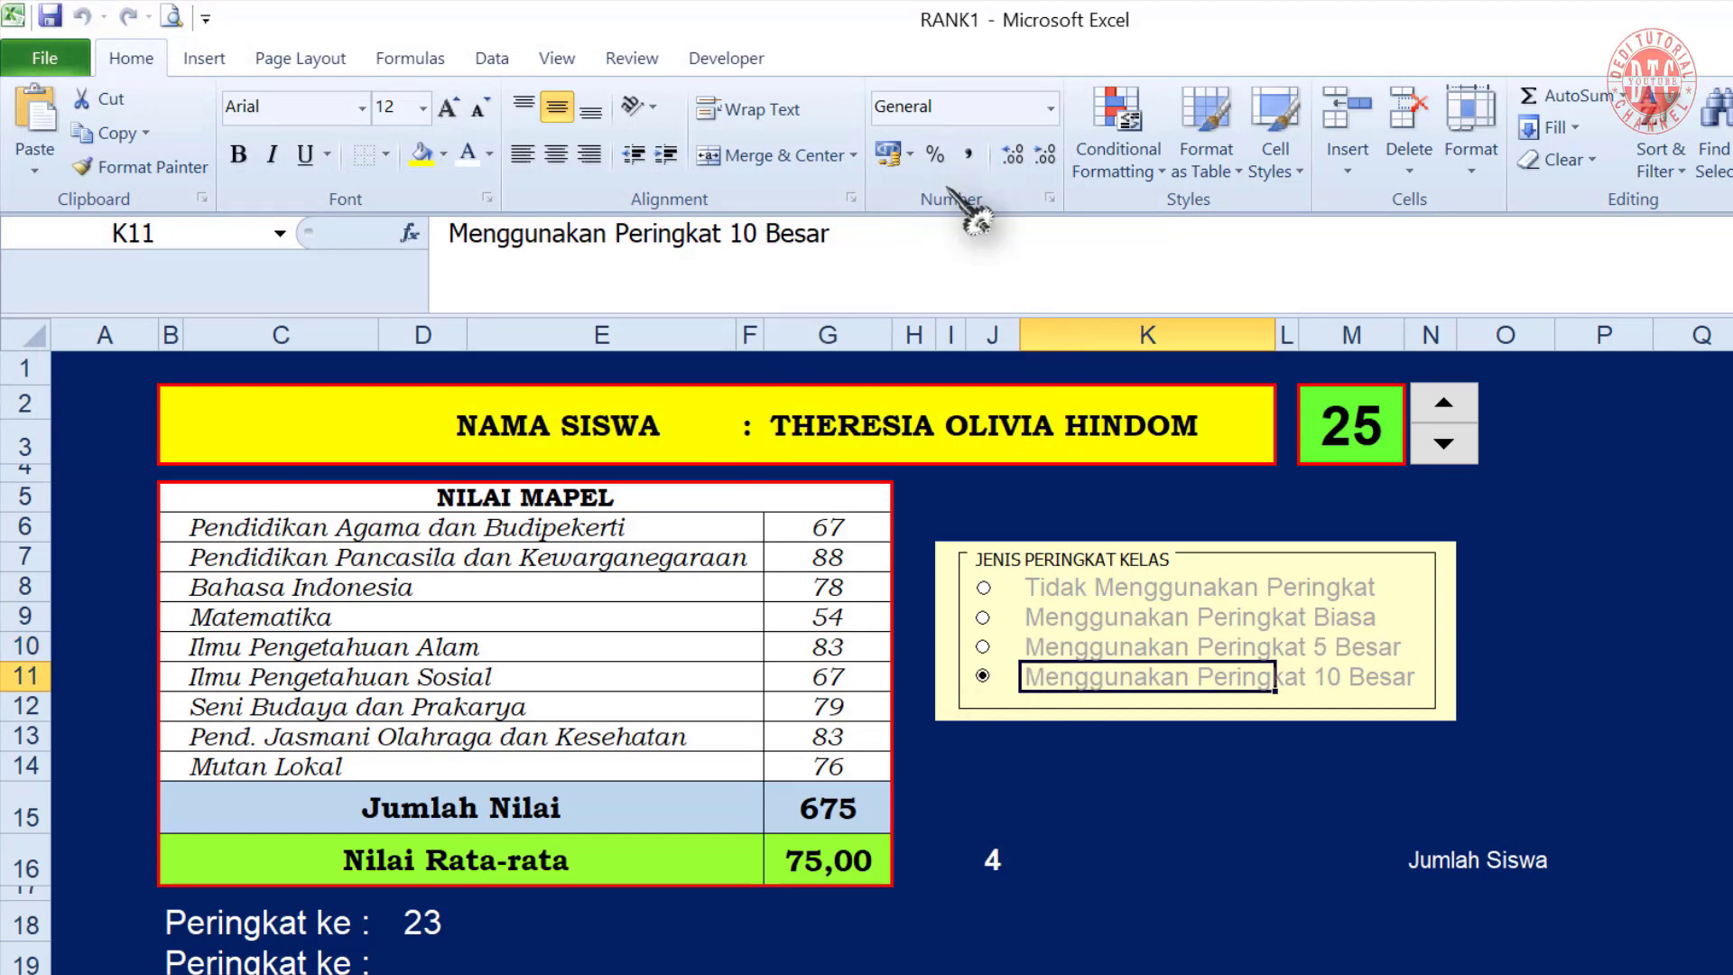
left_click(1122, 161)
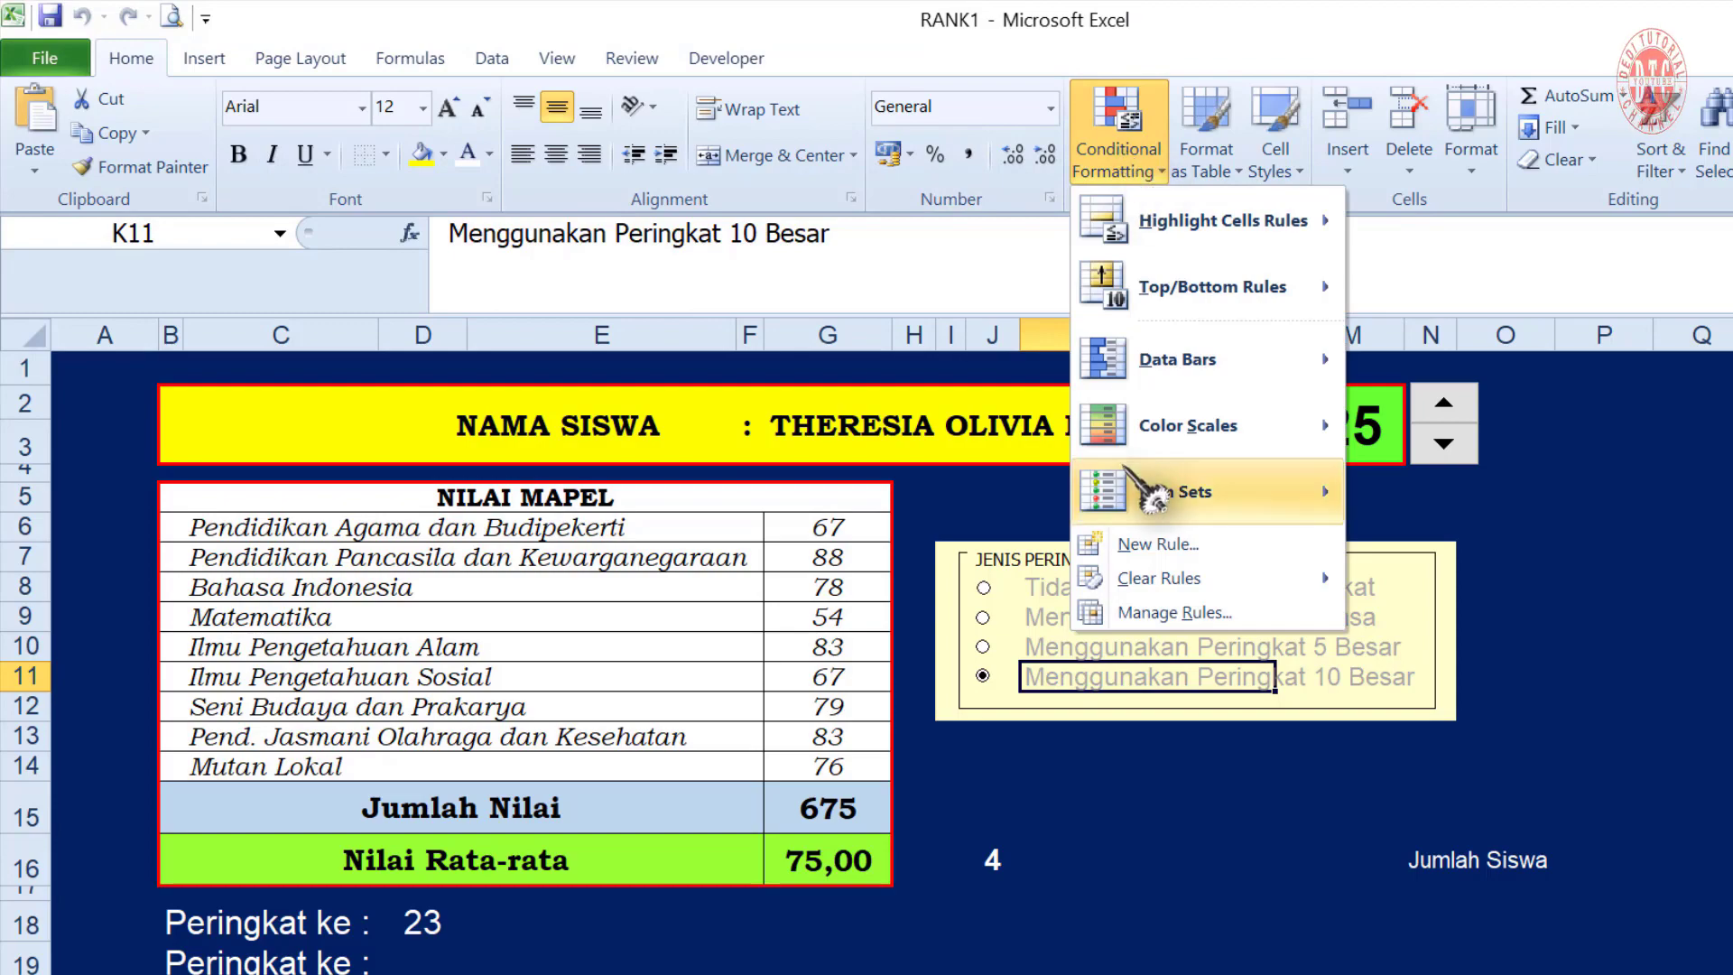
left_click(1157, 544)
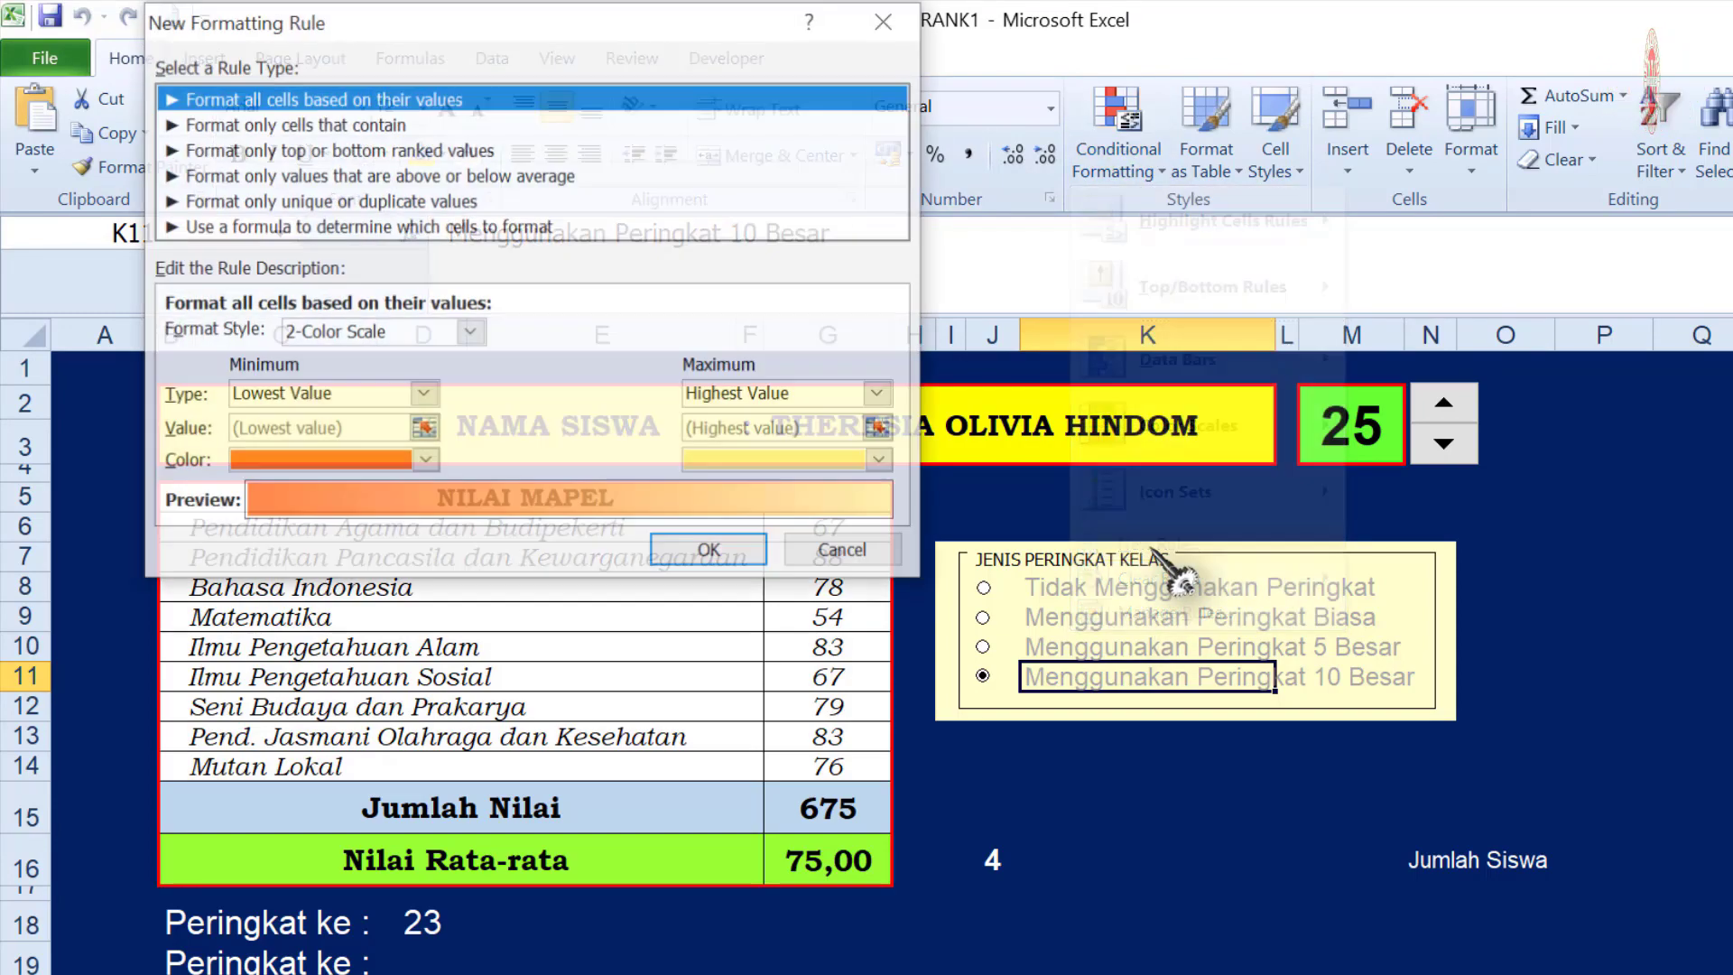
left_click(207, 227)
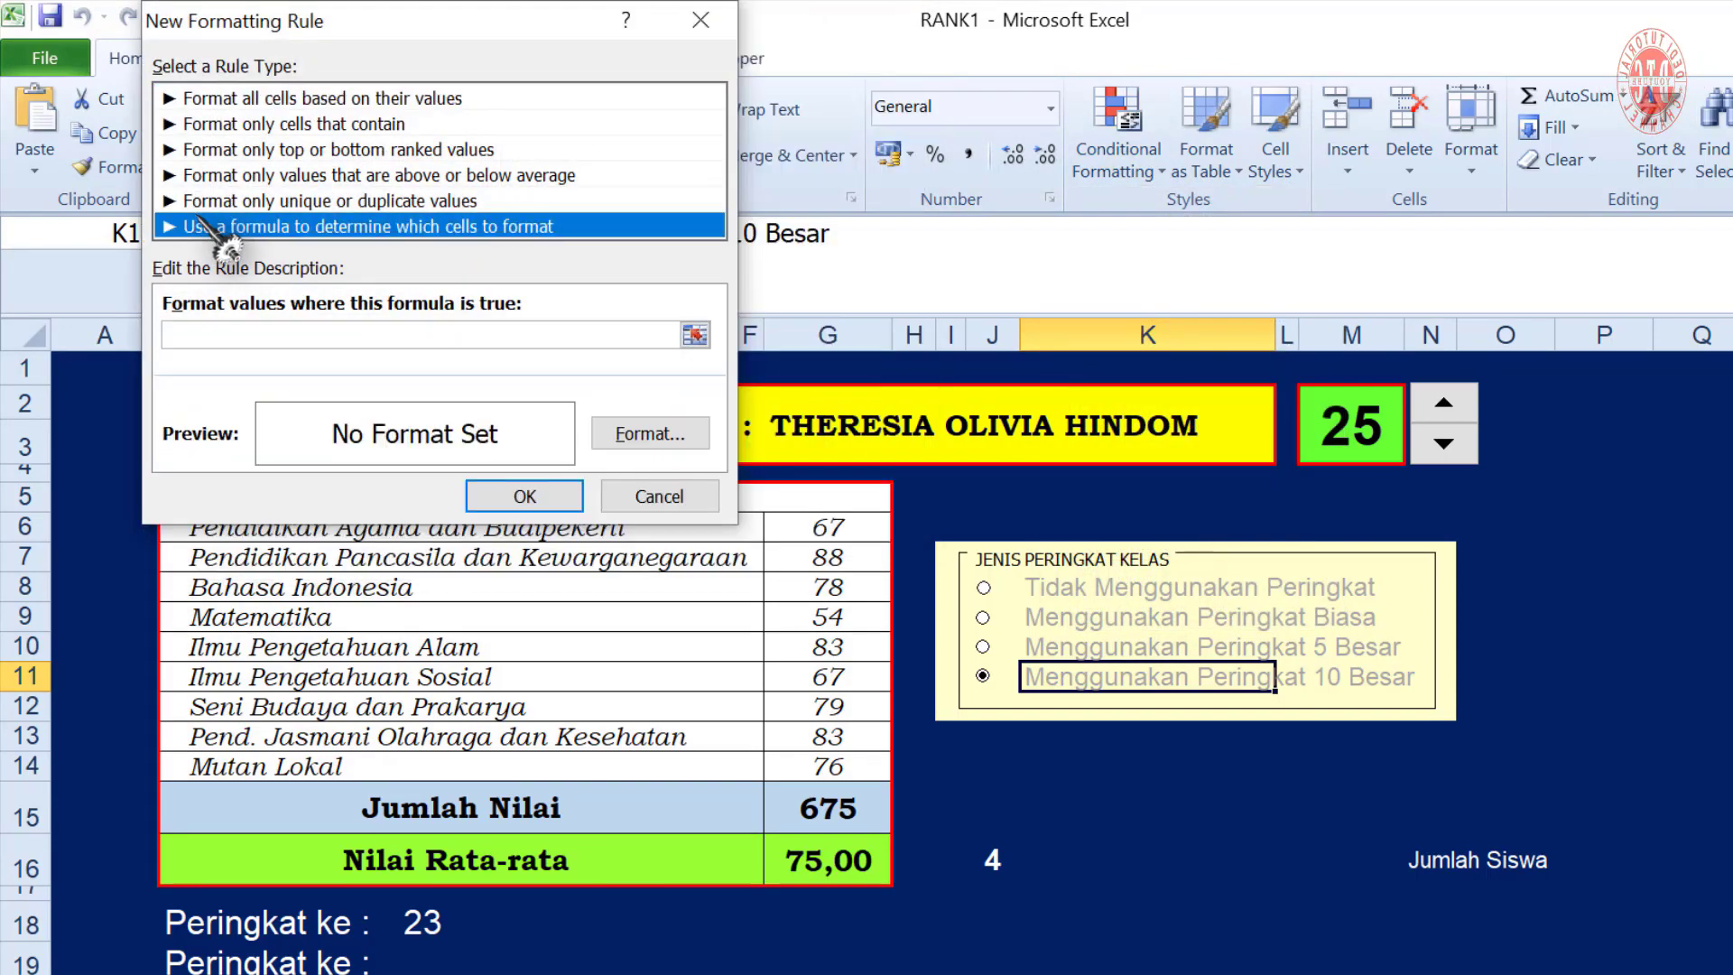
left_click(310, 333)
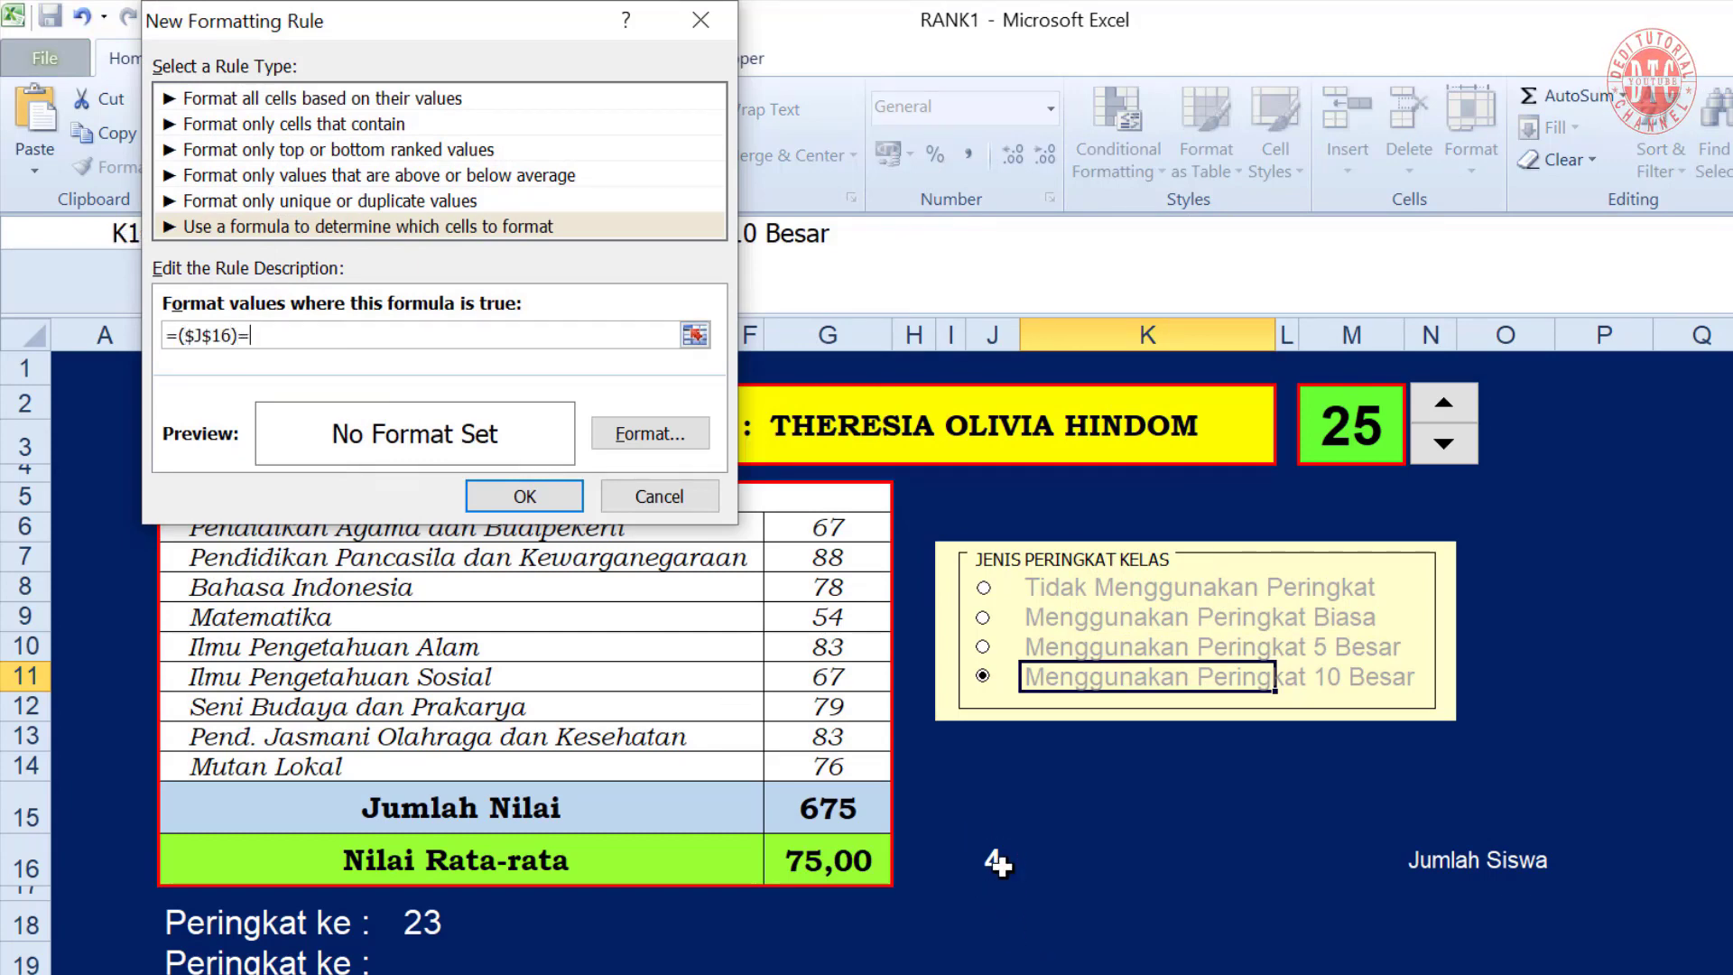
Set the K11 rule's format to a standard red, Bold Italic font and apply the rule
left_click(688, 441)
left_click(724, 330)
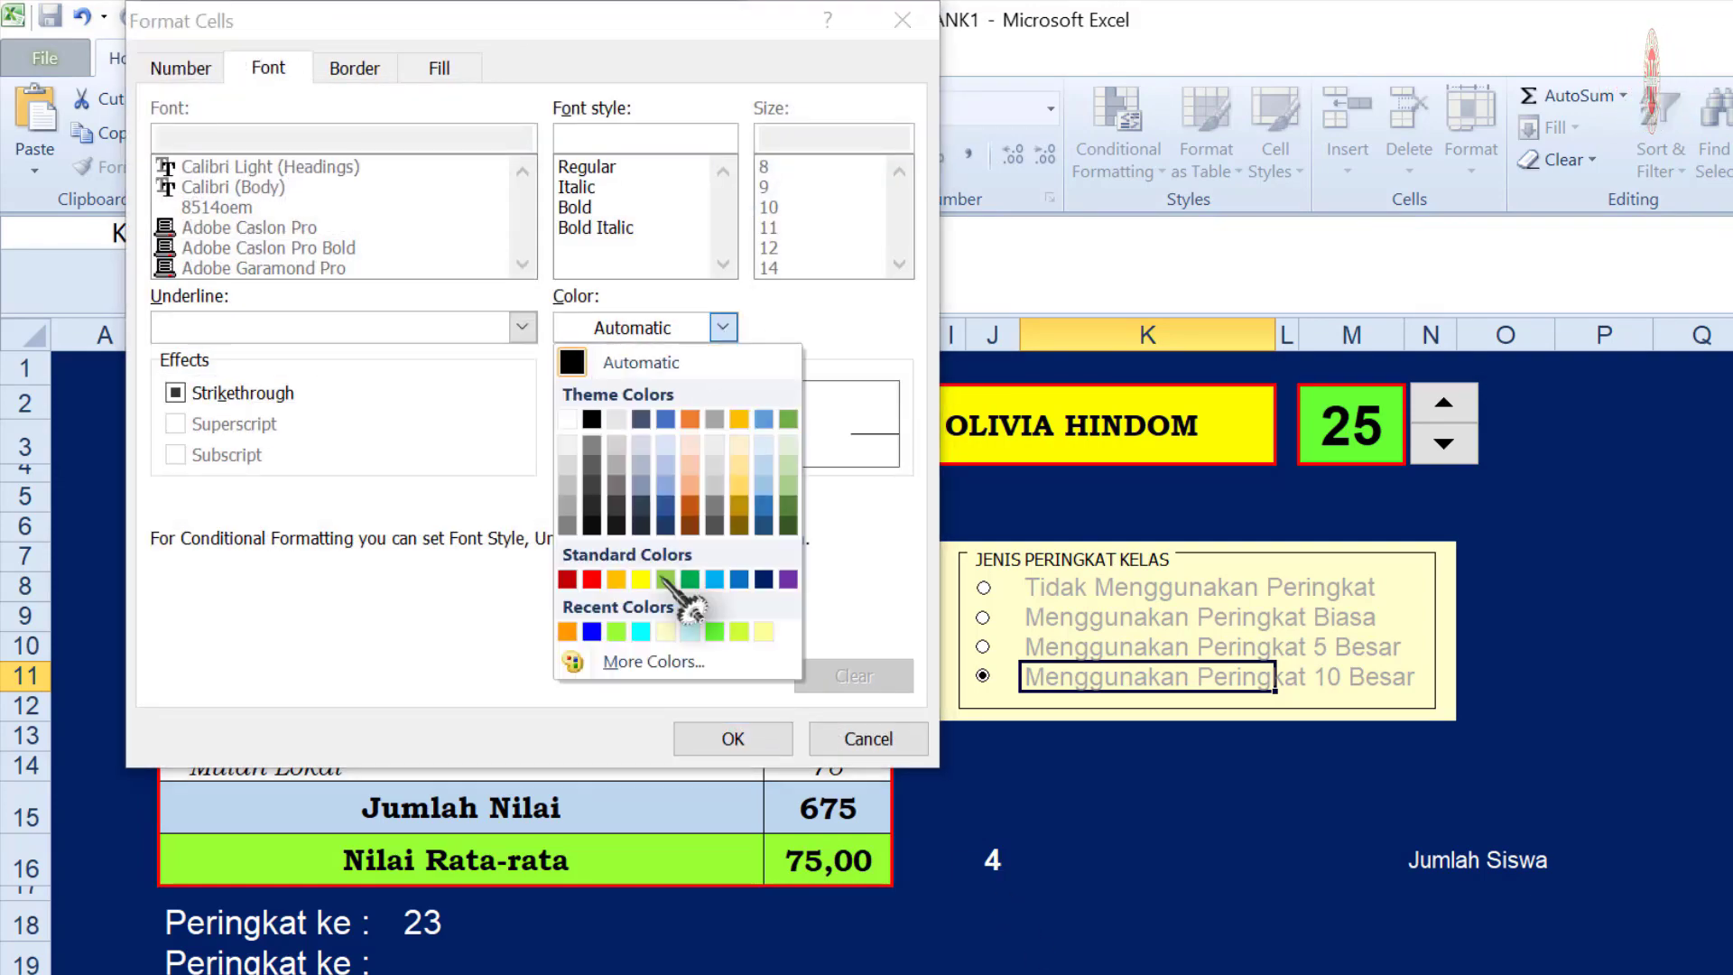
left_click(591, 578)
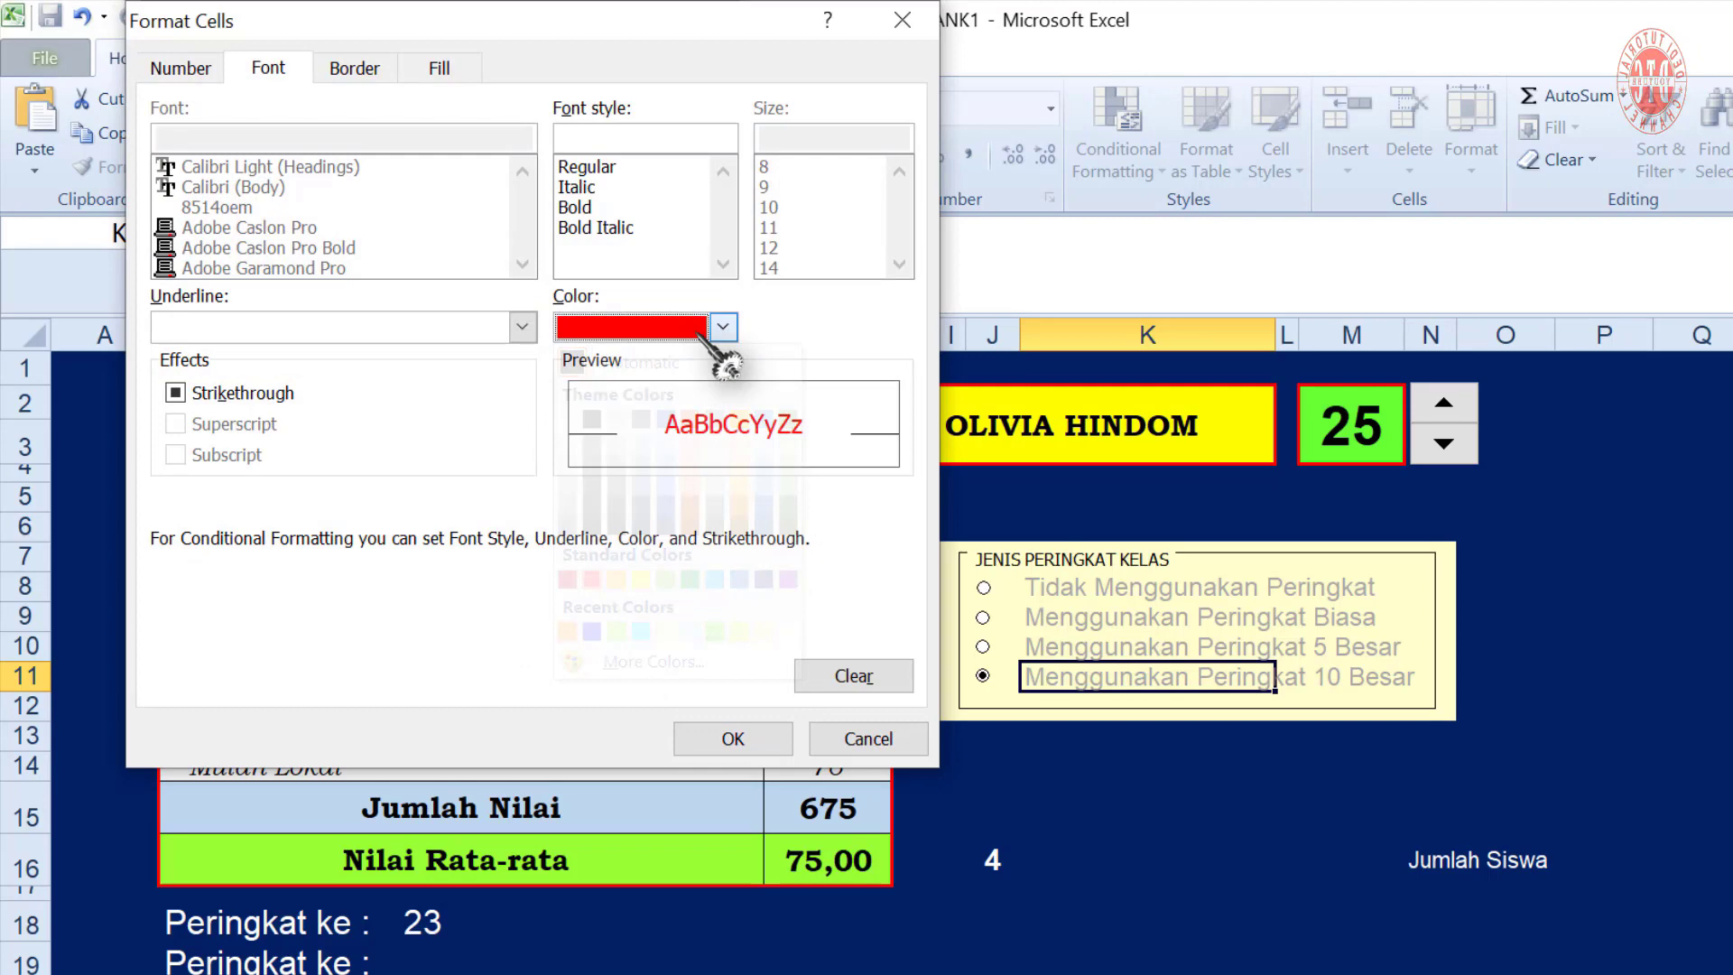
left_click(614, 228)
left_click(744, 738)
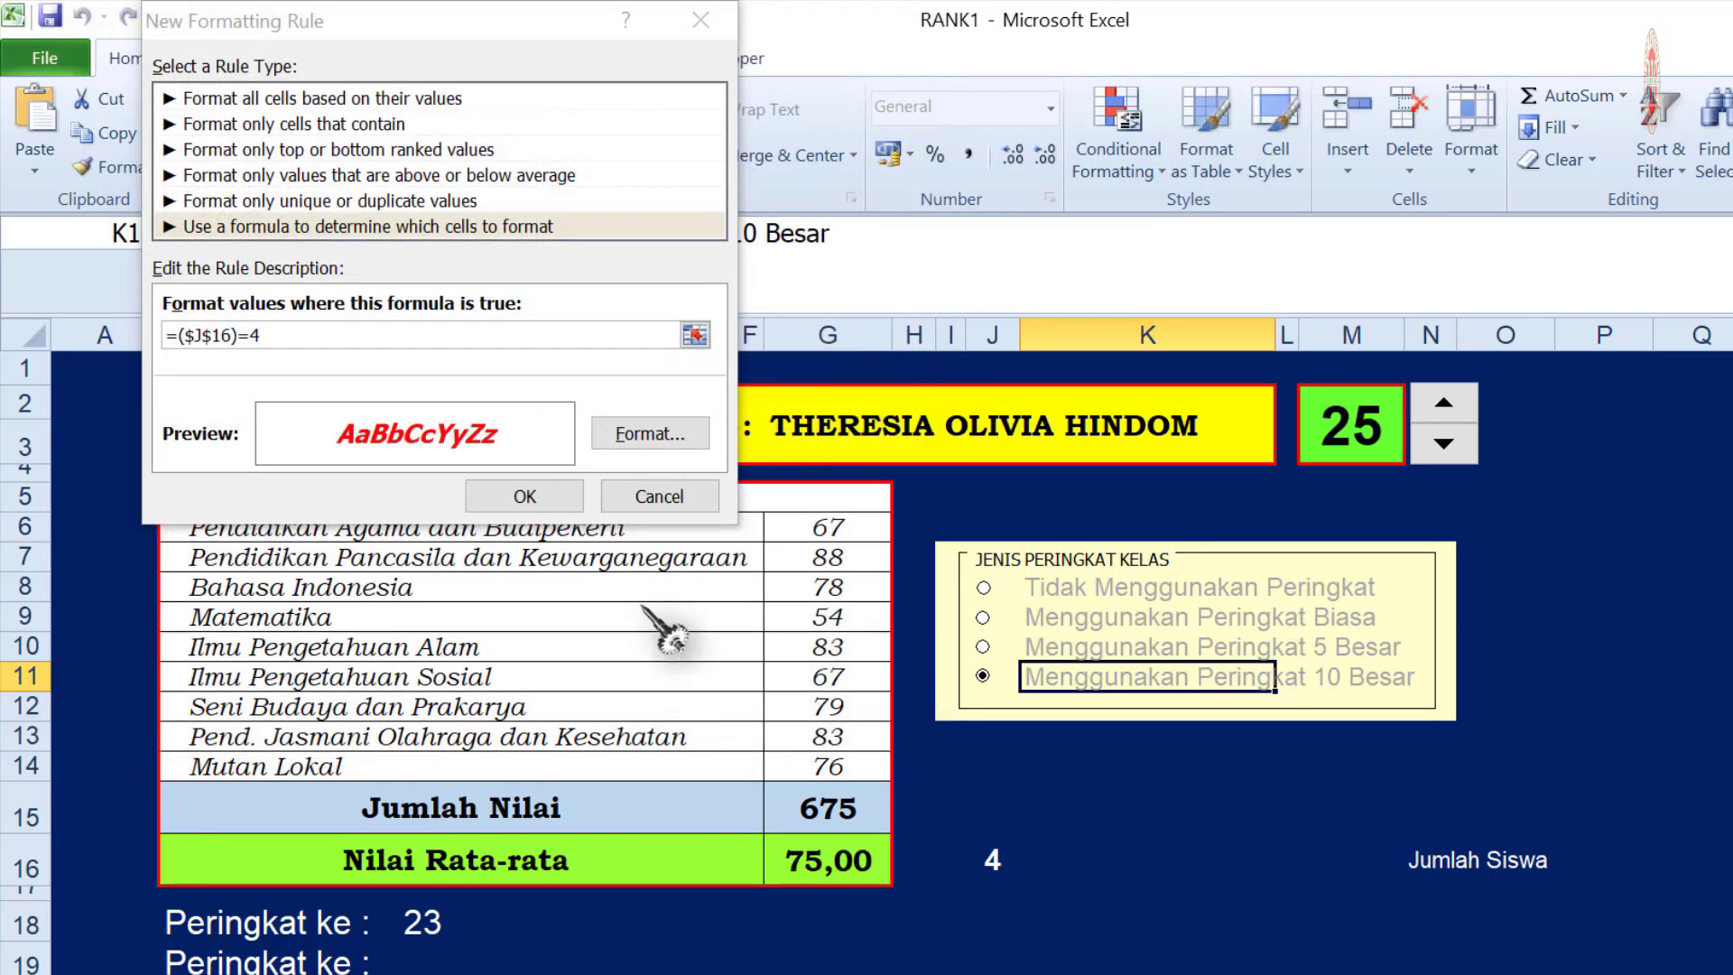
left_click(538, 494)
Test the color formatting by switching through the four class-ranking options, ending on Menggunakan Peringkat 5 Besar
left_click(983, 647)
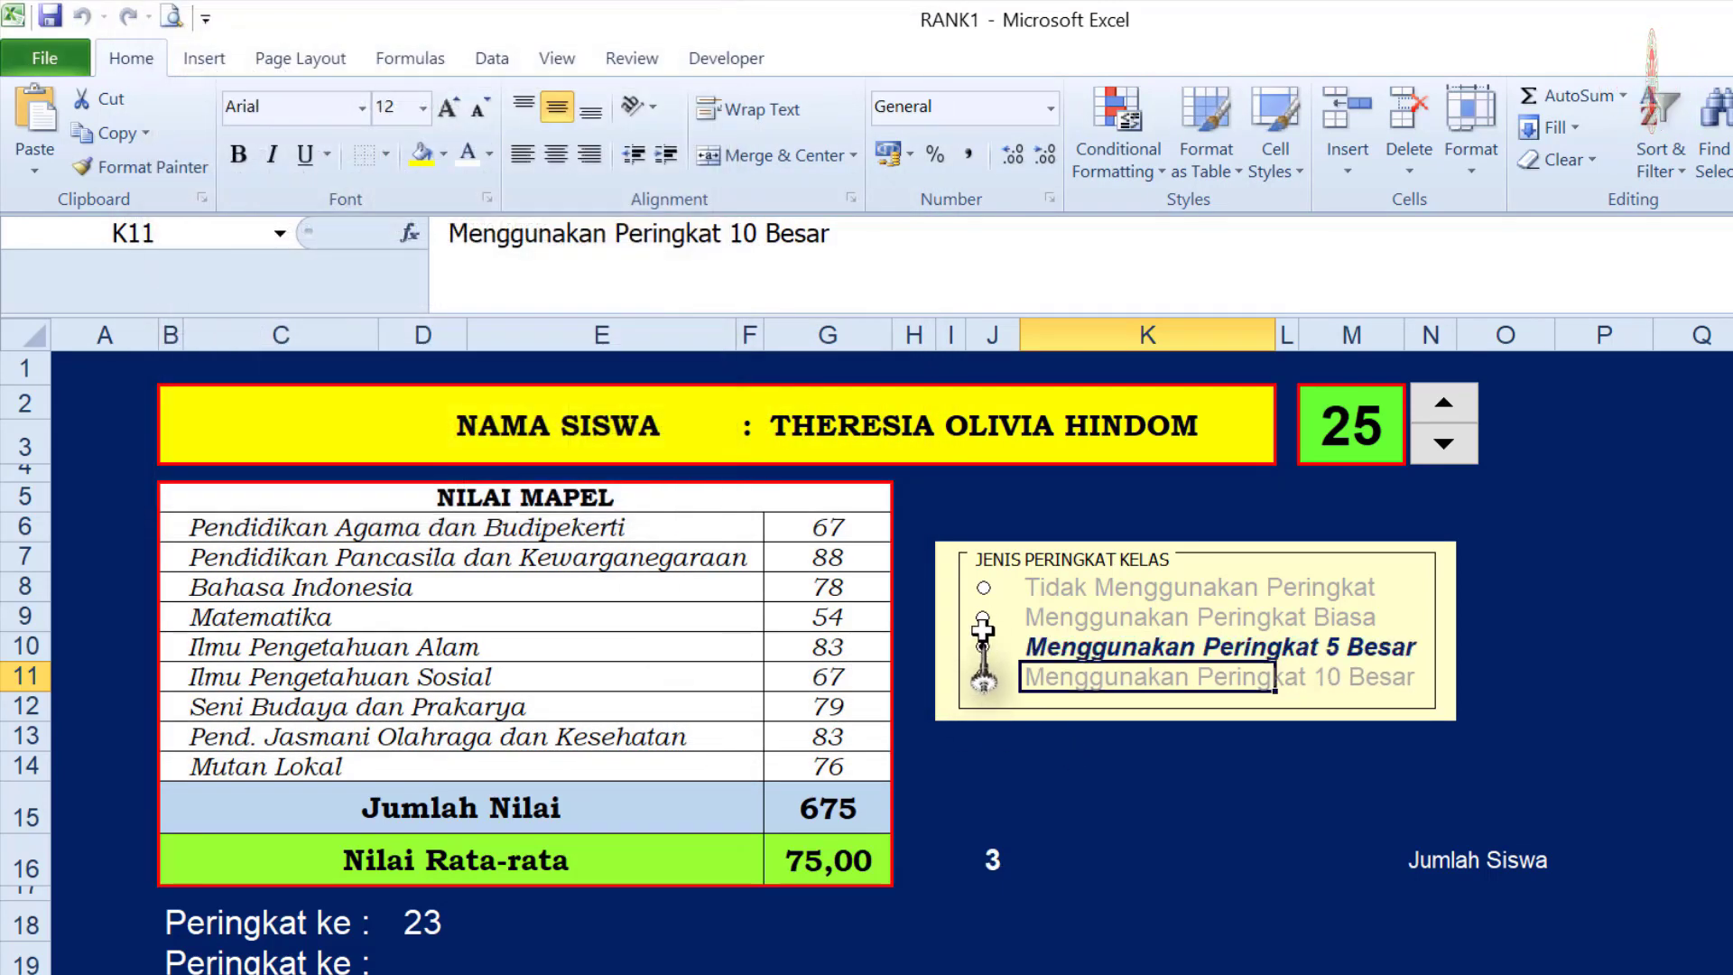
left_click(983, 618)
left_click(983, 587)
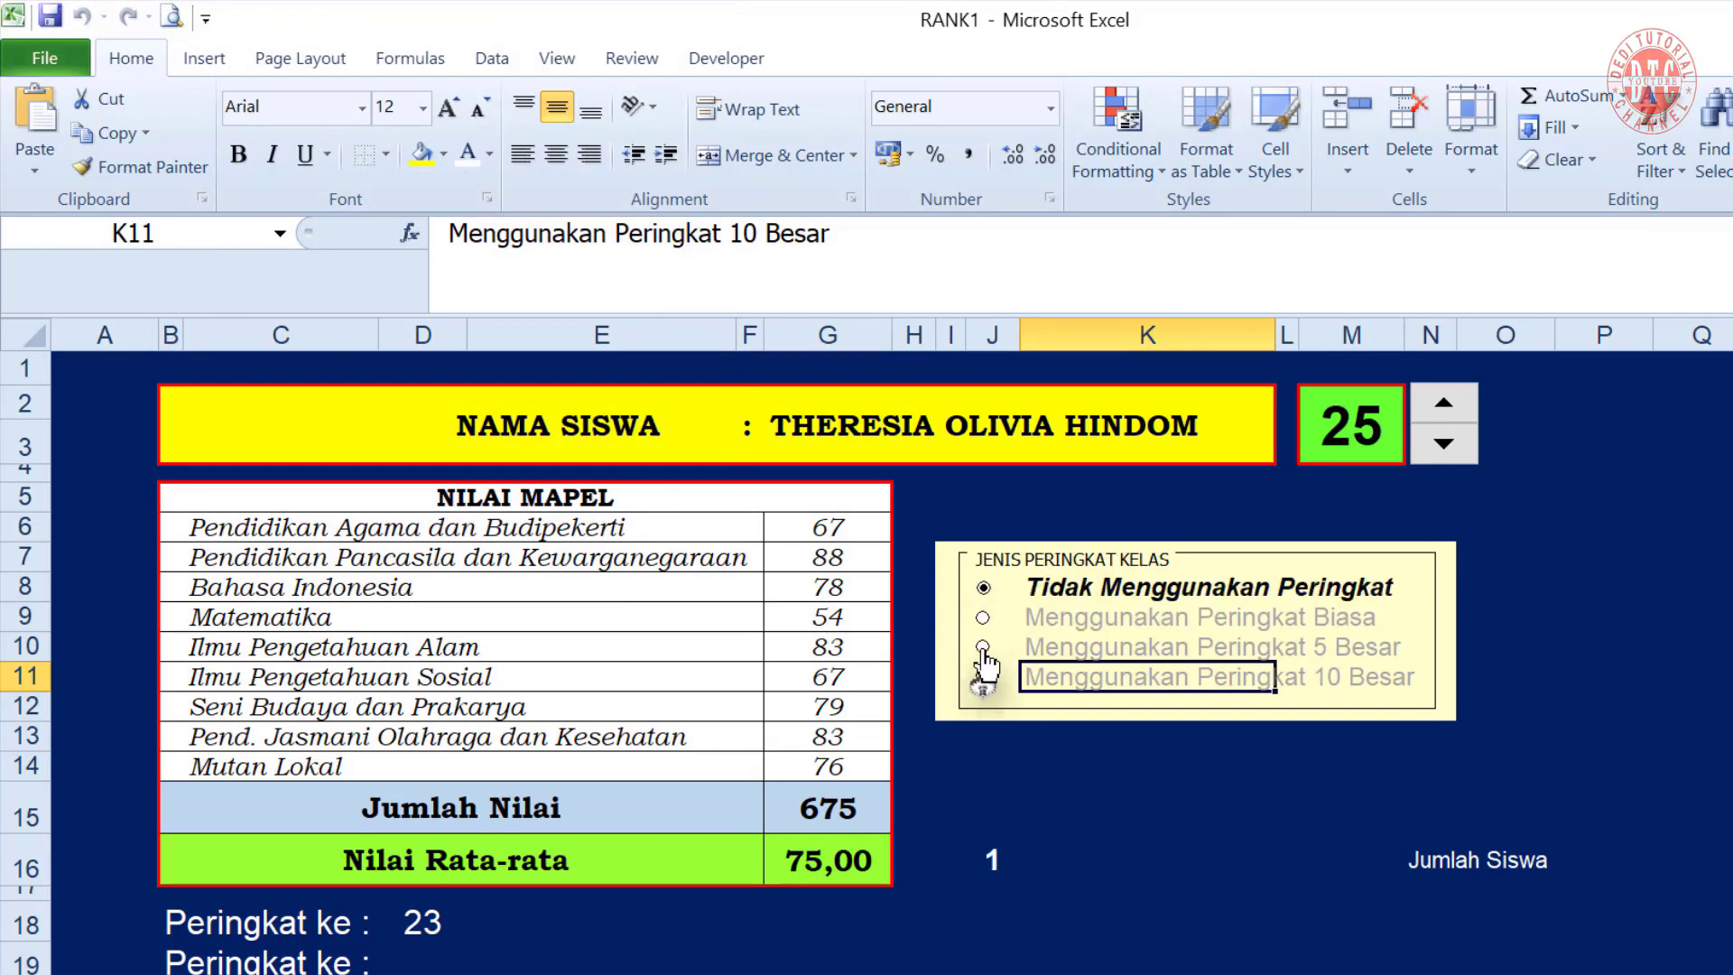
left_click(982, 648)
left_click(983, 677)
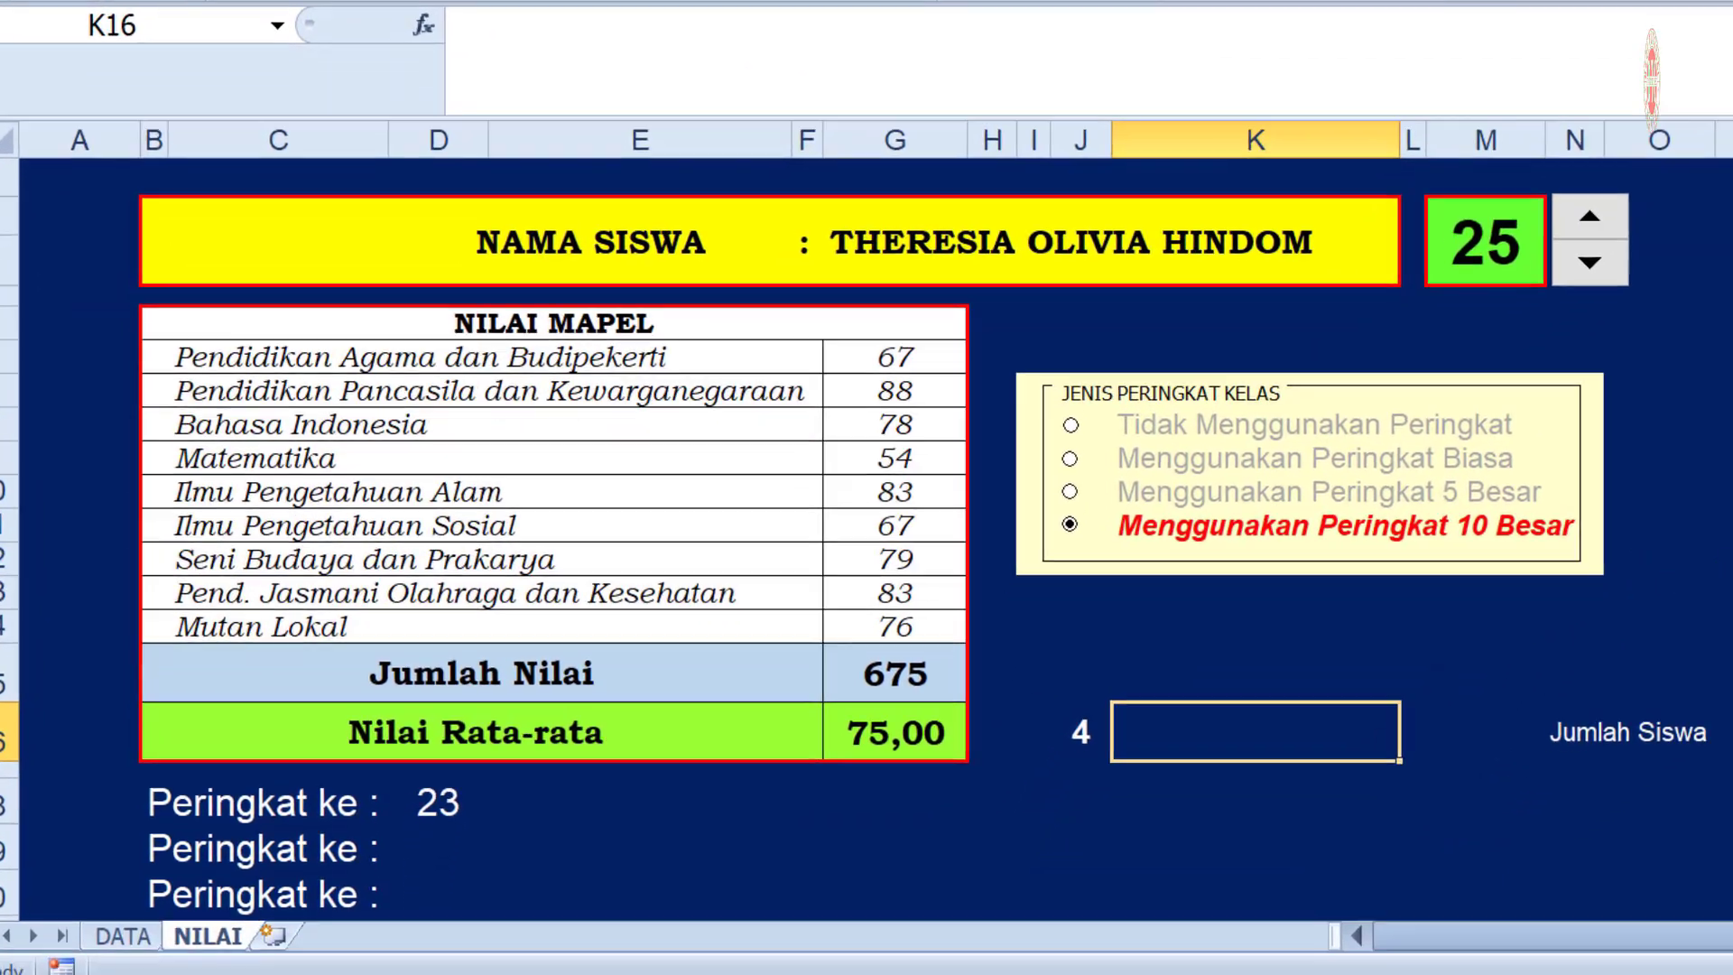
left_click(983, 647)
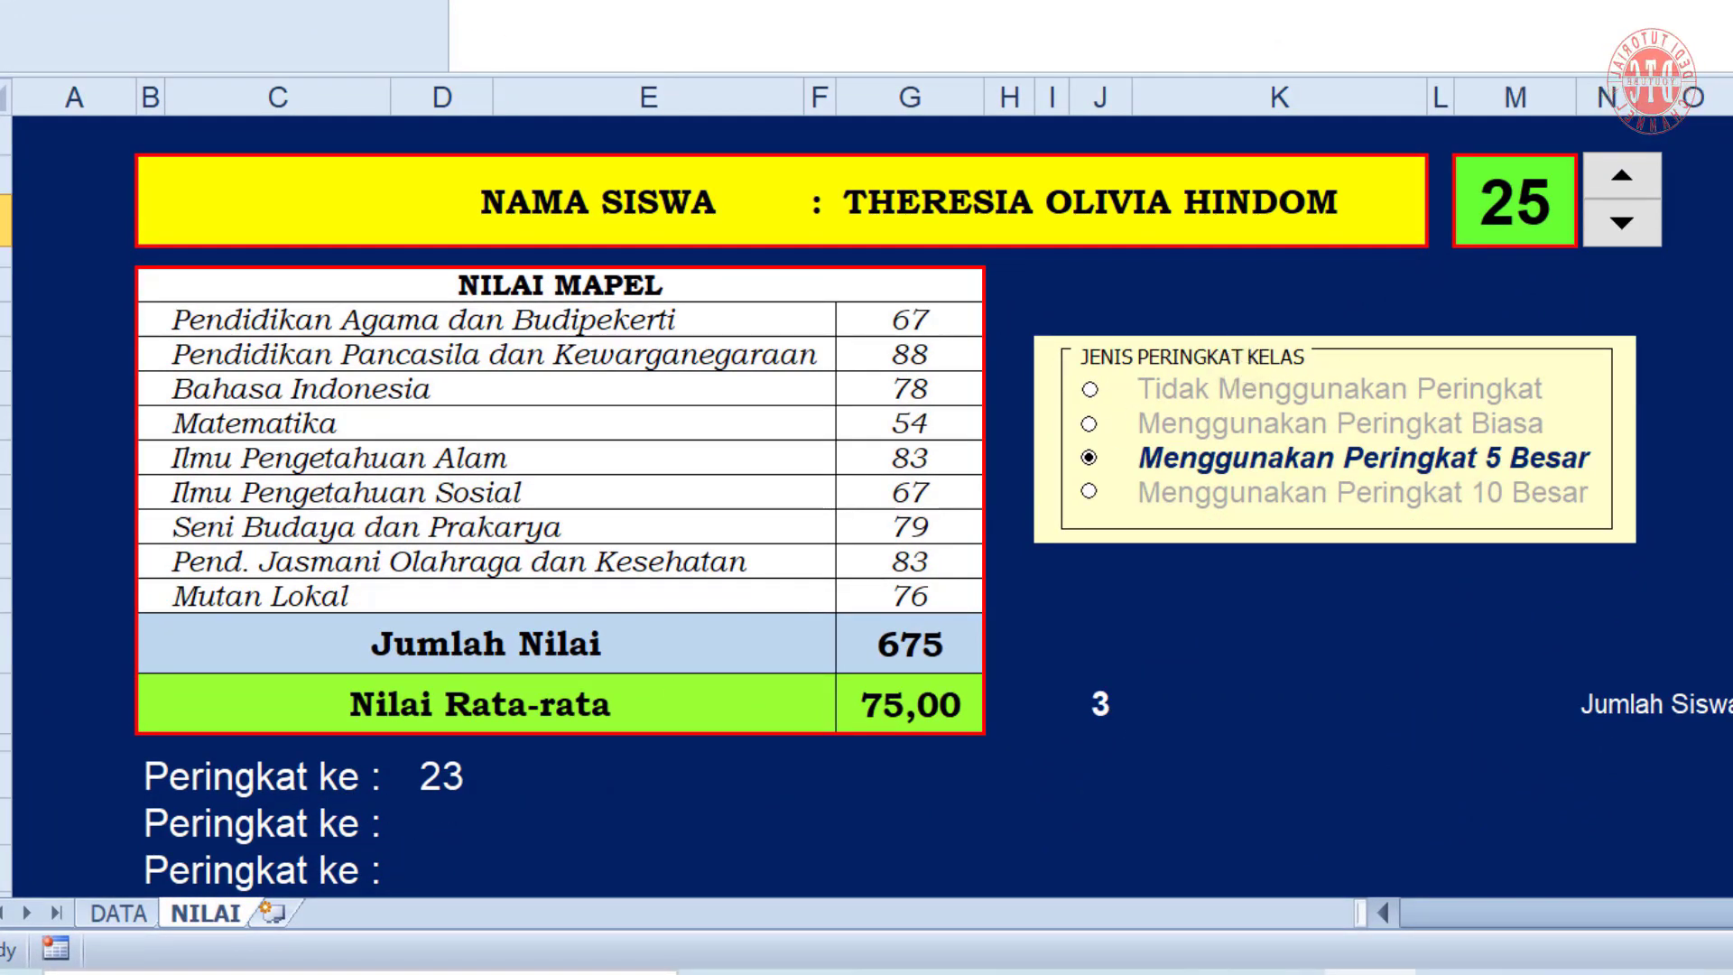
Browse the student records down from number 25, go back up to number 21, and inspect the second Peringkat ke formula
left_click(1622, 221)
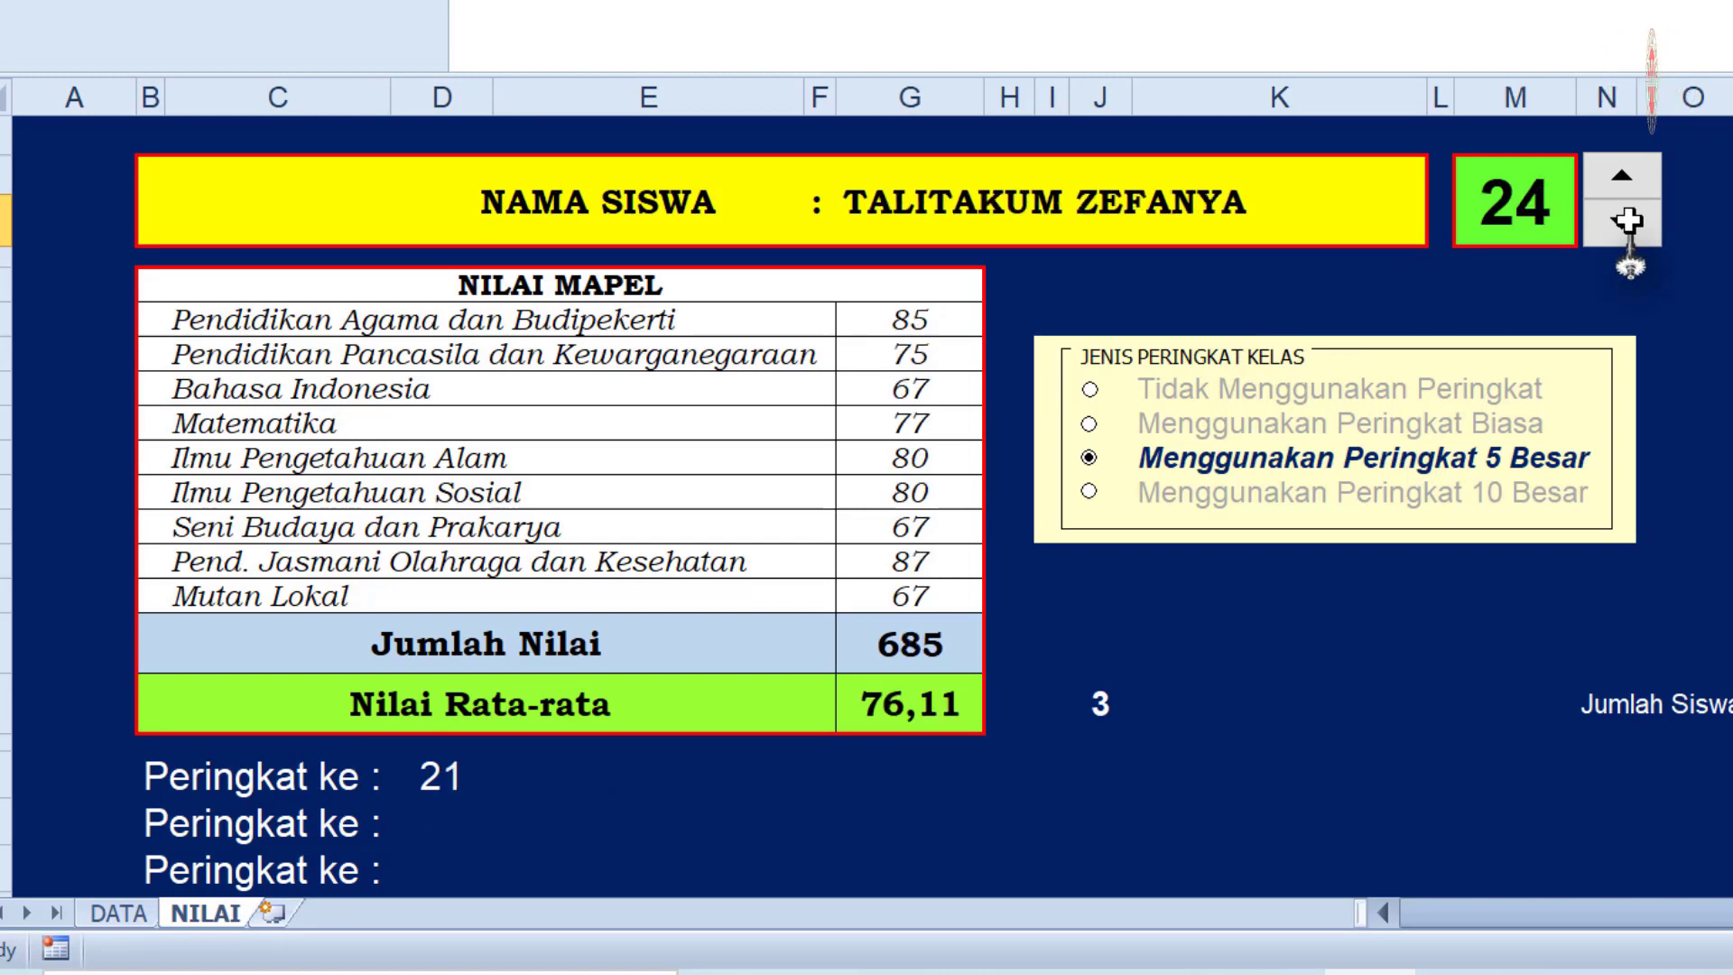
left_click(1622, 221)
left_click(1621, 221)
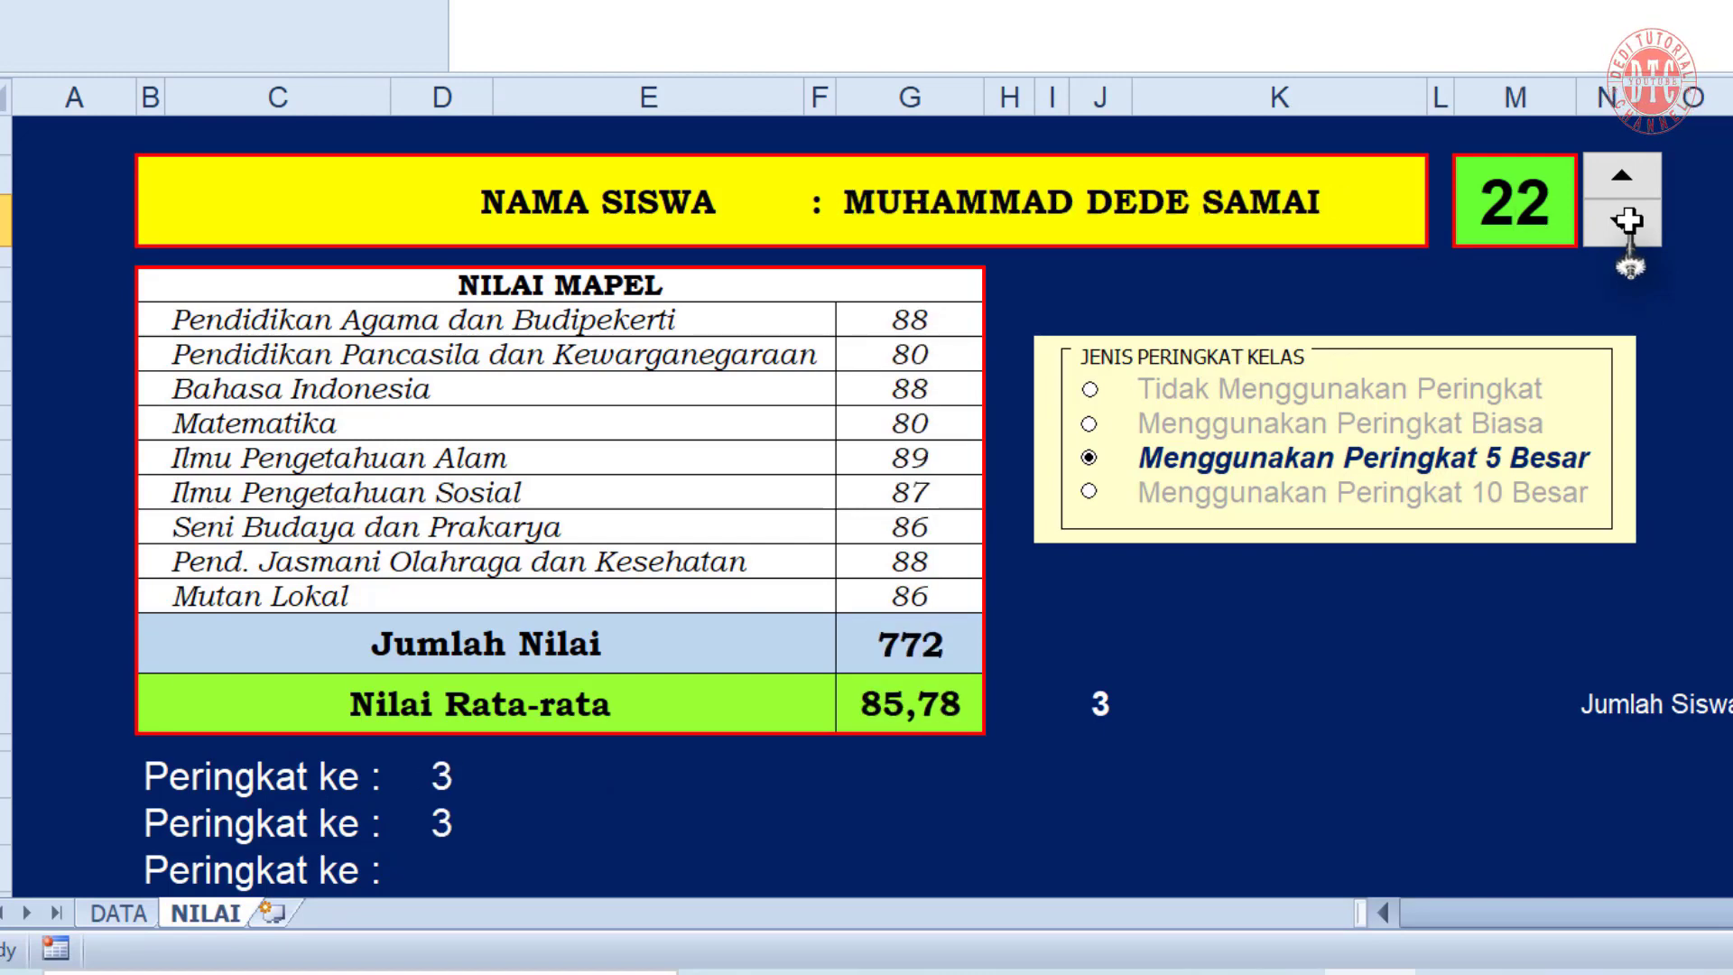
left_click(1621, 221)
left_click(1621, 221)
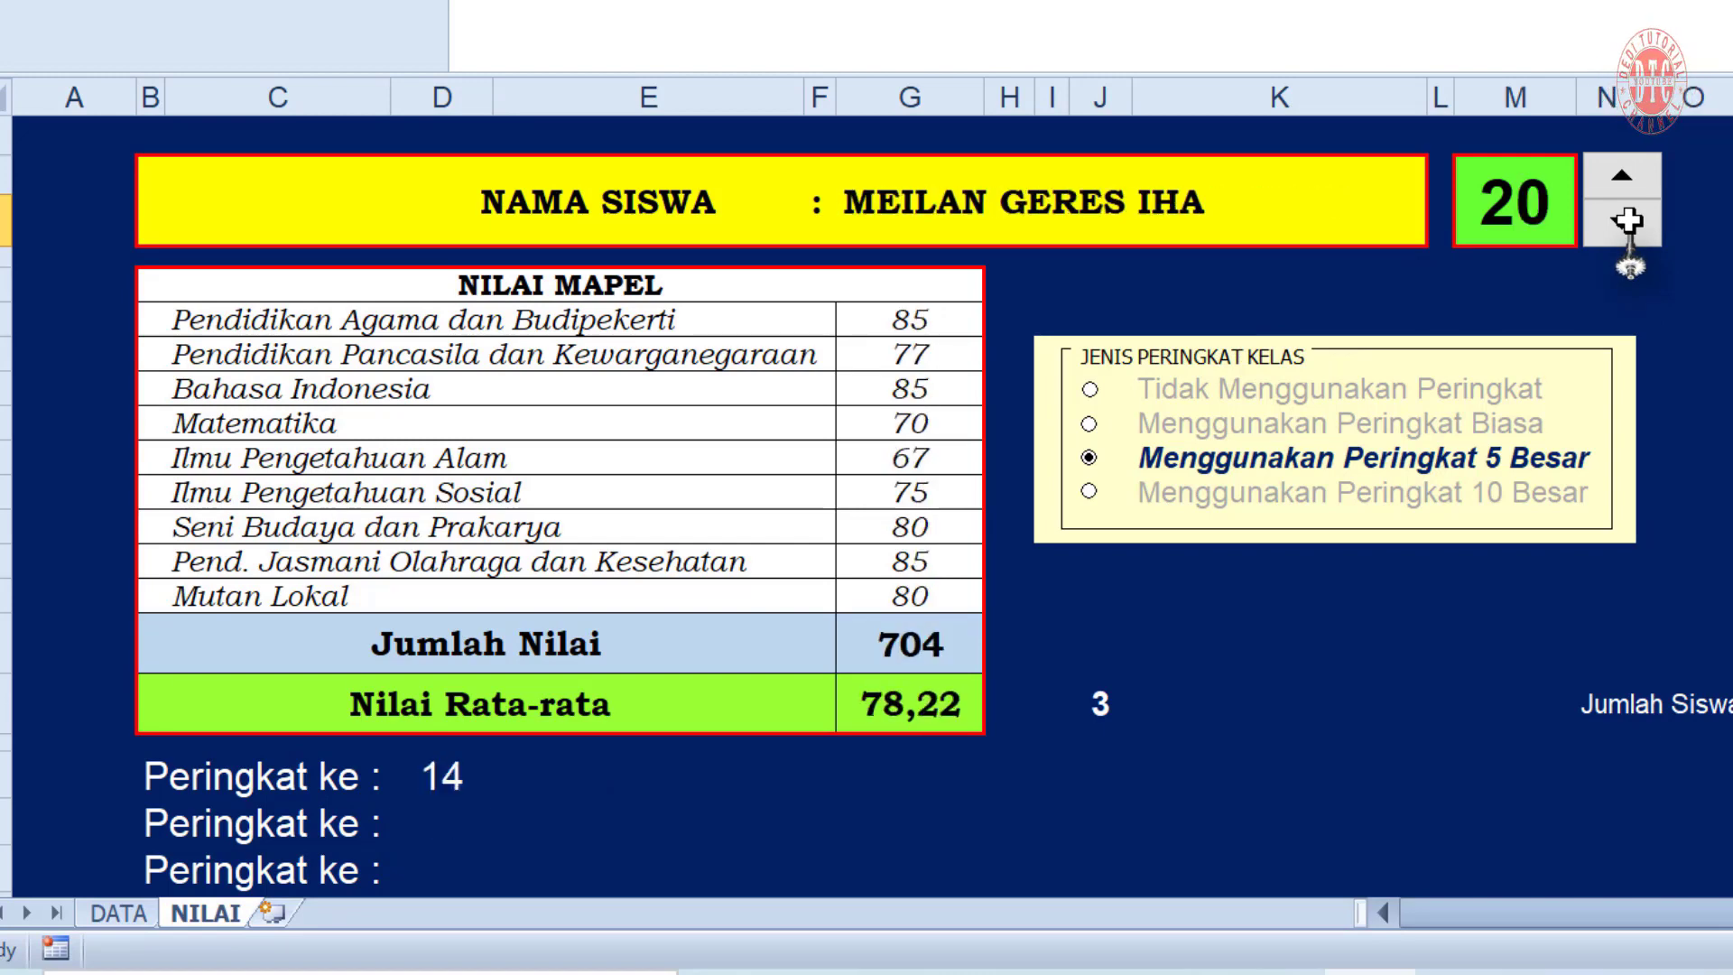
left_click(1622, 222)
left_click(1622, 174)
left_click(1621, 174)
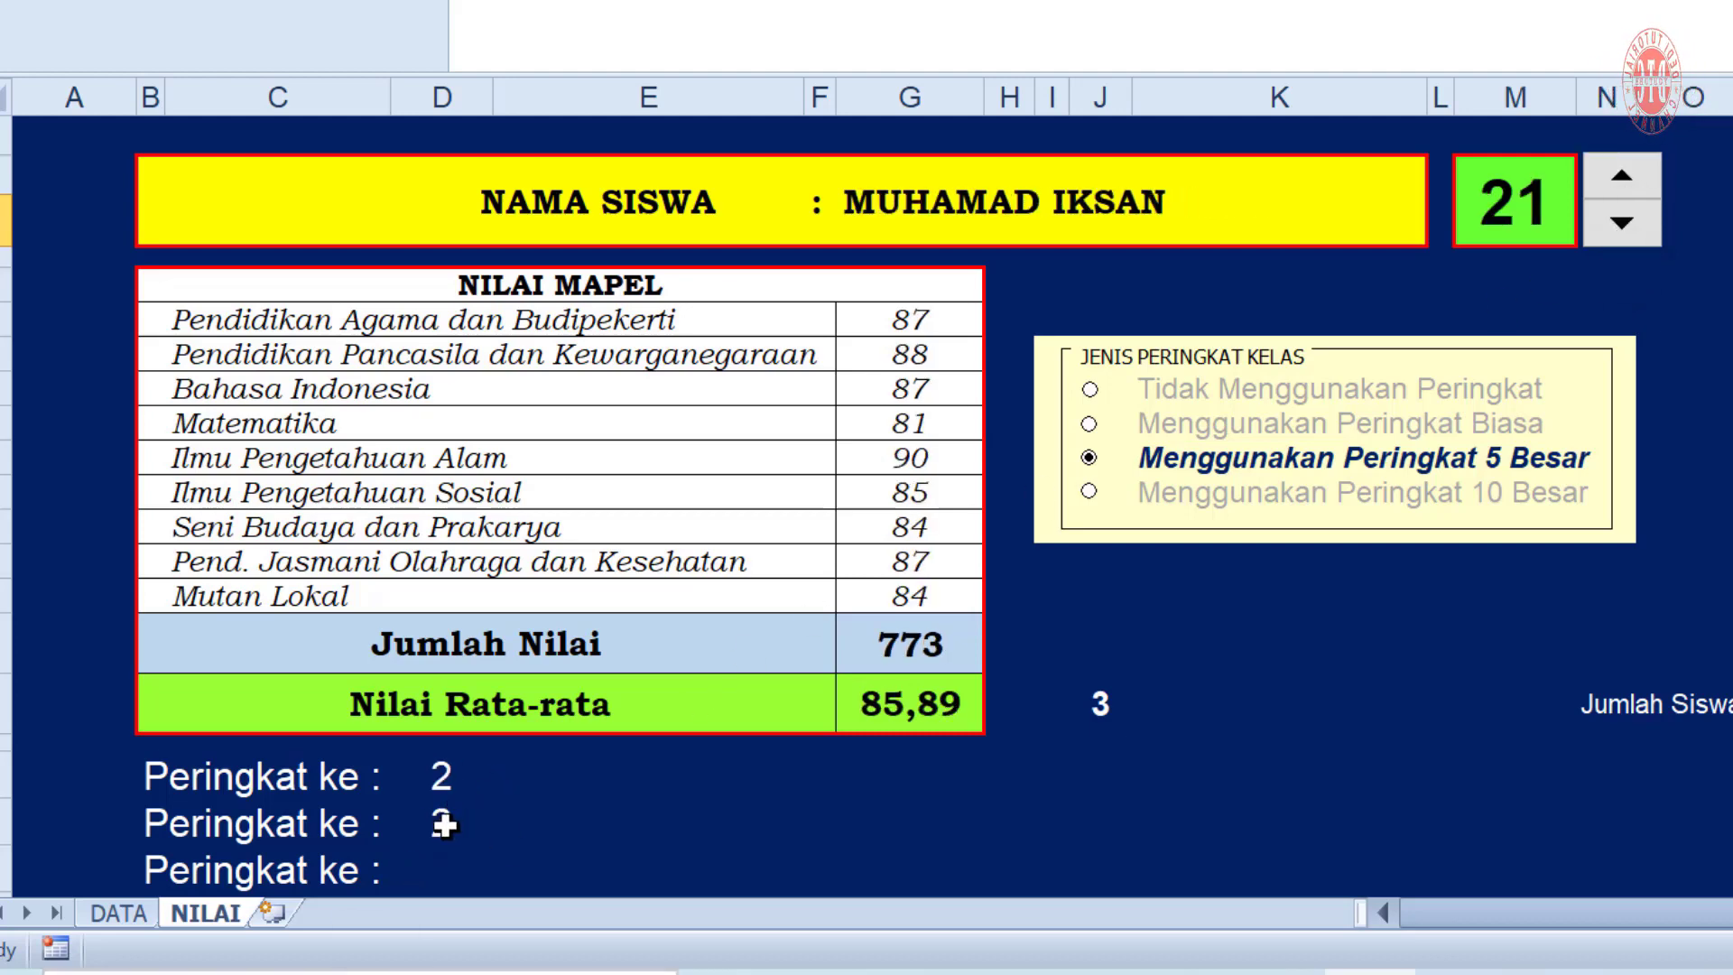
left_click(443, 824)
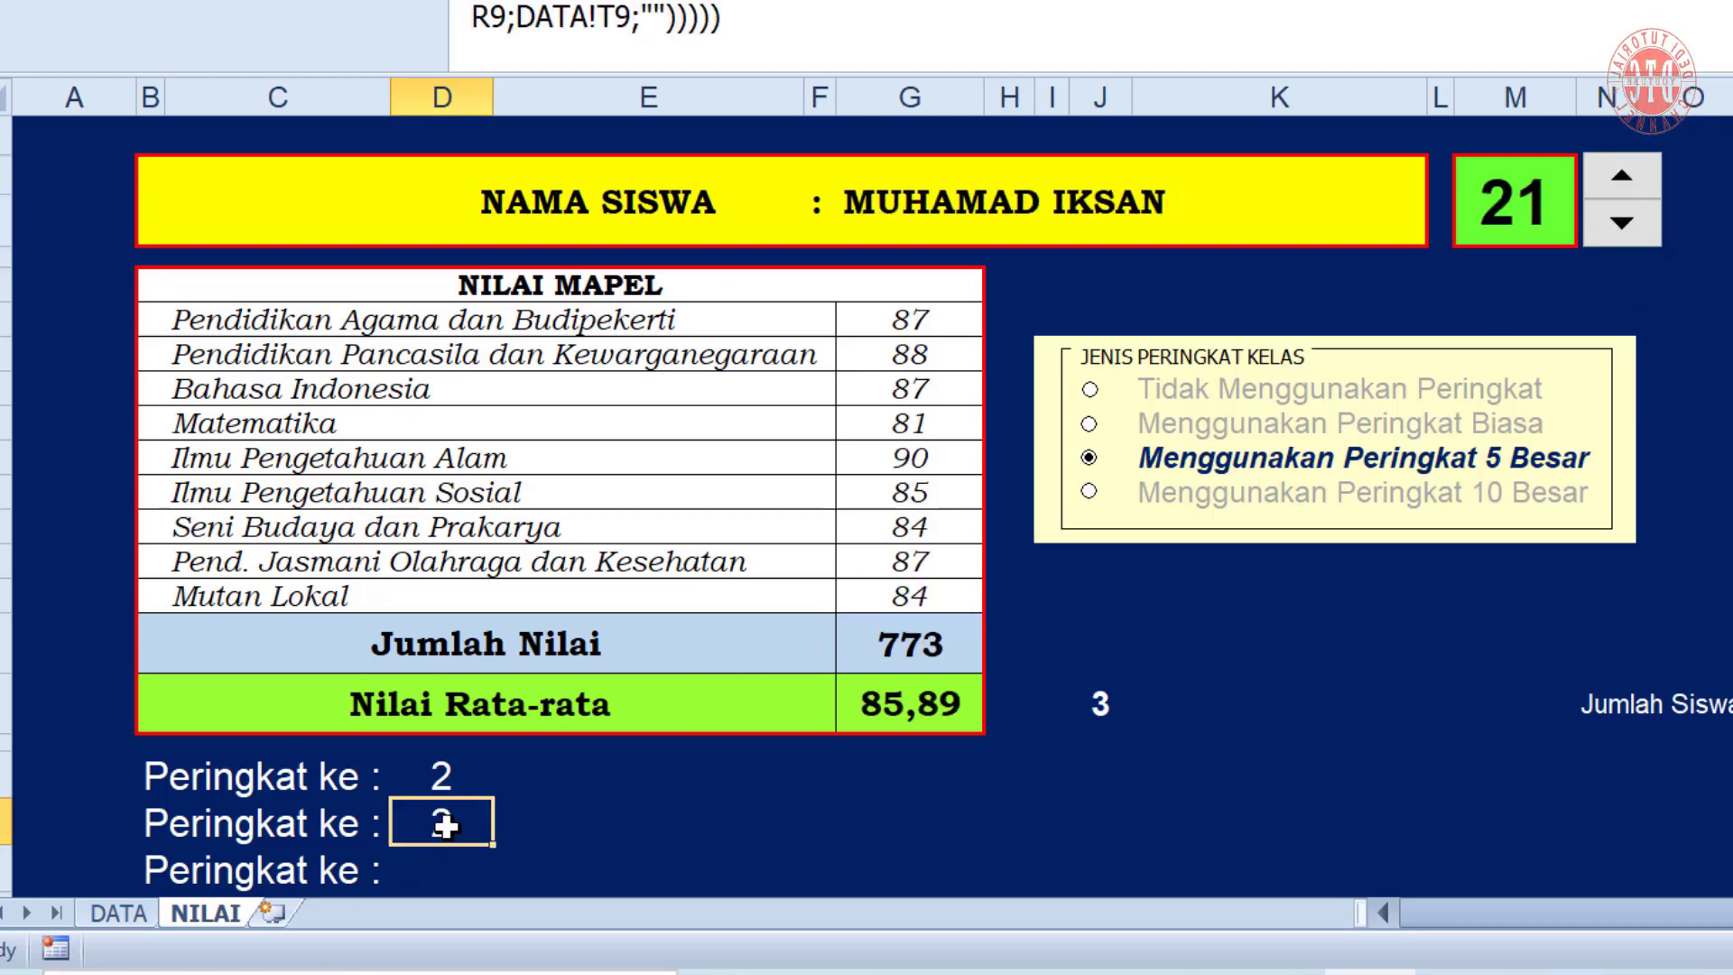
Start the formula =IF($G$2= in cell D20 for the third Peringkat ke, using an absolute reference to the student name
key("Down")
scroll(976, 668, "down", 1)
type("=")
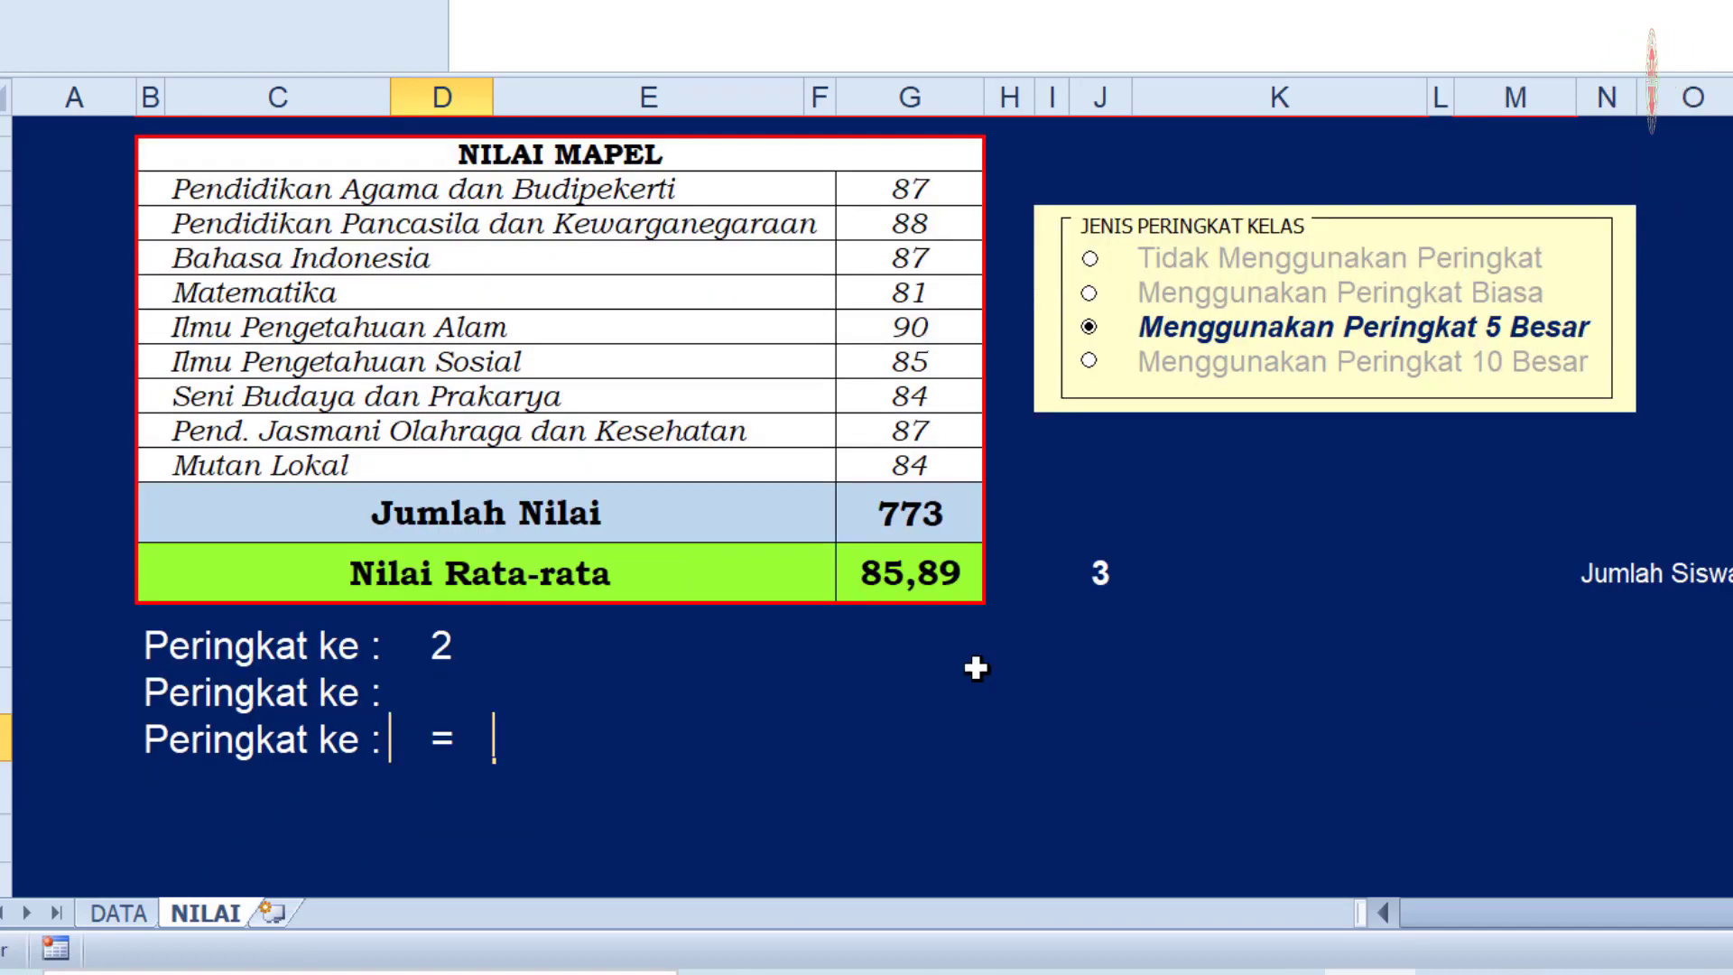
type("IF(")
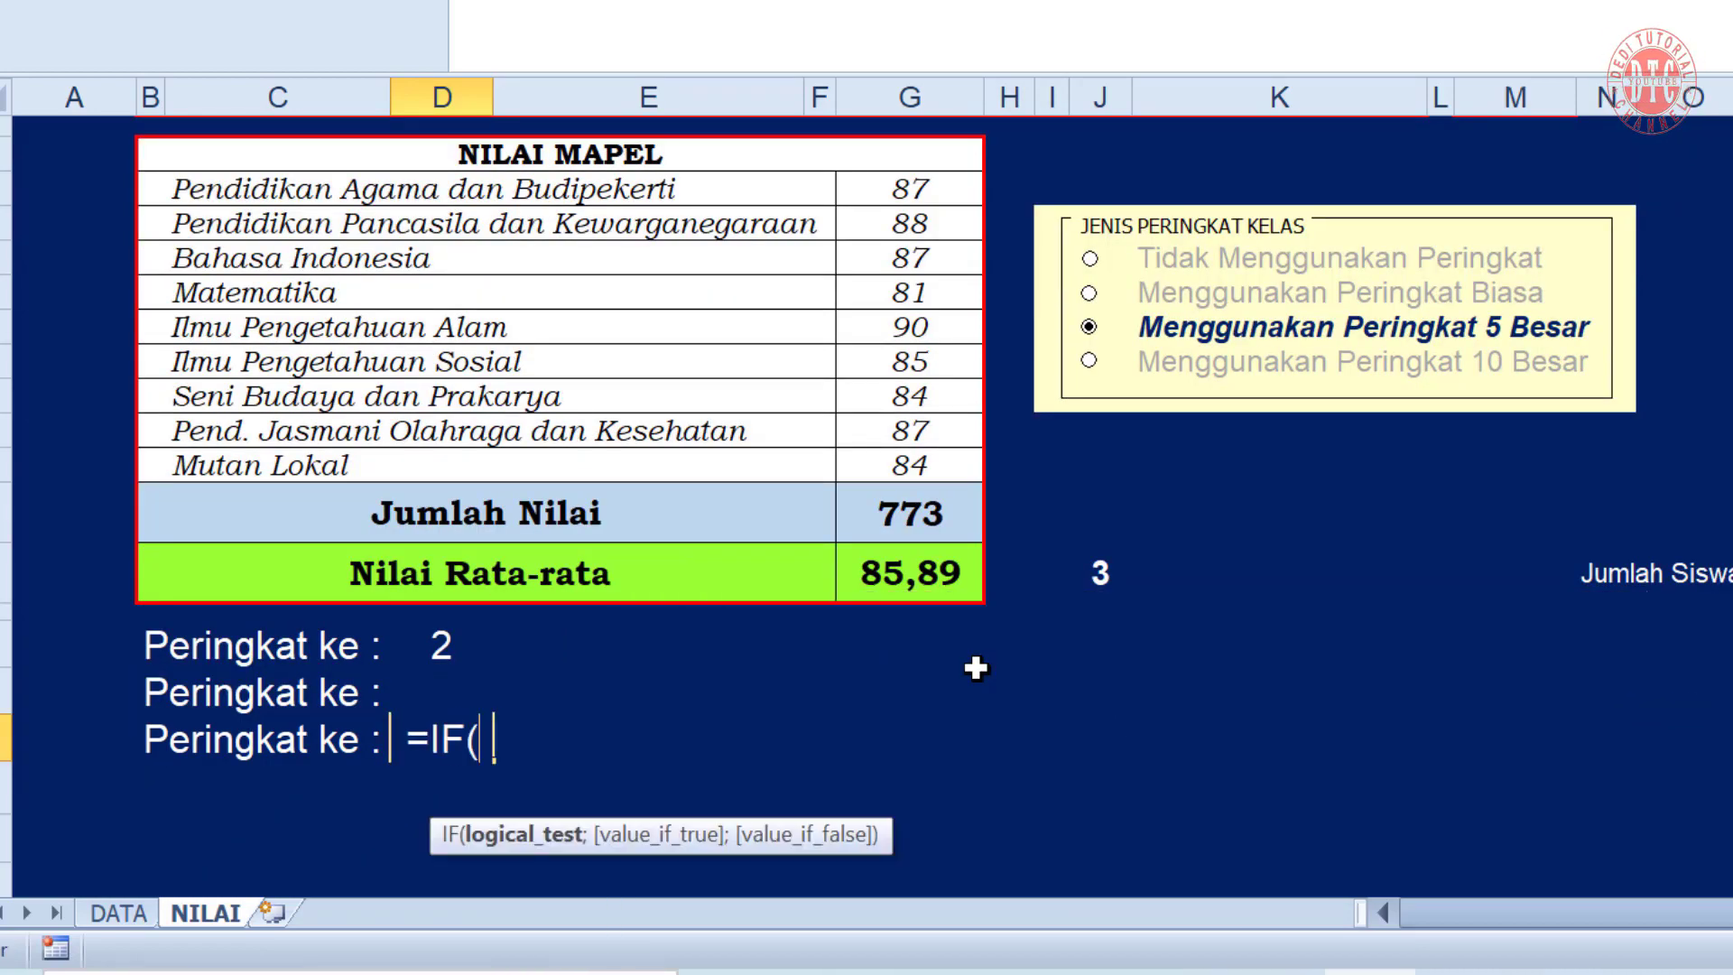
scroll(976, 668, "up", 1)
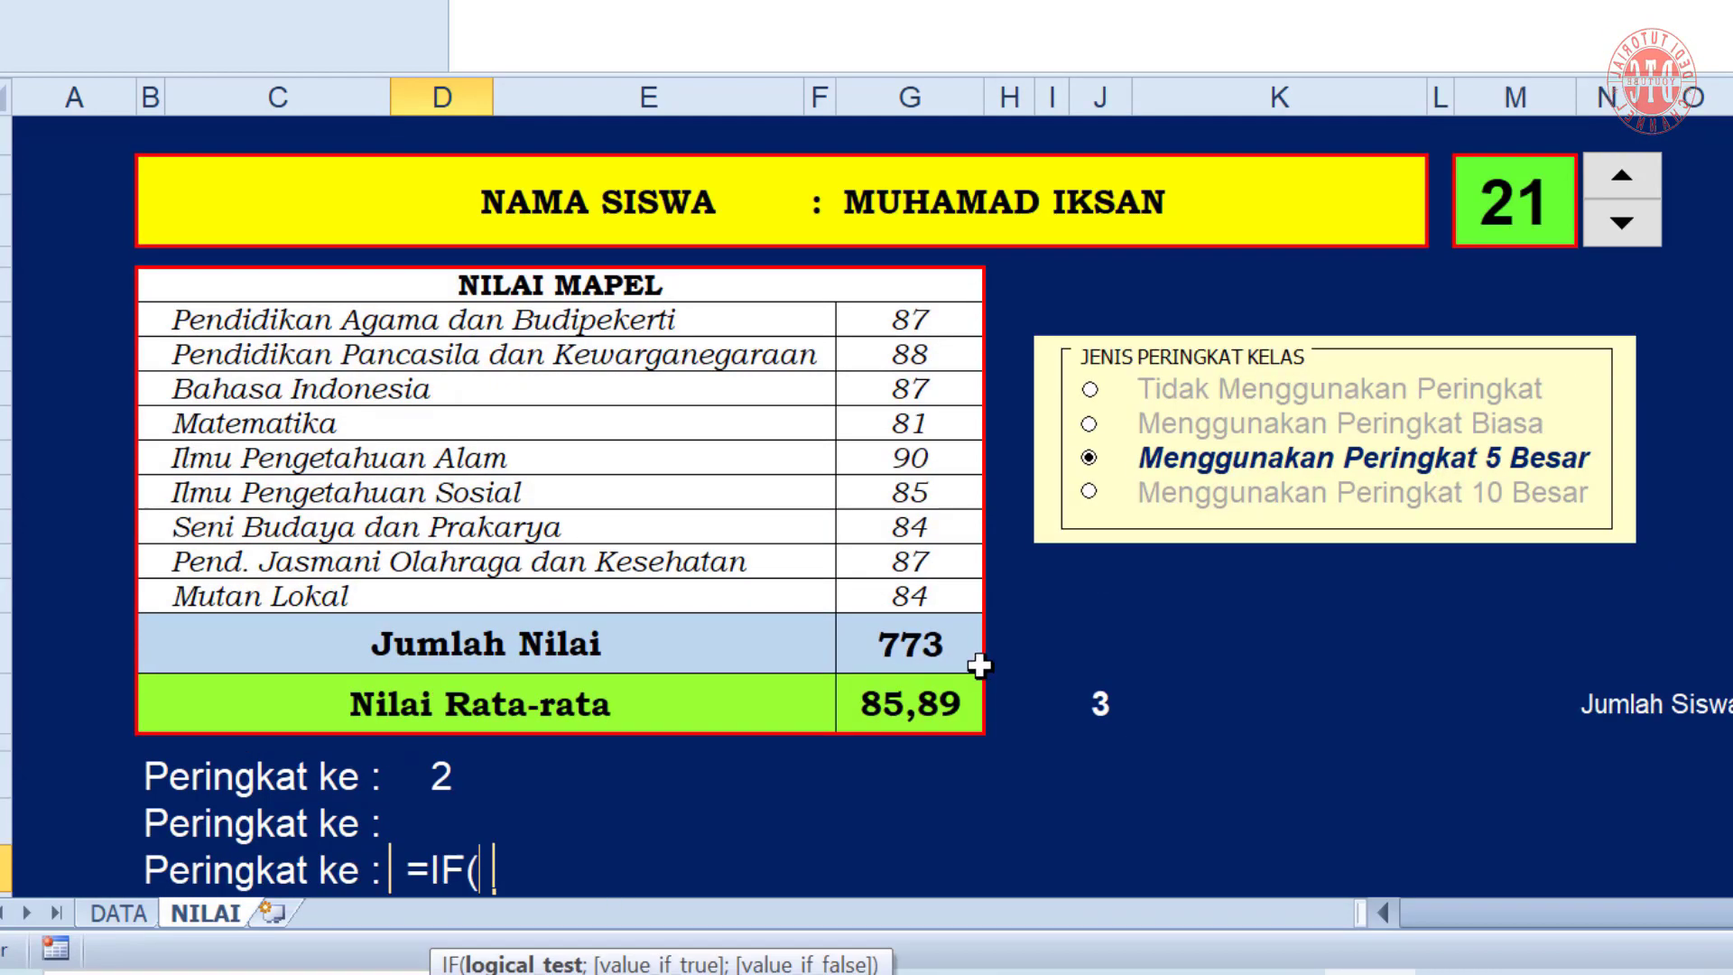
left_click(988, 204)
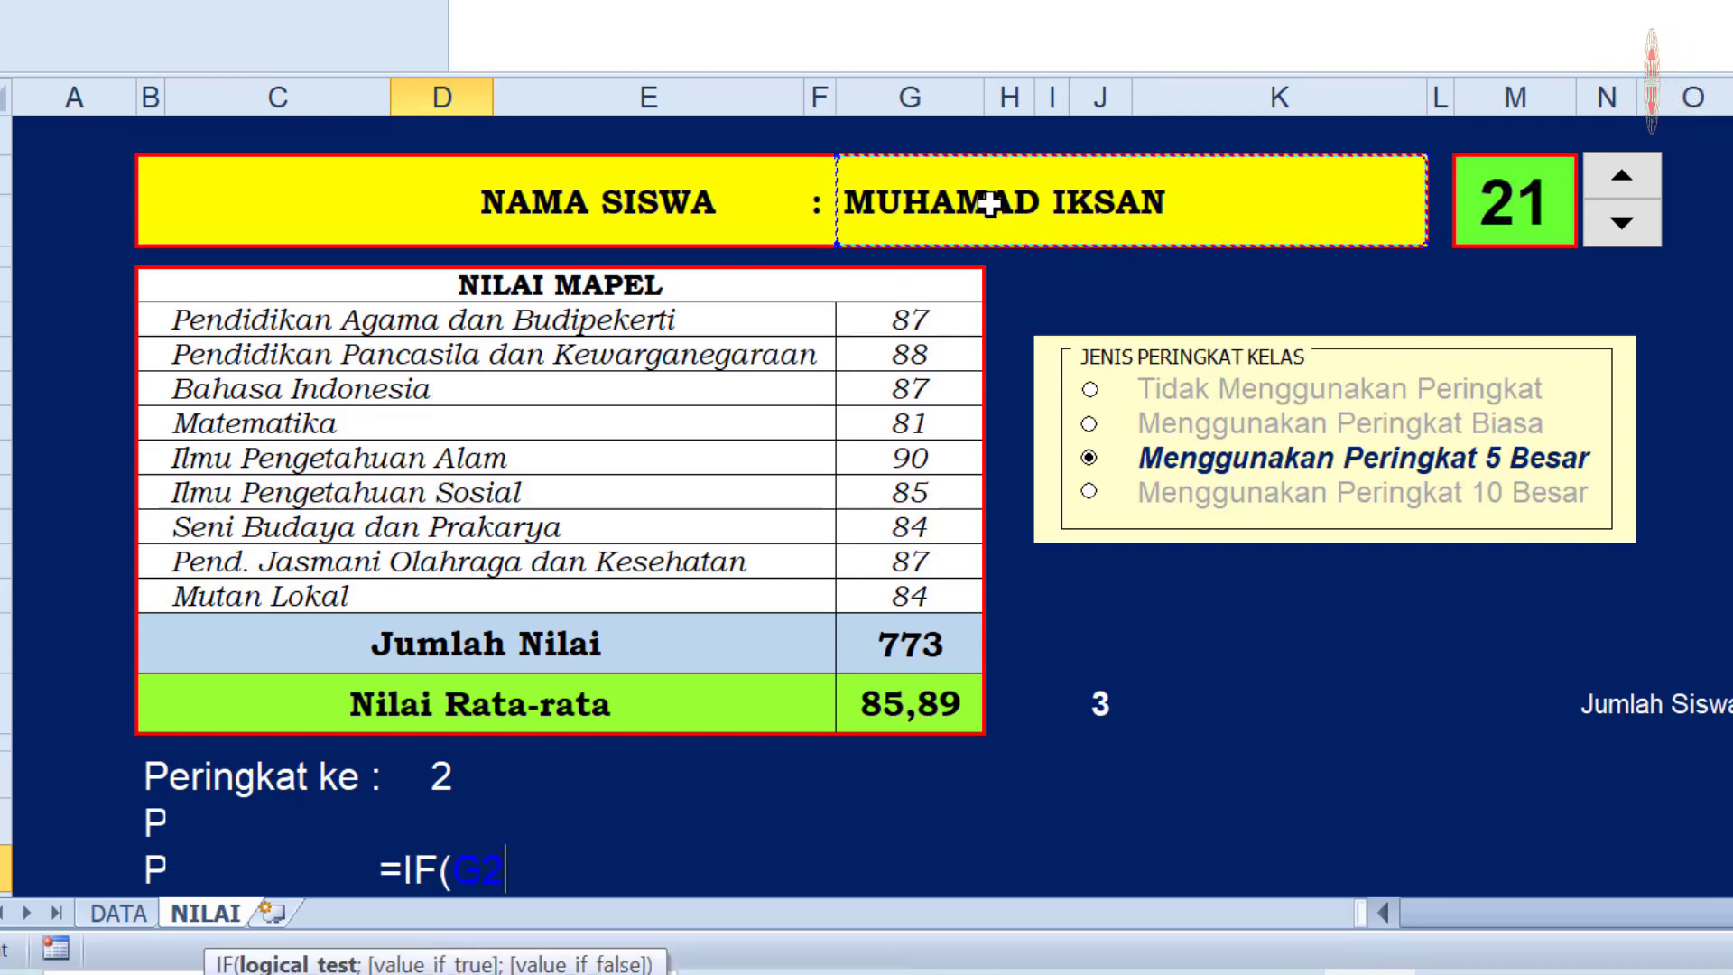
key("F4")
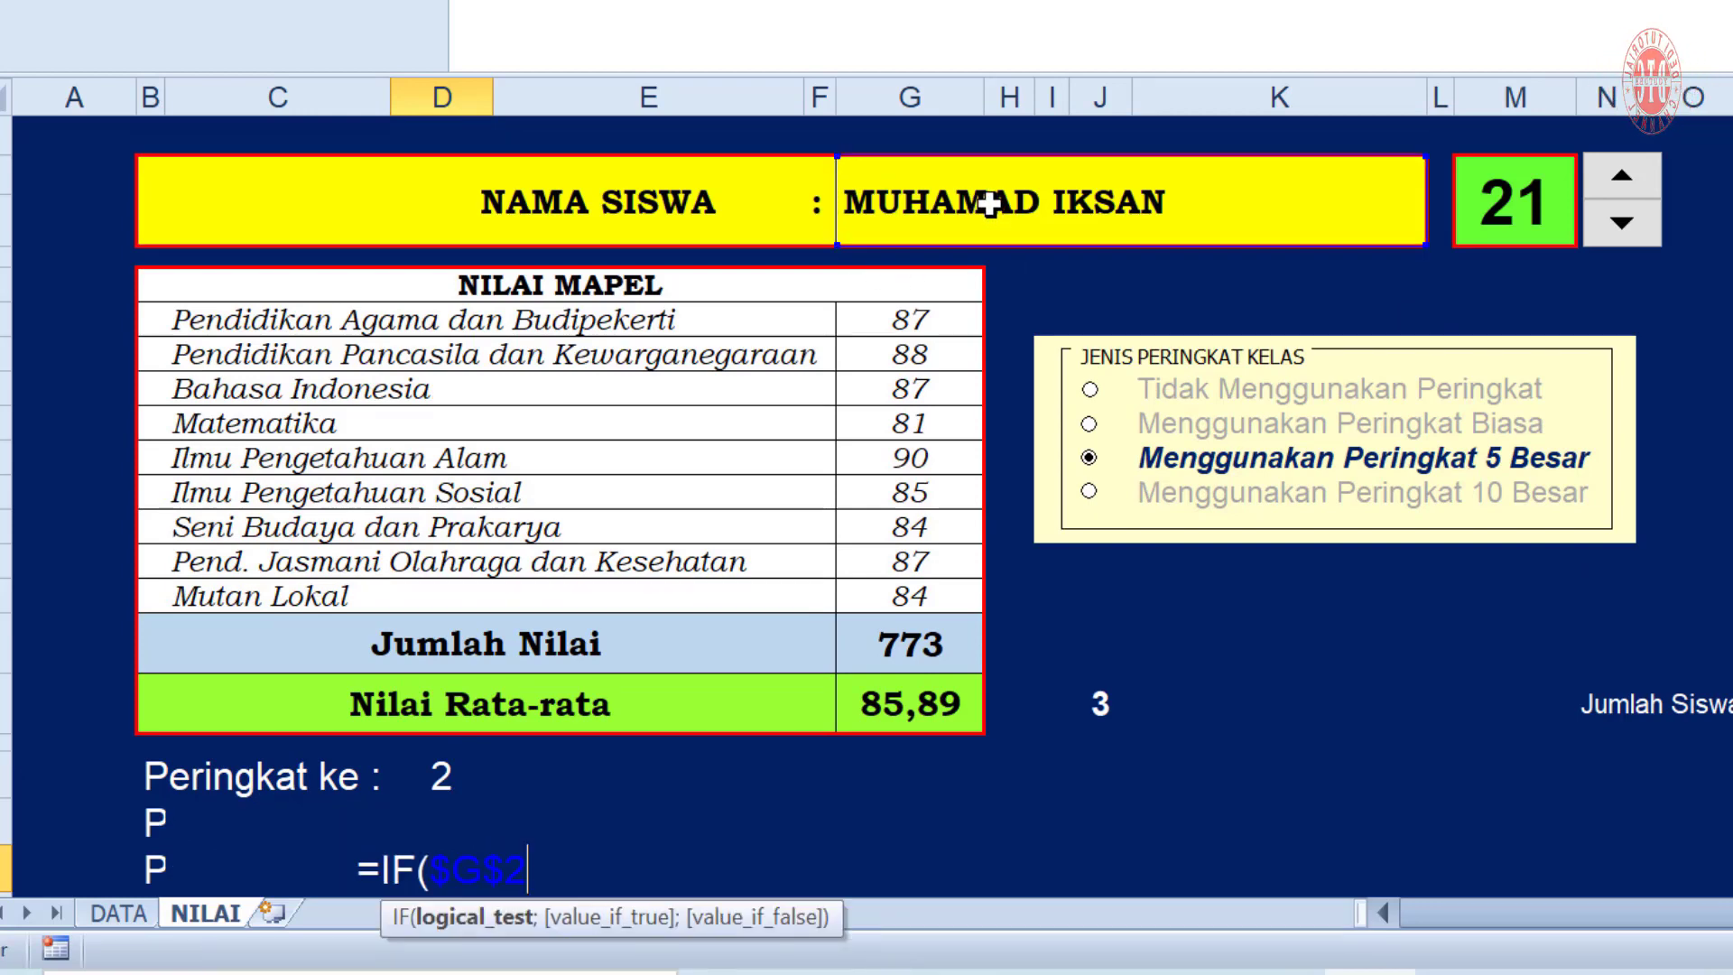
type("=")
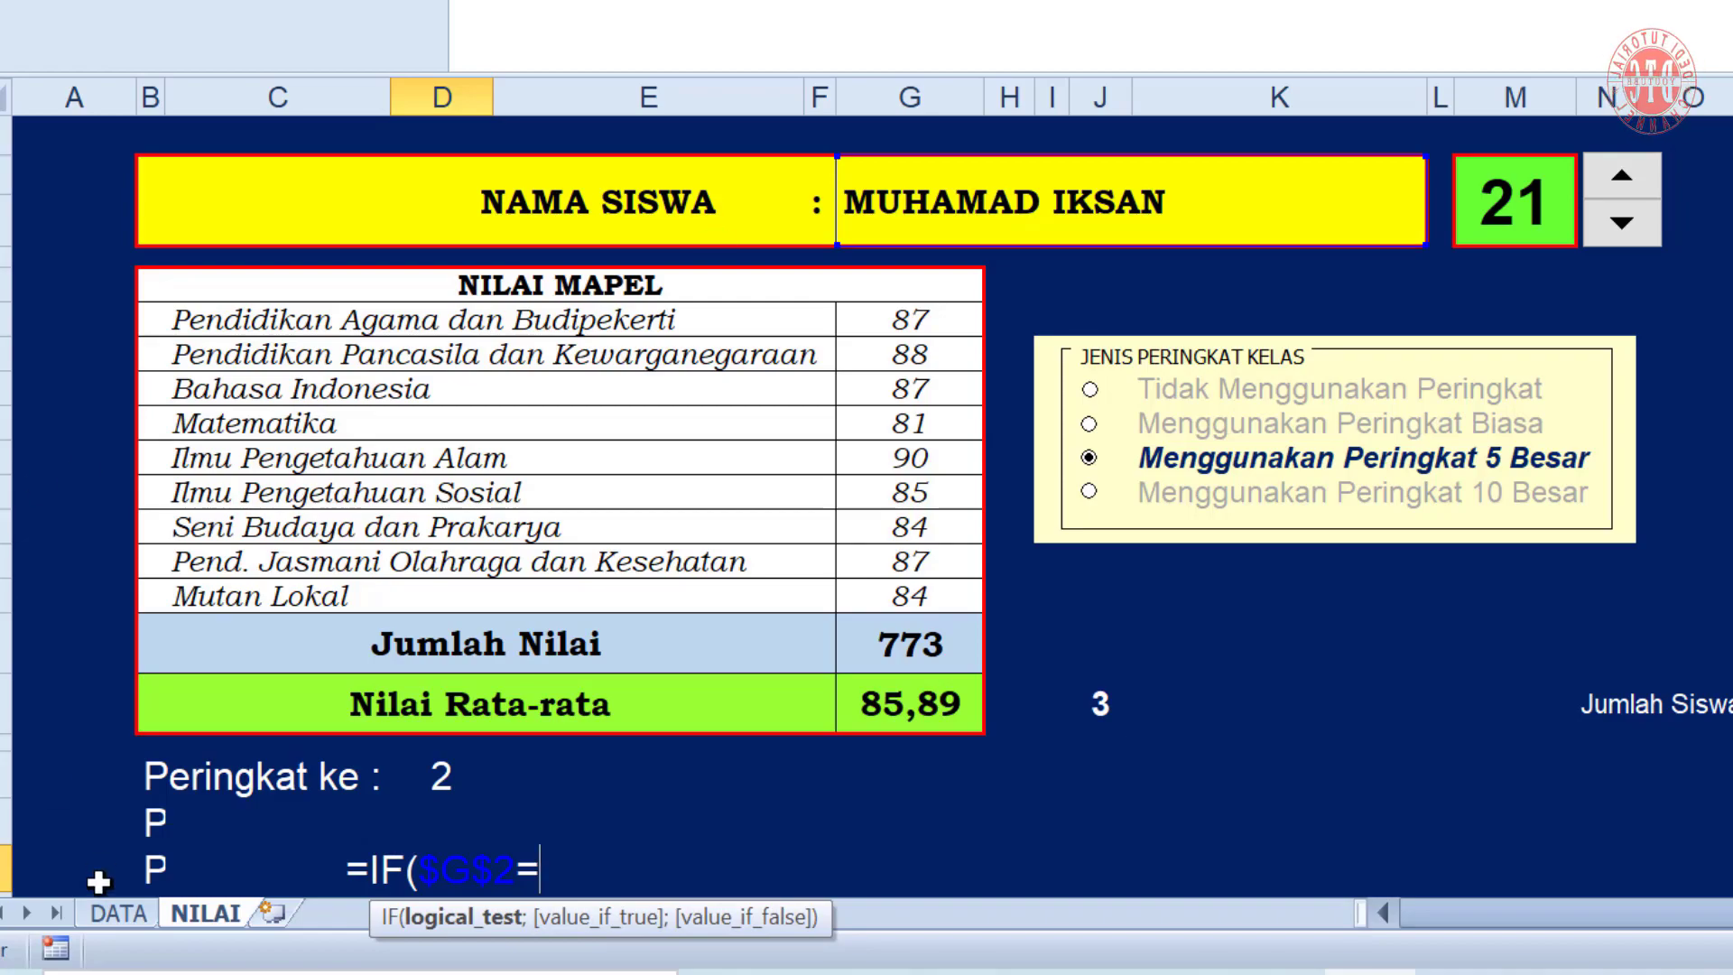
Compare the student name with DATA!R5 in the IF formula and return DATA!T5 when they match
left_click(122, 914)
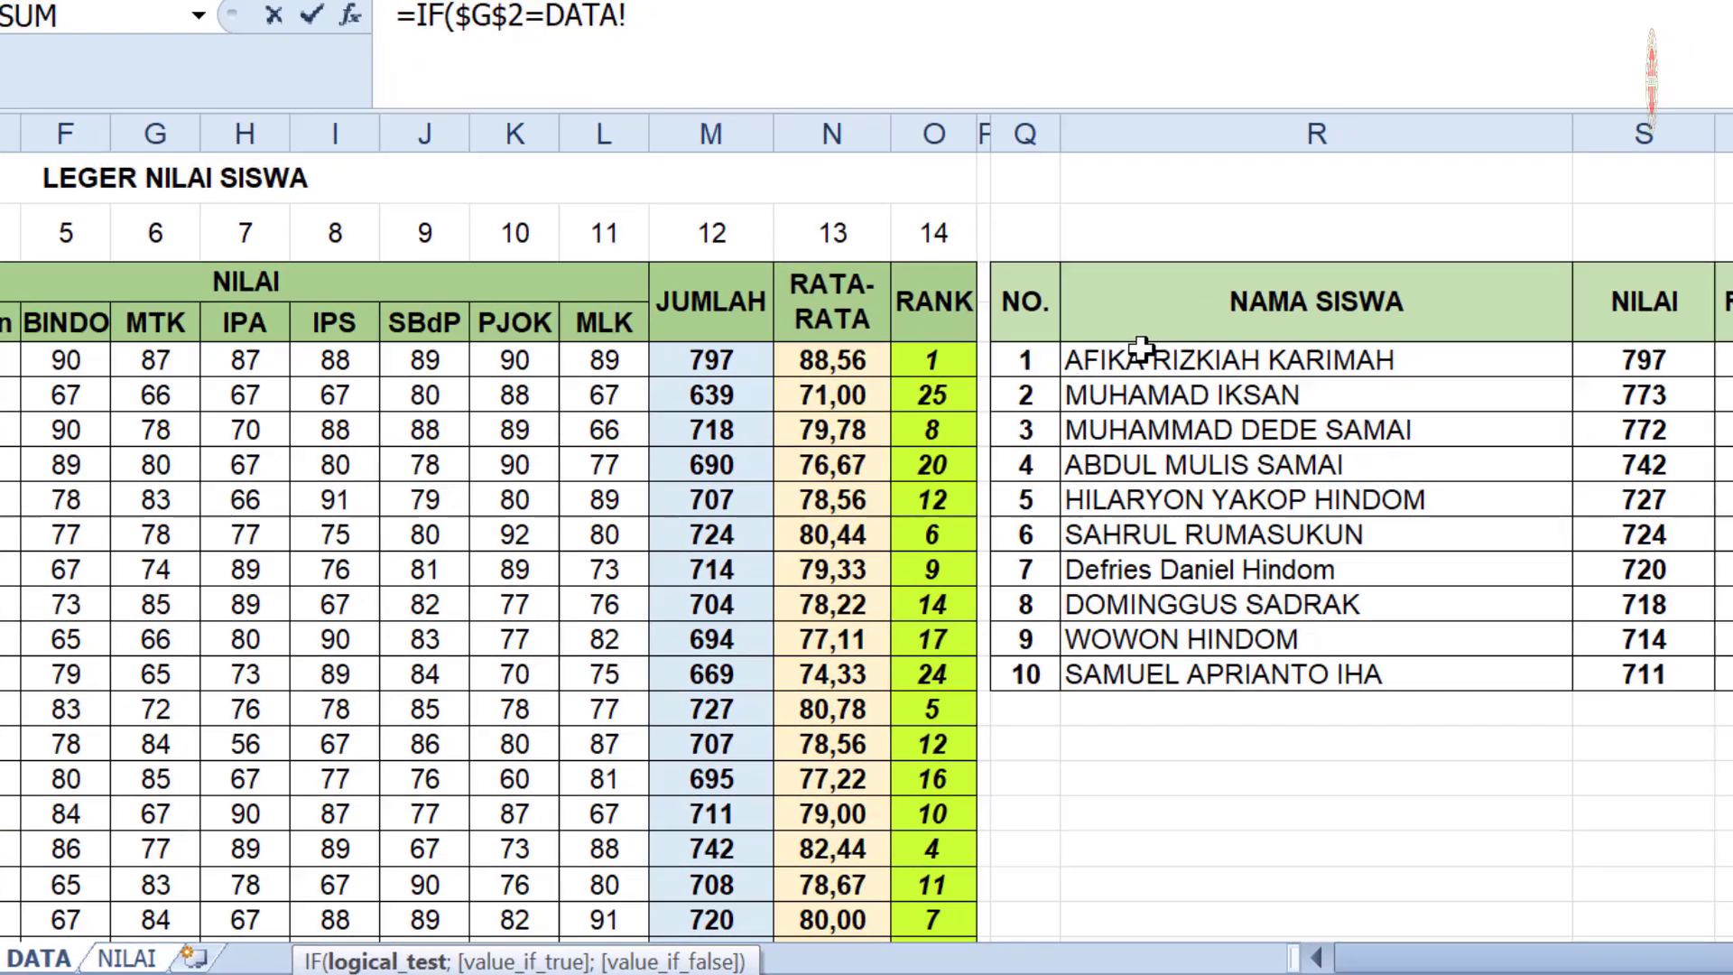
left_click(1140, 352)
type(";")
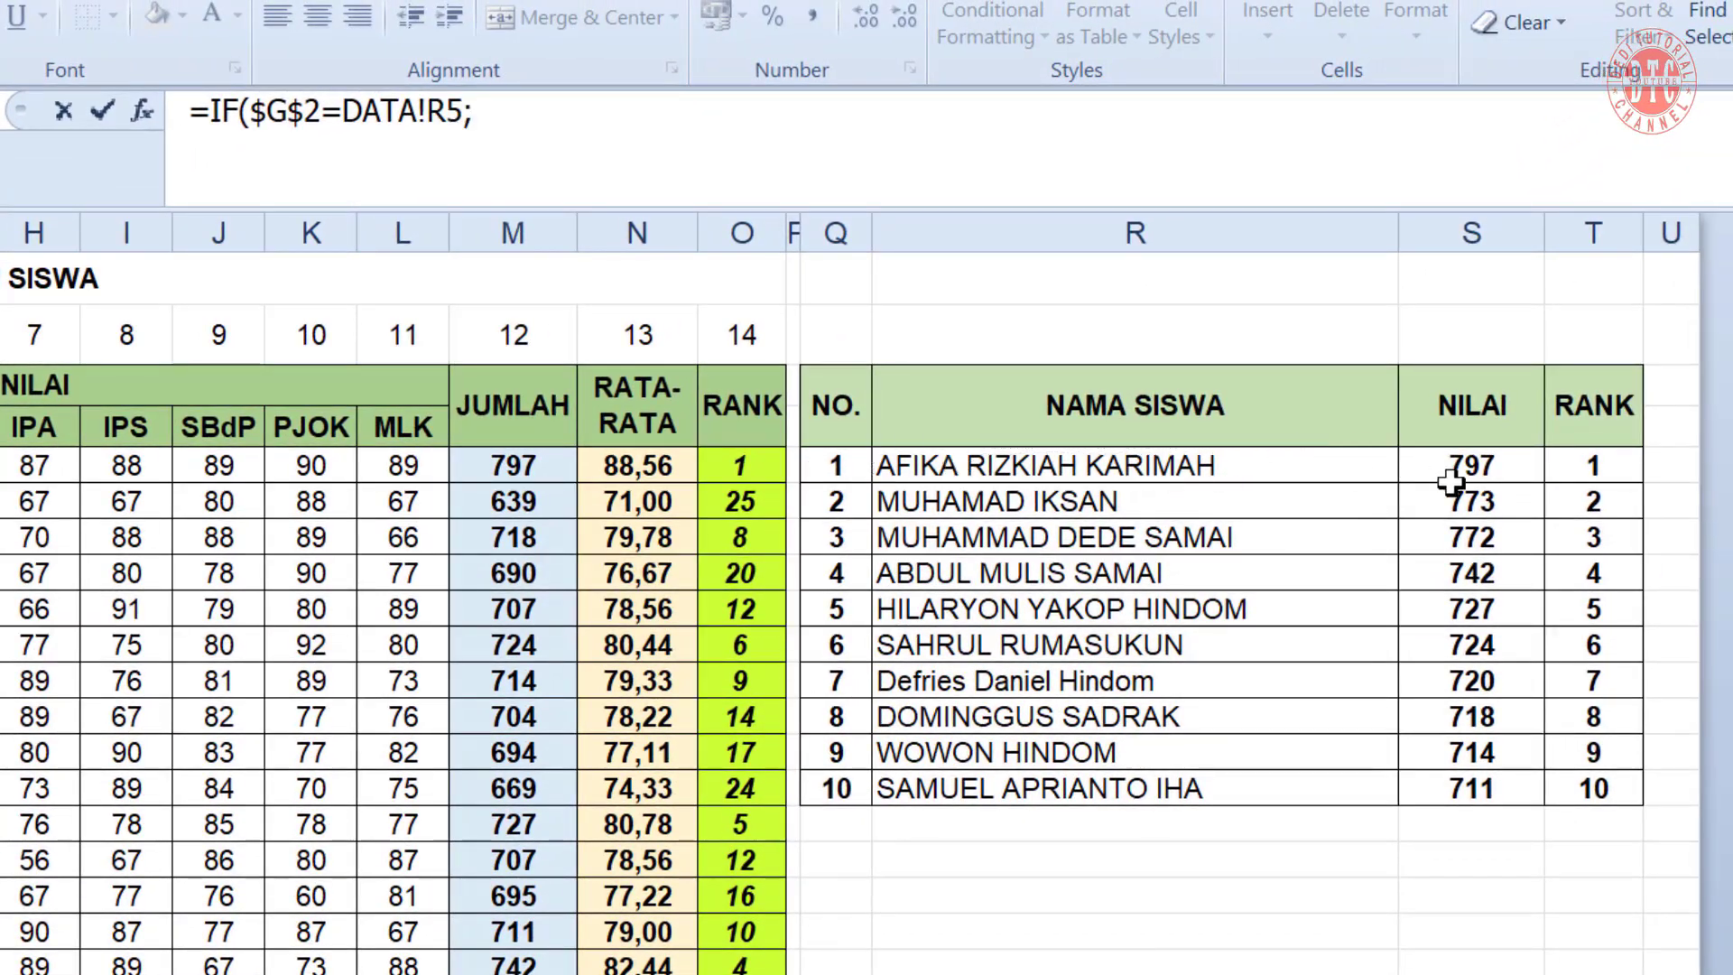
left_click(1589, 467)
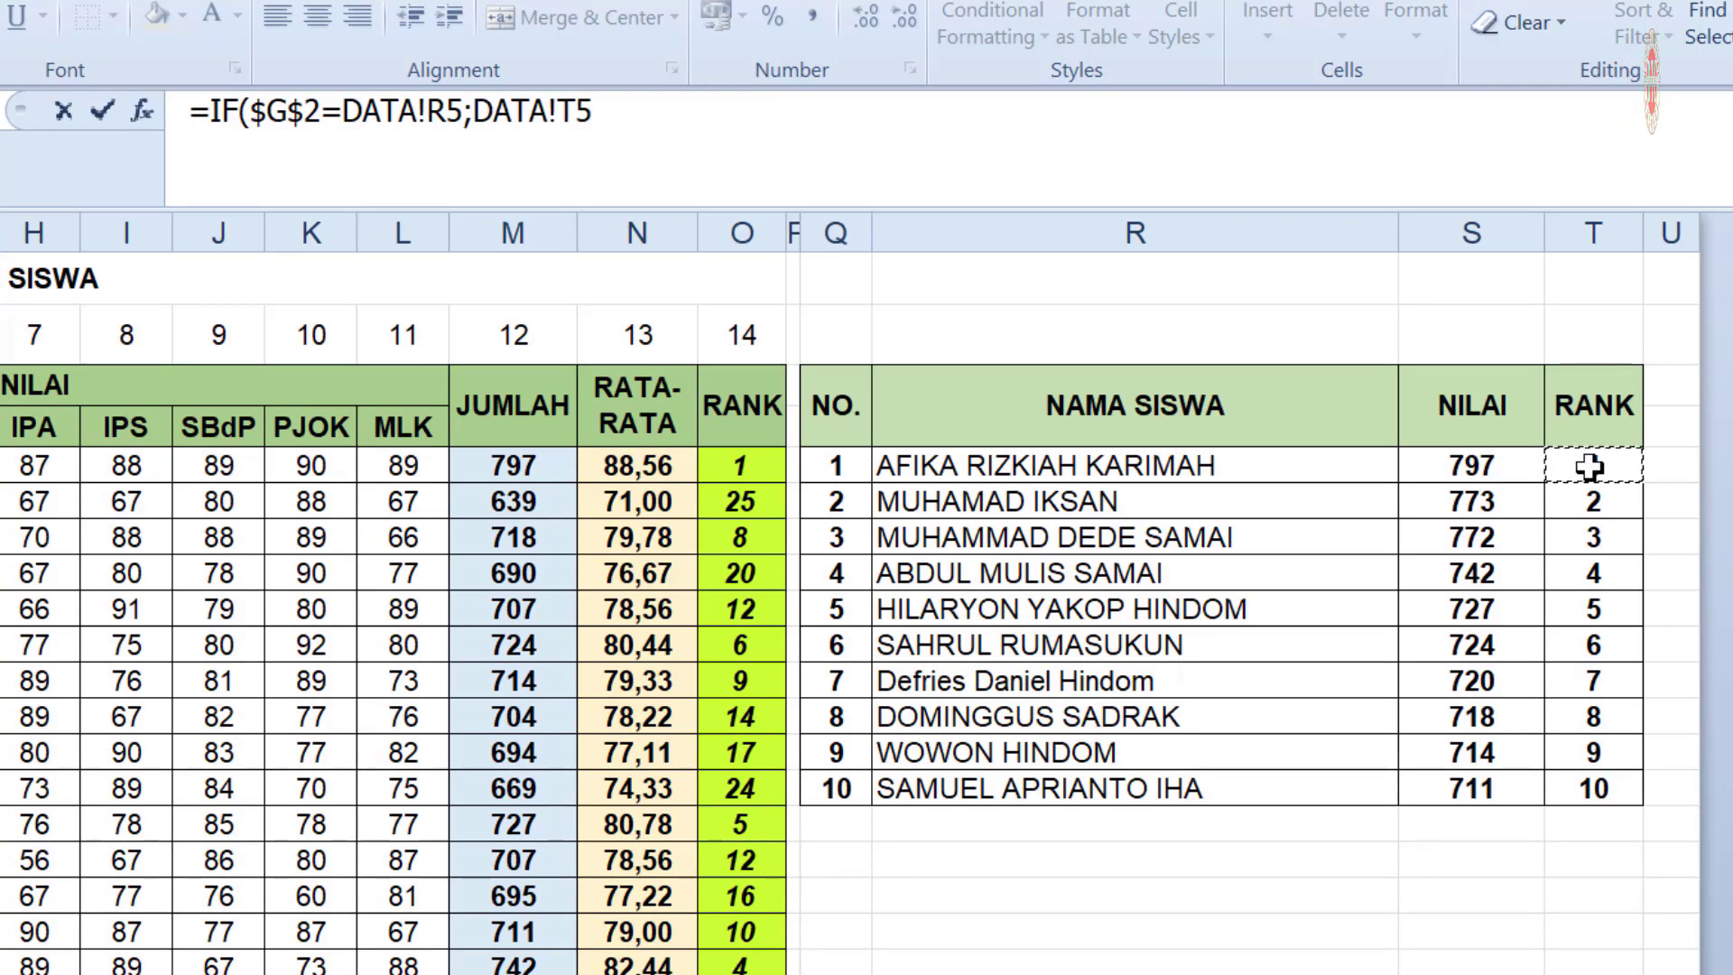
type(";")
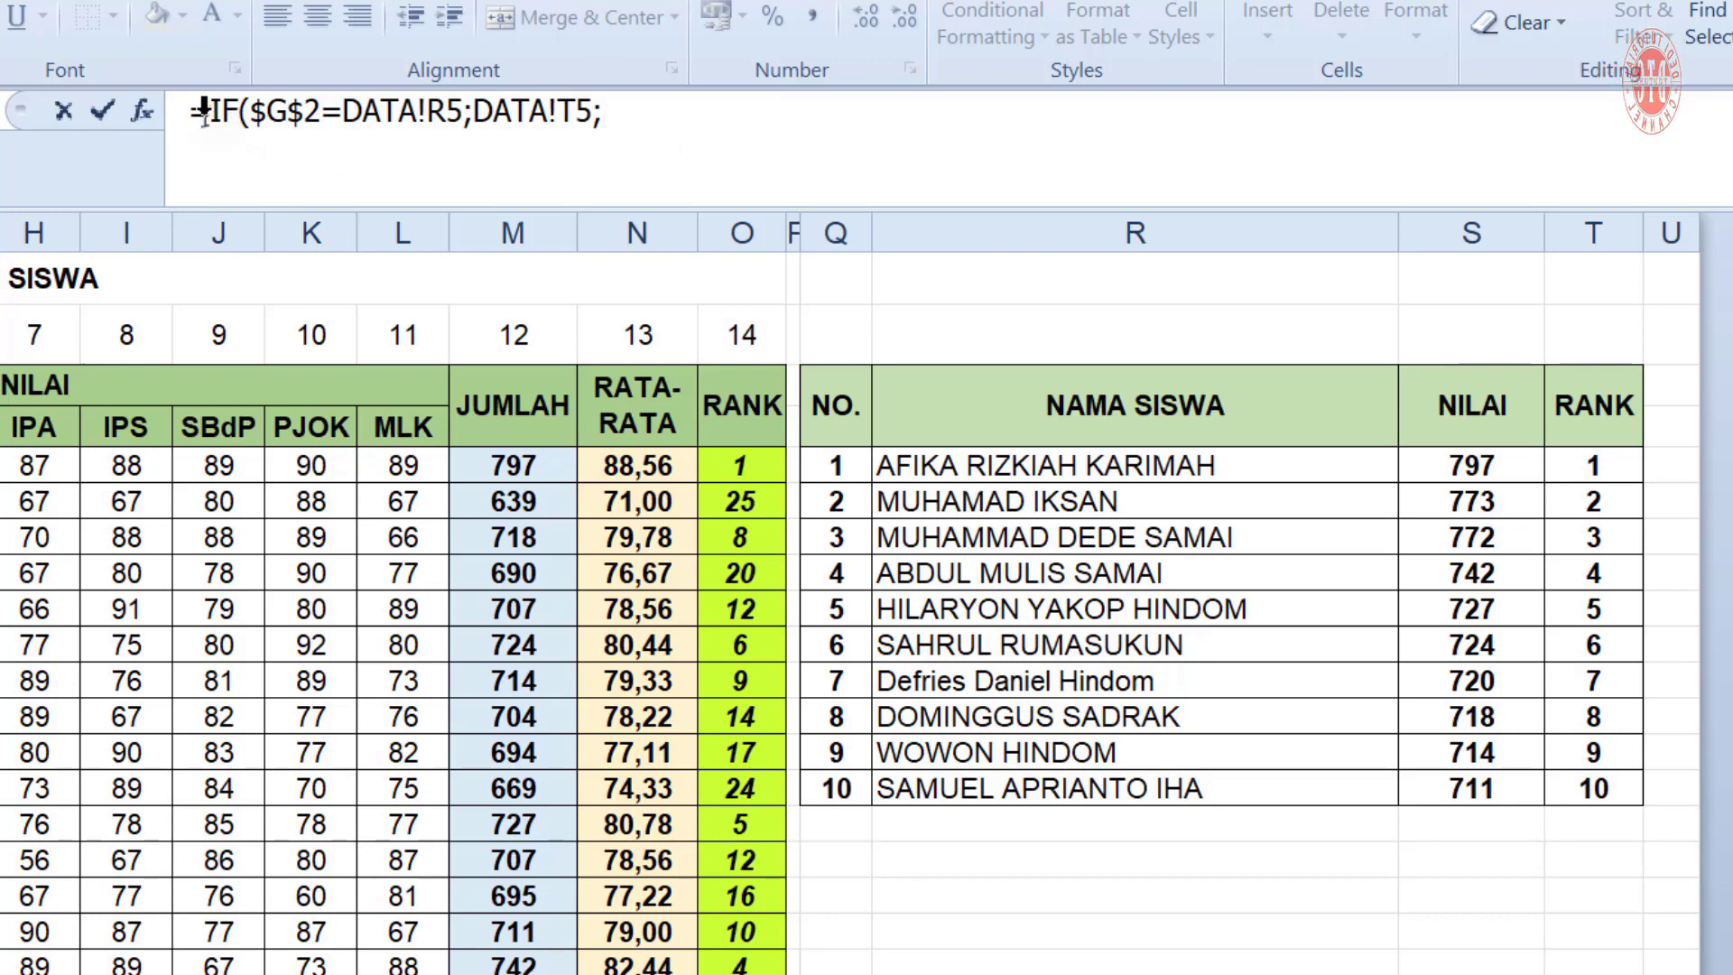
Copy the IF condition, append it as the false value, and change its references to DATA!R6 and DATA!T6
left_click_drag(204, 110, 713, 117)
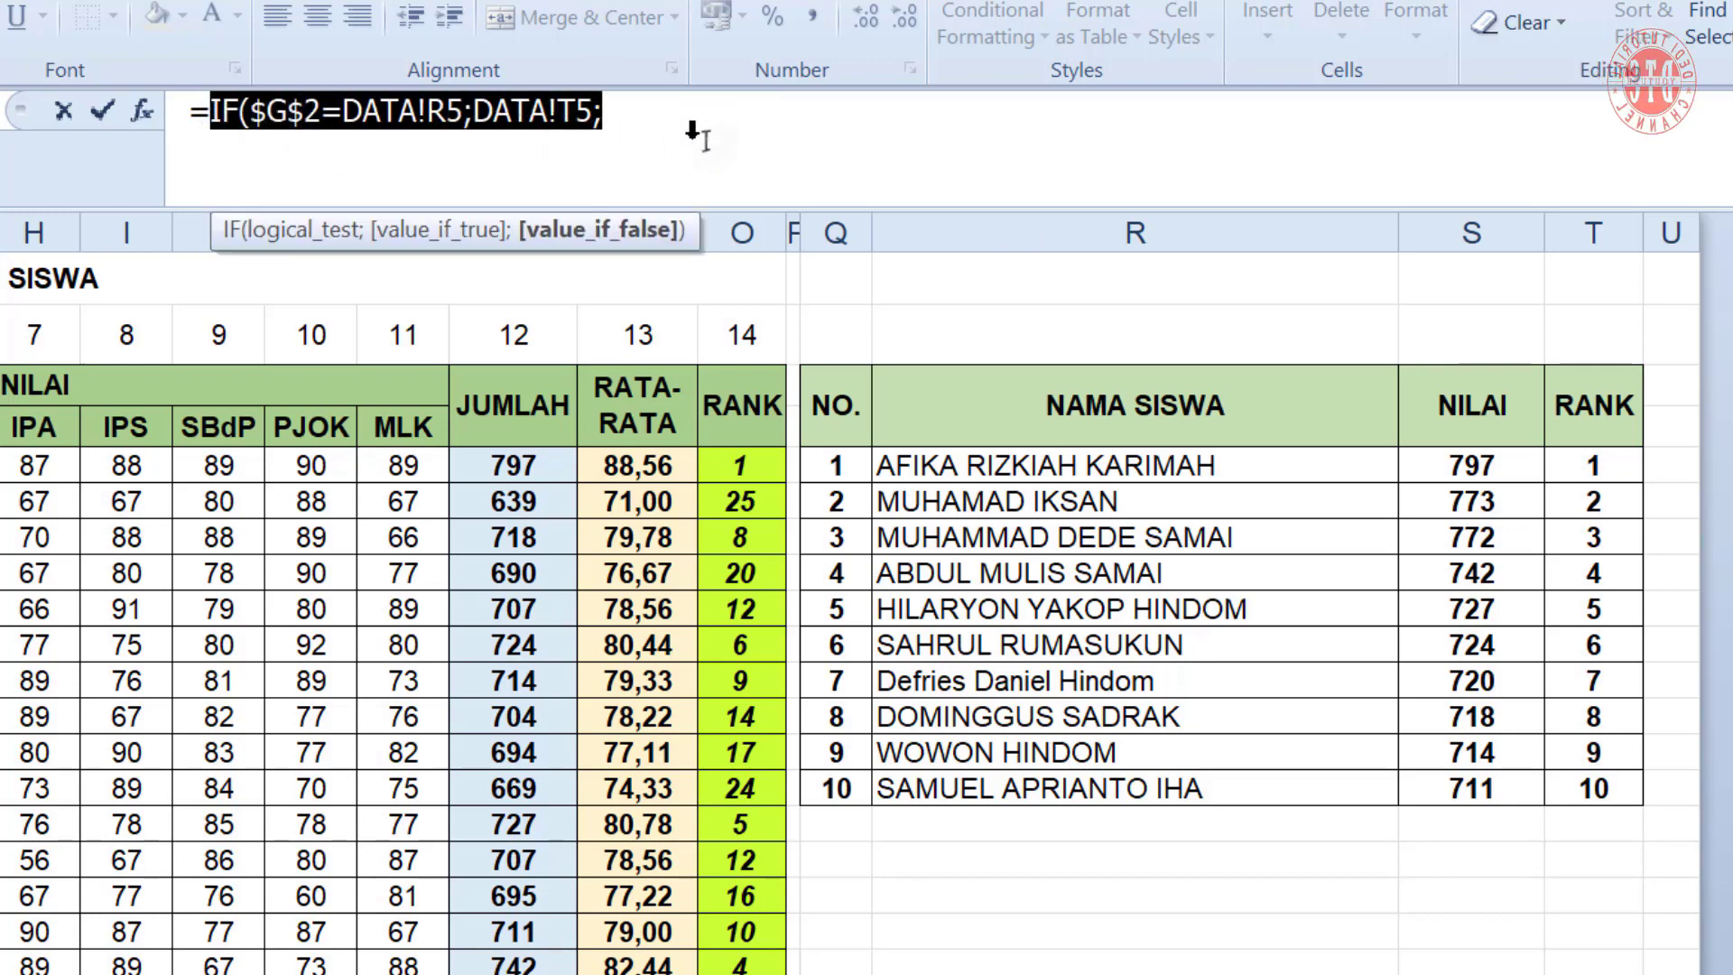
left_click(677, 115)
key("ctrl+v")
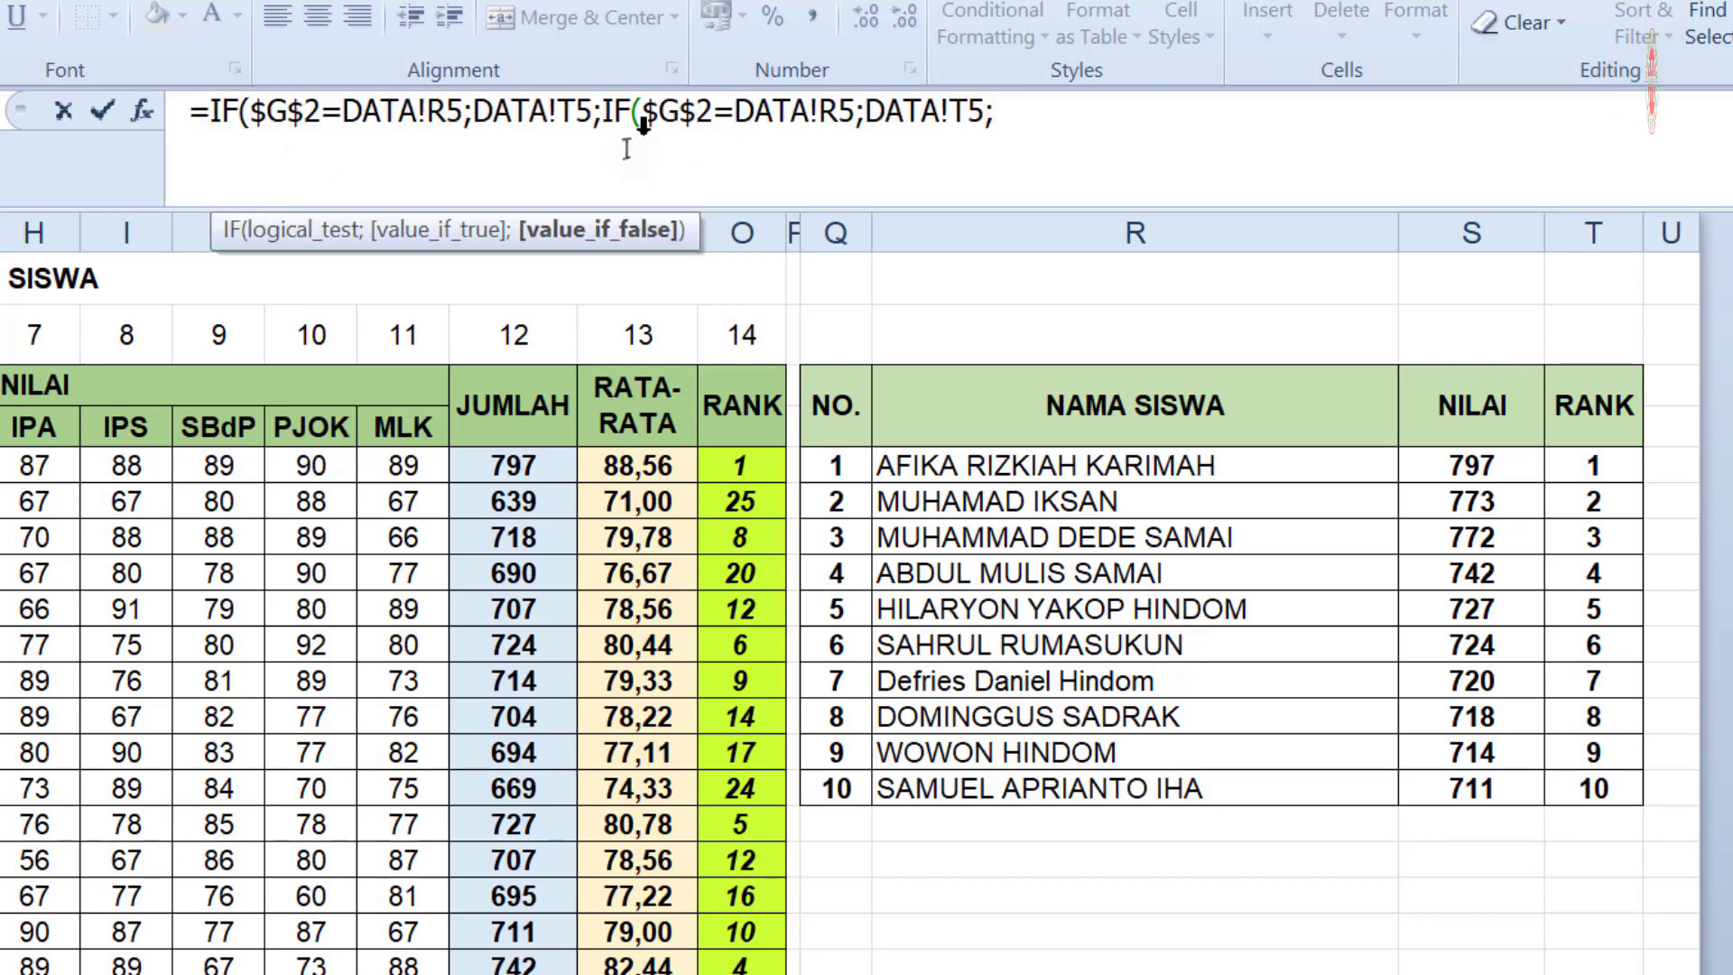
left_click_drag(732, 112, 855, 112)
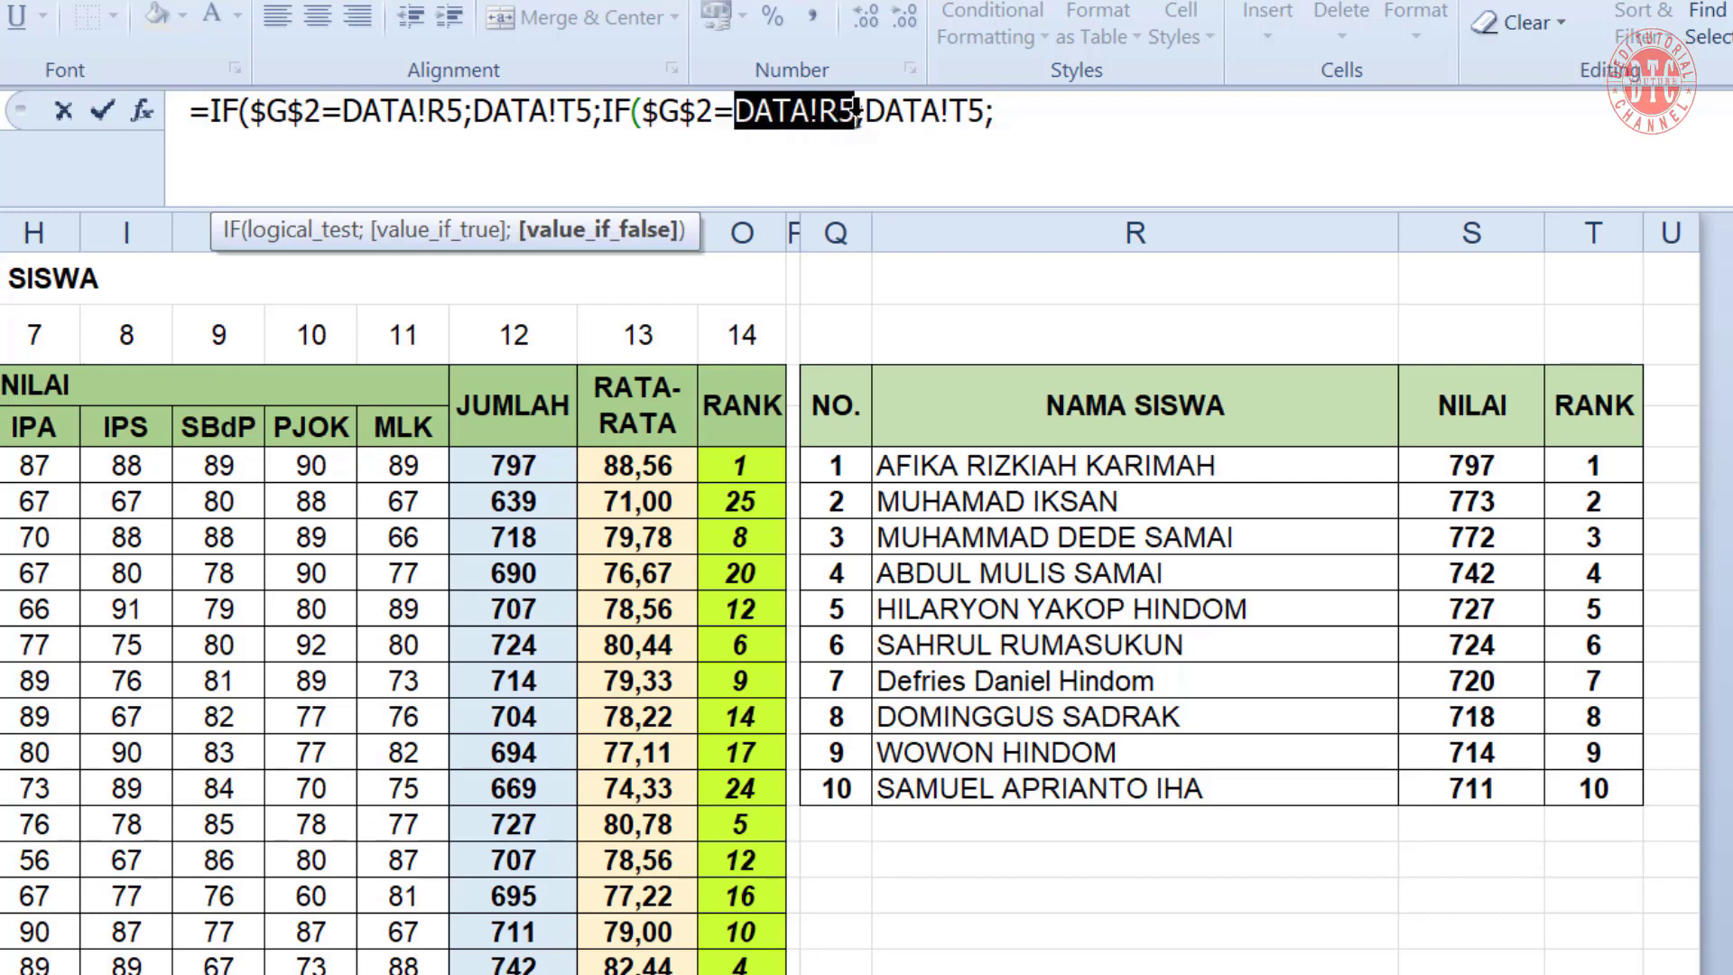
left_click(1029, 502)
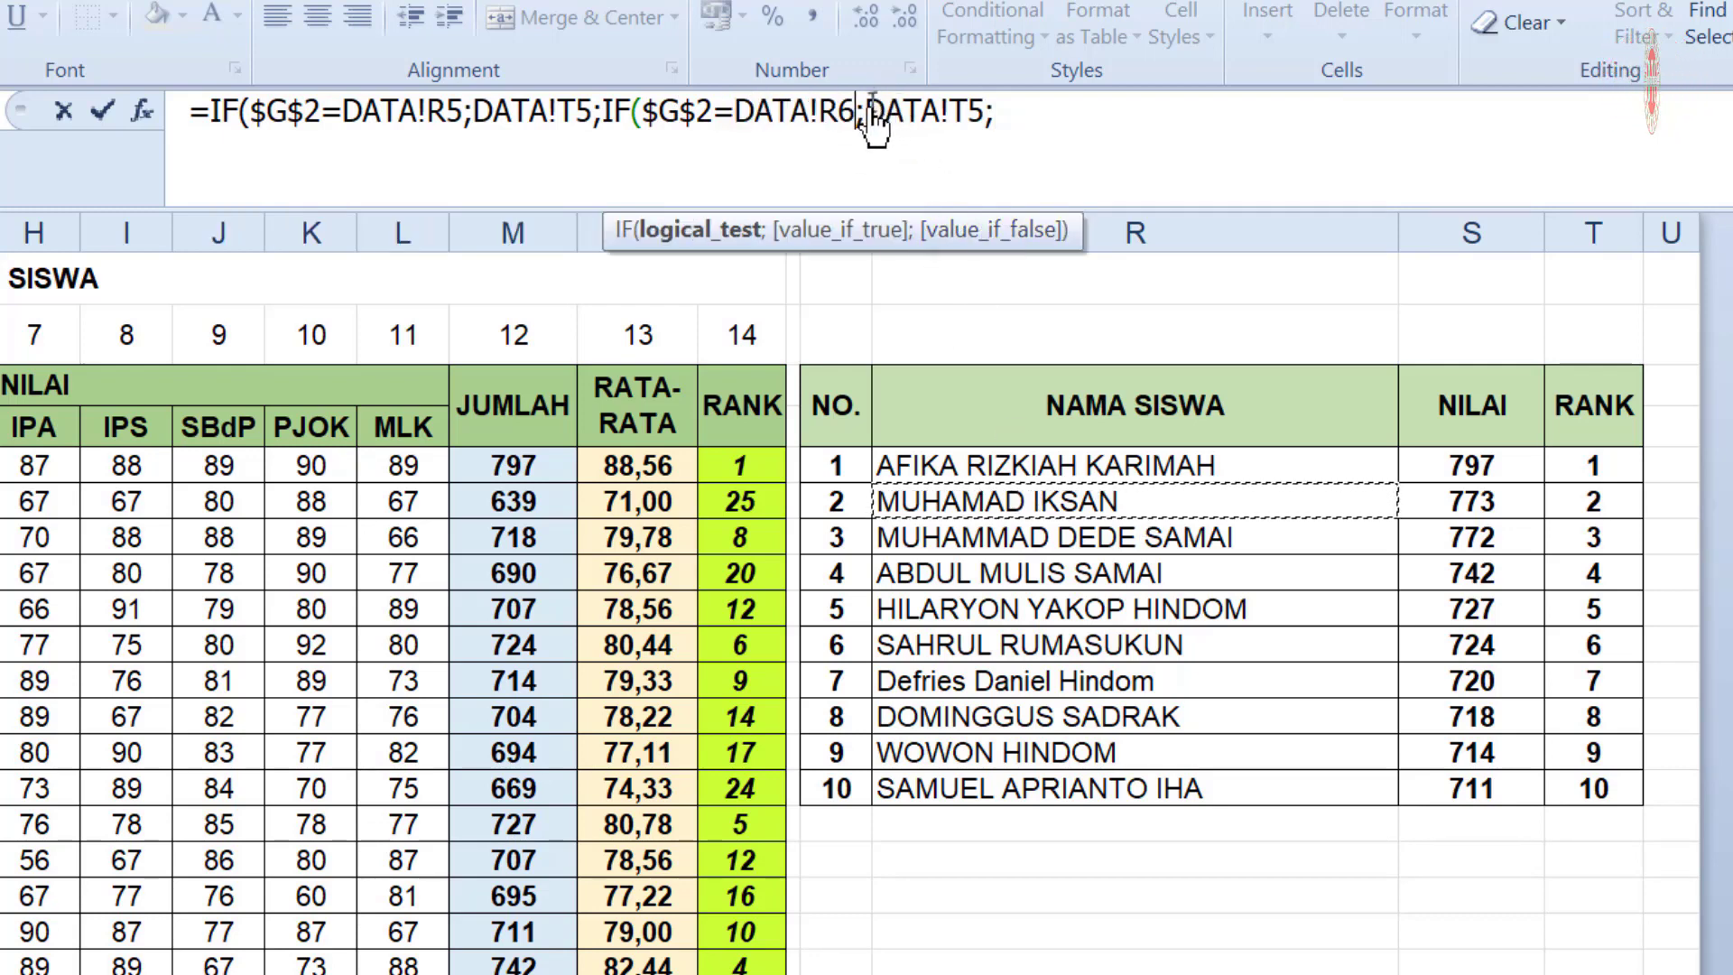
left_click_drag(864, 111, 990, 127)
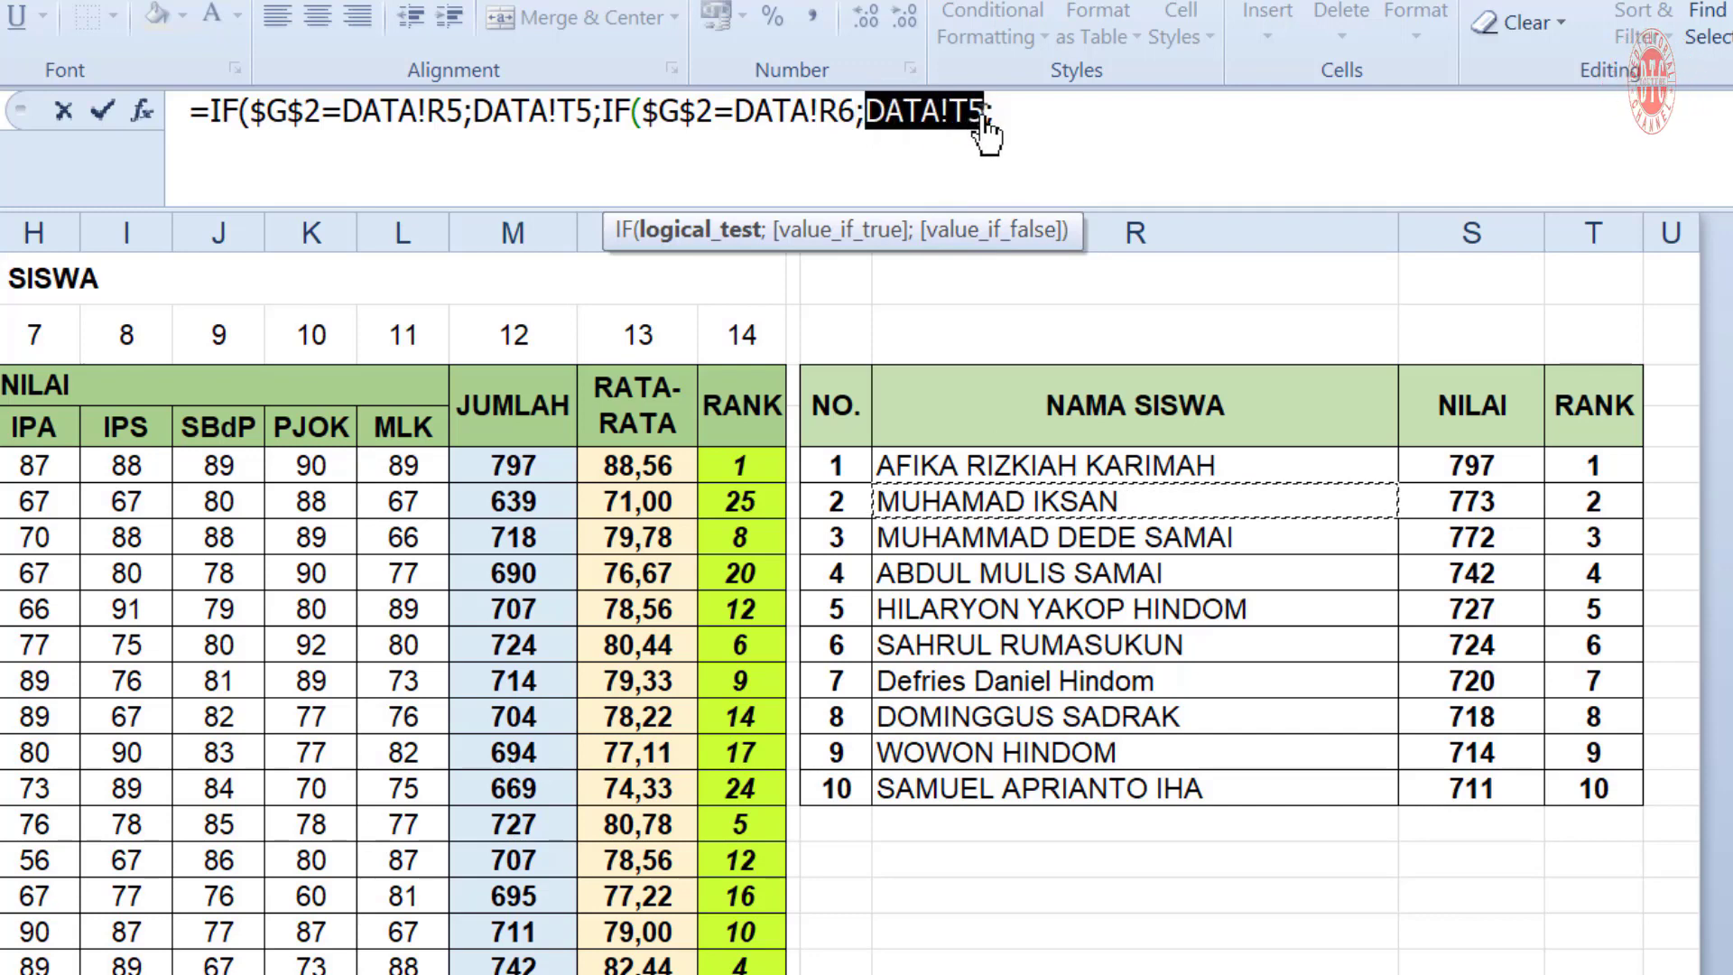
left_click(1590, 503)
Append a third copied IF condition to the formula and point it to DATA!R7 and DATA!T7
left_click(1116, 118)
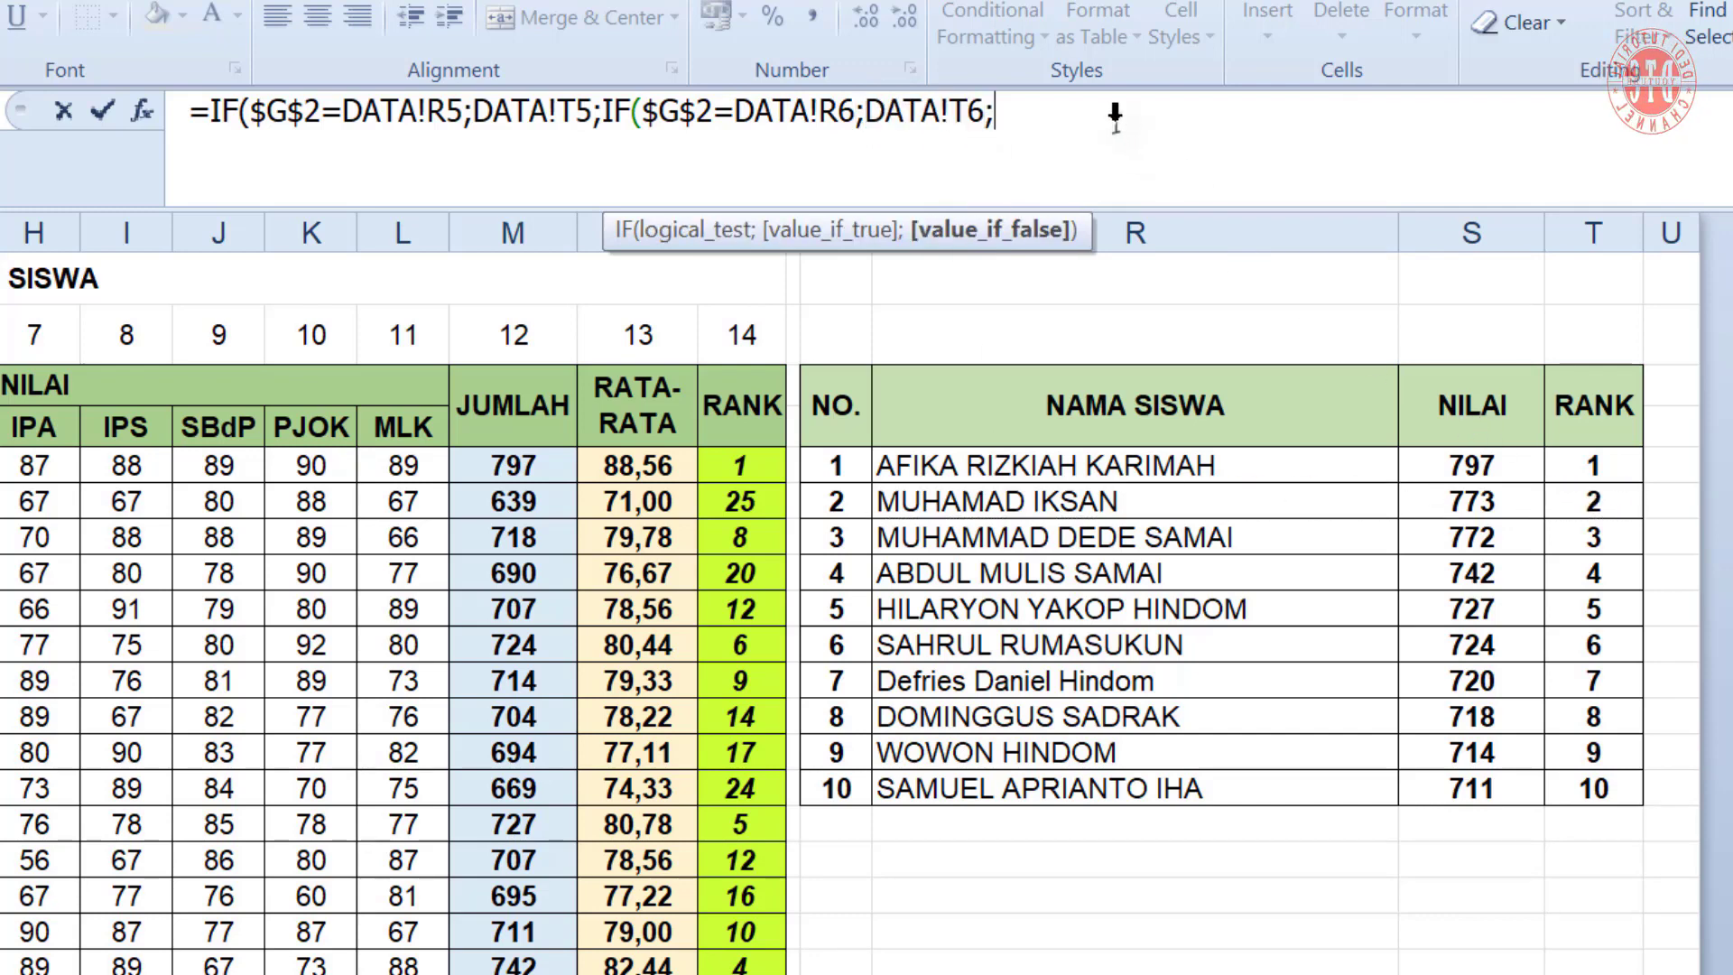
key("ctrl+v")
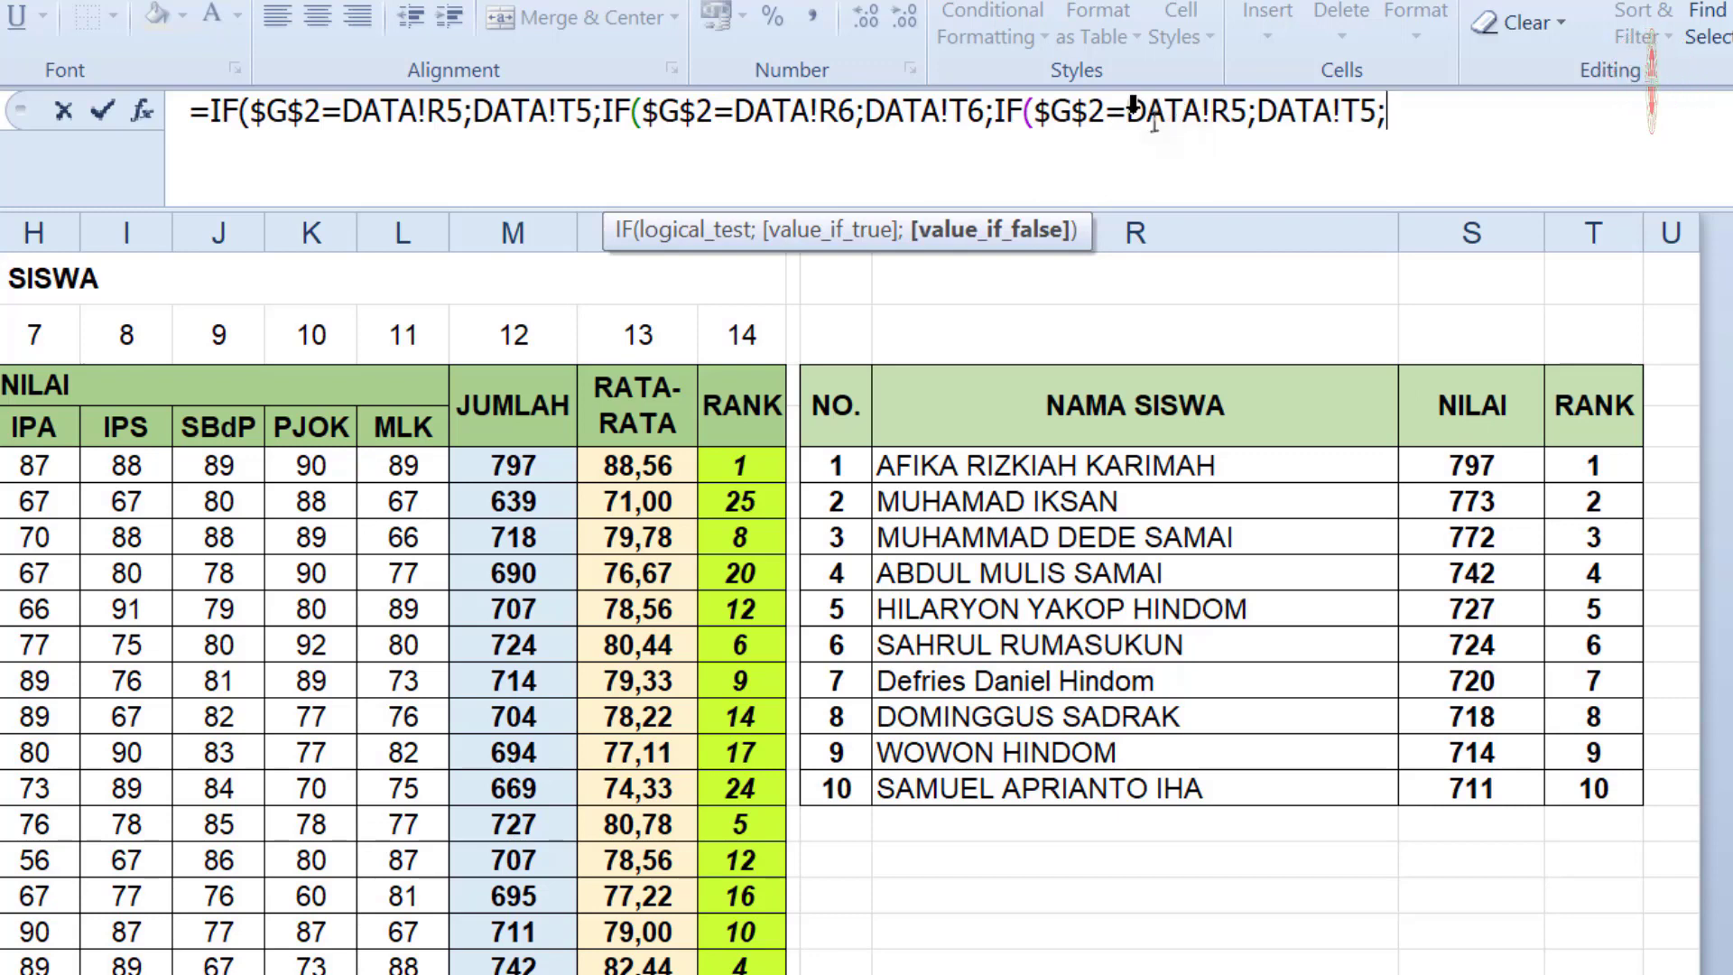
left_click_drag(1126, 111, 1248, 107)
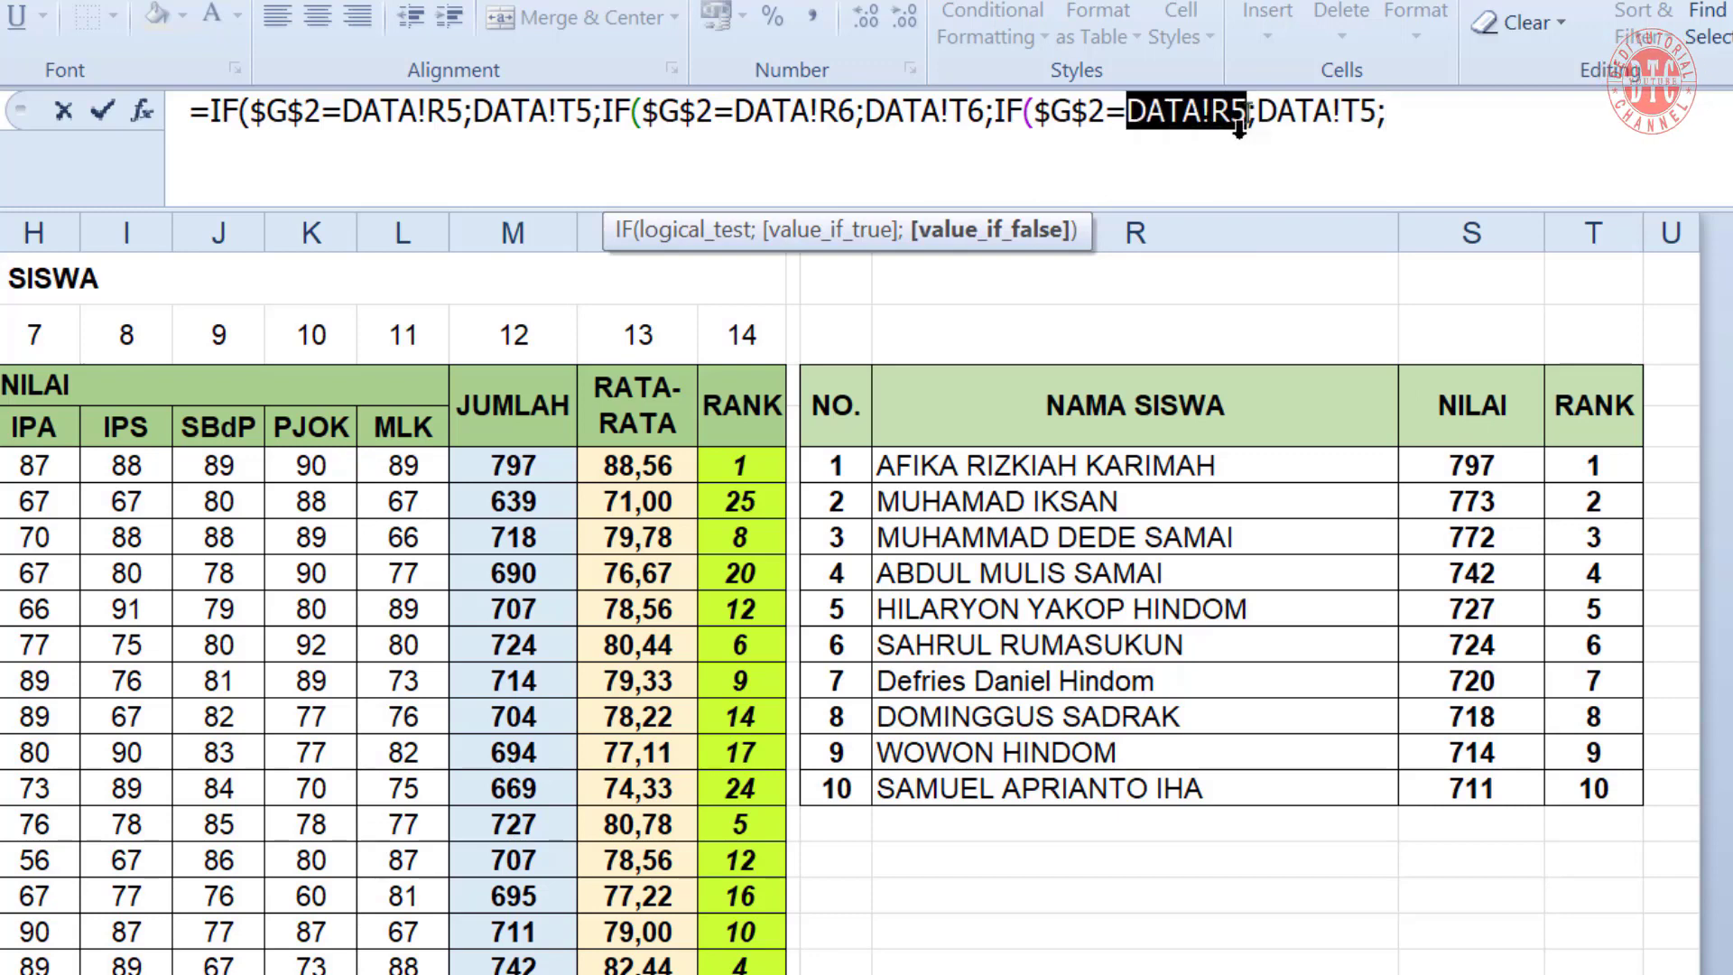
left_click(1002, 536)
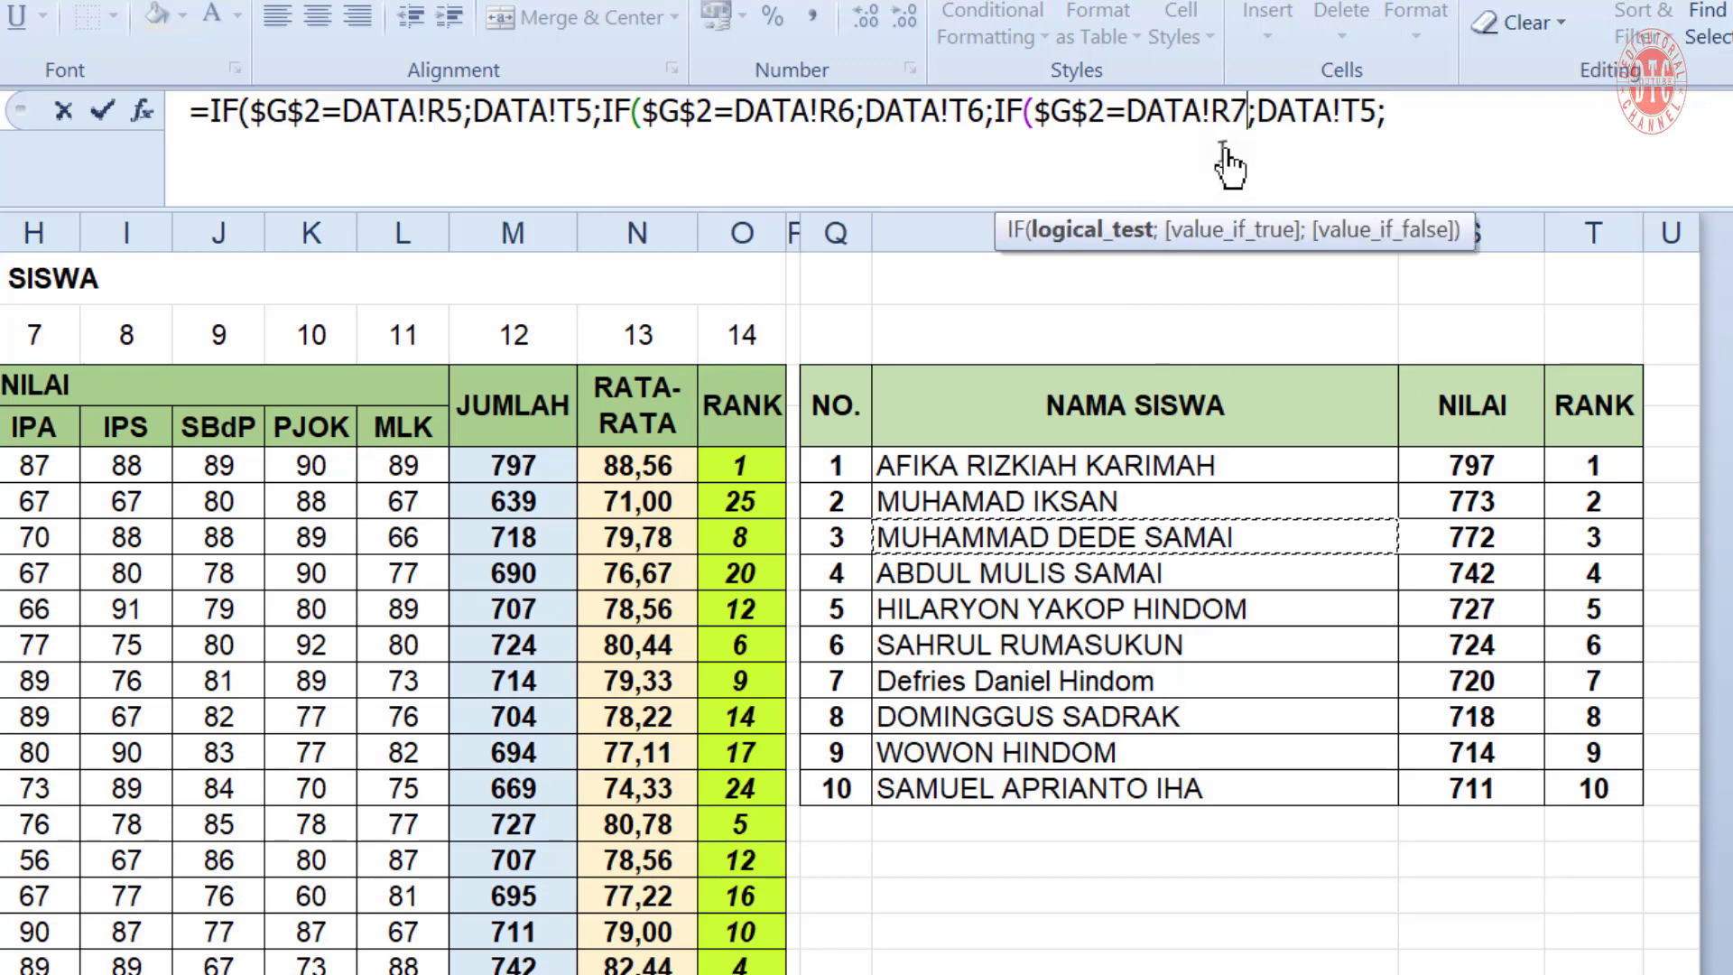
left_click_drag(1258, 111, 1381, 131)
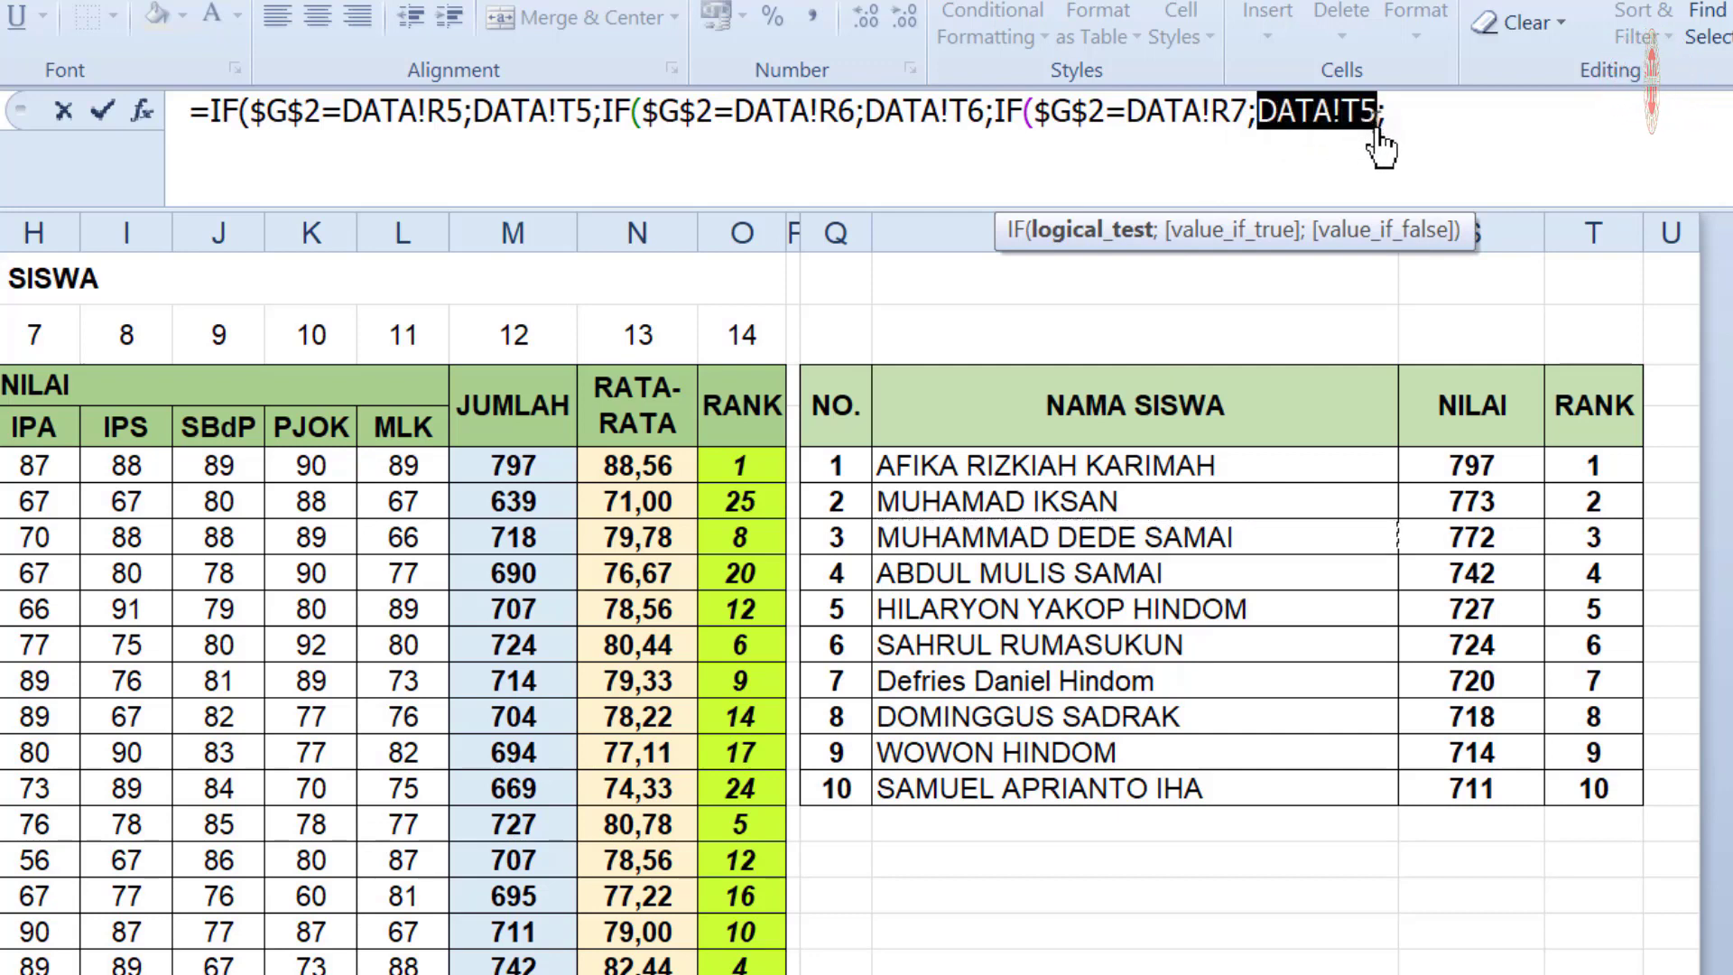
left_click(1604, 535)
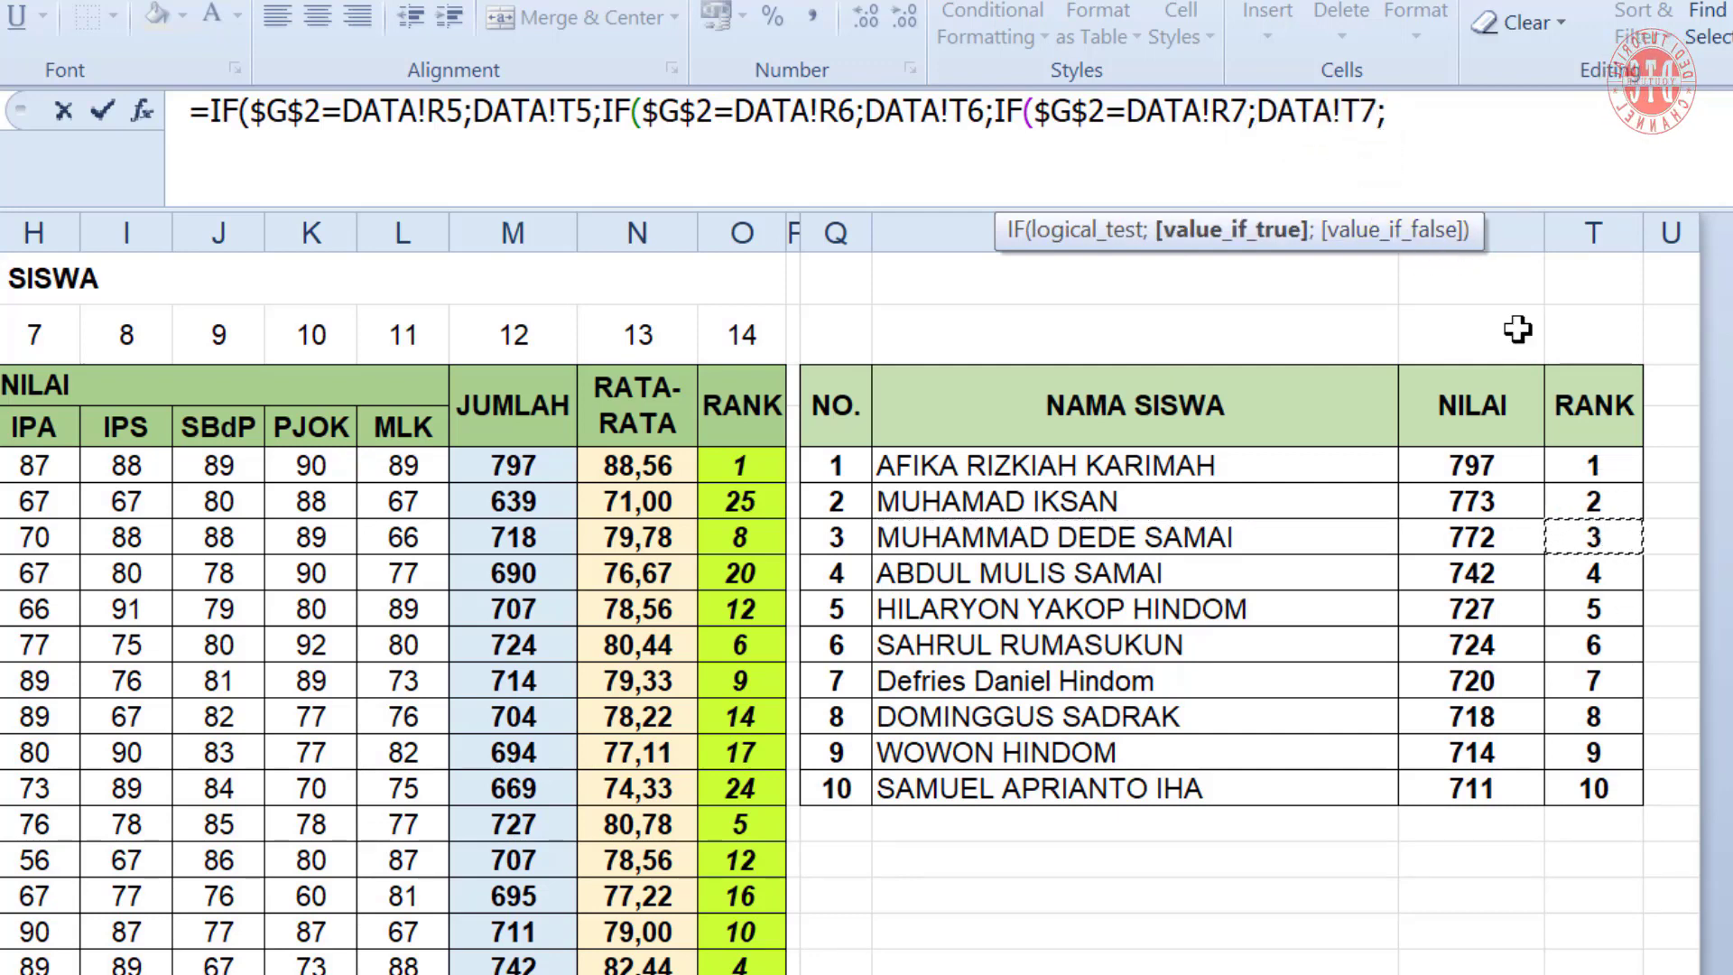
Append a fourth copied IF condition to the formula and point it to DATA!R8 and DATA!T8
left_click(1437, 106)
key("ctrl+v")
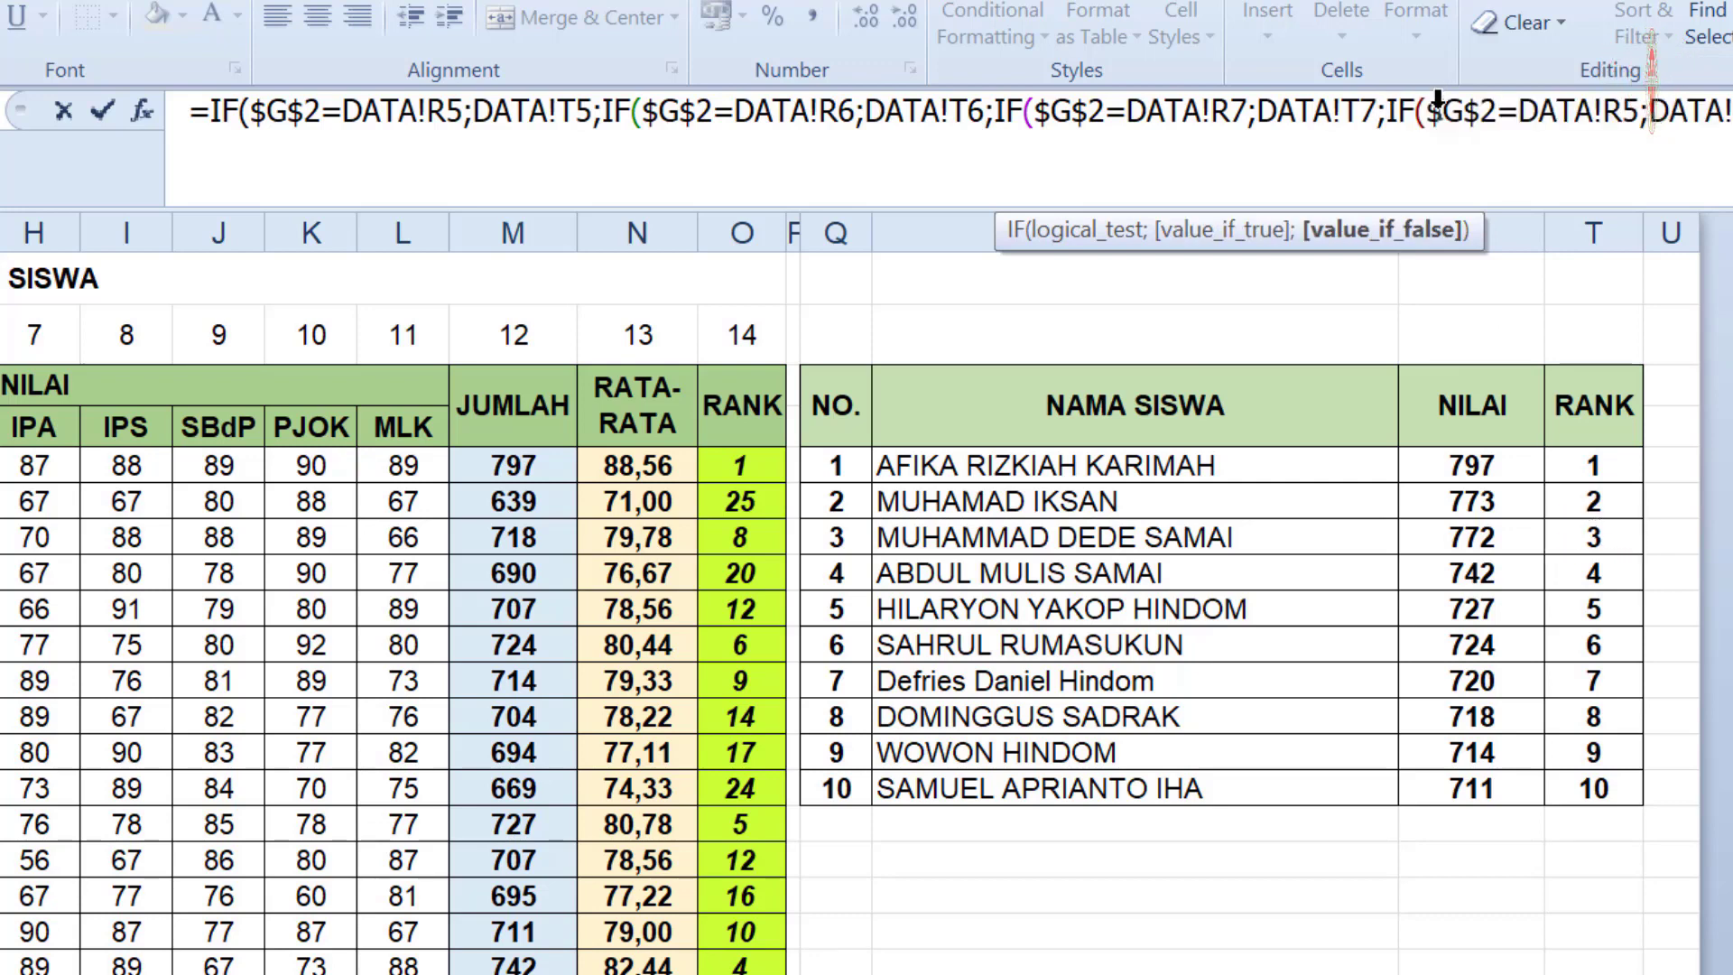
left_click_drag(1518, 110, 1640, 115)
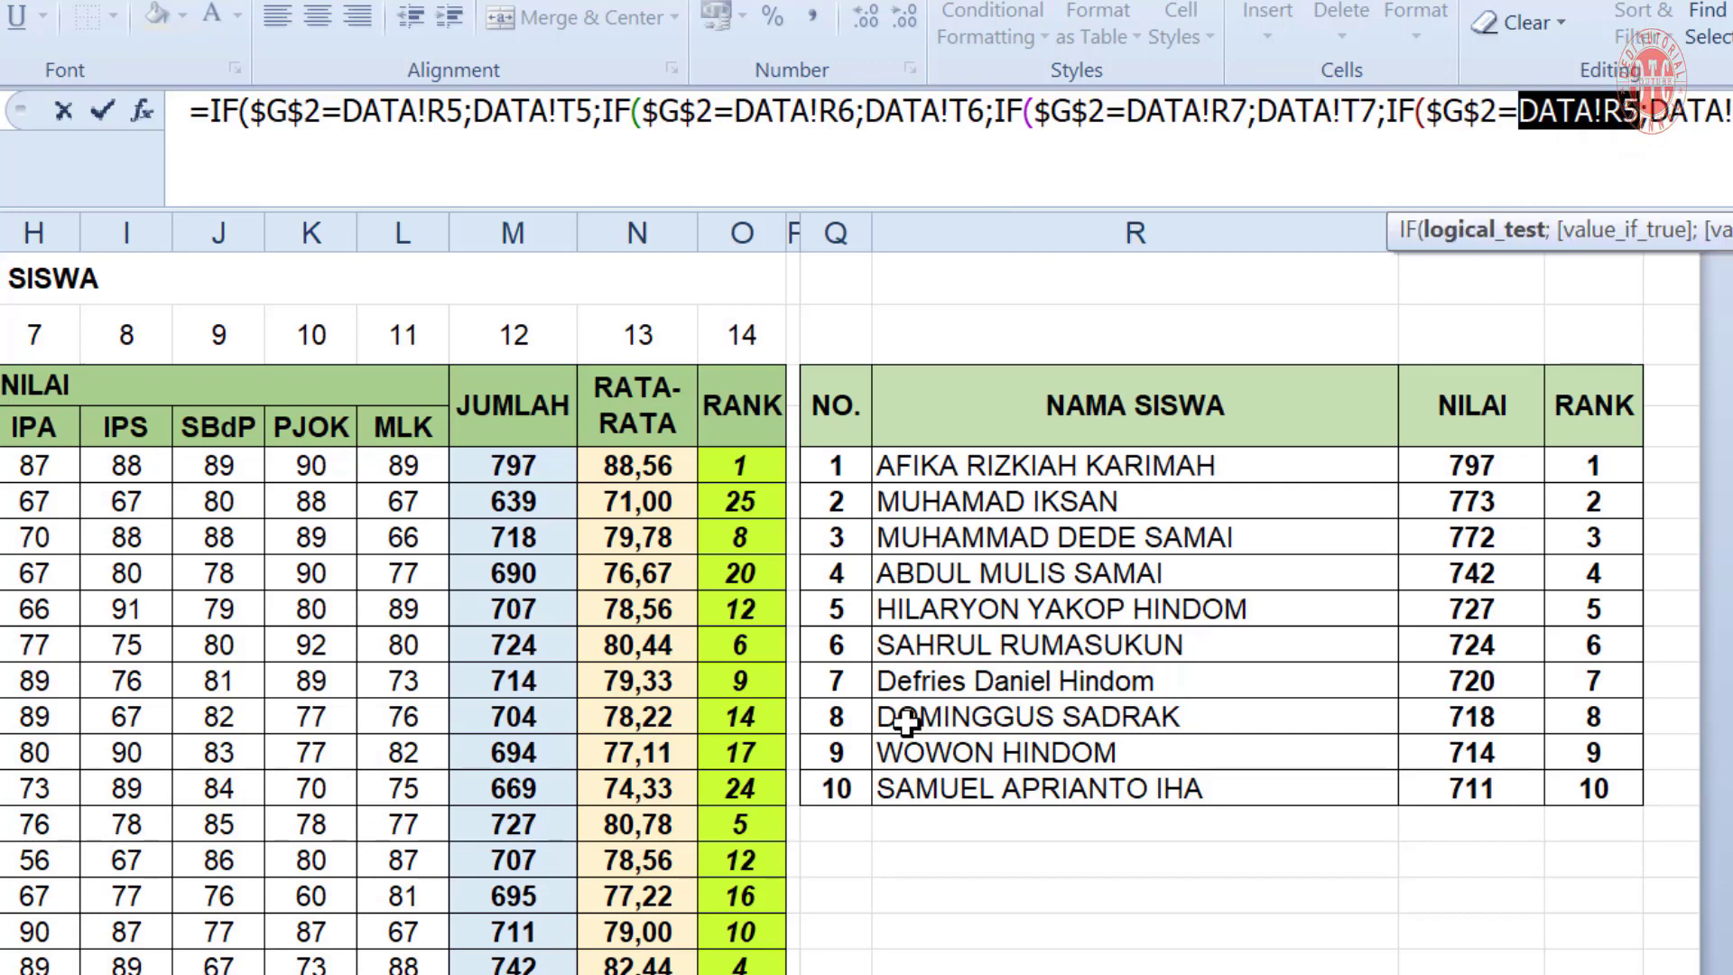
left_click(917, 572)
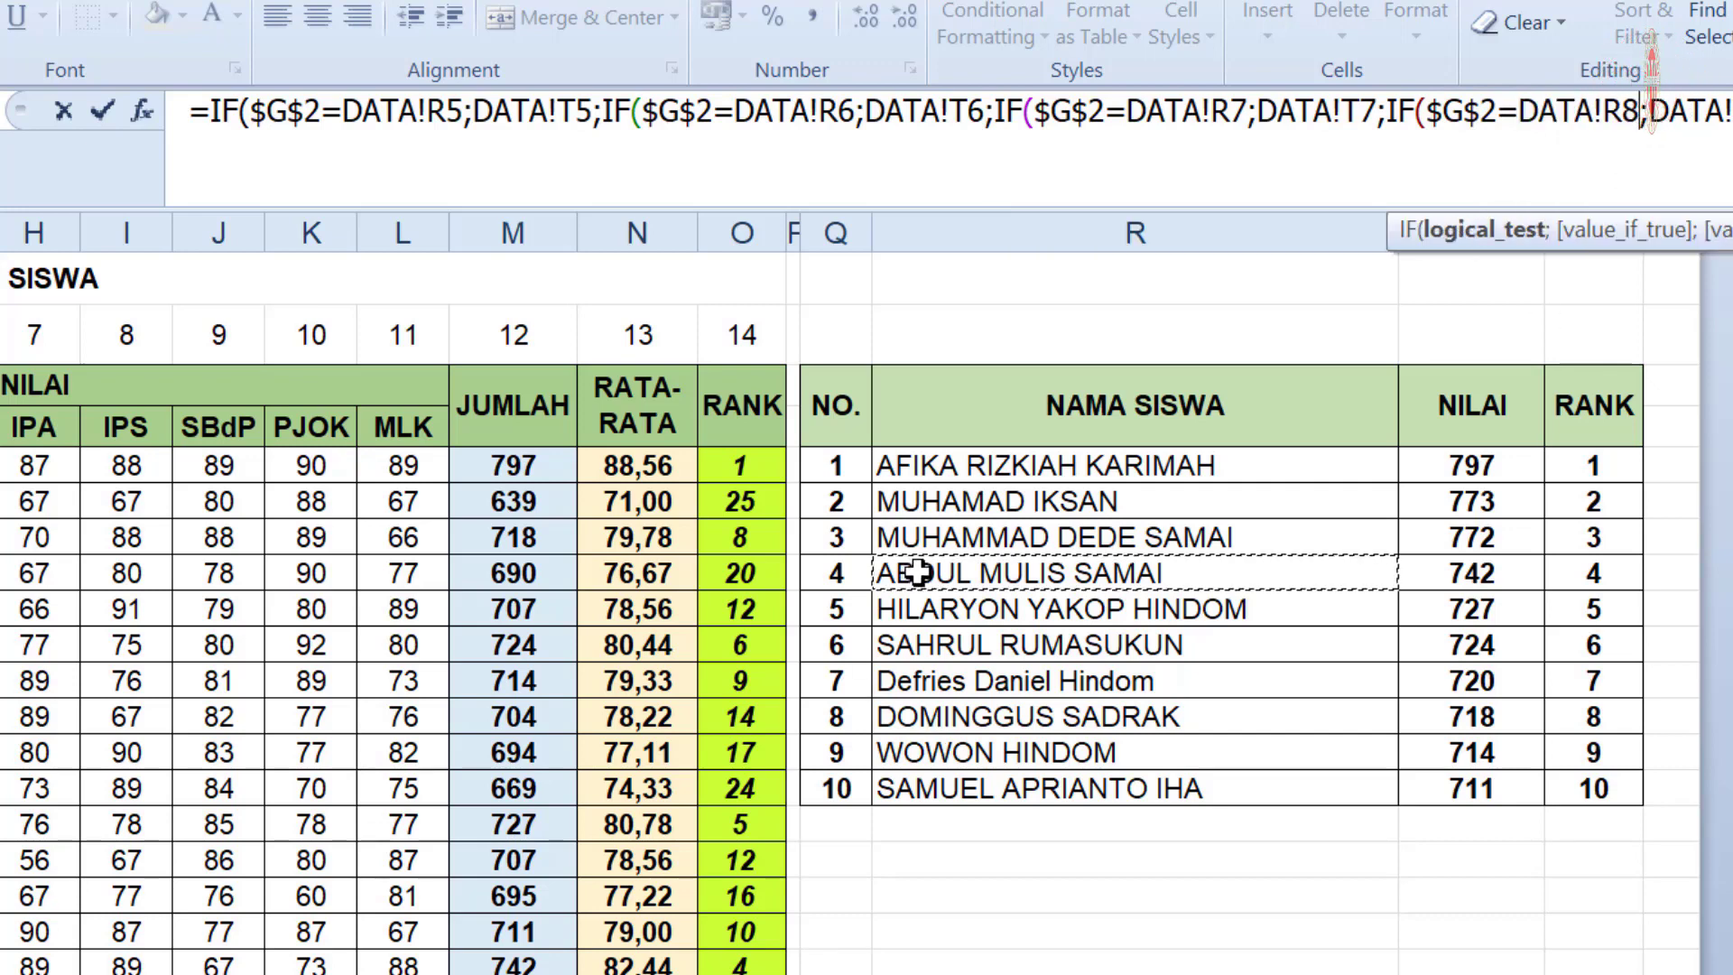
left_click_drag(1647, 112, 1731, 122)
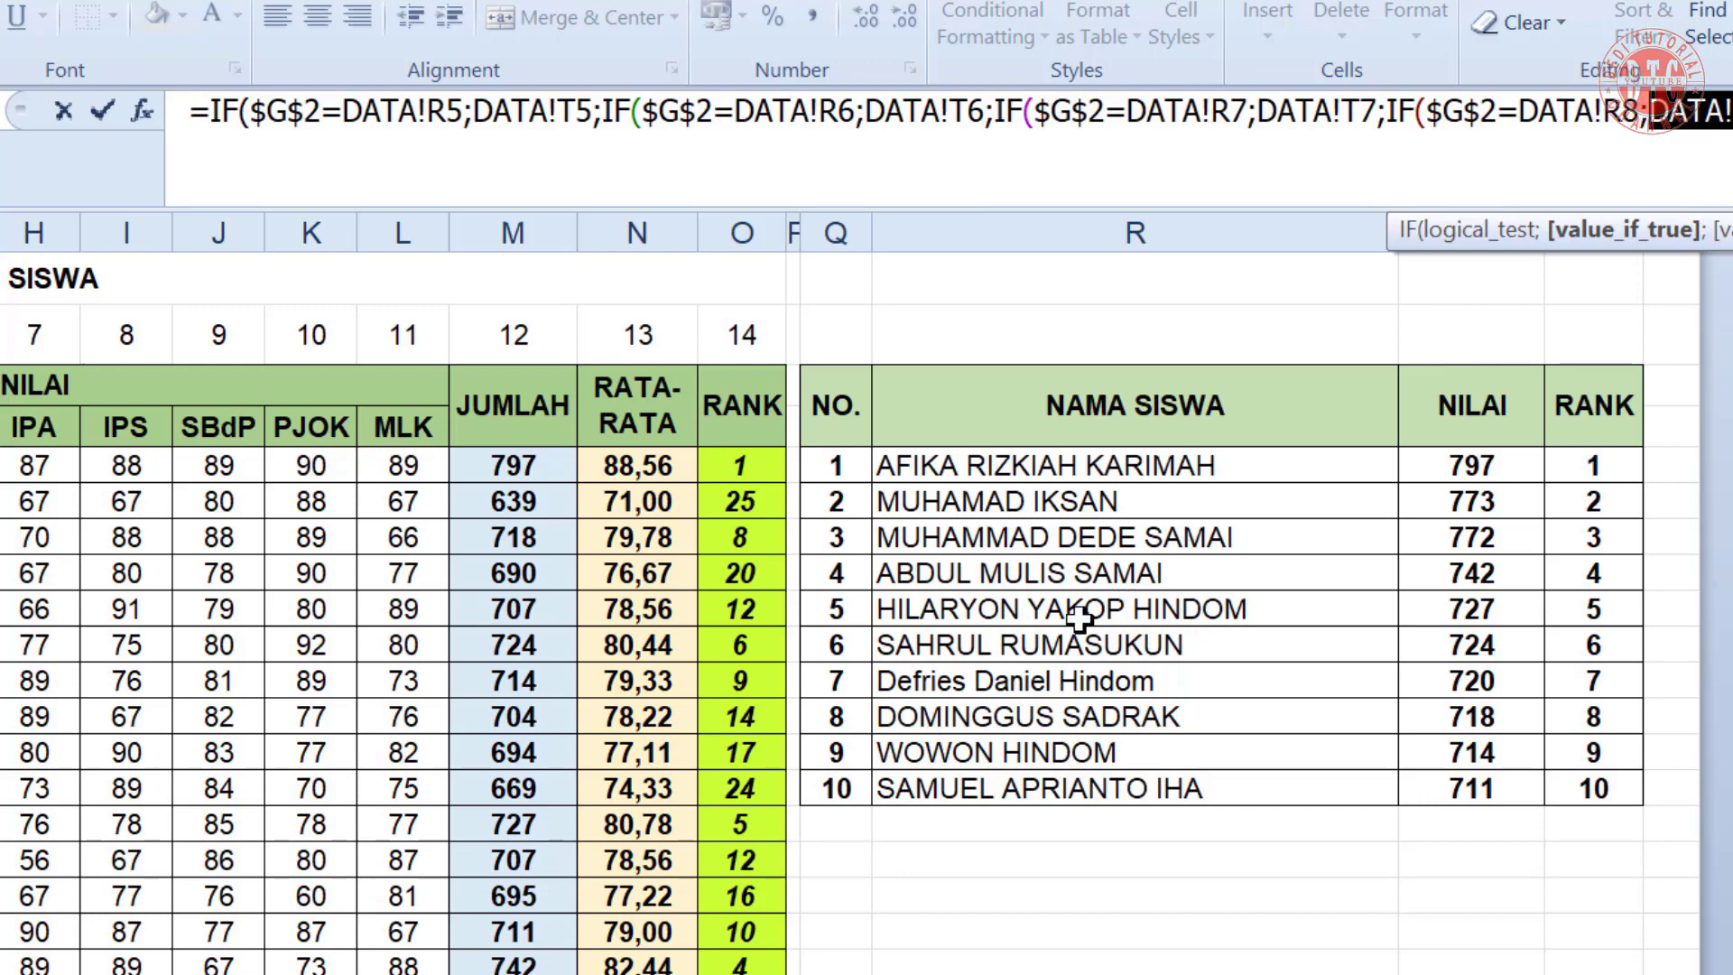
left_click(1592, 573)
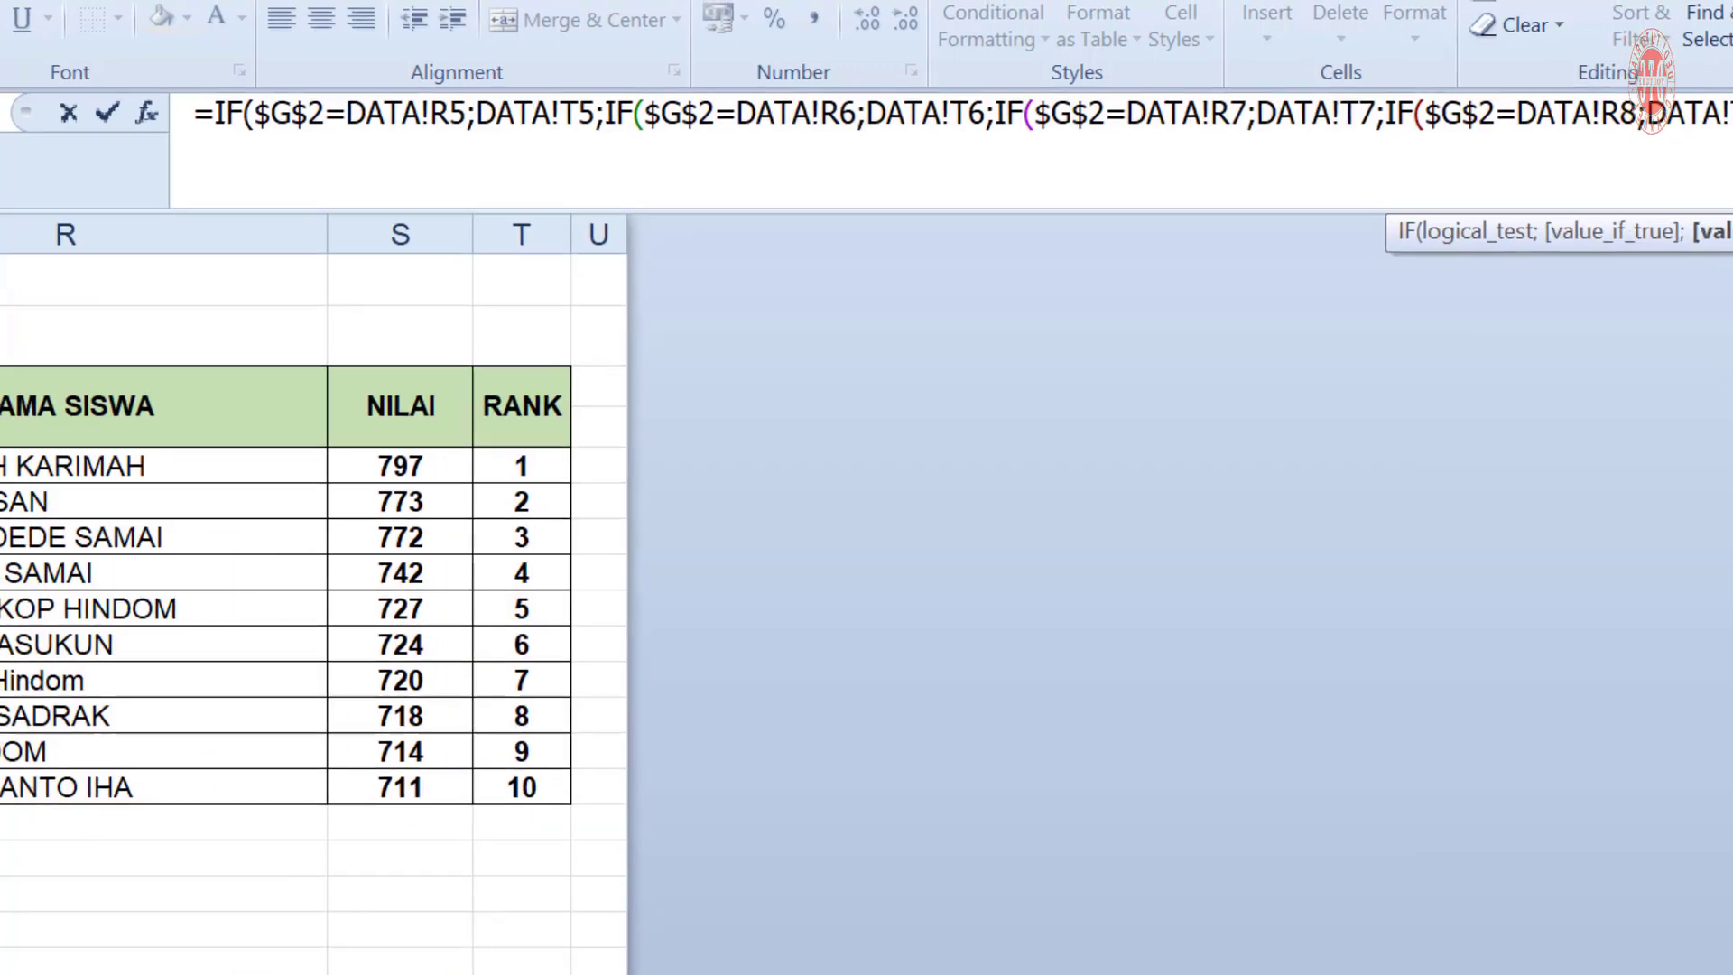
Append another copied IF condition to the nested formula and change its references to DATA!R9 and DATA!T9
key("ctrl+v")
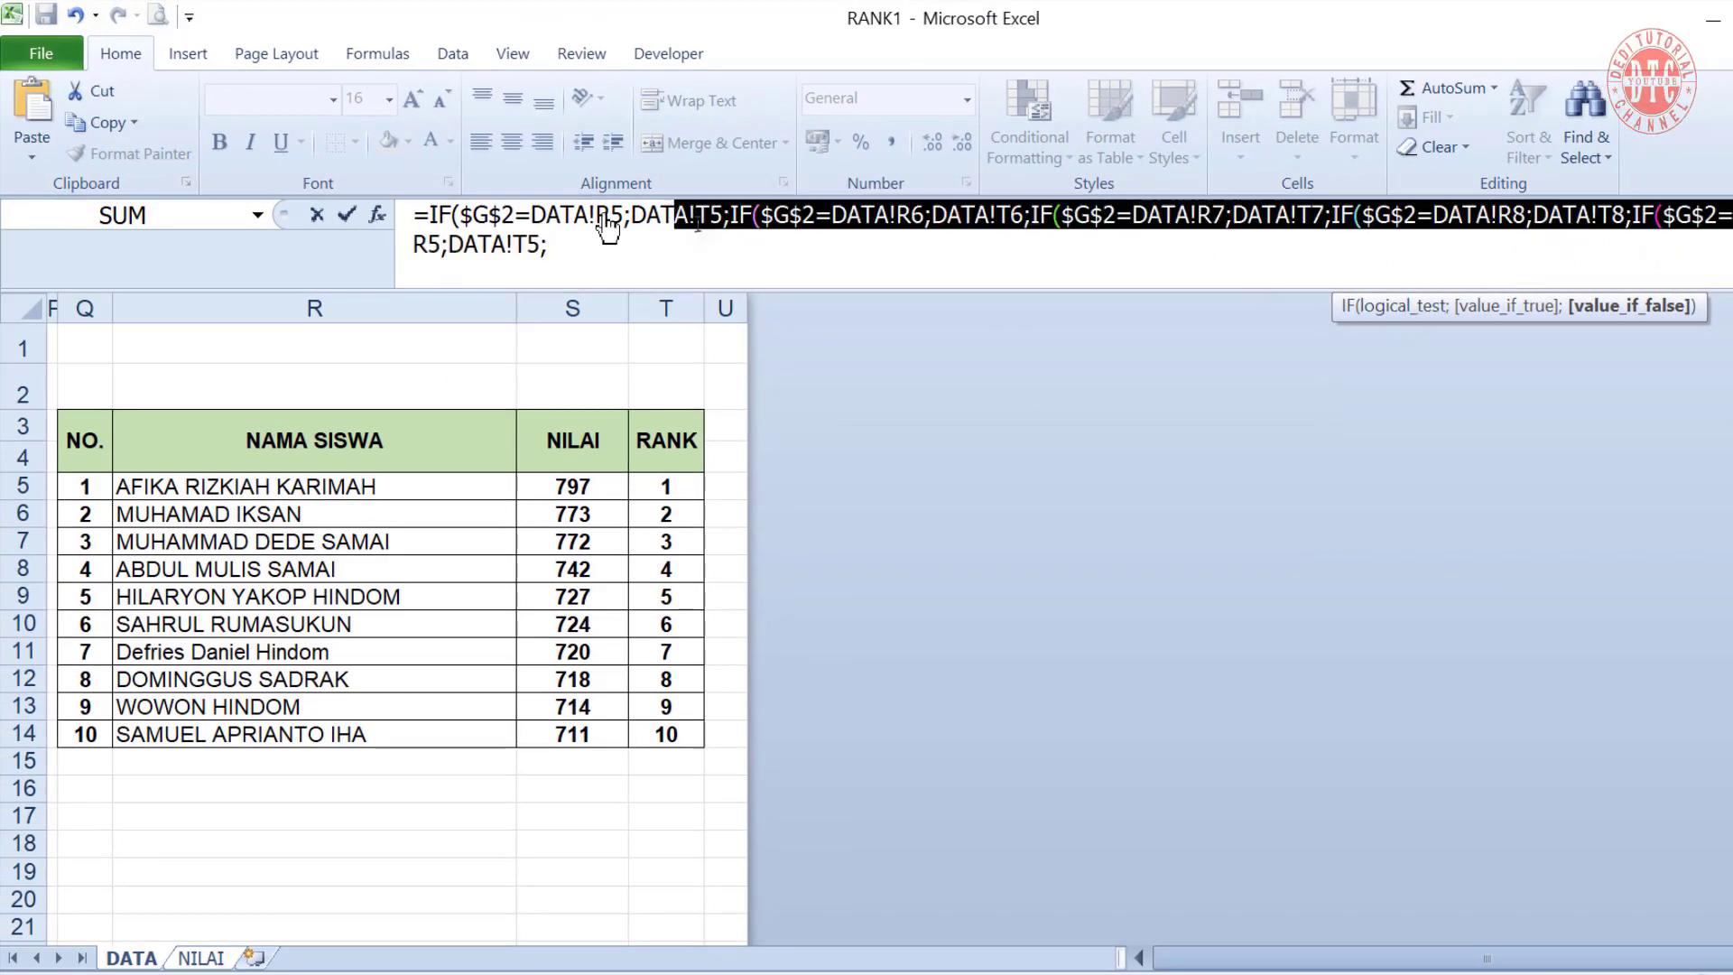
double_click(426, 243)
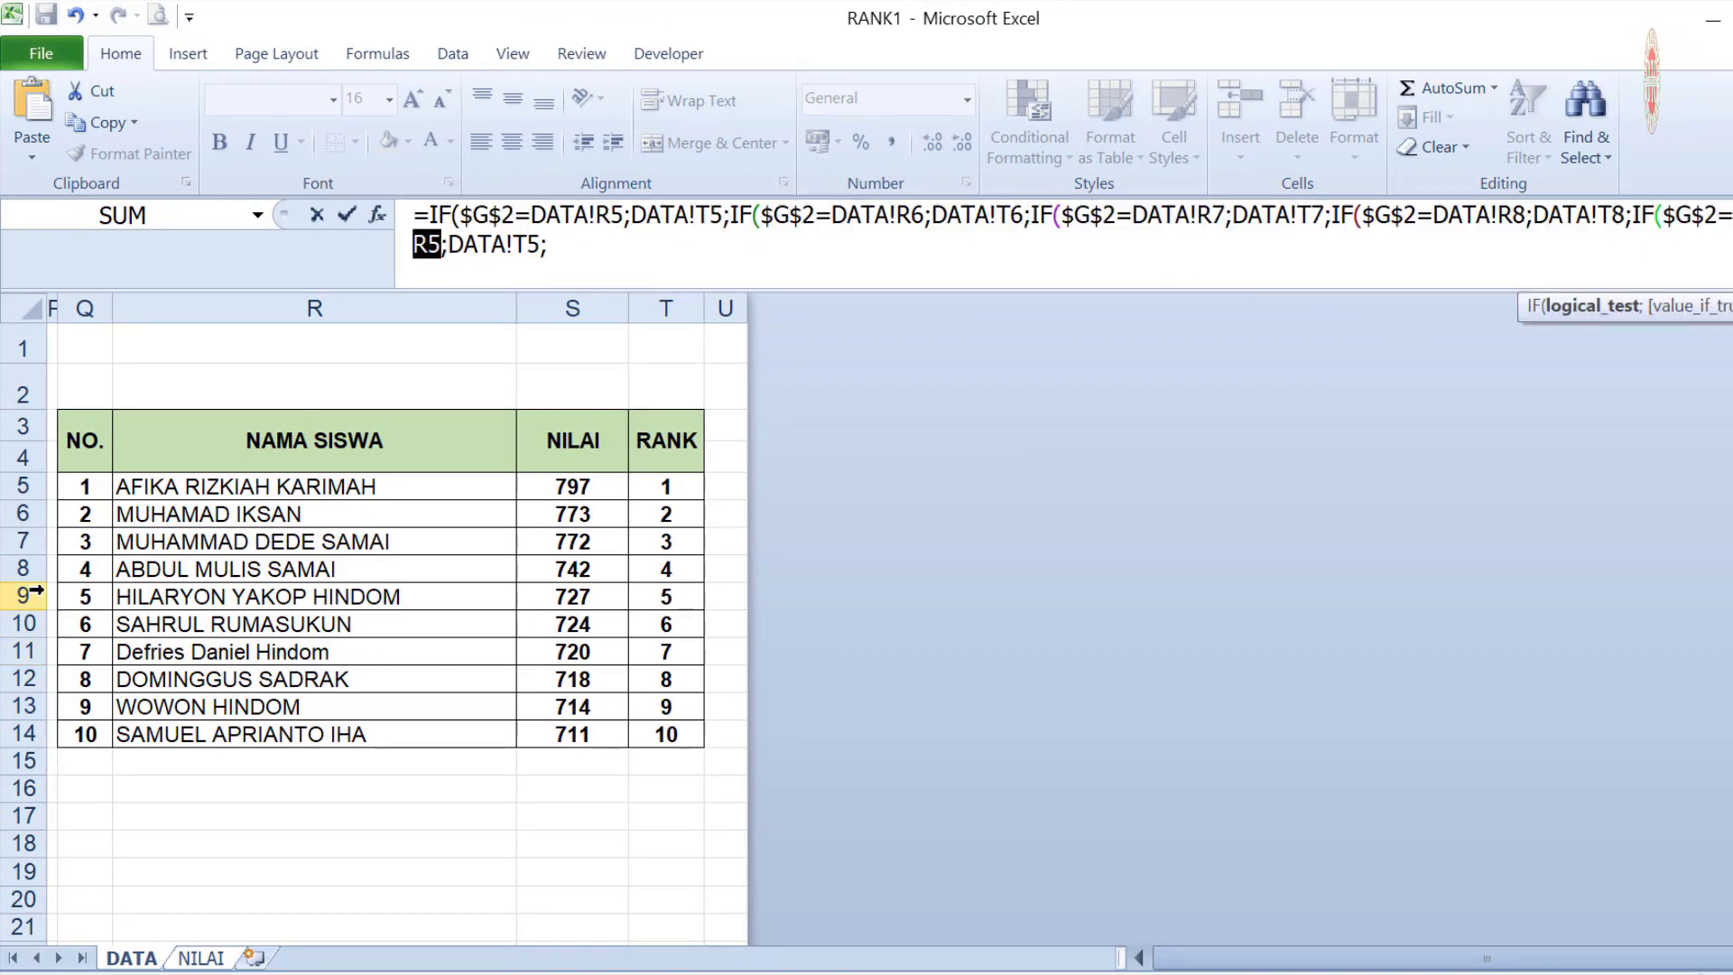
left_click(287, 593)
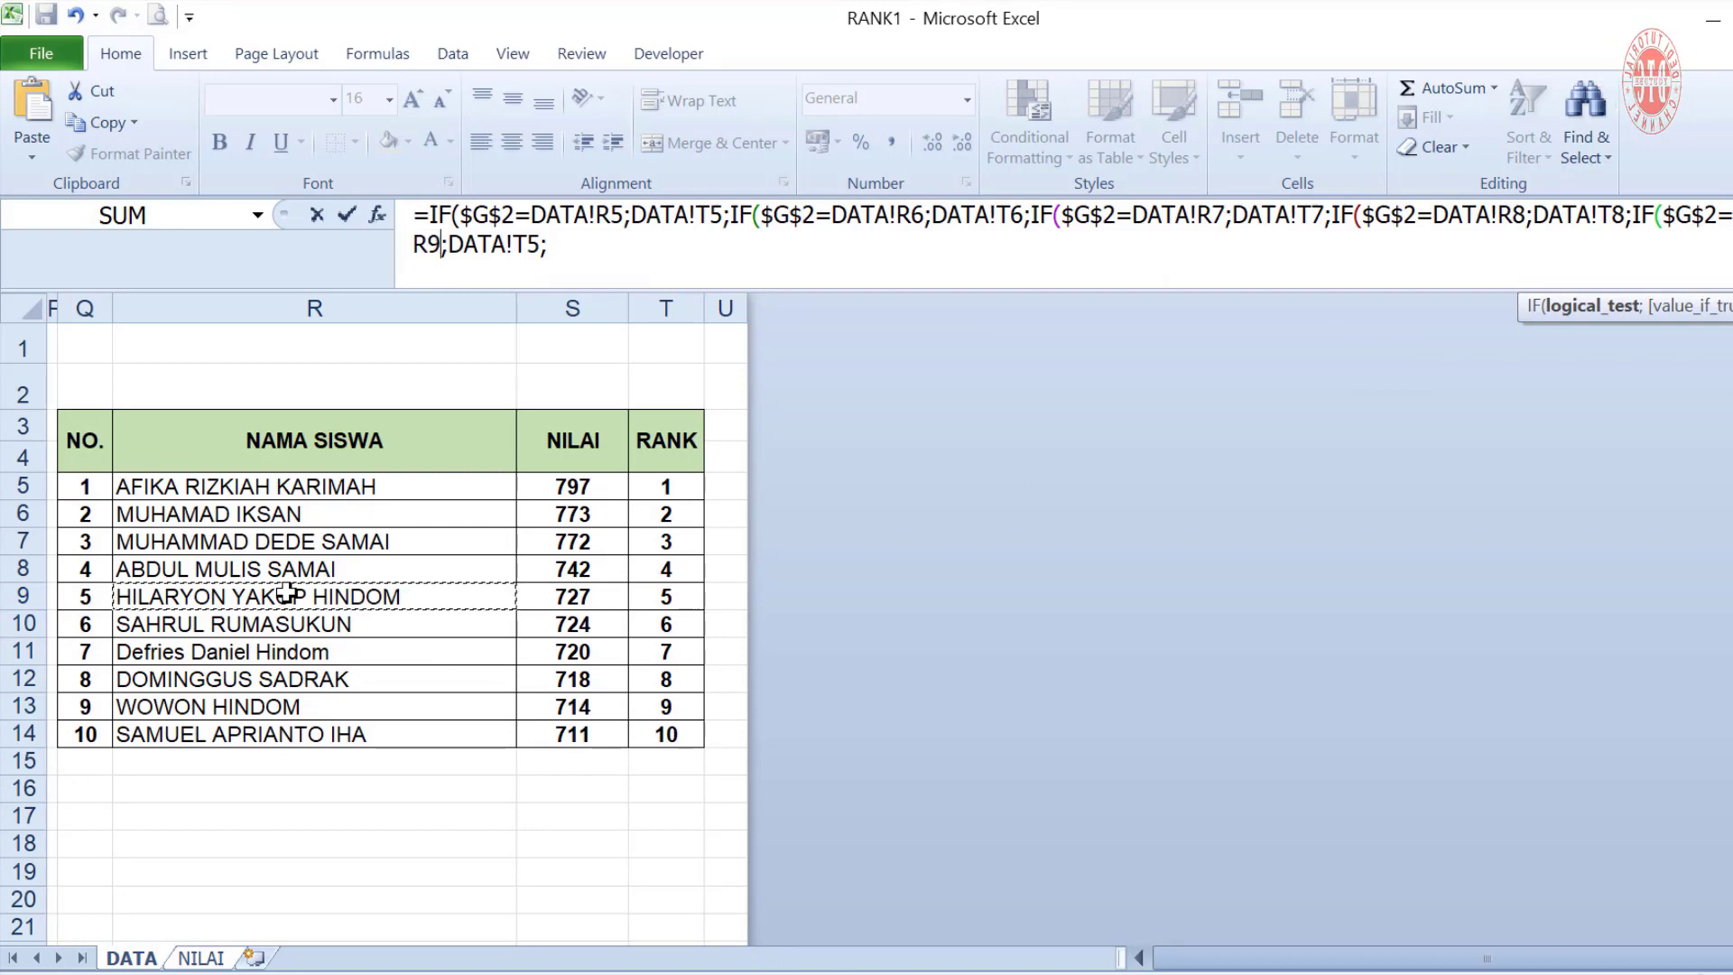
left_click_drag(448, 245, 544, 245)
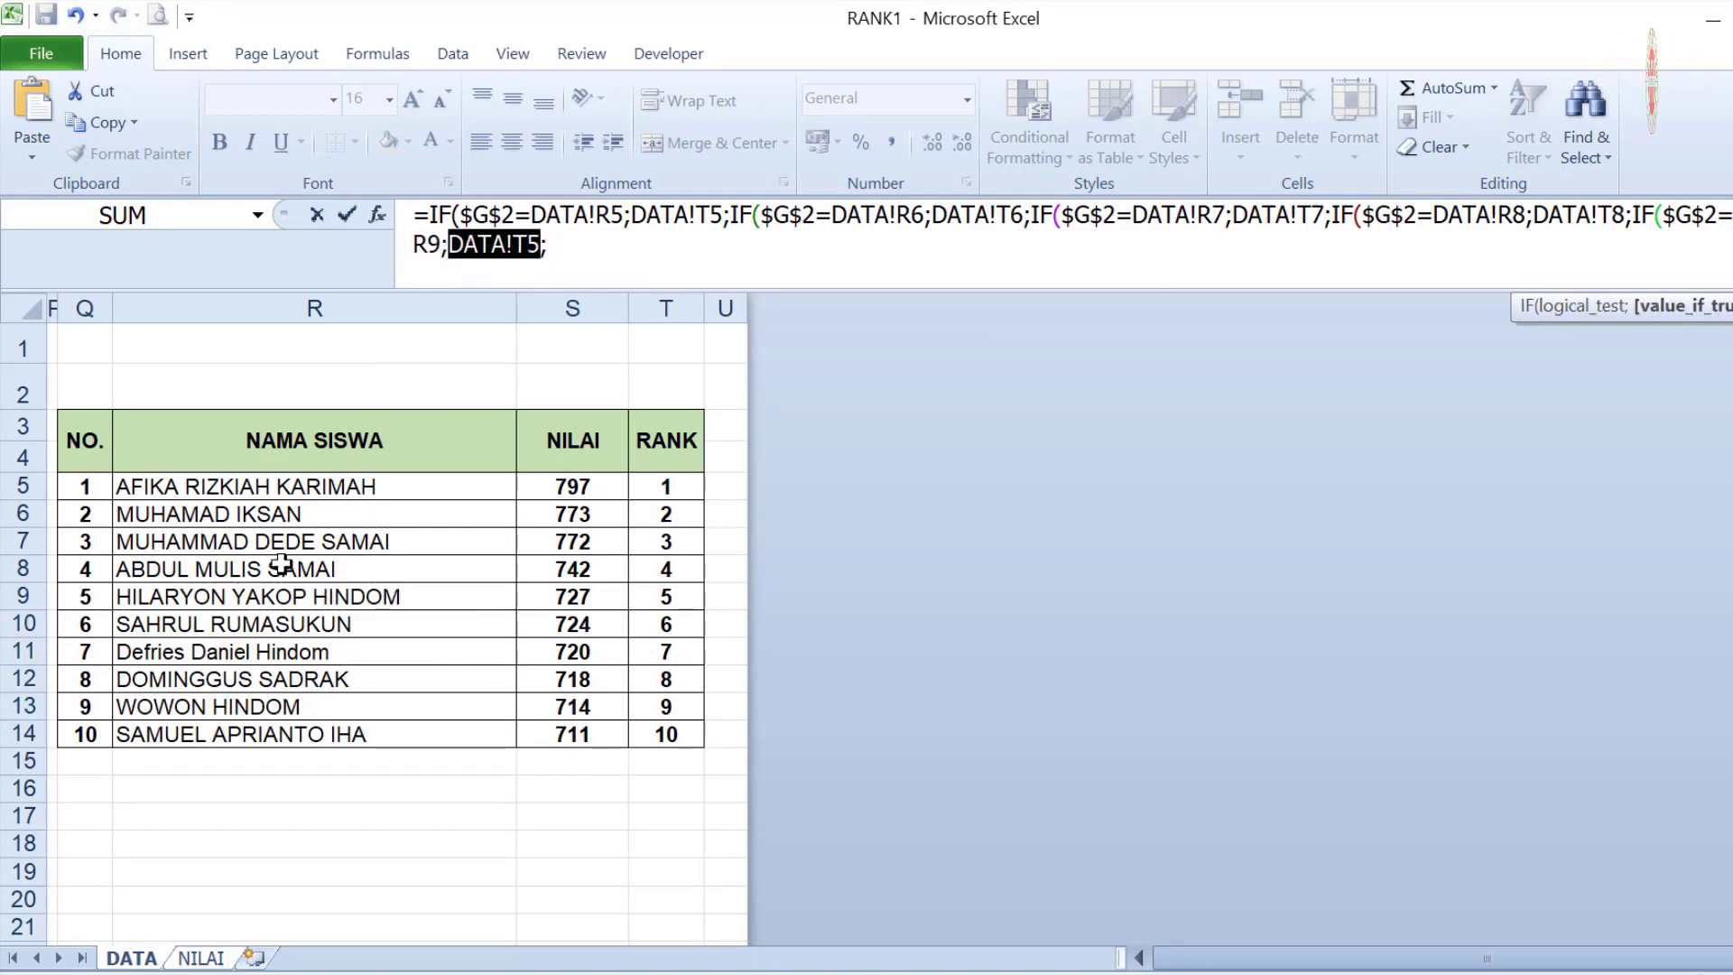
left_click(675, 594)
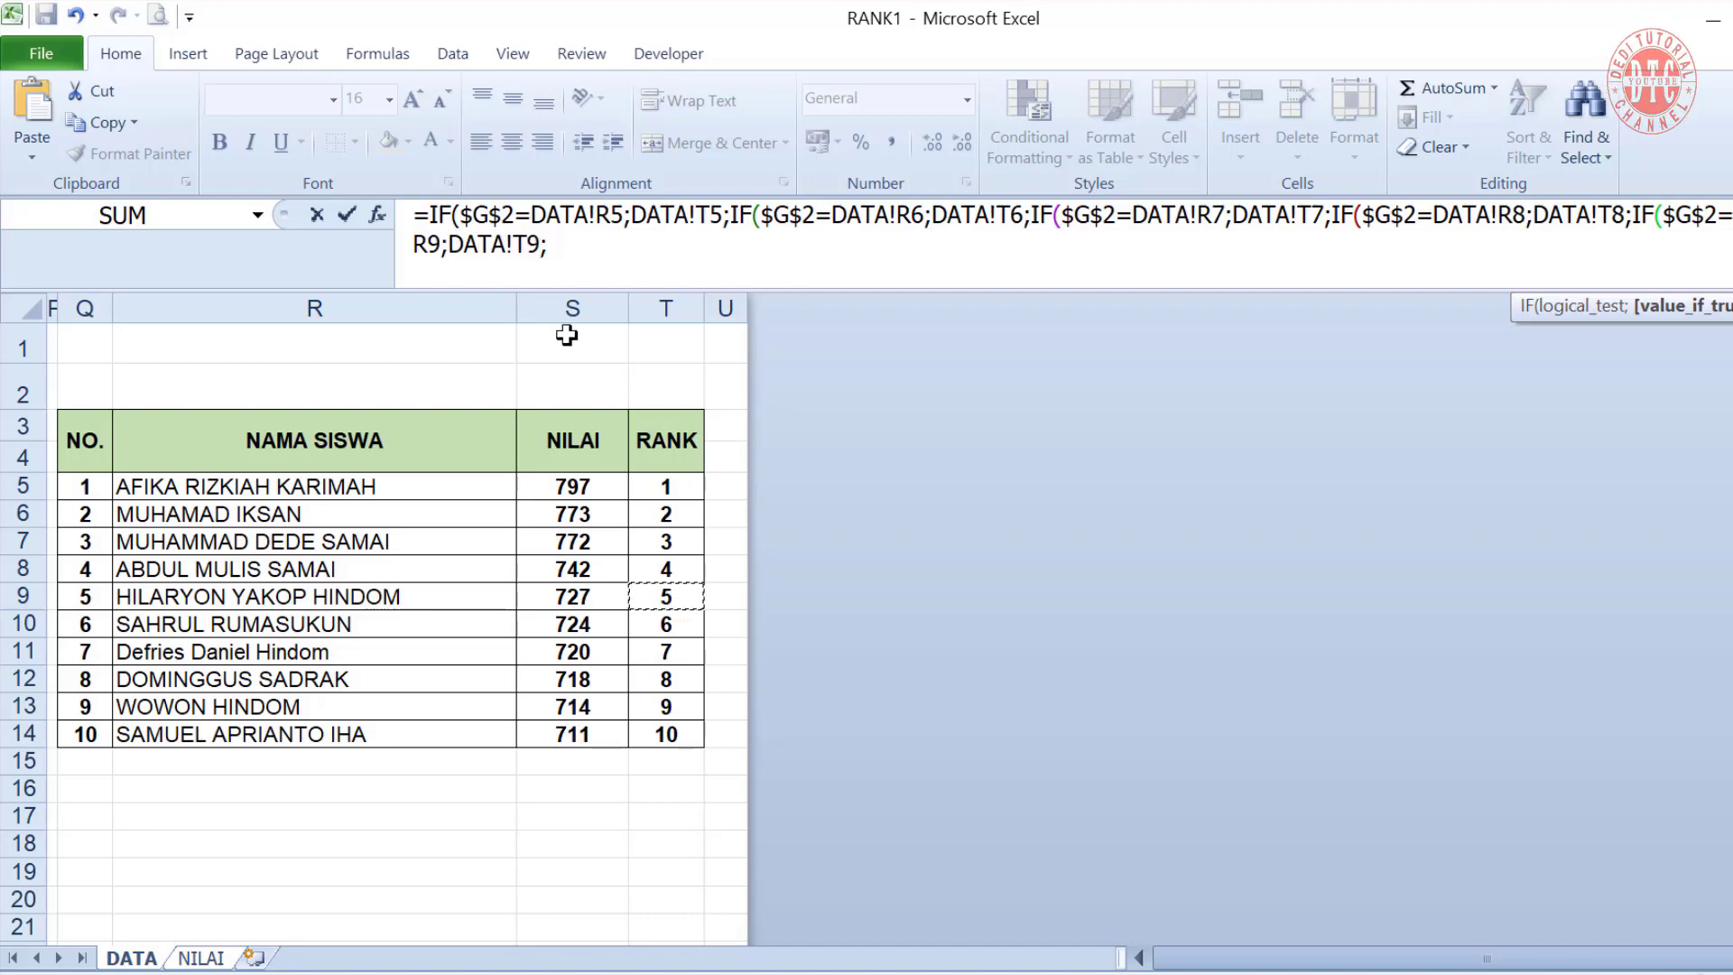
Append the copied IF condition after the DATA!T9 result and change its references to DATA!R10 and DATA!T10
left_click(605, 246)
key("ctrl+v")
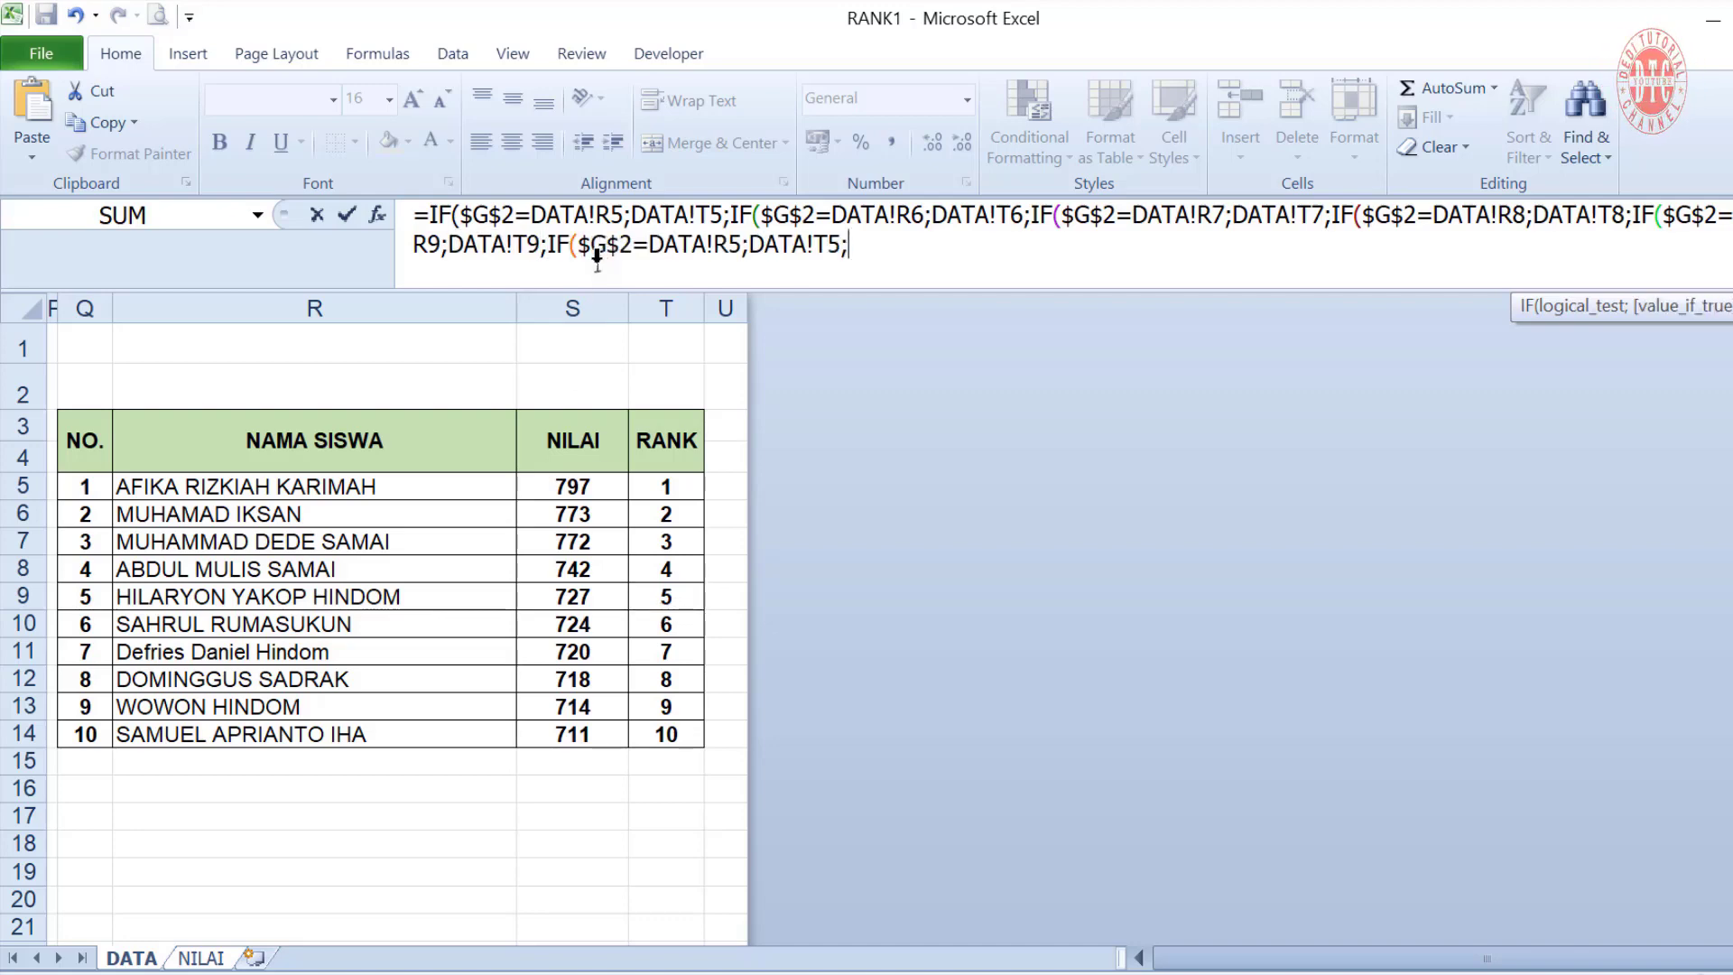
left_click_drag(658, 237, 731, 247)
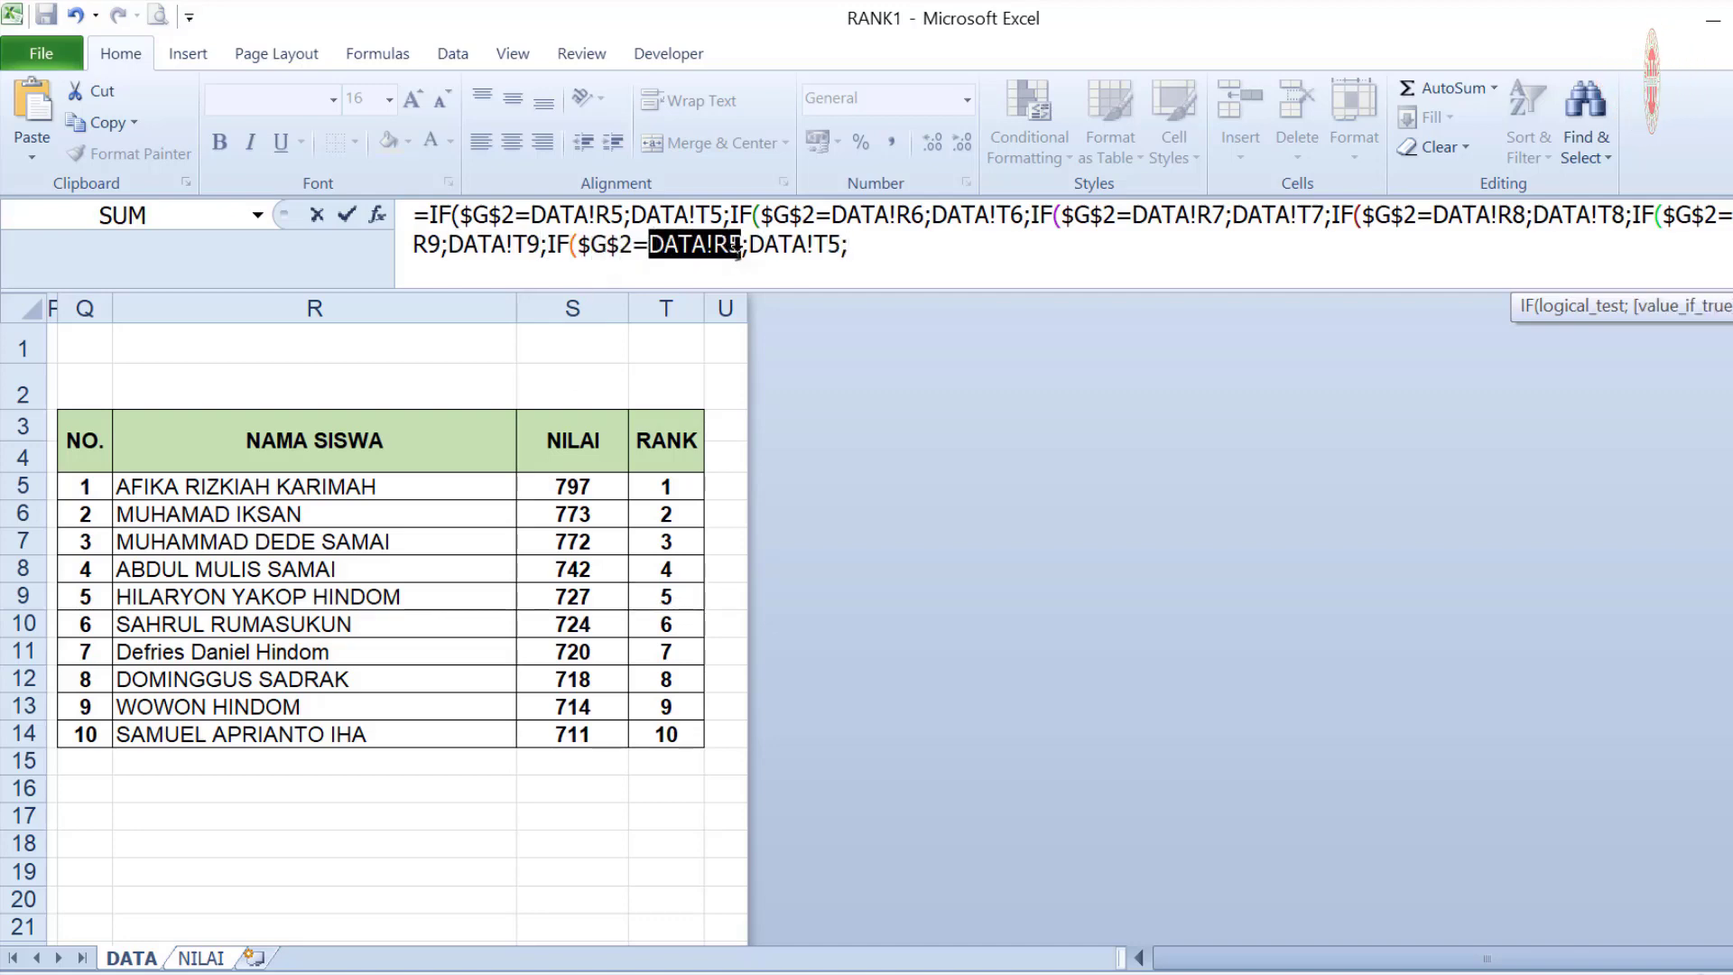
left_click(126, 598)
left_click(134, 621)
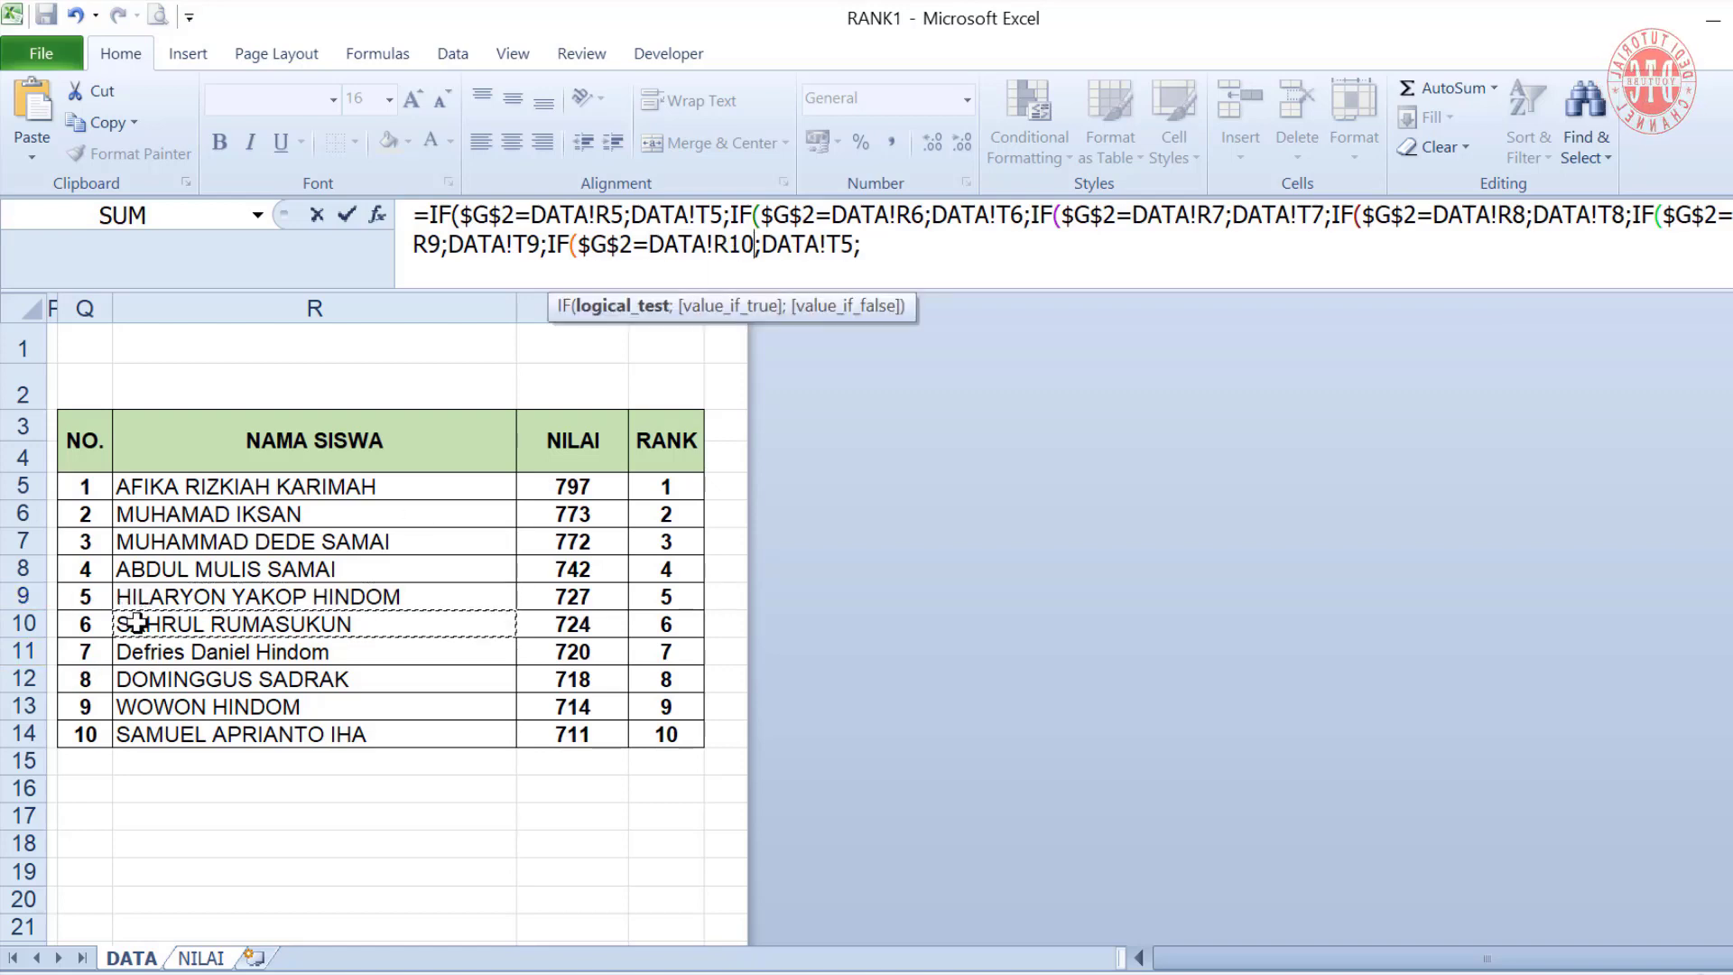
left_click_drag(763, 253, 853, 252)
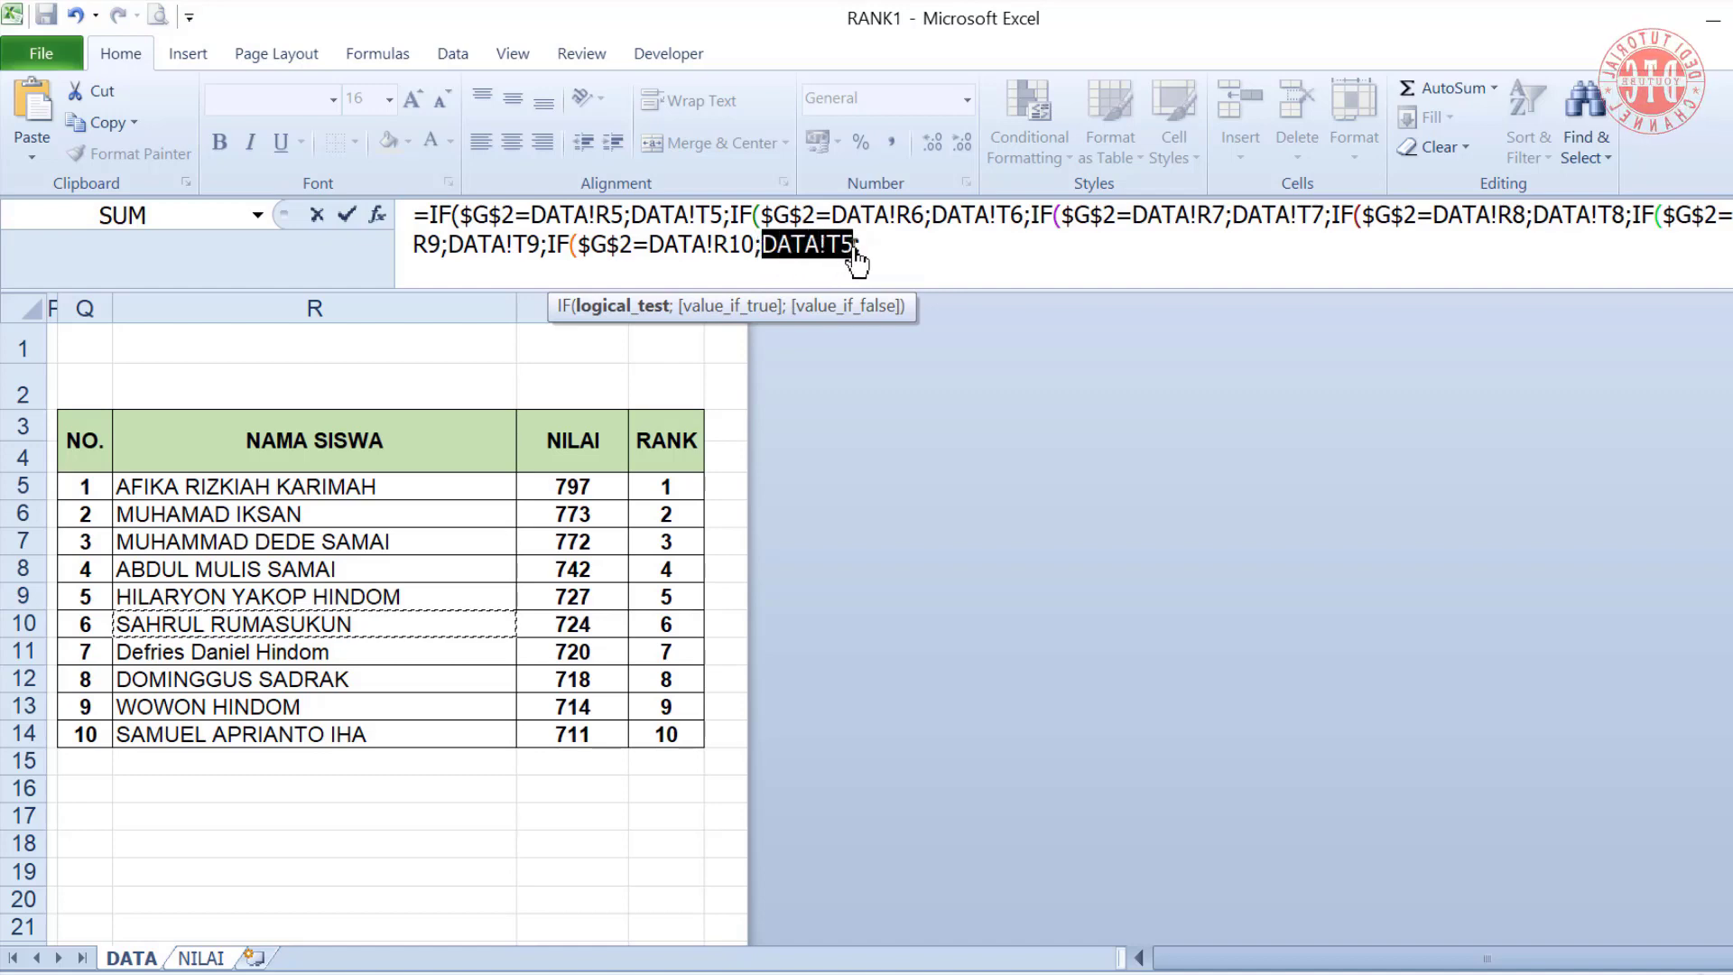
left_click(666, 624)
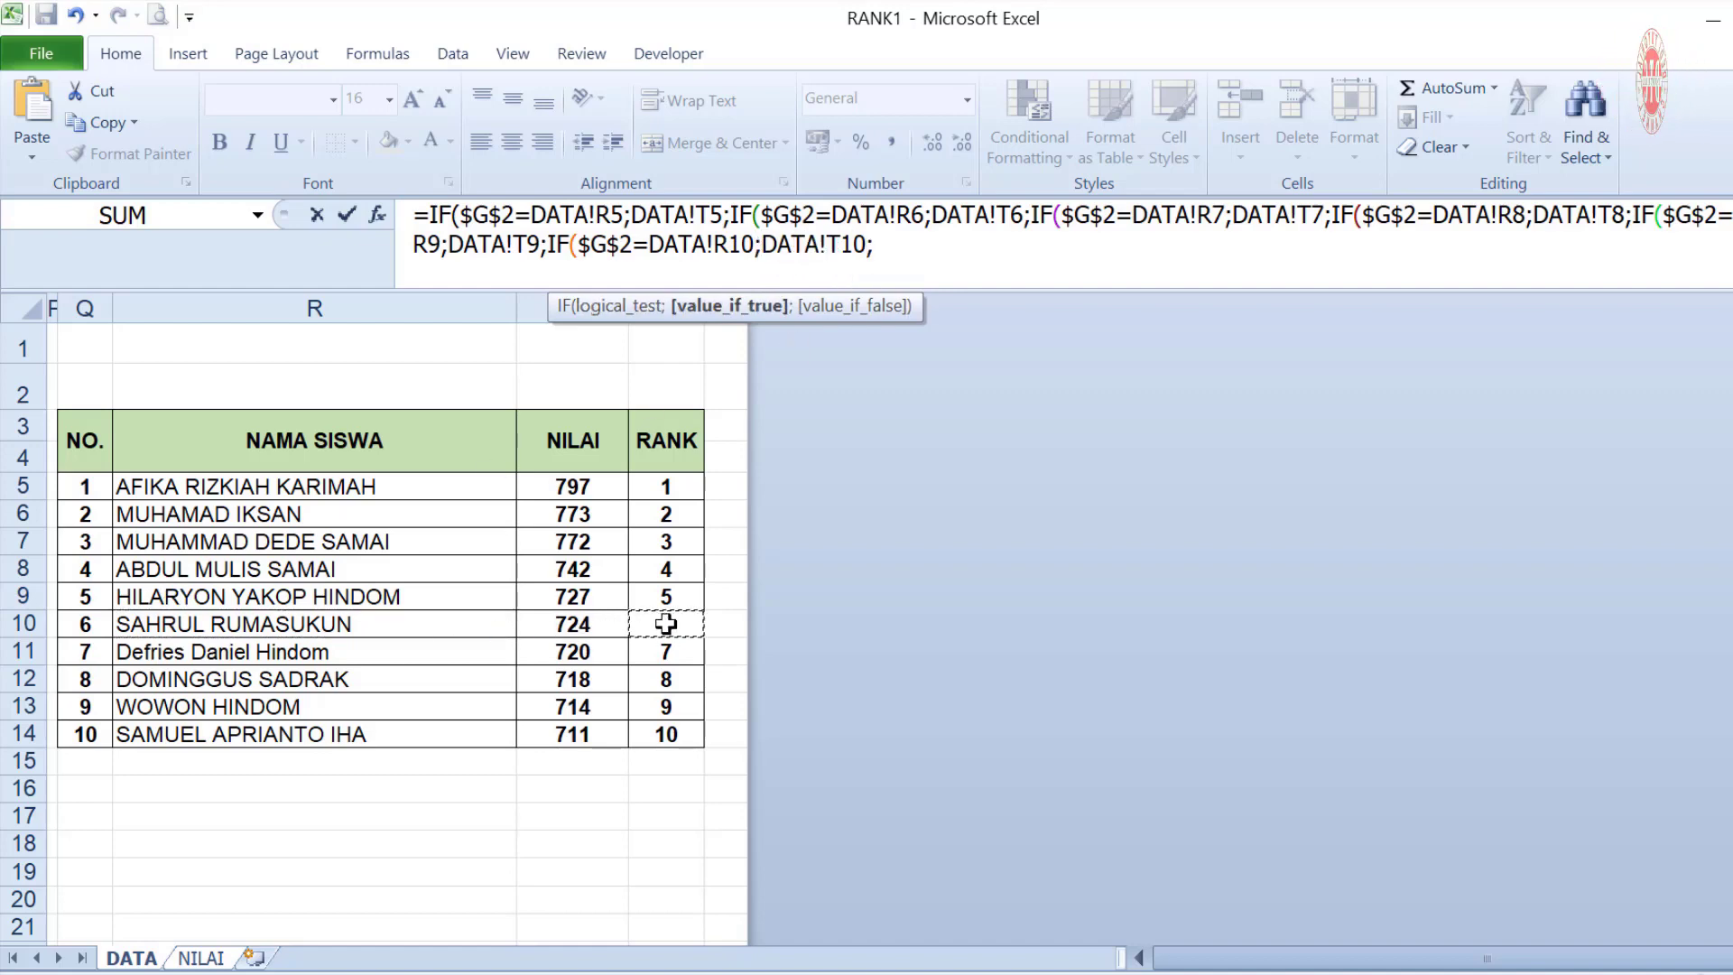
Append the copied IF condition after the DATA!T10 result and change its references to DATA!R11 and DATA!T11
left_click(877, 251)
key("ctrl+v")
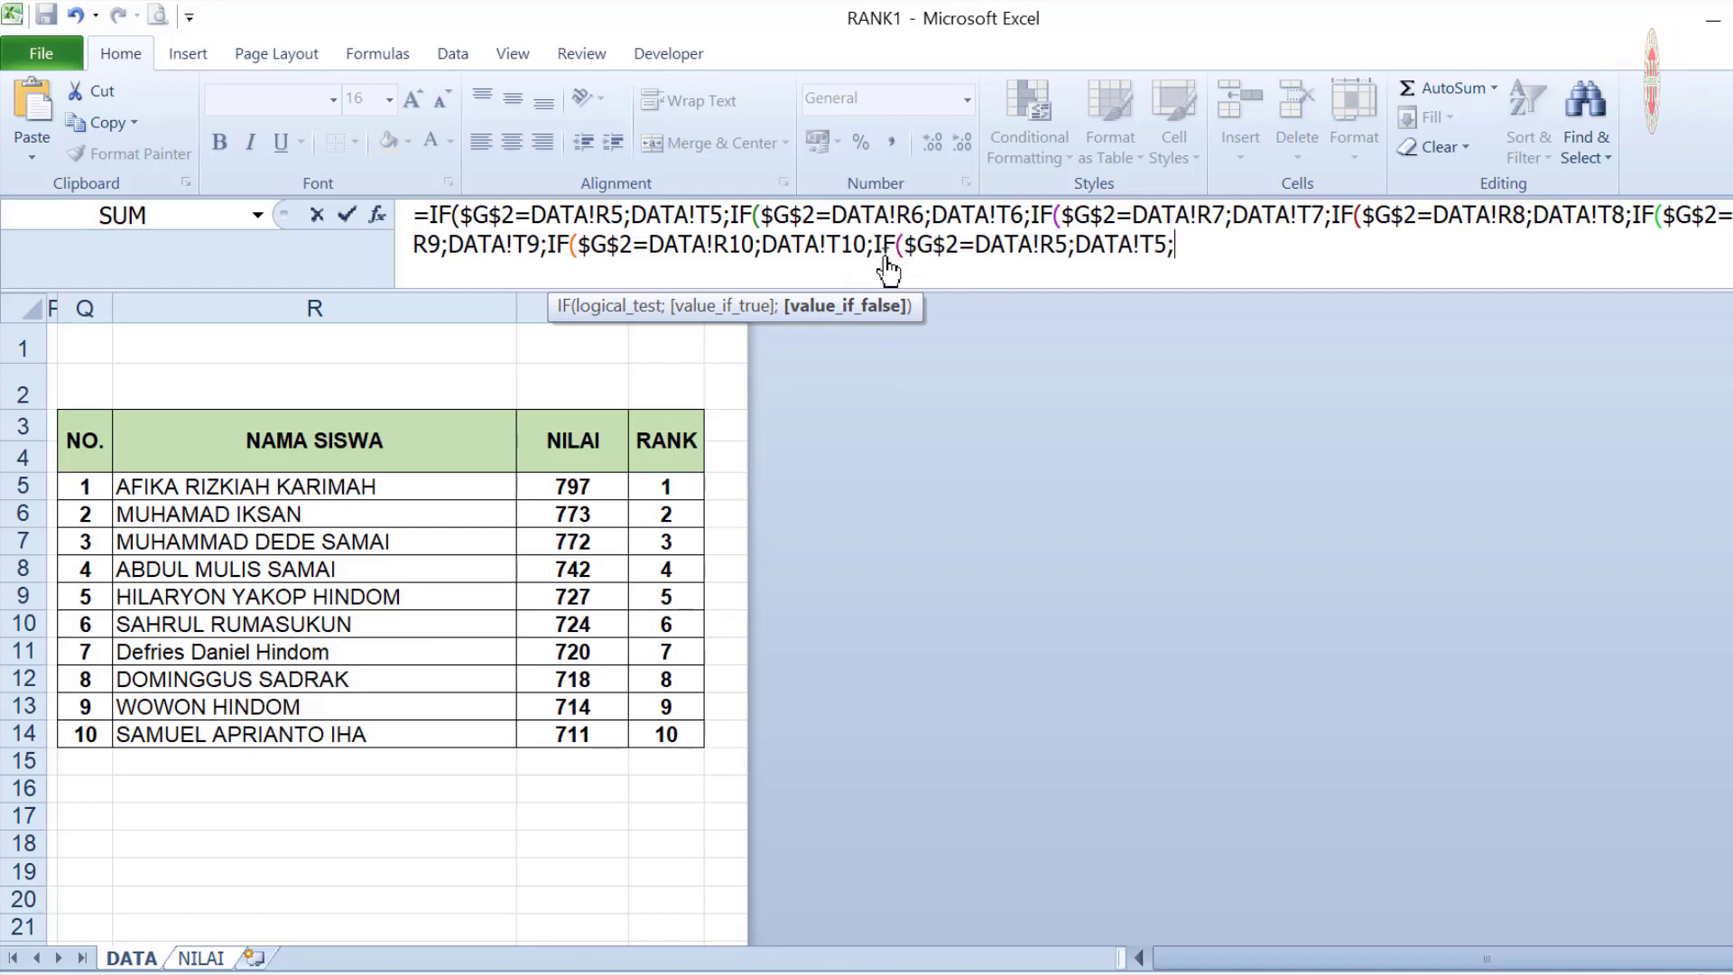
left_click_drag(973, 255, 1069, 264)
left_click(129, 652)
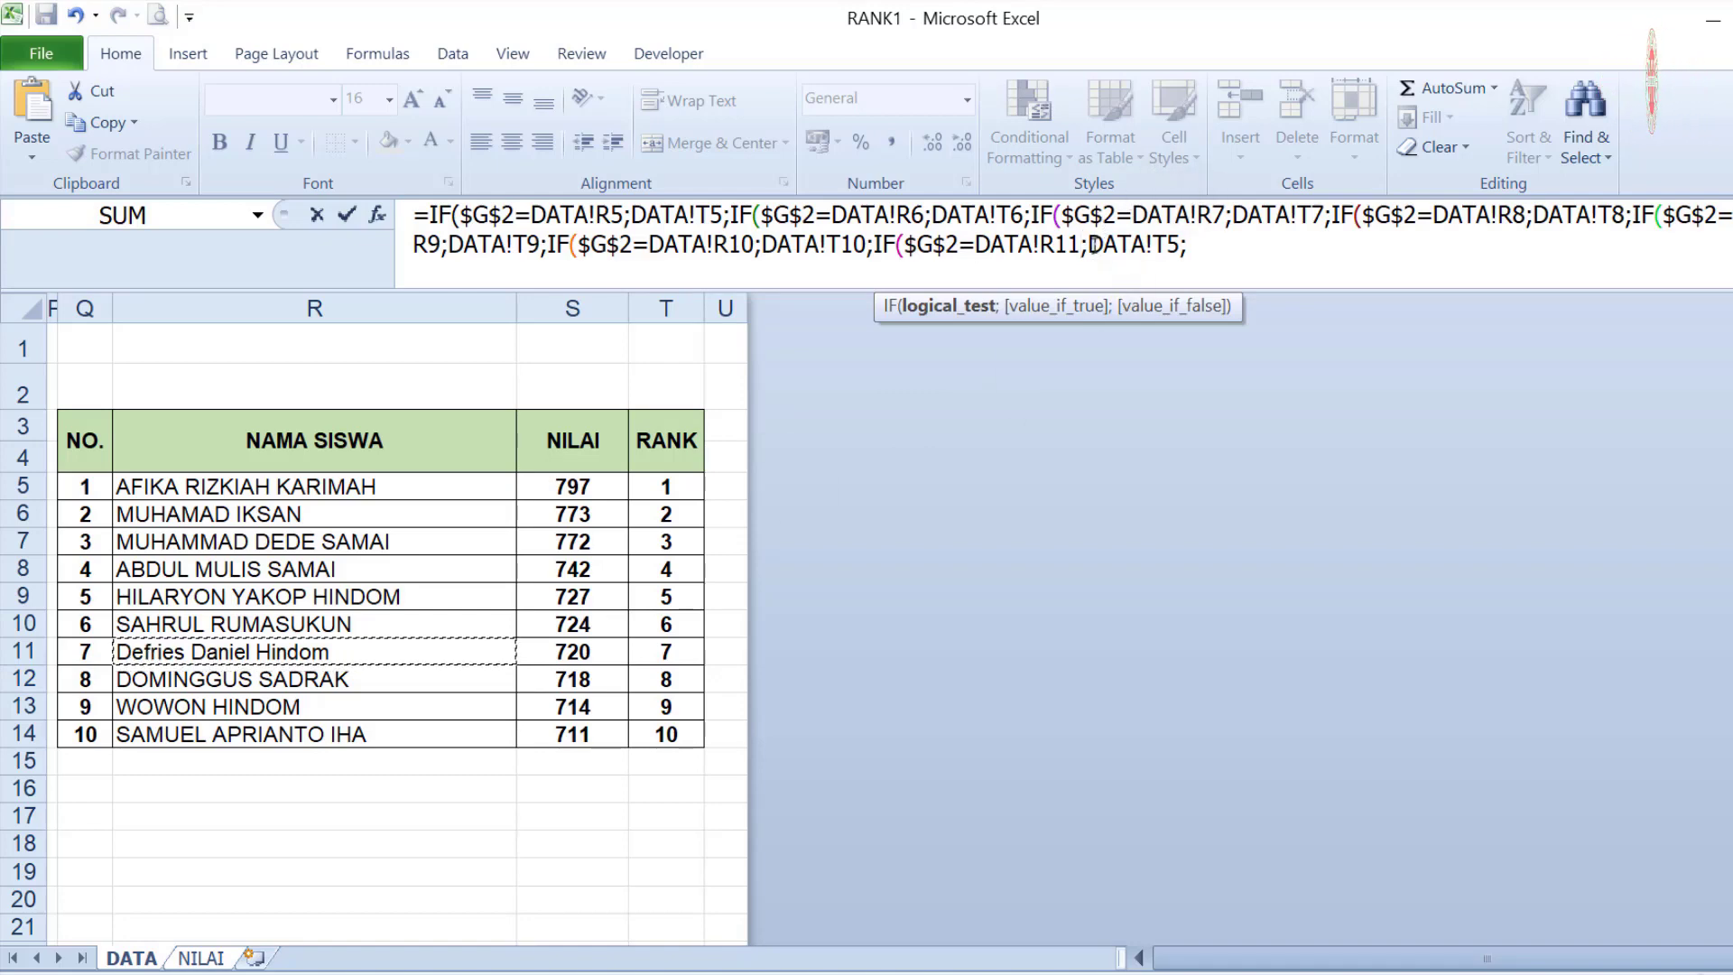
left_click_drag(1089, 245, 1182, 246)
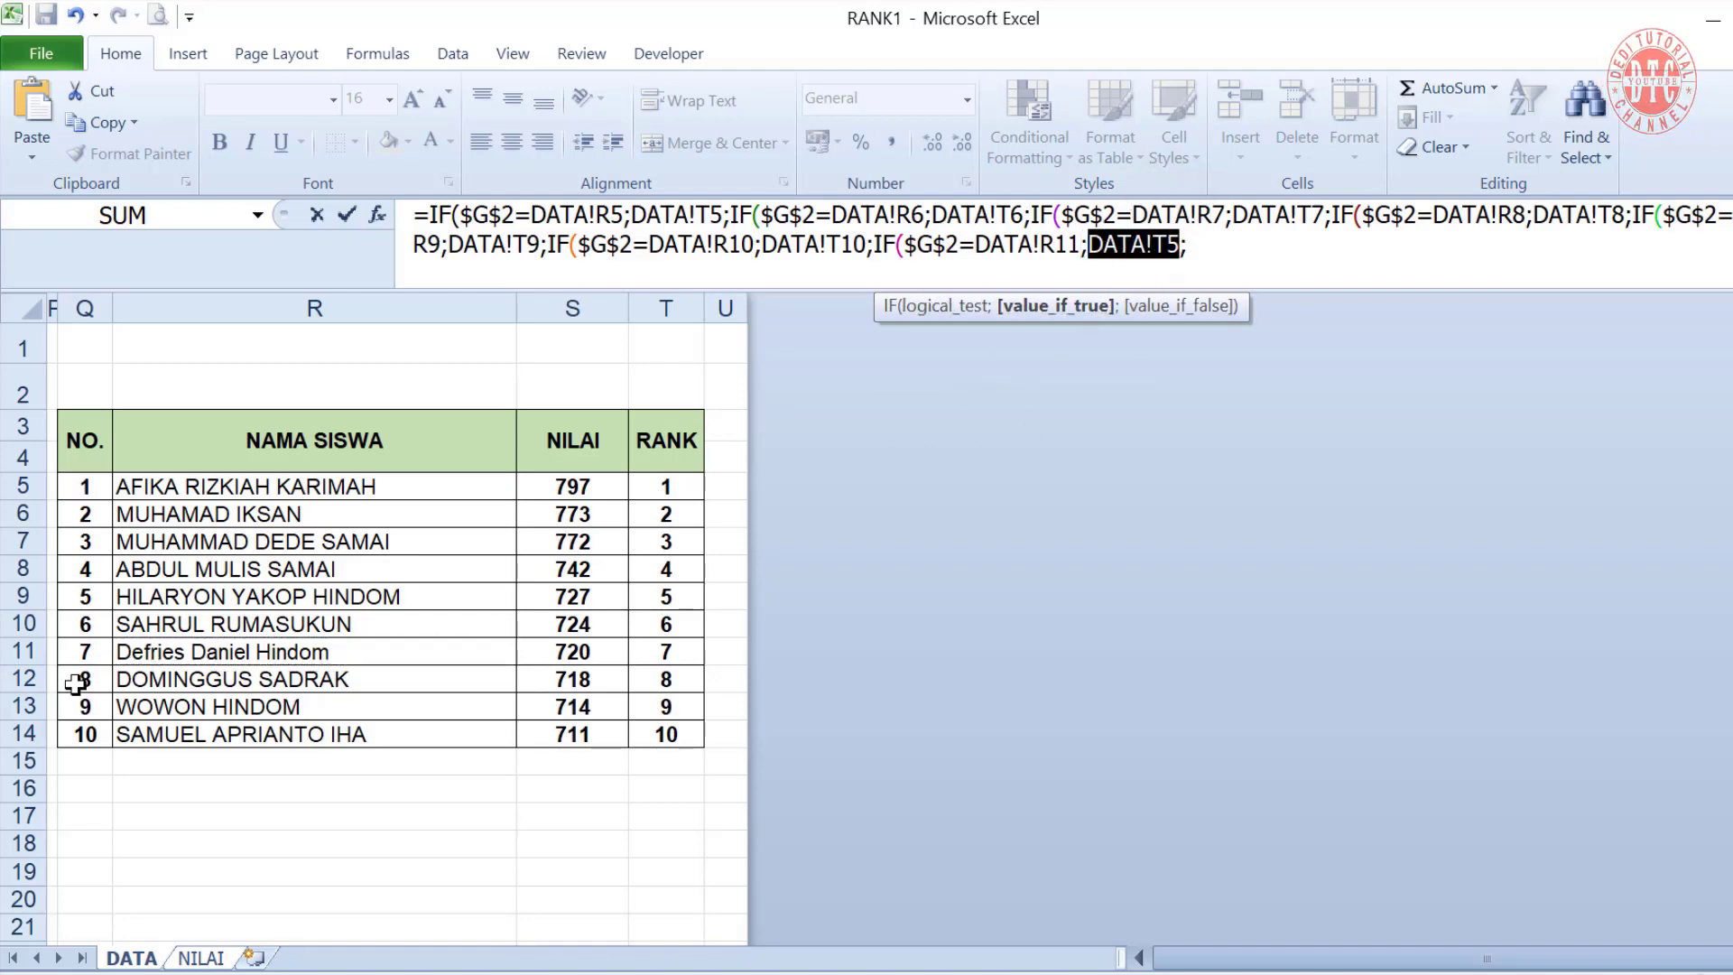
left_click(666, 650)
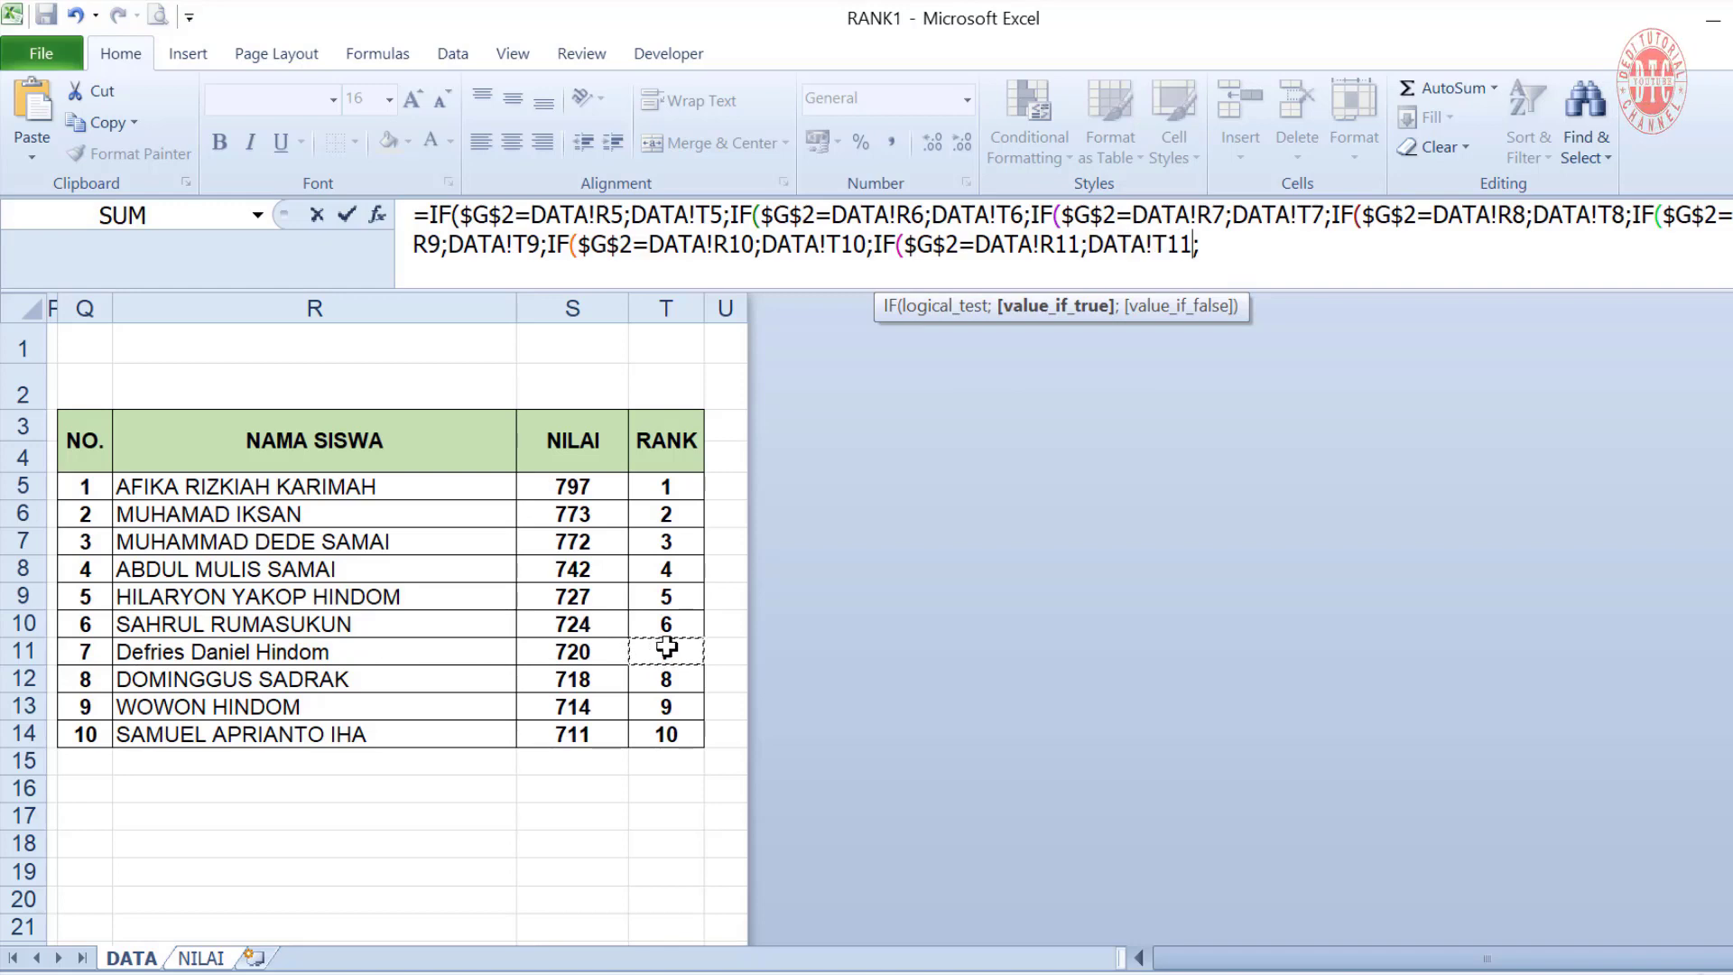
Append the copied IF condition after the DATA!T11 result and change its references to DATA!R12 and DATA!T12
left_click(1211, 242)
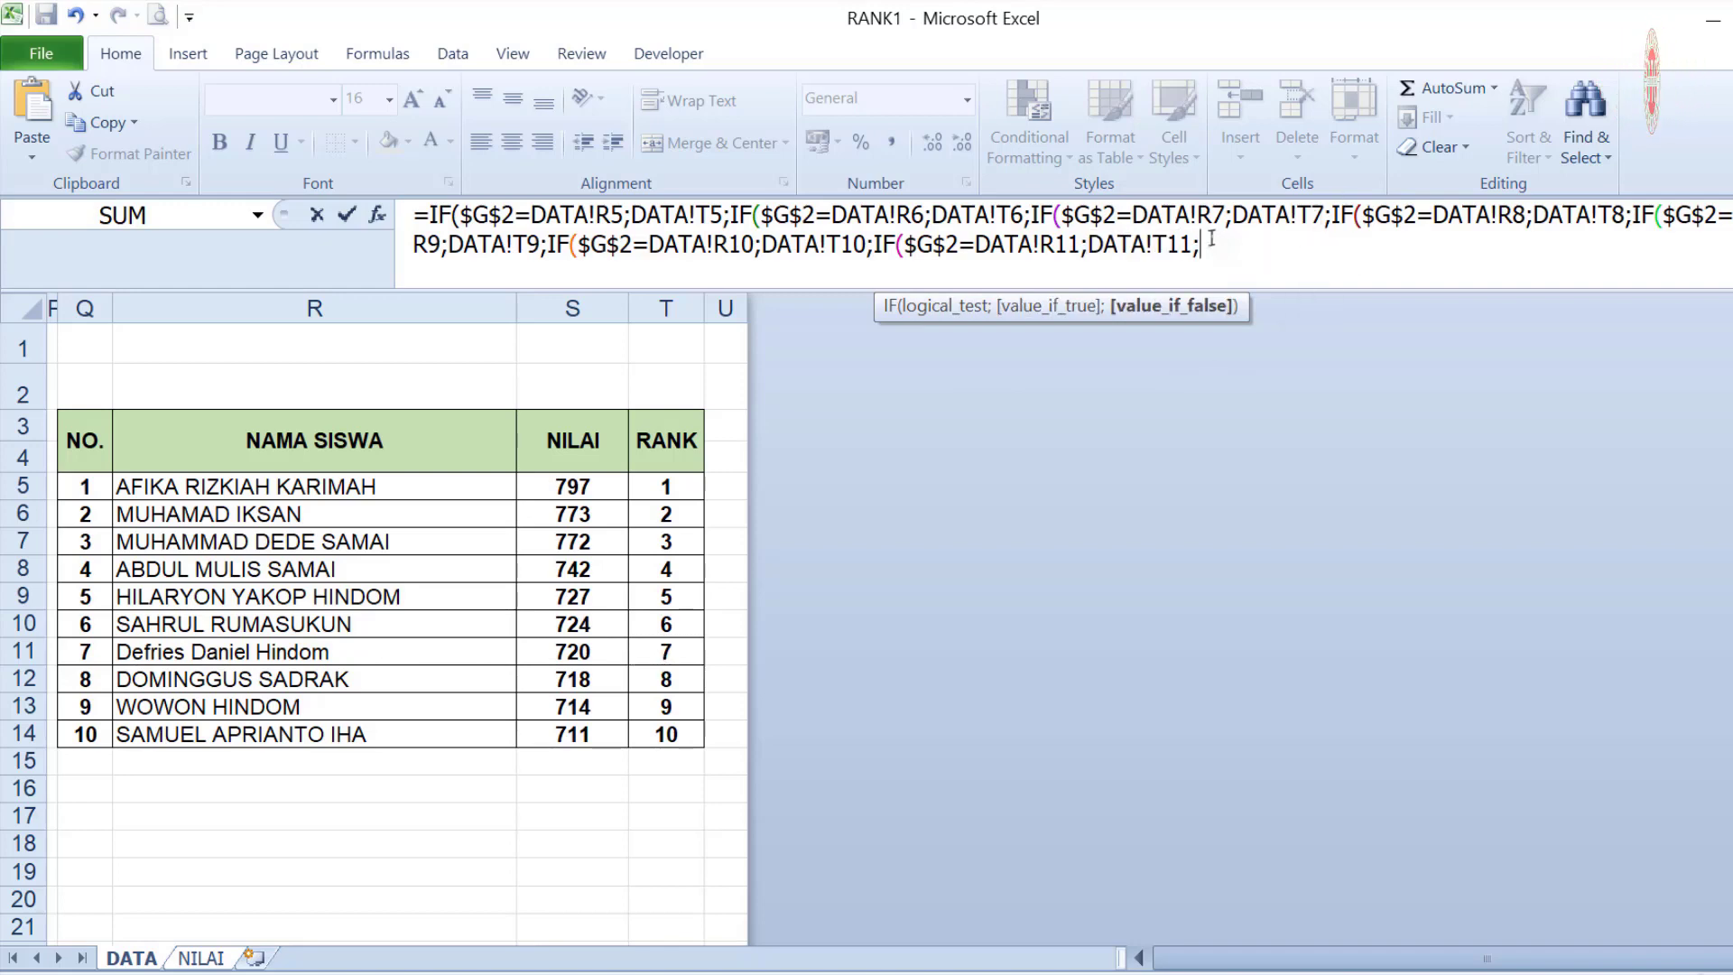
key("ctrl+v")
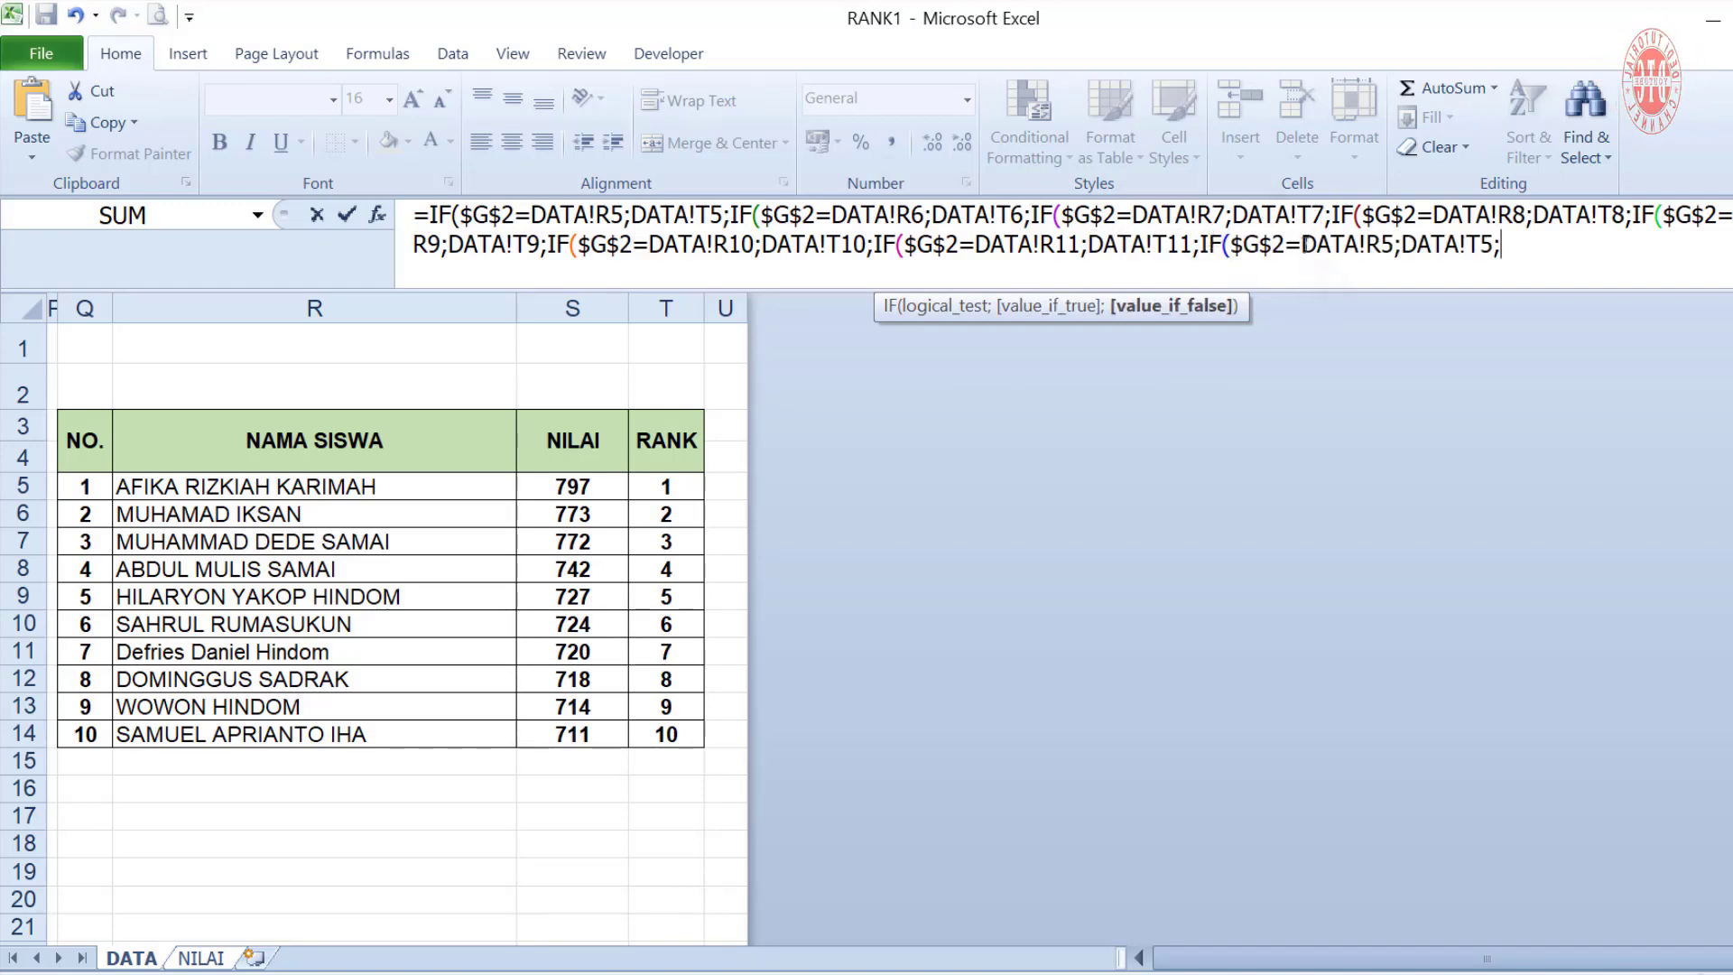
left_click_drag(1303, 244, 1392, 259)
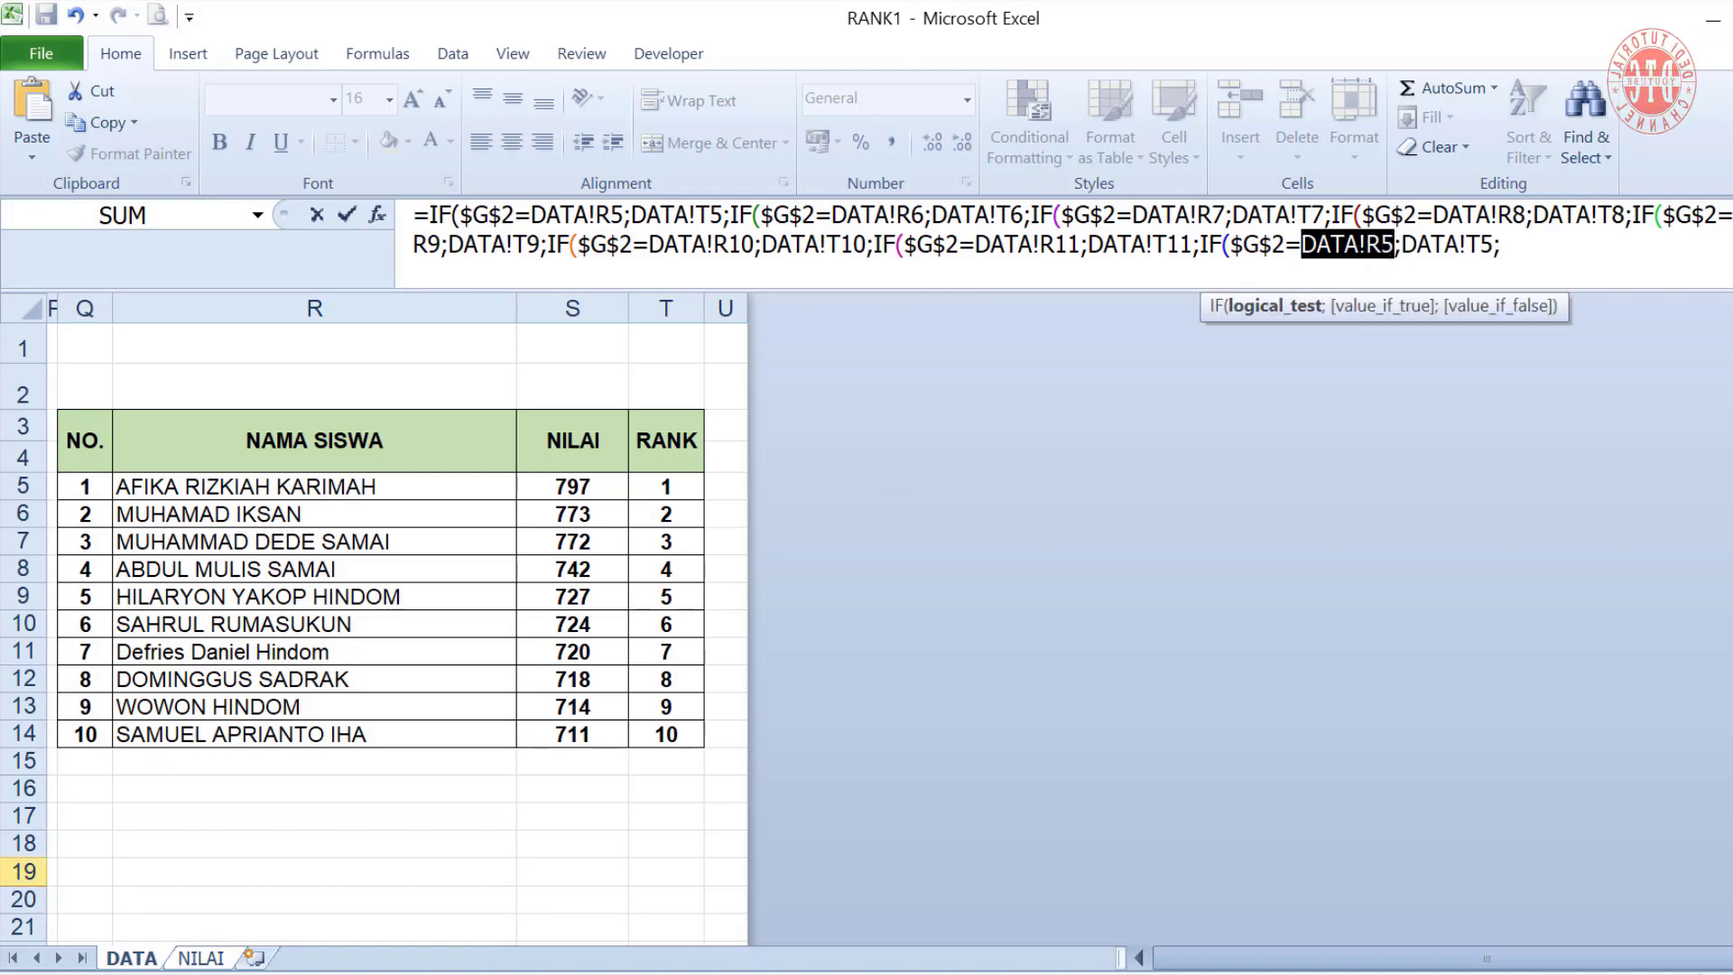
left_click(200, 687)
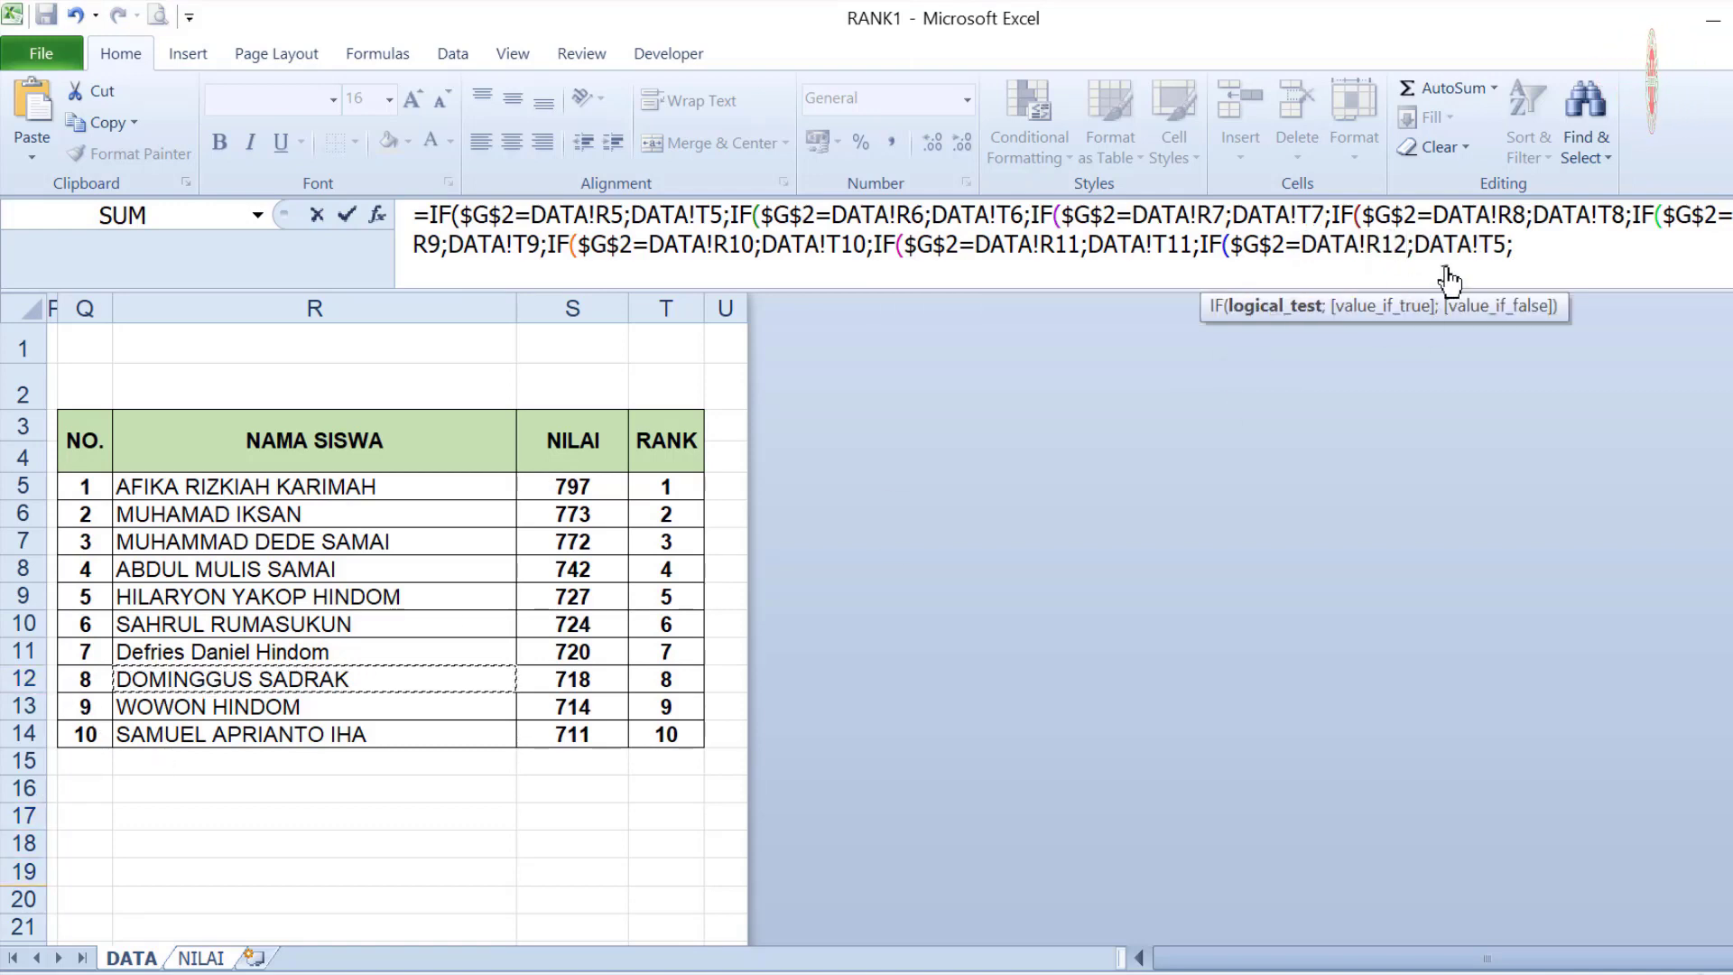
left_click_drag(1415, 262, 1503, 264)
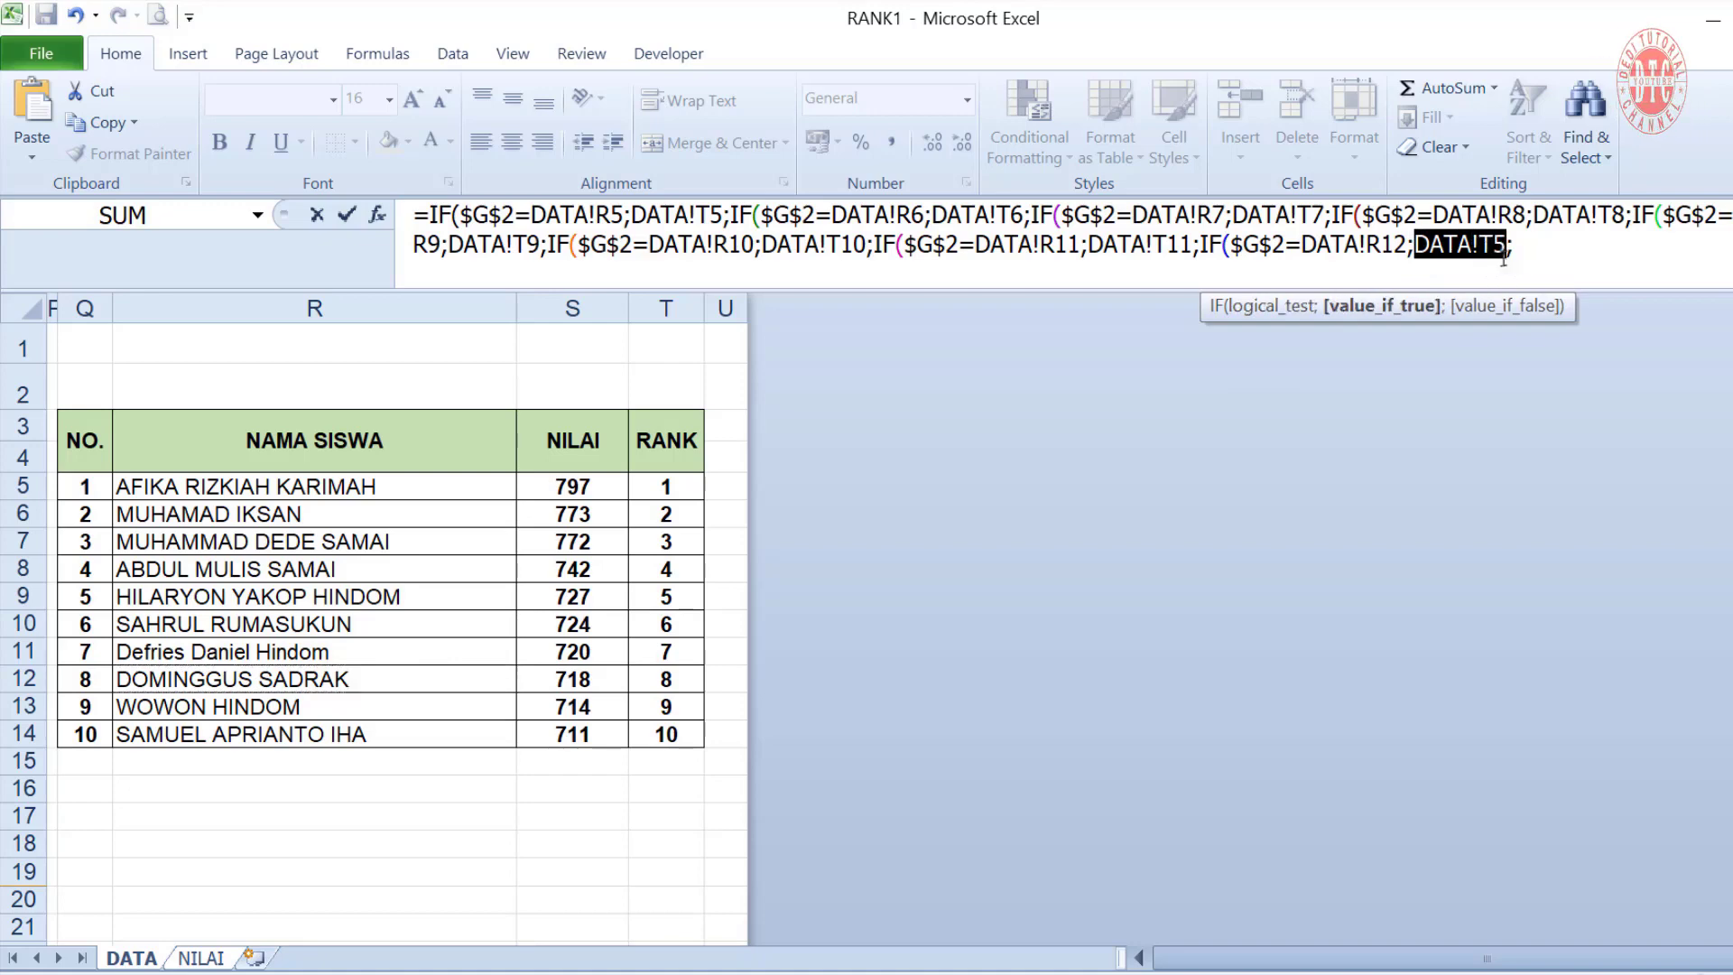
left_click(666, 678)
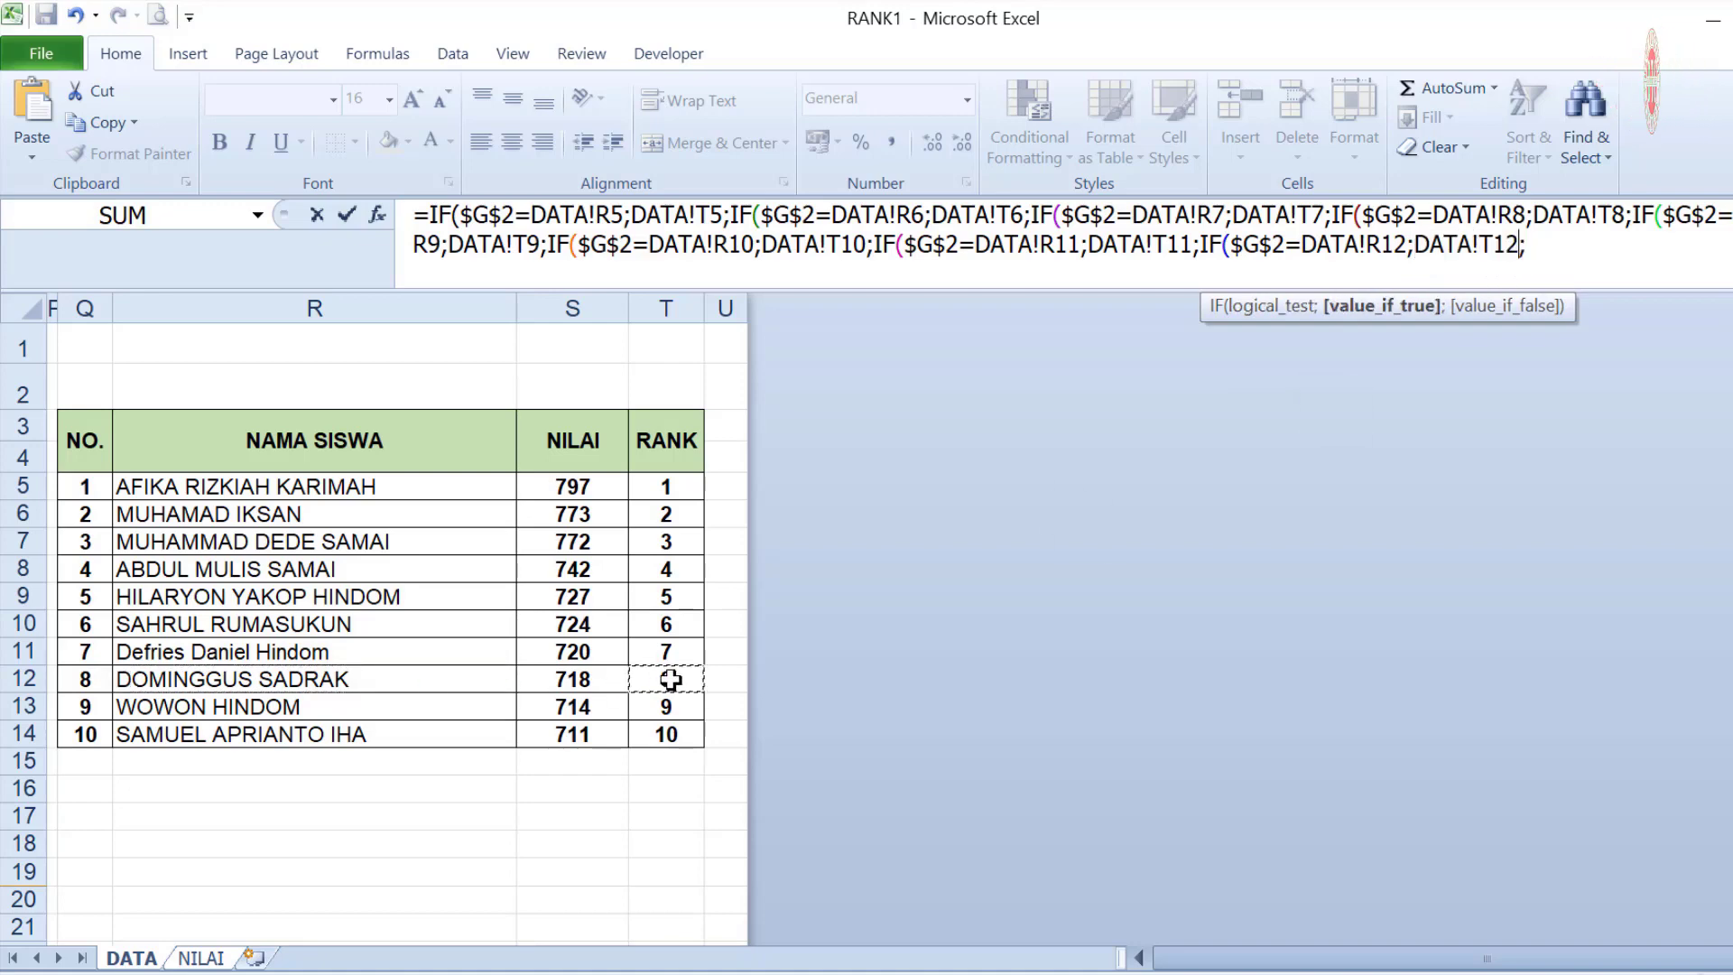
Append the copied IF condition after the DATA!T12 result and change its references to DATA!R13 and DATA!T13
left_click(1578, 257)
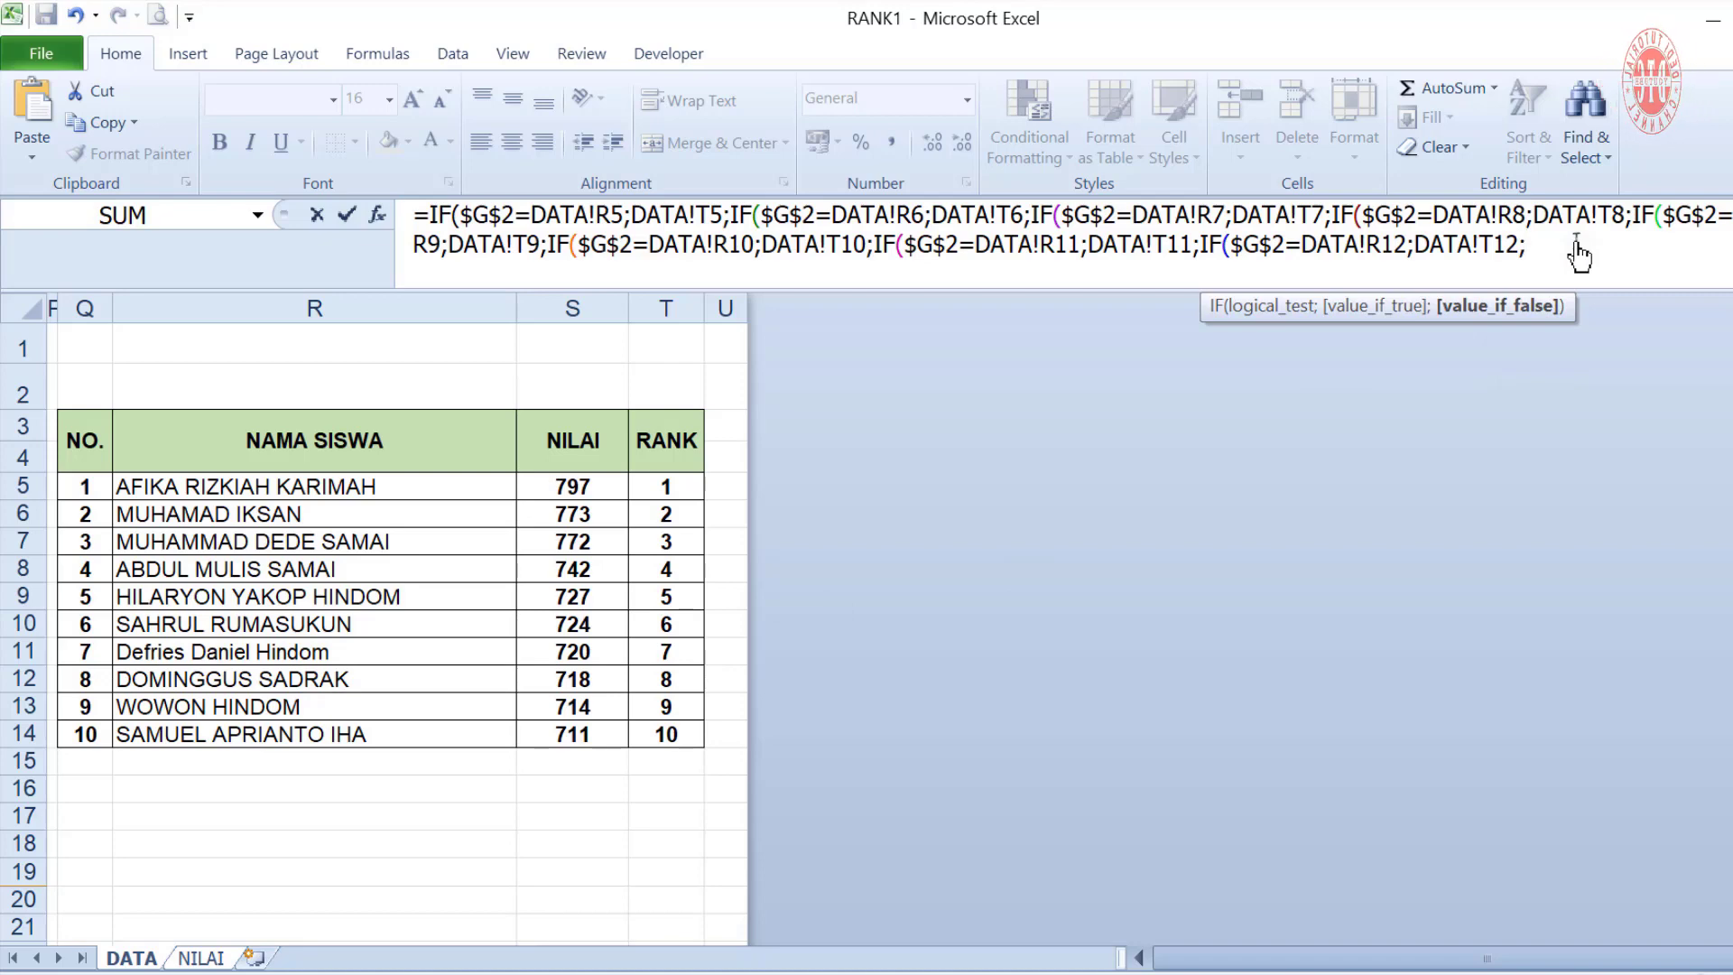
key("ctrl+v")
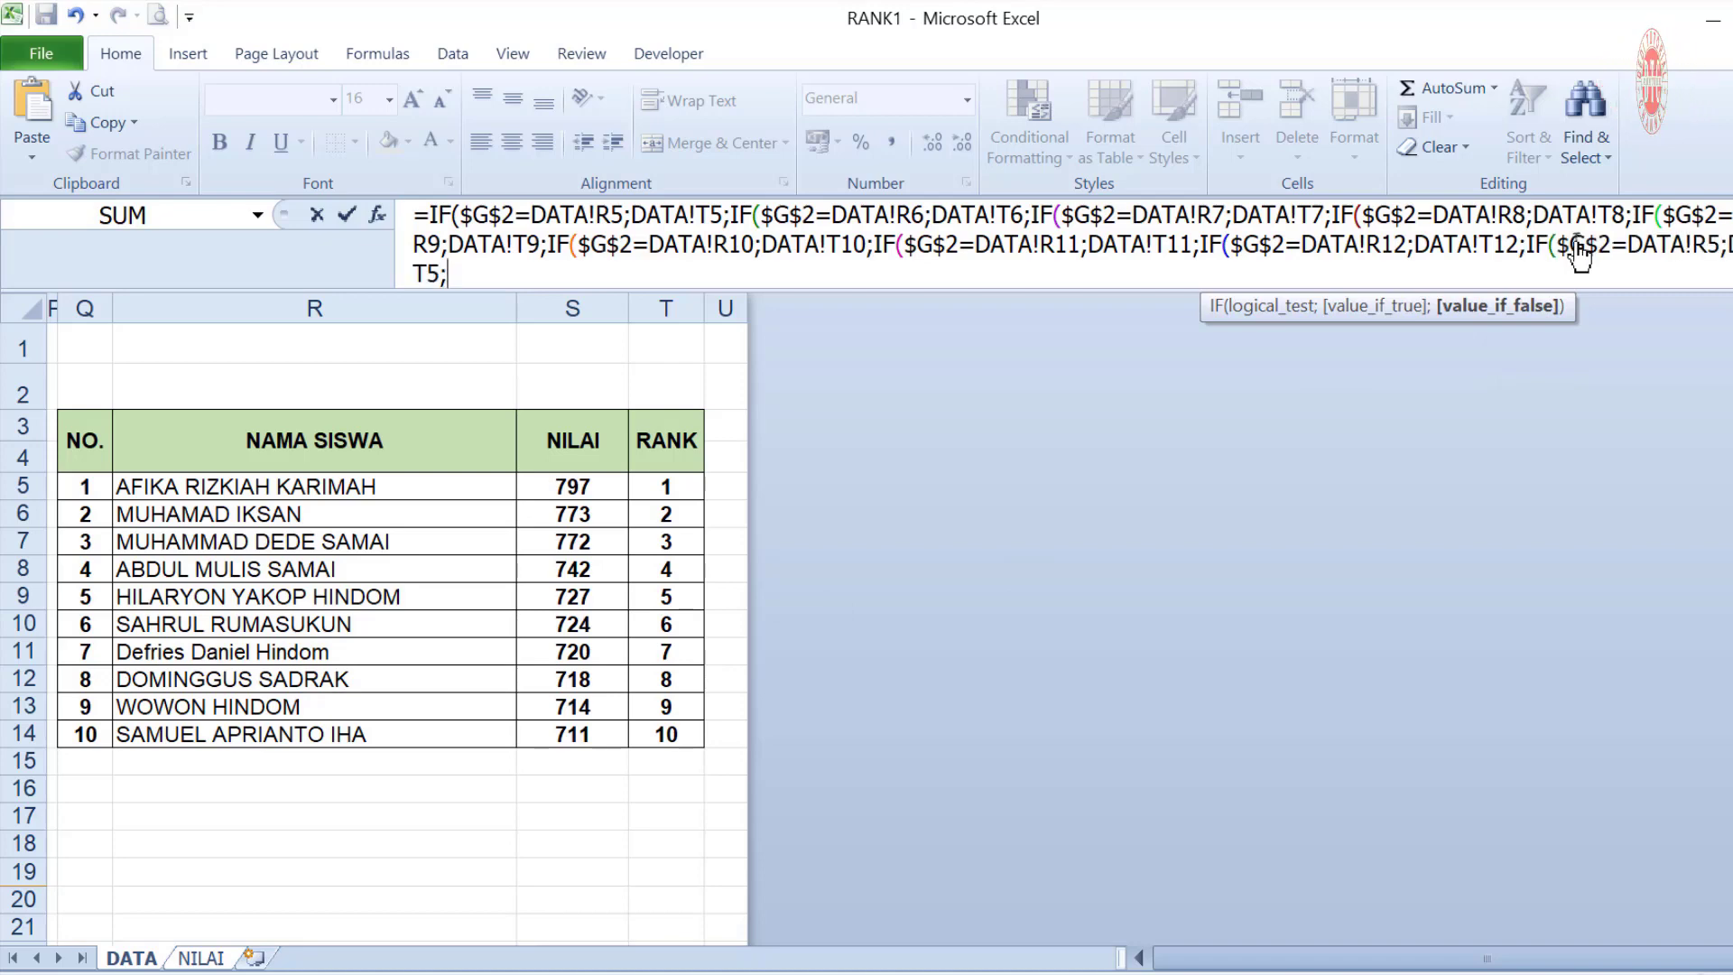
left_click_drag(1628, 255, 1712, 262)
left_click(1638, 253)
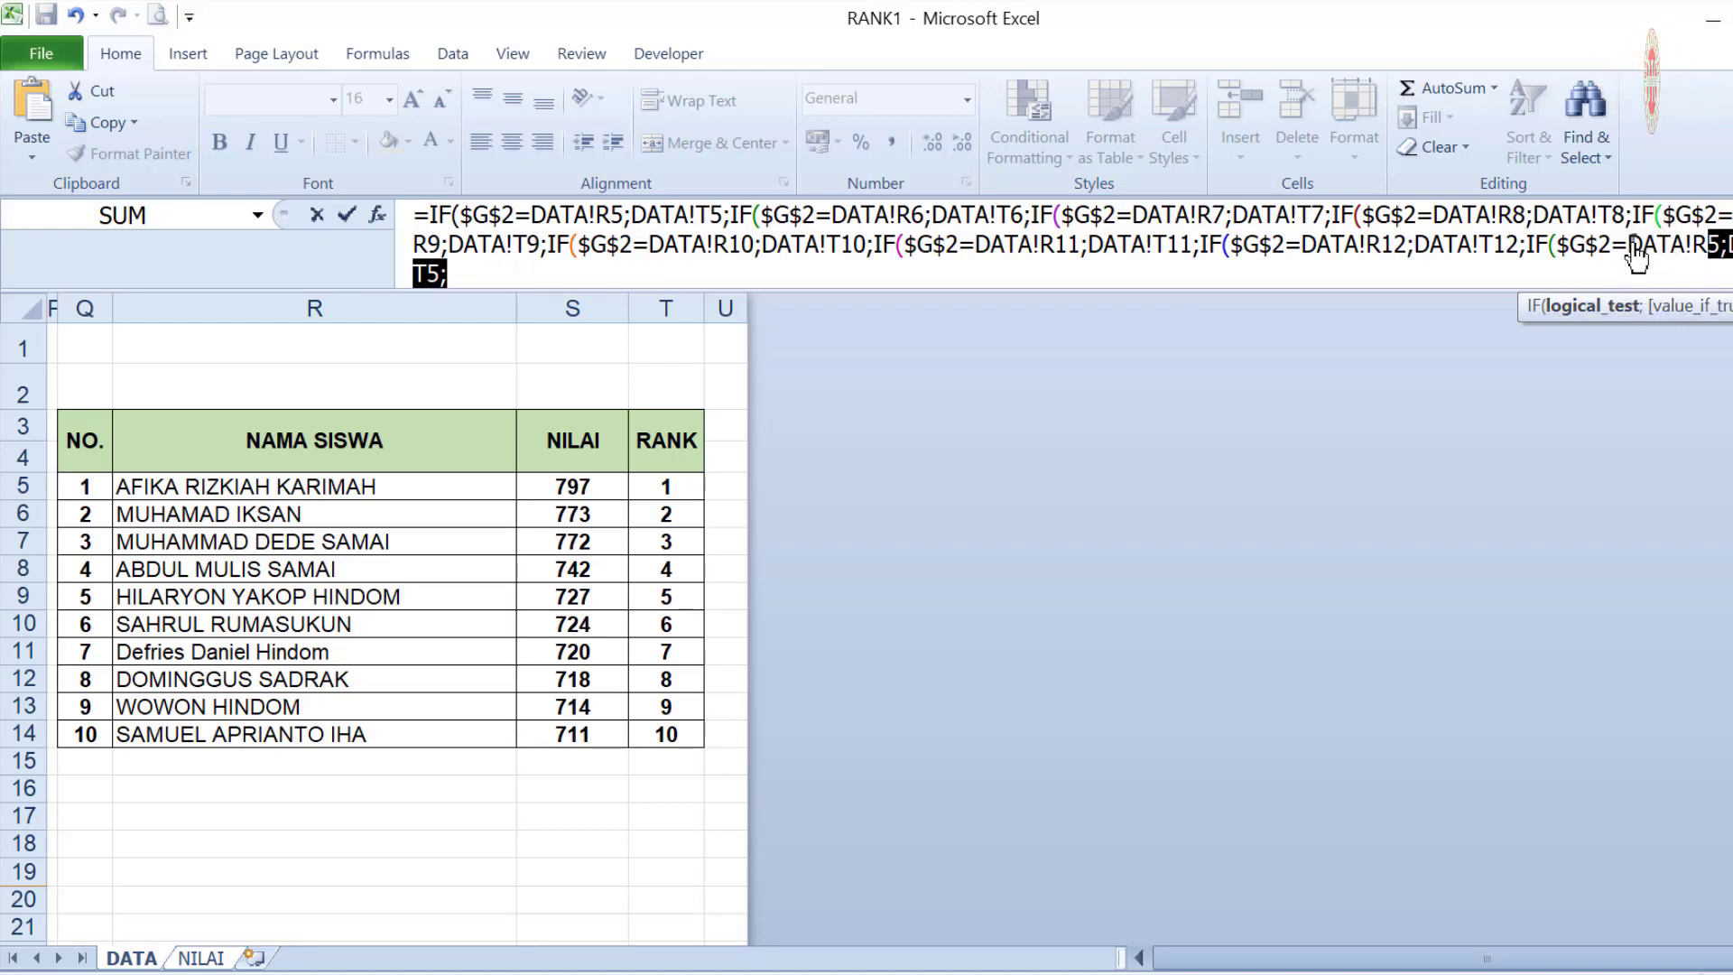
left_click_drag(1628, 243, 1717, 248)
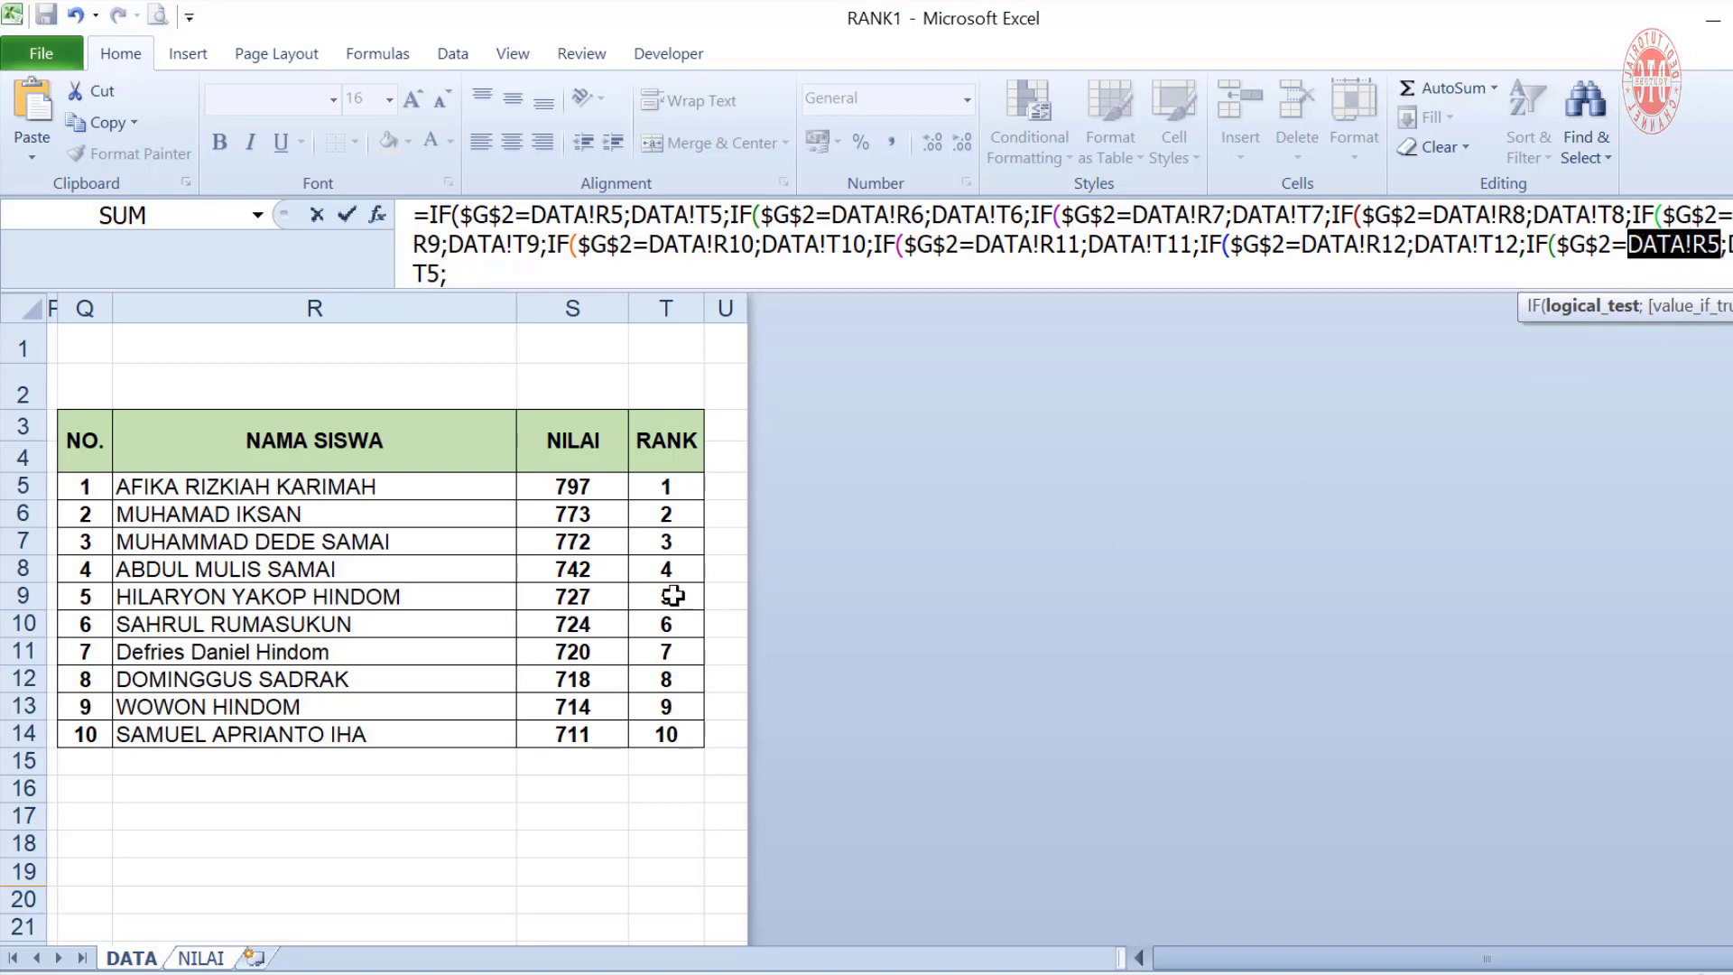
left_click(204, 709)
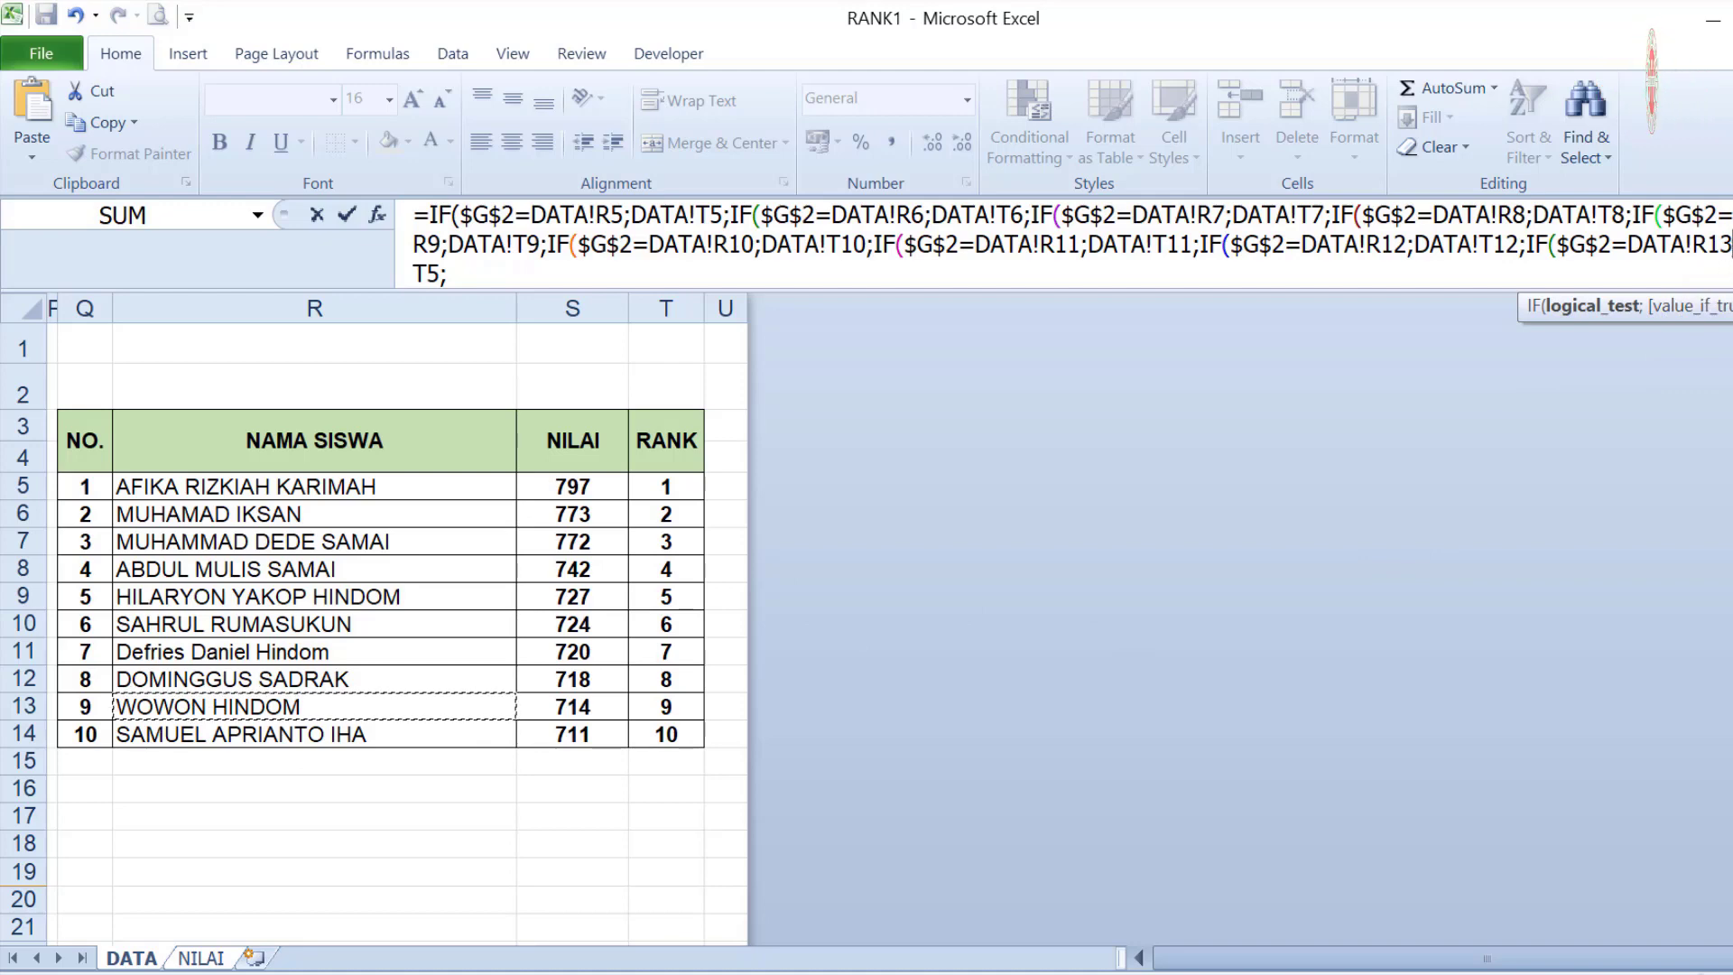
left_click_drag(1730, 244, 438, 274)
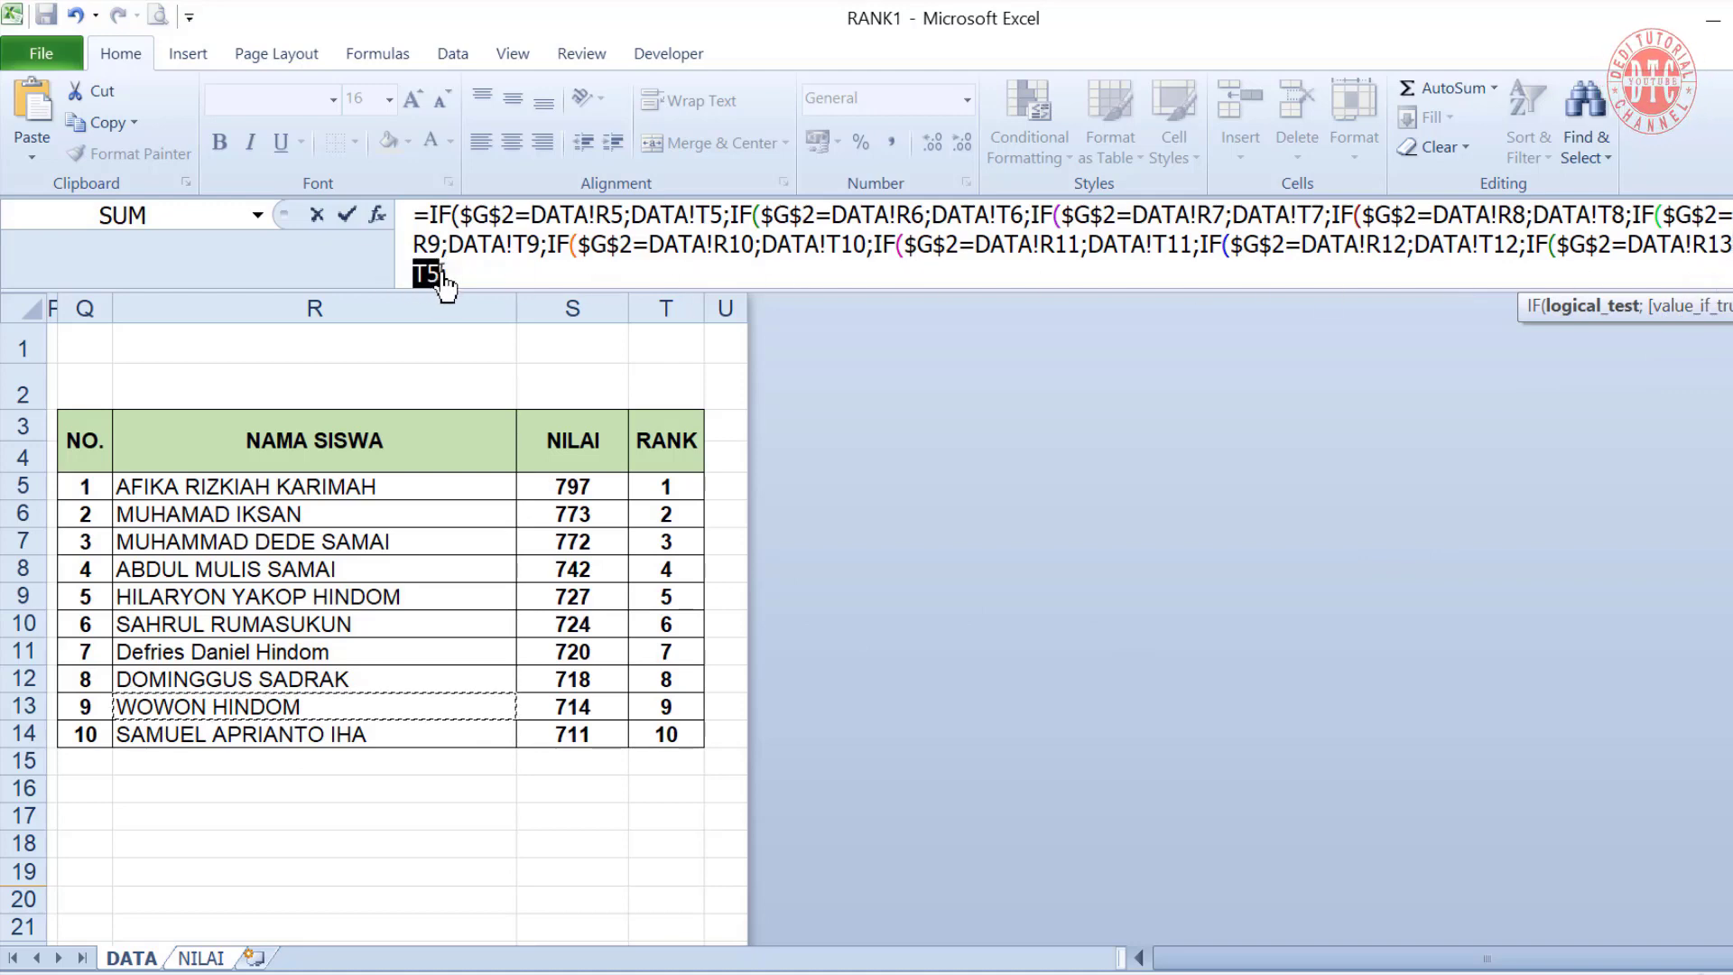
left_click(664, 707)
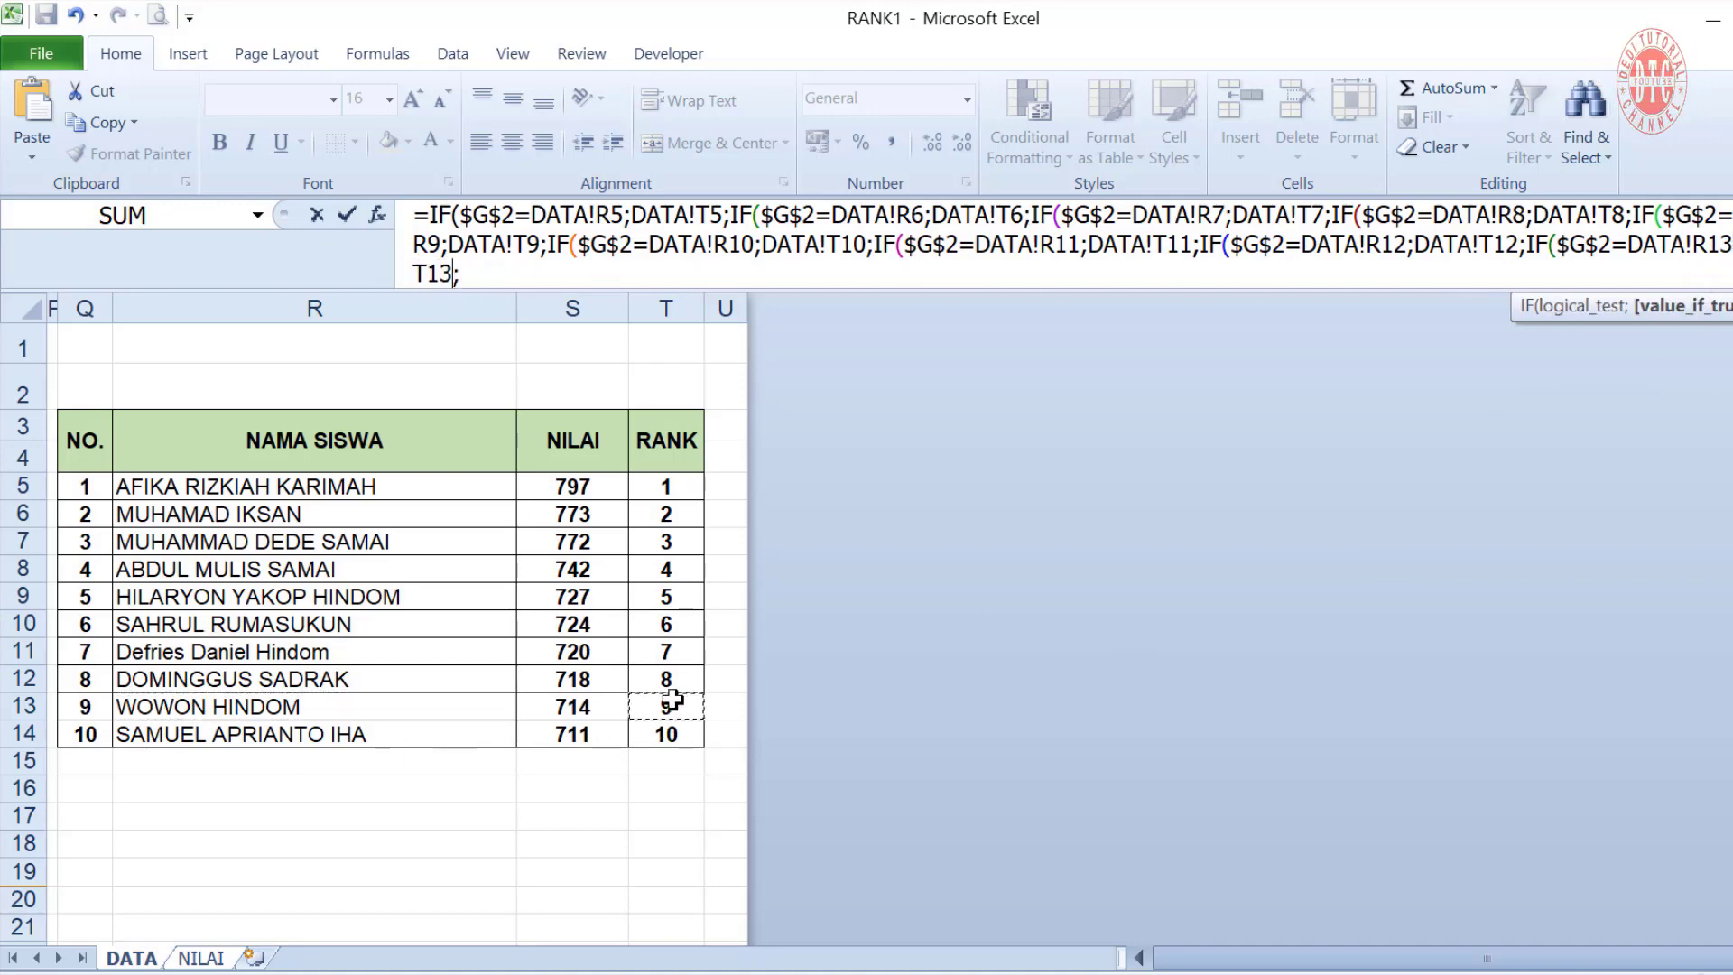
Append the copied IF condition after the DATA!T13 result and change its references to DATA!R14 and DATA!T14
left_click(484, 271)
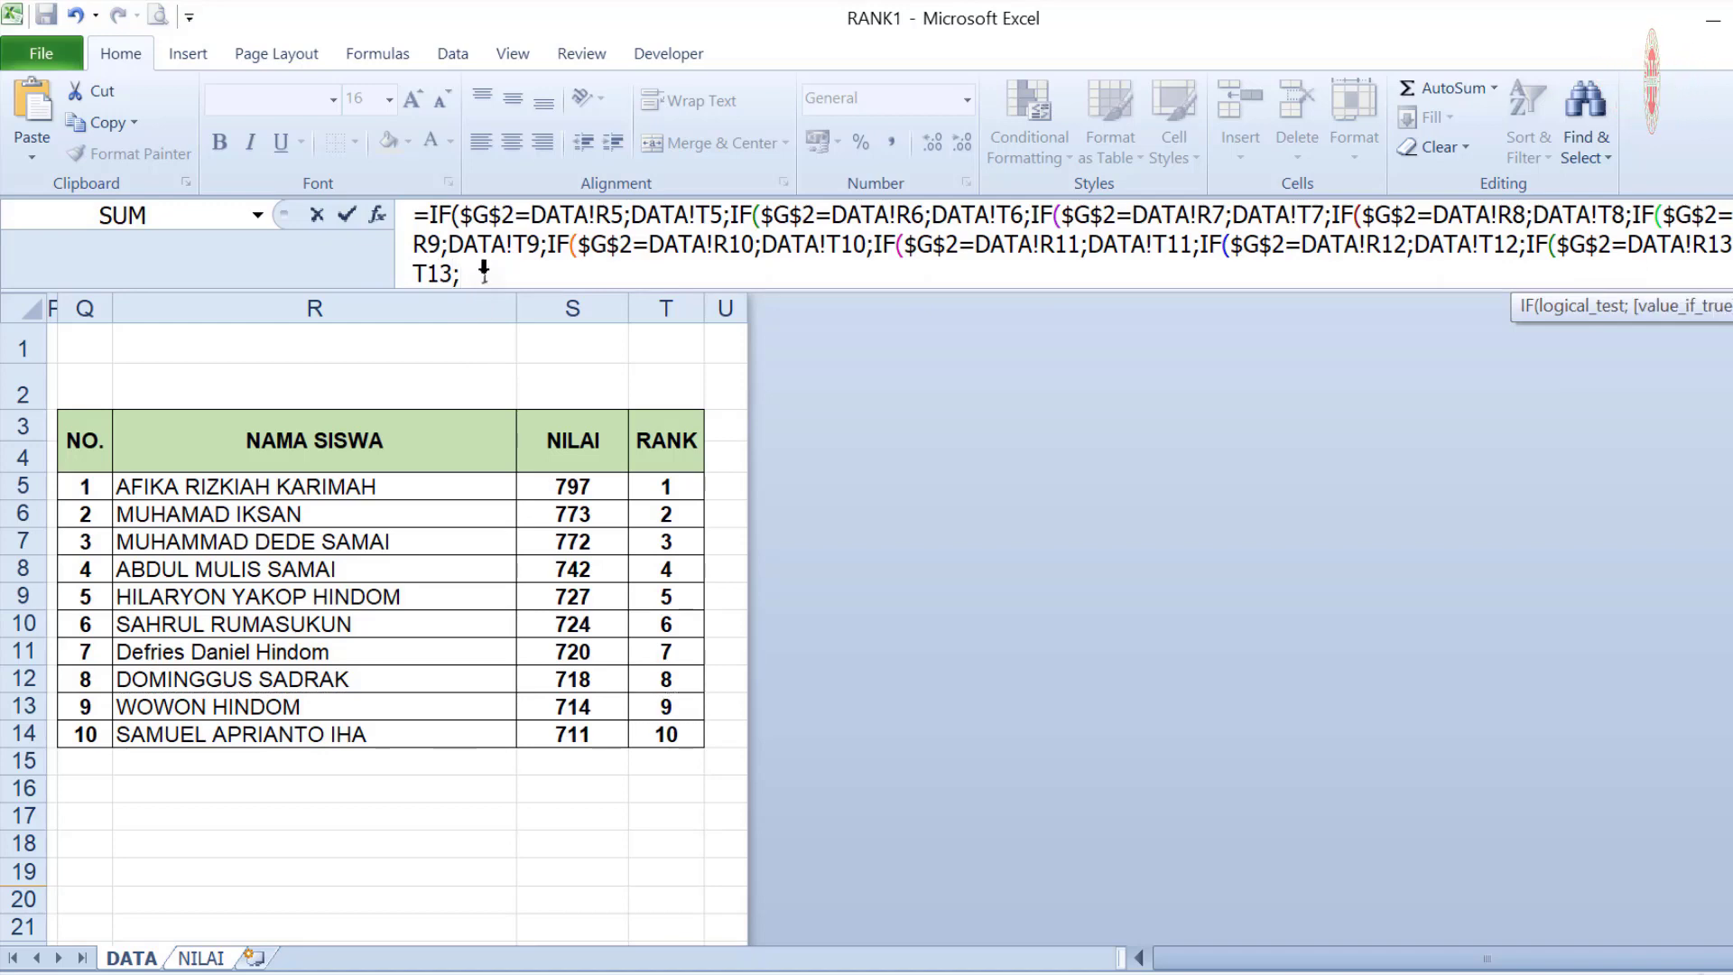
key("ctrl+v")
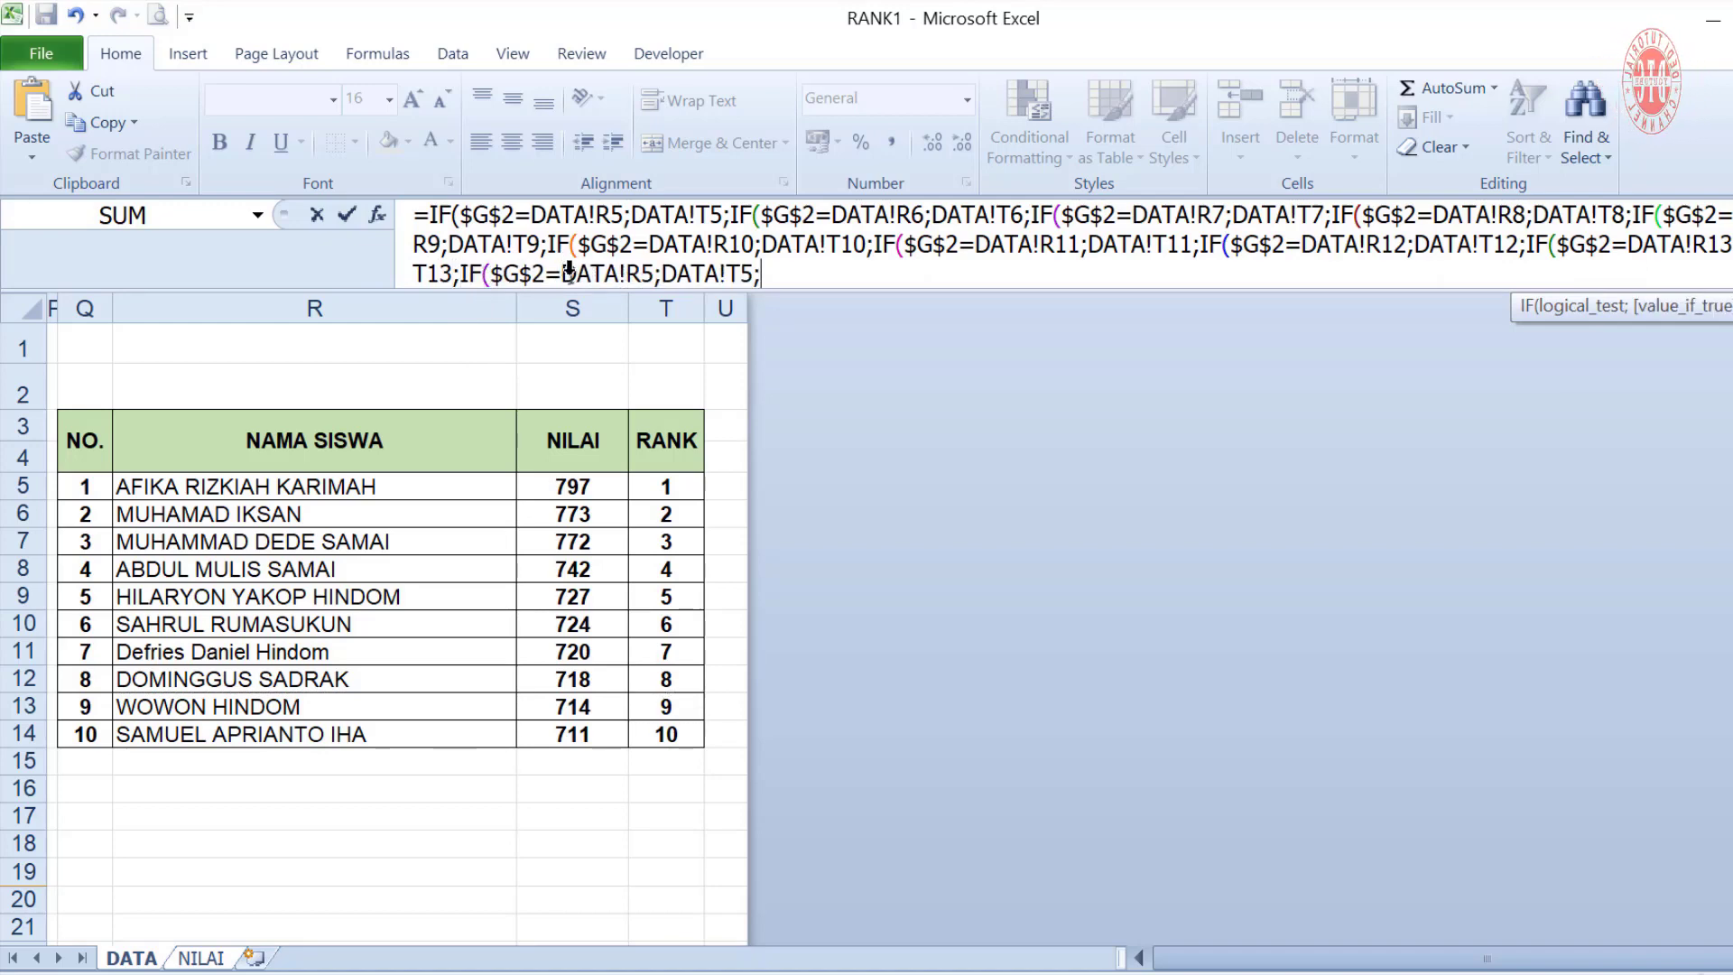
left_click_drag(563, 271, 646, 270)
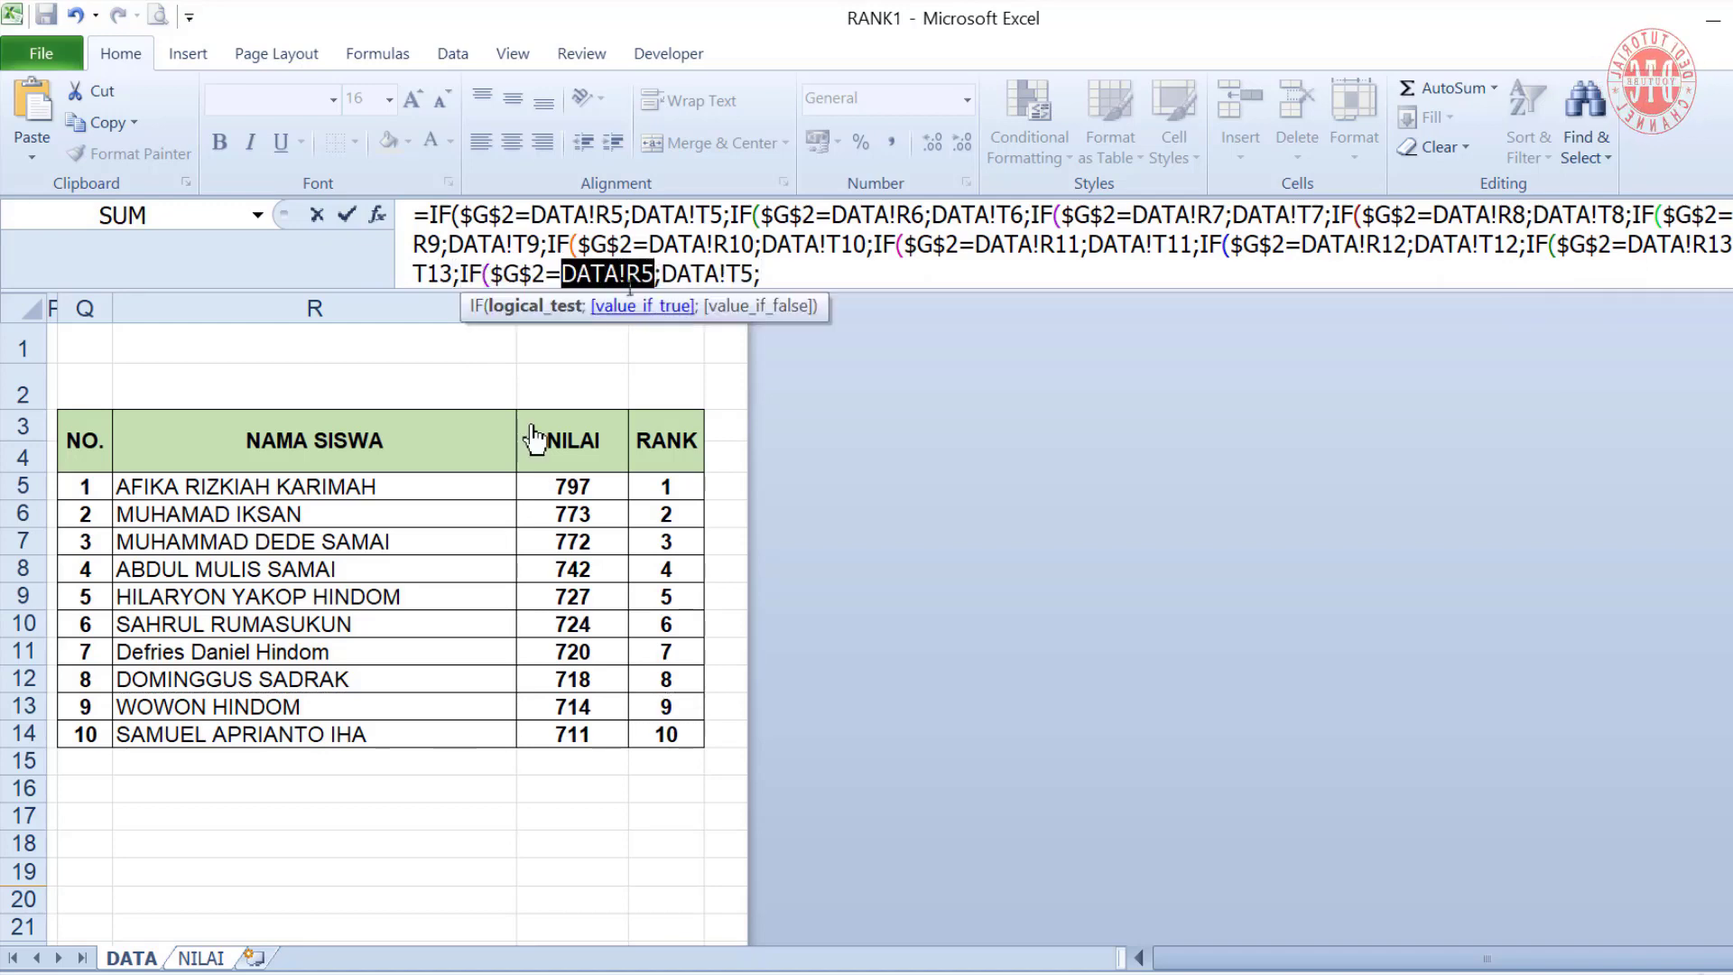
left_click(263, 735)
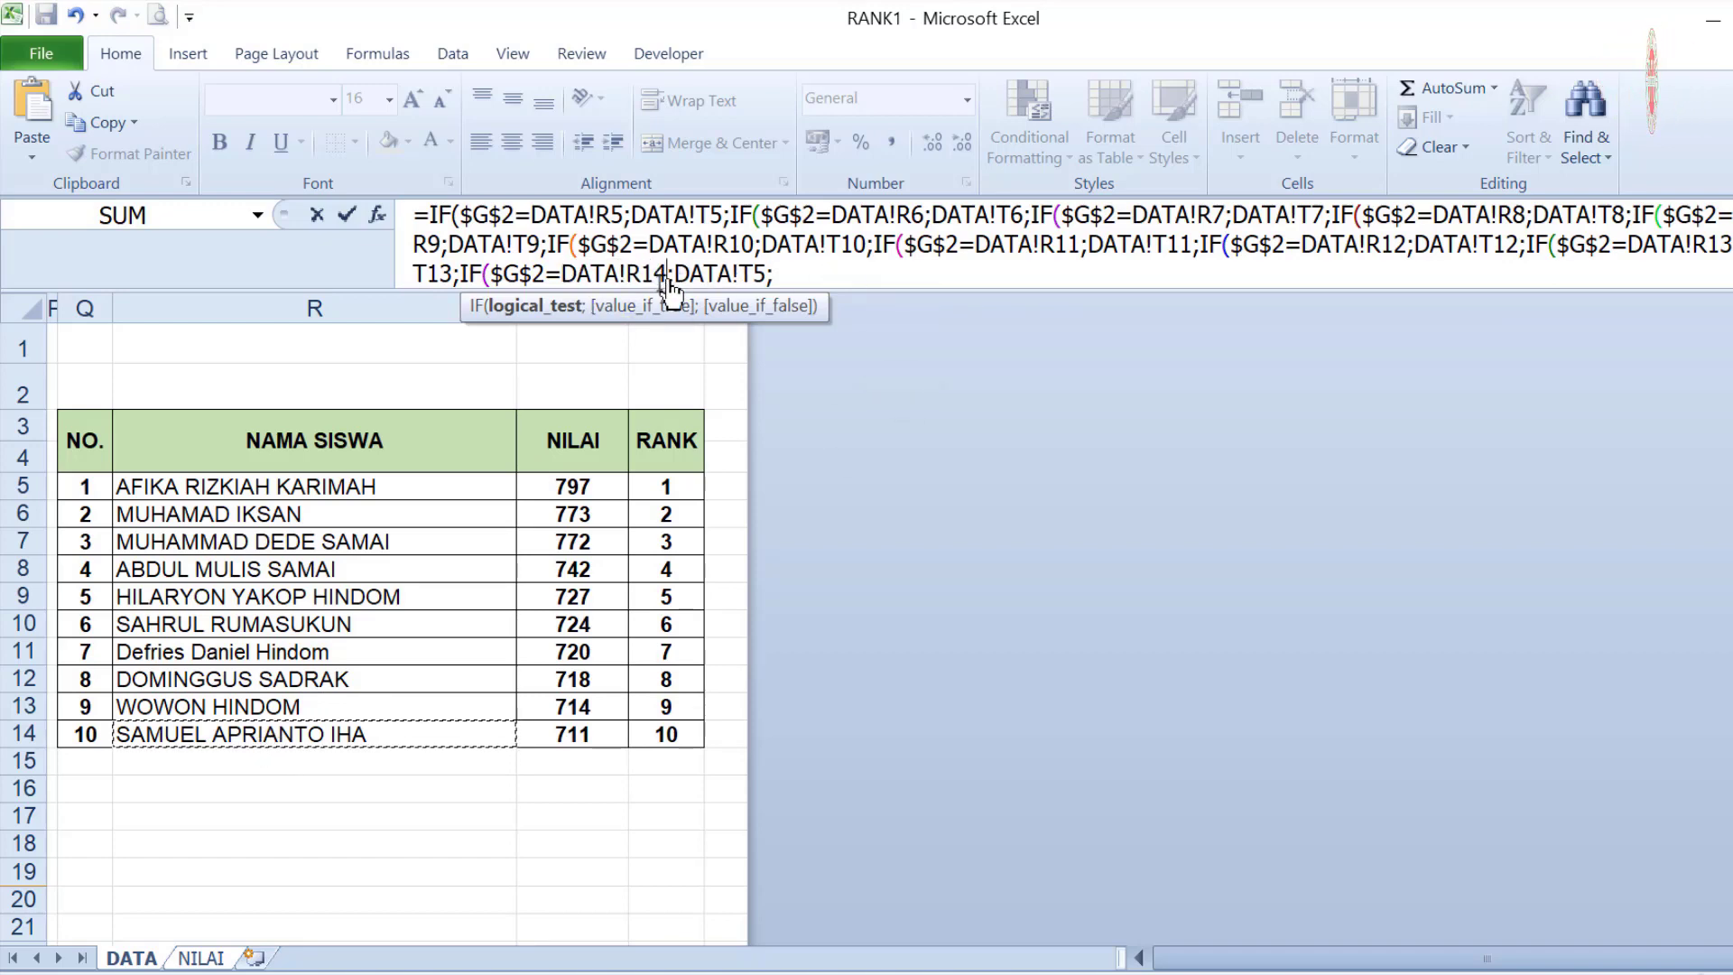
left_click_drag(674, 272, 765, 273)
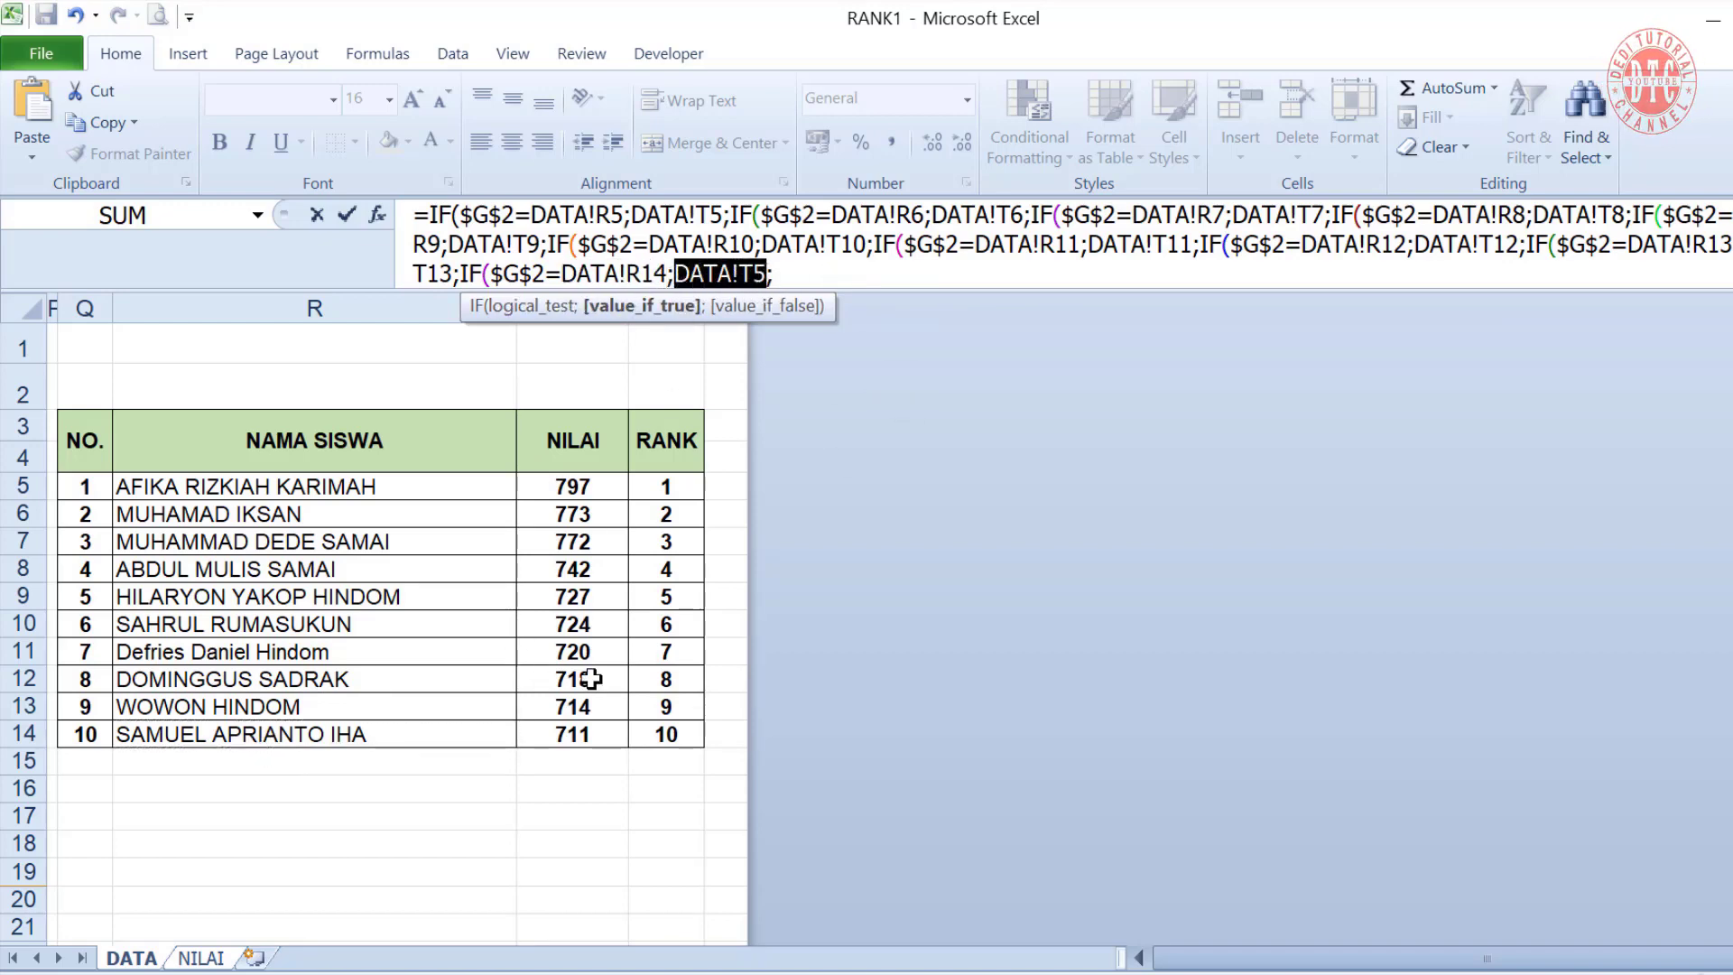
left_click(669, 733)
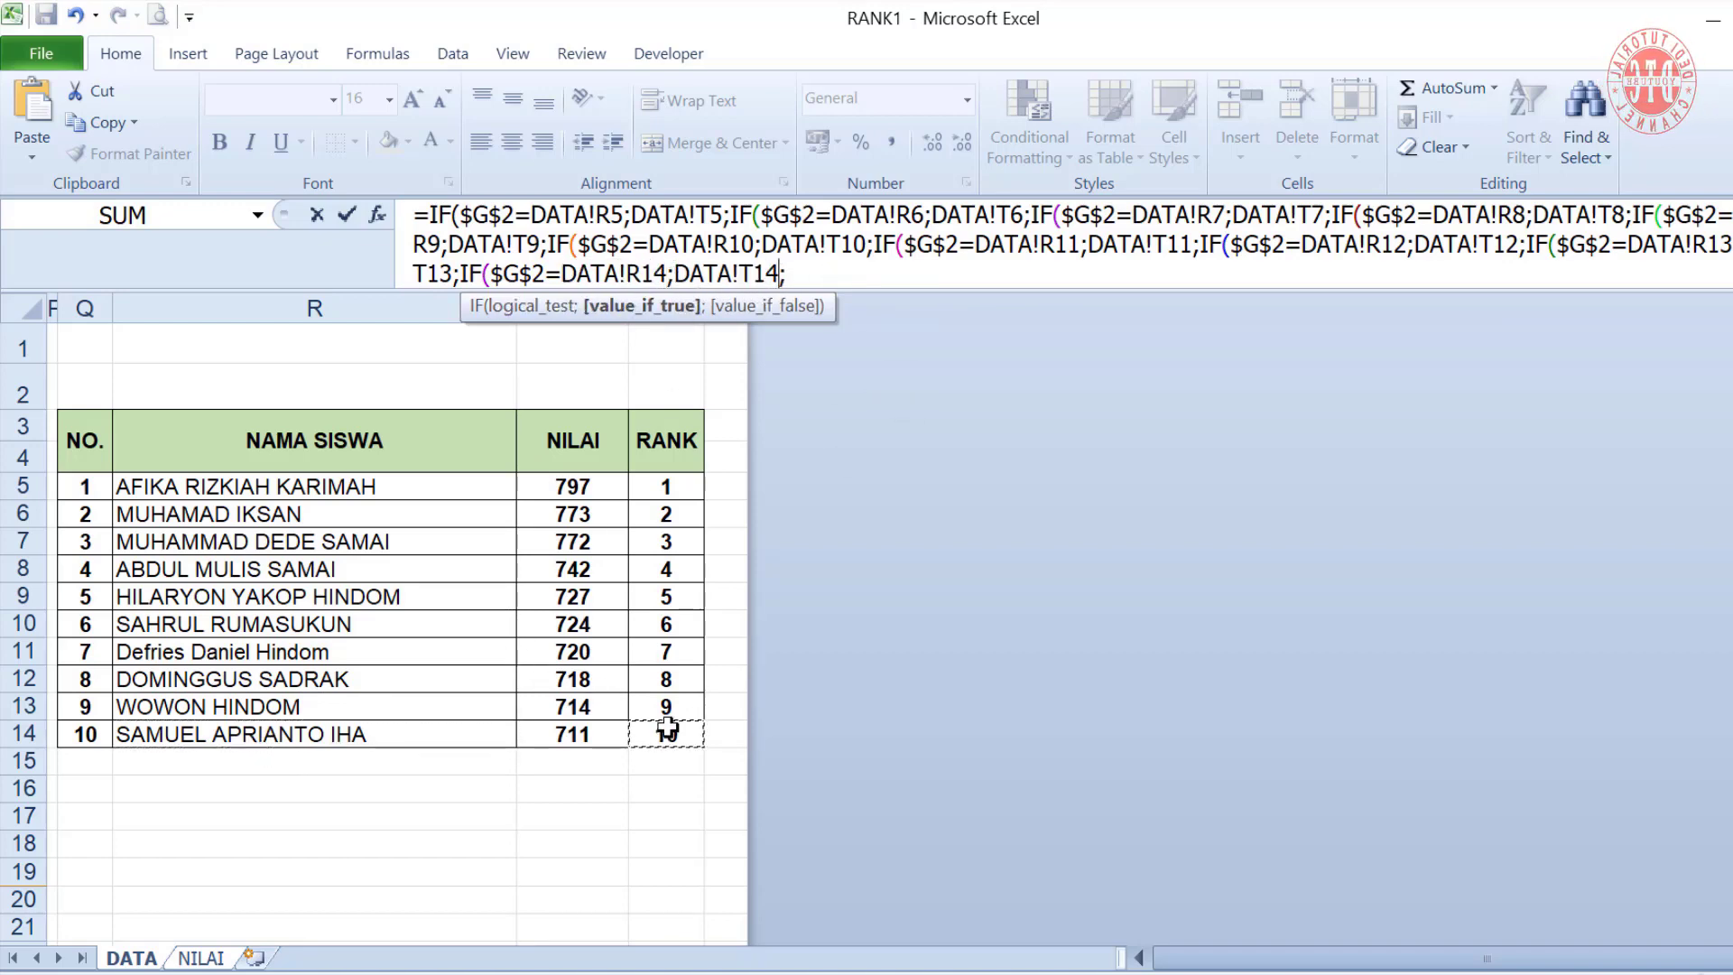
Finish the nested formula with an empty text "" as the last false value and close all ten IF functions
left_click(832, 271)
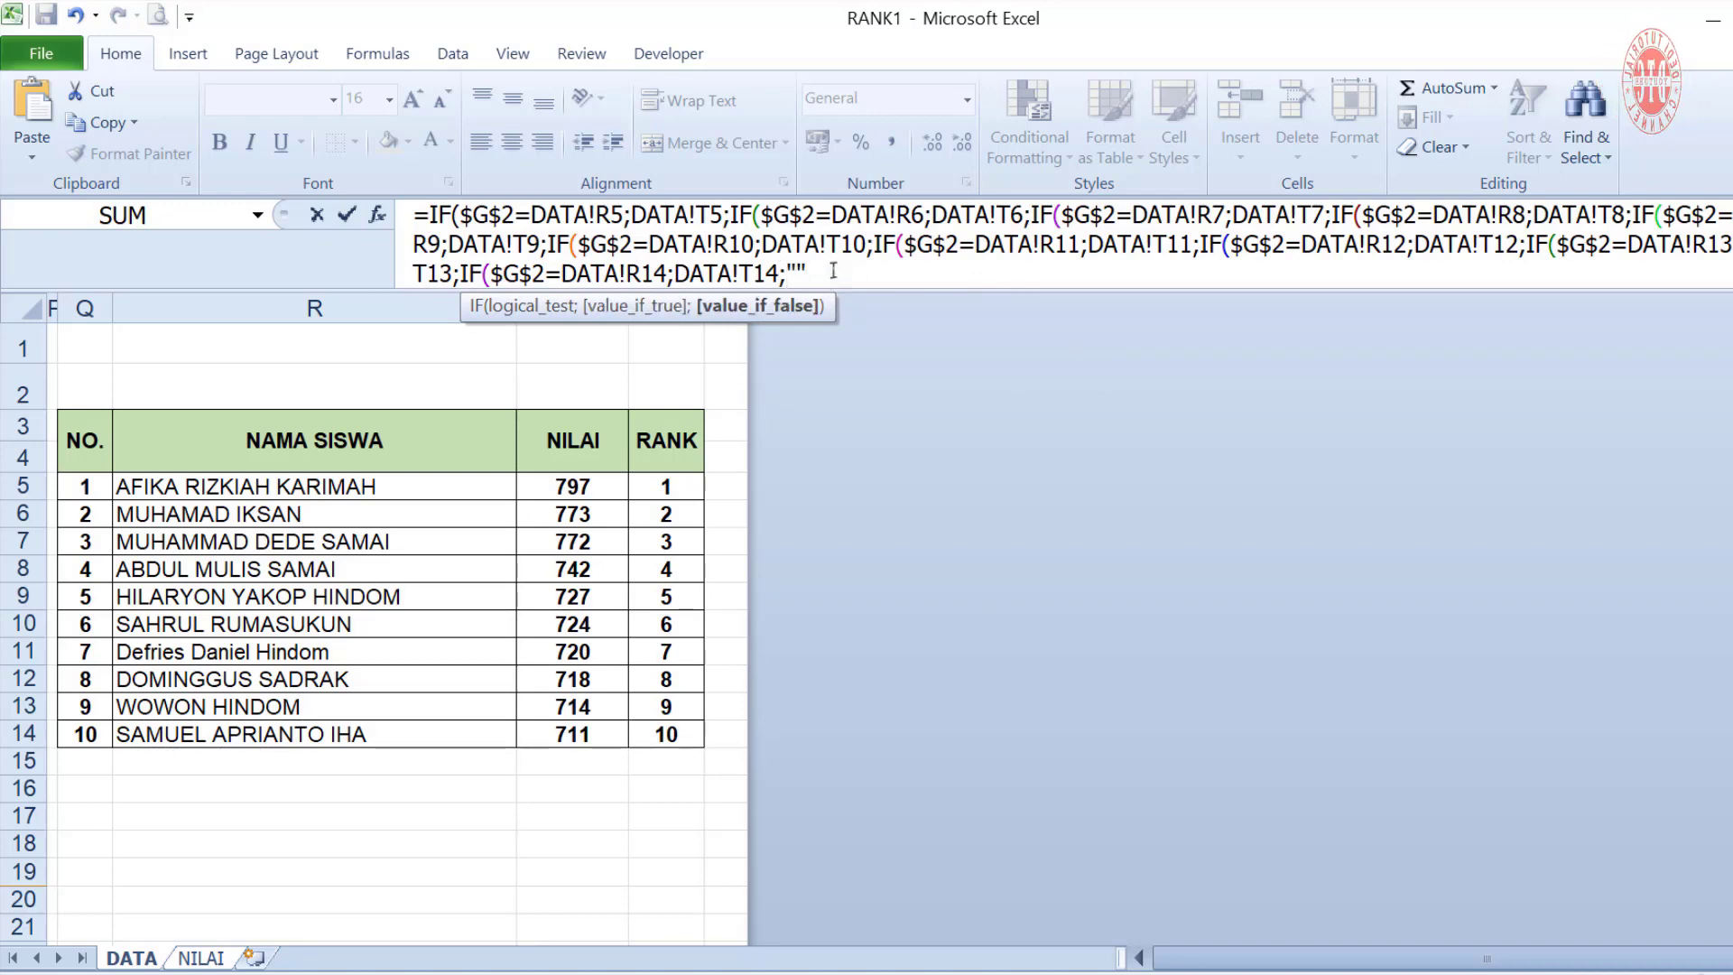
type("\"\"))))")
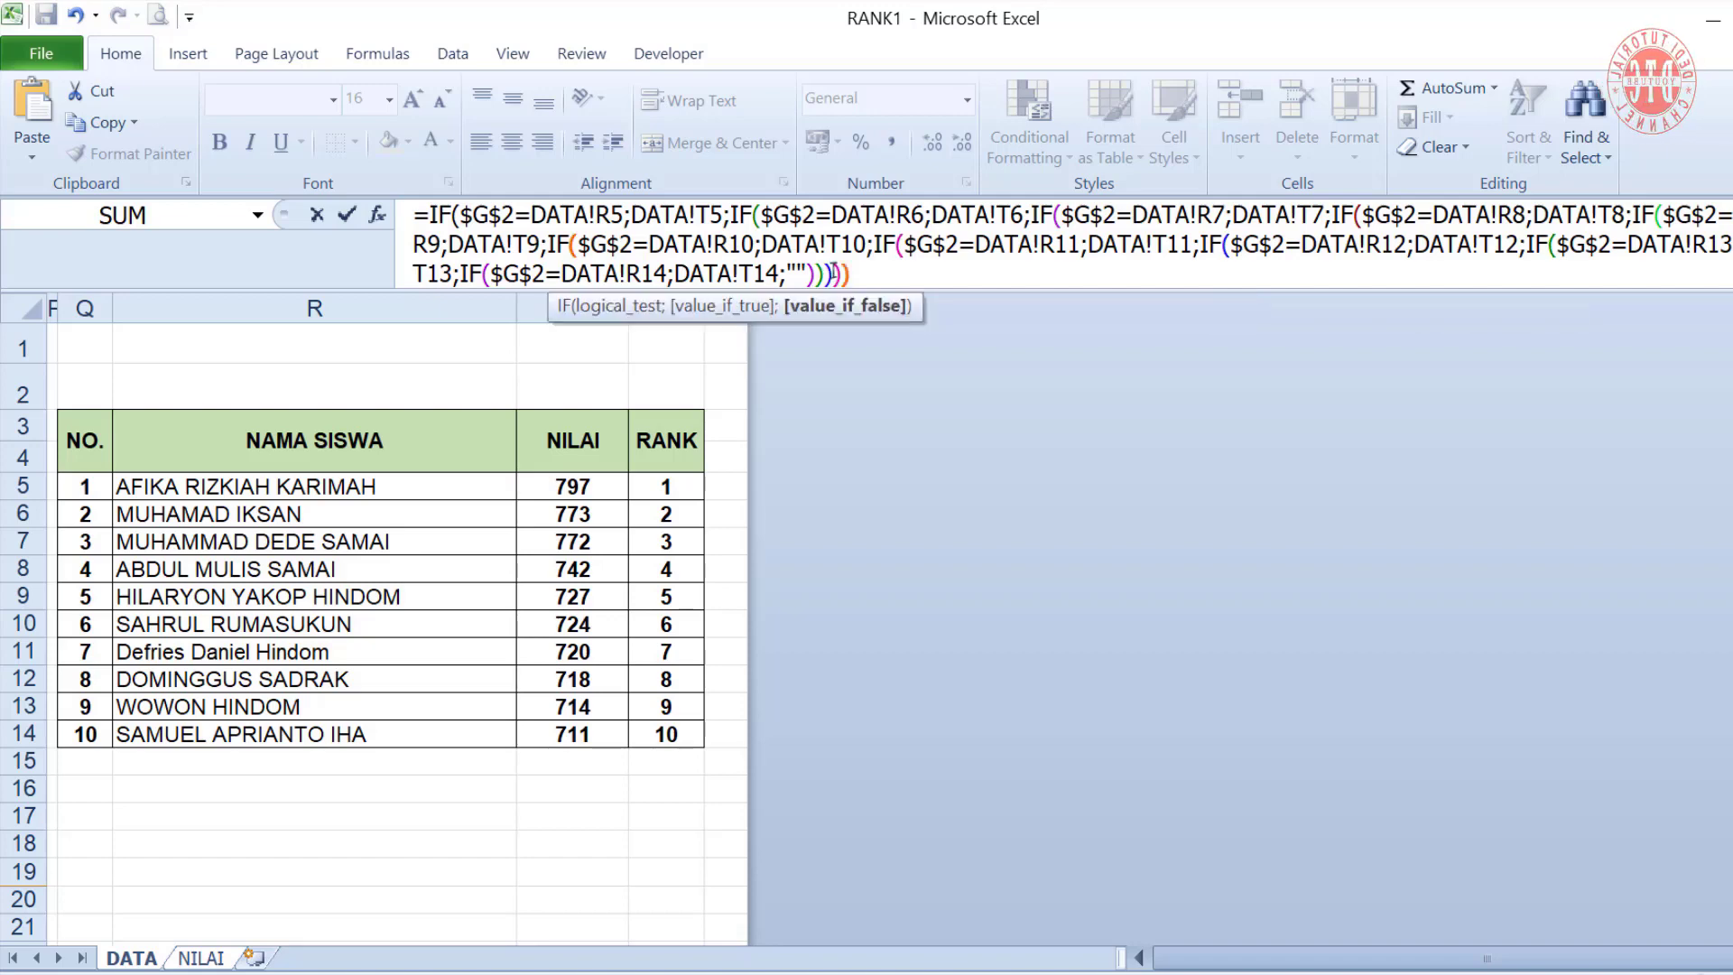
type("))")
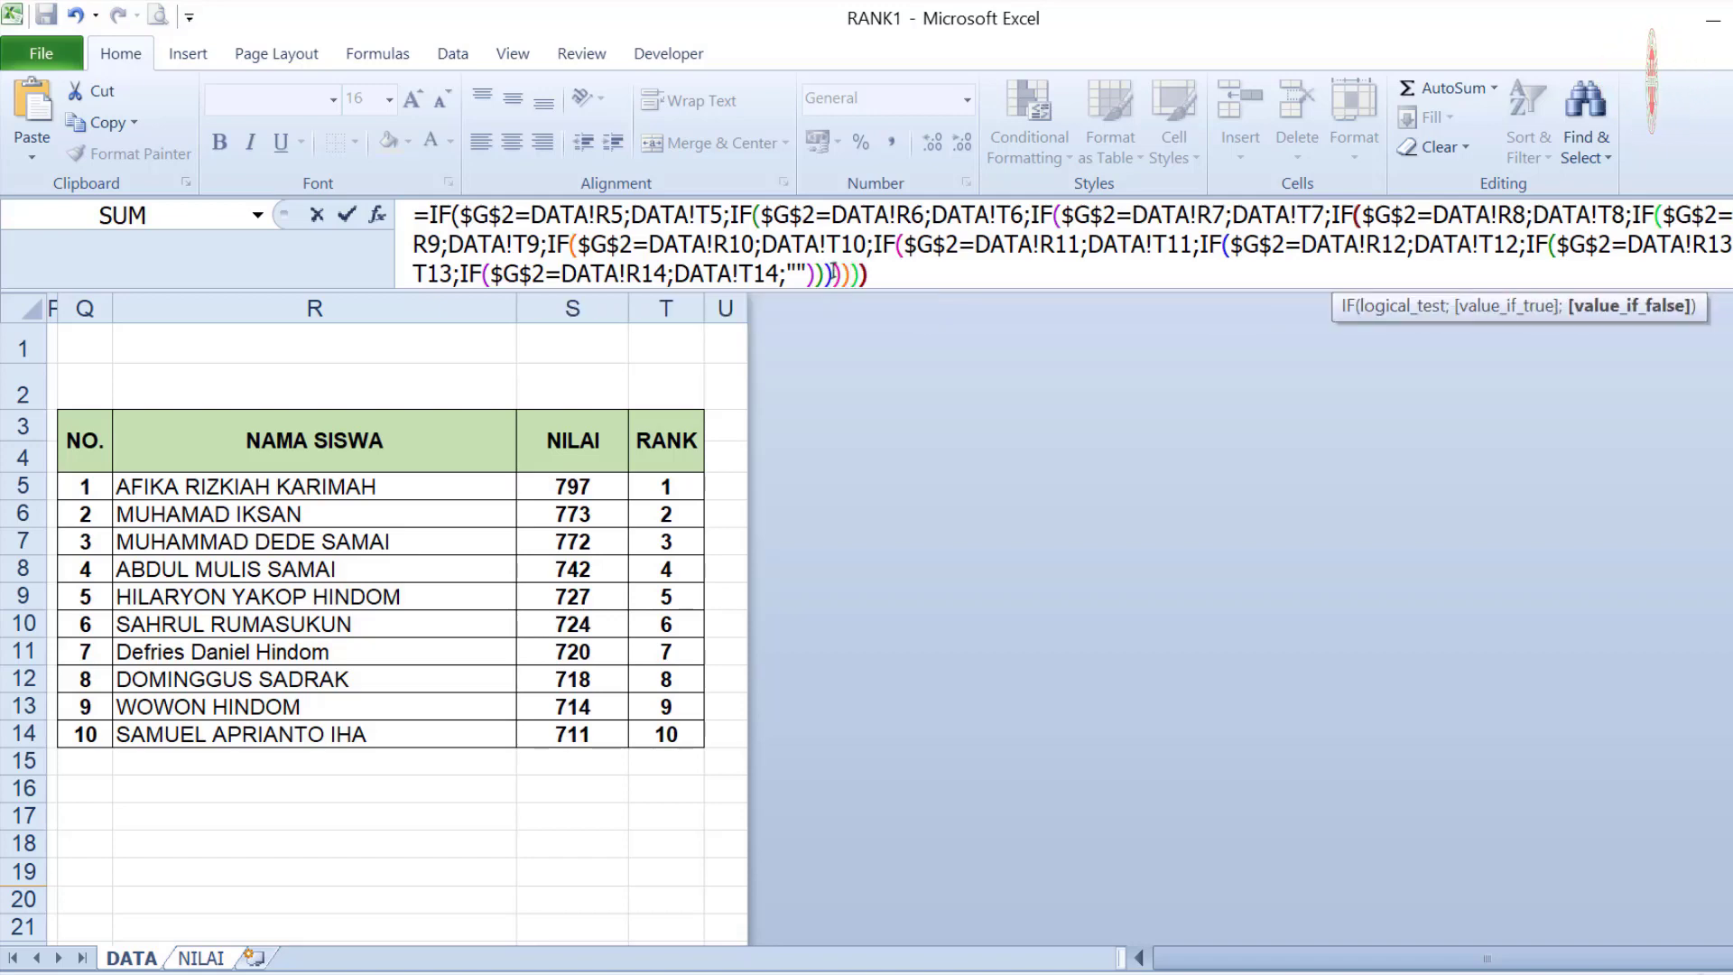
type(")")
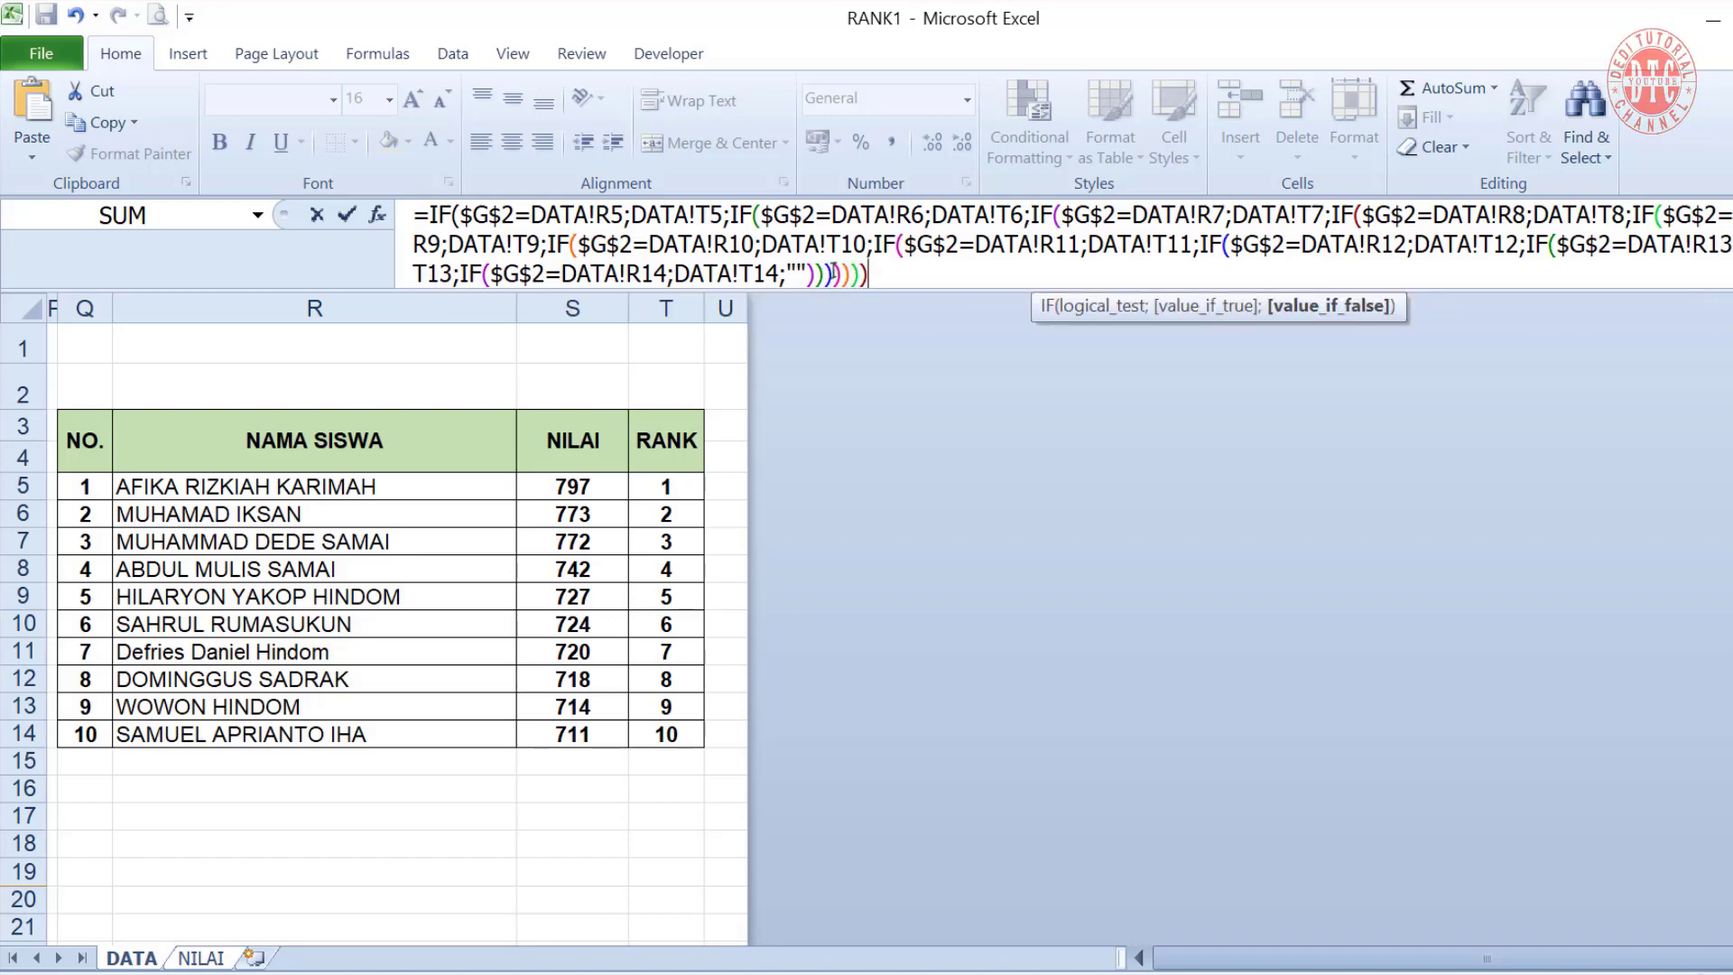
type("))")
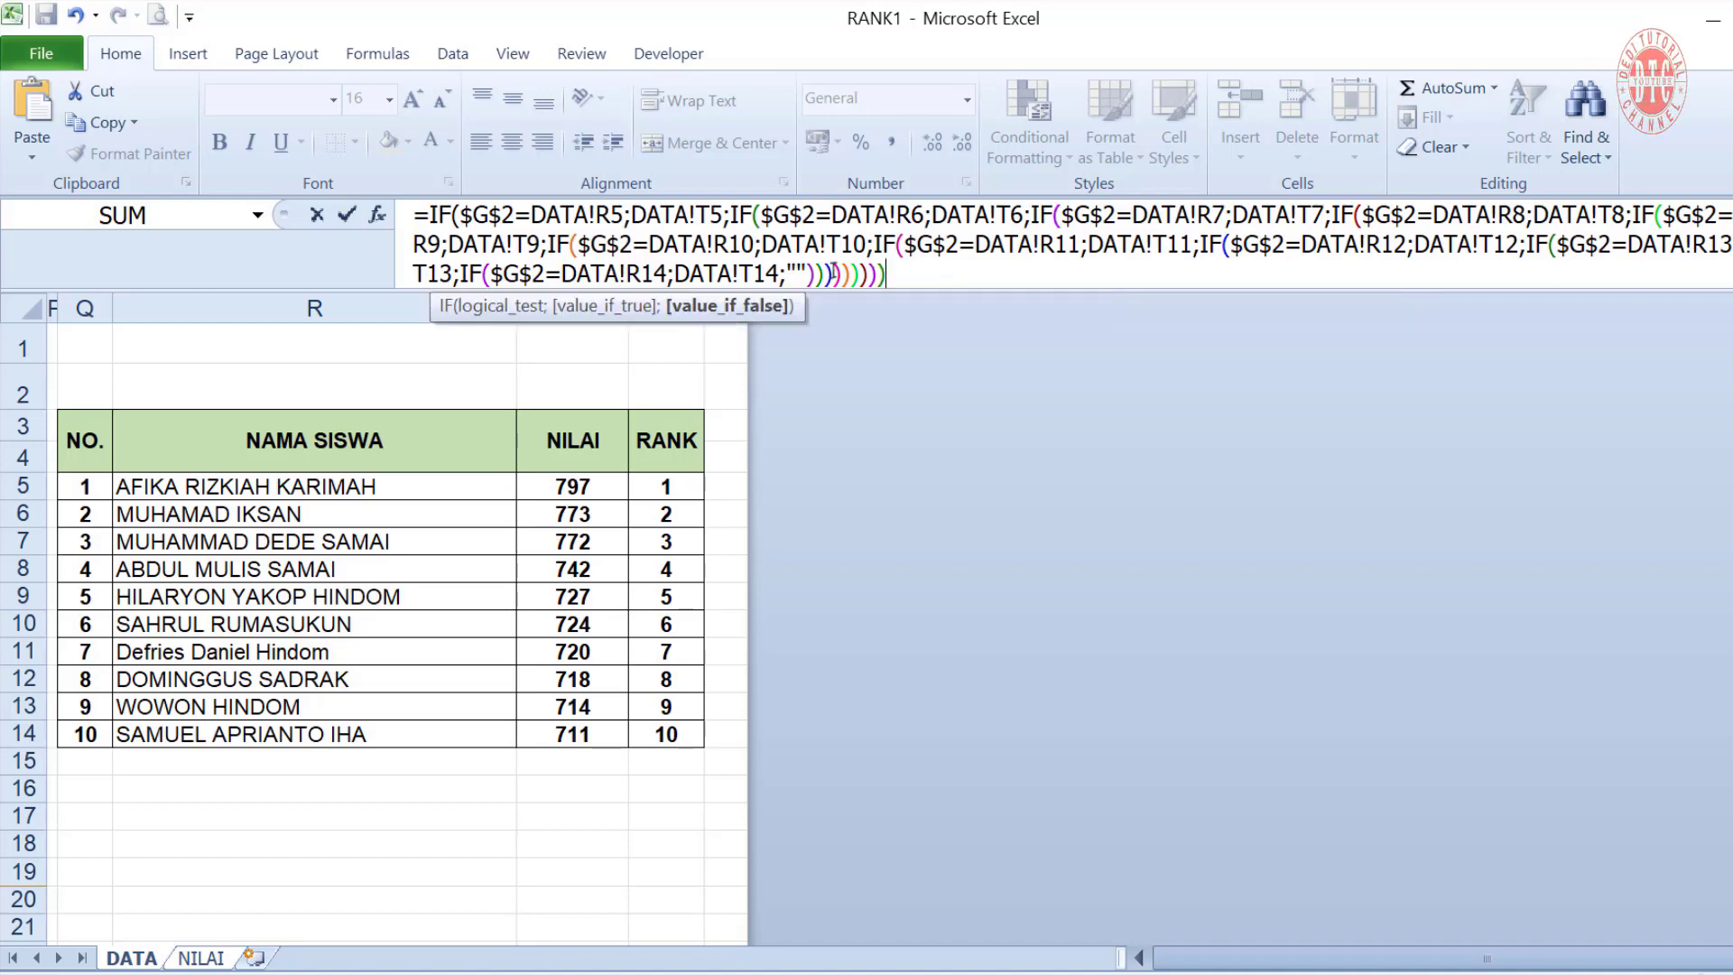
type(")")
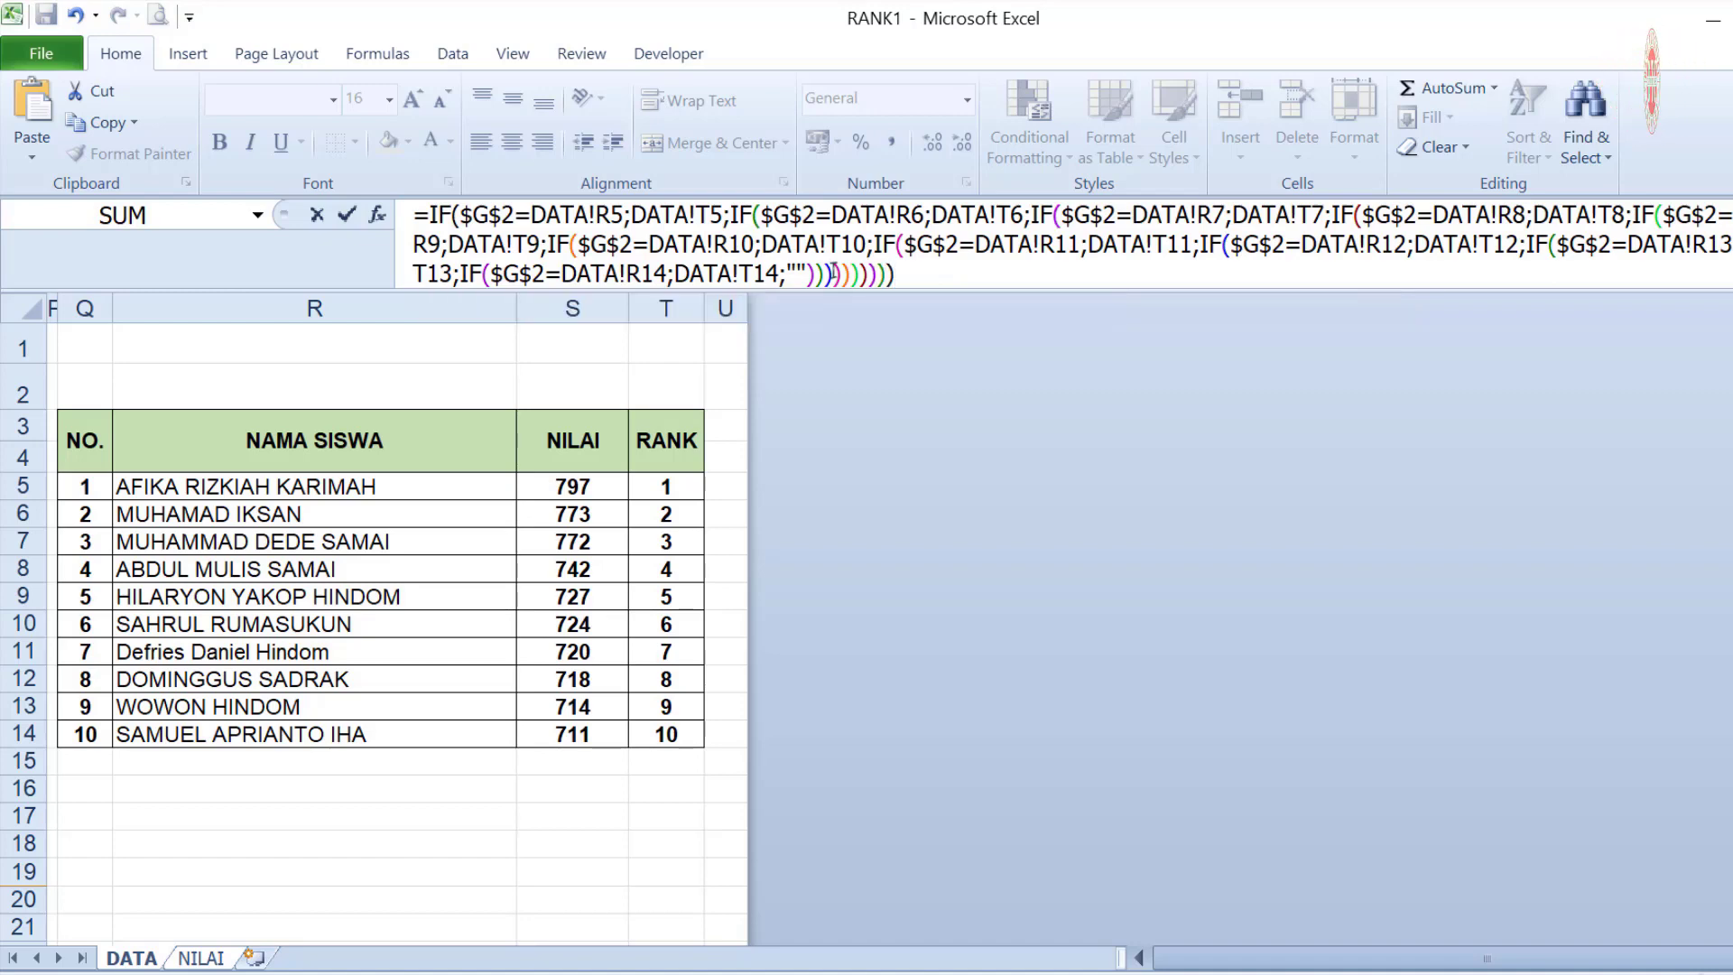
key("Return")
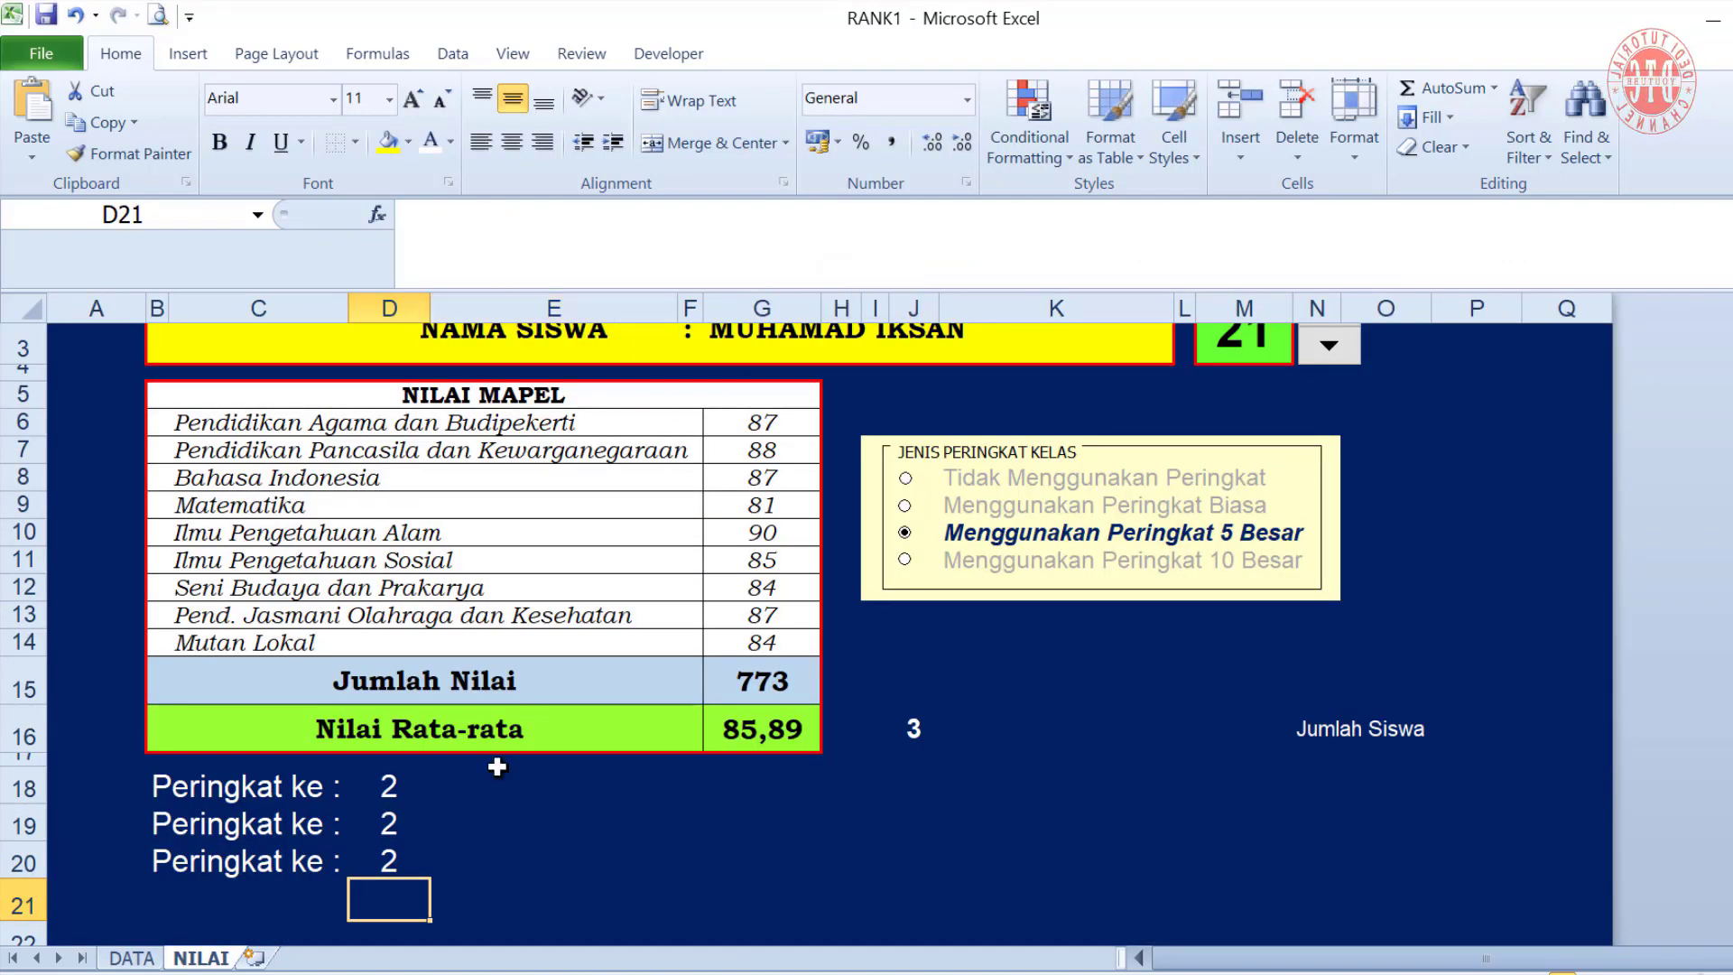
left_click(1317, 732)
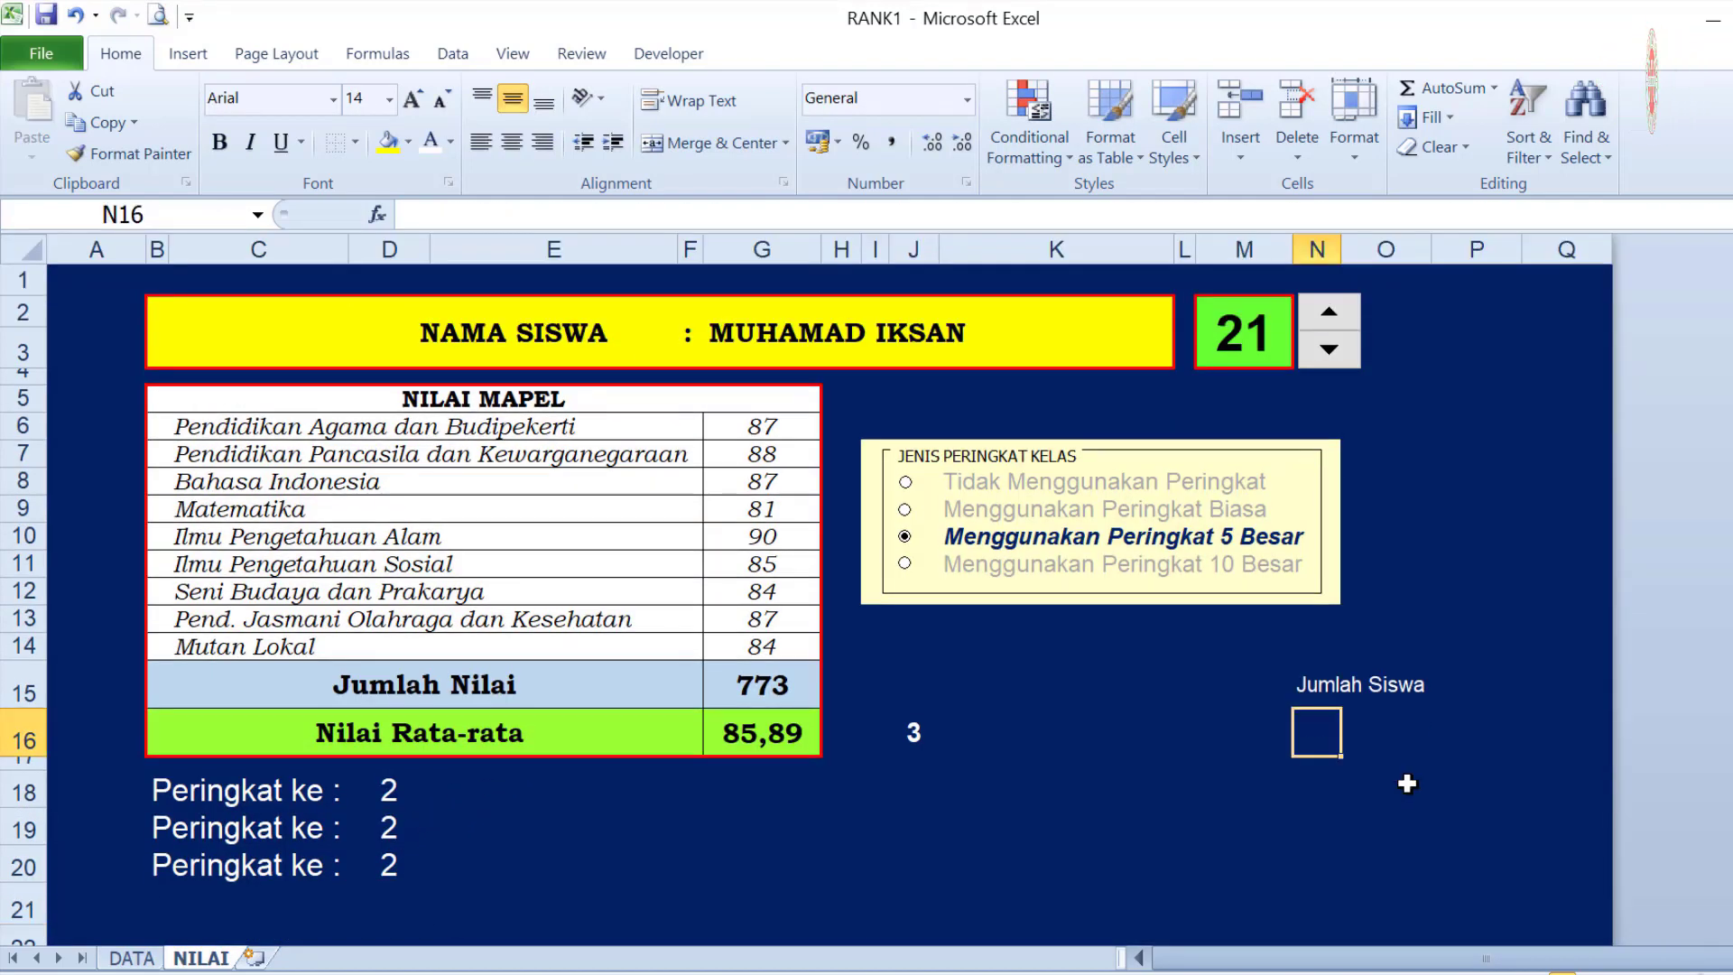
left_click(1349, 790)
left_click(1317, 733)
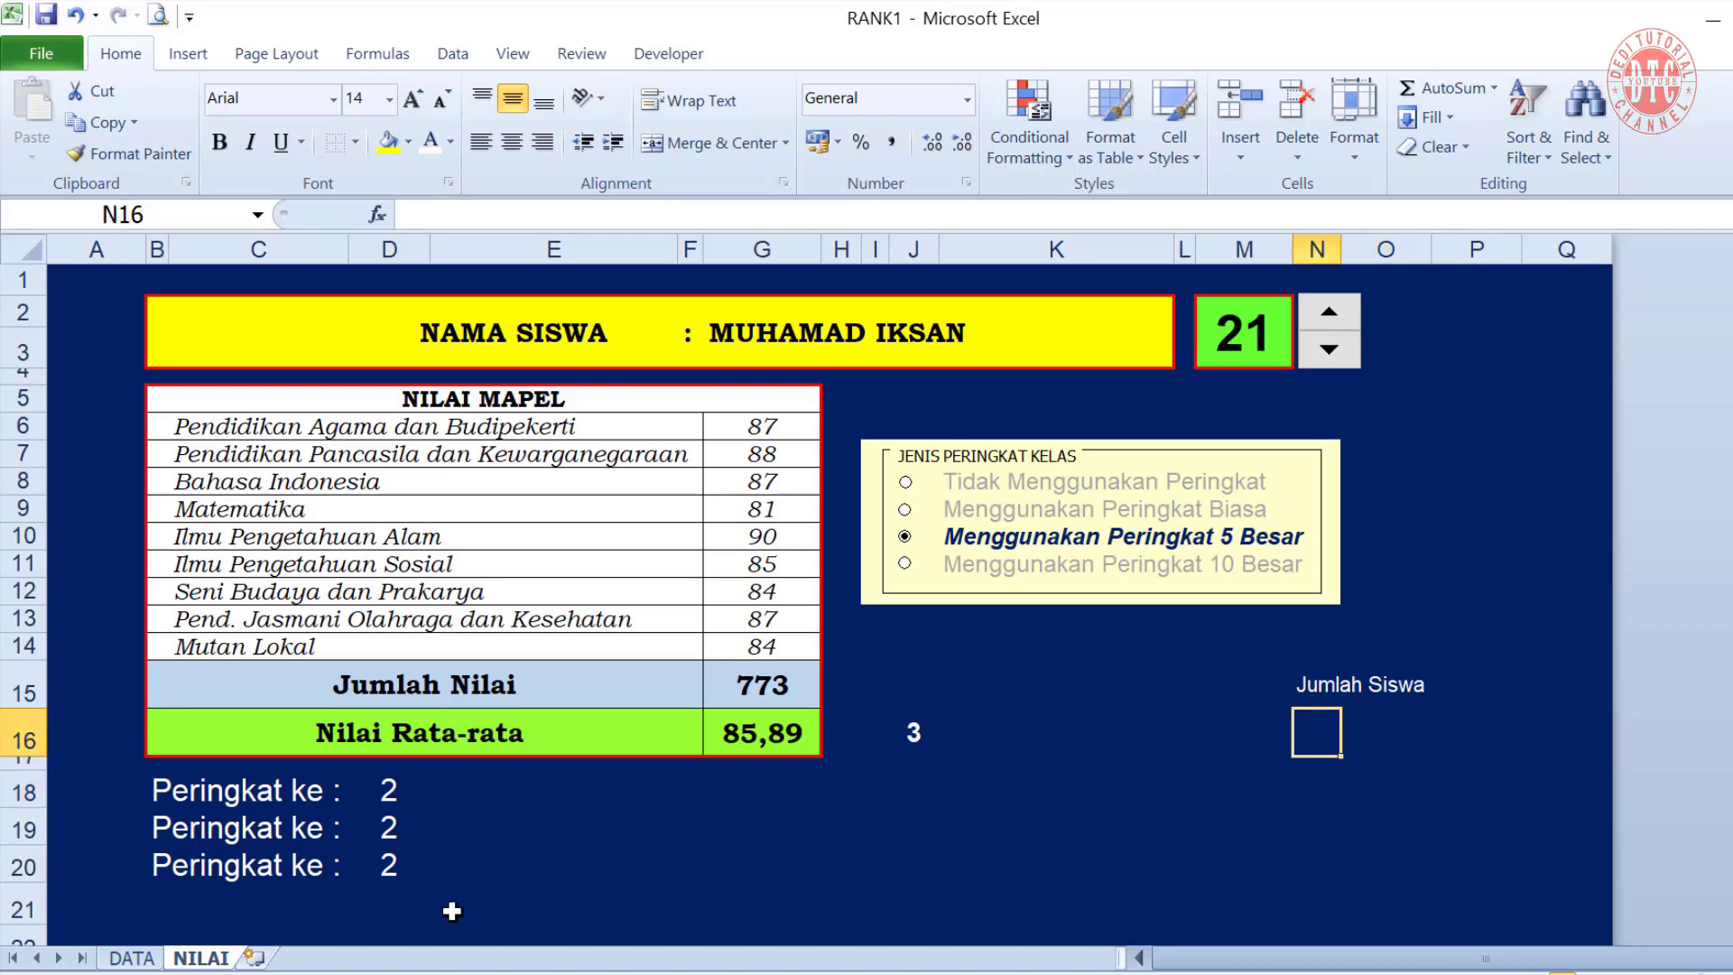
left_click(471, 789)
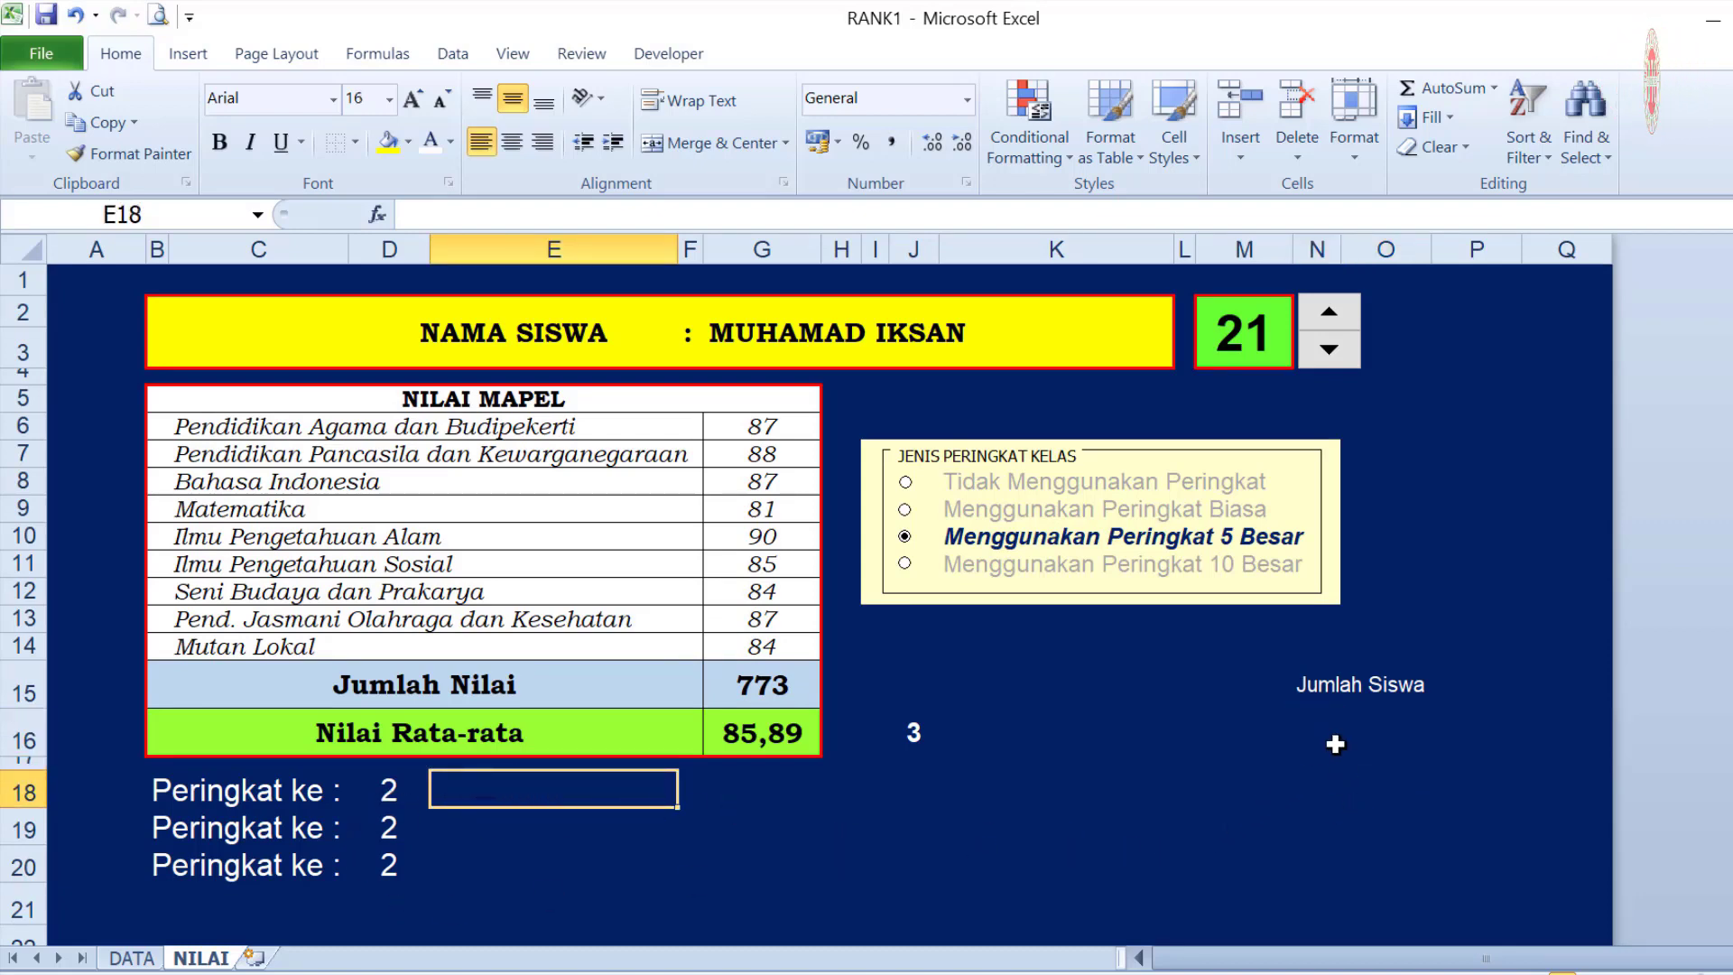
Enter a COUNT formula in N16 under Jumlah Siswa that counts the student numbers in DATA!B5:B29
left_click(1324, 718)
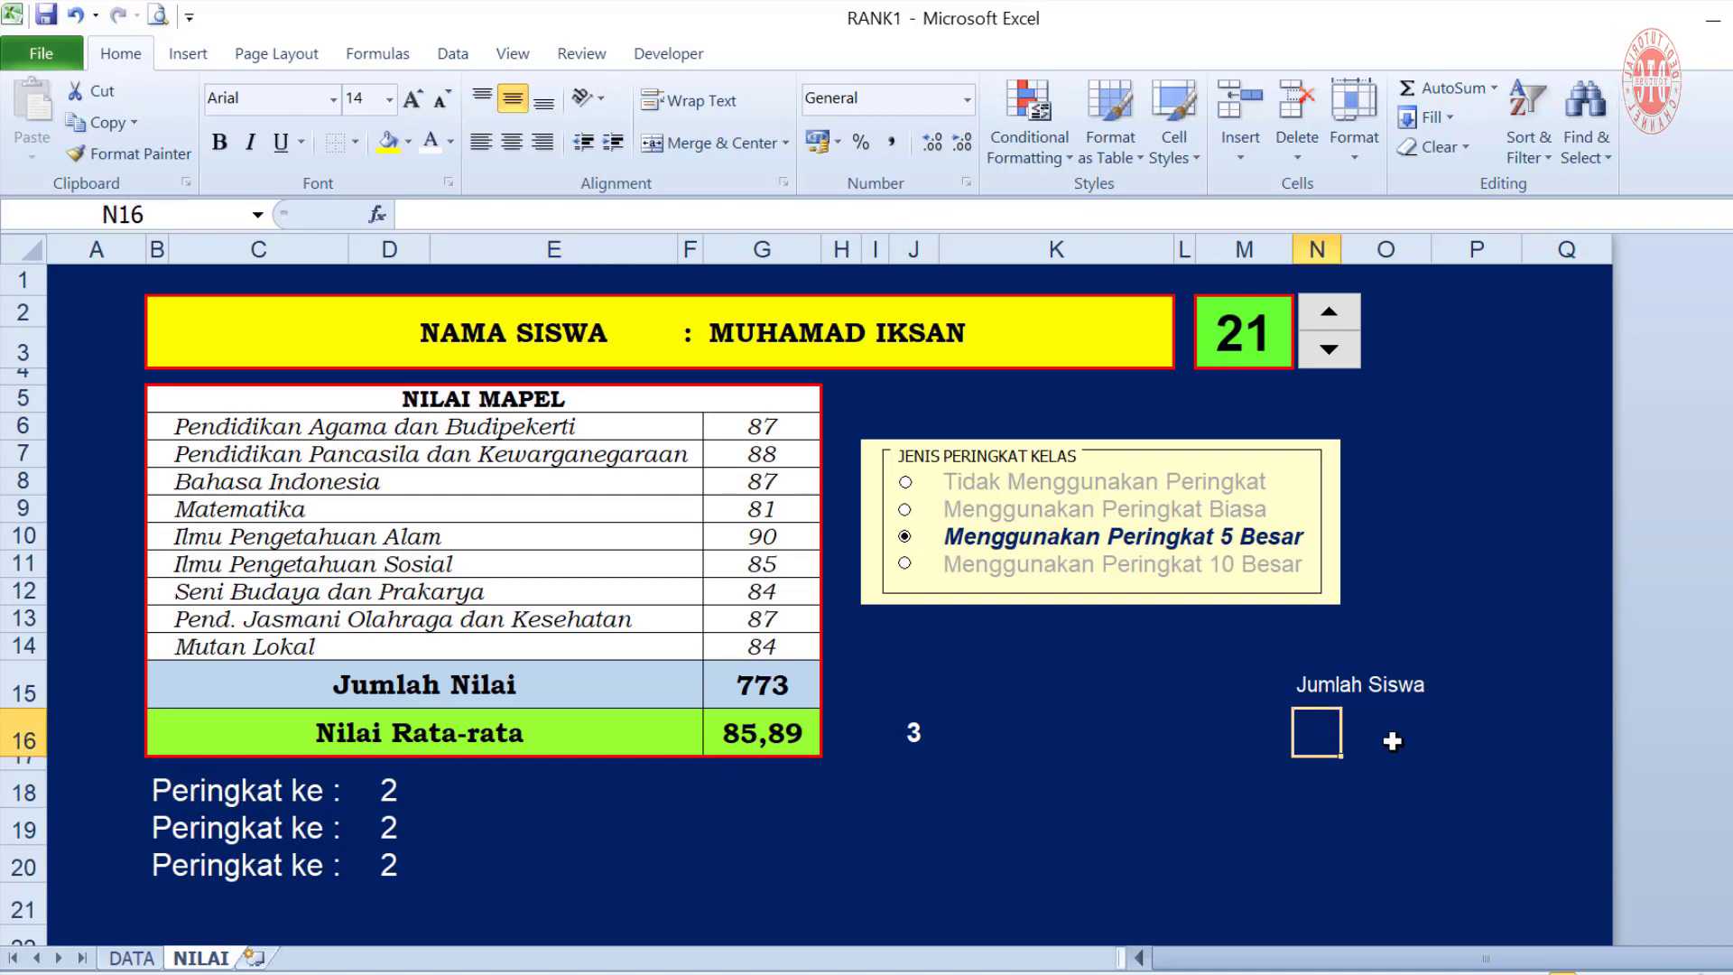
type("=coun")
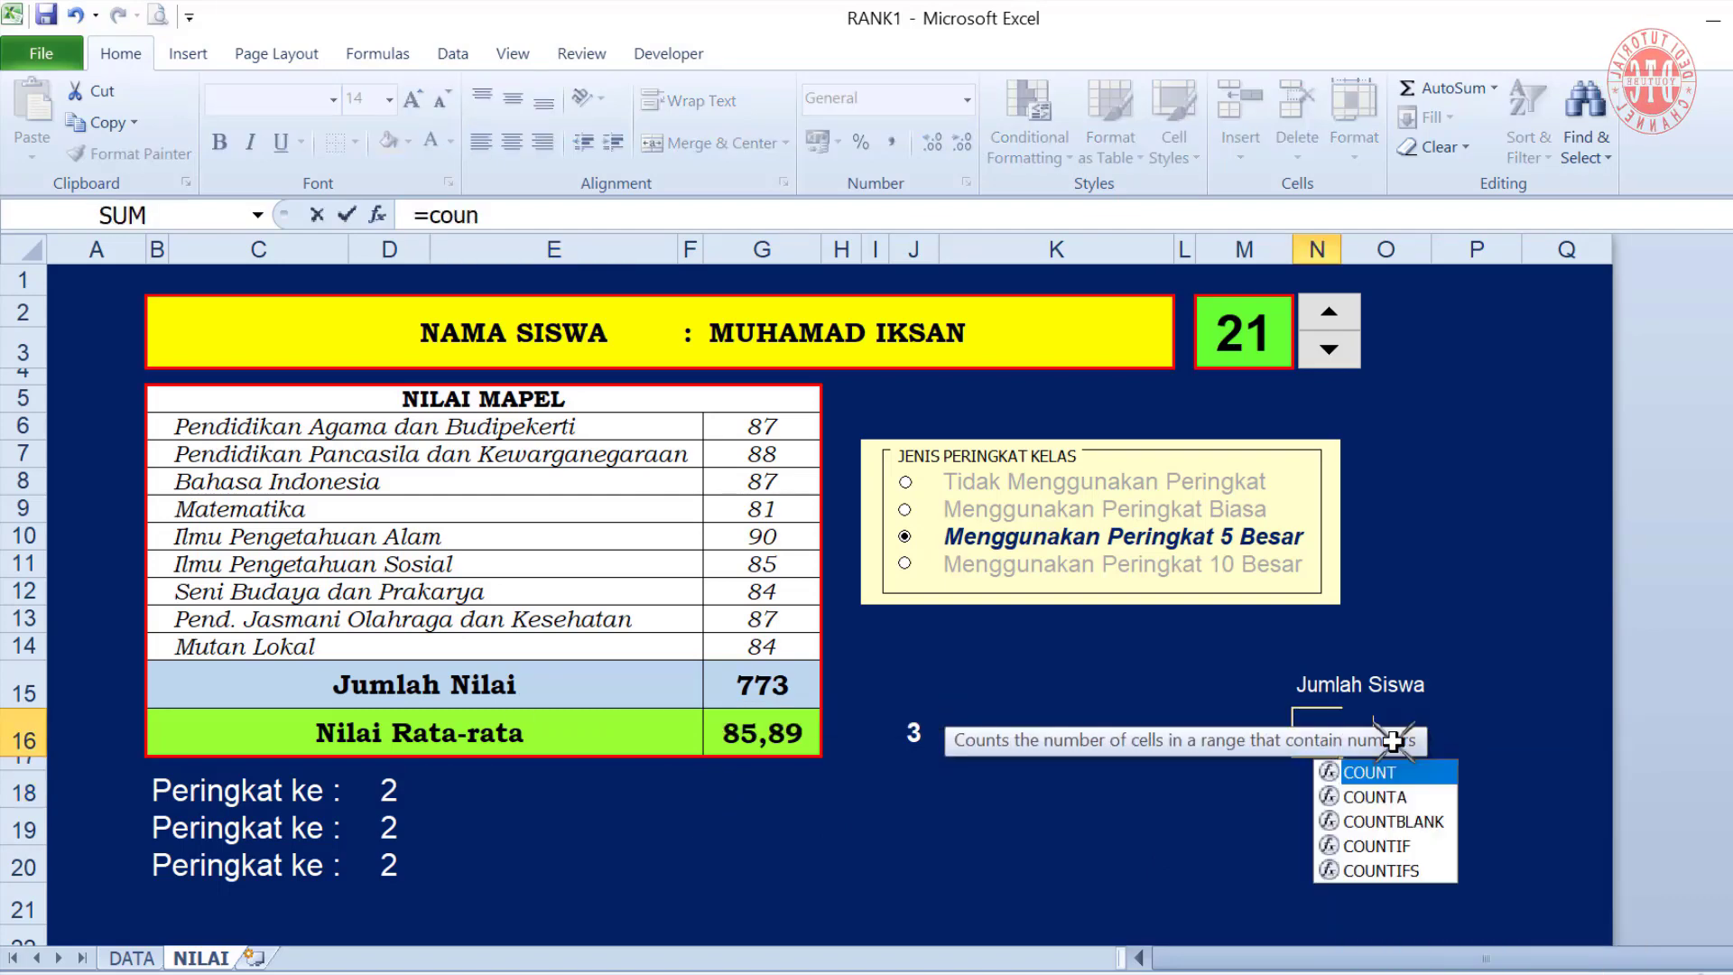
type("t(")
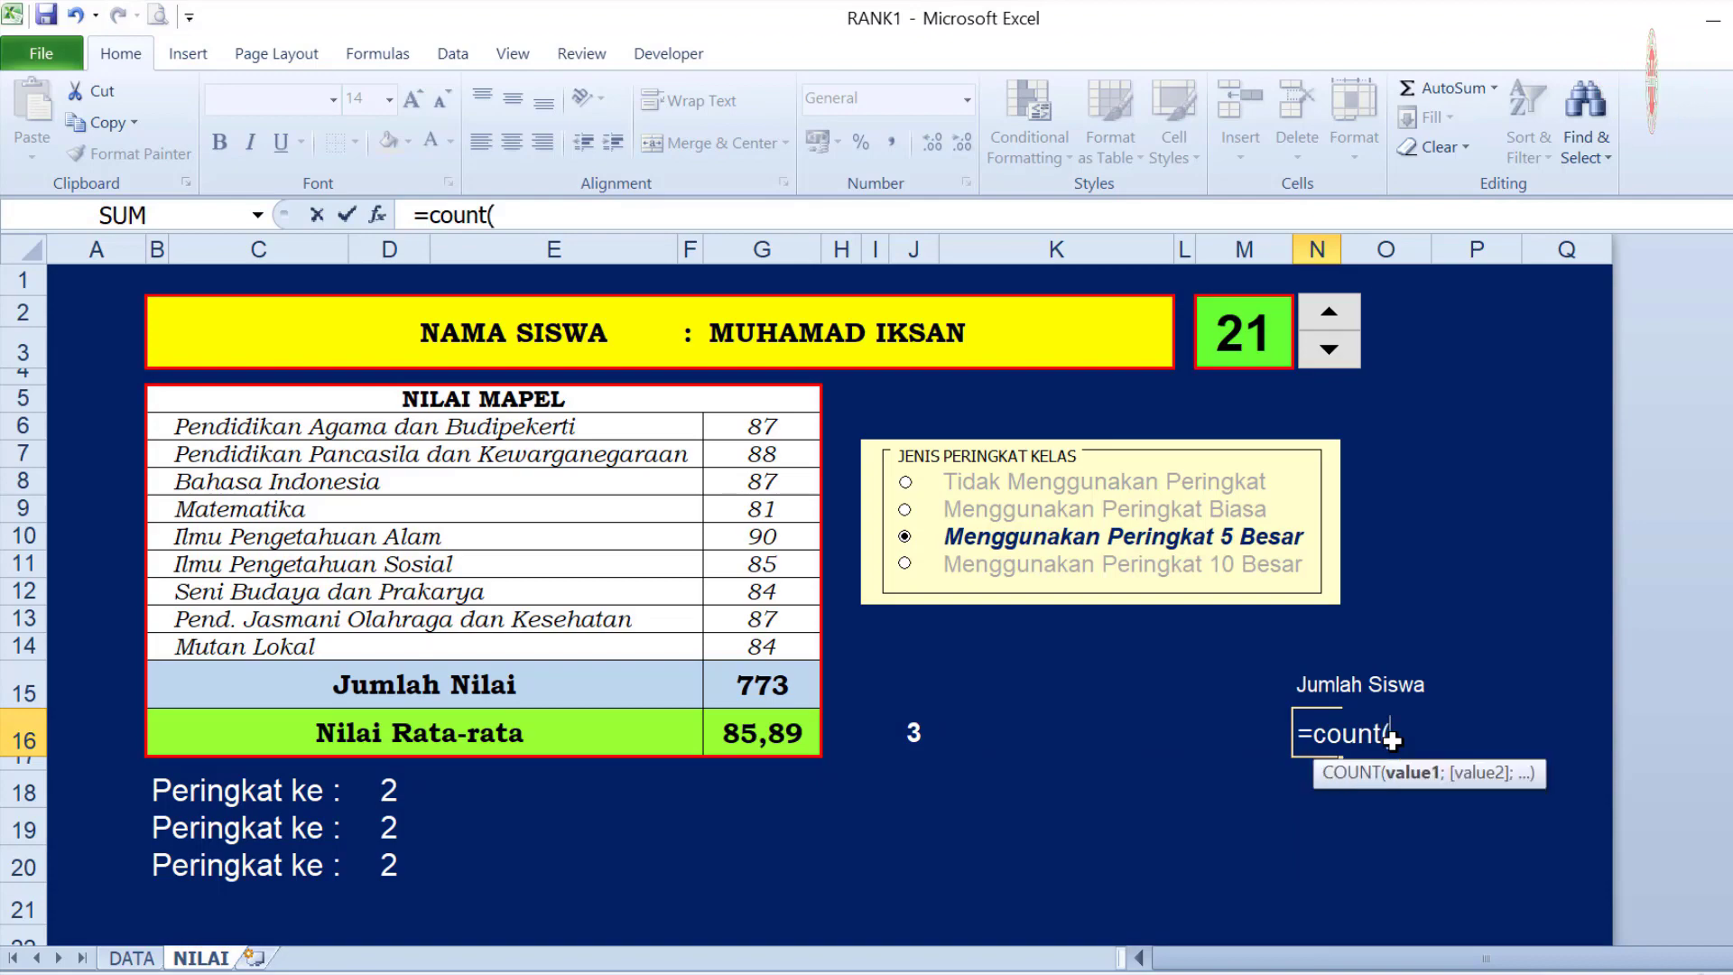
left_click(129, 958)
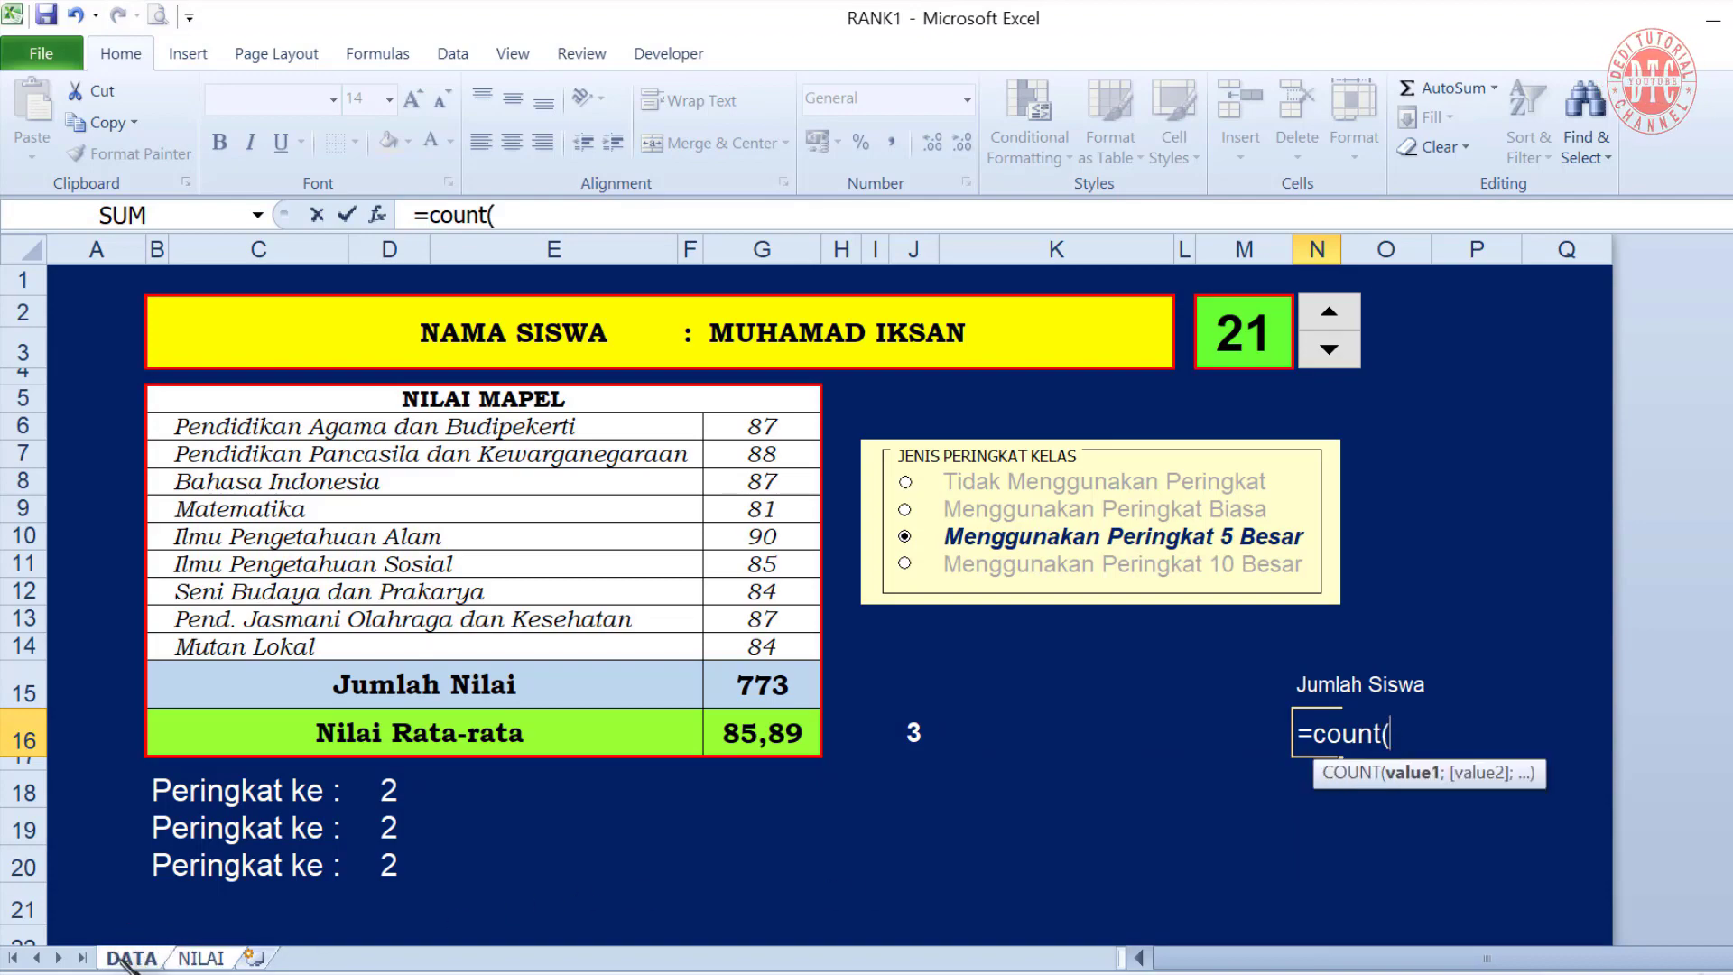
left_click_drag(1276, 957, 1164, 958)
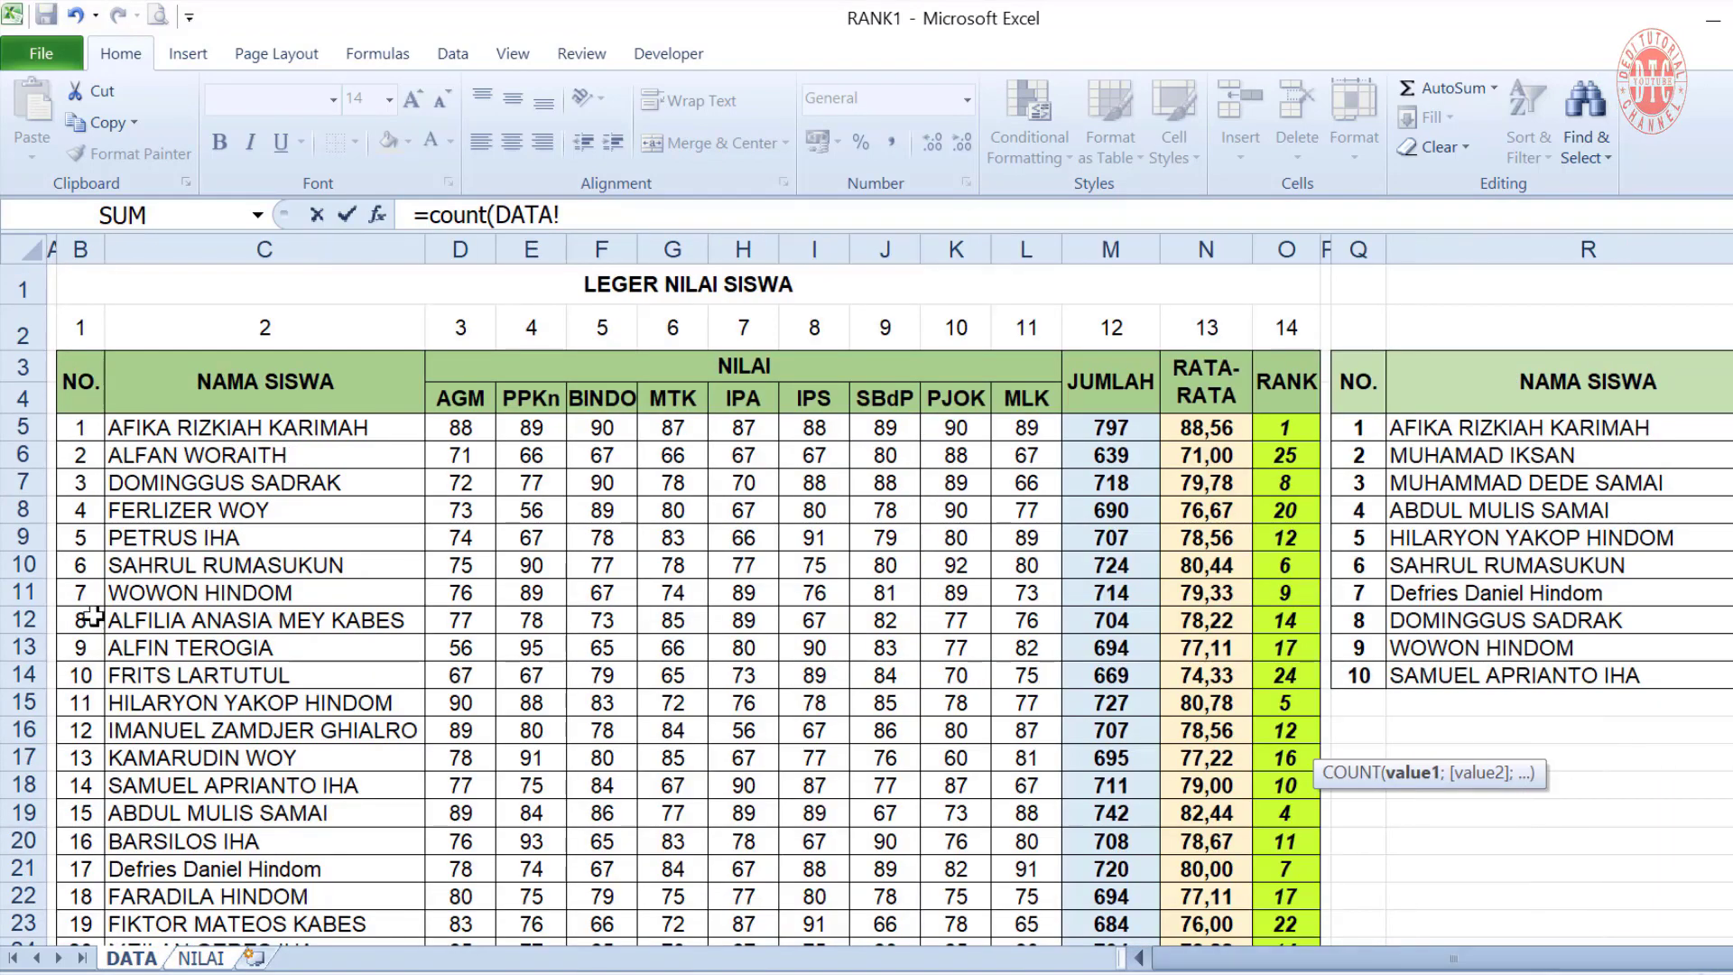
left_click_drag(80, 432, 88, 891)
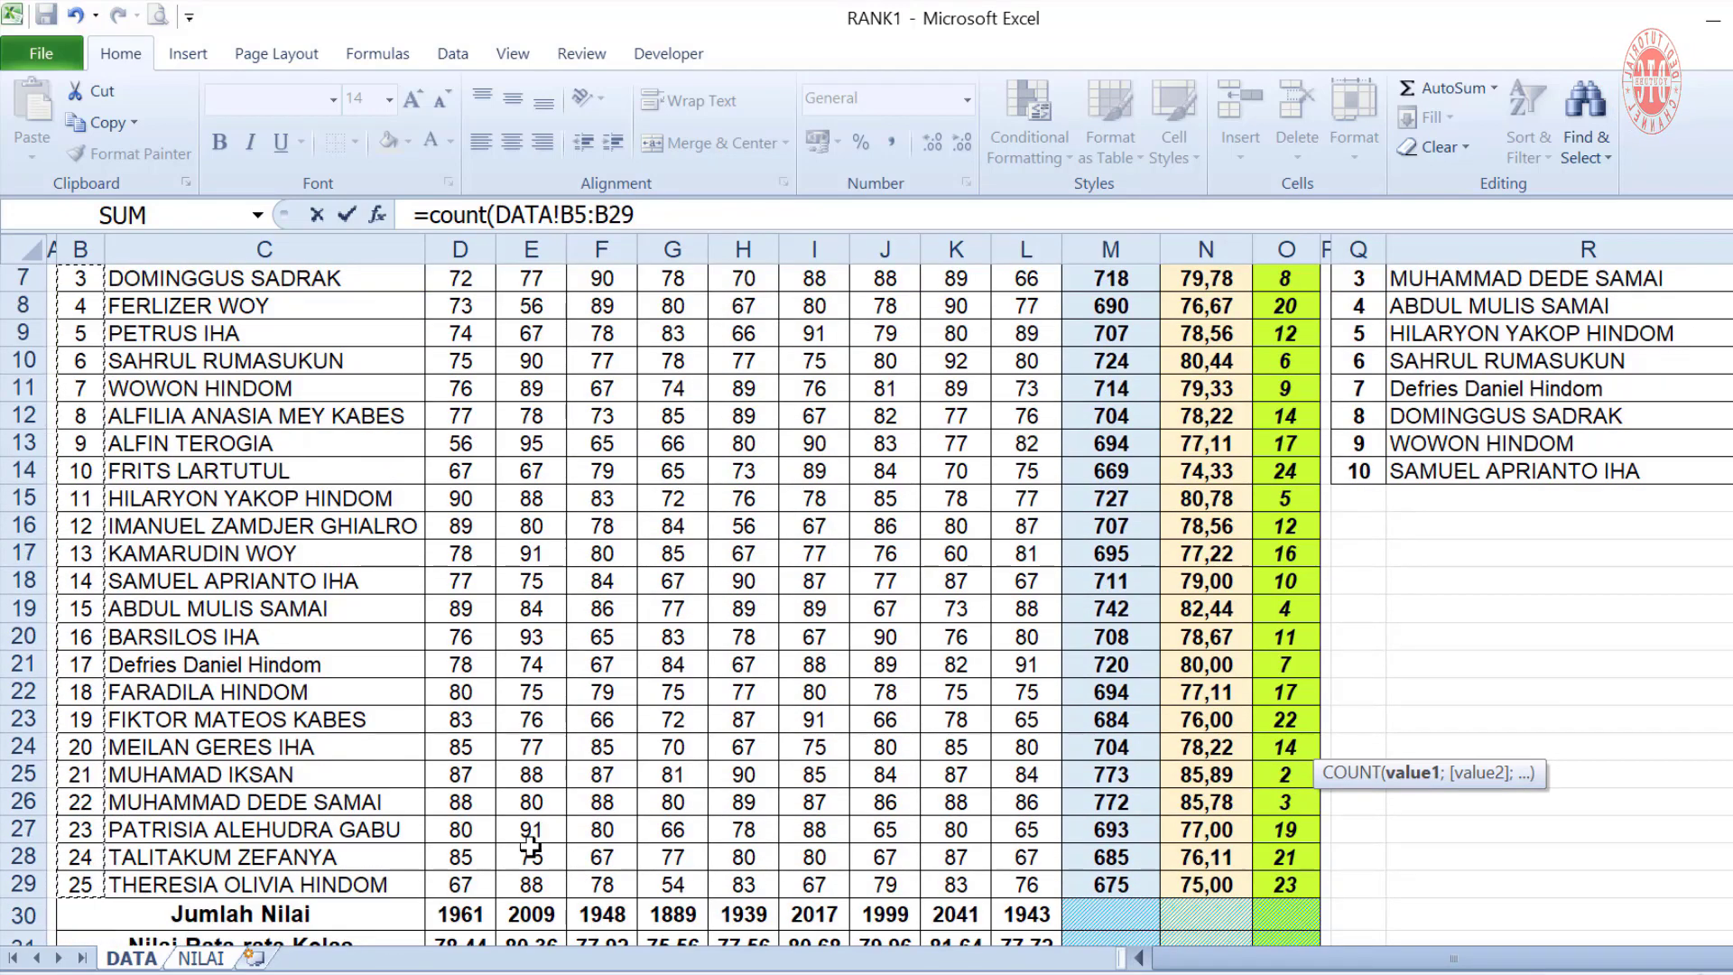
key("Return")
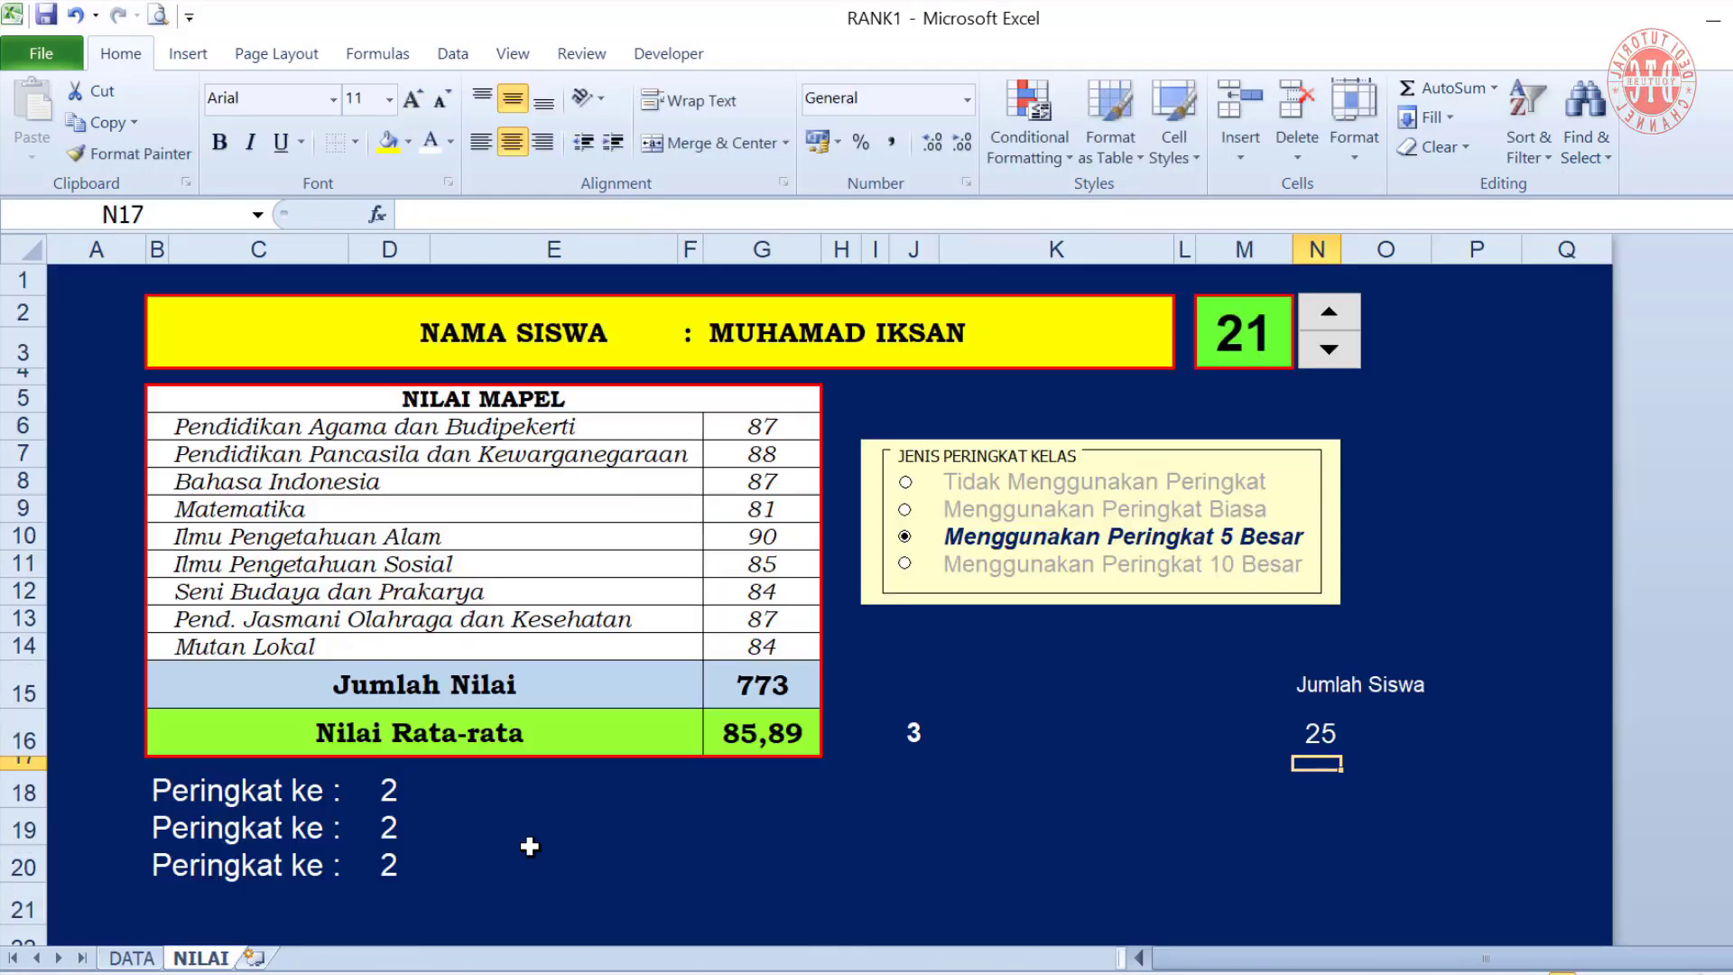
key("Up")
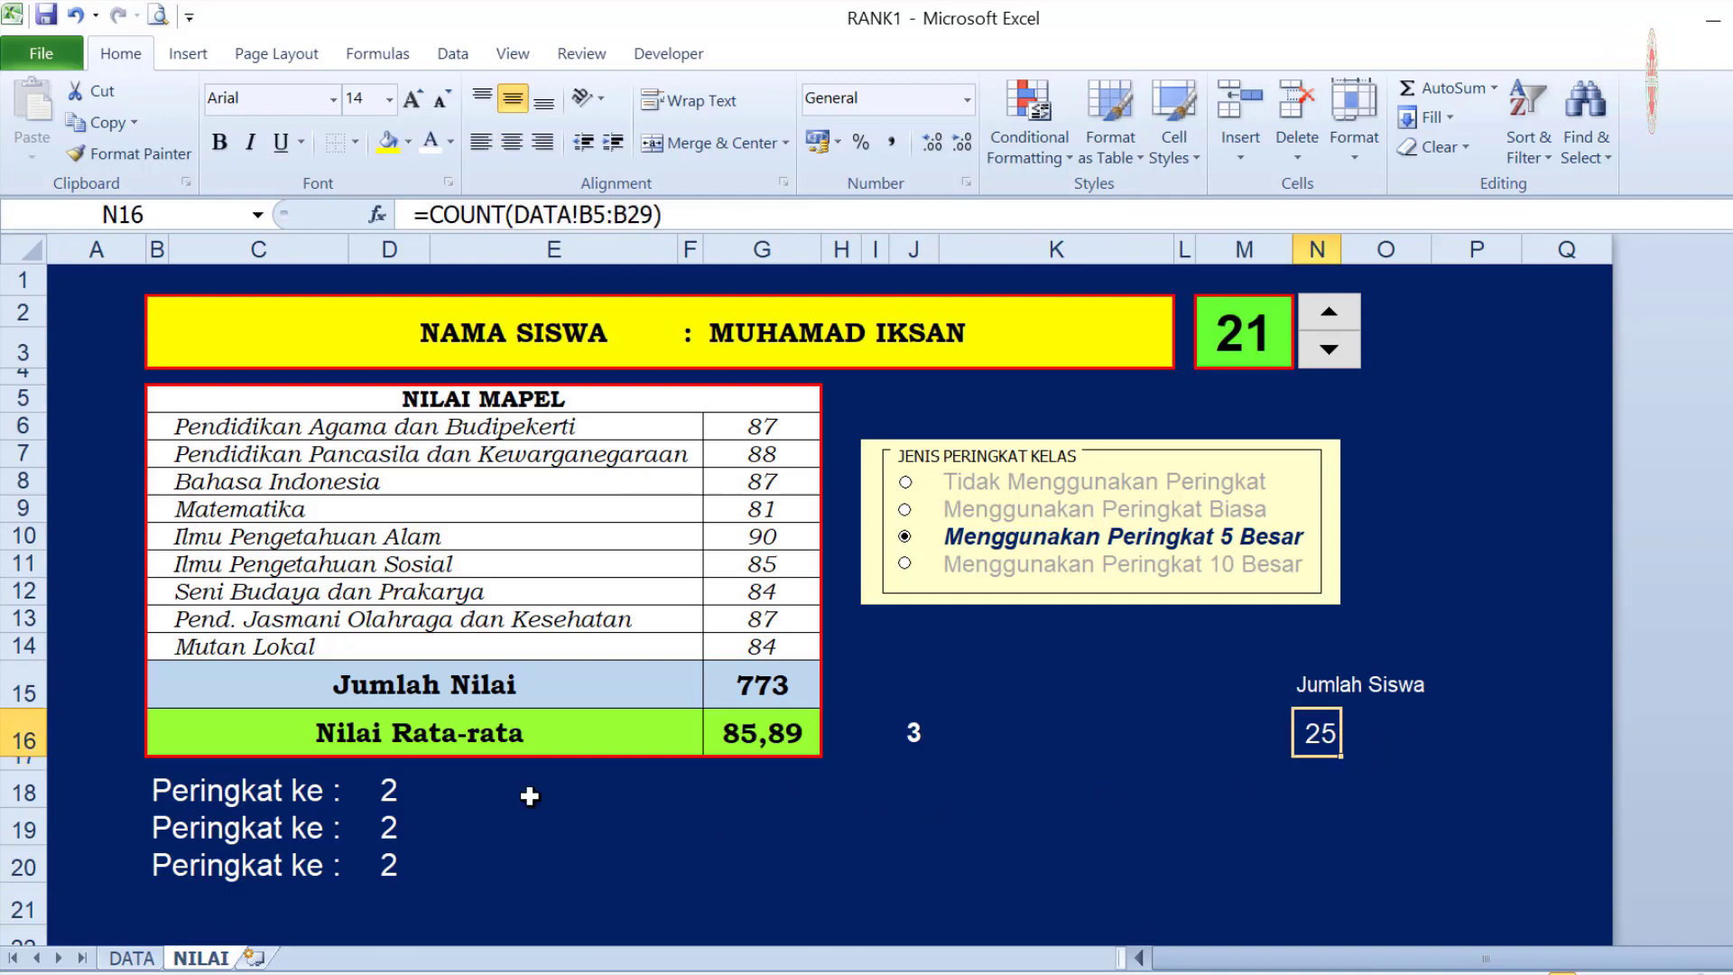
Enter the formula ="dari "&$N$16&" Siswa" in E18, beside the first Peringkat ke rank
left_click(478, 792)
type("=")
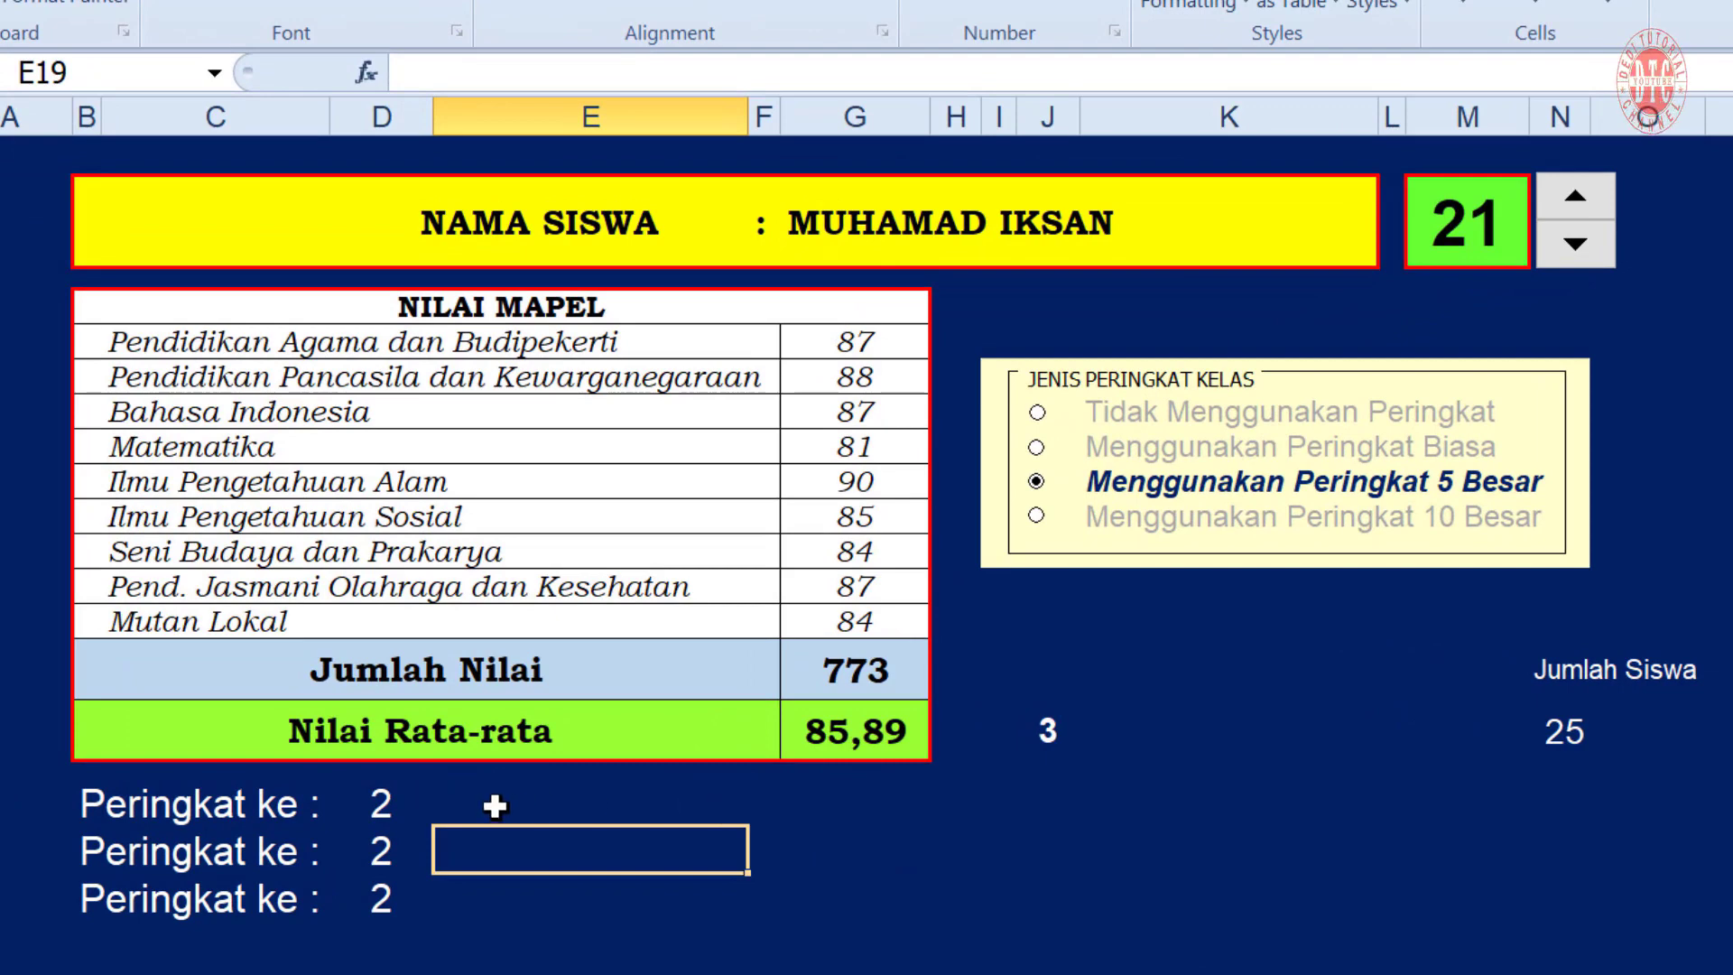
key("Escape")
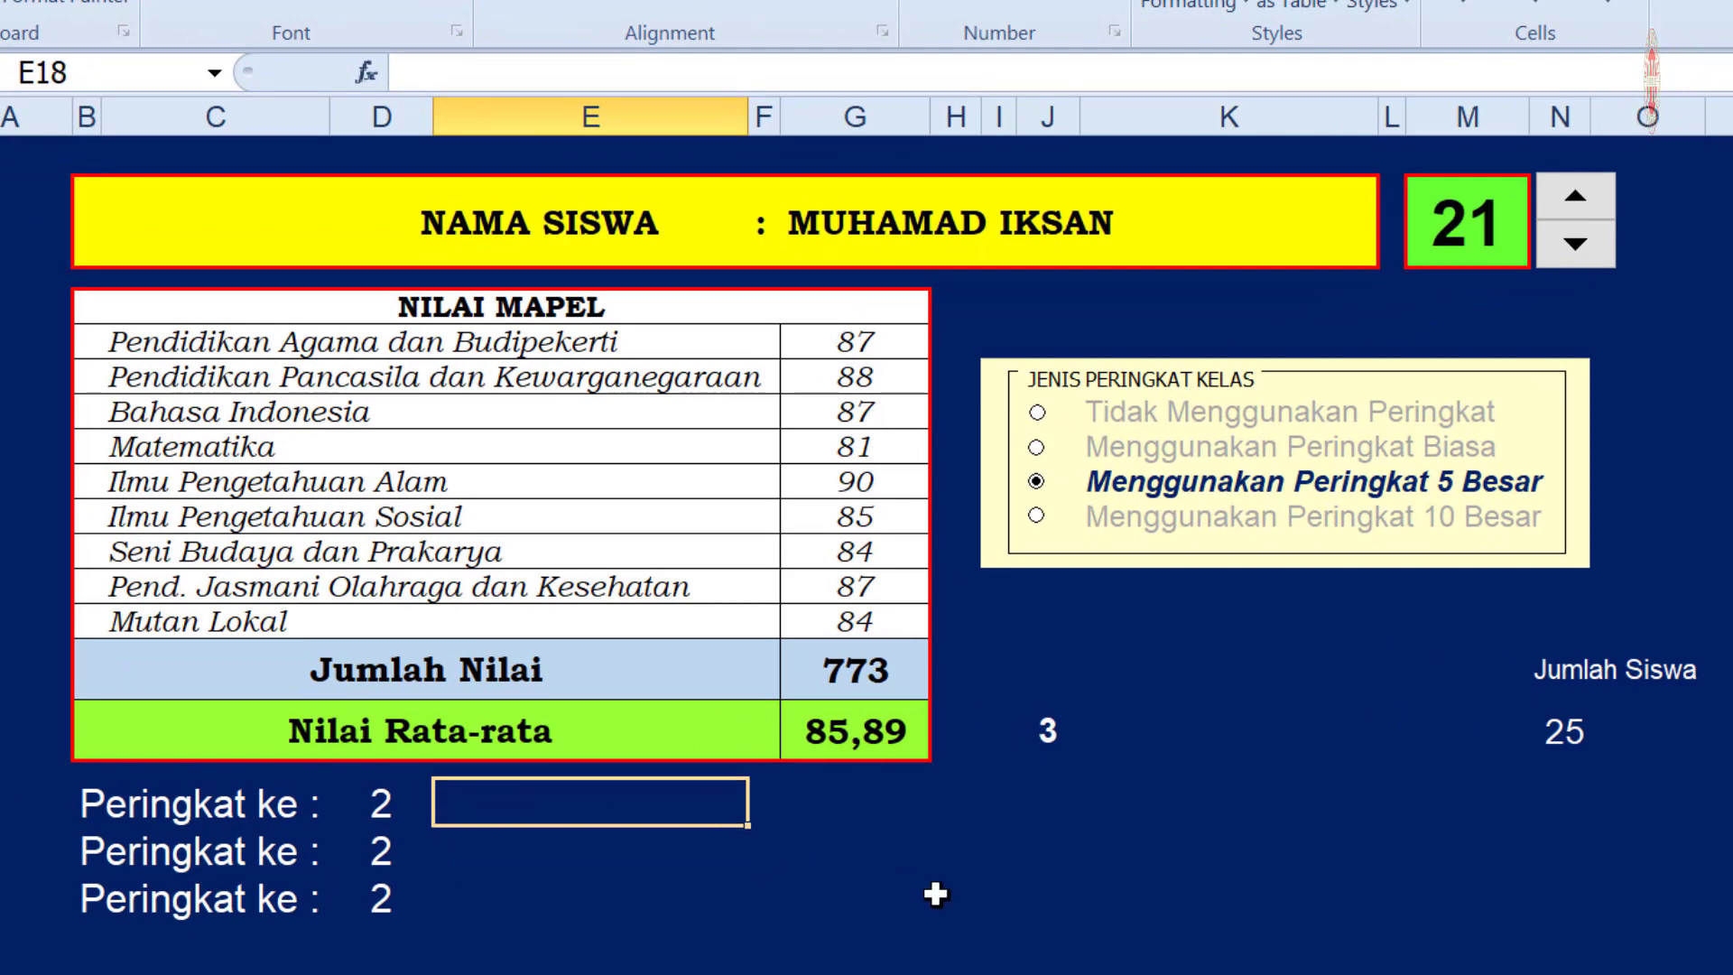
type("=\"")
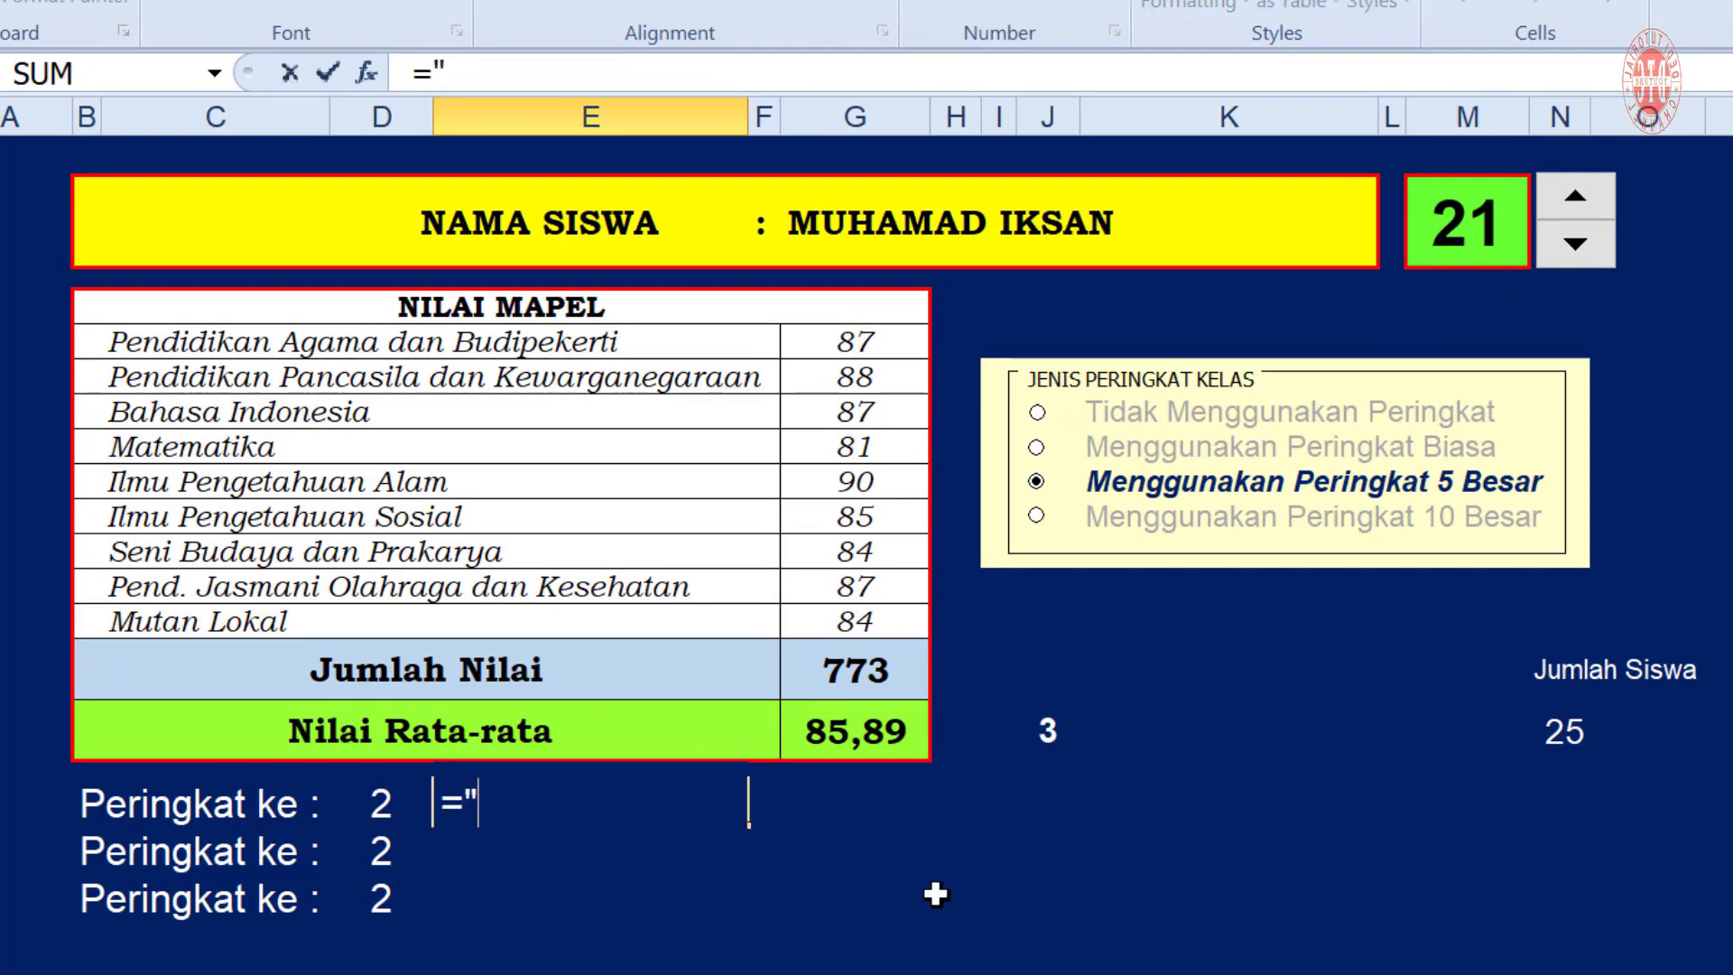
type("dari")
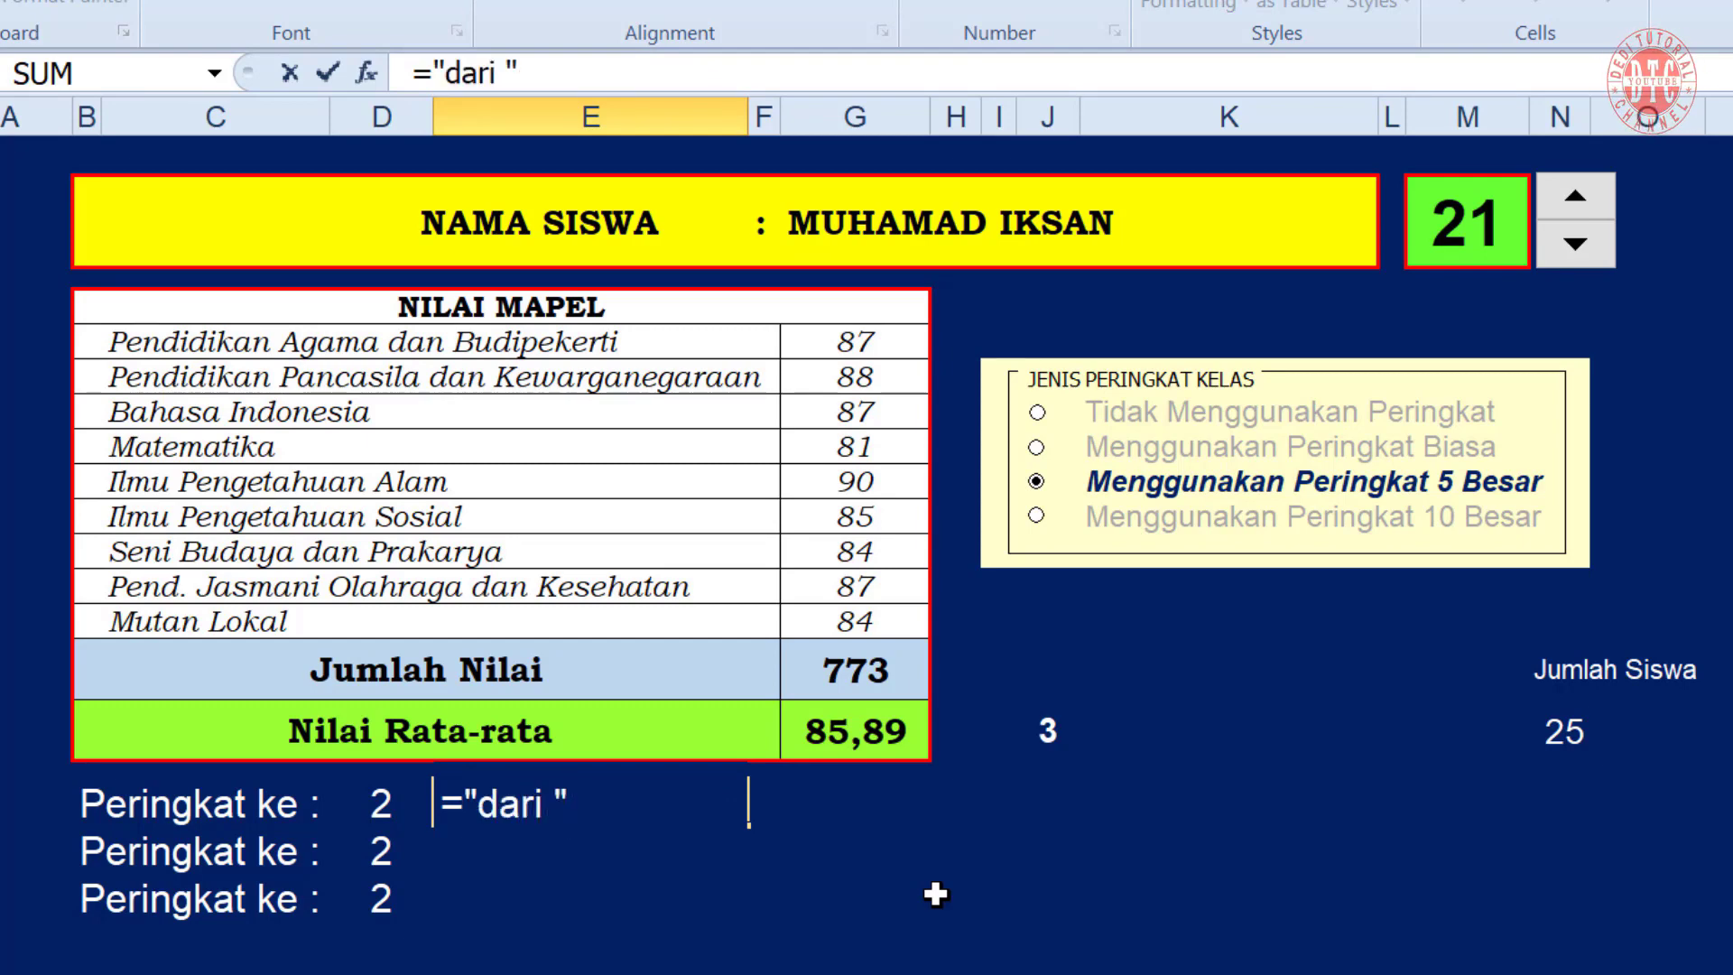
type("&")
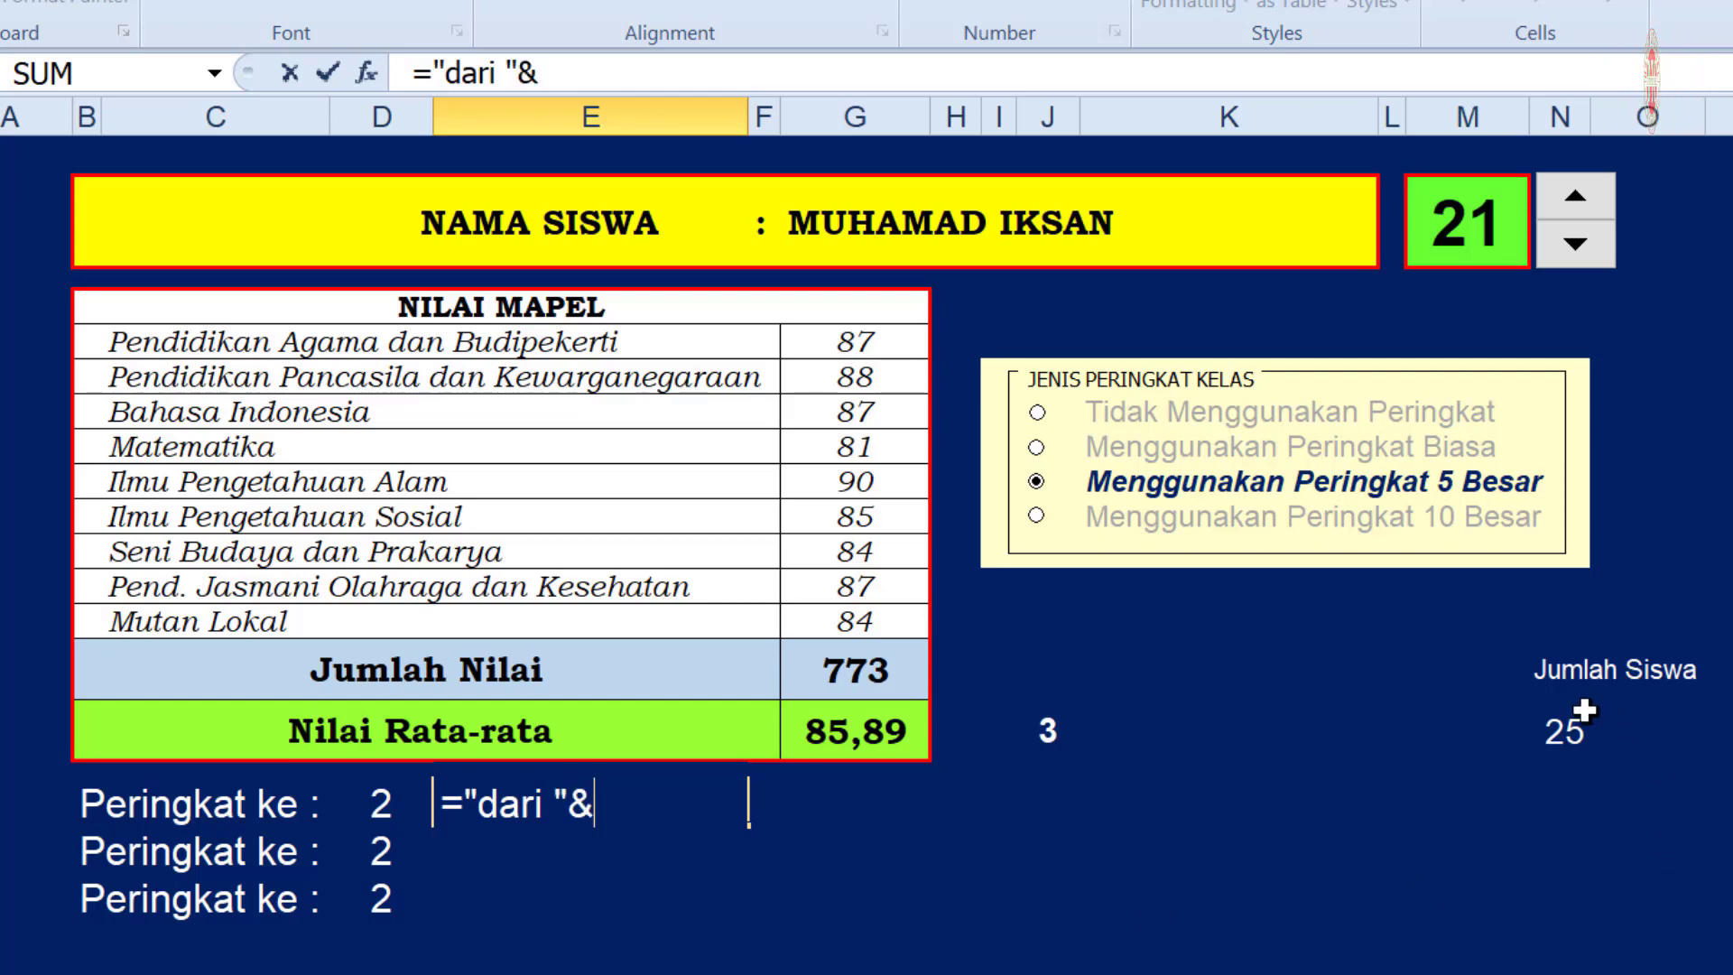
left_click(1570, 733)
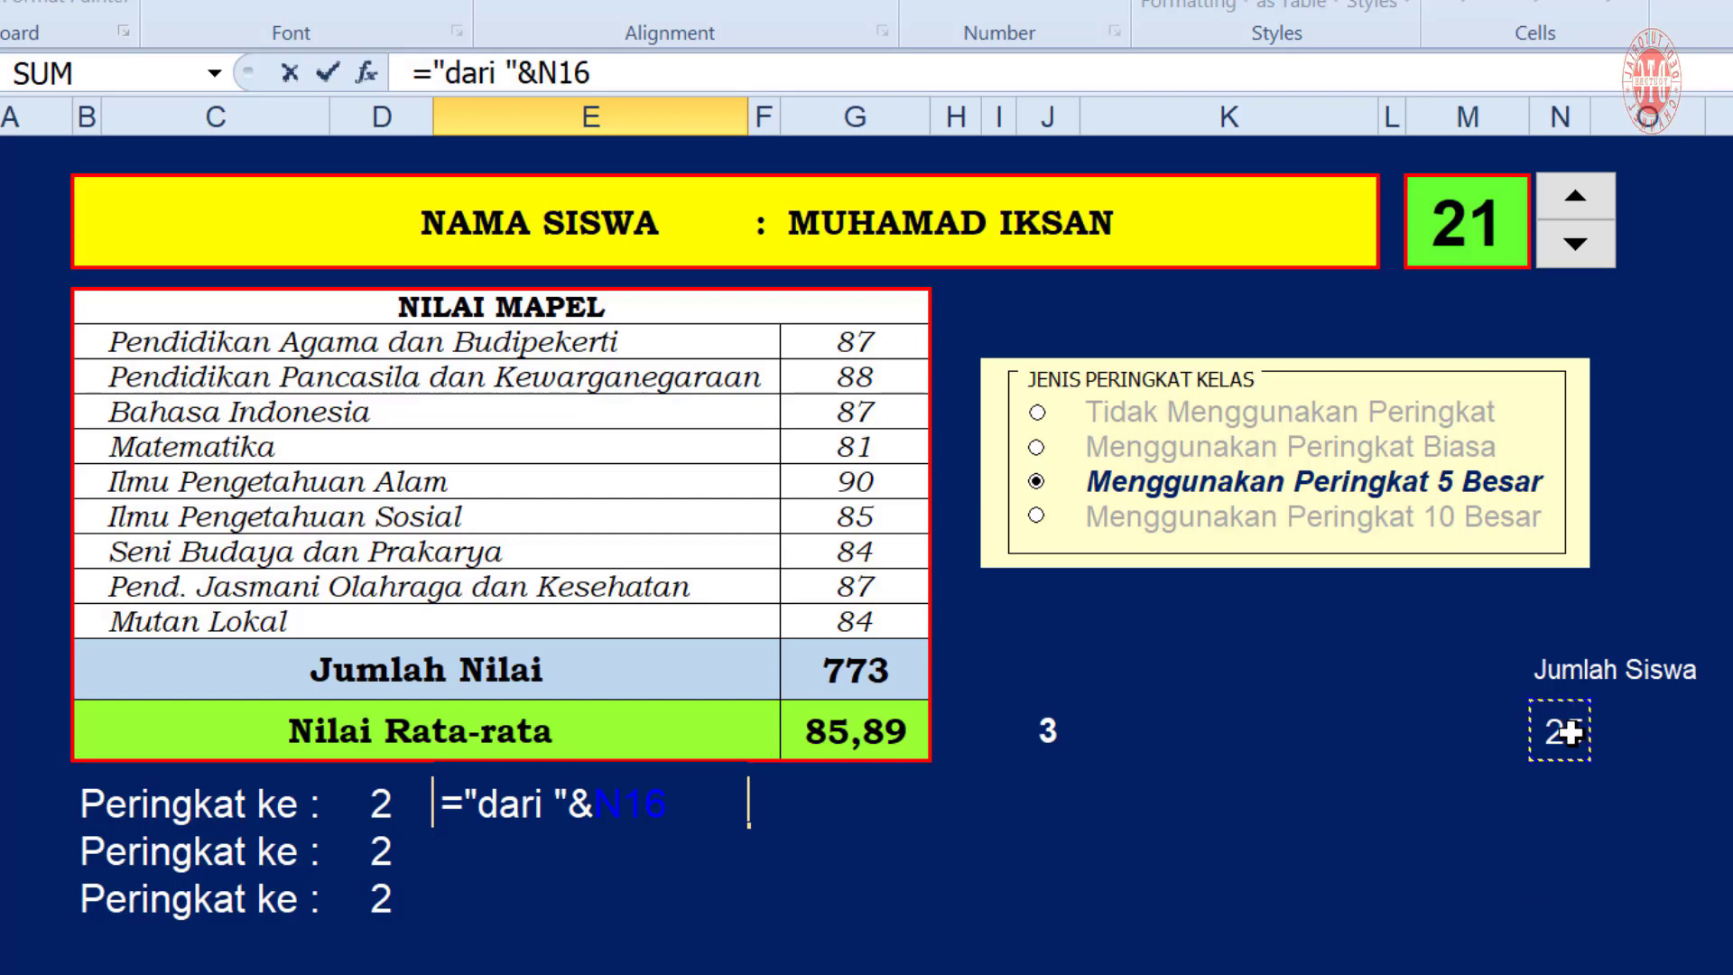
key("F4")
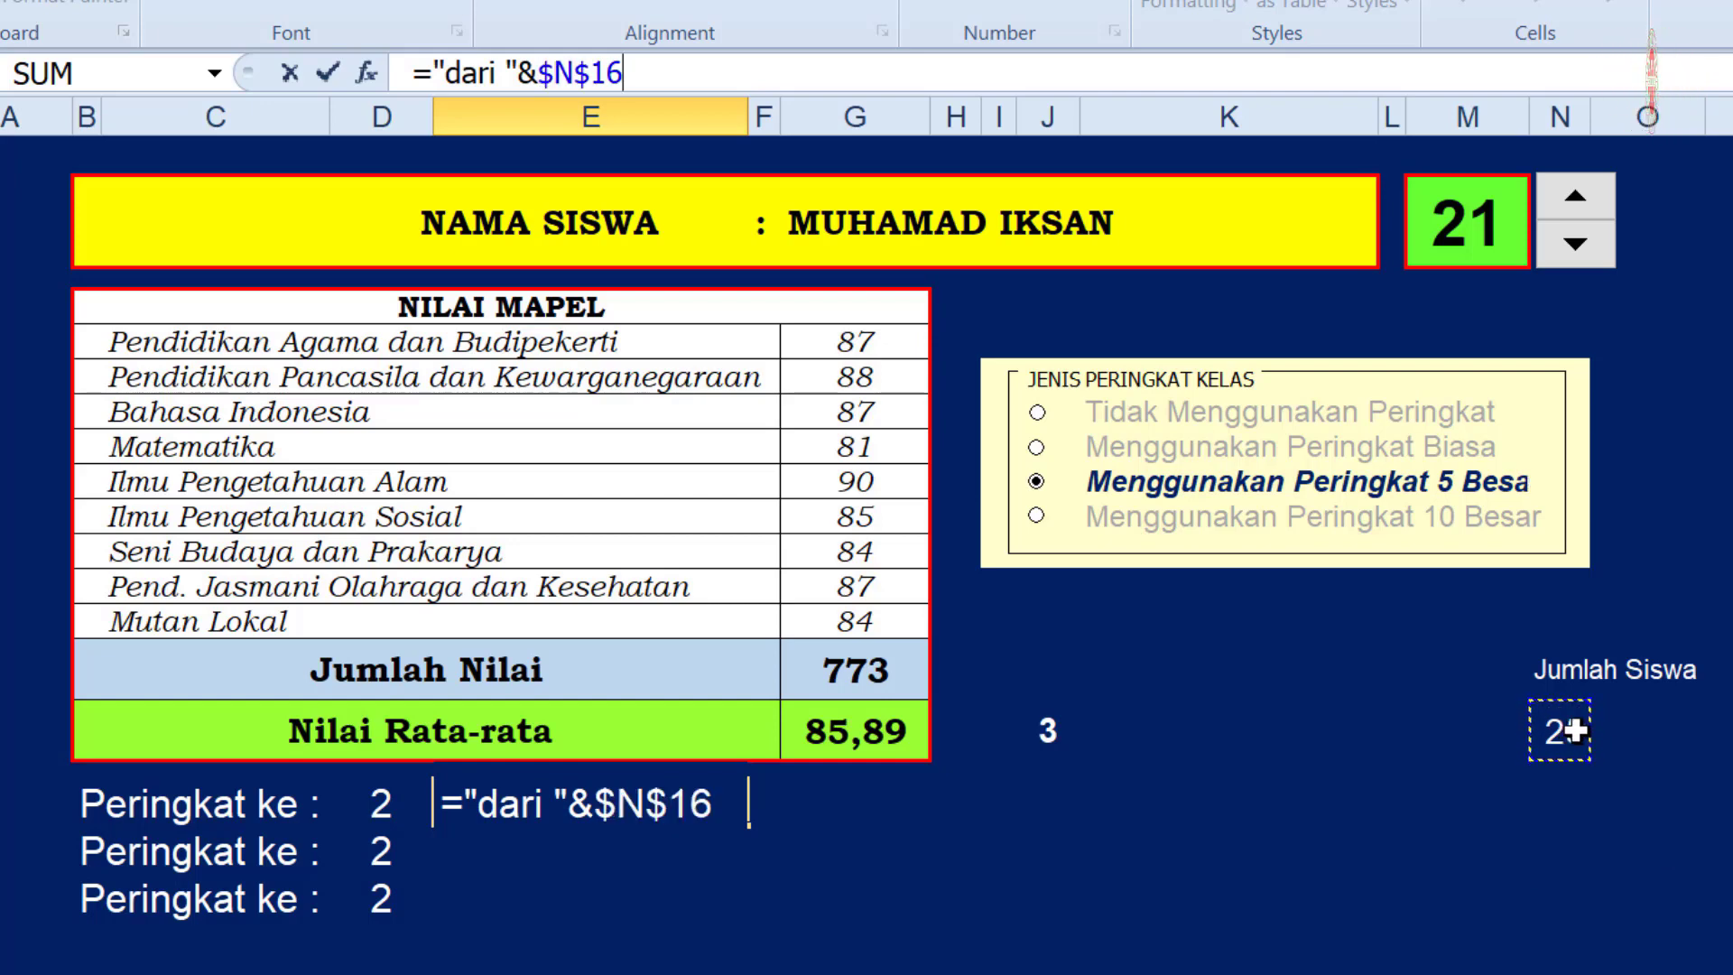
type("&")
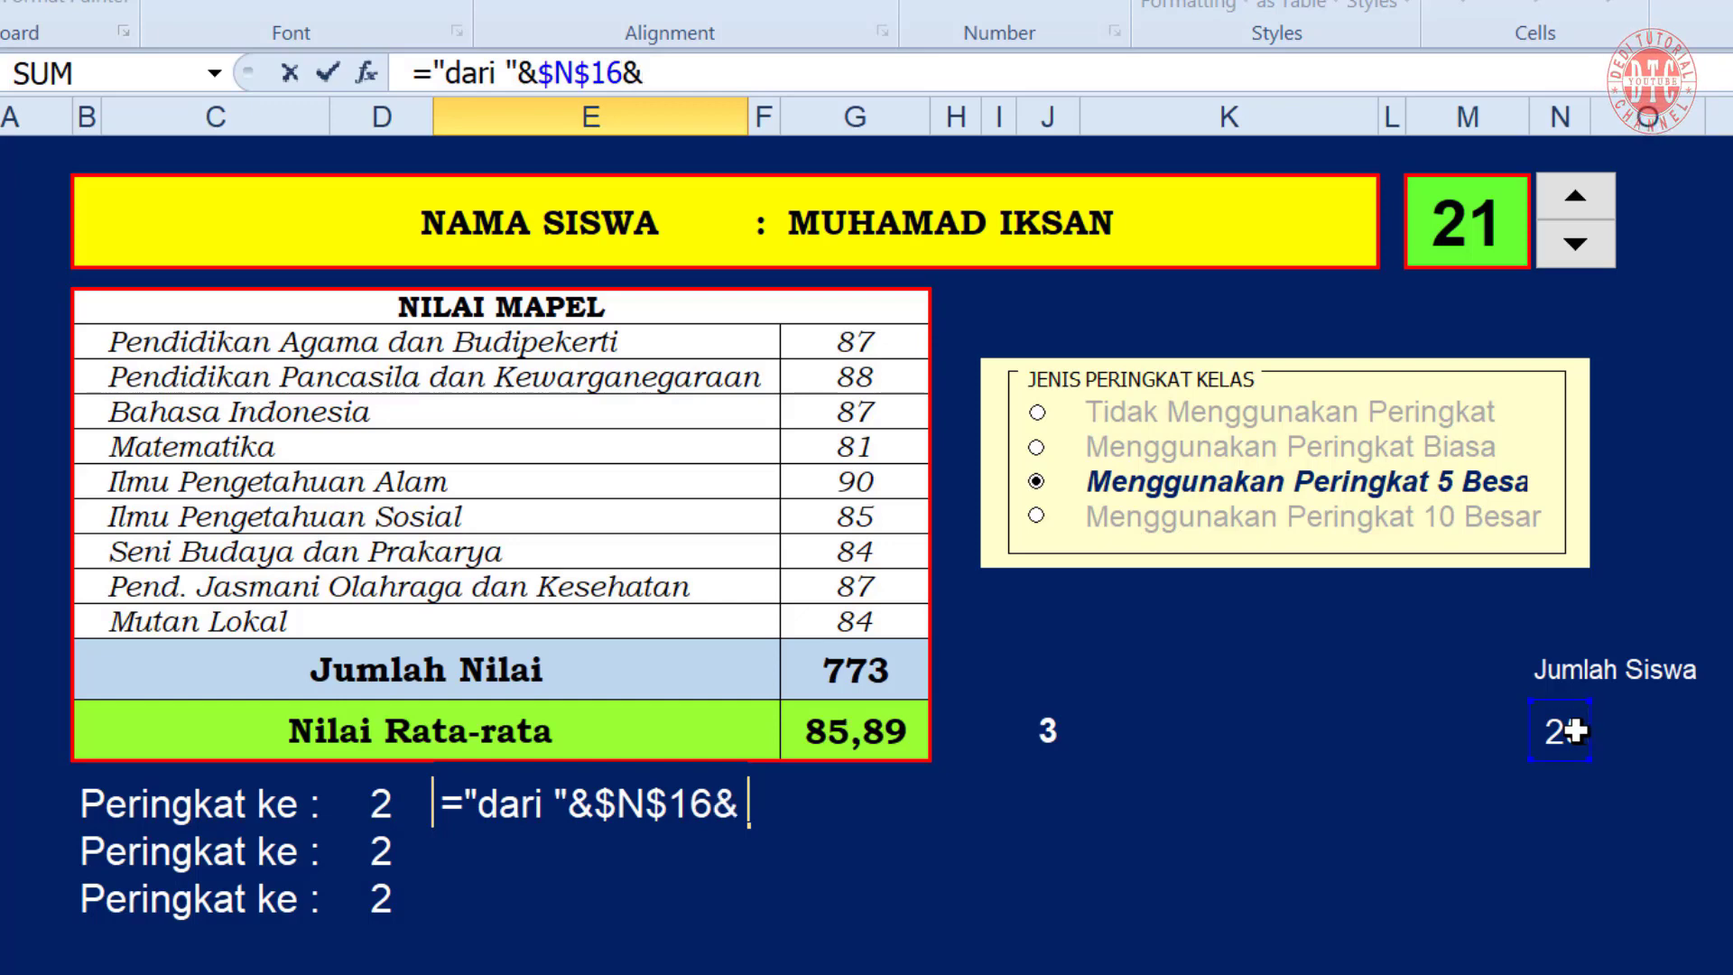
type("\"")
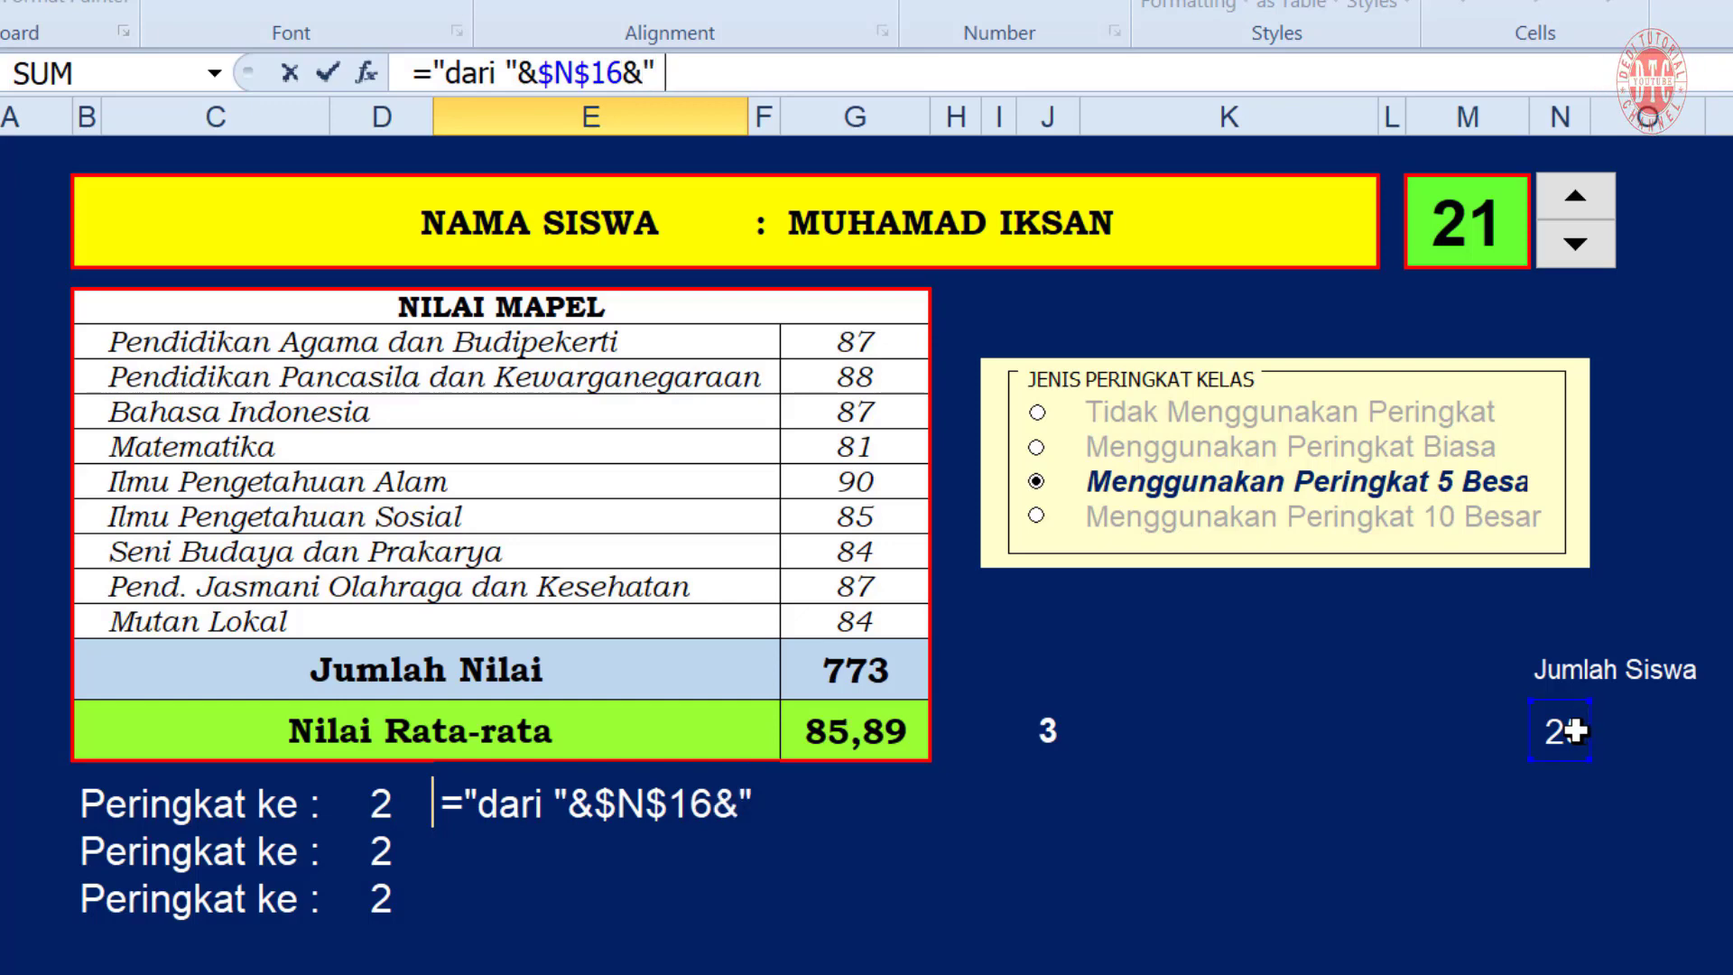
type(" Siswa")
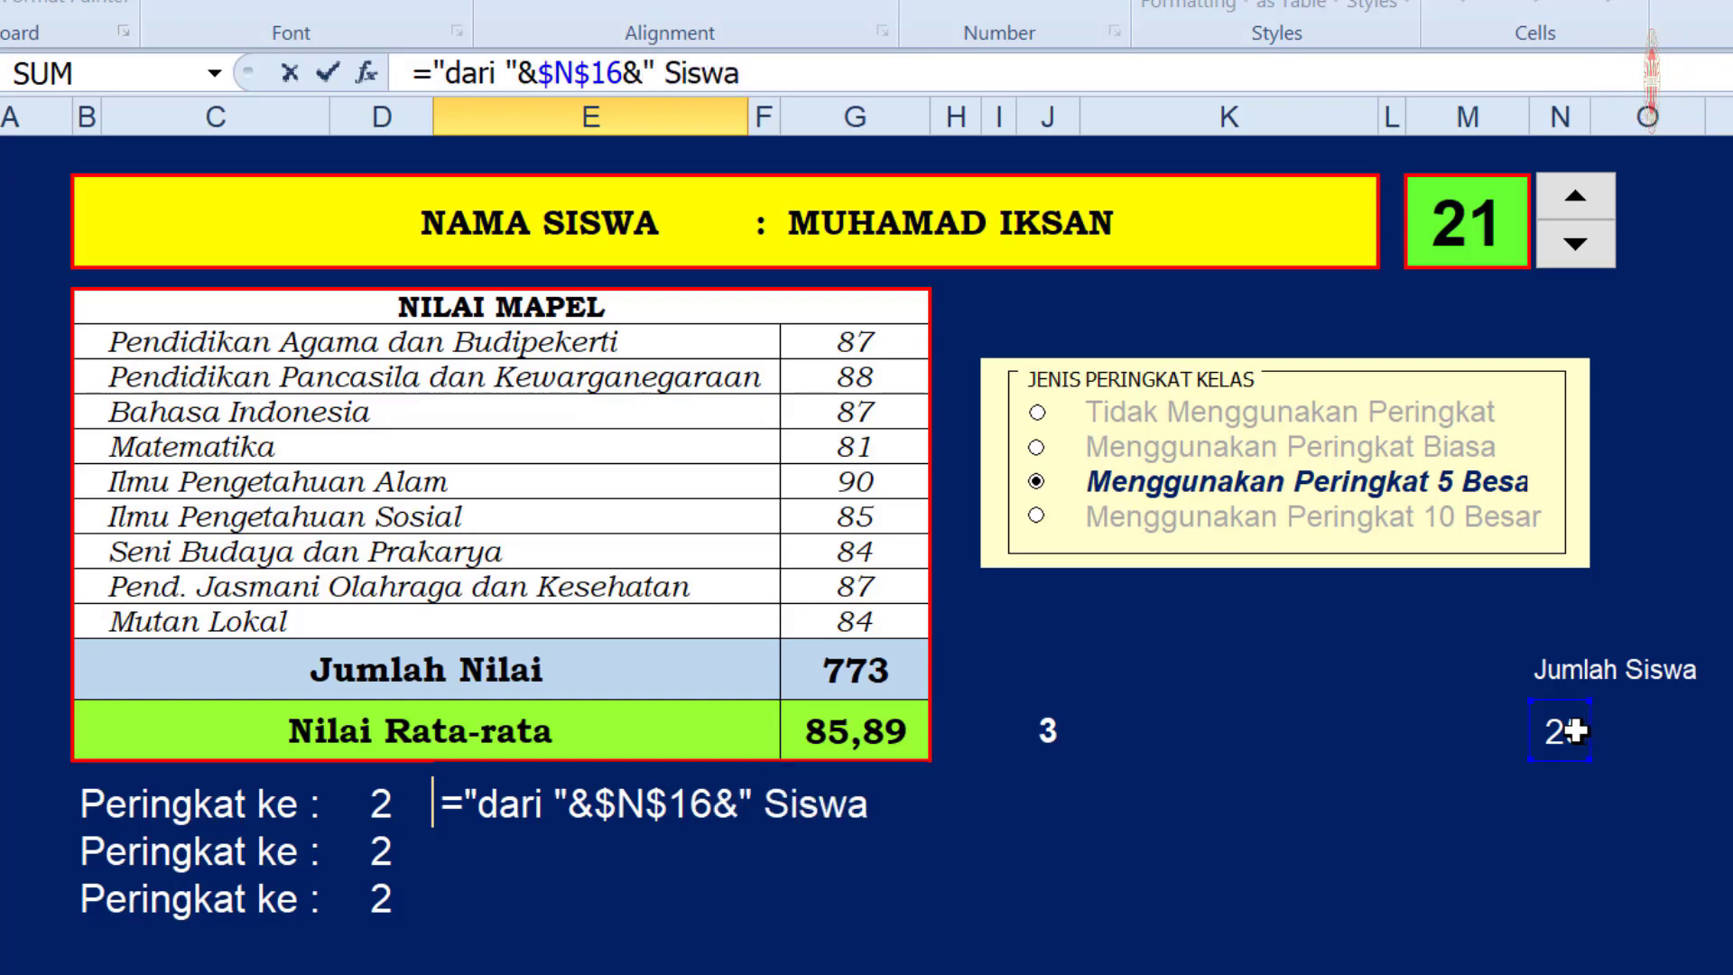
type("\"")
key("Return")
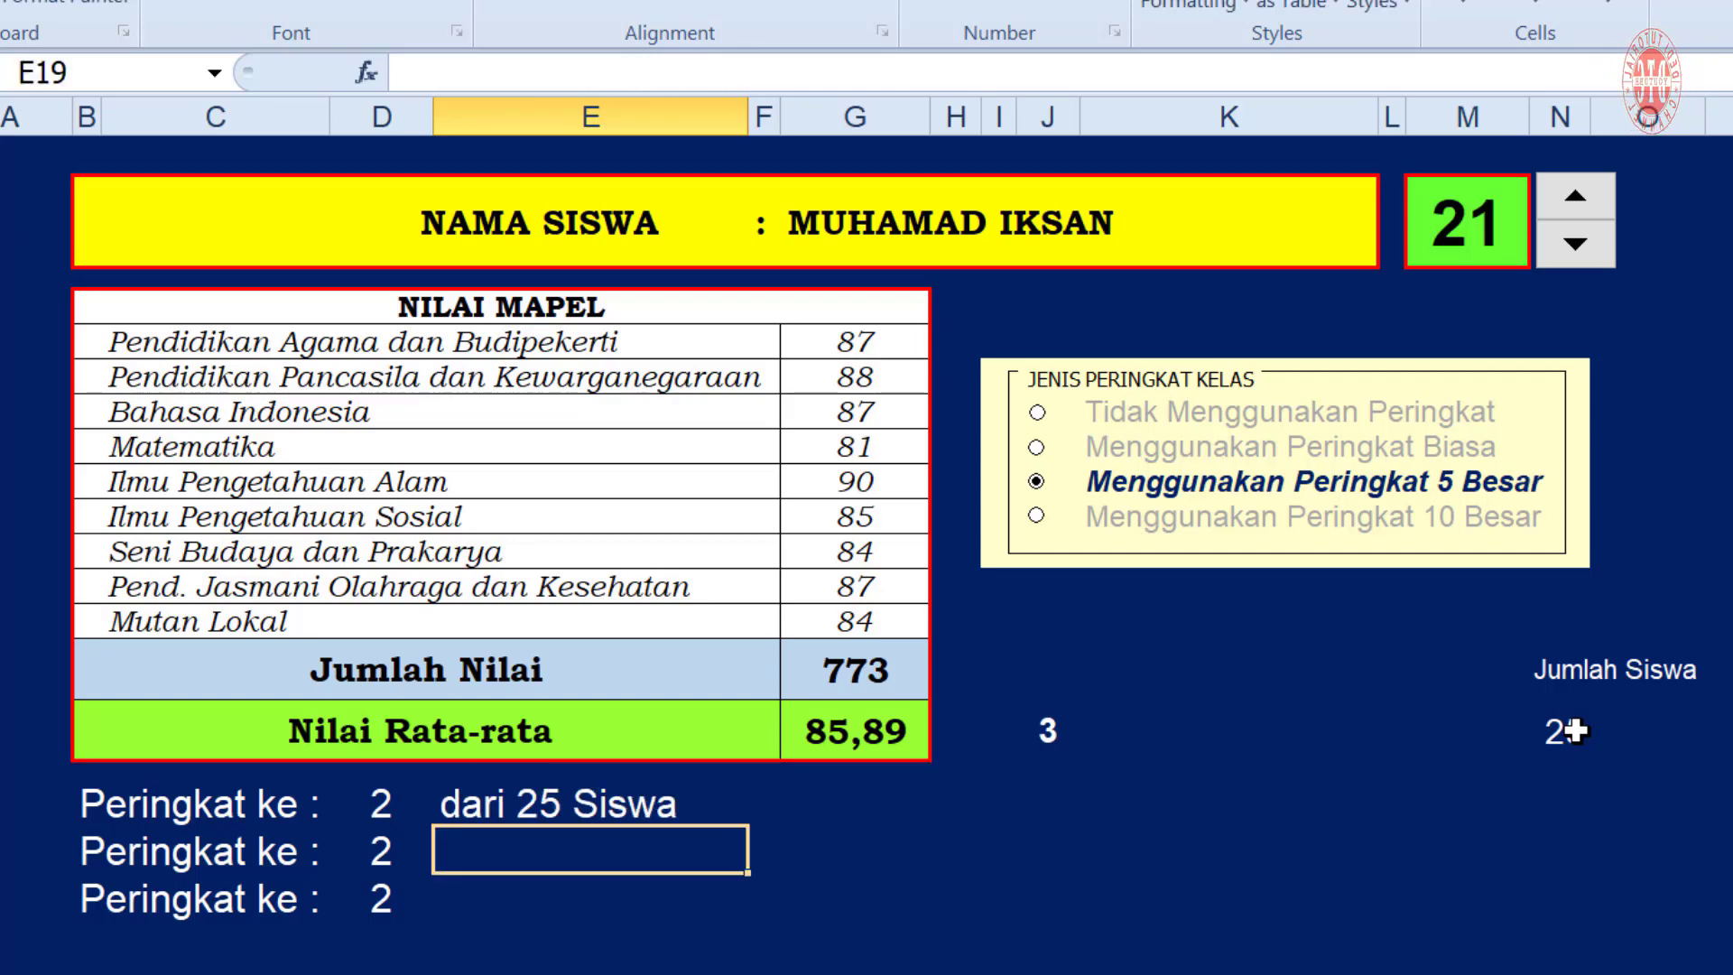
Edit the E18 formula to add extra spaces after "dari" and before "Siswa"
left_click(490, 798)
left_click(505, 72)
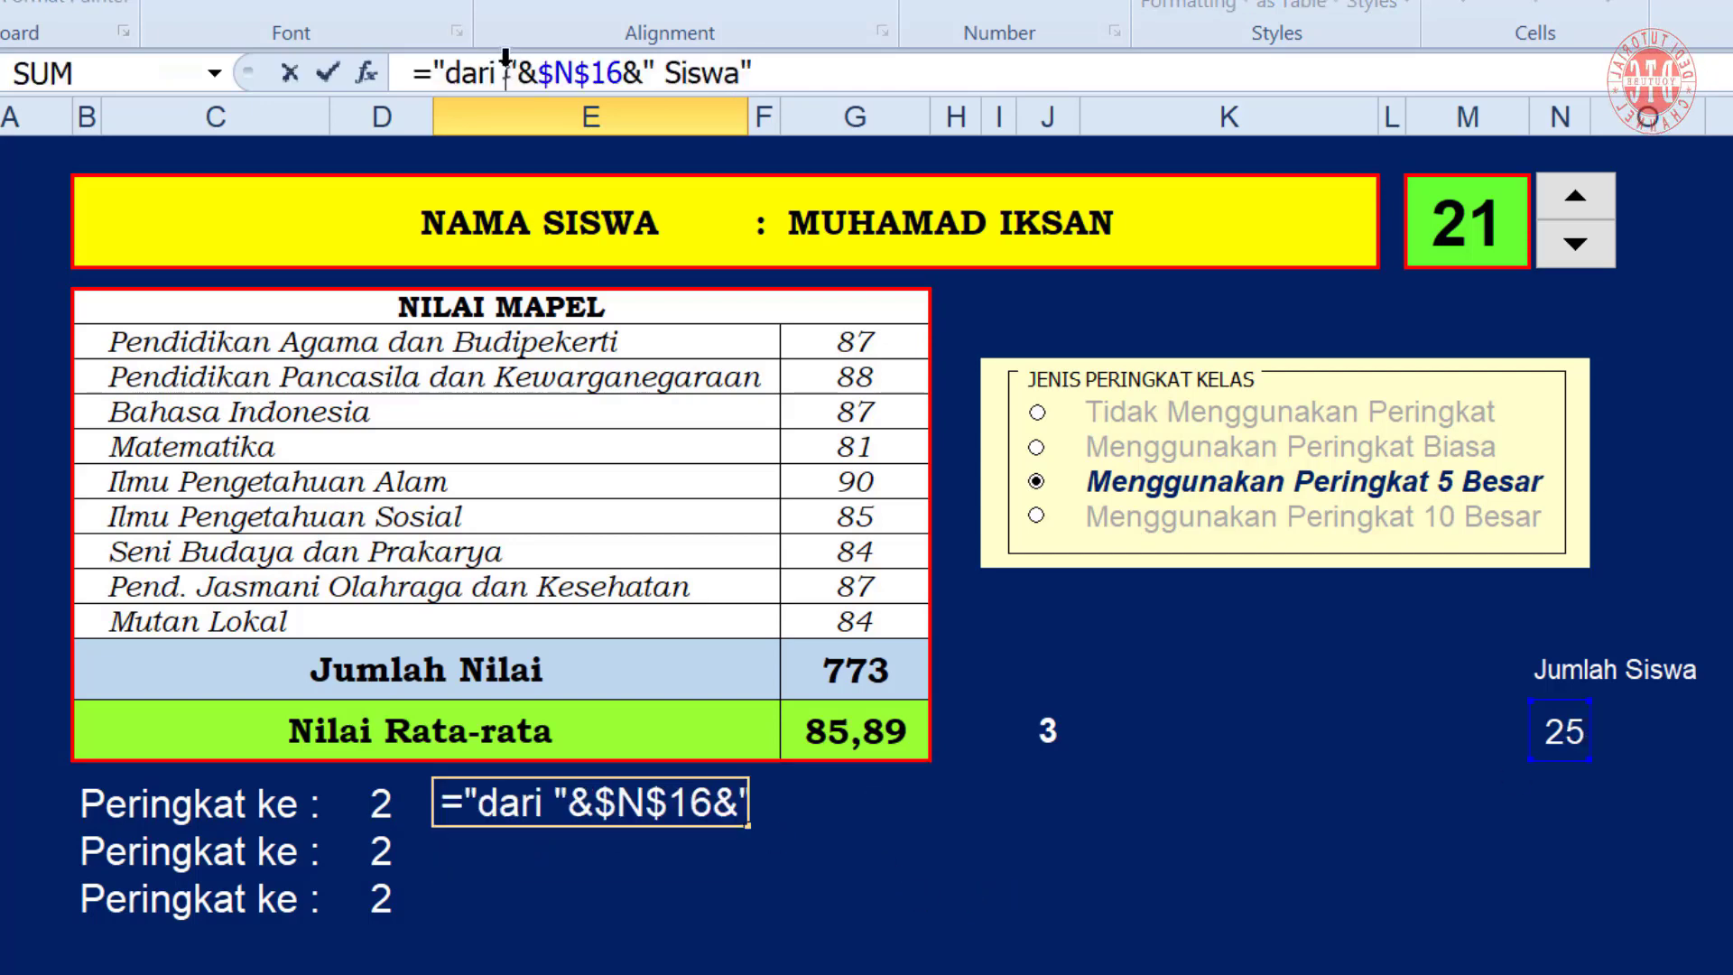
left_click(703, 68)
key("Return")
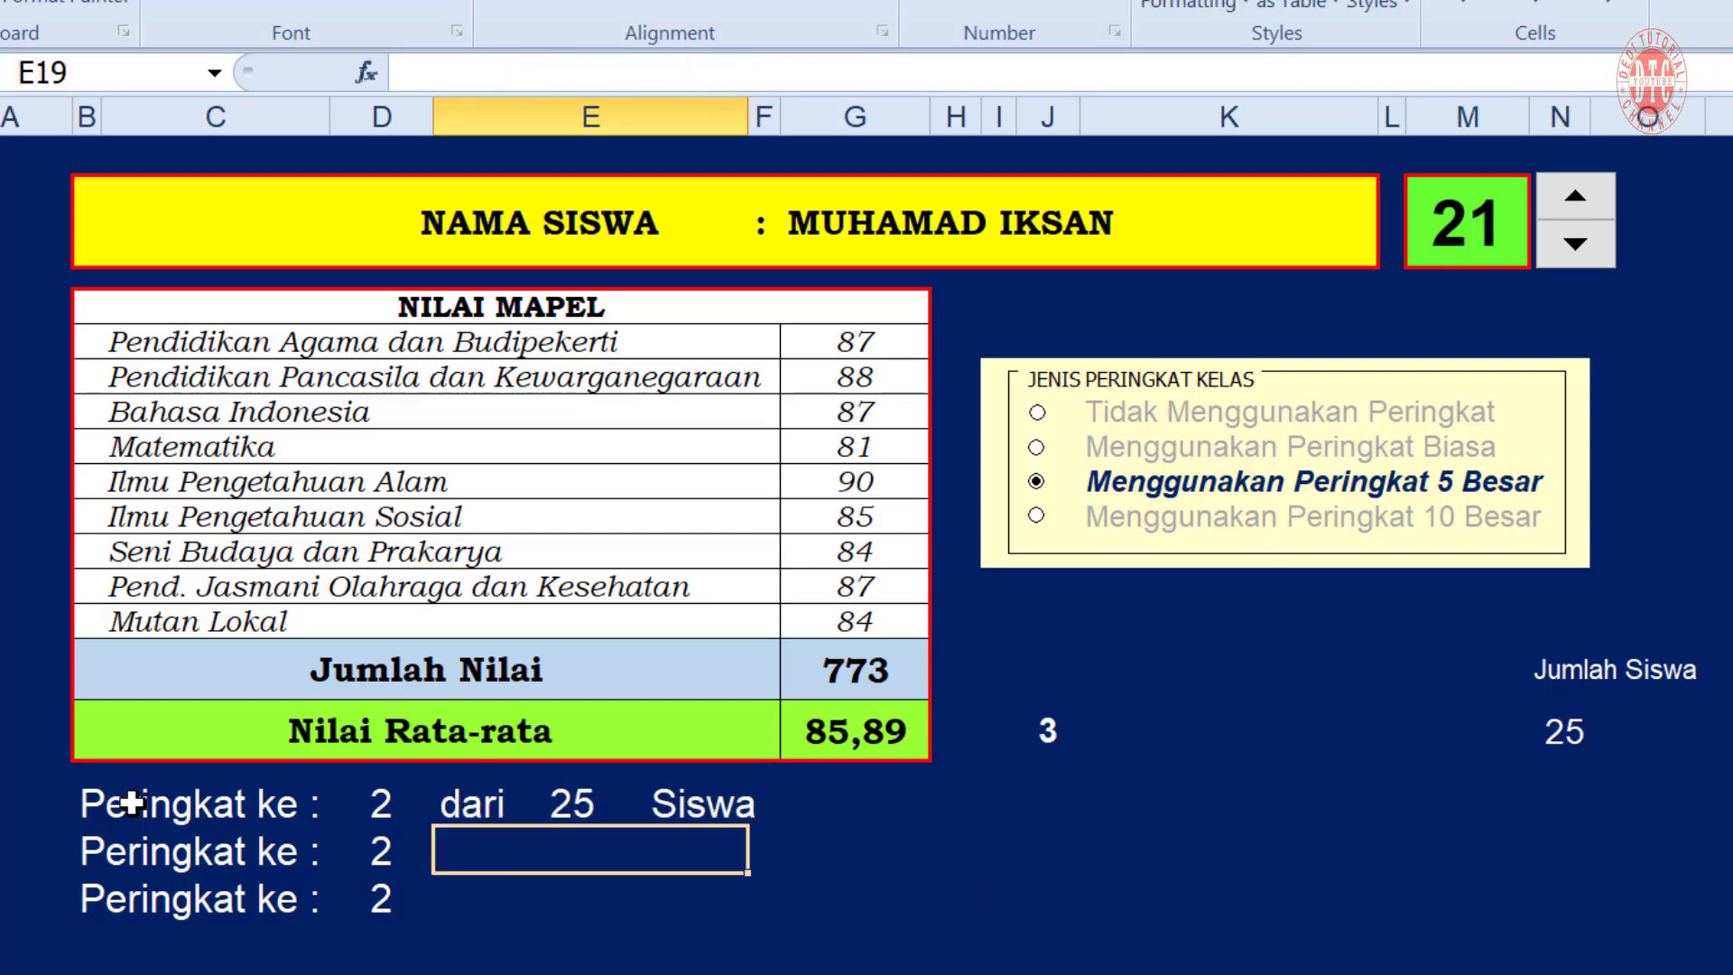
Copy the E18 formula down to E20, beside the other two Peringkat ke rows
left_click_drag(84, 802, 457, 804)
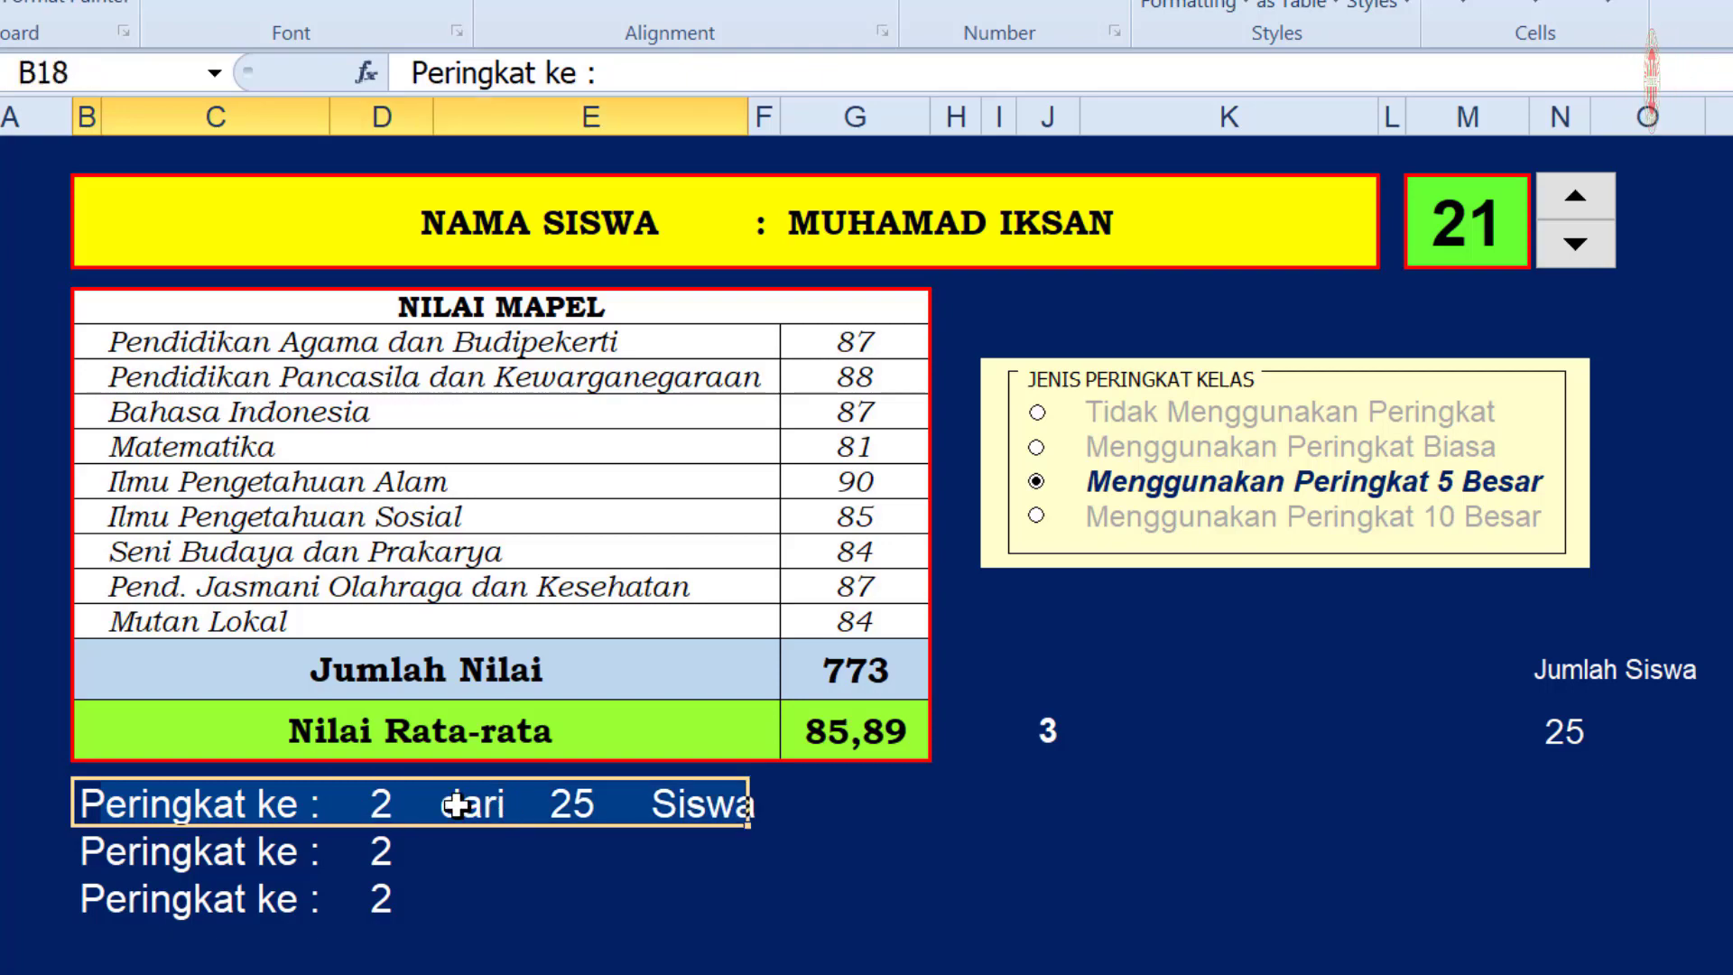
left_click(456, 804)
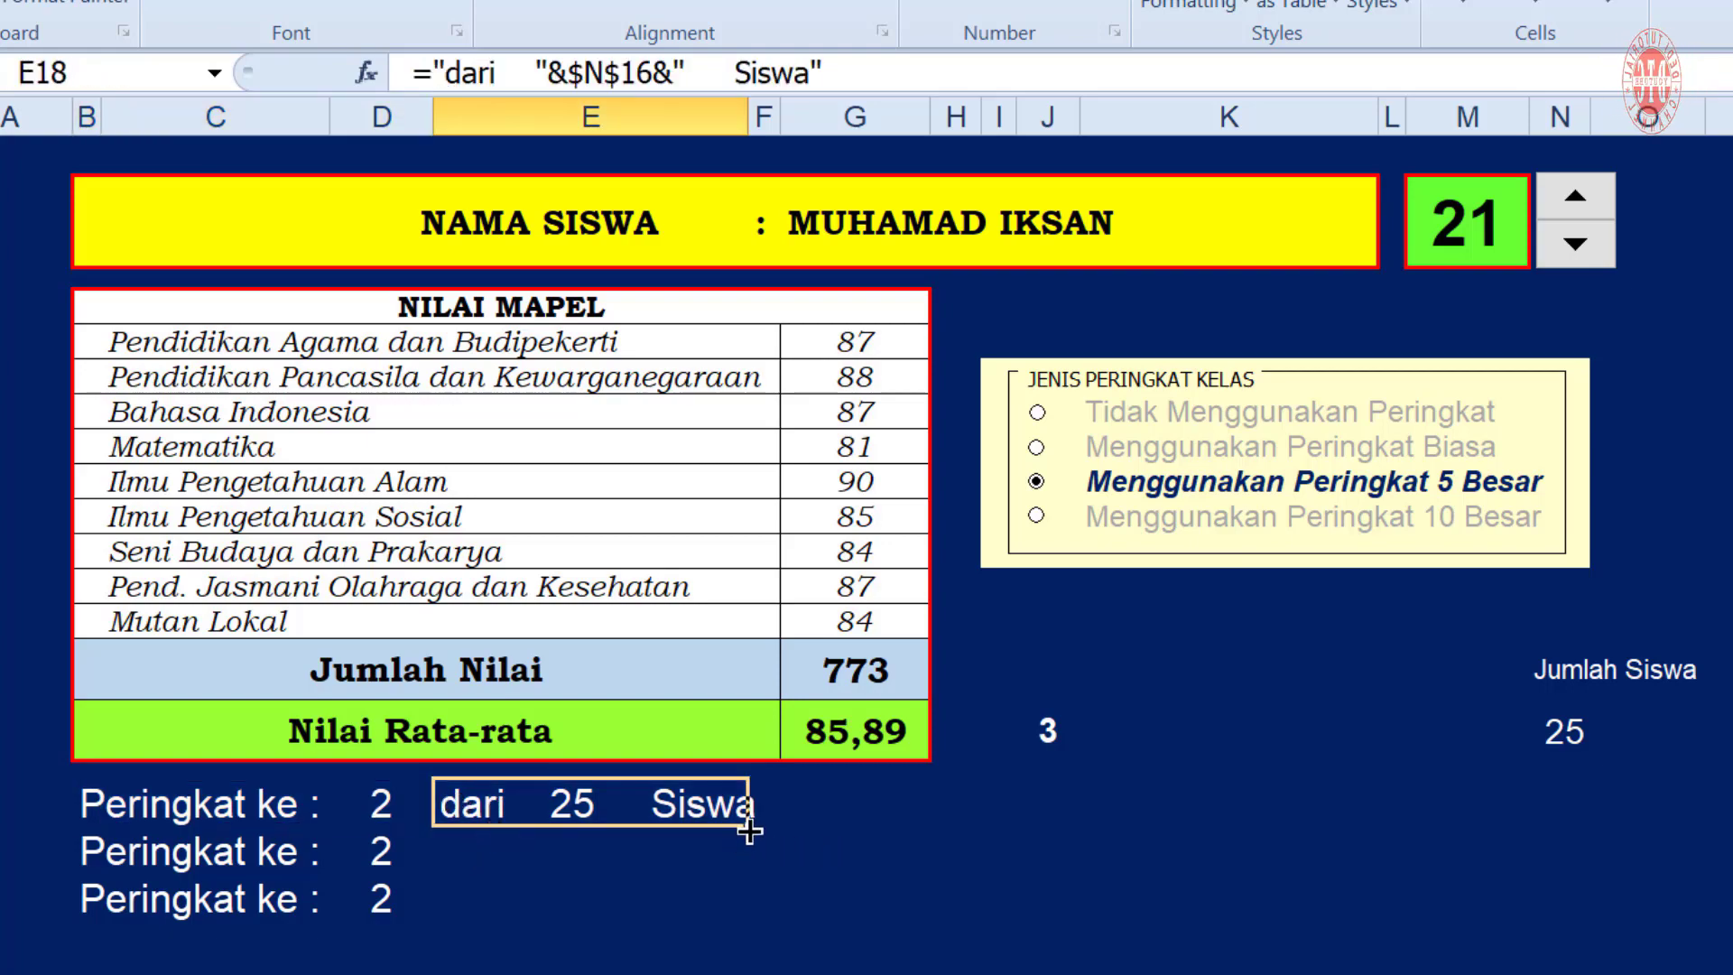
left_click_drag(749, 830, 762, 929)
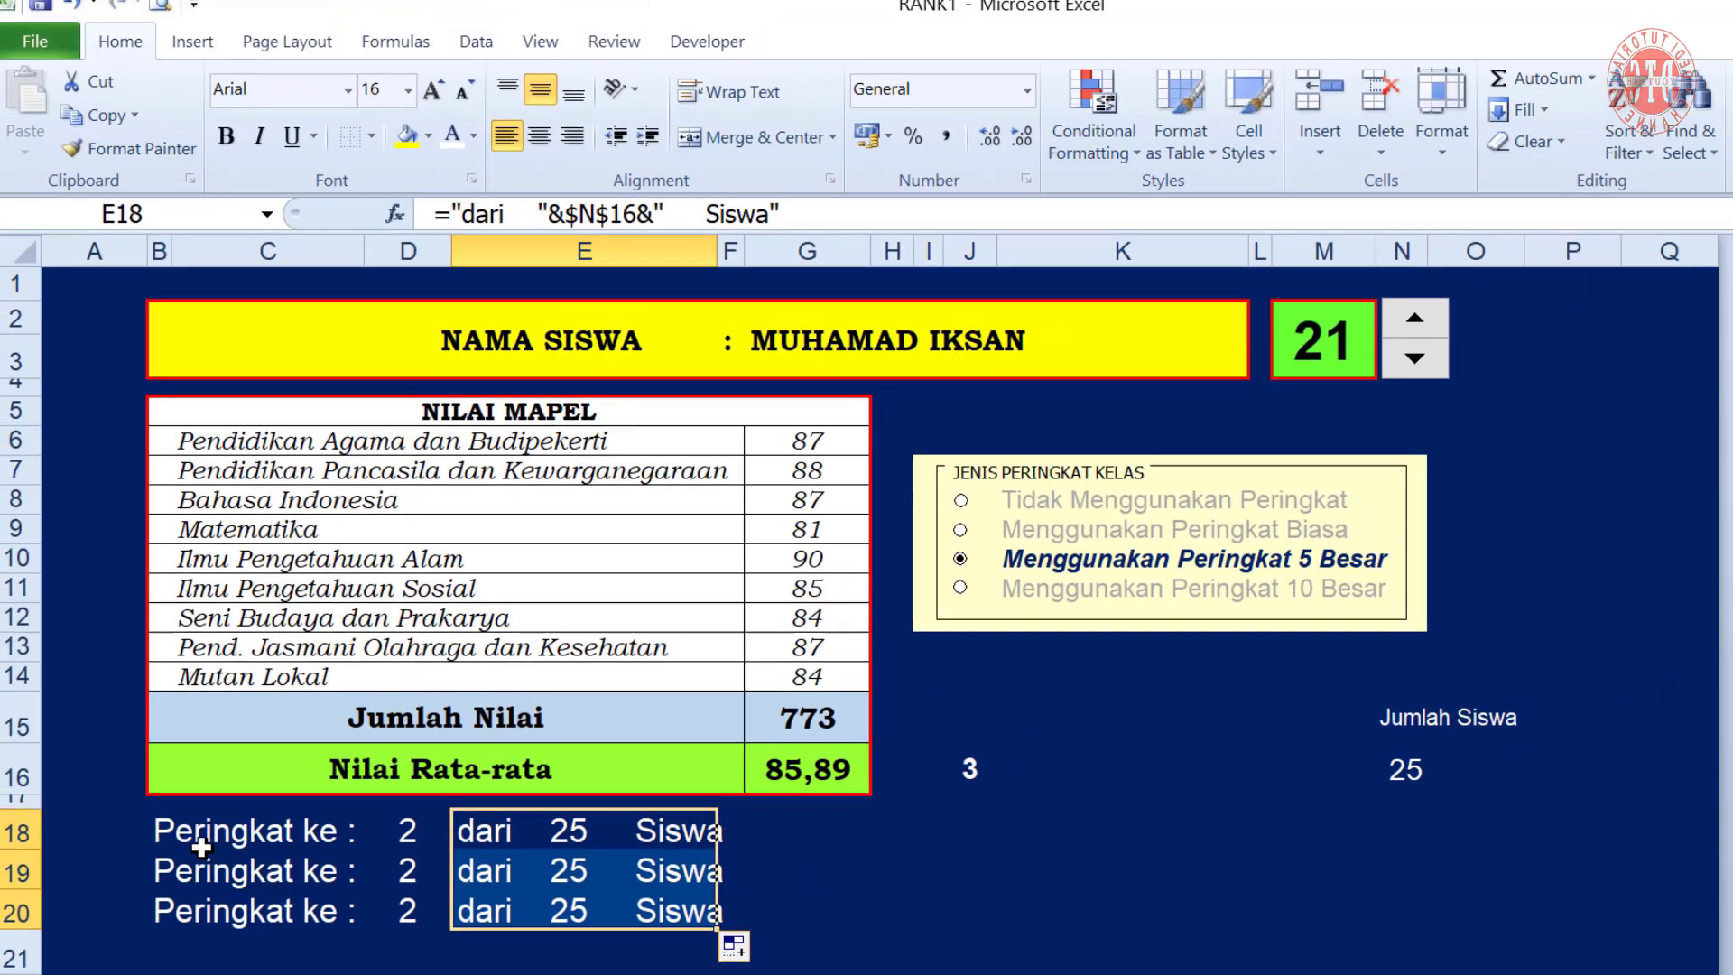
Italicise the three Peringkat ke rows in B18:E20
left_click(212, 837)
left_click_drag(157, 826, 535, 911)
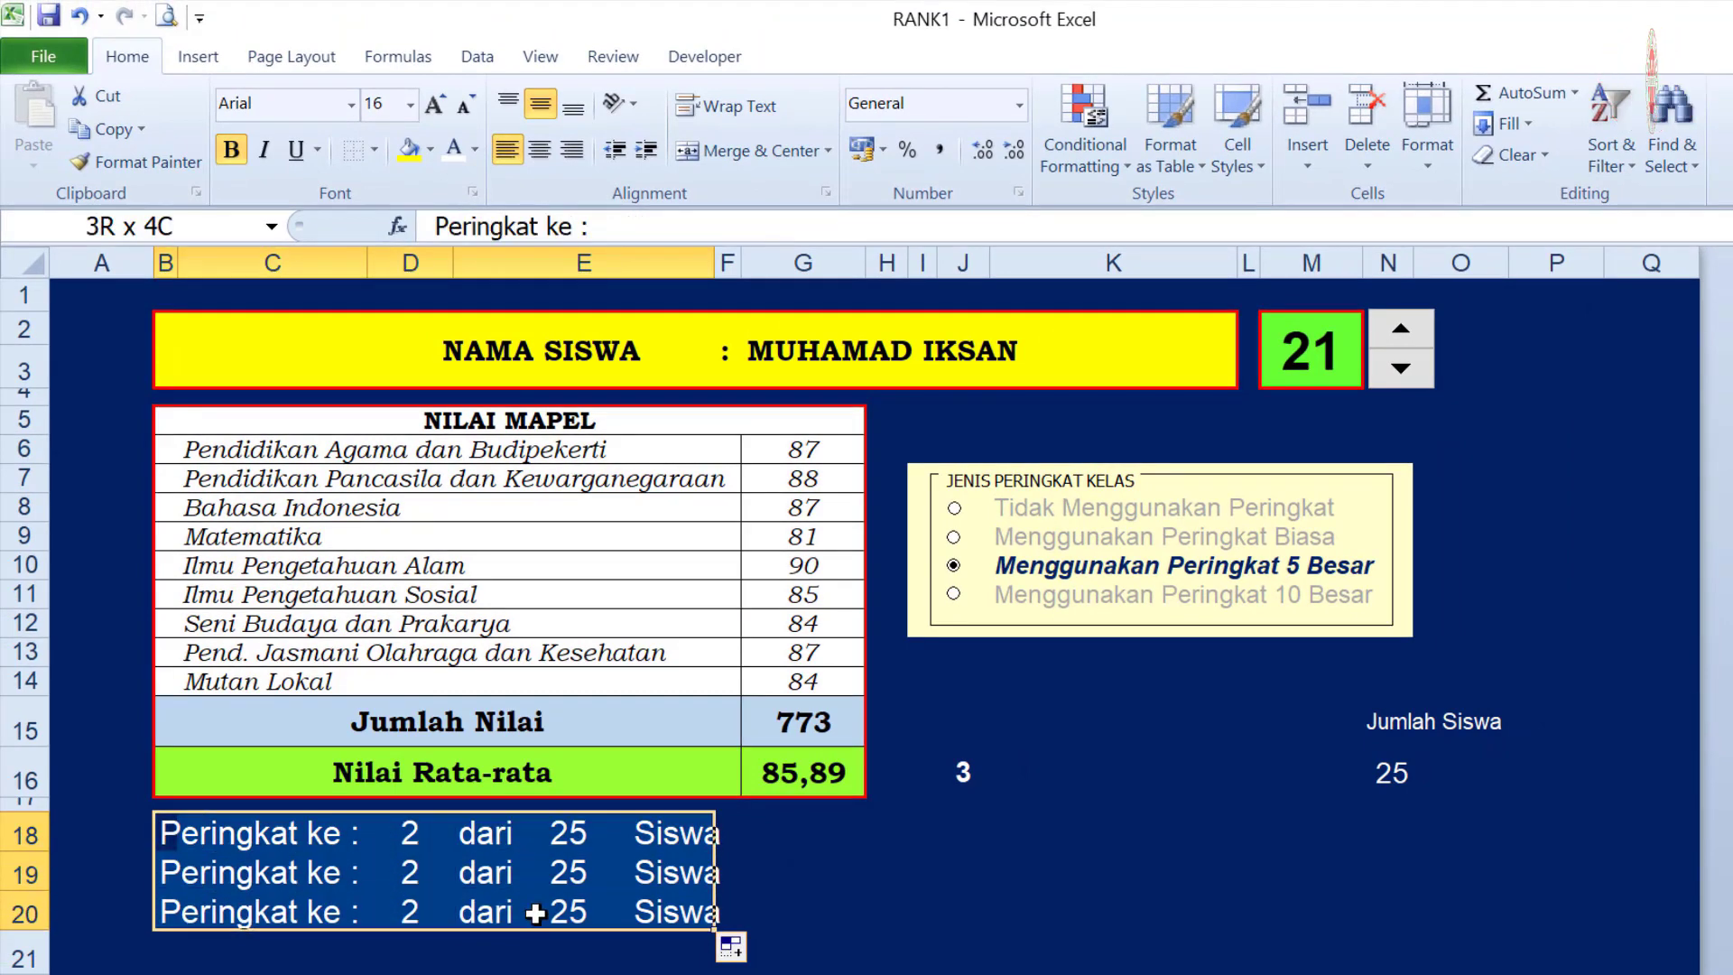
left_click(264, 149)
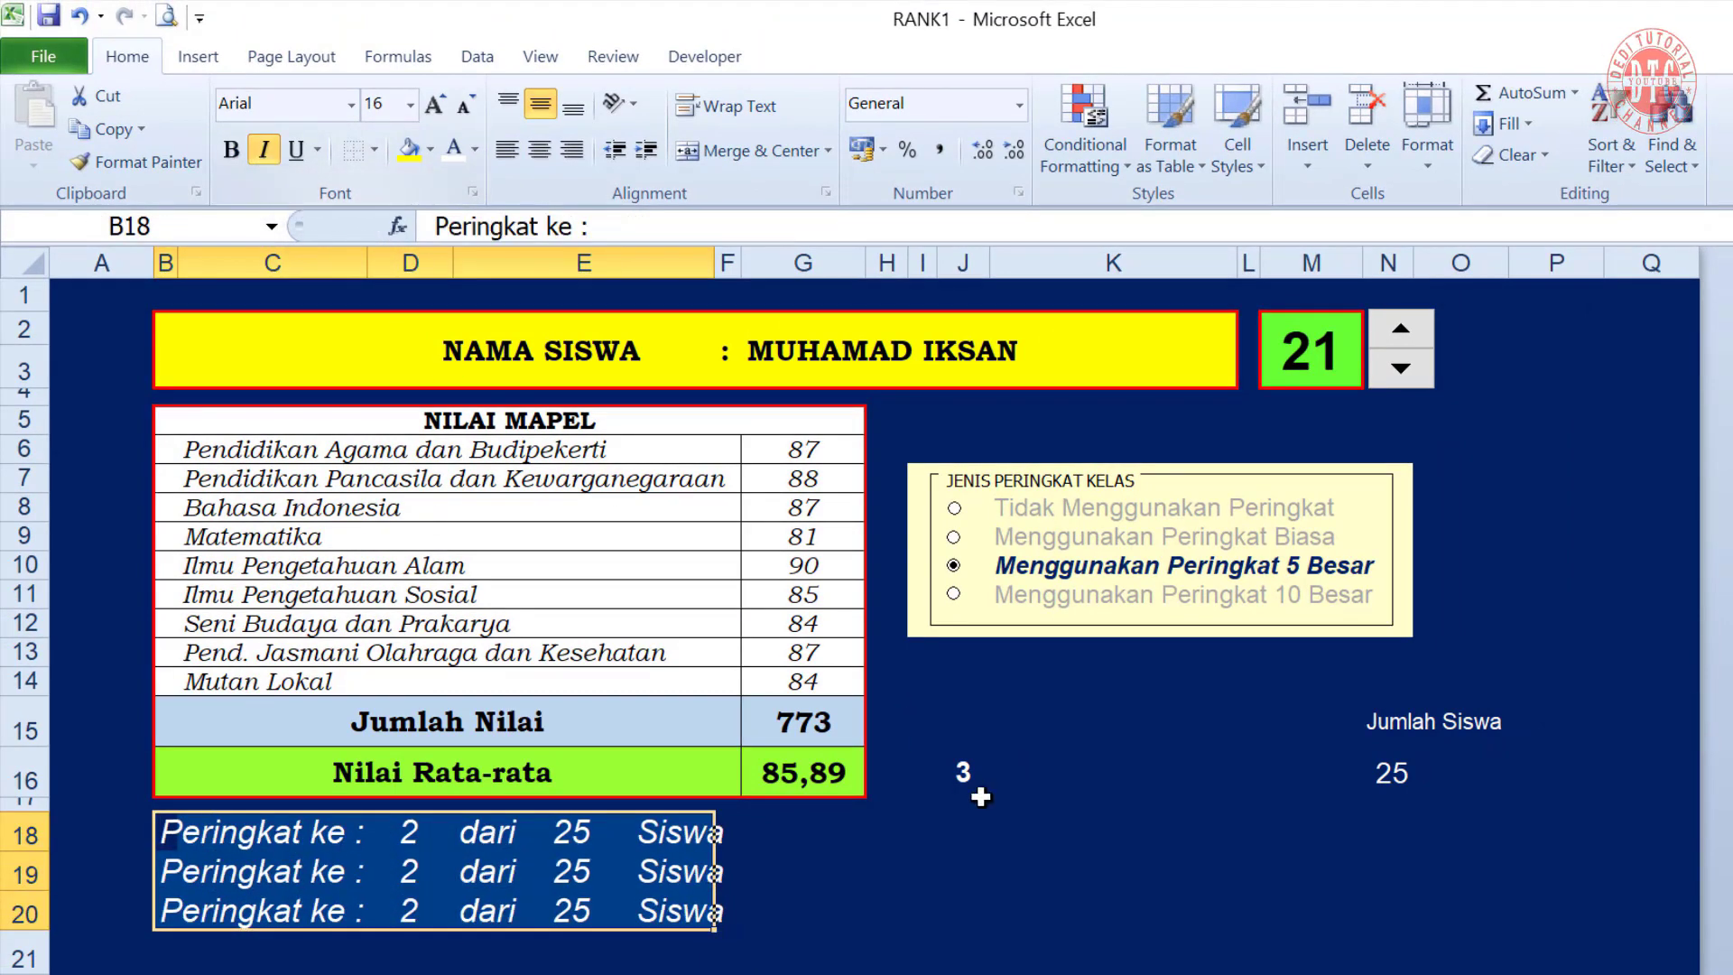
left_click(1007, 868)
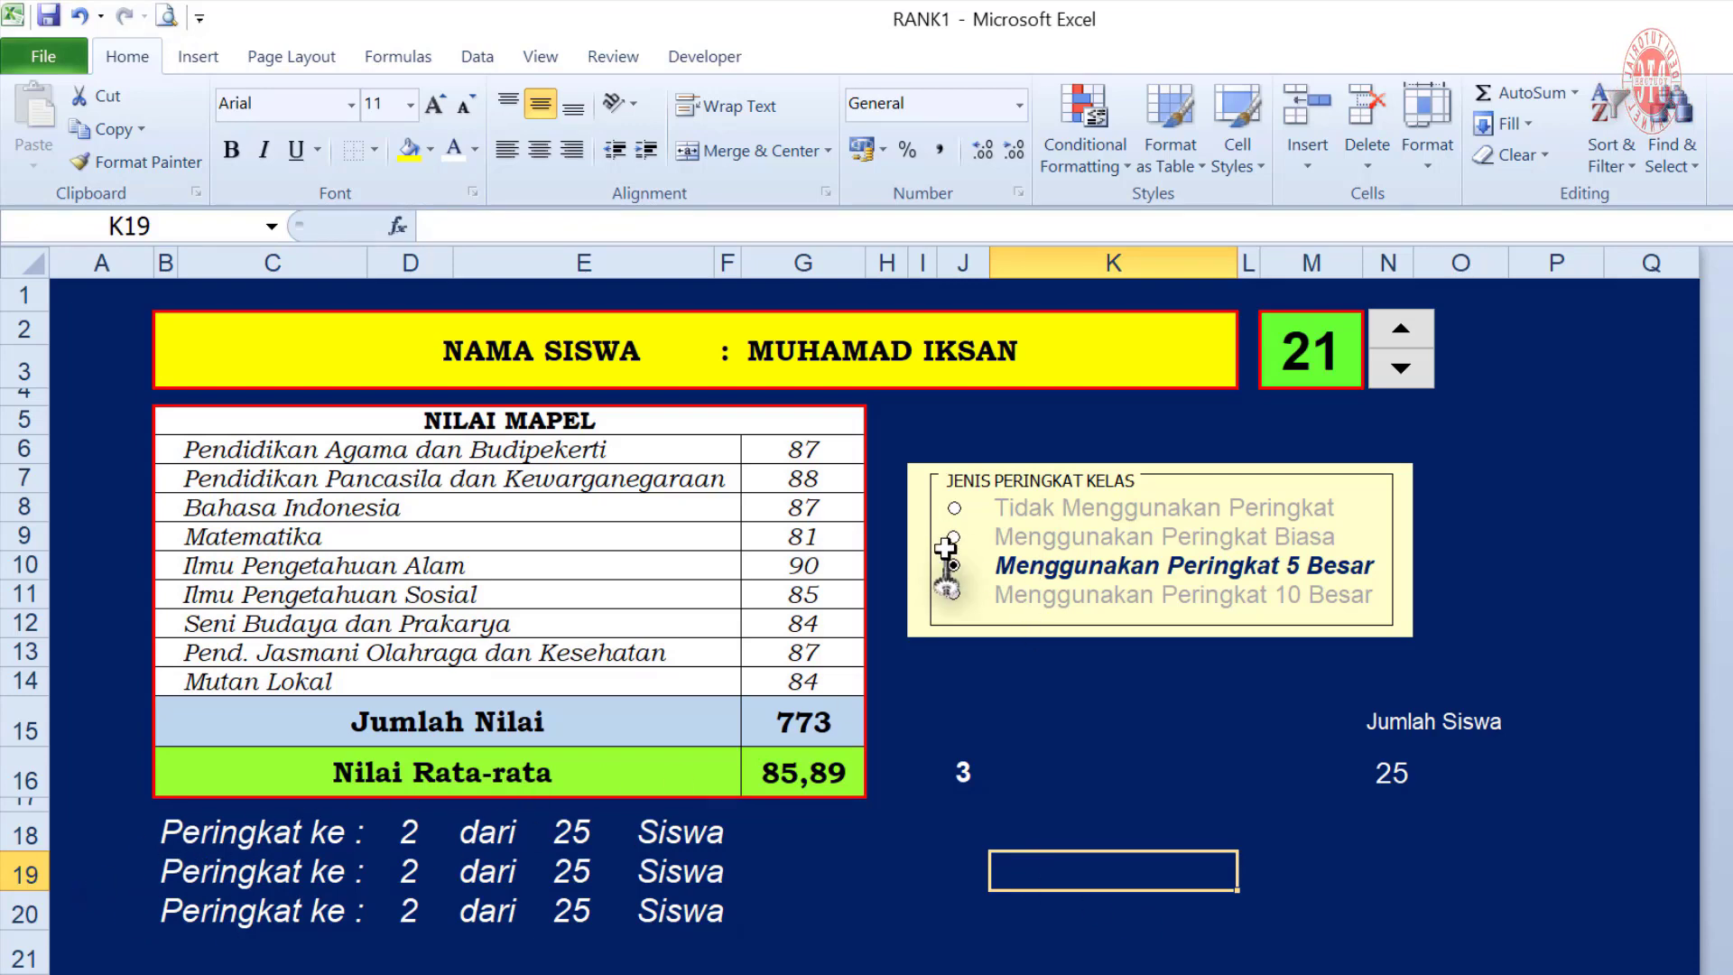
Create a formula-based conditional formatting rule for B18:E18 with the condition =($J$16)<>2
left_click(514, 825)
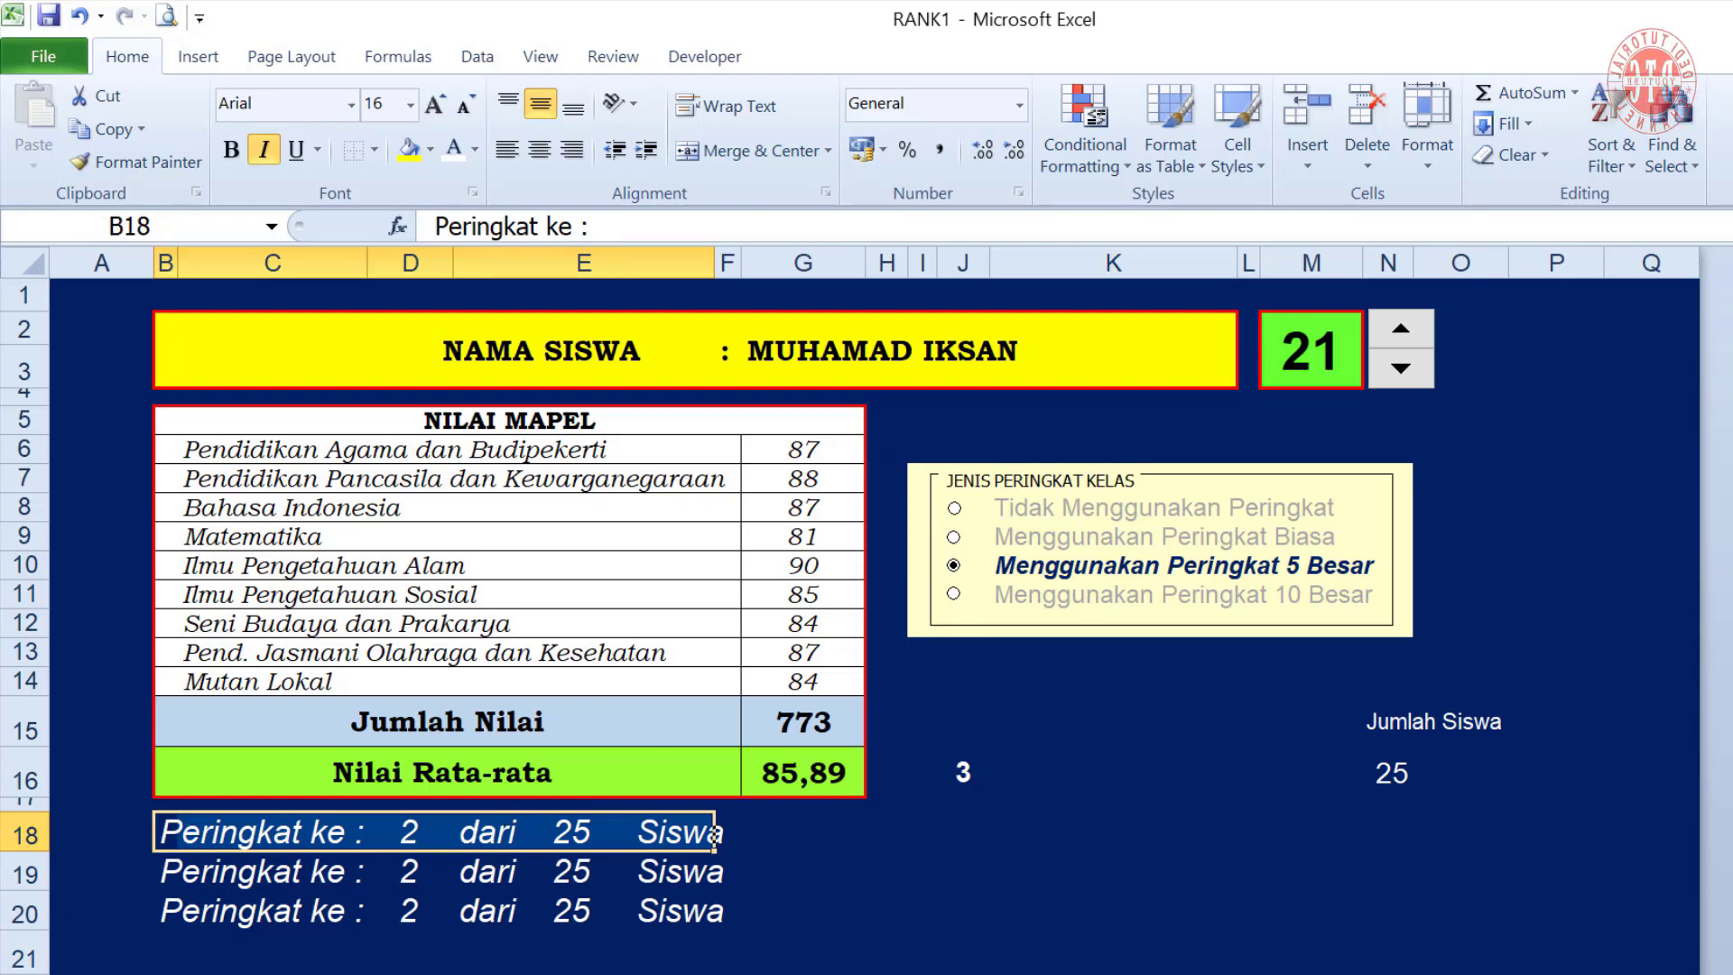
left_click(1095, 167)
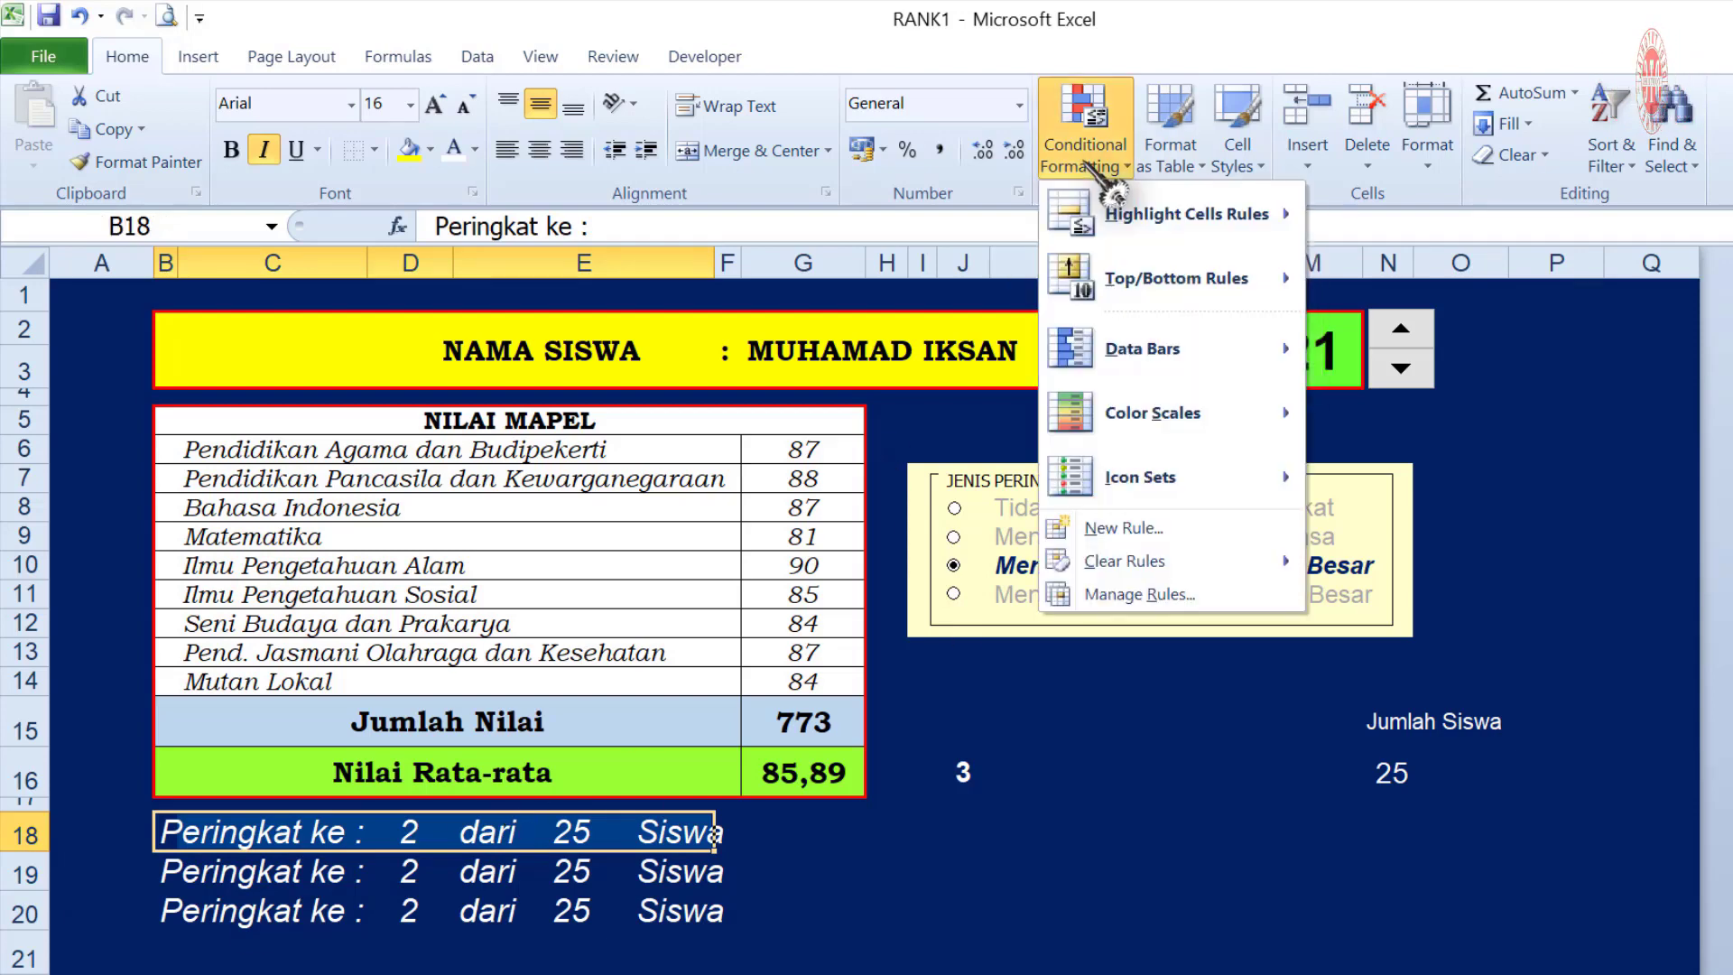
left_click(1132, 528)
left_click(163, 219)
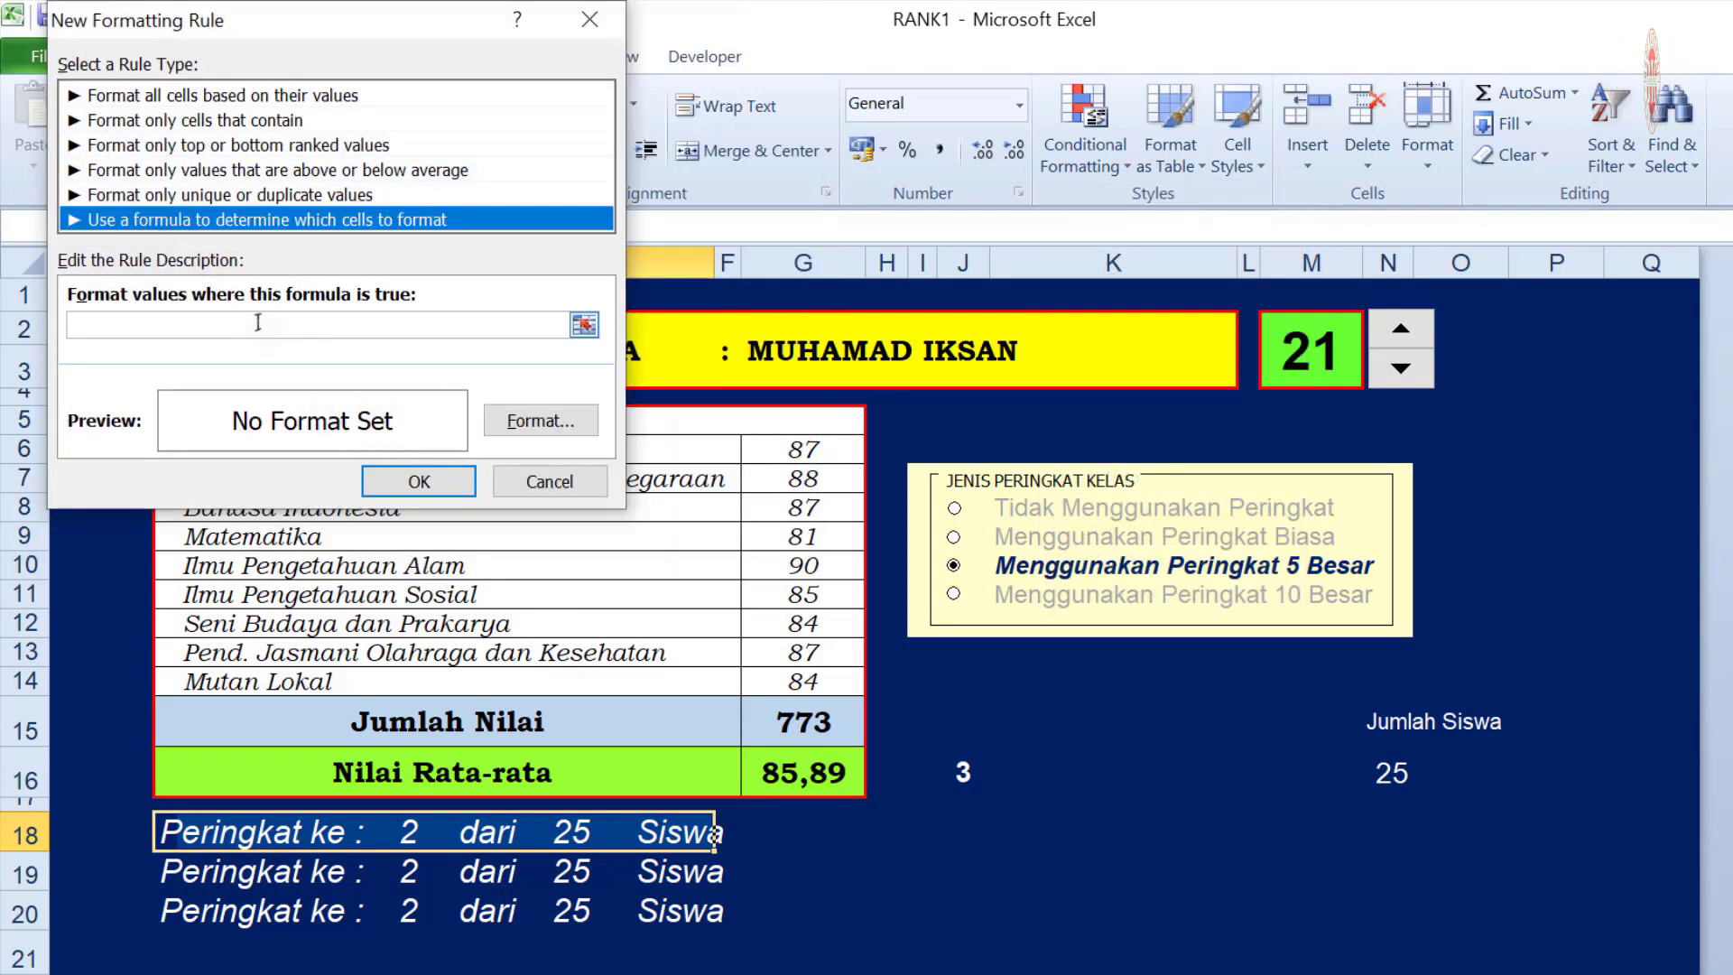
left_click(258, 323)
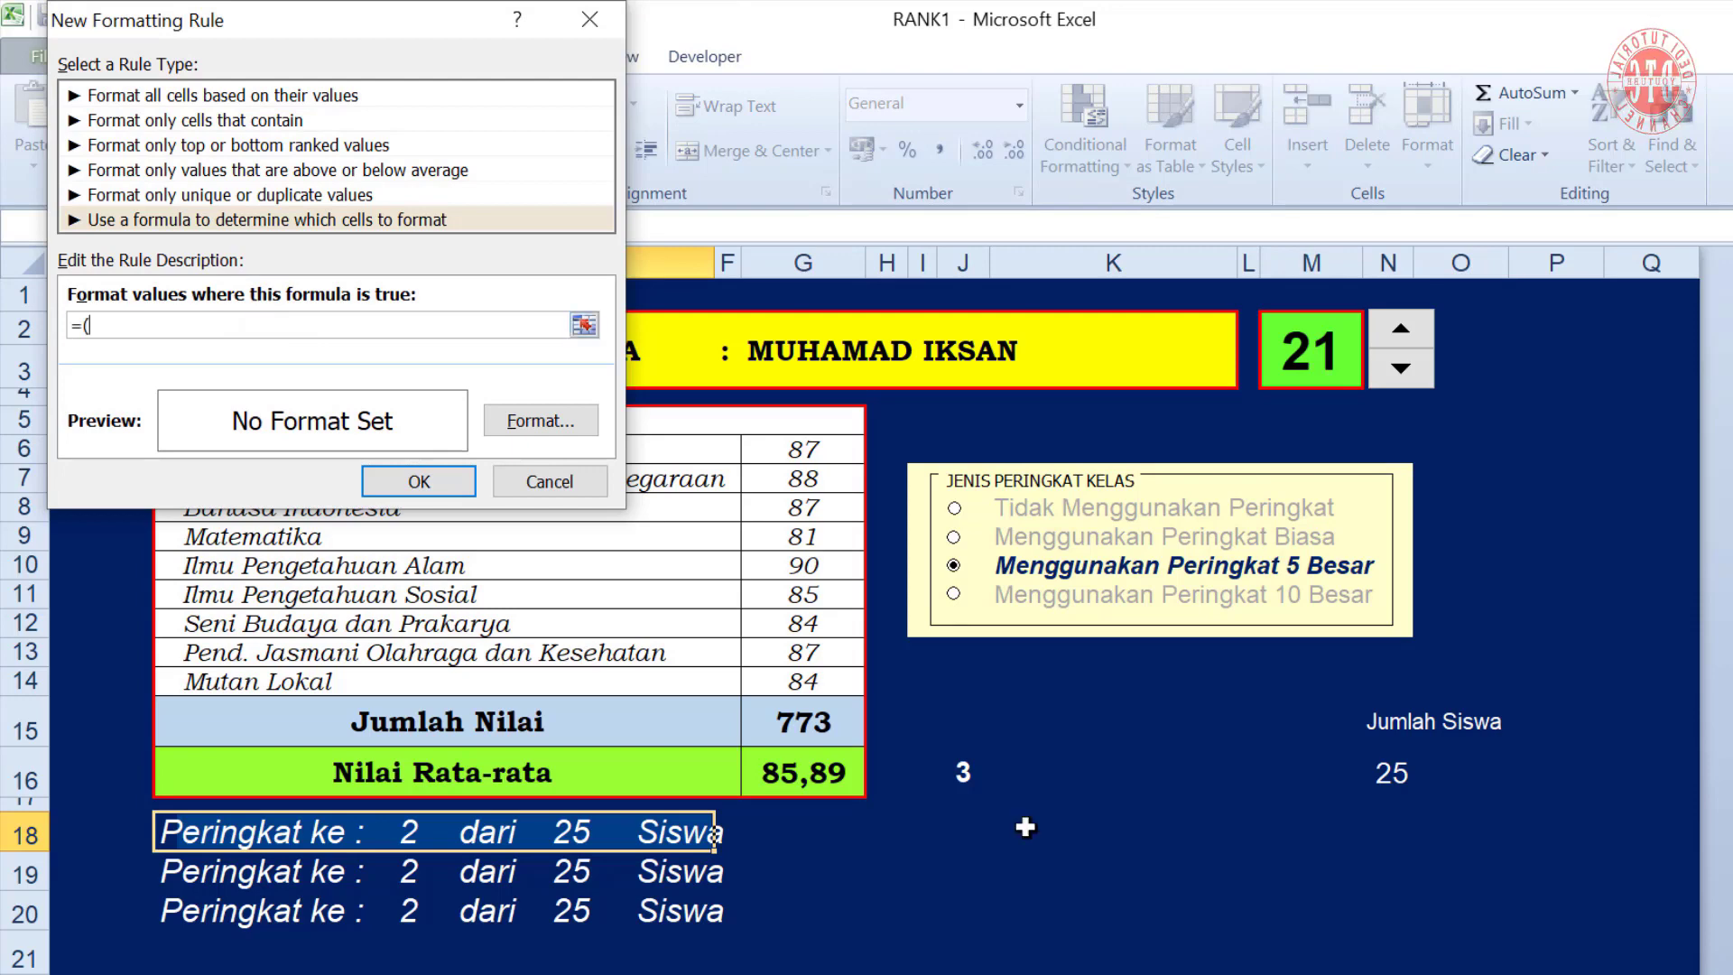
left_click(956, 774)
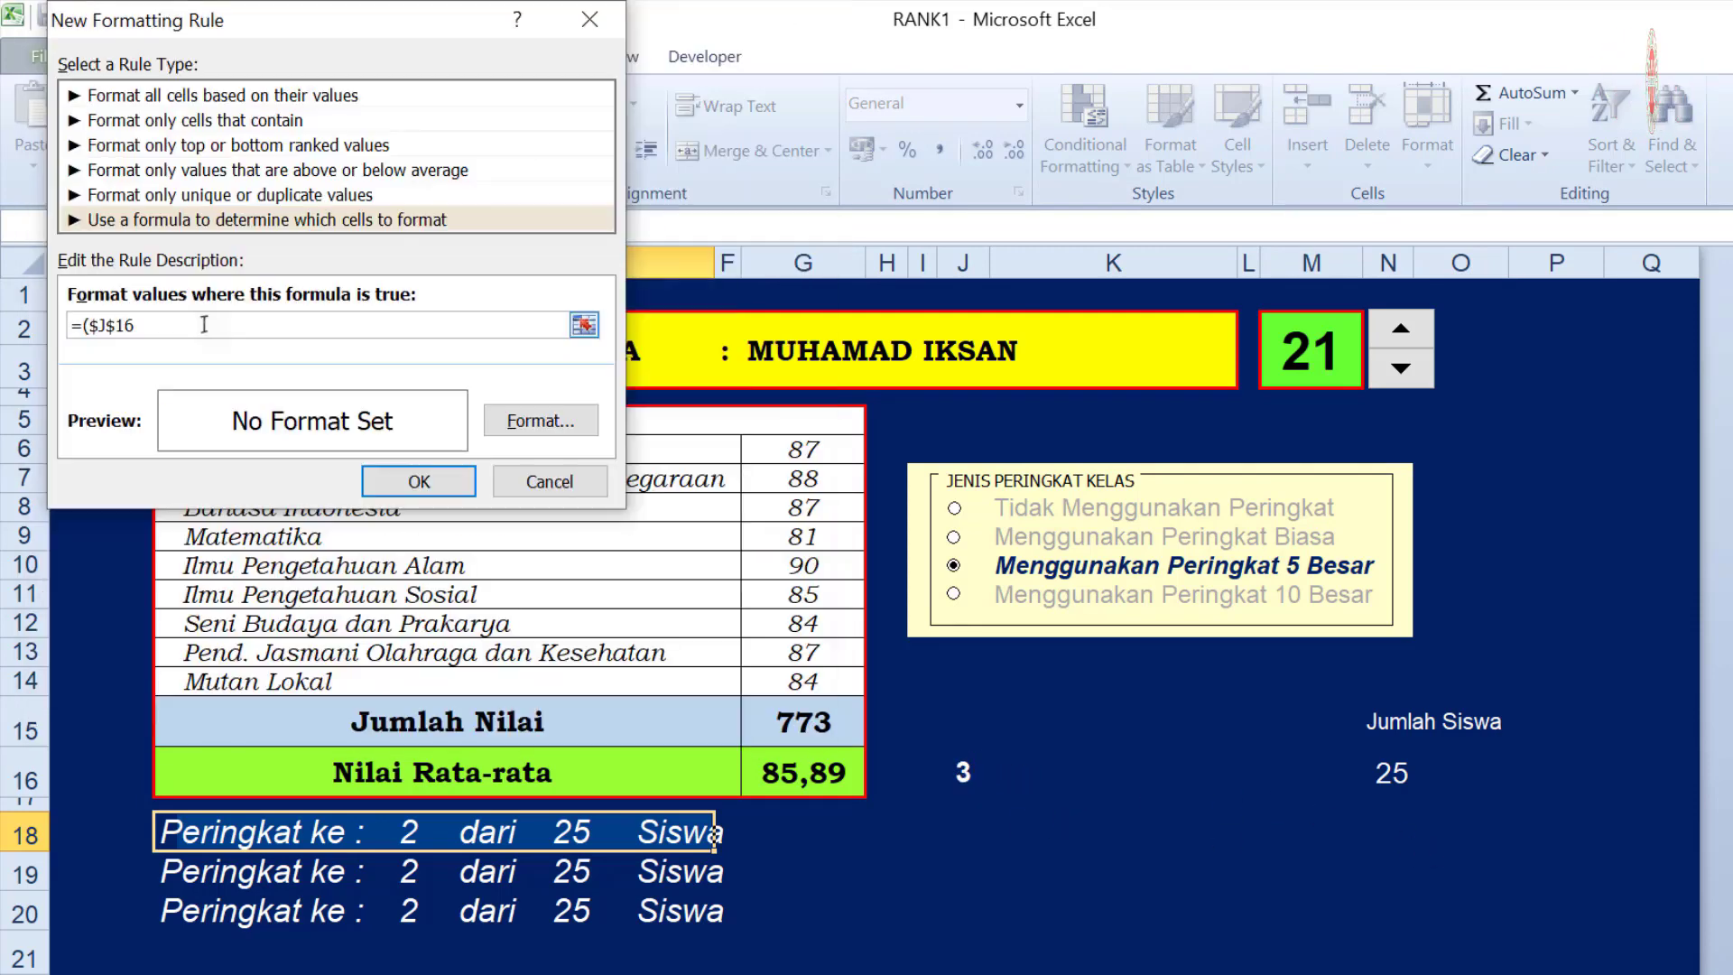
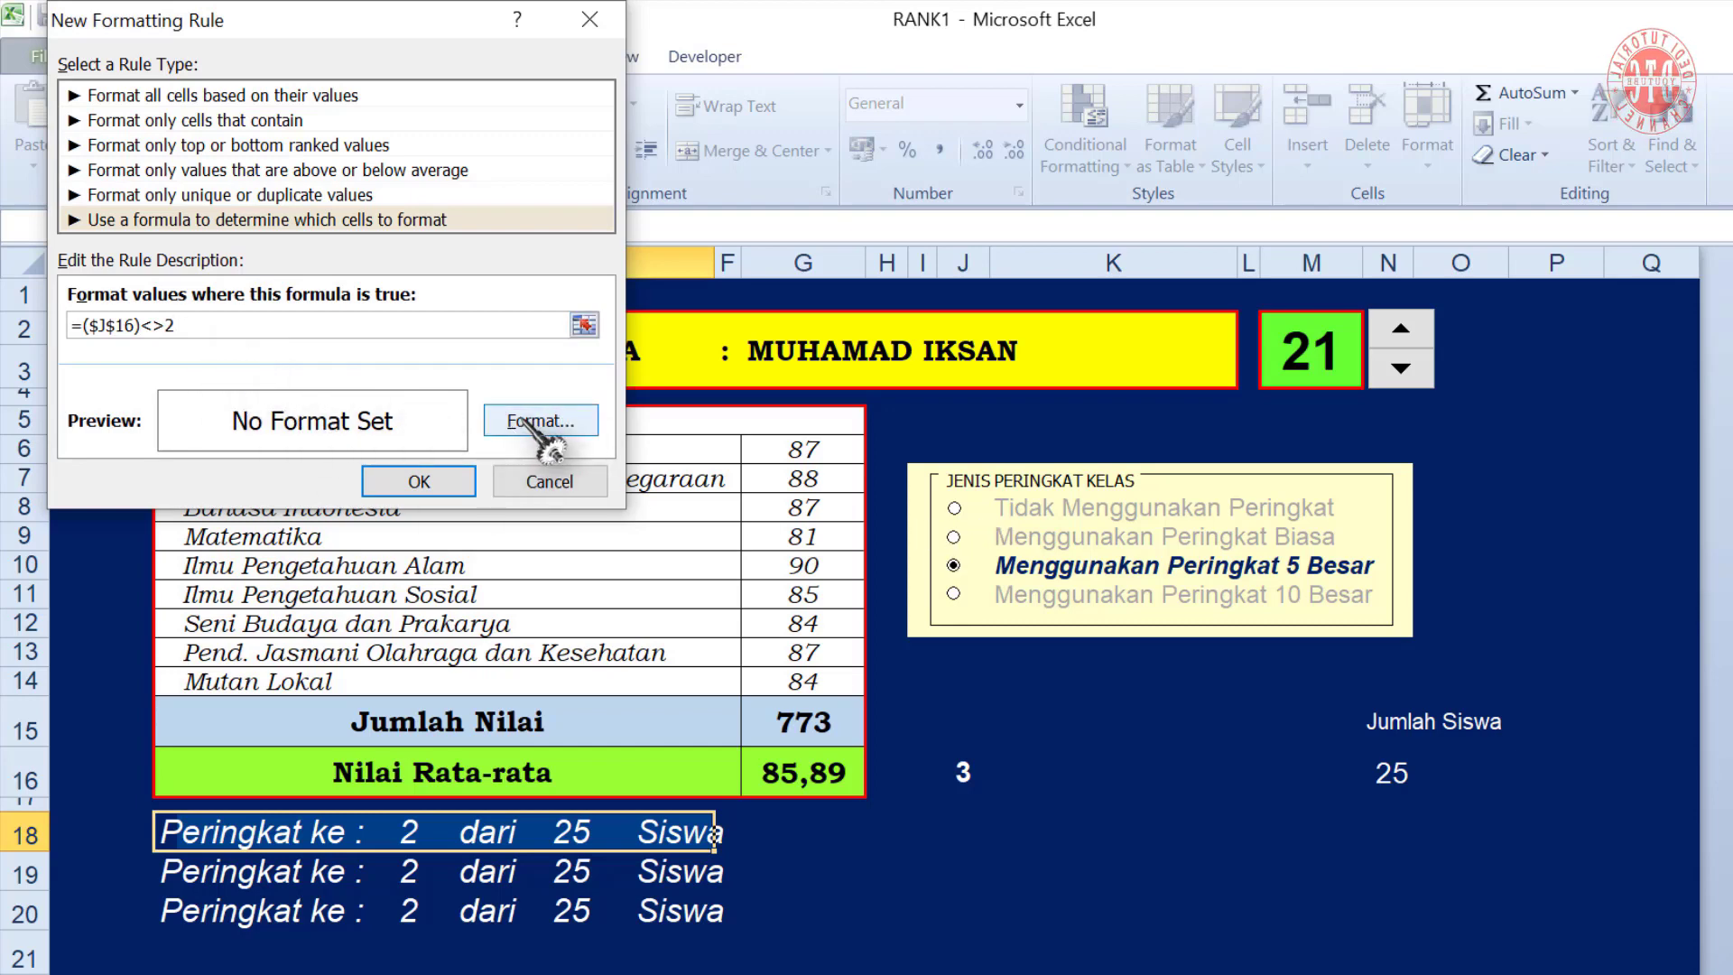
Set the font colour of the row 18 rule to the standard dark blue and apply the rule
left_click(539, 422)
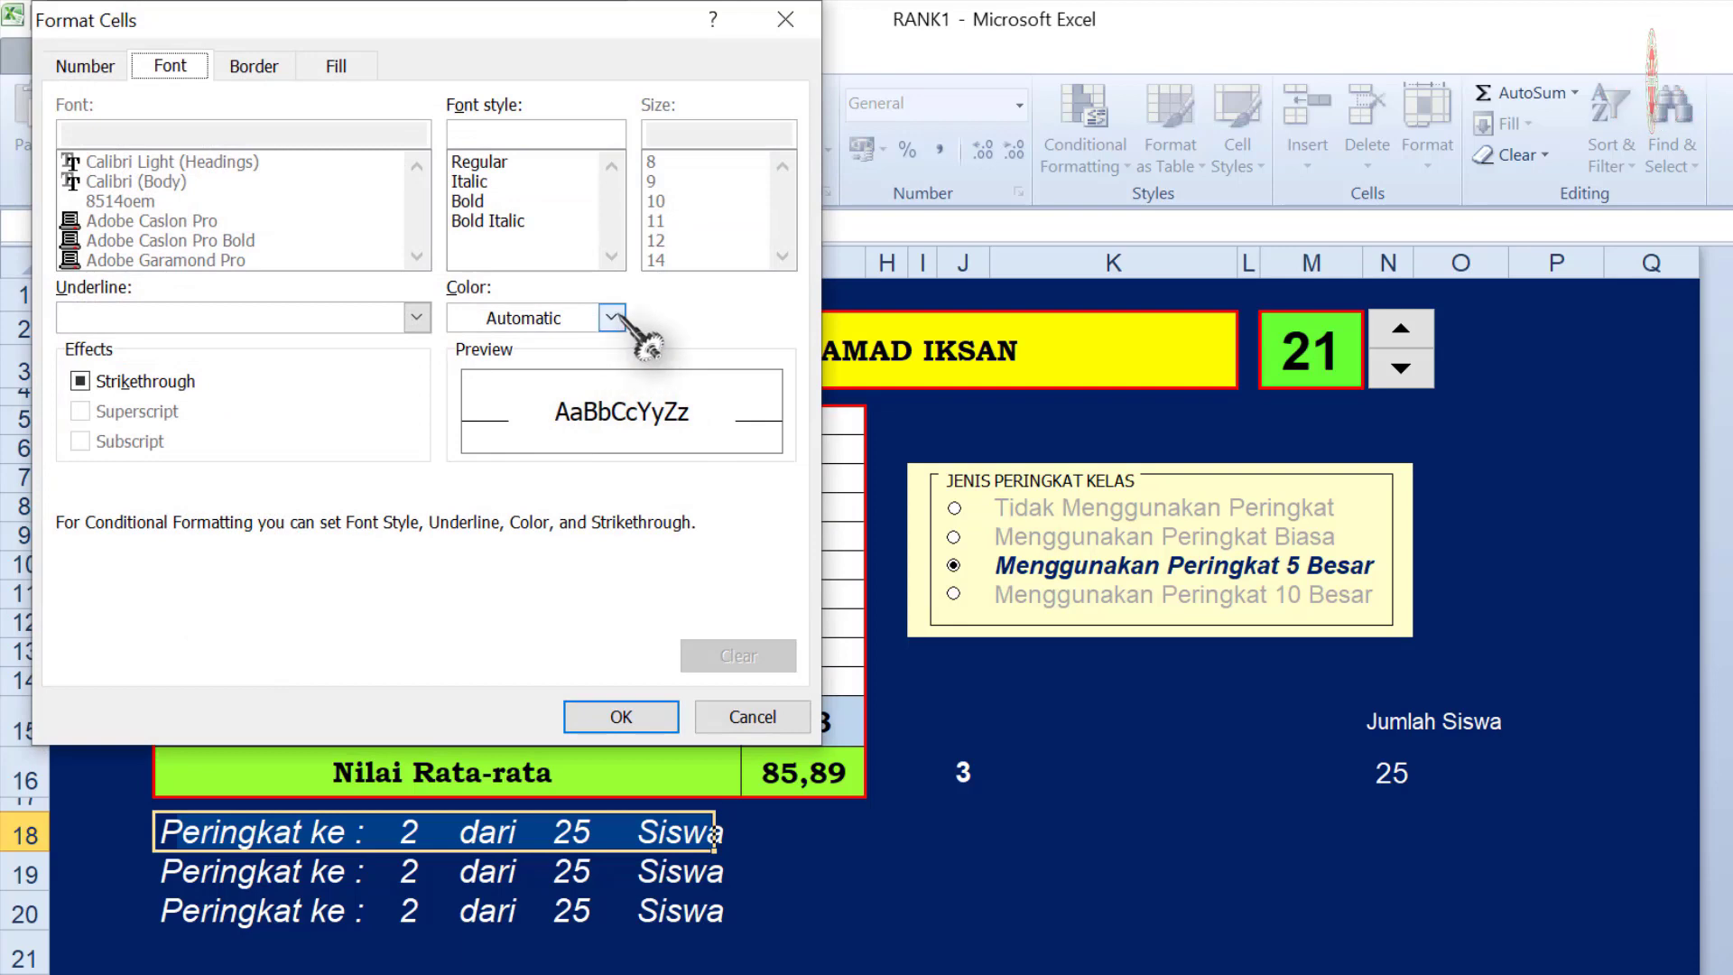
left_click(610, 314)
left_click(646, 560)
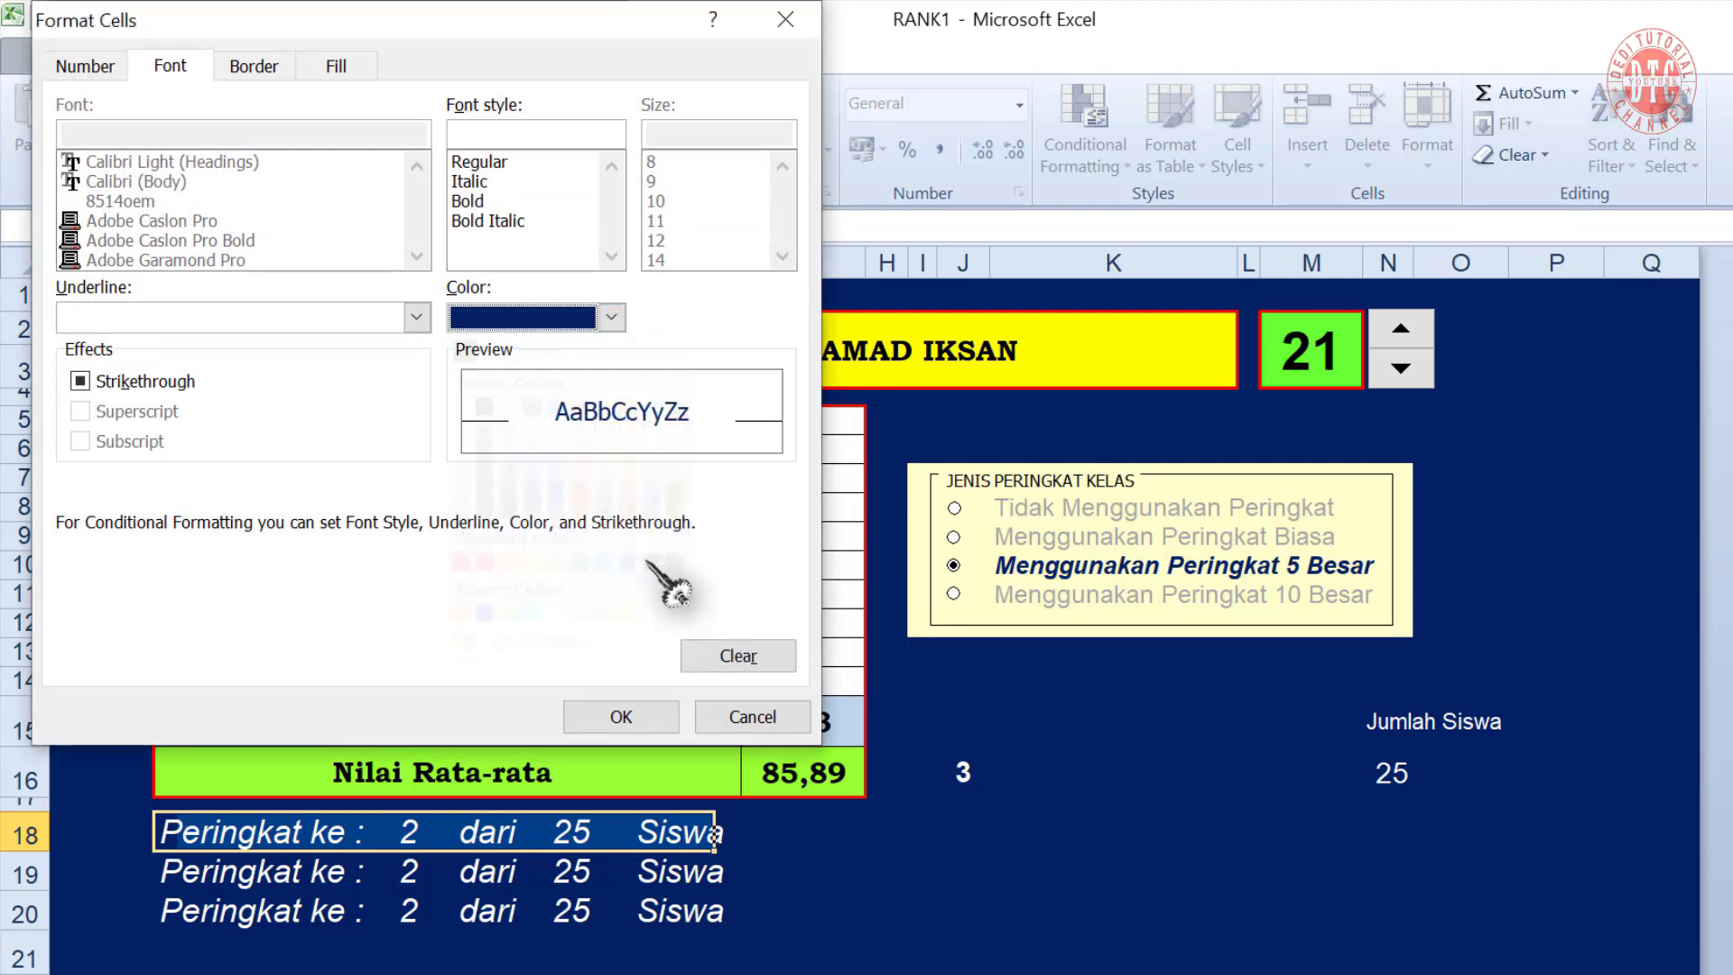
left_click(626, 716)
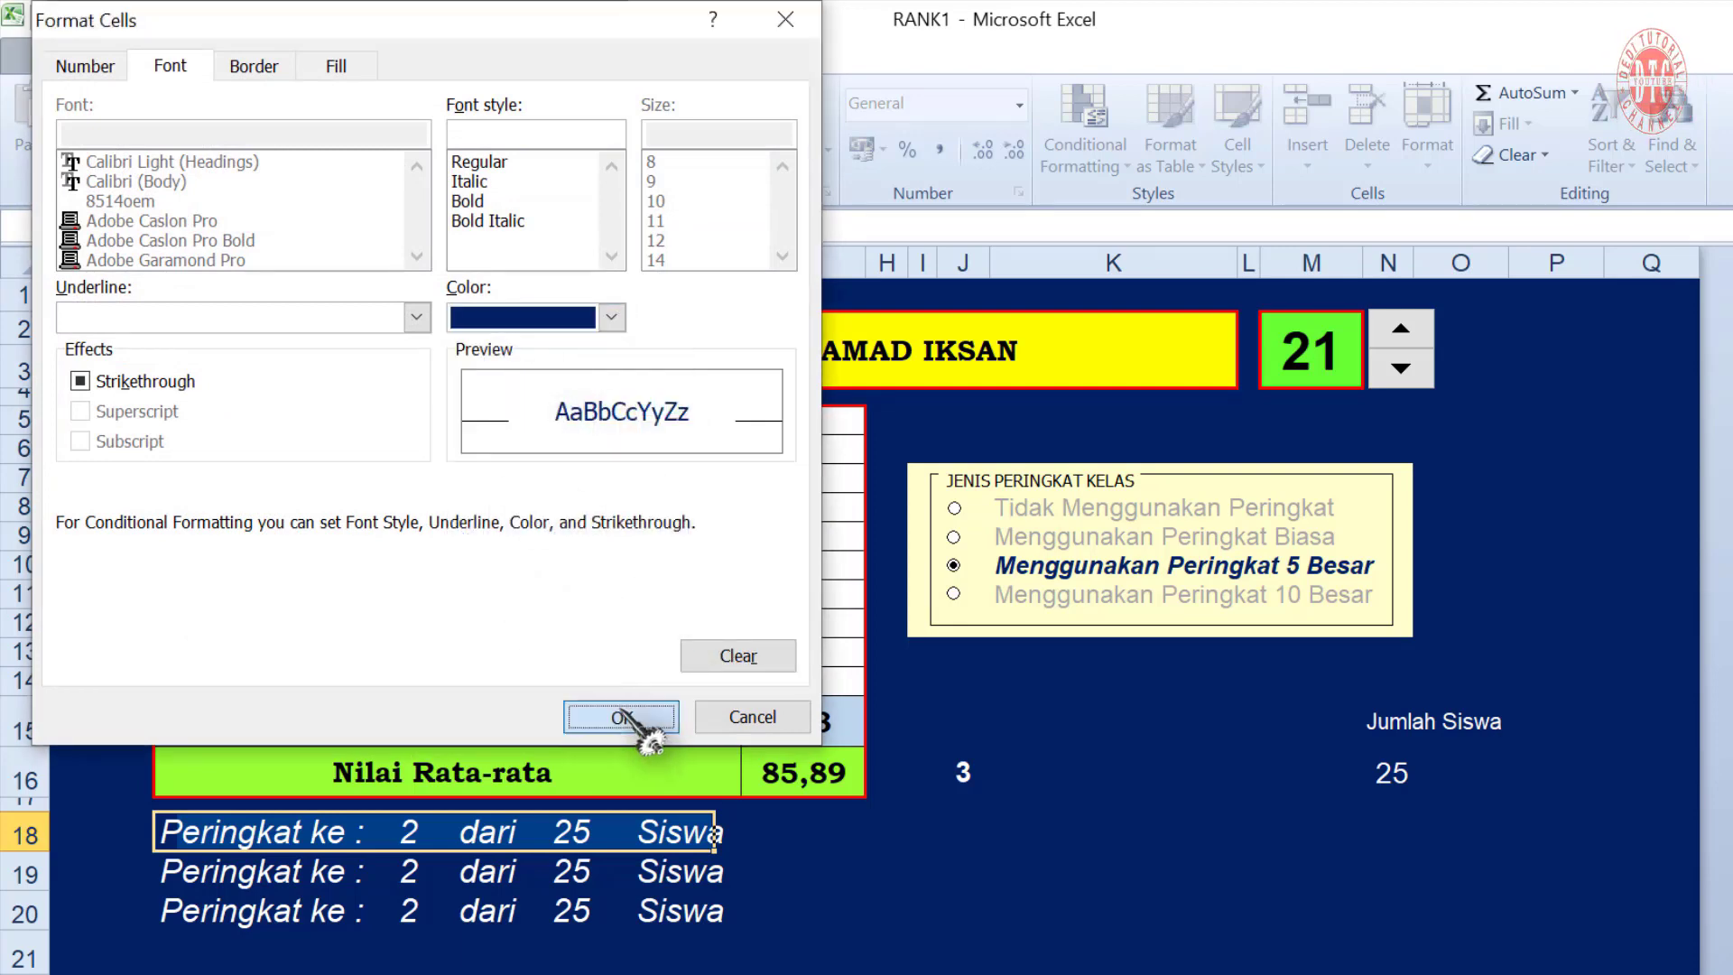
left_click(454, 488)
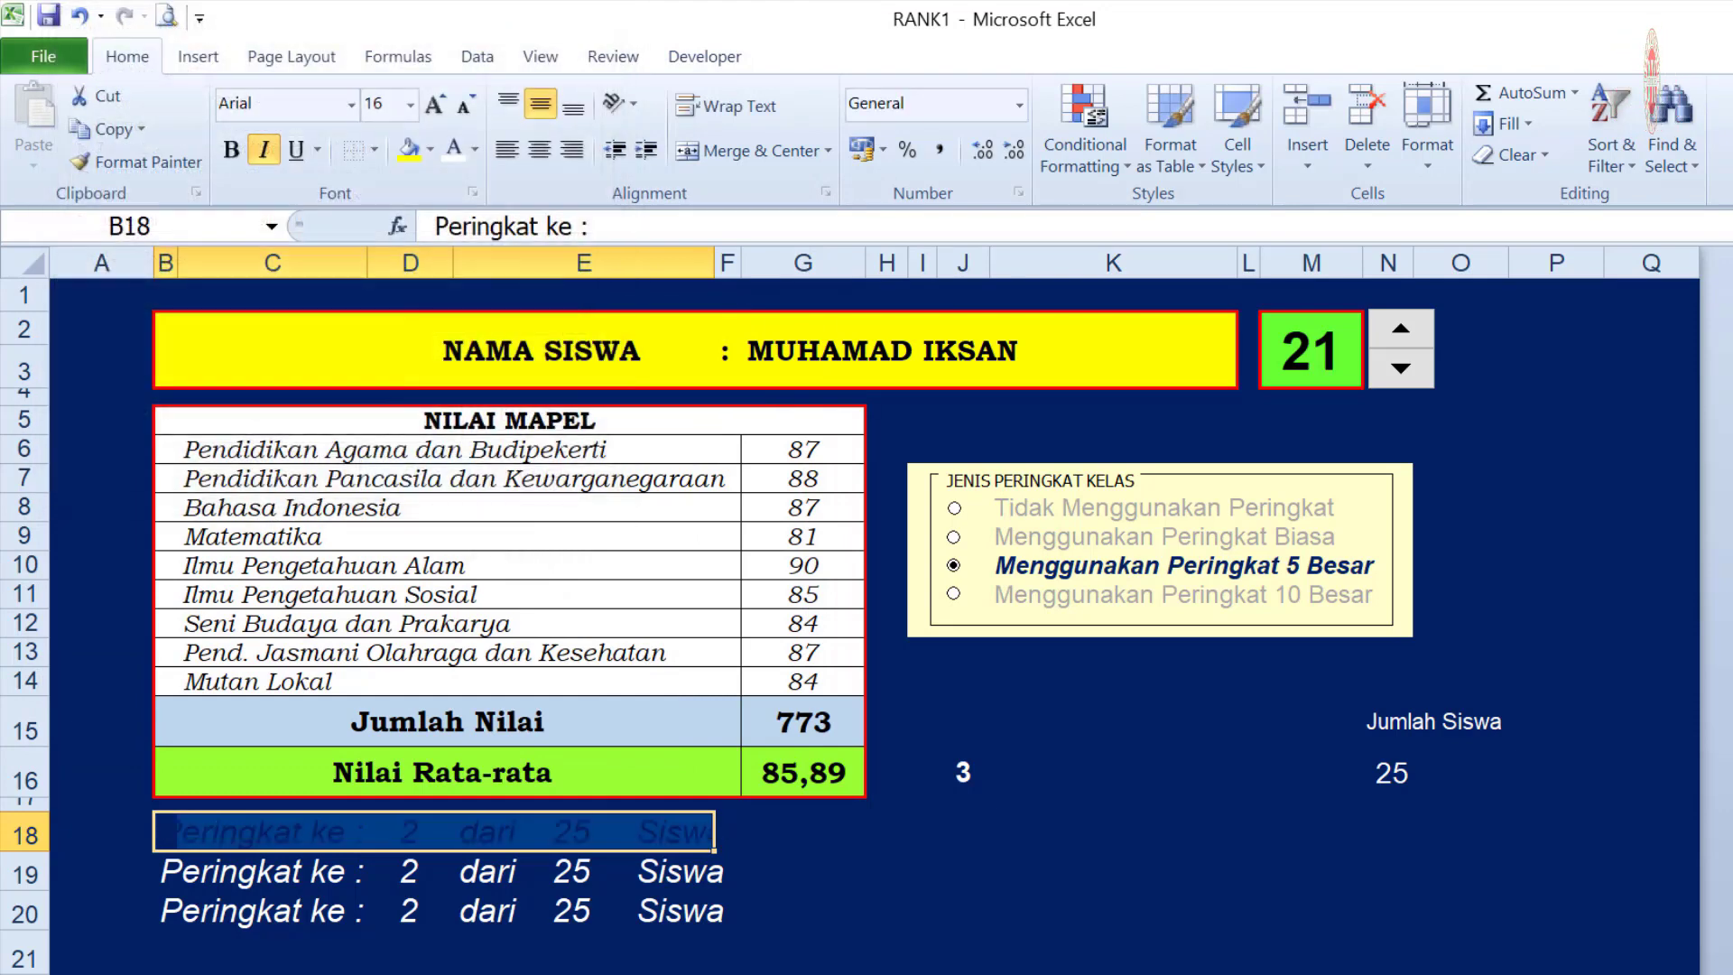
Test the row 18 rule by switching among Peringkat Biasa, Peringkat 5 Besar and Tidak Menggunakan Peringkat, ending on Peringkat 5 Besar
left_click(954, 536)
left_click(998, 866)
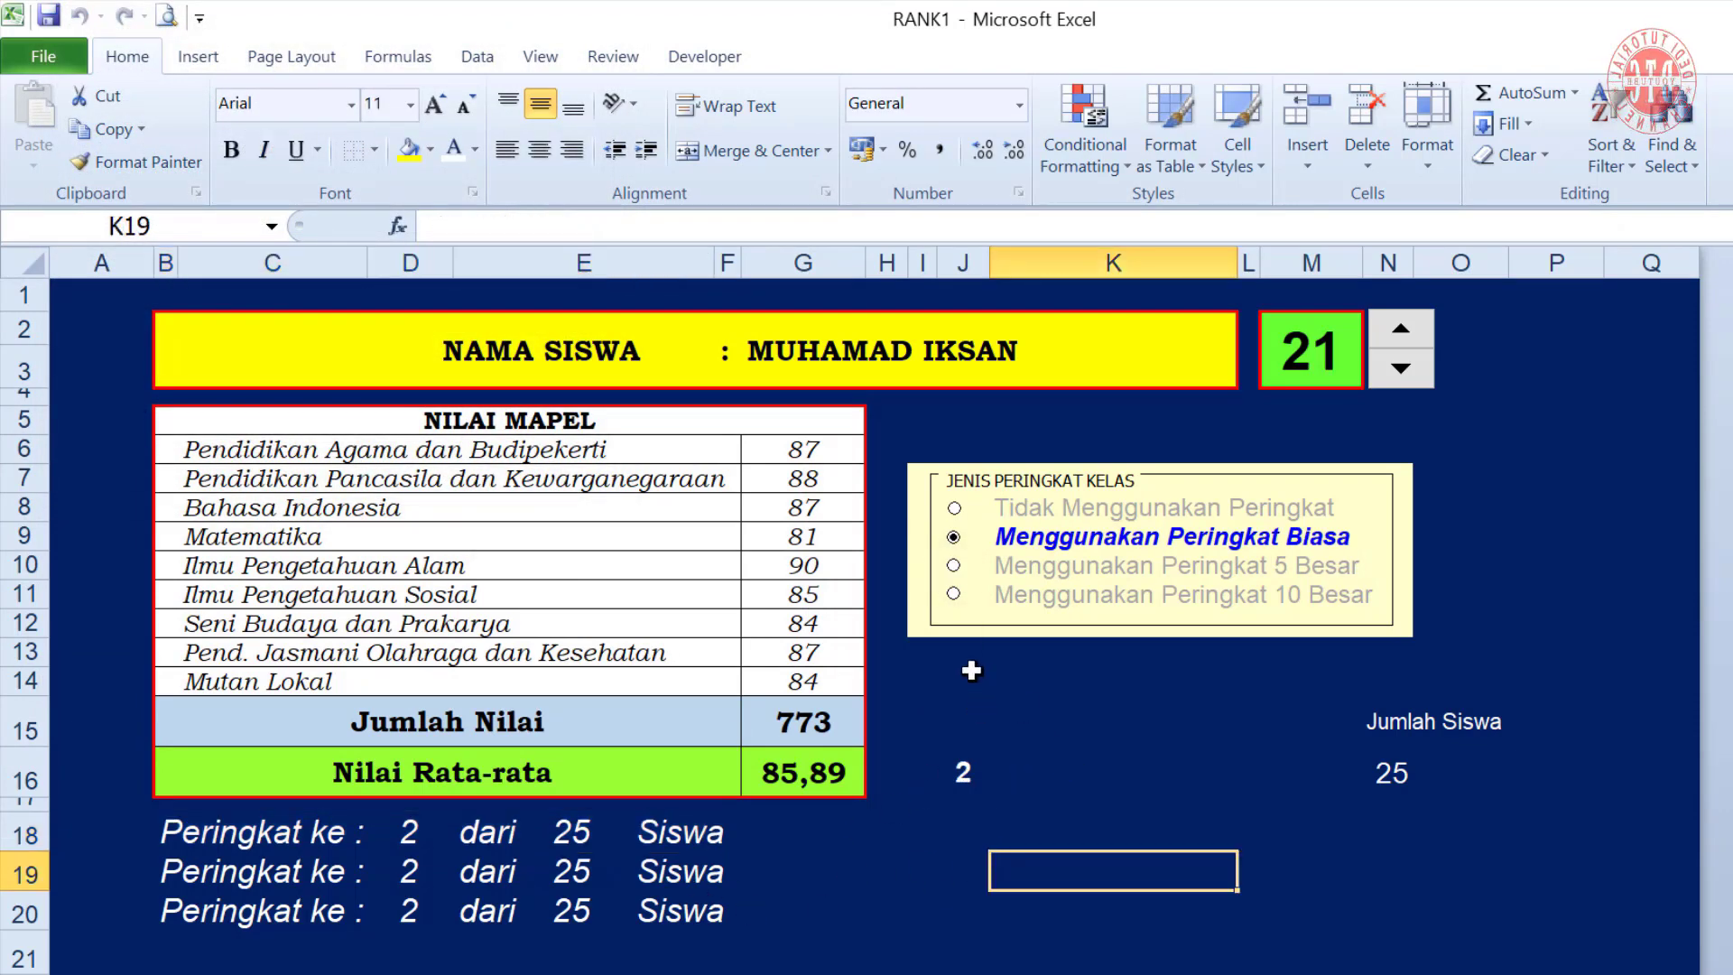
left_click(954, 565)
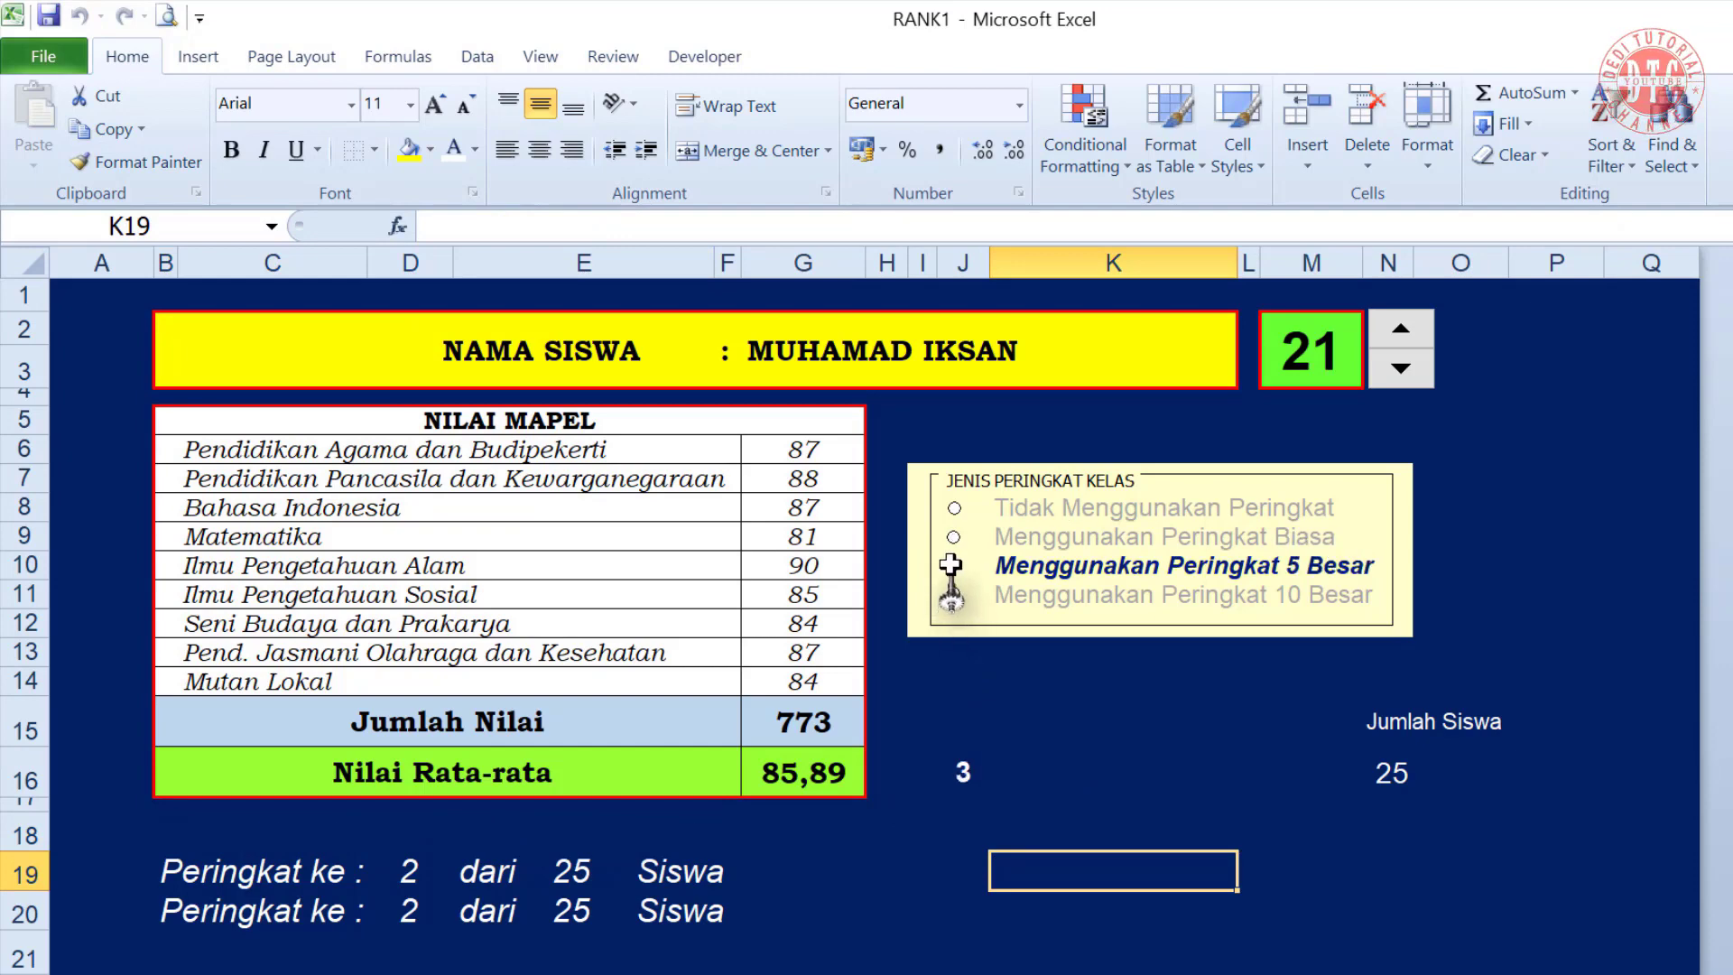
left_click(953, 509)
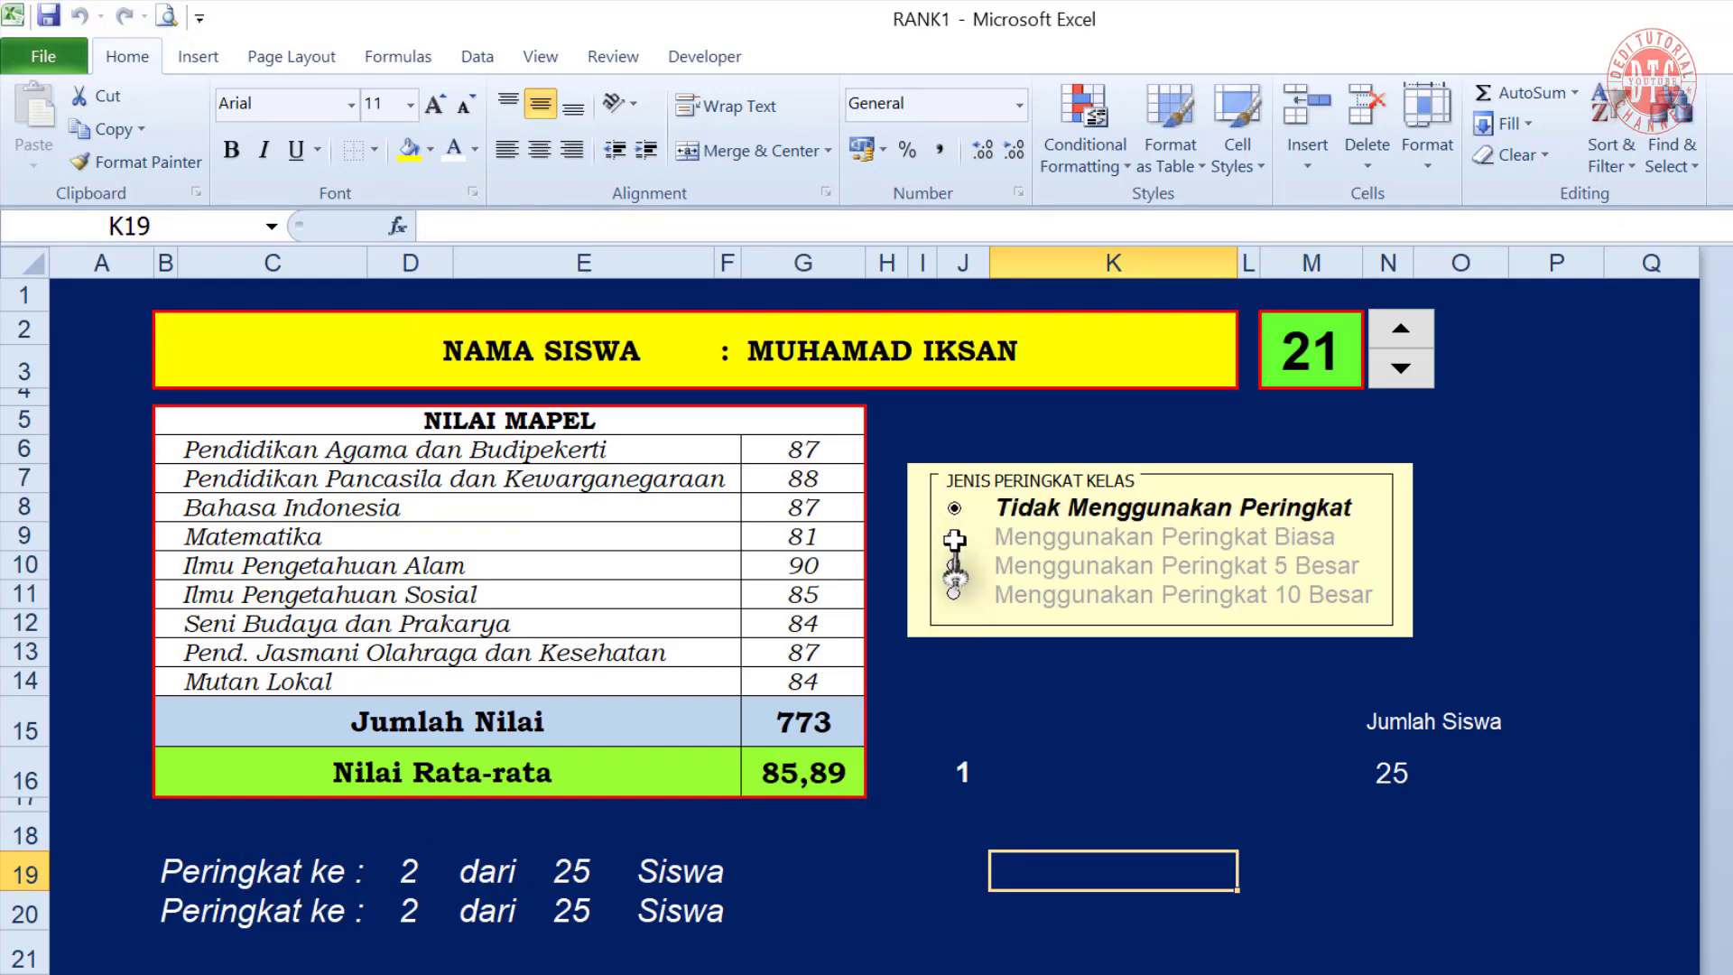
left_click(955, 539)
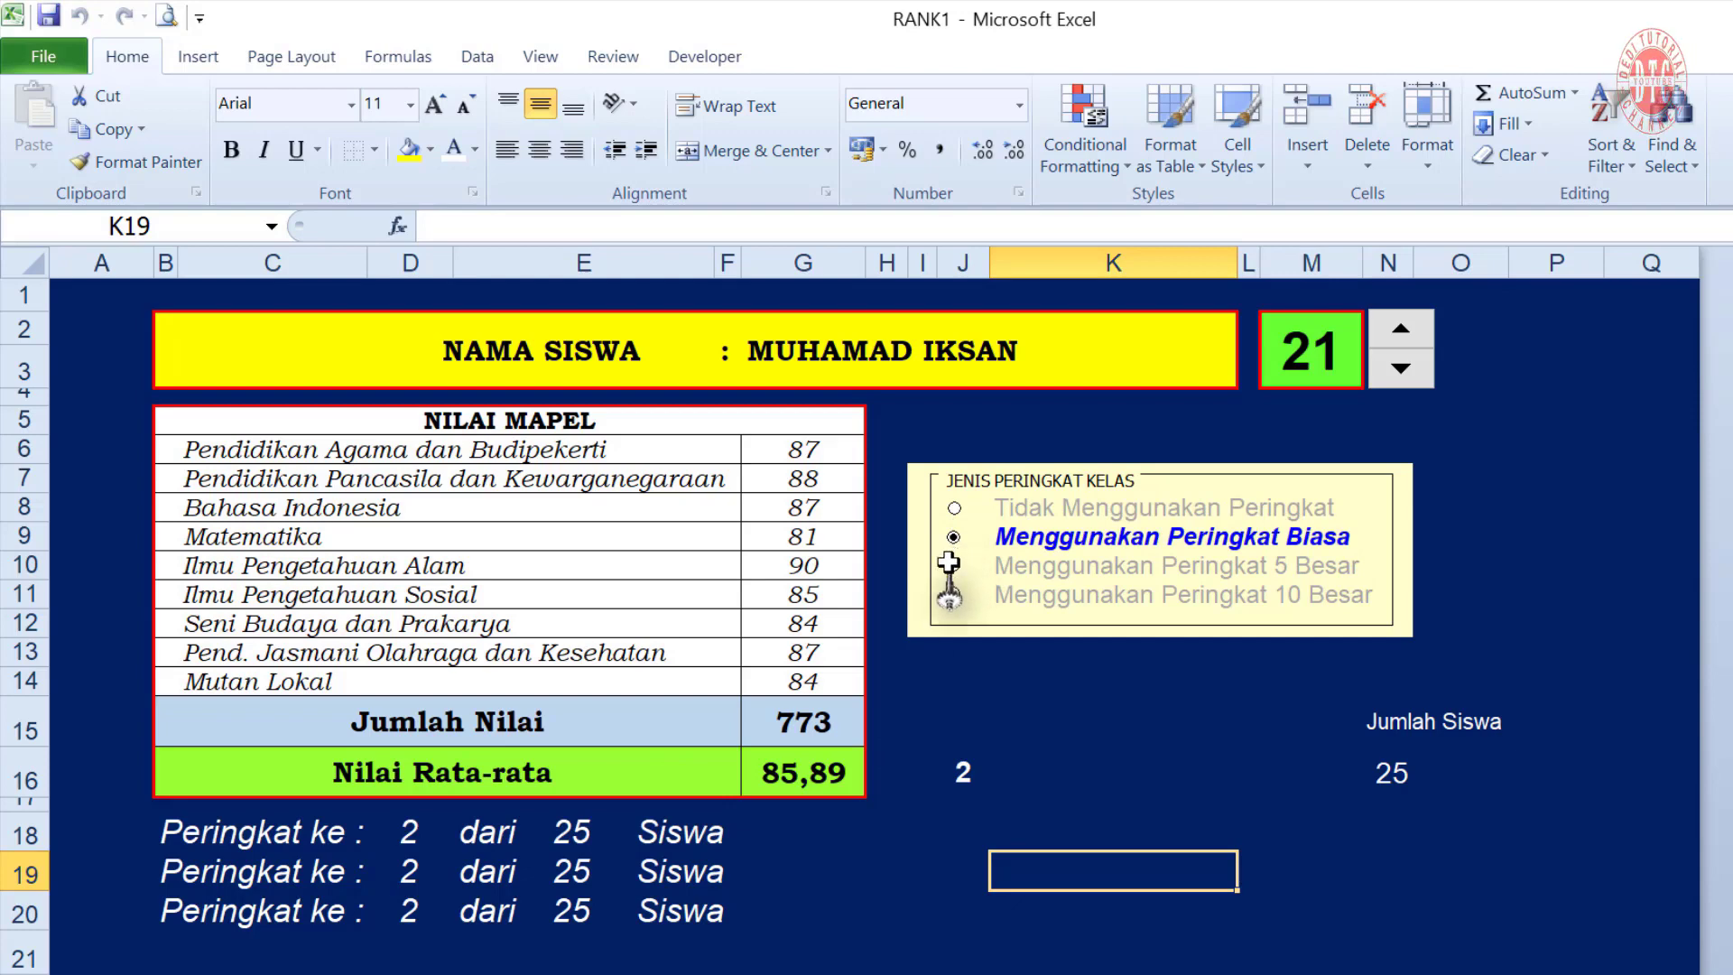
left_click(957, 565)
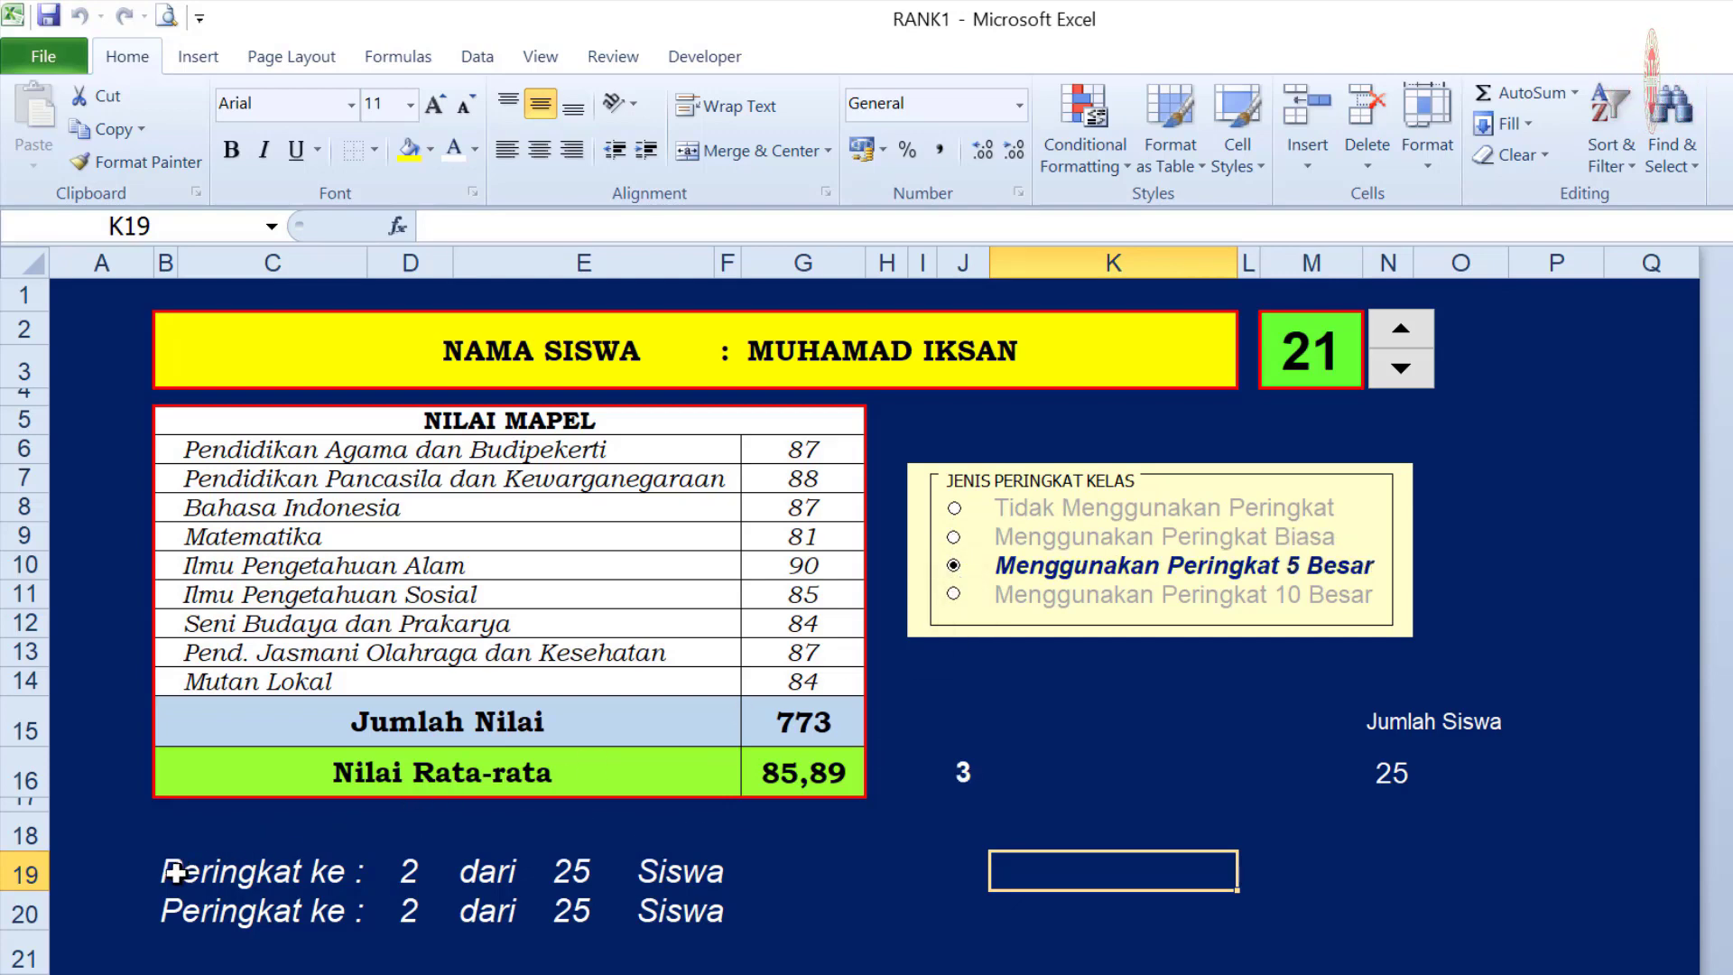
Create a formula-based conditional formatting rule for B19:E19 with the condition =($J$16)<>3
left_click_drag(174, 872, 512, 871)
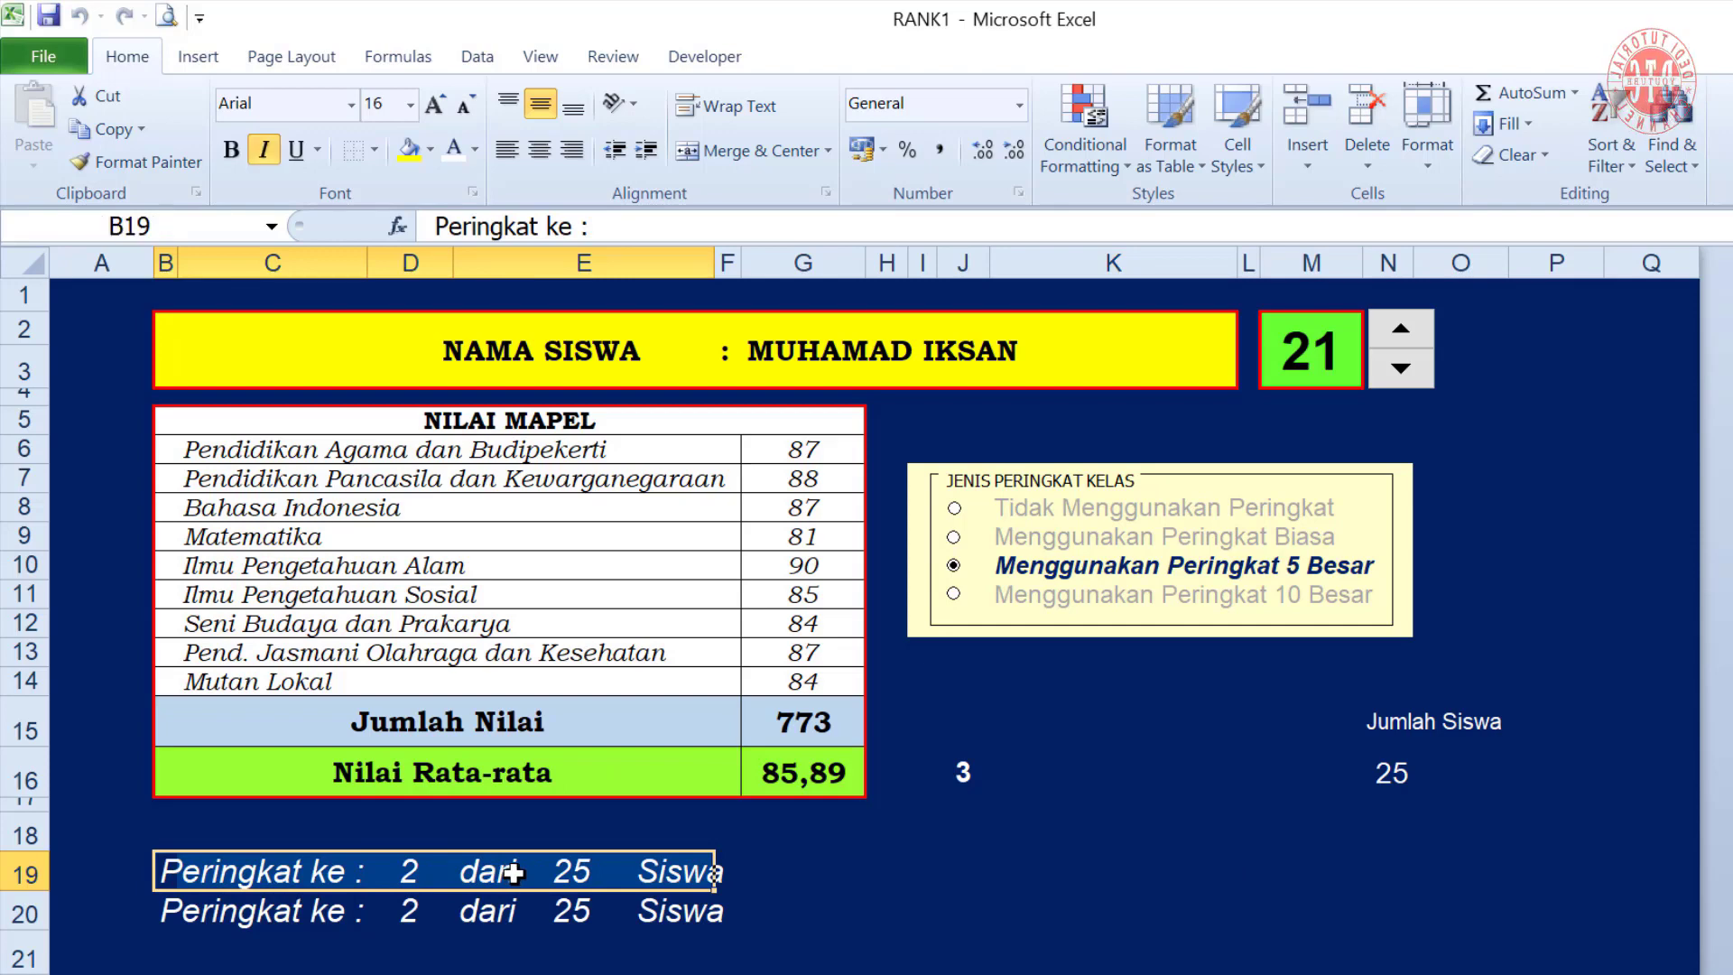
left_click(1096, 166)
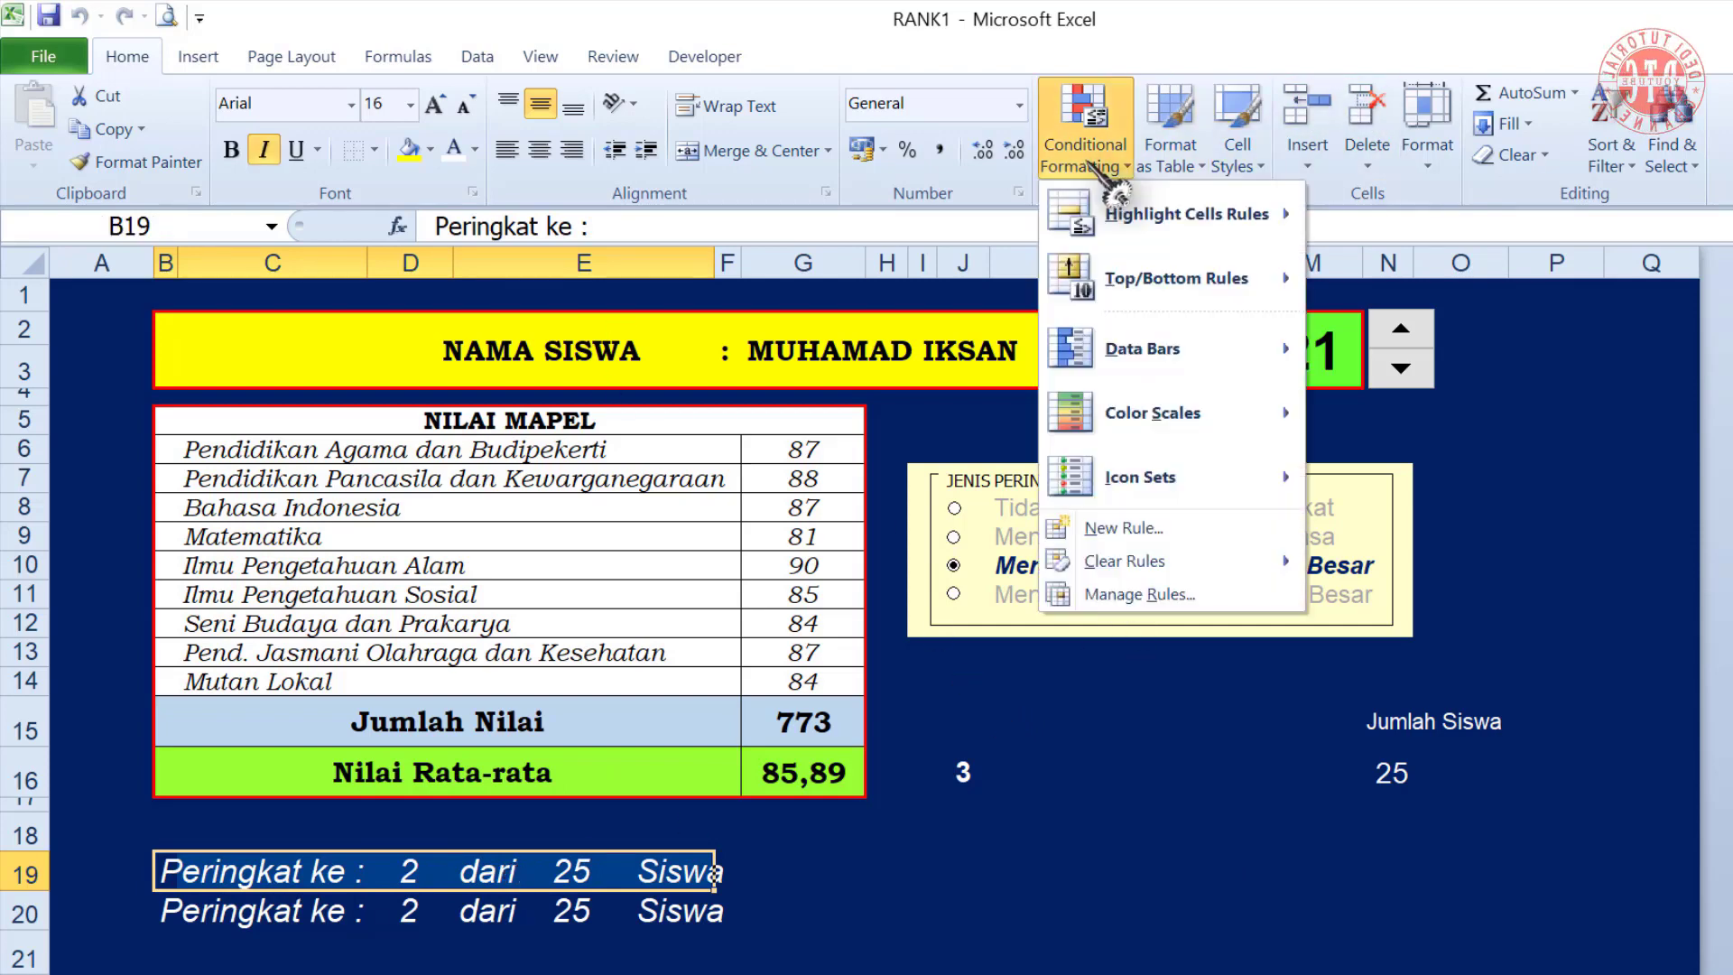
left_click(1124, 529)
left_click(100, 220)
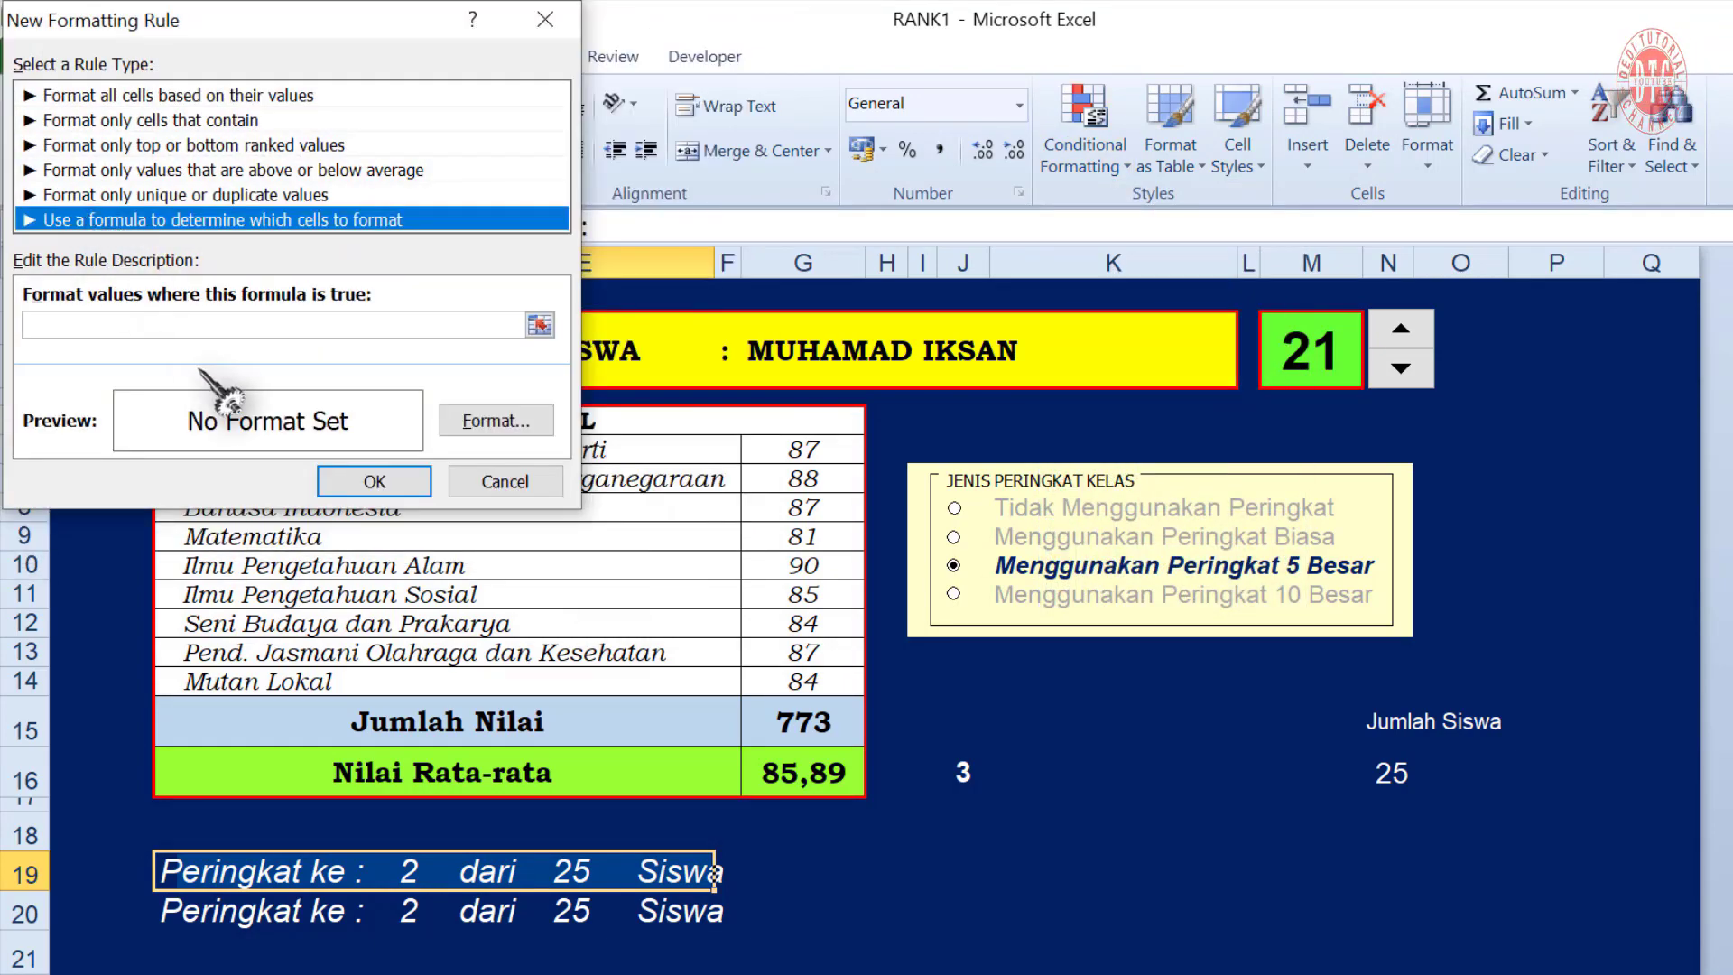
left_click(194, 324)
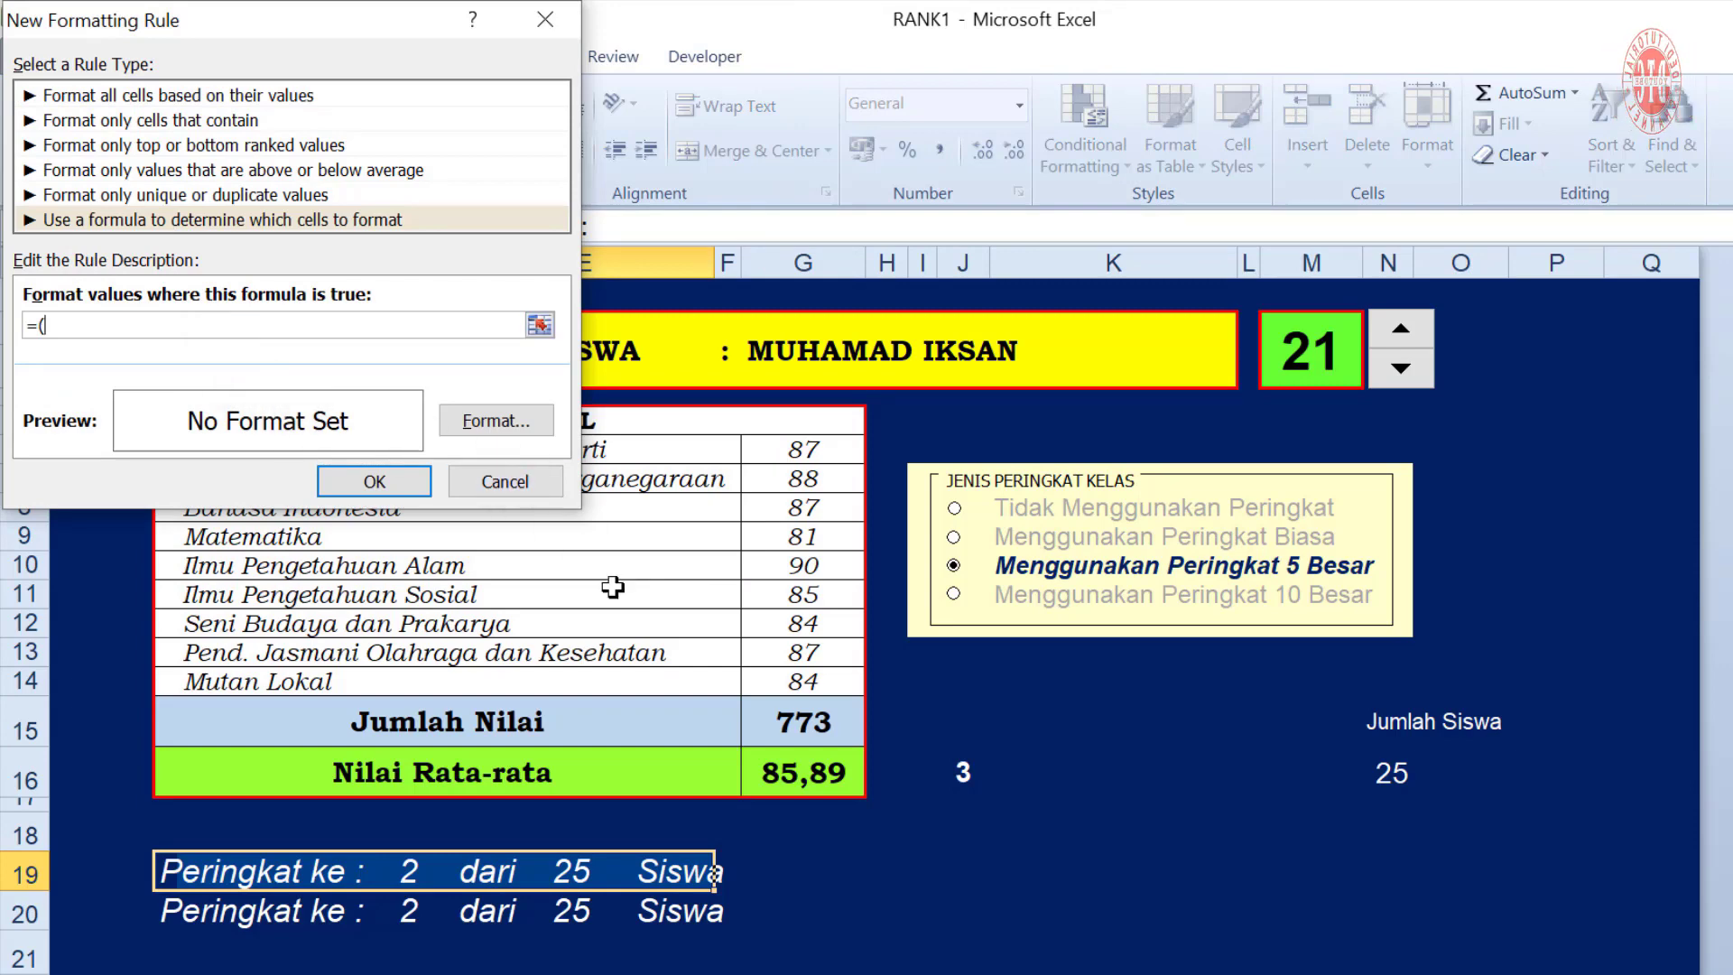
left_click(960, 770)
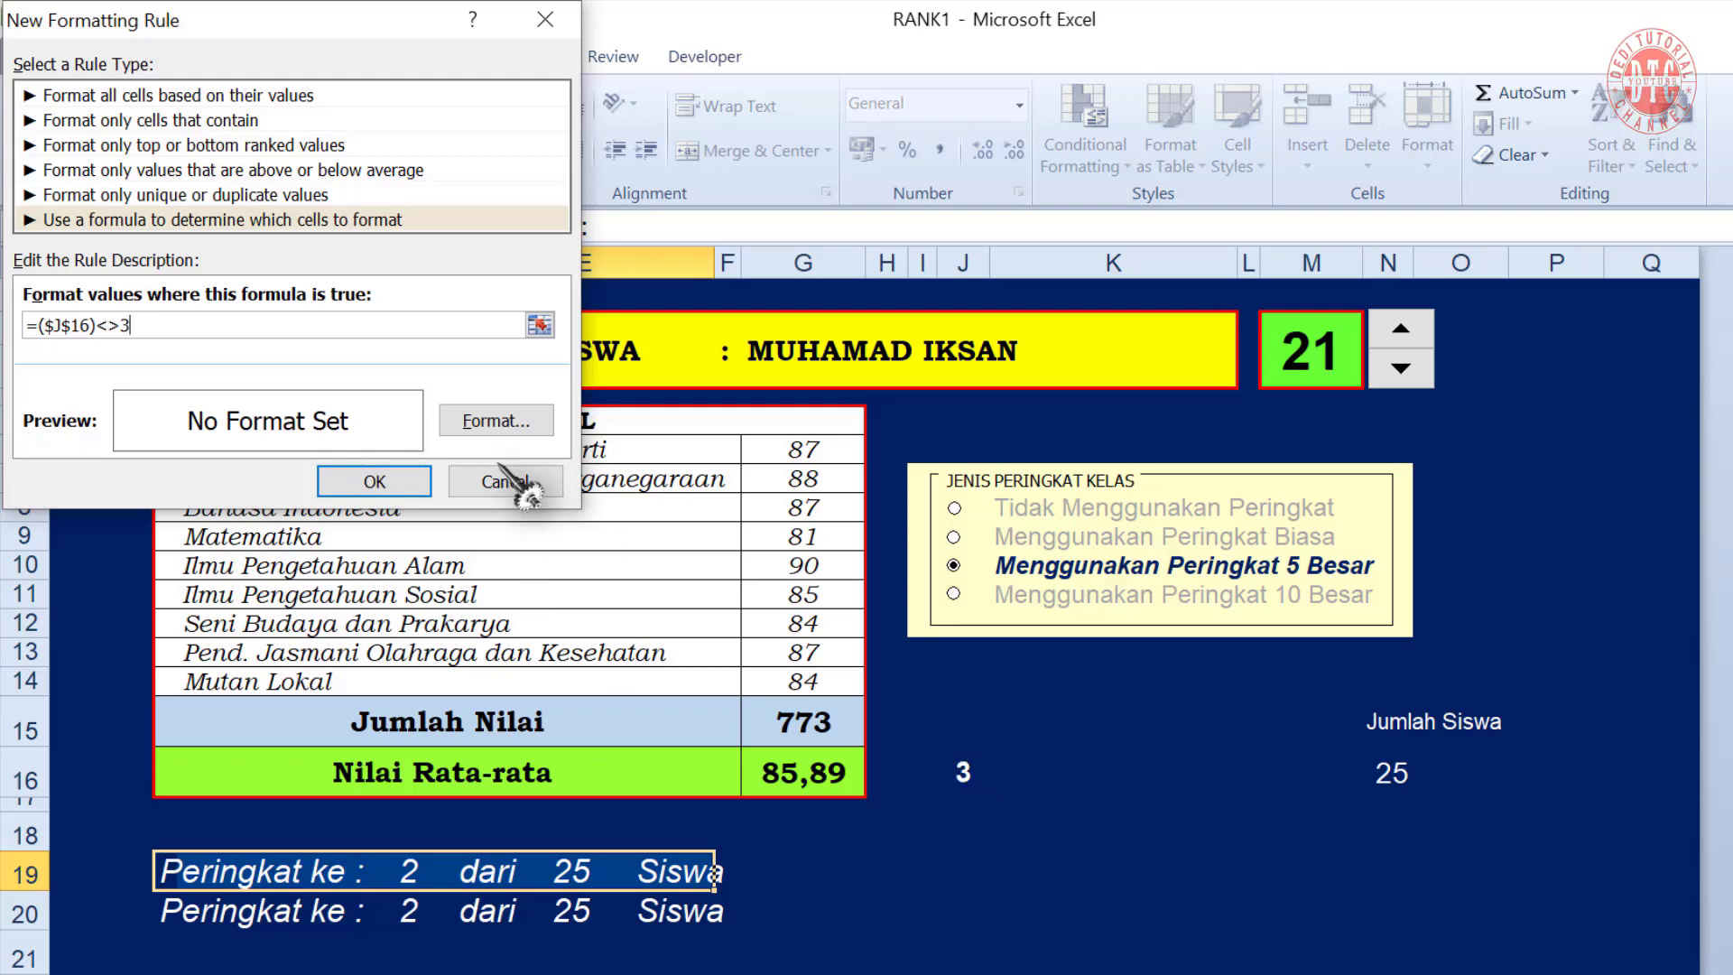
Apply the row 19 rule with a standard dark blue font and test it with Peringkat Biasa and Peringkat 10 Besar
left_click(505, 424)
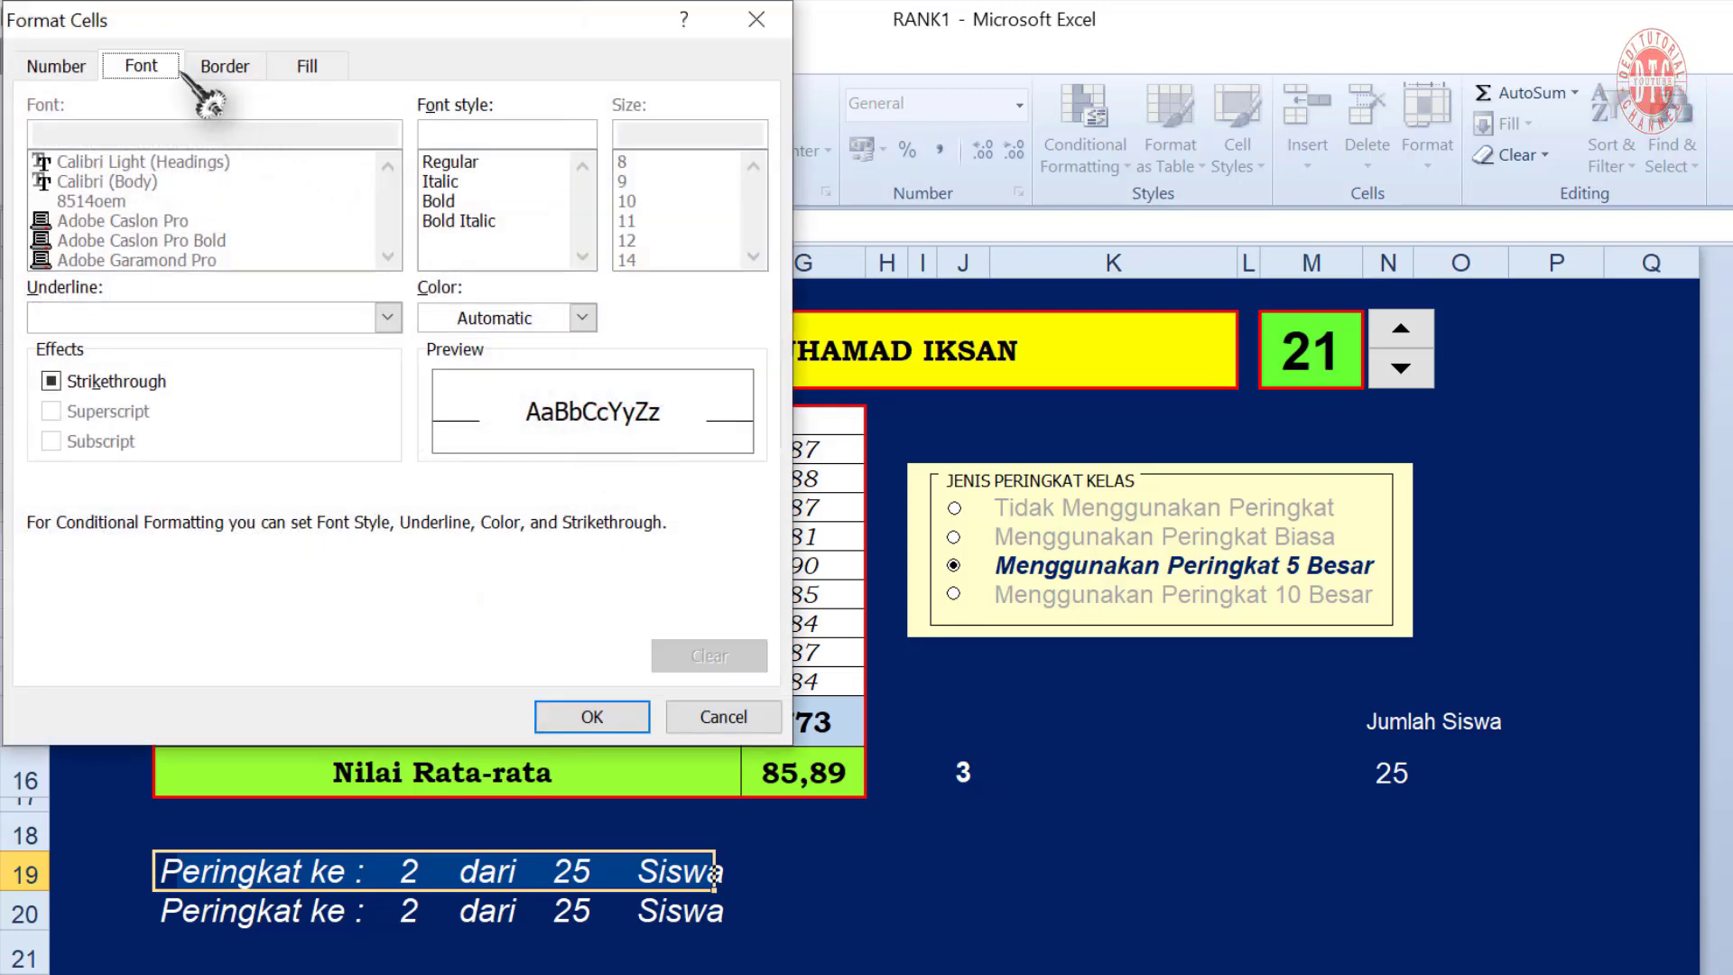
left_click(583, 317)
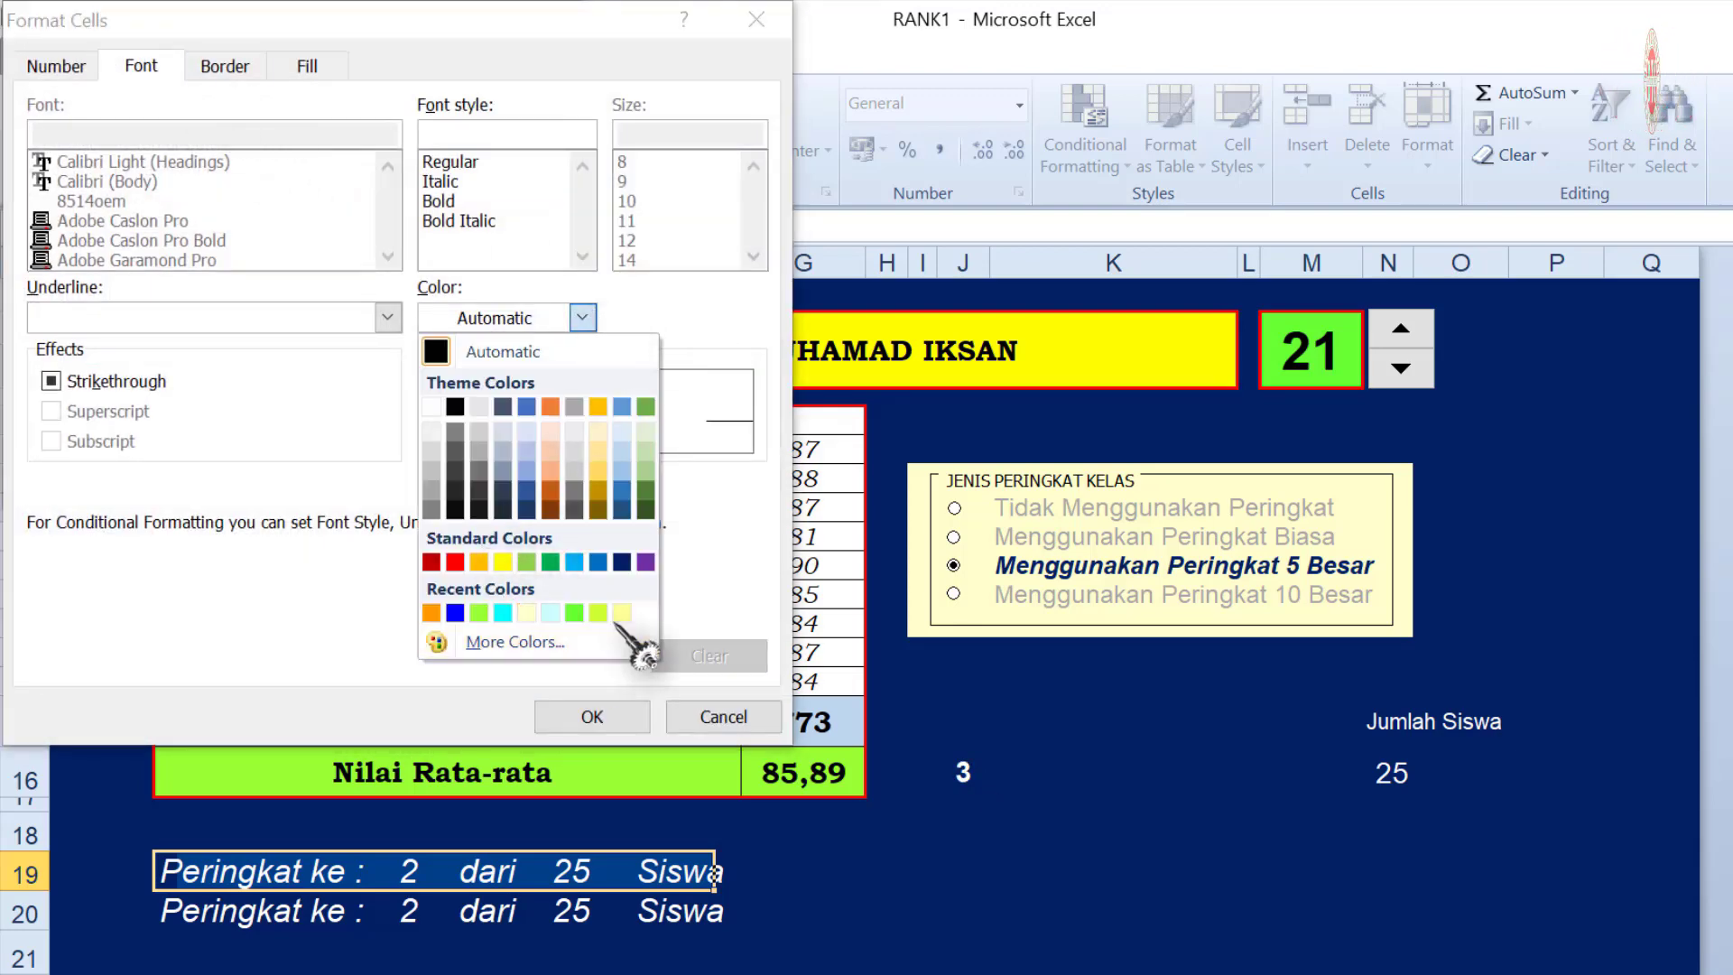
left_click(621, 562)
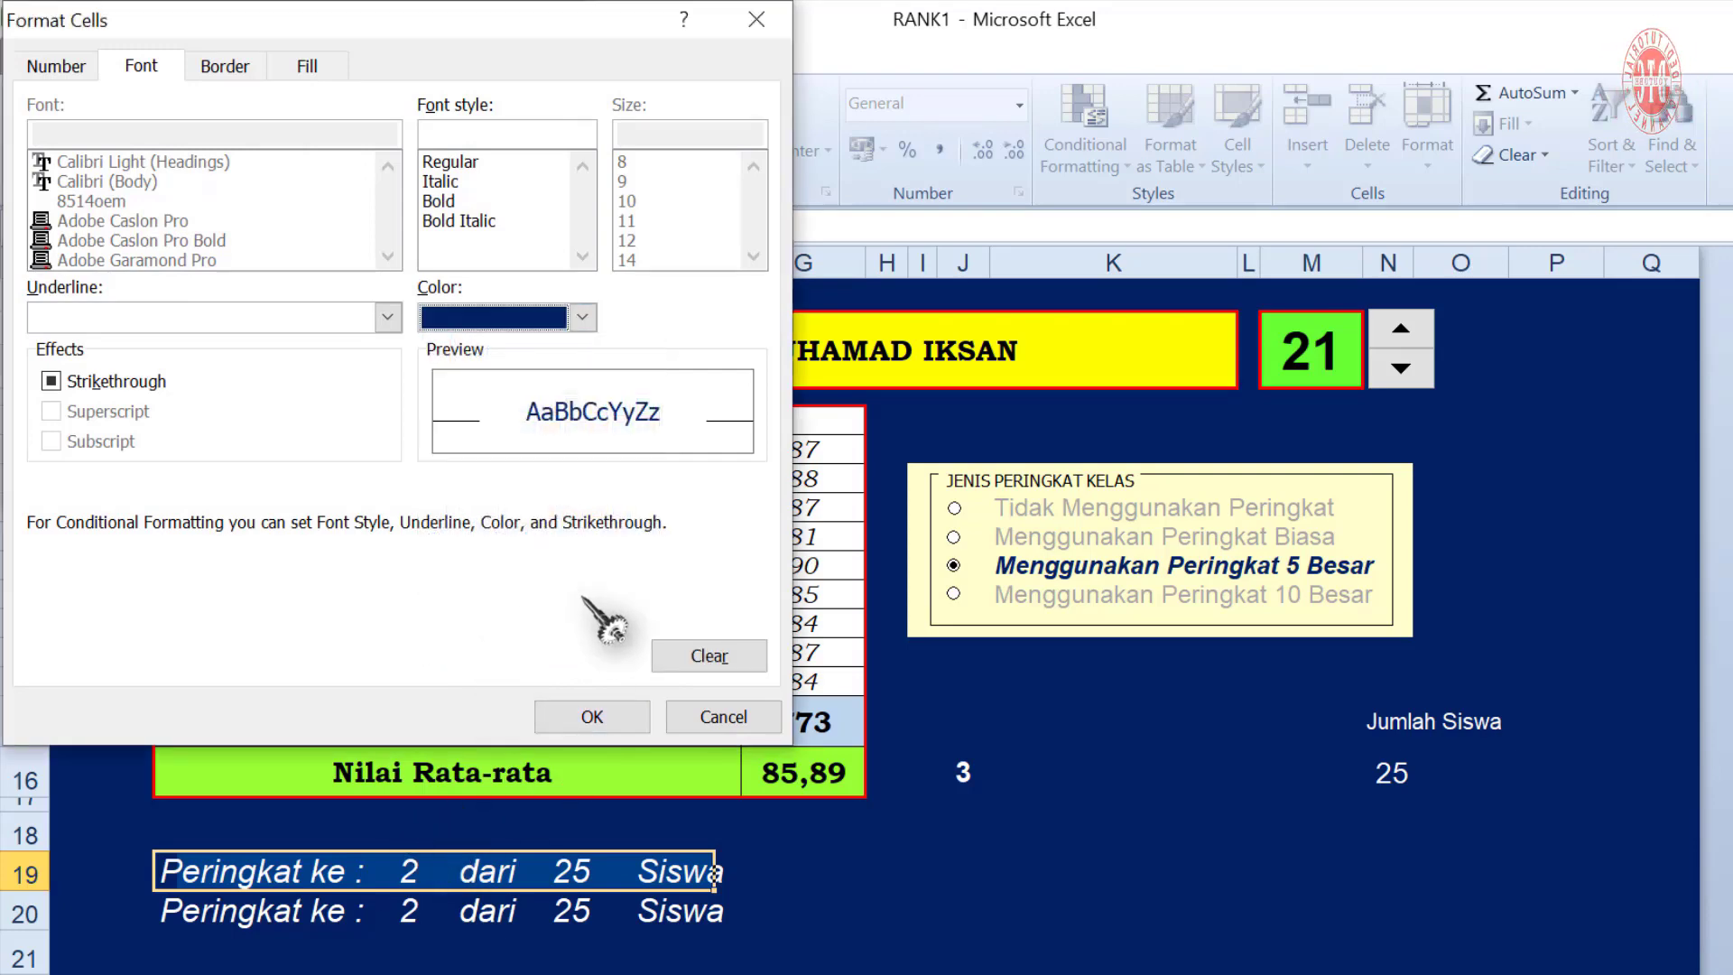
left_click(592, 715)
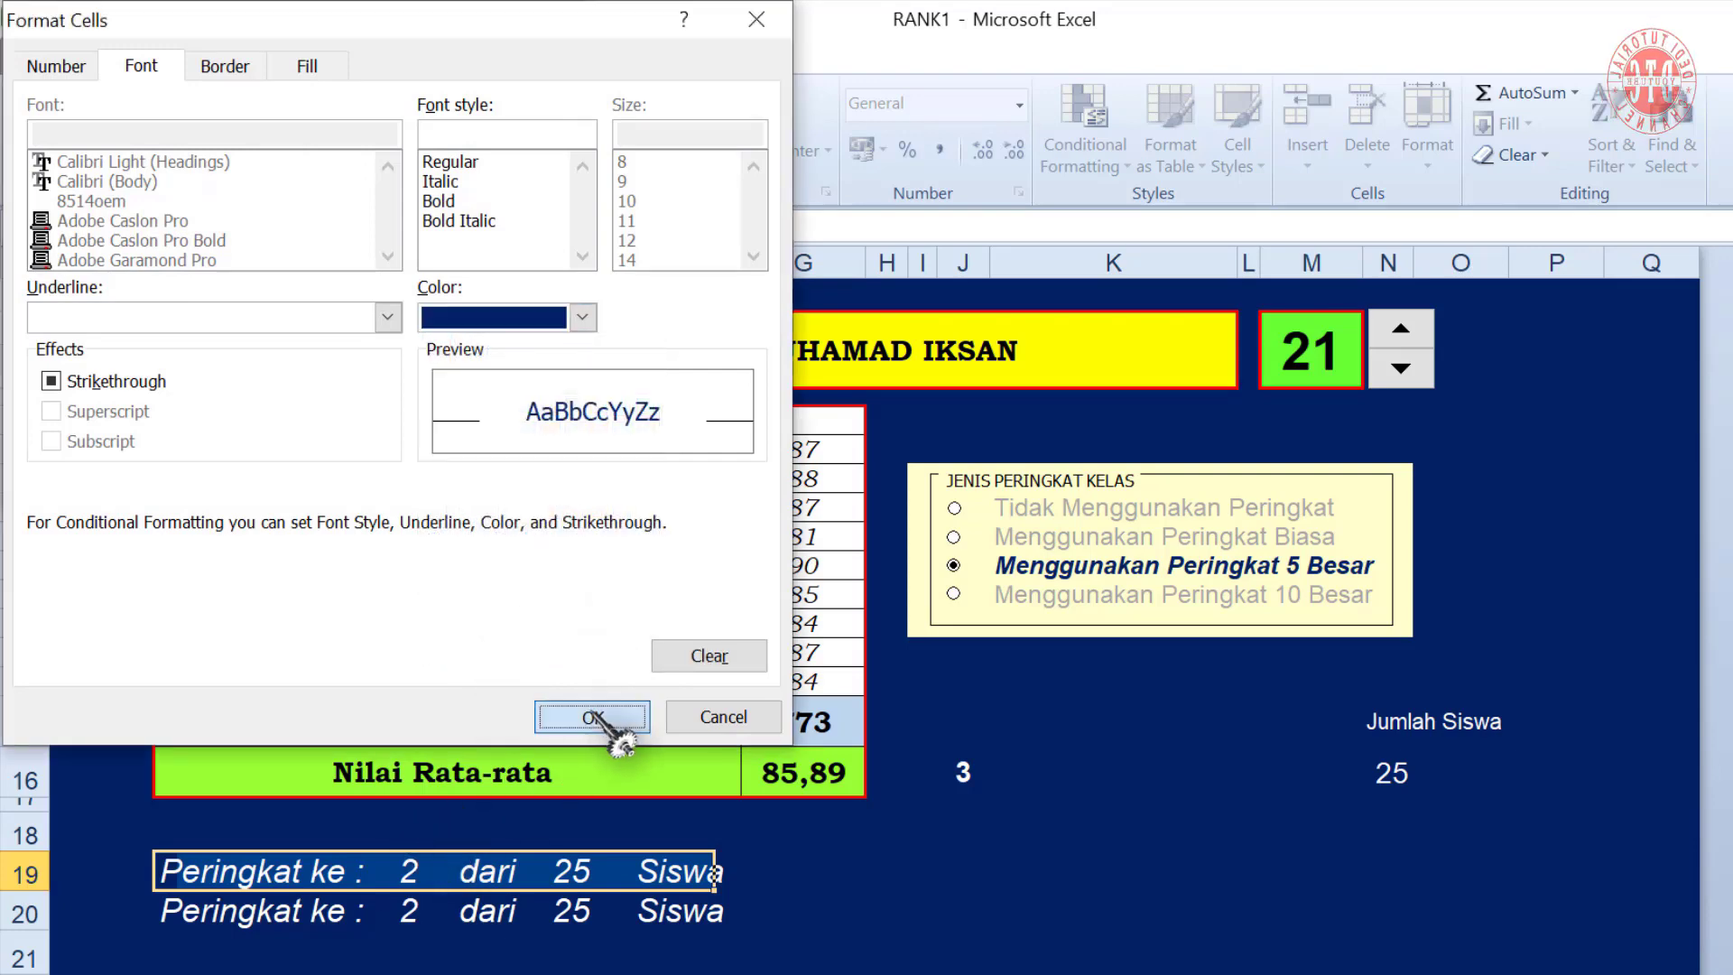
left_click(401, 483)
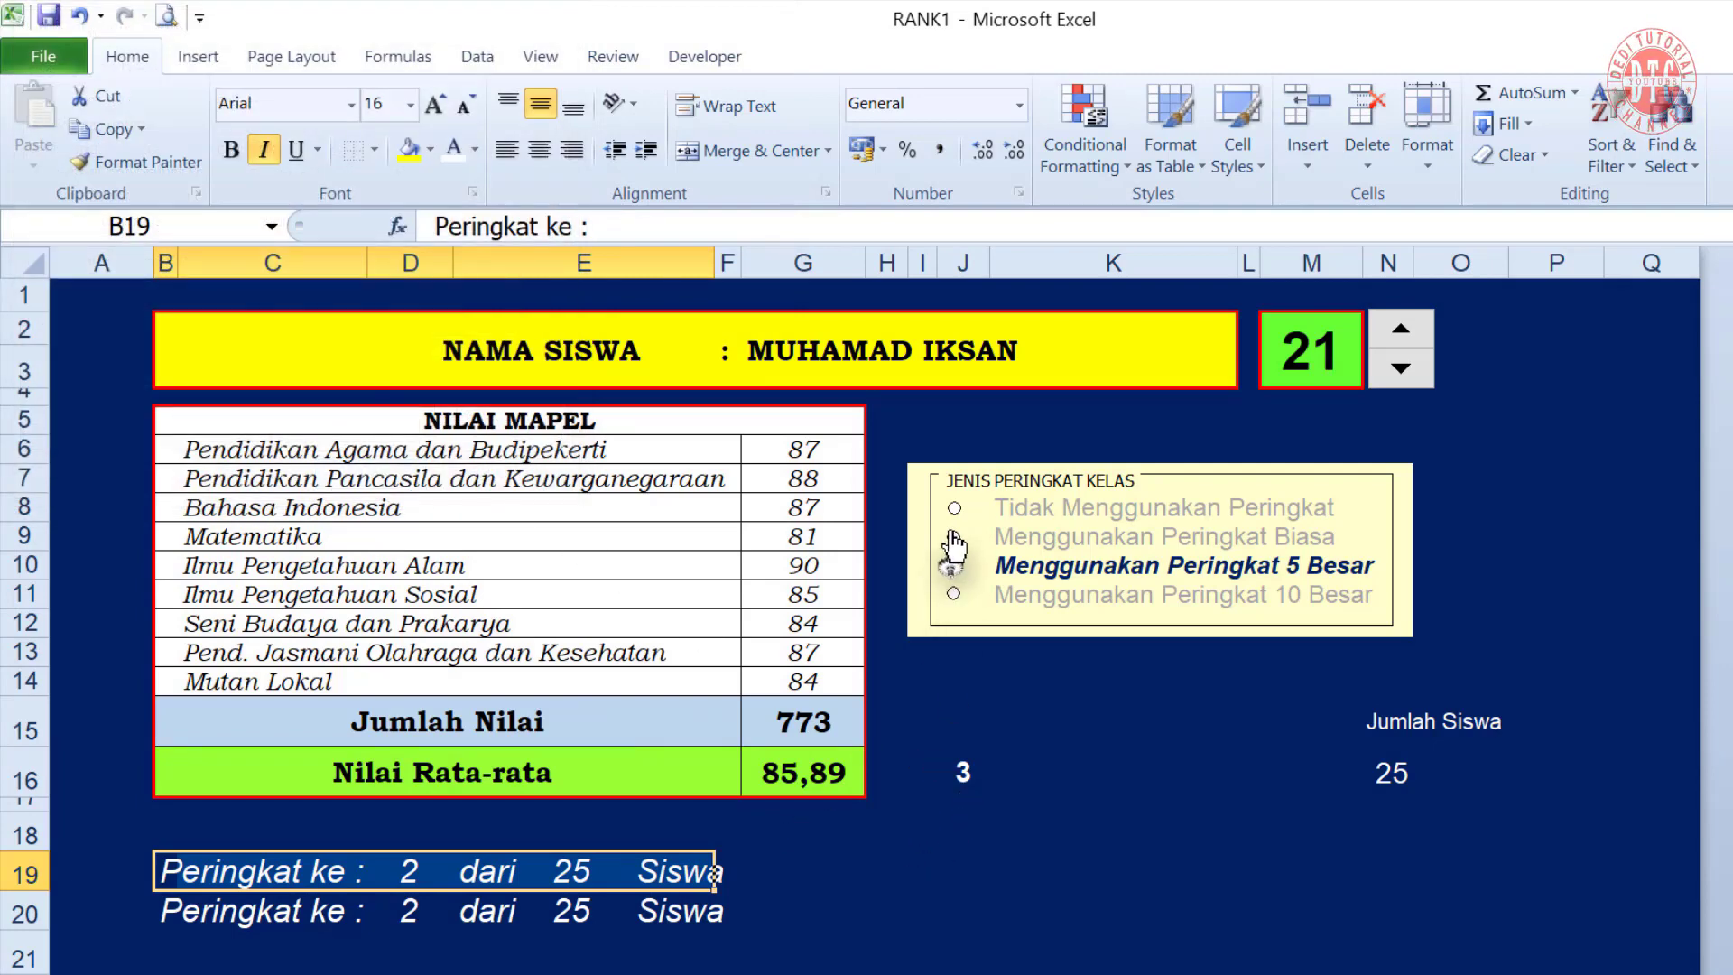
left_click(955, 538)
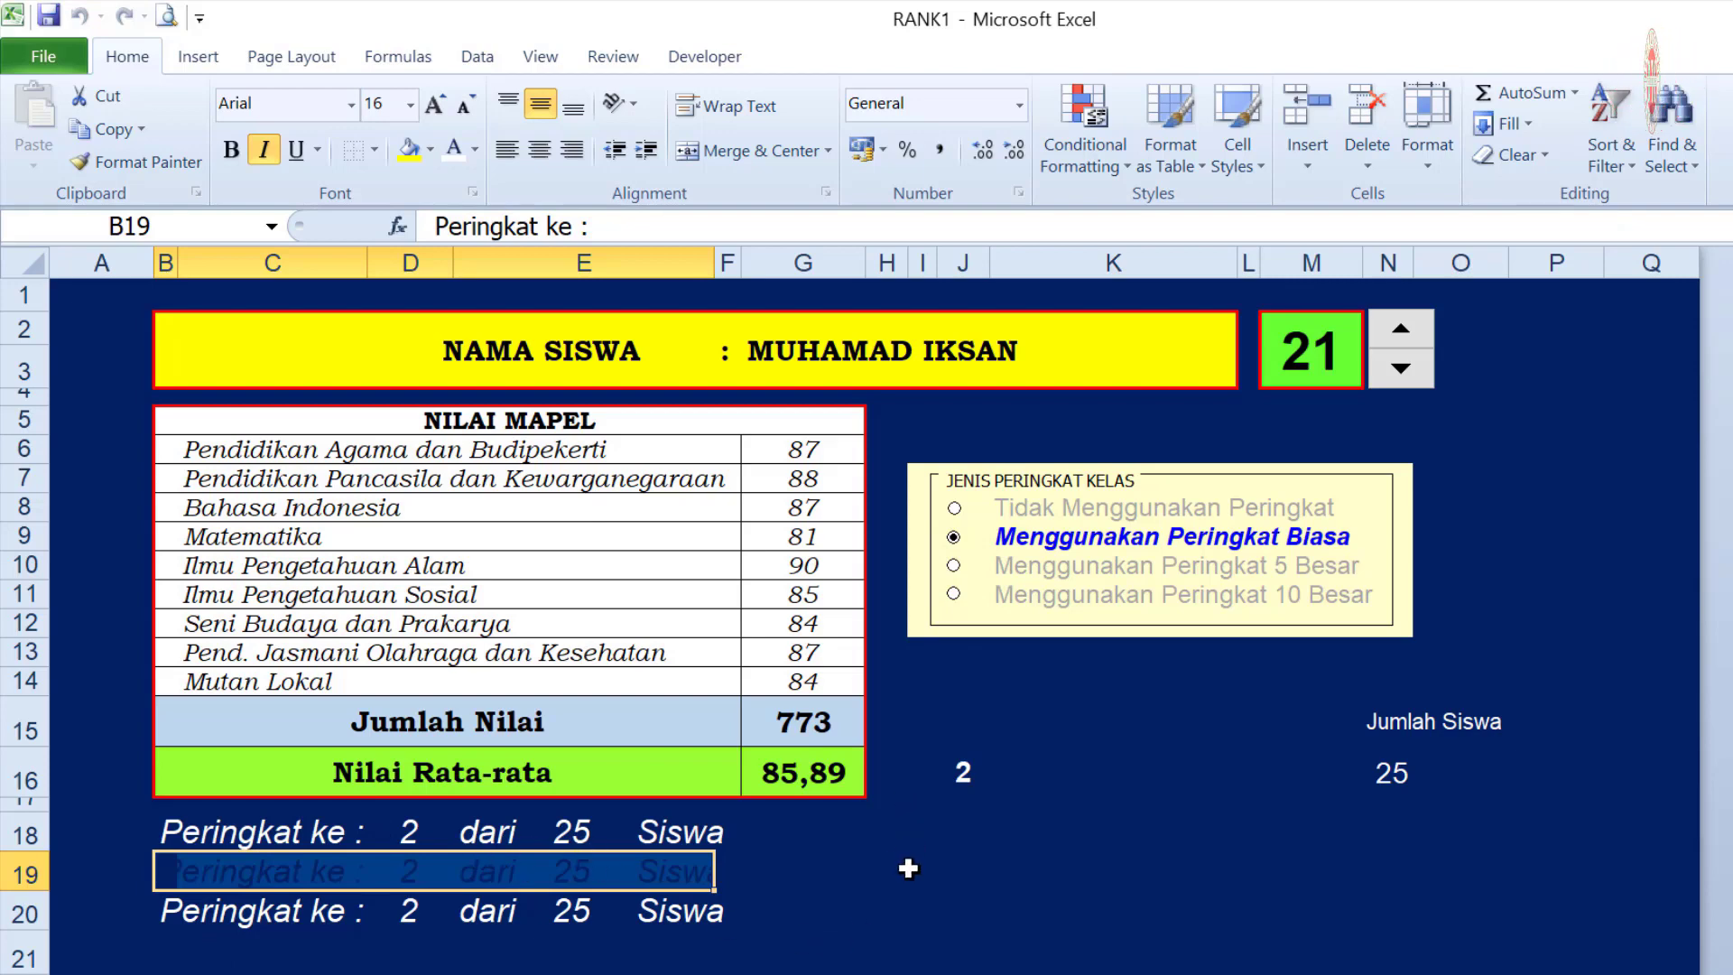
left_click(953, 594)
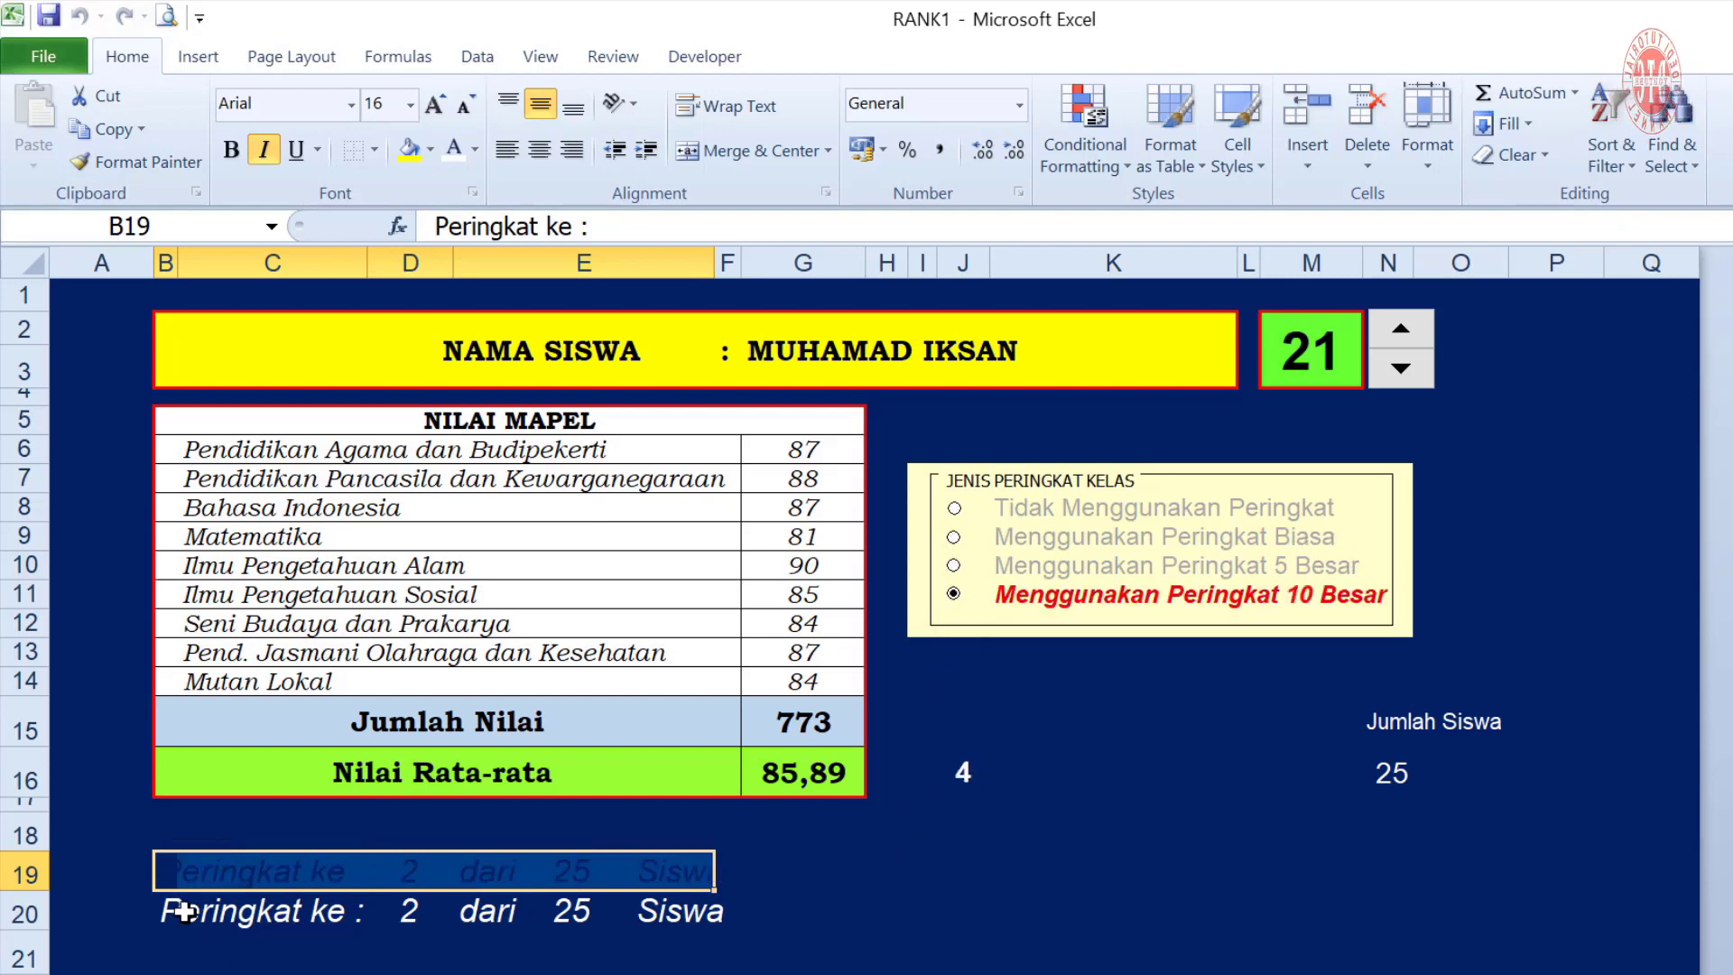
Create a formula-based conditional formatting rule for B20:E20 with the condition =($J$16)<>4
left_click_drag(181, 911, 591, 913)
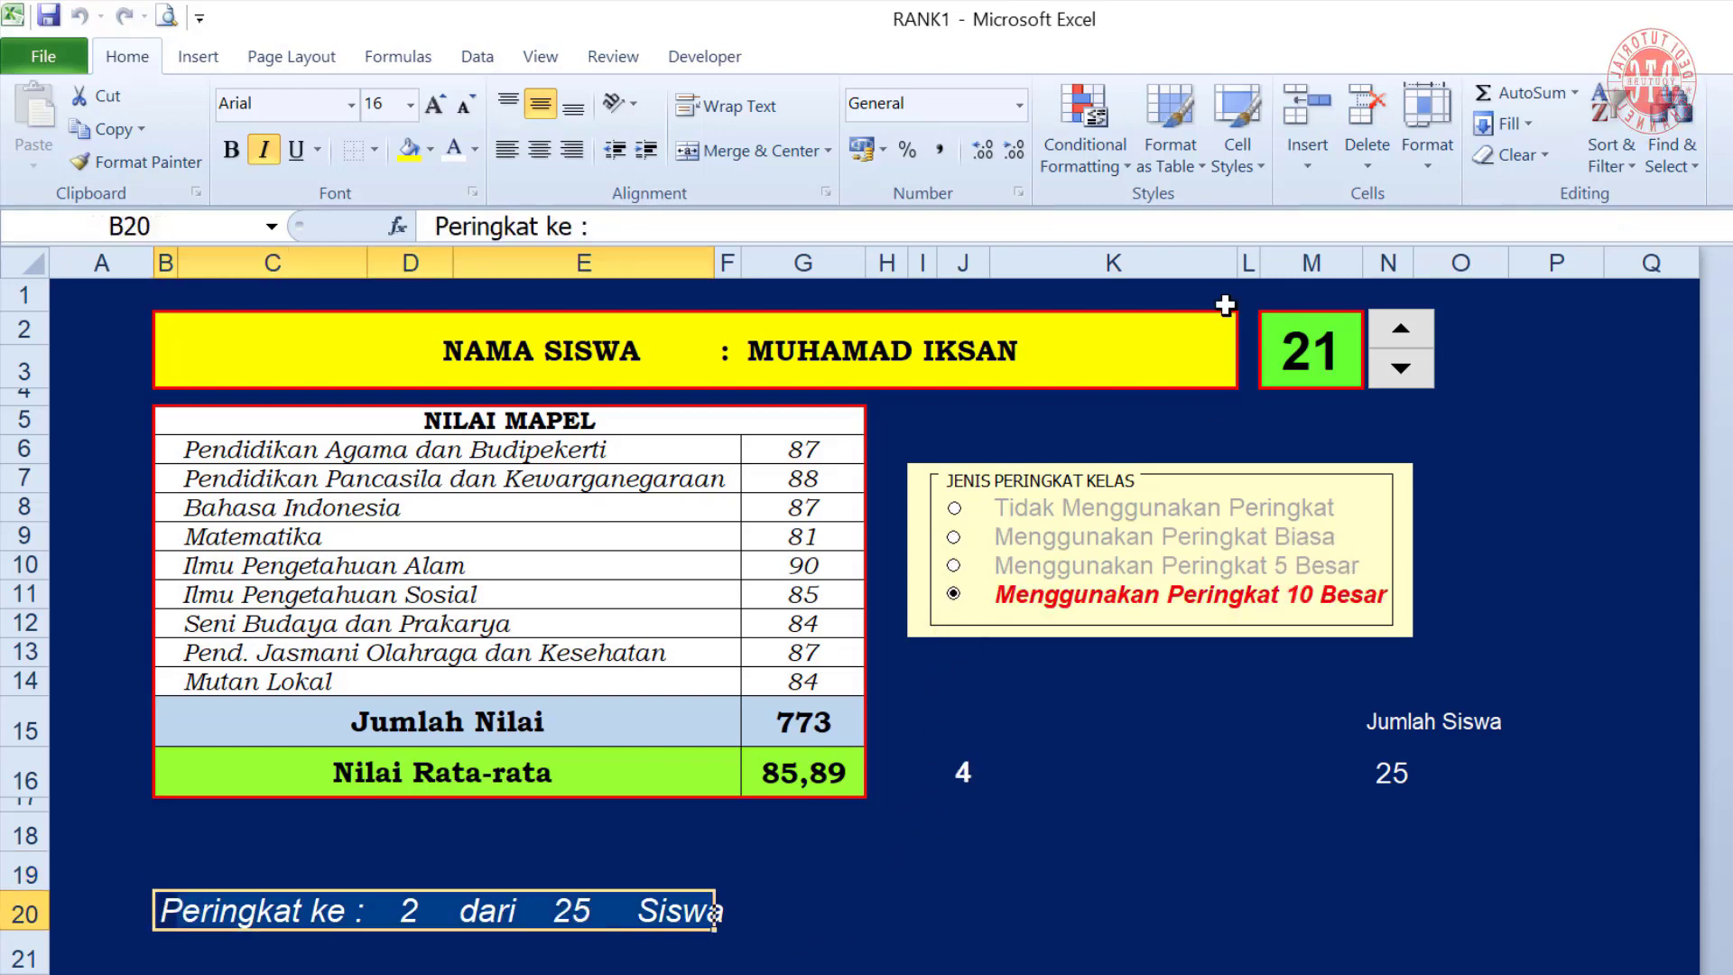
left_click(1117, 167)
left_click(1155, 528)
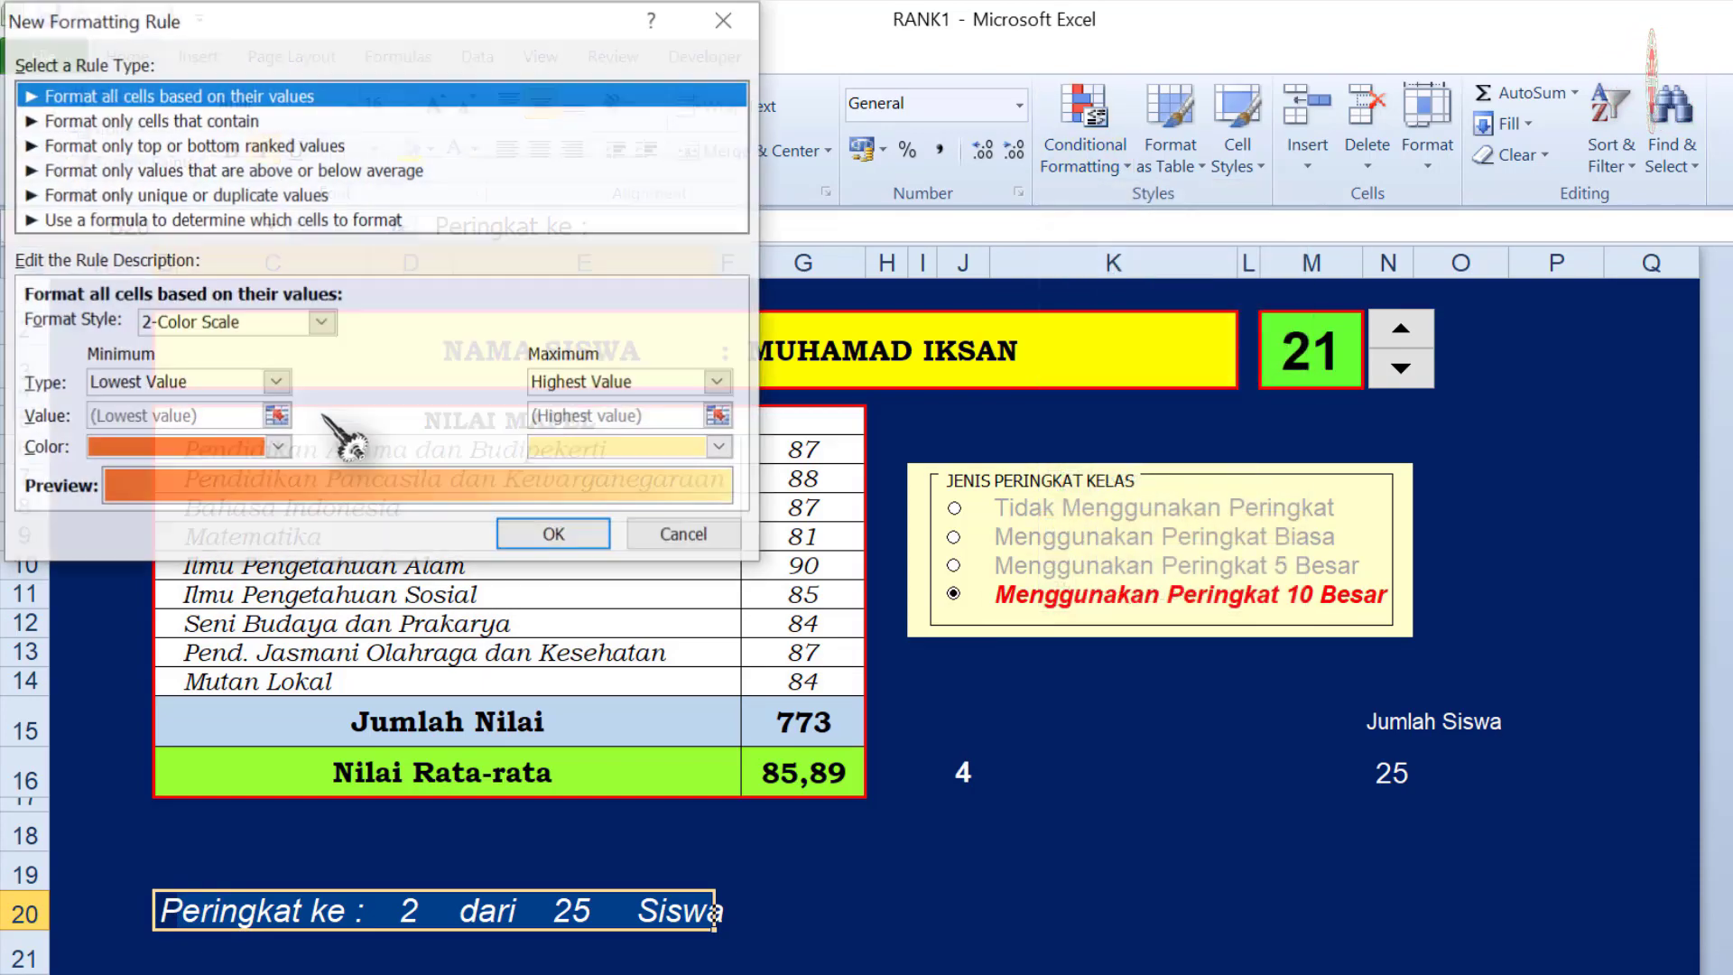
left_click(180, 219)
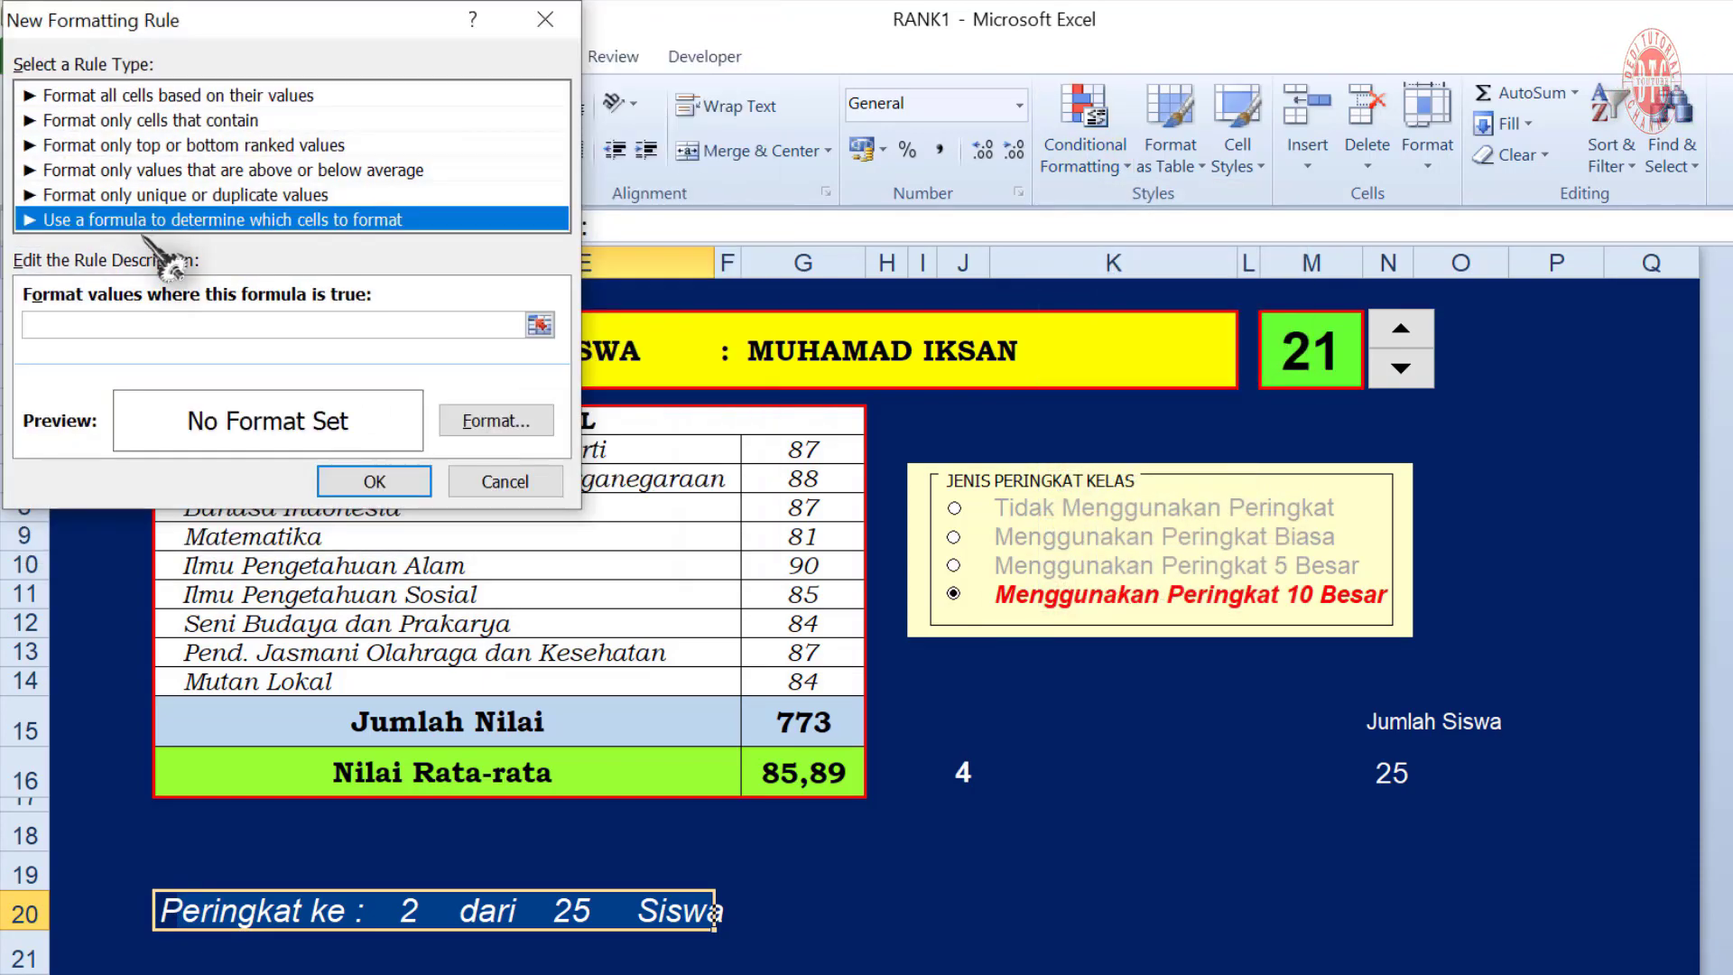
left_click(199, 323)
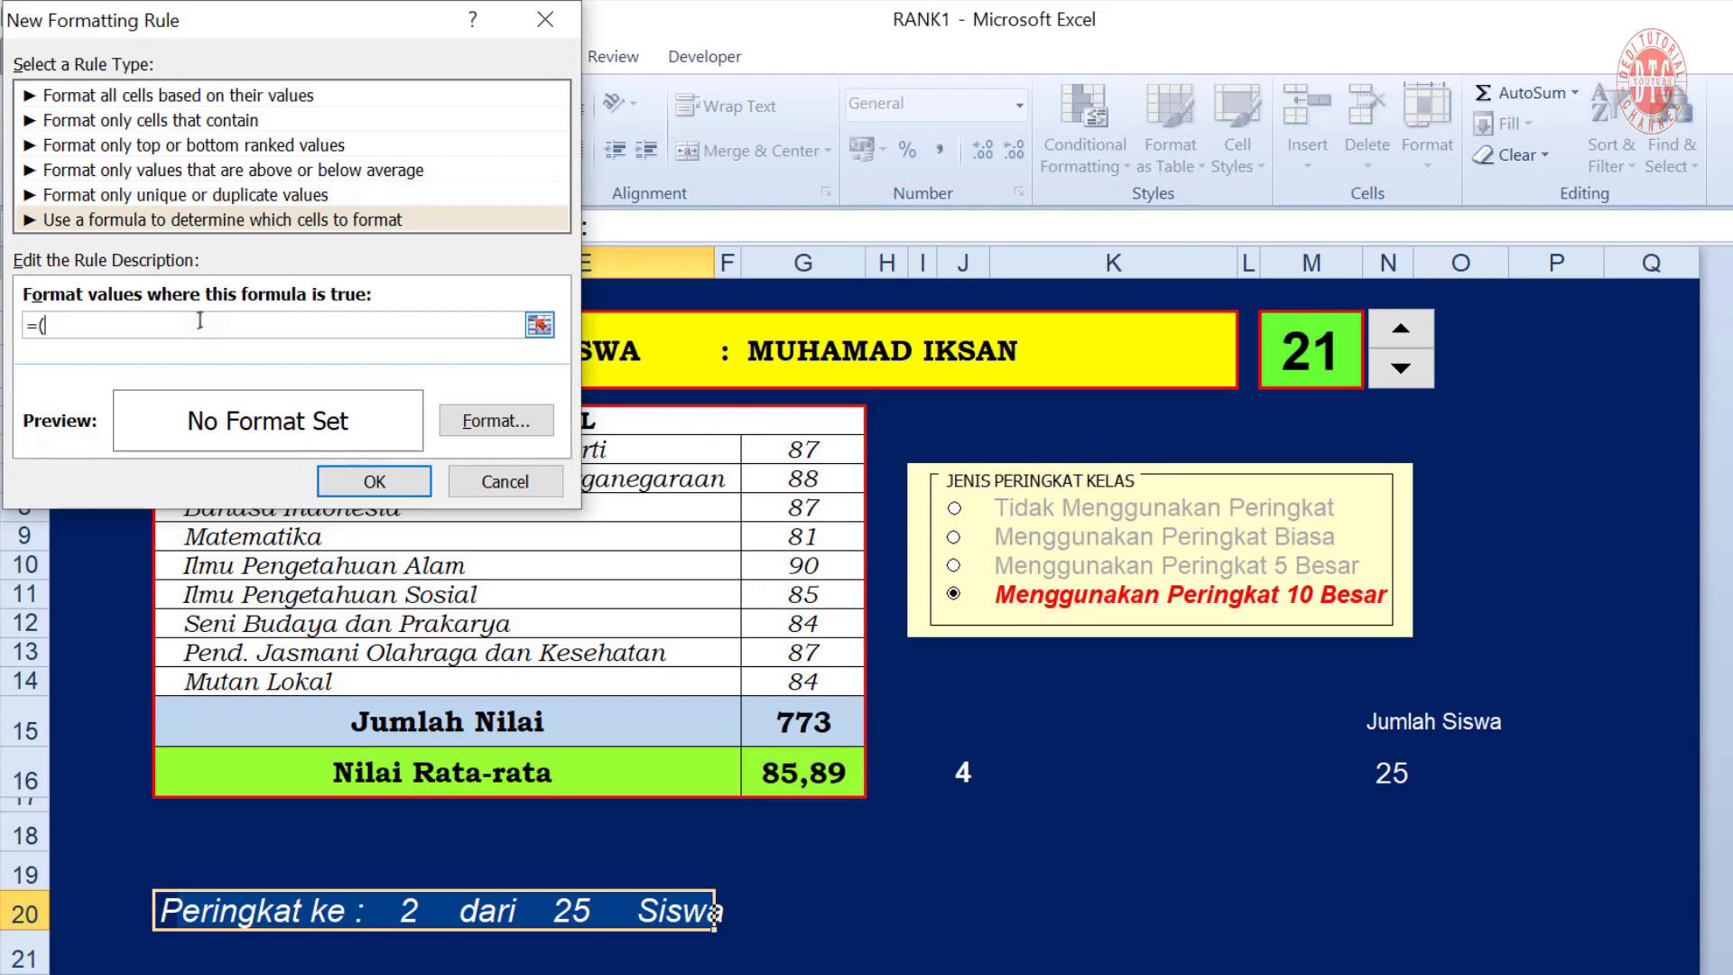
type("=(")
left_click(963, 771)
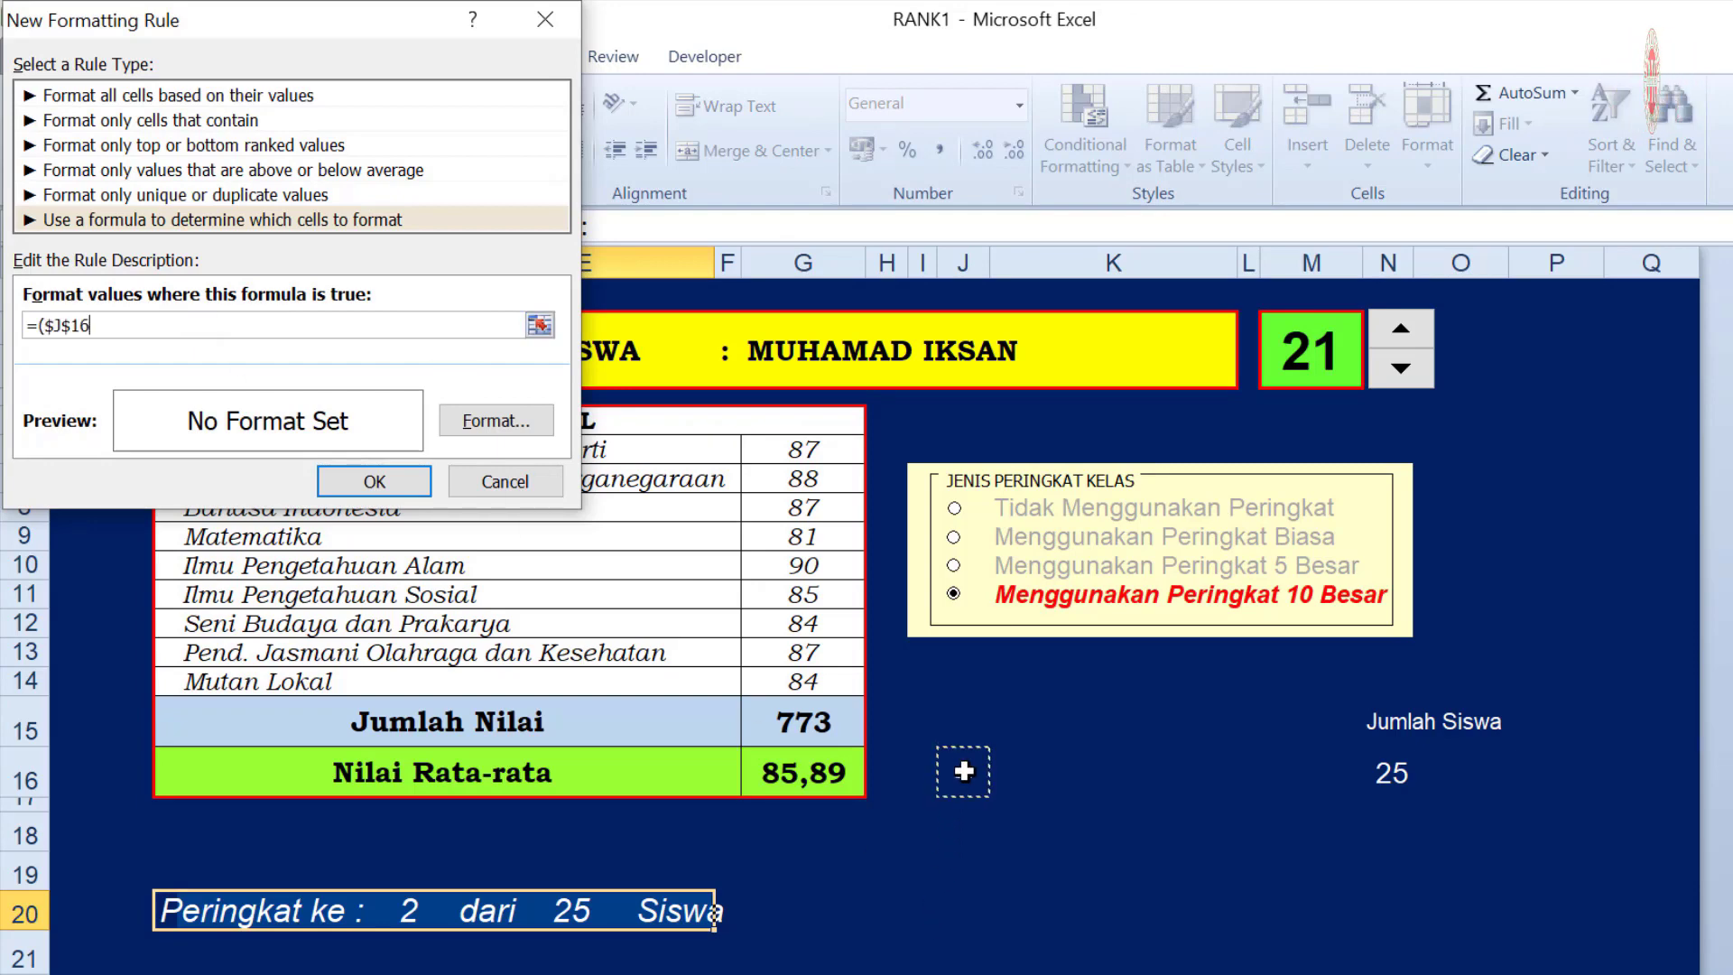
type(")<>4")
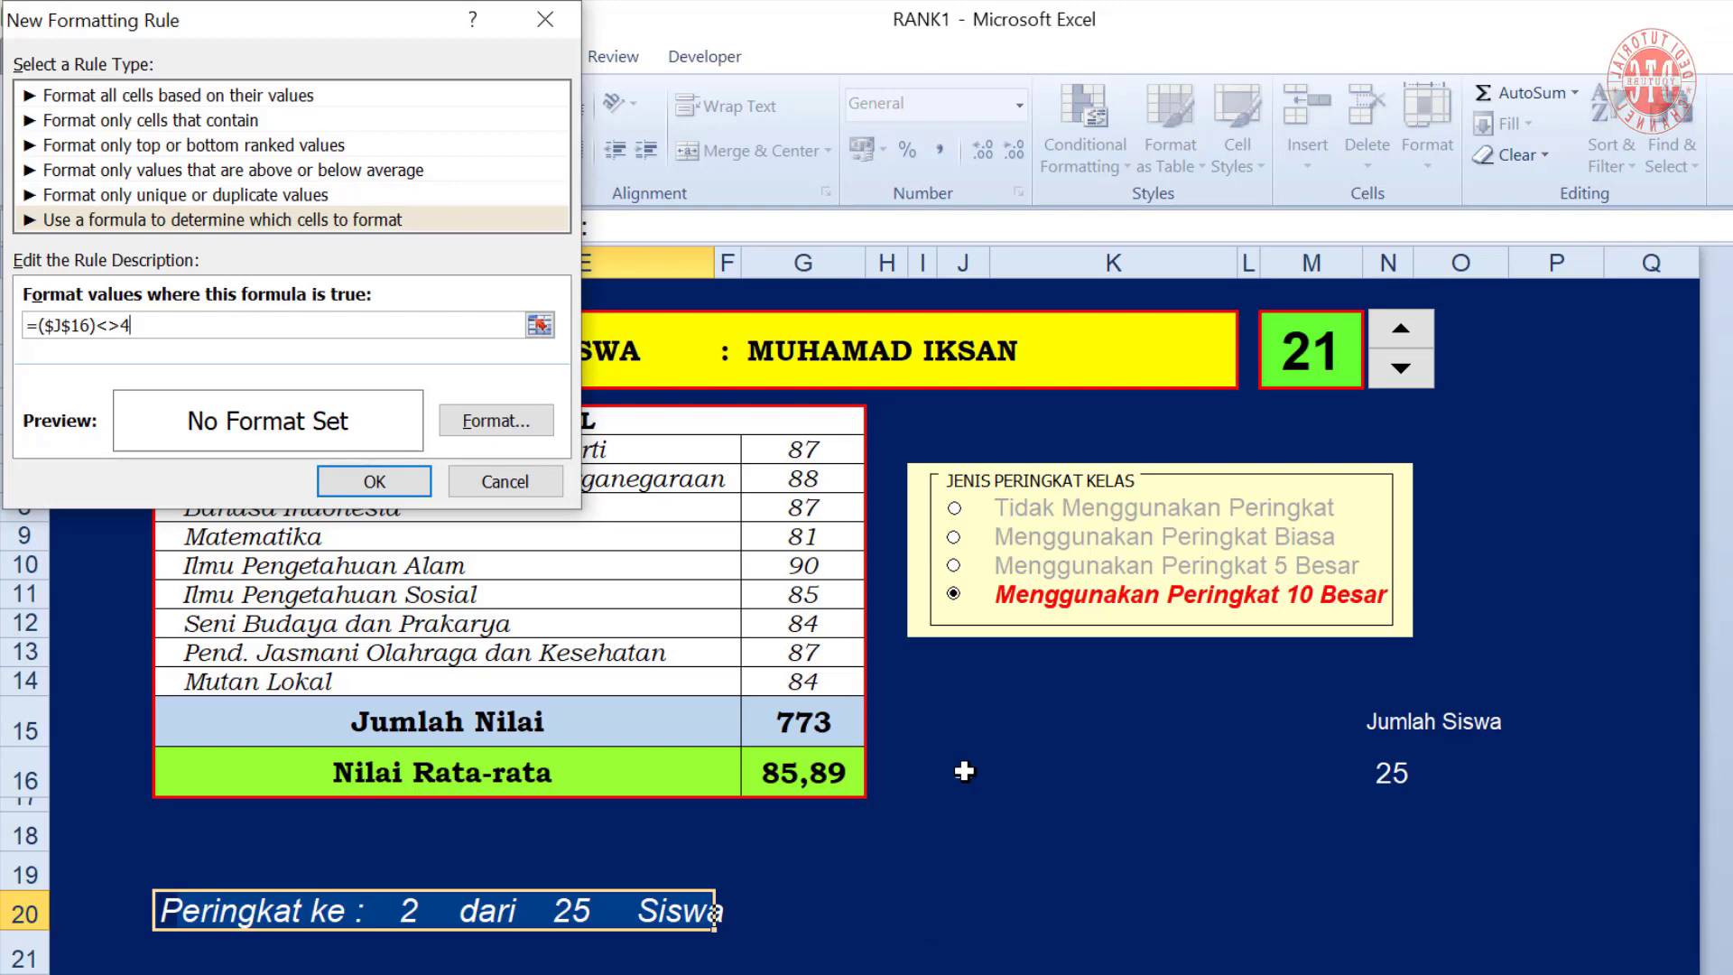
Set the font colour of the row 20 rule to the standard dark blue and apply the rule
left_click(496, 420)
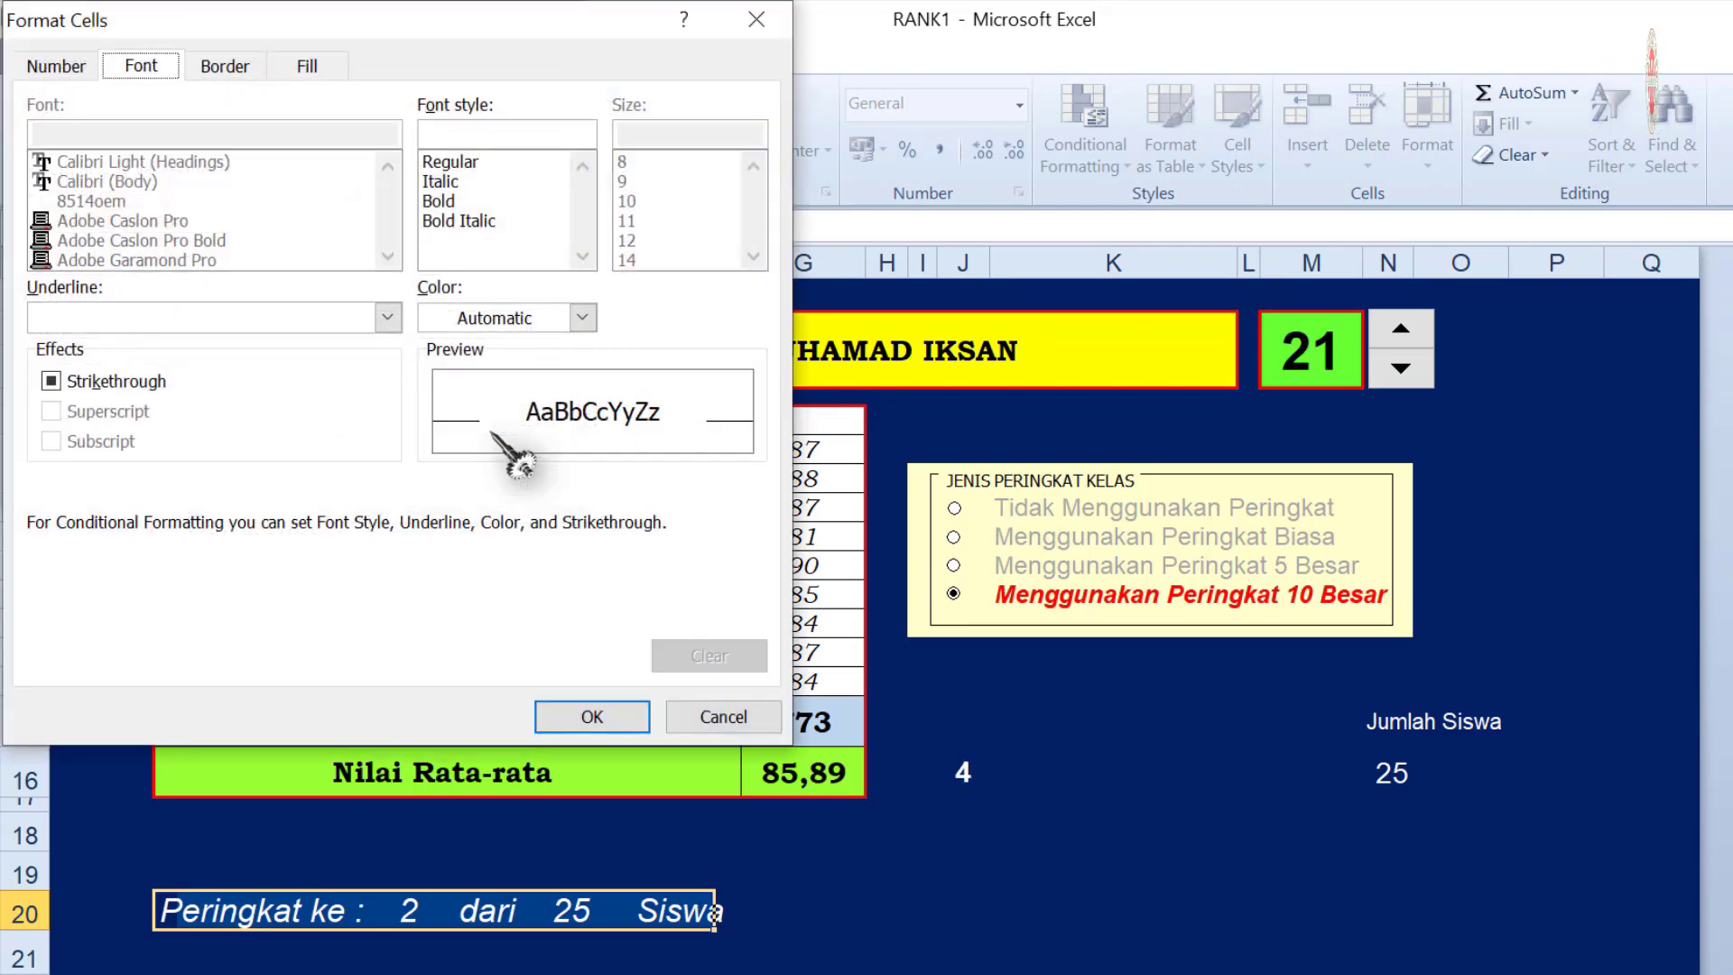
left_click(583, 317)
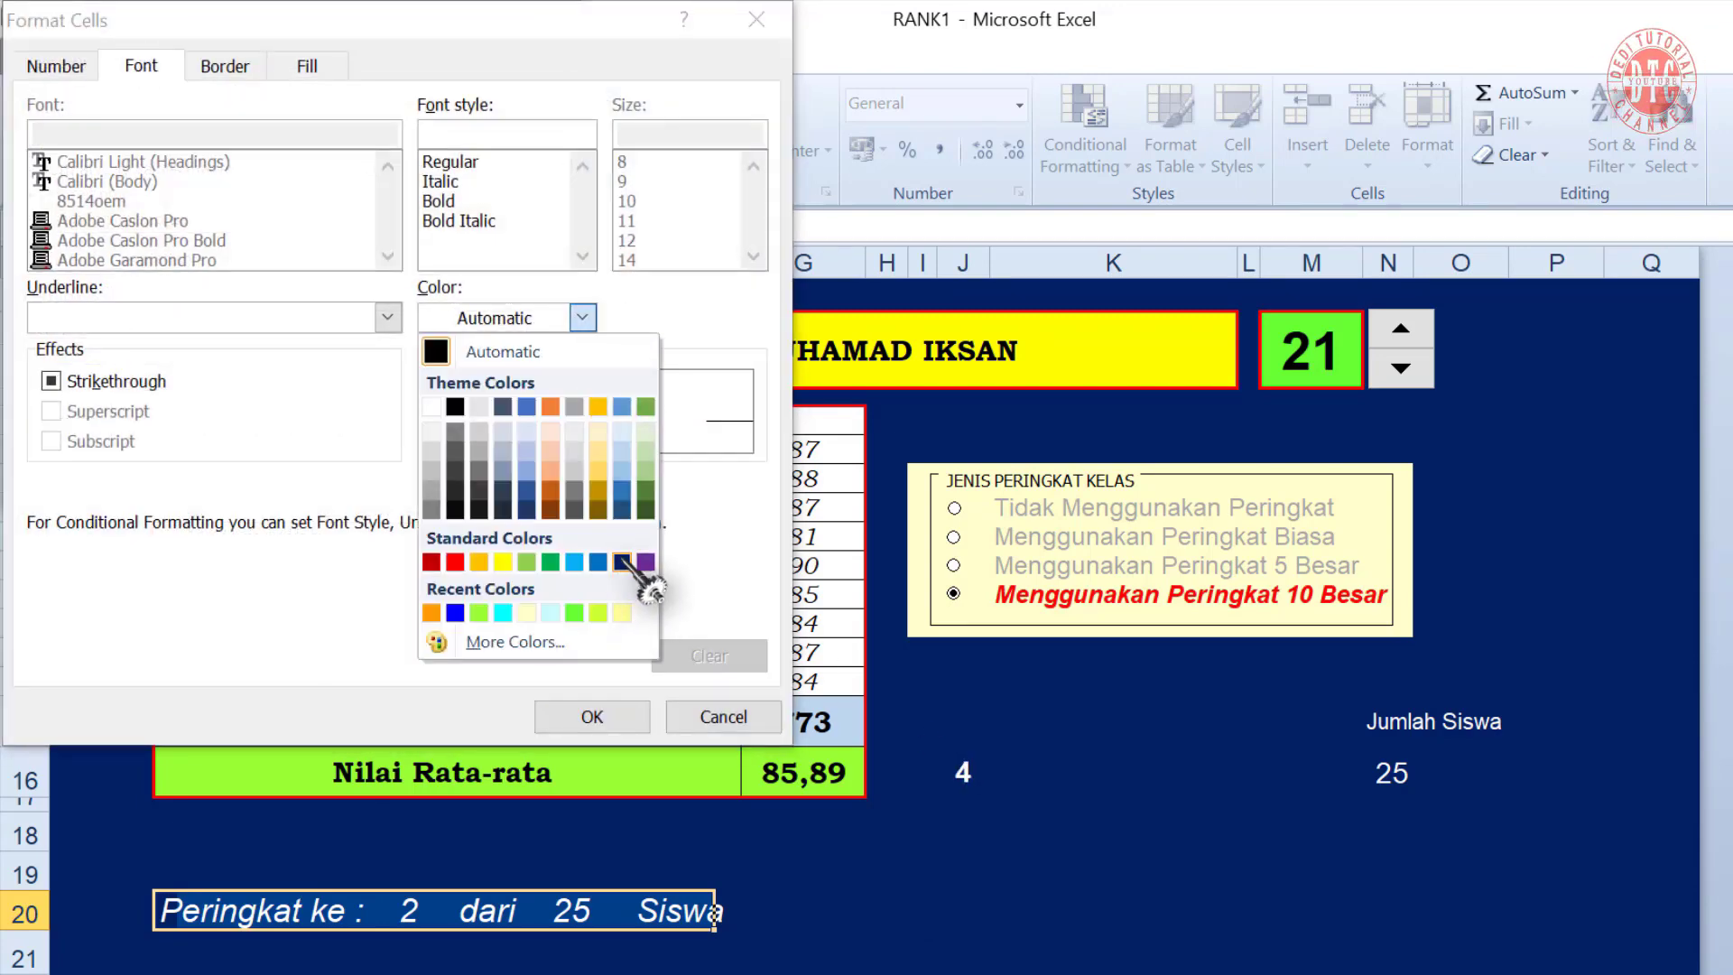
left_click(635, 561)
left_click(568, 706)
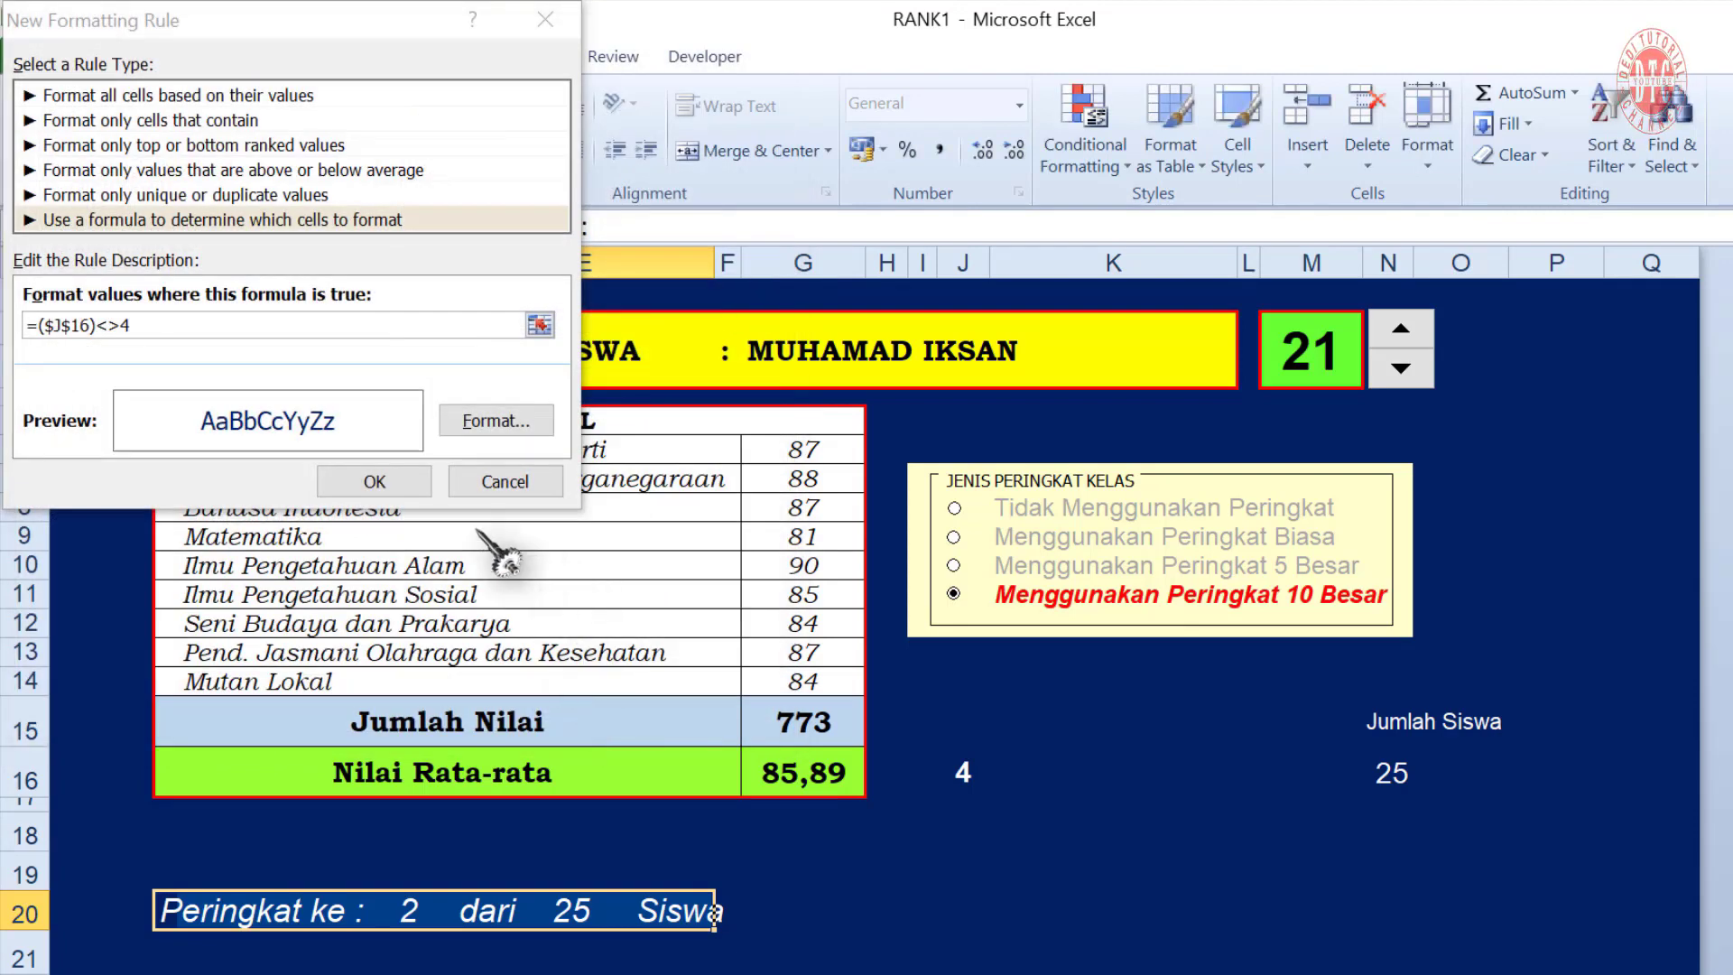
left_click(374, 481)
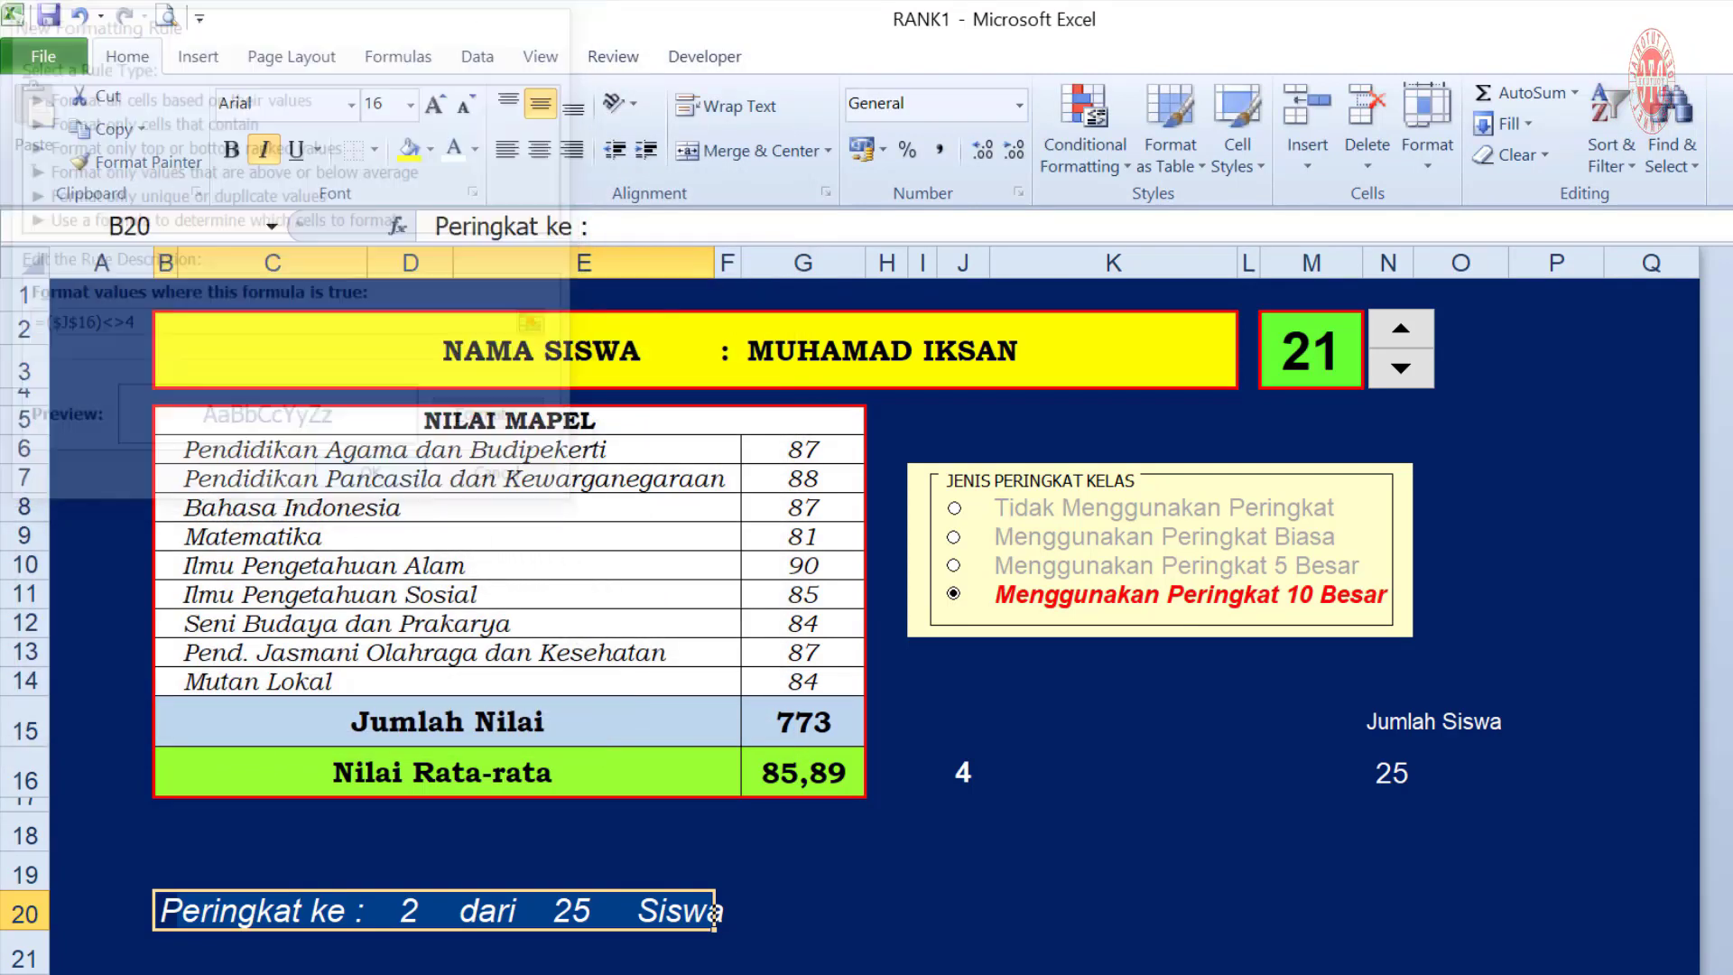
Test the rules of rows 18 to 20 by cycling through all four ranking types, ending on Menggunakan Peringkat 5 Besar
left_click(1023, 883)
left_click(955, 509)
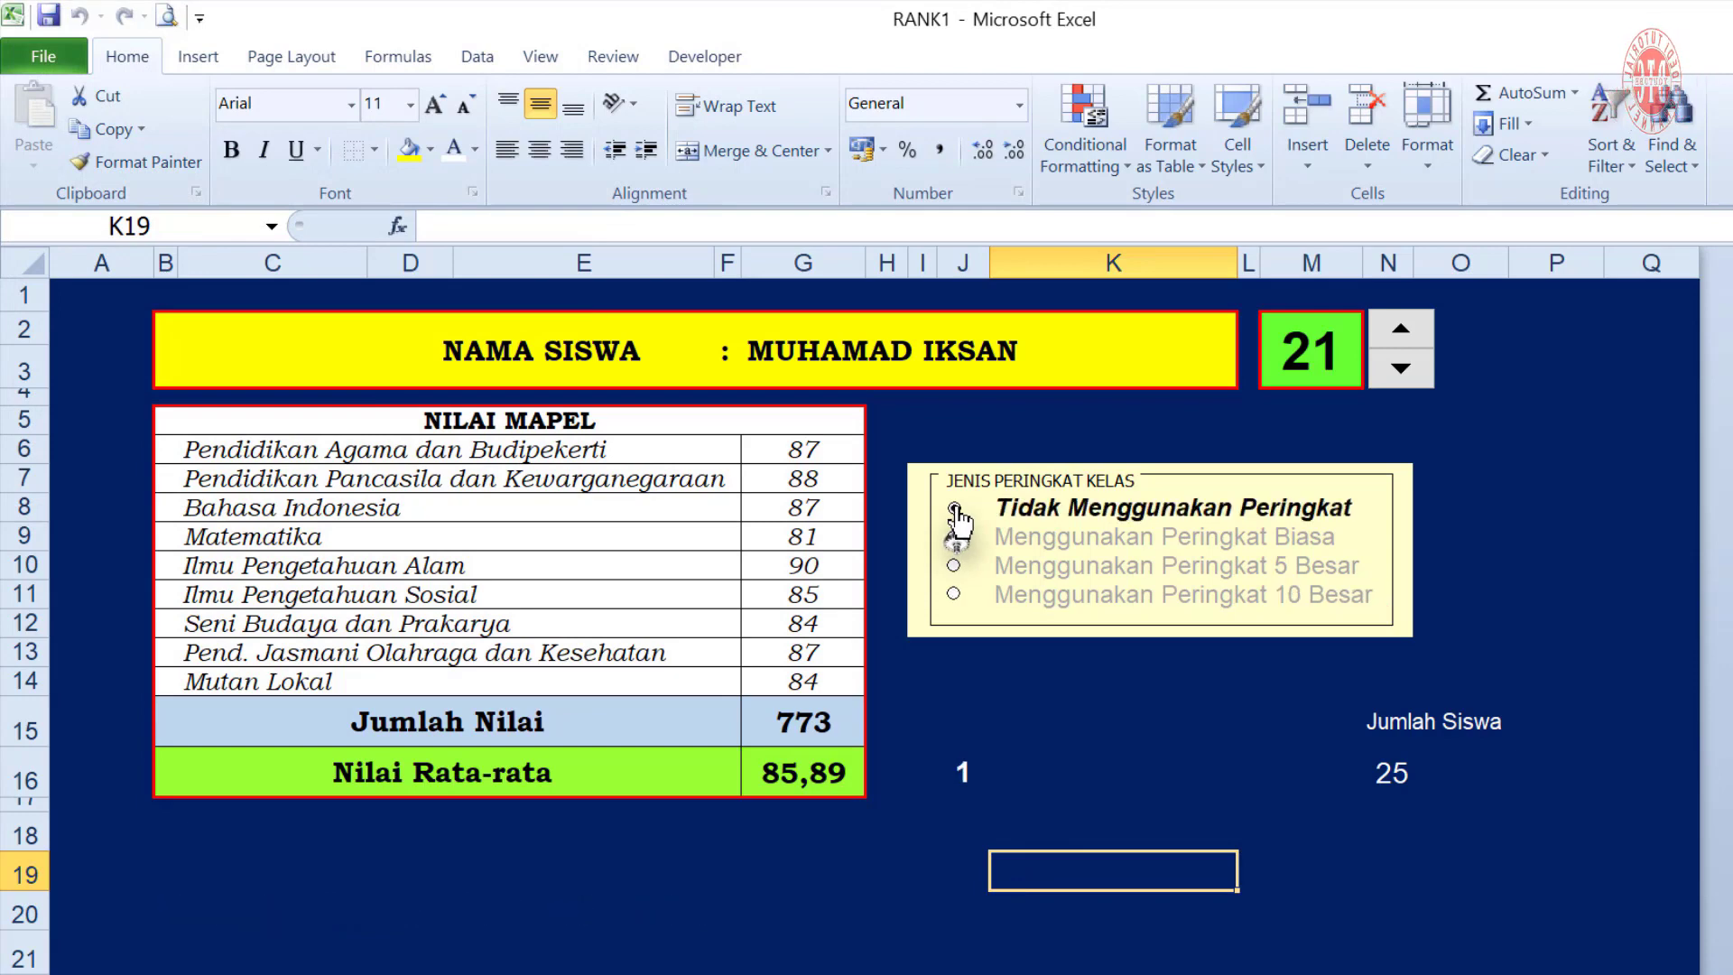
left_click(953, 538)
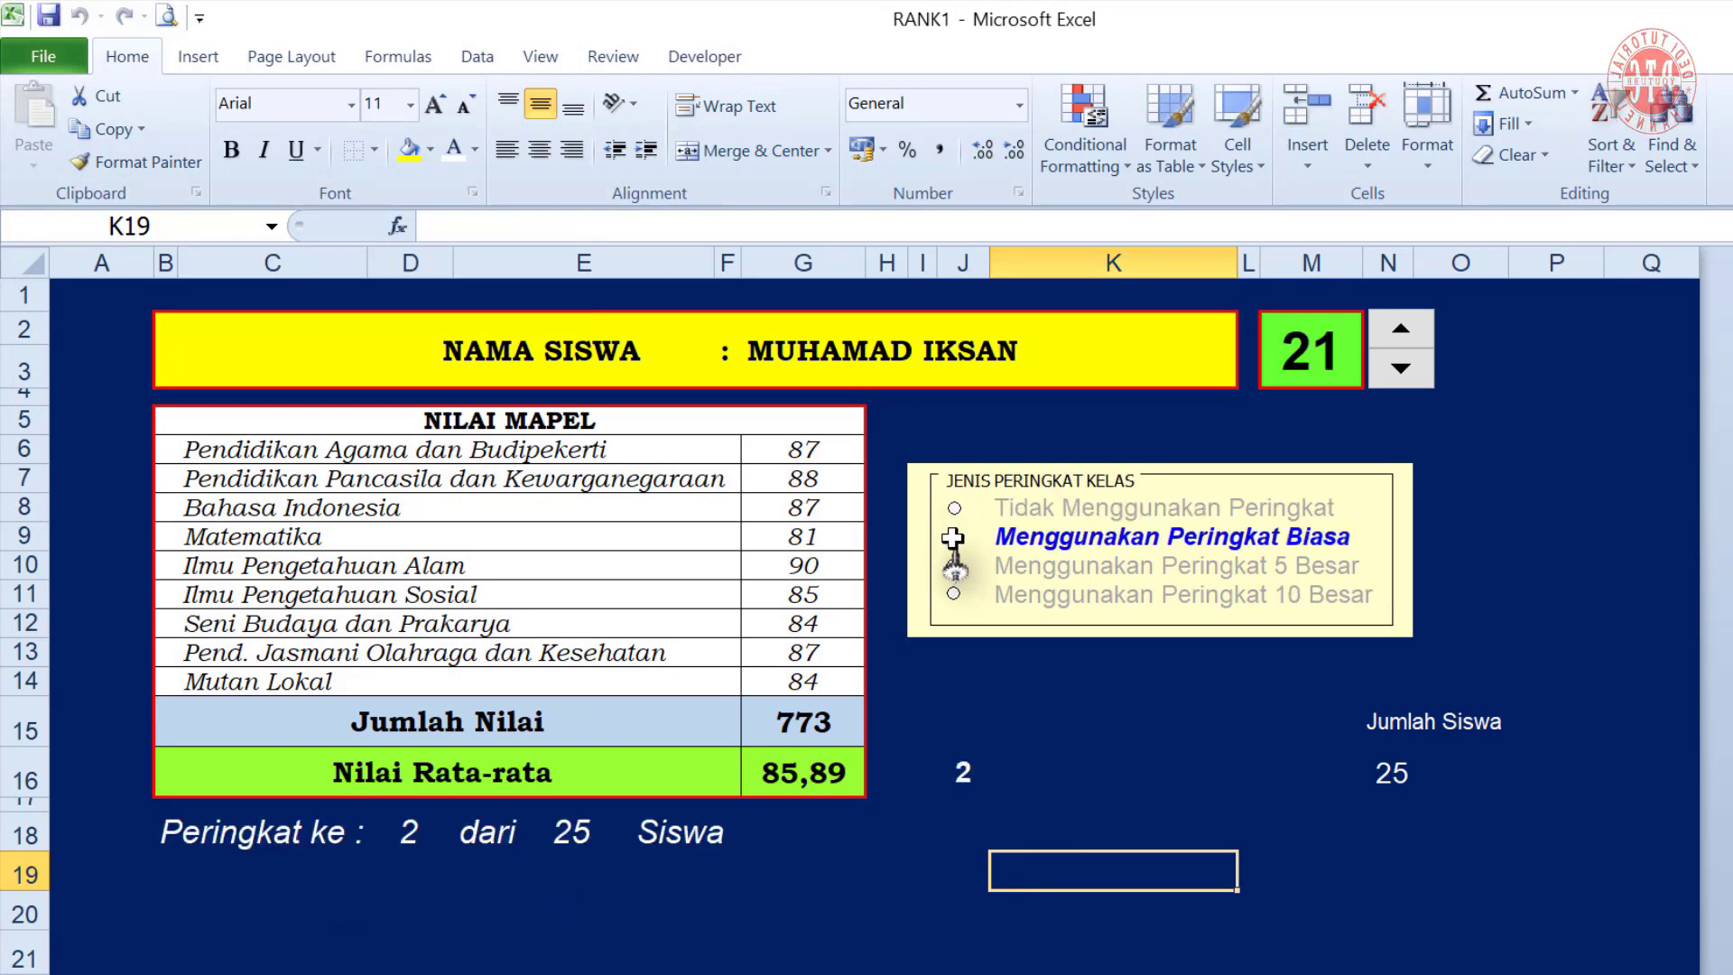
left_click(955, 566)
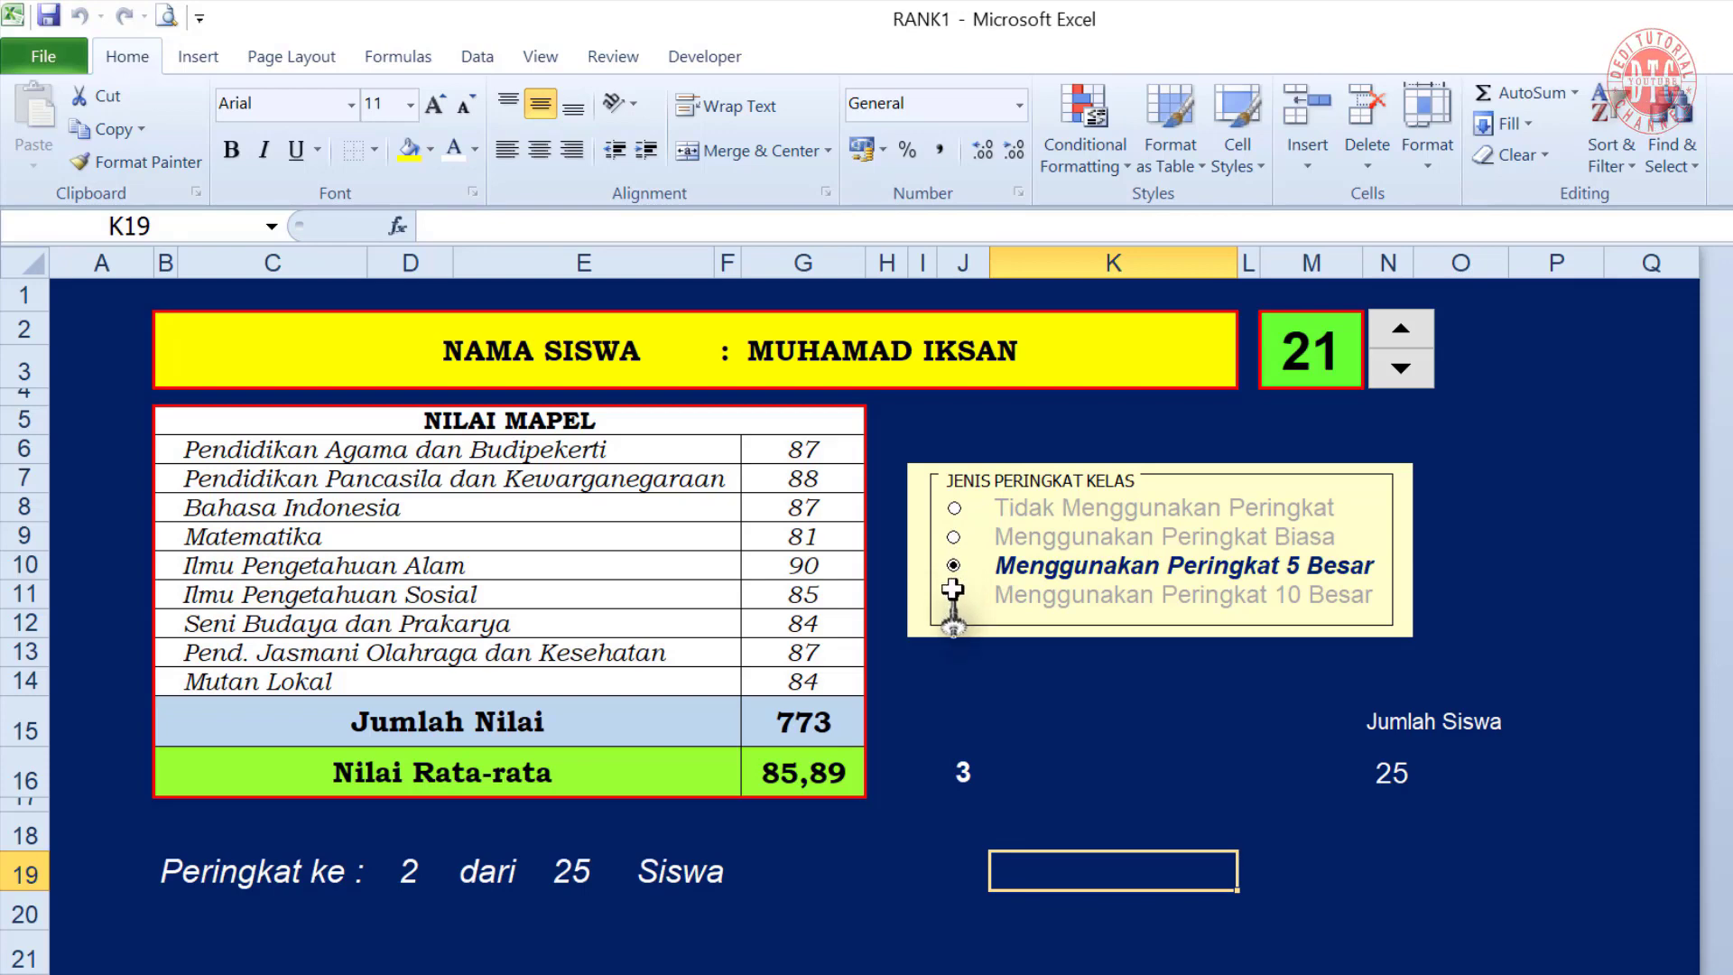
left_click(953, 591)
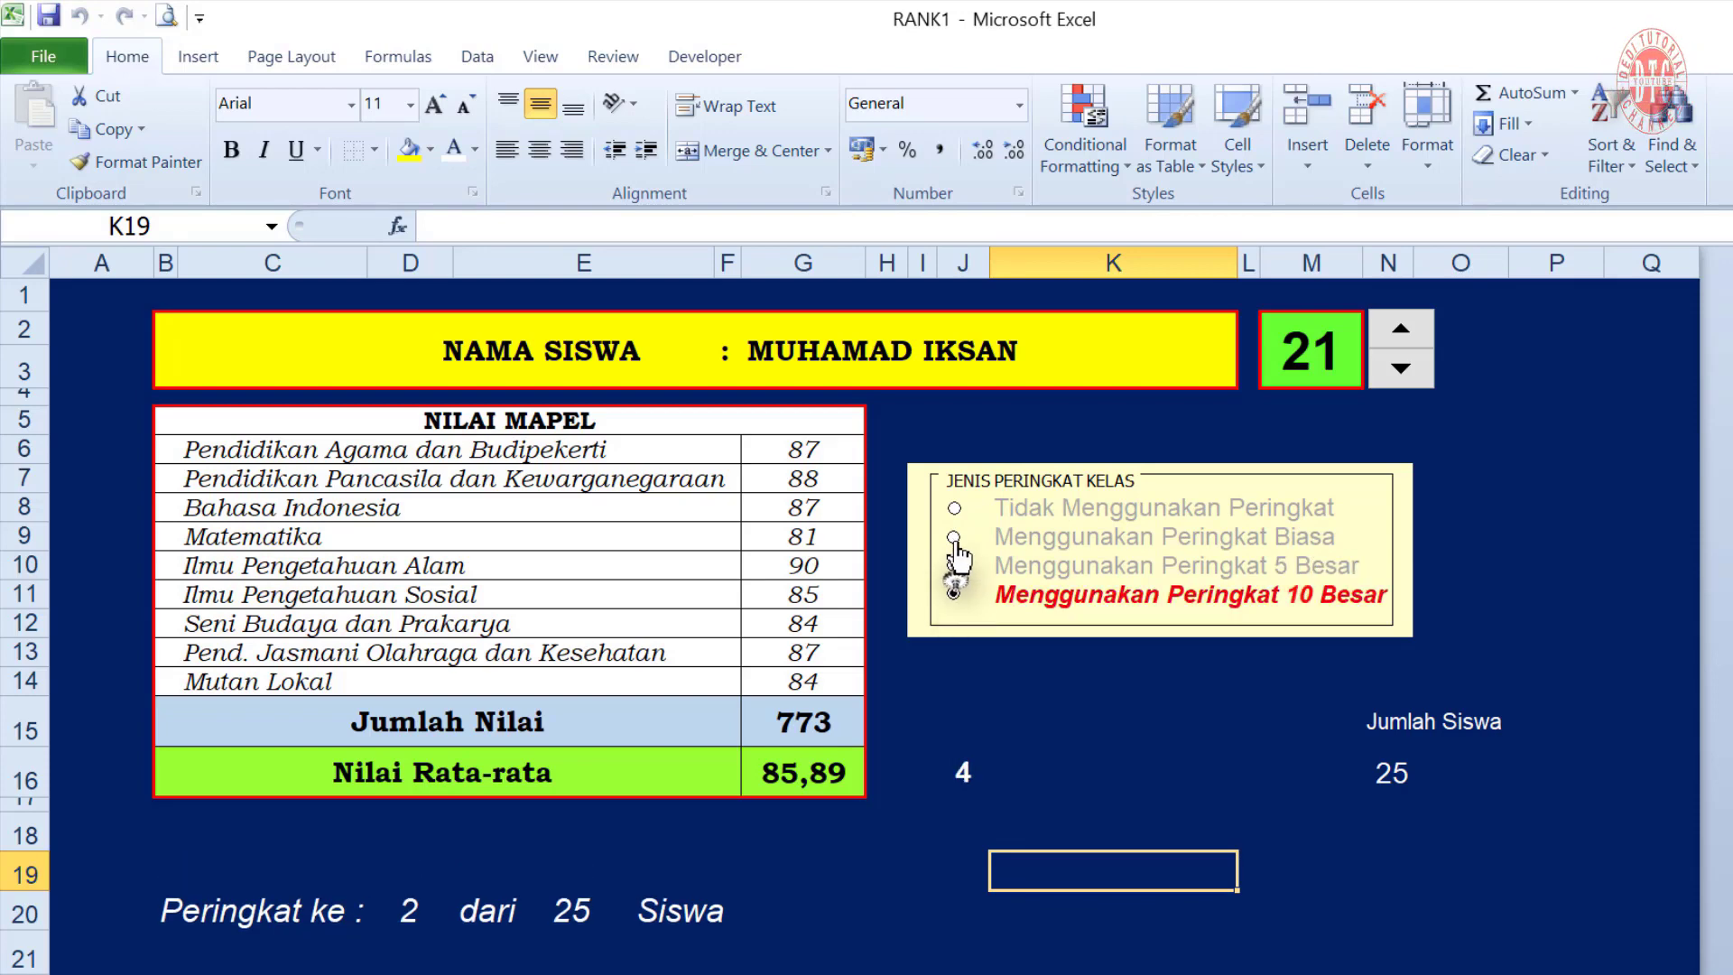
left_click(954, 539)
left_click(953, 566)
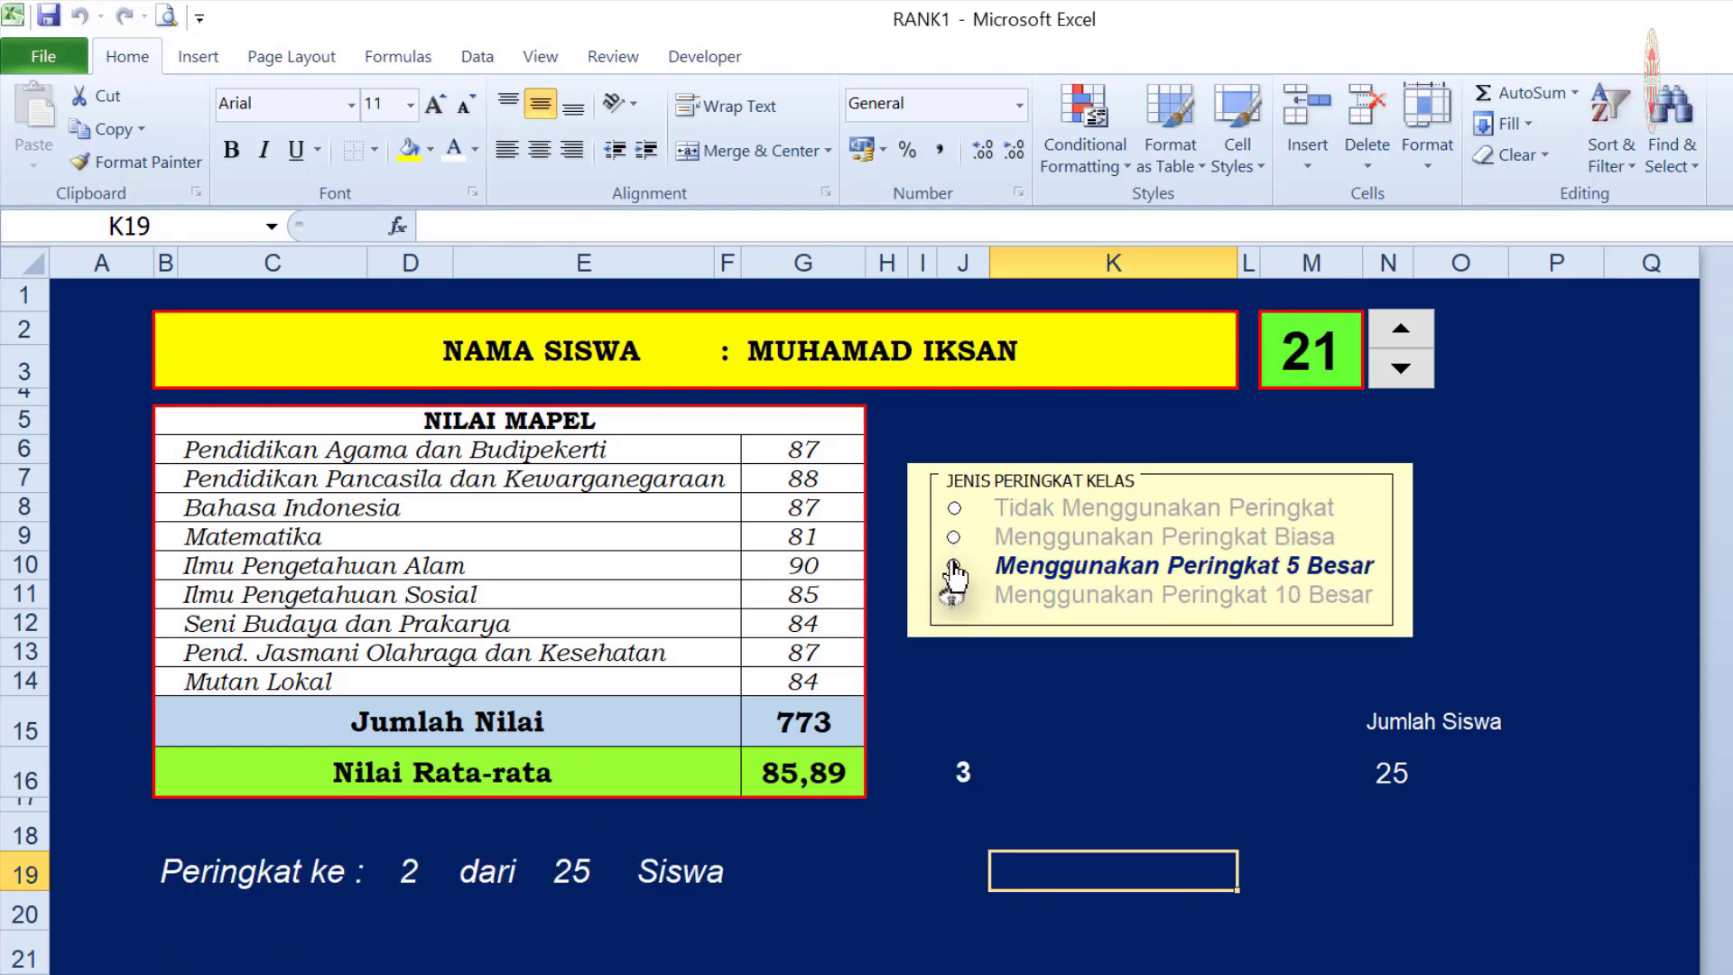
left_click(955, 509)
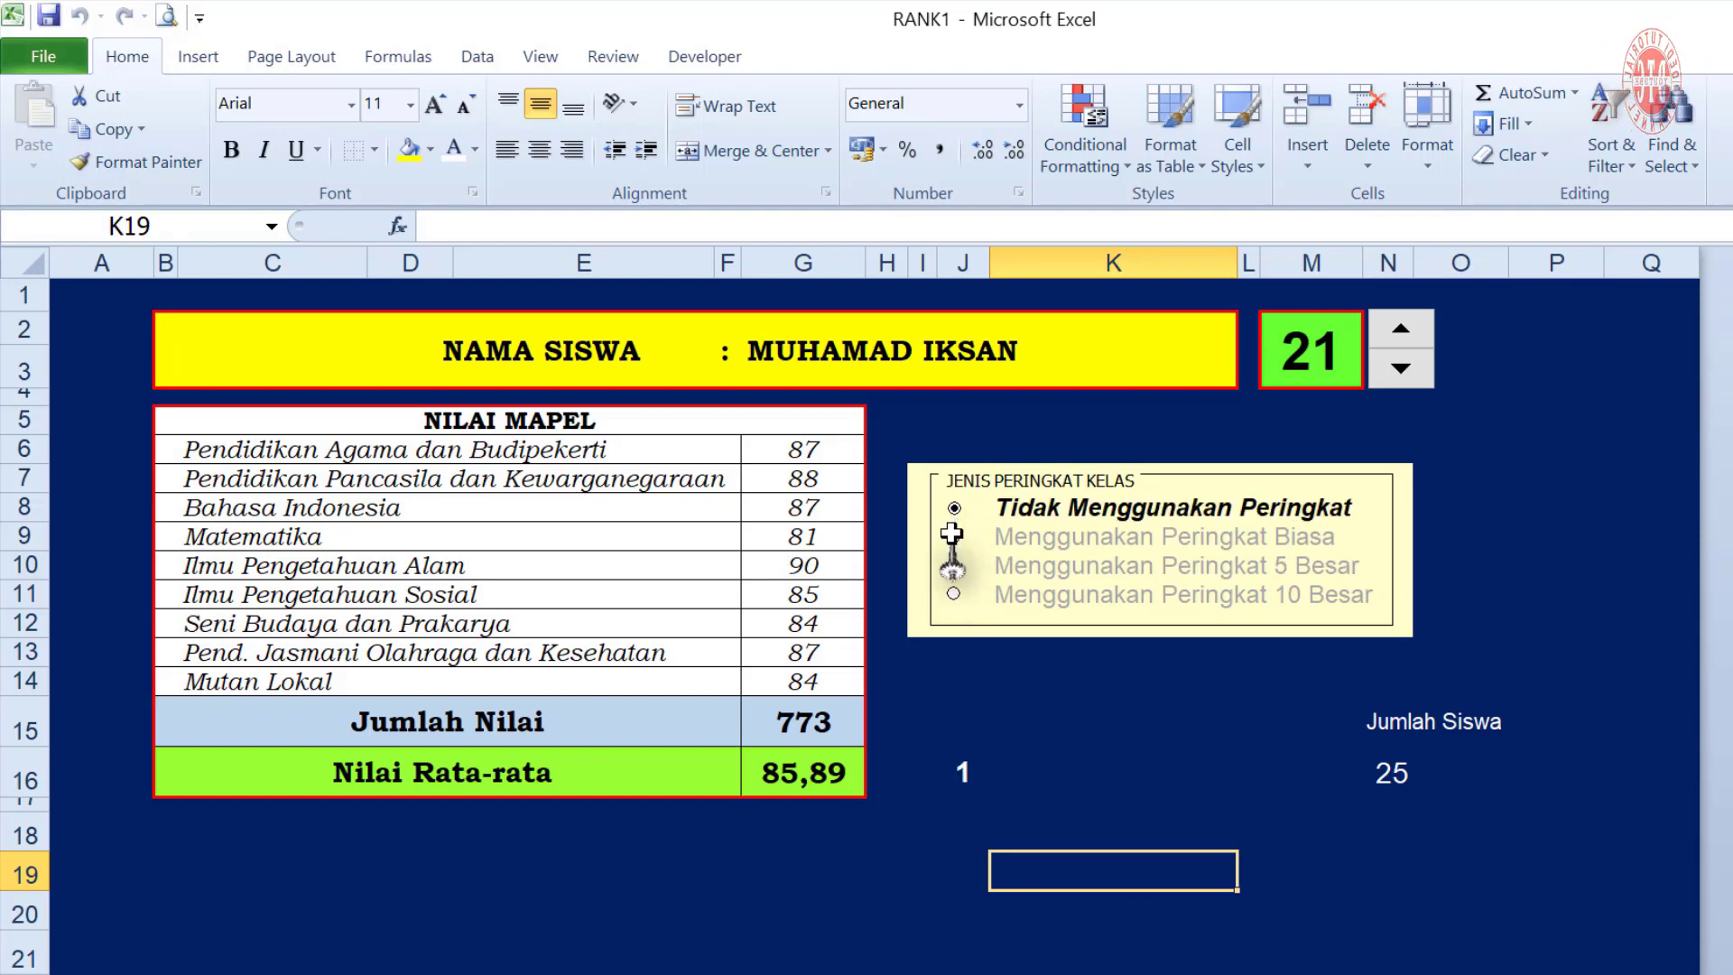
left_click(954, 538)
left_click(953, 566)
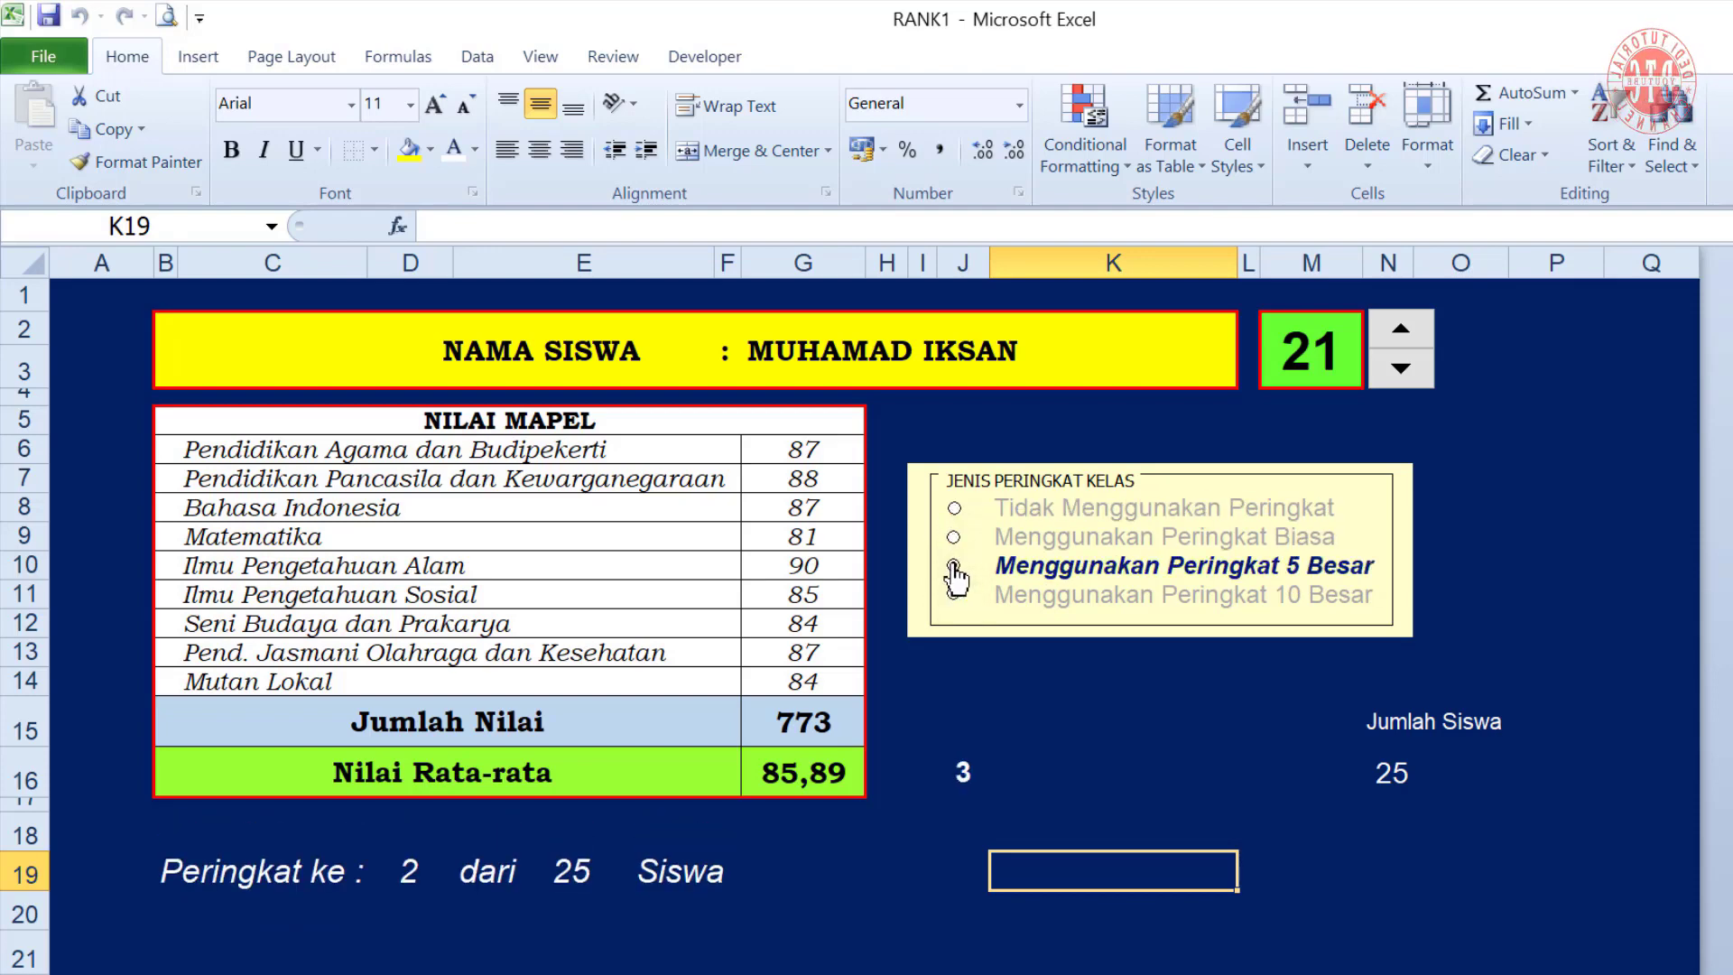
left_click(954, 594)
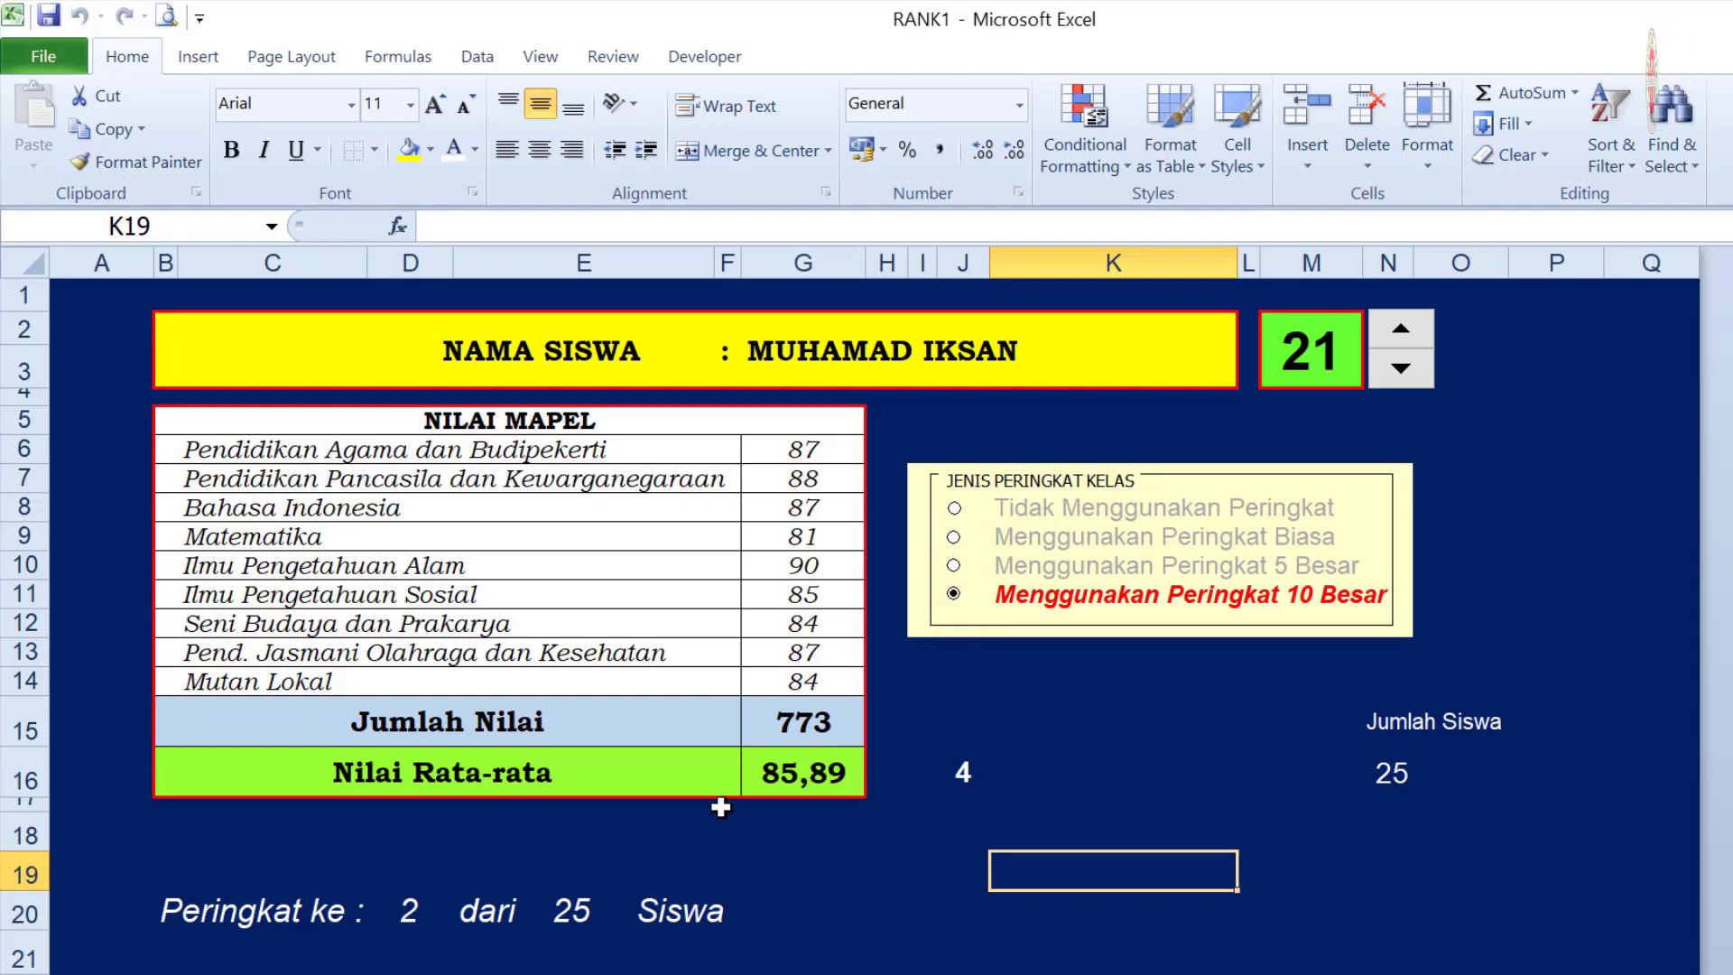
left_click(955, 539)
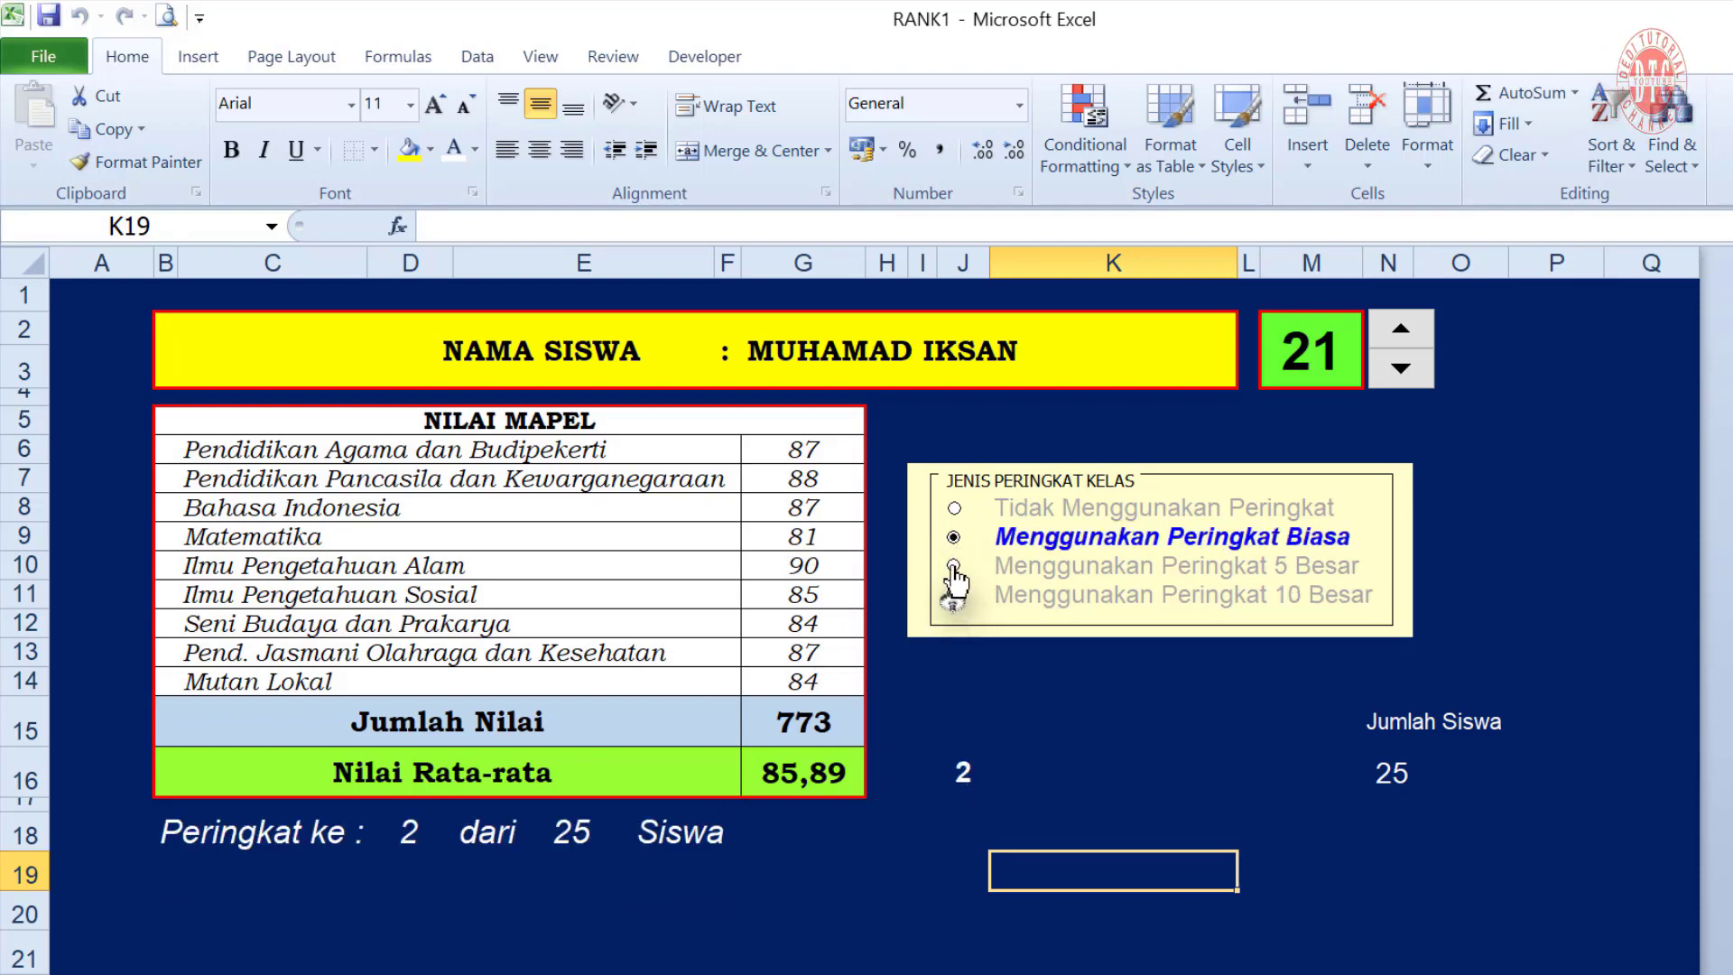
left_click(954, 567)
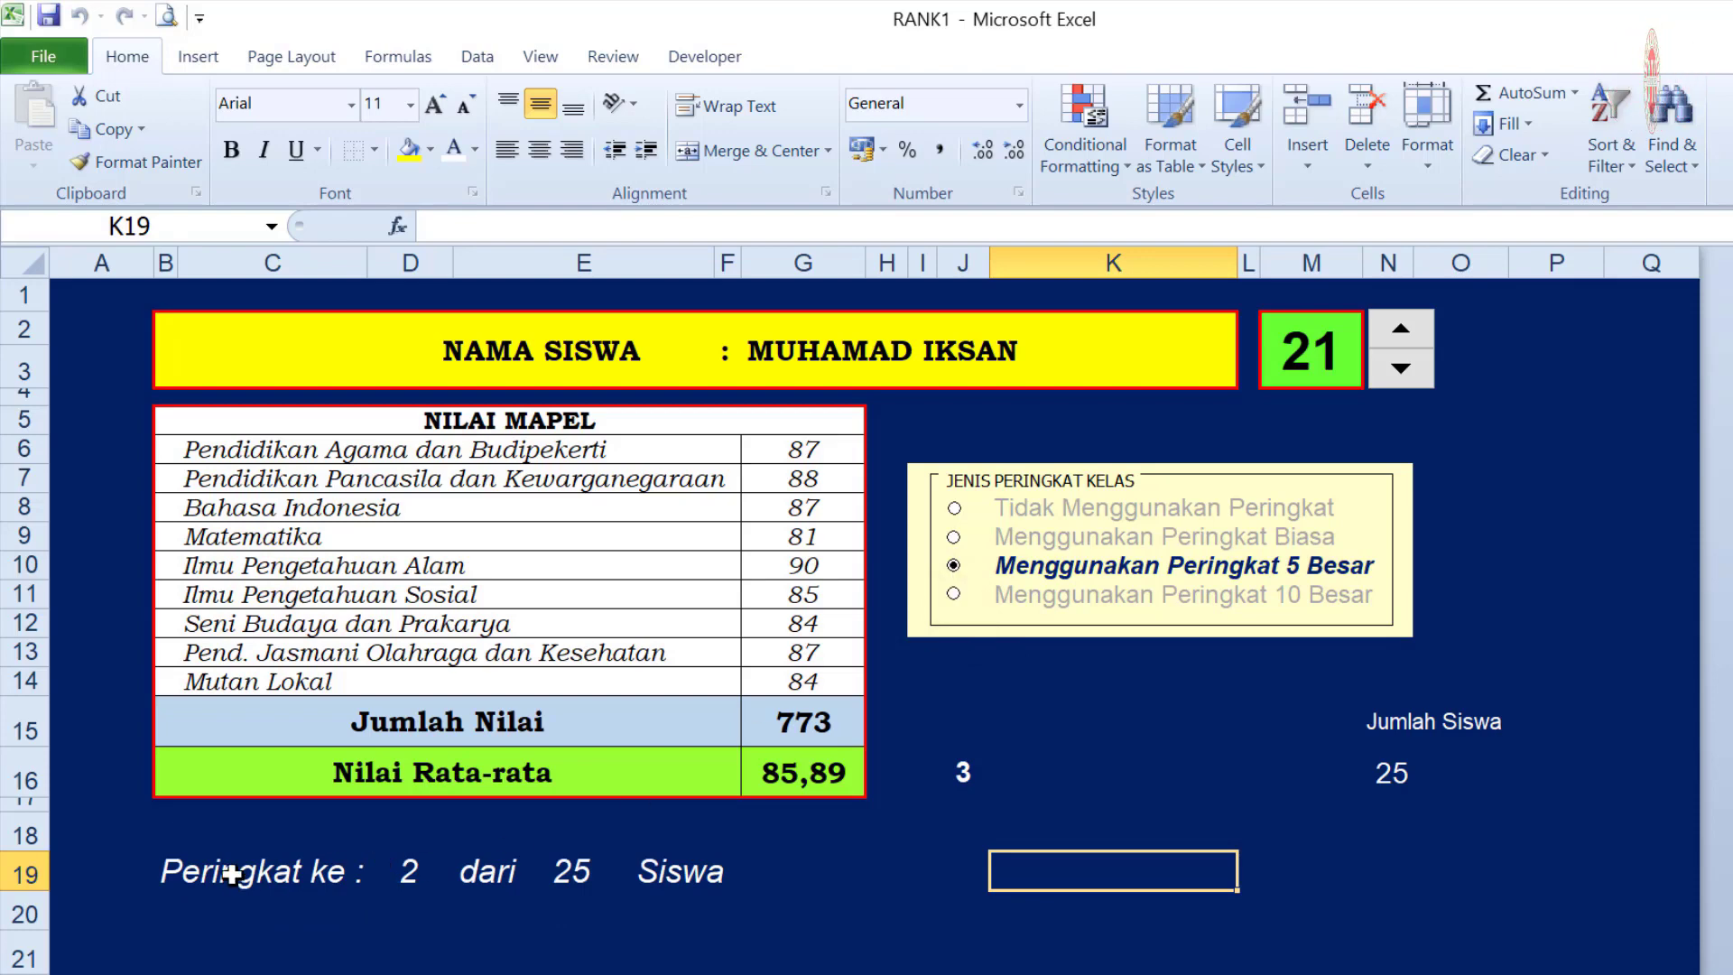
Create an additional formula-based conditional formatting rule for cell B19 with the condition =($D$19)>6
left_click(172, 872)
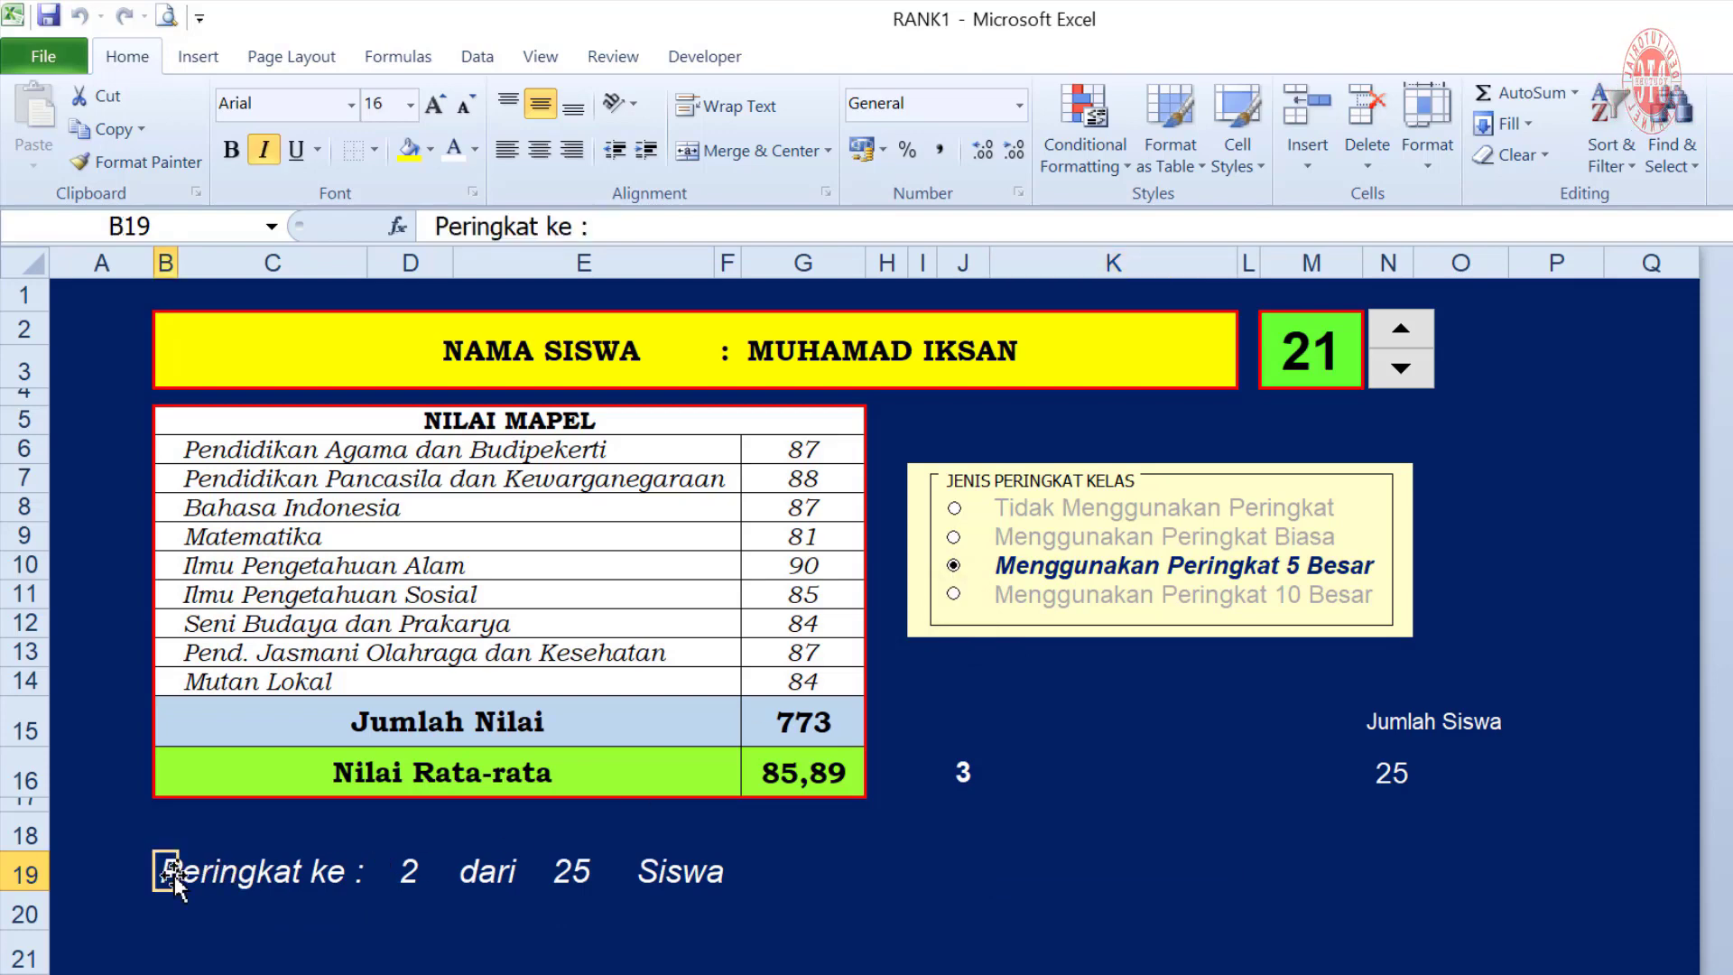
left_click(1092, 151)
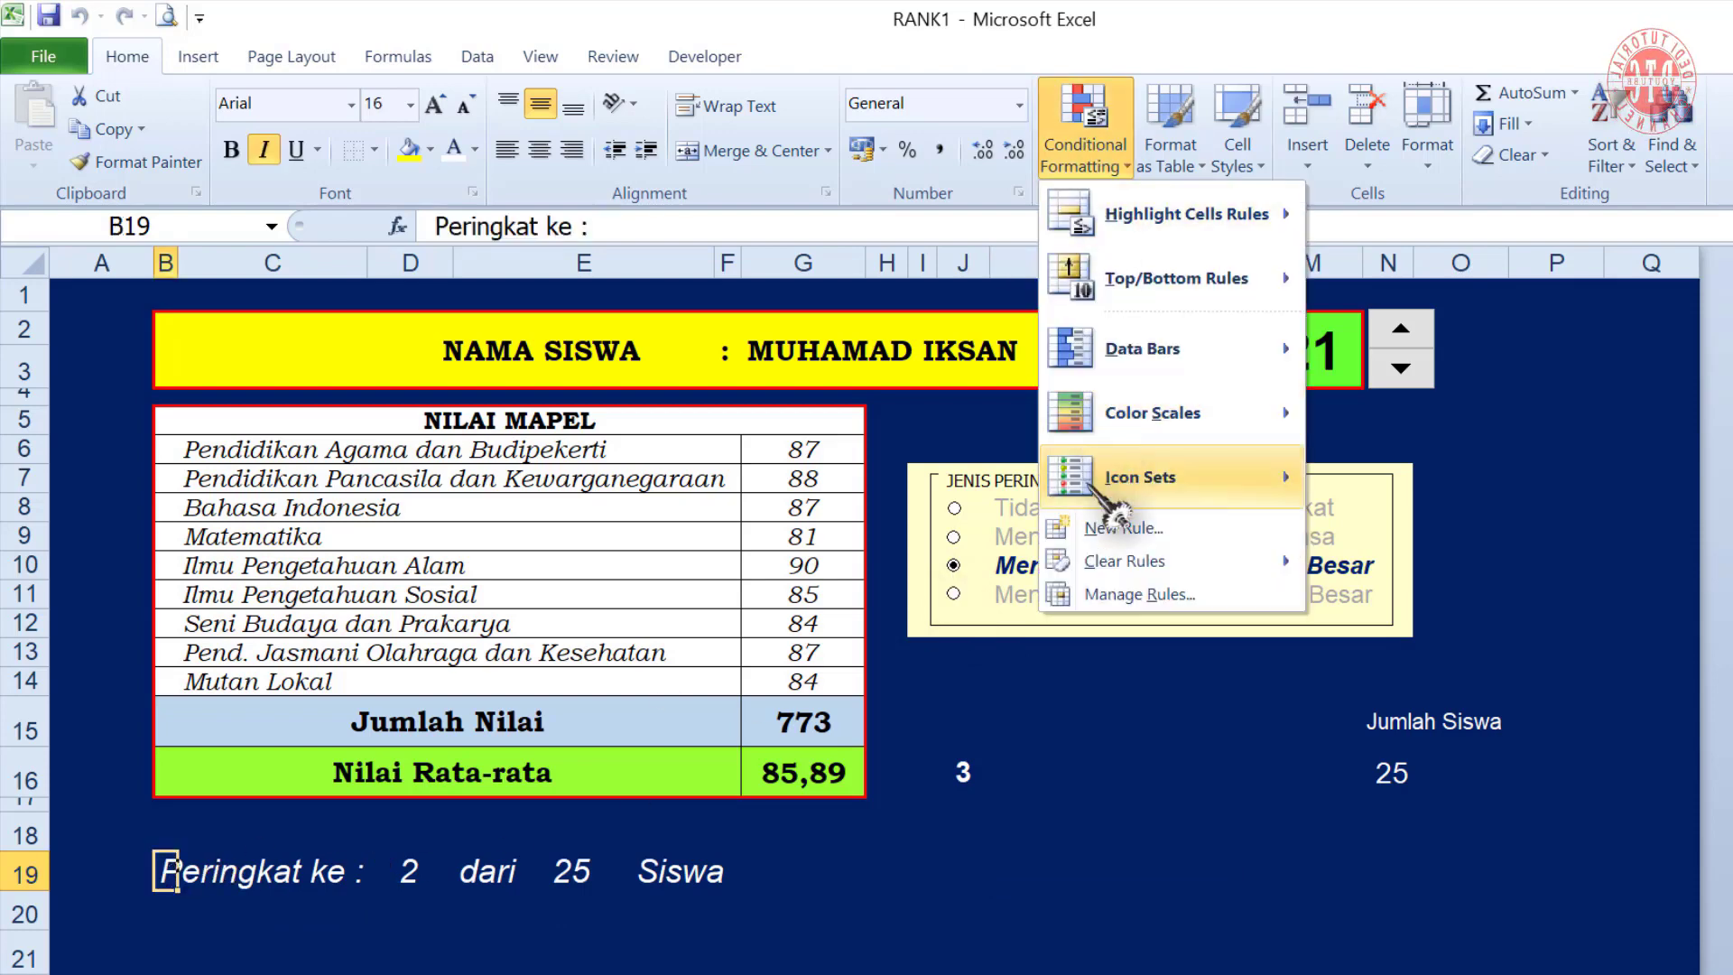
left_click(1120, 529)
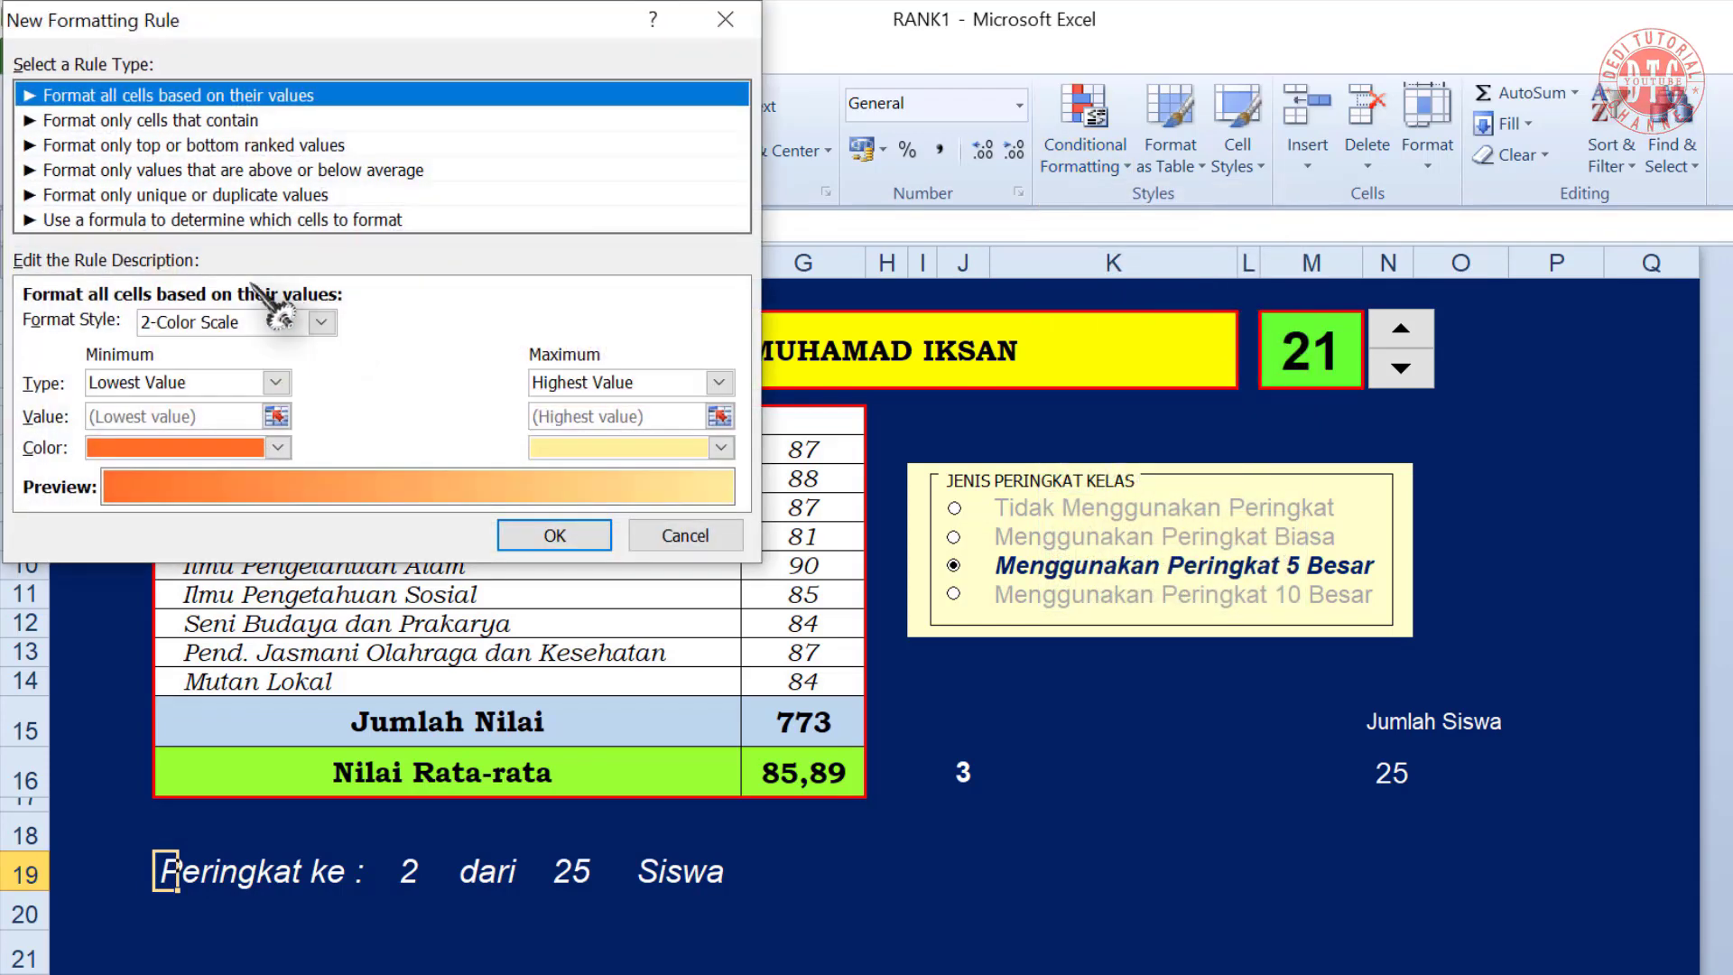
left_click(100, 220)
left_click(108, 327)
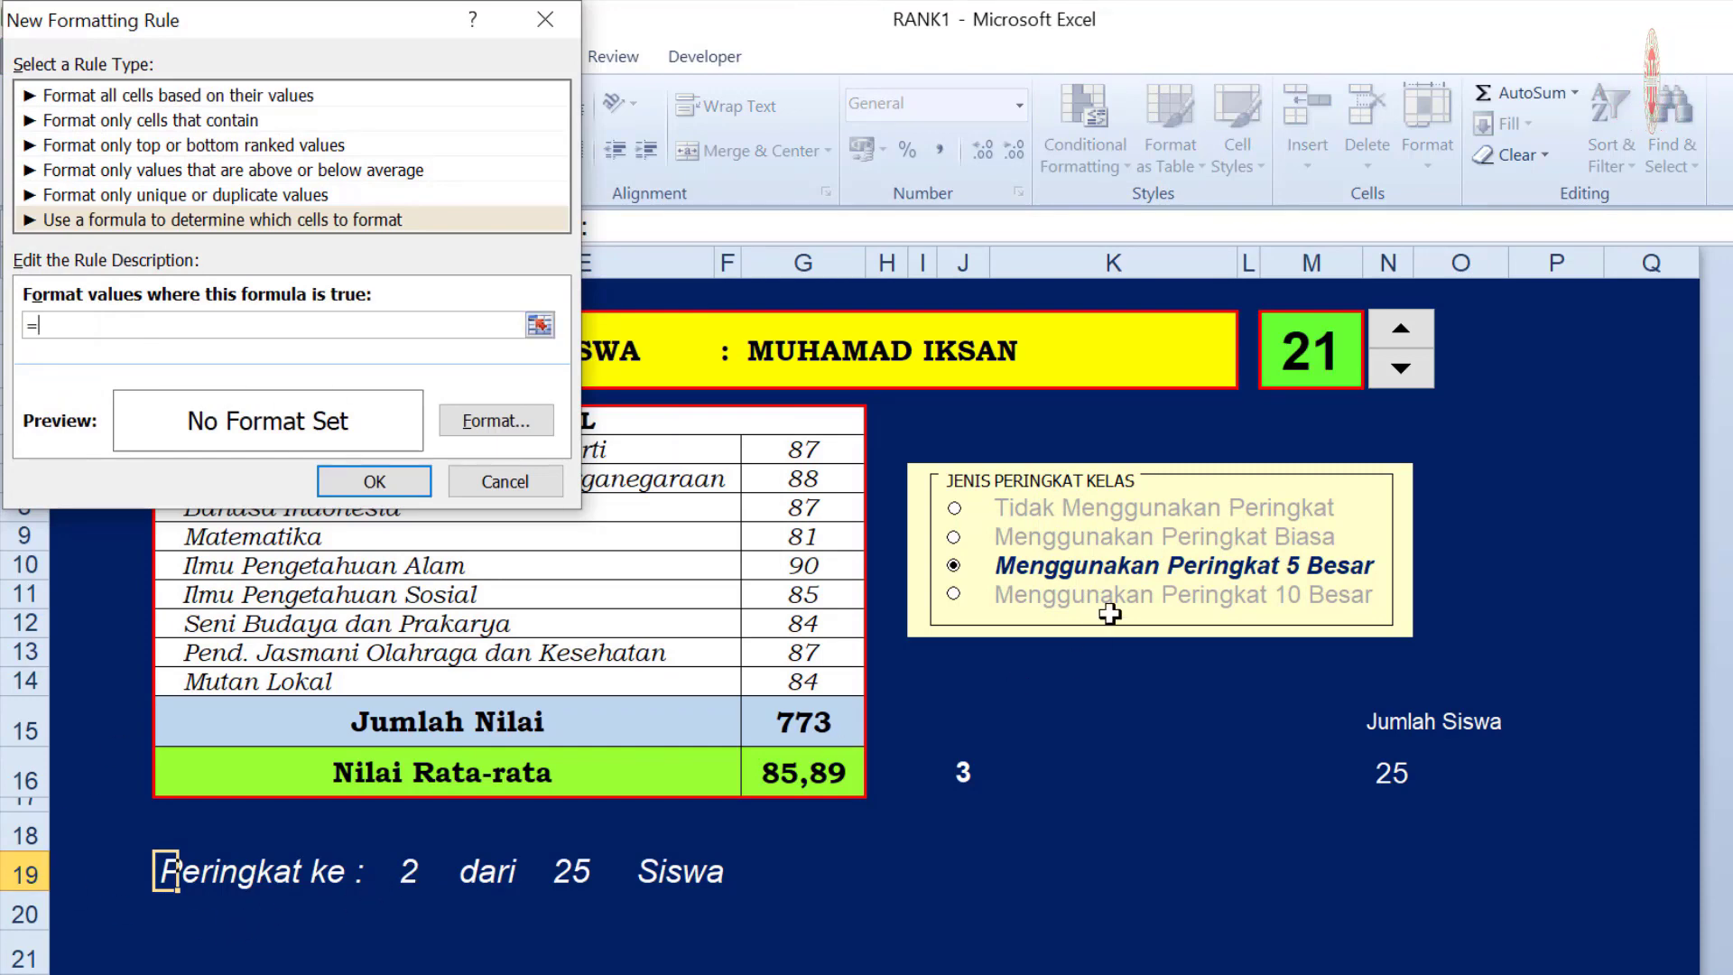
left_click(411, 871)
left_click(111, 325)
key("Home")
key("Right")
type("(")
key("End")
type(")")
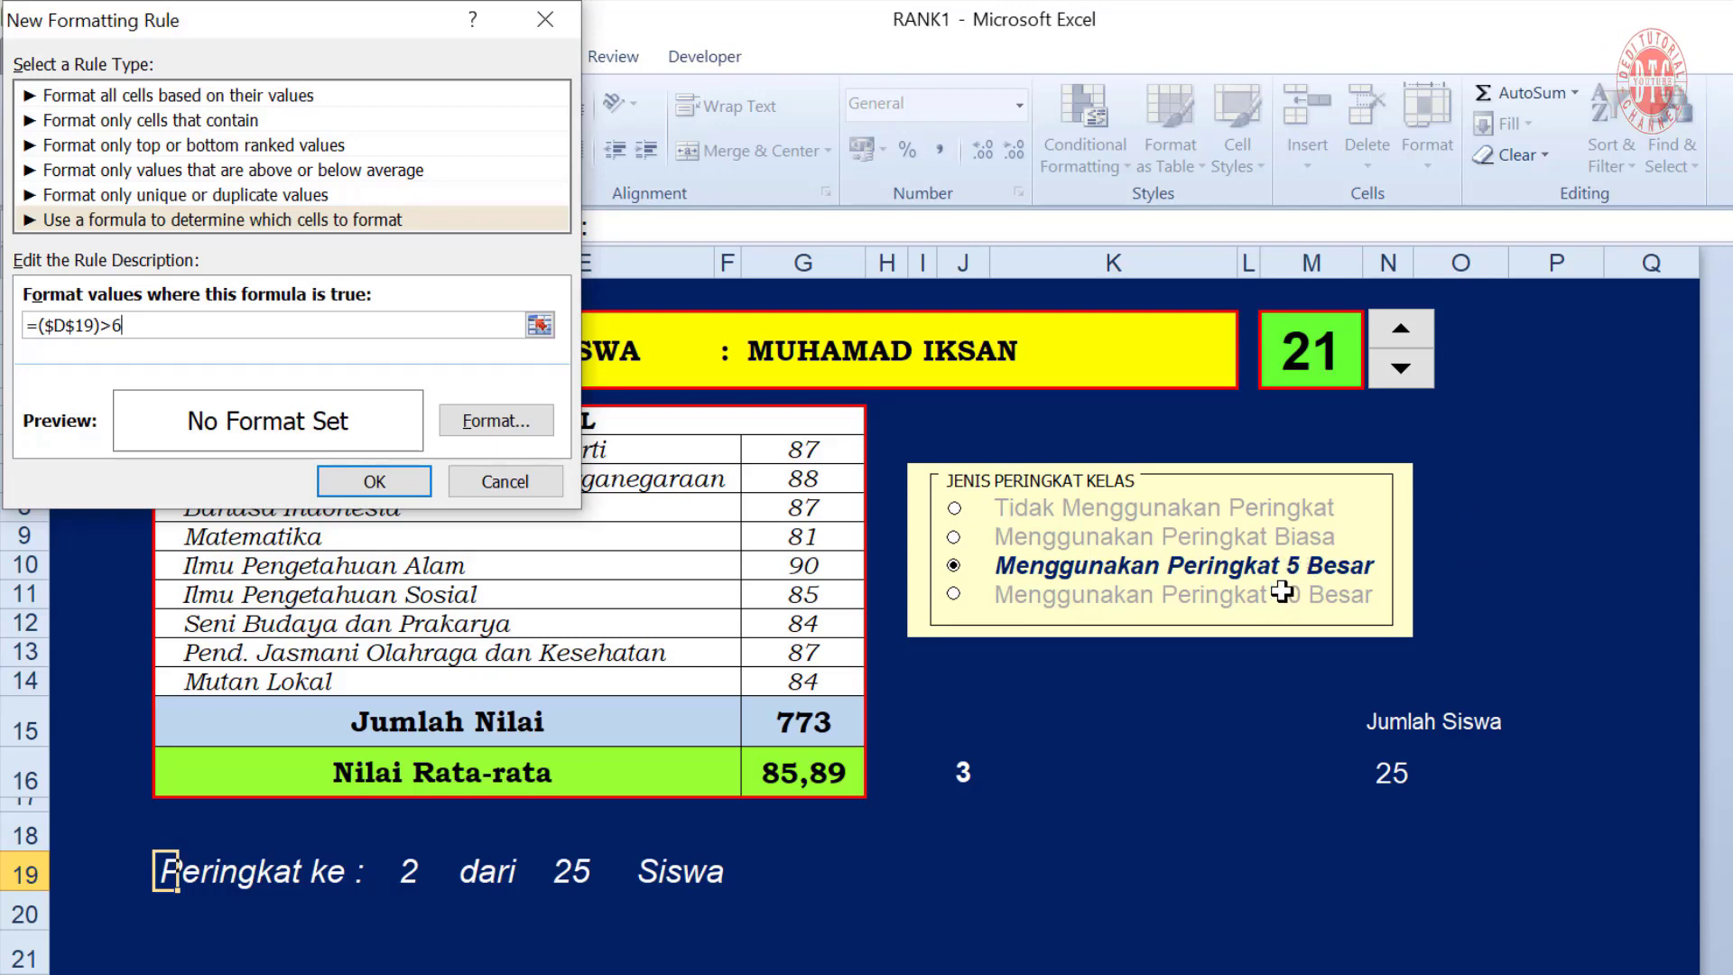
Give the new B19 rule a dark blue font colour and apply it
left_click(498, 420)
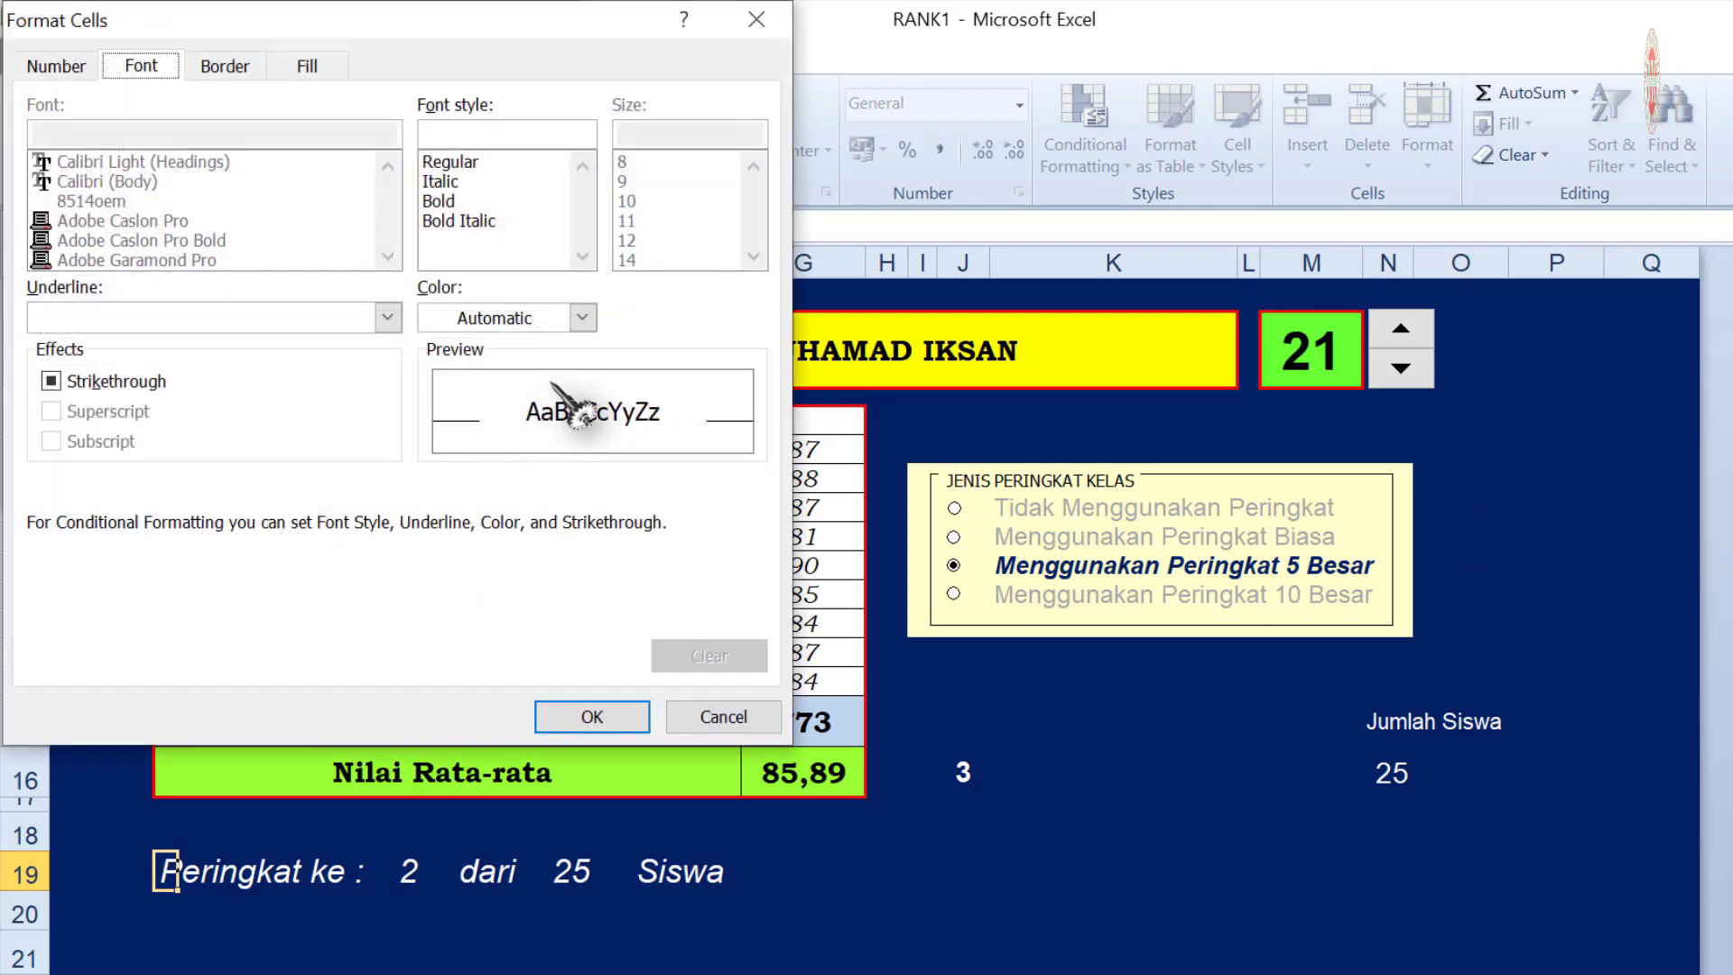
left_click(582, 317)
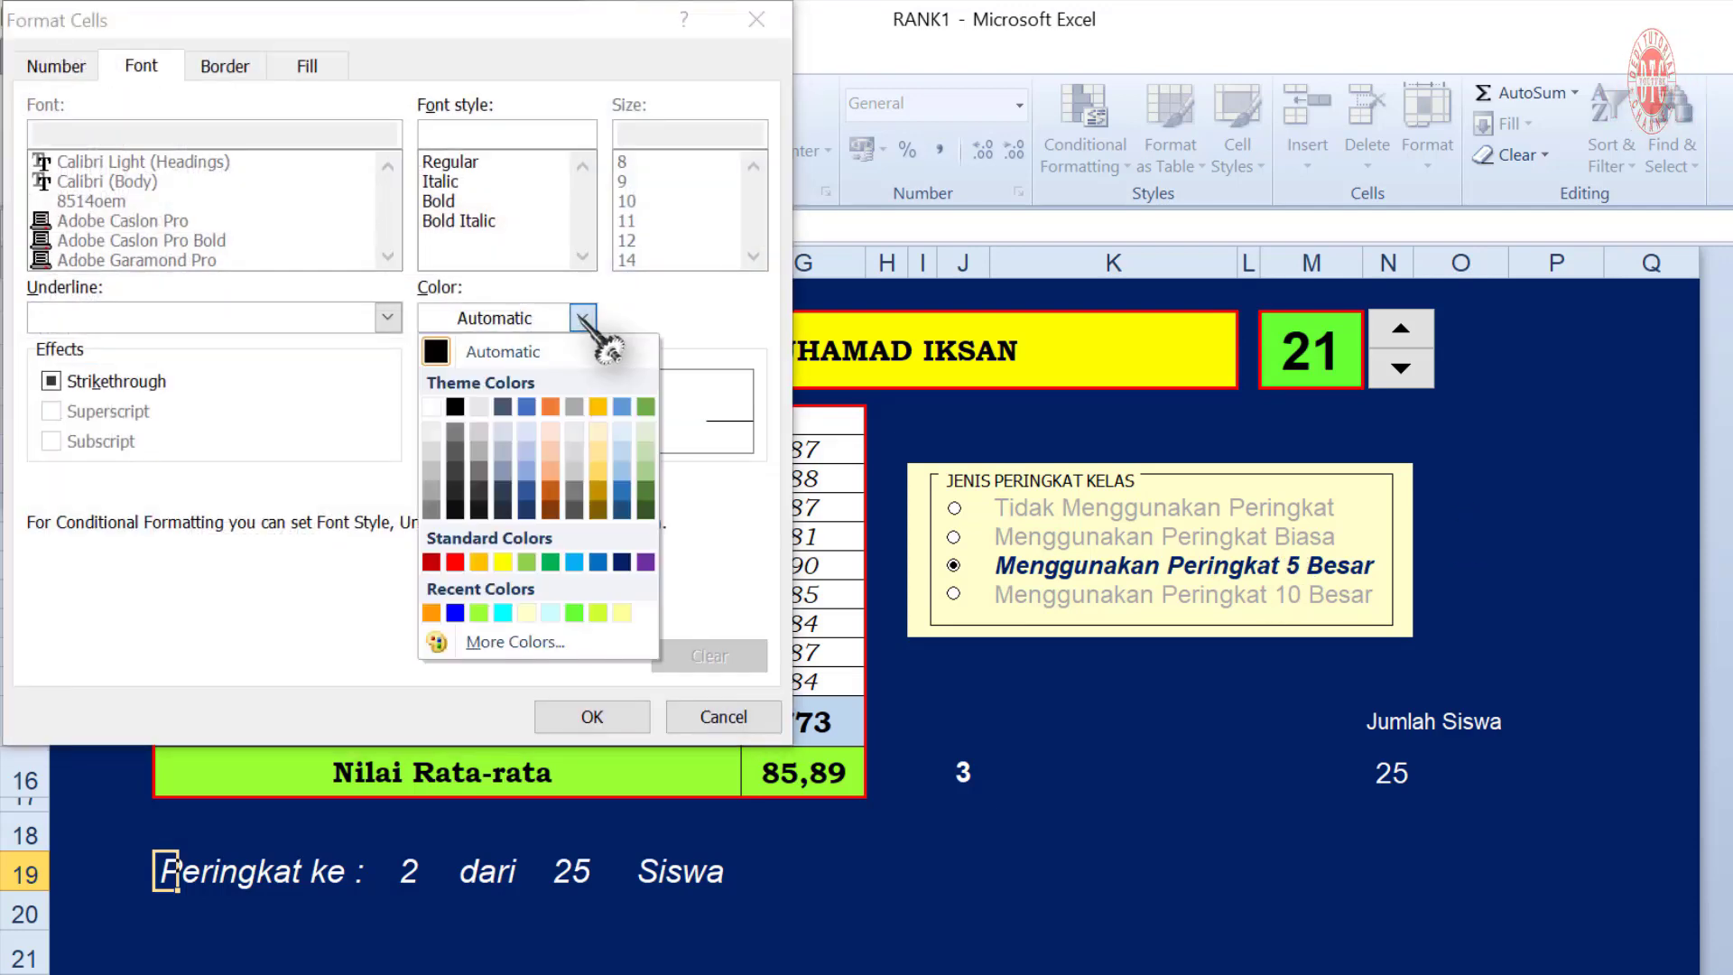
left_click(599, 563)
left_click(596, 717)
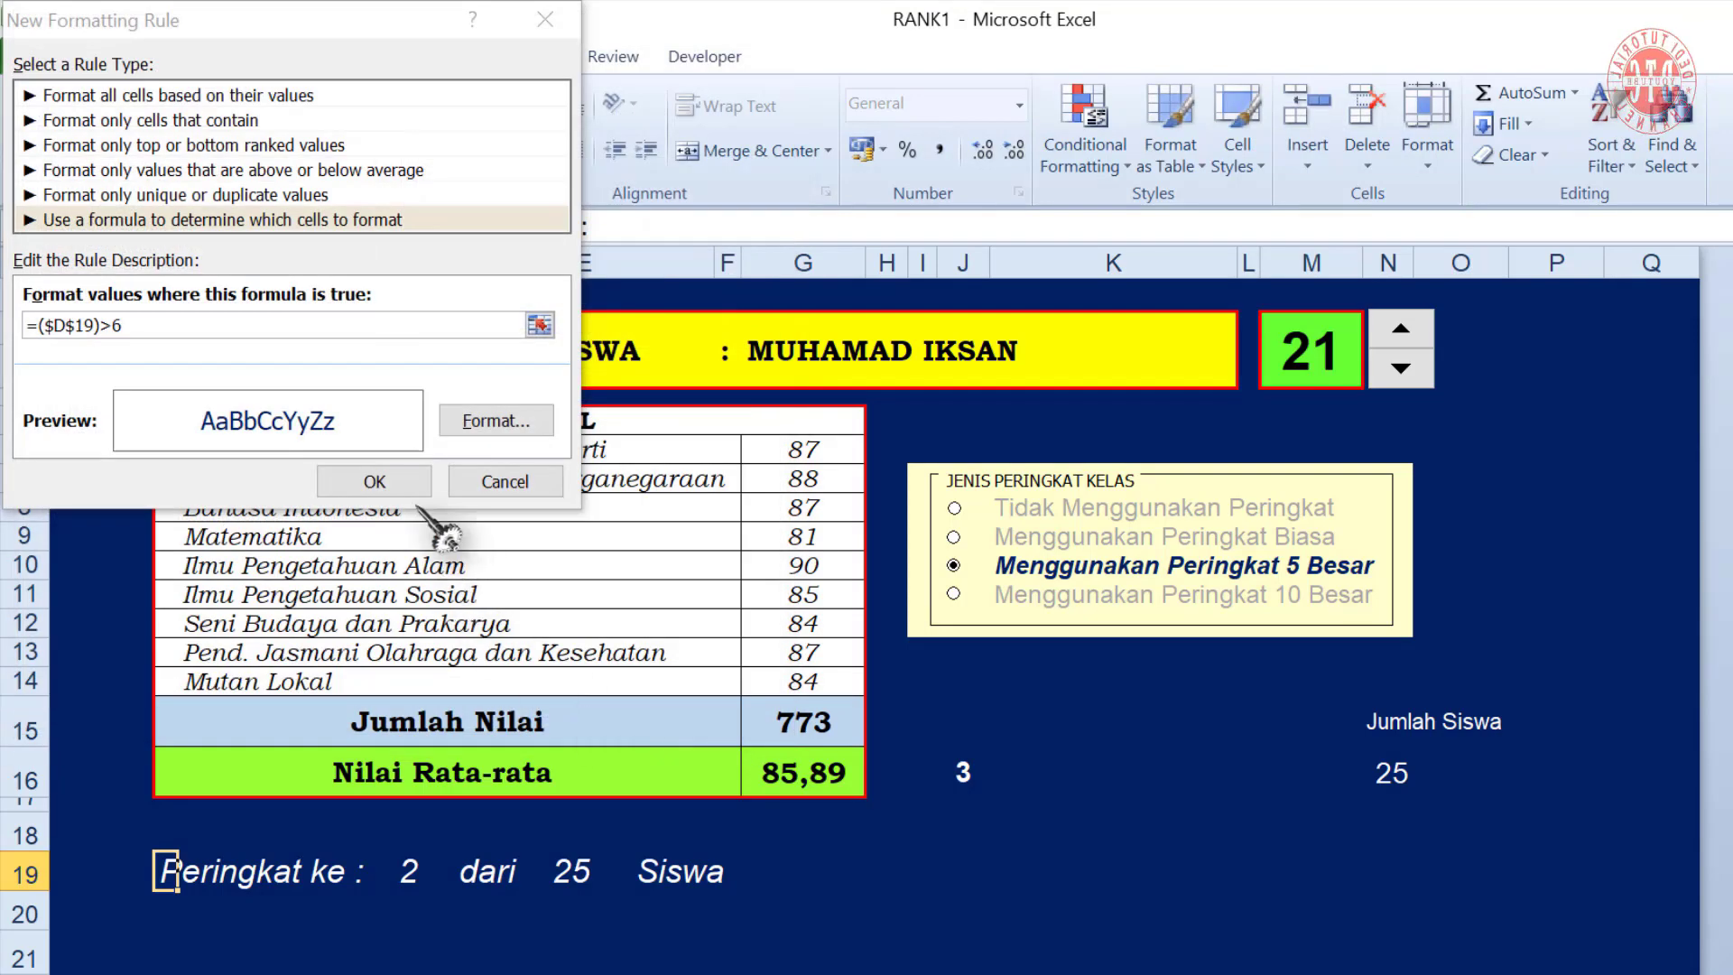
left_click(410, 479)
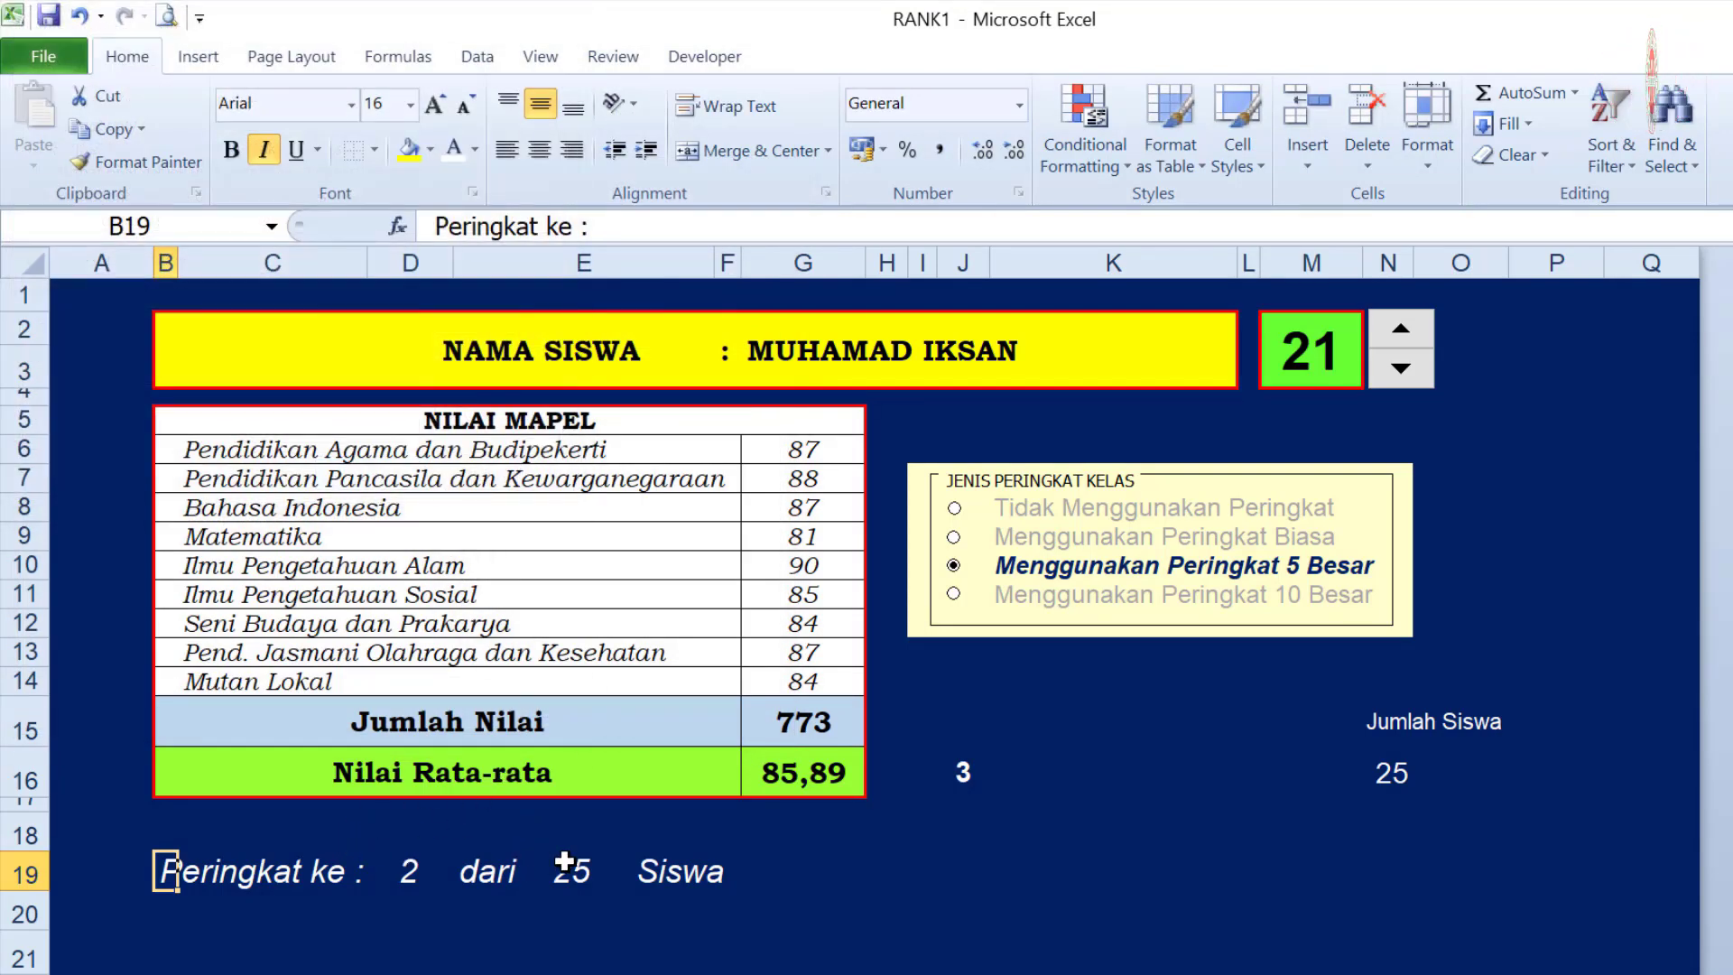
Test the B19 rule by stepping the student number forward and back, ending on student 22
left_click(1401, 341)
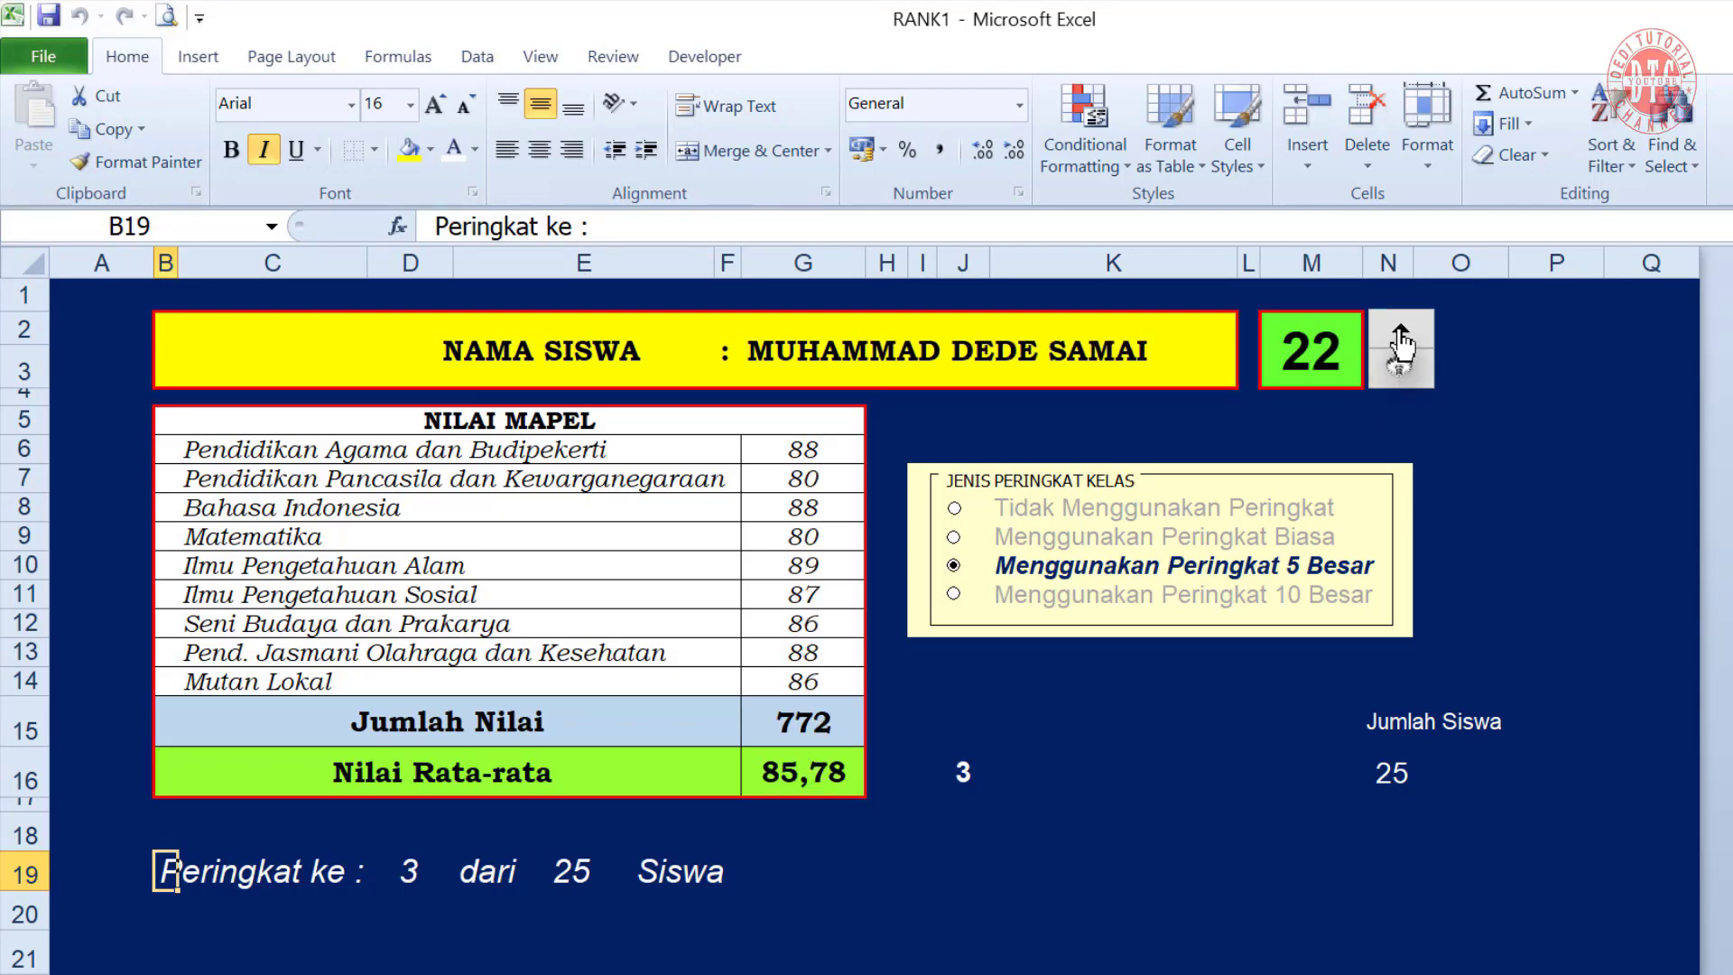
left_click(1400, 341)
left_click(1400, 365)
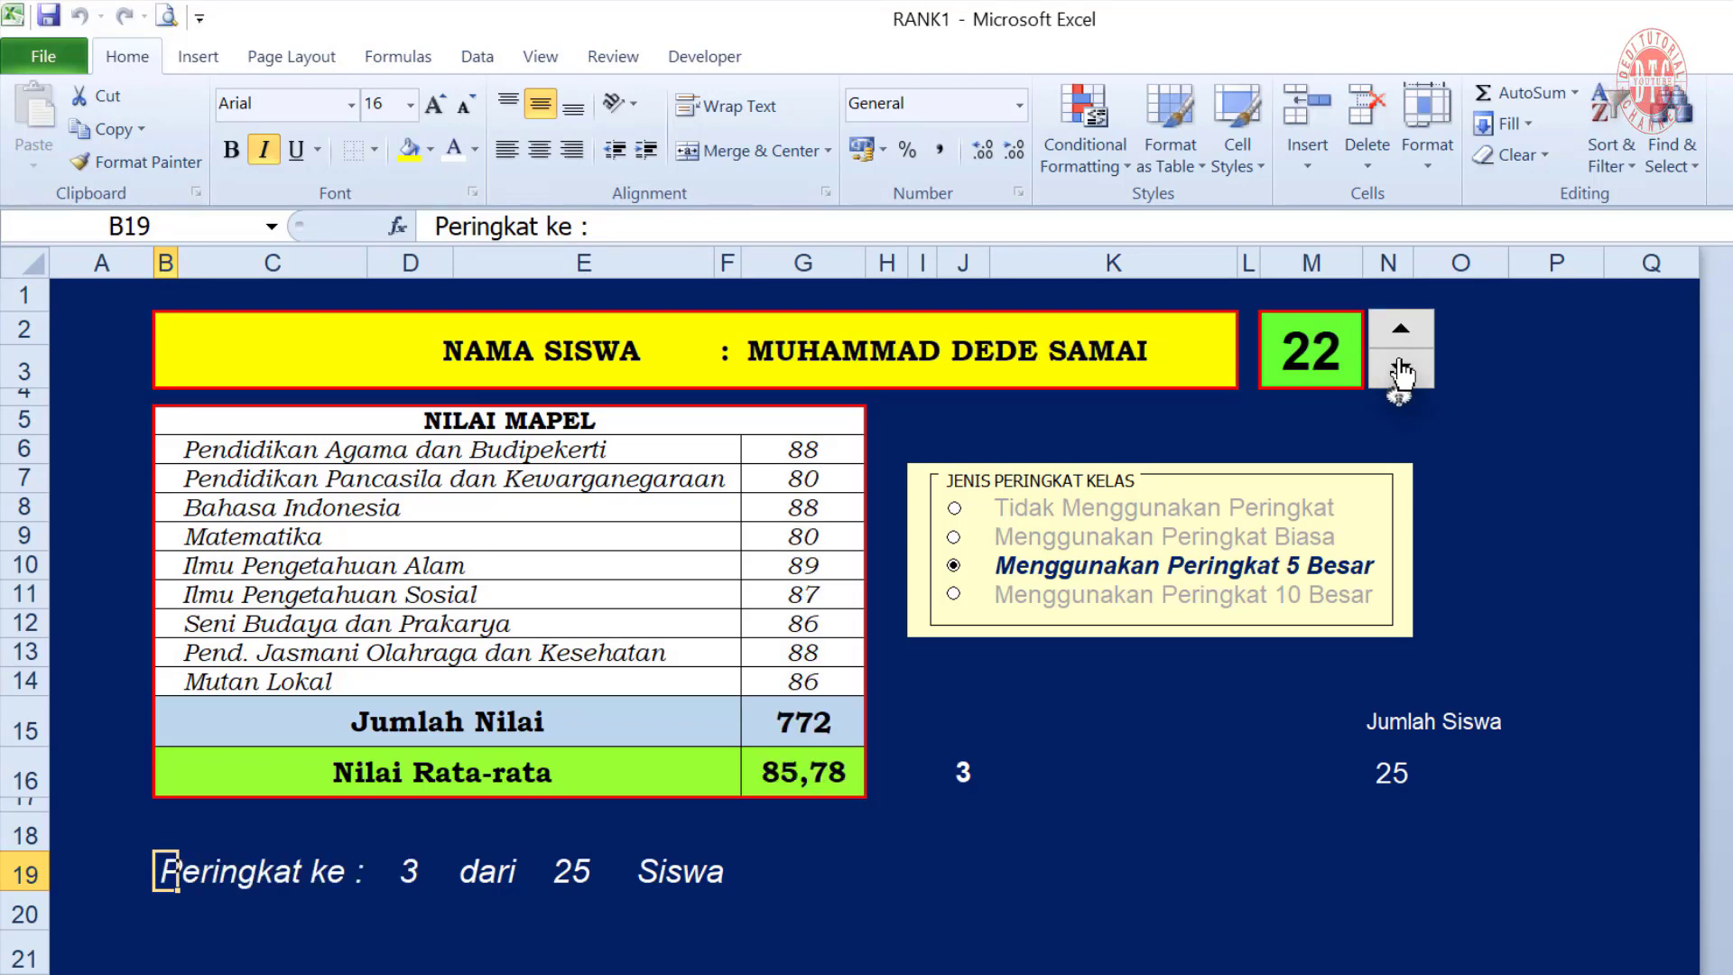
Define a formula-based conditional formatting rule for cell E19 with the condition =($D$19)>6
left_click(478, 874)
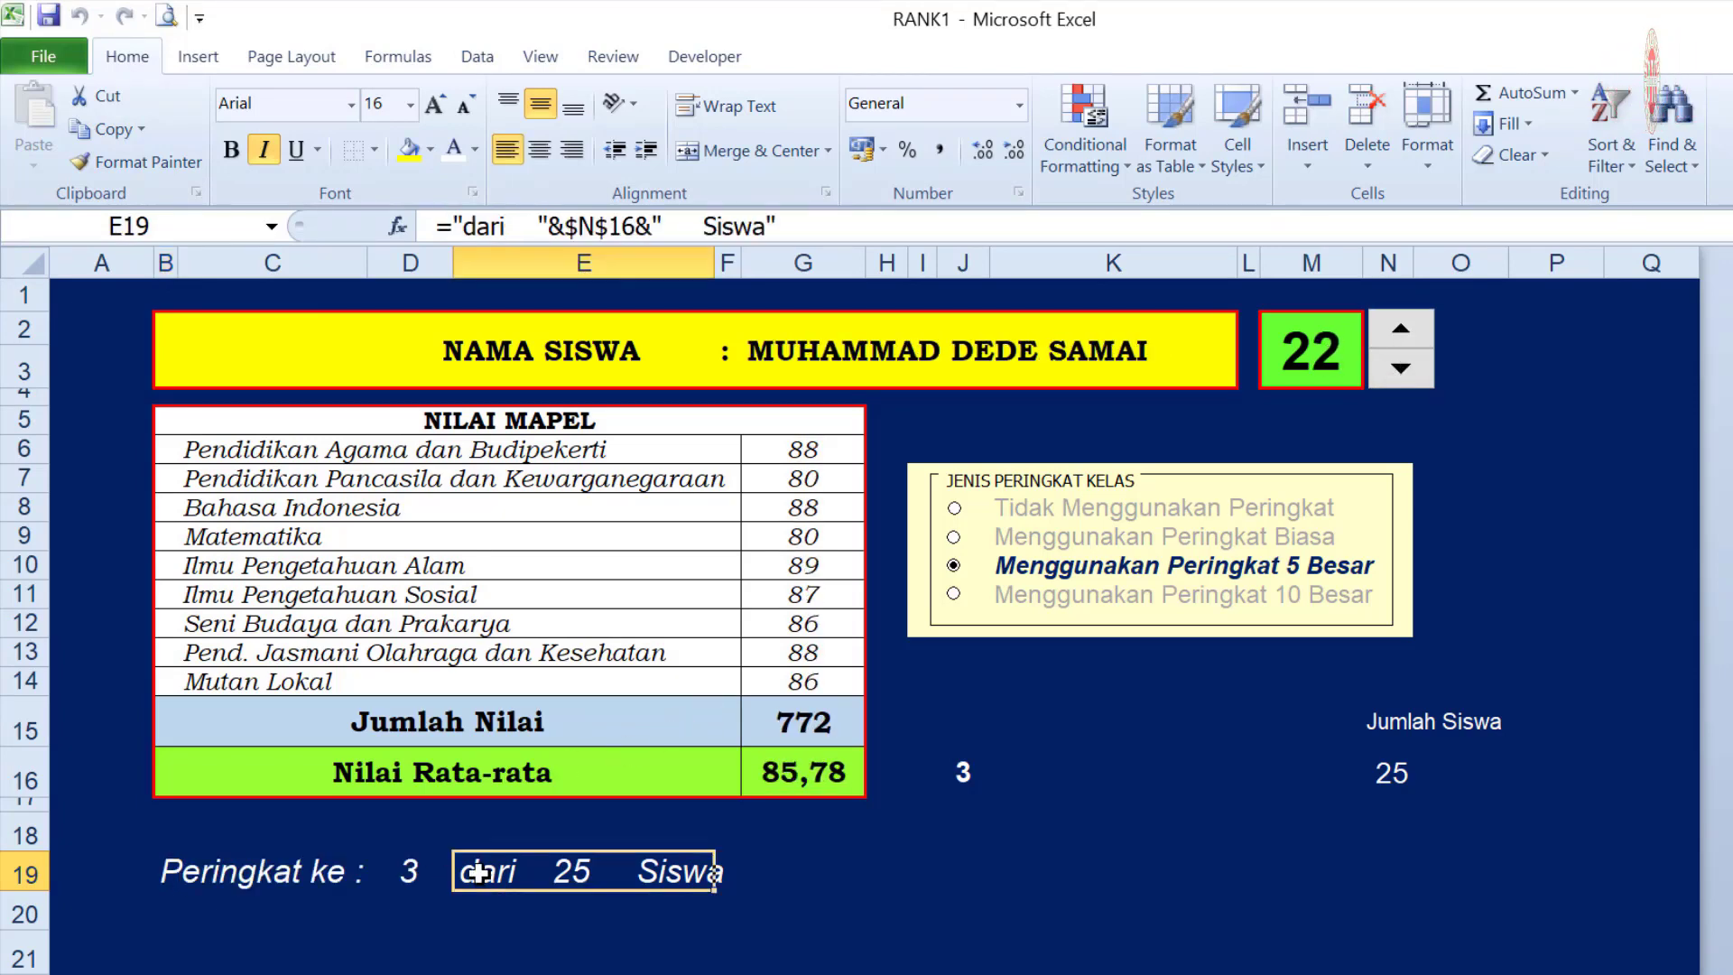
left_click(1085, 149)
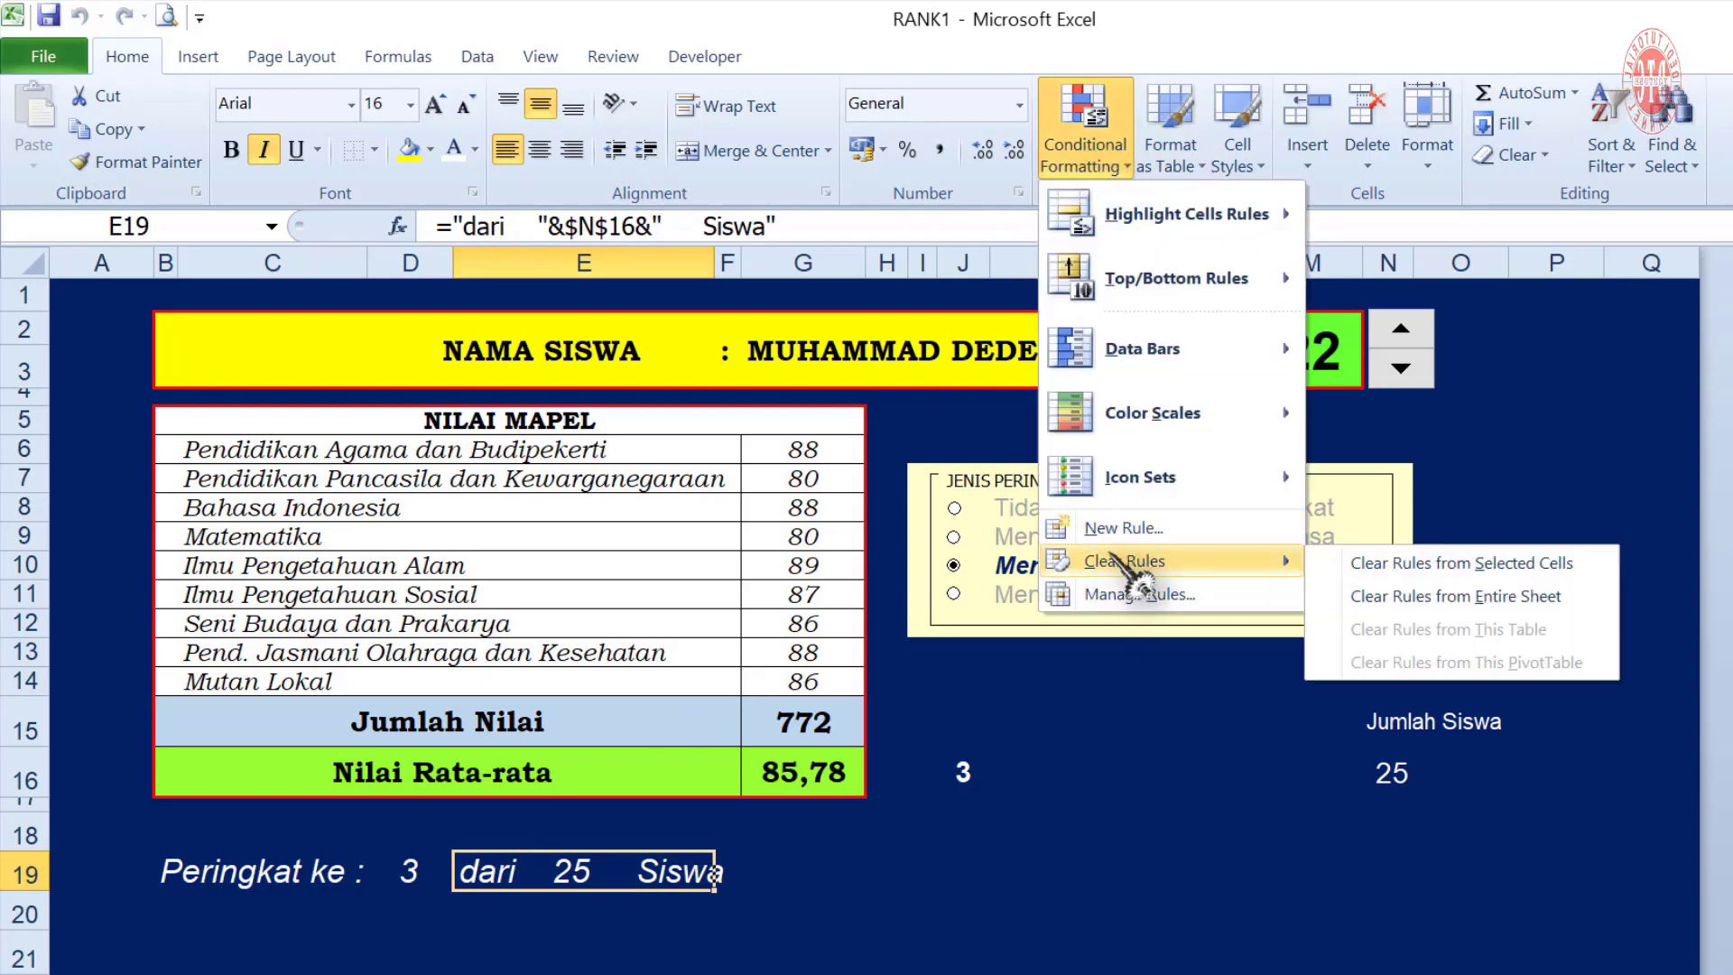
left_click(1123, 528)
left_click(135, 219)
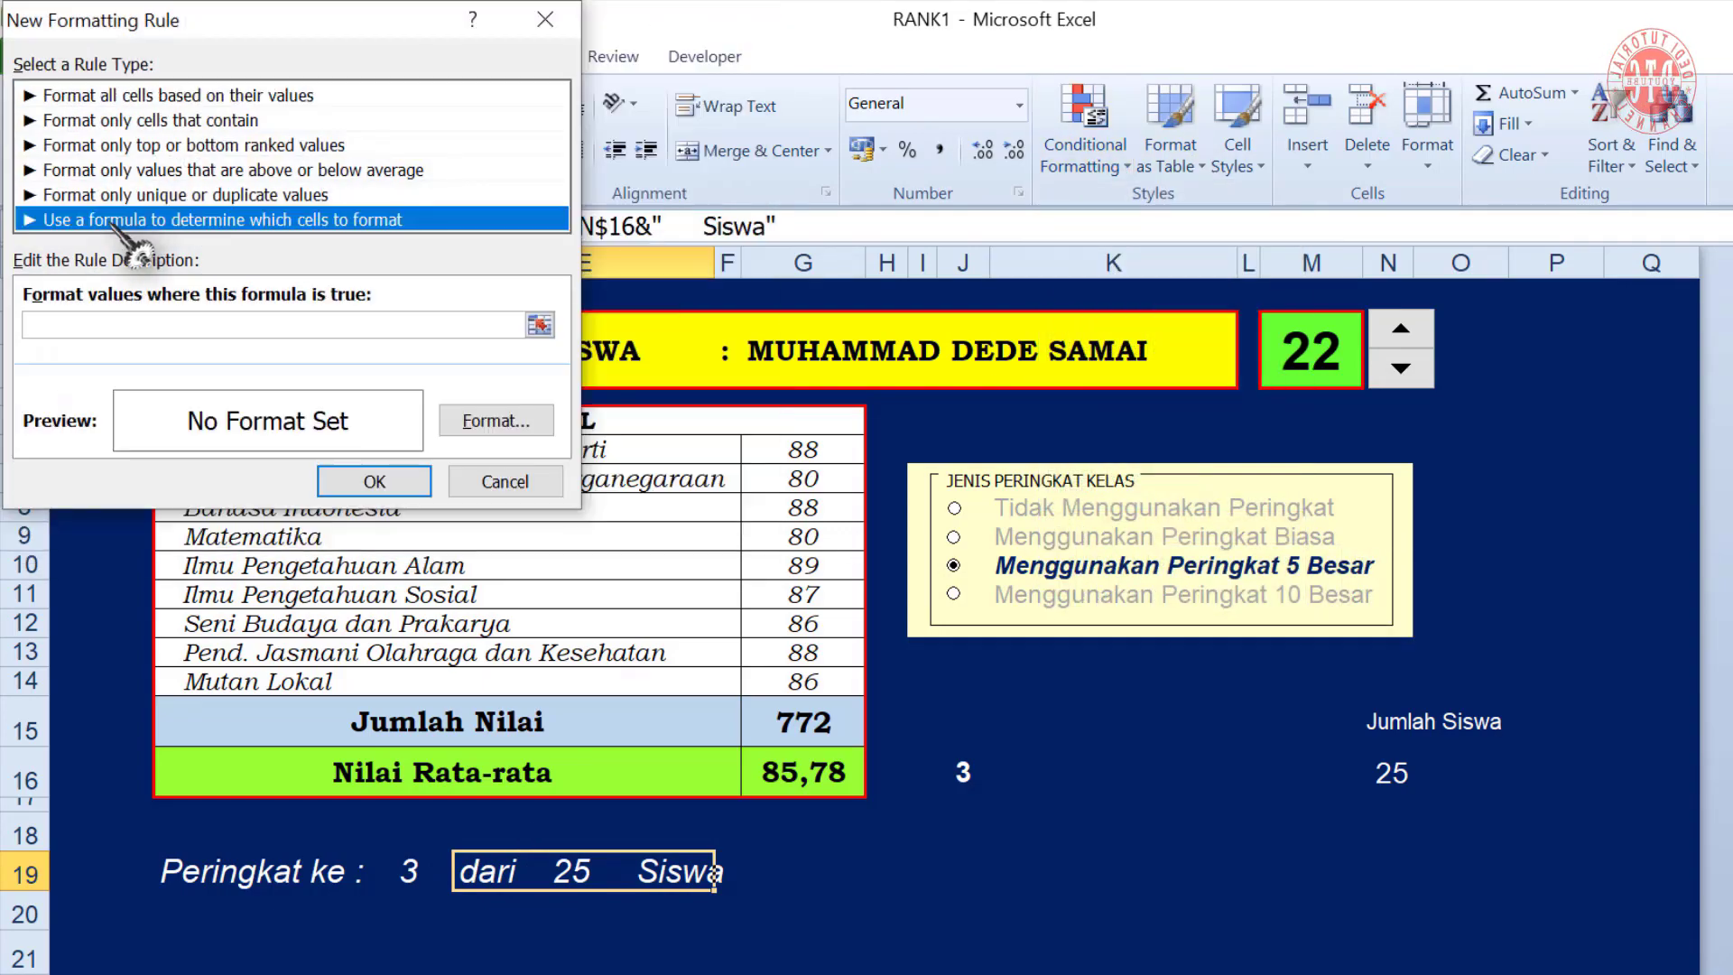
left_click(162, 320)
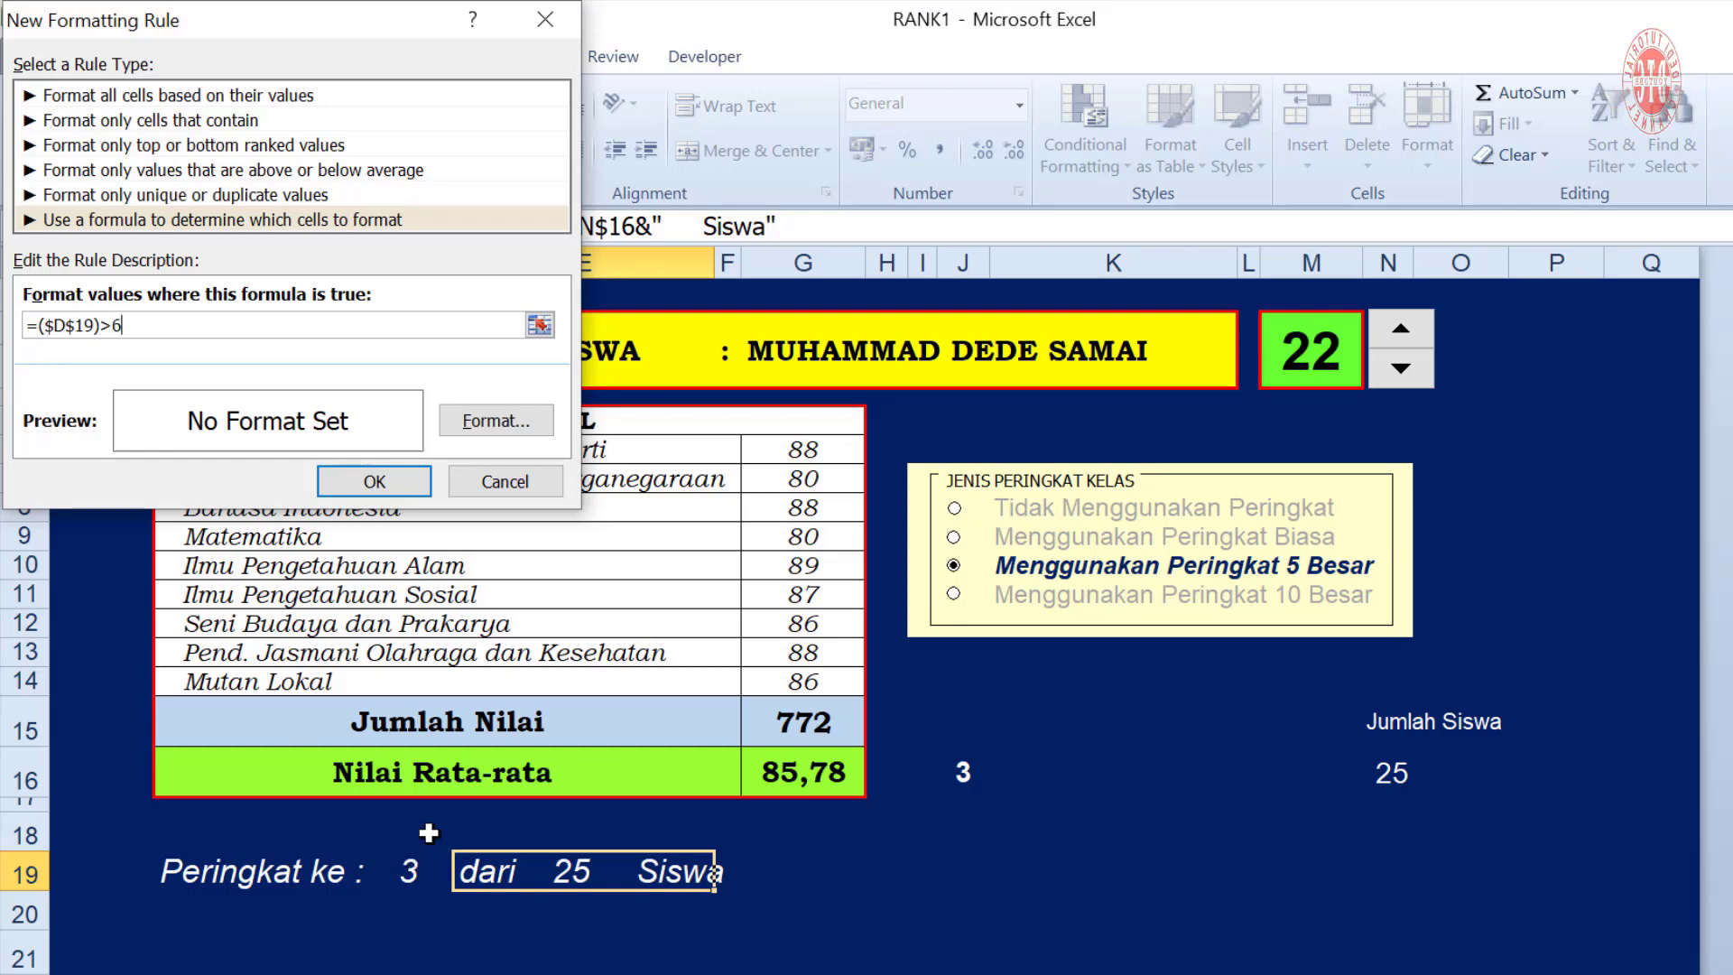
Give the new E19 rule a dark blue font colour and apply it
left_click(533, 432)
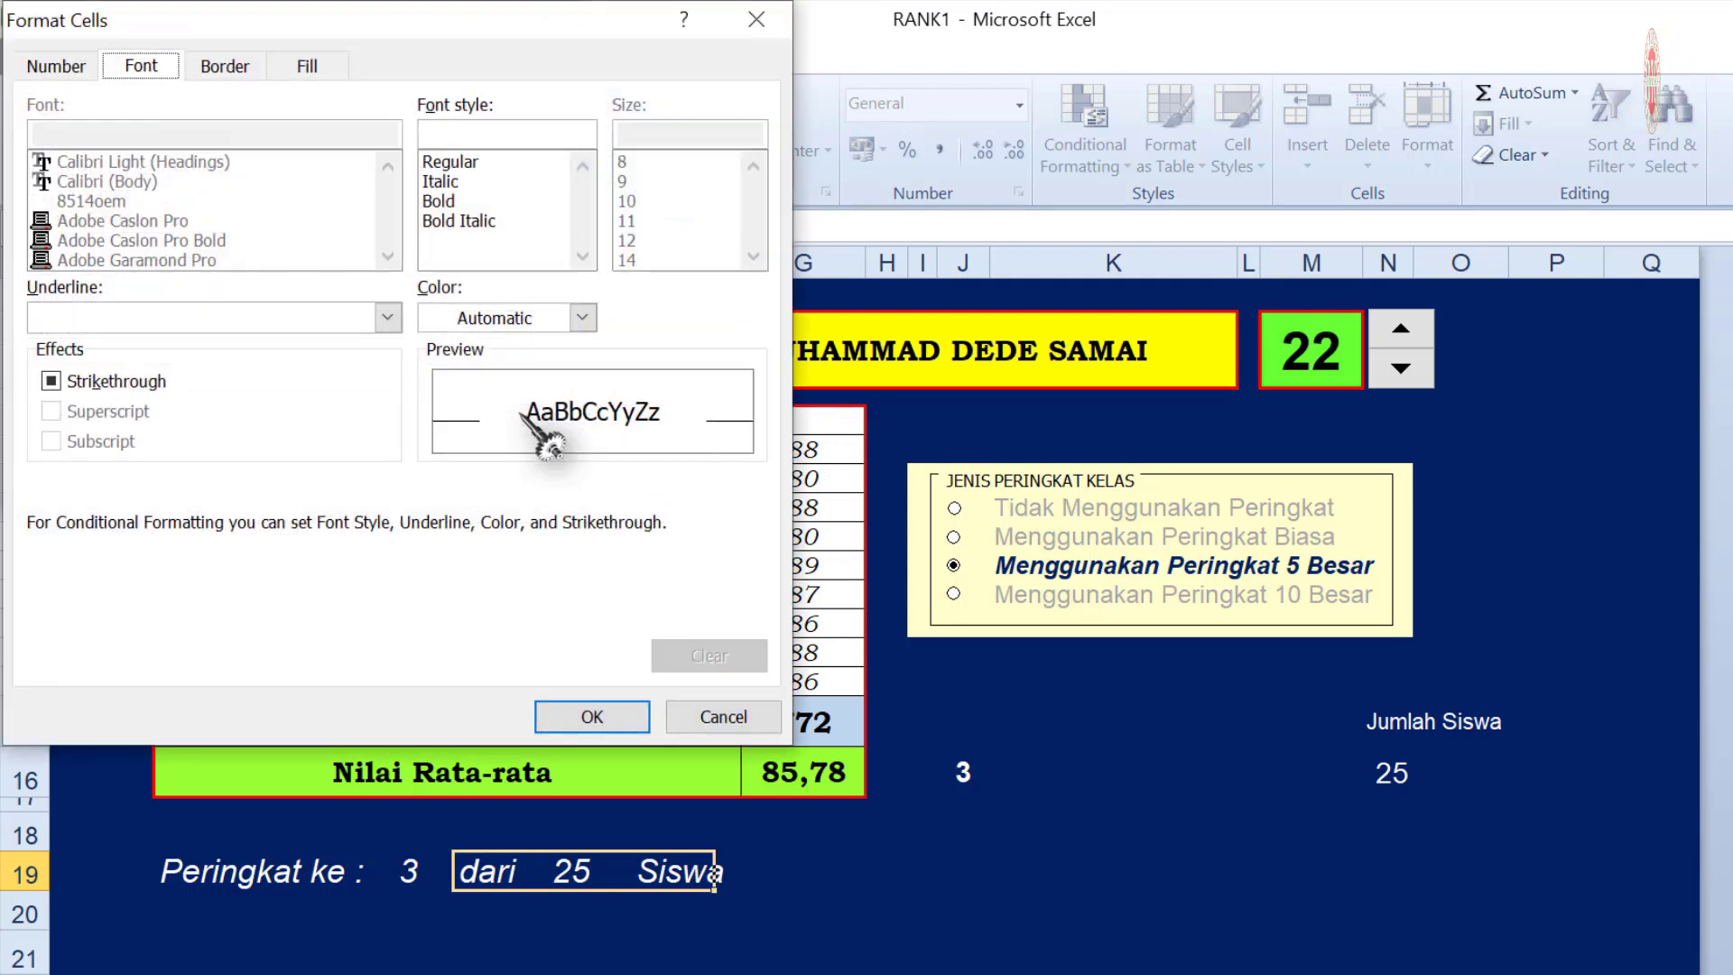
left_click(578, 319)
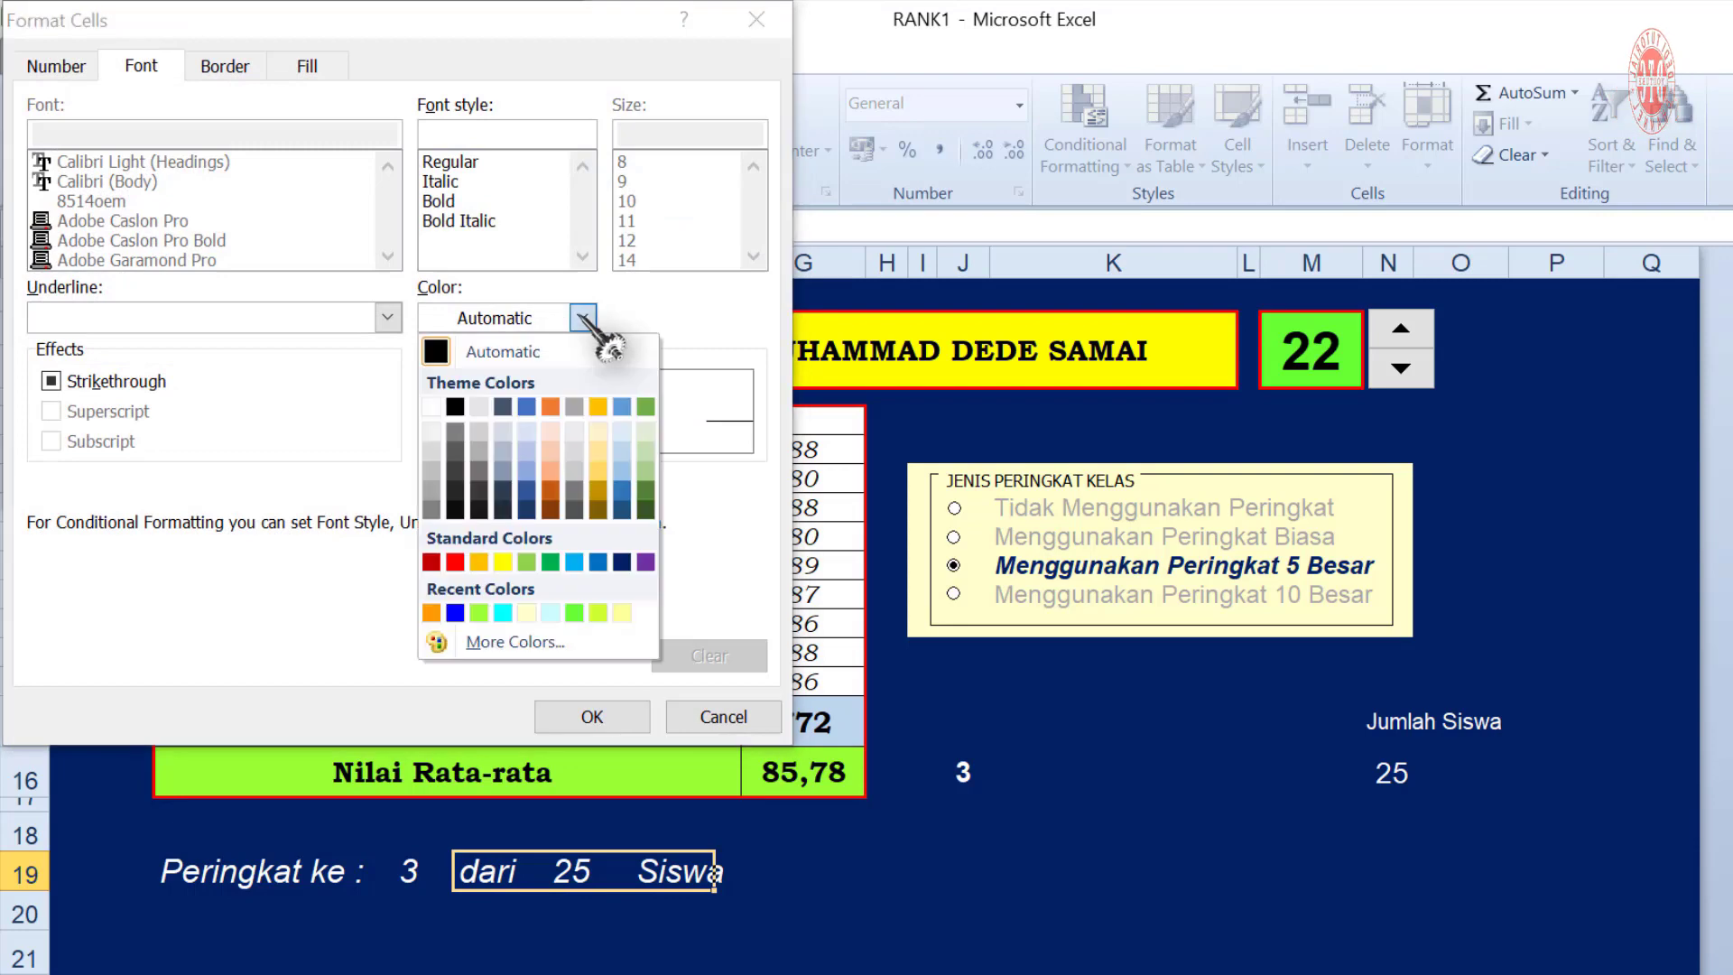
left_click(622, 562)
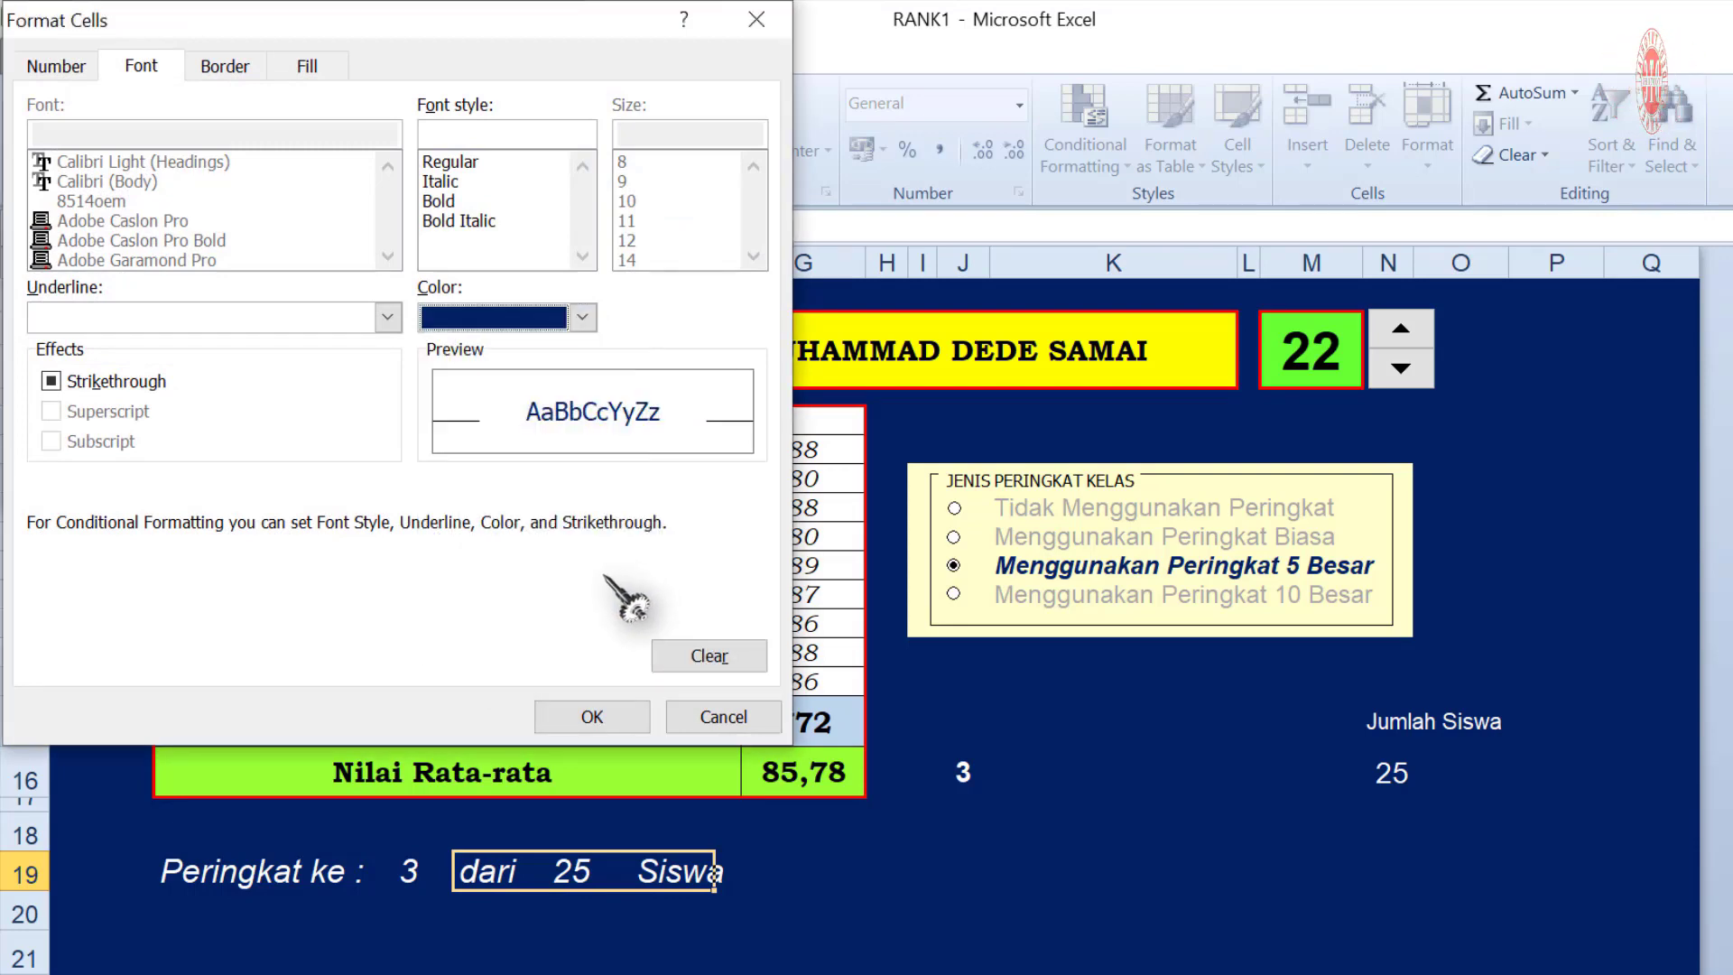
left_click(591, 713)
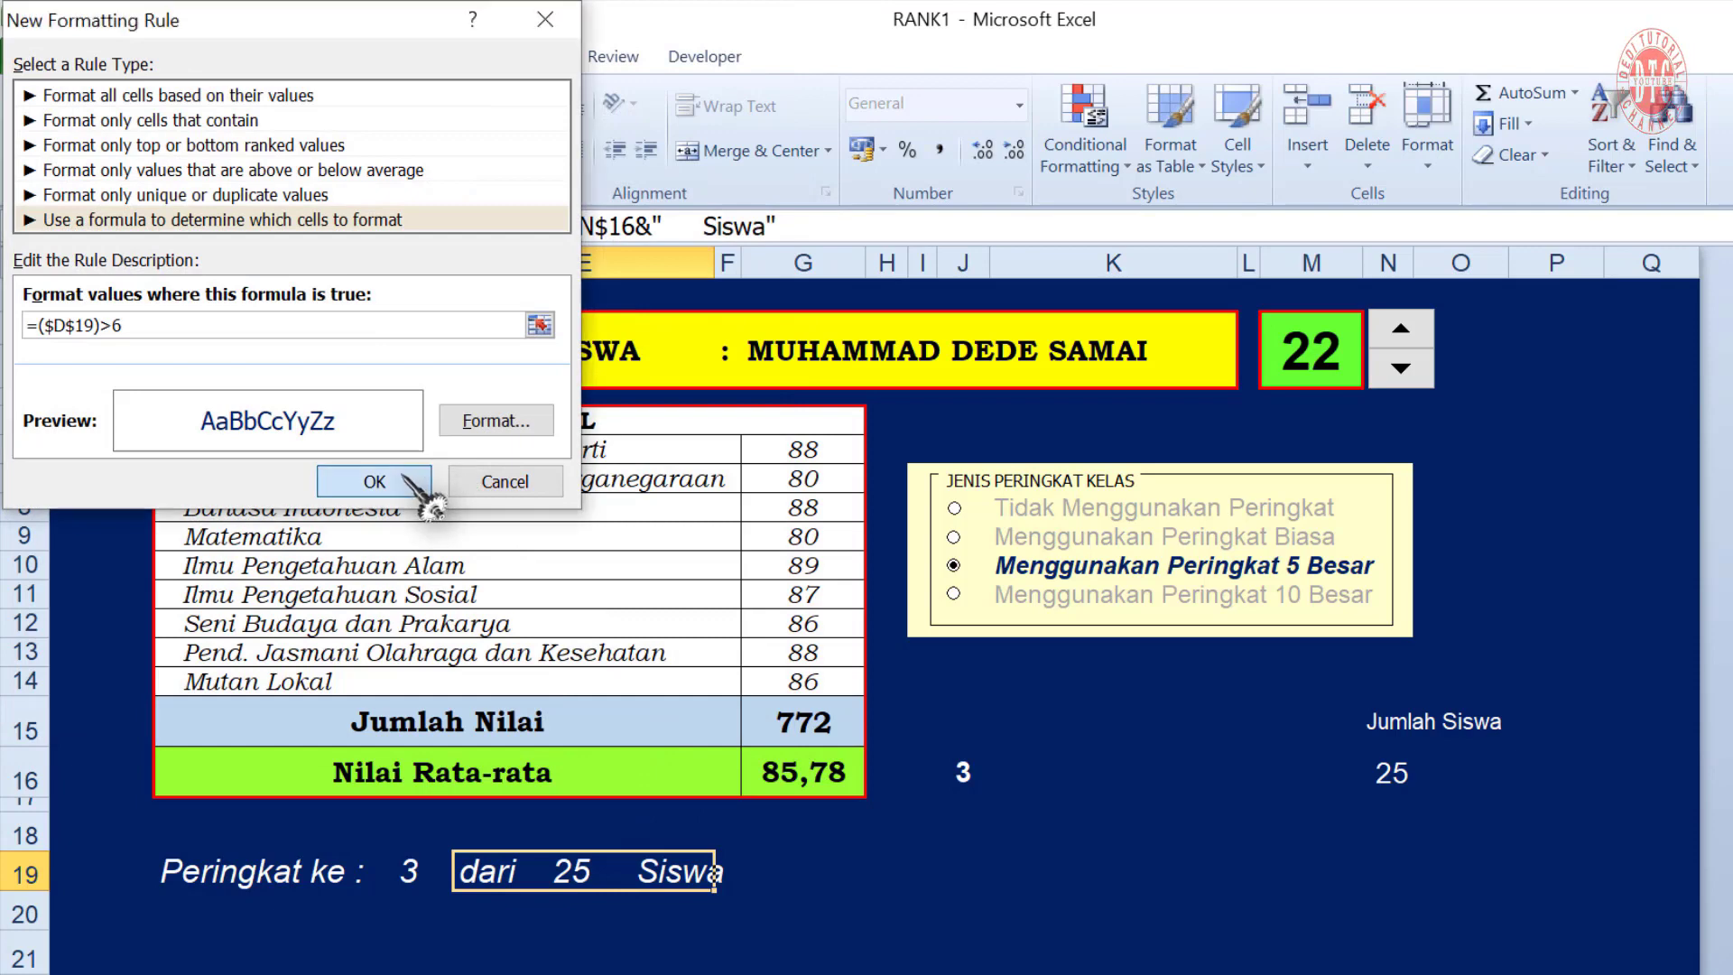
left_click(374, 481)
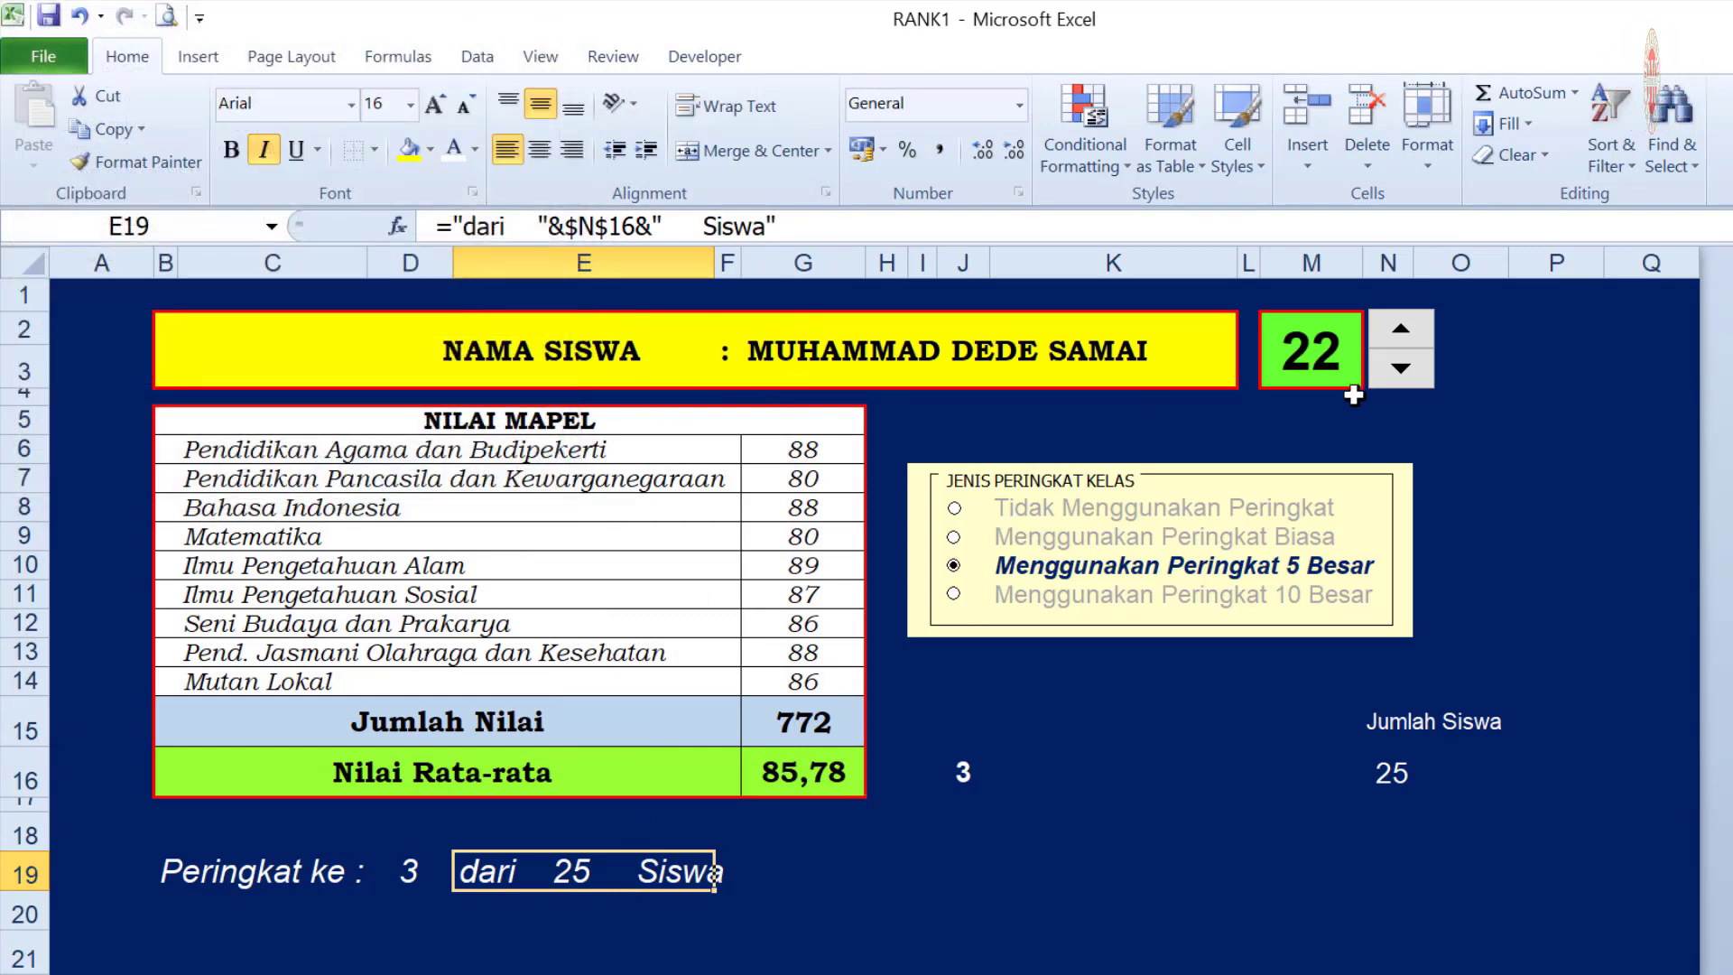
Test the E19 rule by stepping the student number back to 20 and forward to 21
left_click(1411, 384)
left_click(1411, 383)
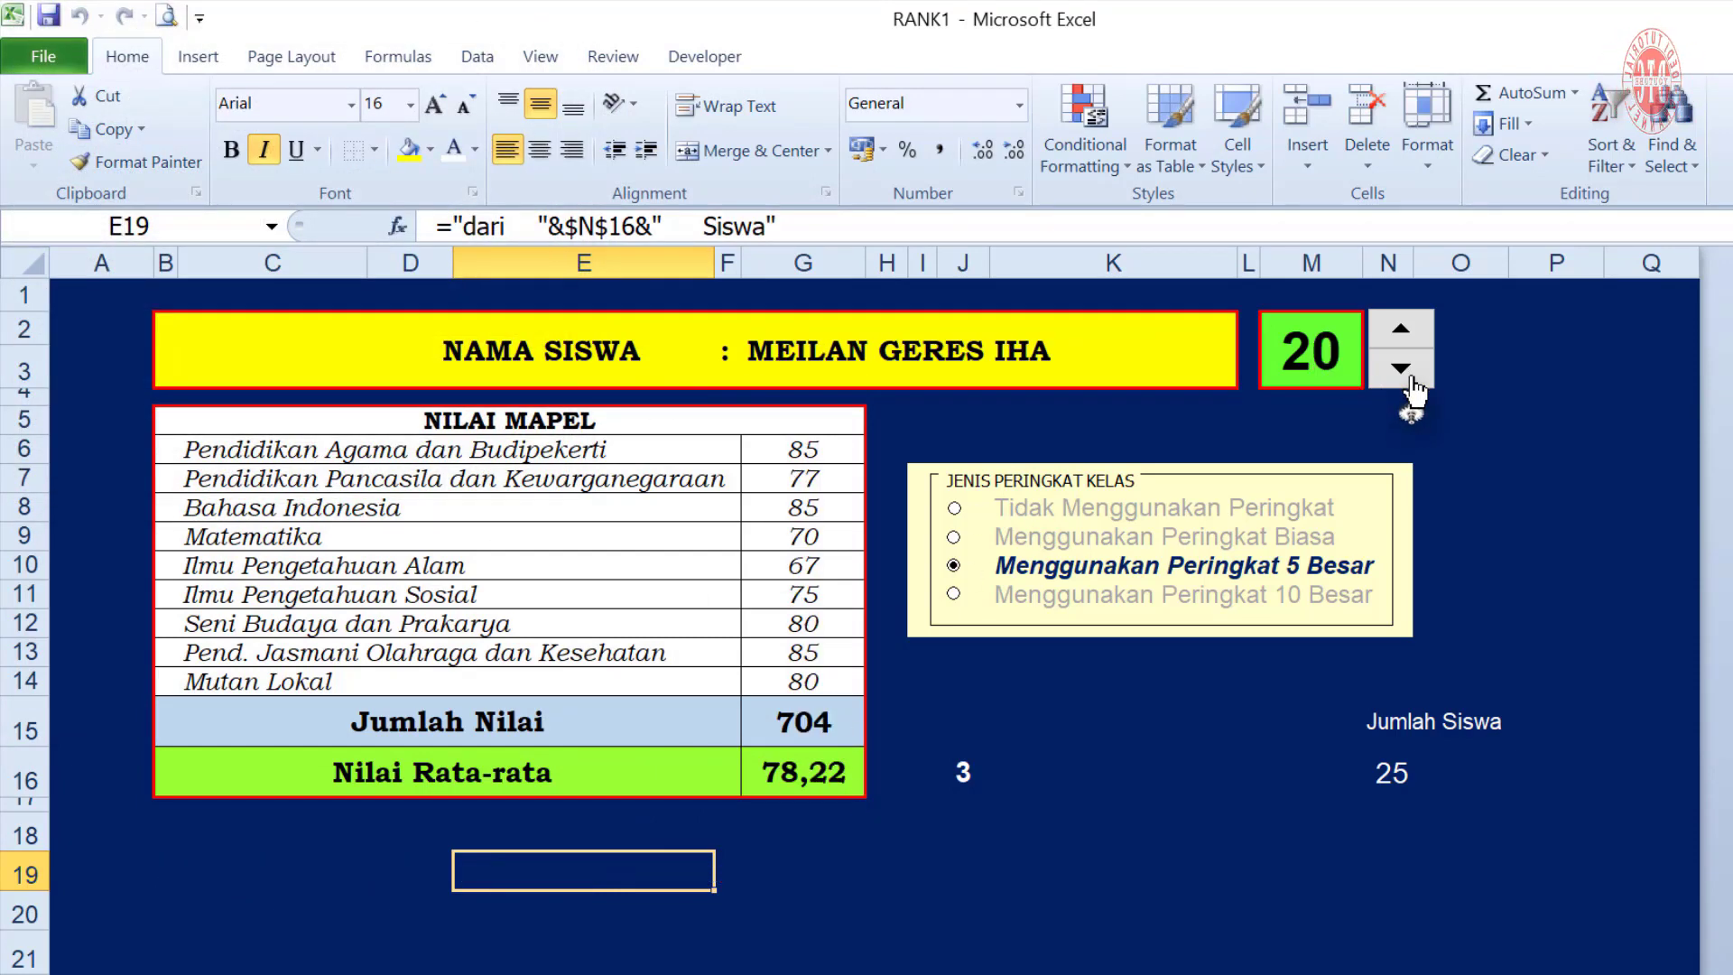
left_click(1406, 336)
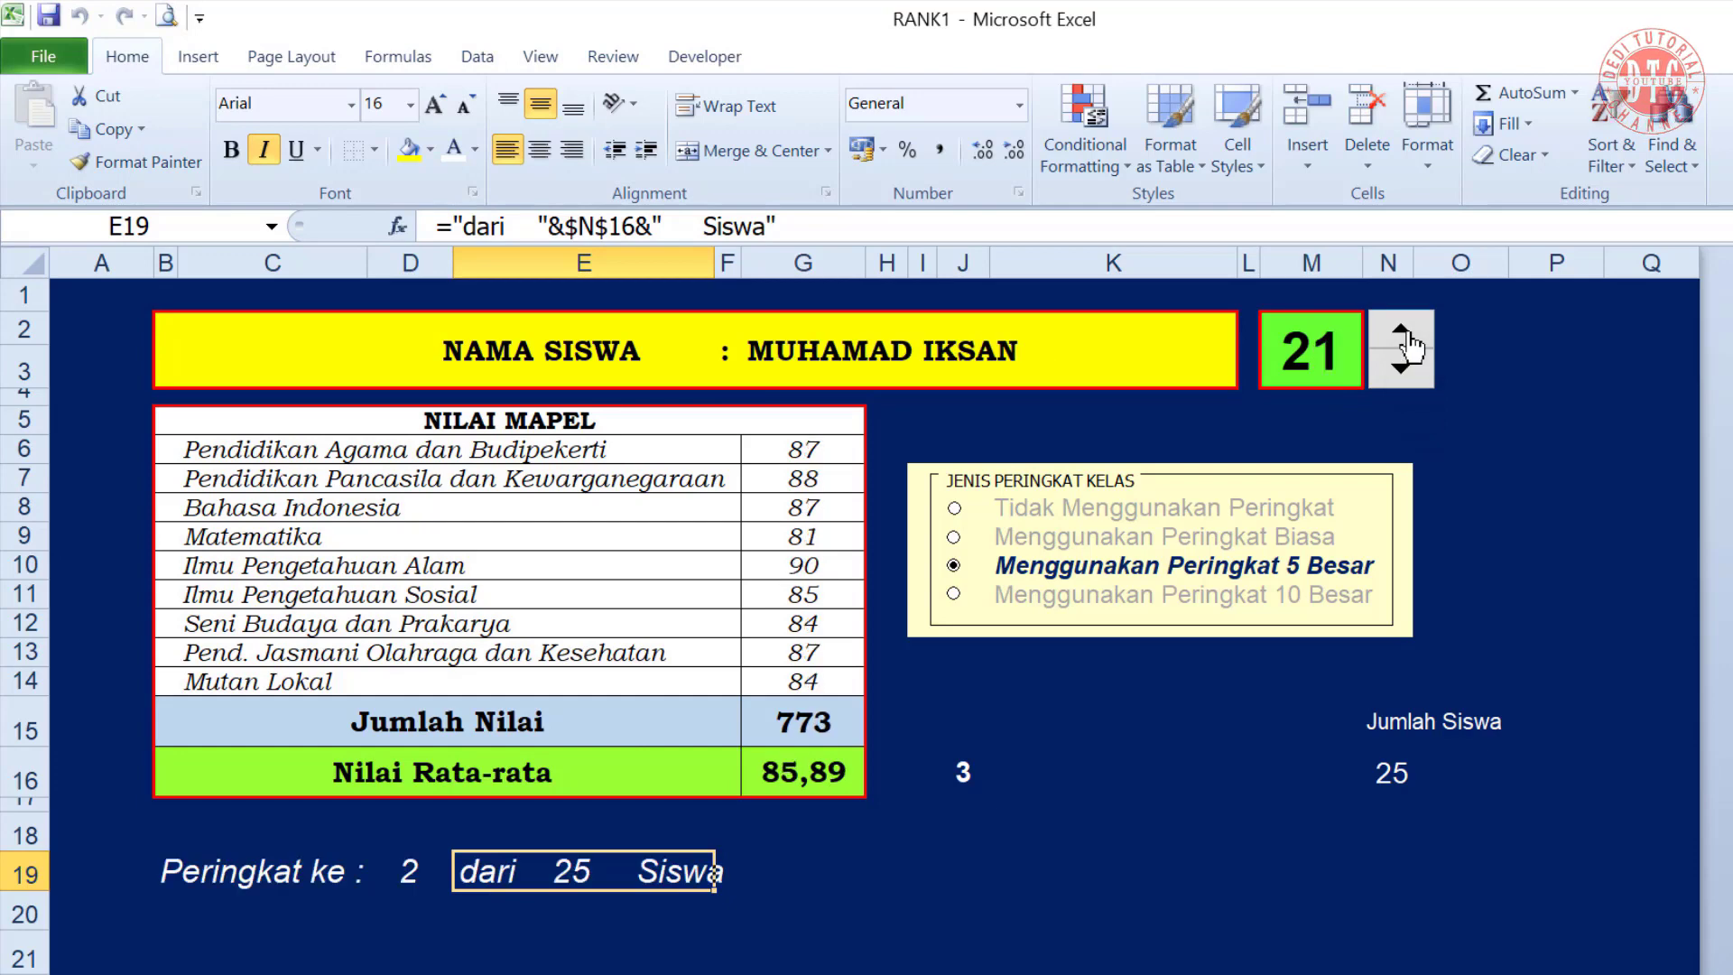
Choose the Menggunakan Peringkat 10 Besar ranking type and define a formula-based conditional formatting rule for cell B20 with the condition =($D$20)>11
left_click(953, 591)
left_click(164, 910)
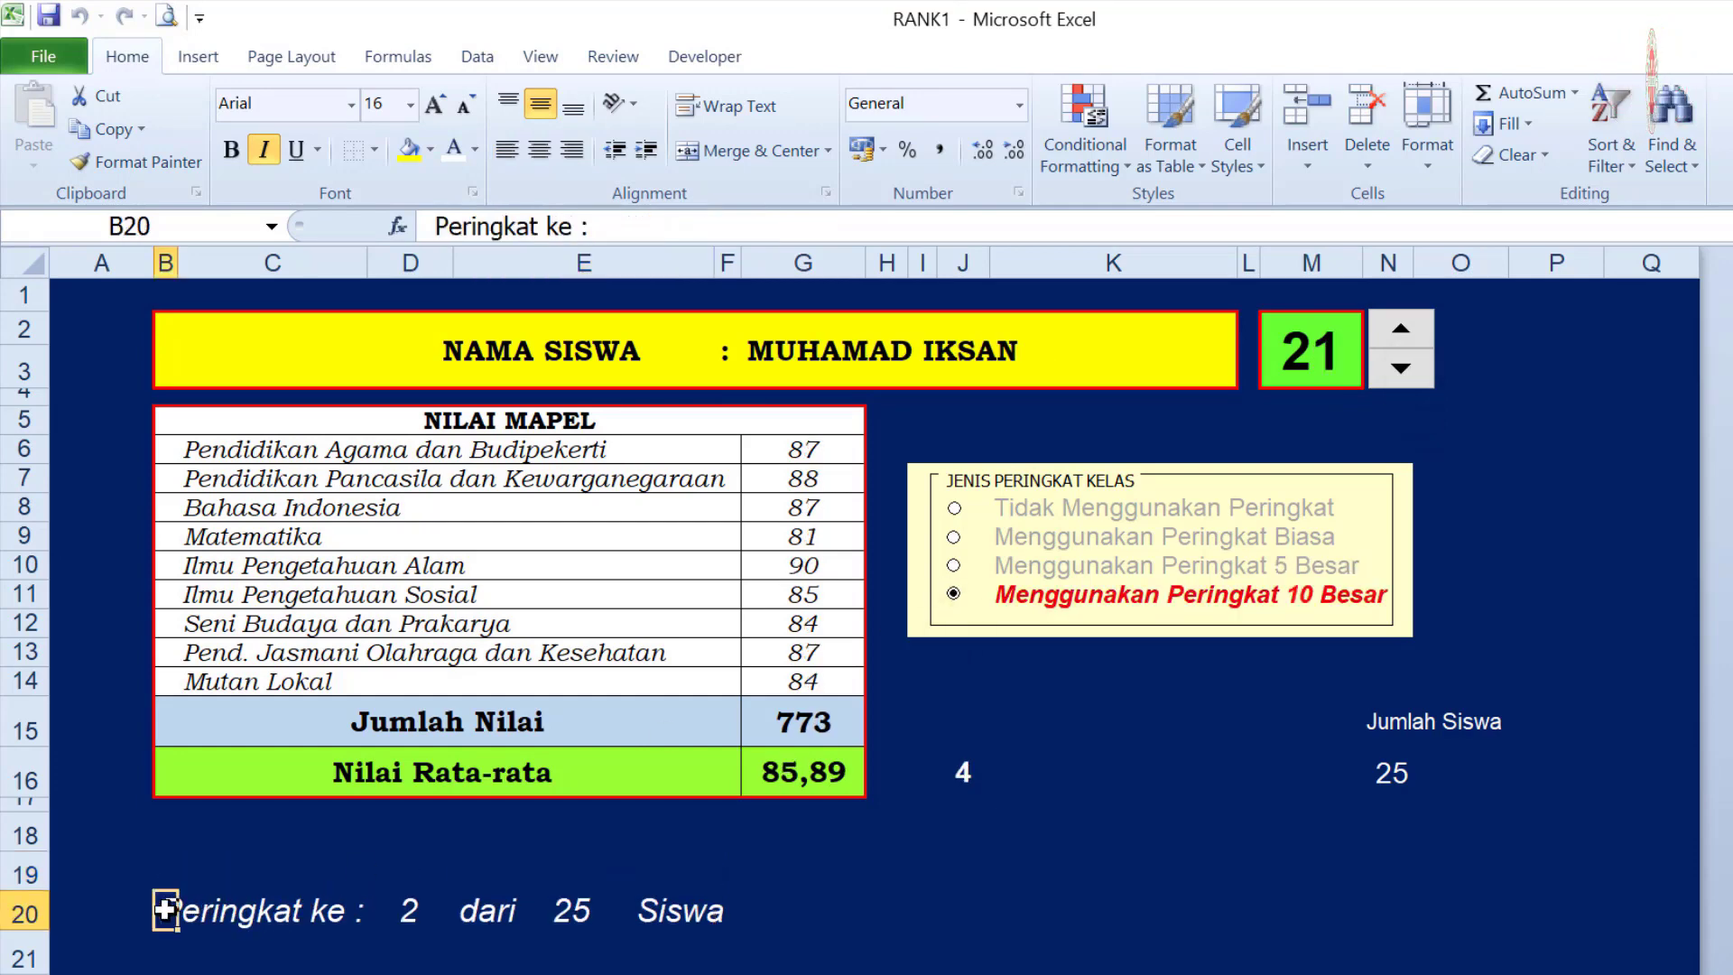
left_click(1091, 155)
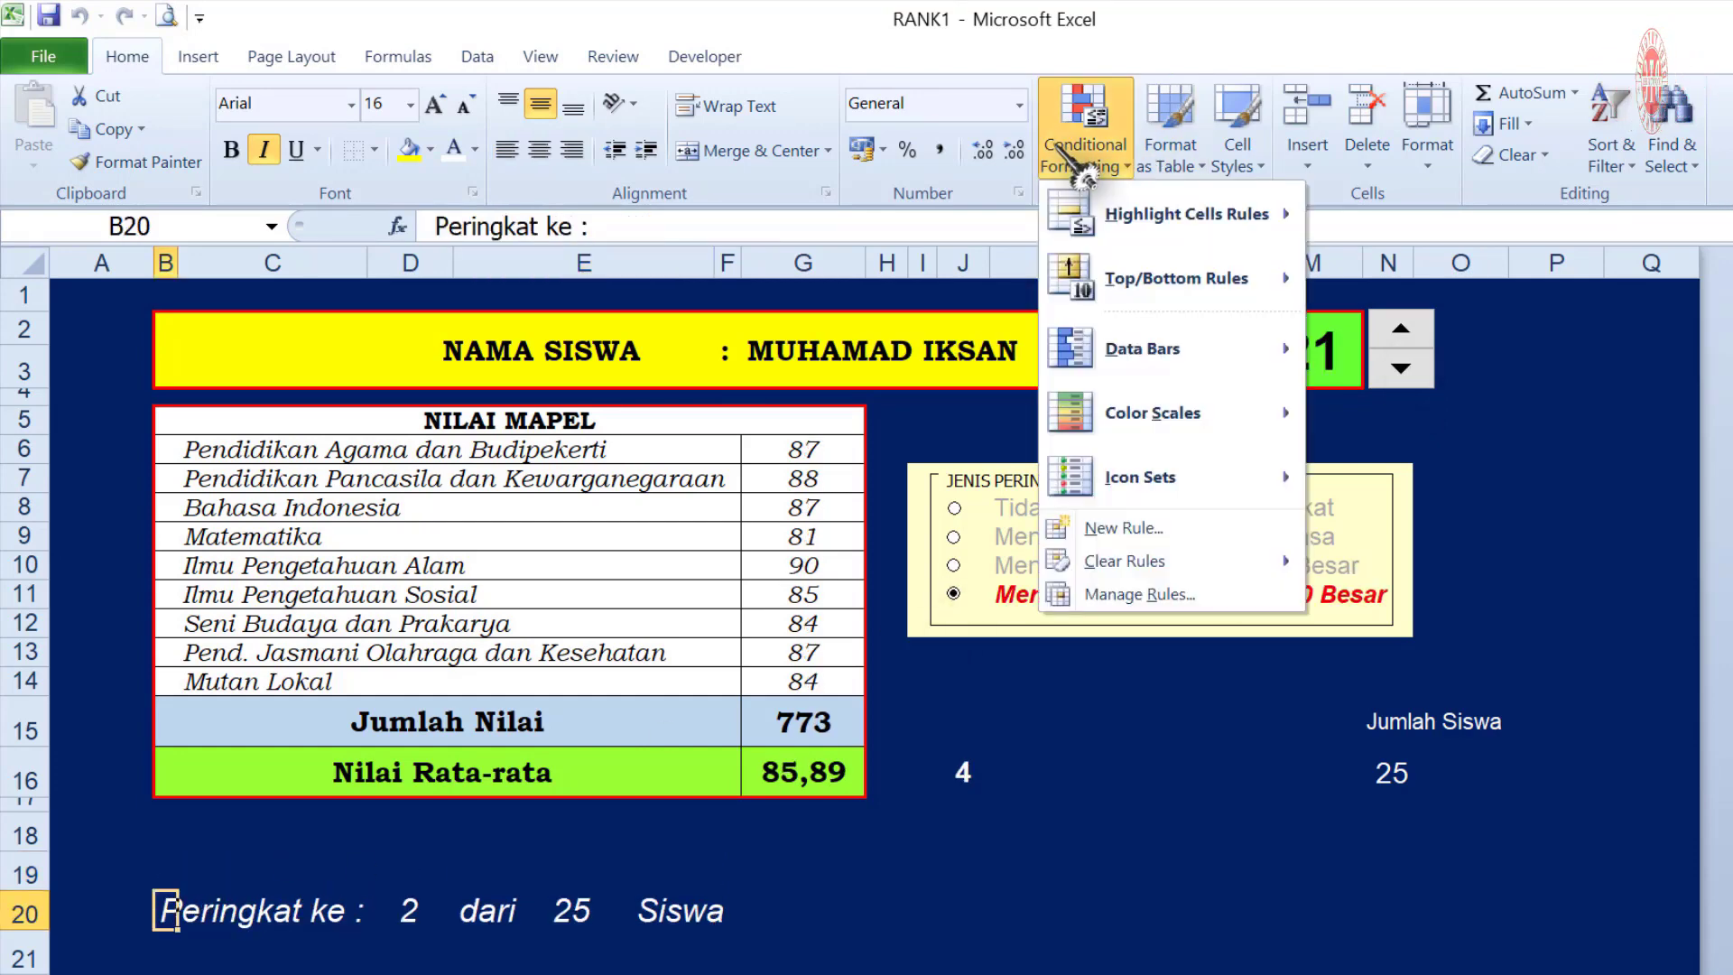
left_click(1135, 531)
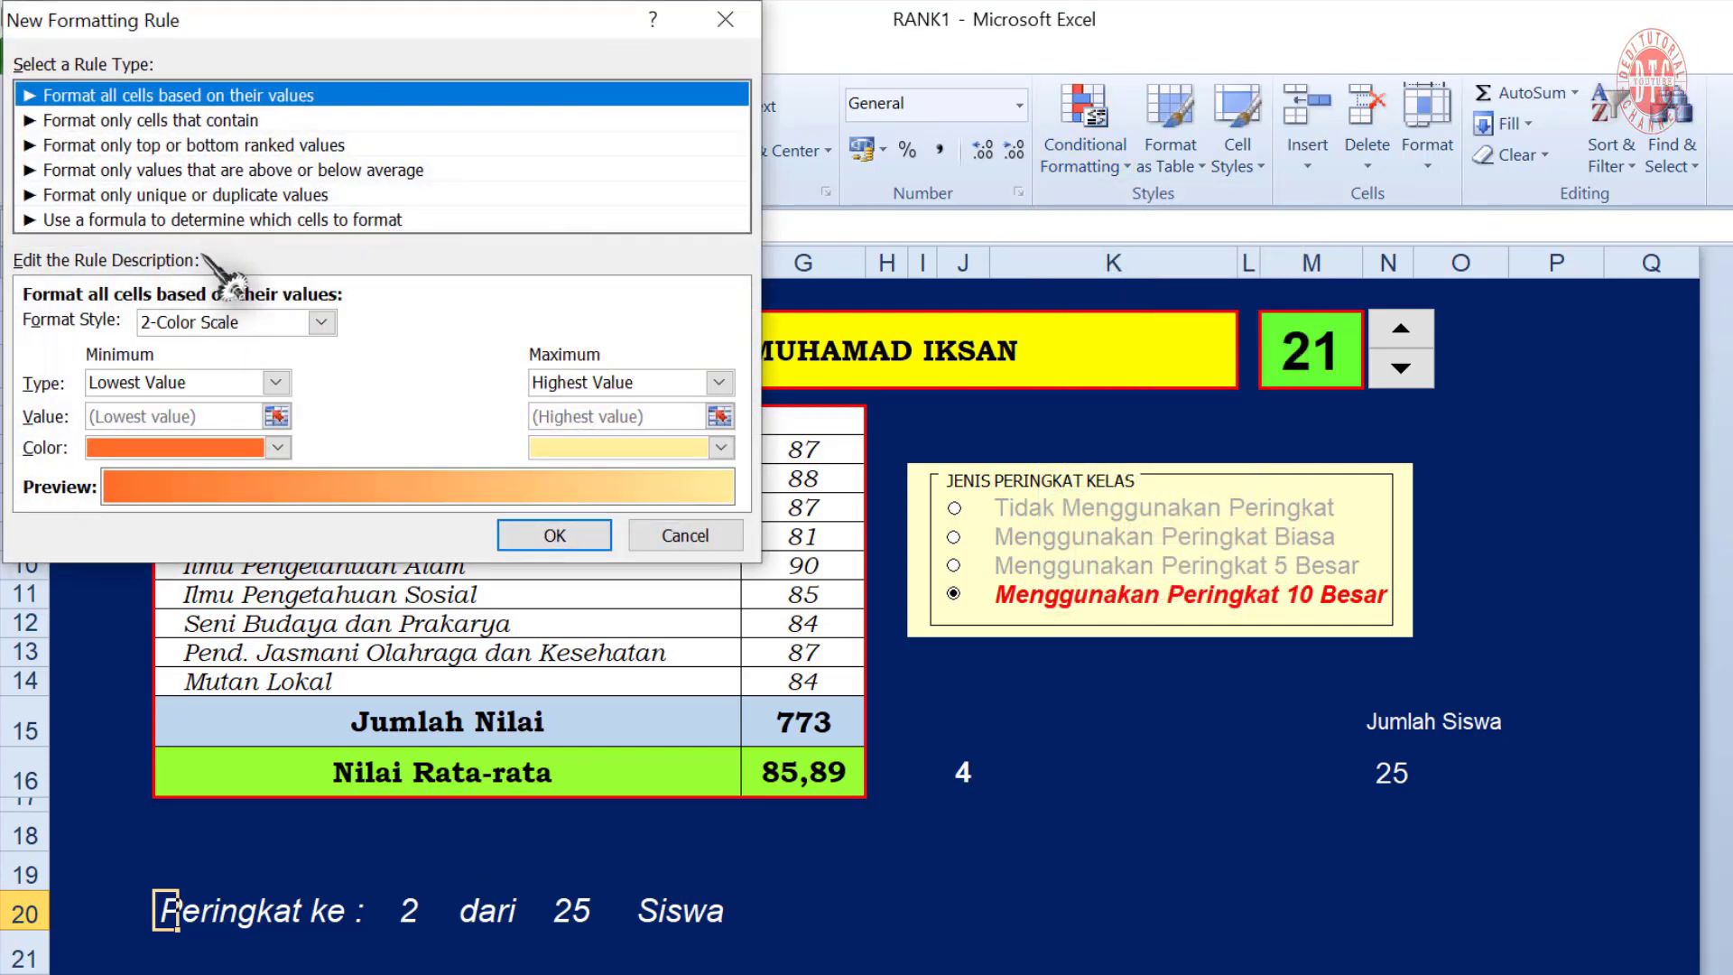
left_click(231, 219)
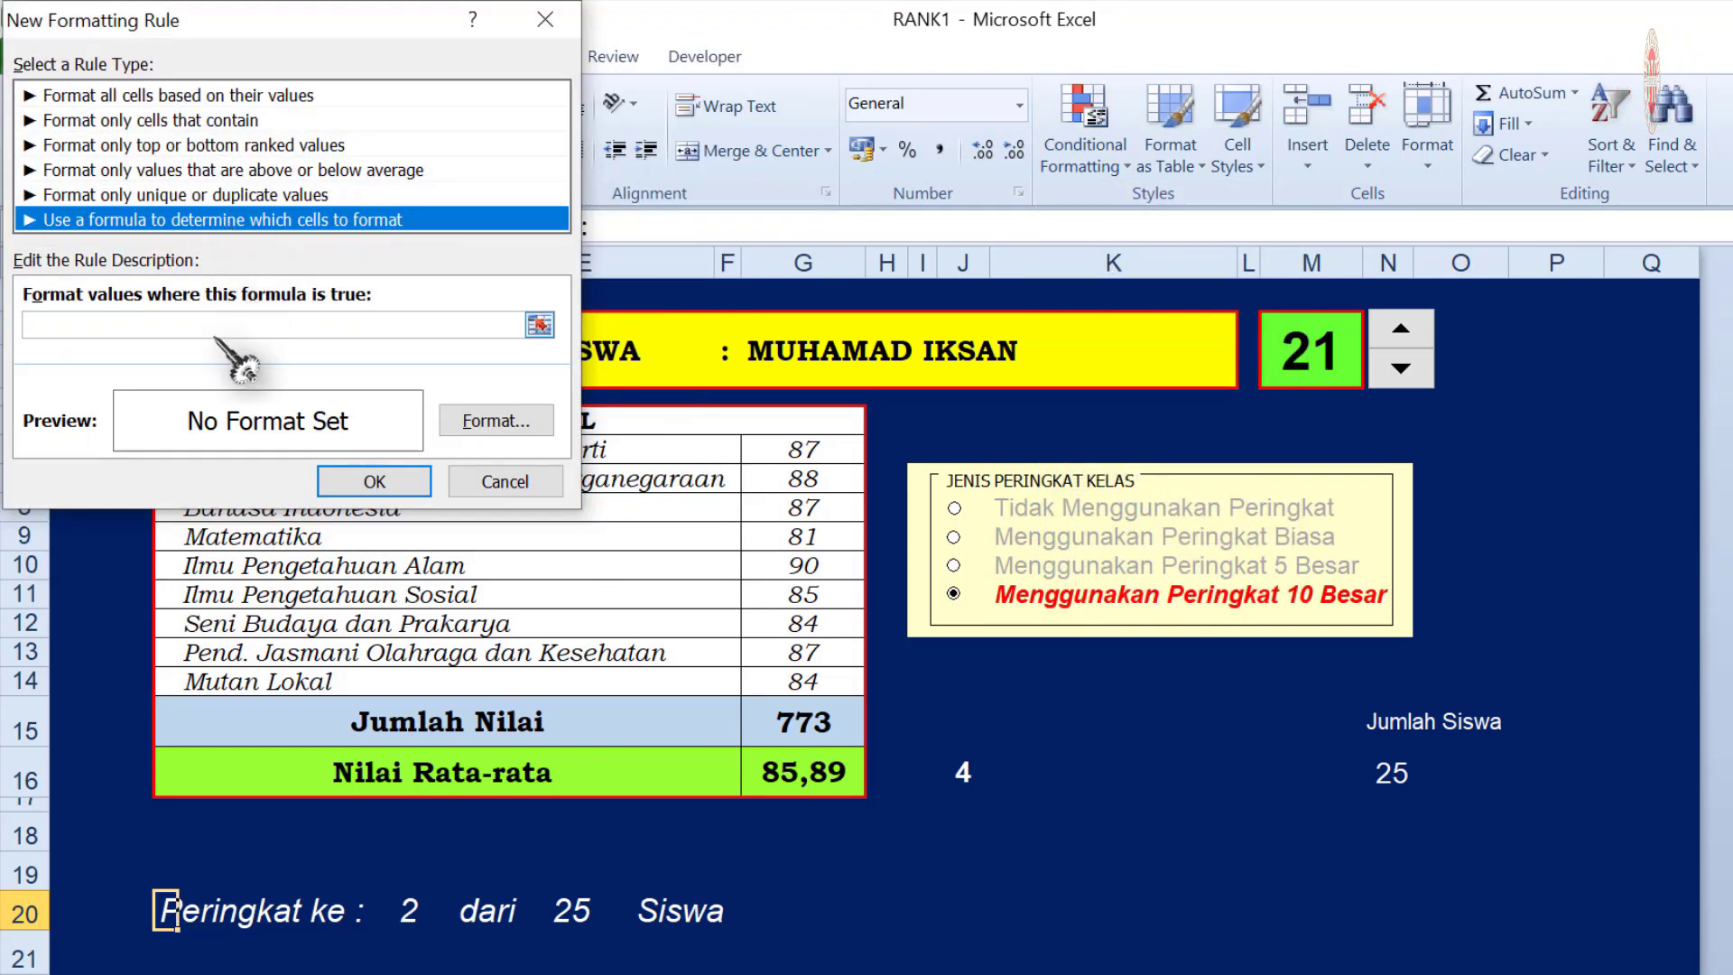
left_click(221, 323)
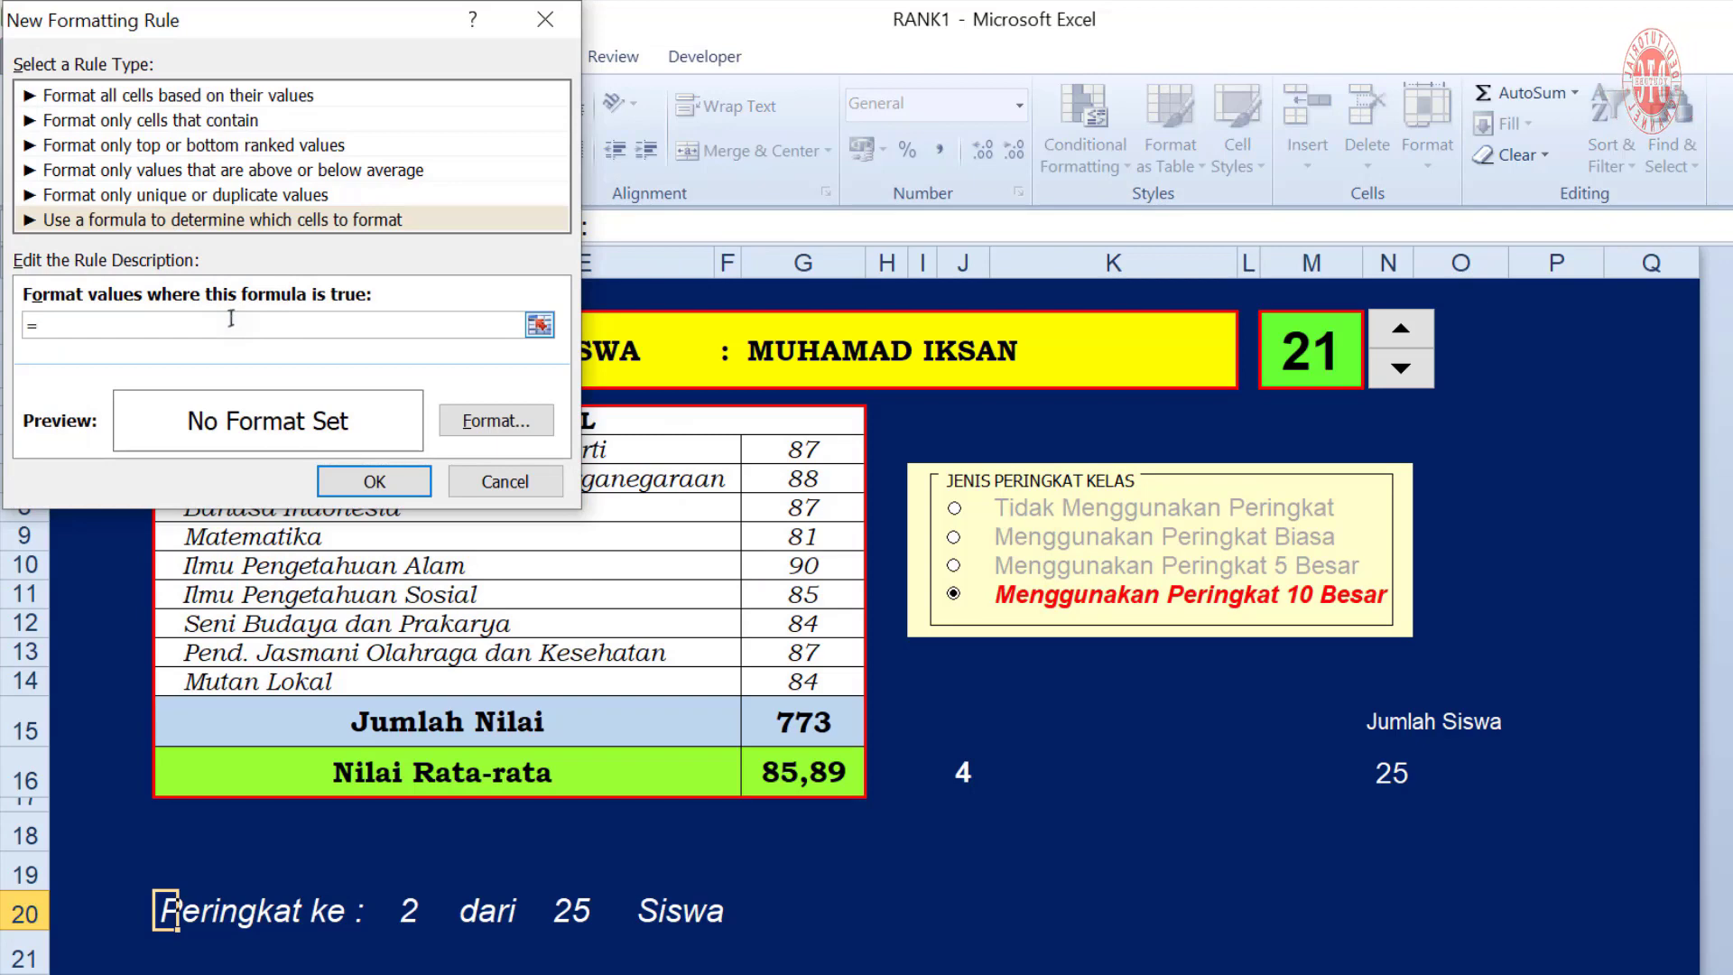
left_click(406, 914)
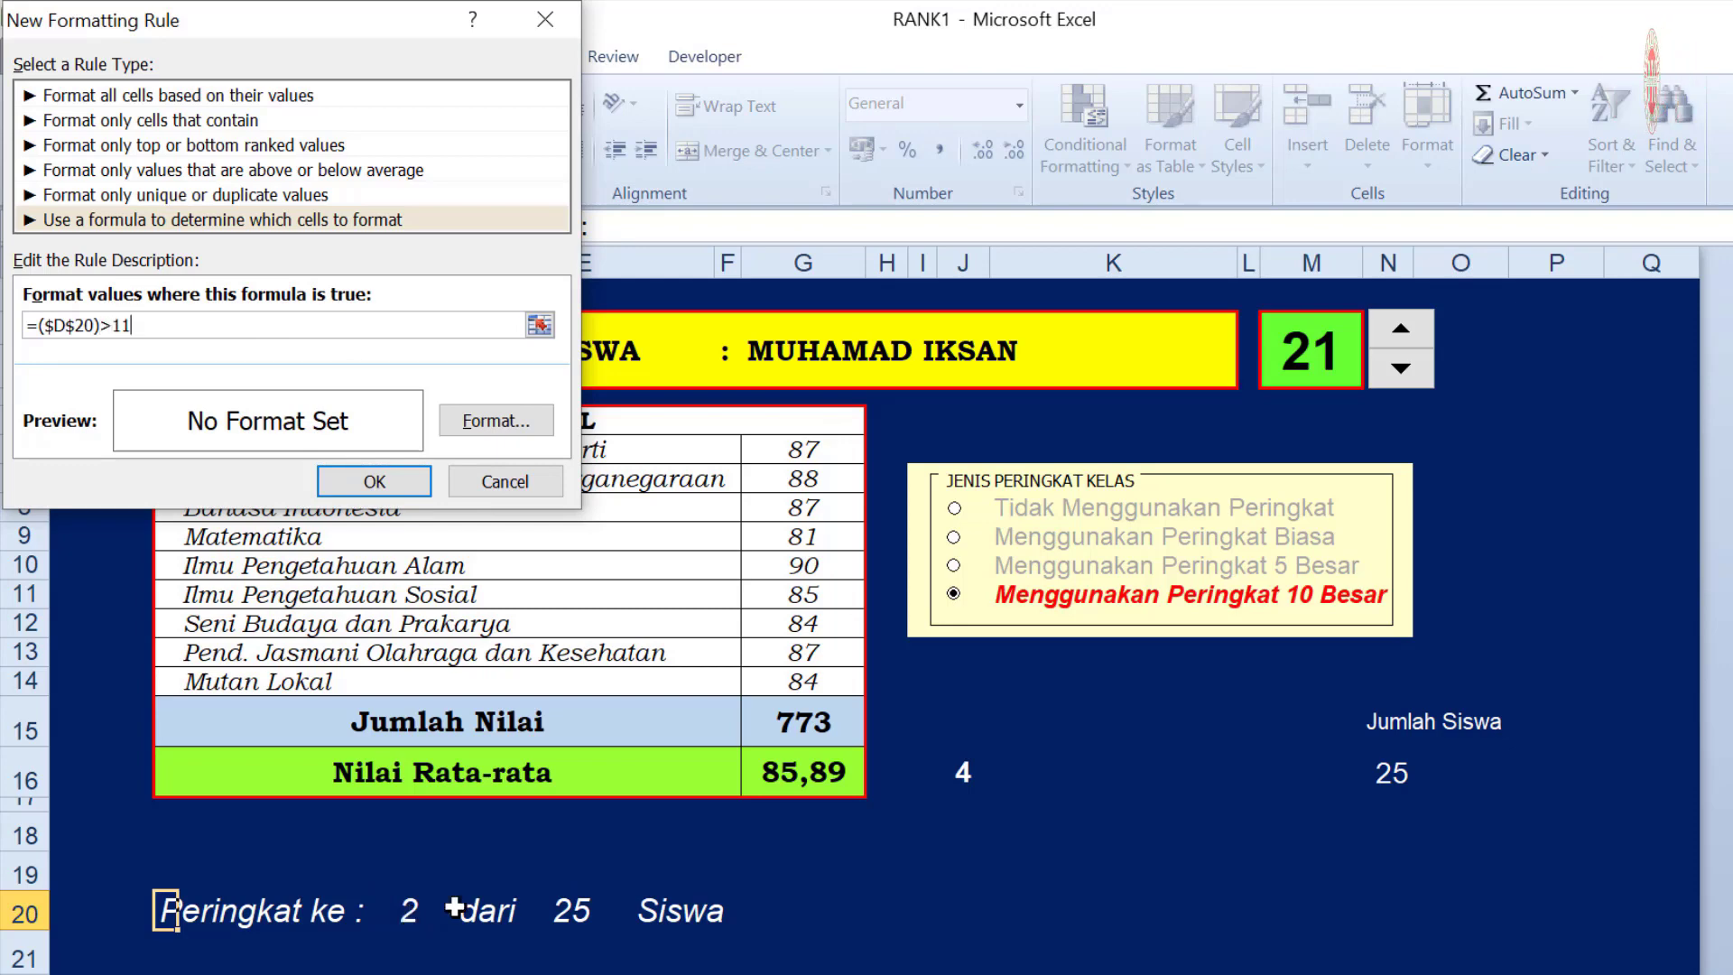
Give the new B20 rule a dark blue font colour and apply it
left_click(505, 423)
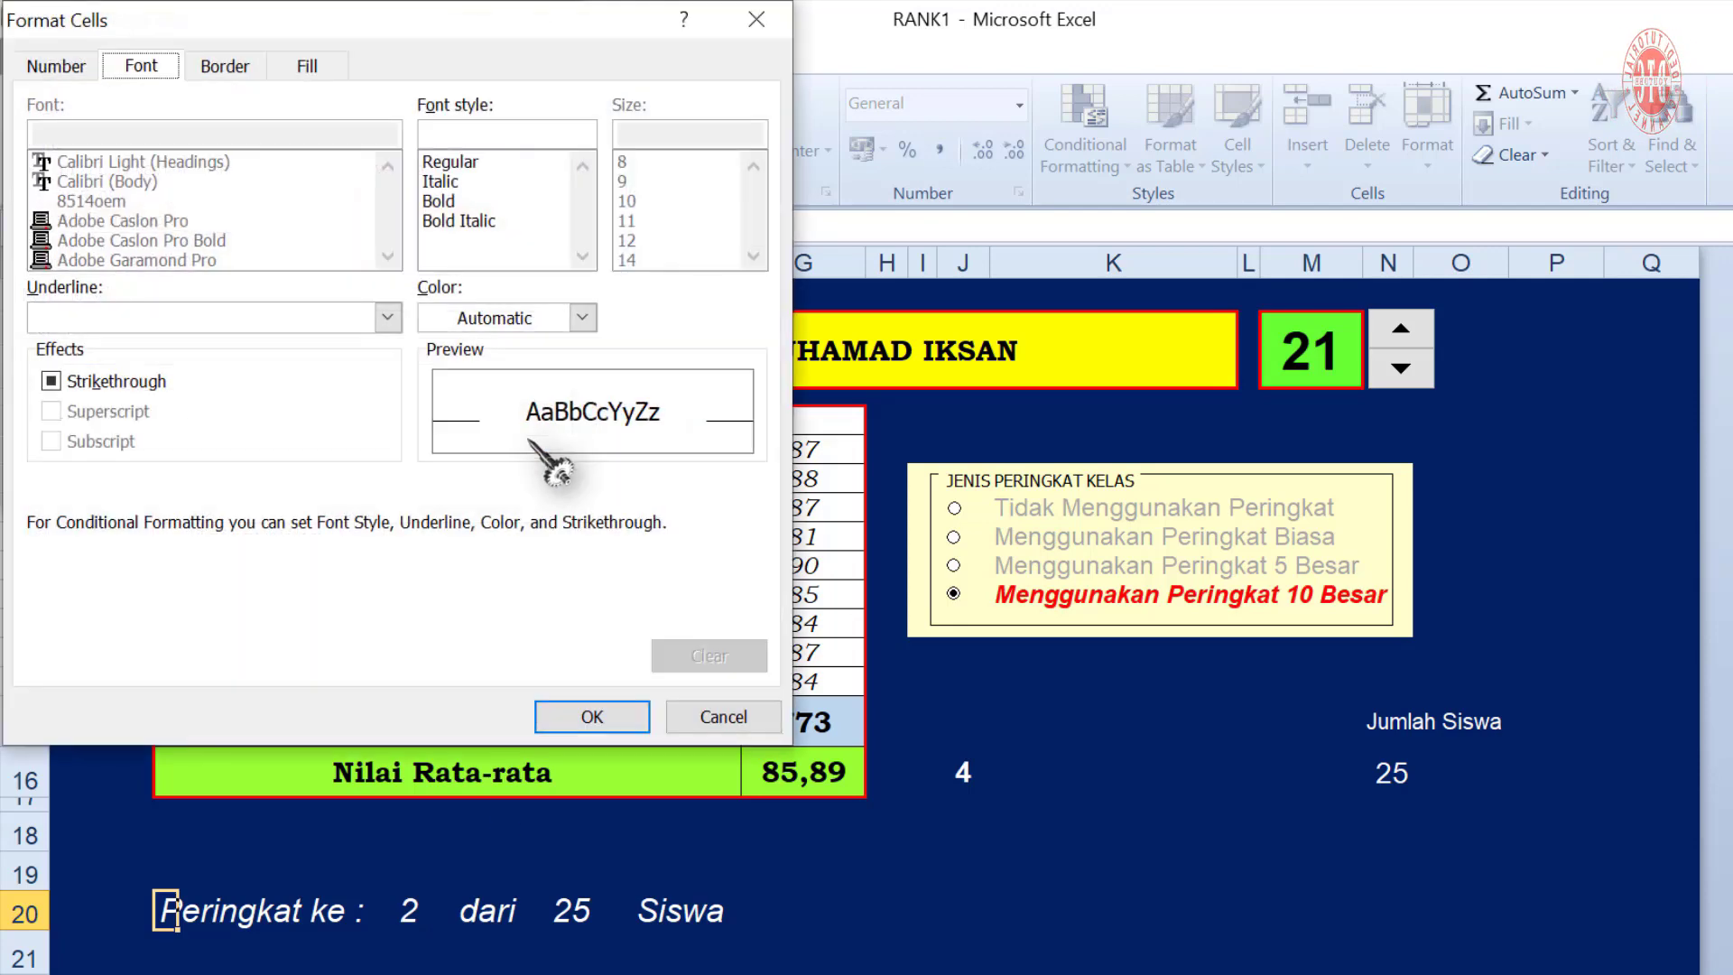
left_click(582, 318)
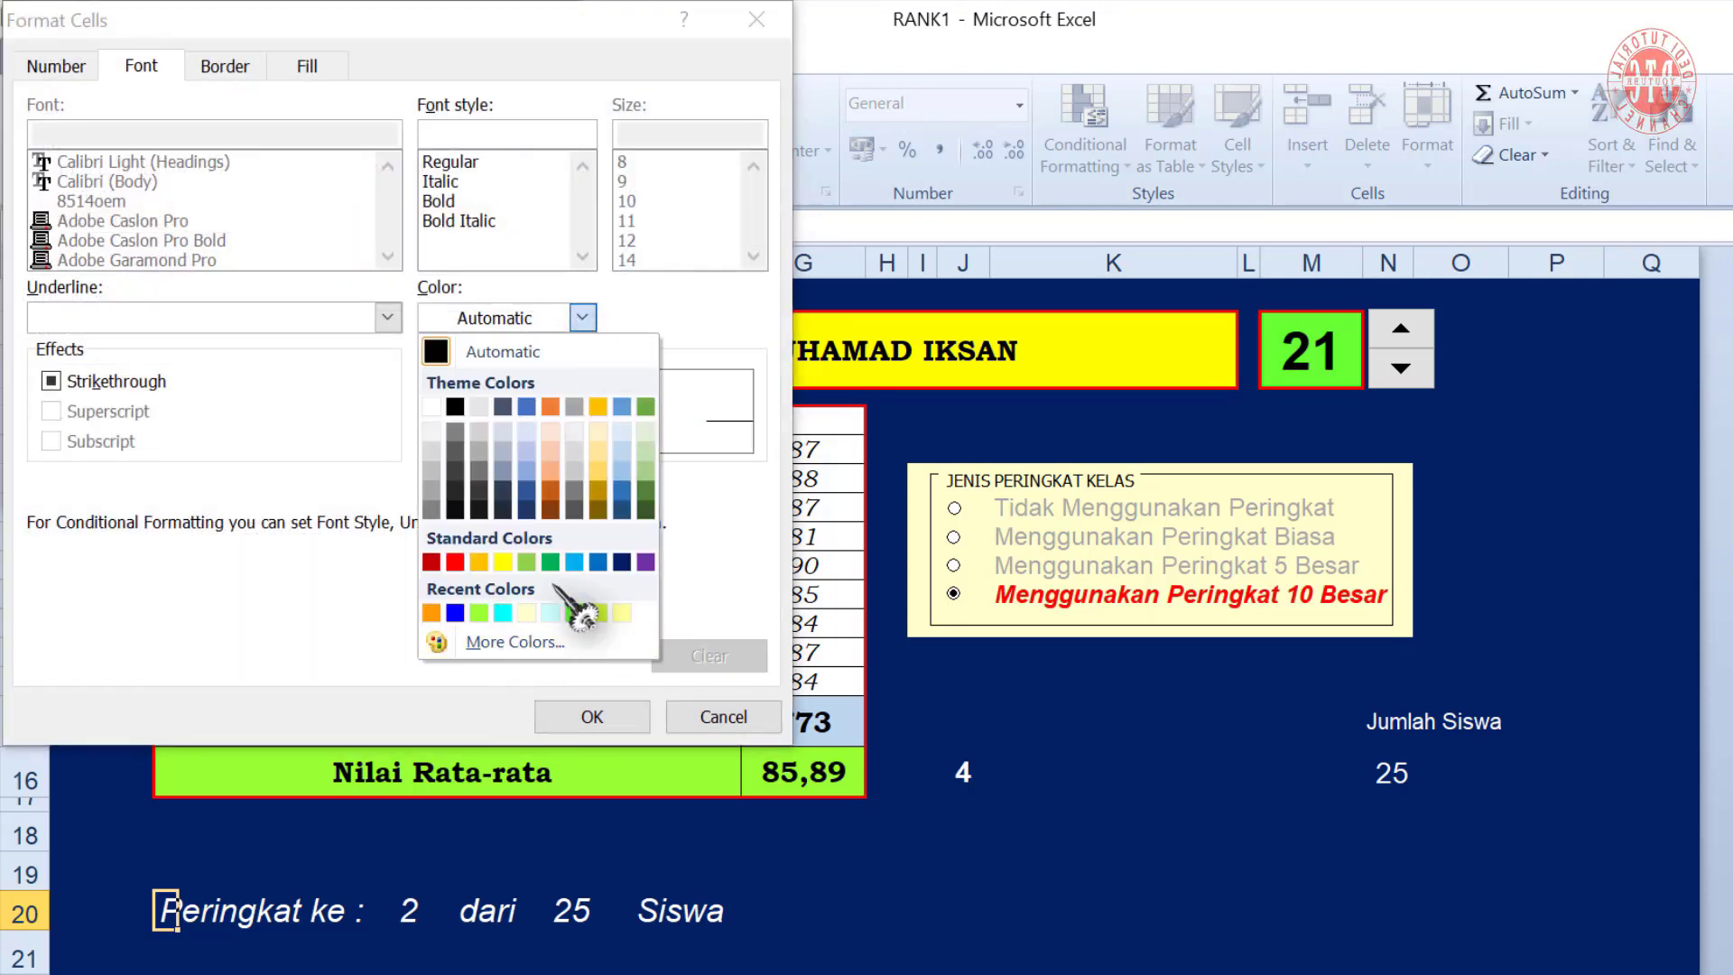
left_click(621, 561)
left_click(592, 716)
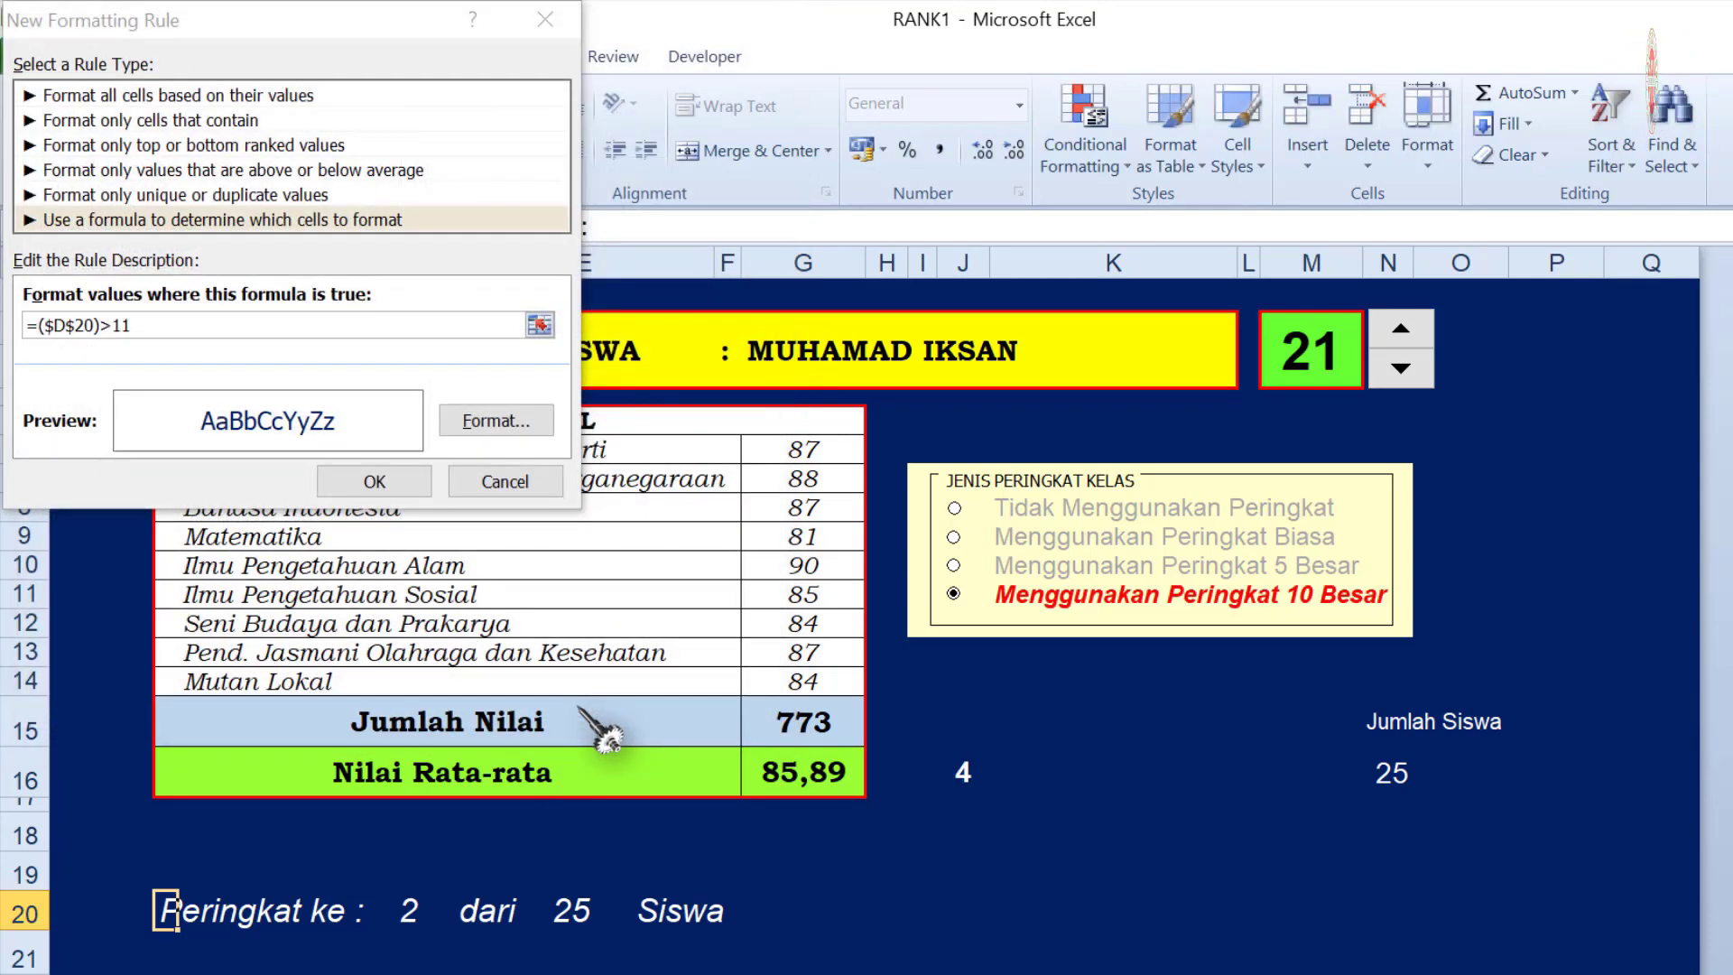
left_click(406, 484)
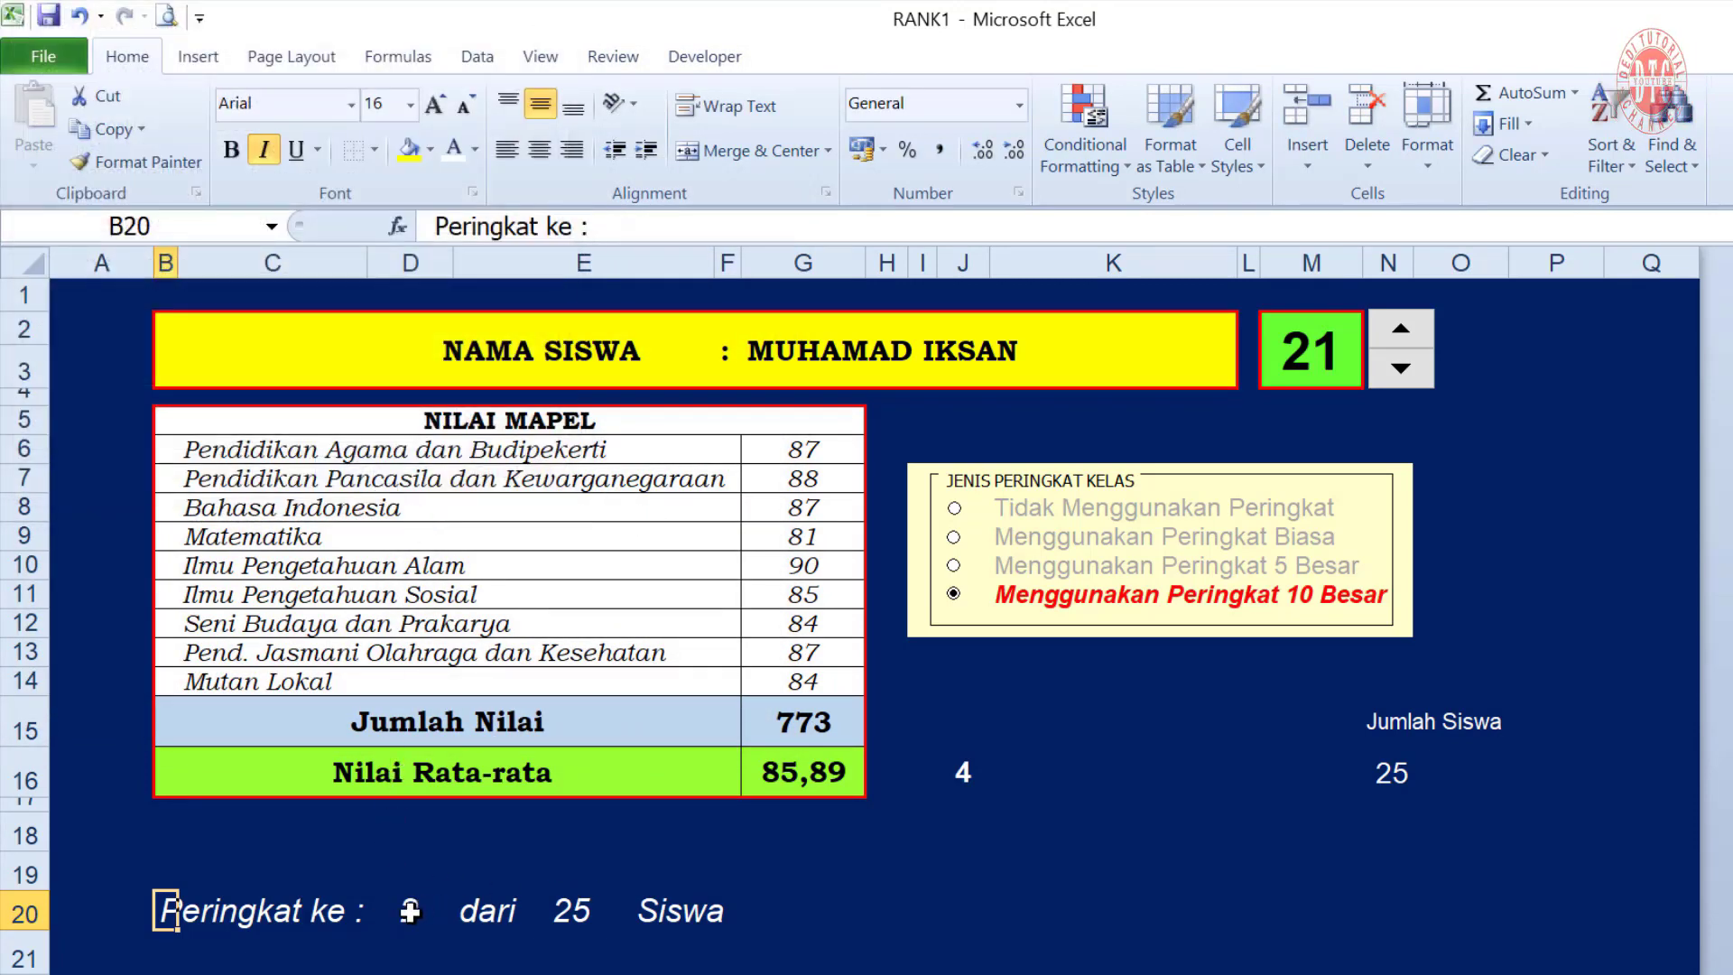
Define a formula-based conditional formatting rule for cell E20 with the condition =($D$20)>11
left_click(478, 913)
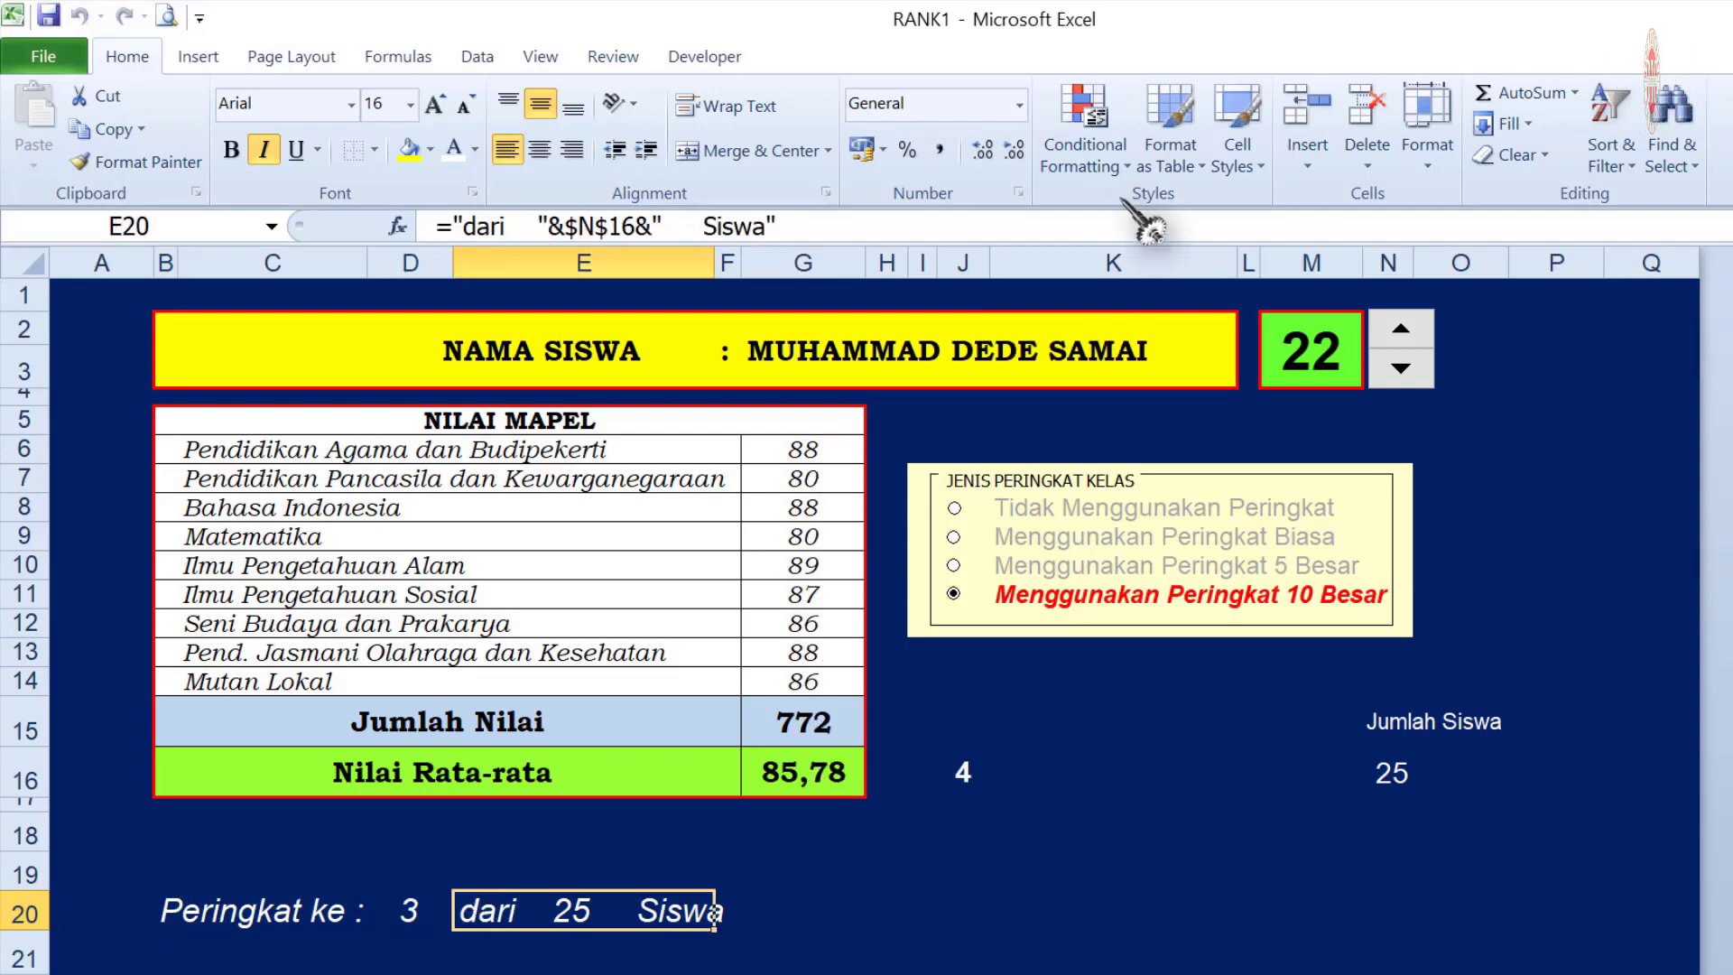
left_click(1085, 144)
left_click(1123, 528)
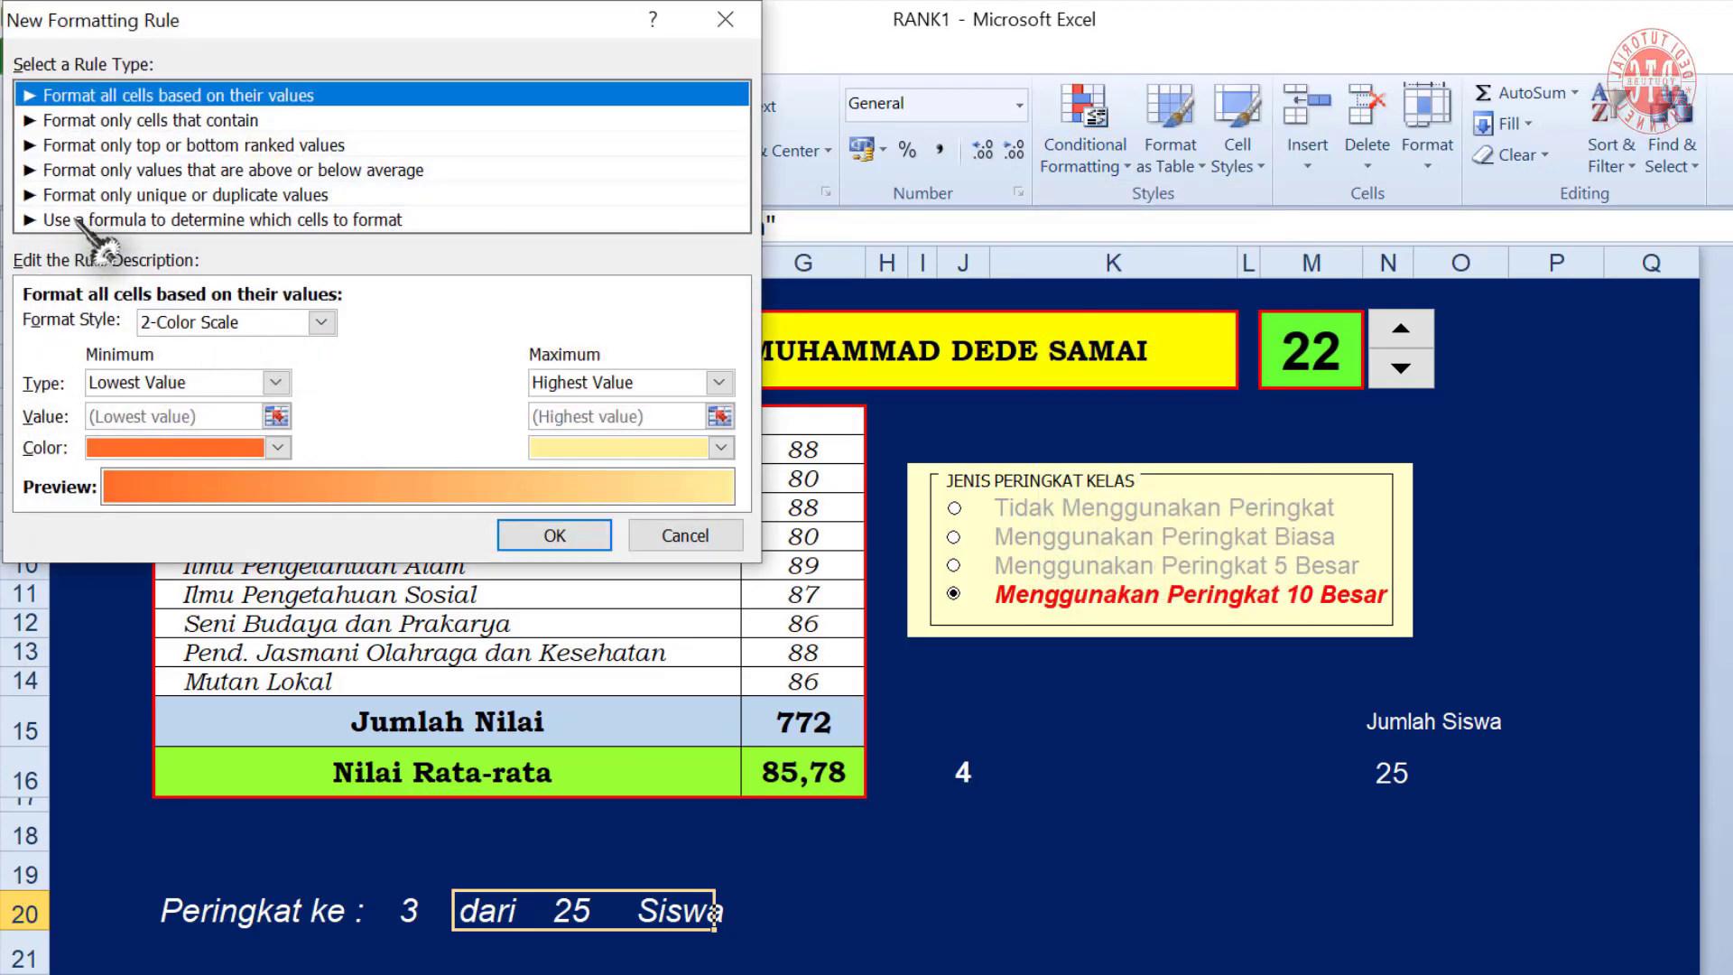
left_click(118, 219)
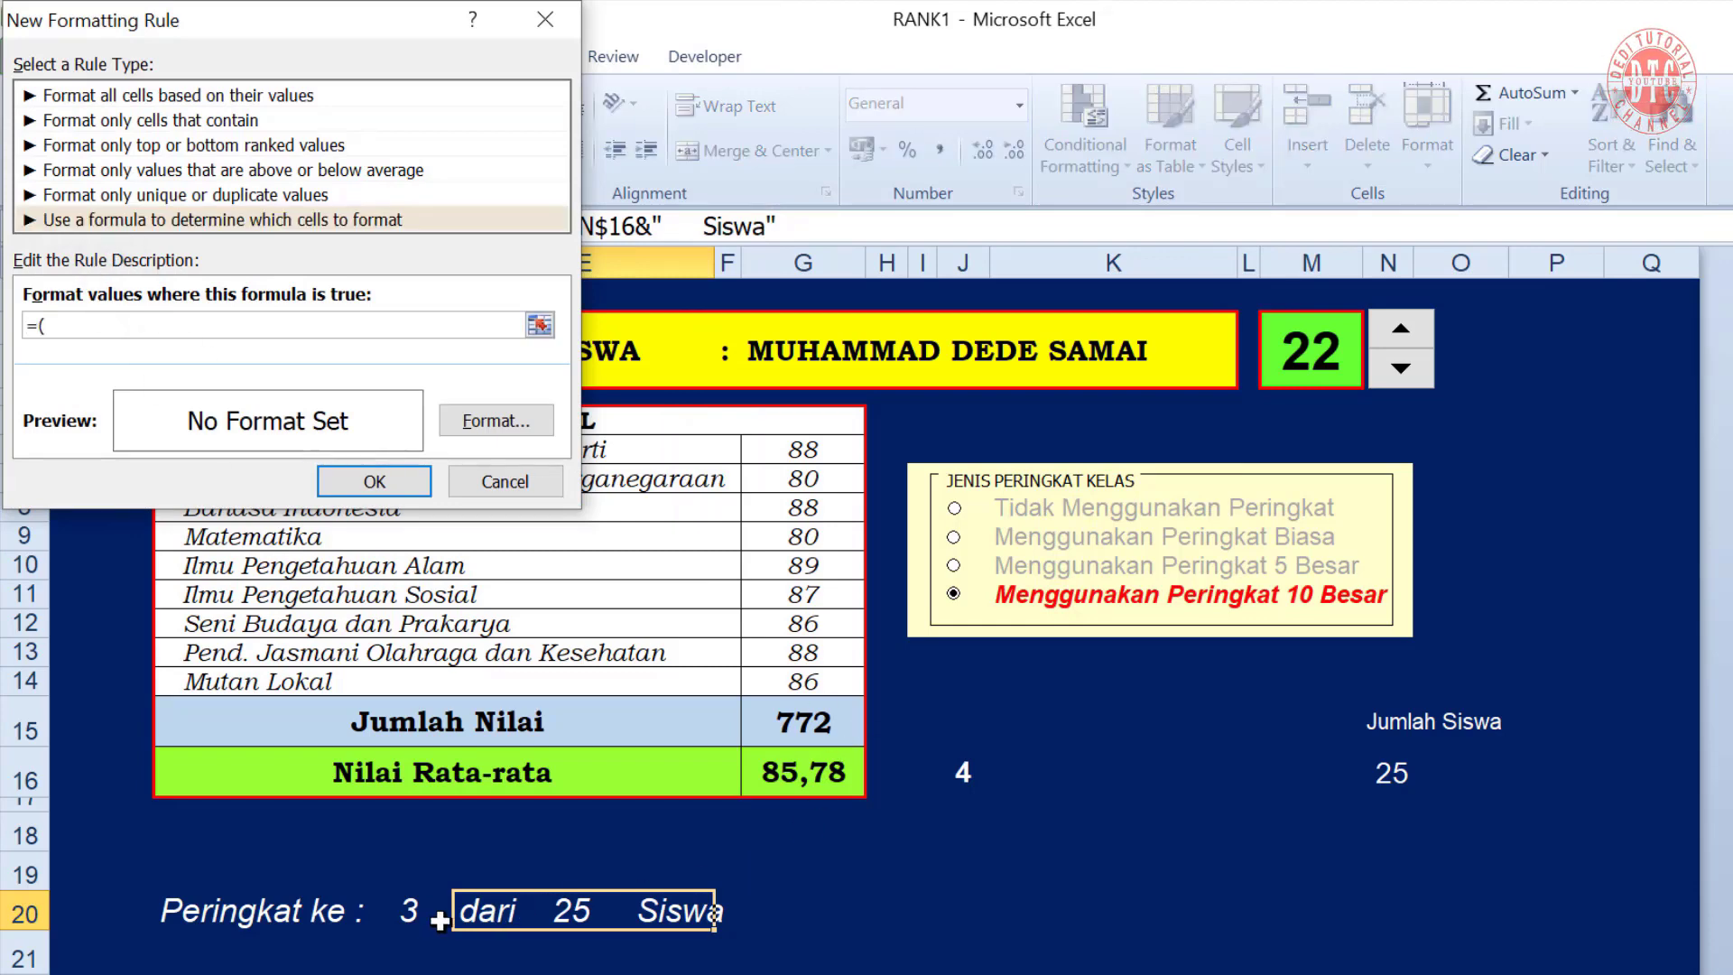
left_click(413, 914)
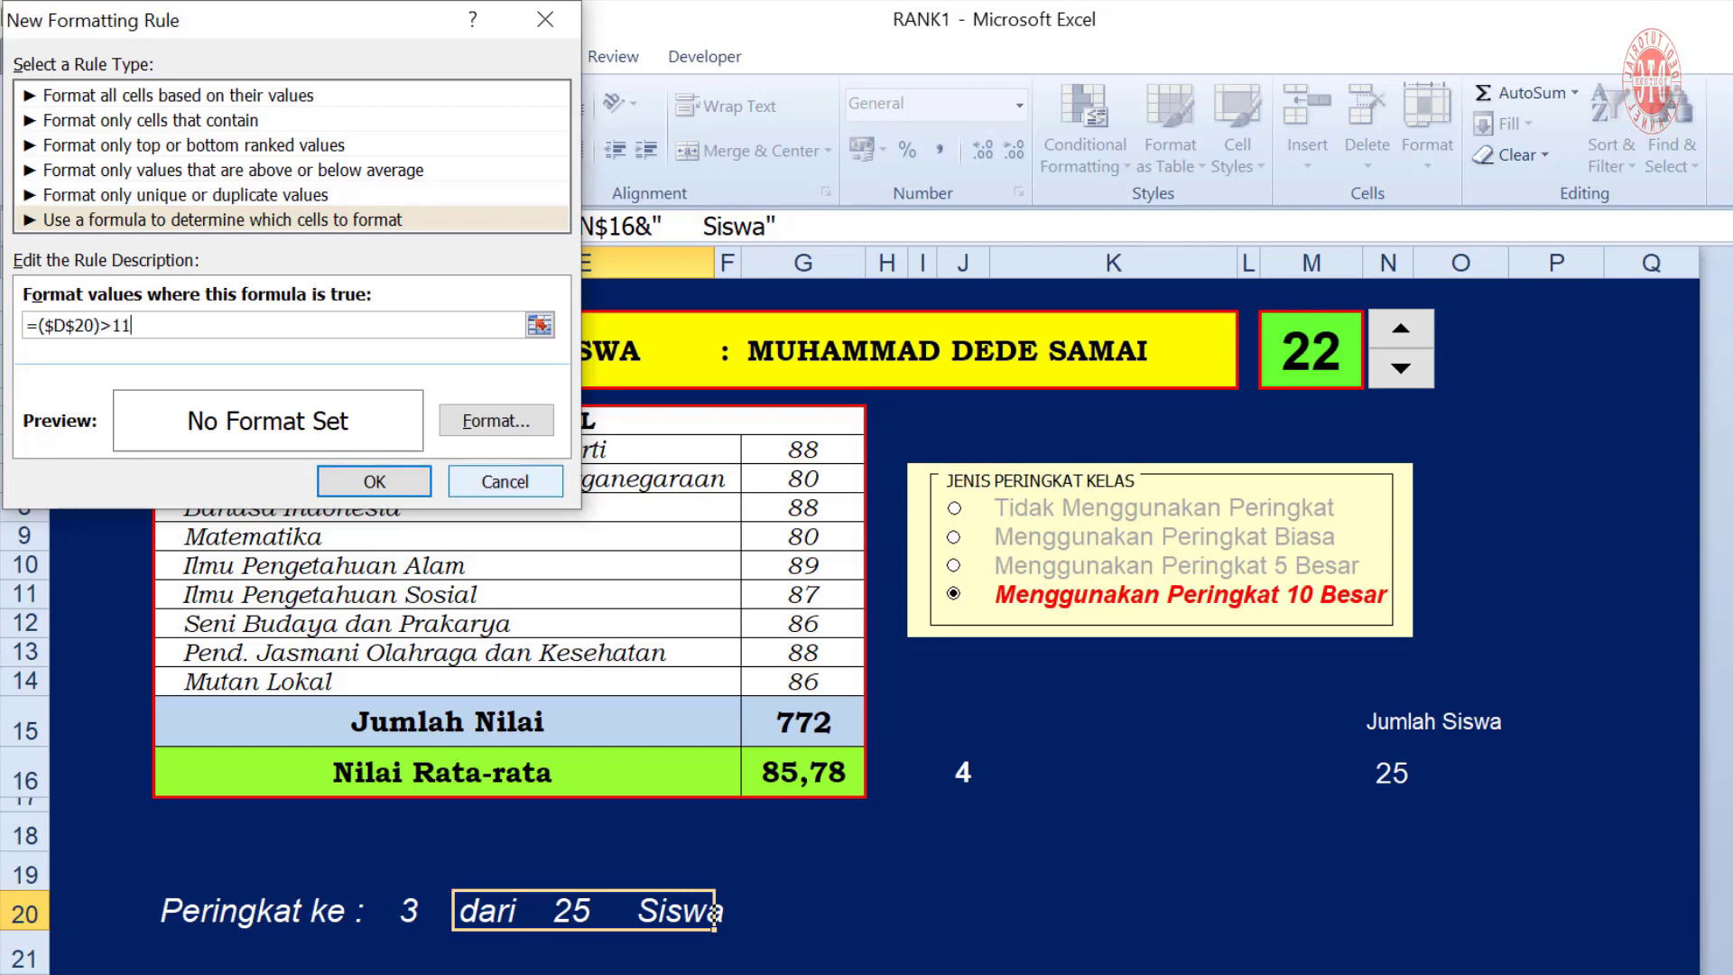
Give the new E20 rule a dark blue font colour and apply it
left_click(496, 421)
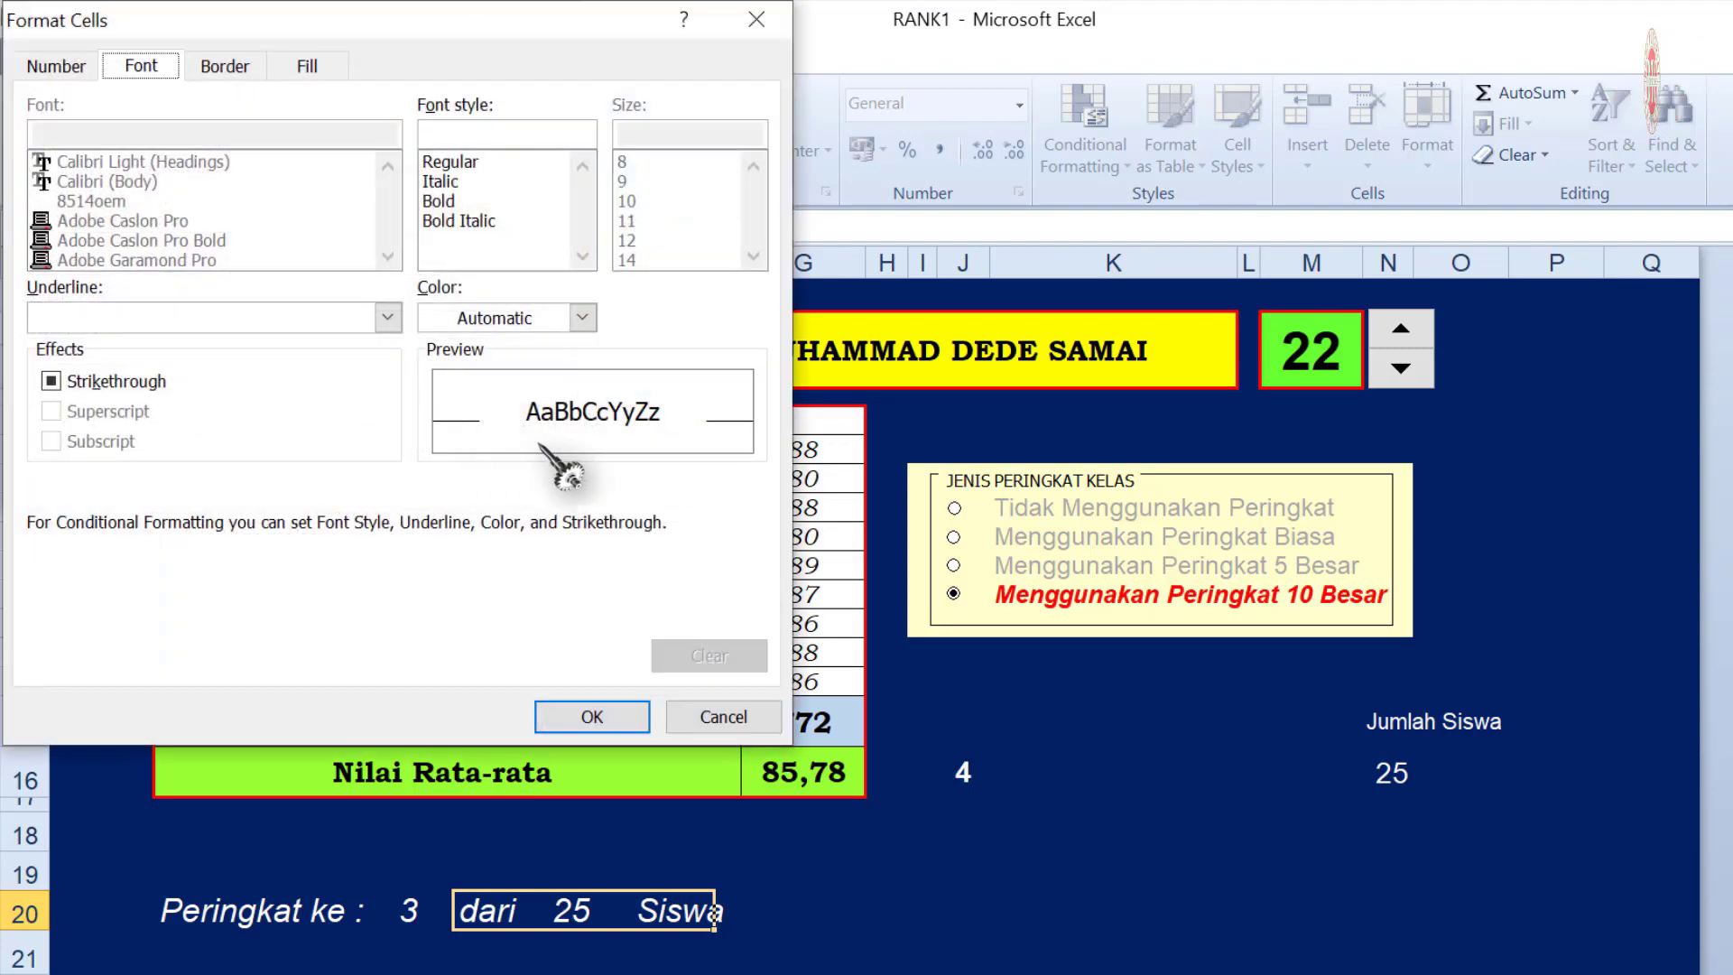
left_click(582, 318)
left_click(622, 562)
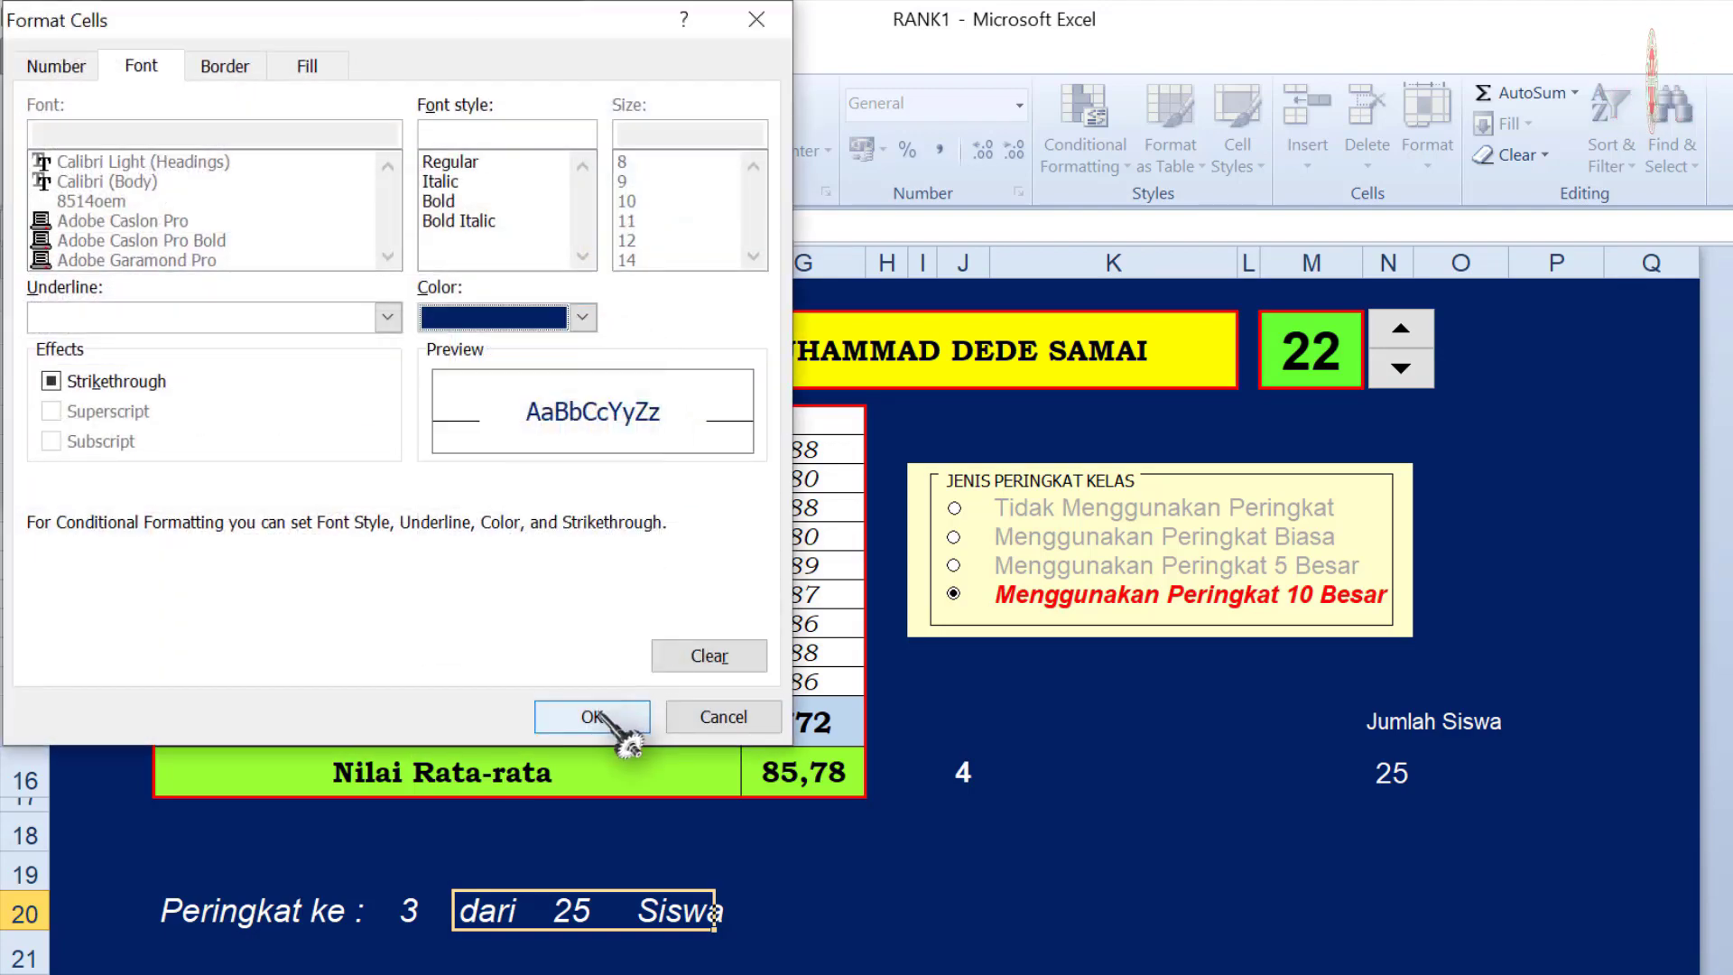
left_click(602, 718)
left_click(388, 480)
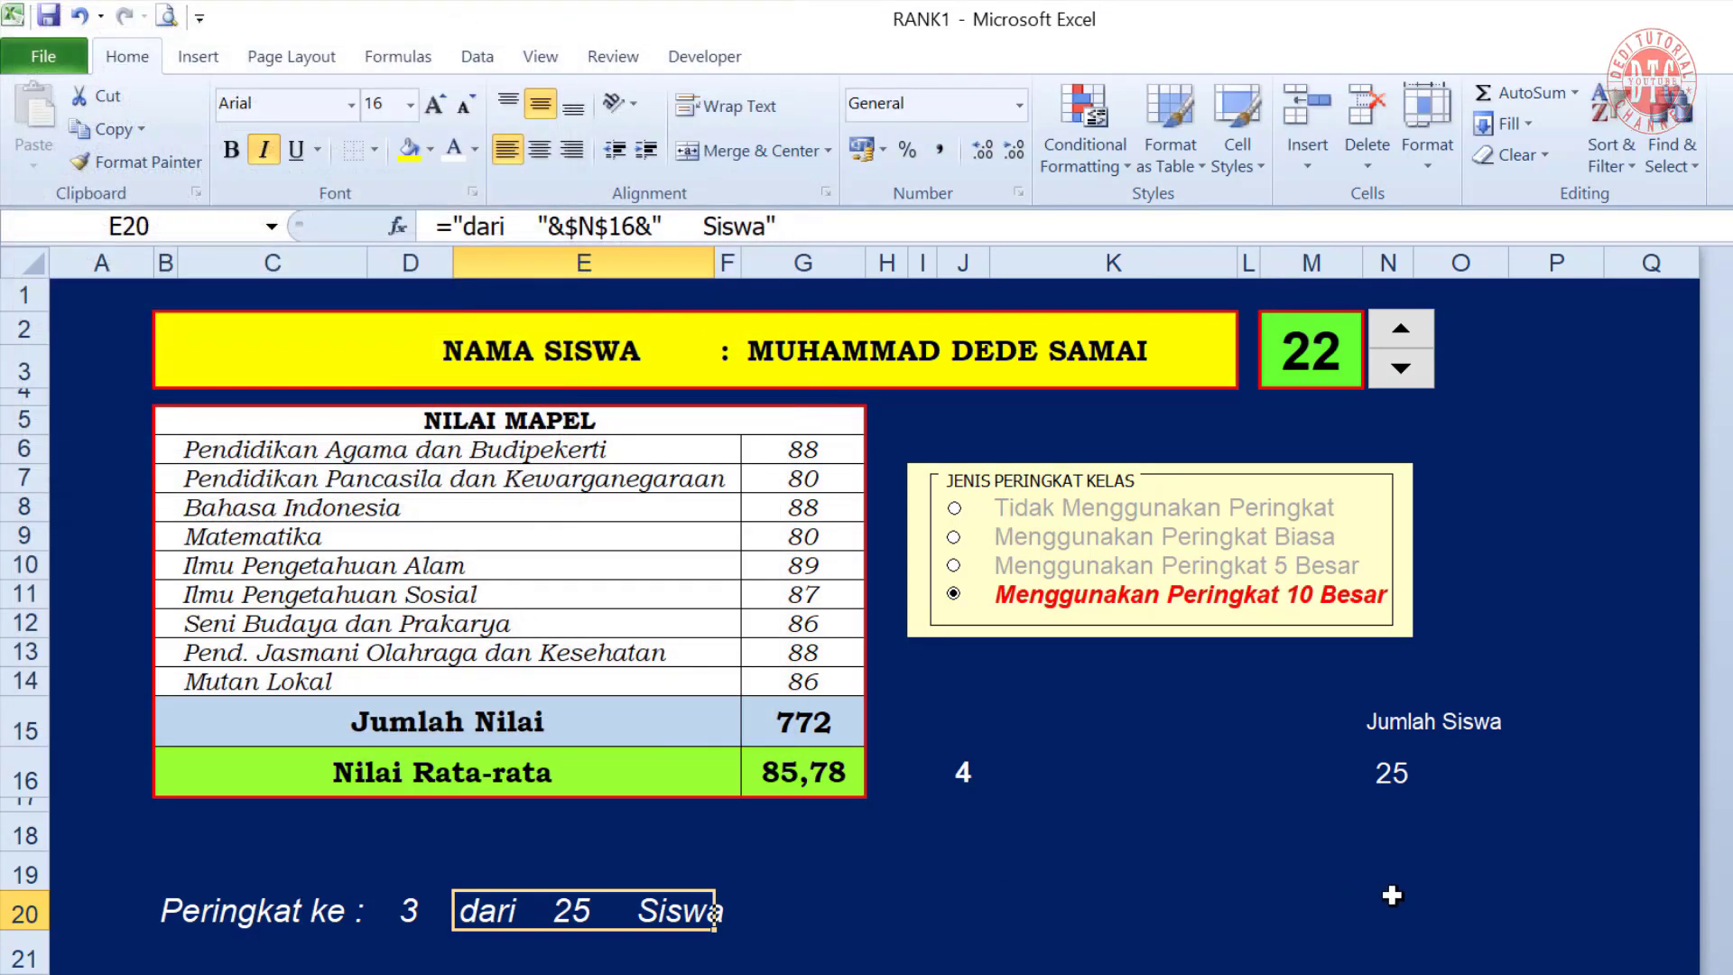
Test the top-10 ranking rules by stepping the student number up to 25 and back down to 1
left_click(1545, 897)
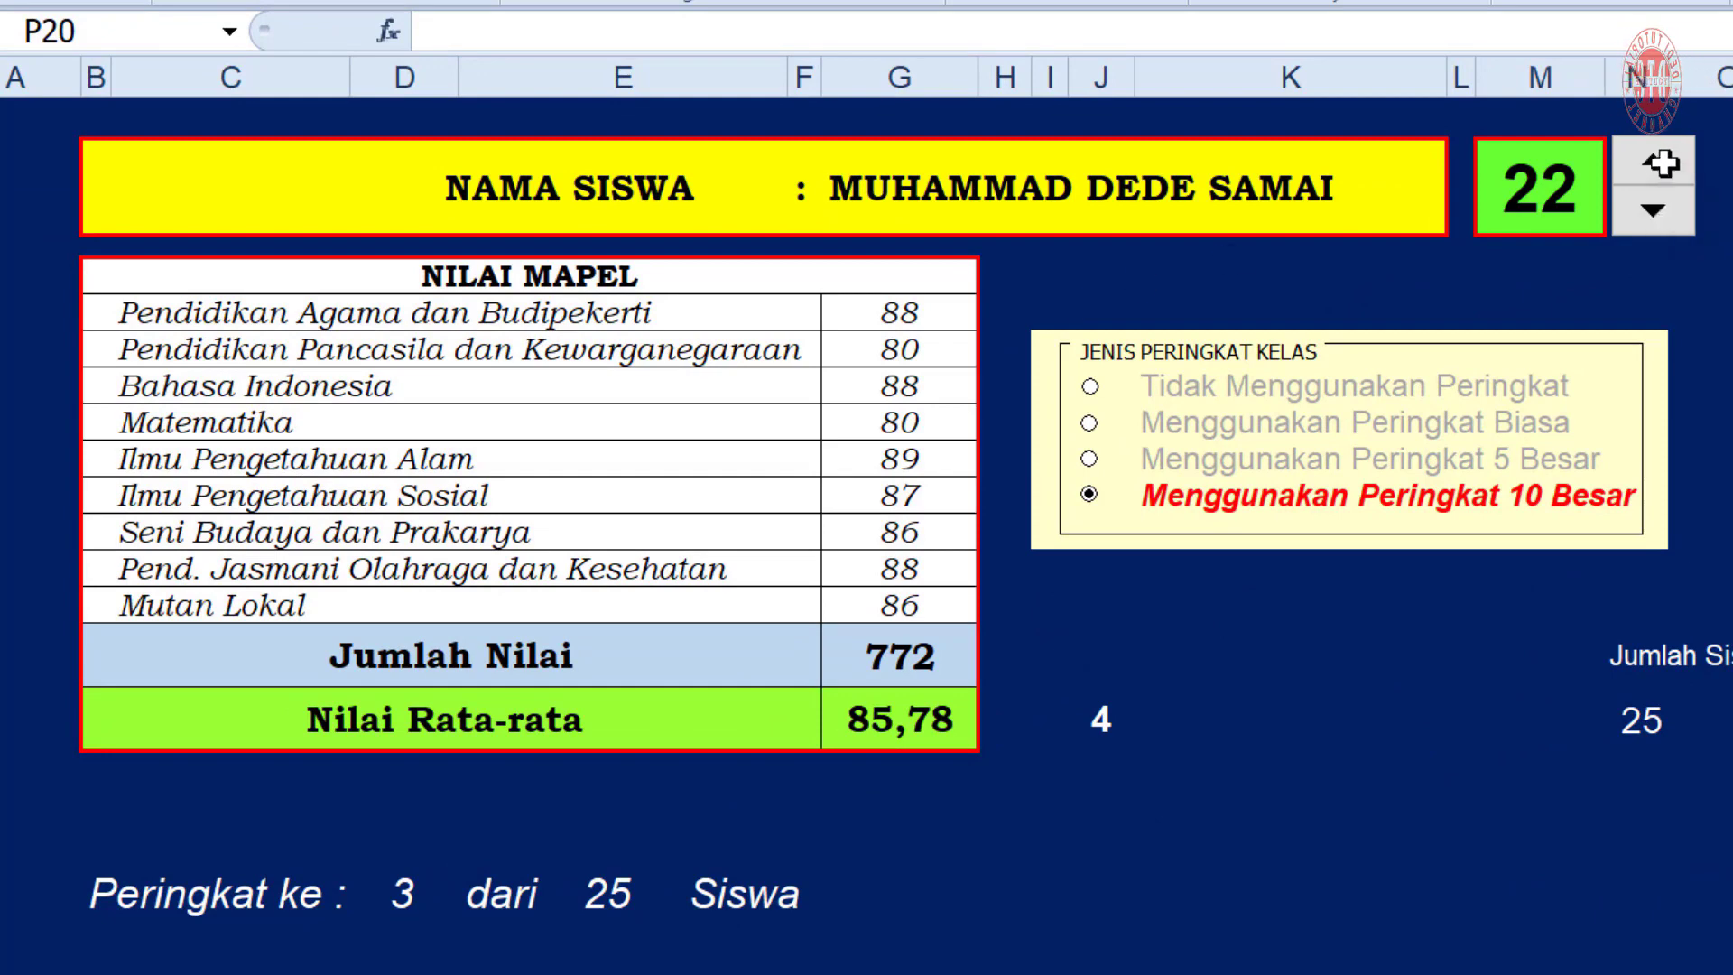
left_click(1657, 164)
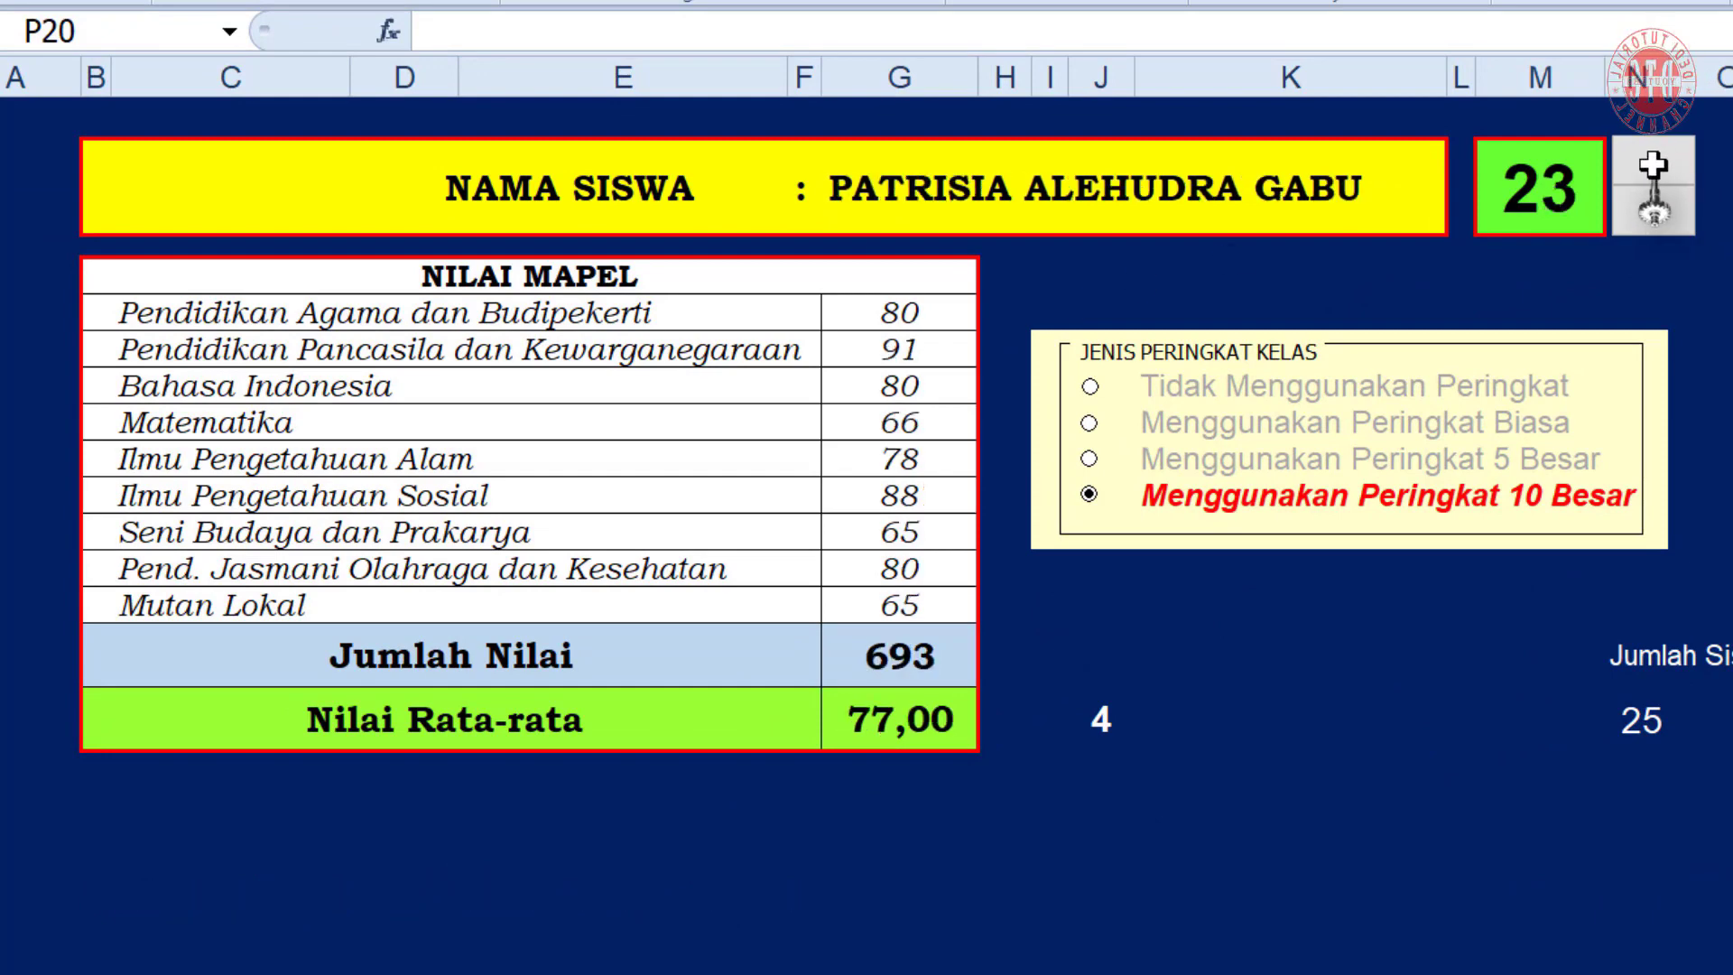
left_click(1653, 165)
left_click(1653, 165)
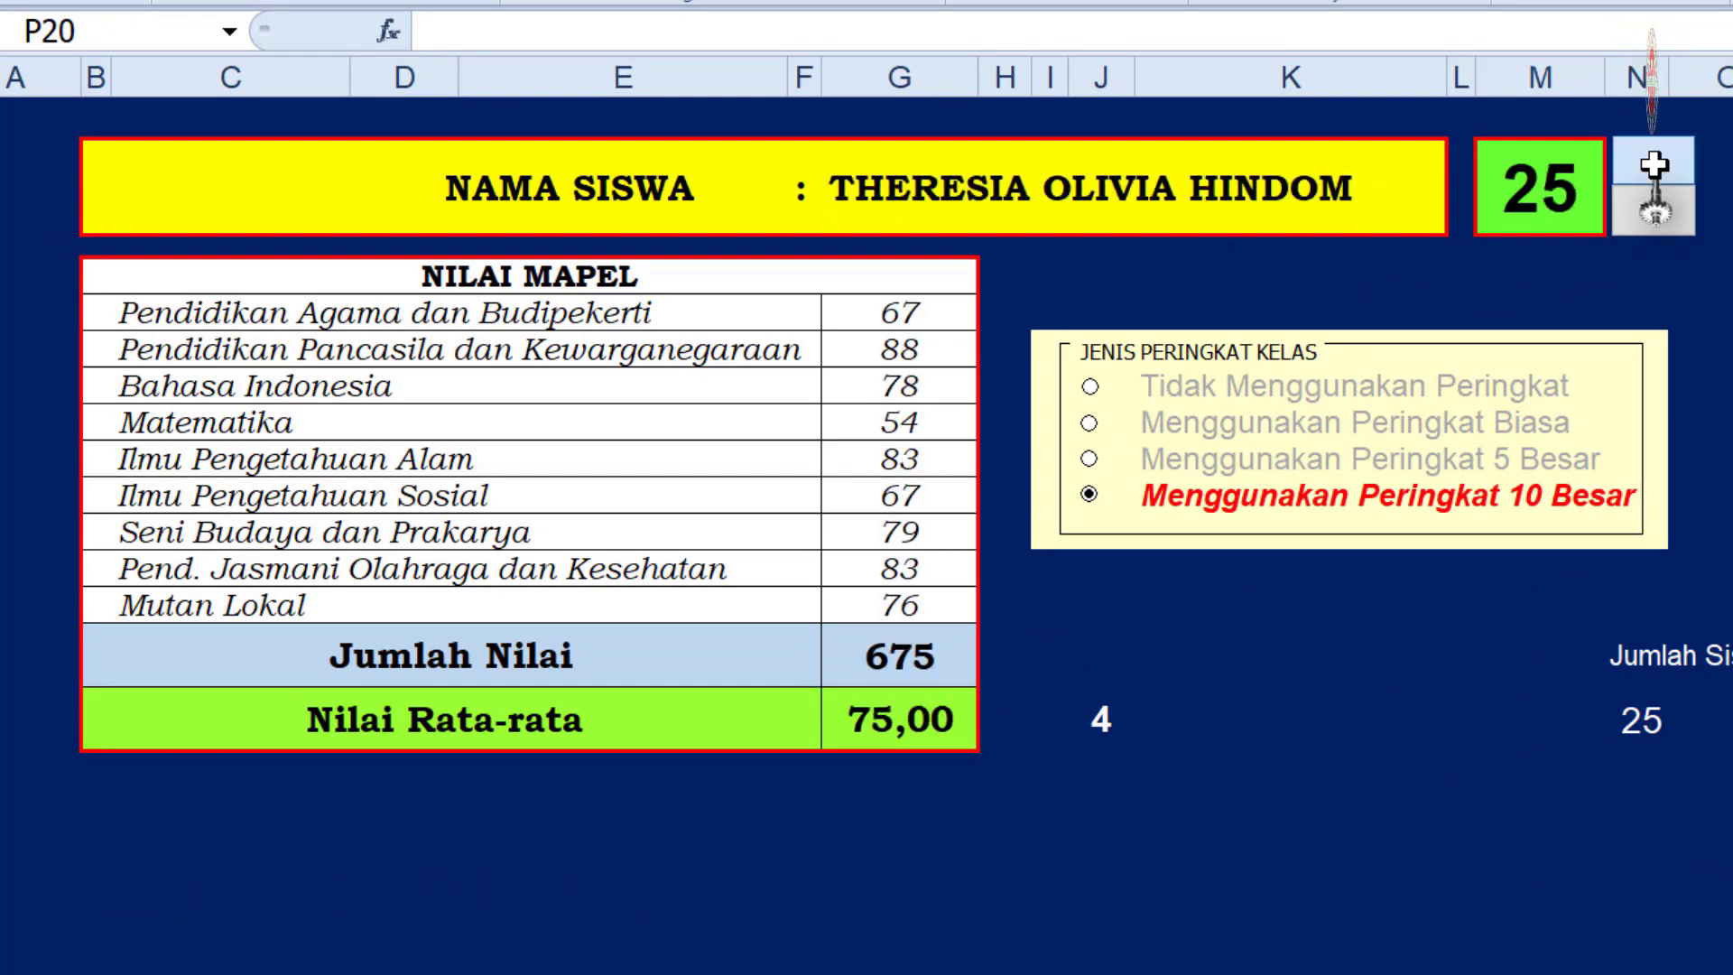
left_click(1654, 197)
left_click(1654, 204)
left_click(1653, 204)
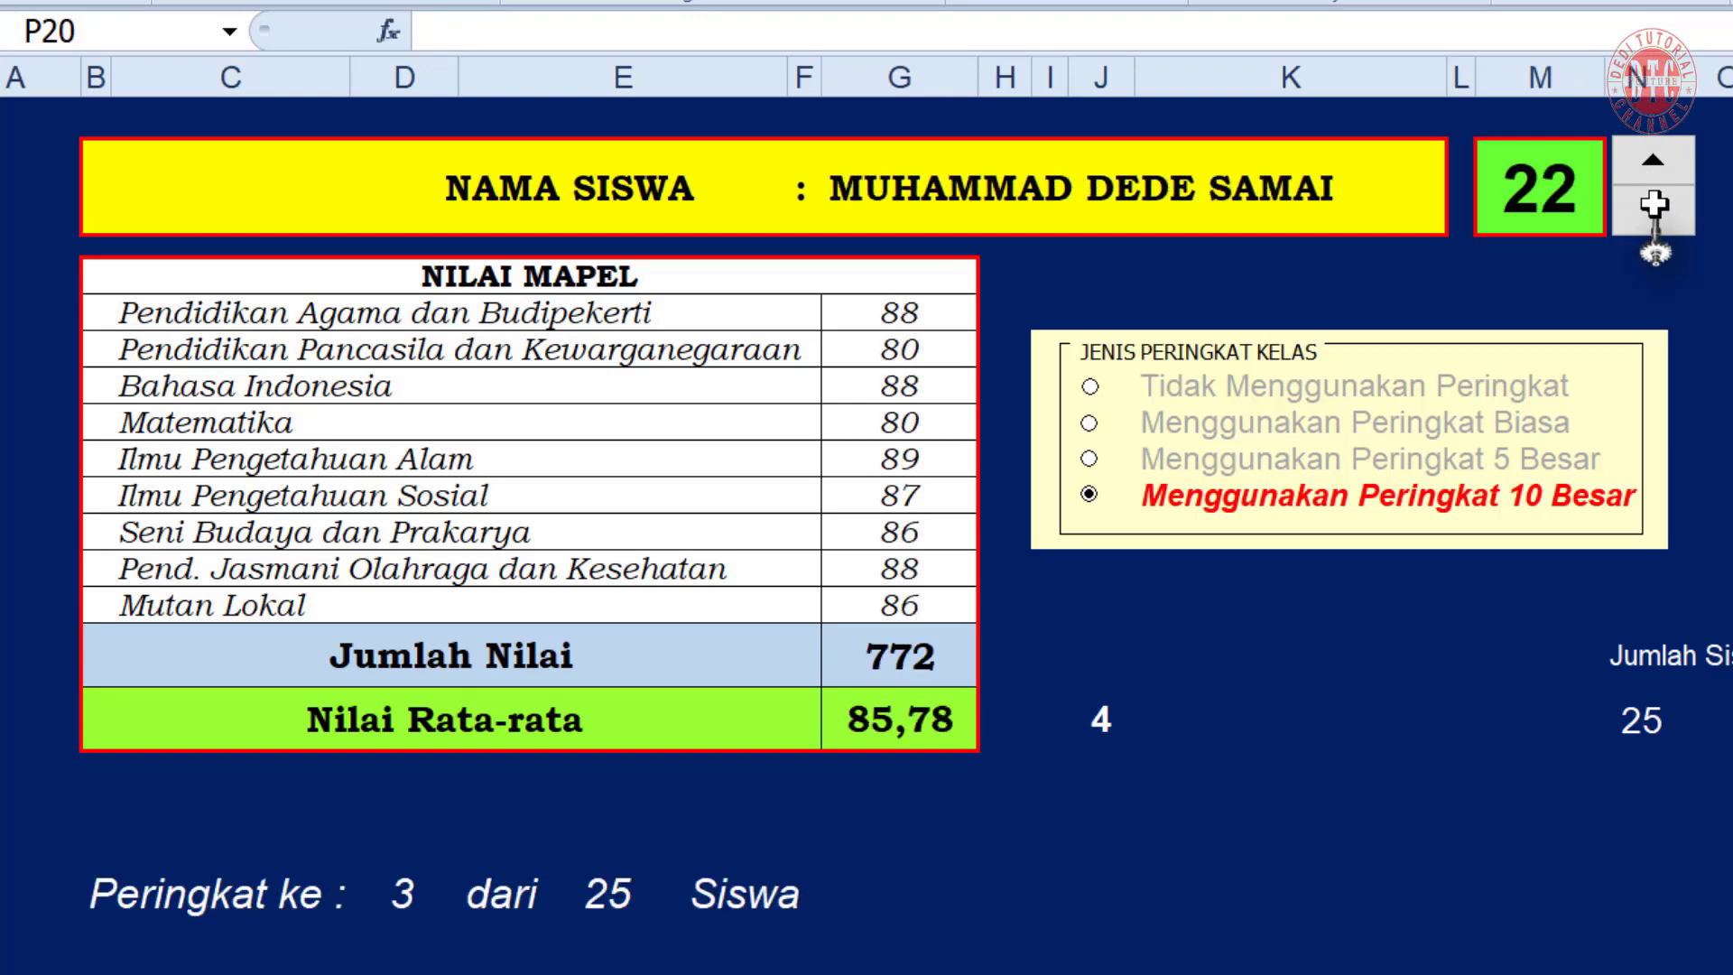
left_click(1653, 204)
left_click(1654, 204)
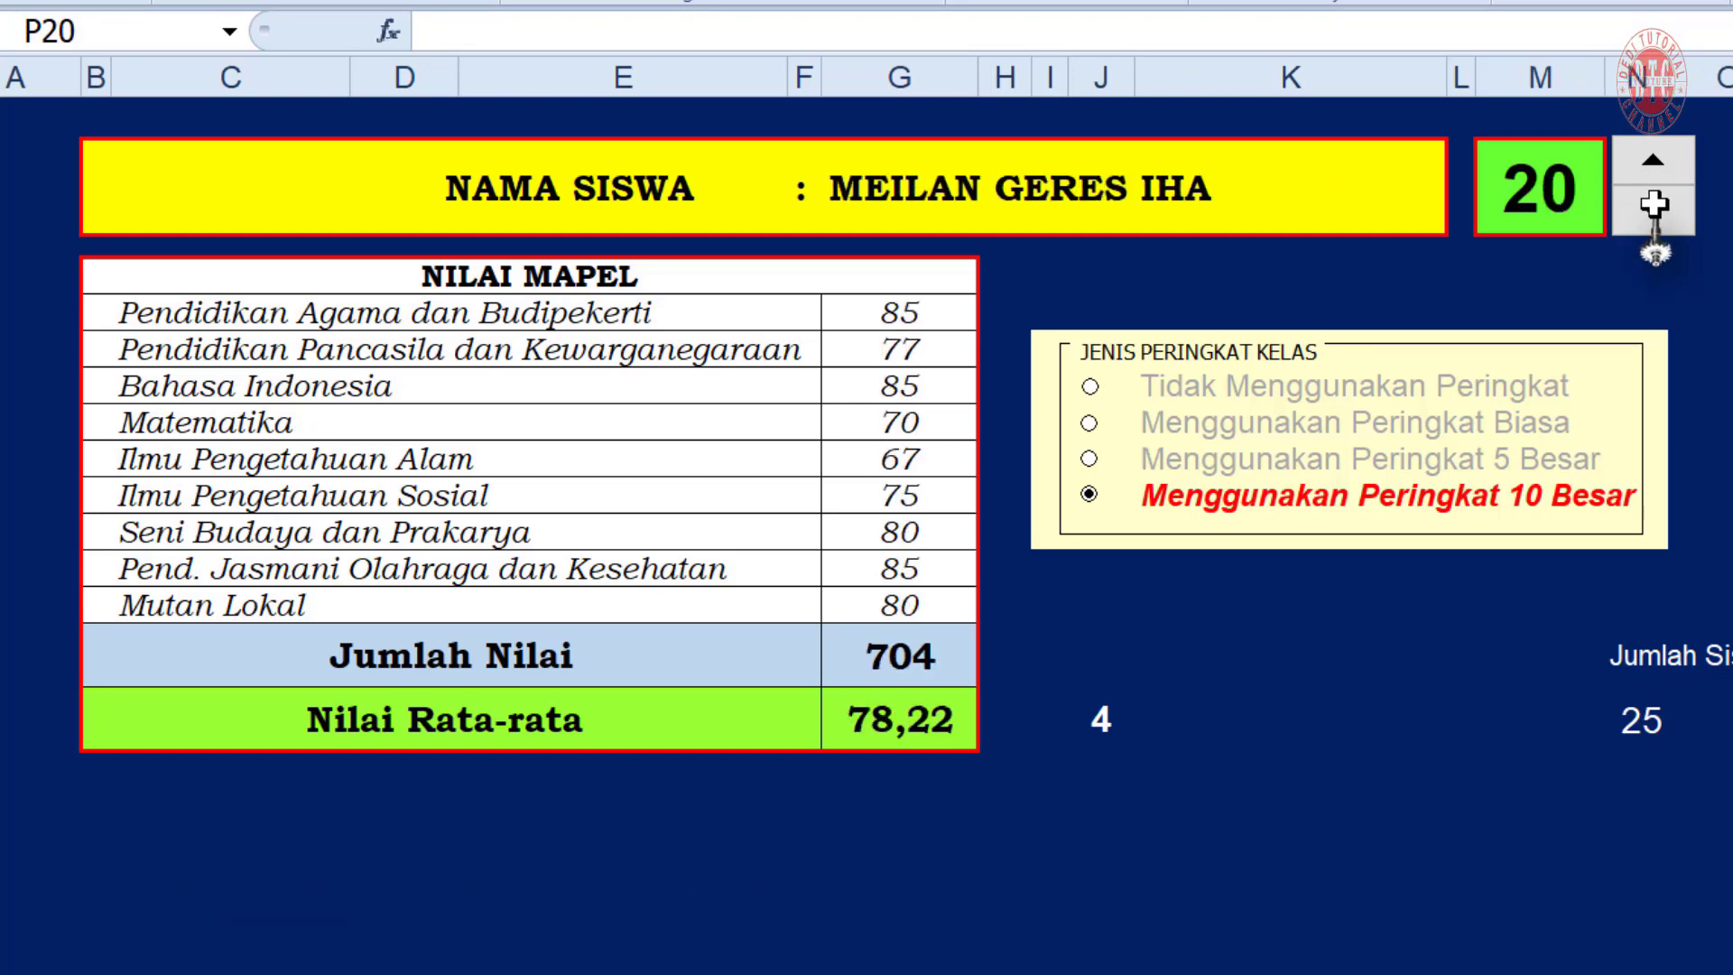
left_click(1653, 204)
left_click(1653, 204)
left_click(1653, 204)
left_click(1653, 204)
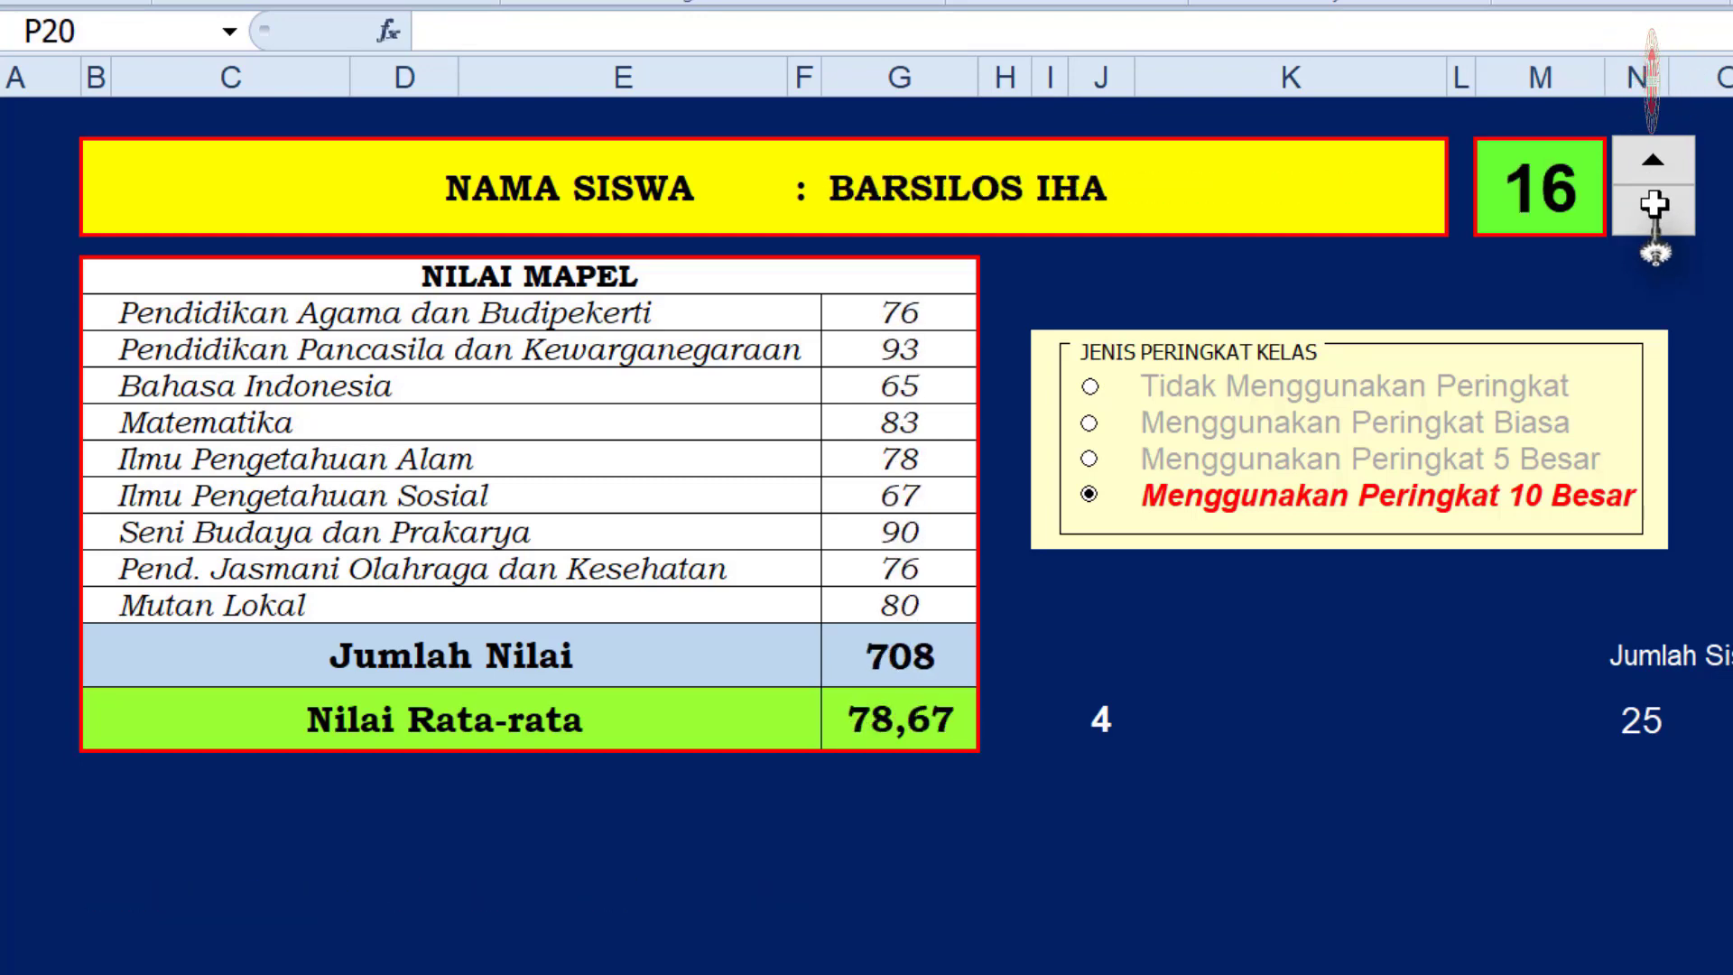
left_click(1653, 204)
left_click(1653, 204)
left_click(1653, 204)
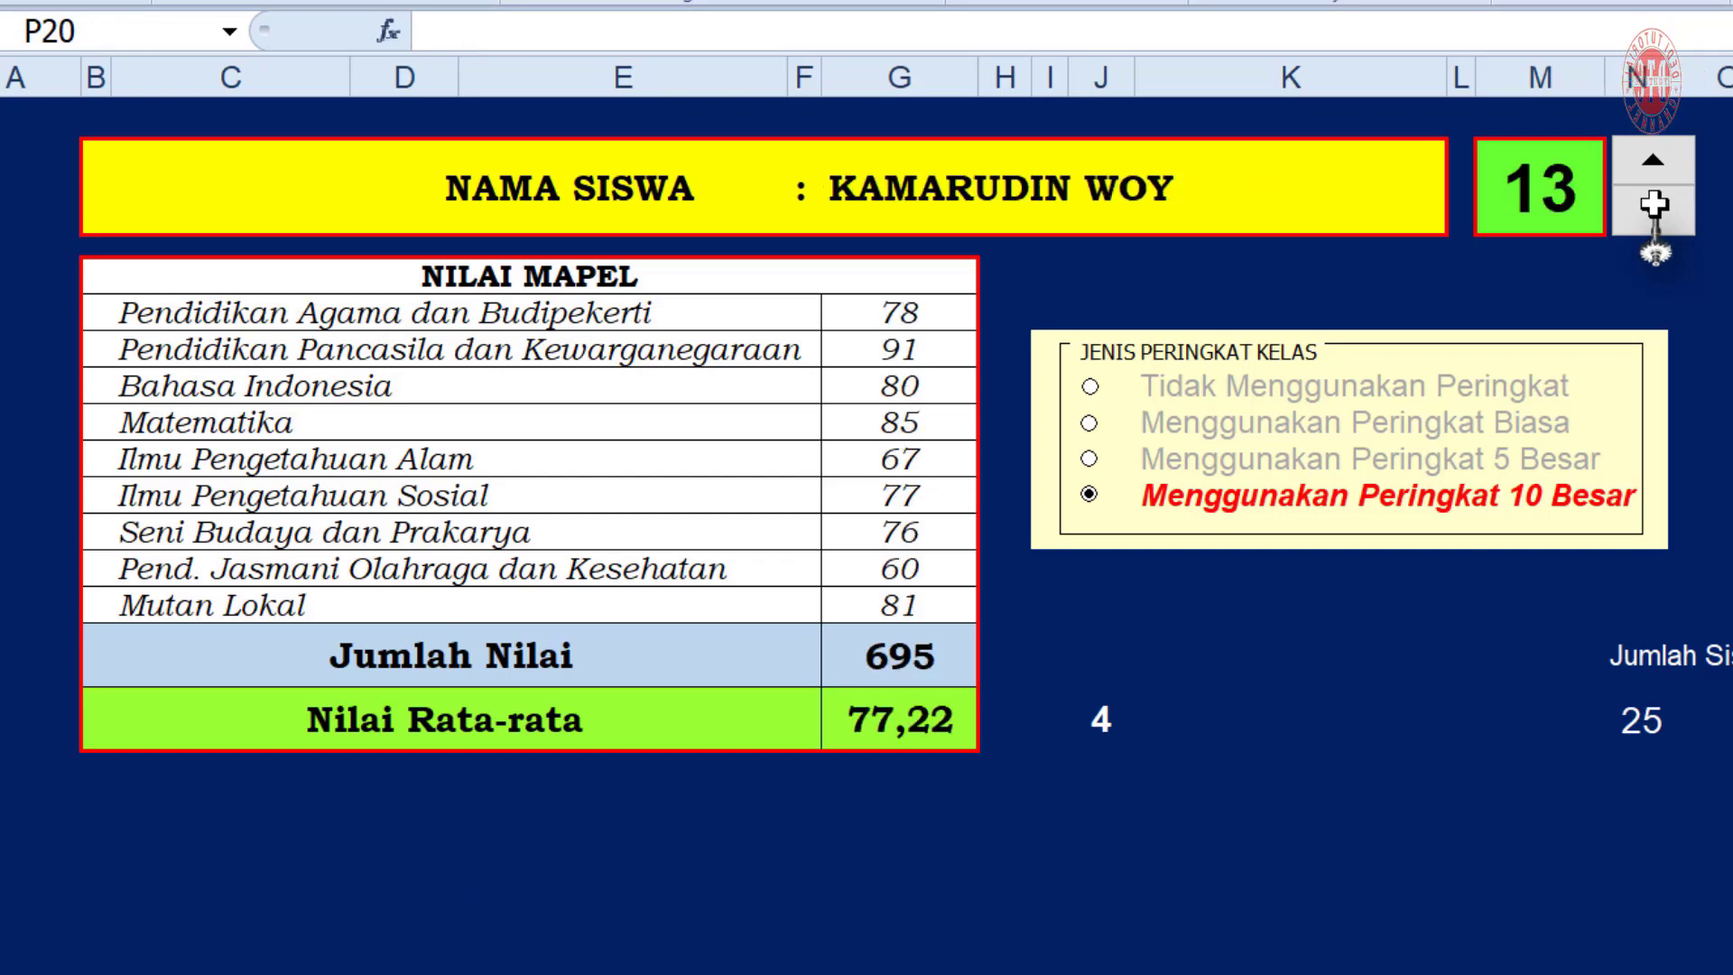
left_click(1654, 204)
left_click(1653, 204)
left_click(1653, 204)
left_click(1653, 204)
left_click(1653, 204)
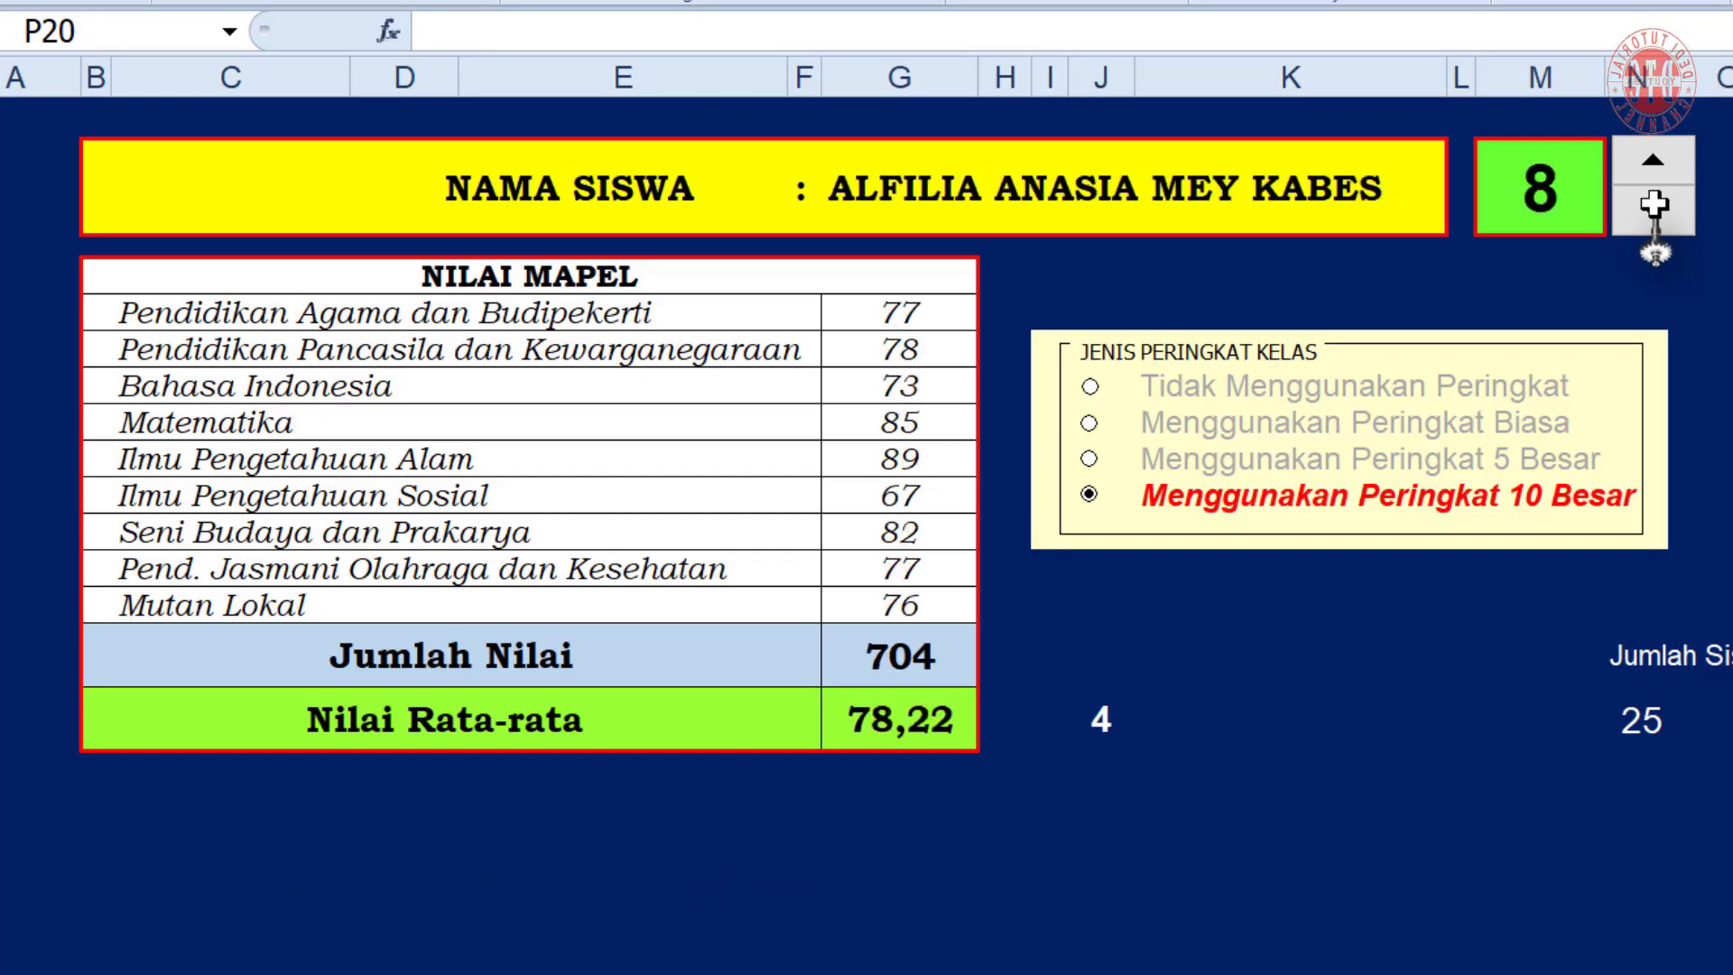
left_click(1653, 204)
left_click(1653, 204)
left_click(1653, 204)
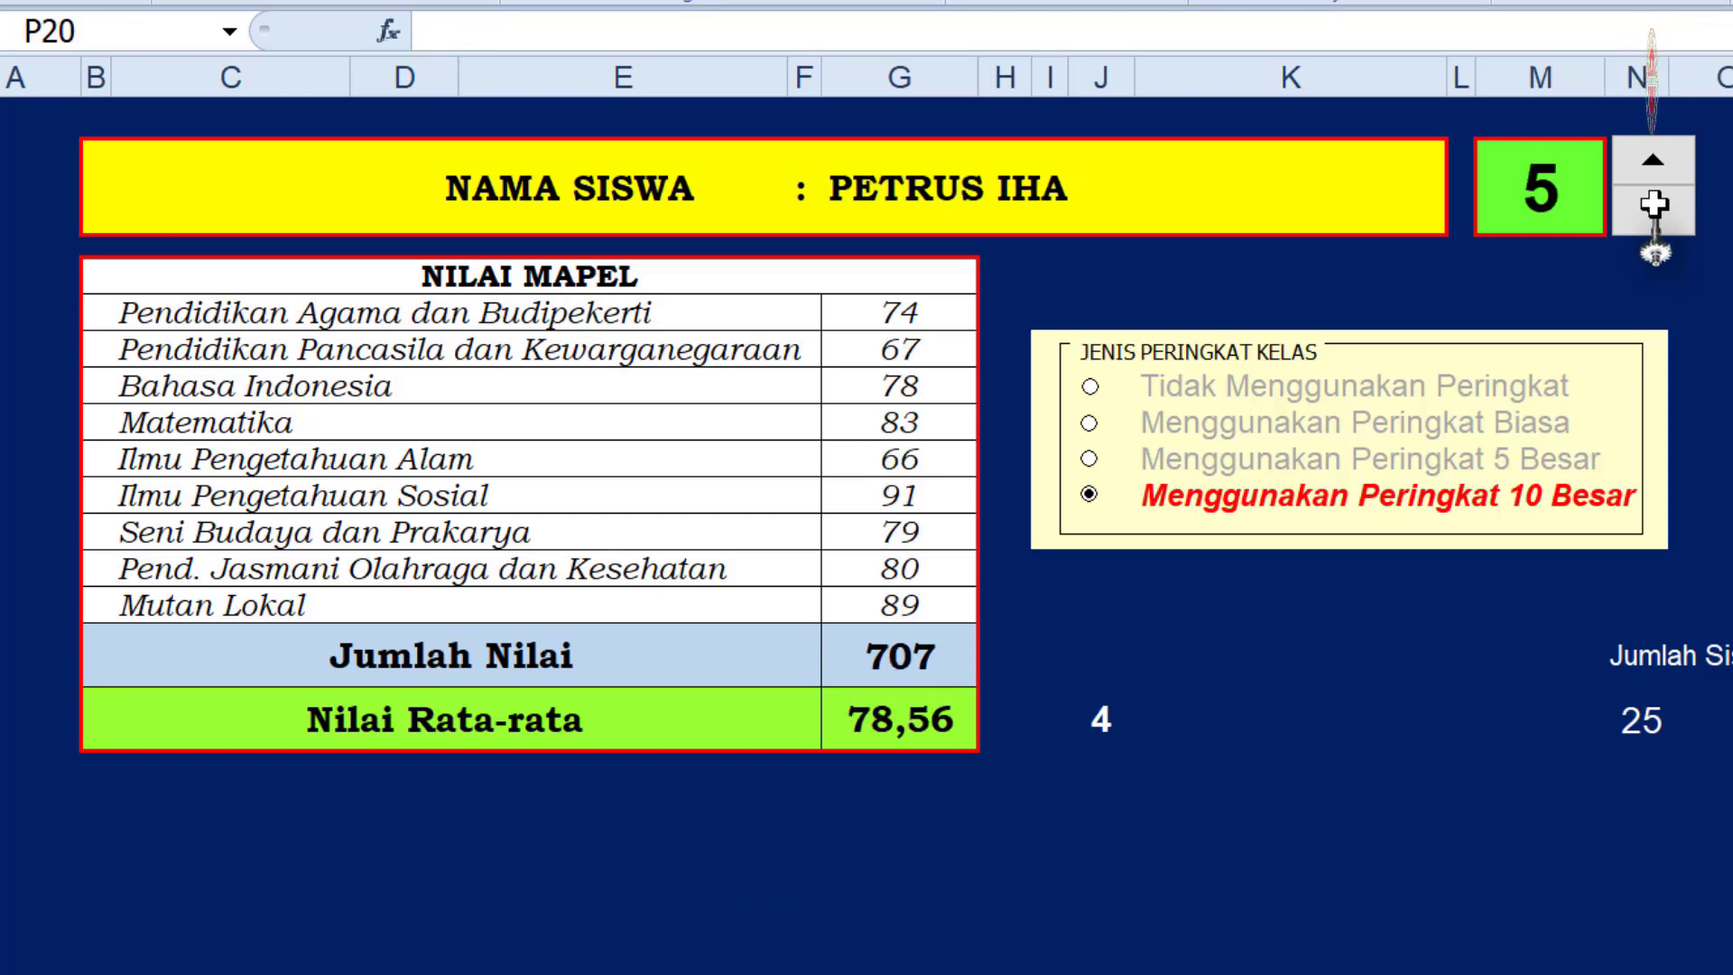
left_click(1653, 204)
left_click(1653, 204)
left_click(1653, 204)
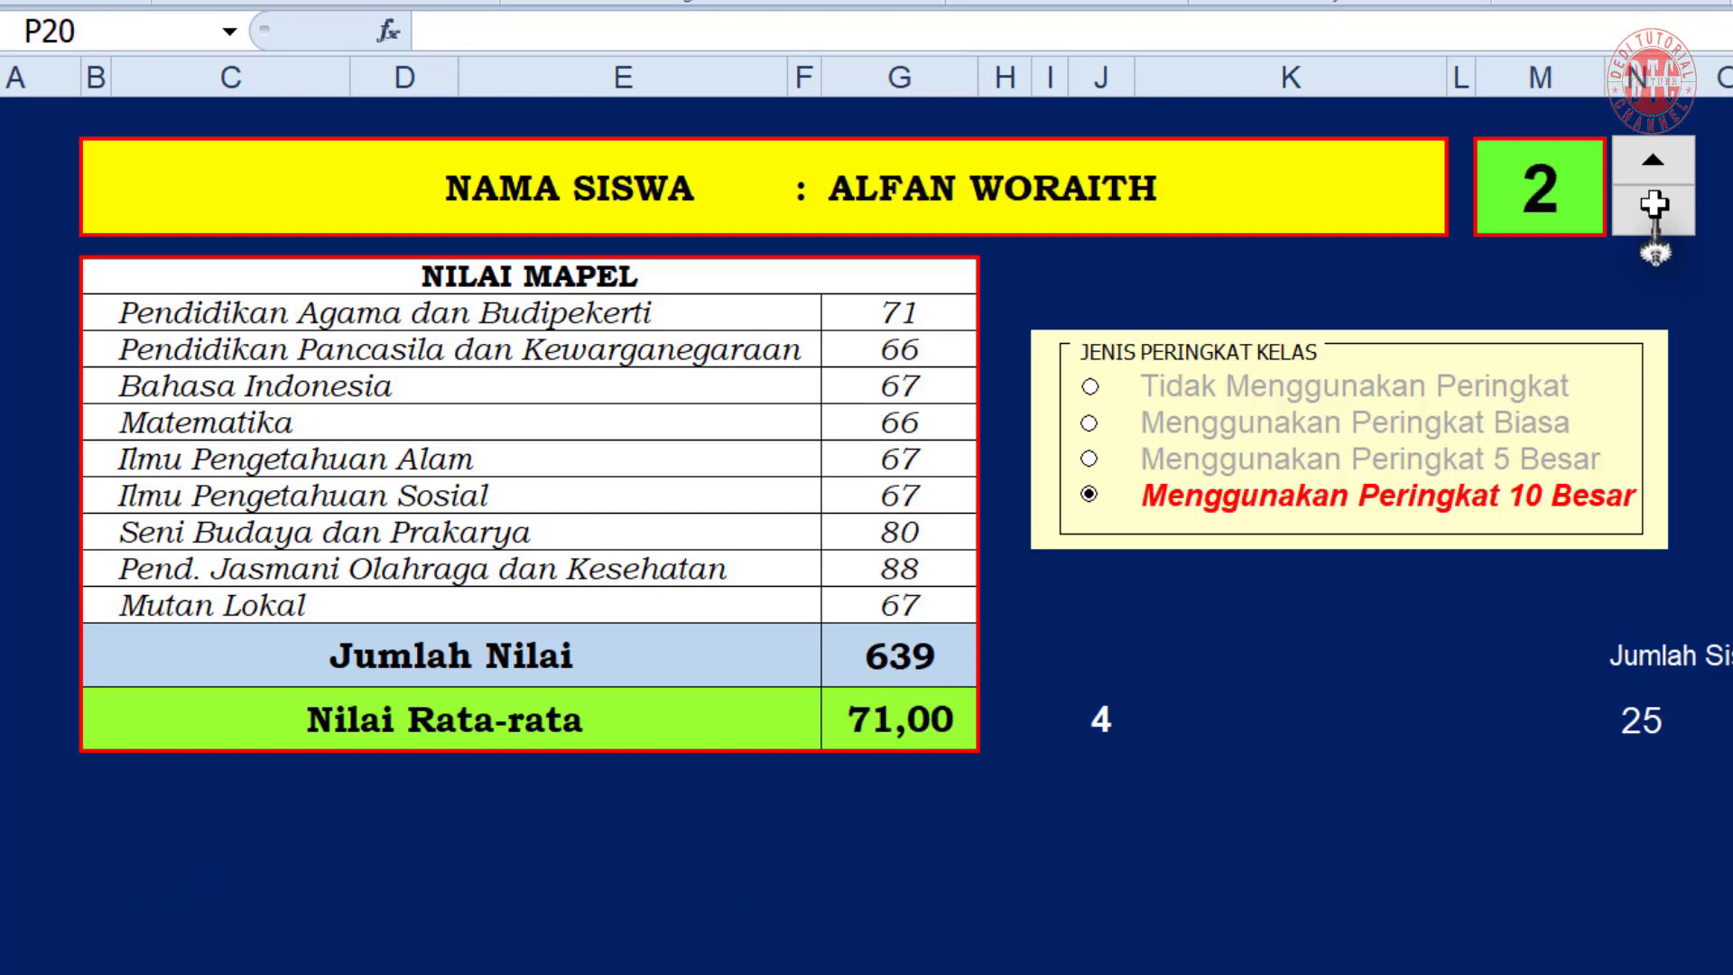
left_click(1654, 204)
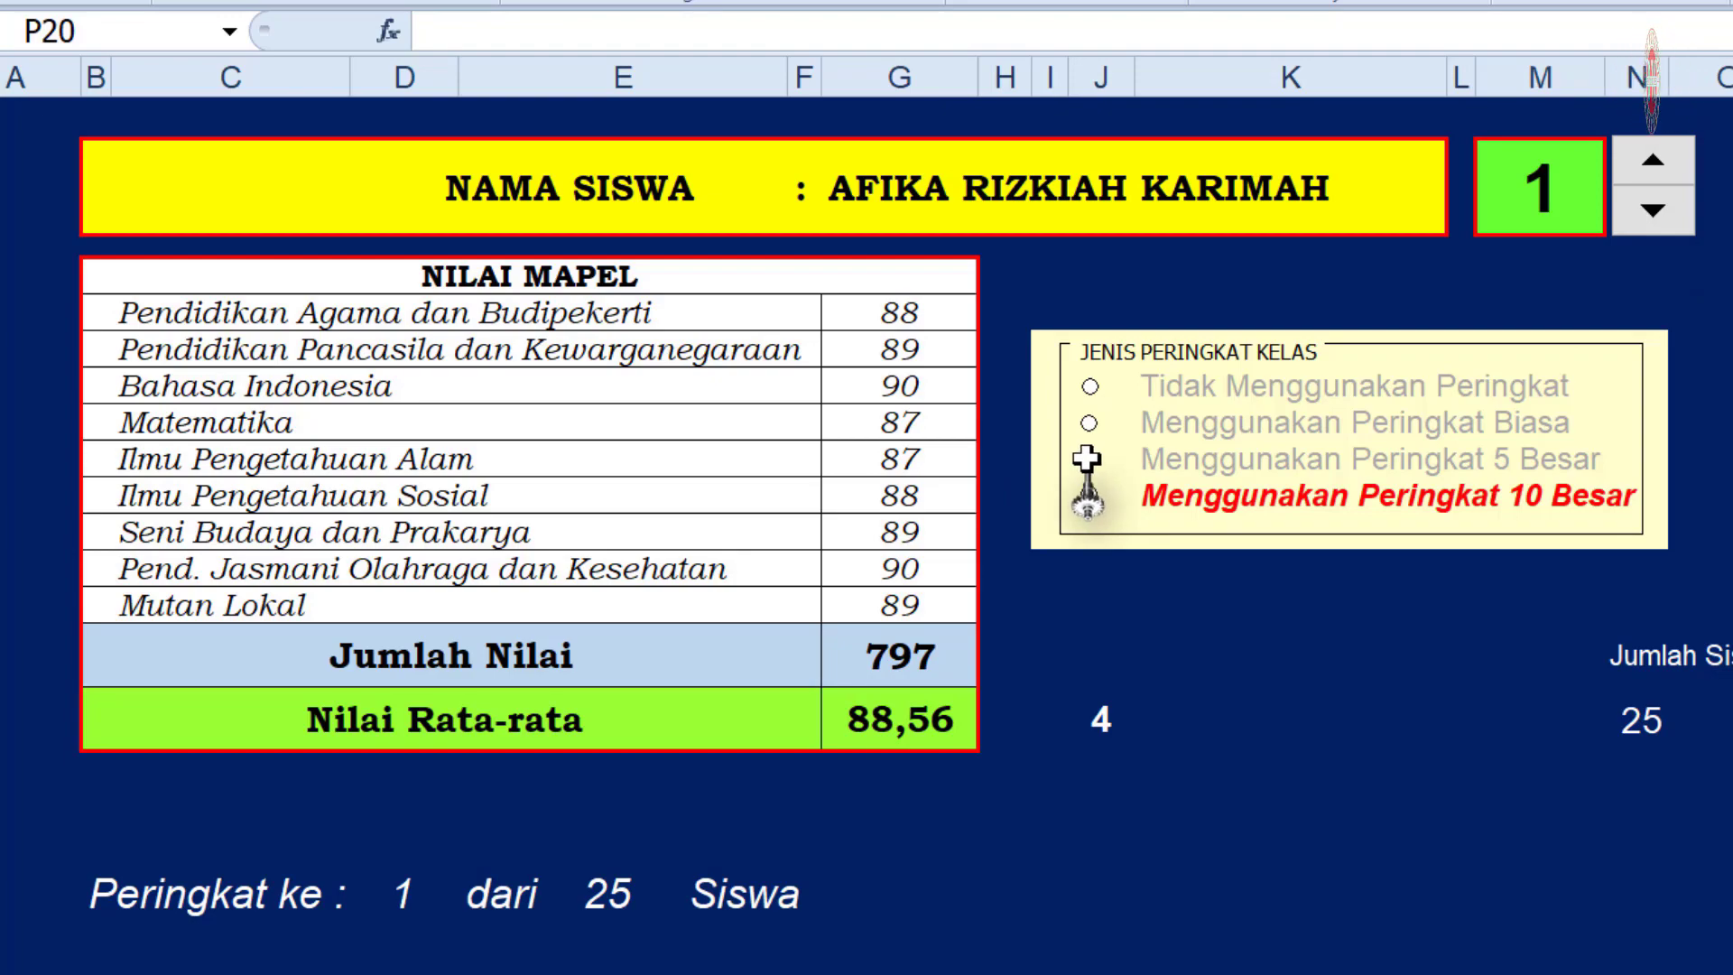
Set the font colour of the helper cells J14:O16 to the standard dark blue so they blend into the background
left_click_drag(1075, 607, 1731, 732)
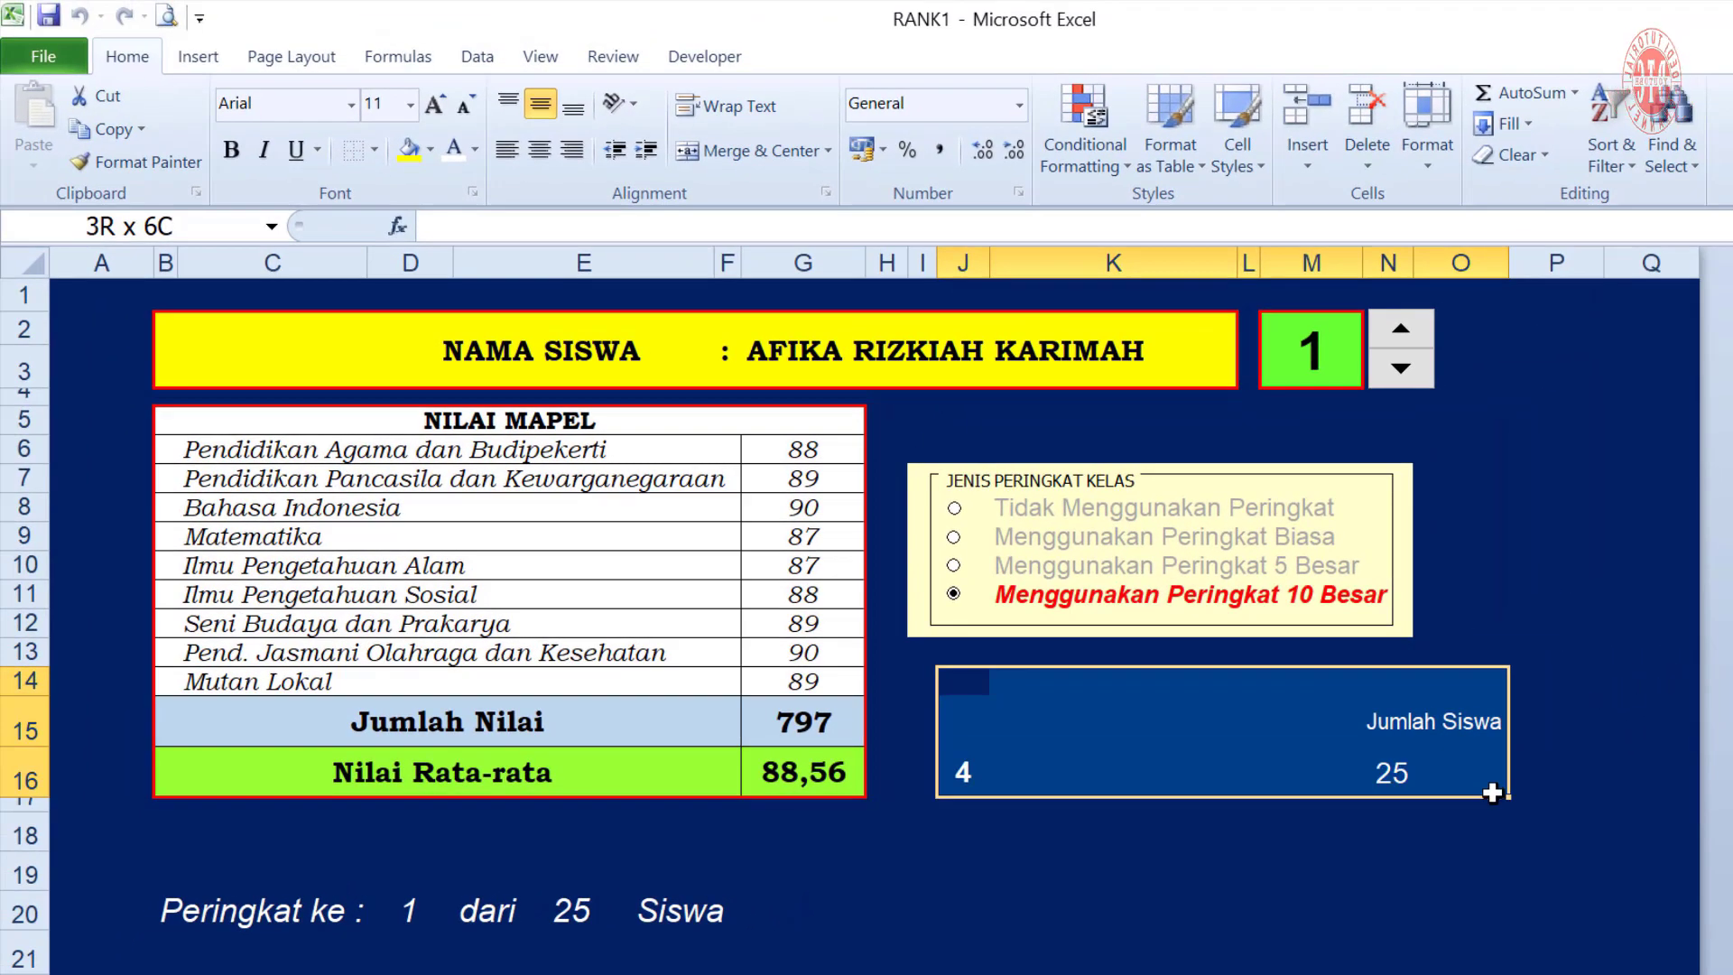
left_click(475, 149)
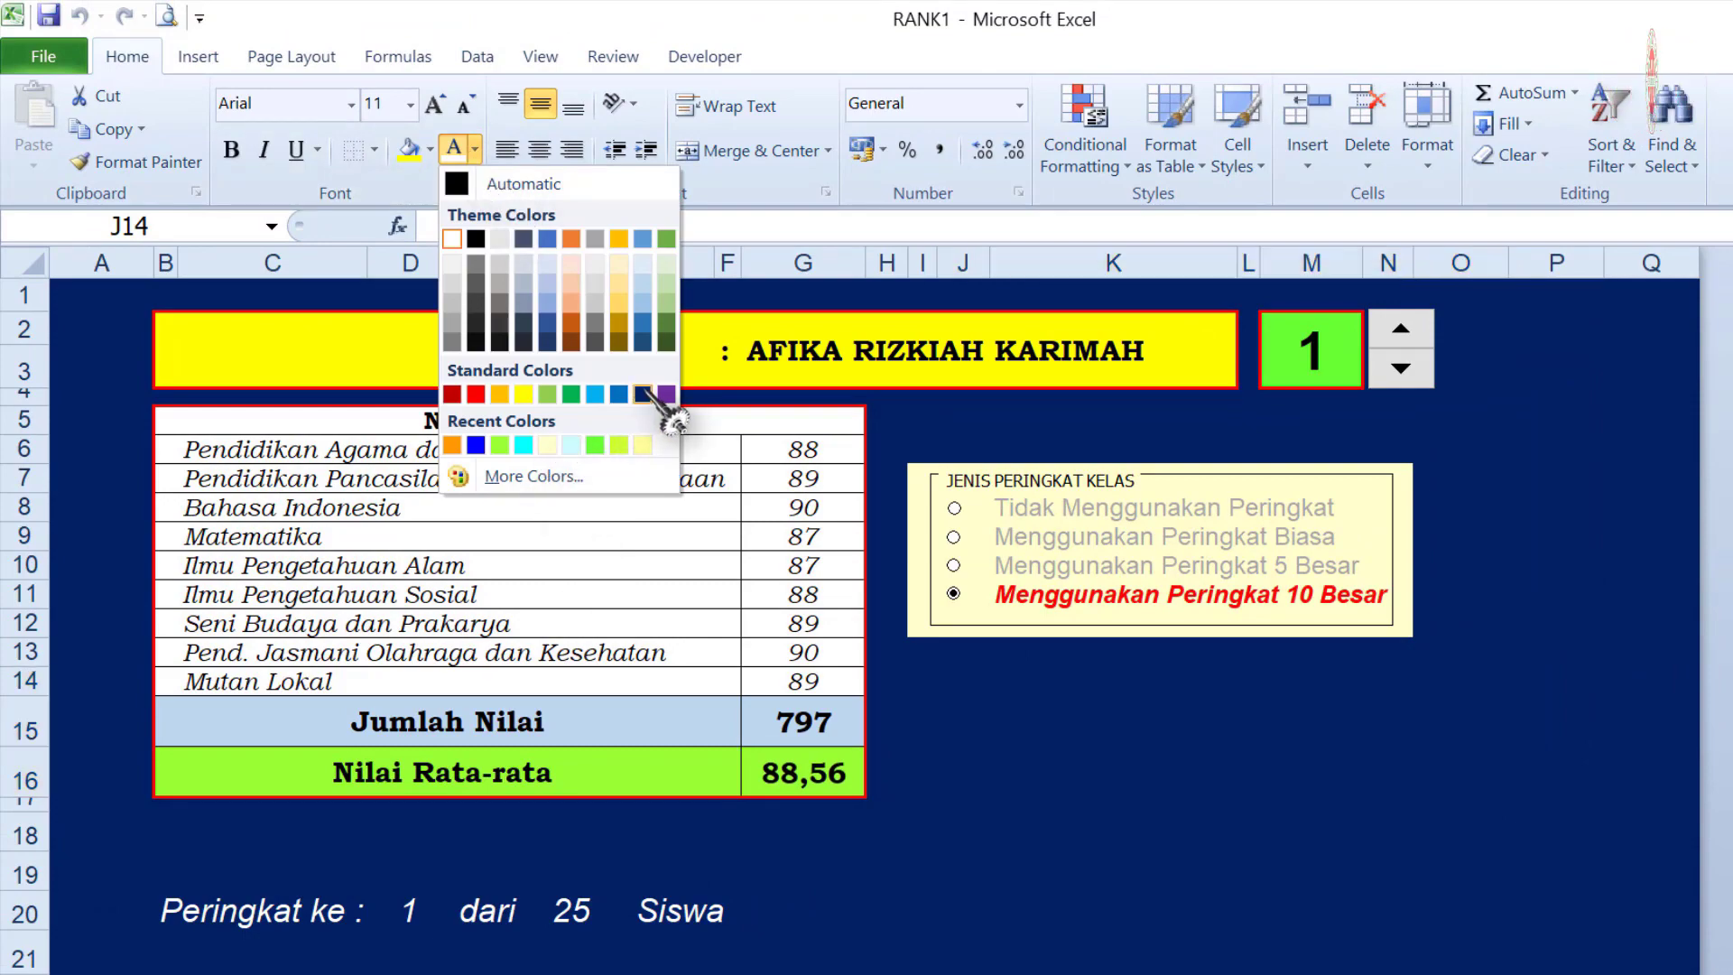
left_click(643, 395)
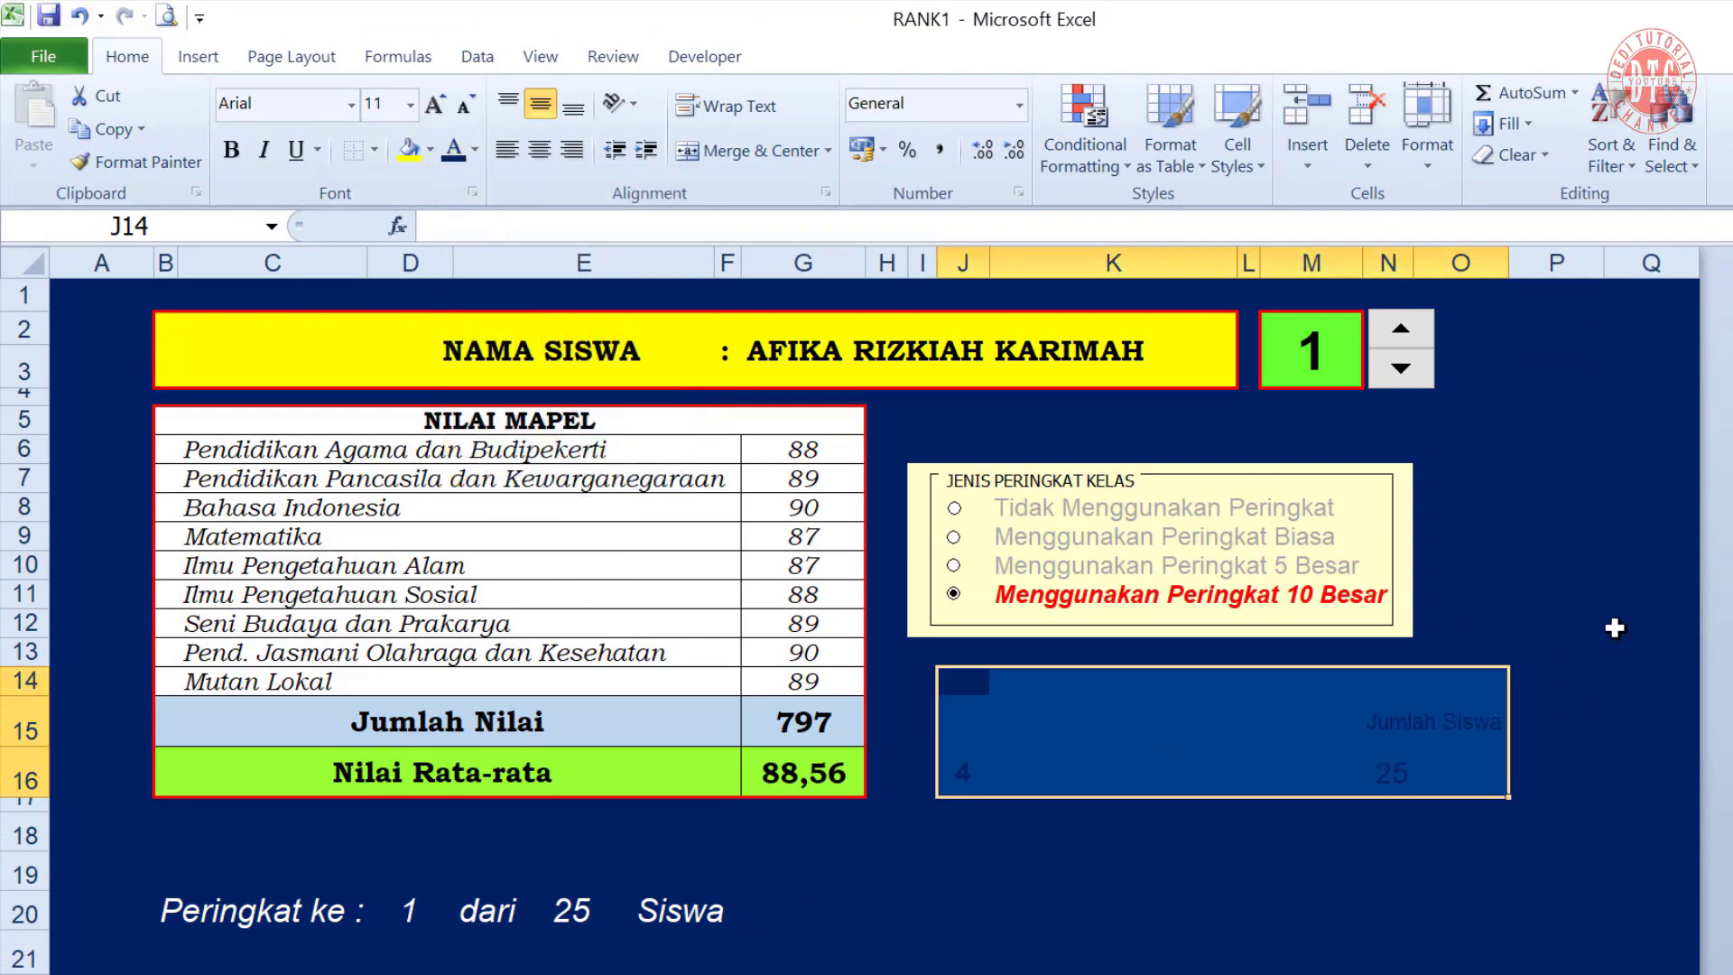
left_click(1613, 627)
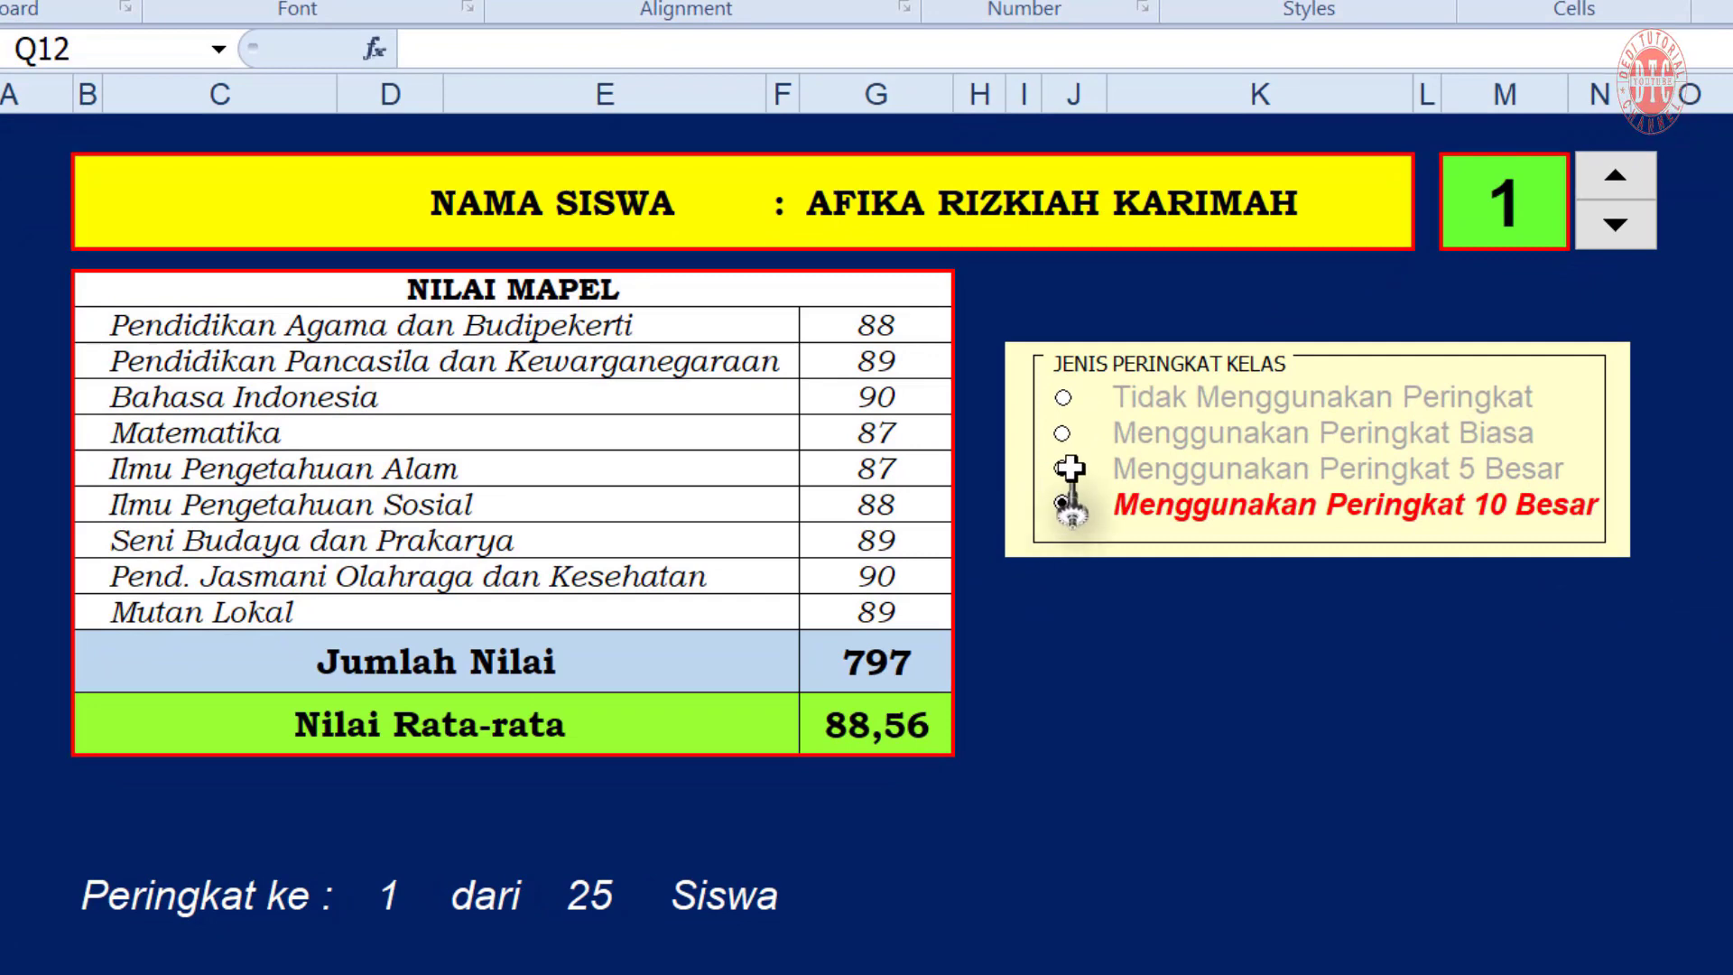
Hide the worksheet's row and column headings
key("alt+w")
key("v")
key("h")
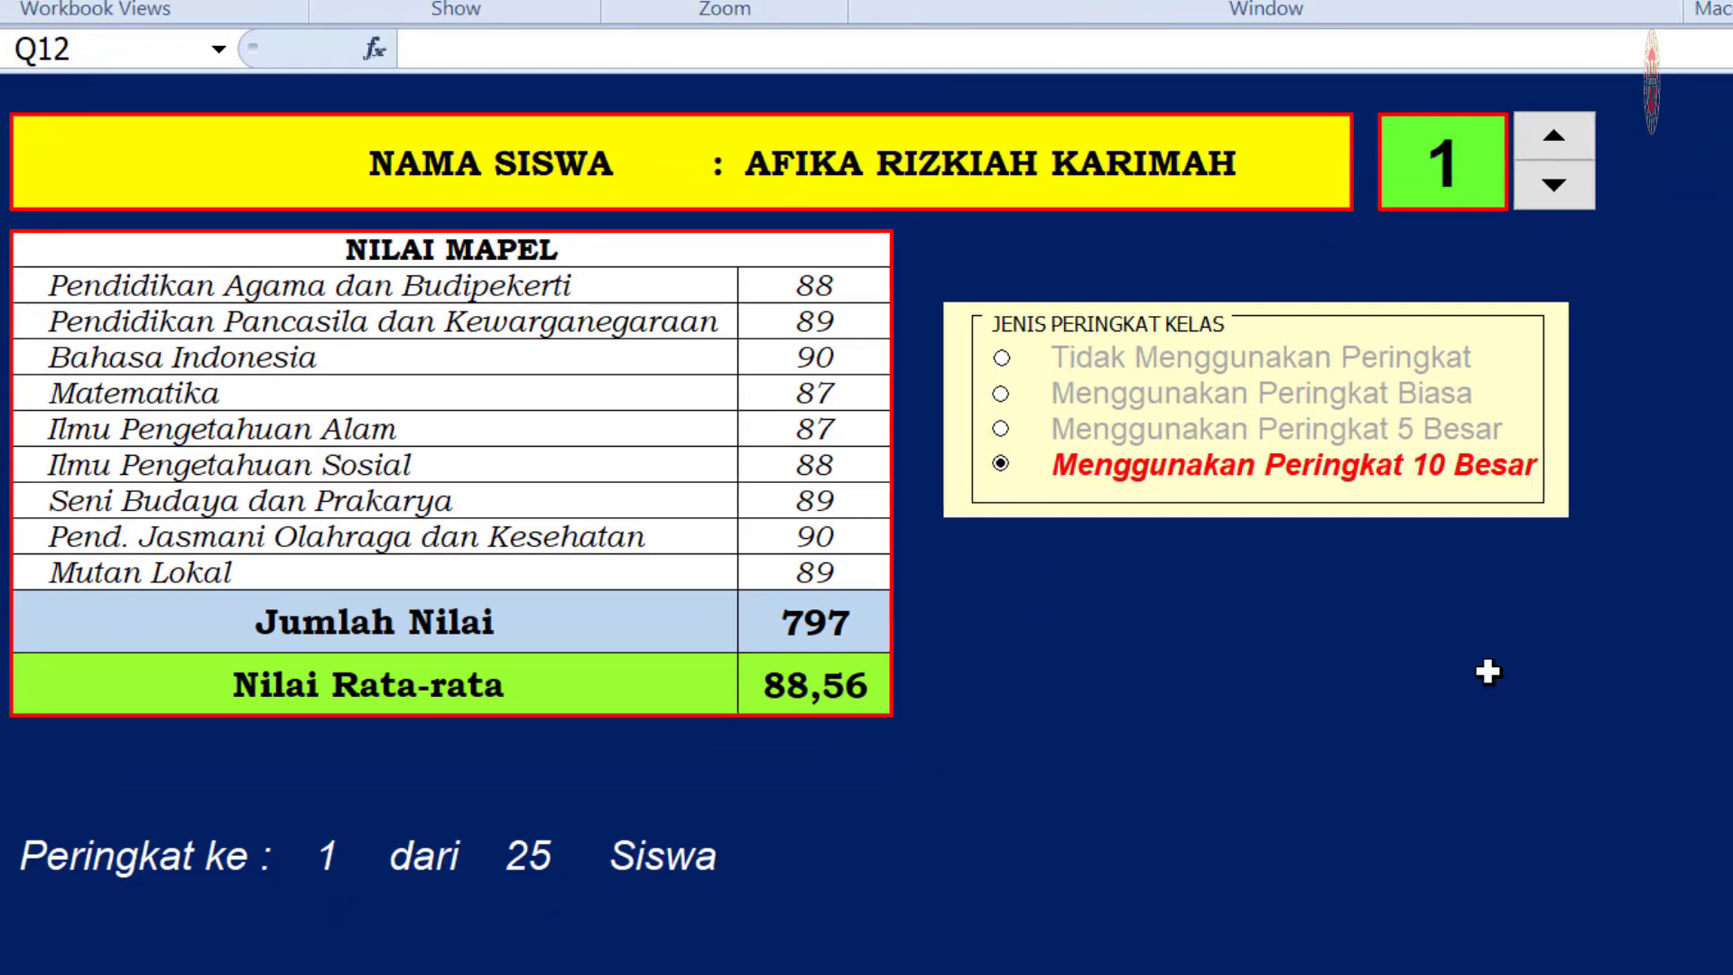
left_click(1651, 659)
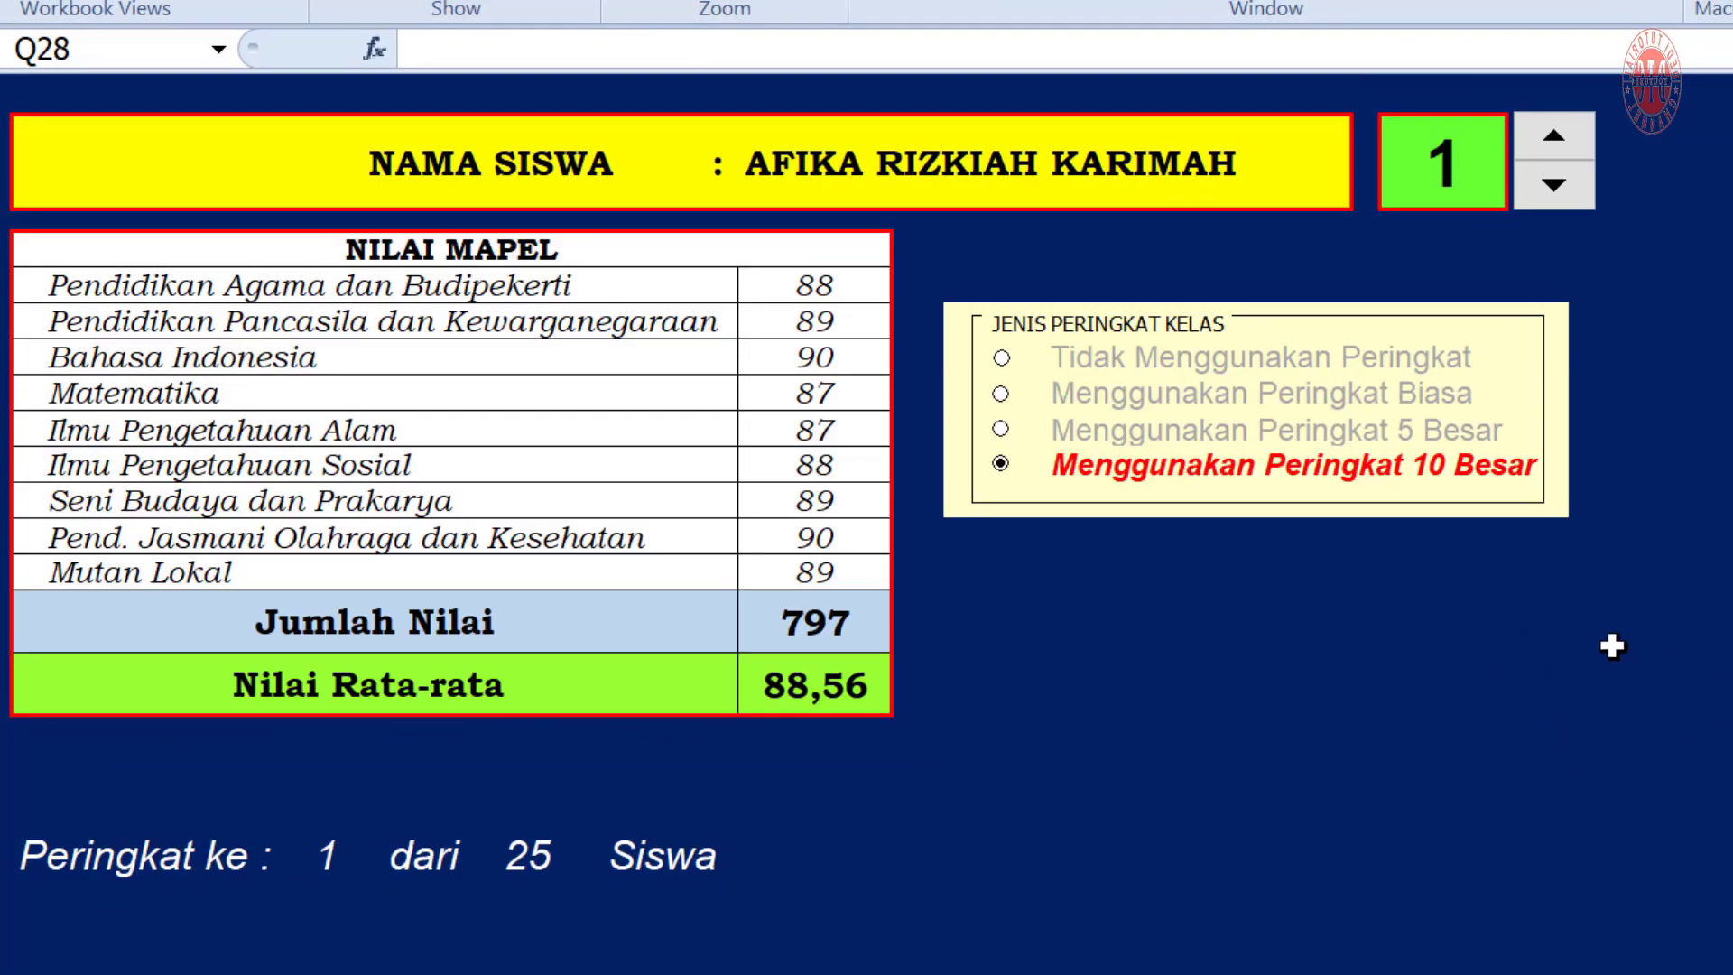
Test "Tidak Menggunakan Peringkat" while stepping the student number up to 25, and "Menggunakan Peringkat Biasa" while stepping back to 1
left_click(1003, 360)
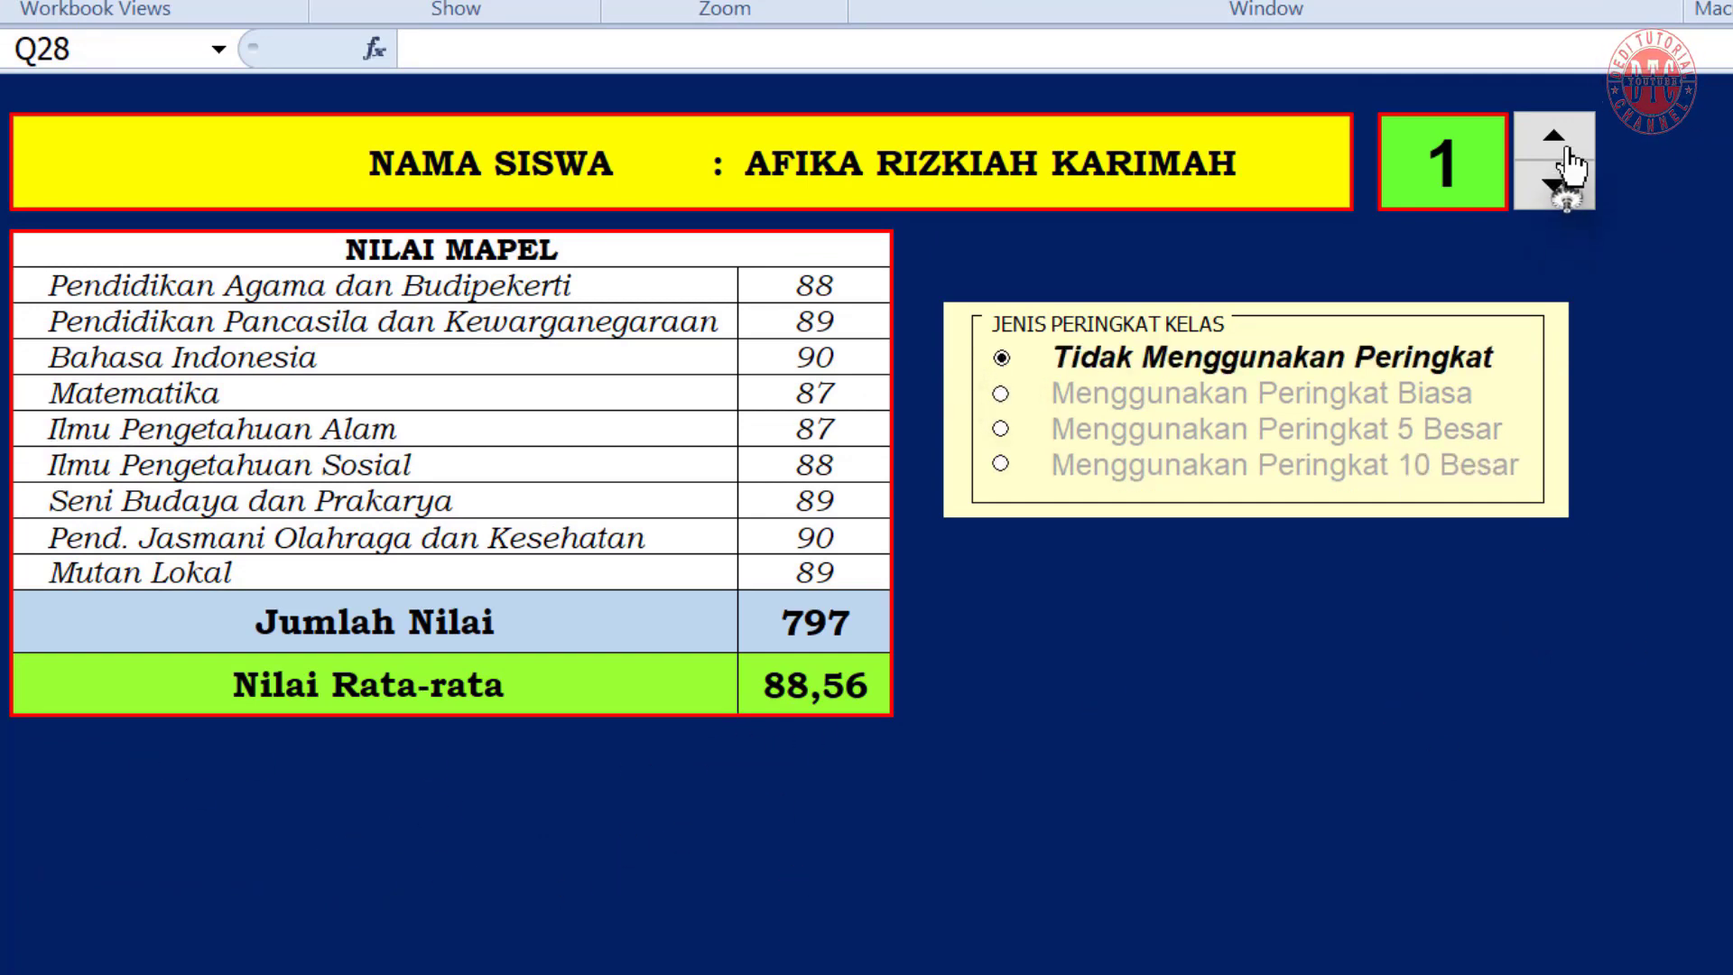
left_click_drag(1567, 151, 1567, 149)
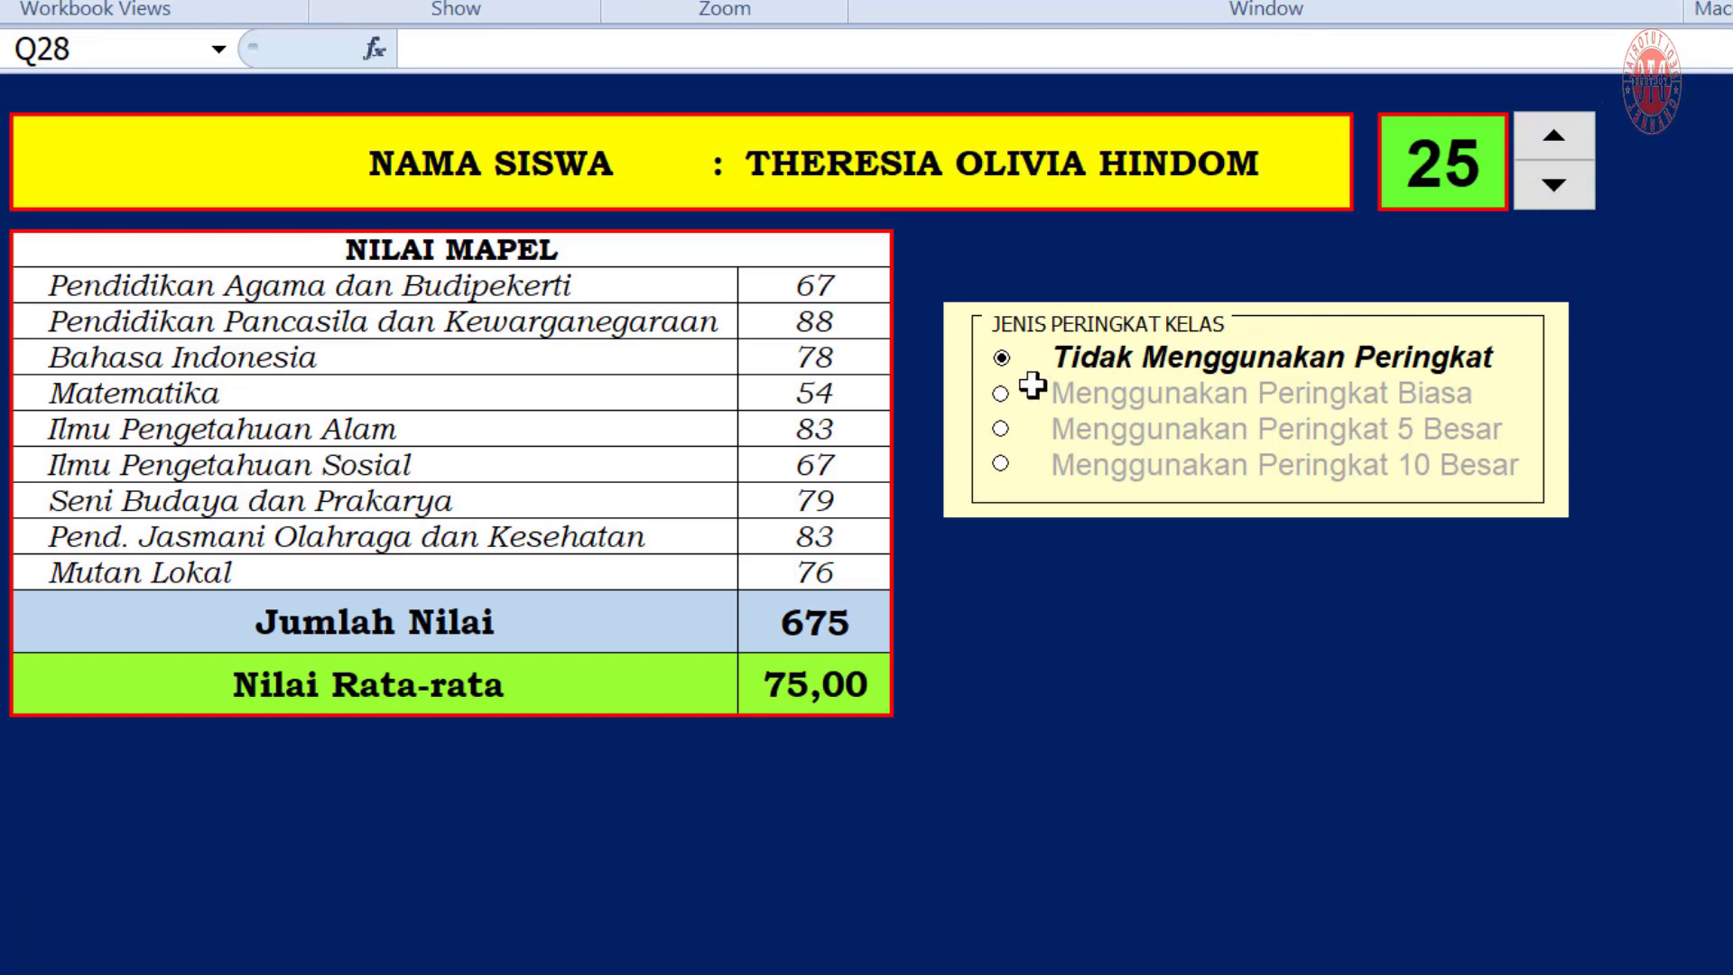
left_click(999, 393)
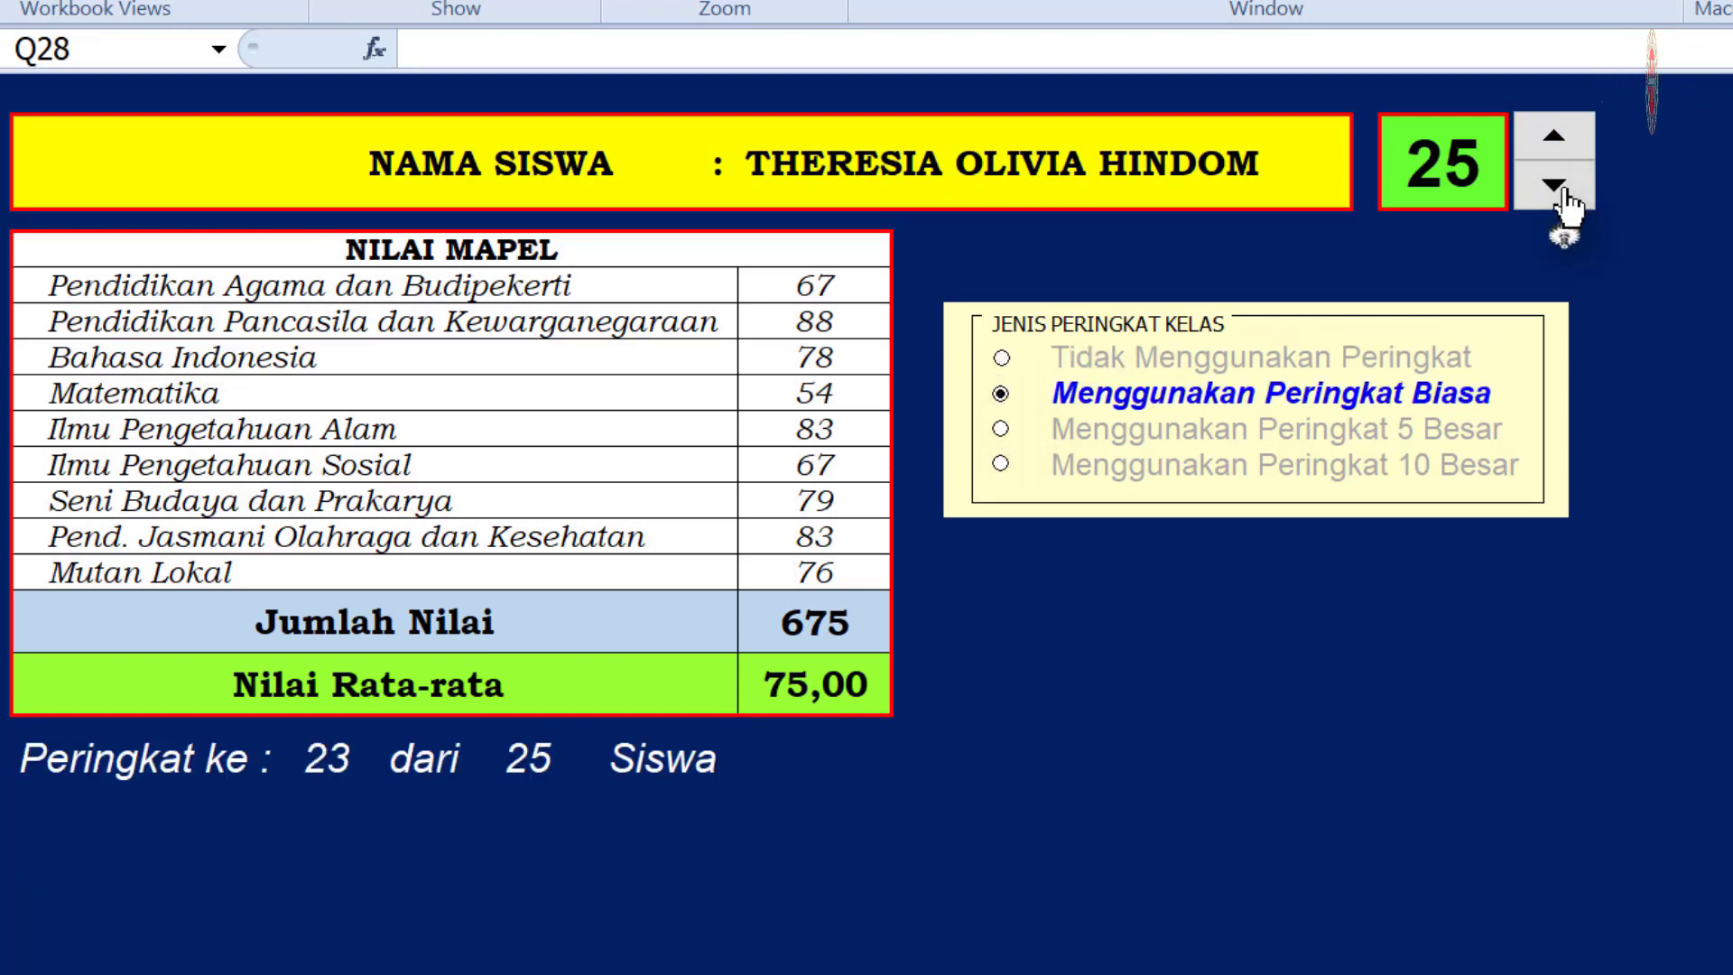
left_click_drag(1568, 203, 1568, 203)
Test "Menggunakan Peringkat 5 Besar" while stepping the student number up to 25, and "Menggunakan Peringkat 10 Besar" while stepping back to 1
left_click(1000, 428)
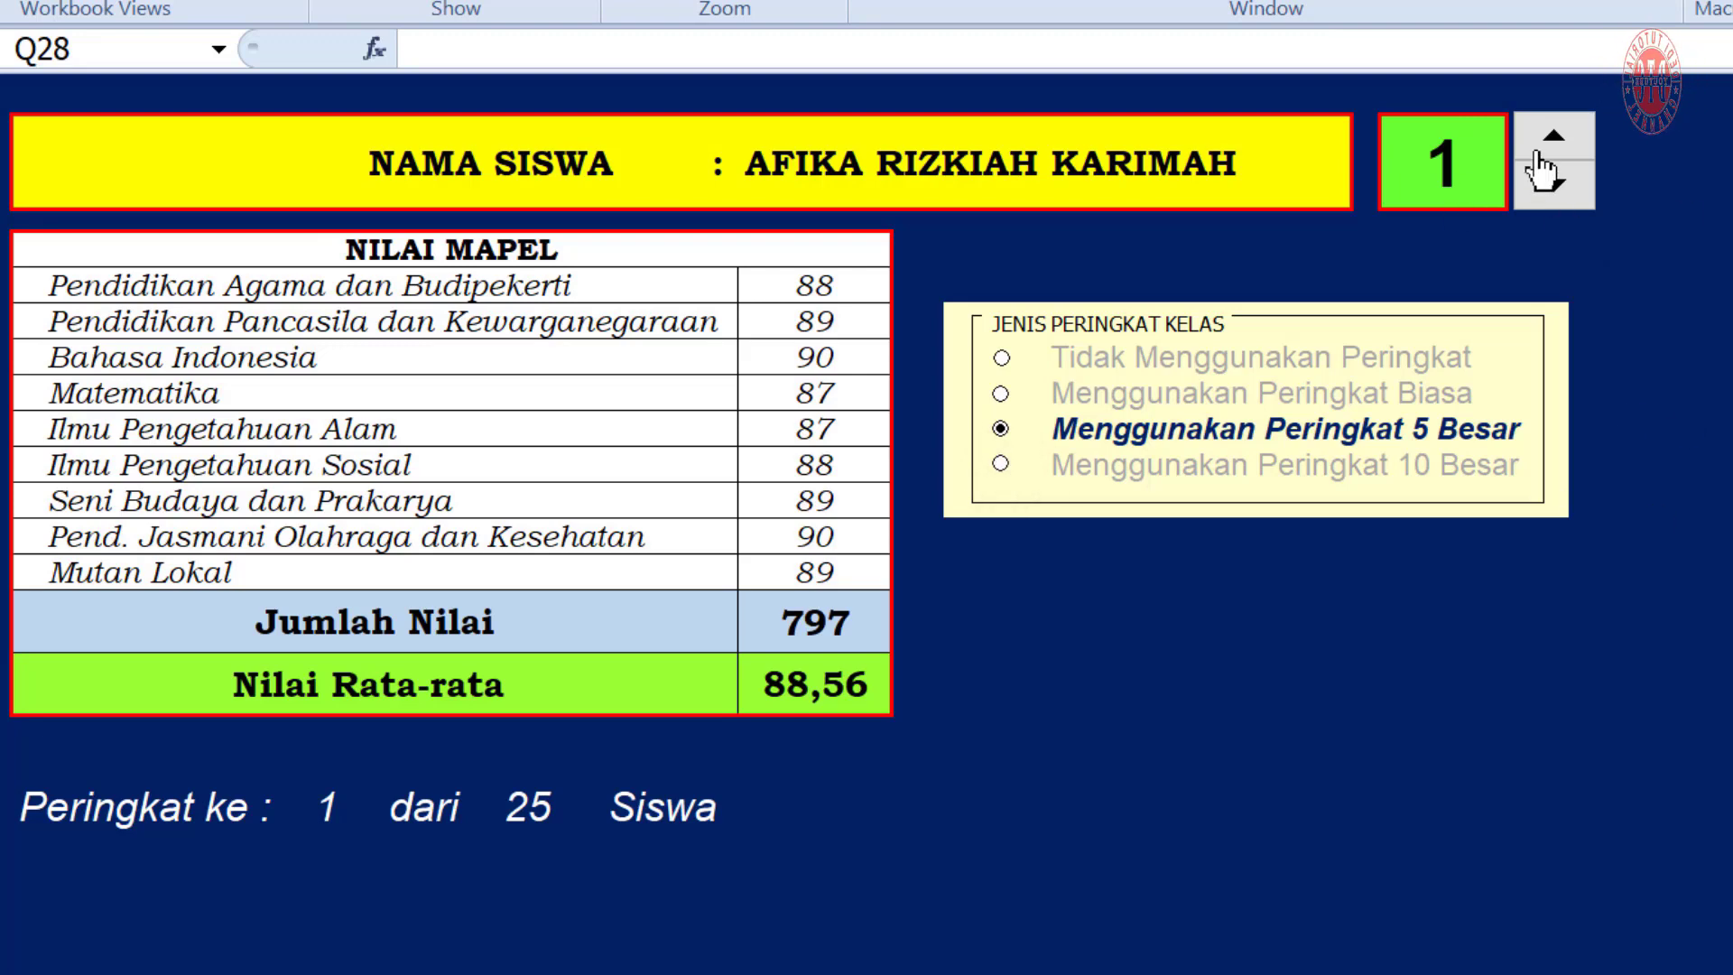
left_click_drag(1547, 145, 1563, 149)
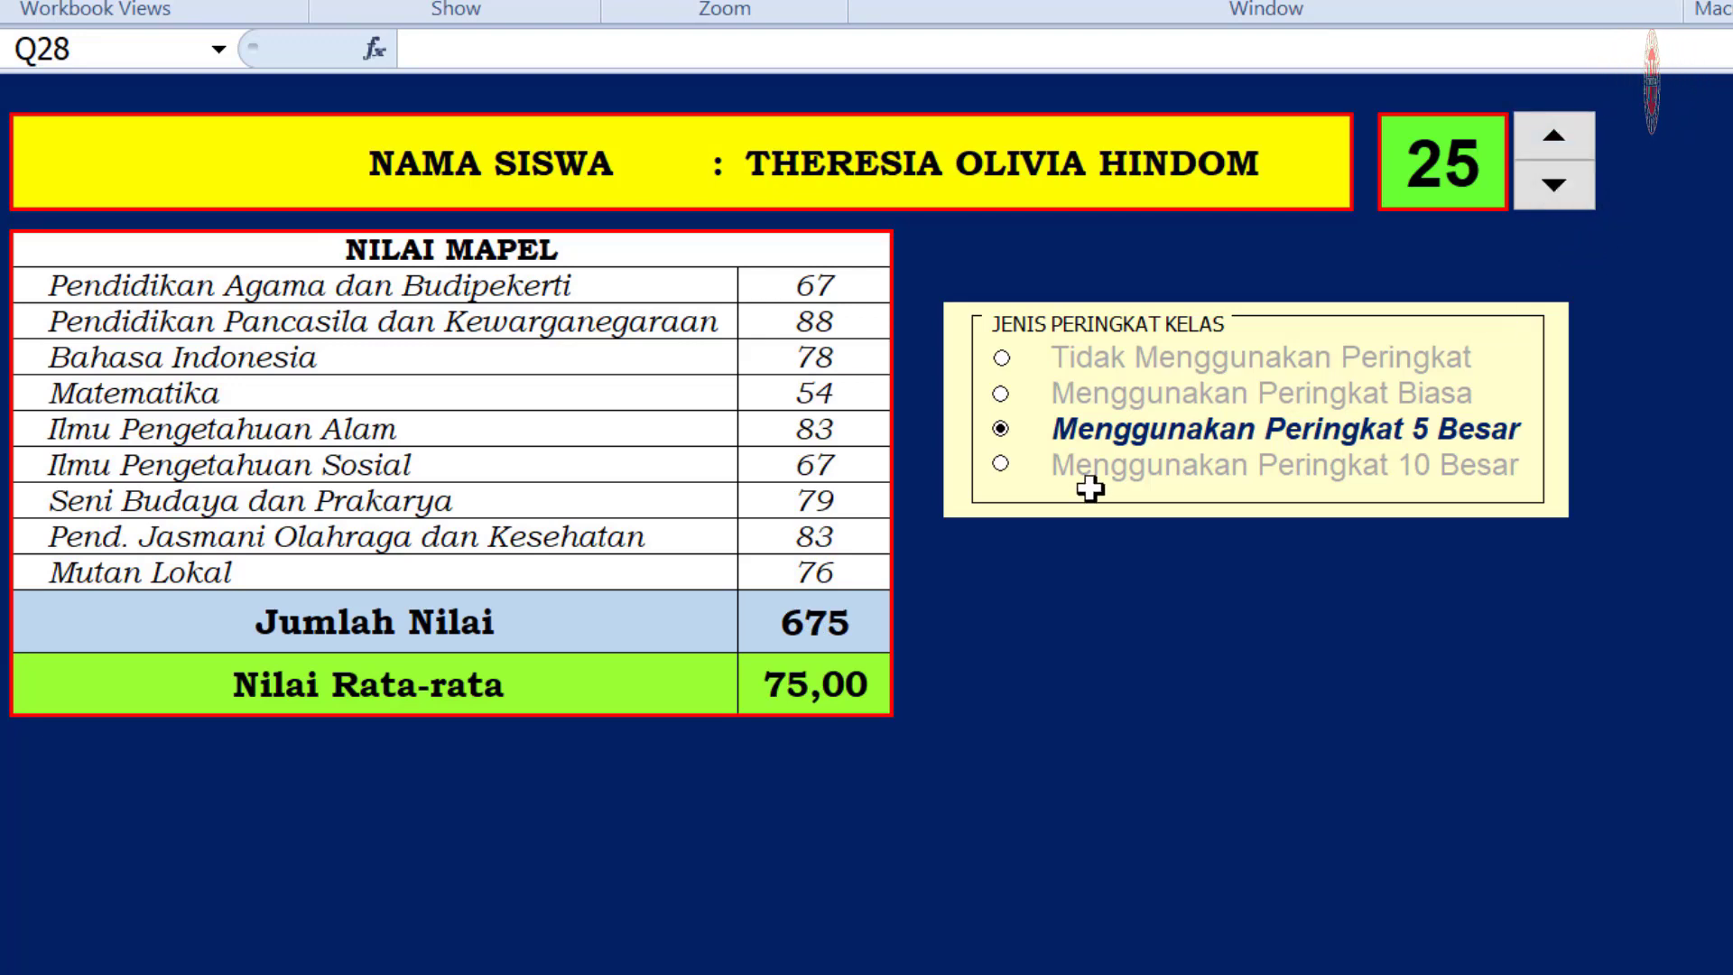
left_click(999, 465)
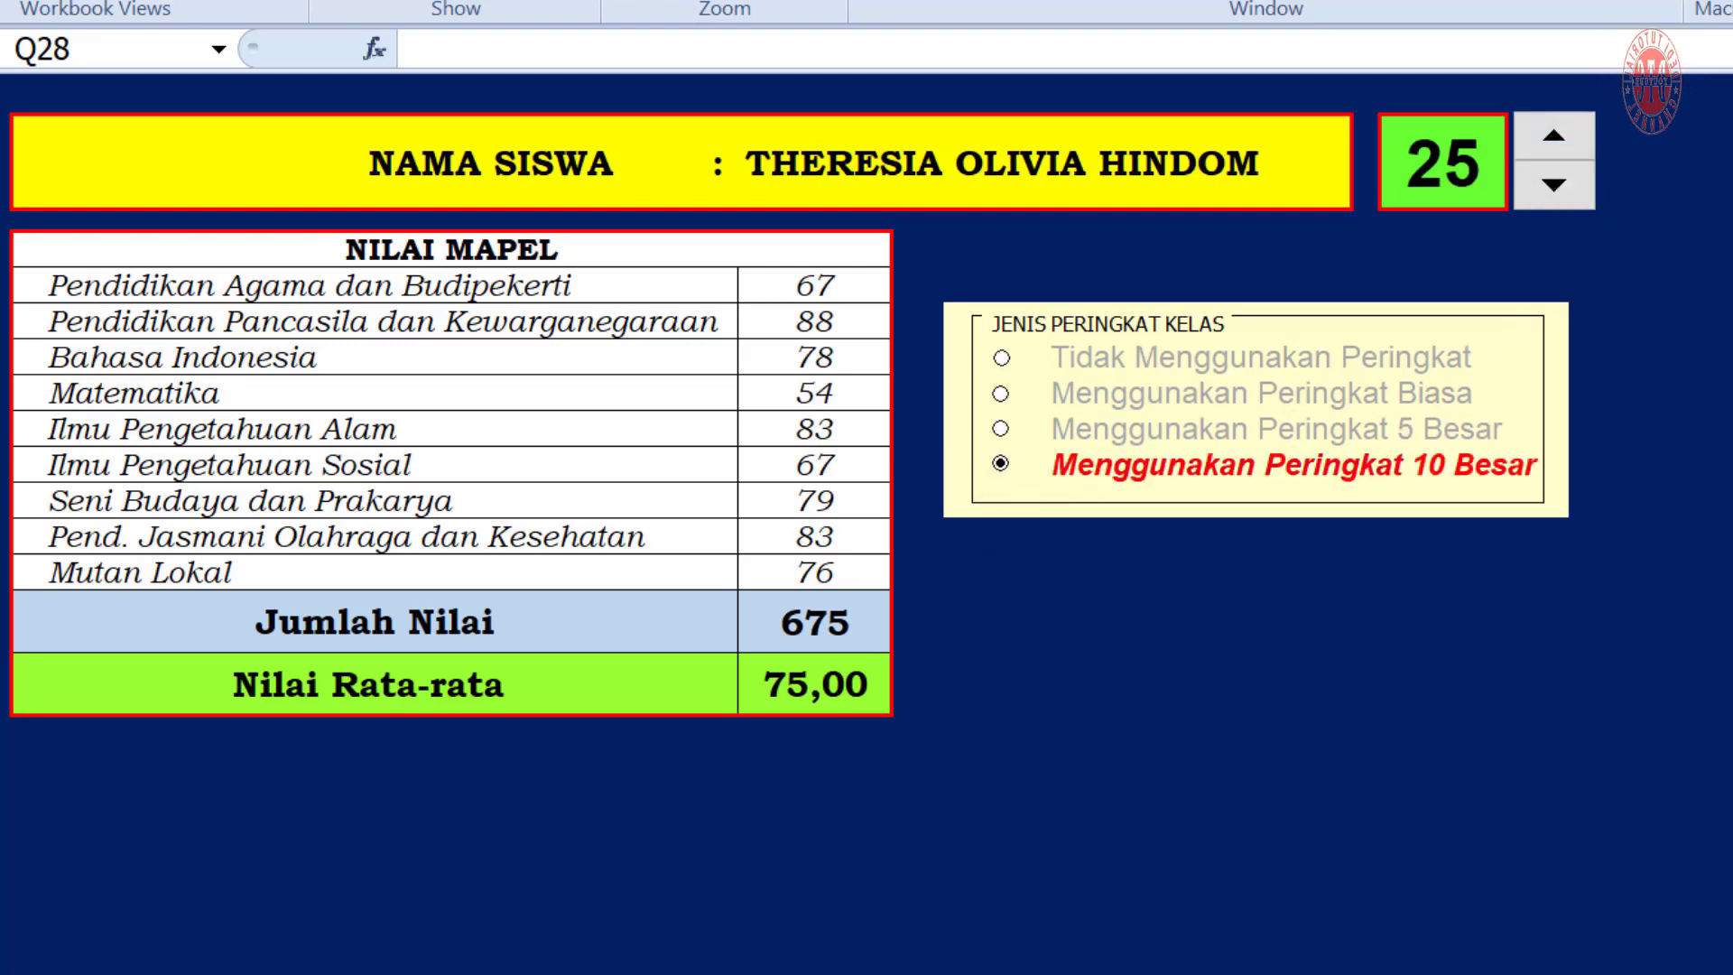
left_click_drag(1552, 185, 1554, 191)
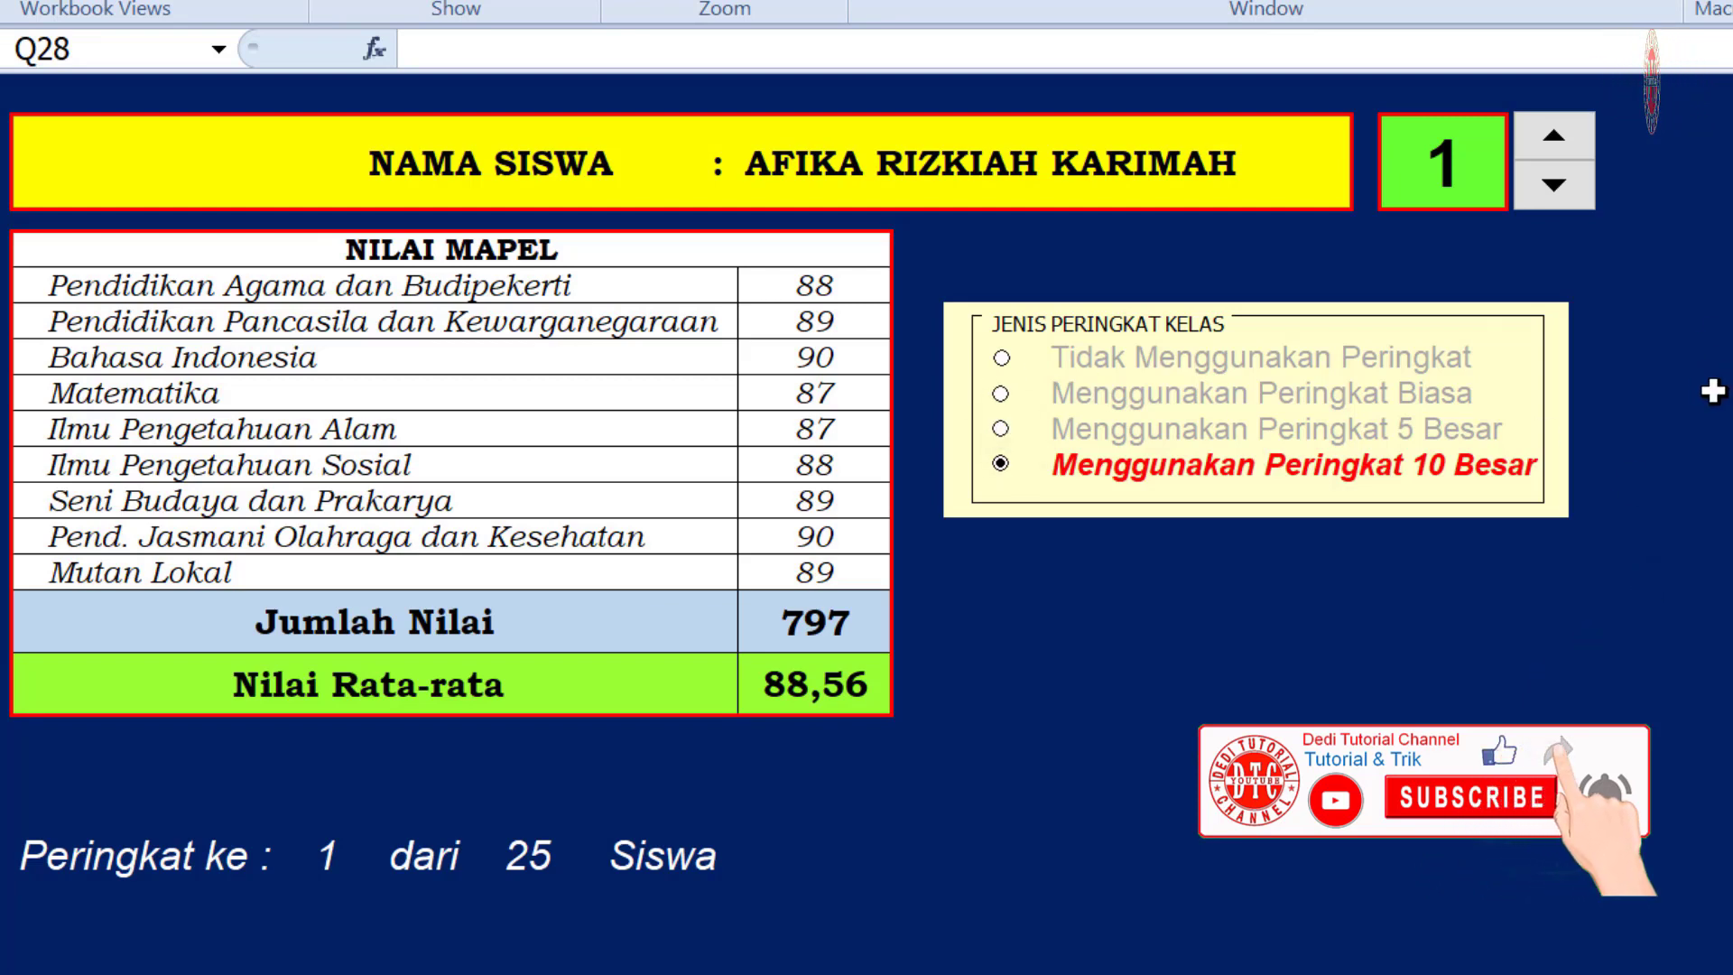
Cycle repeatedly through all four class-ranking options for student 1, ending on "Menggunakan Peringkat 10 Besar", to check the rank rows
left_click(1002, 358)
left_click(1000, 394)
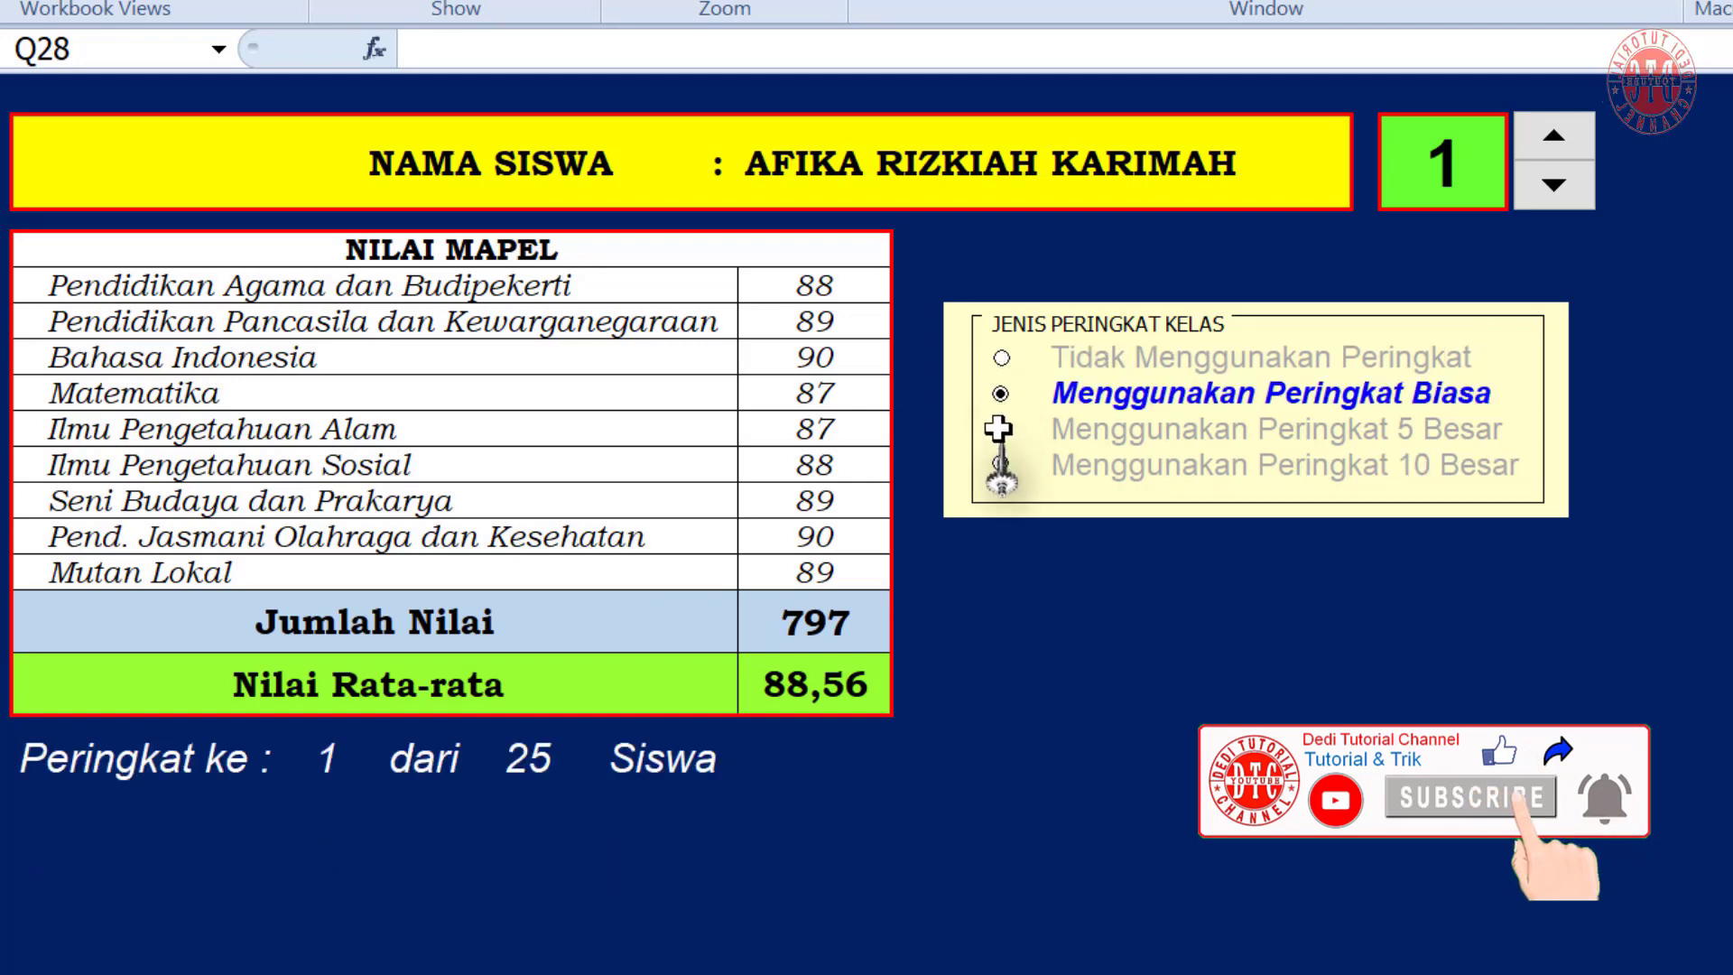
left_click(999, 428)
left_click(999, 463)
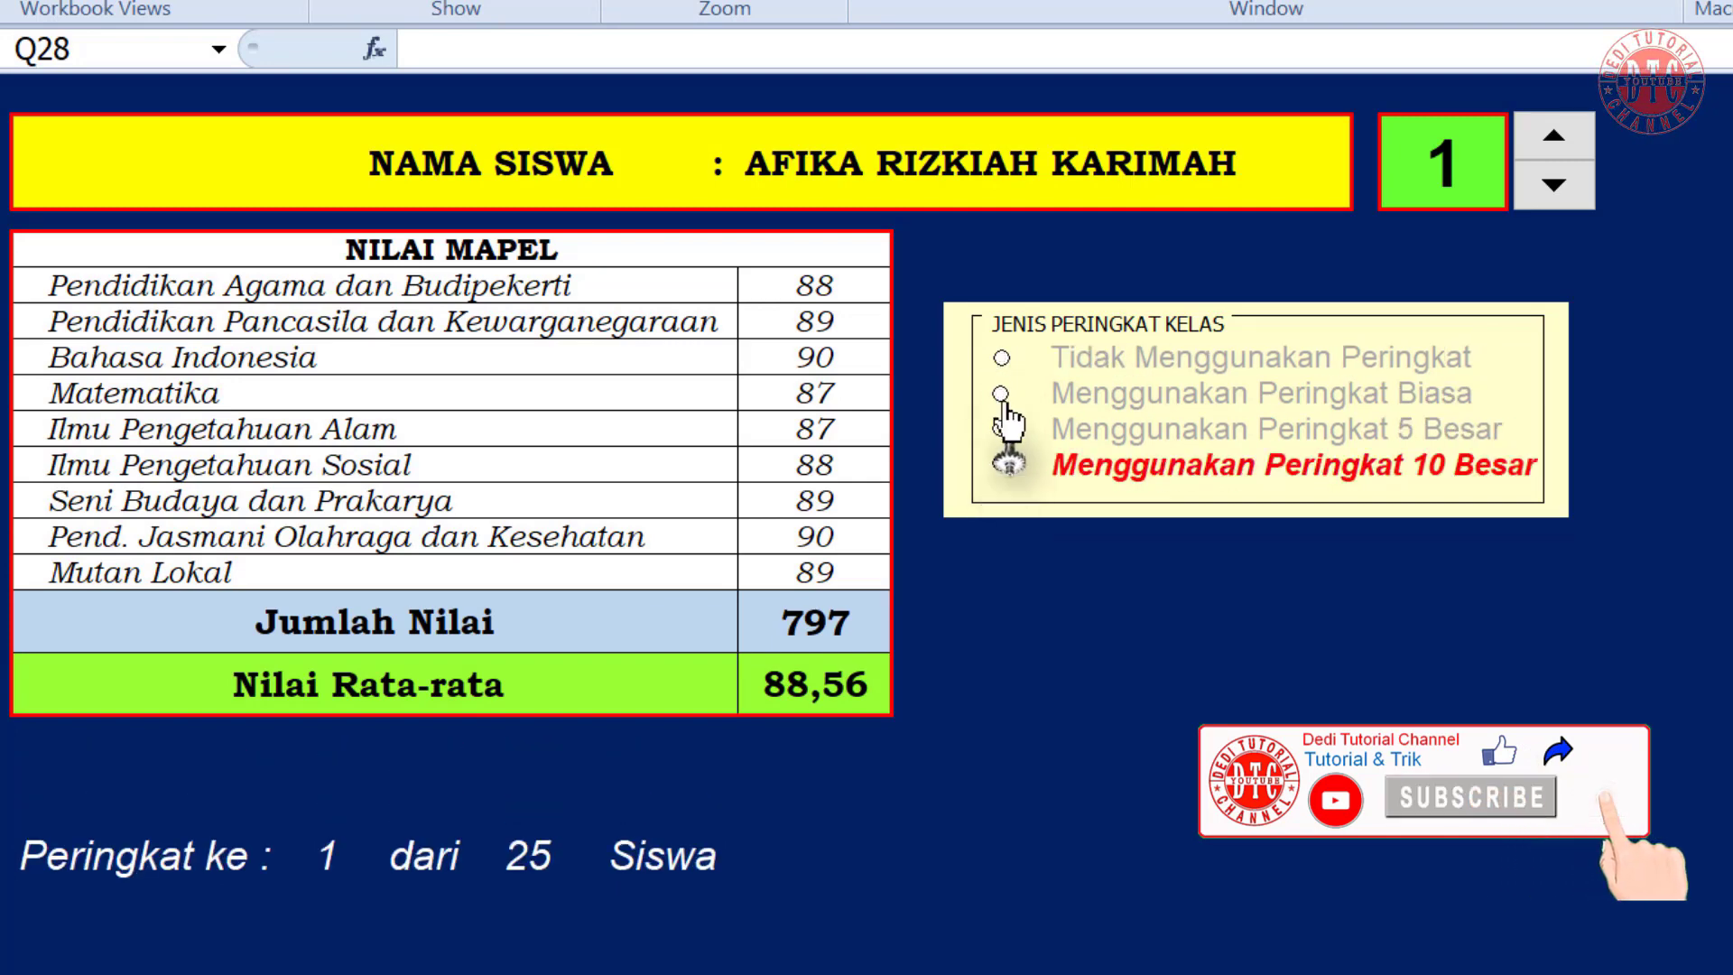
left_click(1002, 358)
left_click(1000, 393)
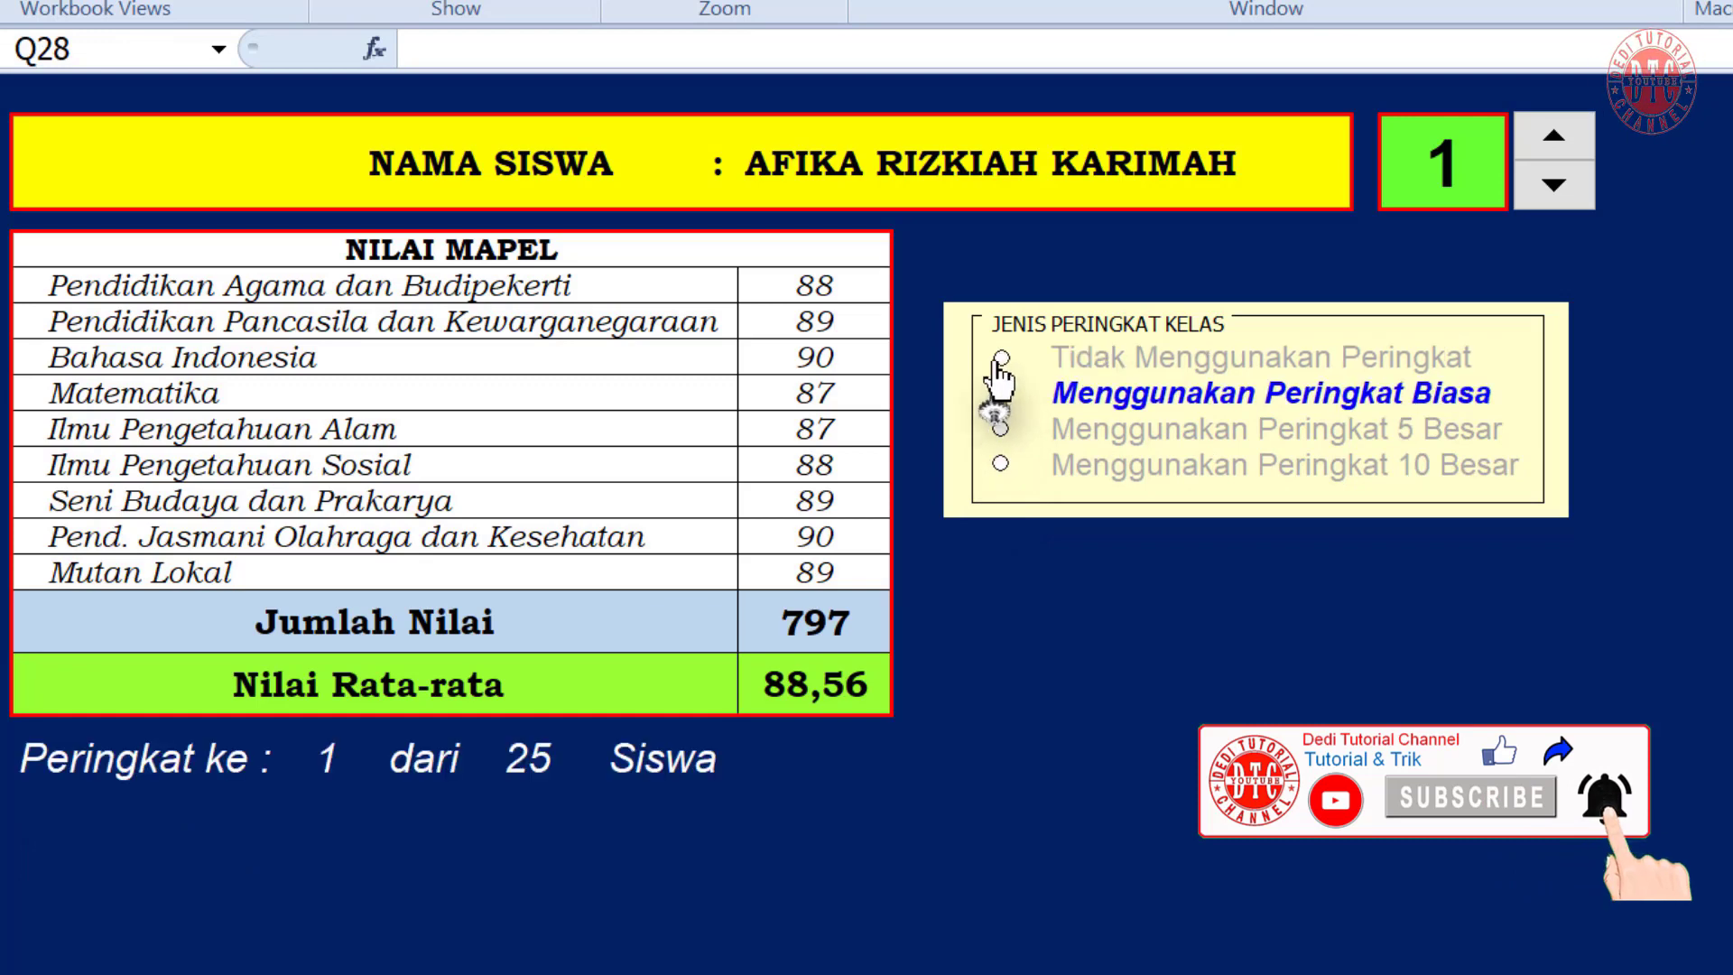
left_click(1001, 358)
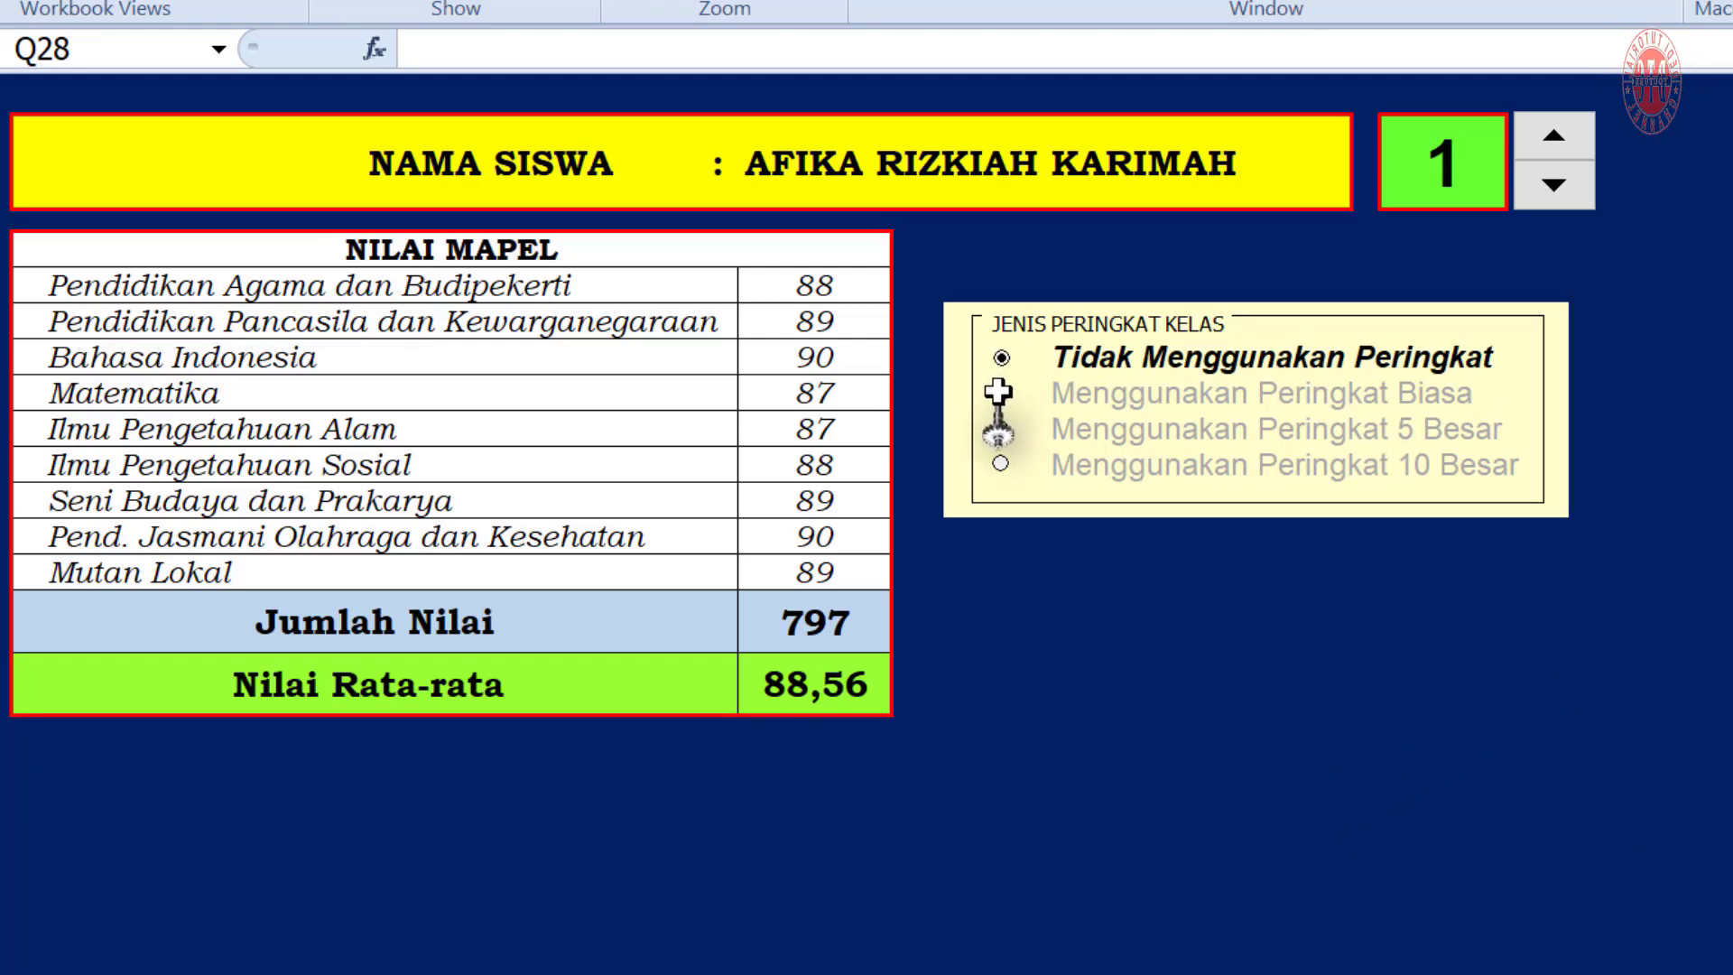
left_click(1000, 393)
left_click(1001, 430)
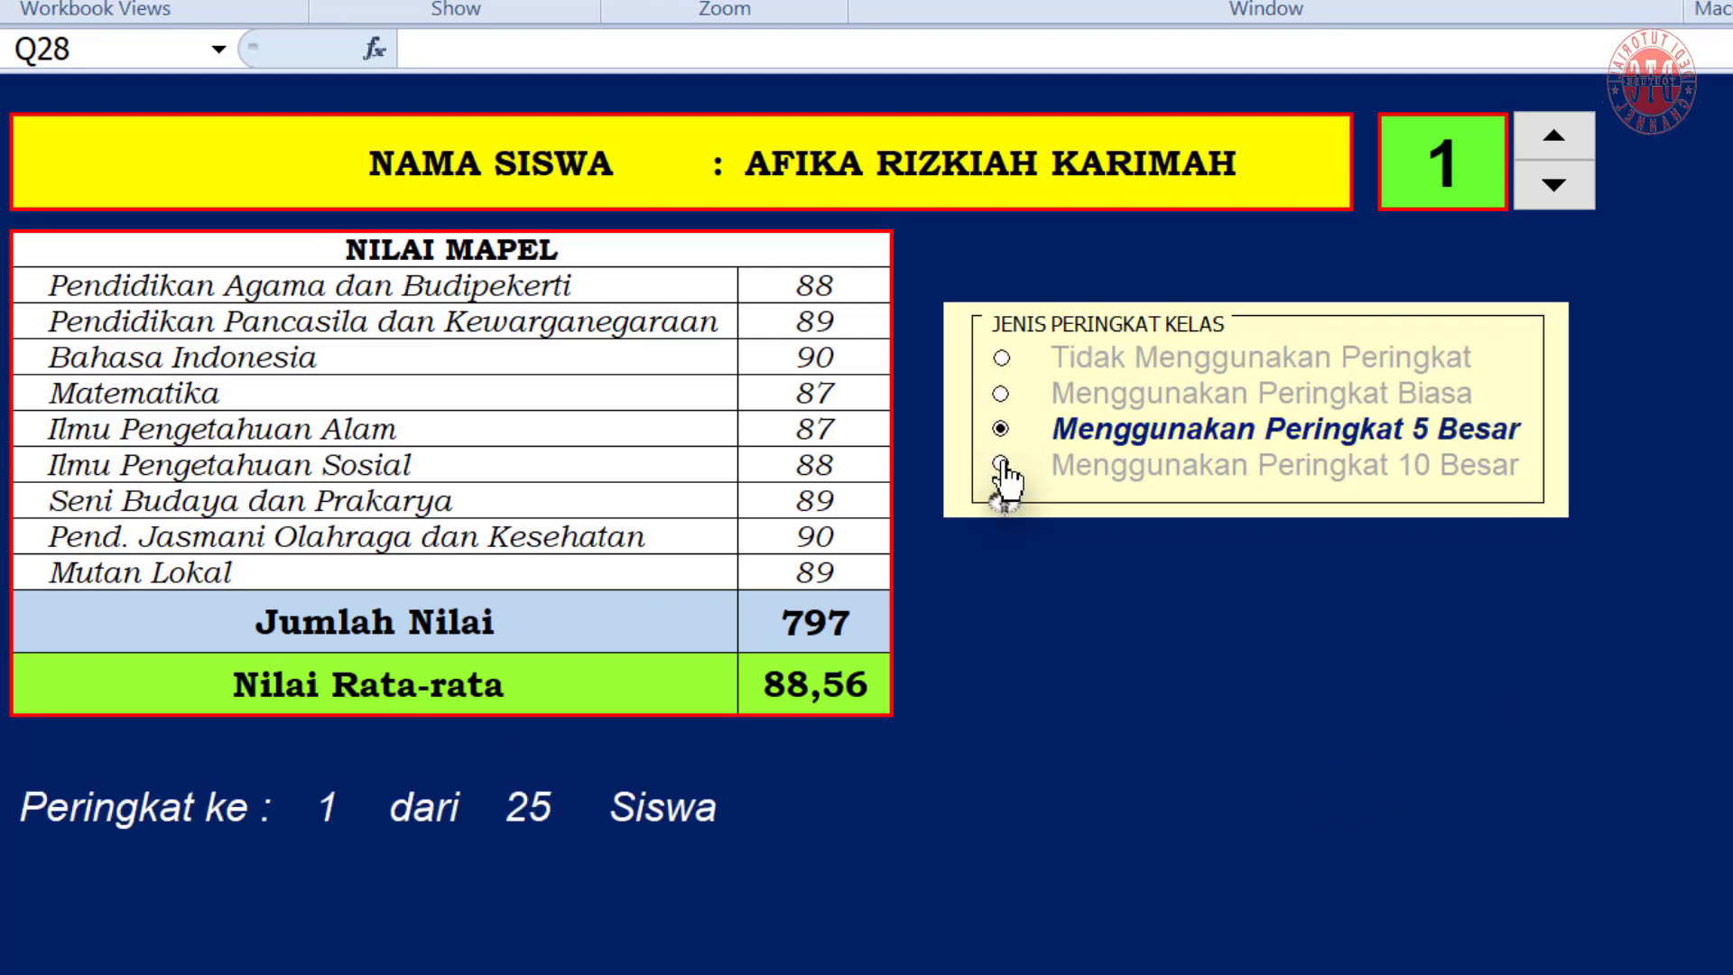
left_click(1000, 463)
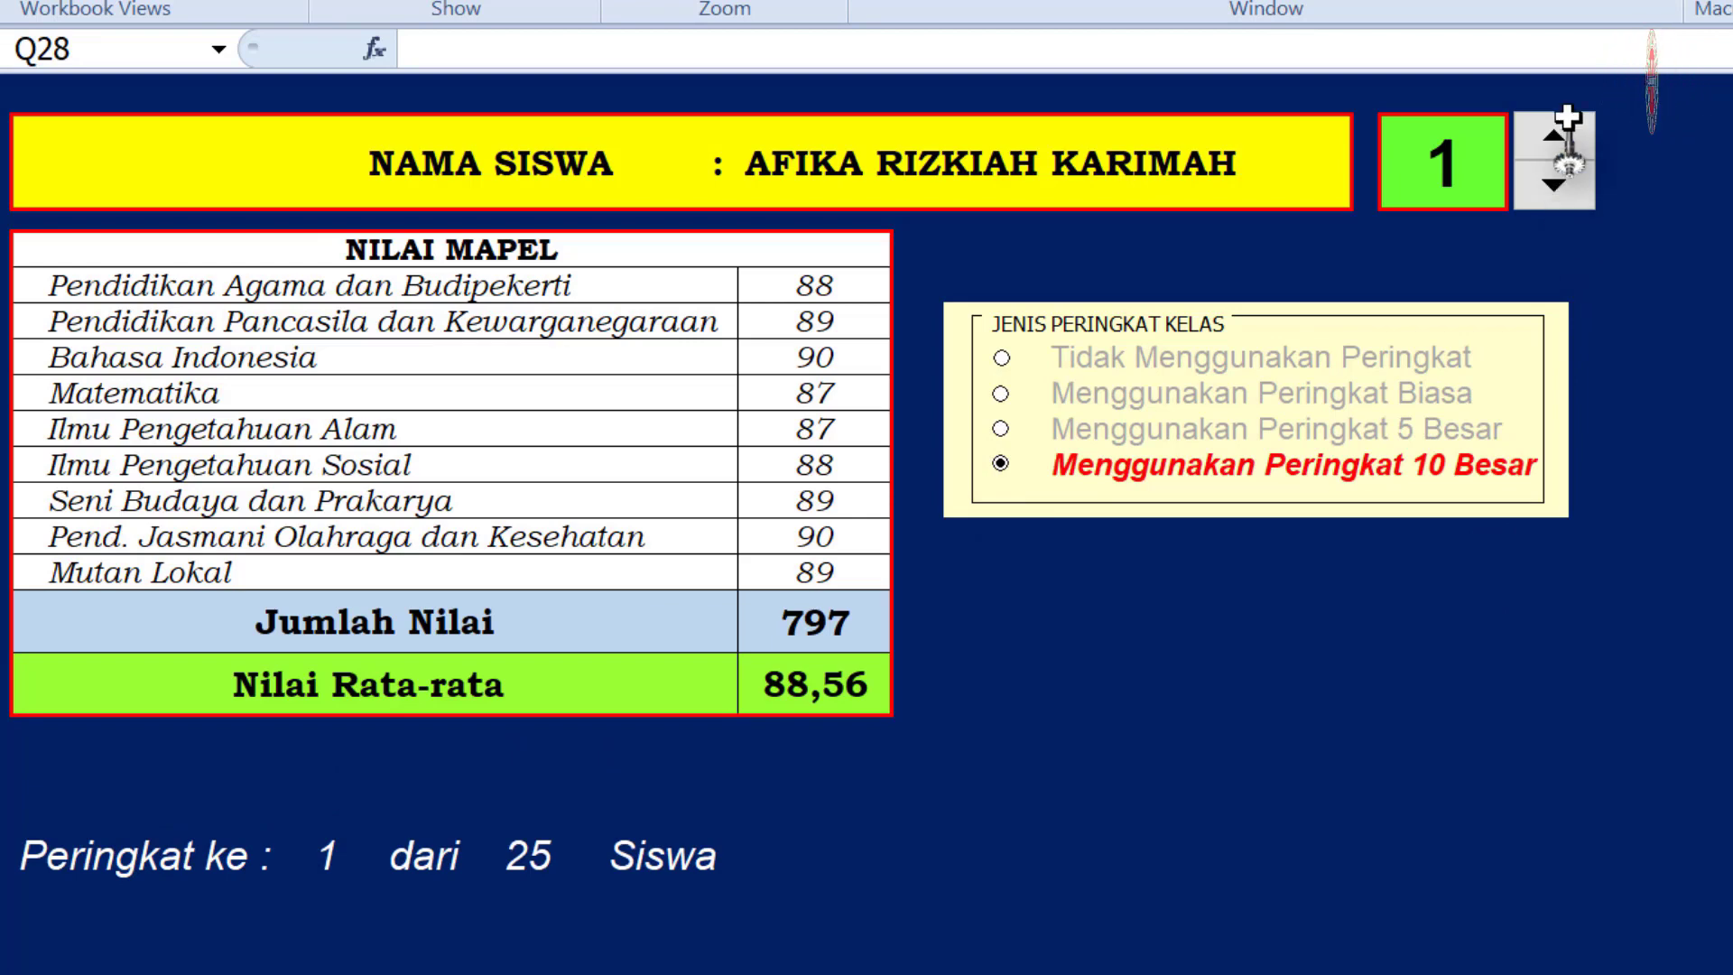
Step the student number up to 6 to check the rank row under the top-10 option
left_click(1558, 144)
left_click(1558, 144)
left_click(1558, 145)
left_click(1558, 145)
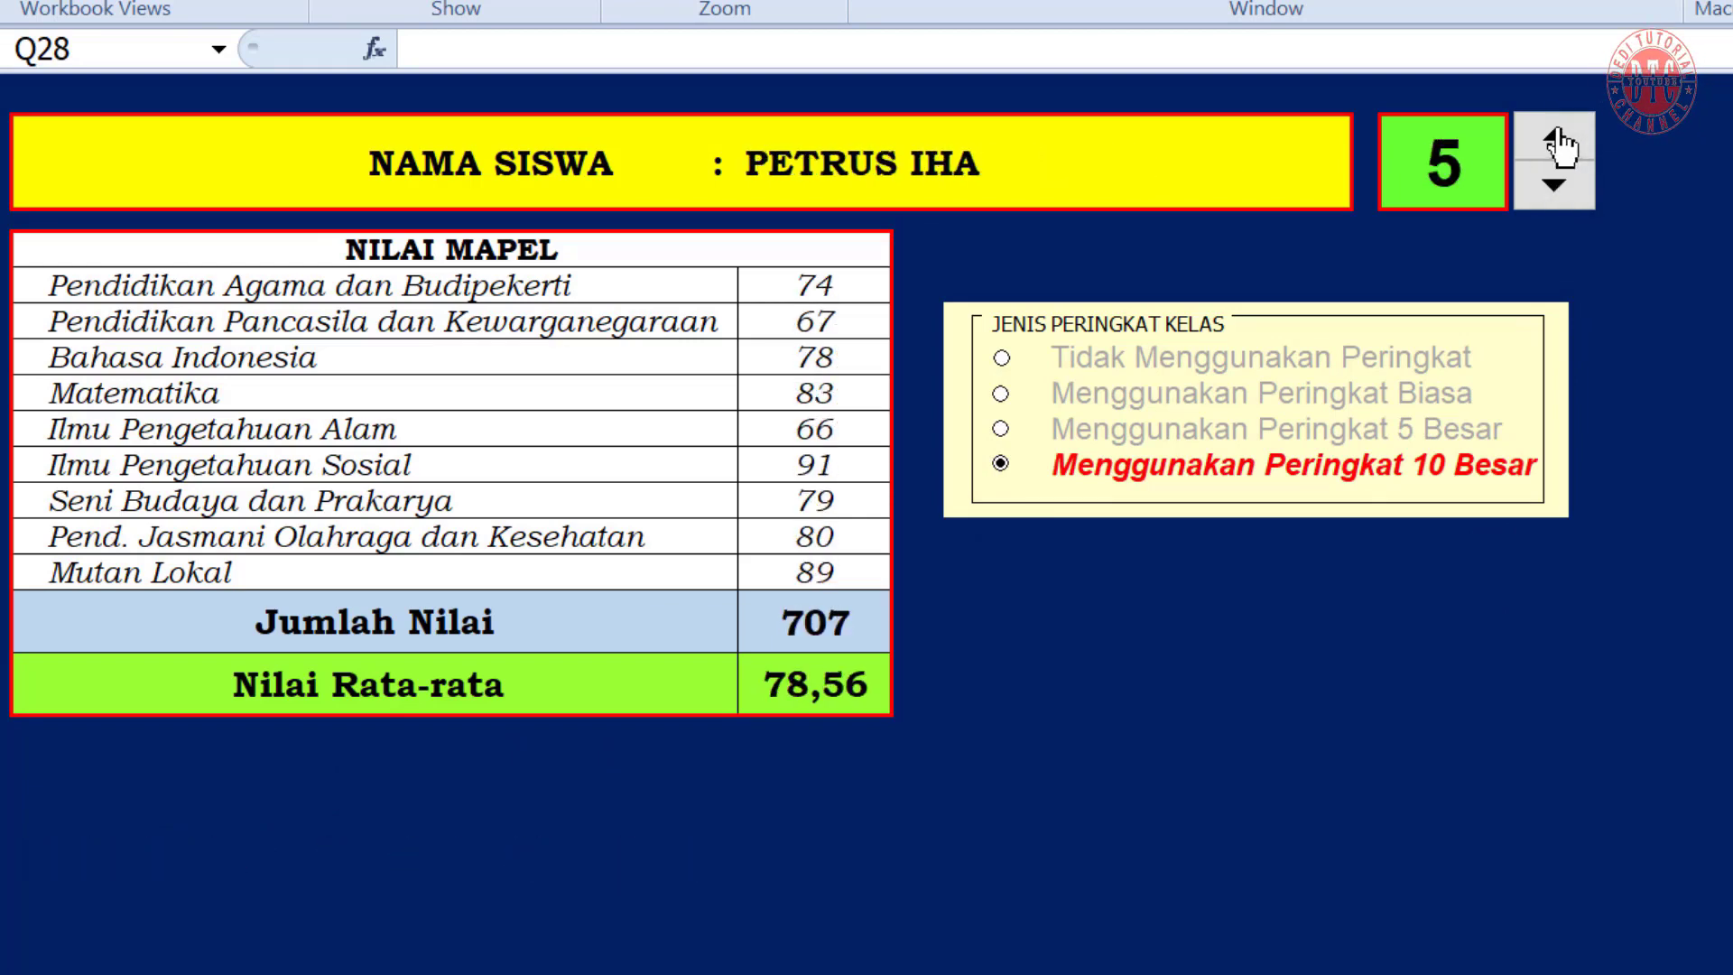
left_click(1556, 146)
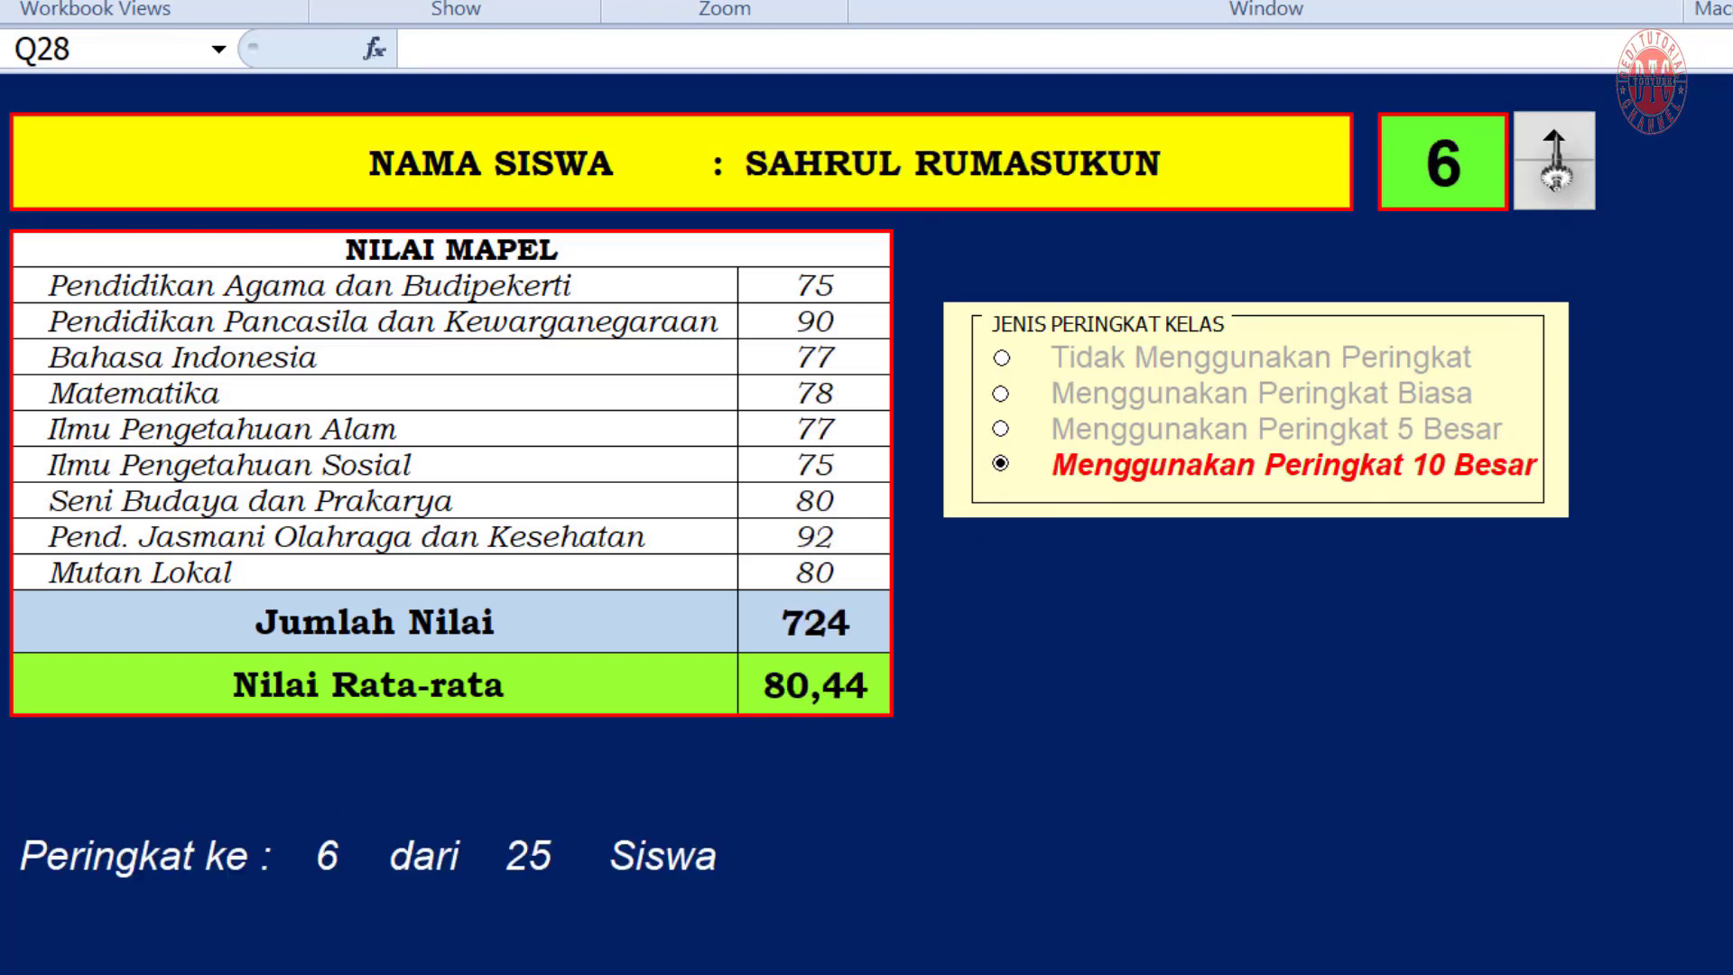